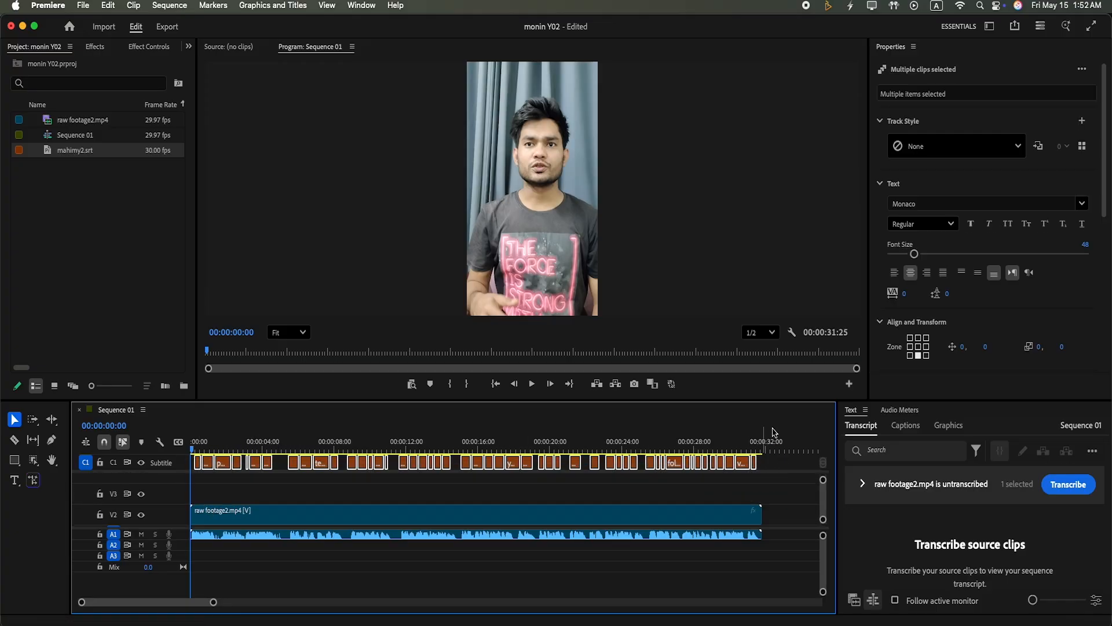
Step: Change the font of all selected captions to Helvetica Neue Condensed Bold
{"action": "left_click", "coordinate": [1030, 201]}
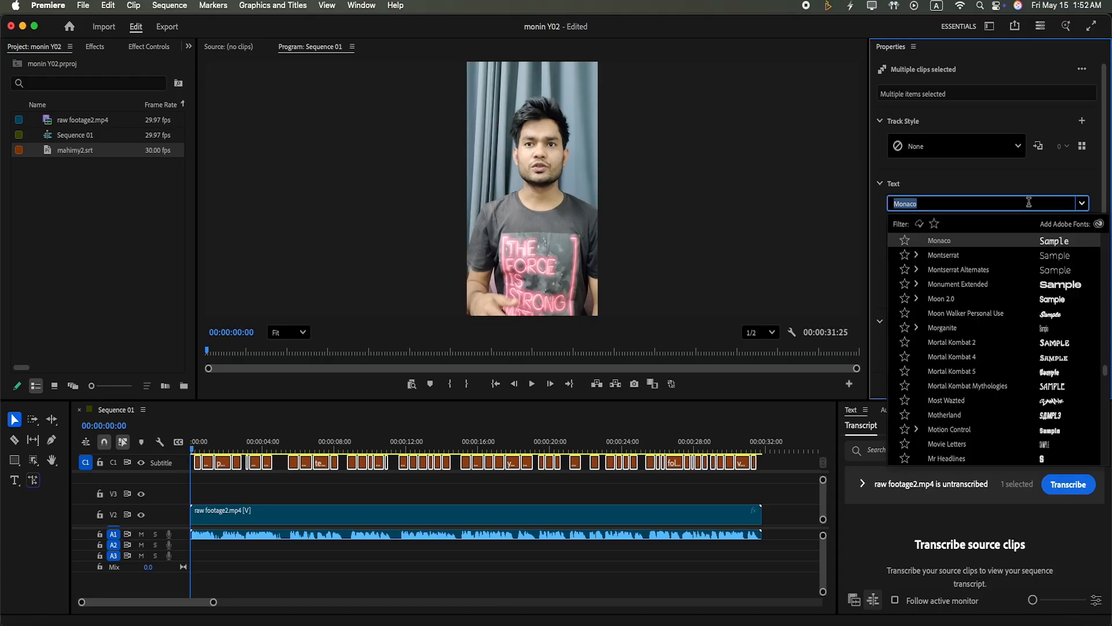
{"action": "key", "text": "BackSpace"}
{"action": "type", "text": "helvit"}
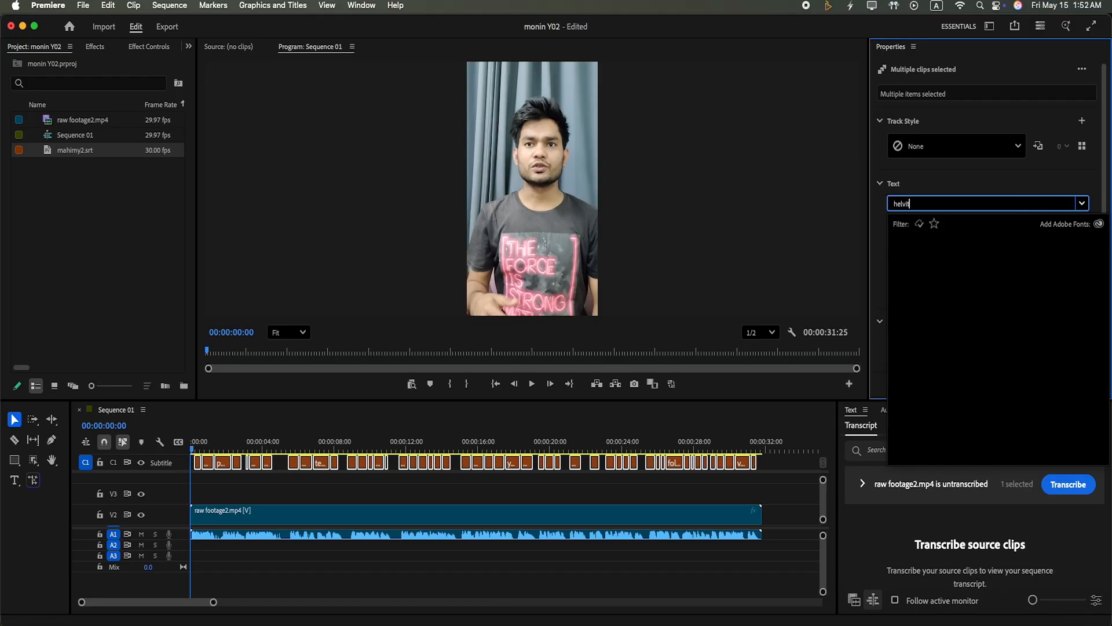
{"action": "key", "text": "BackSpace"}
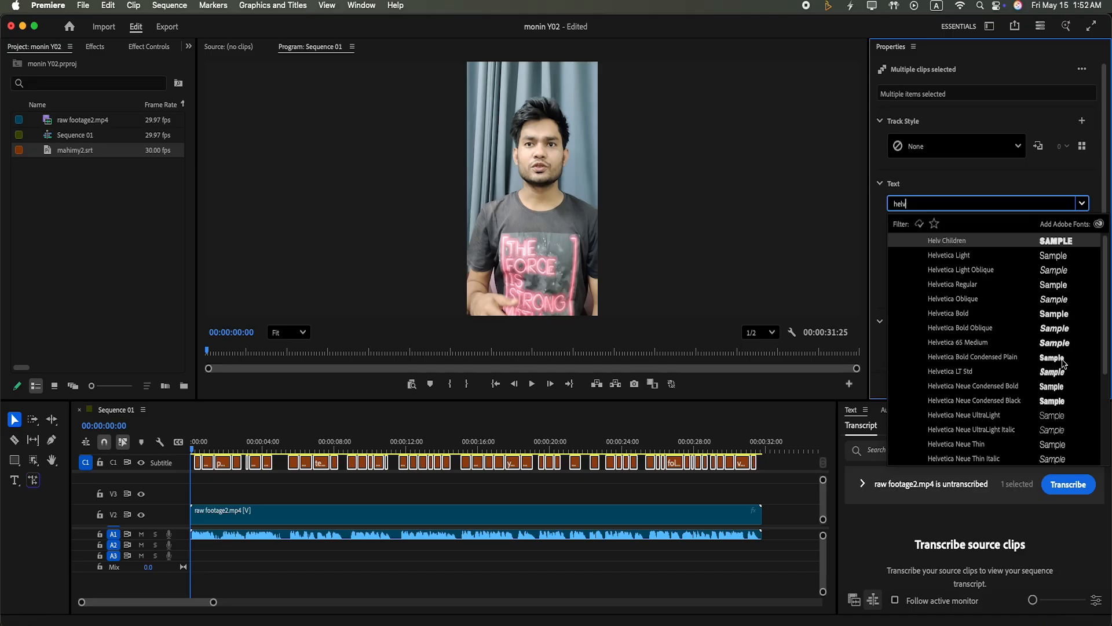
{"action": "left_click", "coordinate": [1054, 389]}
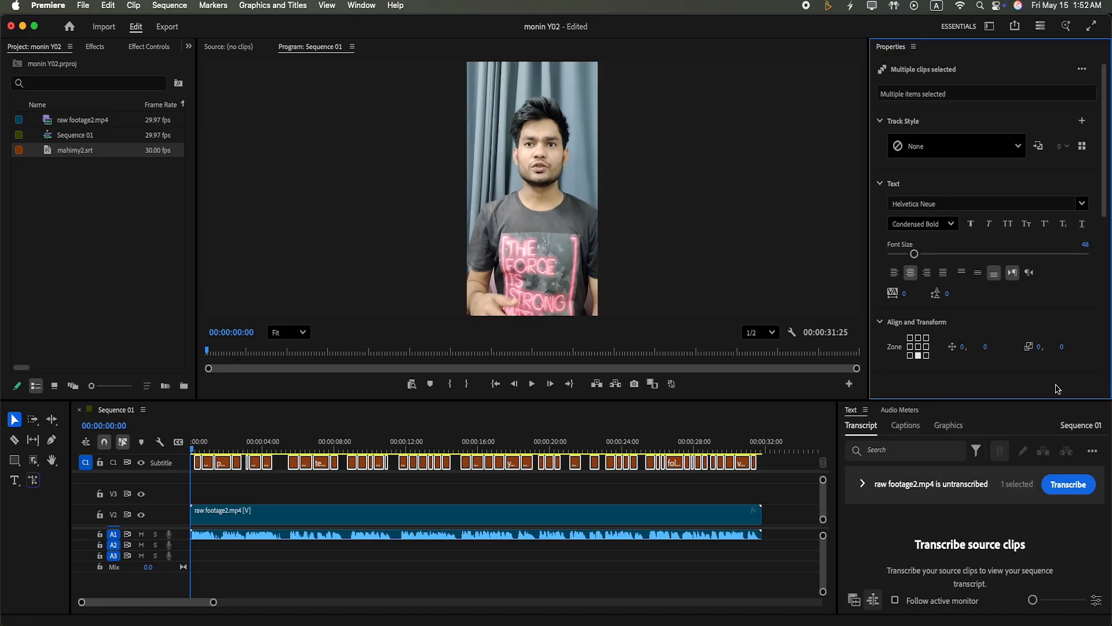
Step: Set the font size of all selected captions to 150, with a caption shown in the preview
{"action": "left_click", "coordinate": [196, 449]}
{"action": "key", "text": "space"}
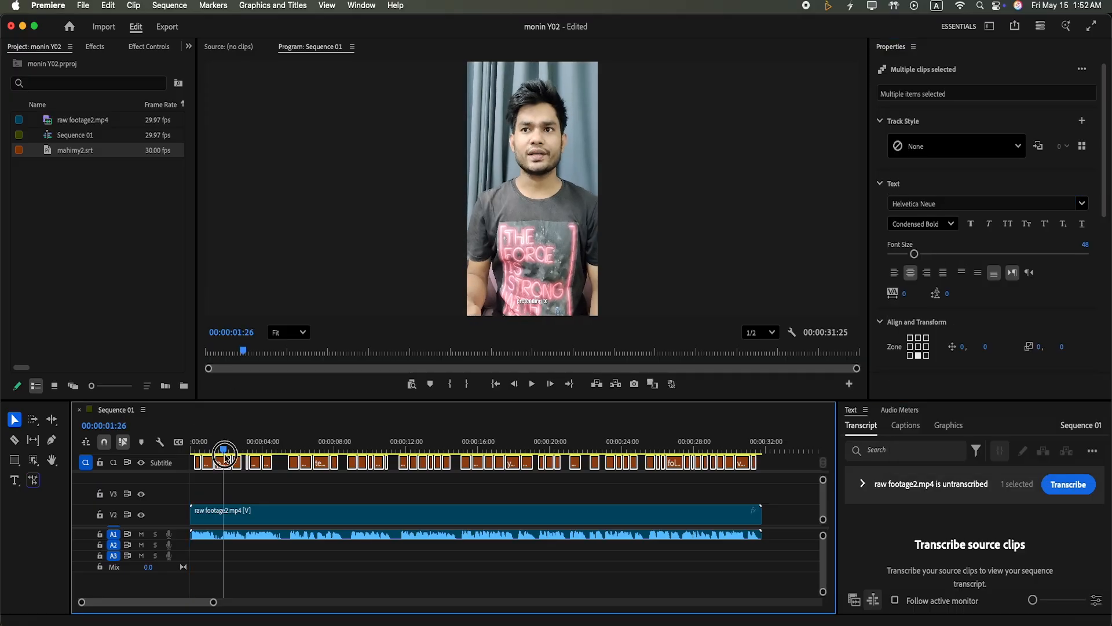
{"action": "left_click", "coordinate": [1084, 244]}
{"action": "key", "text": "BackSpace"}
{"action": "type", "text": "150"}
{"action": "key", "text": "Return"}
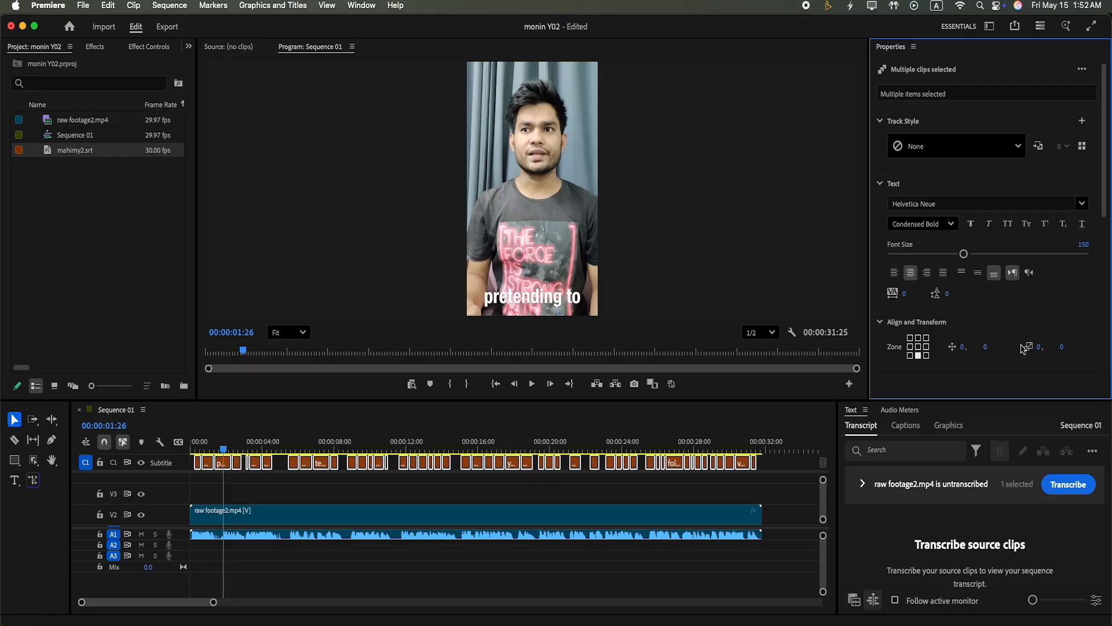
Step: Align the captions to the center zone of the frame and set their vertical offset to 200
{"action": "left_click", "coordinate": [918, 347]}
{"action": "left_click", "coordinate": [987, 347]}
{"action": "type", "text": "200"}
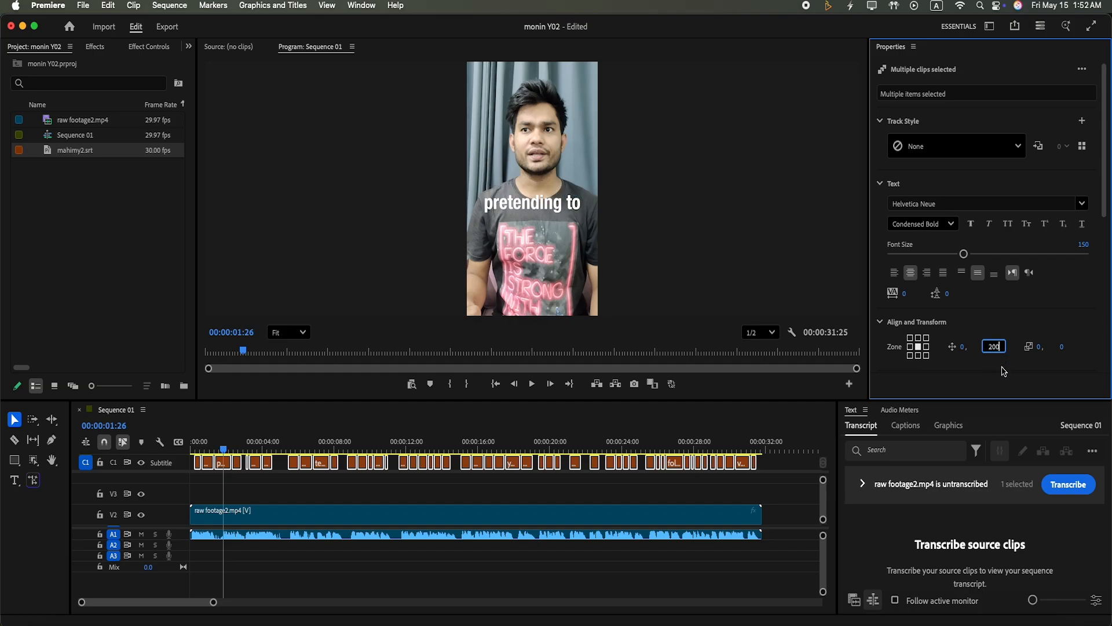
{"action": "key", "text": "Return"}
Step: Upgrade all captions on the subtitle track to graphic clips
{"action": "left_click", "coordinate": [778, 467]}
{"action": "key", "text": "super+a"}
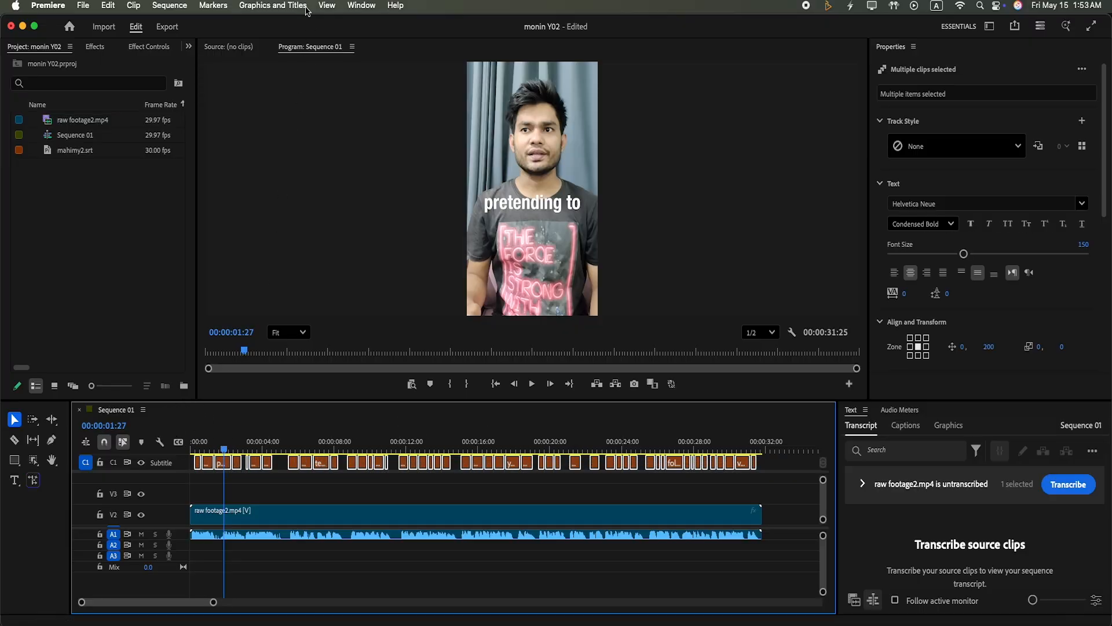
{"action": "left_click", "coordinate": [292, 5]}
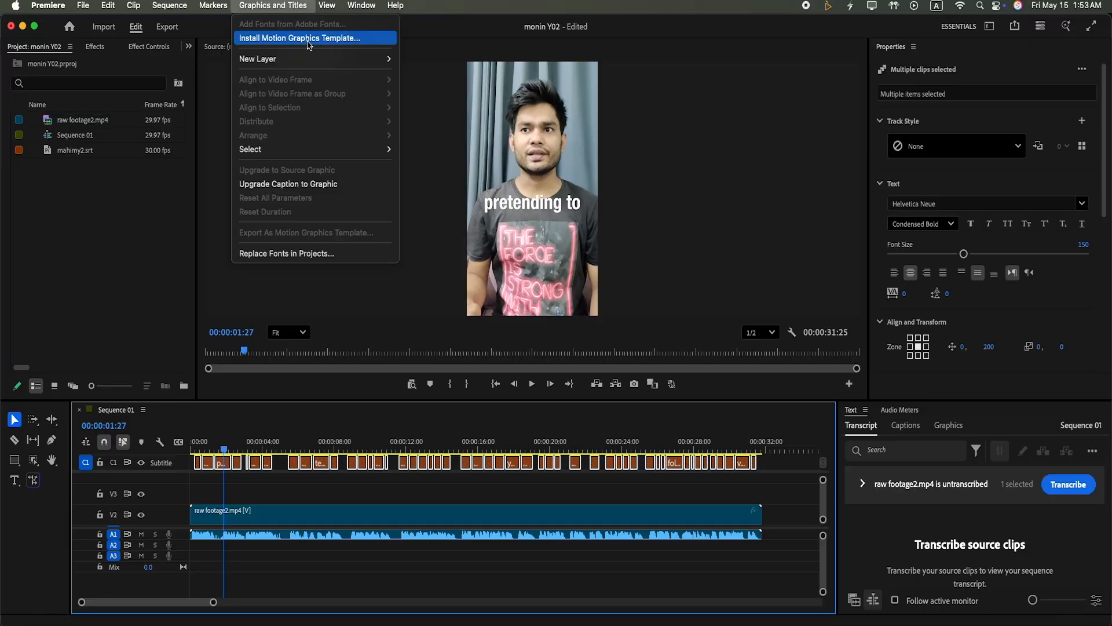
{"action": "left_click", "coordinate": [318, 183]}
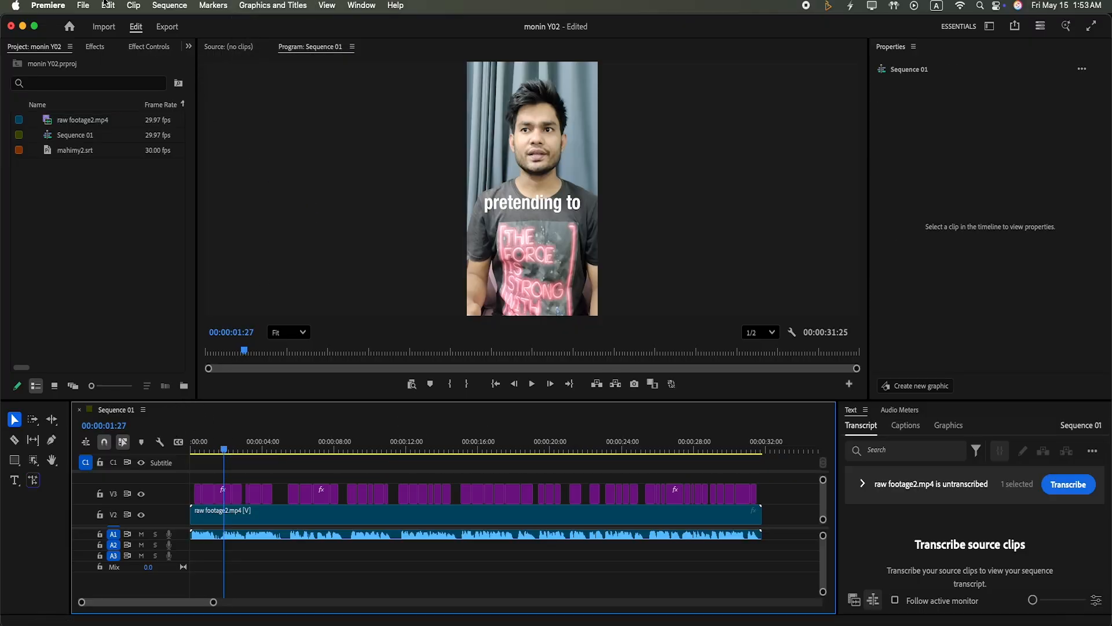
Step: Save the project under the name momin Y02 in the assets2 folder
{"action": "left_click", "coordinate": [84, 7]}
{"action": "left_click", "coordinate": [144, 198]}
{"action": "left_click", "coordinate": [543, 166]}
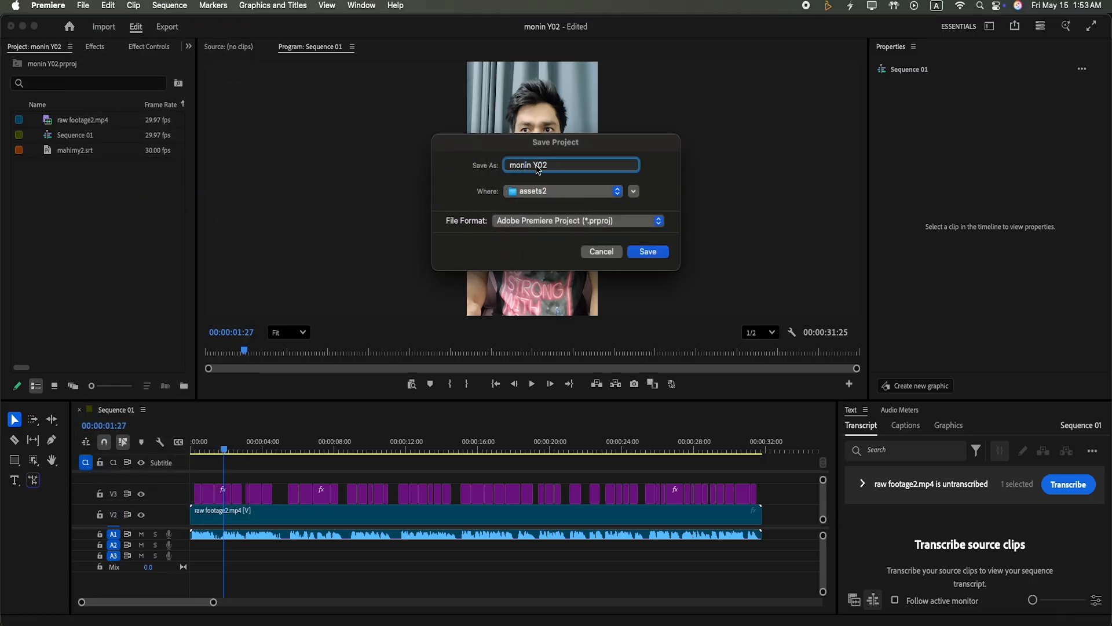
{"action": "type", "text": "m"}
{"action": "left_click", "coordinate": [648, 253]}
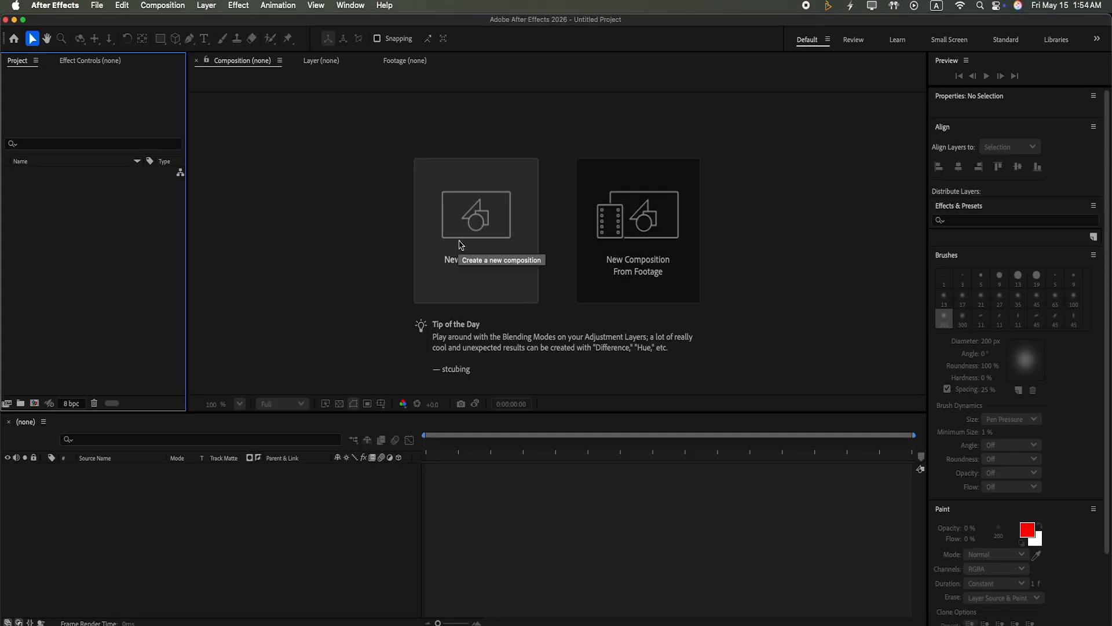
Step: In After Effects, create a 2160 x 3840 composition at 30 fps and import the Premiere project momin Y02.prproj
{"action": "left_click", "coordinate": [462, 243]}
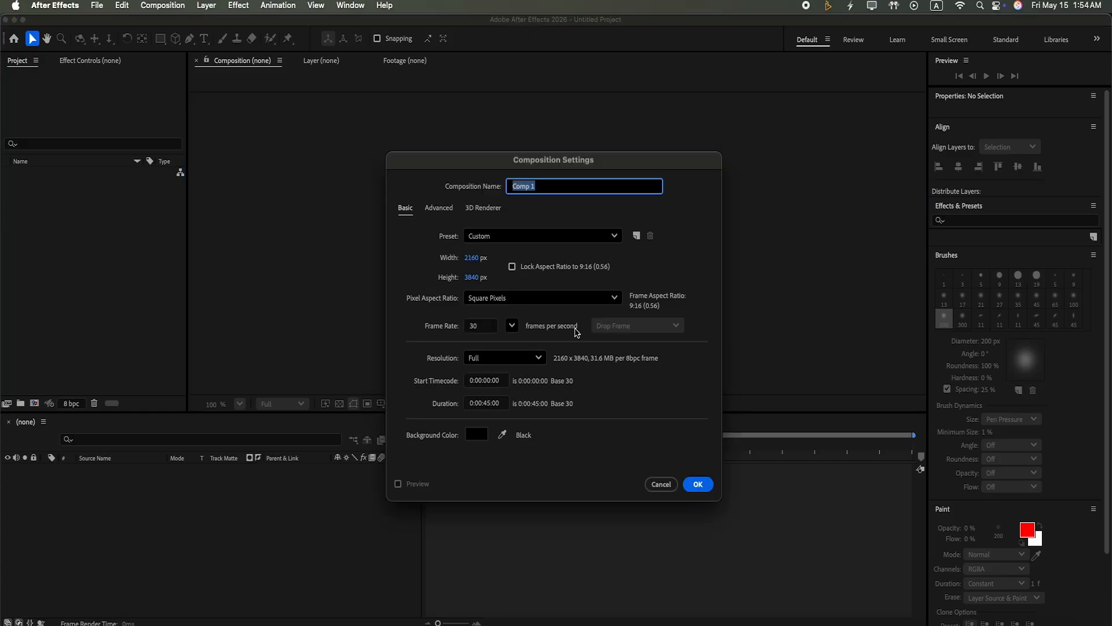
{"action": "left_click", "coordinate": [697, 484]}
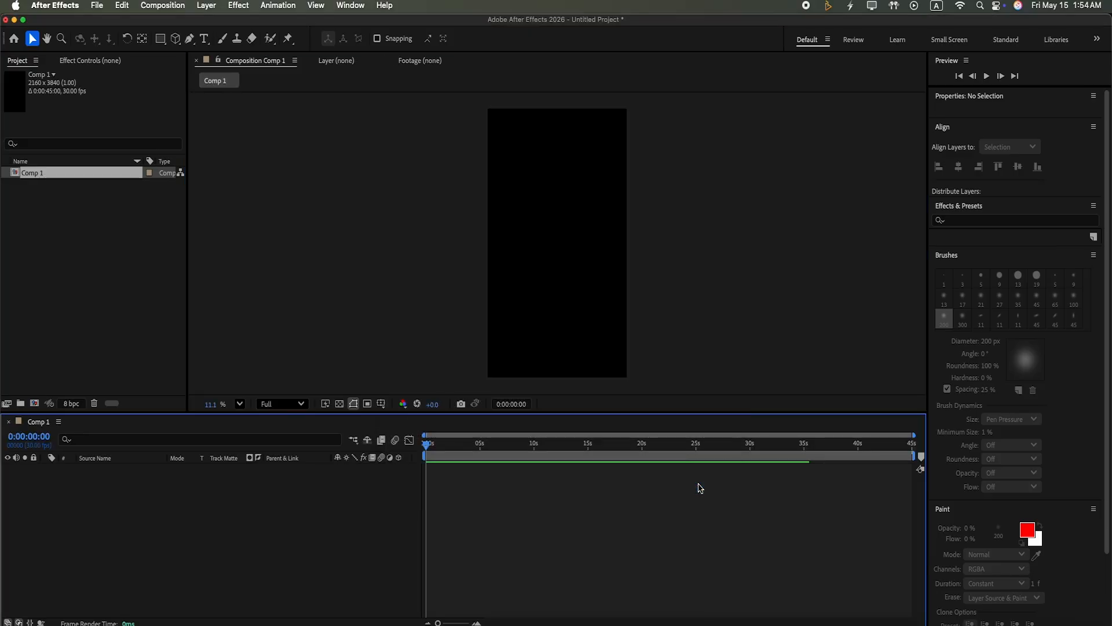
{"action": "right_click", "coordinate": [109, 255]}
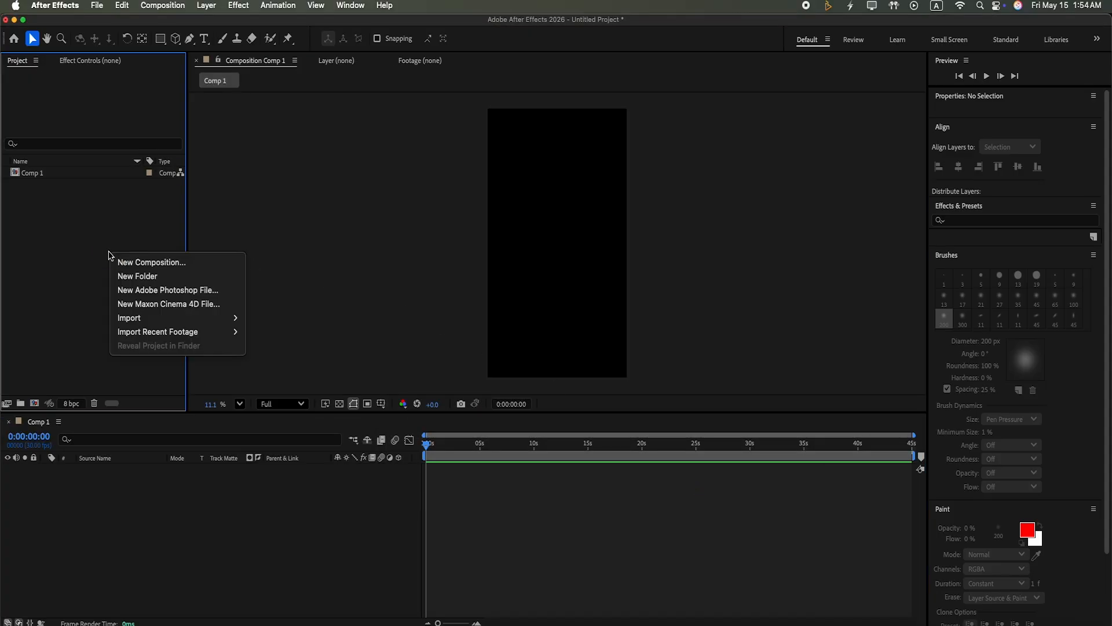
{"action": "mouse_move", "coordinate": [231, 318]}
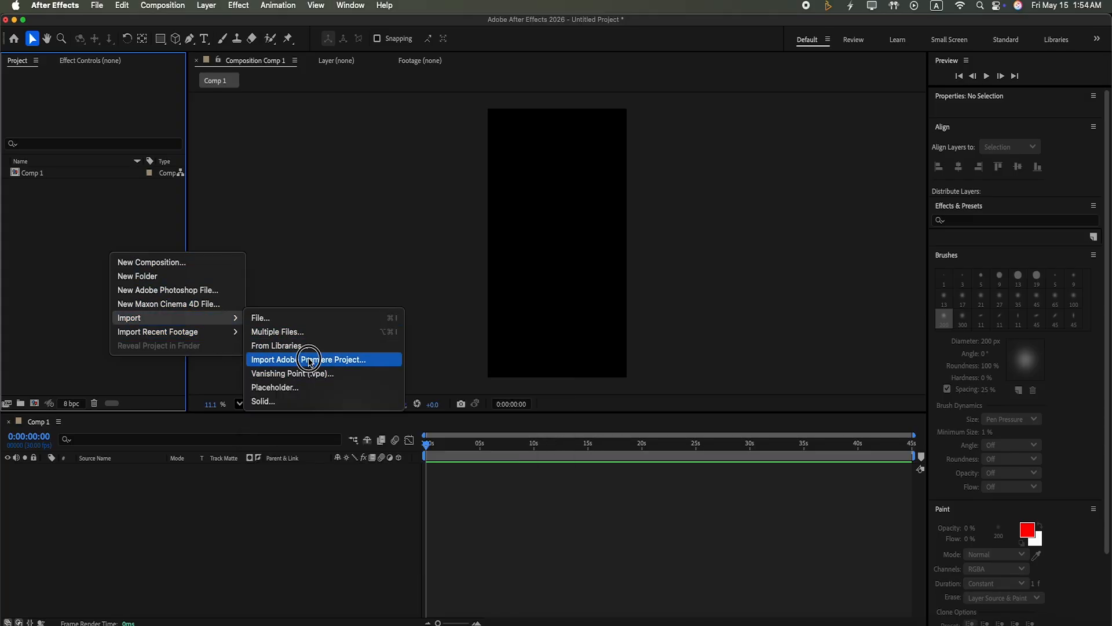
{"action": "left_click", "coordinate": [311, 359]}
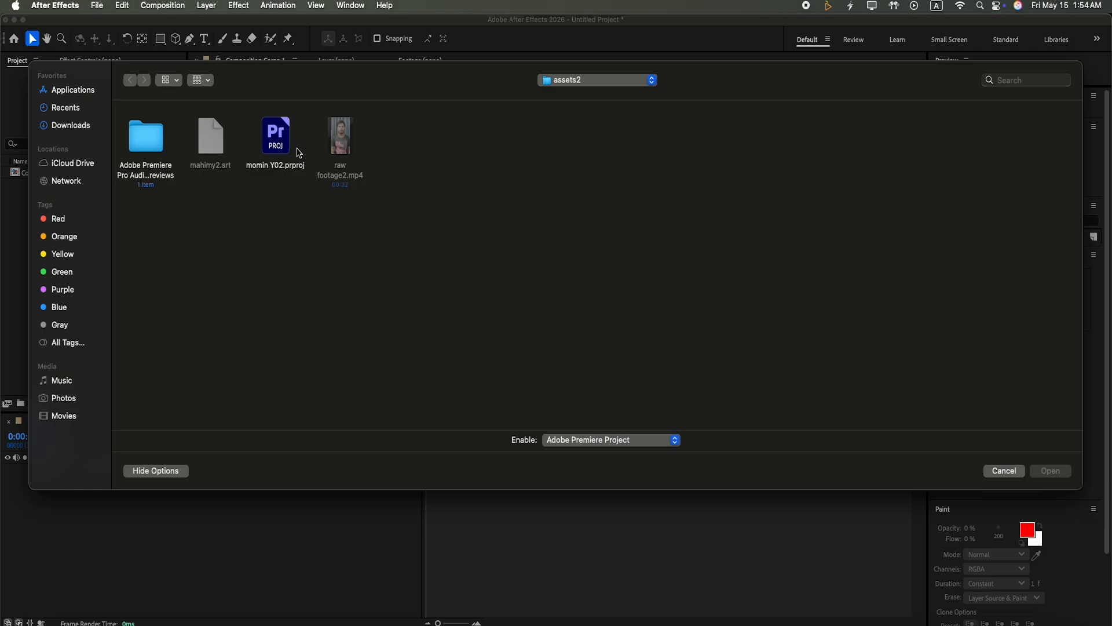
{"action": "left_click", "coordinate": [275, 135]}
{"action": "left_click", "coordinate": [1050, 471]}
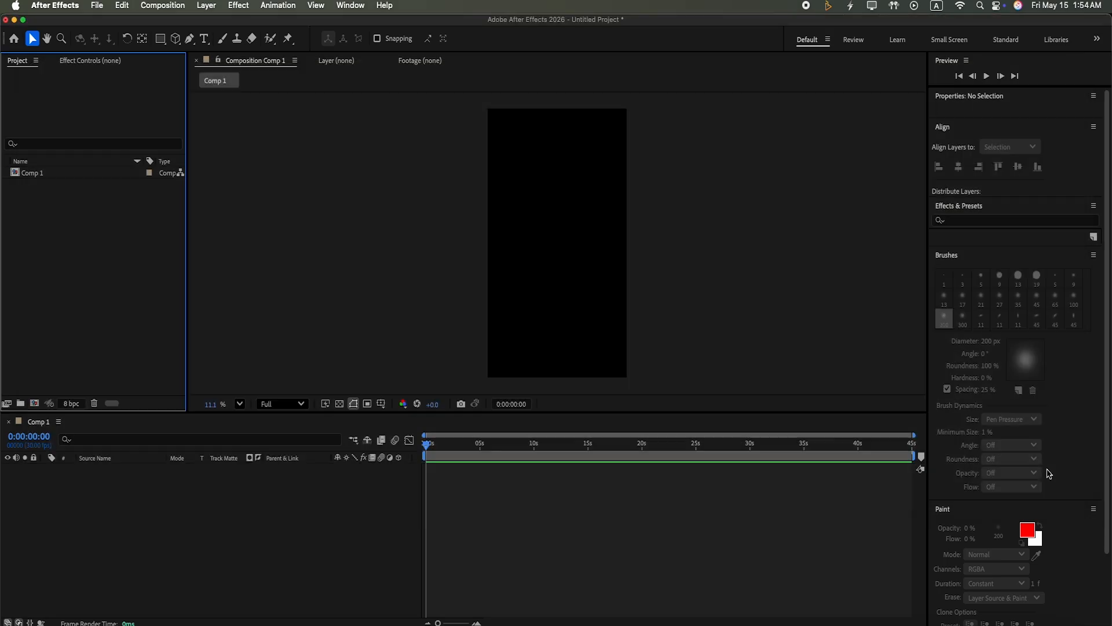
{"action": "left_click", "coordinate": [618, 351]}
Step: Add the imported Sequence 01 to Comp 1 as a layer and open its nested composition
{"action": "left_click_drag", "start_coordinate": [77, 328], "coordinate": [105, 485]}
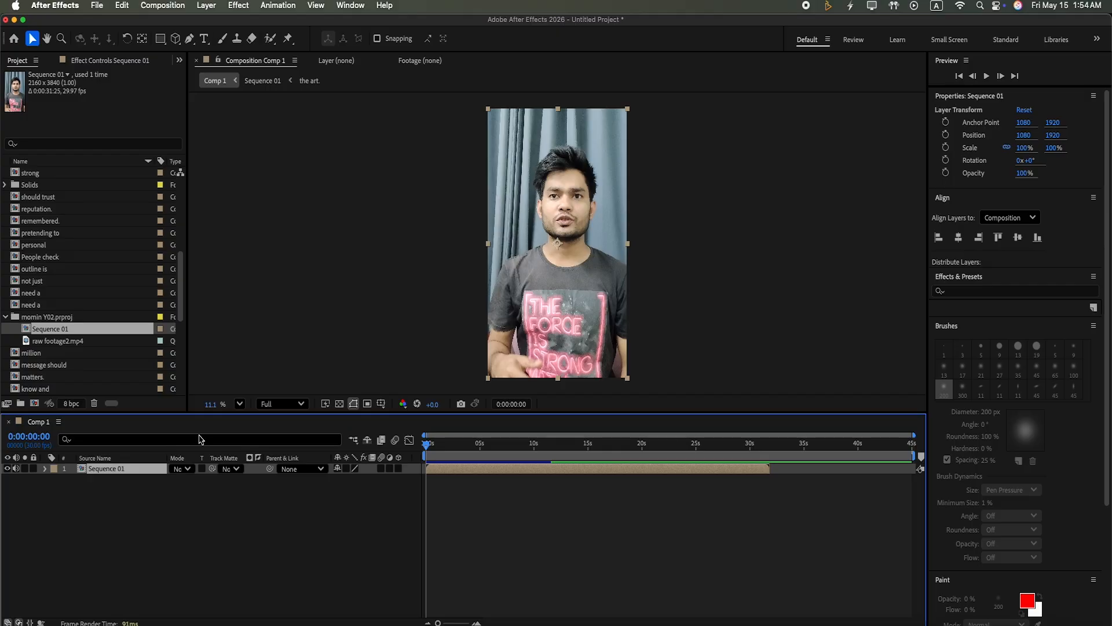
{"action": "double_click", "coordinate": [134, 472]}
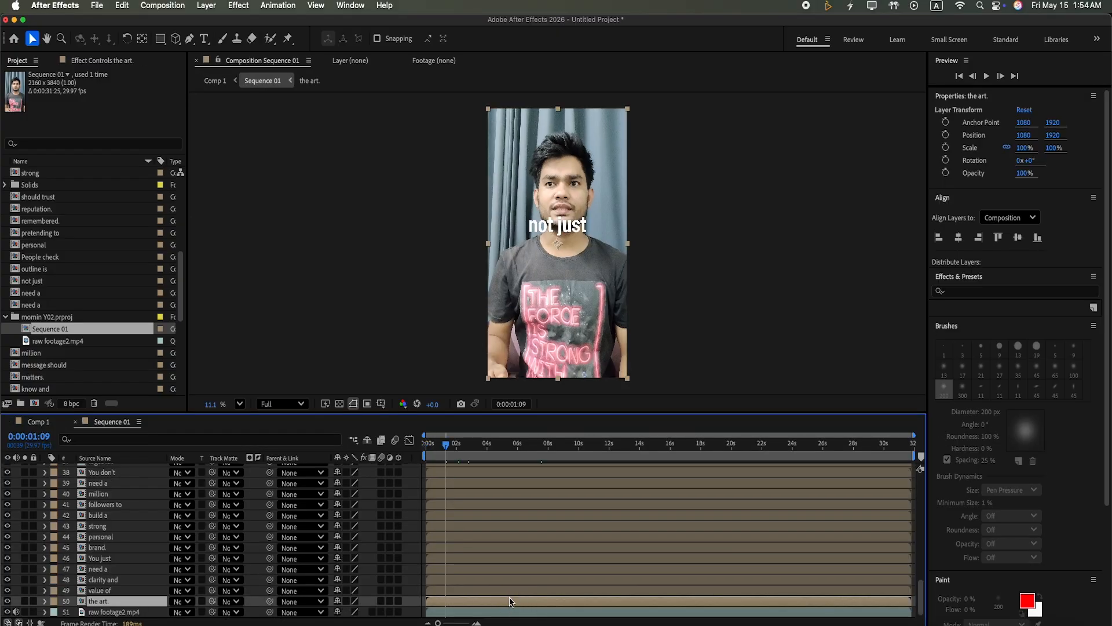
Step: Un-precompose all the caption compositions in Sequence 01 into editable text layers
{"action": "left_click_drag", "start_coordinate": [921, 597], "coordinate": [911, 459]}
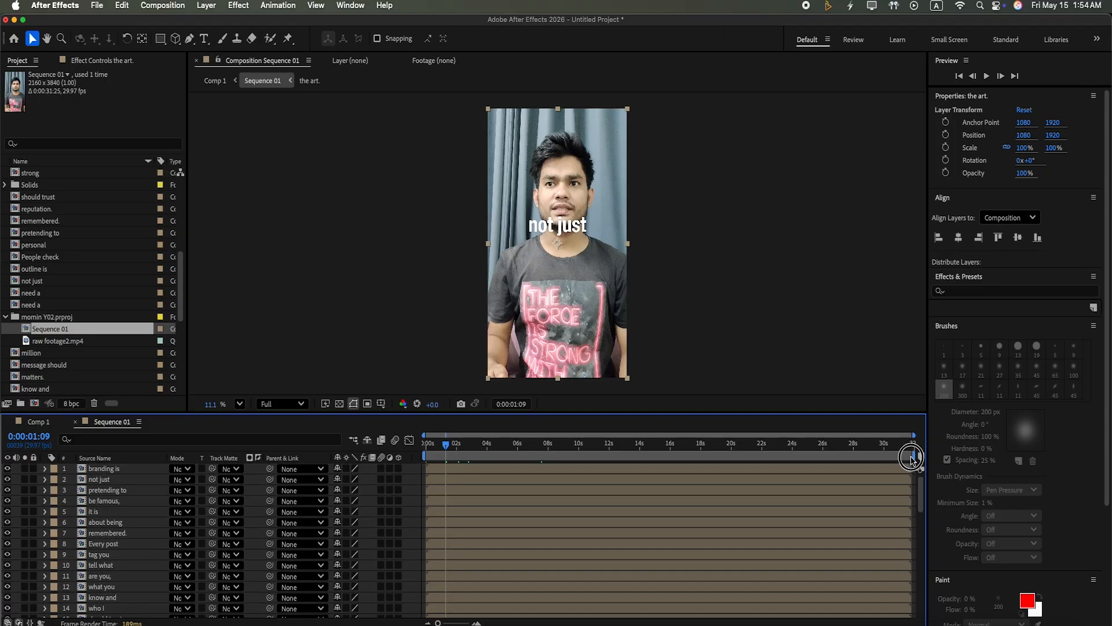
{"action": "key", "text": "super+a"}
{"action": "left_click", "coordinate": [206, 5]}
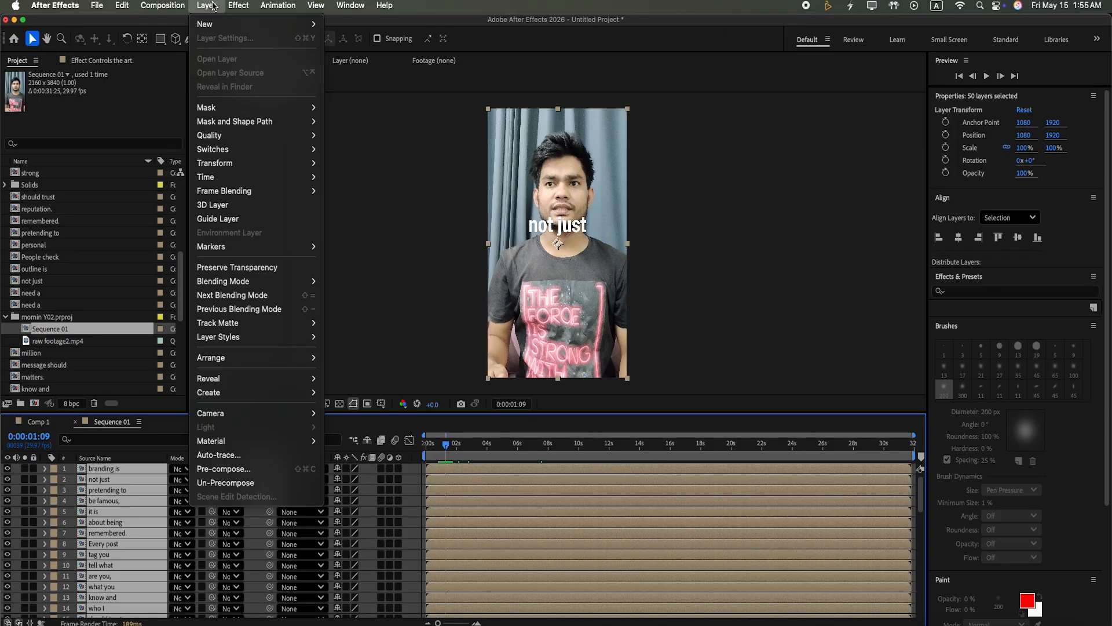
{"action": "left_click", "coordinate": [225, 483]}
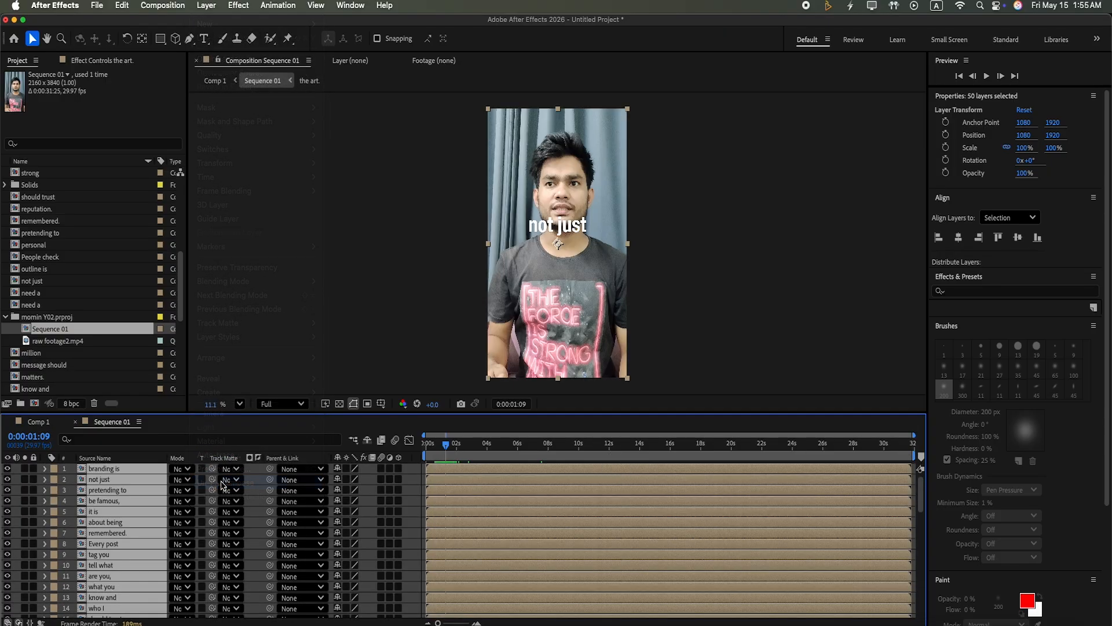
{"action": "left_click", "coordinate": [590, 456]}
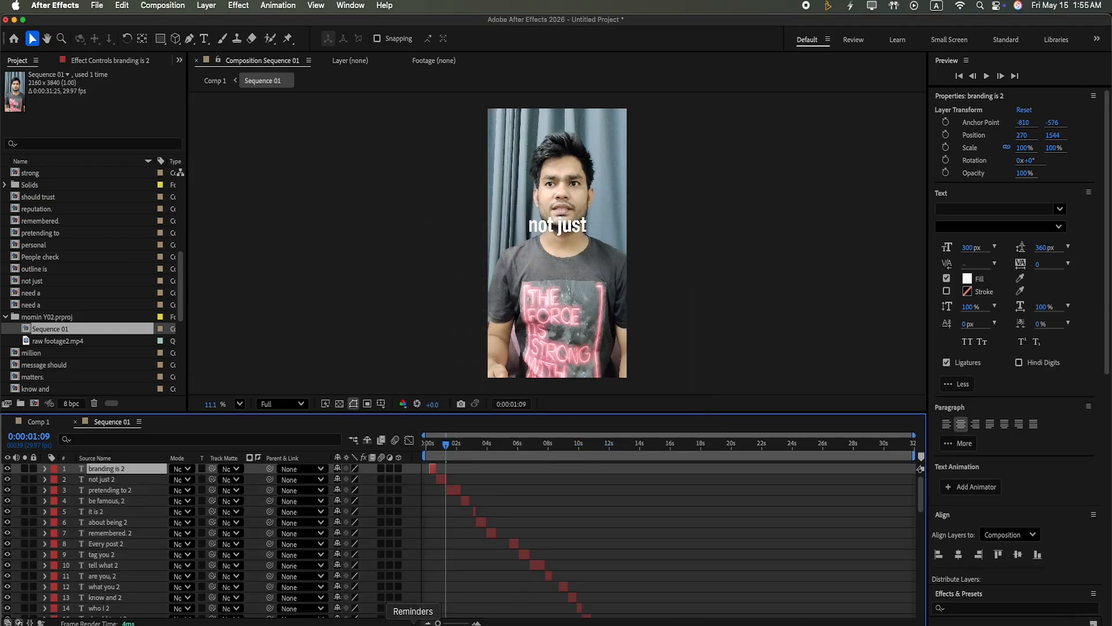
Step: Center the anchor points of all text layers above raw footage2.mp4 with the Animation Composer Anchor Point Mover
{"action": "left_click_drag", "start_coordinate": [436, 622], "coordinate": [459, 621]}
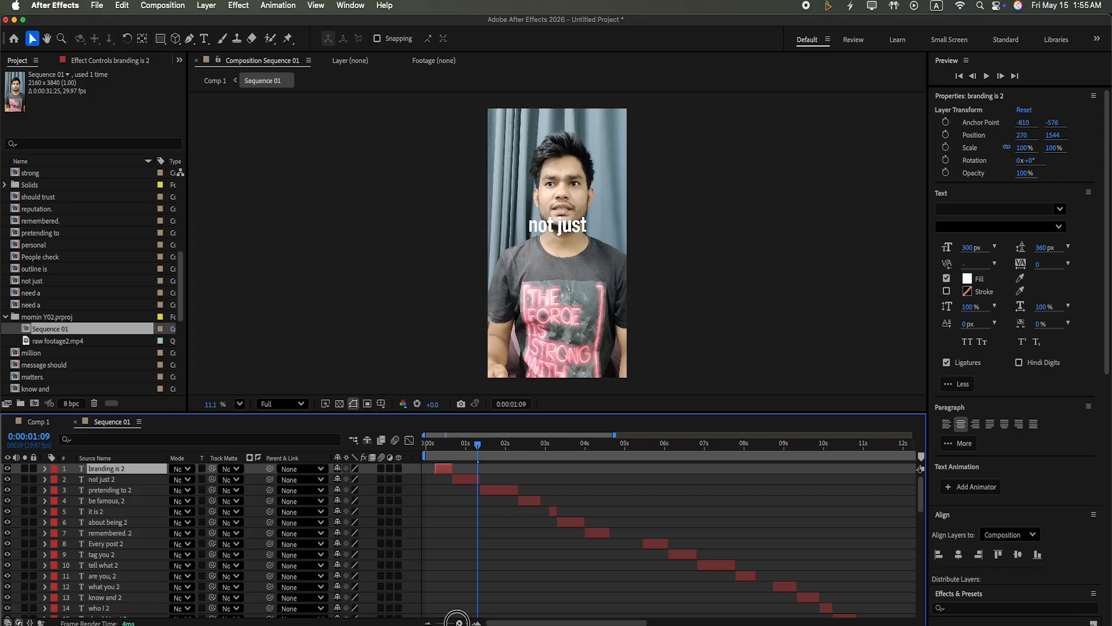
{"action": "key", "text": "space"}
{"action": "left_click_drag", "start_coordinate": [919, 494], "coordinate": [918, 608]}
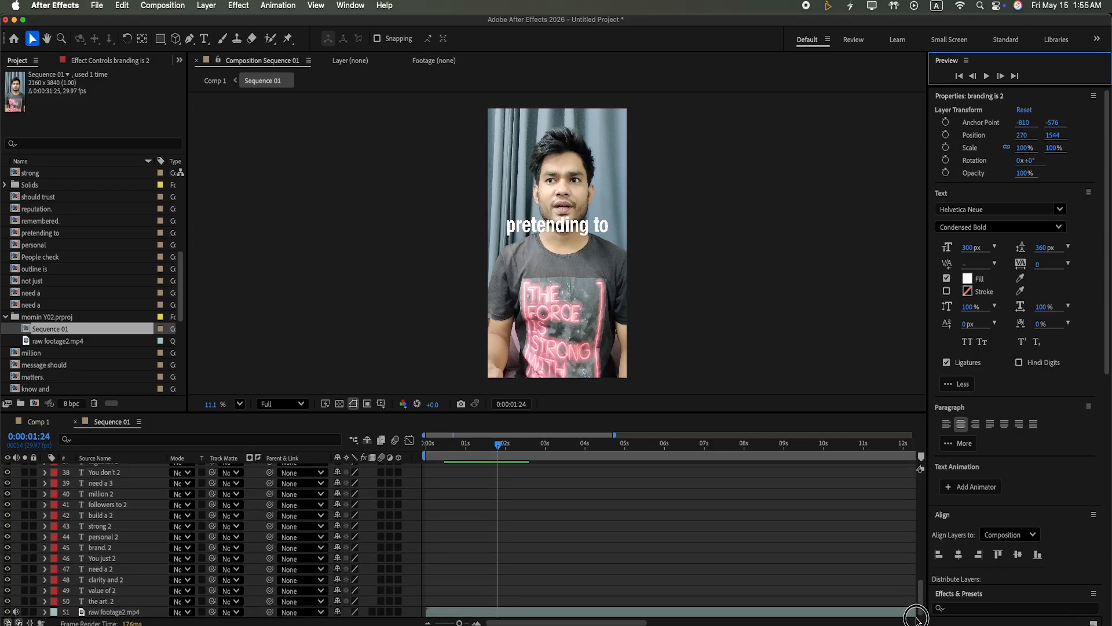
{"action": "left_click", "coordinate": [129, 601], "text": "shift"}
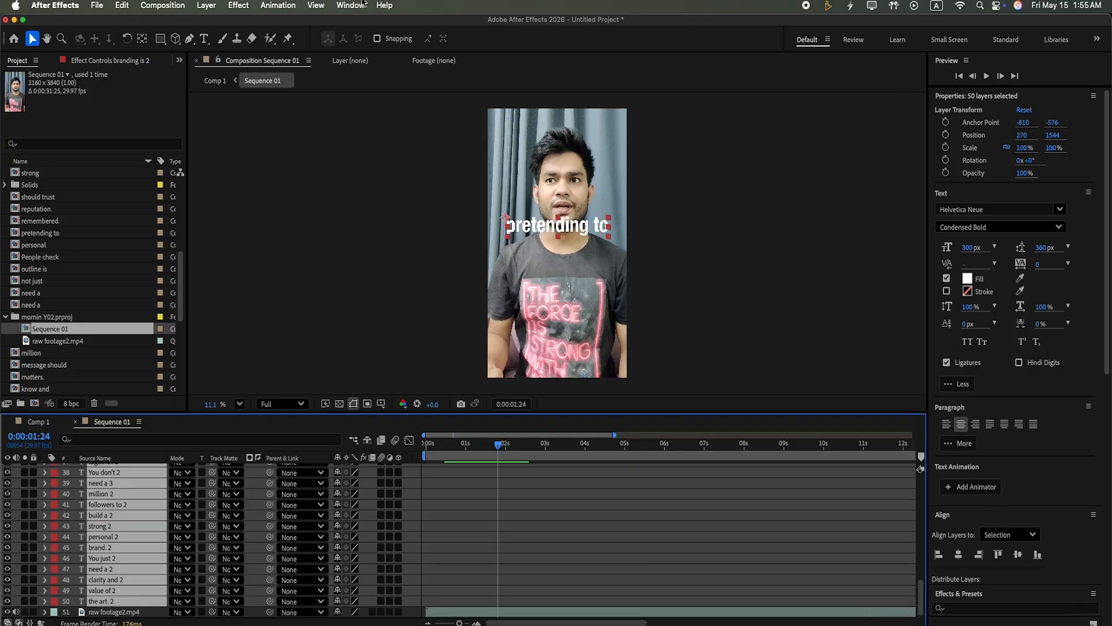
{"action": "left_click", "coordinate": [384, 6]}
{"action": "mouse_move", "coordinate": [351, 5]}
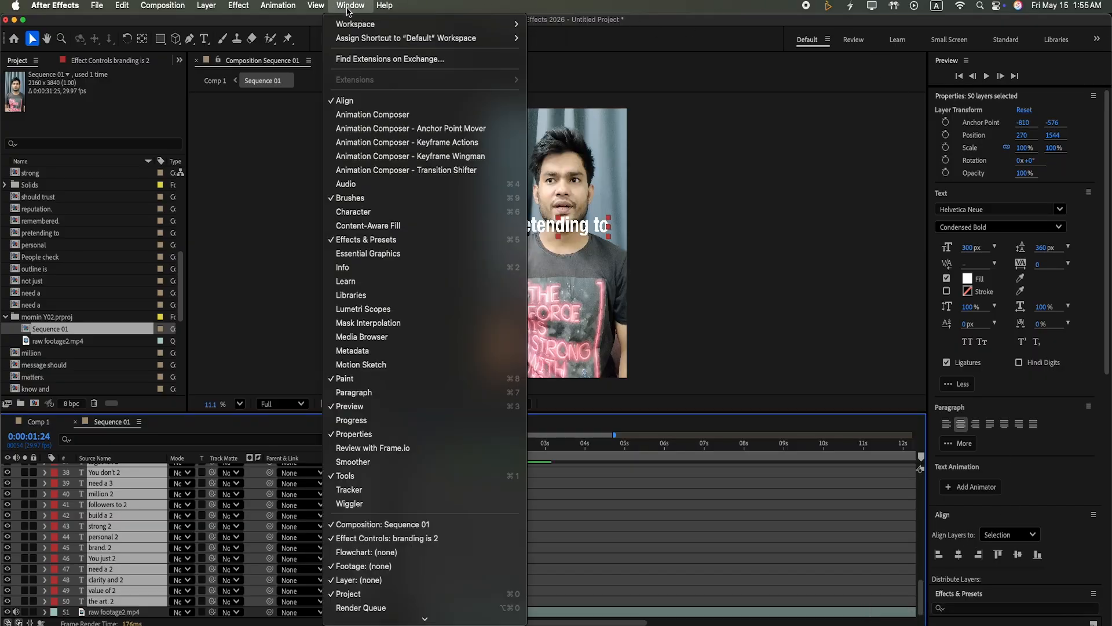
{"action": "left_click", "coordinate": [394, 128]}
{"action": "left_click", "coordinate": [1049, 478]}
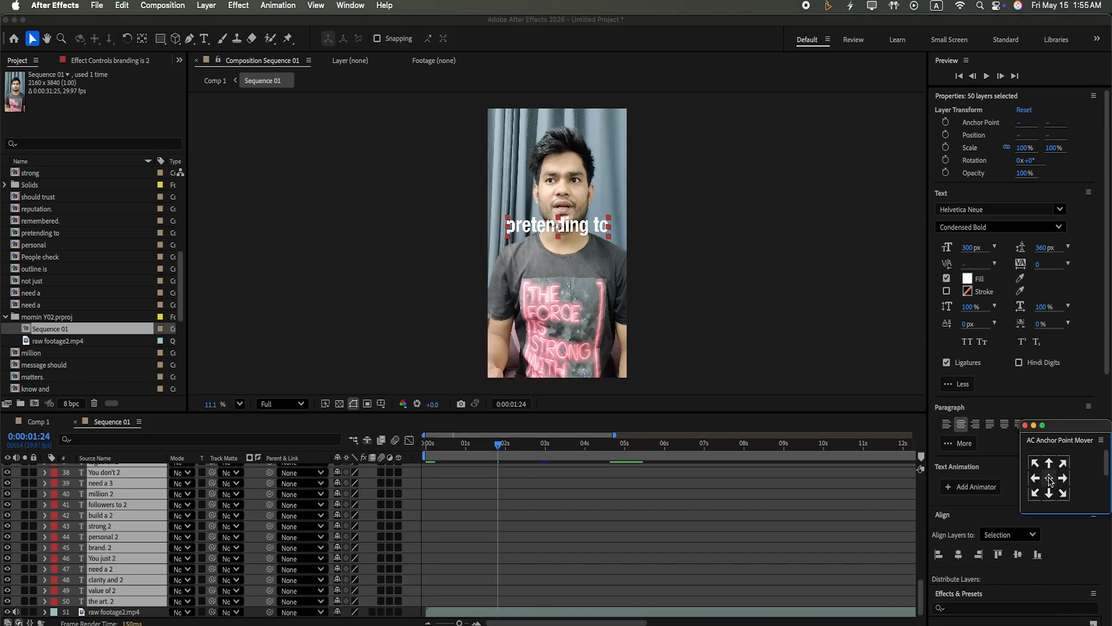
{"action": "left_click", "coordinate": [1026, 426]}
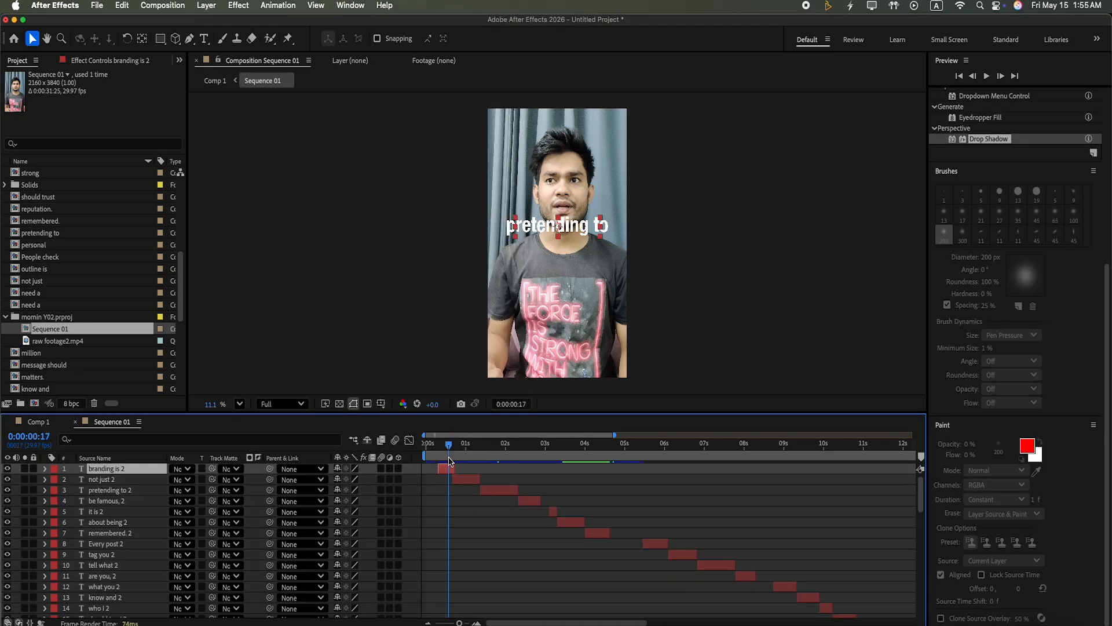
Step: Apply the Drop Shadow effect to the "branding is 2" text layer and set its opacity to 100%
{"action": "left_click", "coordinate": [442, 467]}
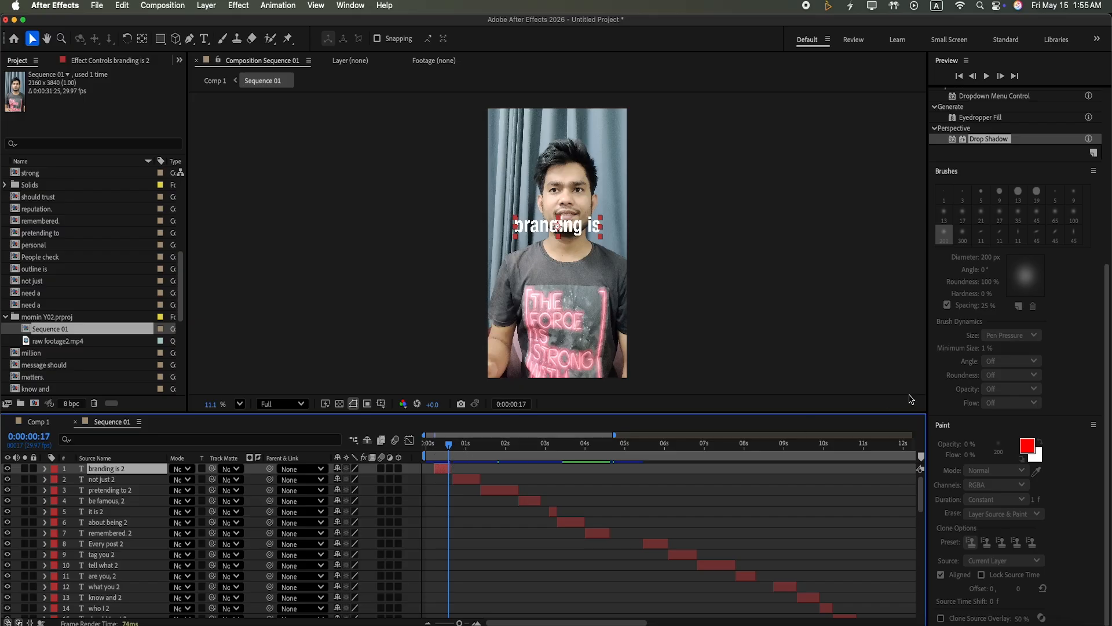
{"action": "left_click_drag", "start_coordinate": [1106, 351], "coordinate": [1075, 152]}
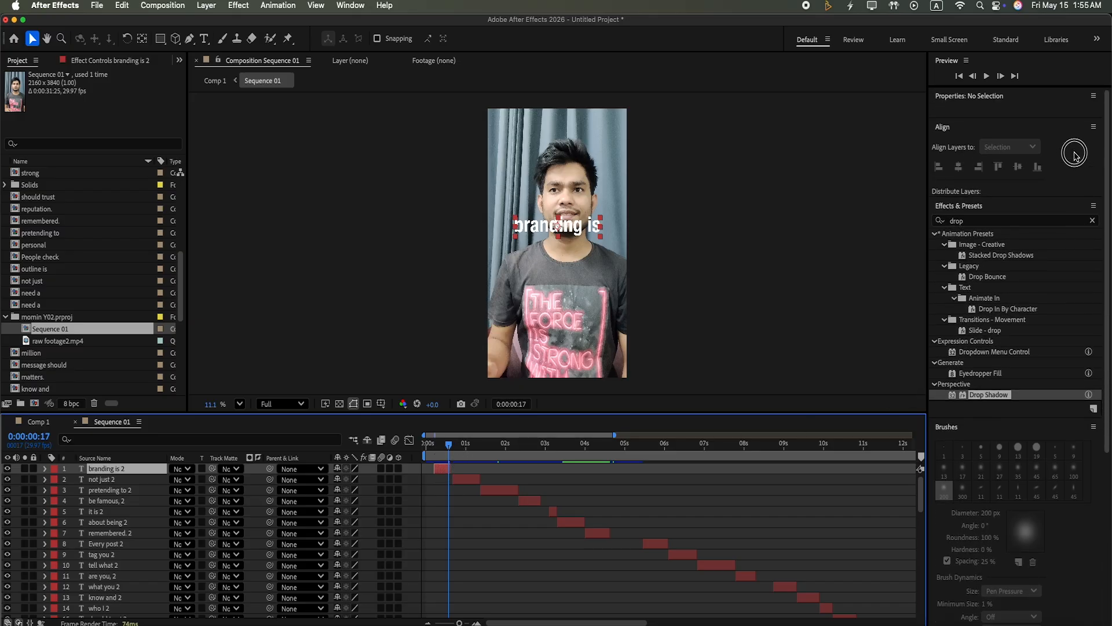
{"action": "left_click_drag", "start_coordinate": [989, 395], "coordinate": [447, 477]}
{"action": "left_click", "coordinate": [108, 107]}
{"action": "key", "text": "BackSpace"}
{"action": "type", "text": "100"}
{"action": "left_click", "coordinate": [97, 242]}
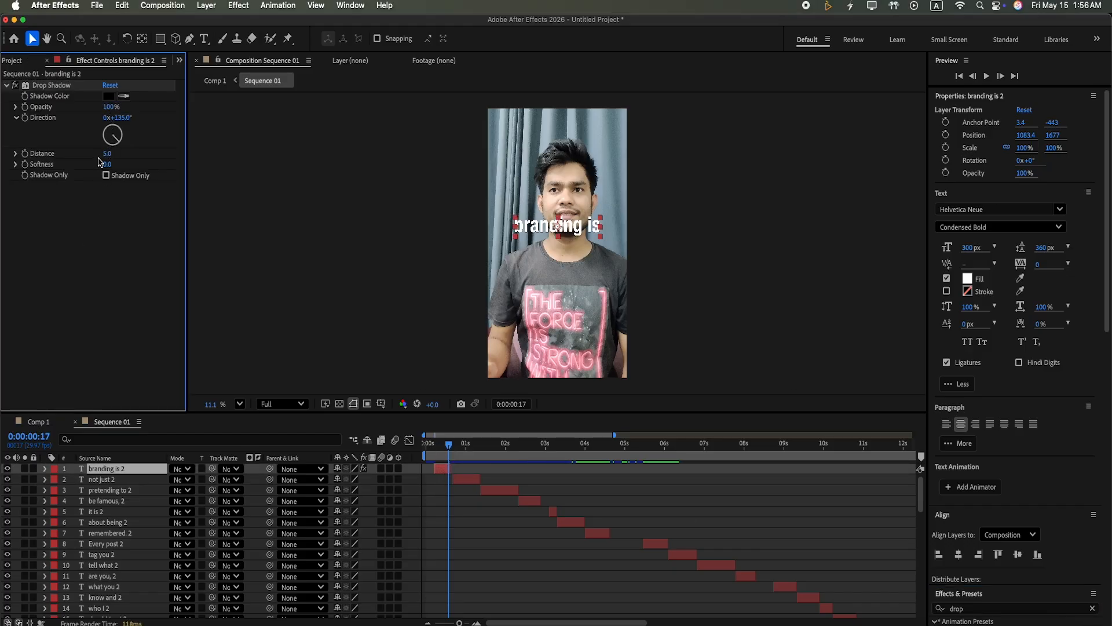
Step: Set the drop shadow's distance to 20 and its softness to 85
{"action": "left_click", "coordinate": [108, 154]}
{"action": "key", "text": "Return"}
{"action": "left_click", "coordinate": [108, 164]}
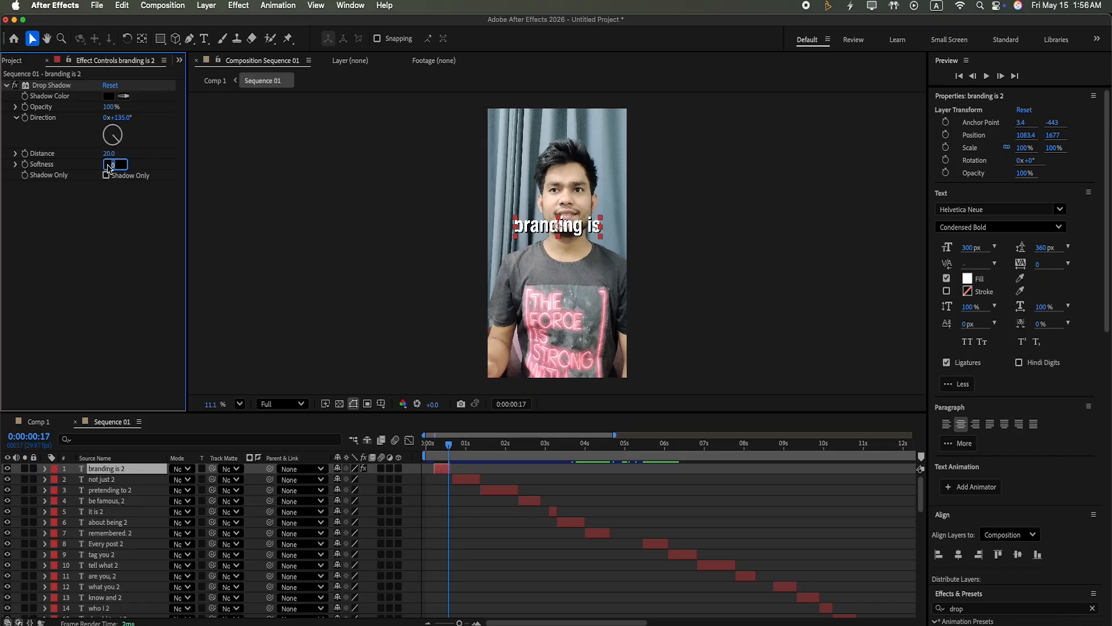
{"action": "type", "text": "85"}
{"action": "key", "text": "Return"}
Step: Copy the Drop Shadow effect from "branding is 2" and paste it onto all text layers from "not just 2" through "the art. 2"
{"action": "left_click", "coordinate": [91, 87]}
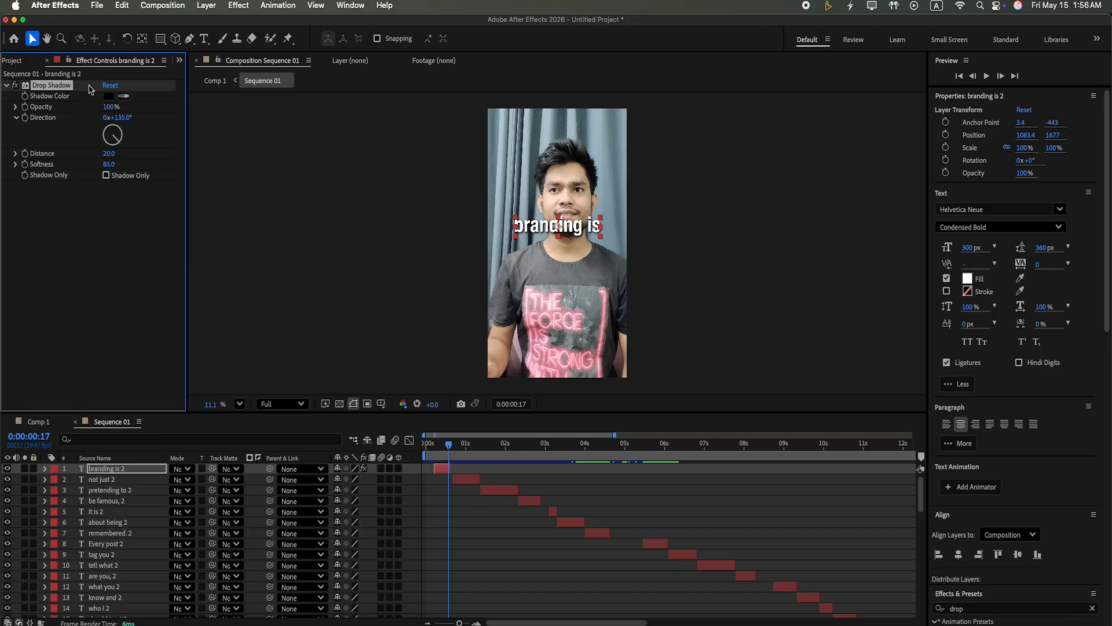
{"action": "left_click", "coordinate": [137, 480]}
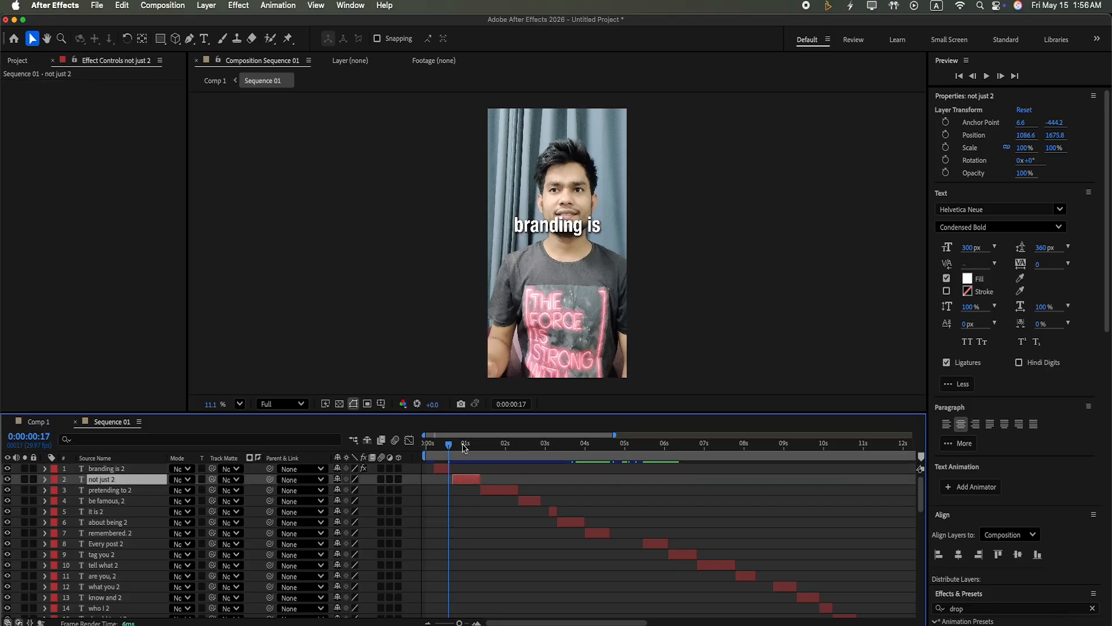
{"action": "left_click_drag", "start_coordinate": [921, 495], "coordinate": [920, 605]}
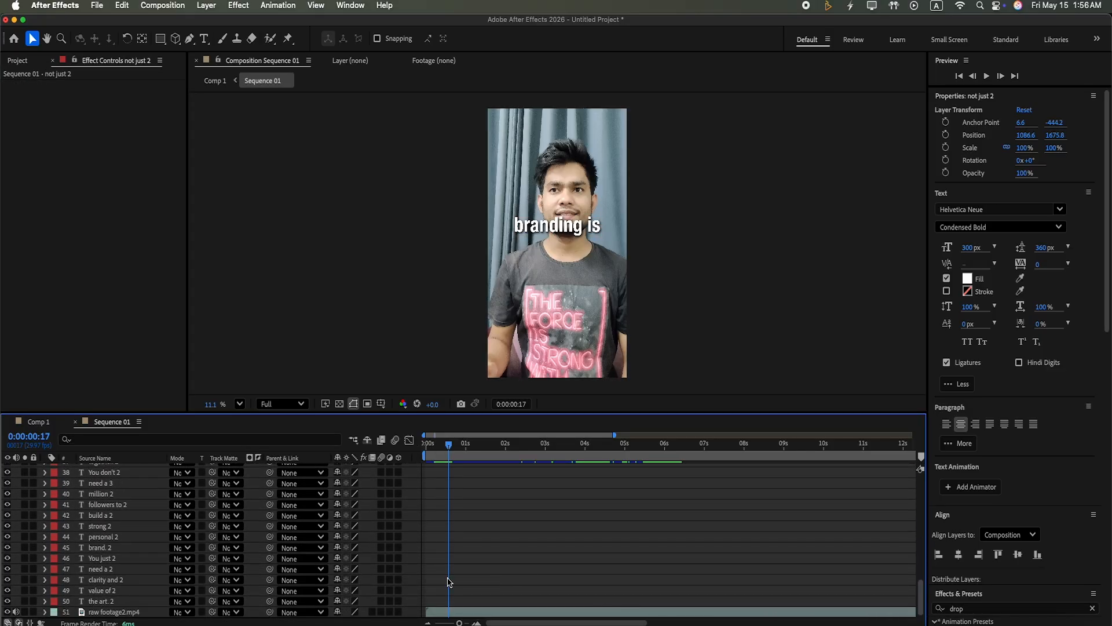
{"action": "left_click", "coordinate": [137, 600], "text": "shift"}
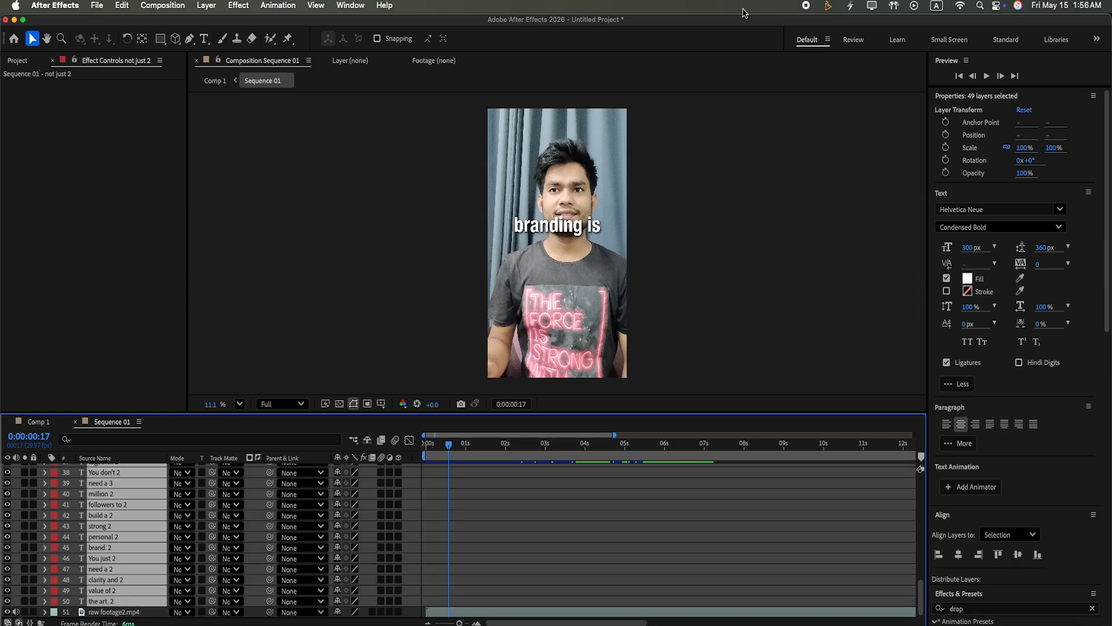
{"action": "key", "text": "super+v"}
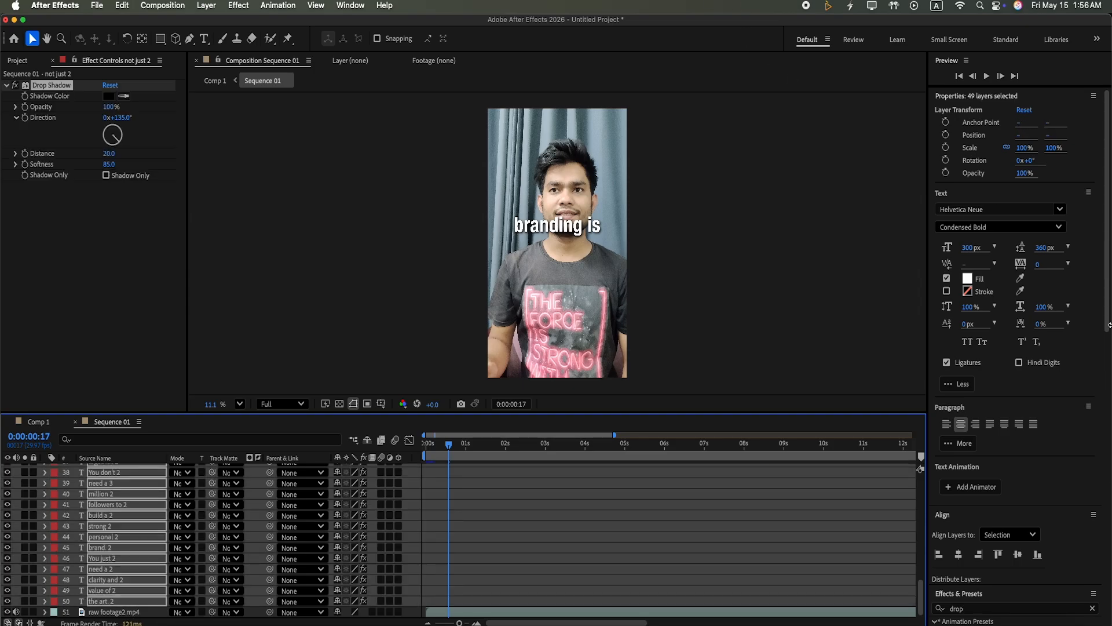
Step: Play Sequence 01 from the beginning to review the captions with their drop shadows
{"action": "left_click_drag", "start_coordinate": [445, 447], "coordinate": [414, 454]}
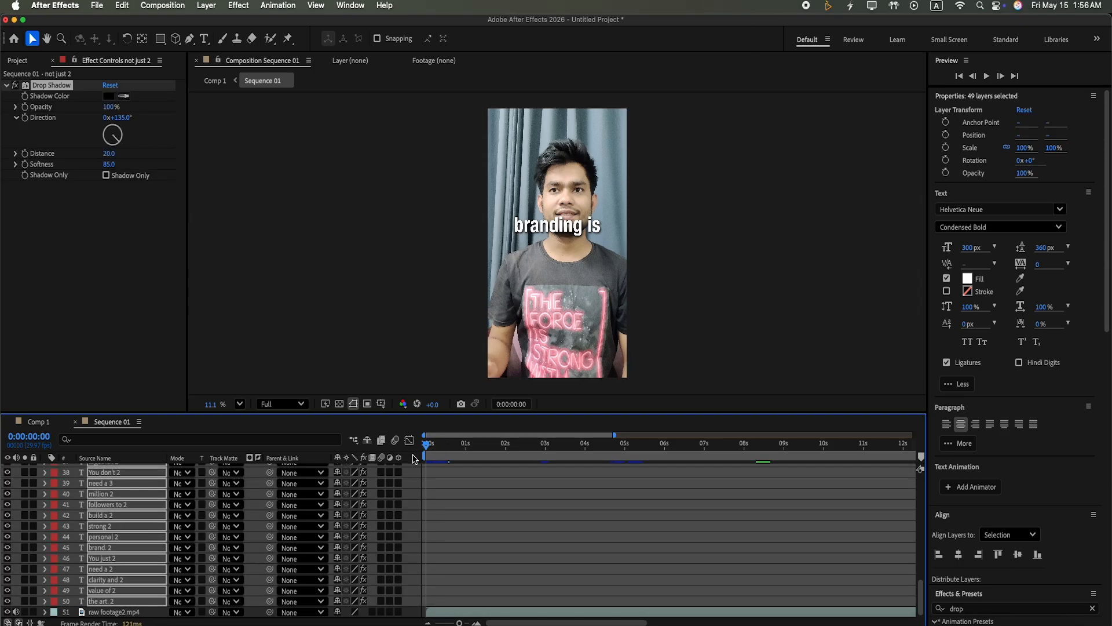
{"action": "left_click_drag", "start_coordinate": [921, 592], "coordinate": [910, 387]}
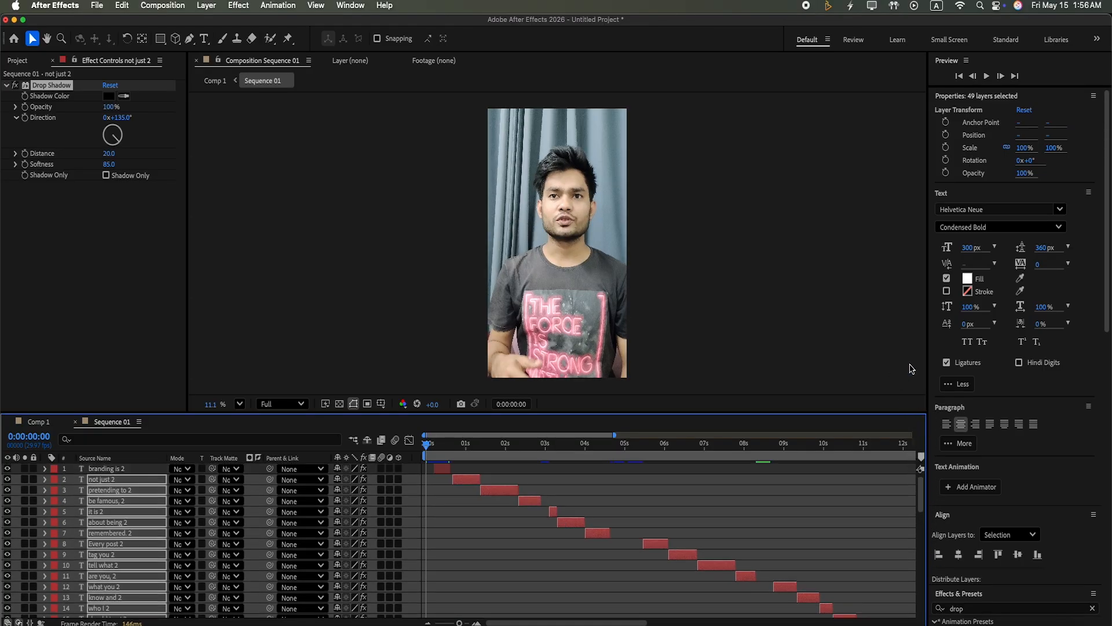
{"action": "left_click", "coordinate": [987, 76]}
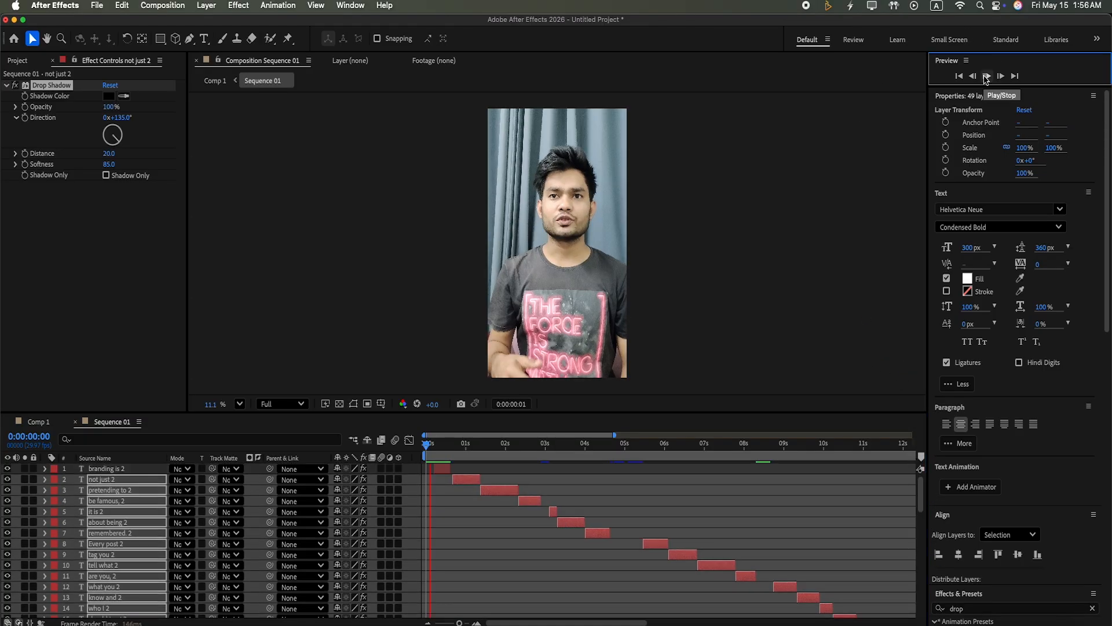
Step: Create a 2160 x 3840 px solid starting at frame 3 above the captions and apply the 4-Color Gradient effect to it
{"action": "right_click", "coordinate": [415, 455]}
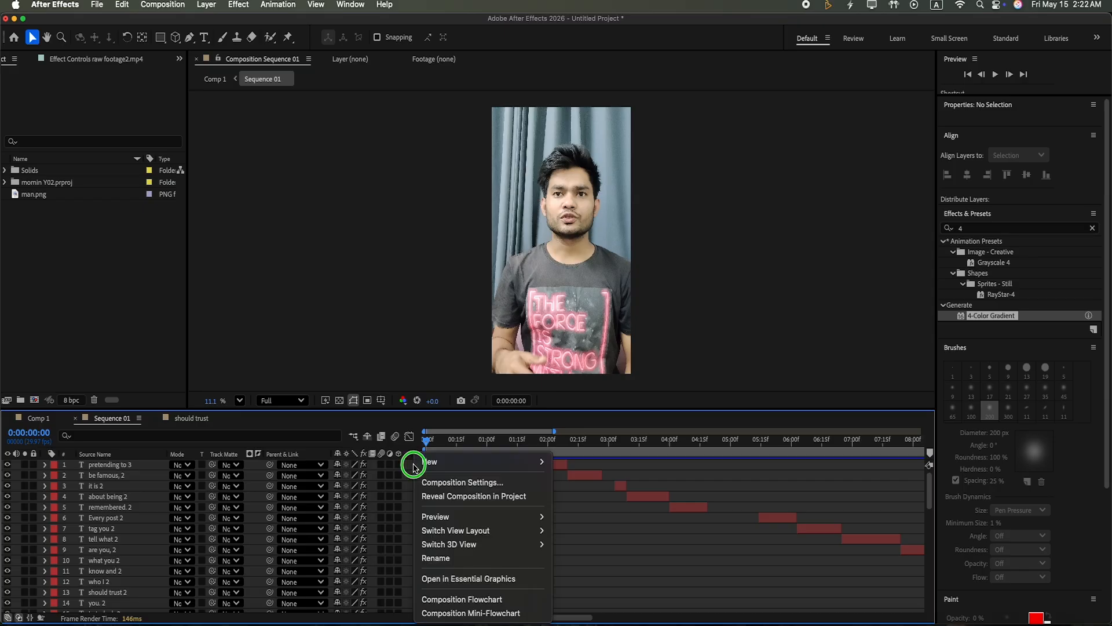
{"action": "mouse_move", "coordinate": [455, 460]}
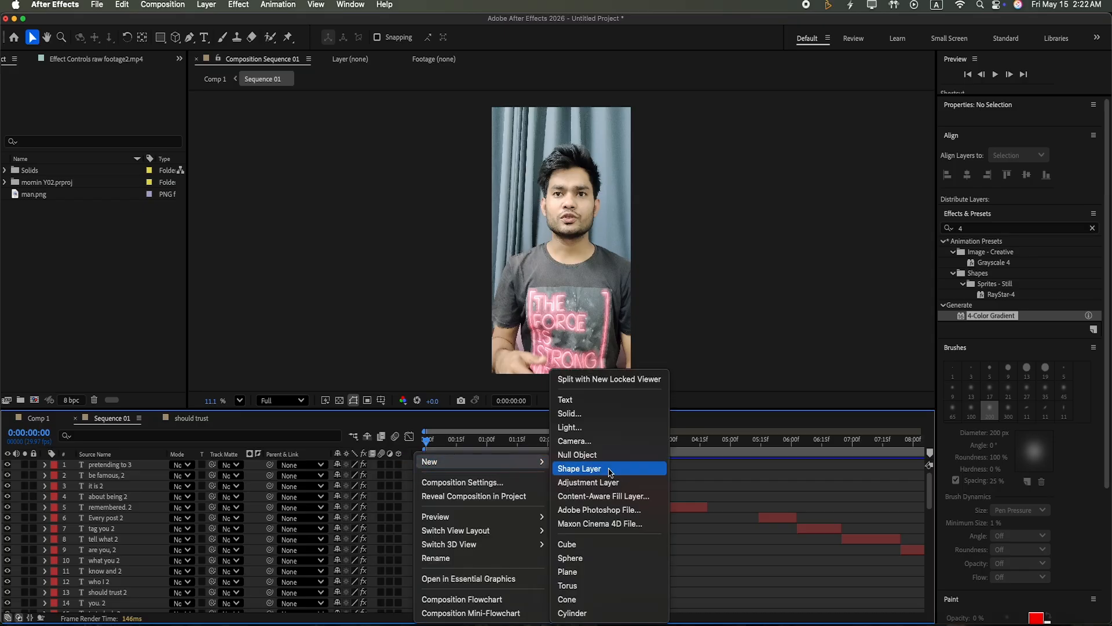
{"action": "left_click", "coordinate": [595, 412]}
{"action": "left_click", "coordinate": [736, 380]}
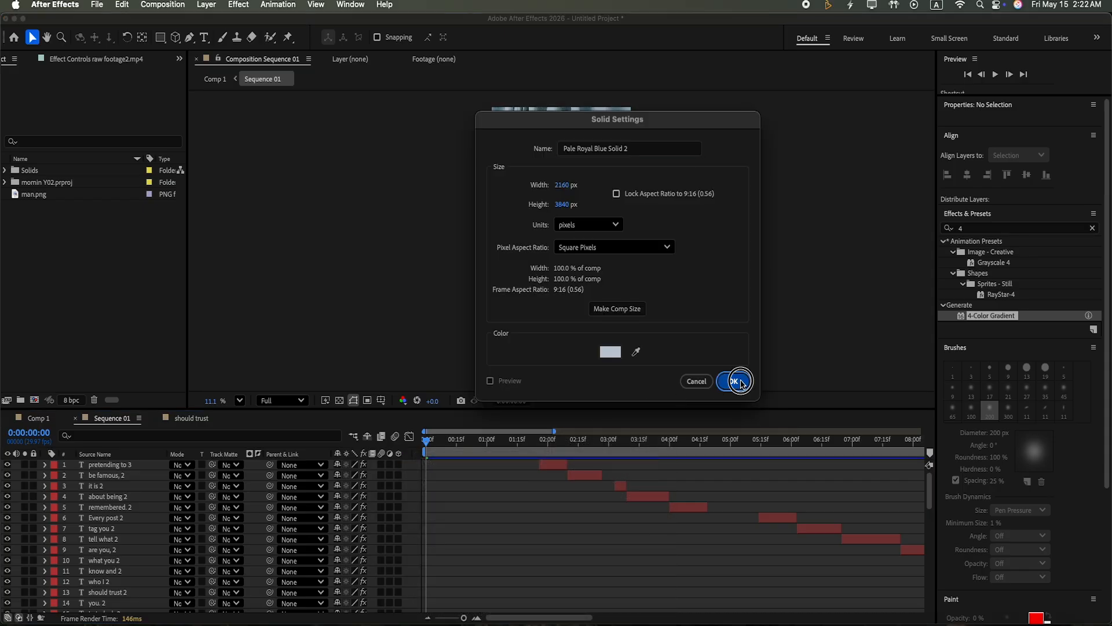
{"action": "left_click_drag", "start_coordinate": [426, 443], "coordinate": [446, 467]}
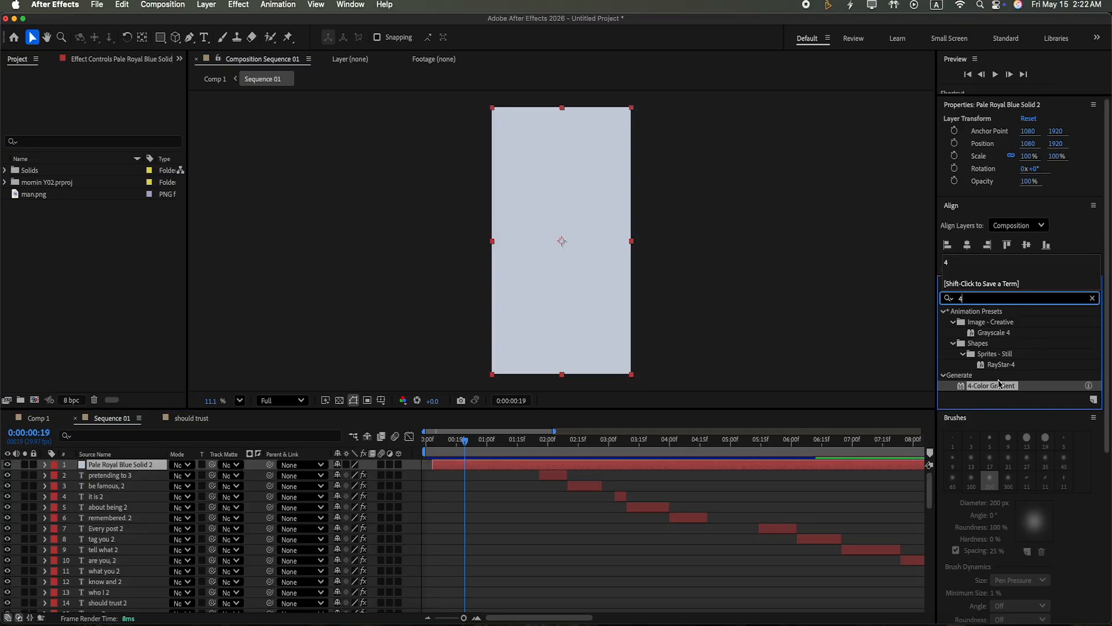
{"action": "left_click_drag", "start_coordinate": [991, 386], "coordinate": [505, 465]}
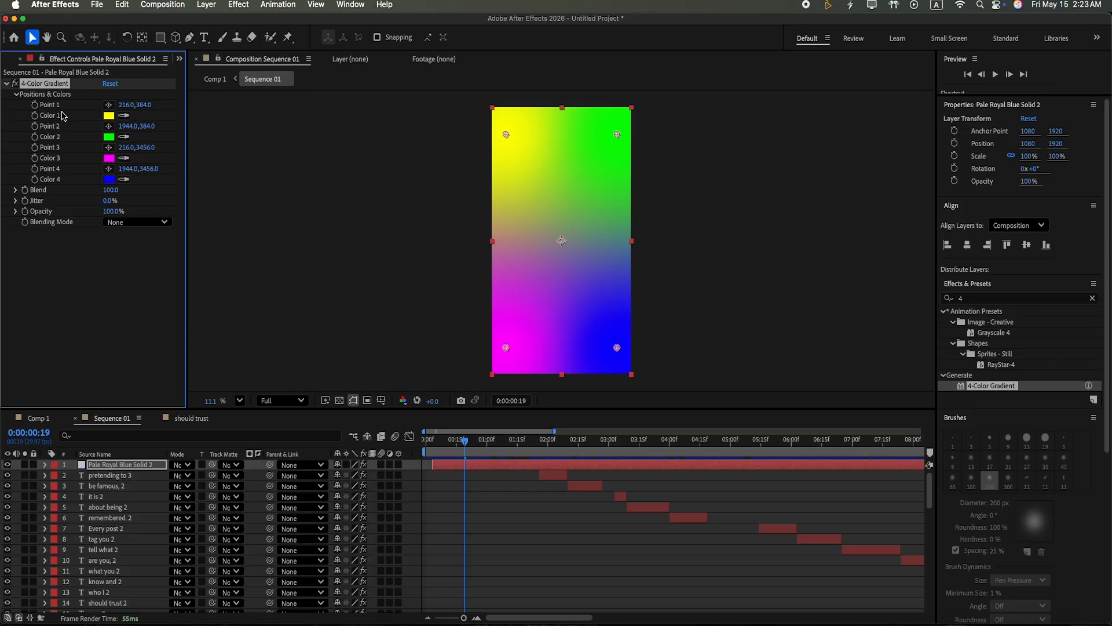
Step: Set the gradient's Color 1 to a very dark red and sample the same shade for Color 2
{"action": "left_click", "coordinate": [109, 116]}
{"action": "left_click_drag", "start_coordinate": [175, 229], "coordinate": [190, 189]}
{"action": "left_click_drag", "start_coordinate": [161, 317], "coordinate": [164, 329]}
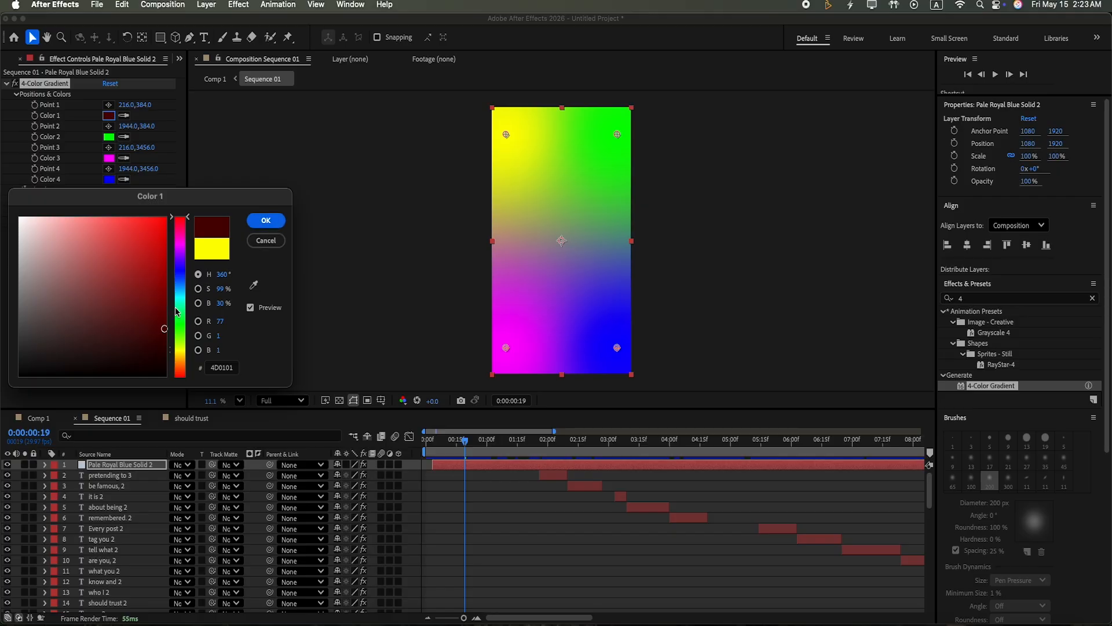
{"action": "left_click", "coordinate": [179, 330]}
{"action": "left_click", "coordinate": [161, 331]}
{"action": "left_click_drag", "start_coordinate": [180, 251], "coordinate": [182, 222]}
{"action": "left_click", "coordinate": [261, 221]}
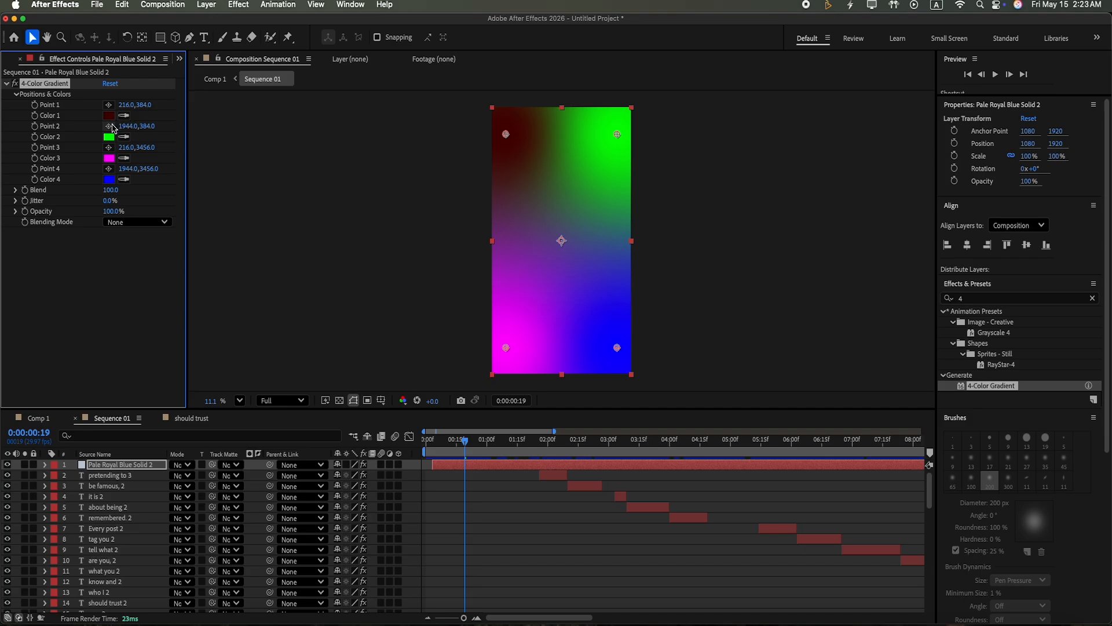
{"action": "left_click", "coordinate": [124, 137]}
{"action": "left_click", "coordinate": [109, 115]}
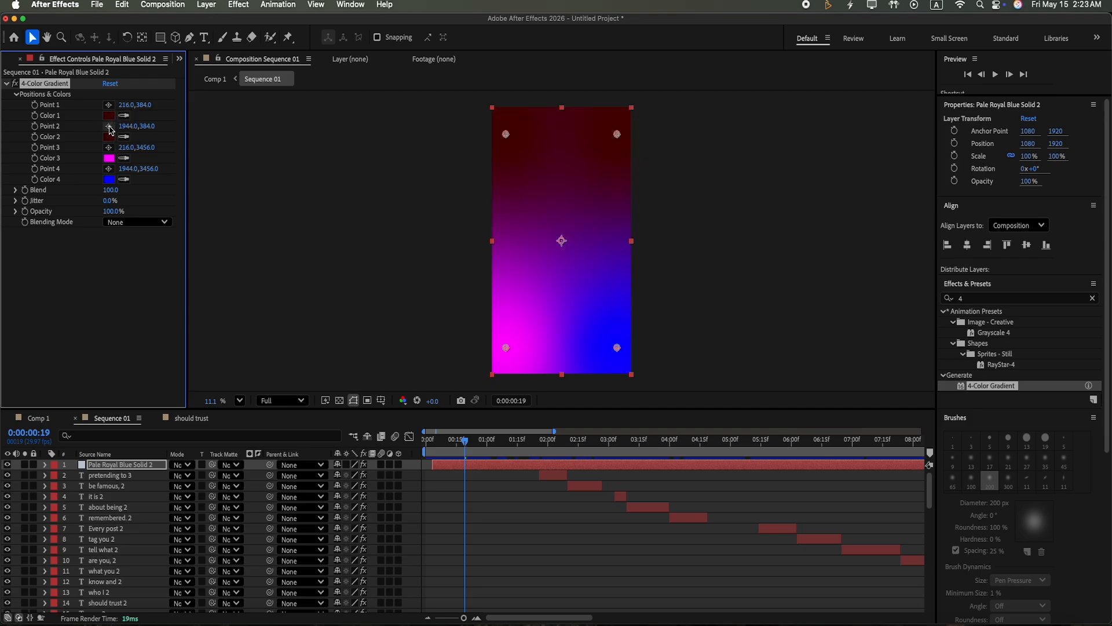
Step: Set the gradient's Color 4 to dark red 610303 and sample the same shade for Color 3
{"action": "left_click", "coordinate": [108, 180]}
{"action": "left_click_drag", "start_coordinate": [172, 265], "coordinate": [176, 215]}
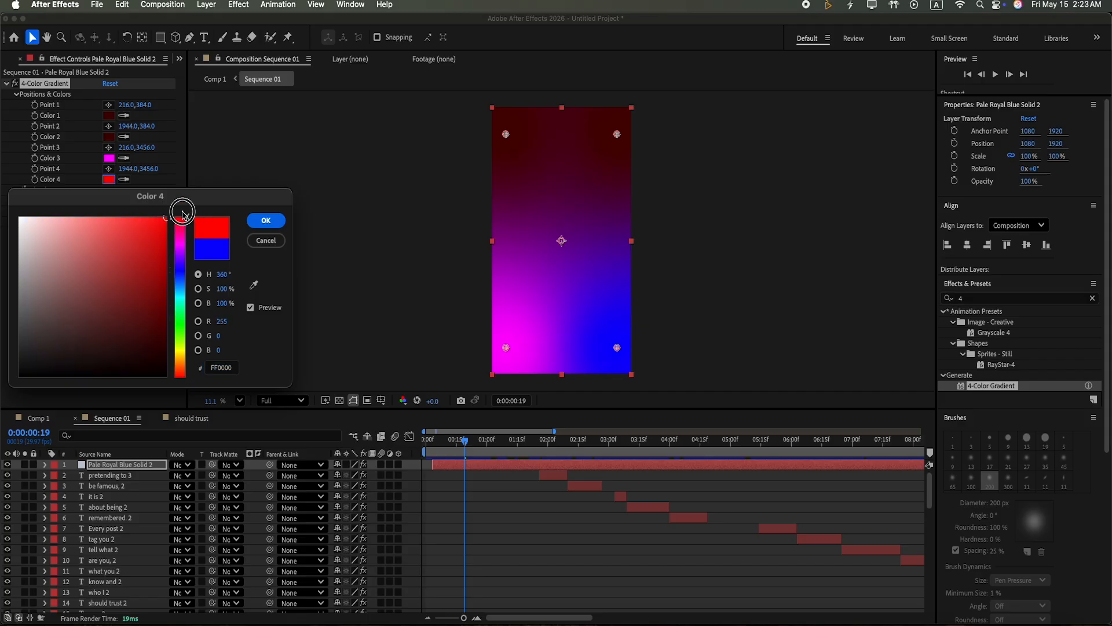
{"action": "left_click", "coordinate": [163, 314]}
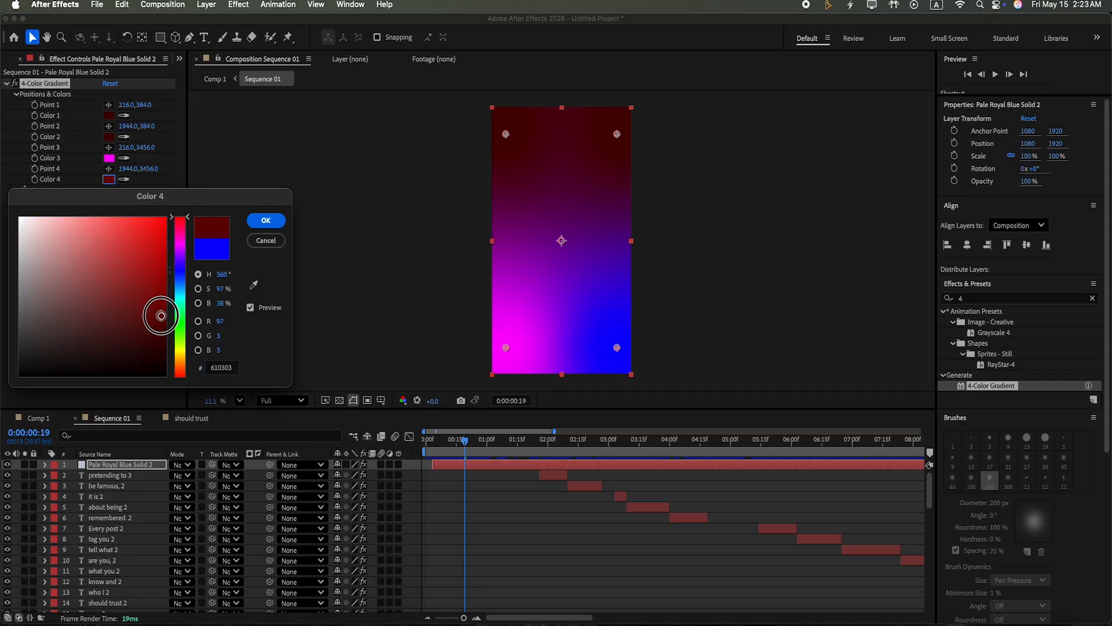
{"action": "left_click", "coordinate": [266, 220]}
{"action": "left_click", "coordinate": [124, 158]}
{"action": "left_click", "coordinate": [110, 179]}
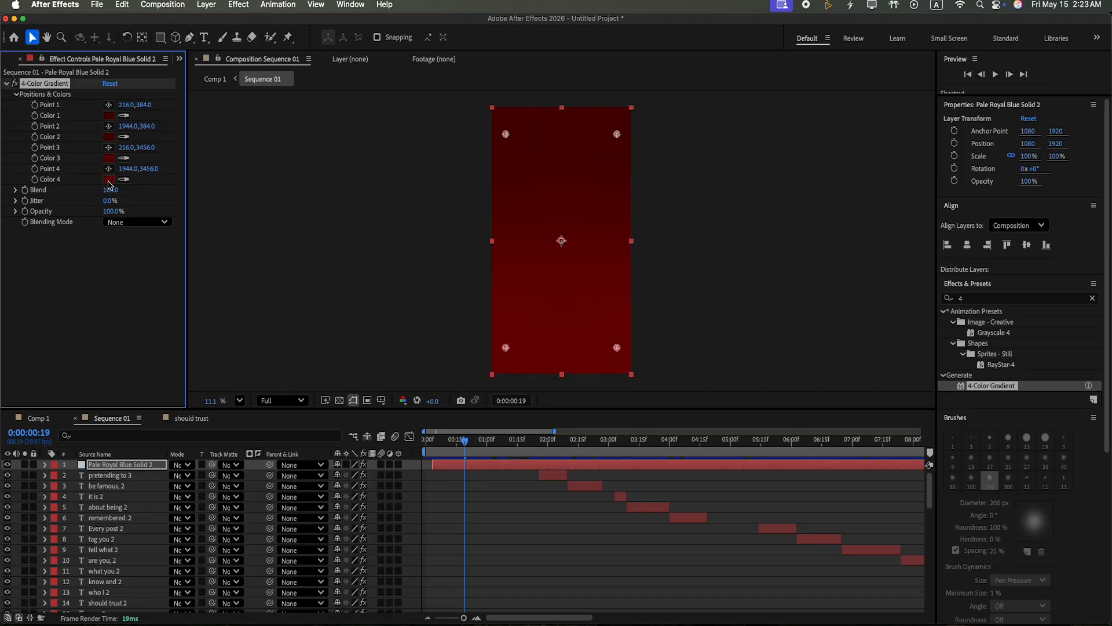
Step: Move the four gradient points just outside the corresponding corners of the frame
{"action": "left_click_drag", "start_coordinate": [617, 134], "coordinate": [639, 83]}
{"action": "left_click_drag", "start_coordinate": [506, 134], "coordinate": [486, 94]}
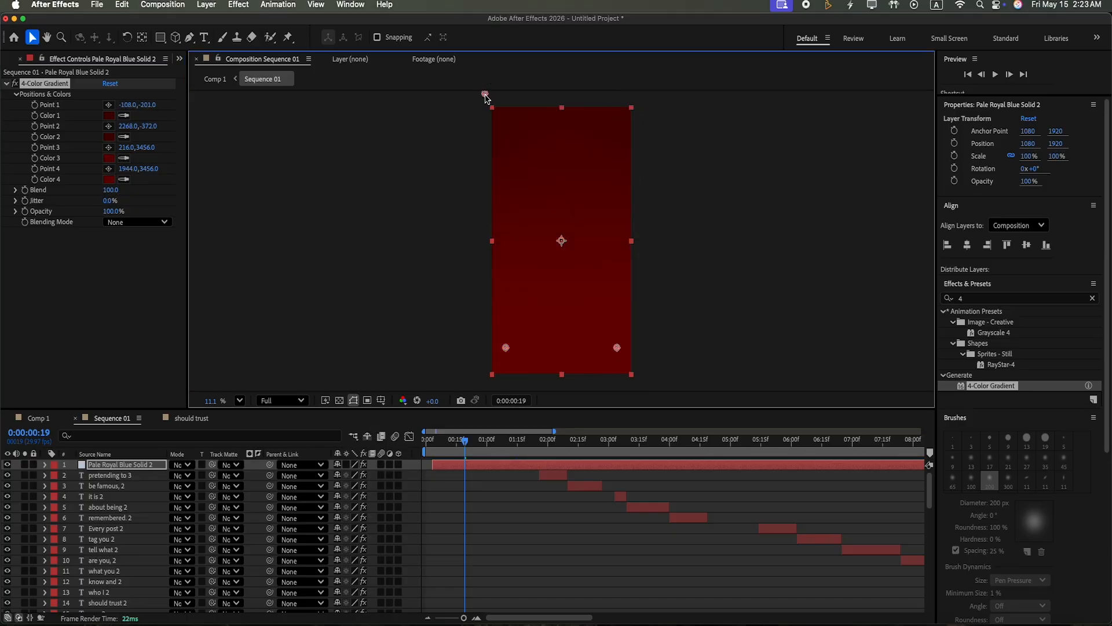
{"action": "left_click_drag", "start_coordinate": [619, 354], "coordinate": [646, 405]}
{"action": "left_click_drag", "start_coordinate": [506, 347], "coordinate": [468, 396]}
Step: Move to frame 18 and add man.png from the project files as the topmost layer of Sequence 01
{"action": "left_click", "coordinate": [462, 440]}
{"action": "left_click", "coordinate": [180, 58]}
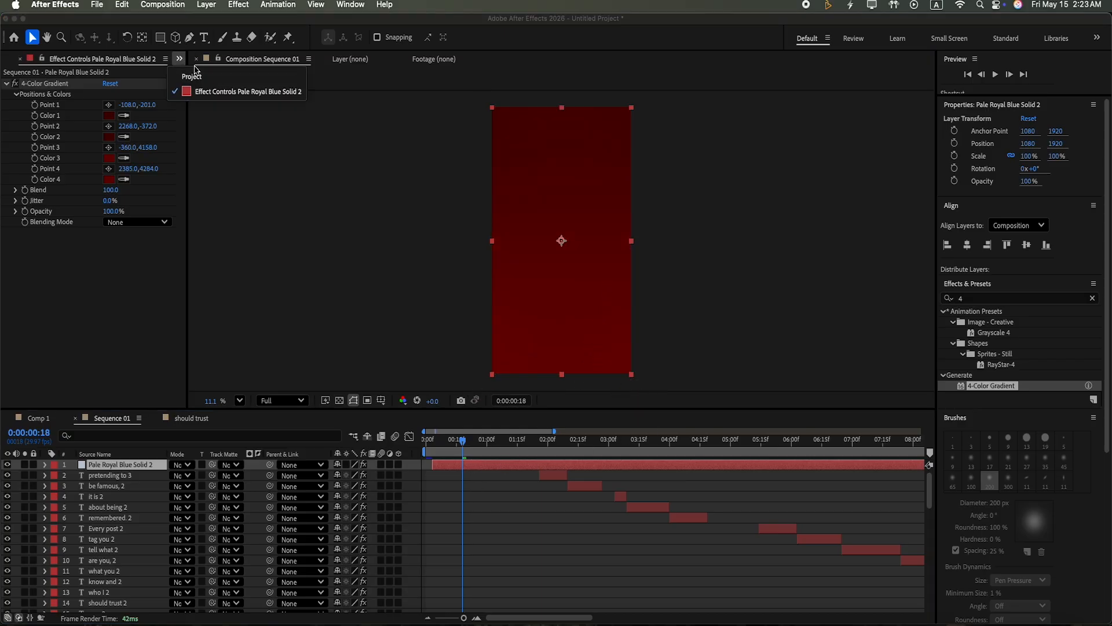
{"action": "left_click", "coordinate": [202, 76]}
{"action": "left_click_drag", "start_coordinate": [64, 197], "coordinate": [138, 461]}
{"action": "left_click_drag", "start_coordinate": [84, 194], "coordinate": [133, 465]}
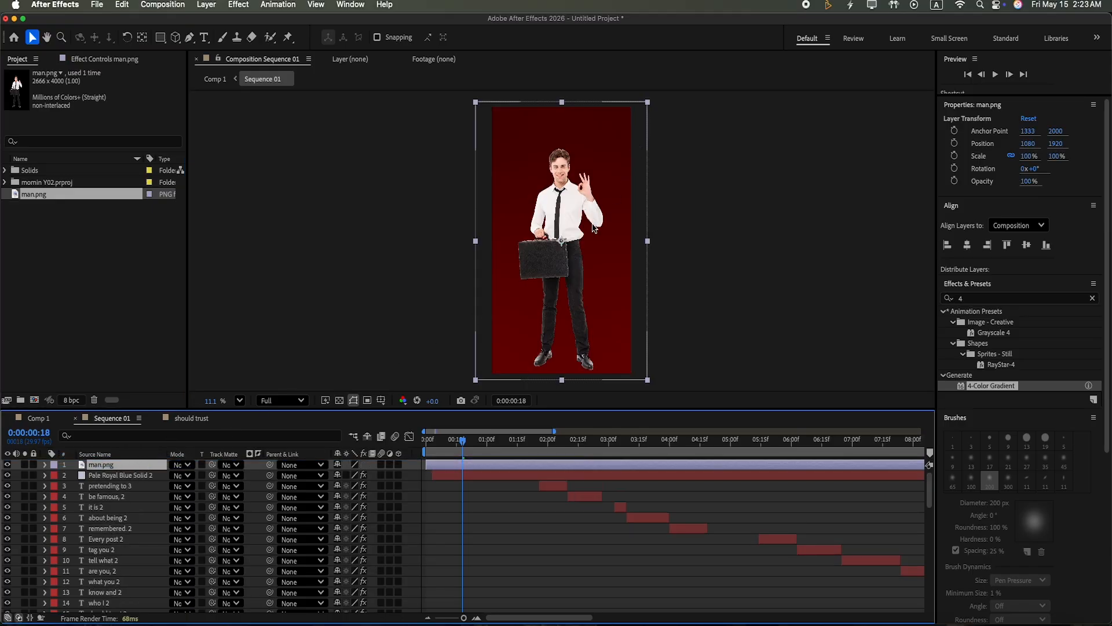
Step: Scale man.png to 150% and move it down to a position of about 1044, 3153
{"action": "left_click", "coordinate": [1053, 156]}
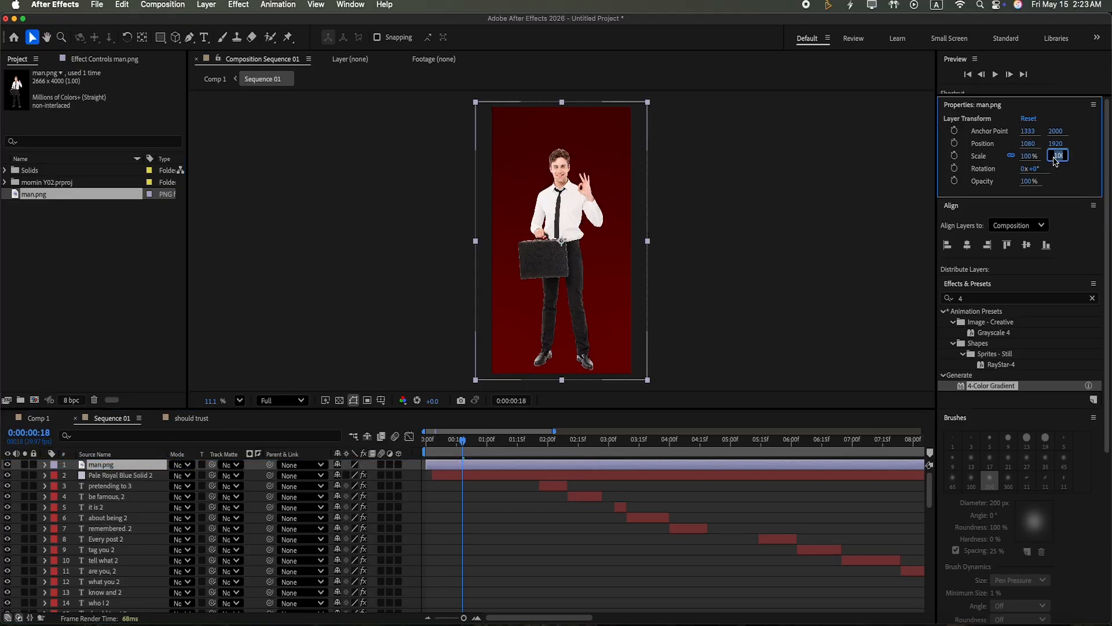
{"action": "key", "text": "Return"}
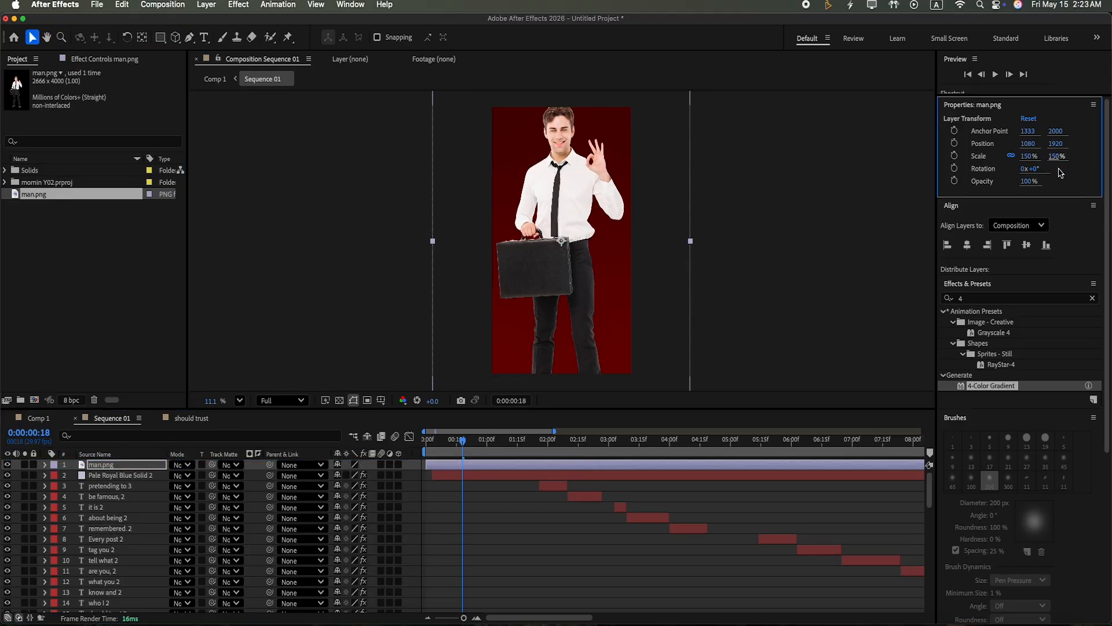
{"action": "left_click_drag", "start_coordinate": [558, 141], "coordinate": [560, 261]}
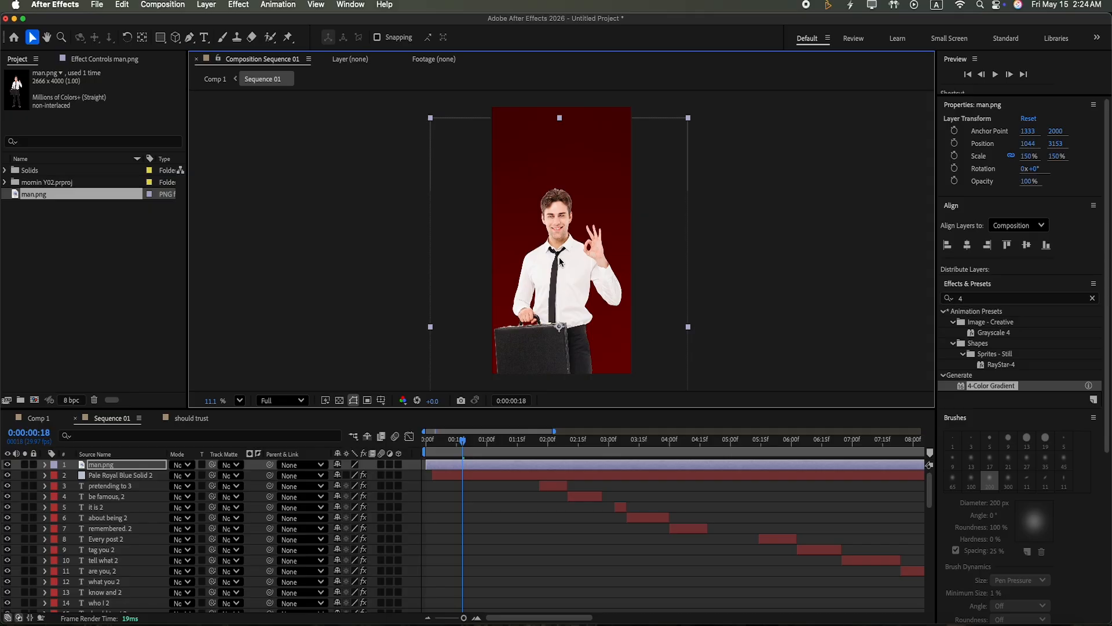
Step: Set the man.png layer's blending mode to Luminosity and make the layer start at frame 3
{"action": "left_click", "coordinate": [184, 465]}
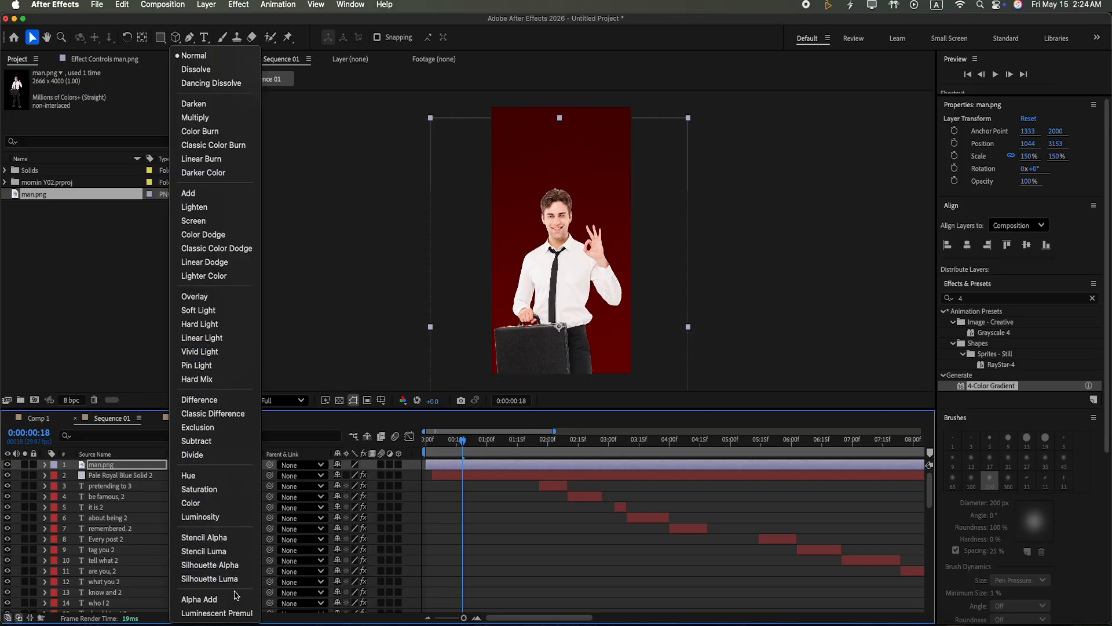
{"action": "left_click", "coordinate": [219, 523]}
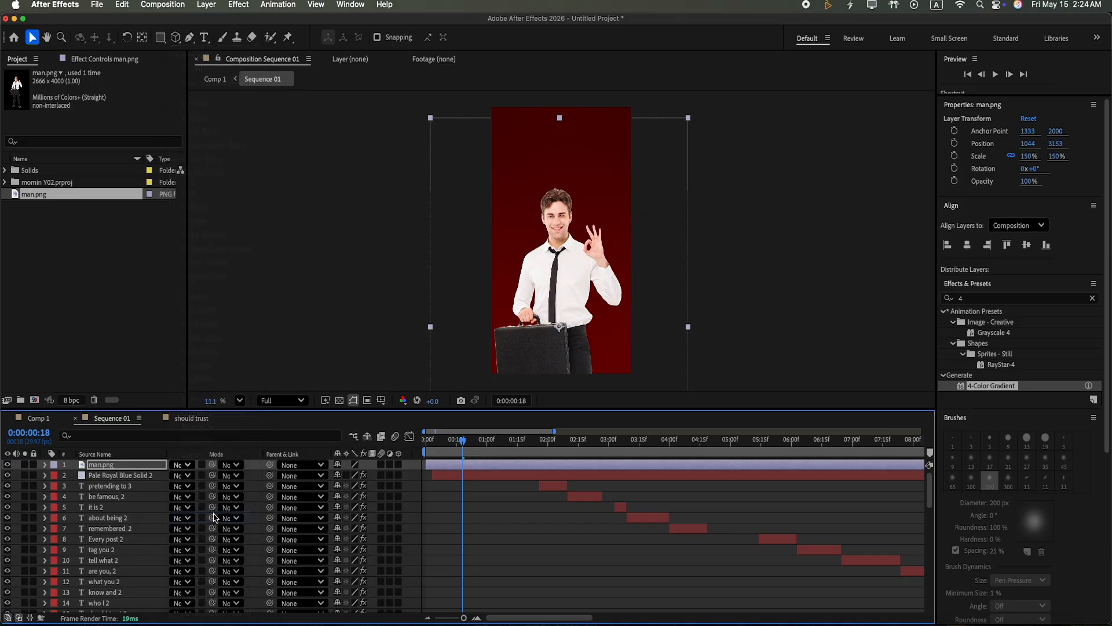
{"action": "left_click", "coordinate": [464, 492]}
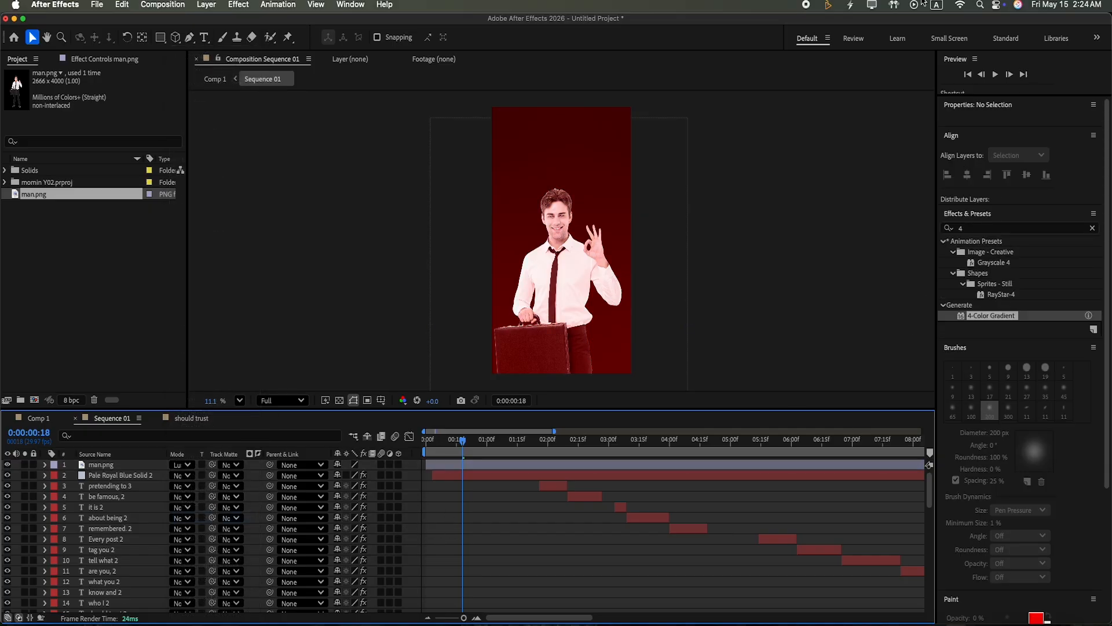
{"action": "left_click", "coordinate": [440, 467]}
{"action": "left_click_drag", "start_coordinate": [463, 441], "coordinate": [431, 463]}
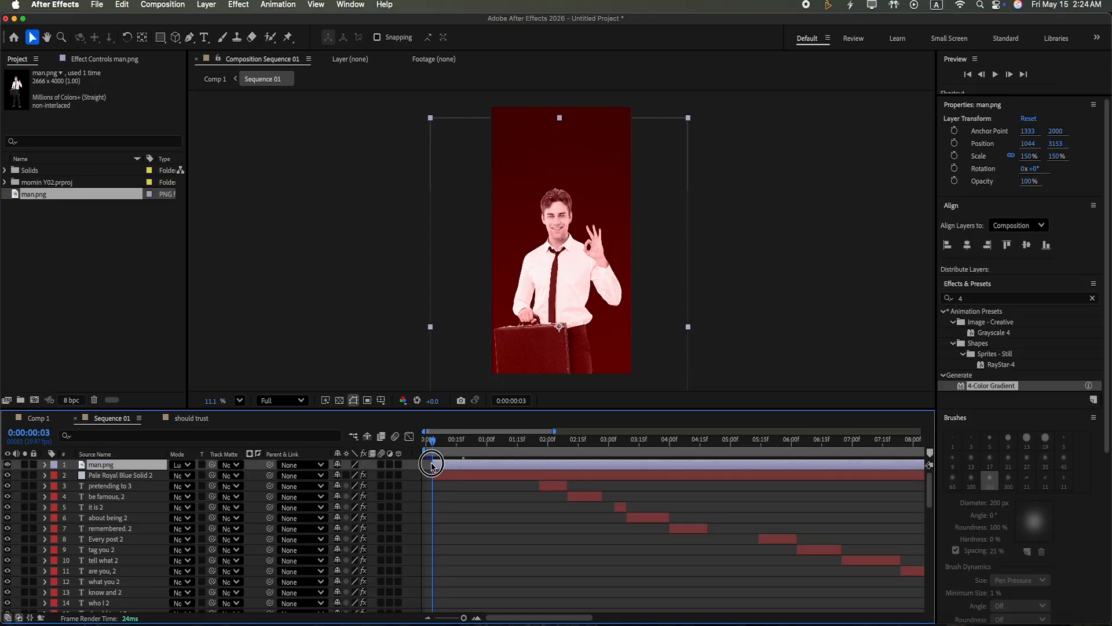
Step: Keyframe man.png's current position at frame 15 and a position below the frame, about 1125, 7059, at frame 3
{"action": "left_click", "coordinate": [44, 471]}
{"action": "left_click", "coordinate": [55, 476]}
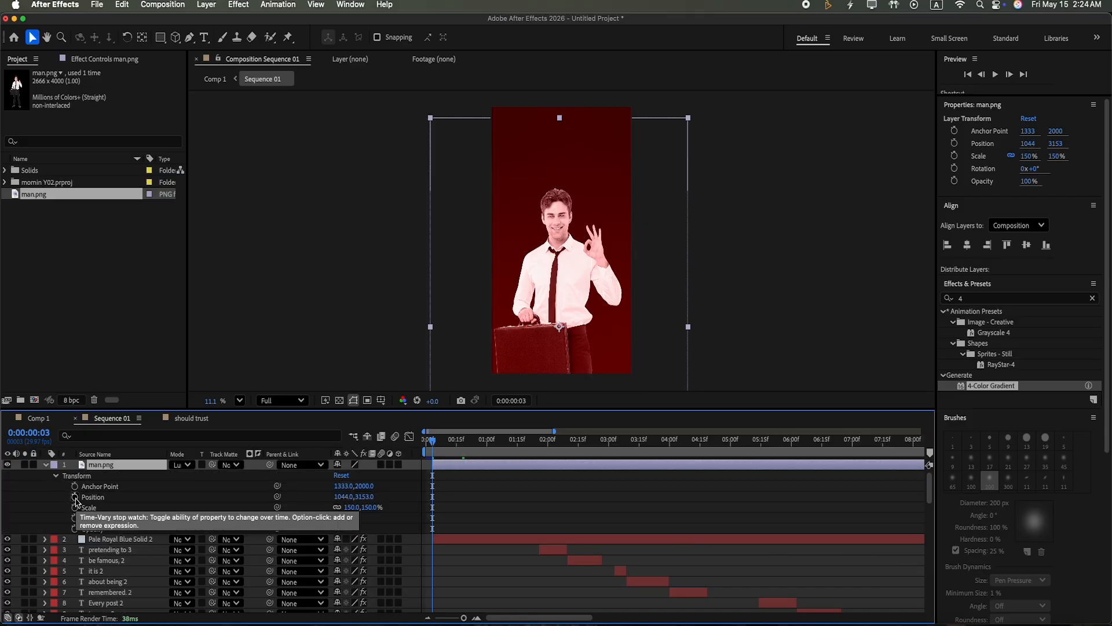
{"action": "left_click_drag", "start_coordinate": [432, 444], "coordinate": [456, 444]}
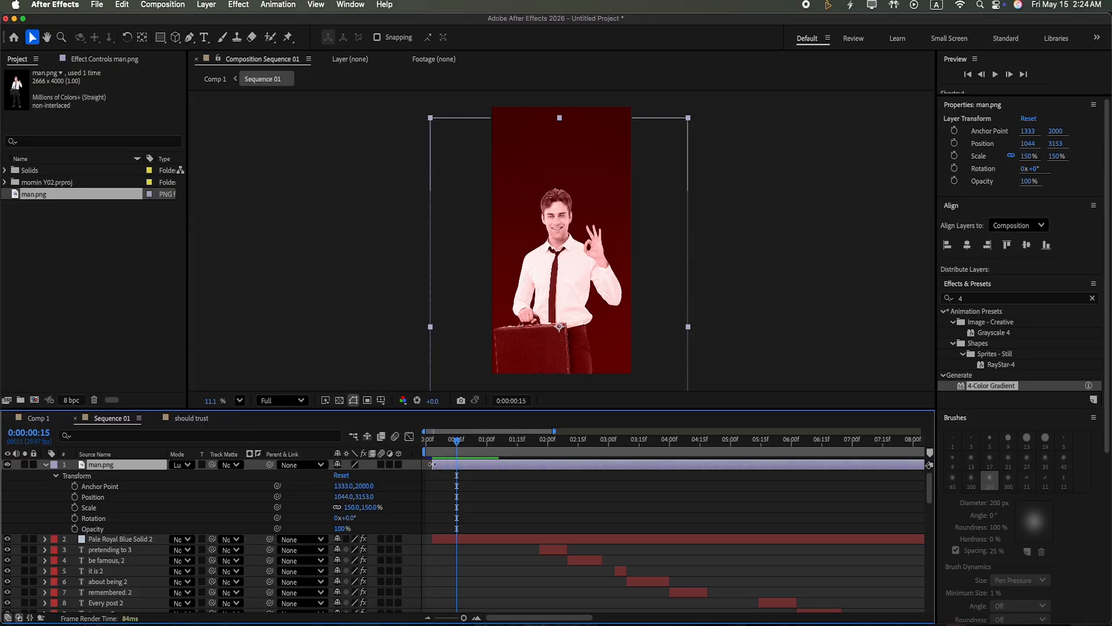
{"action": "left_click", "coordinate": [75, 497]}
{"action": "left_click_drag", "start_coordinate": [472, 444], "coordinate": [432, 444]}
{"action": "left_click_drag", "start_coordinate": [568, 308], "coordinate": [560, 474]}
Step: Shape the speed graph of man.png's position keyframes into a fast start with a slow finish, and preview the slide-in
{"action": "left_click_drag", "start_coordinate": [492, 502], "coordinate": [422, 496]}
{"action": "left_click", "coordinate": [409, 437]}
{"action": "mouse_move", "coordinate": [457, 472]}
{"action": "left_click_drag", "start_coordinate": [457, 473], "coordinate": [444, 586]}
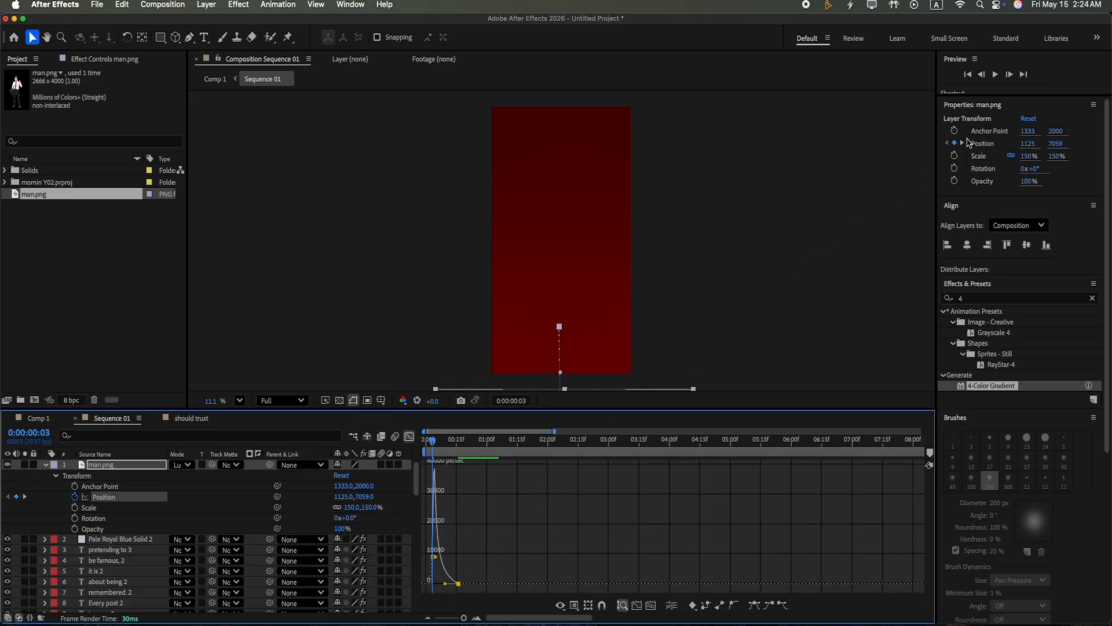
{"action": "left_click", "coordinate": [996, 75]}
{"action": "left_click", "coordinate": [995, 80]}
{"action": "left_click", "coordinate": [45, 464]}
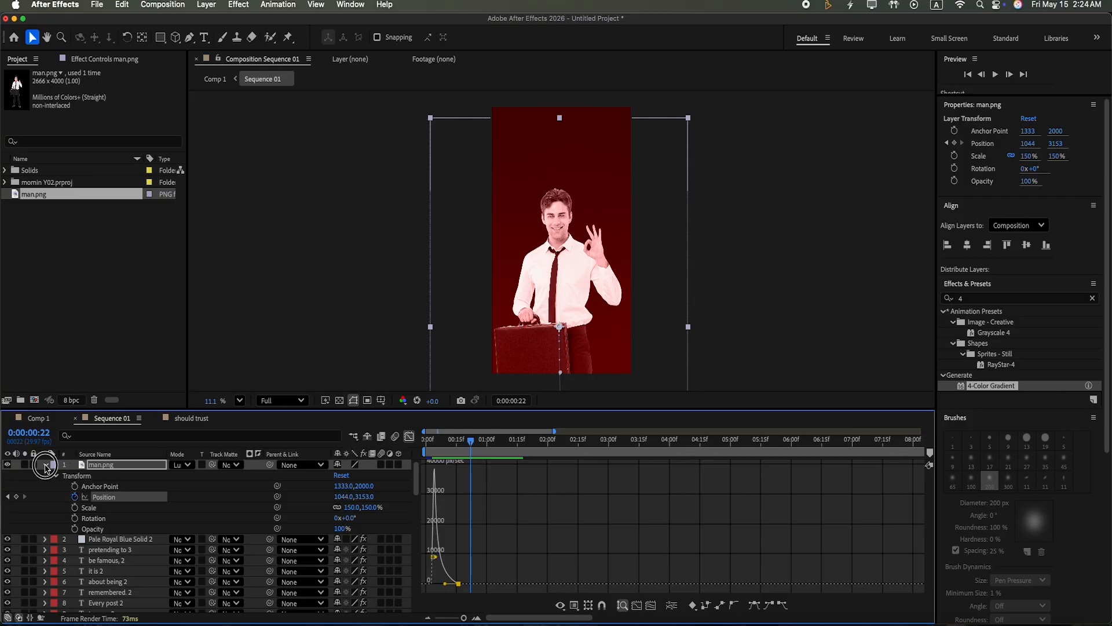
{"action": "left_click", "coordinate": [409, 436]}
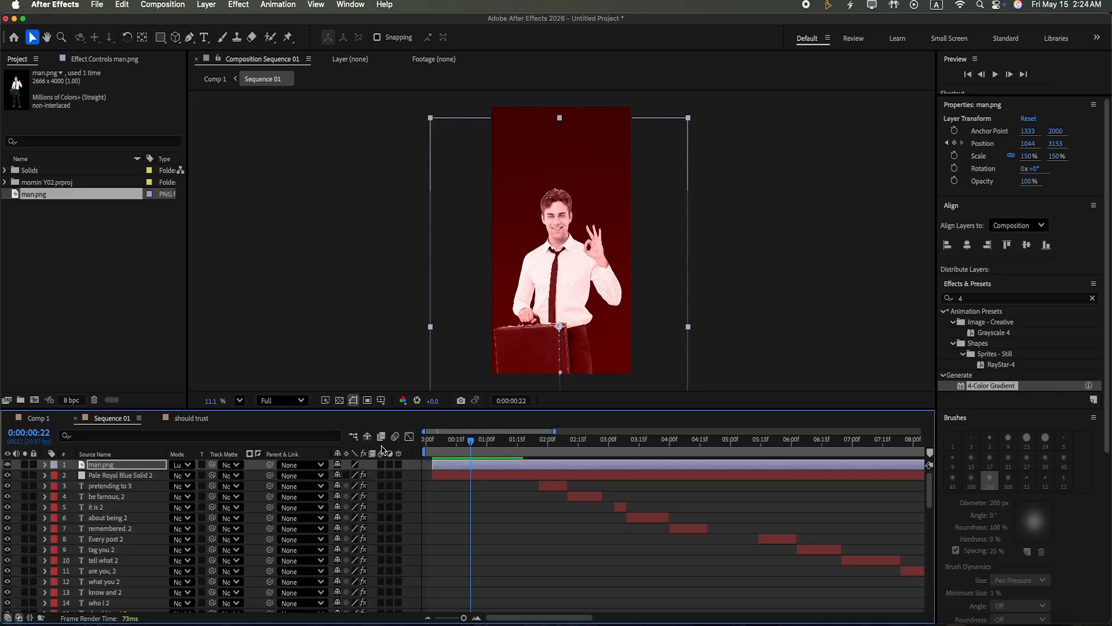
Step: Keyframe Pale Royal Blue Solid 2's current position at frame 16 and a position beyond the frame's right edge, about 3501, 1929, at frame 3
{"action": "left_click", "coordinate": [151, 476]}
{"action": "left_click", "coordinate": [45, 475]}
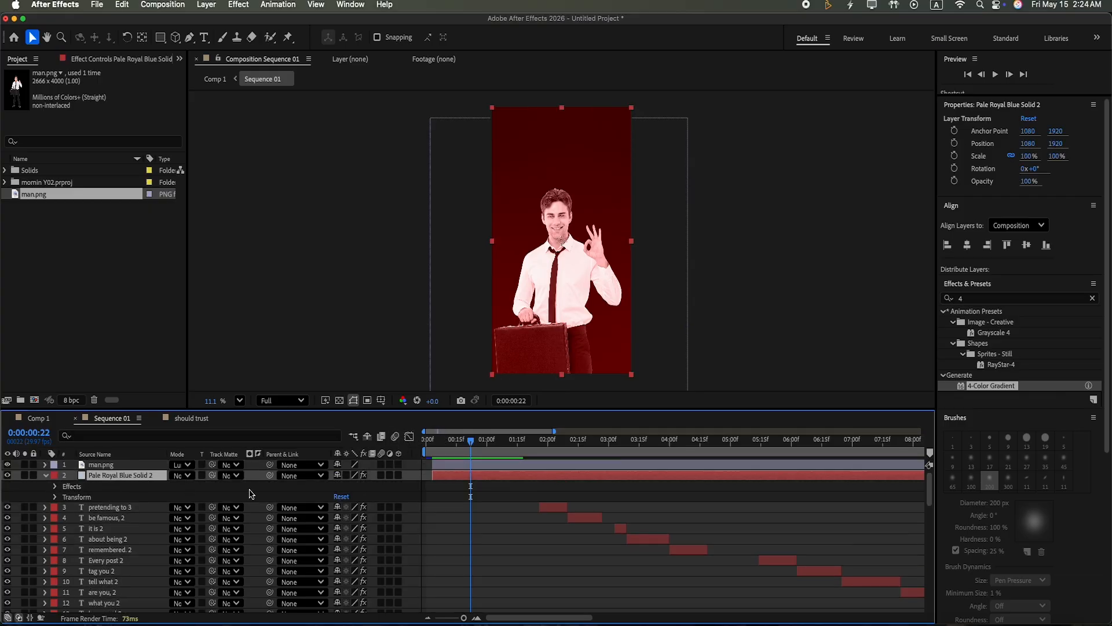
{"action": "left_click", "coordinate": [46, 464]}
{"action": "left_click", "coordinate": [470, 442]}
{"action": "left_click_drag", "start_coordinate": [470, 442], "coordinate": [457, 480]}
{"action": "left_click", "coordinate": [56, 561]}
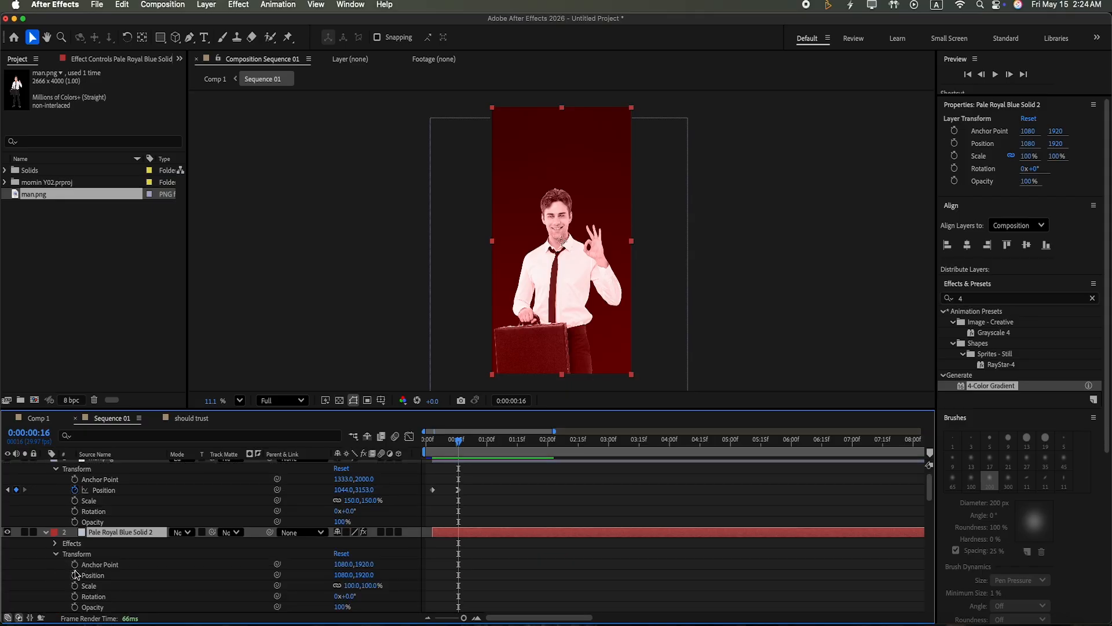
{"action": "left_click", "coordinate": [75, 575]}
{"action": "left_click_drag", "start_coordinate": [458, 441], "coordinate": [431, 478]}
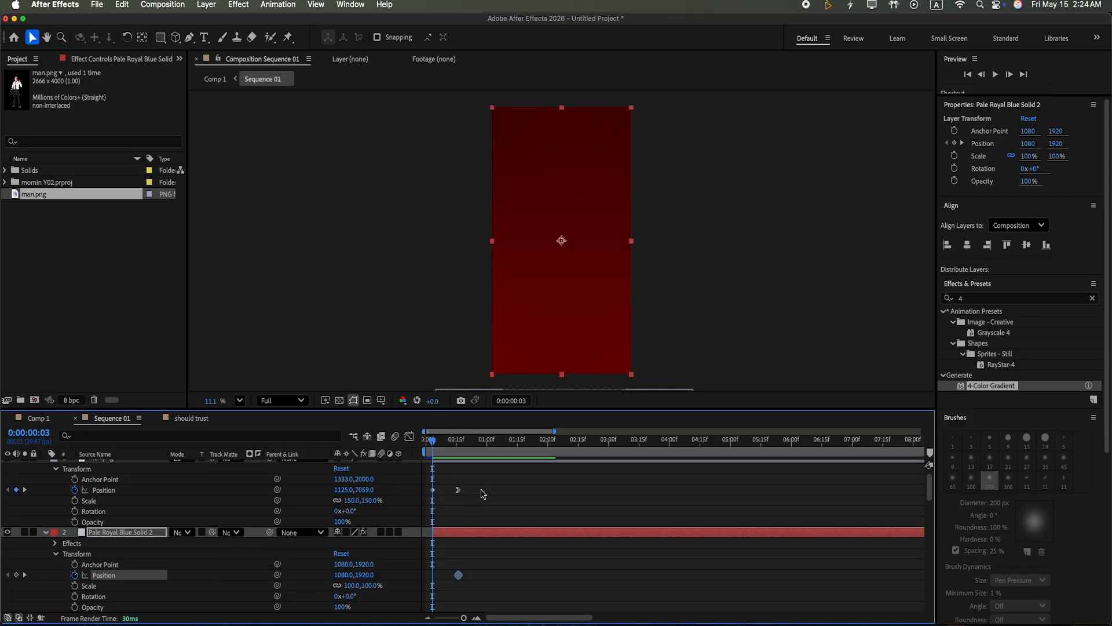
{"action": "left_click_drag", "start_coordinate": [570, 253], "coordinate": [726, 250]}
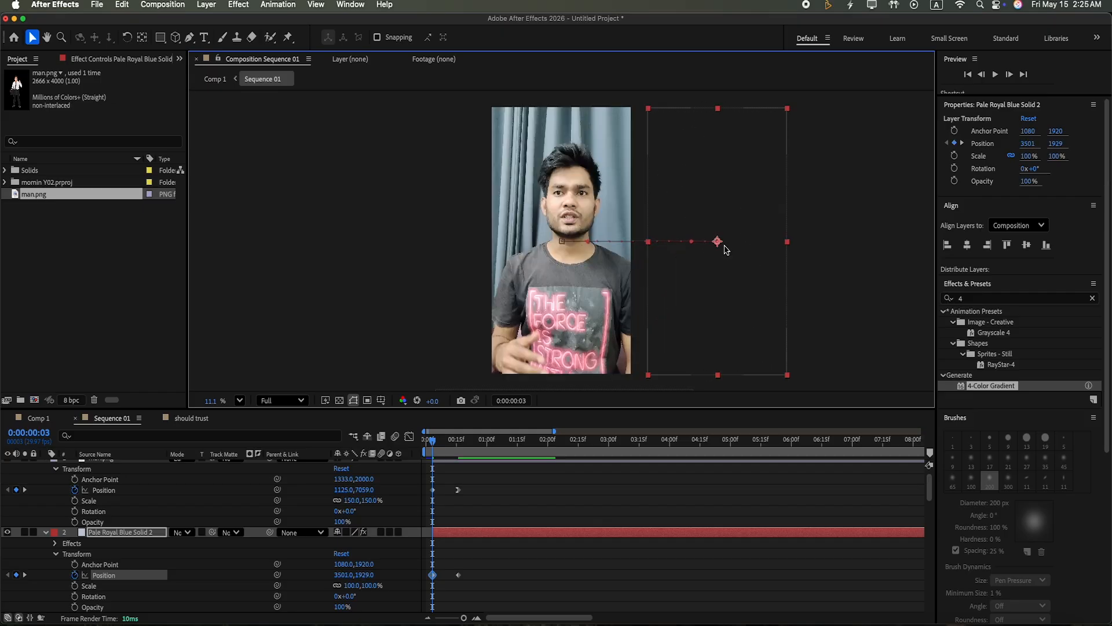
{"action": "left_click", "coordinate": [46, 532]}
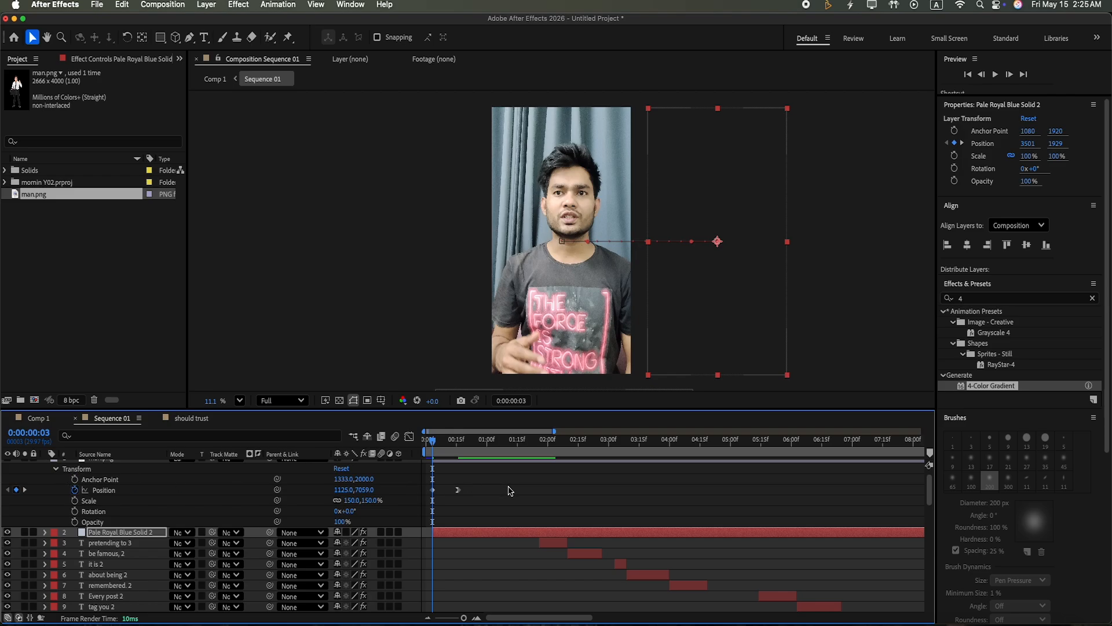
Step: Shape the speed graph of the solid's position keyframes into a fast start with a slow finish, and preview the slide-in
{"action": "left_click_drag", "start_coordinate": [509, 491], "coordinate": [409, 510]}
{"action": "left_click_drag", "start_coordinate": [930, 486], "coordinate": [917, 465]}
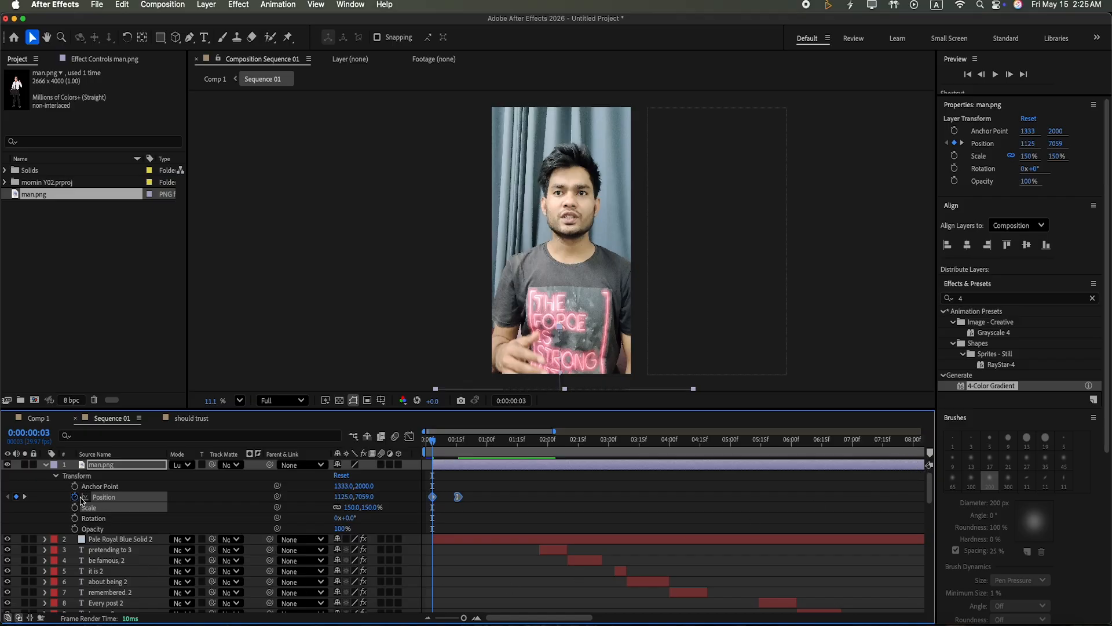
{"action": "left_click", "coordinate": [46, 465]}
{"action": "left_click", "coordinate": [45, 475]}
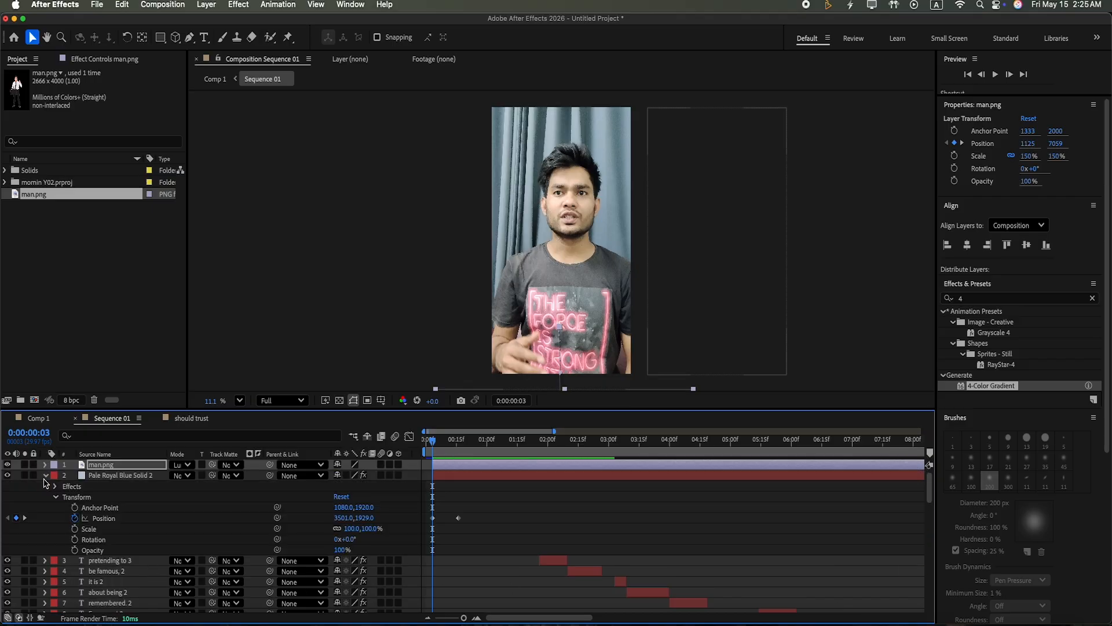
{"action": "left_click", "coordinate": [432, 517]}
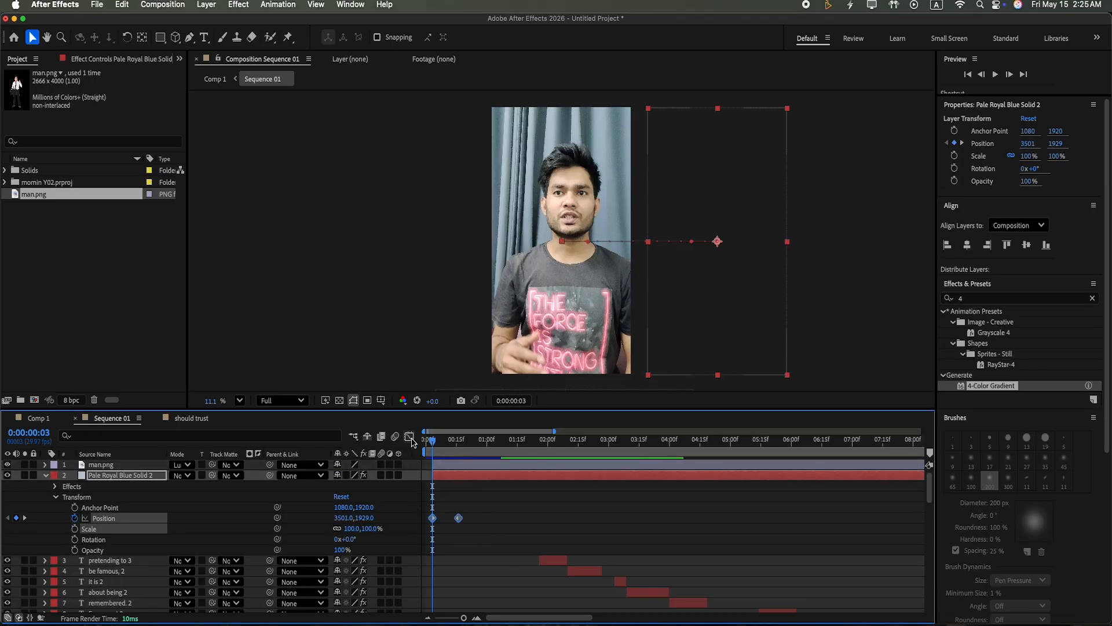
{"action": "left_click", "coordinate": [409, 436]}
{"action": "left_click_drag", "start_coordinate": [459, 465], "coordinate": [442, 586]}
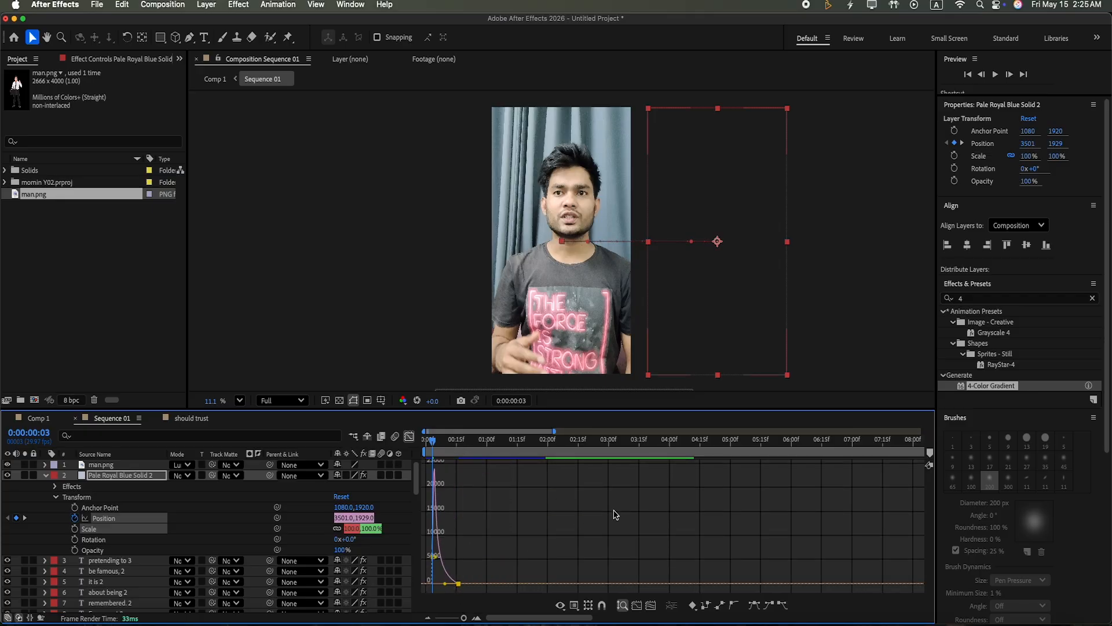
{"action": "left_click", "coordinate": [996, 74]}
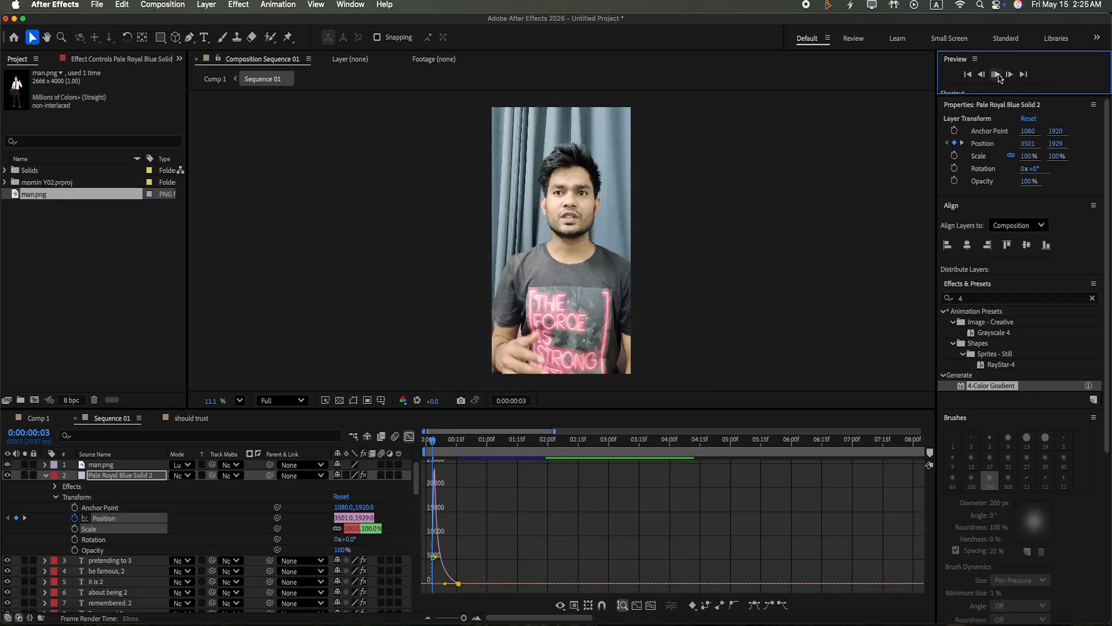
{"action": "left_click", "coordinate": [997, 75]}
{"action": "left_click", "coordinate": [47, 475]}
{"action": "left_click", "coordinate": [410, 436]}
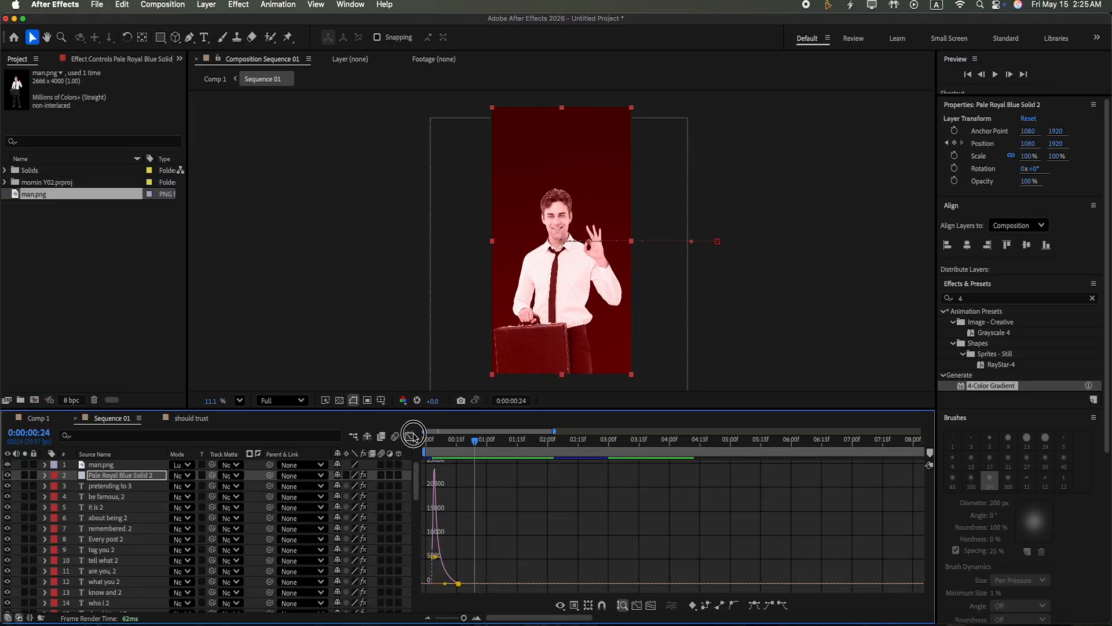
{"action": "left_click", "coordinate": [45, 475]}
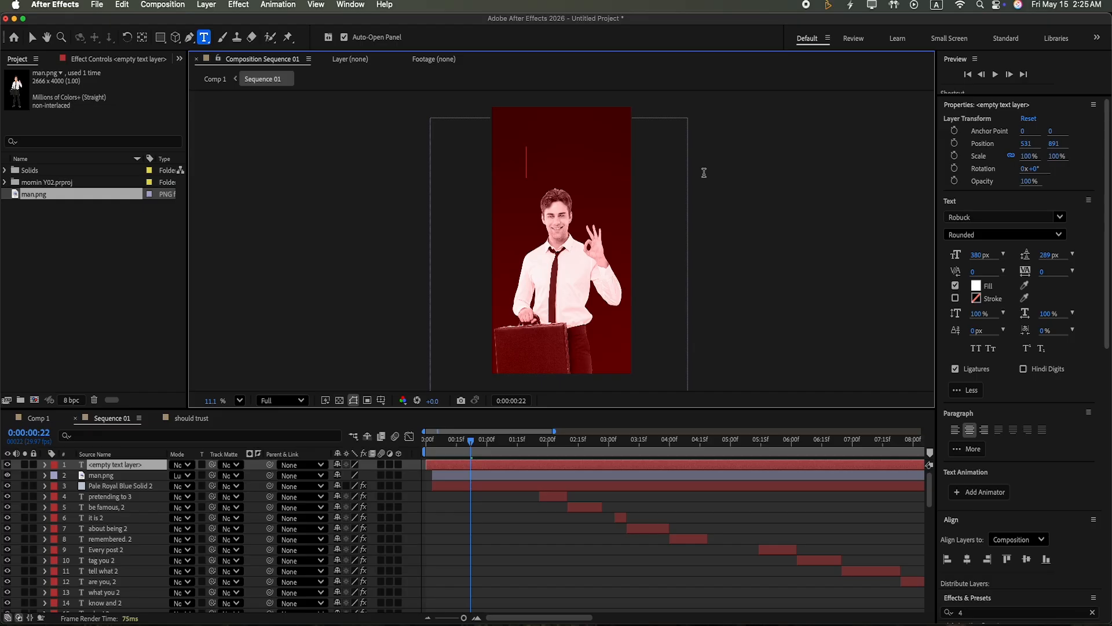
Step: Add the text "Personal brand" on two lines above the man's head
{"action": "type", "text": "P"}
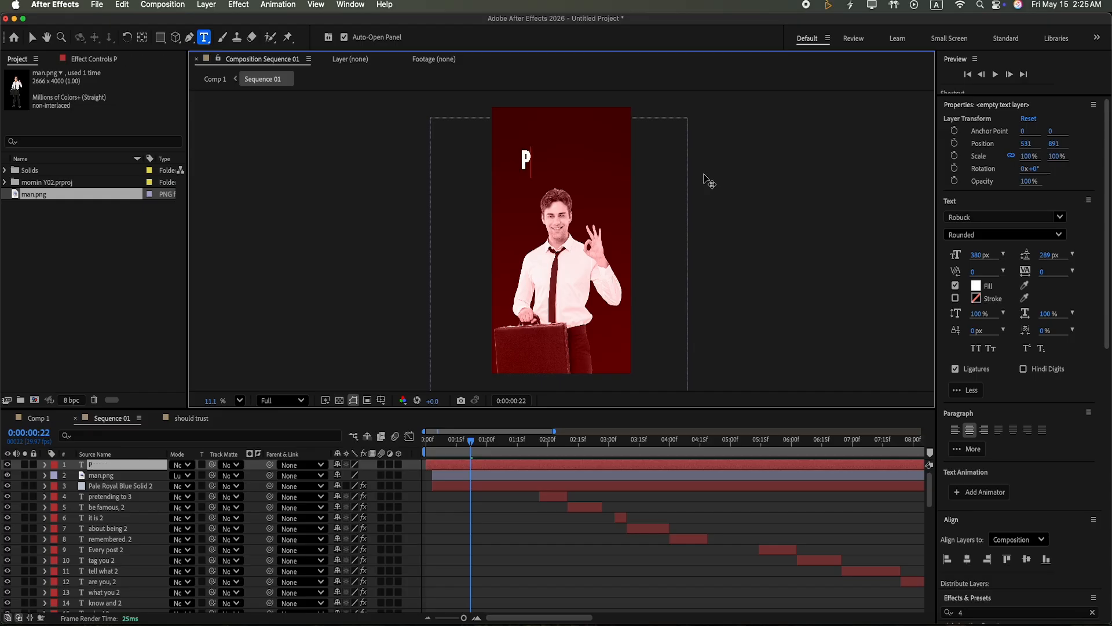
{"action": "type", "text": "ers"}
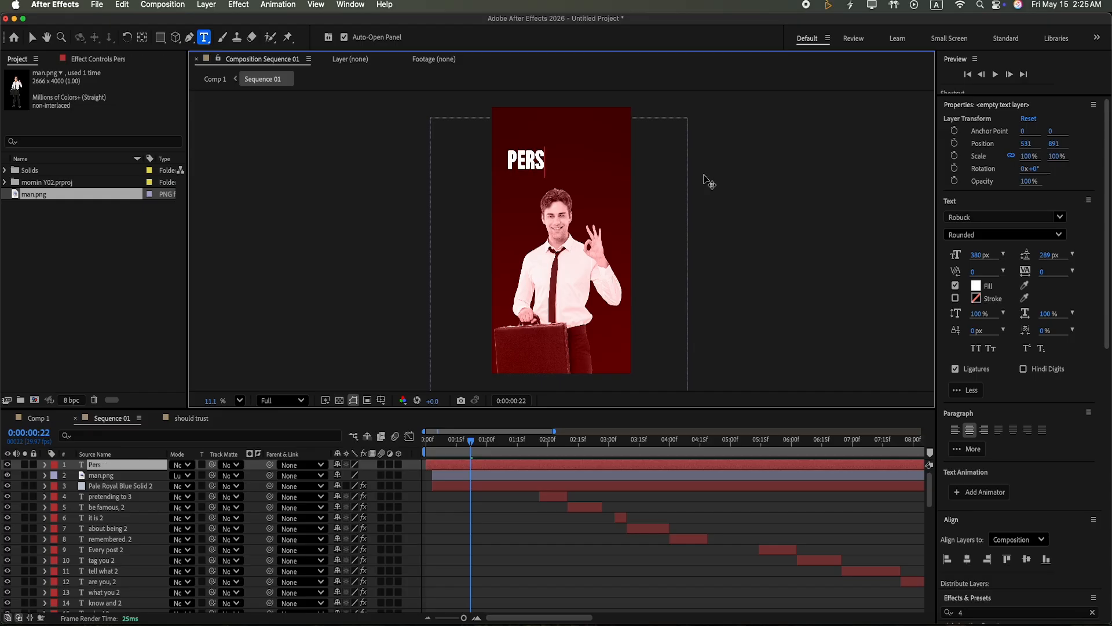
{"action": "type", "text": "onal"}
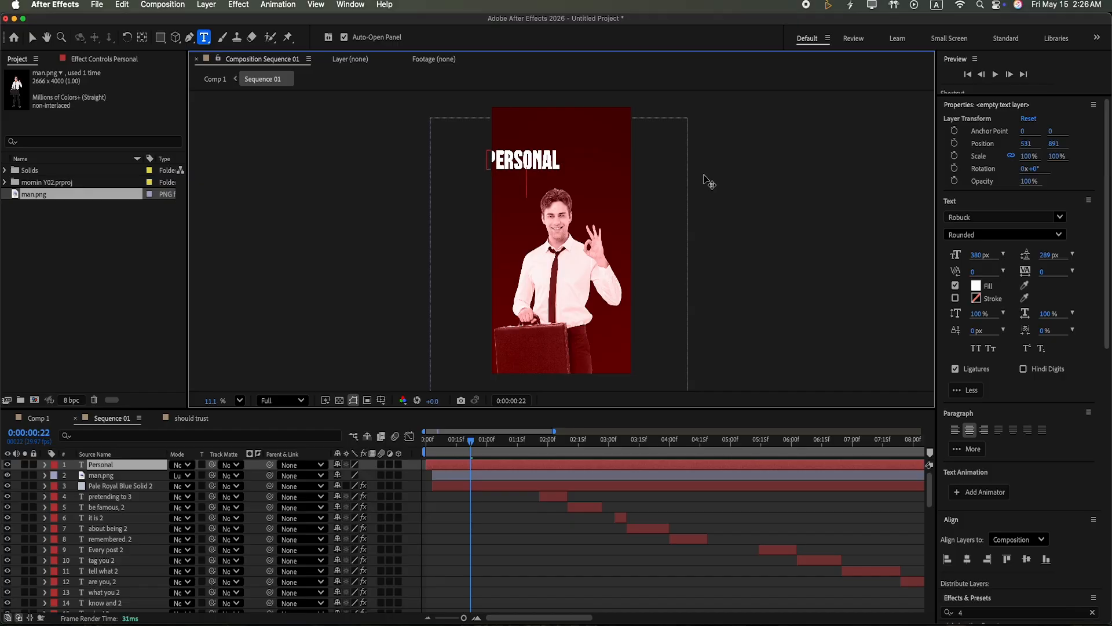
{"action": "key", "text": "Return"}
{"action": "type", "text": "bran"}
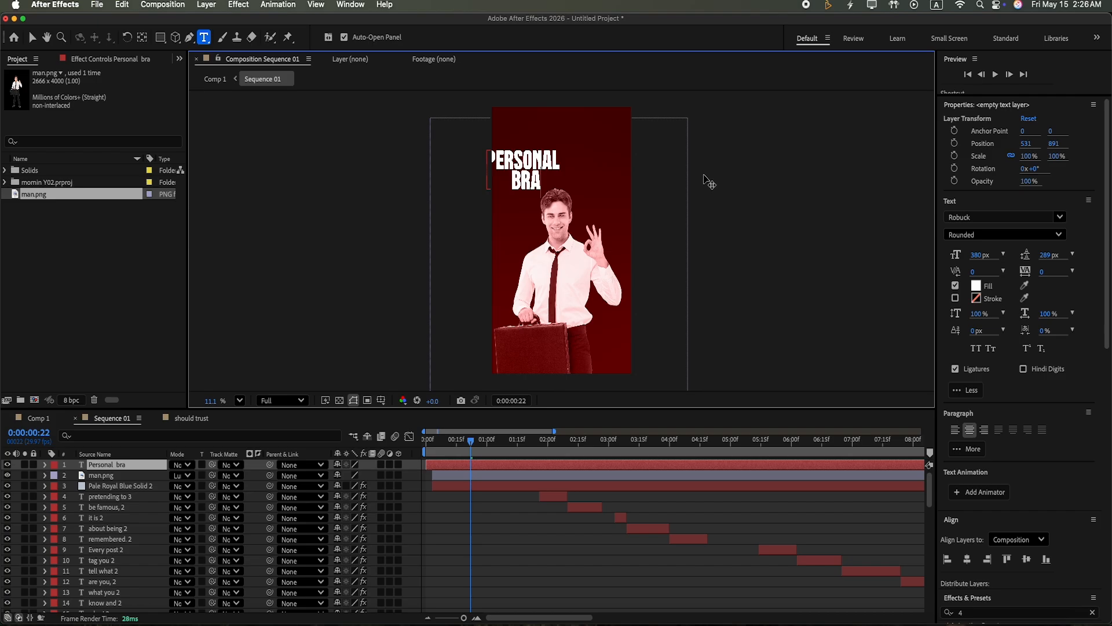
{"action": "type", "text": "d"}
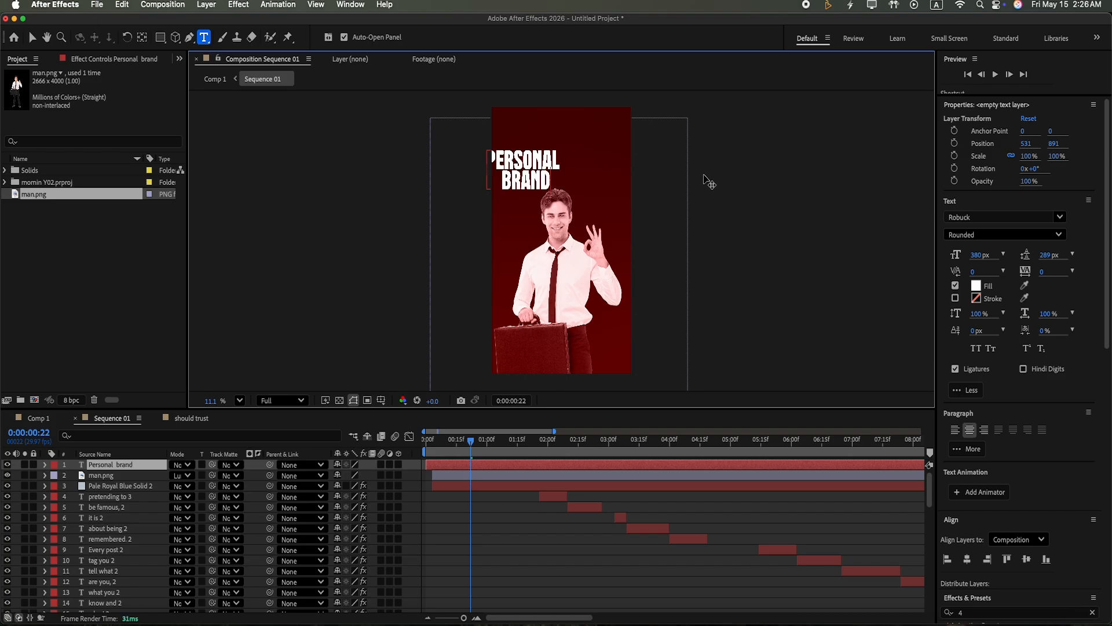
Step: Make the Personal brand text layer start at frame 3 and set its font to Nexa Rust Sans Black
{"action": "left_click_drag", "start_coordinate": [443, 464], "coordinate": [448, 464]}
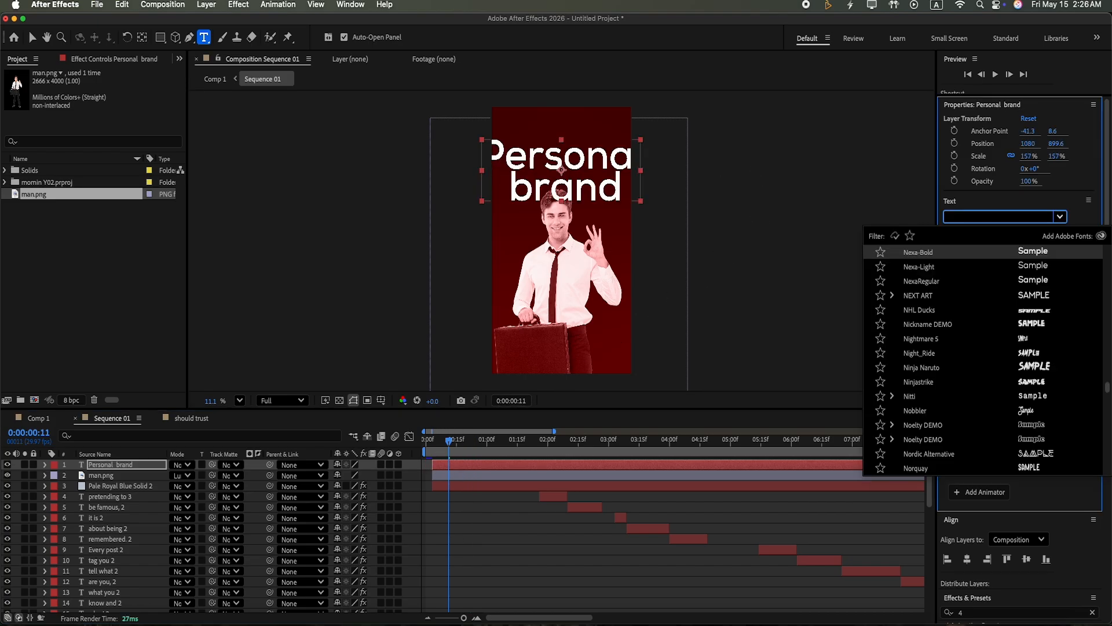
{"action": "type", "text": "nexa"}
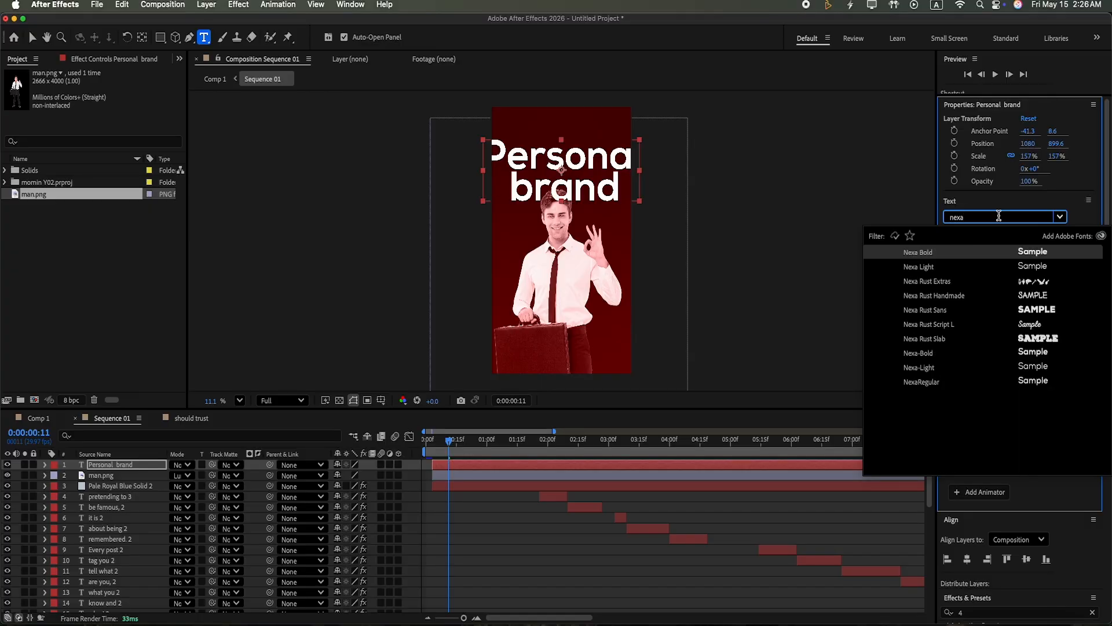
{"action": "left_click", "coordinate": [1037, 310]}
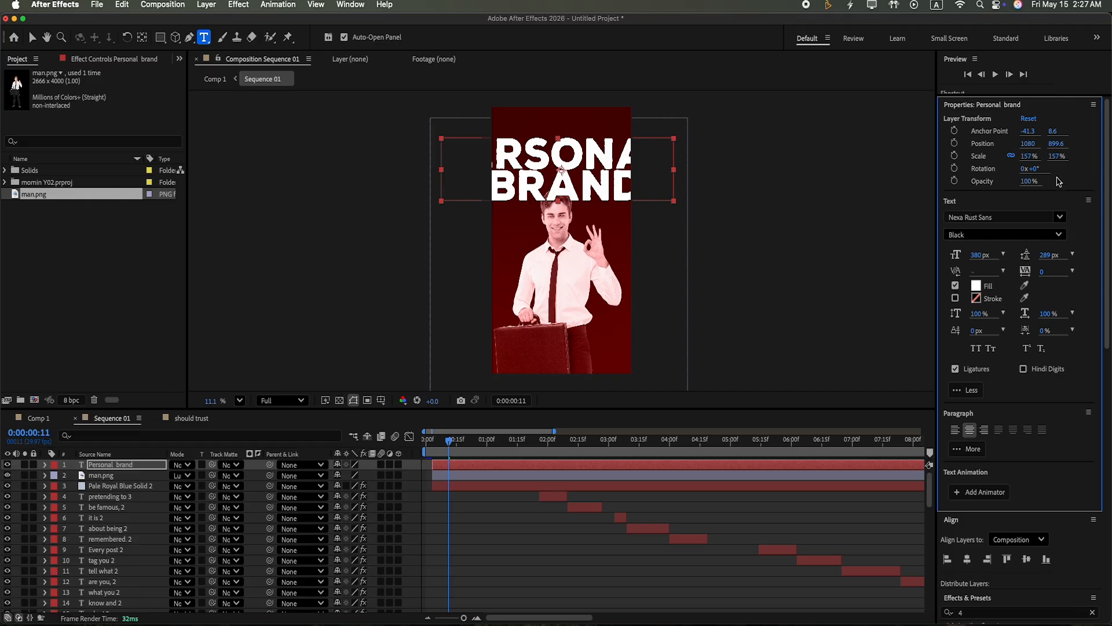
Step: Lower the title to a vertical position of 991.6, scale it to 80% with 410 px leading, and centre it horizontally in the composition
{"action": "left_click_drag", "start_coordinate": [1057, 145], "coordinate": [1068, 183]}
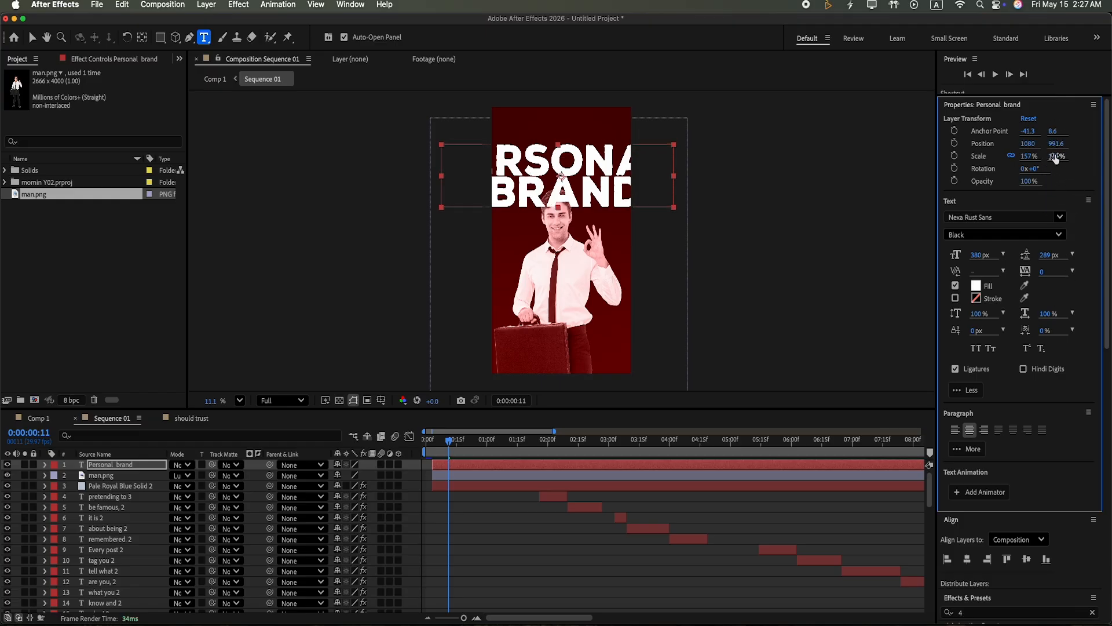
{"action": "left_click_drag", "start_coordinate": [1057, 157], "coordinate": [1068, 210]}
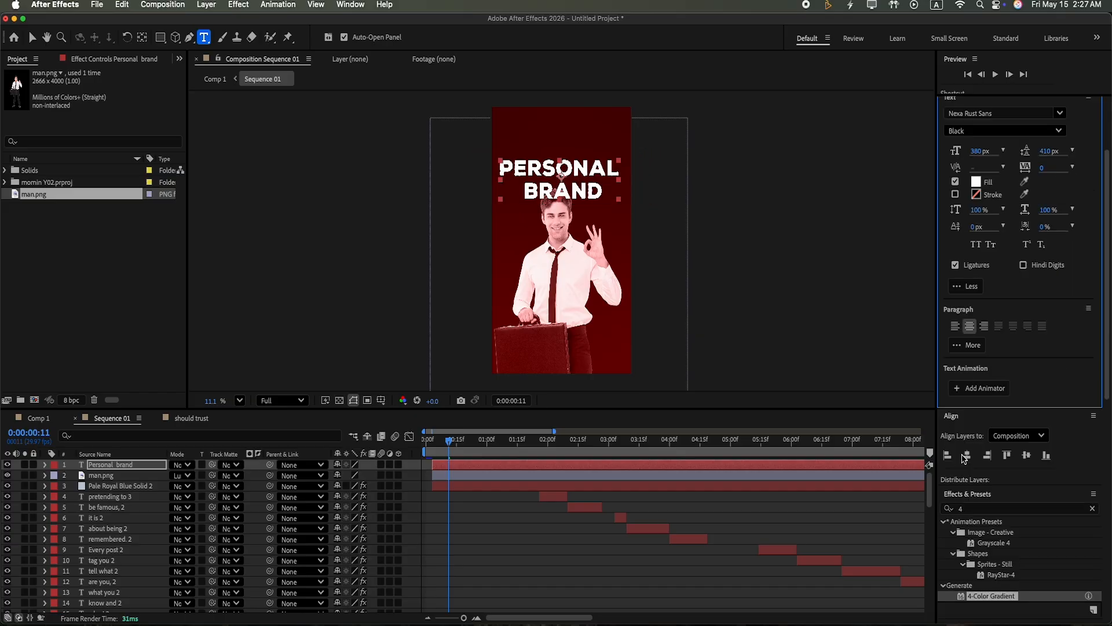
{"action": "left_click", "coordinate": [967, 456]}
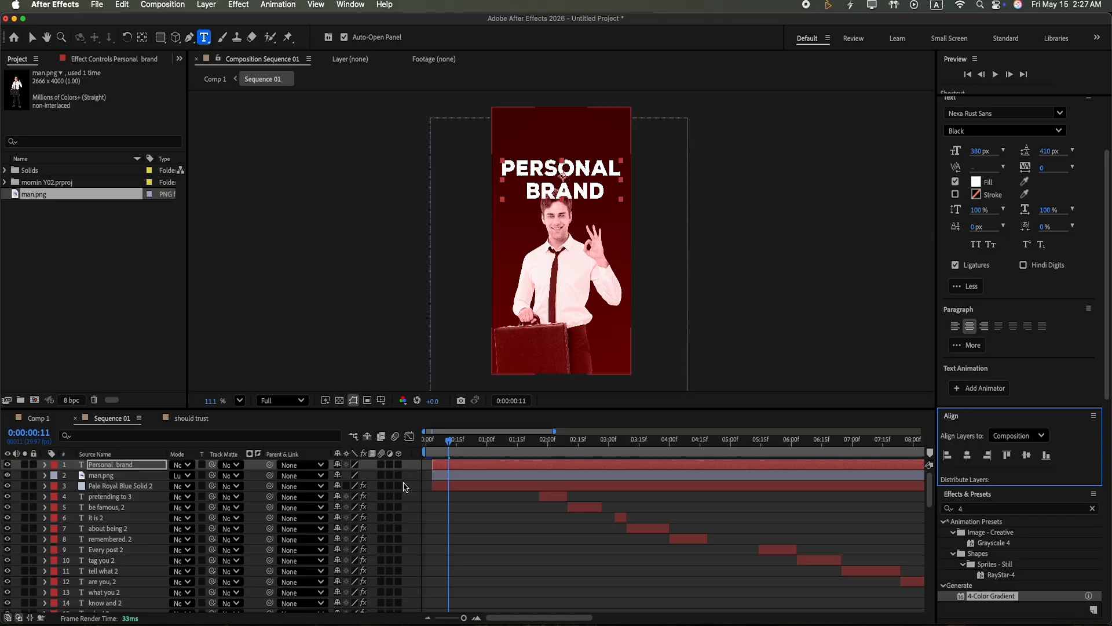
Step: Place the title layer beneath man.png and keyframe its position at 1110.8, 622.6 on frame 11 and above the frame, about 1128.8, -439.4, on frame 3
{"action": "left_click_drag", "start_coordinate": [148, 466], "coordinate": [149, 481]}
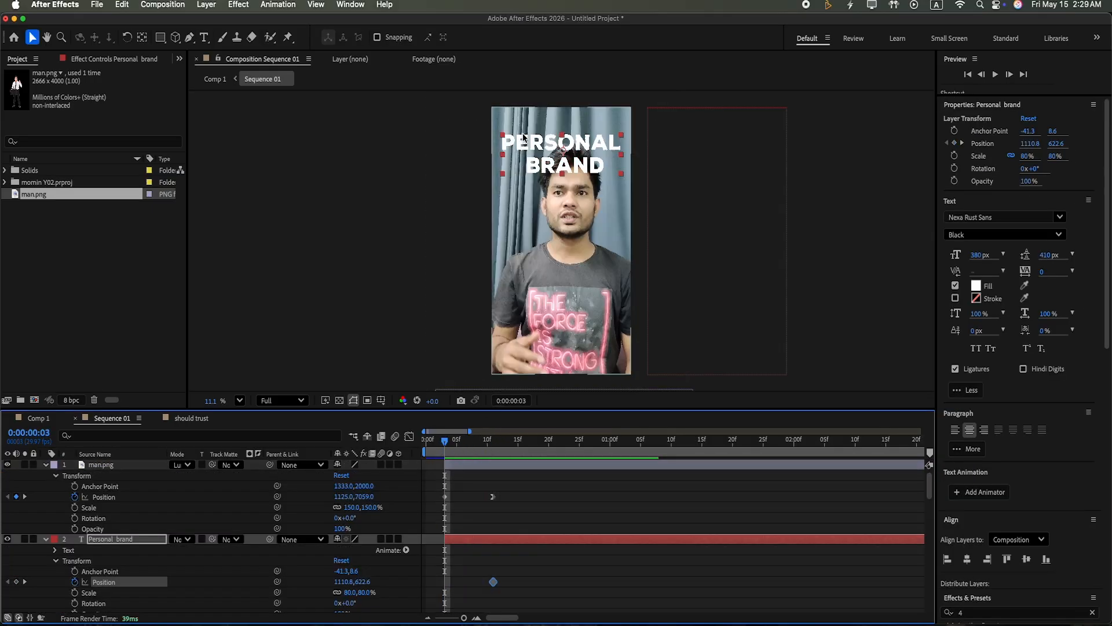
{"action": "left_click_drag", "start_coordinate": [555, 151], "coordinate": [555, 82]}
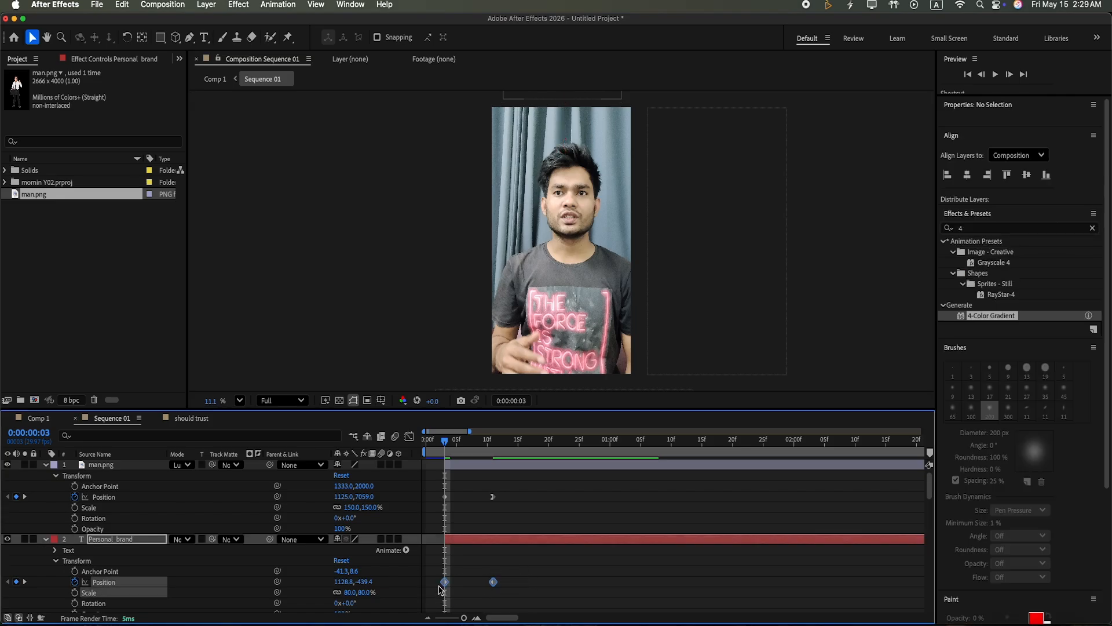
Step: Shape the speed graph of the title's position keyframes into a fast start with a slow finish, and preview the drop-in
{"action": "left_click", "coordinate": [409, 437]}
{"action": "left_click_drag", "start_coordinate": [493, 474], "coordinate": [487, 583]}
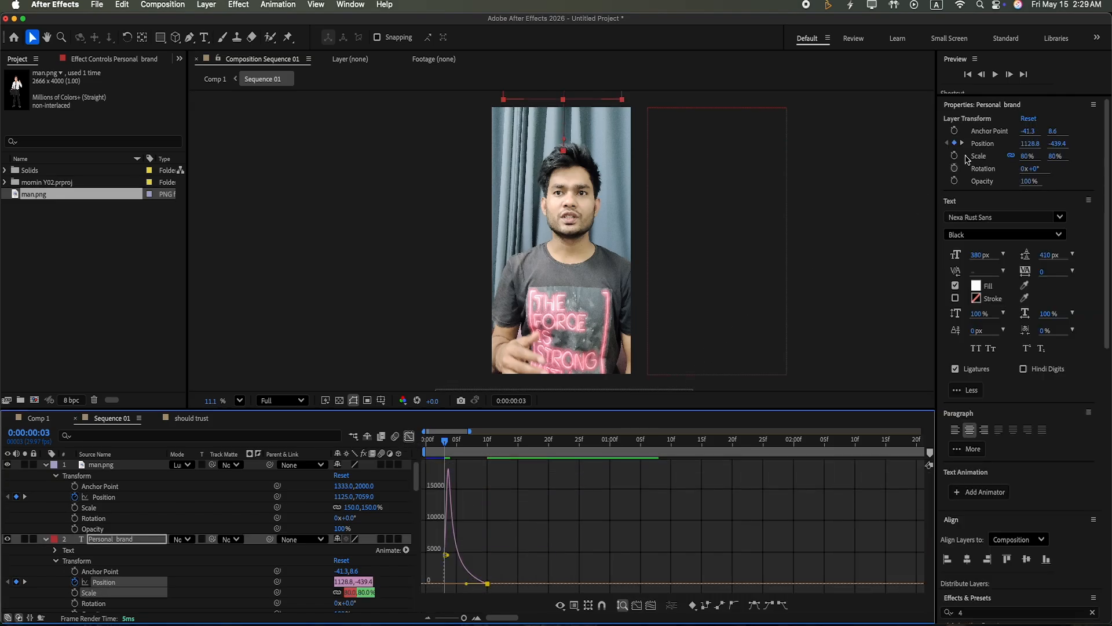
{"action": "left_click", "coordinate": [996, 75]}
{"action": "left_click", "coordinate": [996, 75]}
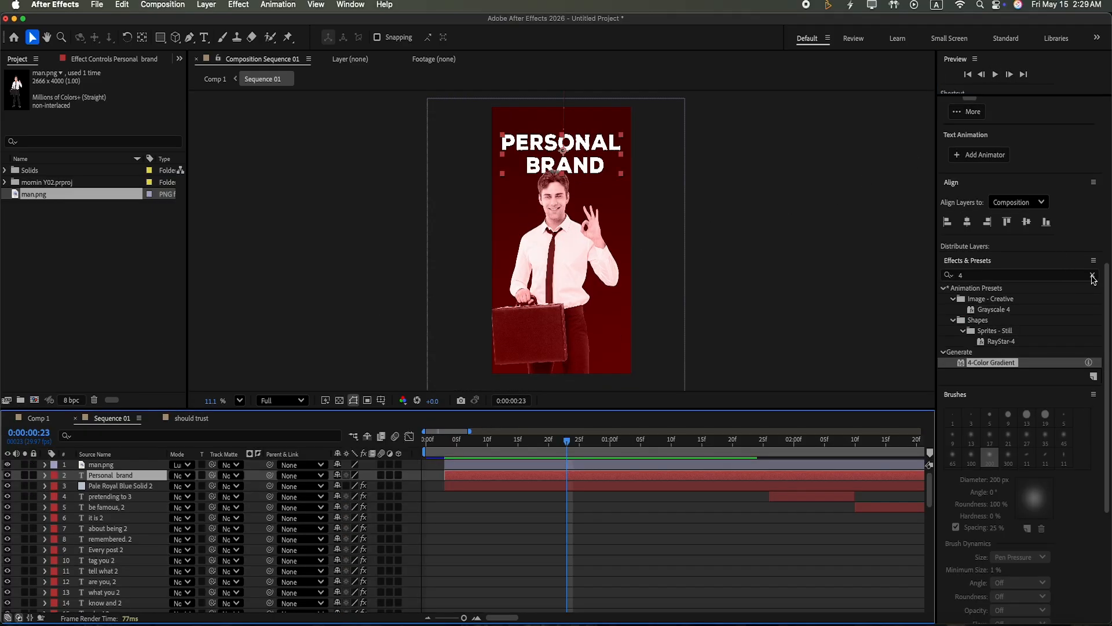
Step: Find the Drop Shadow effect and apply it to the Personal brand text layer
{"action": "left_click", "coordinate": [1092, 276]}
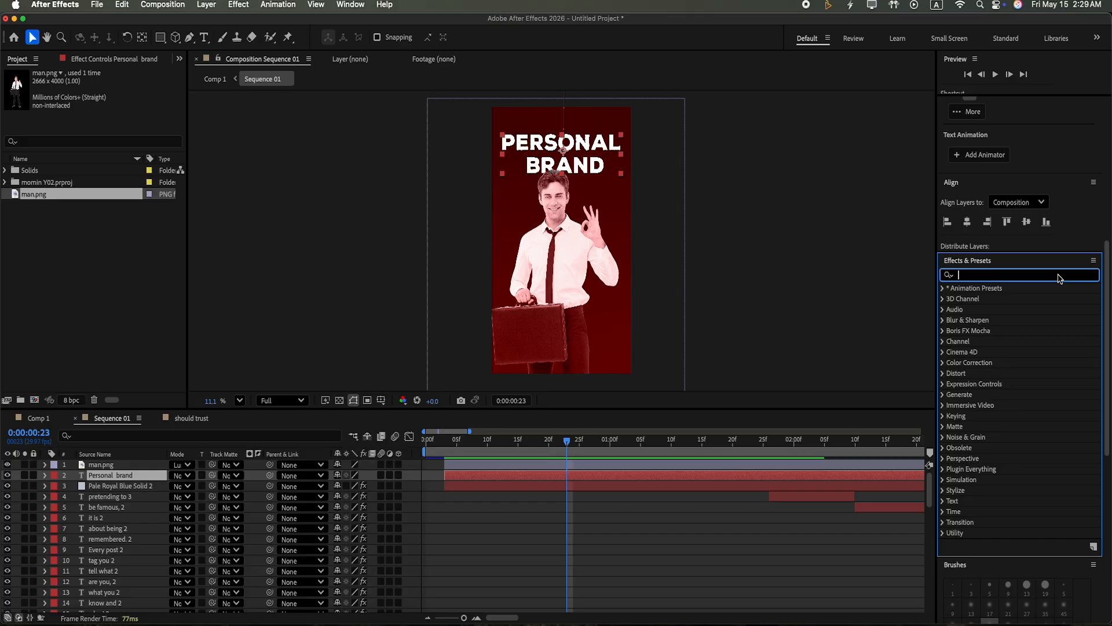
{"action": "type", "text": "dr"}
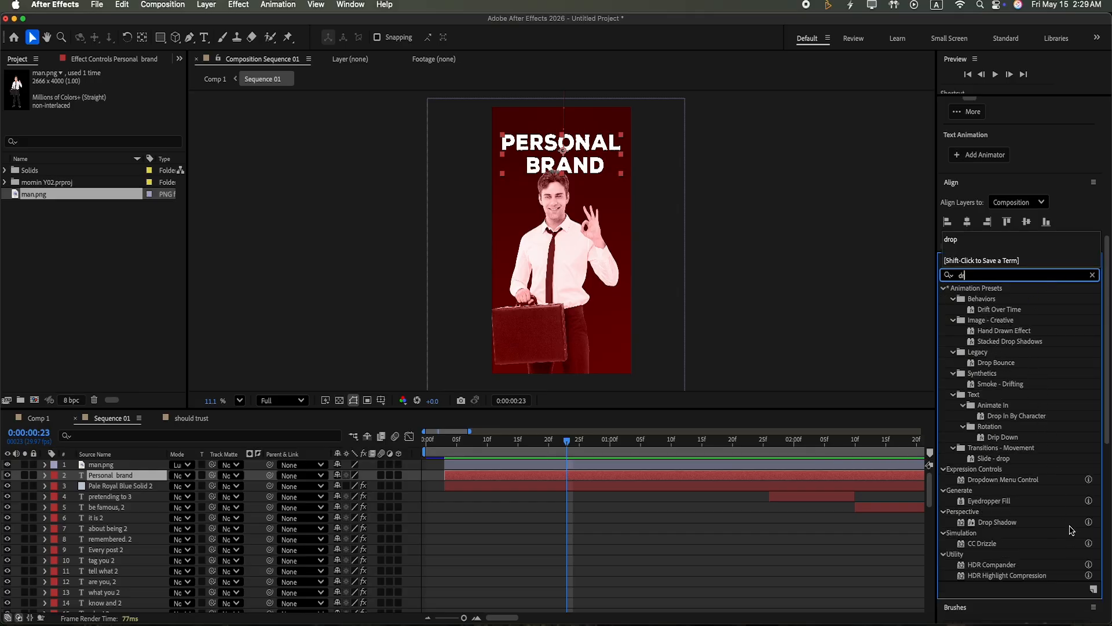
{"action": "type", "text": "o"}
{"action": "left_click_drag", "start_coordinate": [998, 447], "coordinate": [681, 471]}
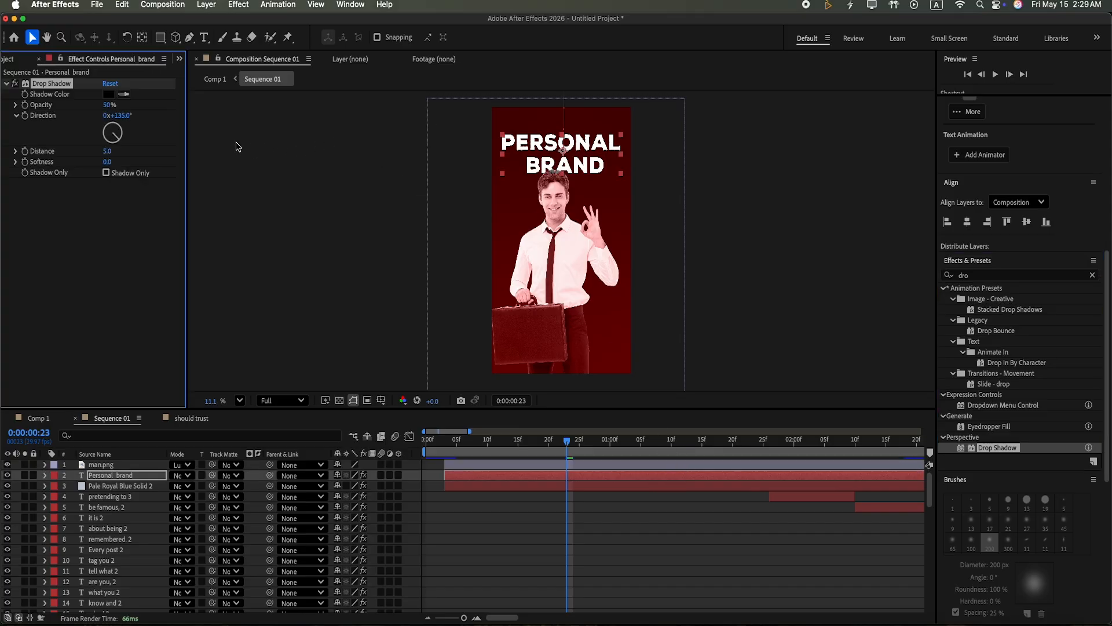
Step: Set the title's drop shadow to a distance of 25, a softness of 85 and an opacity of 100%
{"action": "left_click", "coordinate": [107, 151]}
{"action": "left_click", "coordinate": [117, 208]}
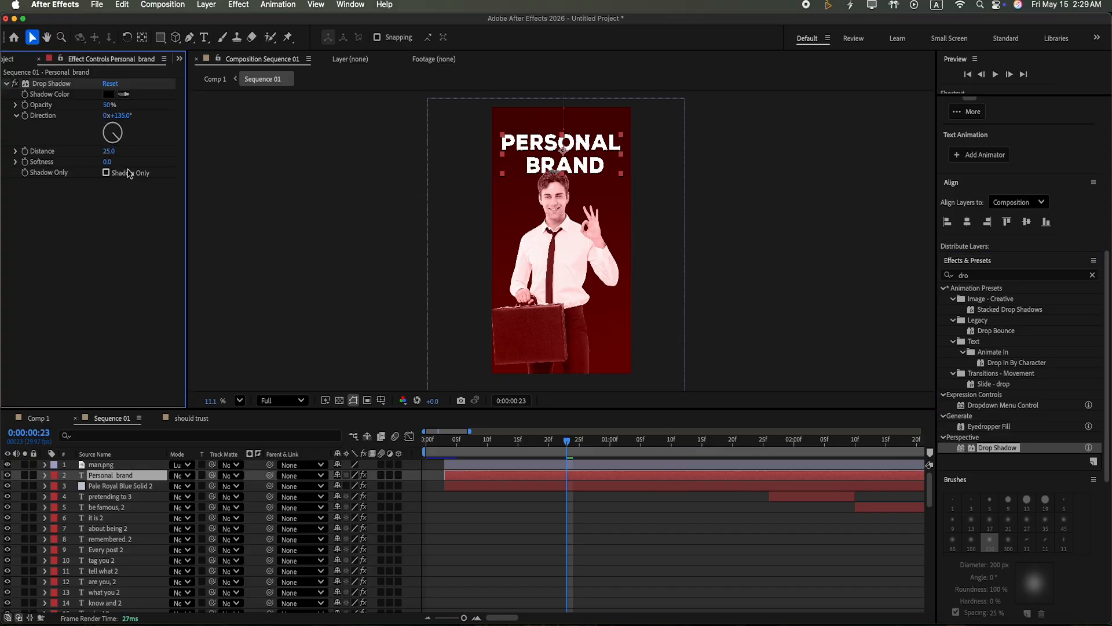
{"action": "left_click", "coordinate": [109, 162]}
{"action": "type", "text": "85"}
{"action": "left_click", "coordinate": [117, 209]}
{"action": "left_click", "coordinate": [111, 106]}
{"action": "key", "text": "Return"}
Step: Apply the Deep Glow 2 effect to the Personal brand text layer and place it above Drop Shadow in the effect order
{"action": "left_click", "coordinate": [1091, 276]}
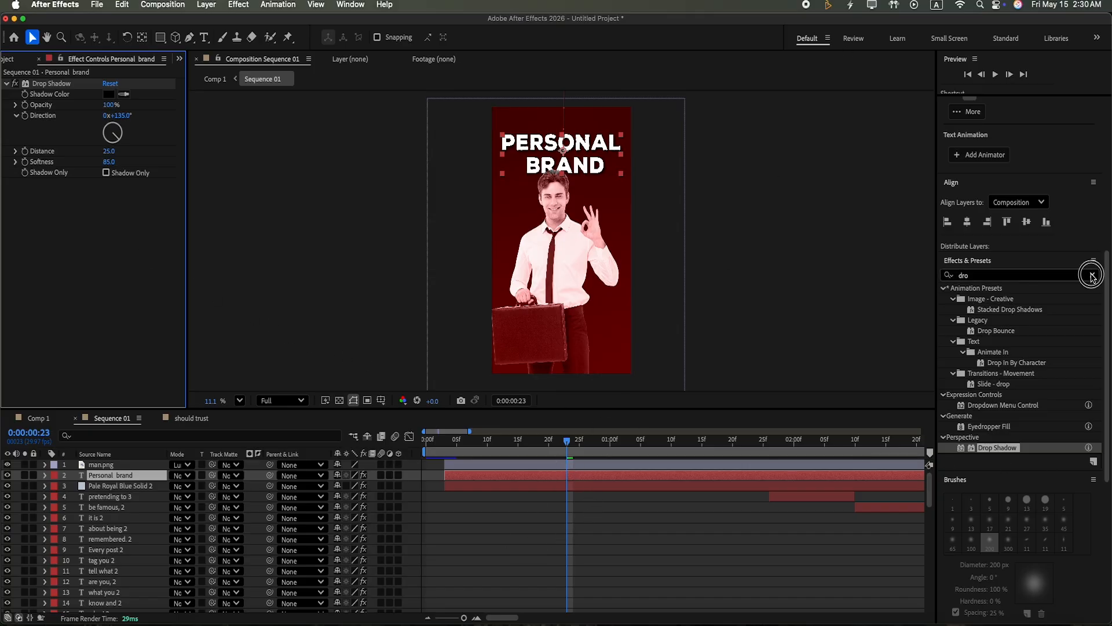
{"action": "type", "text": "deep"}
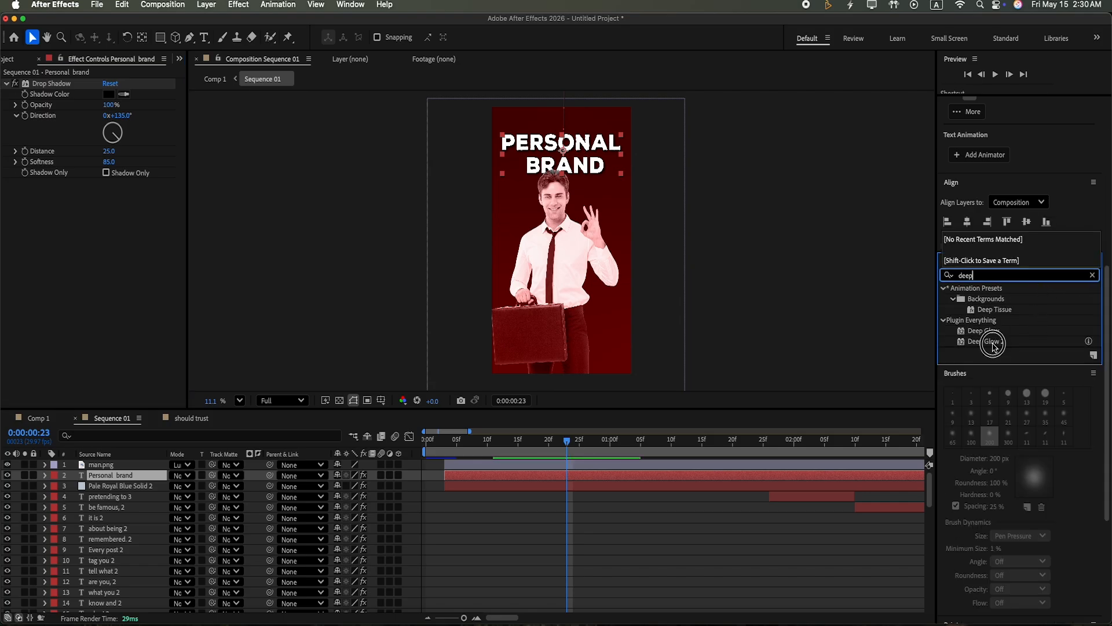
{"action": "left_click_drag", "start_coordinate": [988, 342], "coordinate": [606, 475]}
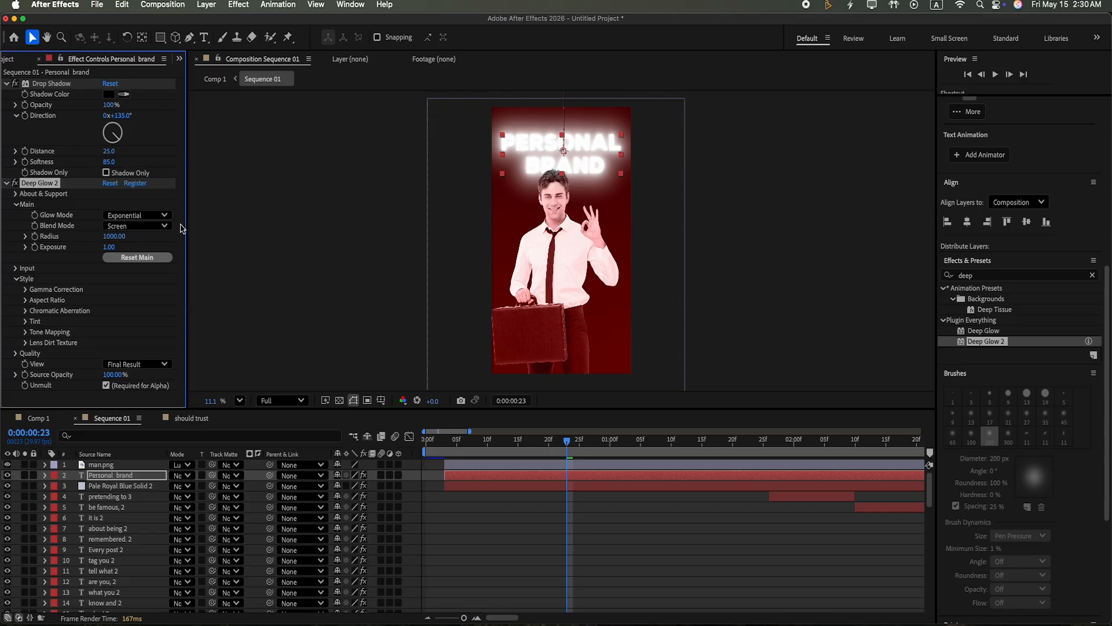
{"action": "left_click", "coordinate": [77, 181]}
{"action": "left_click_drag", "start_coordinate": [76, 182], "coordinate": [73, 84]}
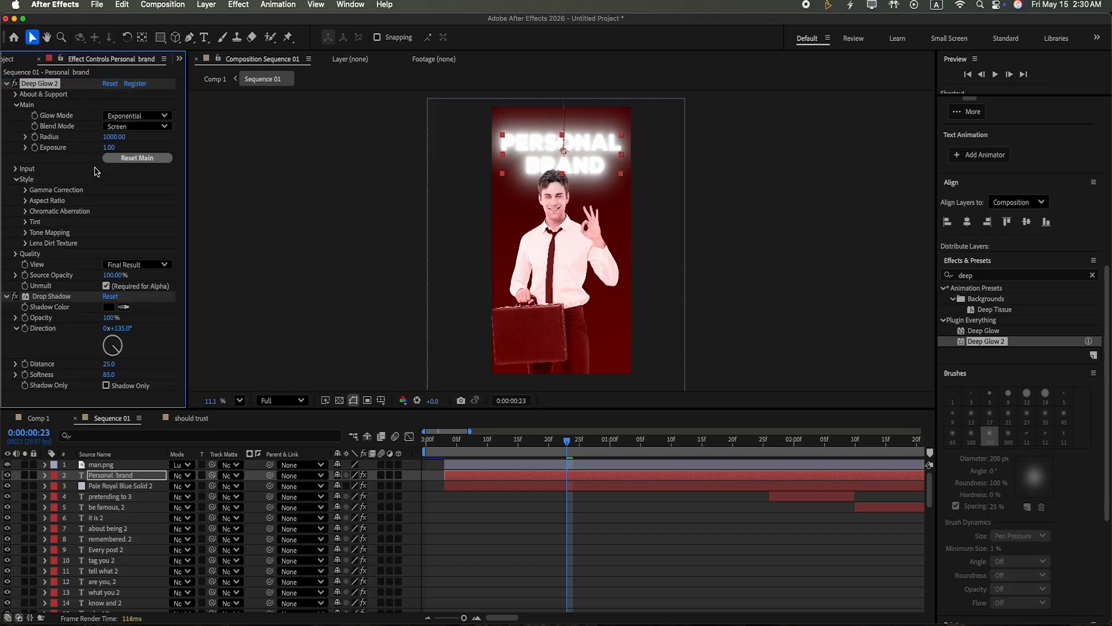
Step: Lower the Deep Glow 2 radius on the Personal brand title to 116
{"action": "left_click_drag", "start_coordinate": [115, 137], "coordinate": [117, 163]}
{"action": "left_click_drag", "start_coordinate": [114, 141], "coordinate": [159, 397]}
{"action": "left_click_drag", "start_coordinate": [114, 143], "coordinate": [124, 194]}
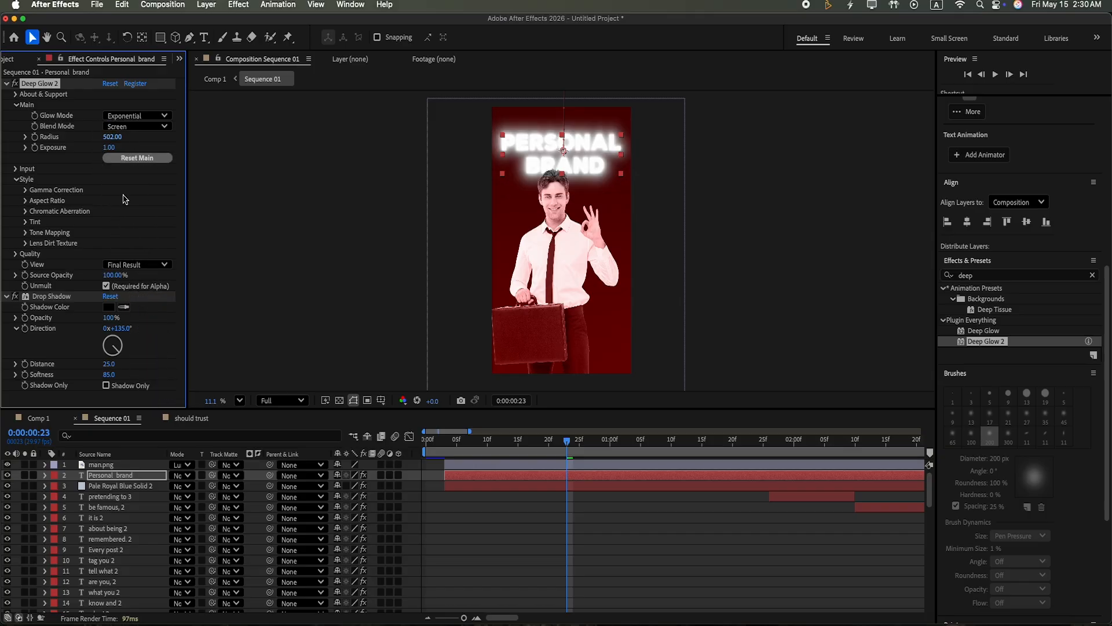
{"action": "left_click_drag", "start_coordinate": [113, 143], "coordinate": [136, 262]}
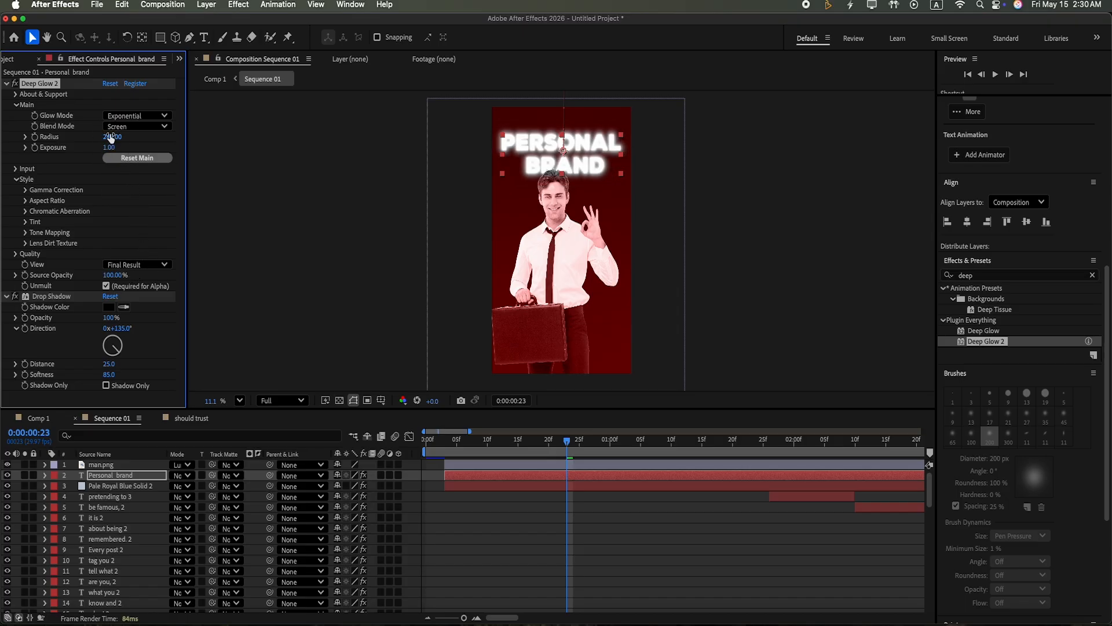
{"action": "left_click_drag", "start_coordinate": [111, 143], "coordinate": [129, 223]}
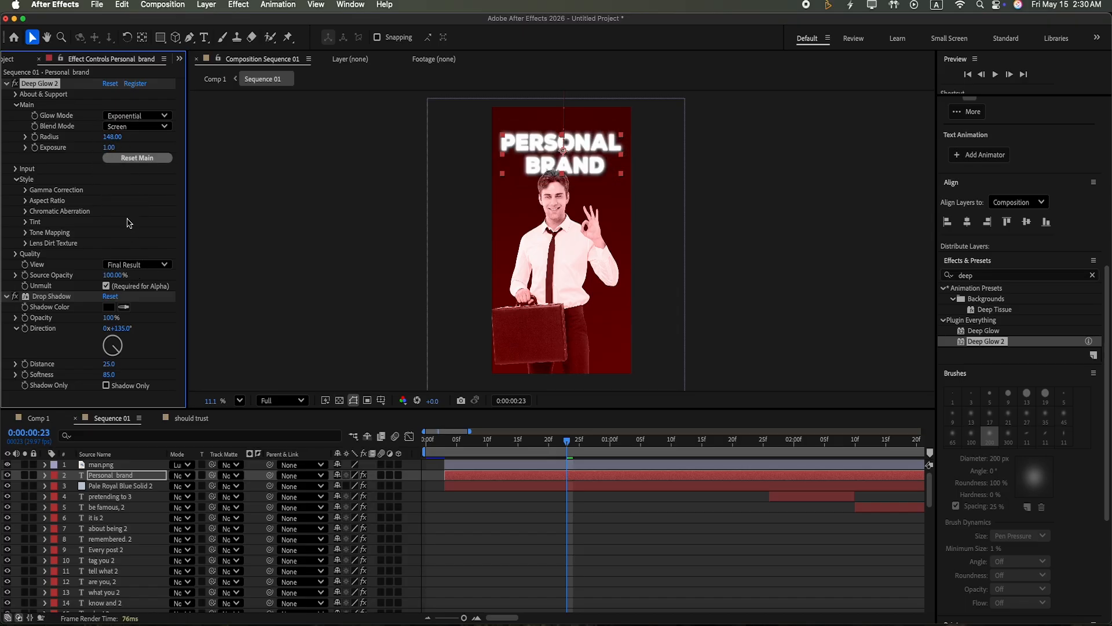
{"action": "left_click_drag", "start_coordinate": [113, 139], "coordinate": [118, 168]}
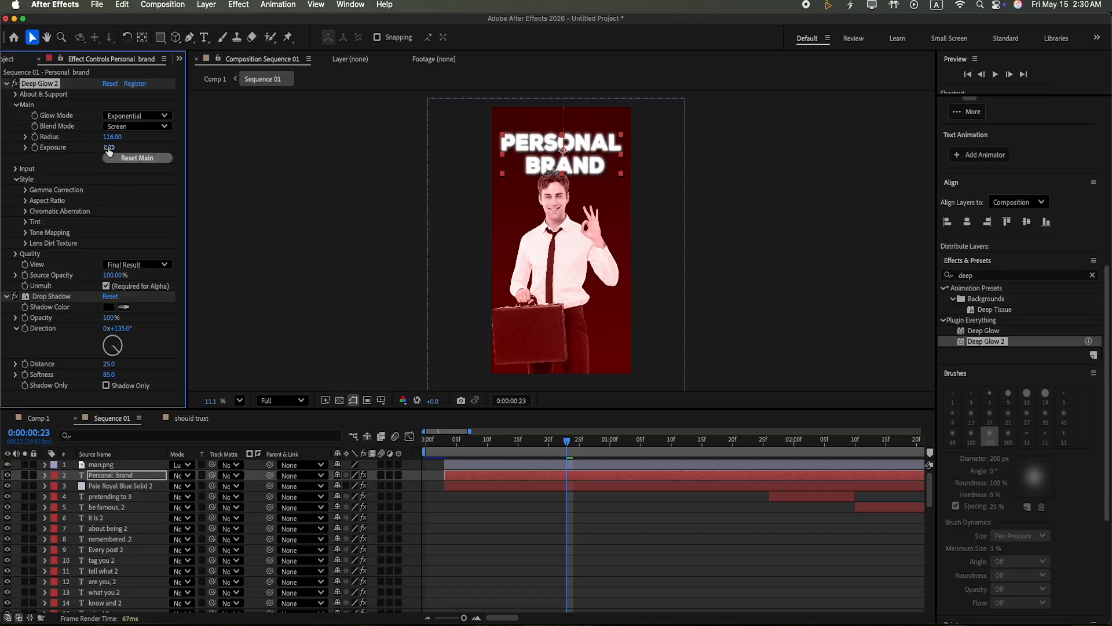
Step: Fine-tune the title's Deep Glow 2 to a radius of 134 and an exposure of 1, and preview the glowing title
{"action": "mouse_move", "coordinate": [109, 147]}
{"action": "left_mouse_down"}
{"action": "mouse_move", "coordinate": [92, 111]}
{"action": "mouse_move", "coordinate": [116, 147]}
{"action": "left_mouse_up"}
{"action": "key", "text": "Return"}
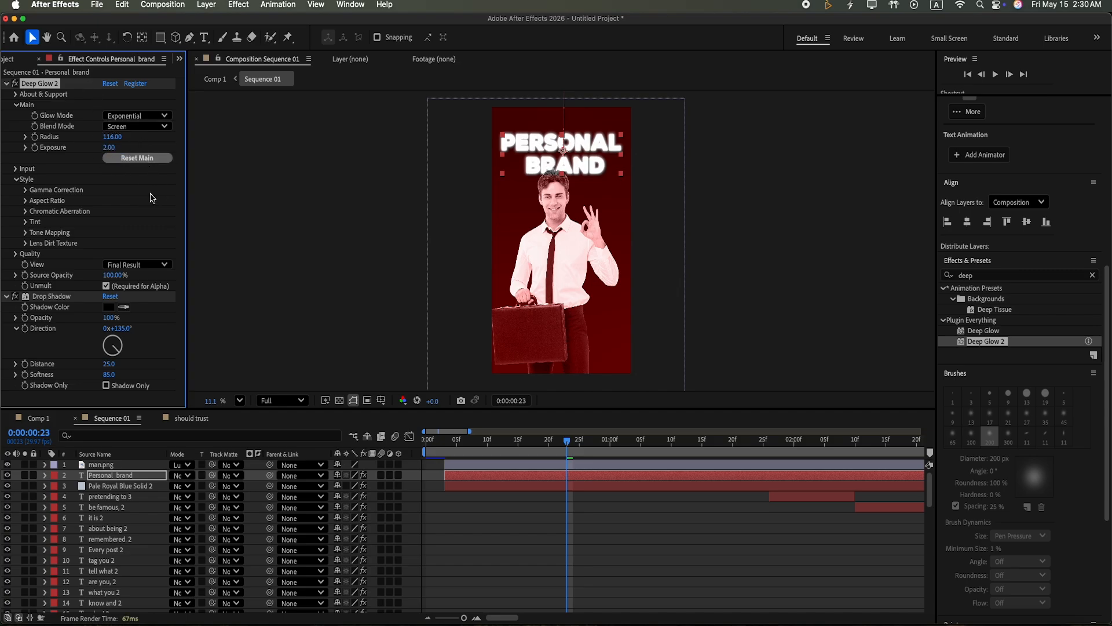
{"action": "left_click_drag", "start_coordinate": [114, 138], "coordinate": [110, 122]}
{"action": "left_click", "coordinate": [106, 149]}
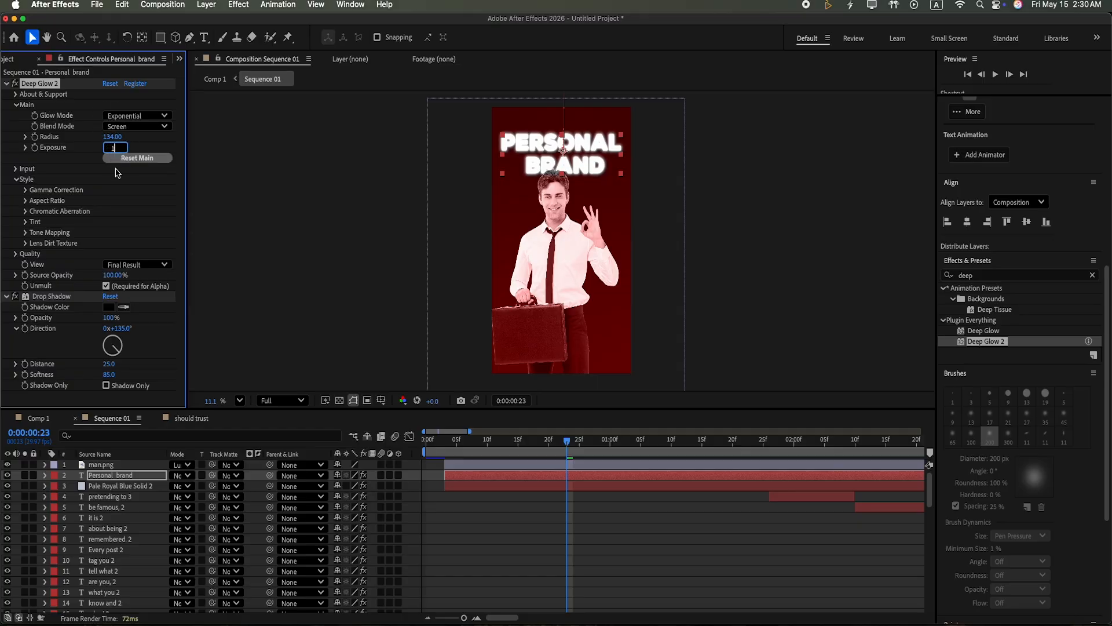
{"action": "left_click", "coordinate": [132, 199]}
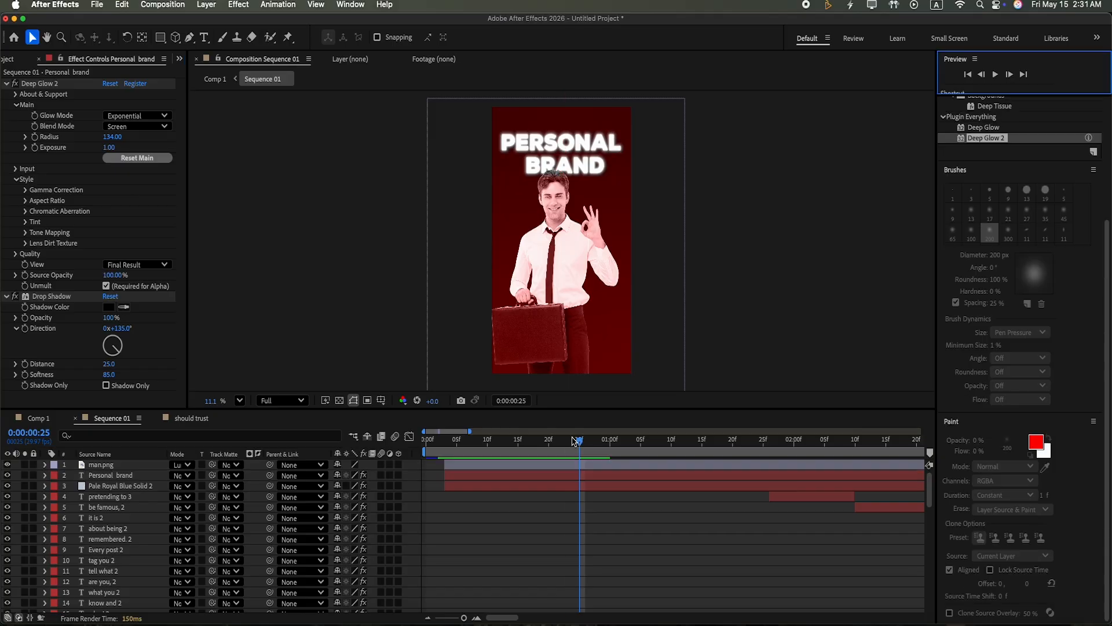
{"action": "left_click_drag", "start_coordinate": [464, 441], "coordinate": [487, 498]}
{"action": "left_click_drag", "start_coordinate": [488, 444], "coordinate": [494, 445]}
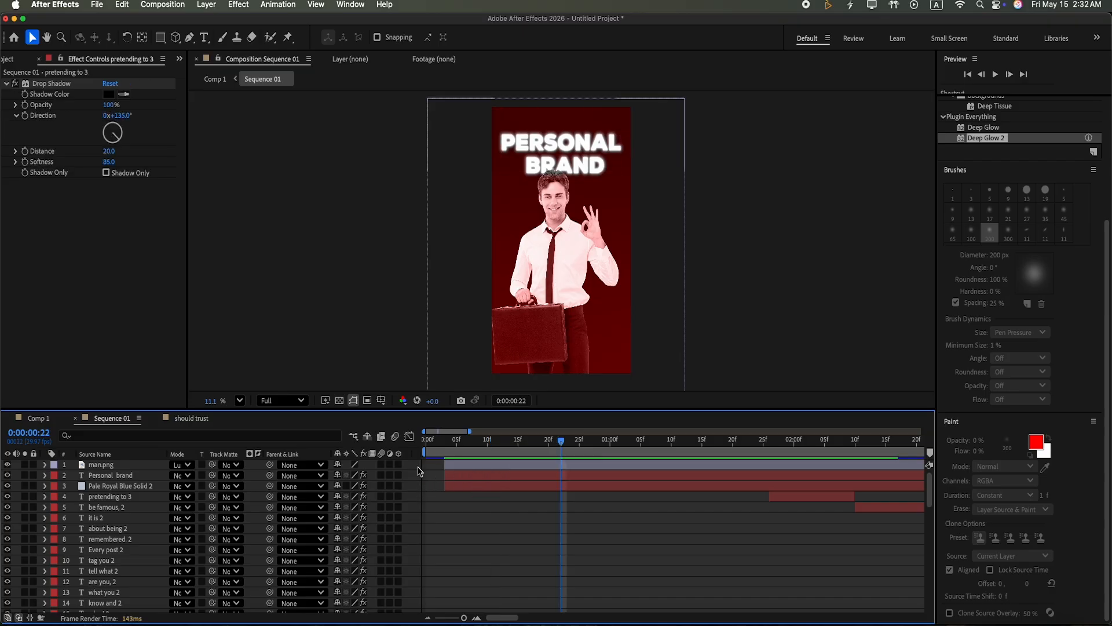
Step: Add a one-node camera with depth of field enabled and a 17.50 mm focal length to Sequence 01
{"action": "right_click", "coordinate": [420, 470]}
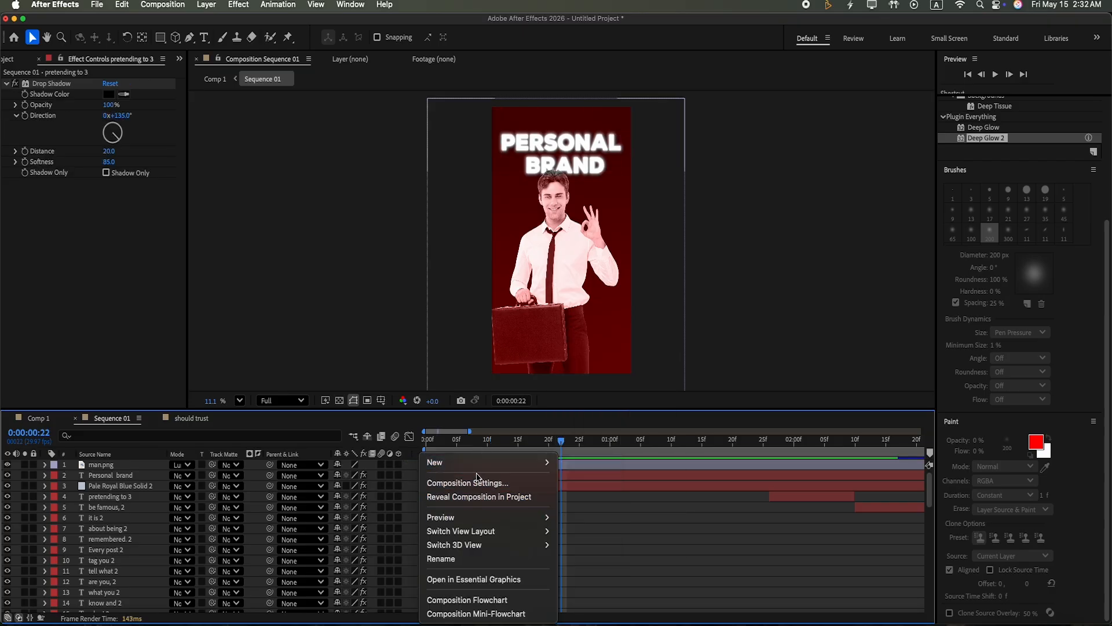
{"action": "mouse_move", "coordinate": [516, 462]}
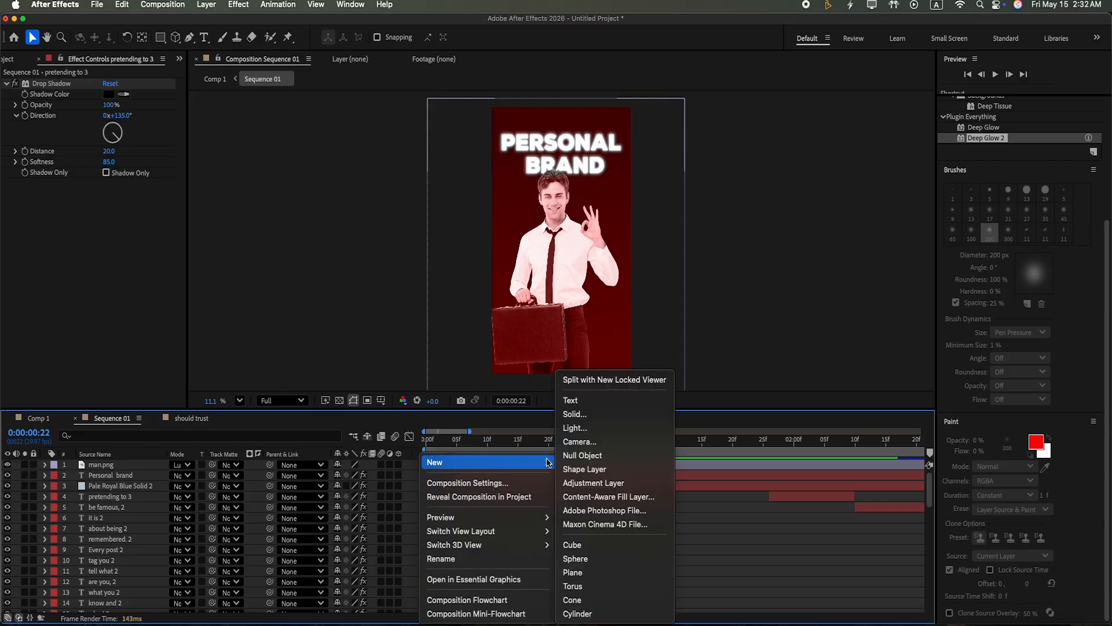
{"action": "left_click", "coordinate": [580, 441]}
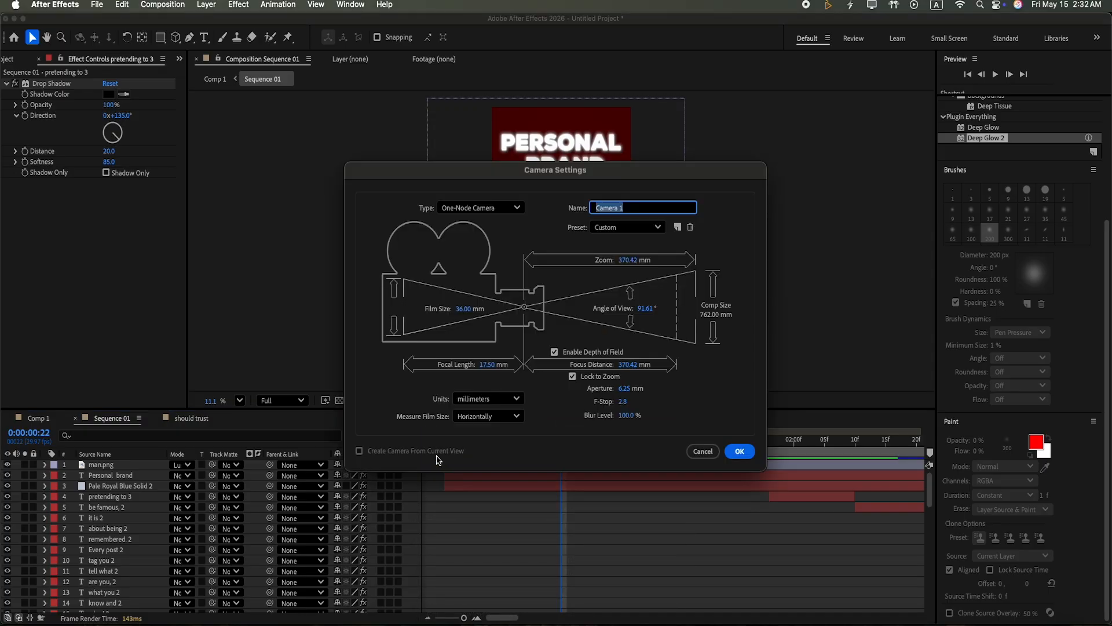
{"action": "left_click", "coordinate": [740, 451]}
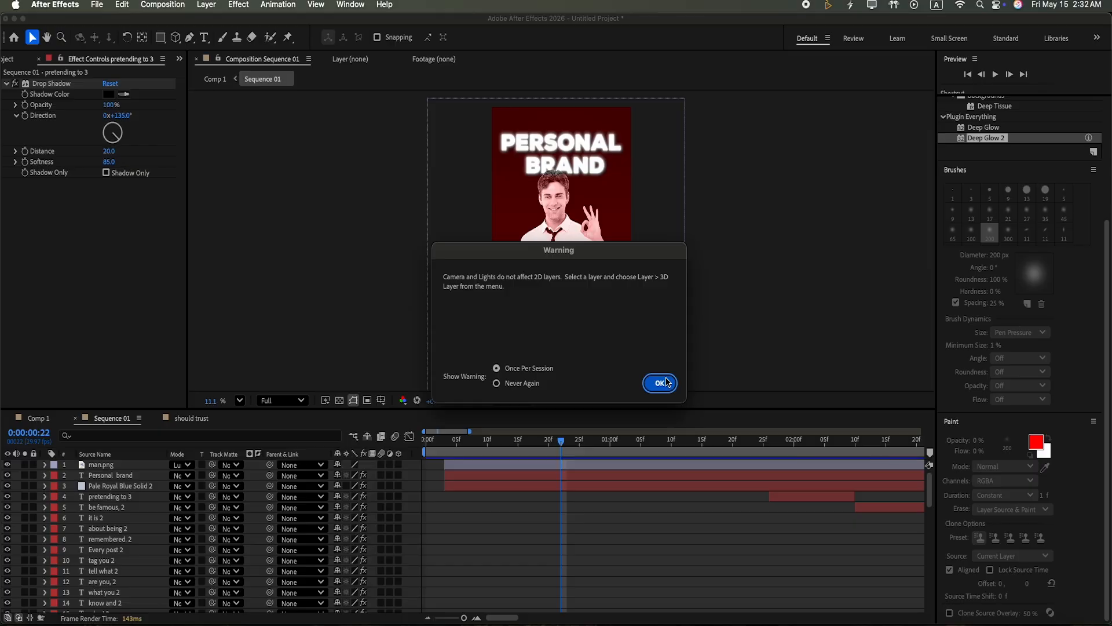
{"action": "left_click", "coordinate": [667, 383]}
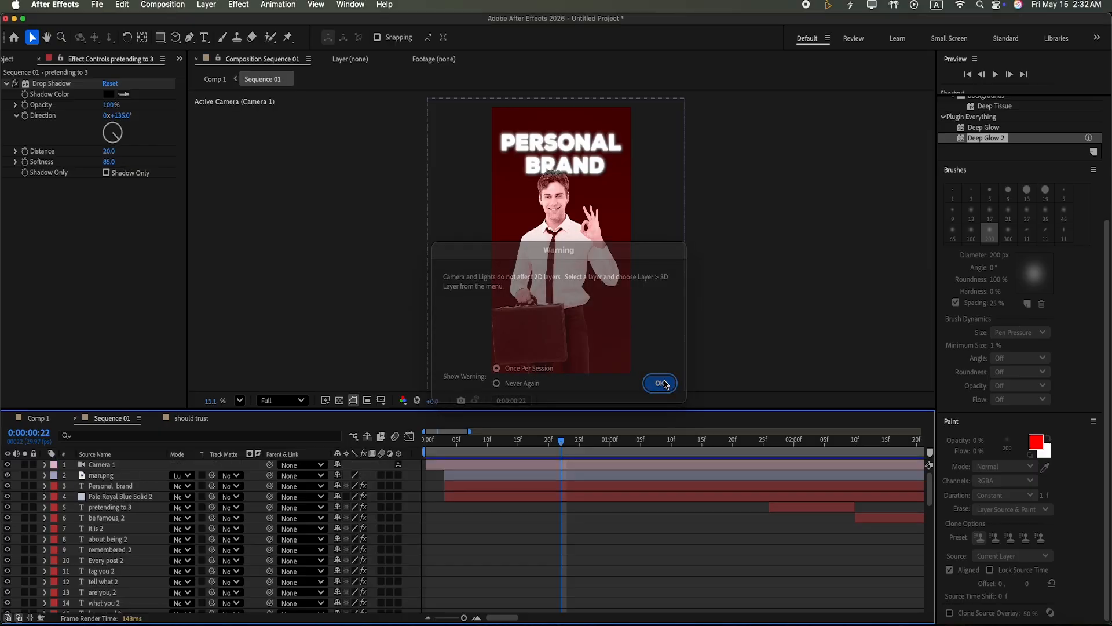
Step: Create a null object, centre its anchor point, and align it horizontally and vertically to the middle of the composition
{"action": "right_click", "coordinate": [412, 469]}
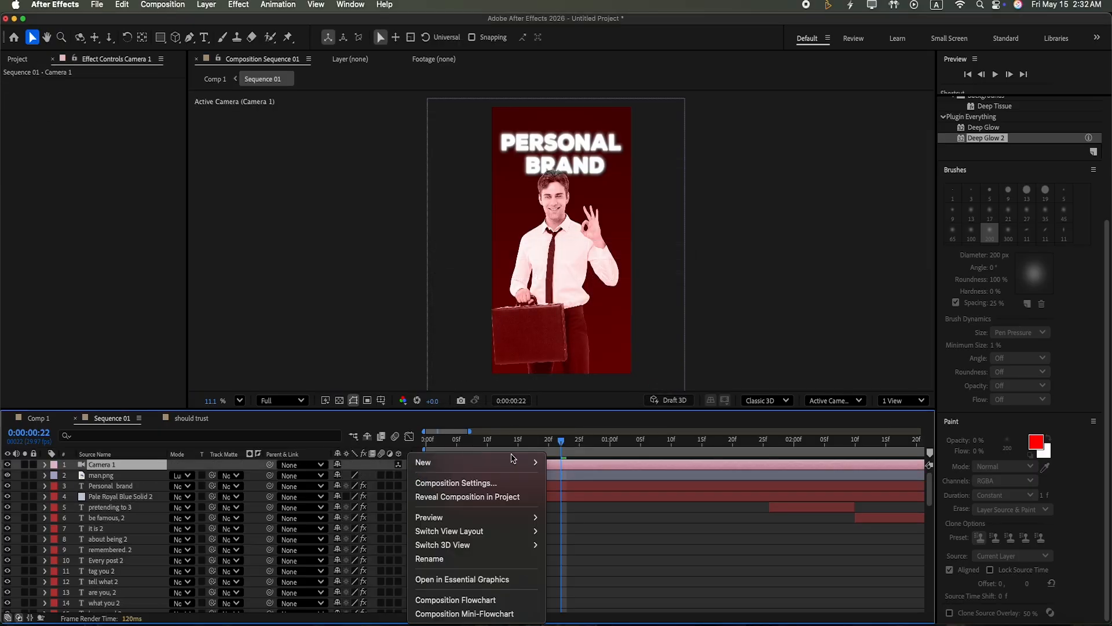
{"action": "mouse_move", "coordinate": [512, 459]}
{"action": "left_click", "coordinate": [571, 456]}
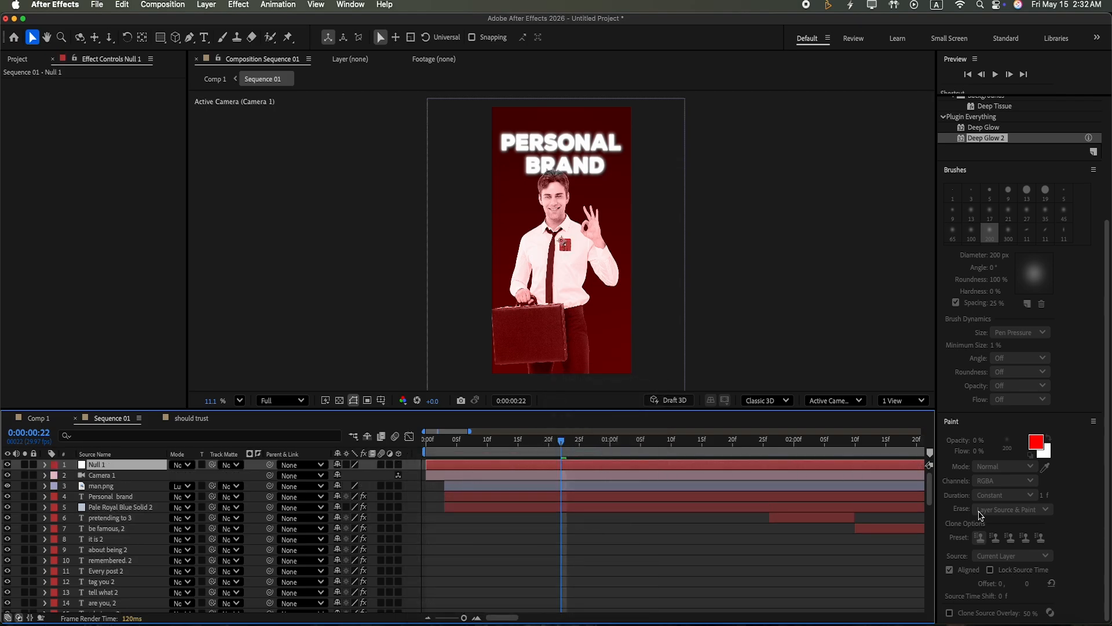
{"action": "left_click", "coordinate": [1037, 620]}
{"action": "left_click", "coordinate": [1047, 472]}
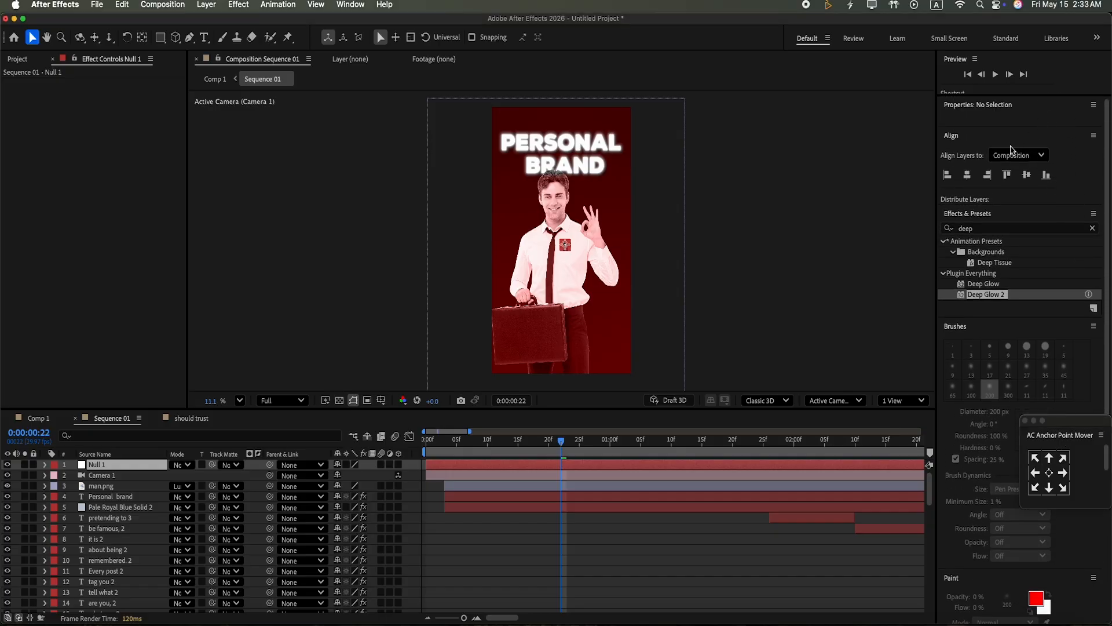
{"action": "left_click", "coordinate": [968, 175]}
{"action": "left_click", "coordinate": [1026, 176]}
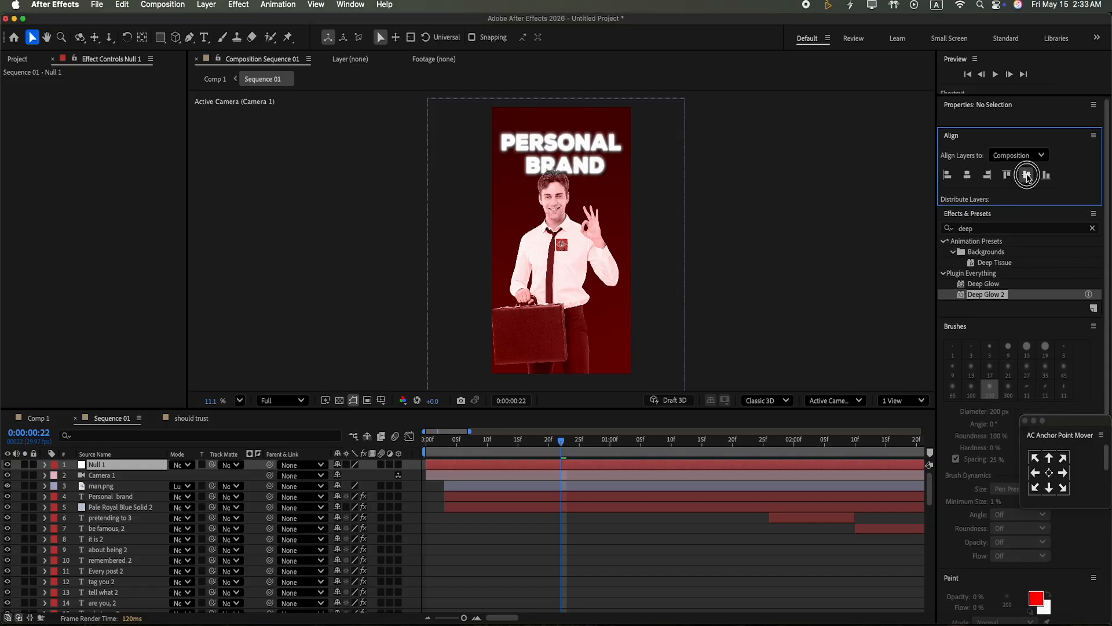
Step: Parent the camera to the null, and make the null, man.png, Personal brand and the gradient solid 3D layers
{"action": "left_click", "coordinate": [400, 466]}
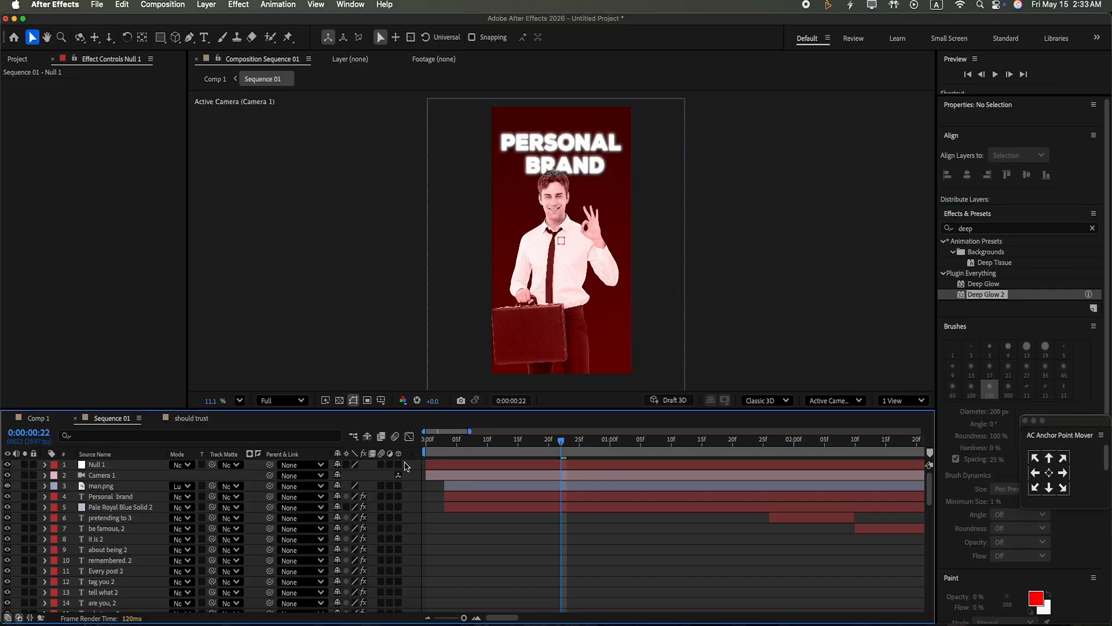
{"action": "left_click_drag", "start_coordinate": [270, 475], "coordinate": [157, 462]}
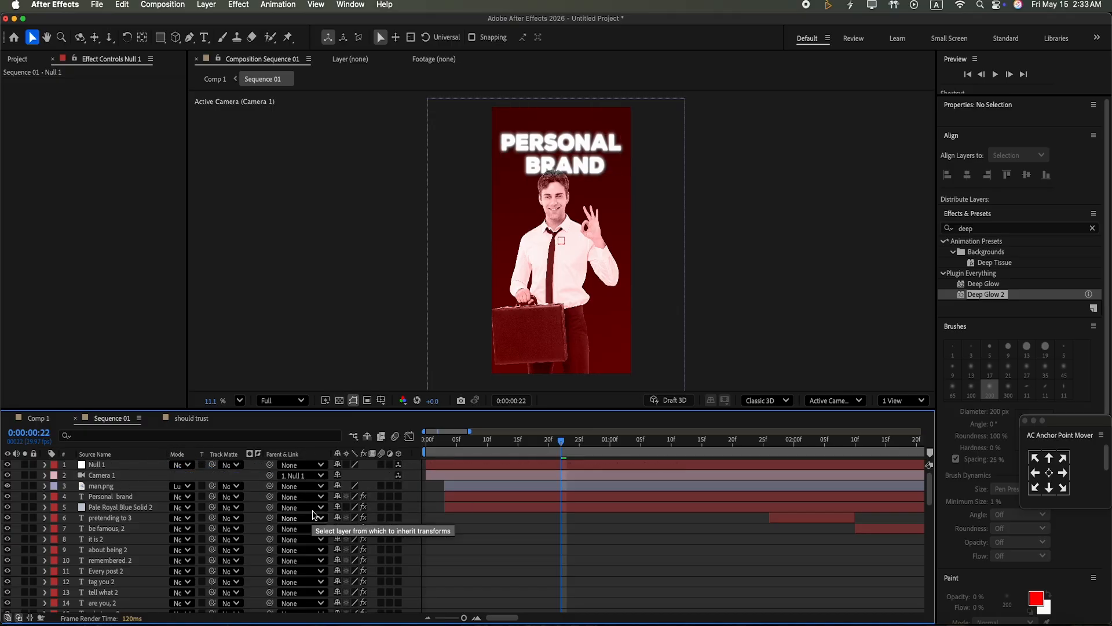
{"action": "left_click_drag", "start_coordinate": [398, 485], "coordinate": [398, 507]}
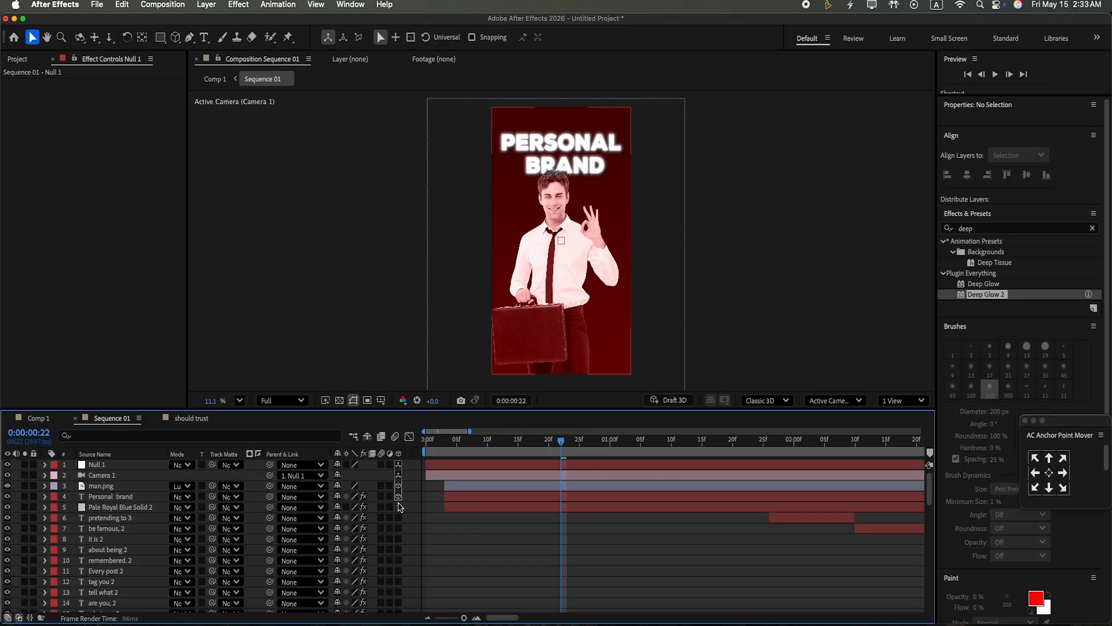
Step: Split the camera and null layers at 0:00:00:03, delete the parts before the cut, and preview the scene
{"action": "left_click_drag", "start_coordinate": [565, 445], "coordinate": [446, 480]}
{"action": "left_click", "coordinate": [446, 477]}
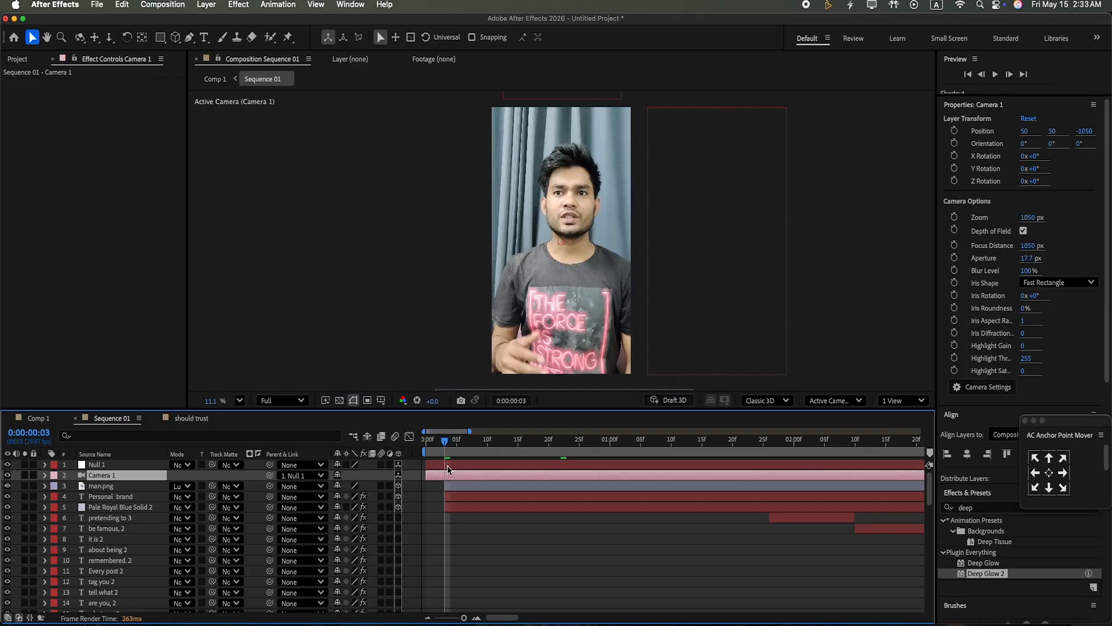
{"action": "left_click", "coordinate": [449, 465], "text": "shift"}
{"action": "key", "text": "super+d"}
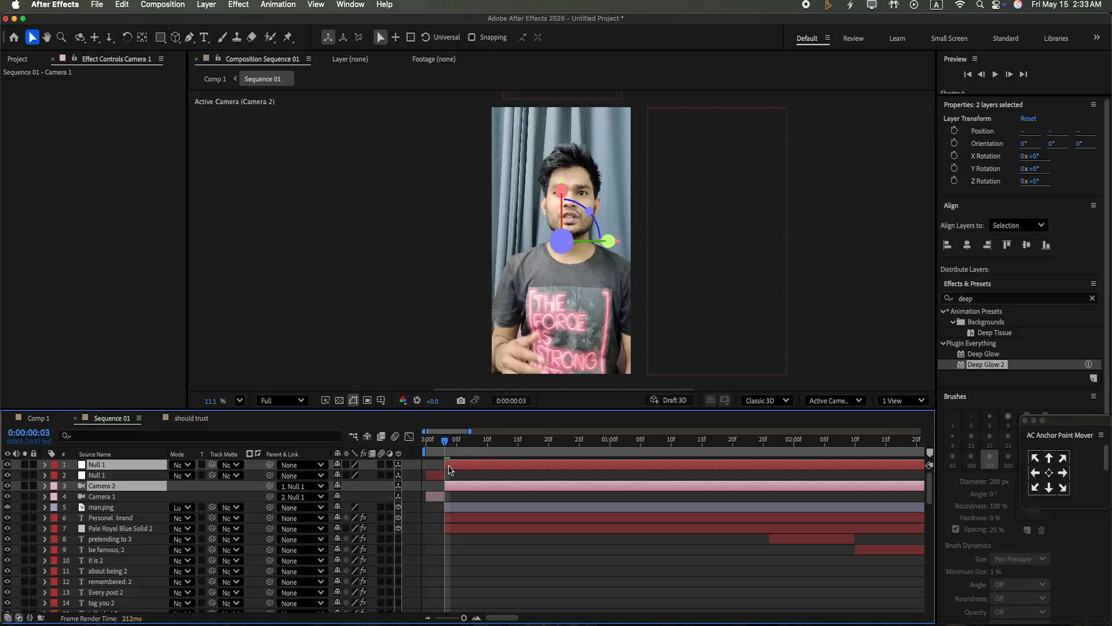
{"action": "left_click", "coordinate": [429, 475]}
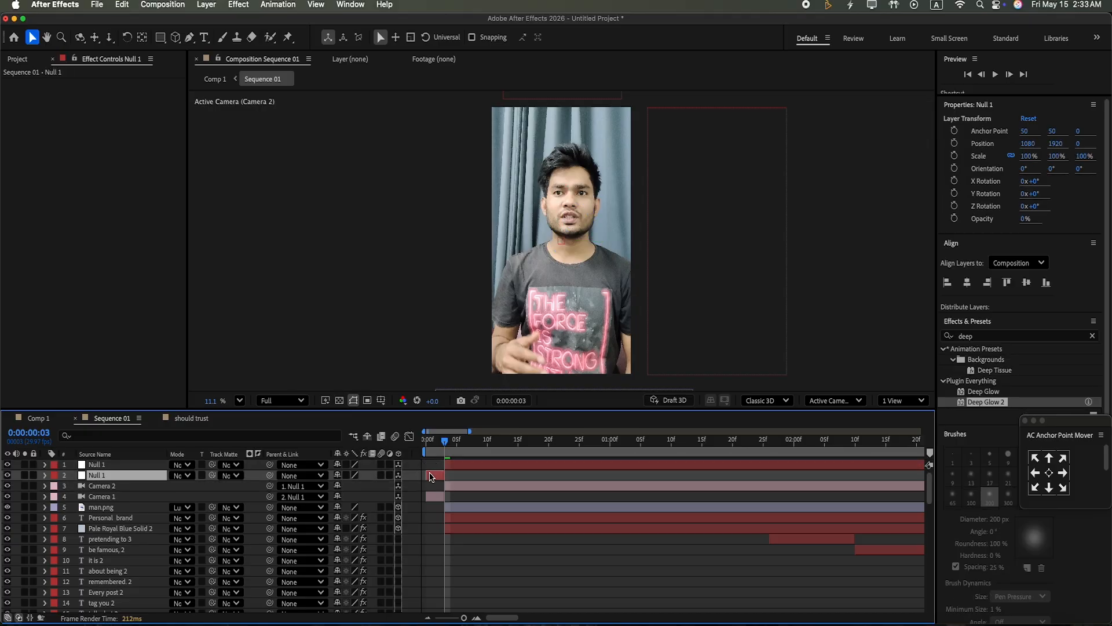
{"action": "key", "text": "Delete"}
{"action": "left_click", "coordinate": [435, 488]}
{"action": "key", "text": "Delete"}
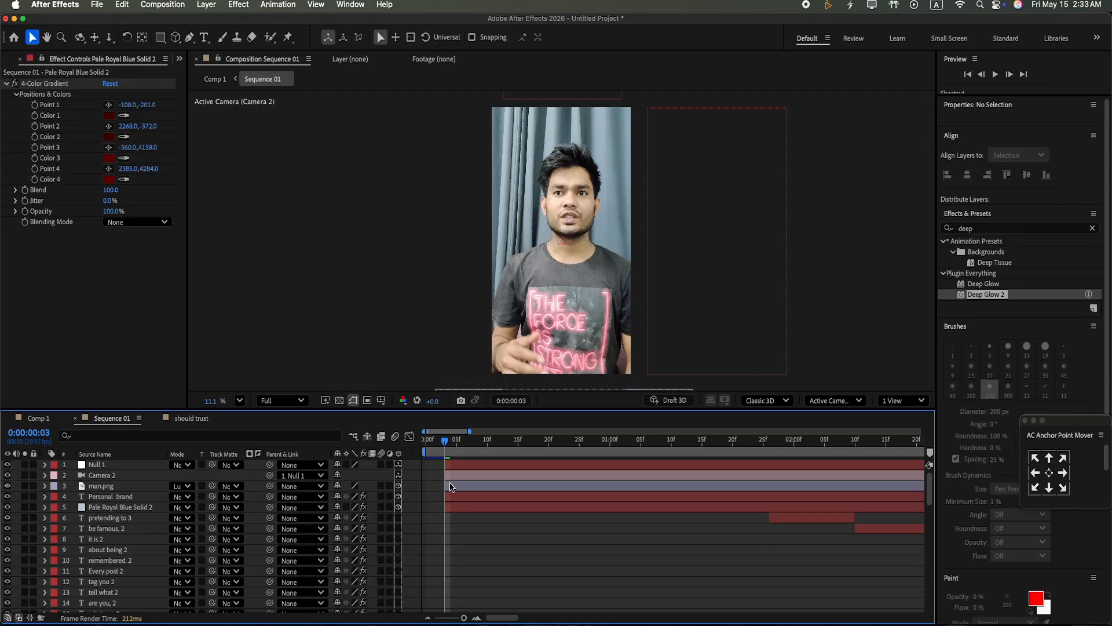
{"action": "key", "text": "space"}
{"action": "key", "text": "space"}
Step: Animate the null's scale from 100% at 0:00:00:10 to 90% at 0:00:00:21
{"action": "left_click", "coordinate": [46, 465]}
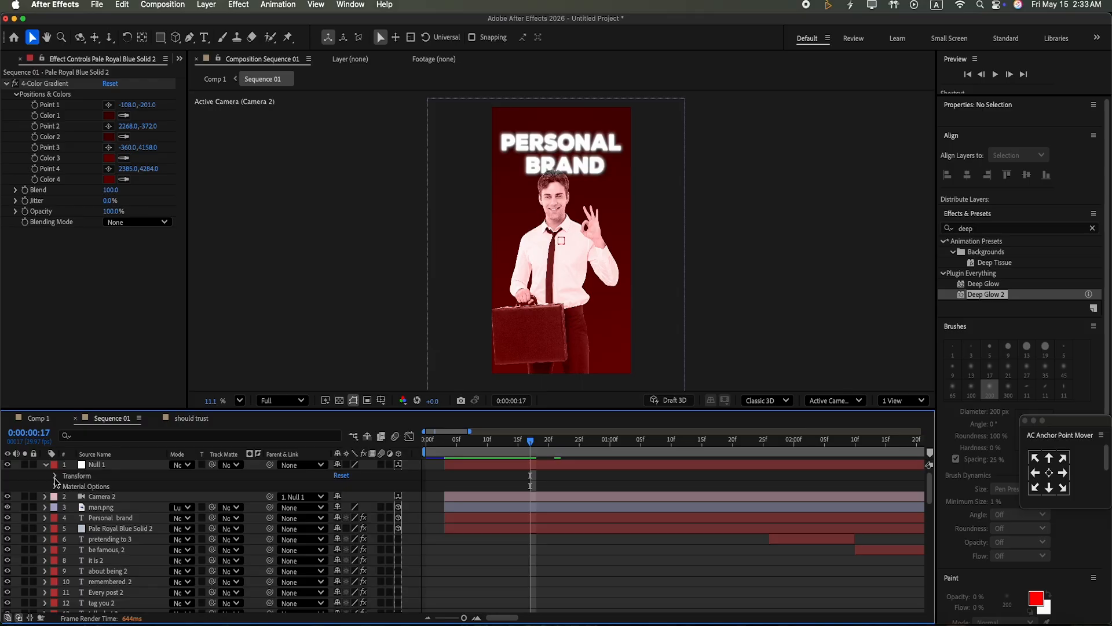
{"action": "left_click", "coordinate": [56, 475]}
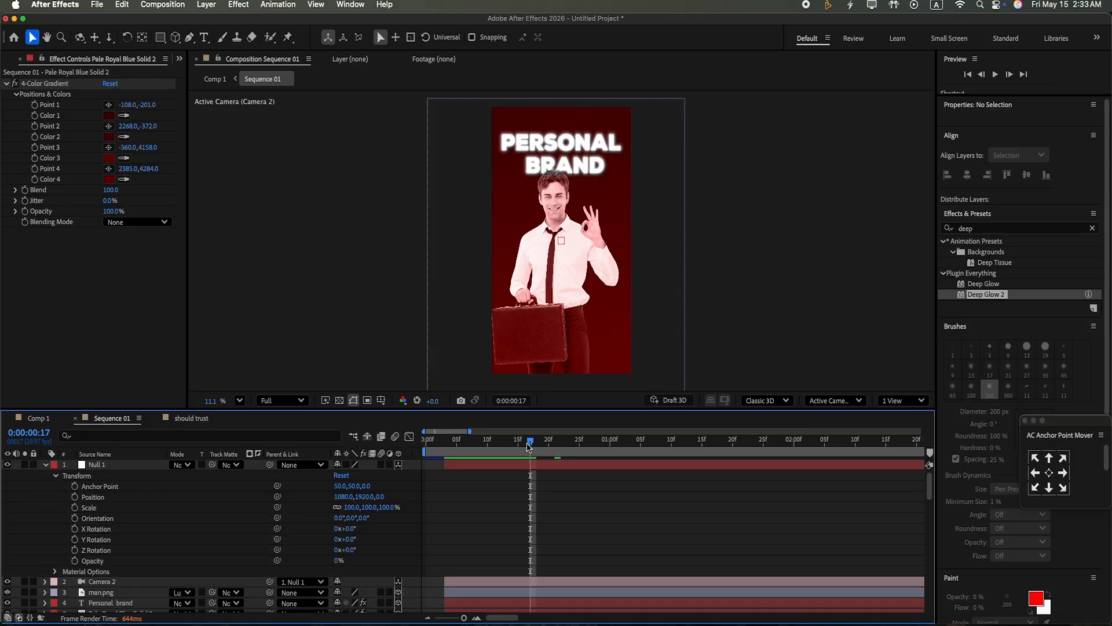
{"action": "left_click_drag", "start_coordinate": [529, 445], "coordinate": [488, 445]}
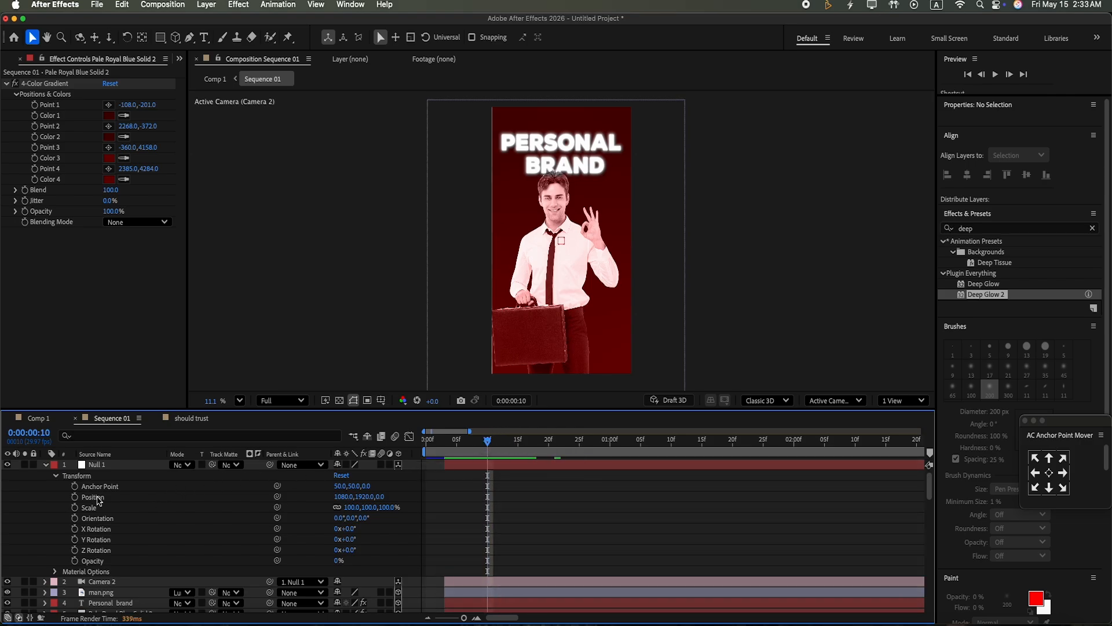
{"action": "left_click", "coordinate": [76, 507]}
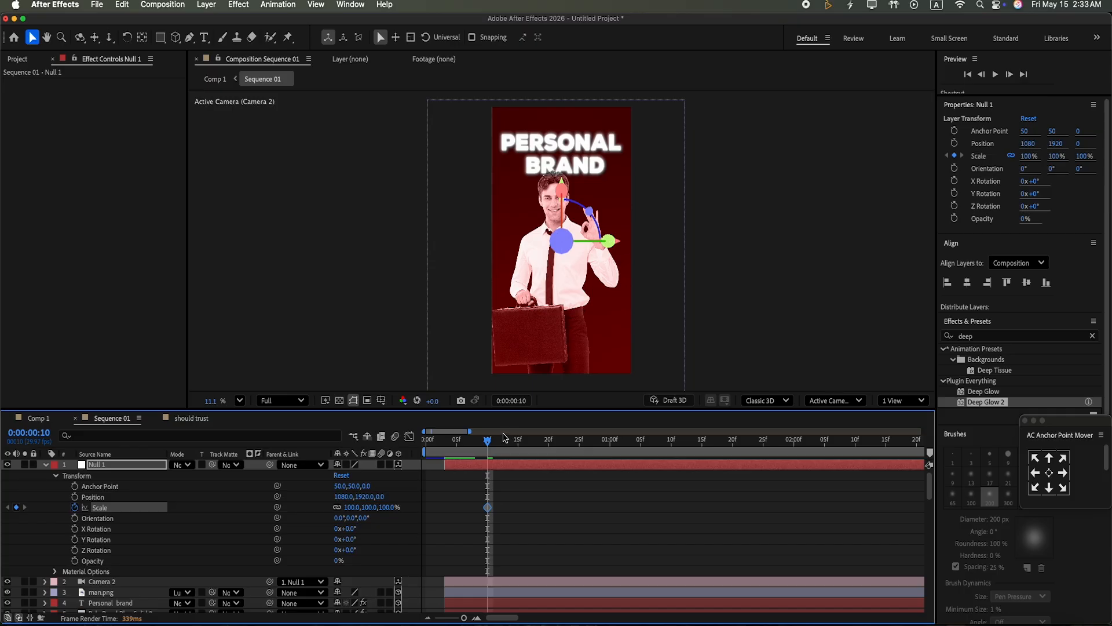
{"action": "left_click_drag", "start_coordinate": [491, 440], "coordinate": [555, 446]}
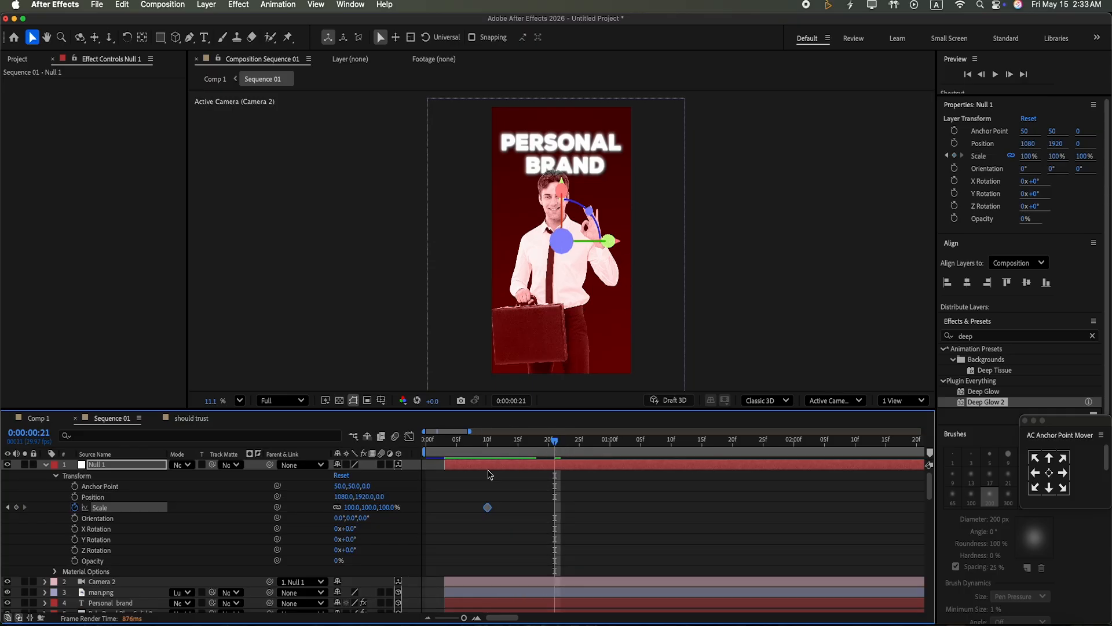
{"action": "mouse_move", "coordinate": [388, 508]}
{"action": "left_mouse_down"}
{"action": "mouse_move", "coordinate": [373, 507]}
{"action": "mouse_move", "coordinate": [380, 515]}
{"action": "mouse_move", "coordinate": [373, 504]}
{"action": "mouse_move", "coordinate": [381, 507]}
{"action": "left_mouse_up"}
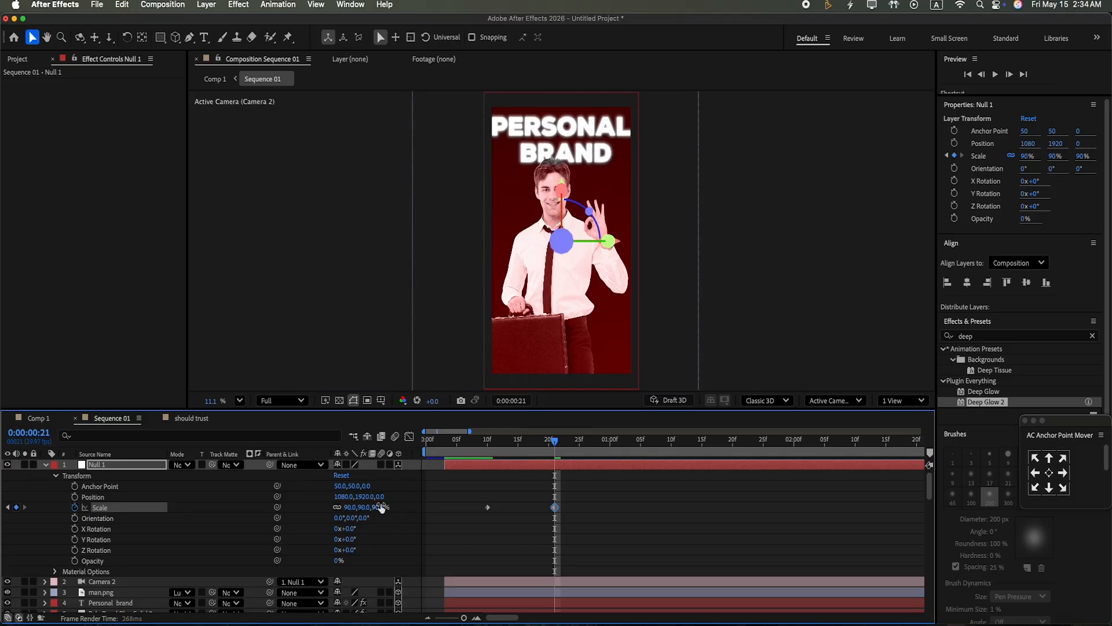
Step: Shape the speed graph of the null's scale keyframes to ease from and to zero speed, and preview the camera zoom
{"action": "left_click_drag", "start_coordinate": [581, 526], "coordinate": [463, 481]}
{"action": "left_click", "coordinate": [409, 437]}
{"action": "left_click_drag", "start_coordinate": [553, 549], "coordinate": [536, 473]}
{"action": "left_click_drag", "start_coordinate": [490, 532], "coordinate": [504, 470]}
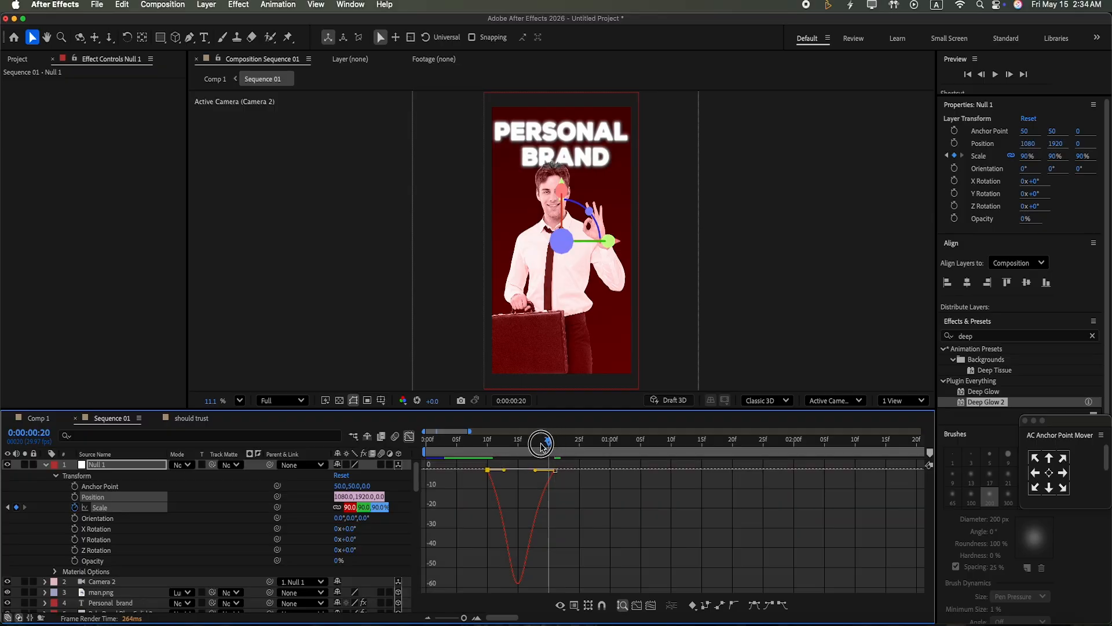
{"action": "key", "text": "j"}
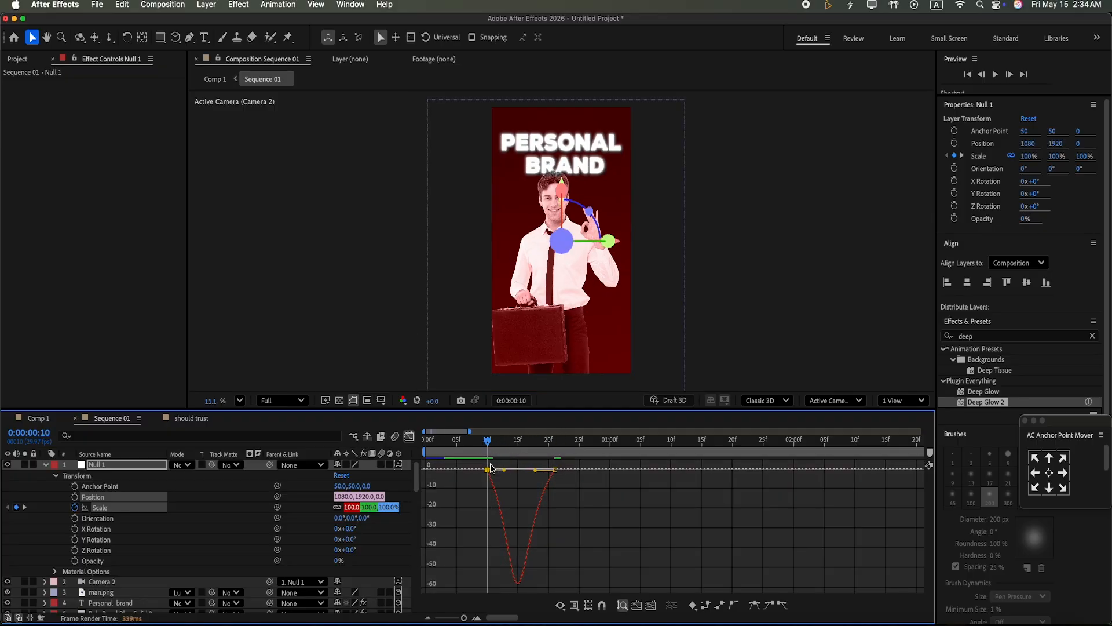
{"action": "left_click", "coordinate": [996, 75]}
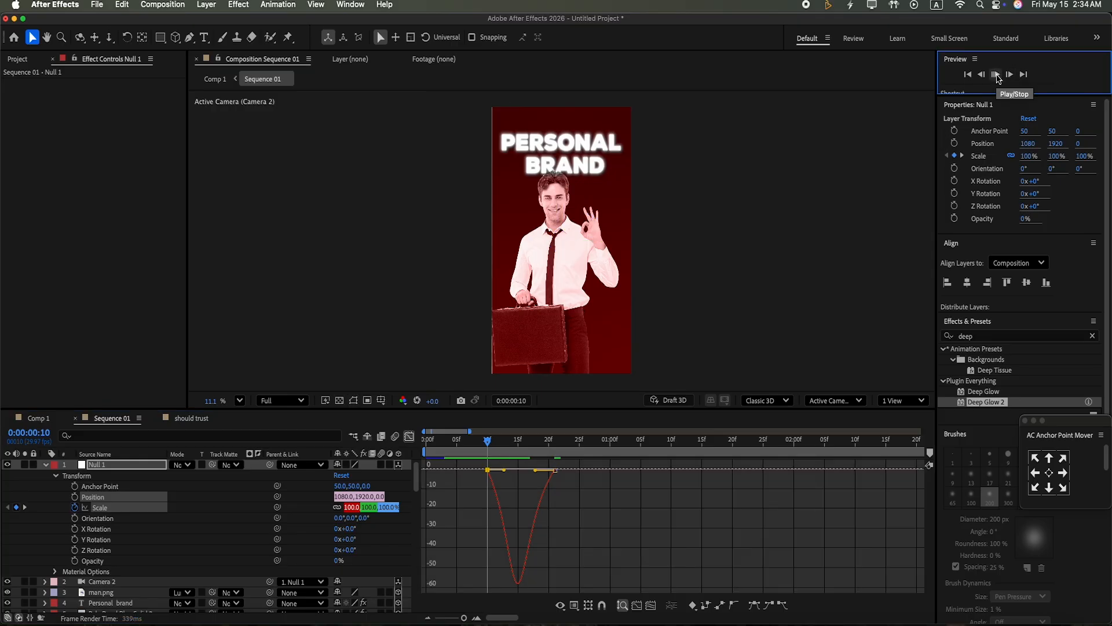
{"action": "left_click", "coordinate": [997, 75]}
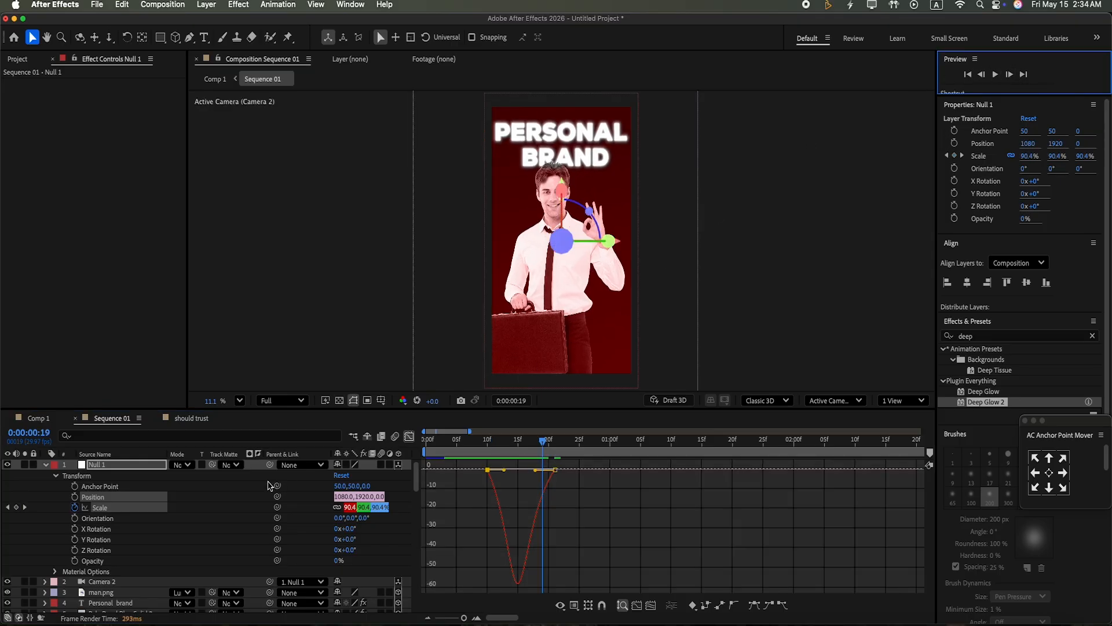
Step: Return to the keyframe view and move both of the null's scale keyframes about 6 frames later
{"action": "left_click", "coordinate": [409, 437]}
{"action": "left_click_drag", "start_coordinate": [470, 491], "coordinate": [571, 527]}
{"action": "left_click_drag", "start_coordinate": [490, 507], "coordinate": [526, 513]}
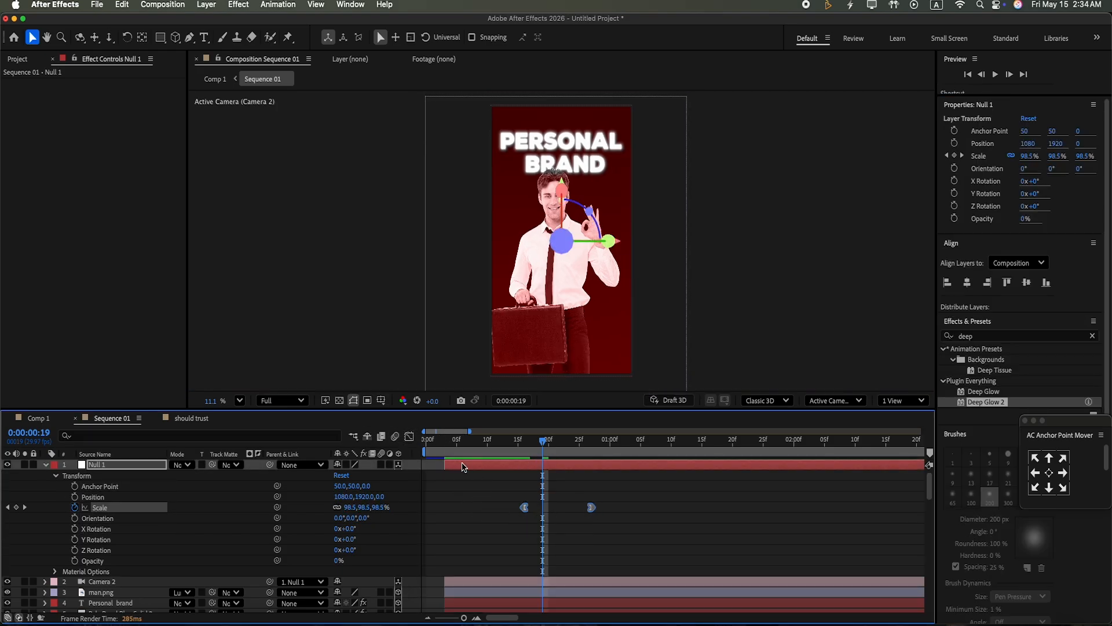
Step: Center the blue circle shape horizontally and vertically in the composition
{"action": "left_click", "coordinate": [47, 465]}
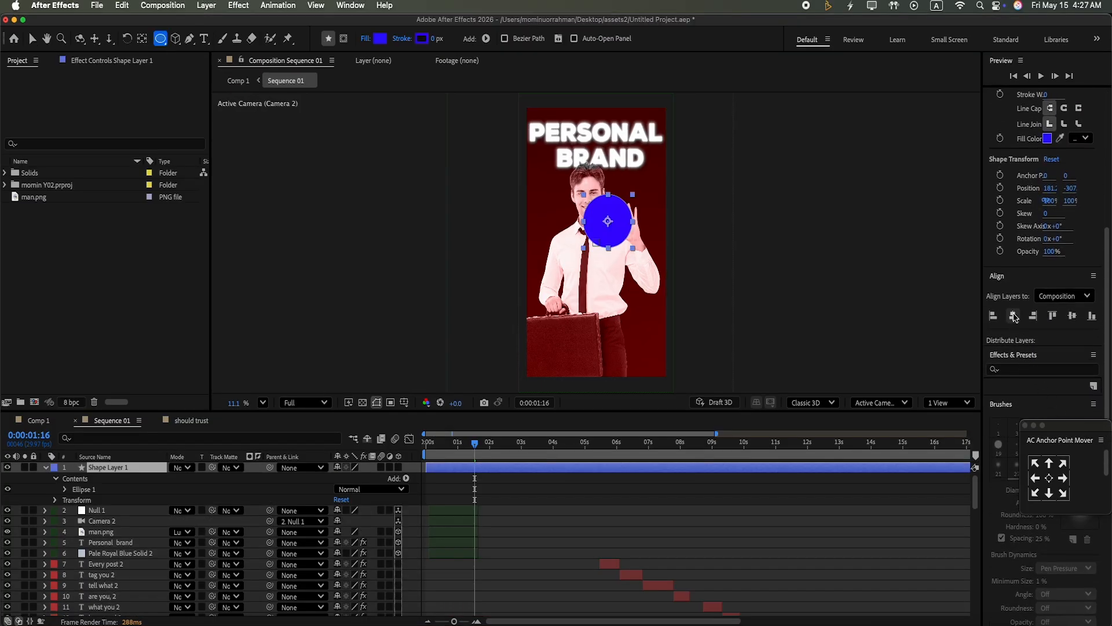
{"action": "left_click", "coordinate": [1014, 317]}
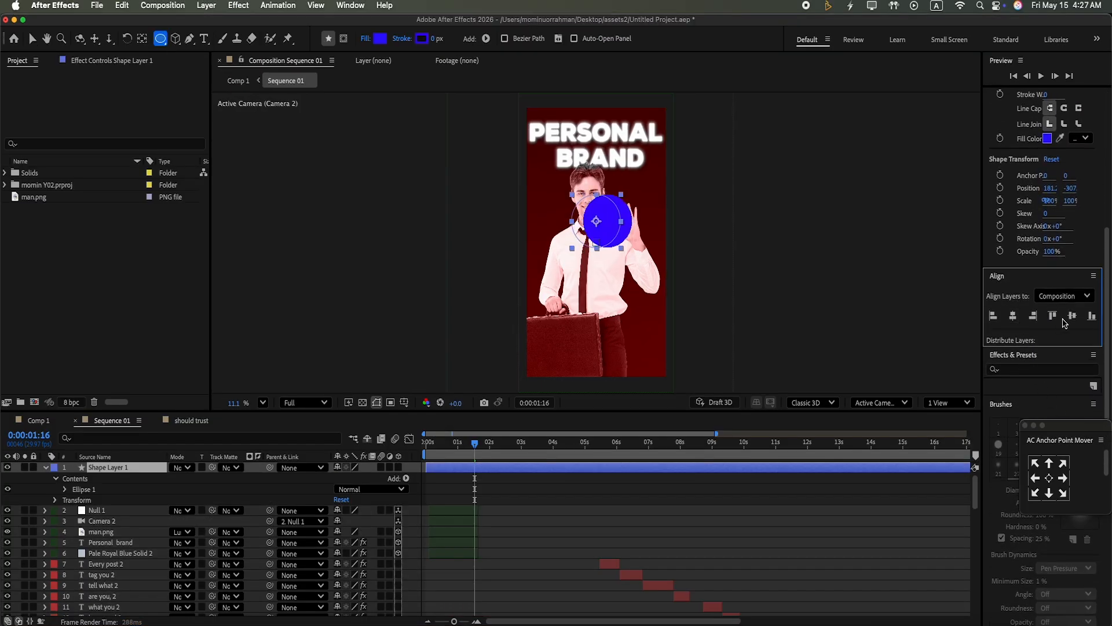
{"action": "left_click", "coordinate": [1073, 318]}
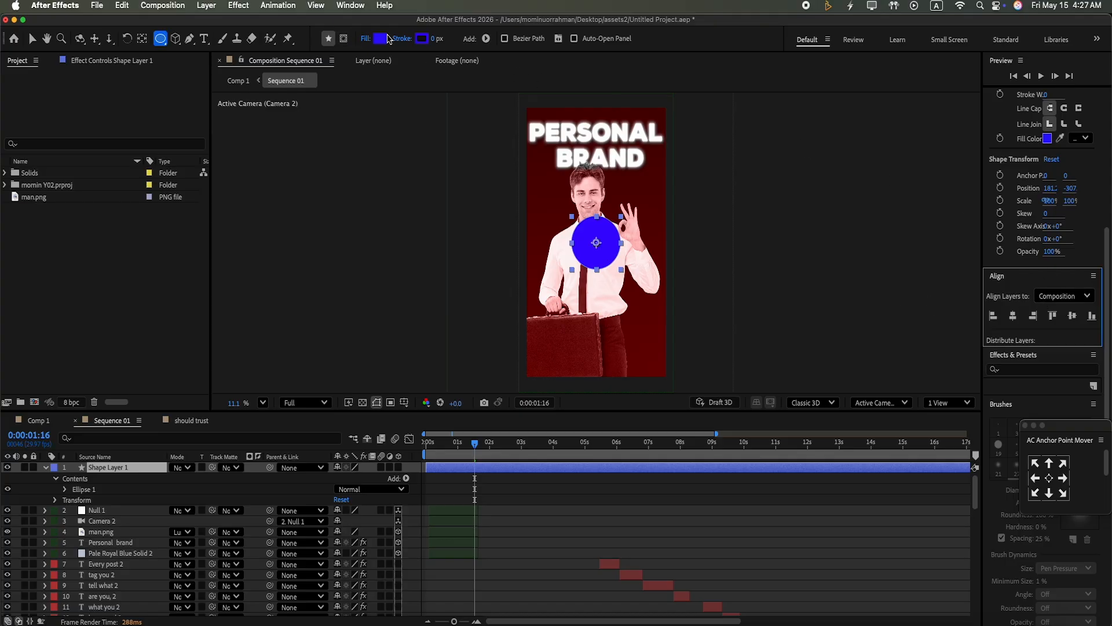
Step: Change the circle's fill to the pale pink sampled from the man's shirt
{"action": "left_click", "coordinate": [387, 38]}
{"action": "left_click", "coordinate": [253, 288]}
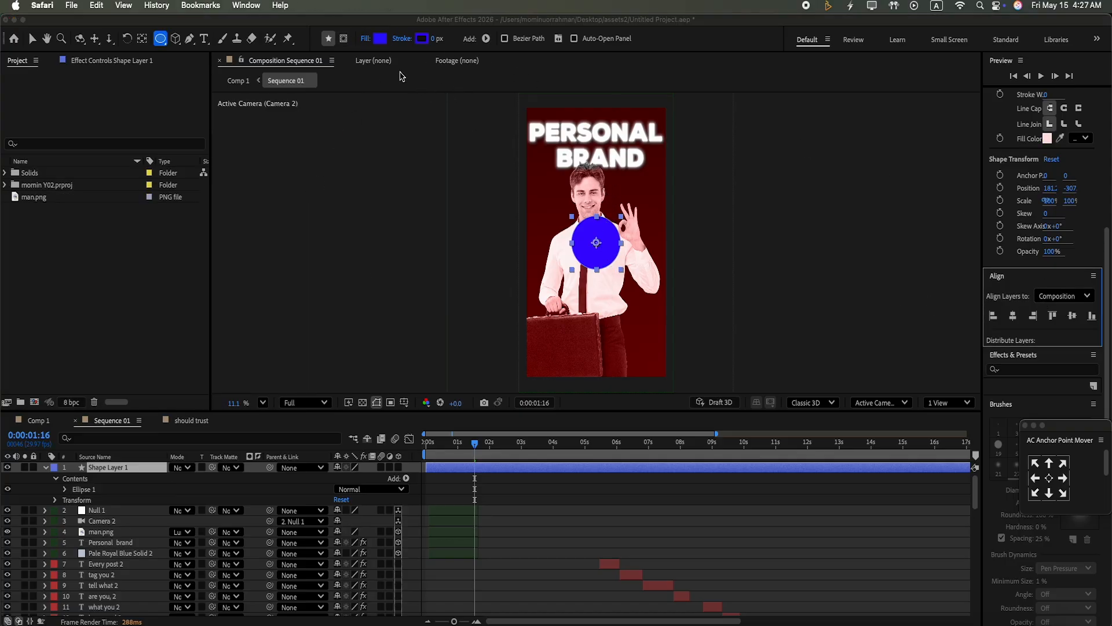
{"action": "left_click", "coordinate": [380, 39]}
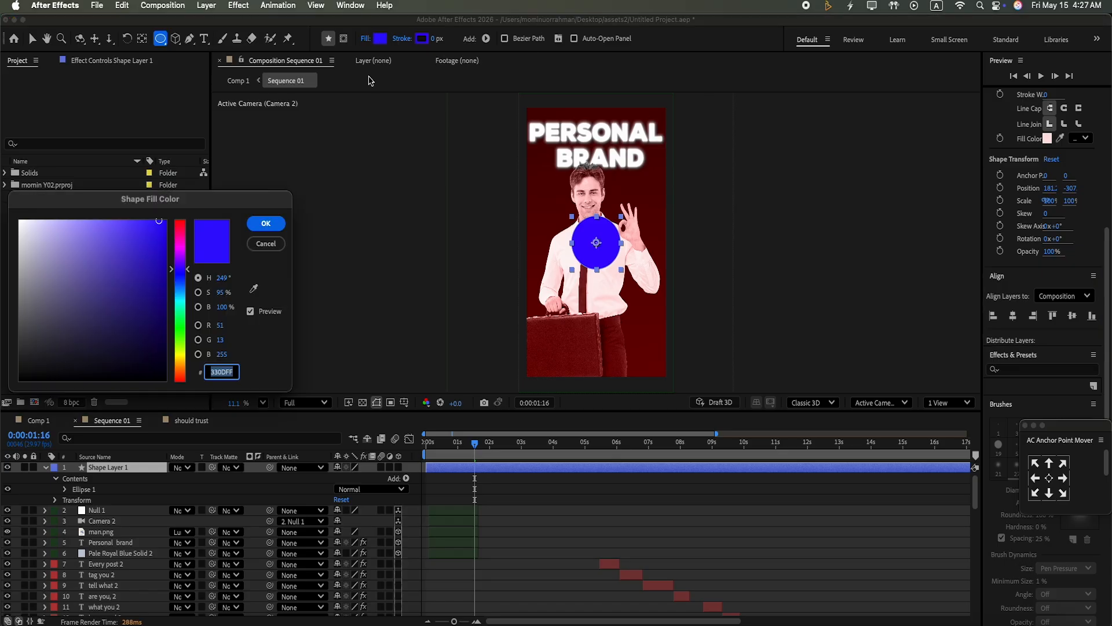
{"action": "left_click", "coordinate": [253, 288]}
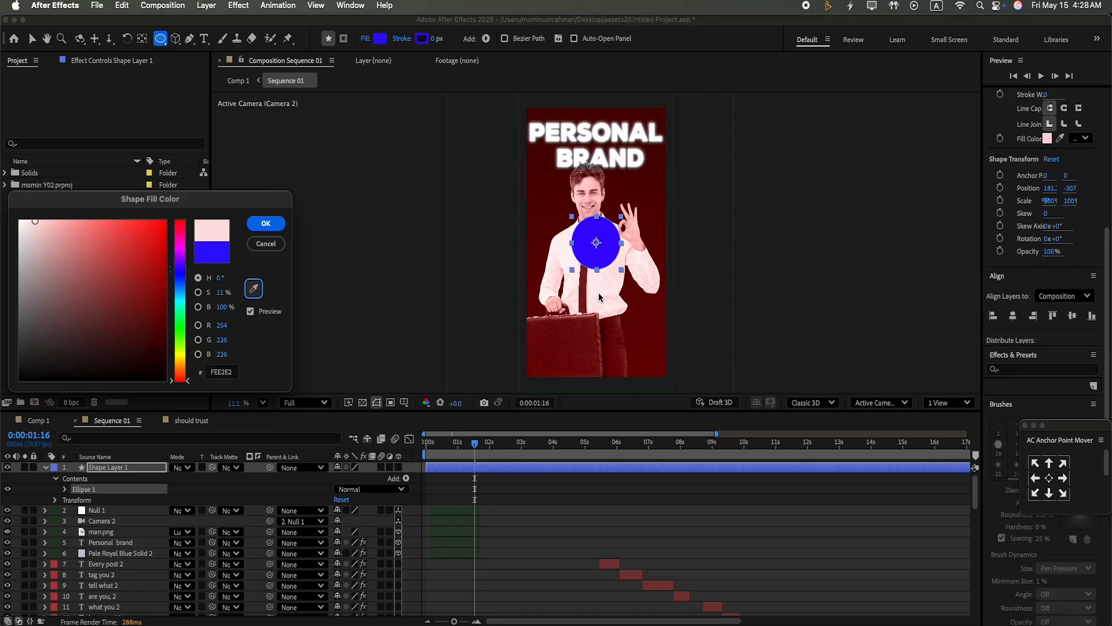
{"action": "left_click", "coordinate": [266, 223]}
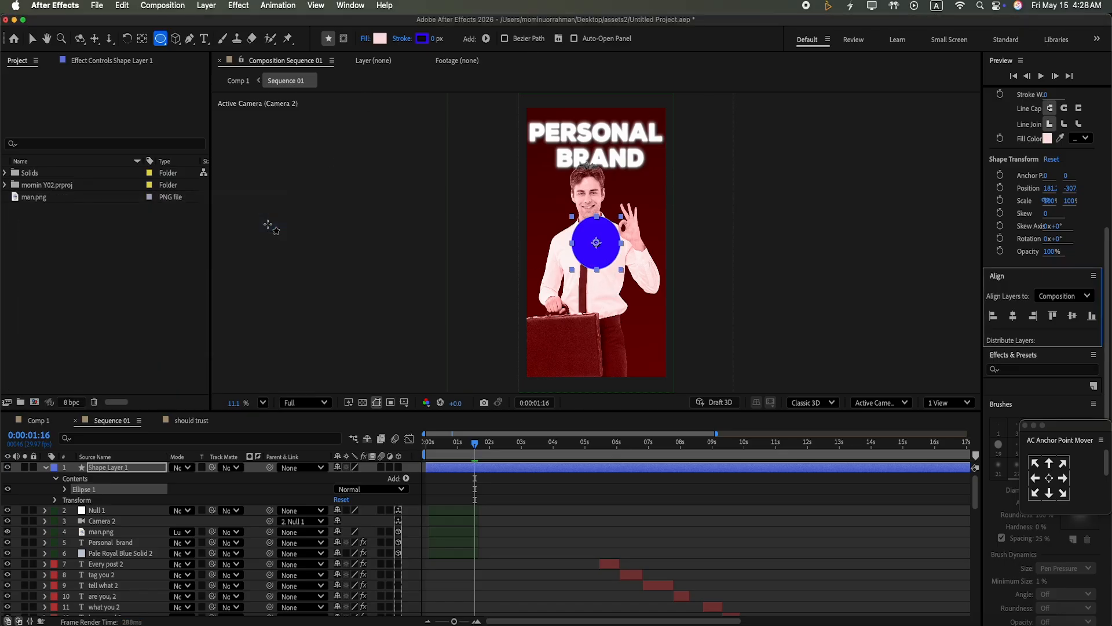
Step: Split the circle's shape layer at 0:00:01:16 and delete the part before the cut
{"action": "left_click", "coordinate": [462, 468]}
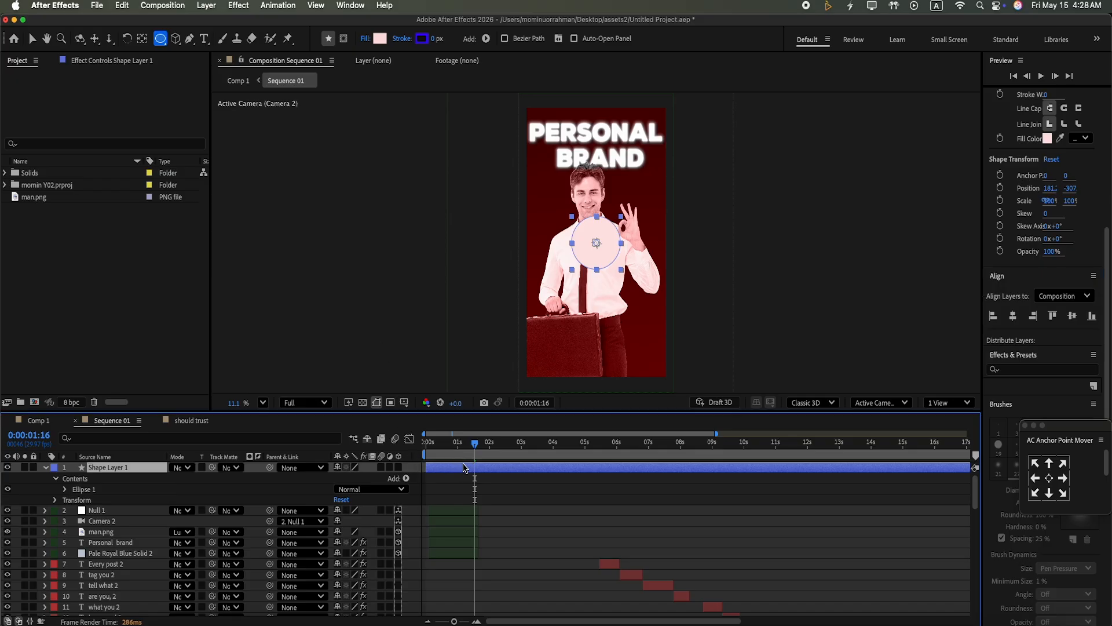
{"action": "key", "text": "ctrl+shift+d"}
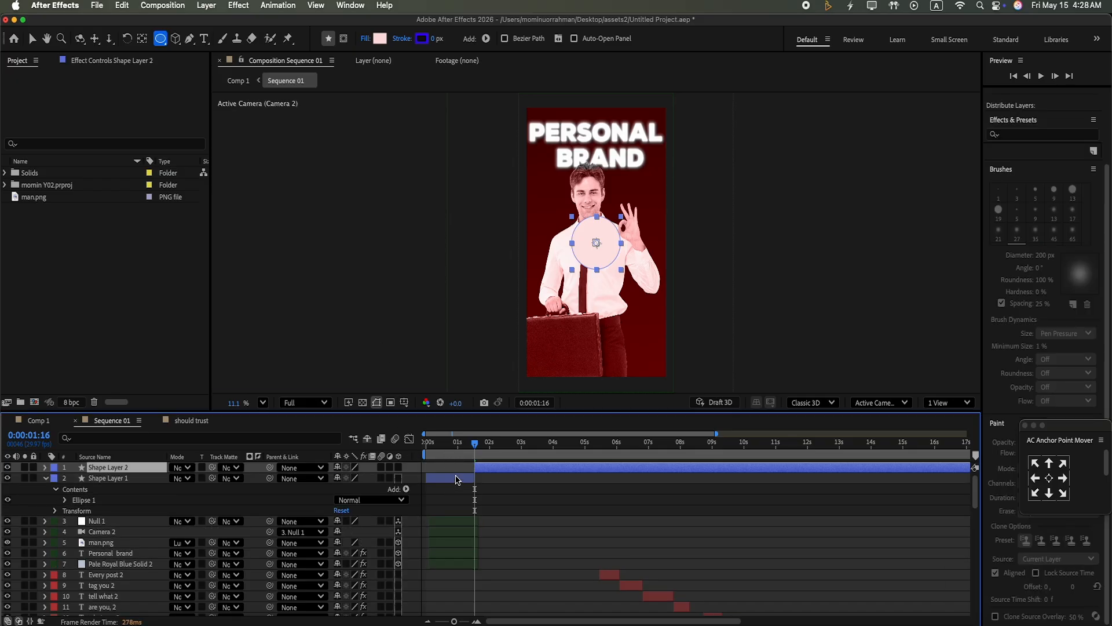
{"action": "left_click", "coordinate": [458, 480]}
{"action": "key", "text": "Delete"}
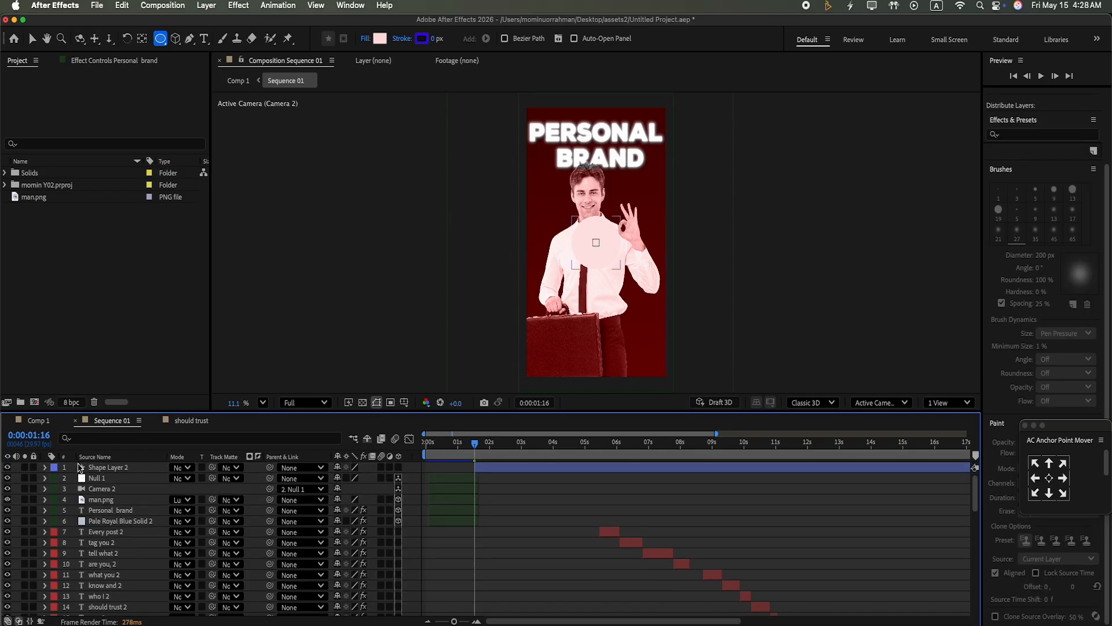
Step: Animate the circle layer's scale from 0% at 0:00:01:16 to 657% at 0:00:01:20
{"action": "left_click", "coordinate": [45, 468]}
{"action": "left_click", "coordinate": [56, 490]}
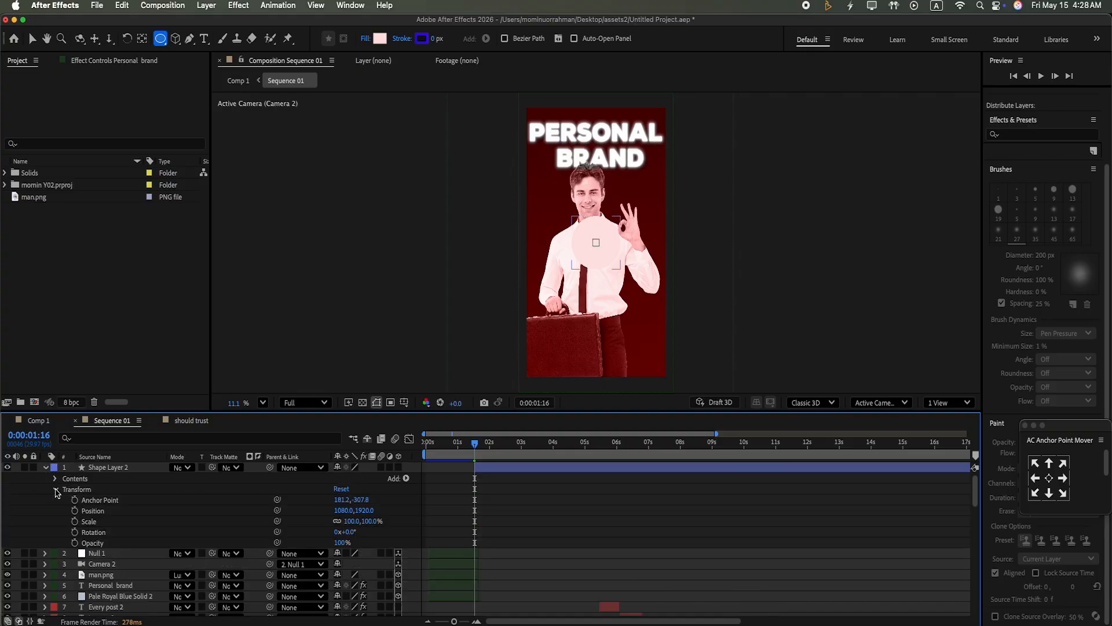
{"action": "left_click", "coordinate": [75, 521]}
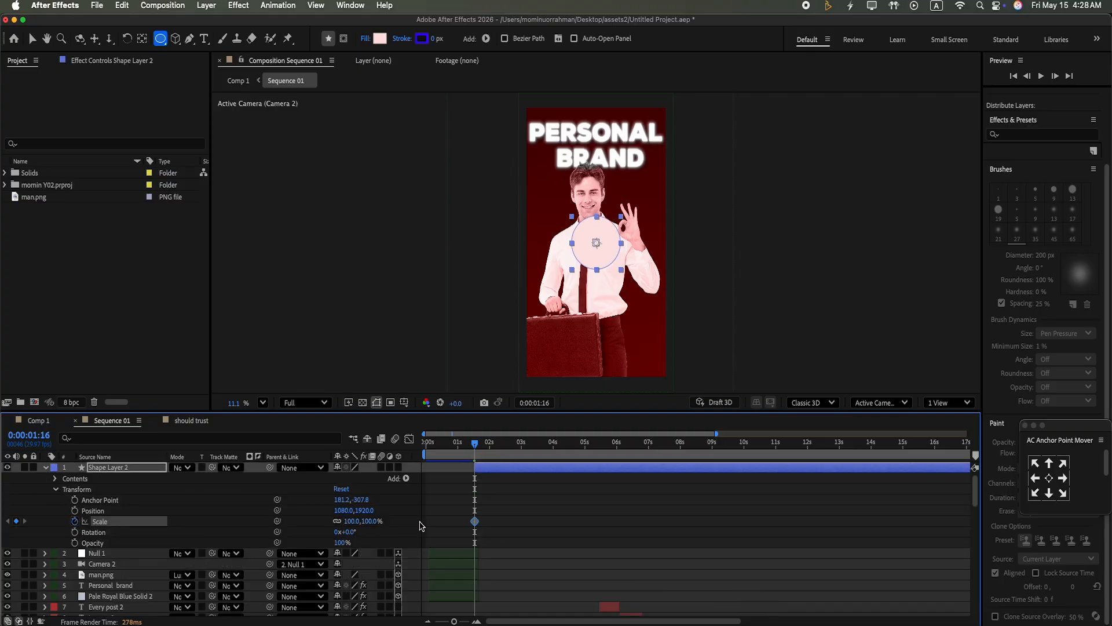
{"action": "left_click_drag", "start_coordinate": [475, 521], "coordinate": [480, 521]}
{"action": "left_click_drag", "start_coordinate": [454, 621], "coordinate": [464, 621]}
{"action": "left_click_drag", "start_coordinate": [672, 520], "coordinate": [664, 521]}
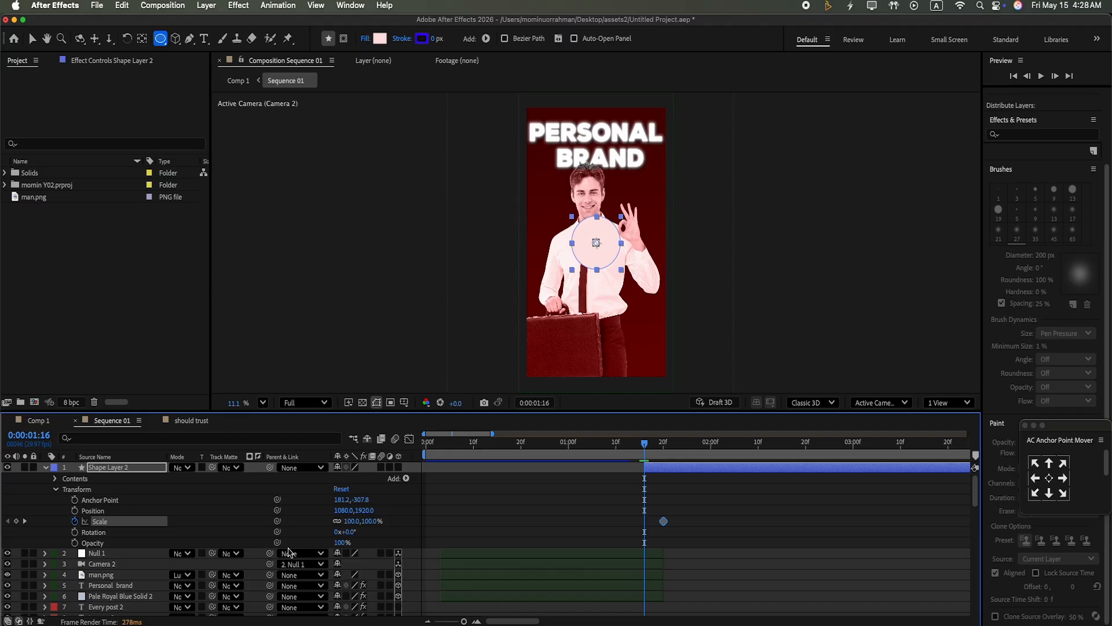
{"action": "left_click_drag", "start_coordinate": [371, 525], "coordinate": [245, 64]}
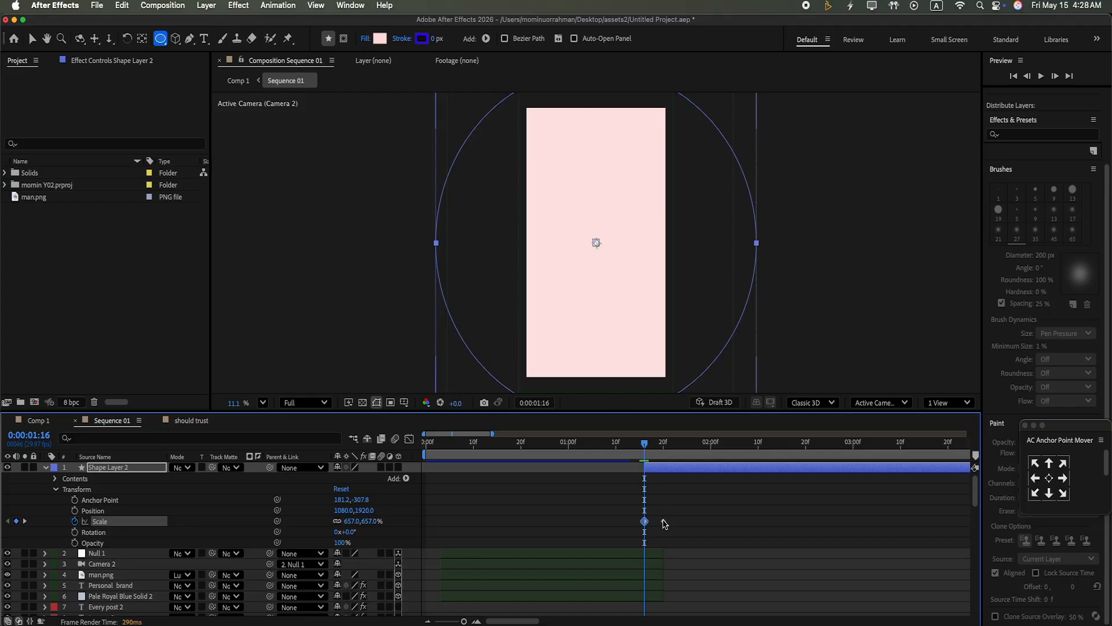
{"action": "mouse_move", "coordinate": [663, 521]}
{"action": "left_mouse_down"}
{"action": "mouse_move", "coordinate": [641, 524]}
{"action": "mouse_move", "coordinate": [670, 520]}
{"action": "mouse_move", "coordinate": [662, 525]}
{"action": "left_mouse_up"}
{"action": "left_click", "coordinate": [644, 521]}
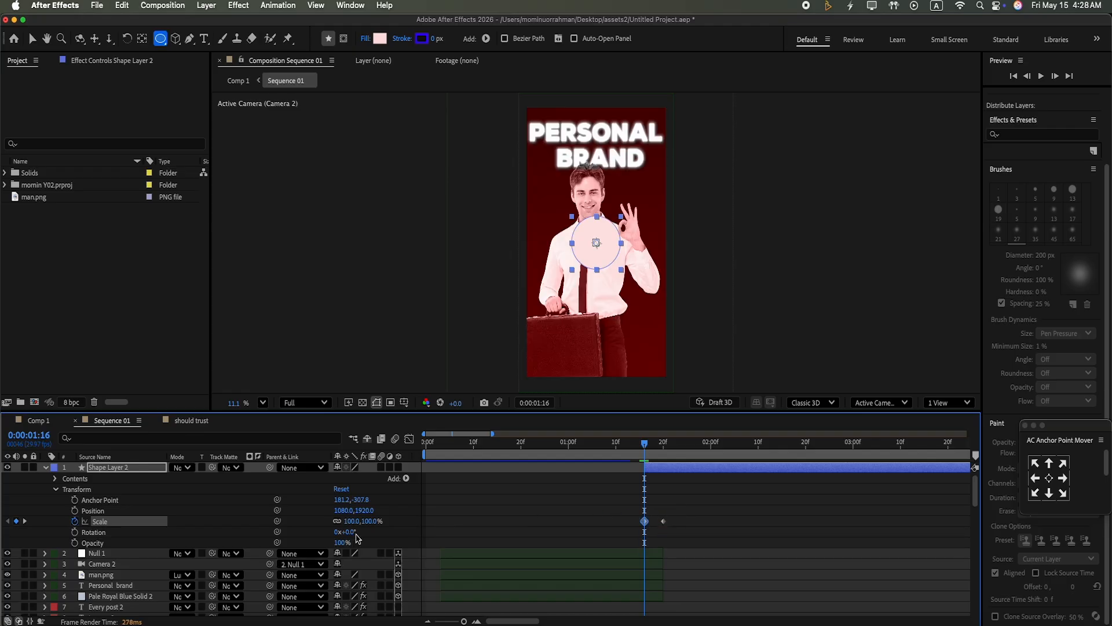
{"action": "left_click", "coordinate": [372, 521]}
{"action": "key", "text": "Return"}
Step: Shape the speed graph of the circle's scale keyframes to peak early and ease to zero speed, and preview the reveal
{"action": "left_click_drag", "start_coordinate": [597, 510], "coordinate": [687, 553]}
{"action": "left_click", "coordinate": [409, 438]}
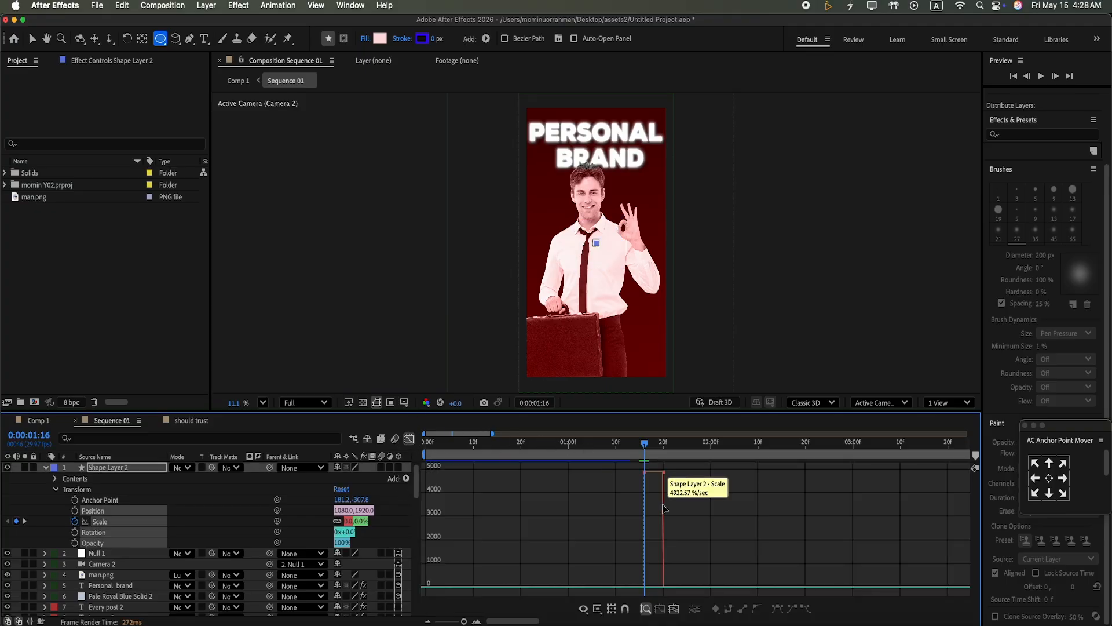
{"action": "mouse_move", "coordinate": [663, 468]}
{"action": "left_mouse_down"}
{"action": "mouse_move", "coordinate": [664, 585]}
{"action": "mouse_move", "coordinate": [636, 587]}
{"action": "left_mouse_up"}
{"action": "left_click", "coordinate": [1041, 79]}
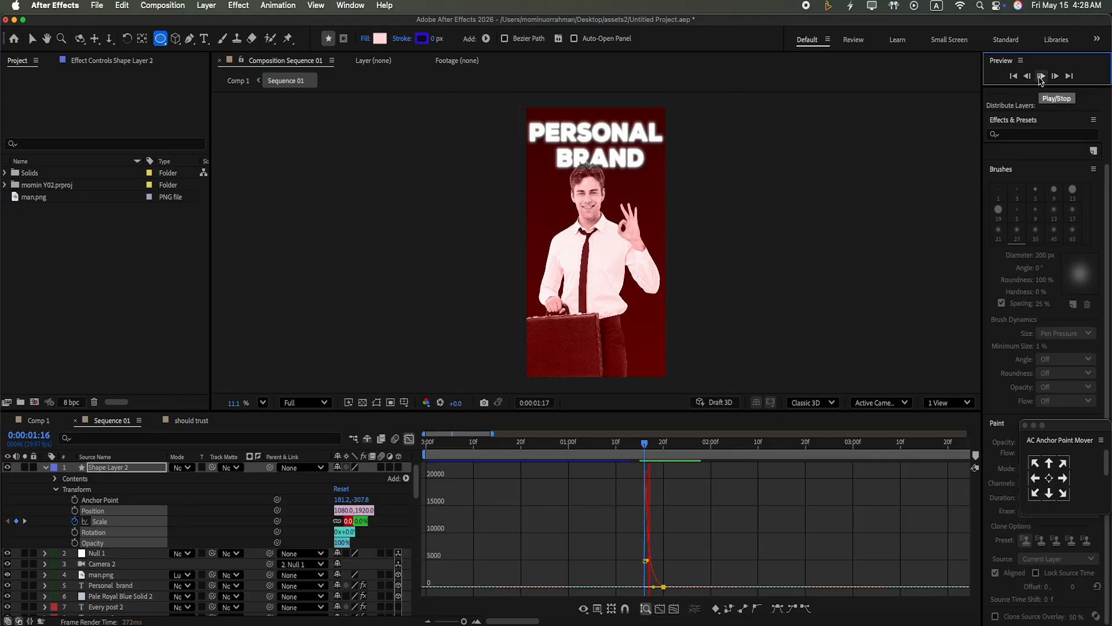
{"action": "left_click", "coordinate": [1041, 80]}
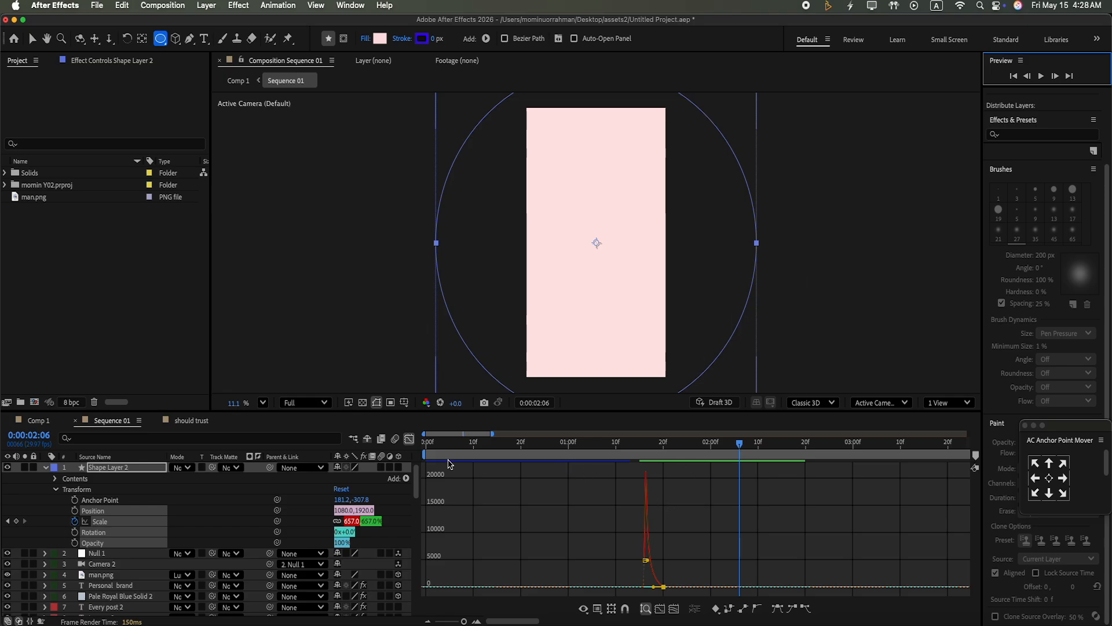
Step: Move the circle's first scale keyframe about 2 frames earlier, extend the layer's start to match, and preview the transition
{"action": "left_click", "coordinate": [409, 438]}
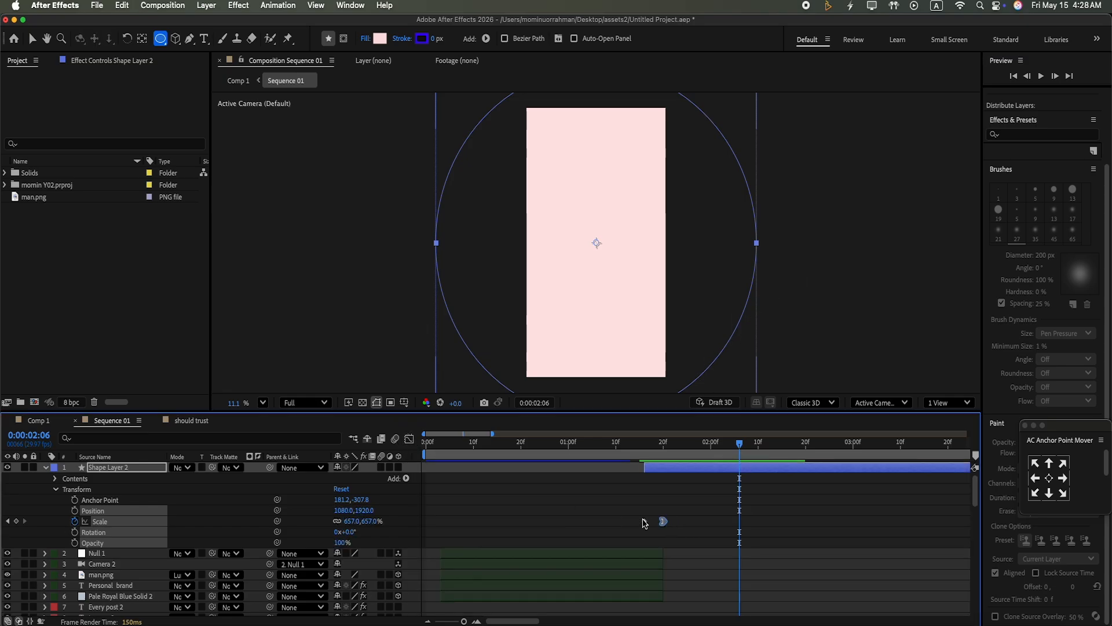
{"action": "left_click", "coordinate": [638, 522]}
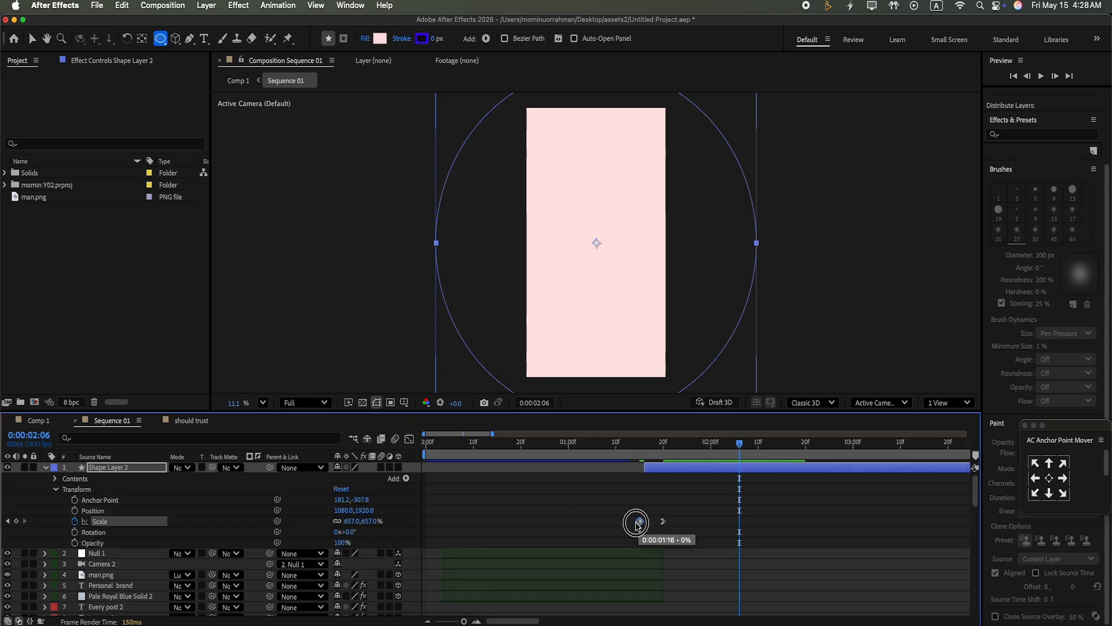
{"action": "left_click_drag", "start_coordinate": [644, 466], "coordinate": [635, 466]}
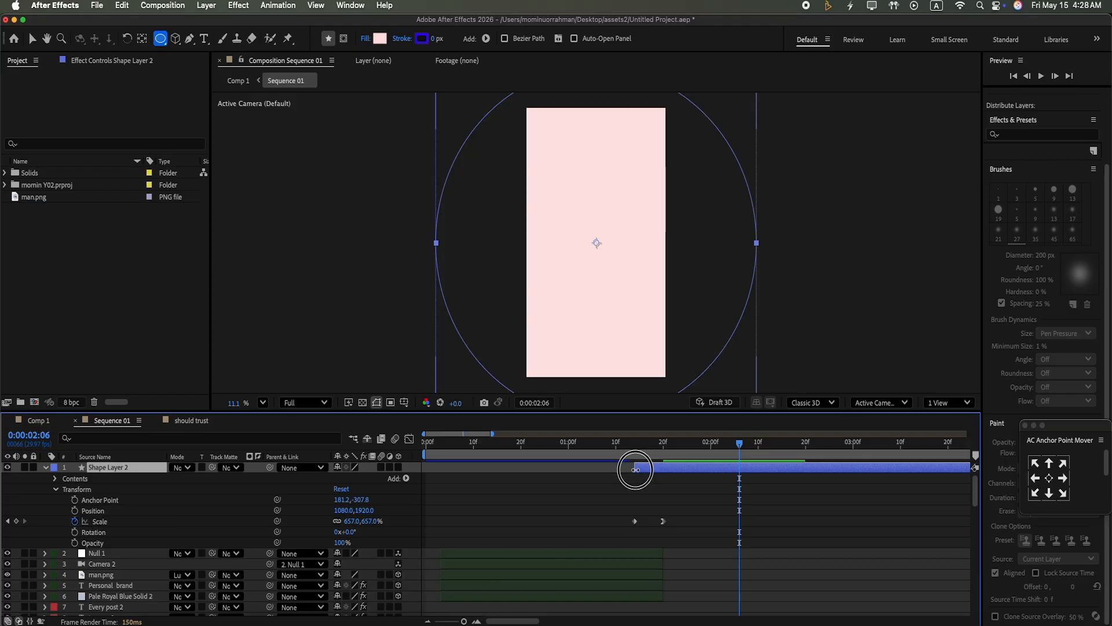
{"action": "left_click", "coordinate": [45, 467]}
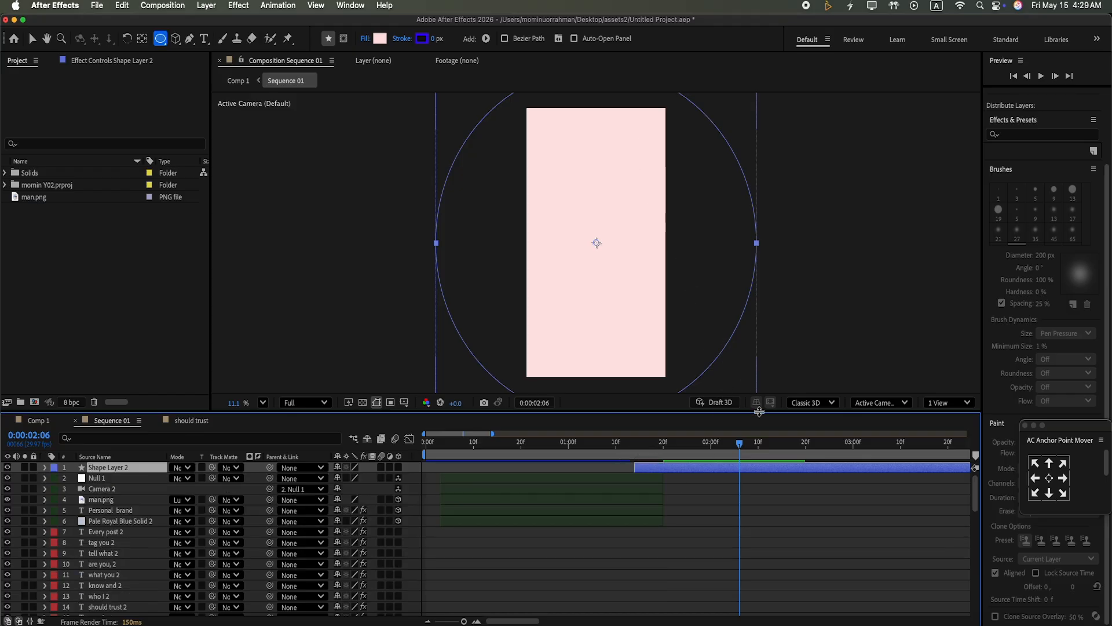
{"action": "left_click_drag", "start_coordinate": [742, 440], "coordinate": [664, 454]}
{"action": "left_click", "coordinate": [1038, 76]}
{"action": "left_click", "coordinate": [1041, 78]}
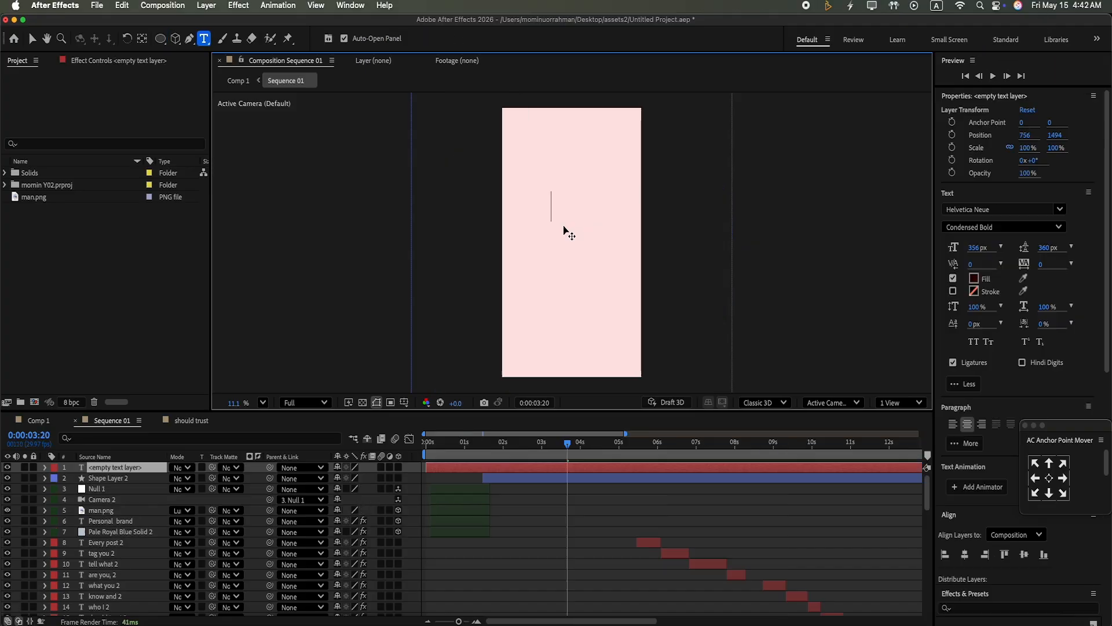
Step: Paste the "pretending to be famous. It's about being remembered." text into the new text layer and scale it to 57%
{"action": "key", "text": "super+v"}
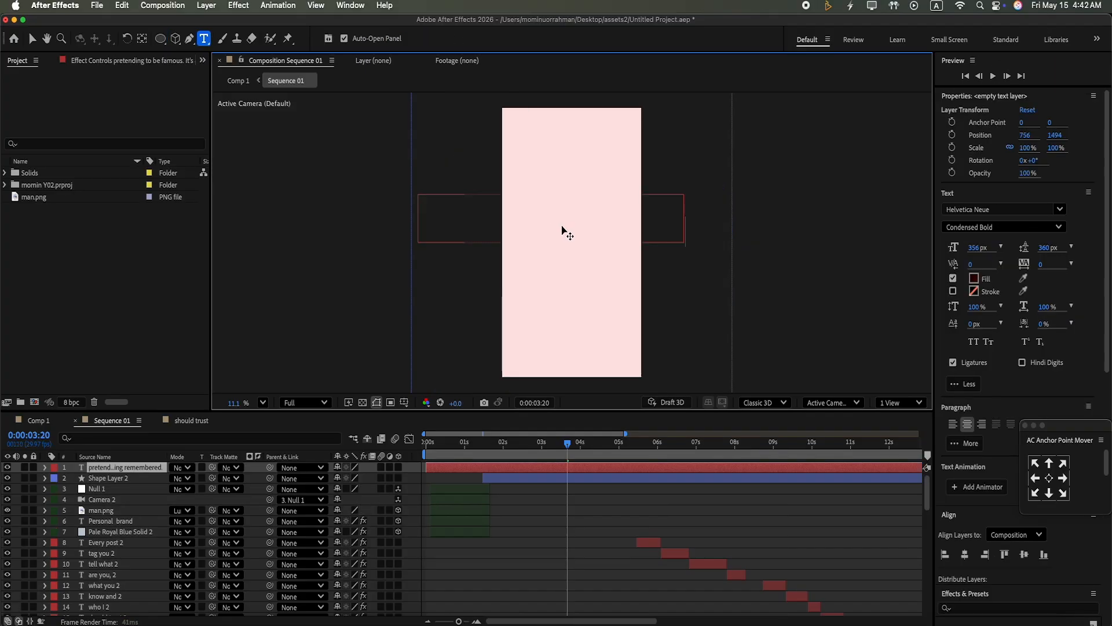
{"action": "left_click", "coordinate": [1057, 147]}
{"action": "type", "text": "25"}
{"action": "key", "text": "Return"}
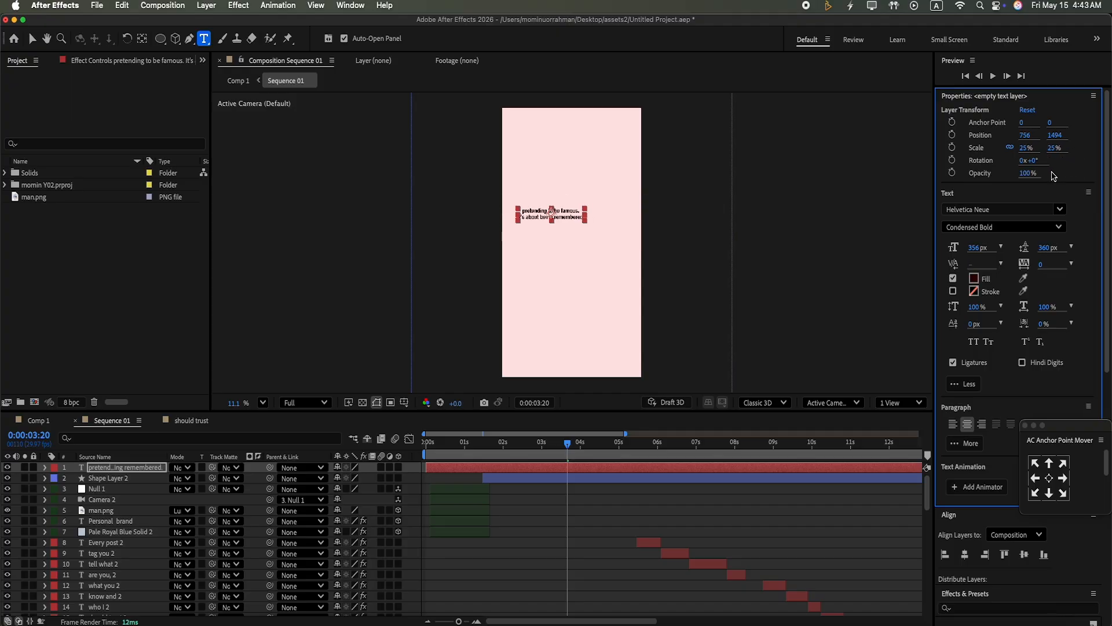
{"action": "left_click_drag", "start_coordinate": [1055, 147], "coordinate": [1050, 119]}
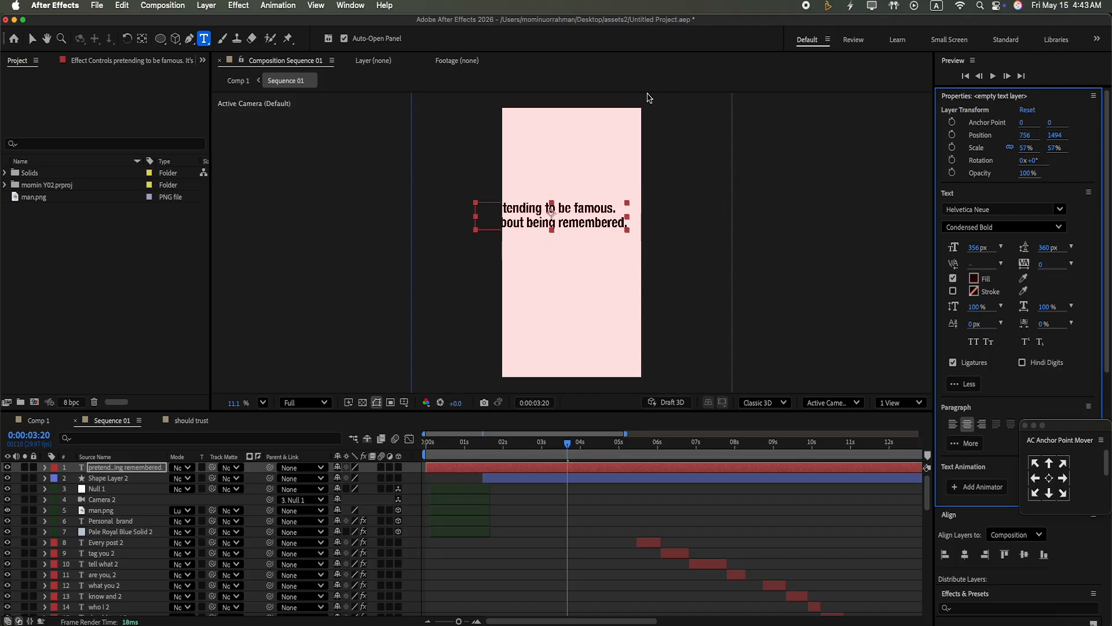
Step: Move the text layer to about 1107, 1620 so it sits near the middle of the pink background
{"action": "left_click", "coordinate": [35, 39]}
{"action": "left_click", "coordinate": [567, 209]}
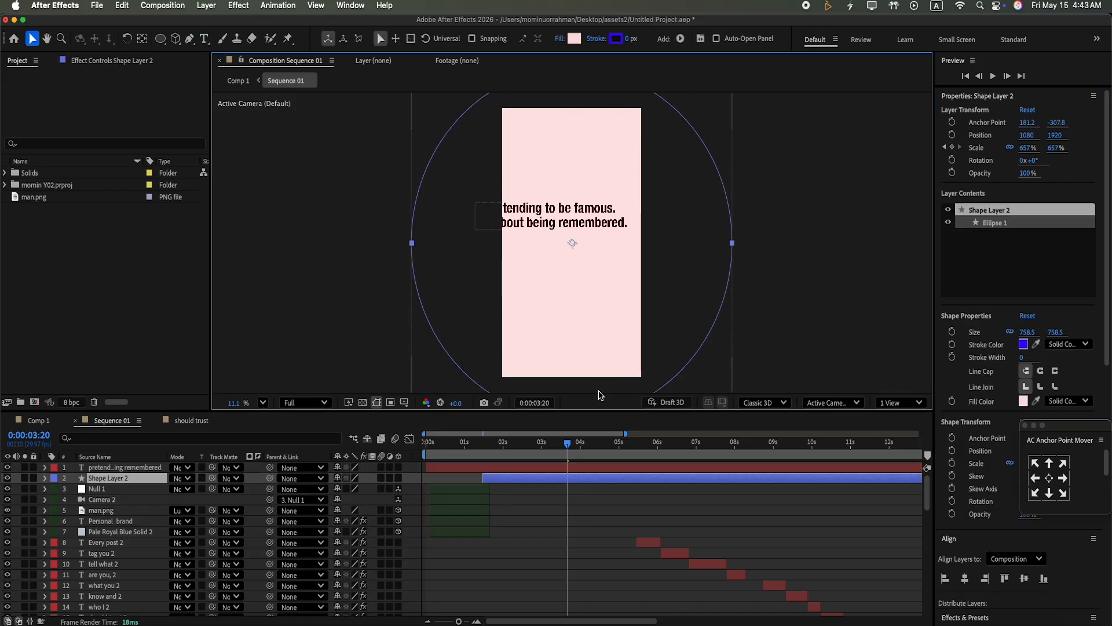
{"action": "left_click", "coordinate": [567, 209]}
{"action": "left_click_drag", "start_coordinate": [567, 209], "coordinate": [600, 223]}
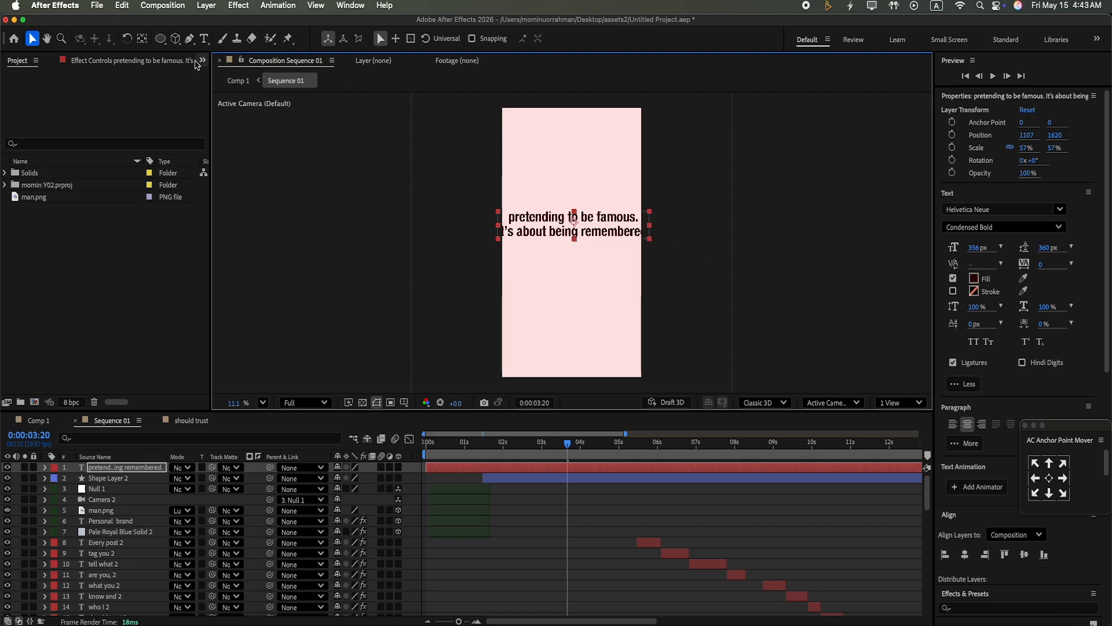
Step: Rebreak the text into three lines reading "pretending to be", "famous.t's about" and "being remembered."
{"action": "left_click", "coordinate": [204, 38]}
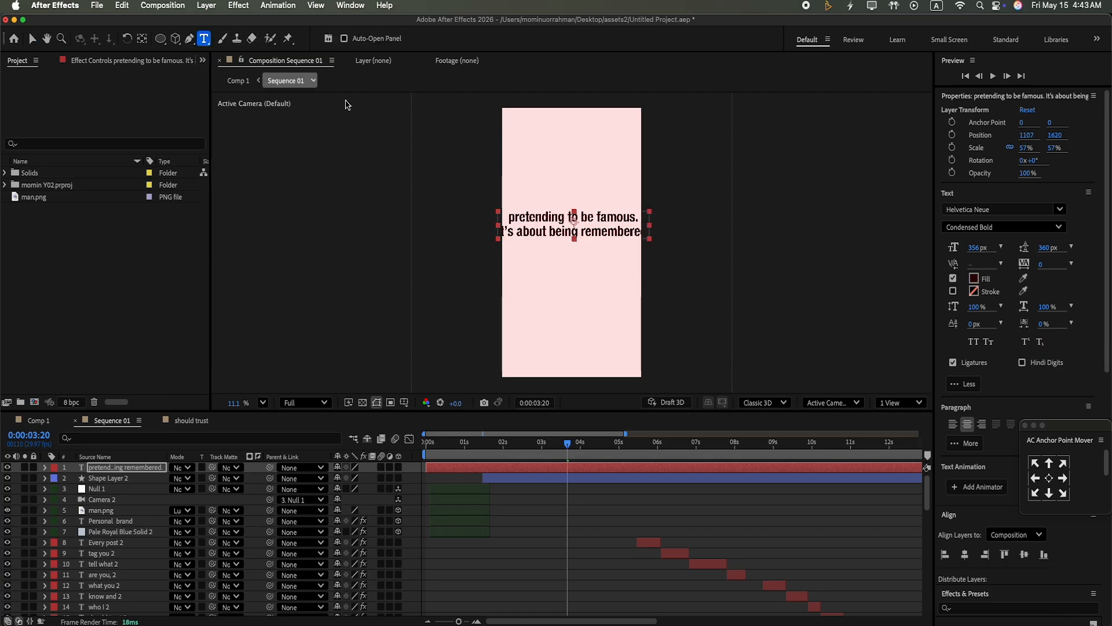
{"action": "left_click", "coordinate": [596, 215]}
{"action": "key", "text": "Return"}
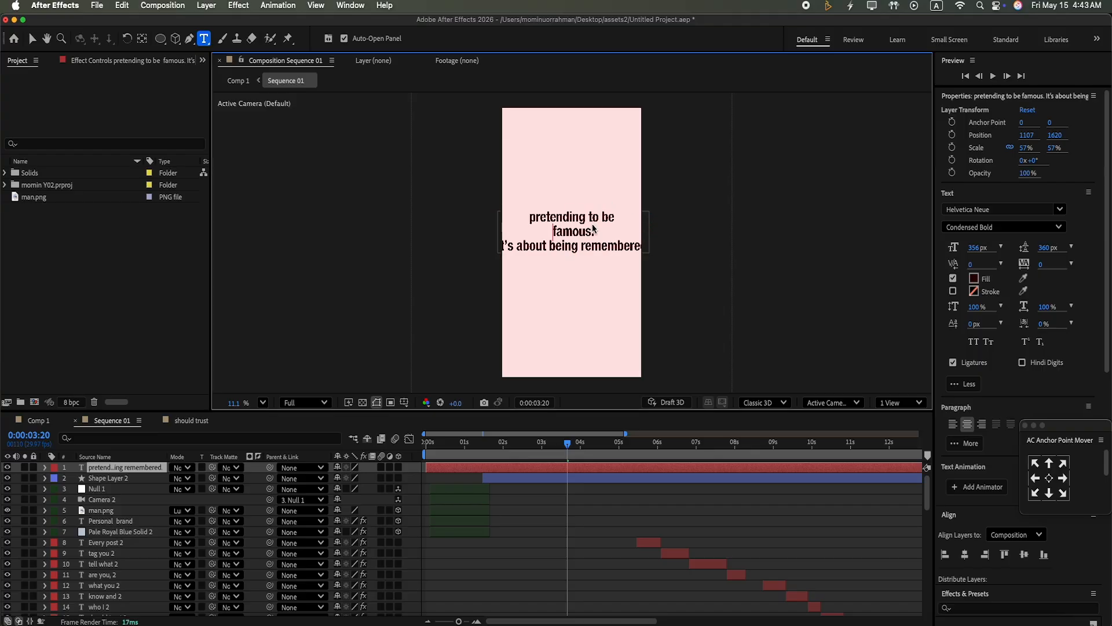
{"action": "key", "text": "BackSpace"}
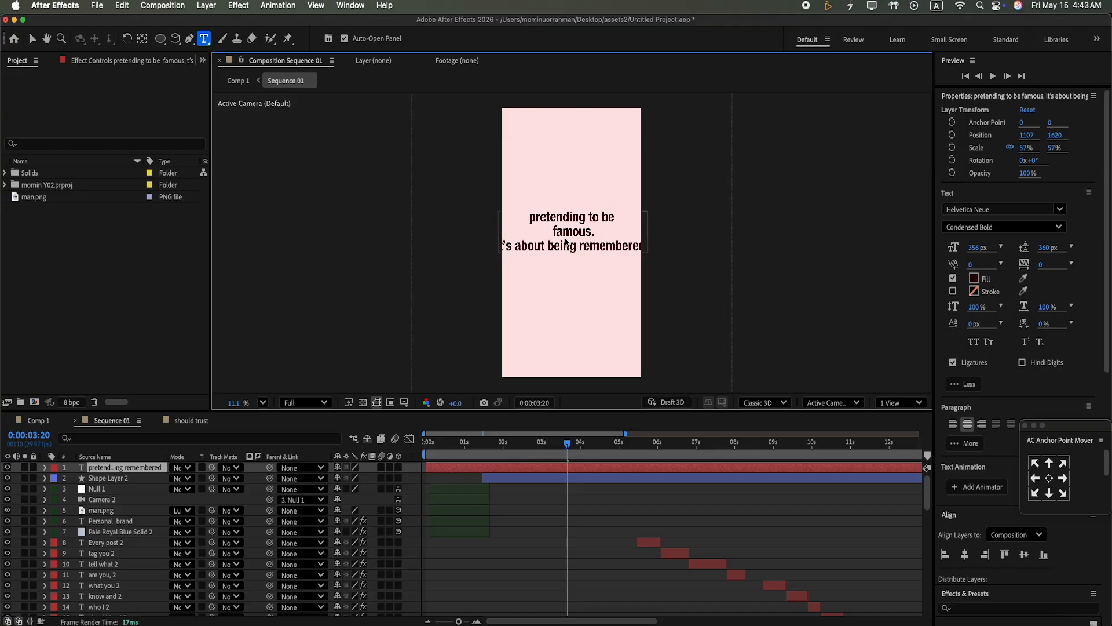
{"action": "key", "text": "BackSpace"}
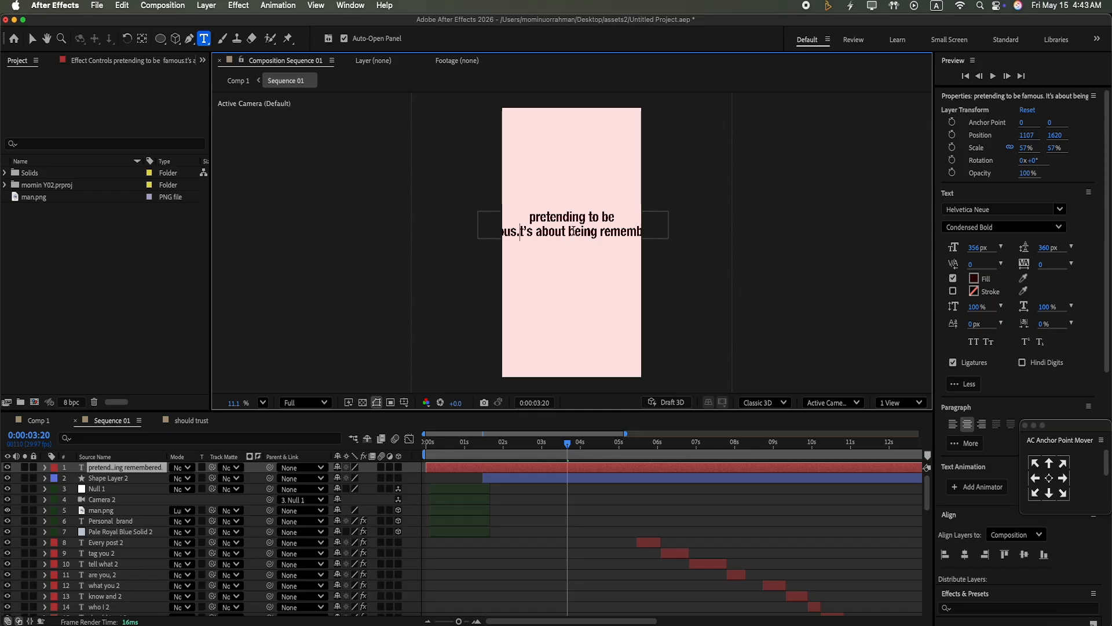
{"action": "key", "text": "Return"}
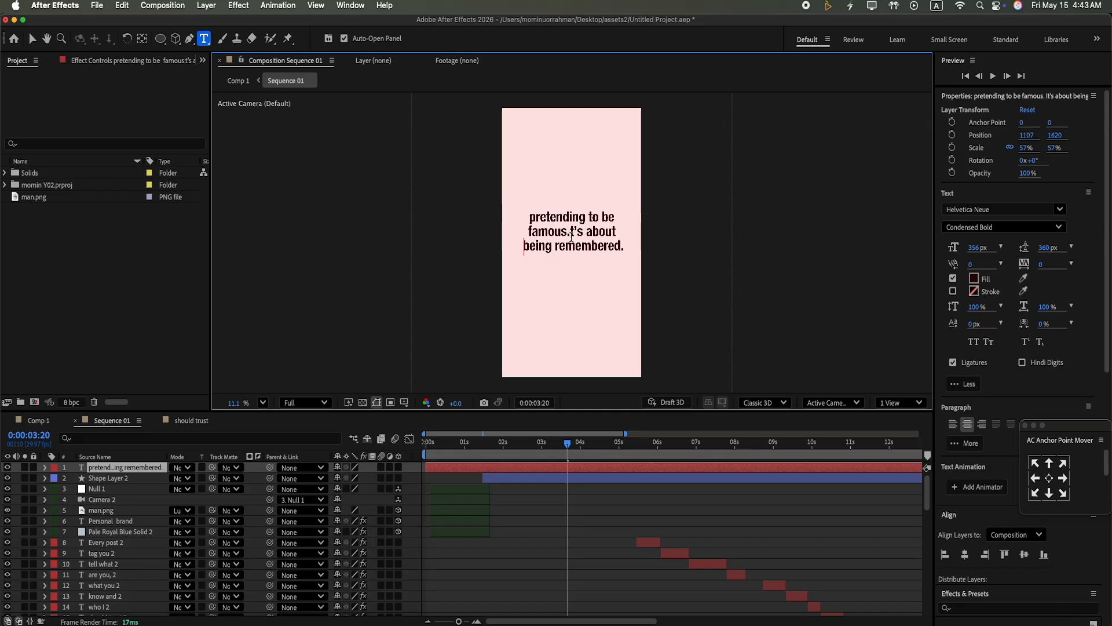
Step: Center the text layer's anchor point, align the layer to the middle of the composition, and scale it to 74%
{"action": "left_click", "coordinate": [32, 38]}
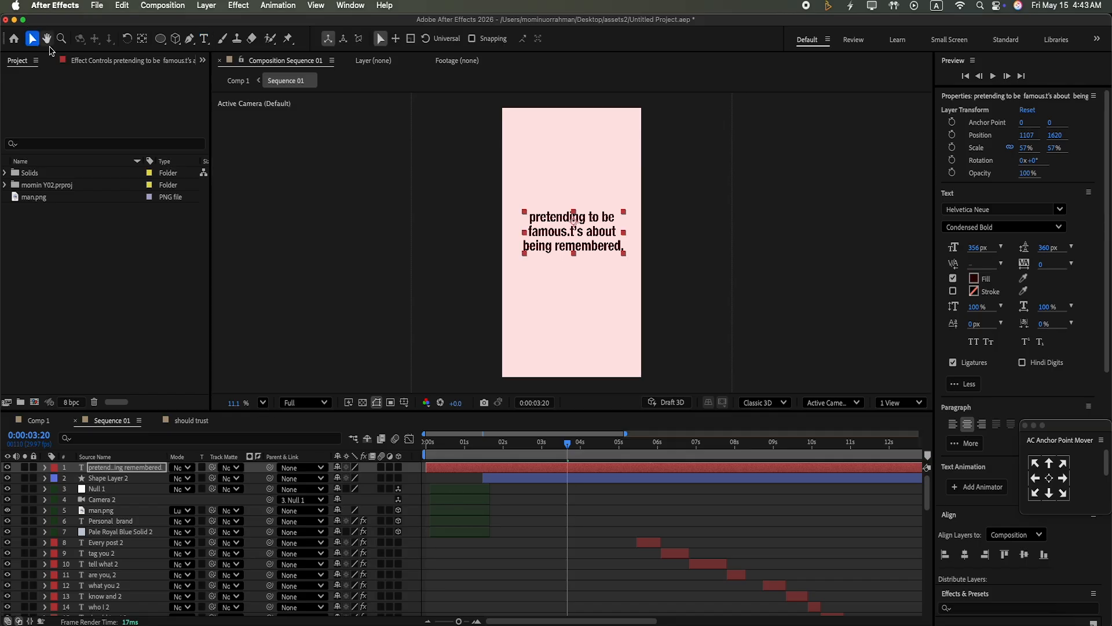
{"action": "left_click", "coordinate": [1051, 479]}
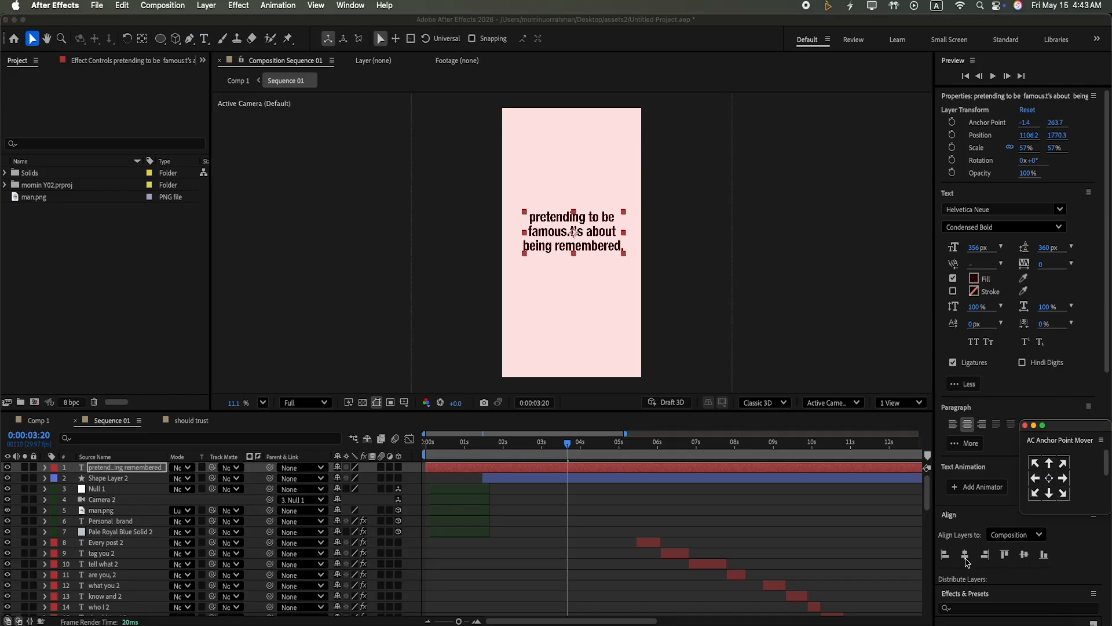
{"action": "left_click", "coordinate": [965, 555]}
{"action": "left_click", "coordinate": [1025, 555]}
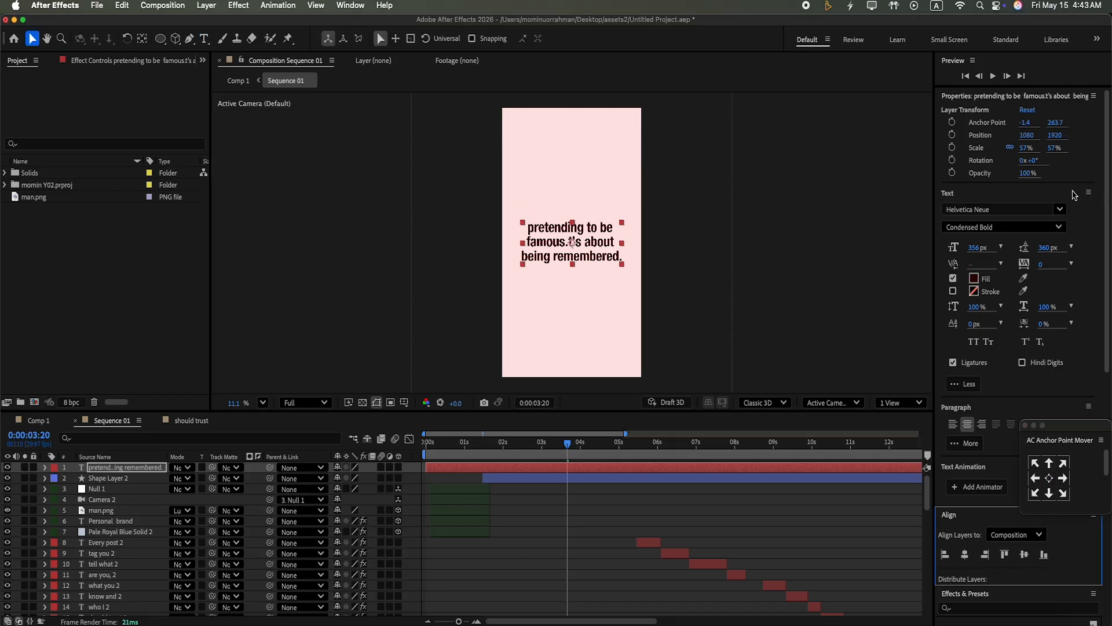
{"action": "left_click_drag", "start_coordinate": [1053, 150], "coordinate": [1055, 139]}
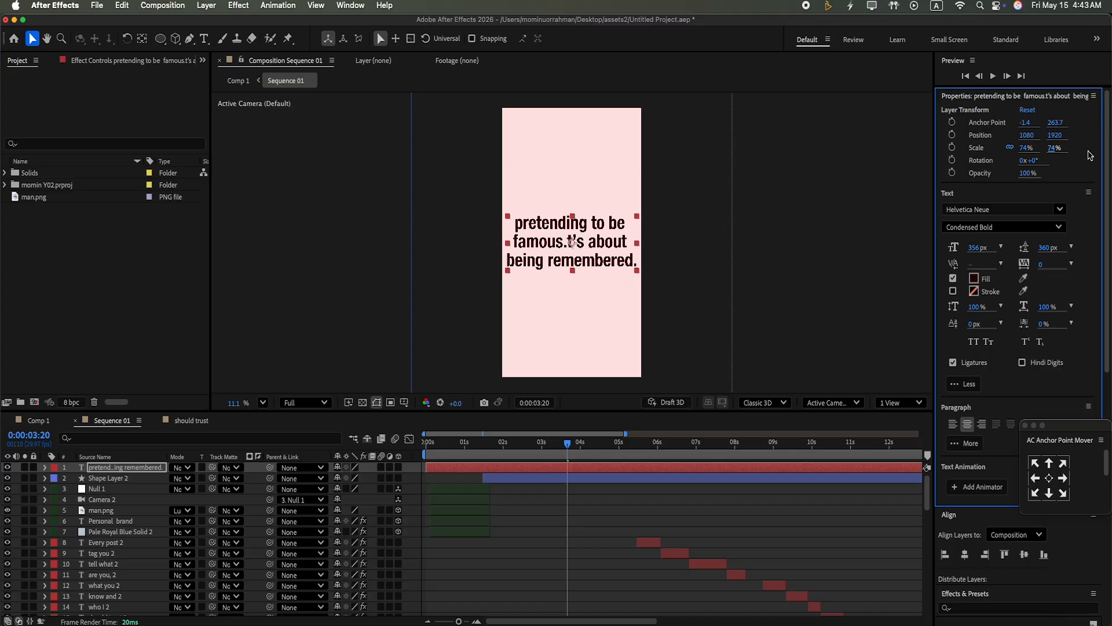
Step: Change the fill of the word "pretending" to dark red #790203
{"action": "left_click", "coordinate": [204, 38]}
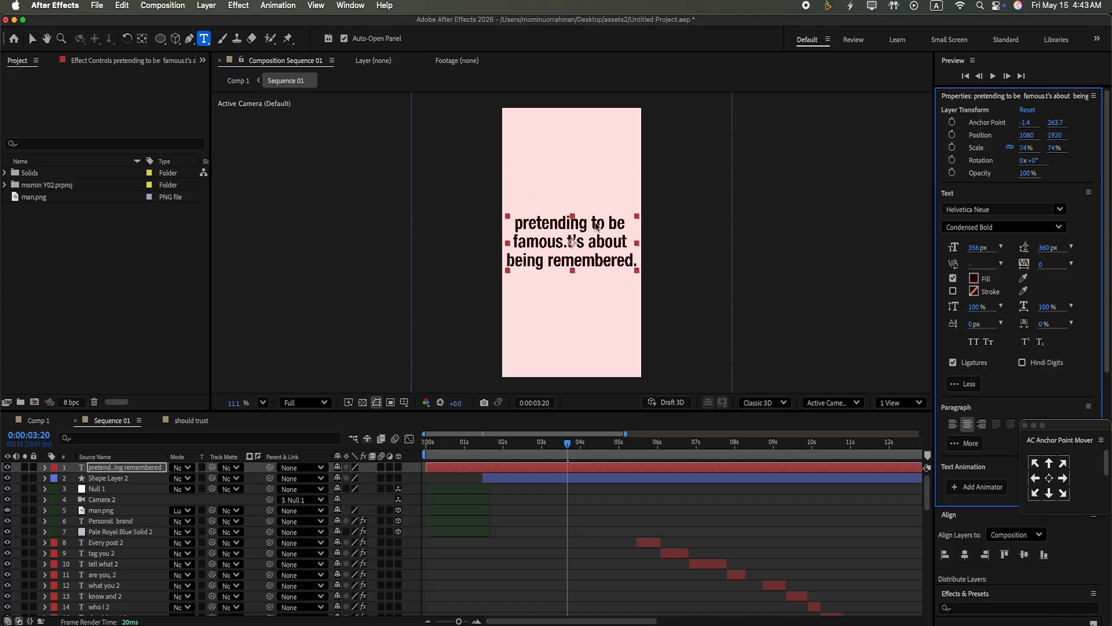
{"action": "left_click_drag", "start_coordinate": [593, 222], "coordinate": [485, 210]}
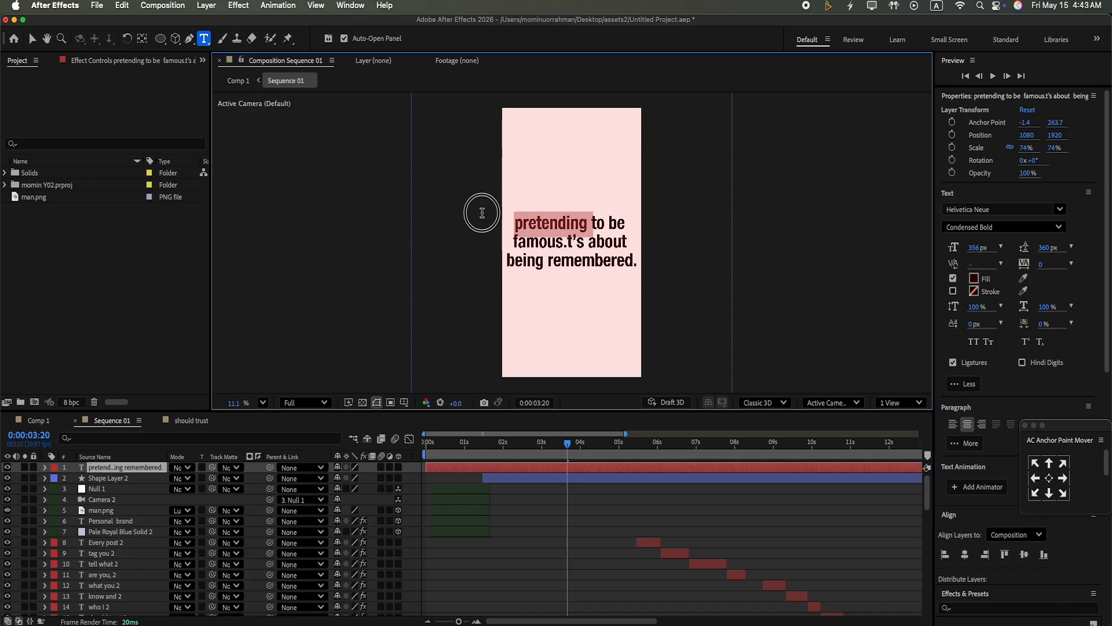
{"action": "left_click", "coordinate": [974, 280]}
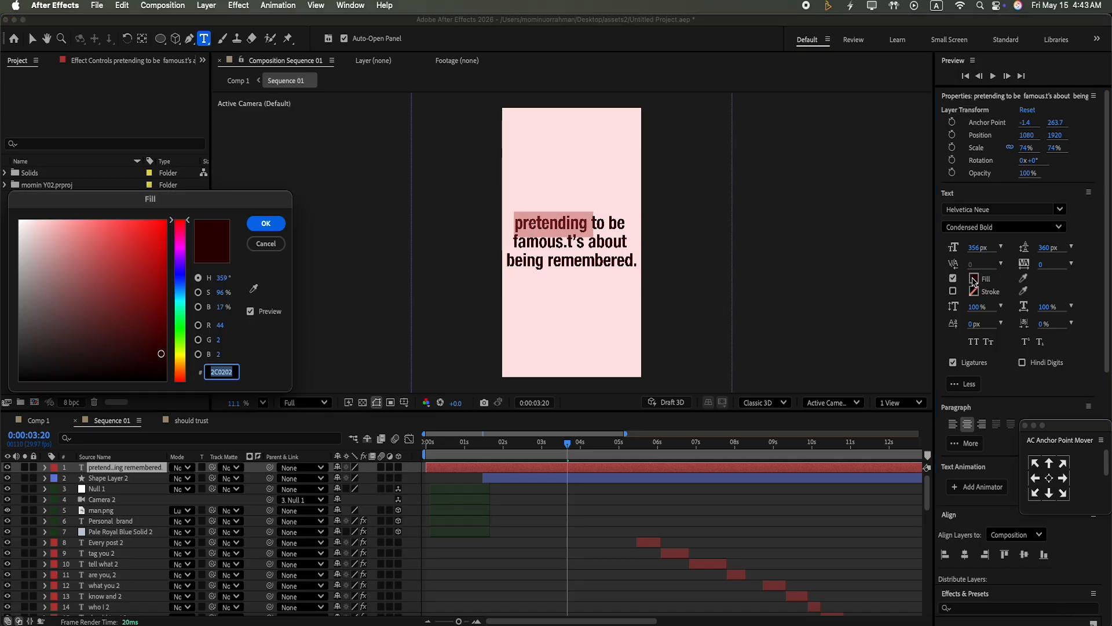
{"action": "left_click_drag", "start_coordinate": [161, 300], "coordinate": [163, 306]}
{"action": "left_click", "coordinate": [262, 227]}
Step: Fill "to be famous.t's about" with the dark red sampled from the word "pretending"
{"action": "left_click_drag", "start_coordinate": [591, 223], "coordinate": [626, 241]}
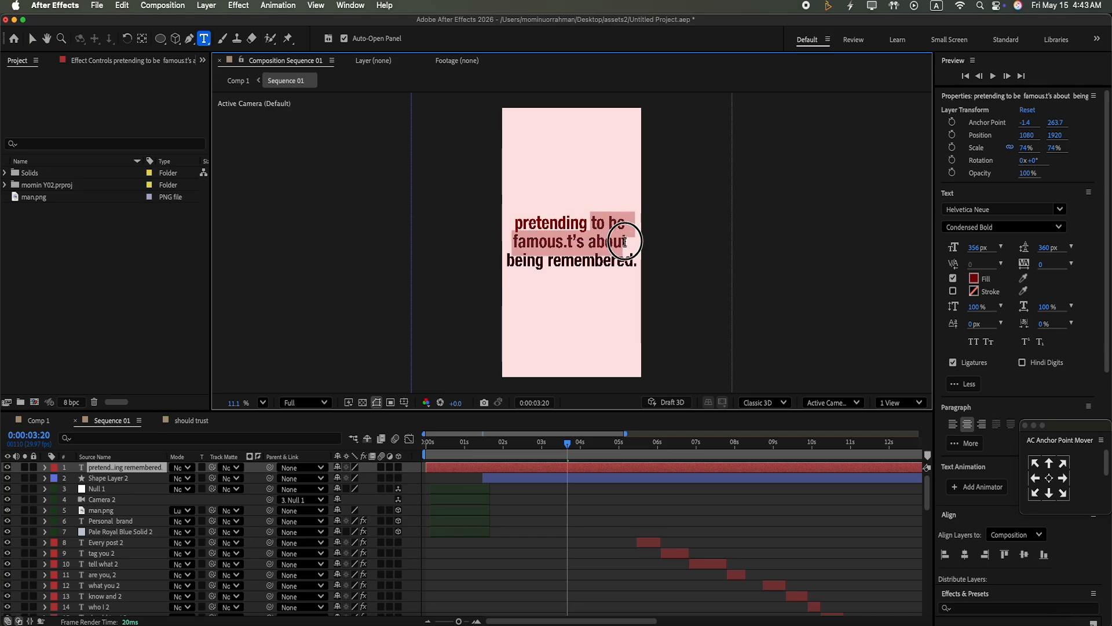
{"action": "left_click", "coordinate": [974, 280]}
{"action": "left_click", "coordinate": [253, 288]}
{"action": "left_click", "coordinate": [522, 221]}
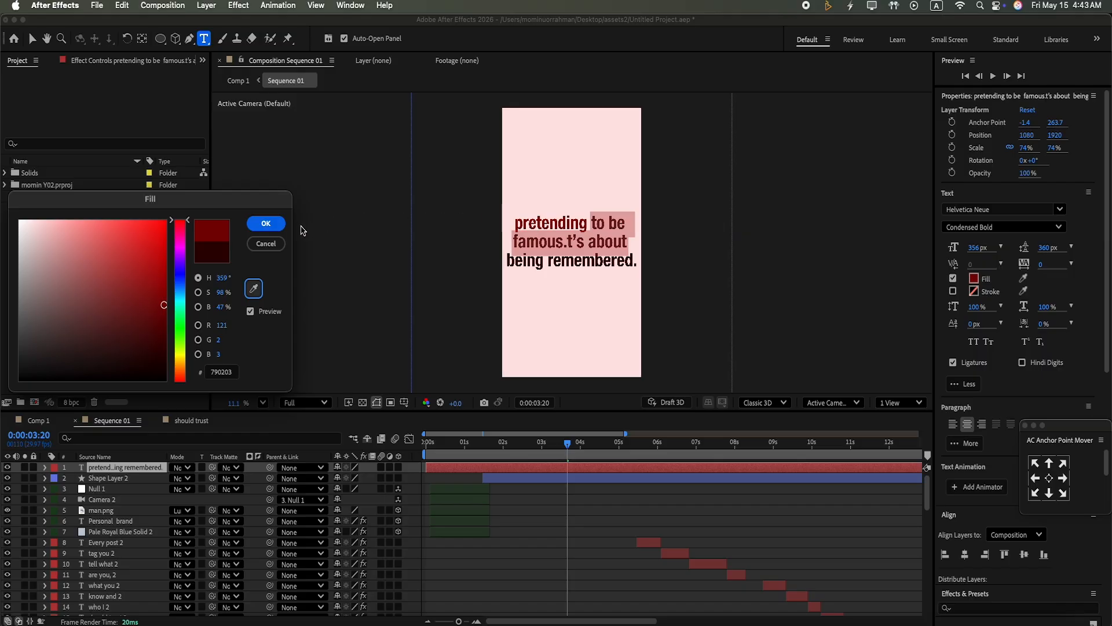
{"action": "left_click", "coordinate": [266, 224]}
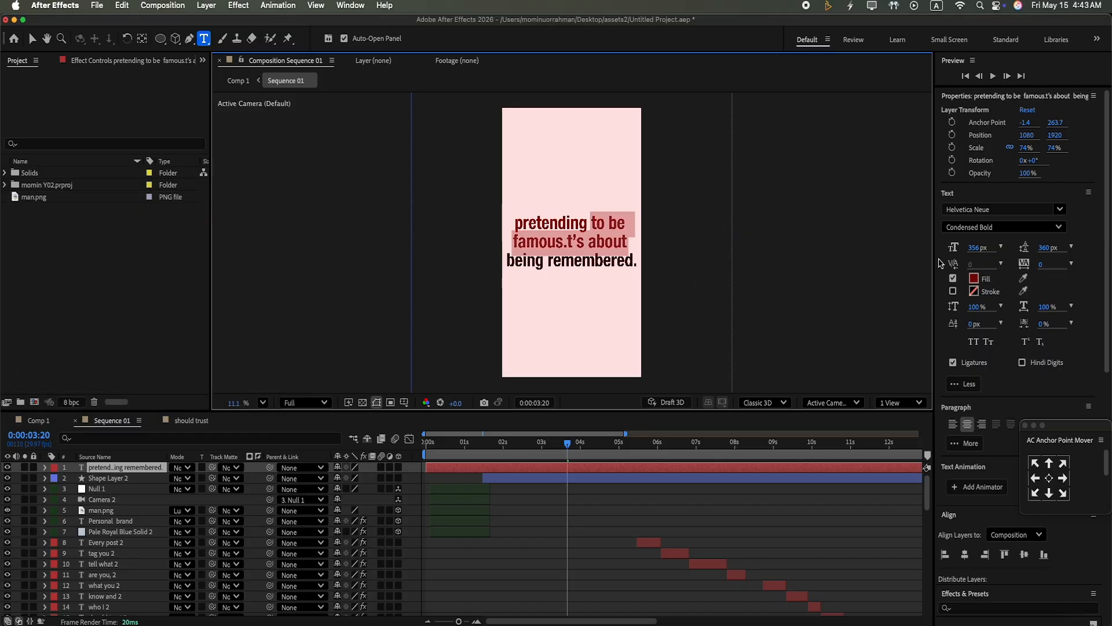
Step: Set the font style of "to be famous.t's about" to Helvetica Neue Regular after trying Light
{"action": "left_click", "coordinate": [1060, 227]}
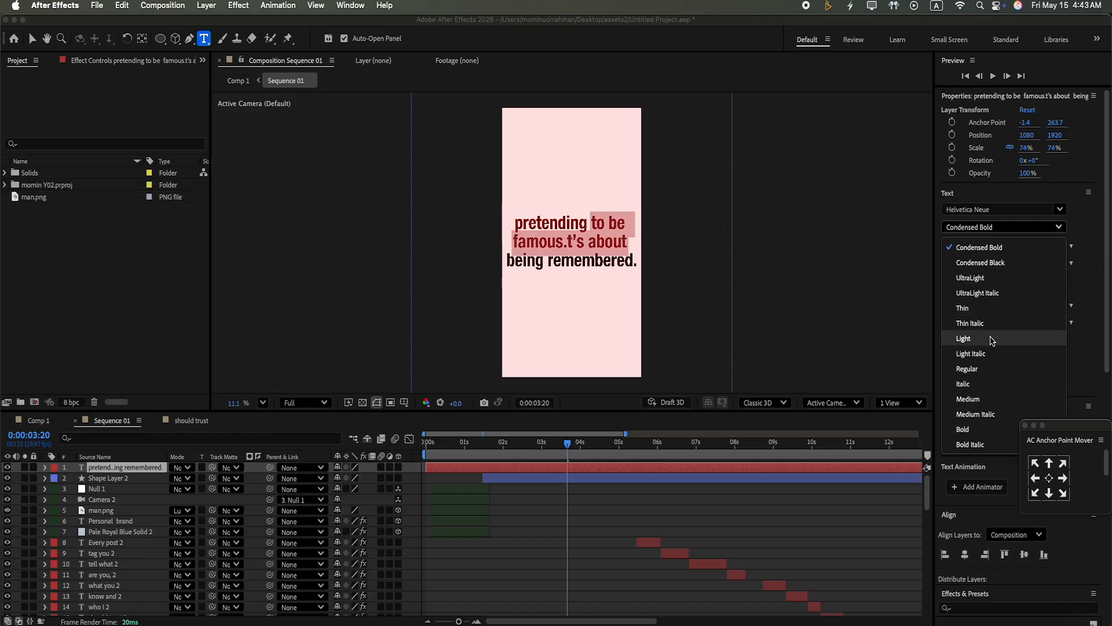
{"action": "left_click", "coordinate": [989, 340]}
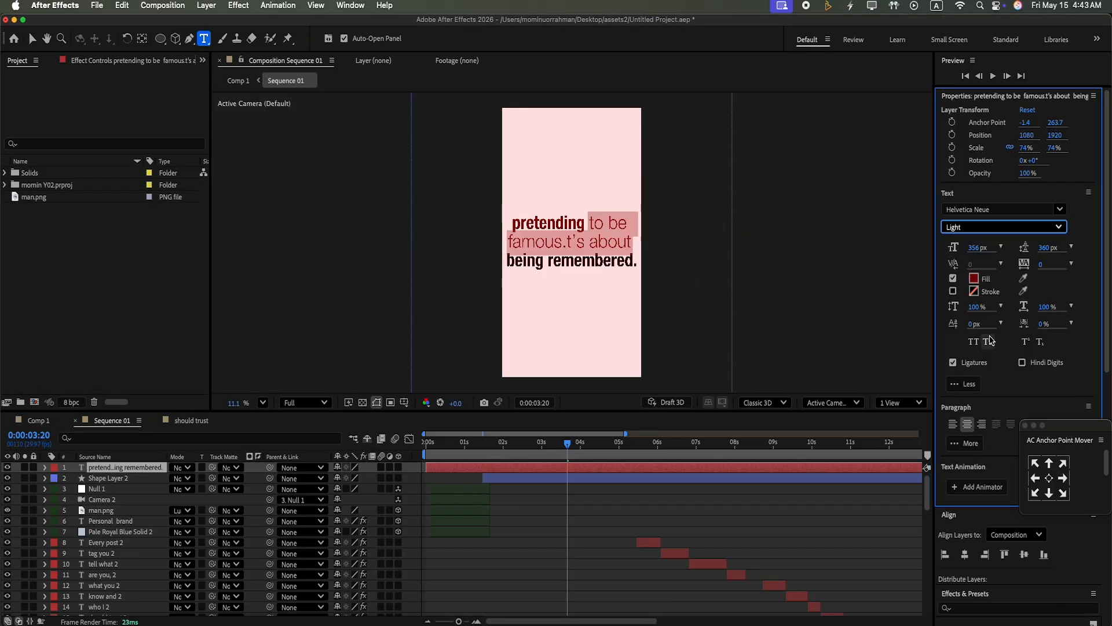
{"action": "left_click", "coordinate": [1060, 227]}
{"action": "left_click", "coordinate": [982, 370]}
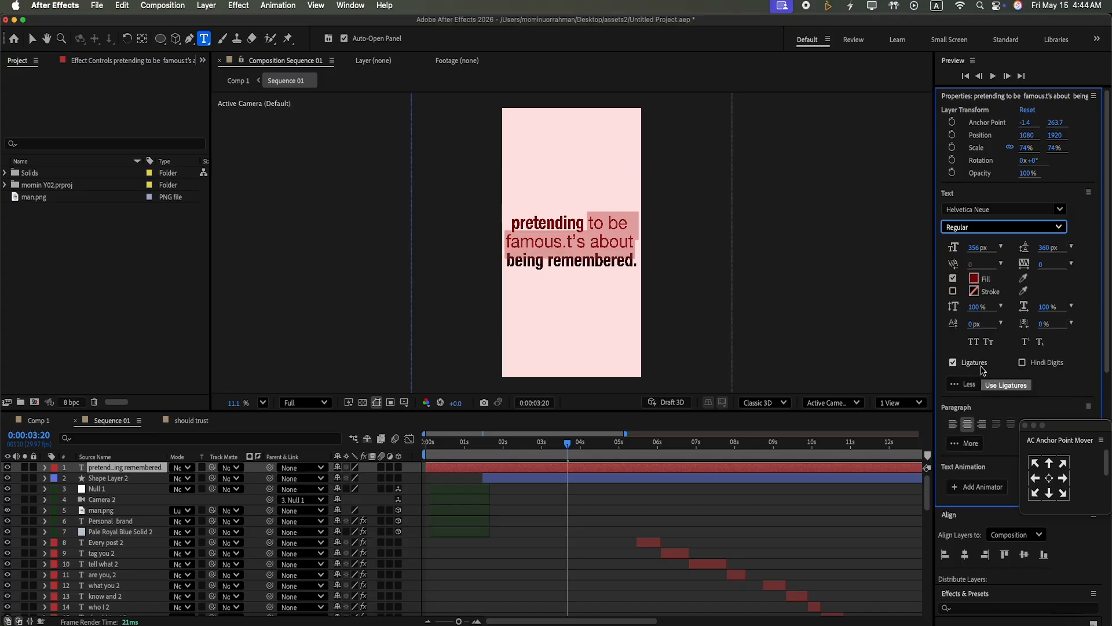
Step: Set the font style of the word "pretending" to Helvetica Neue Bold
{"action": "left_click_drag", "start_coordinate": [582, 224], "coordinate": [492, 213]}
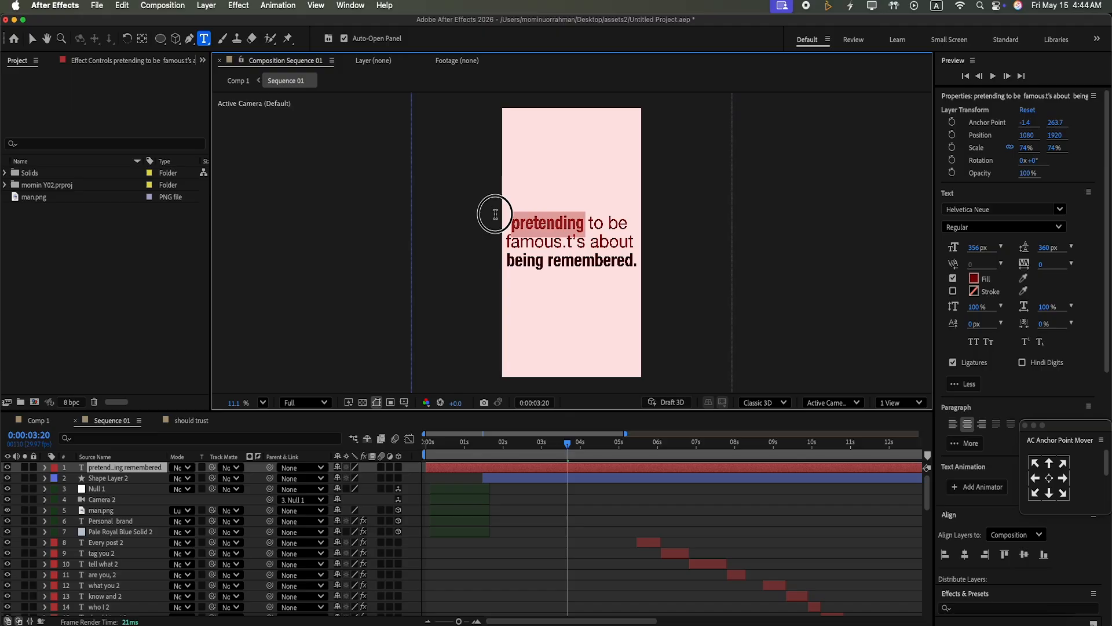
{"action": "left_click", "coordinate": [1059, 227]}
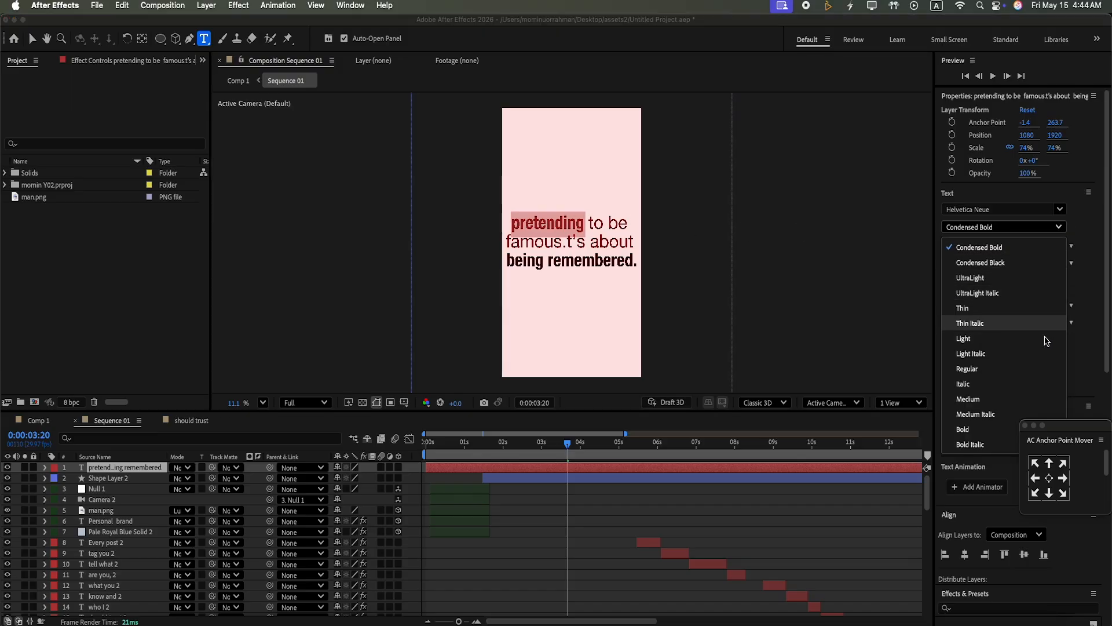
{"action": "left_click", "coordinate": [981, 430]}
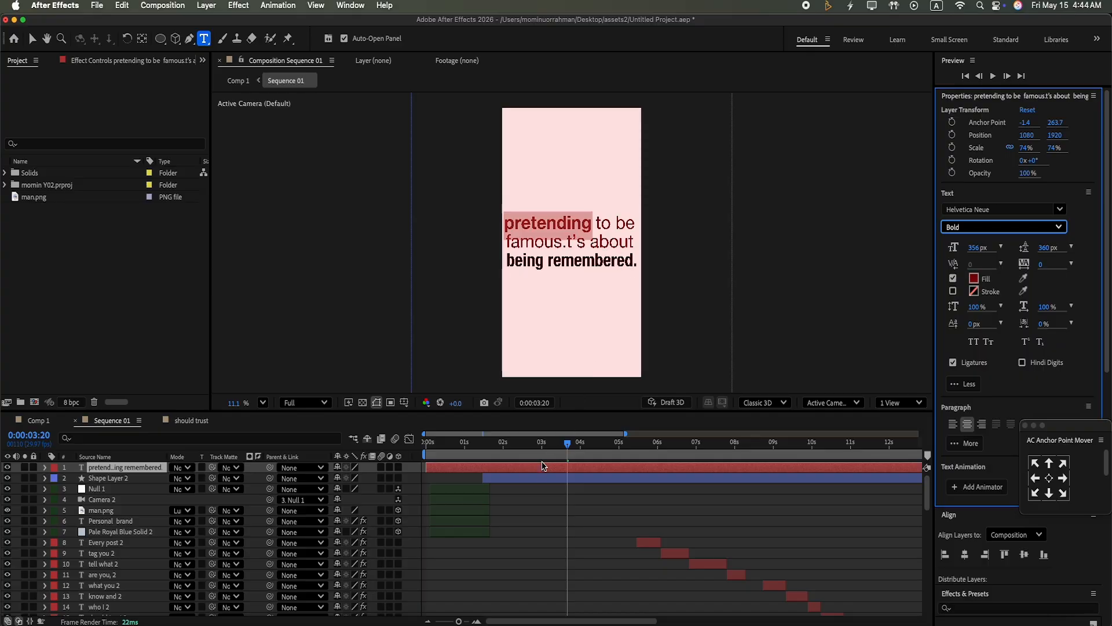
Step: At 0:00:03:00, give the text layer a Drop Shadow with distance 25, opacity 100% and softness 85
{"action": "left_click_drag", "start_coordinate": [567, 445], "coordinate": [542, 449]}
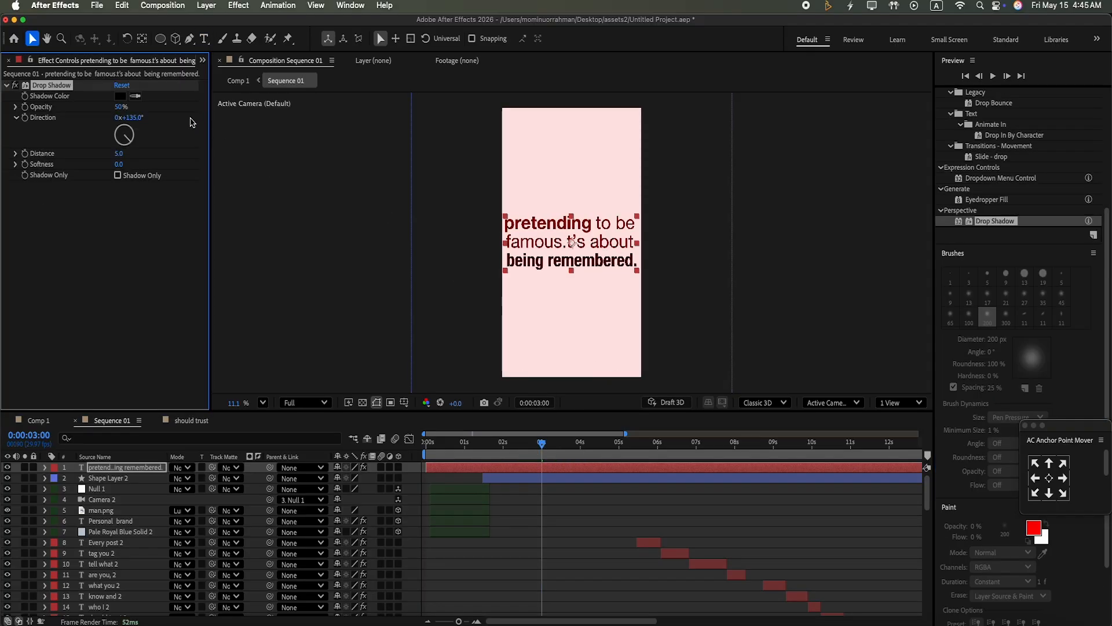
{"action": "left_click", "coordinate": [118, 154]}
{"action": "type", "text": "25"}
{"action": "left_click", "coordinate": [144, 223]}
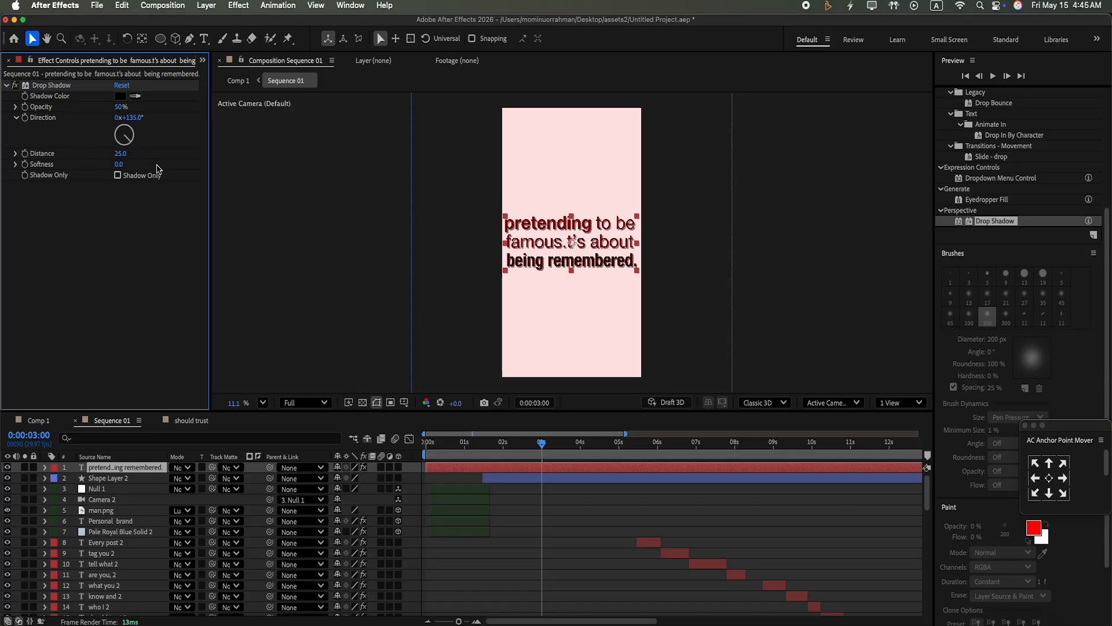
{"action": "left_click", "coordinate": [121, 108]}
{"action": "type", "text": "100"}
{"action": "left_click", "coordinate": [137, 224]}
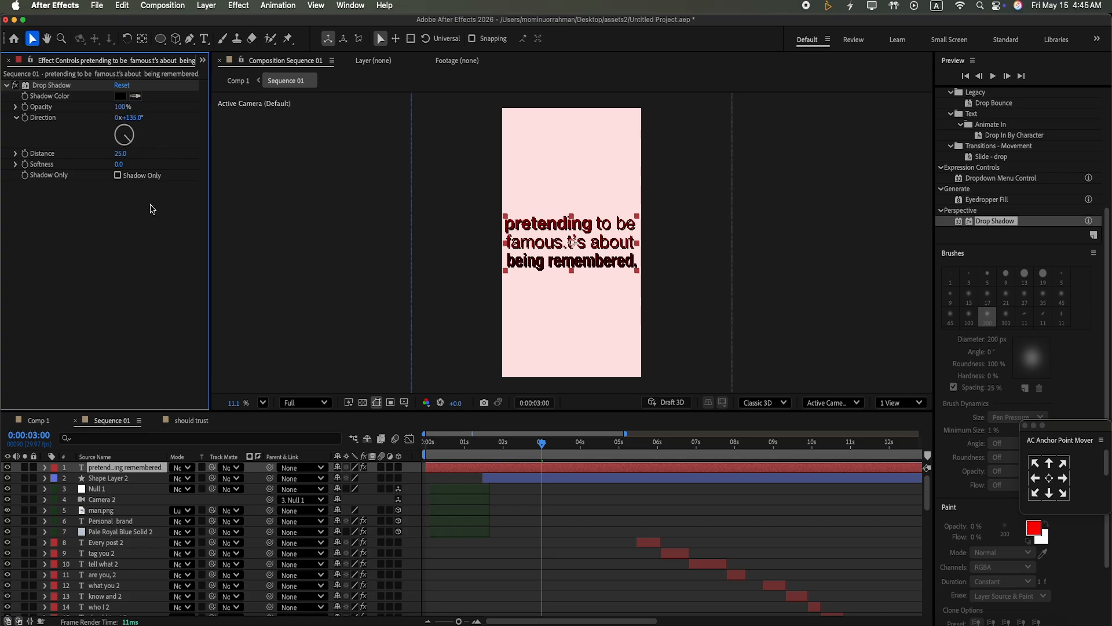
{"action": "left_click", "coordinate": [119, 165]}
{"action": "left_click", "coordinate": [129, 241]}
Step: Apply the Deep Glow 2 effect to the text layer and place it above Drop Shadow
{"action": "key", "text": "super+5"}
{"action": "left_click", "coordinate": [981, 323]}
{"action": "type", "text": "dee"}
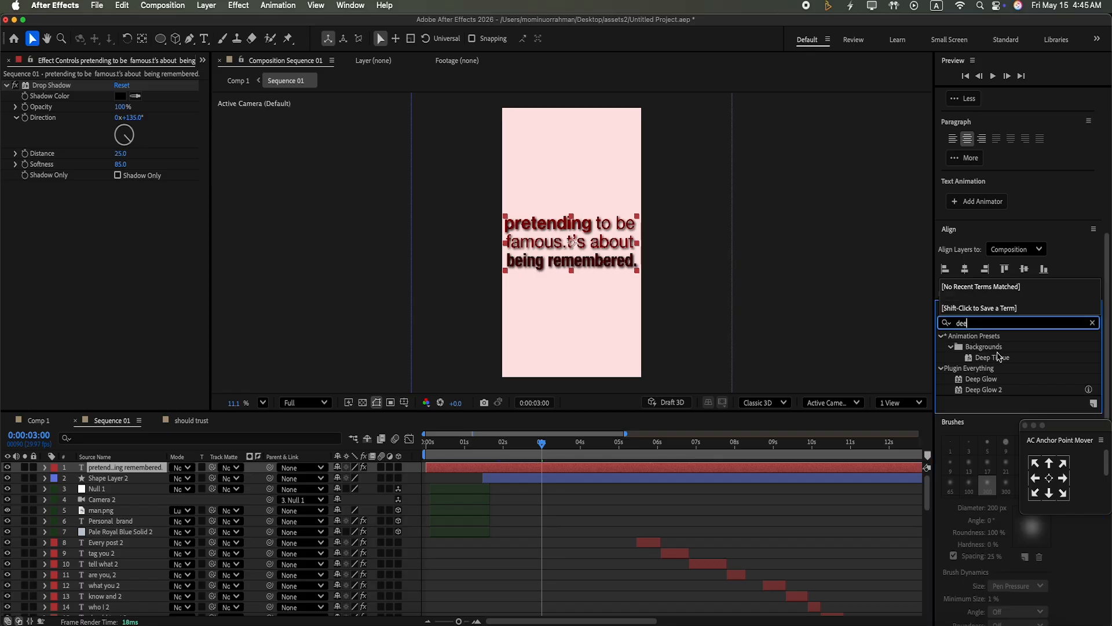
{"action": "left_click_drag", "start_coordinate": [992, 390], "coordinate": [768, 461]}
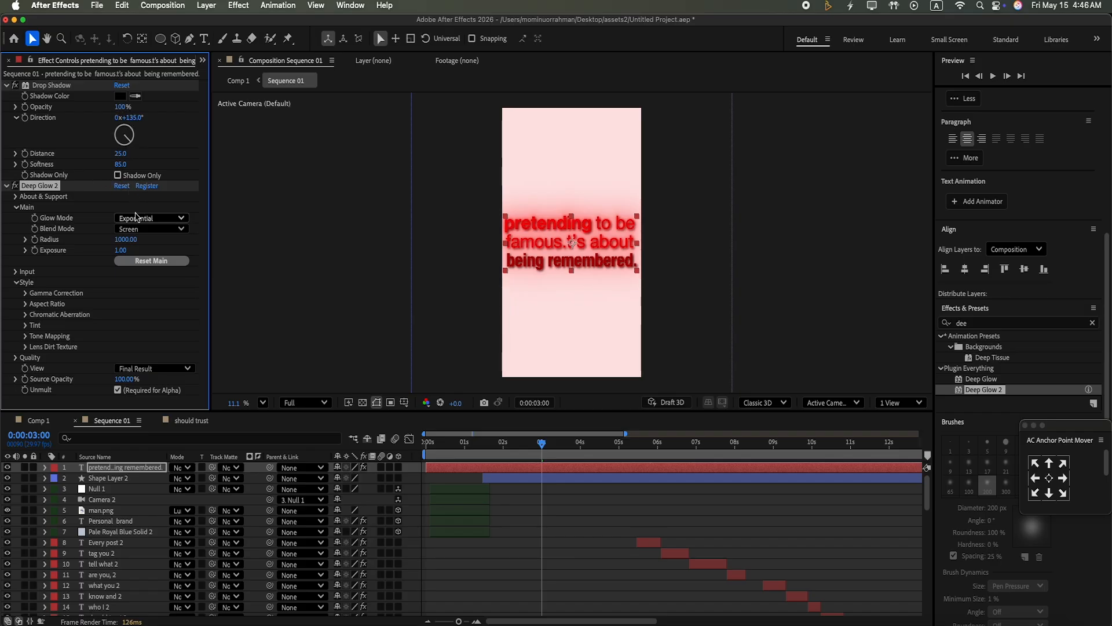
{"action": "left_click_drag", "start_coordinate": [81, 192], "coordinate": [86, 88]}
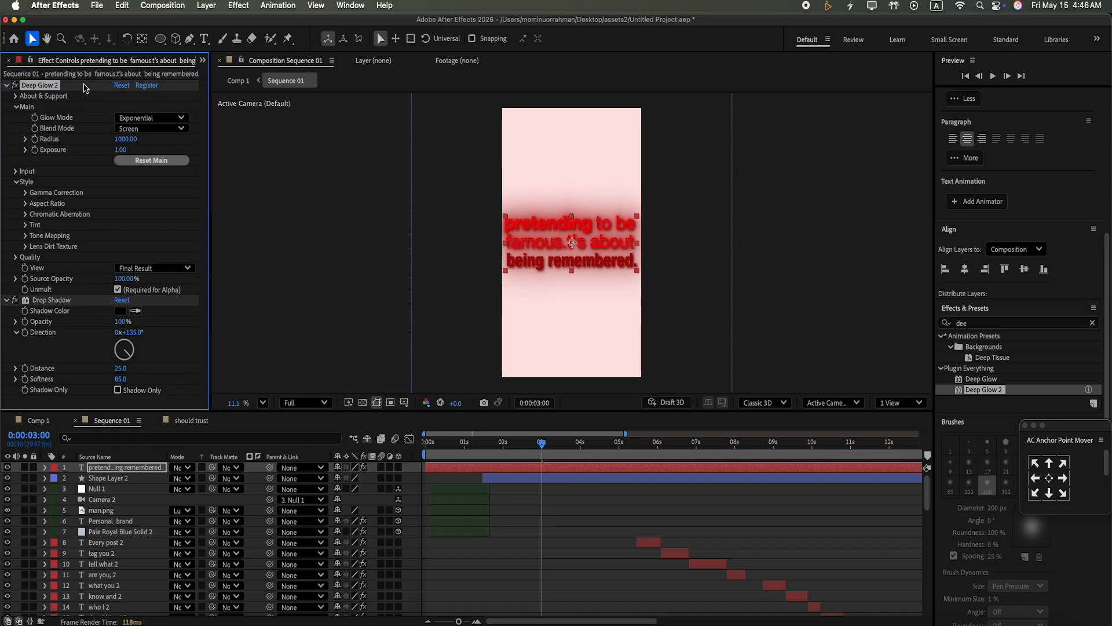
Step: Set Deep Glow 2 to a radius of 75, the Add blend mode and the Lens Iris glow mode
{"action": "left_click", "coordinate": [126, 140]}
{"action": "key", "text": "BackSpace"}
{"action": "key", "text": "Return"}
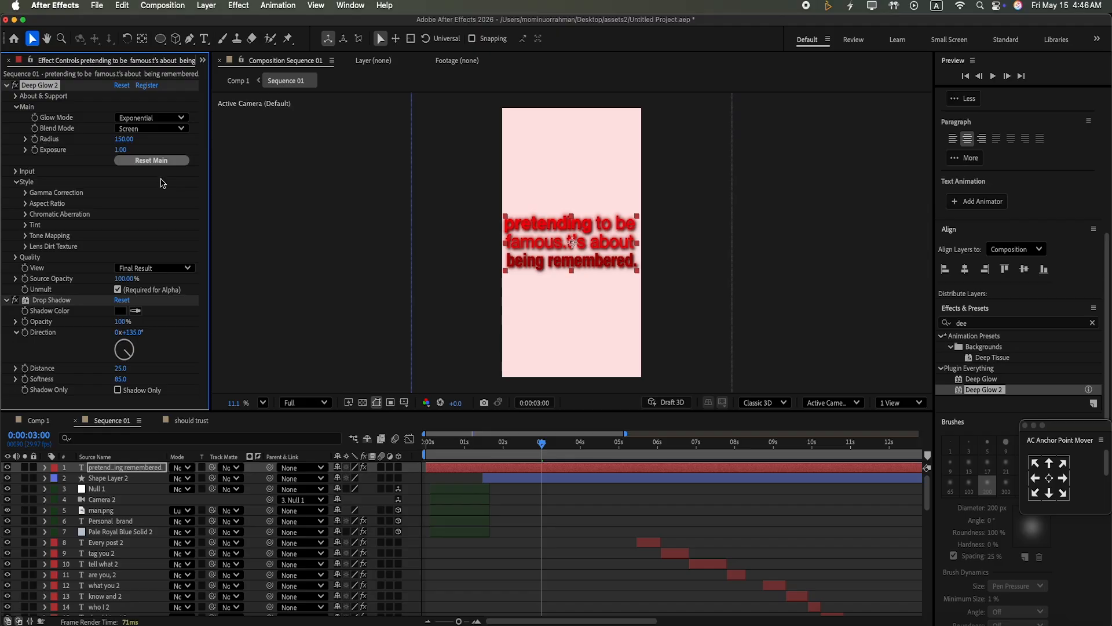
{"action": "left_click_drag", "start_coordinate": [124, 145], "coordinate": [131, 186]}
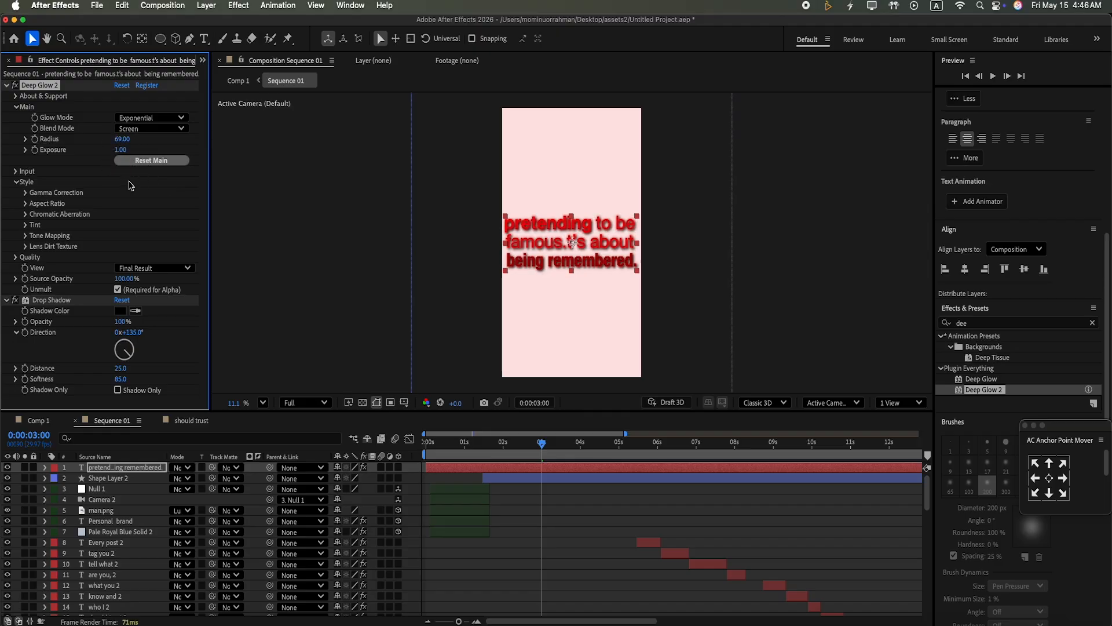
{"action": "left_click", "coordinate": [121, 140]}
{"action": "left_click", "coordinate": [182, 129]}
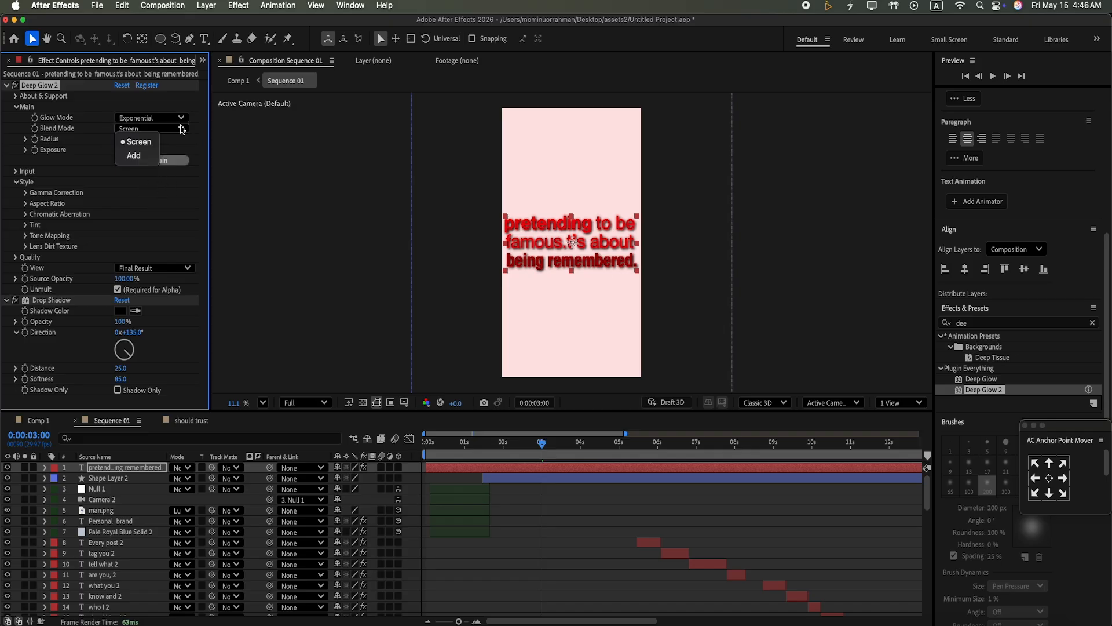
{"action": "left_click", "coordinate": [150, 156]}
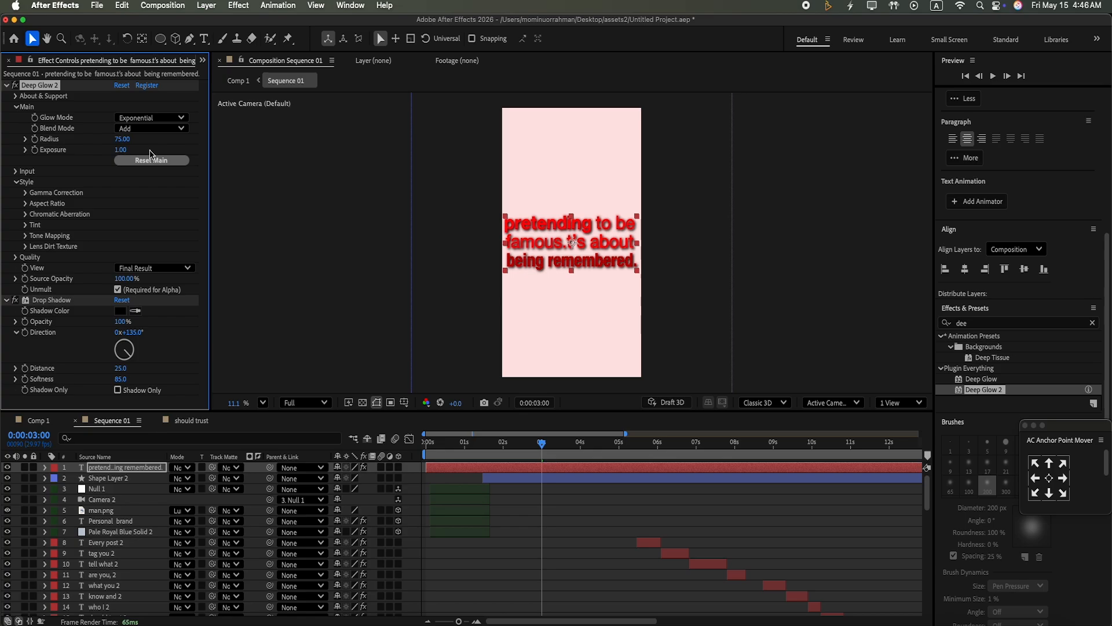
{"action": "left_click", "coordinate": [181, 118]}
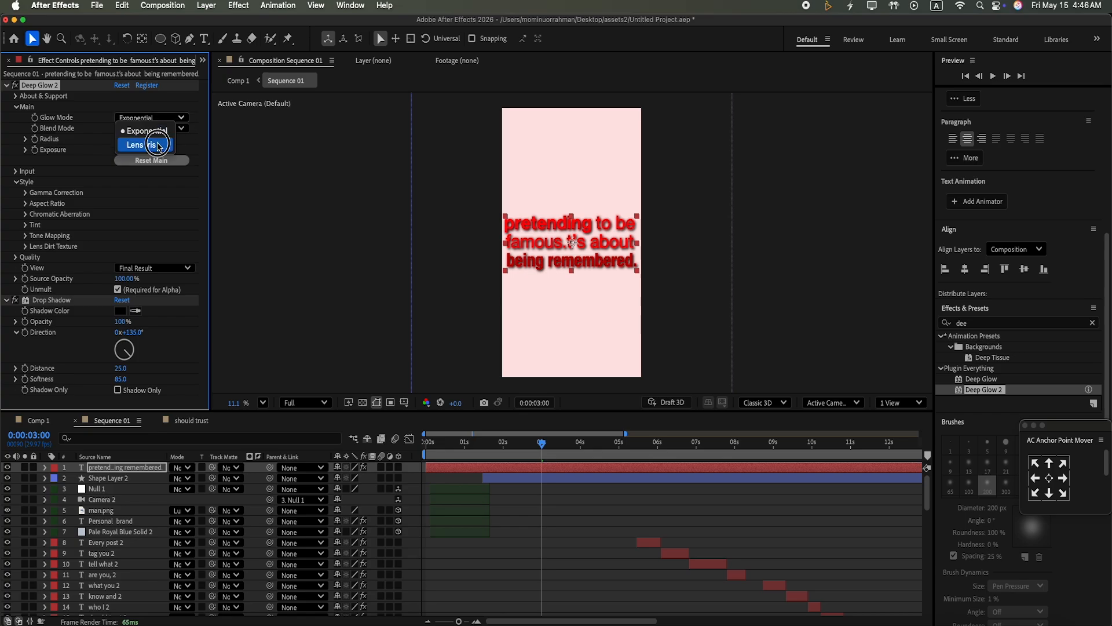
{"action": "left_click", "coordinate": [156, 145]}
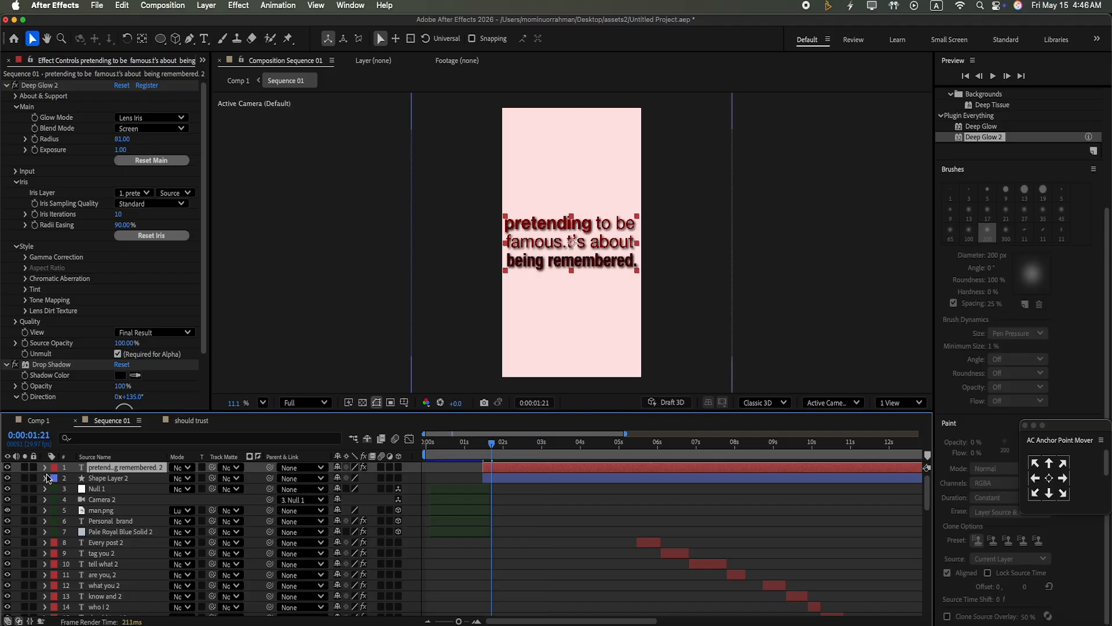
Step: Add a text animator with opacity and position properties to the top text layer
{"action": "left_click", "coordinate": [45, 467]}
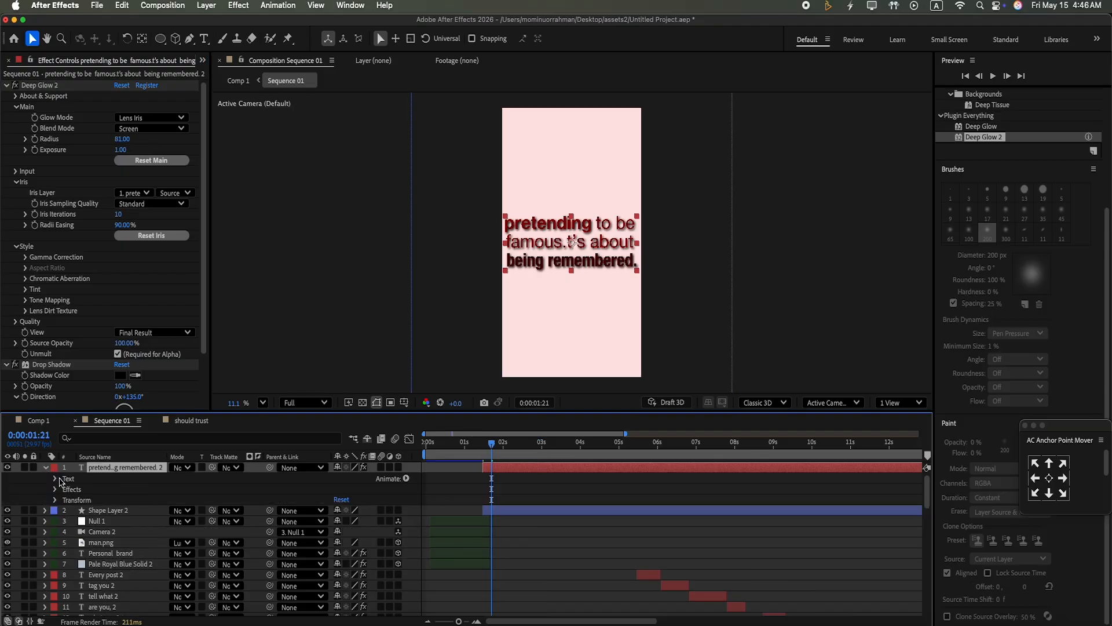
{"action": "left_click", "coordinate": [405, 478]}
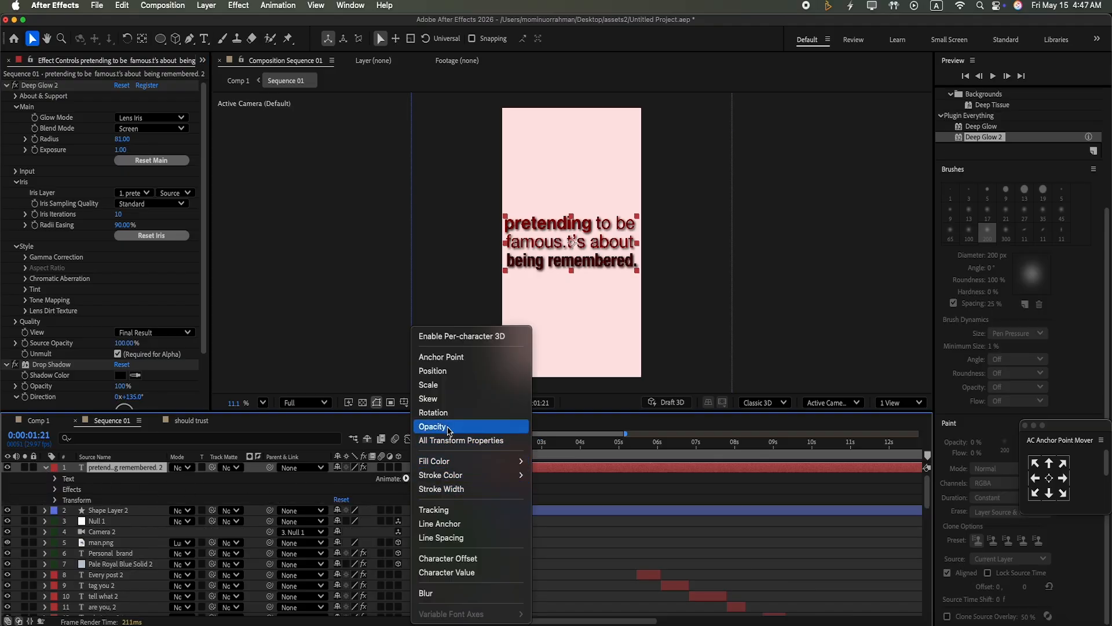
{"action": "left_click", "coordinate": [448, 429]}
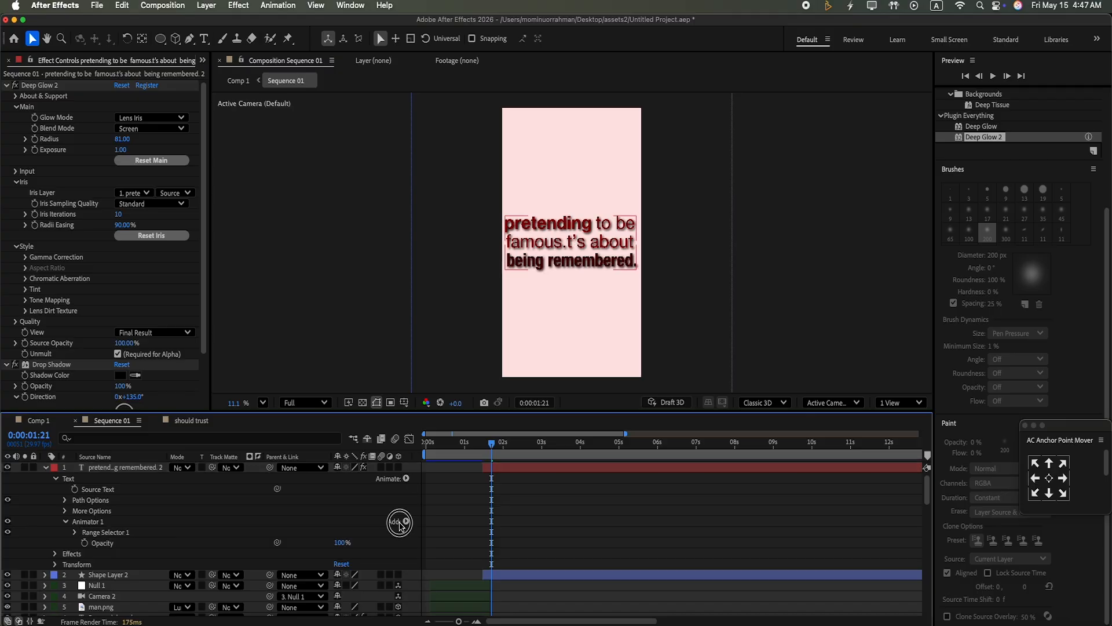
{"action": "left_click", "coordinate": [406, 521]}
{"action": "mouse_move", "coordinate": [428, 528]}
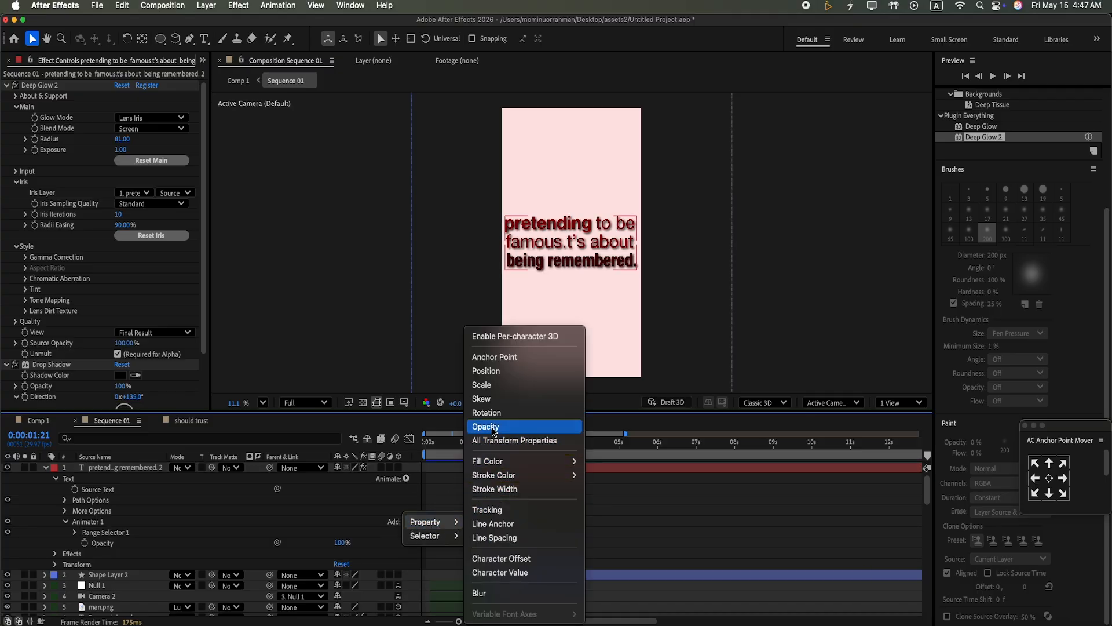
{"action": "left_click", "coordinate": [487, 371]}
Step: At 0:00:01:21, add keyframes for the text animator's position and opacity, and set the position to 0, 223
{"action": "left_click", "coordinate": [85, 543]}
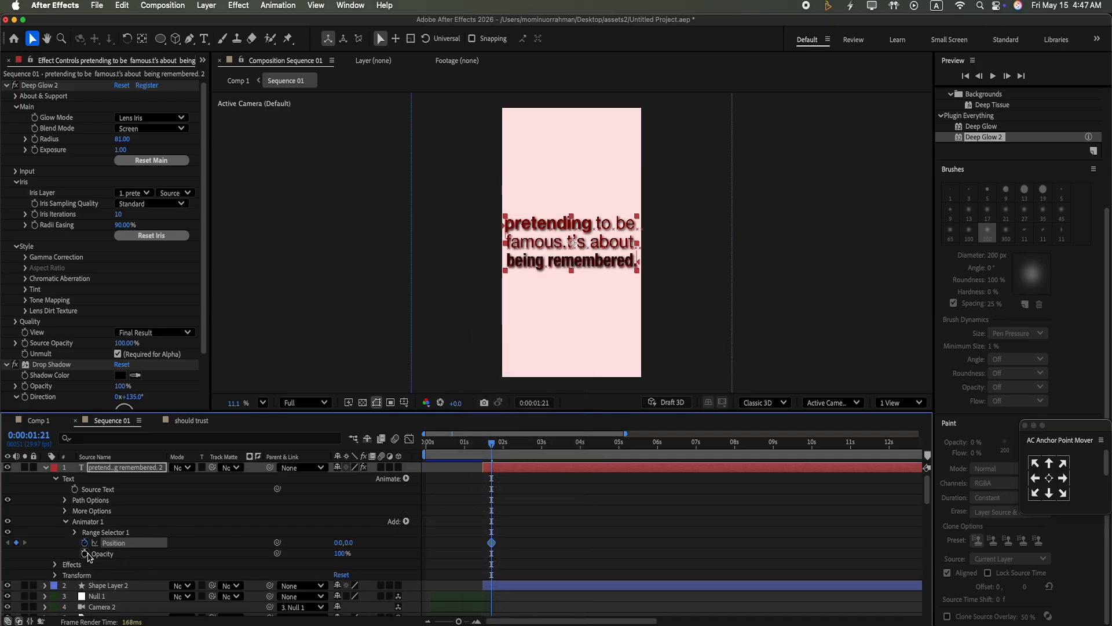
{"action": "left_click", "coordinate": [85, 554]}
{"action": "left_click_drag", "start_coordinate": [351, 543], "coordinate": [351, 624]}
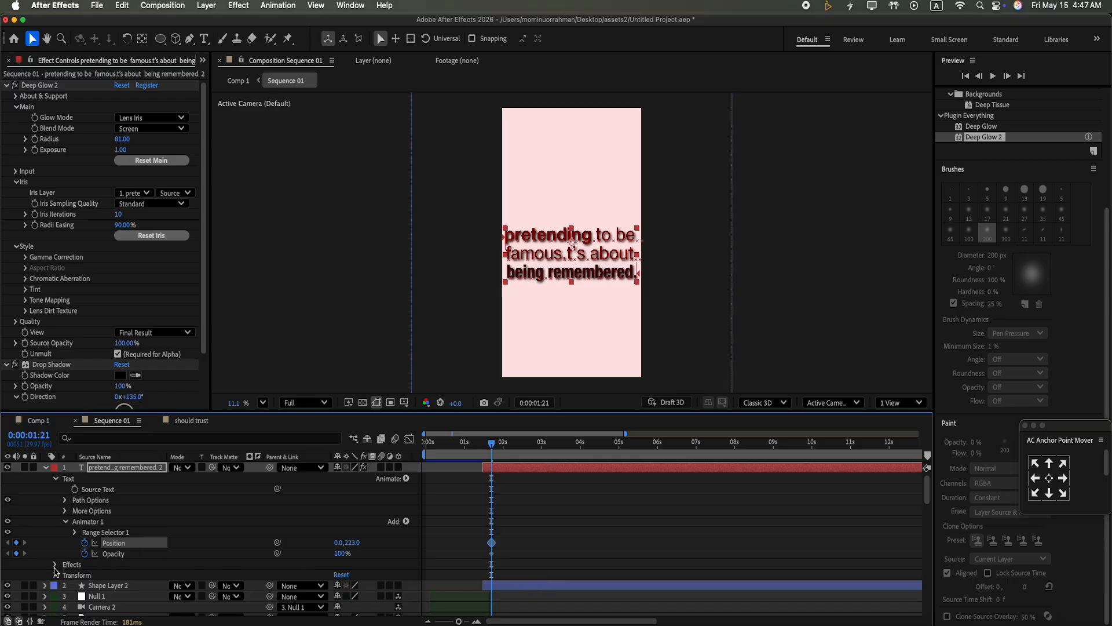
Step: Keyframe the range selector's offset from 0% at 0:00:01:21 to 0:00:04:27, with animator opacity at 0%, and preview the text animation
{"action": "left_click", "coordinate": [76, 532]}
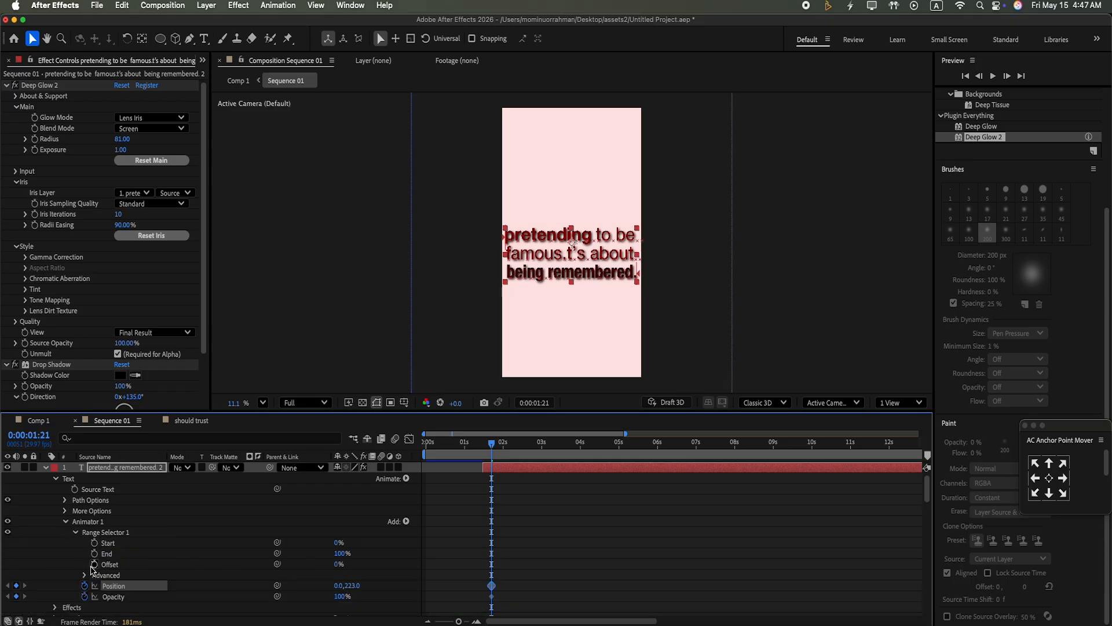
{"action": "left_click", "coordinate": [94, 565]}
{"action": "left_click_drag", "start_coordinate": [495, 453], "coordinate": [595, 453]}
{"action": "left_click_drag", "start_coordinate": [928, 493], "coordinate": [932, 527]}
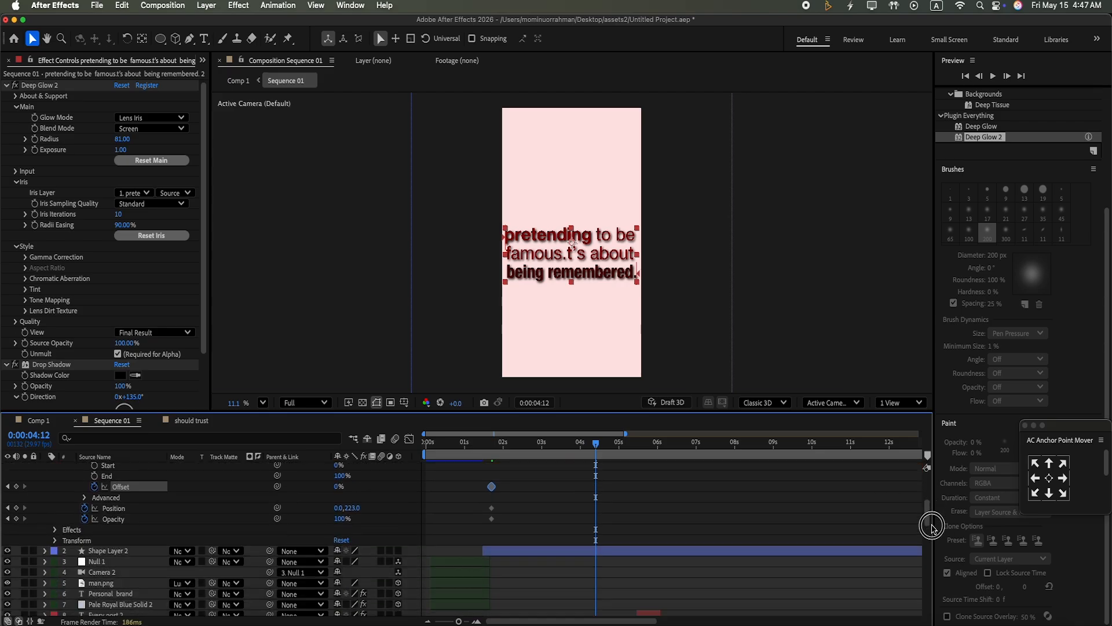
{"action": "scroll", "coordinate": [932, 528], "scroll_direction": "down", "scroll_amount": 5}
{"action": "left_click_drag", "start_coordinate": [596, 445], "coordinate": [615, 488]}
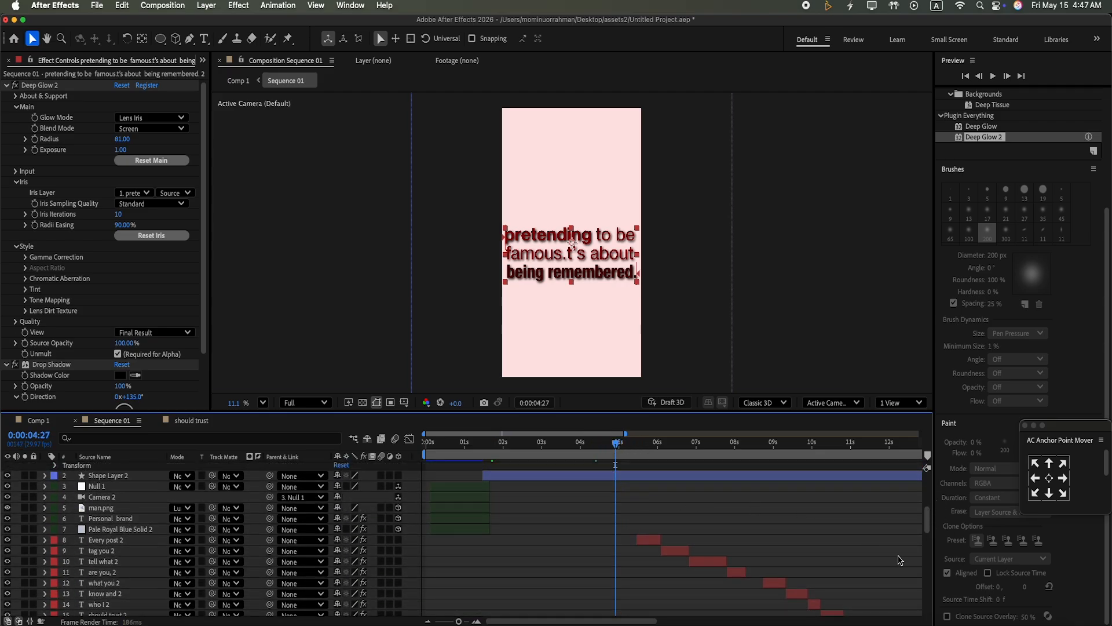
{"action": "left_click_drag", "start_coordinate": [928, 519], "coordinate": [925, 491]}
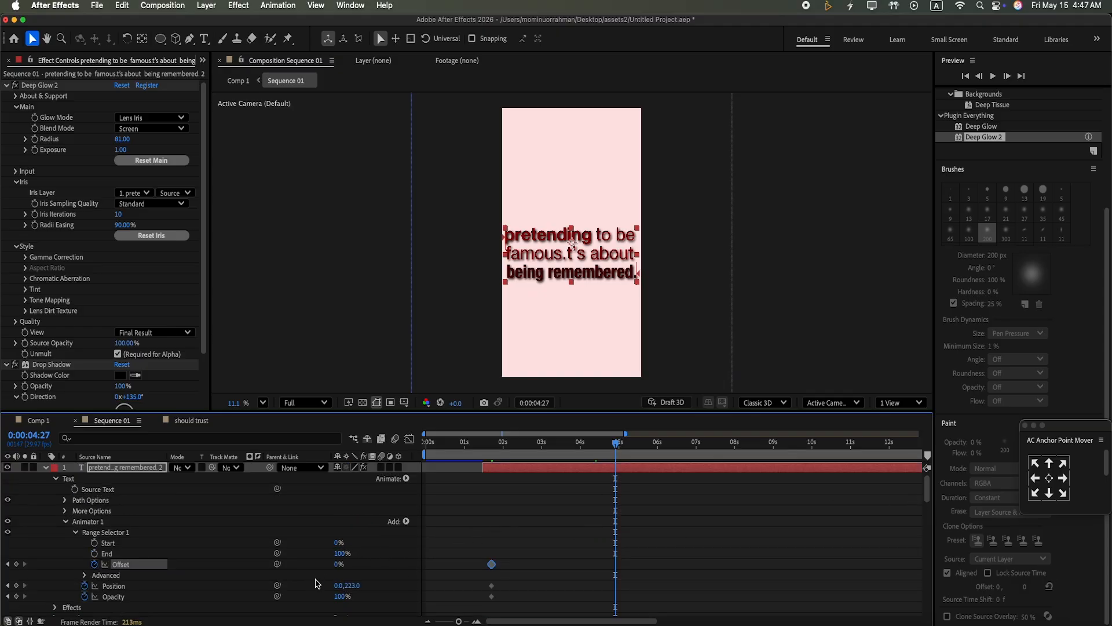
{"action": "left_click", "coordinate": [993, 76]}
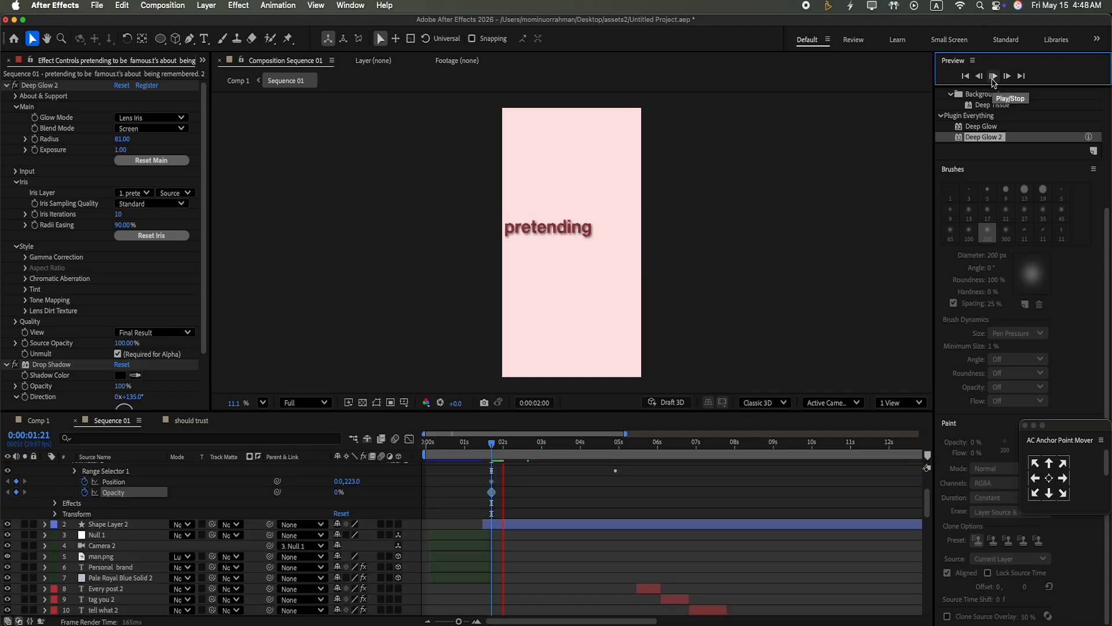
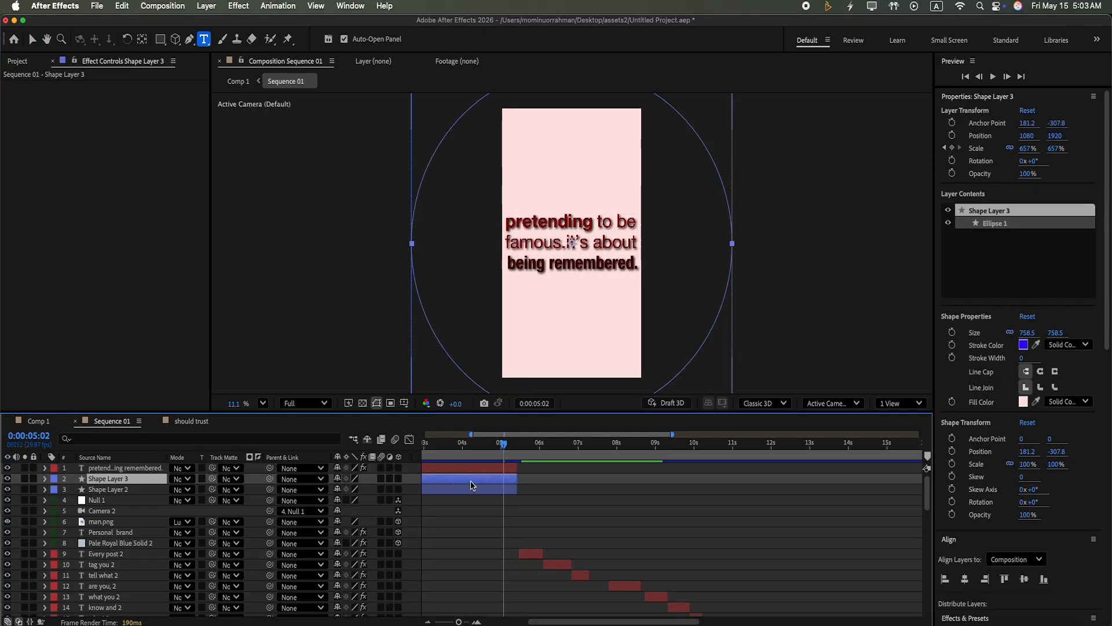
Step: Duplicate Shape Layer 3, place the copy above the text layer starting at 0:00:07:09, and preview its circle reveal
{"action": "key", "text": "super+d"}
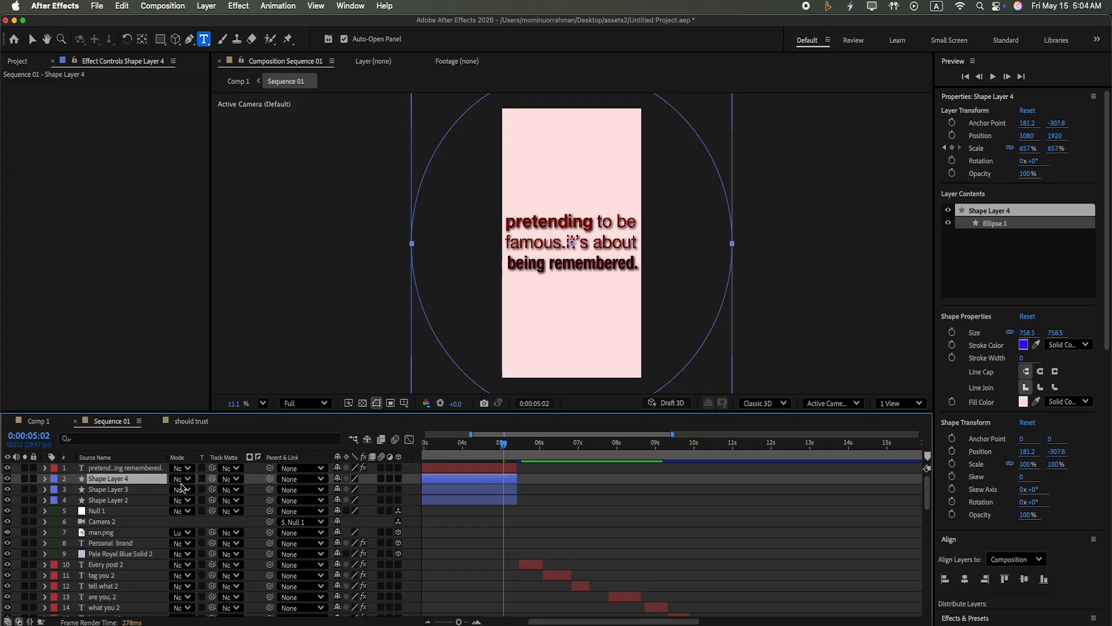
{"action": "left_click_drag", "start_coordinate": [151, 481], "coordinate": [149, 466]}
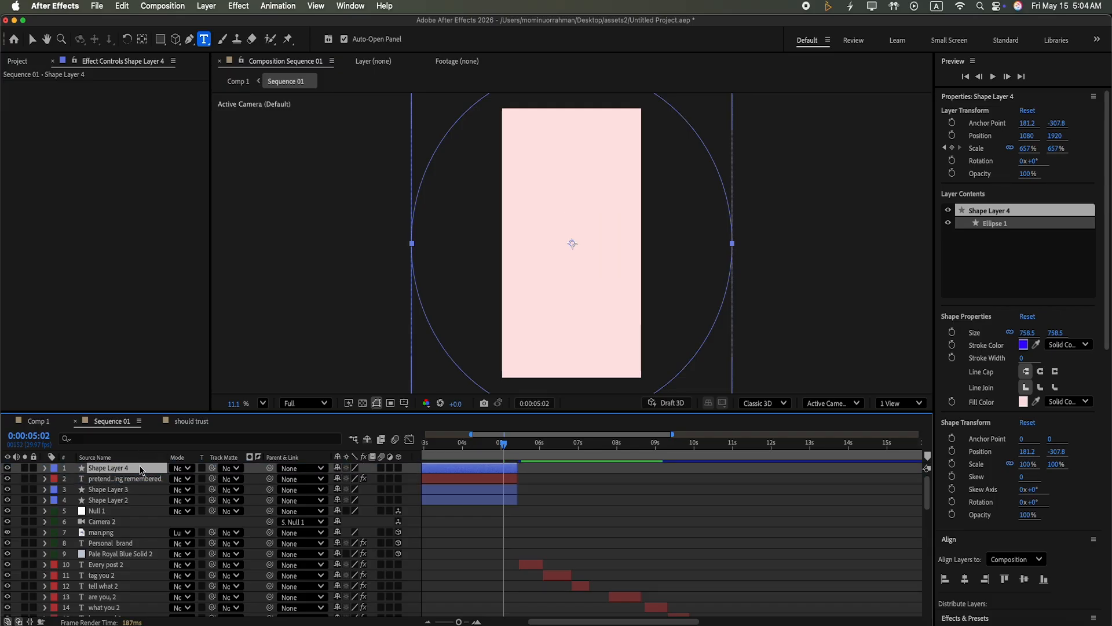
{"action": "left_click_drag", "start_coordinate": [444, 465], "coordinate": [641, 479]}
{"action": "left_click_drag", "start_coordinate": [540, 461], "coordinate": [631, 471]}
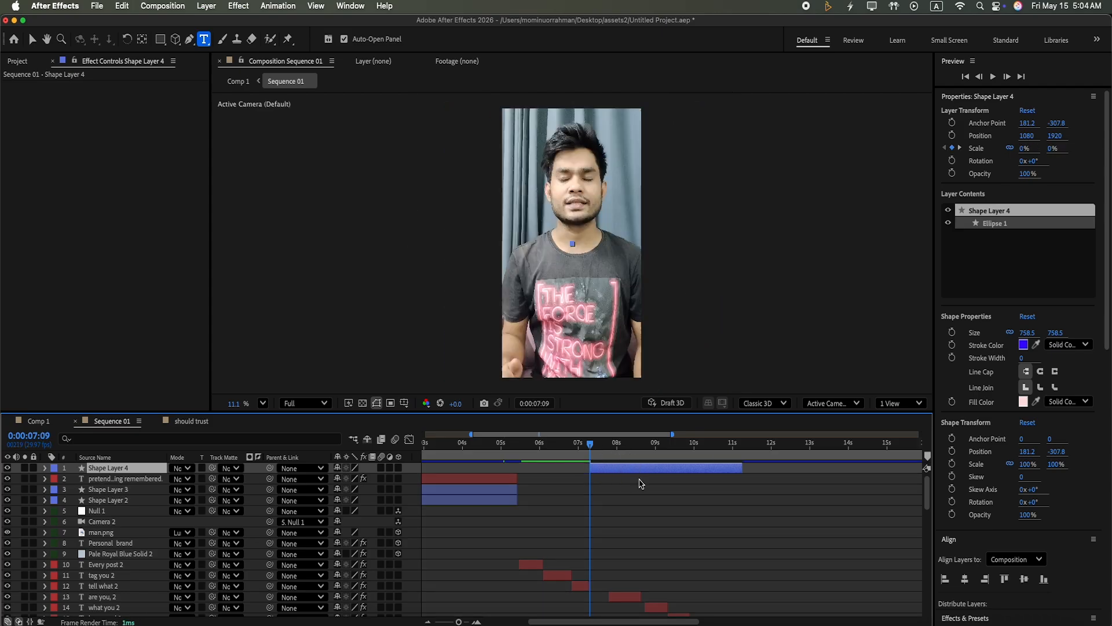
{"action": "left_click", "coordinate": [994, 77]}
{"action": "left_click", "coordinate": [994, 77]}
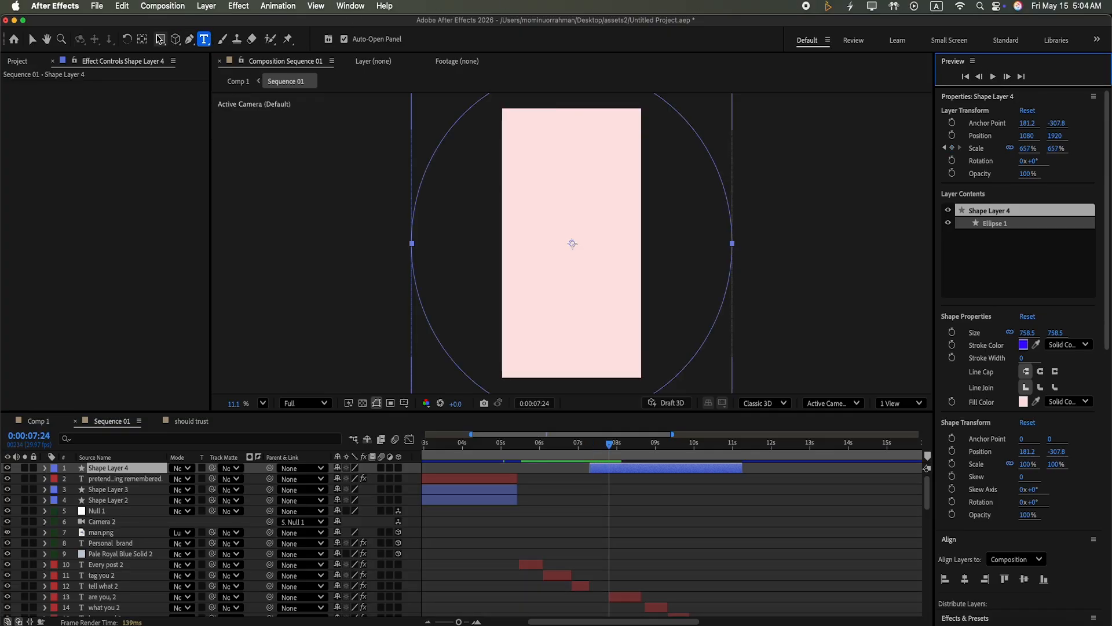
Step: Draw a dark red rectangle about 1663 by 282 px in the frame's upper half and center it horizontally in the composition
{"action": "left_click", "coordinate": [406, 496]}
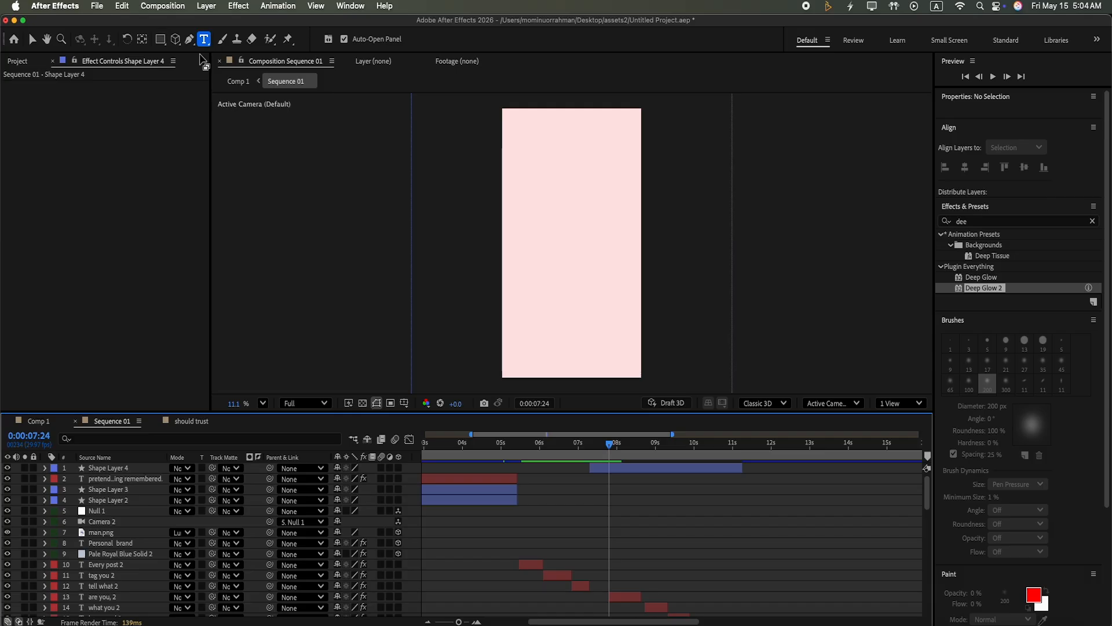
{"action": "left_click", "coordinate": [162, 40]}
{"action": "mouse_move", "coordinate": [523, 201]}
{"action": "left_mouse_down"}
{"action": "mouse_move", "coordinate": [591, 229]}
{"action": "mouse_move", "coordinate": [630, 220]}
{"action": "left_mouse_up"}
{"action": "left_click", "coordinate": [31, 39]}
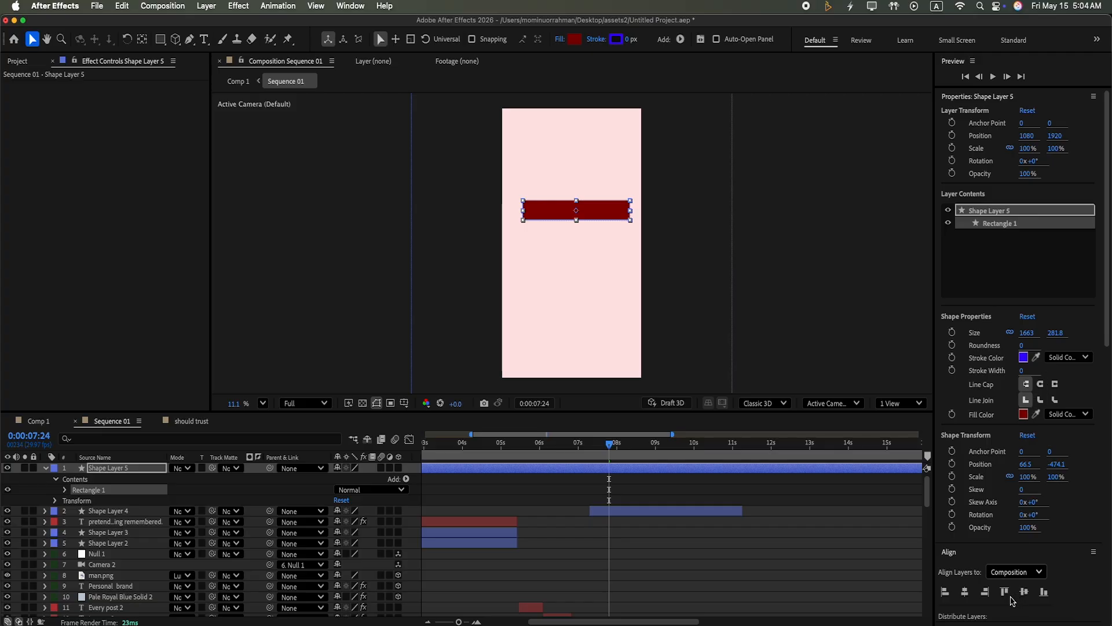
{"action": "left_click", "coordinate": [965, 592]}
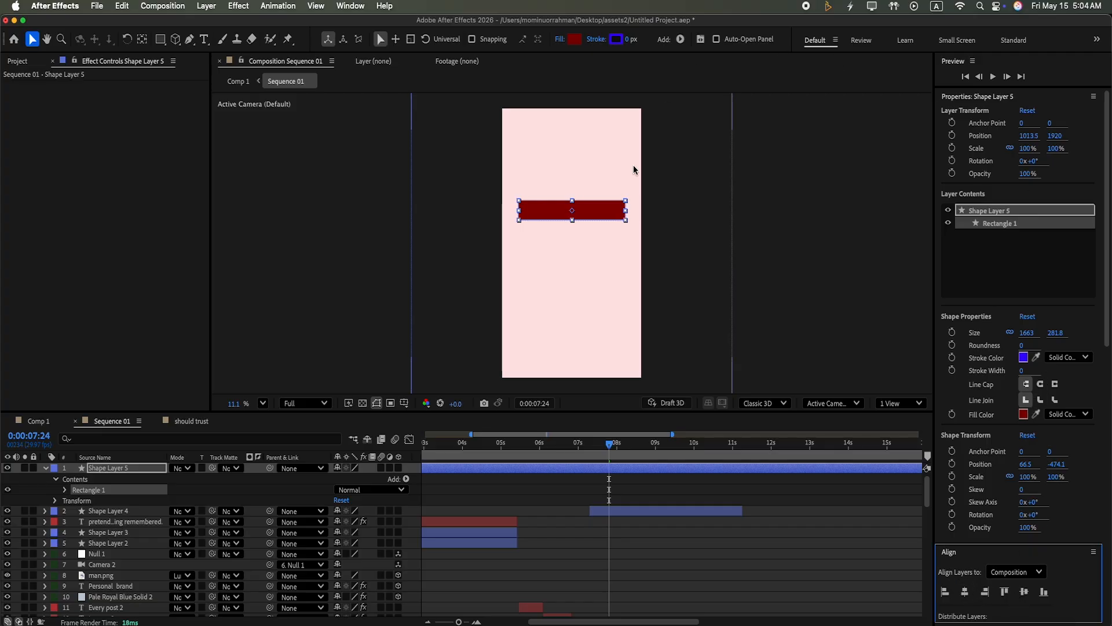
Step: Trim the rectangle layer to span 0:00:07:09 to 0:00:11:07 and center its anchor point on the rectangle
{"action": "left_click", "coordinate": [608, 445]}
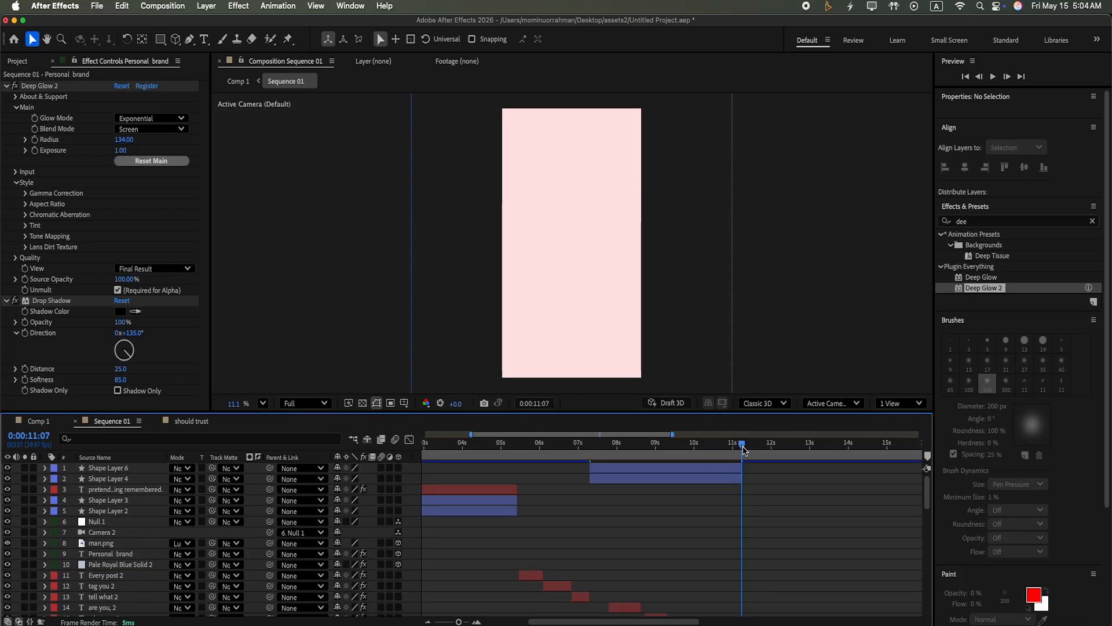
{"action": "left_click", "coordinate": [635, 445]}
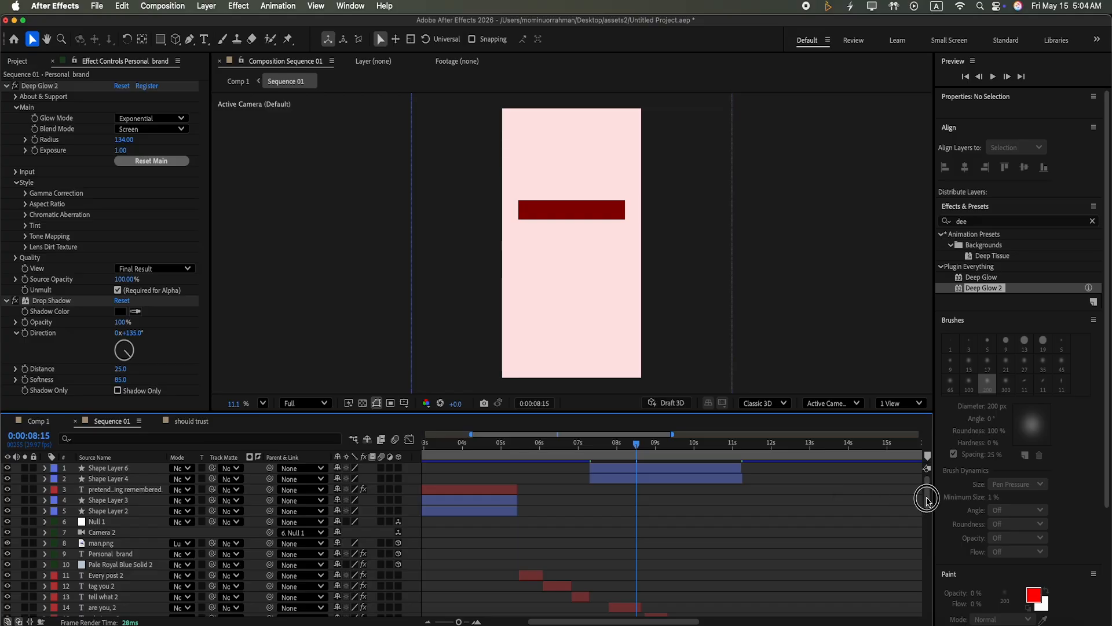
{"action": "left_click", "coordinate": [704, 467]}
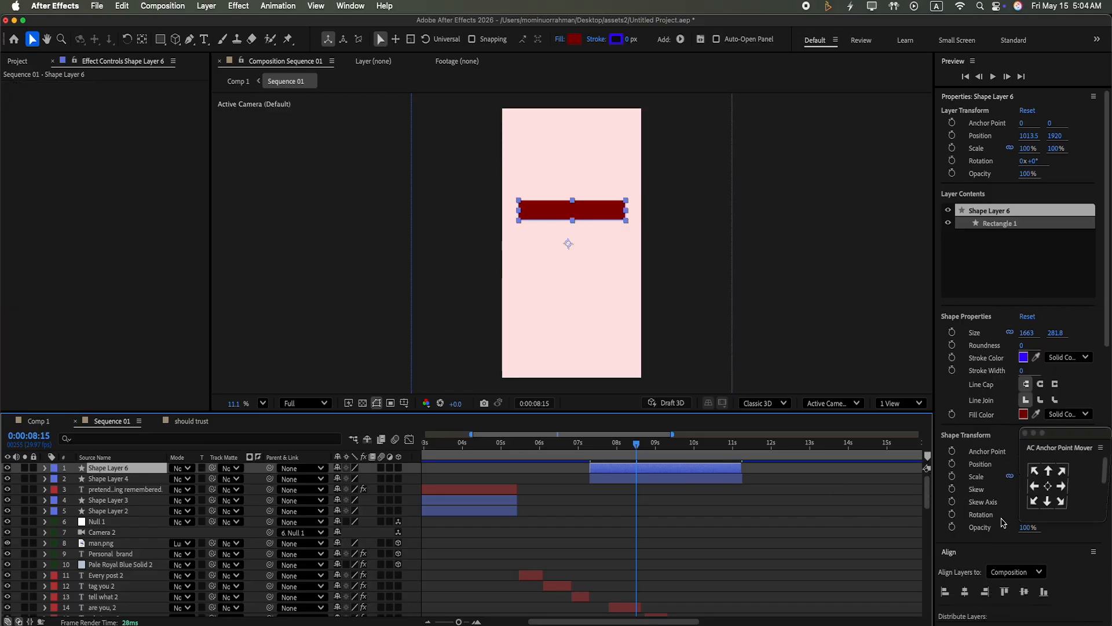
{"action": "left_click", "coordinate": [1049, 480]}
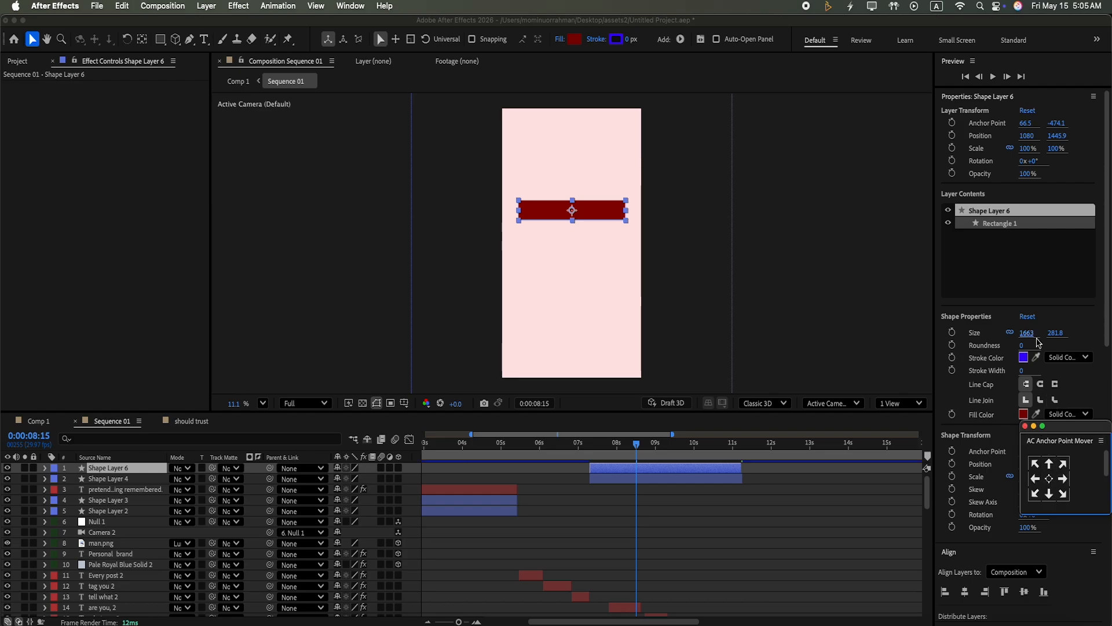
{"action": "left_click", "coordinate": [1033, 426]}
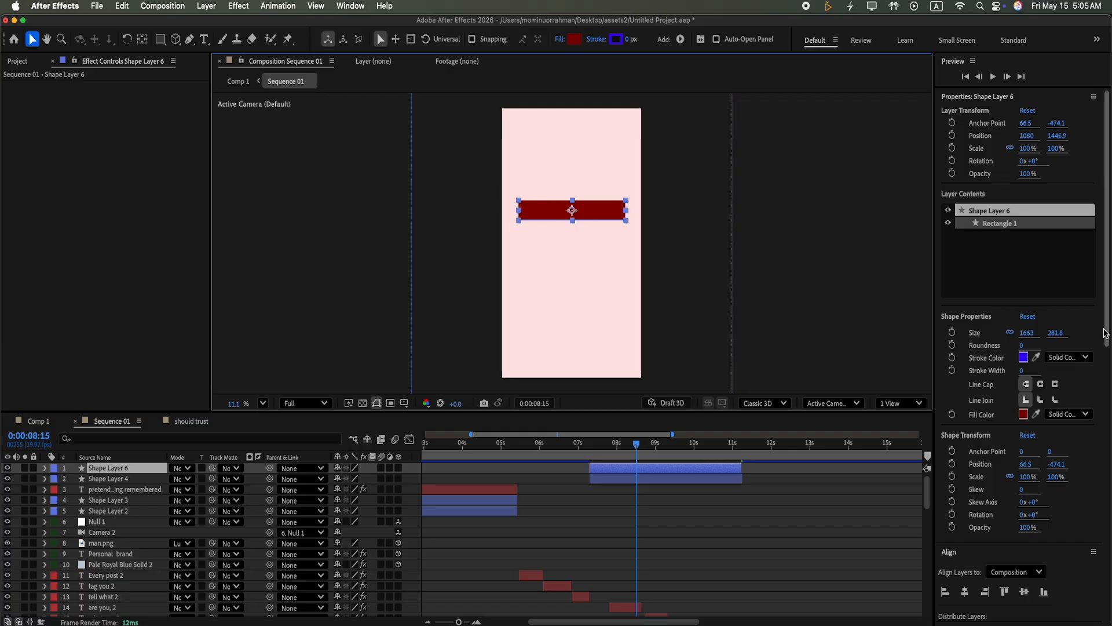
Step: Find the Drop Shadow effect and apply it to the red rectangle layer
{"action": "left_click_drag", "start_coordinate": [1106, 251], "coordinate": [1104, 435]}
{"action": "left_click", "coordinate": [1093, 359]}
{"action": "left_click", "coordinate": [1067, 360]}
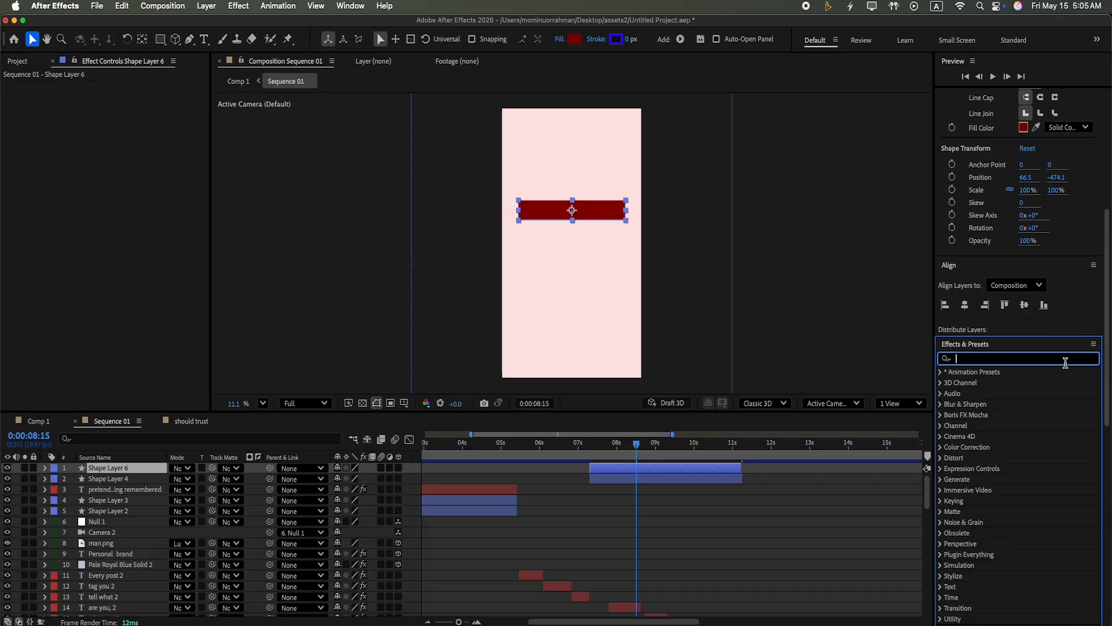
{"action": "type", "text": "dr"}
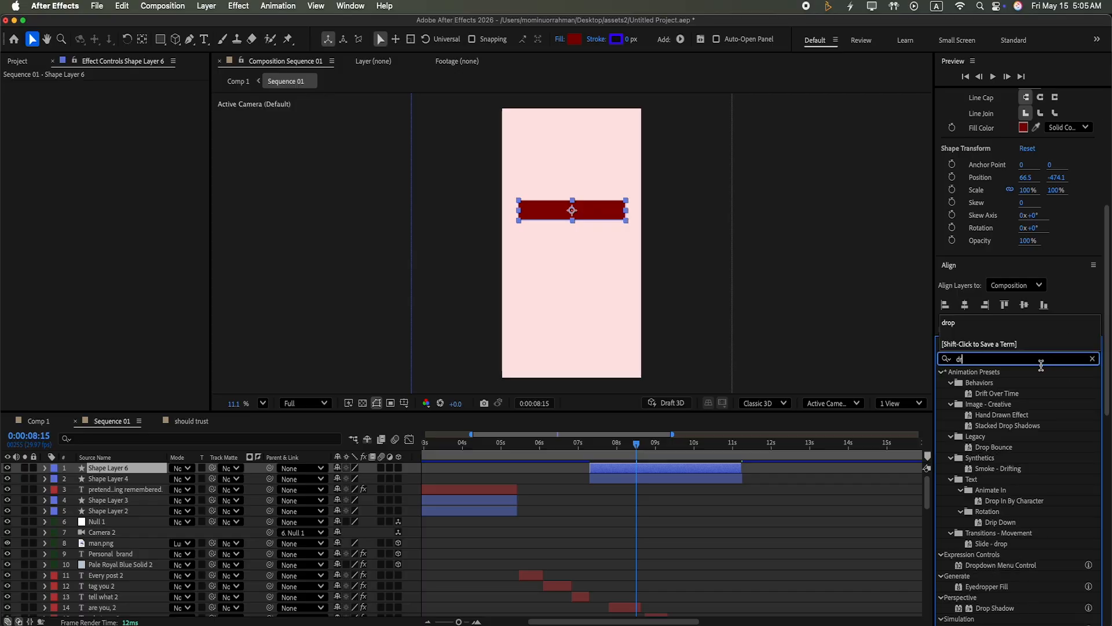
{"action": "scroll", "coordinate": [1060, 394], "scroll_direction": "down", "scroll_amount": 10}
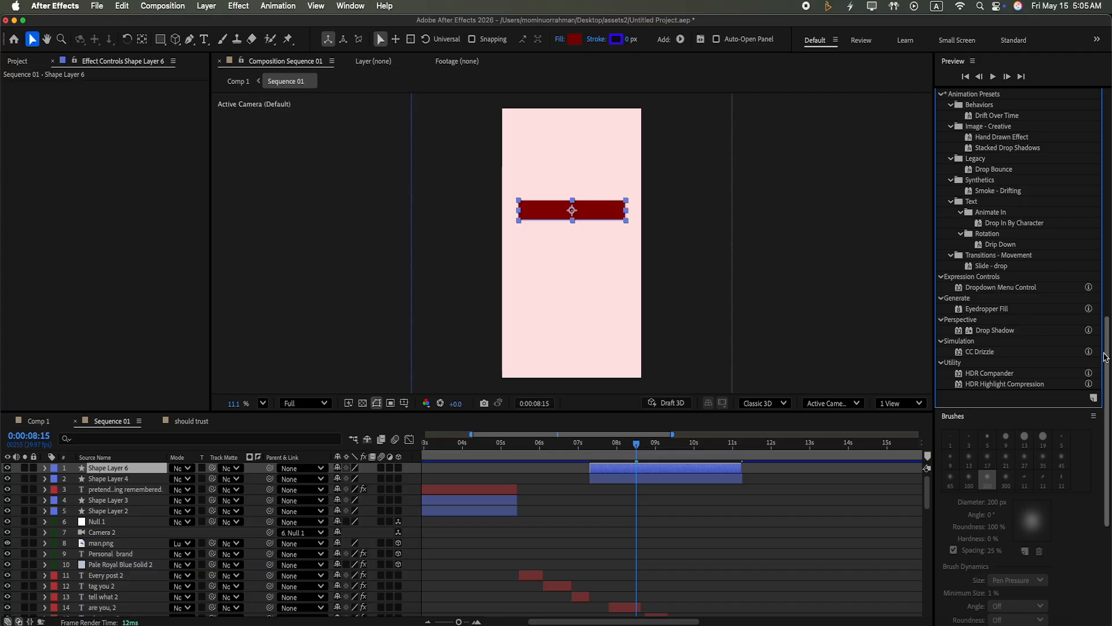
{"action": "left_click_drag", "start_coordinate": [1107, 353], "coordinate": [1105, 206]}
{"action": "left_click", "coordinate": [976, 446]}
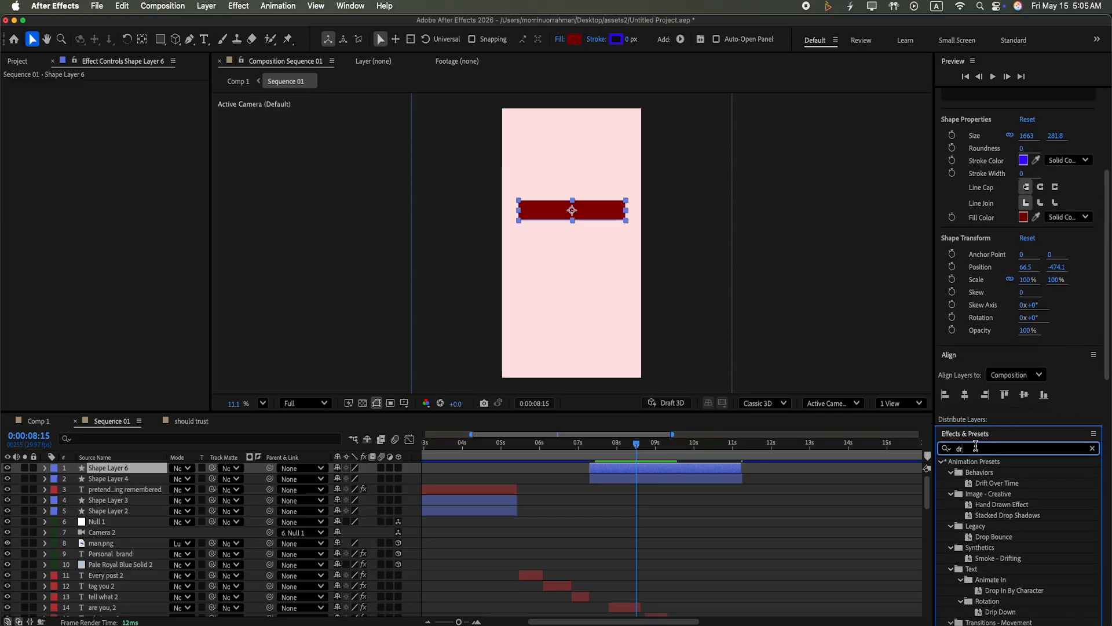
{"action": "type", "text": "op"}
{"action": "left_click_drag", "start_coordinate": [1108, 383], "coordinate": [1106, 421]}
{"action": "left_click_drag", "start_coordinate": [983, 540], "coordinate": [709, 476]}
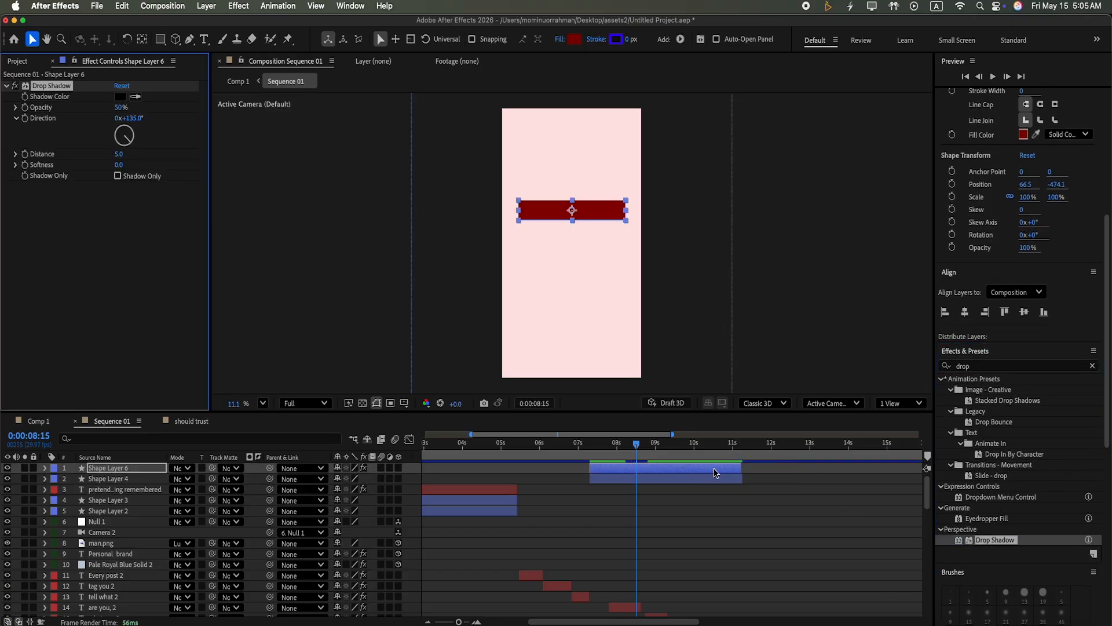
Step: Set the rectangle's Drop Shadow to opacity 100%, distance 25 and softness 85
{"action": "left_click", "coordinate": [119, 109]}
{"action": "key", "text": "BackSpace"}
{"action": "type", "text": "100"}
{"action": "key", "text": "Return"}
{"action": "left_click", "coordinate": [119, 153]}
{"action": "type", "text": "25"}
{"action": "key", "text": "Return"}
{"action": "left_click", "coordinate": [118, 164]}
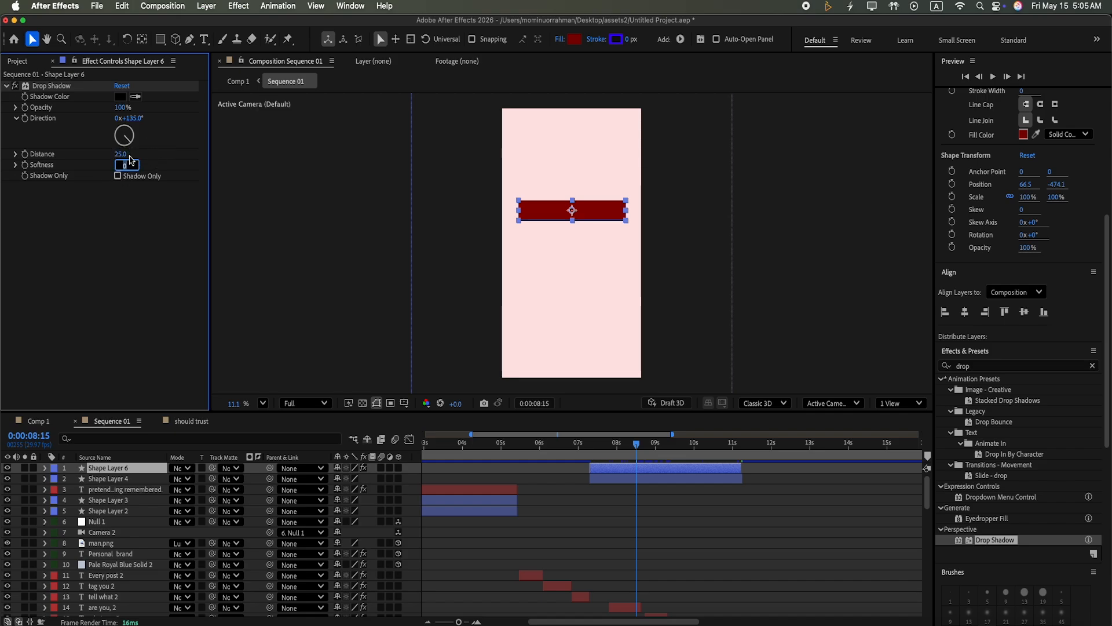
{"action": "key", "text": "Return"}
{"action": "left_click", "coordinate": [413, 484]}
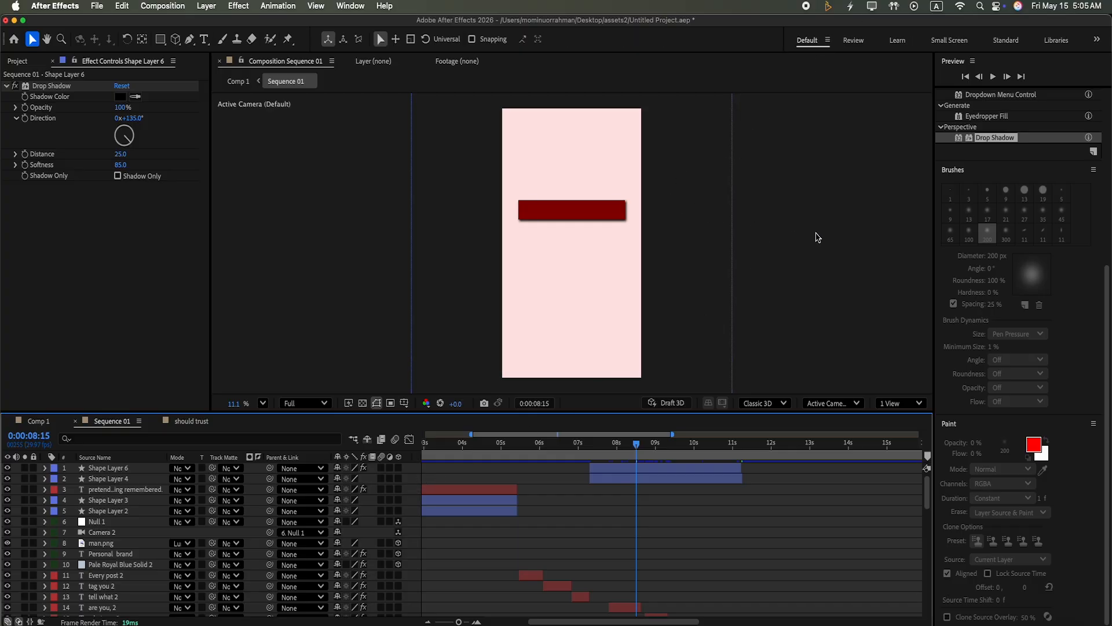
Step: Find the Deep Glow effect and apply it to the red rectangle layer
{"action": "left_click", "coordinate": [610, 212]}
{"action": "left_click_drag", "start_coordinate": [1107, 348], "coordinate": [1097, 168]}
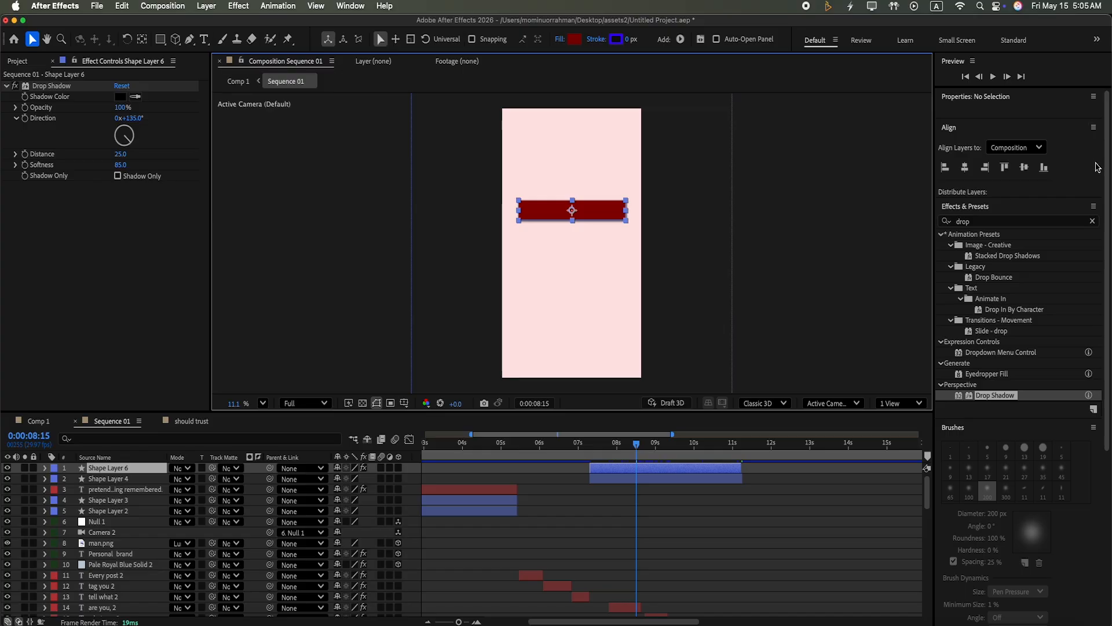
{"action": "left_click", "coordinate": [1093, 221]}
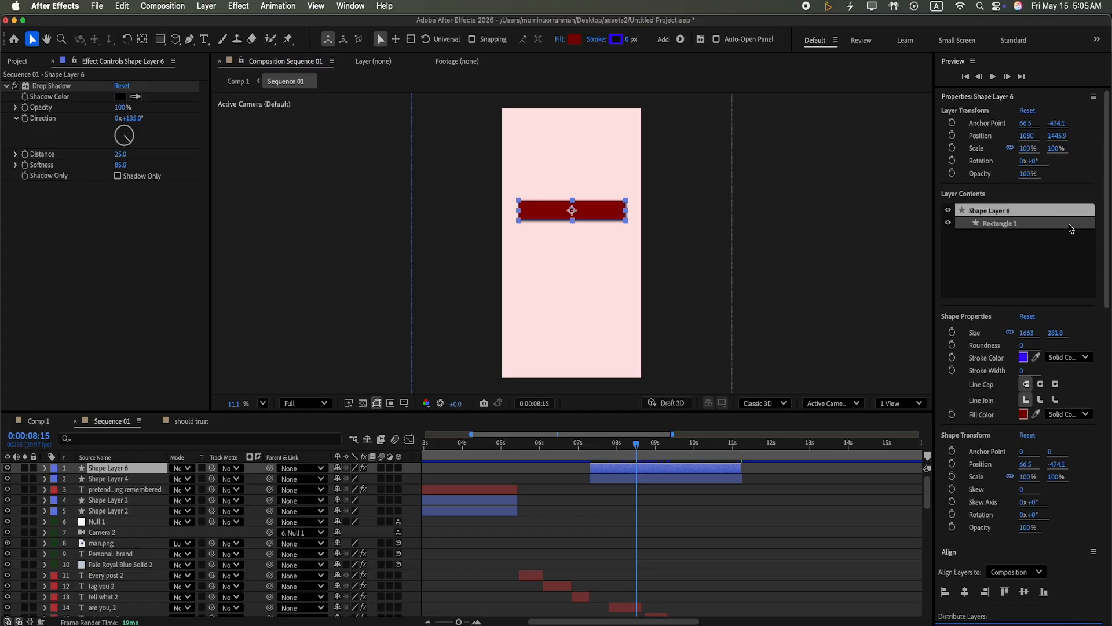
{"action": "scroll", "coordinate": [1109, 282], "scroll_direction": "down", "scroll_amount": 5}
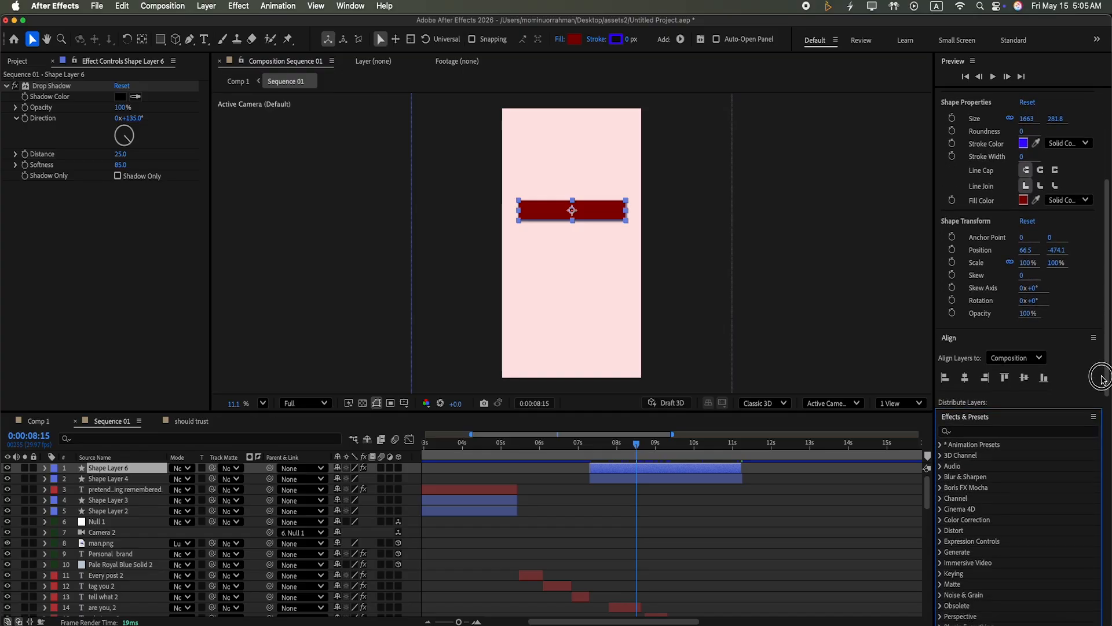
{"action": "left_click", "coordinate": [1031, 383]}
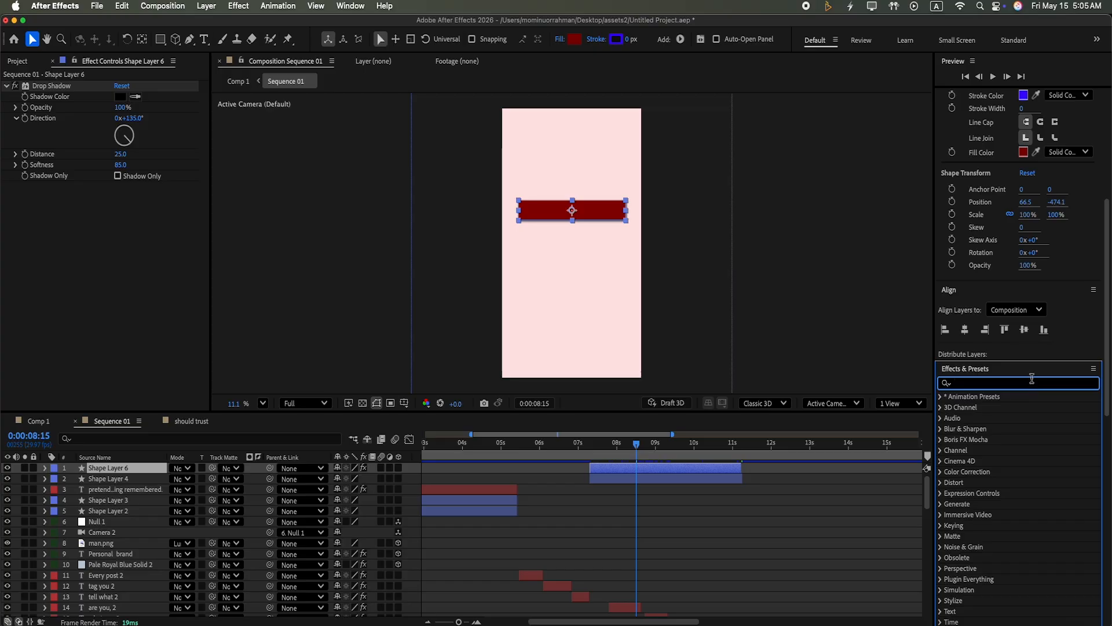
{"action": "type", "text": "d"}
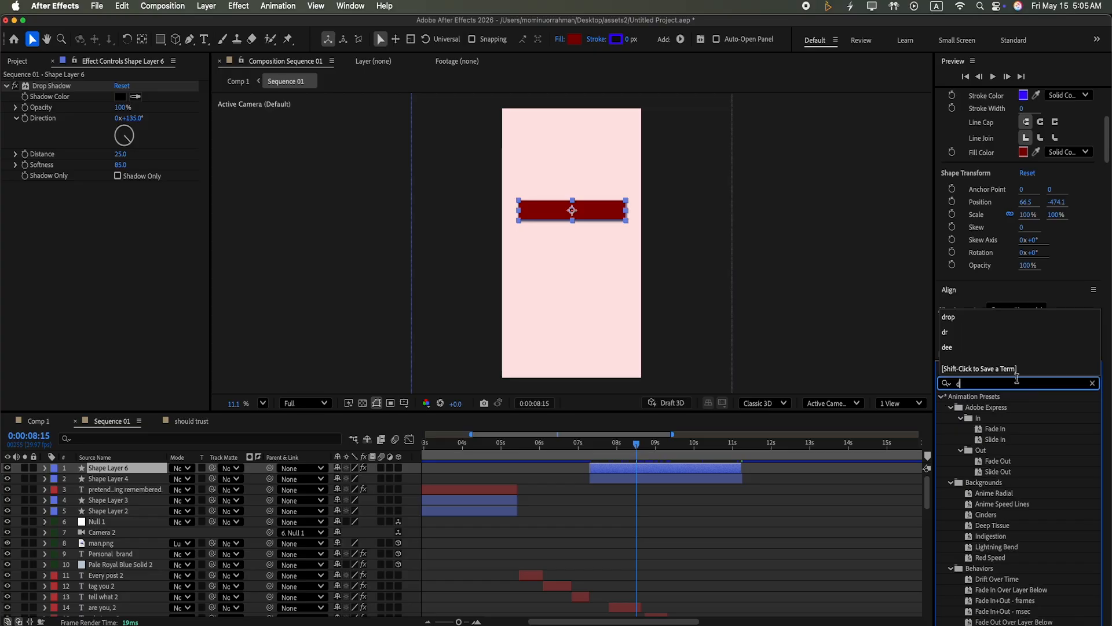
{"action": "type", "text": "eep"}
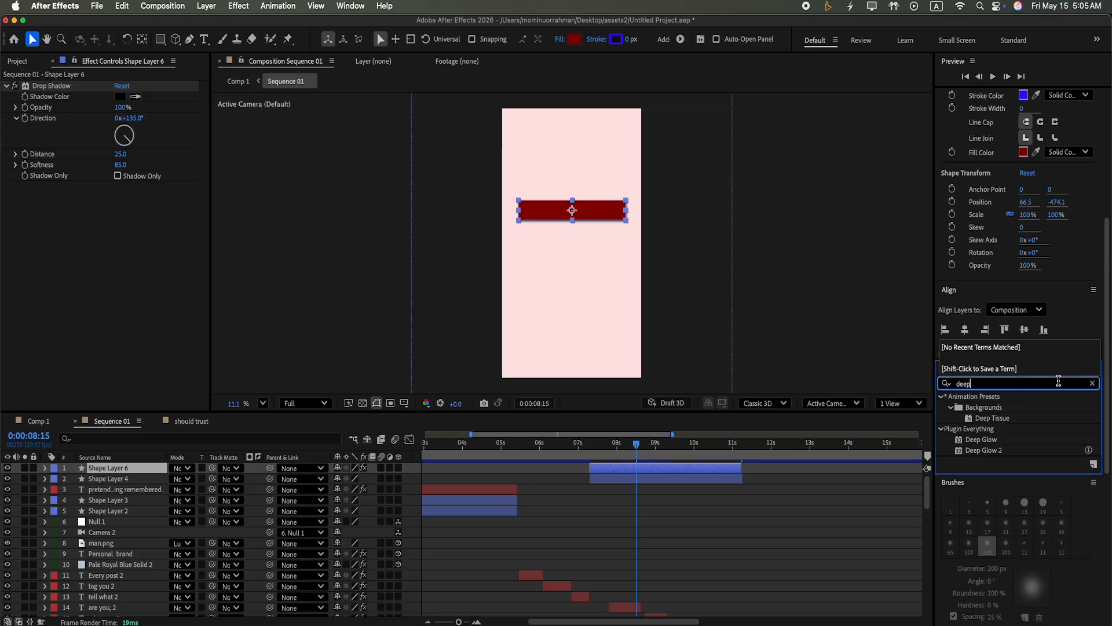
{"action": "scroll", "coordinate": [1095, 343], "scroll_direction": "down", "scroll_amount": 2}
{"action": "left_click_drag", "start_coordinate": [1003, 386], "coordinate": [737, 471]}
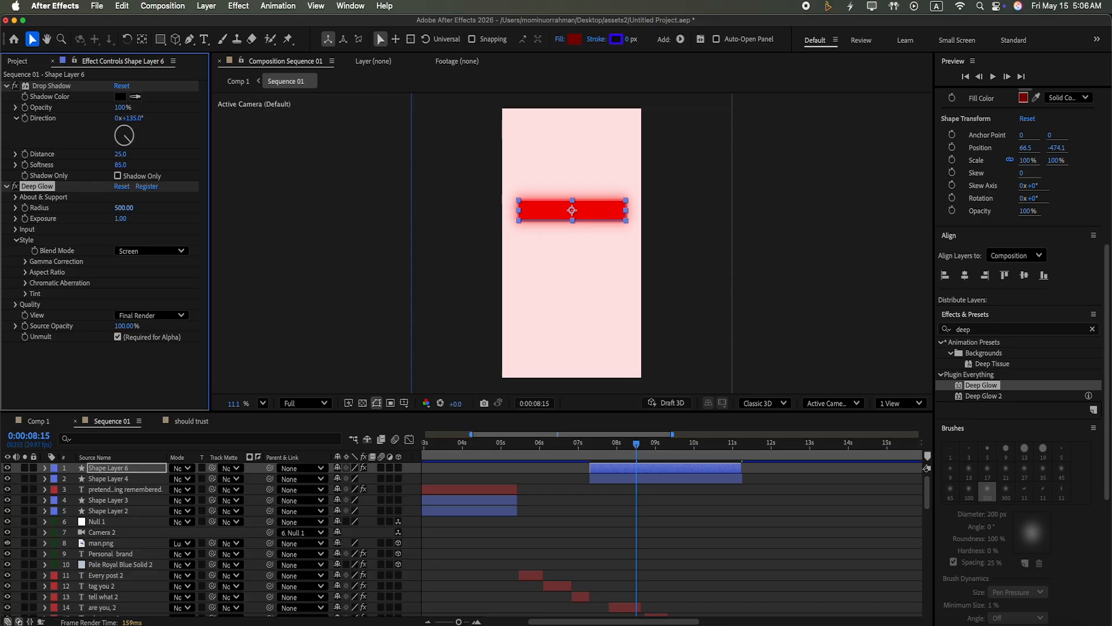
Step: Try Deep Glow radii of 75 and 45 on the rectangle, and settle on a radius of 21
{"action": "left_click", "coordinate": [124, 208]}
{"action": "key", "text": "BackSpace"}
{"action": "type", "text": "75"}
{"action": "key", "text": "Return"}
{"action": "left_click", "coordinate": [131, 208]}
{"action": "type", "text": "45"}
{"action": "key", "text": "Return"}
{"action": "left_click_drag", "start_coordinate": [120, 208], "coordinate": [121, 224]}
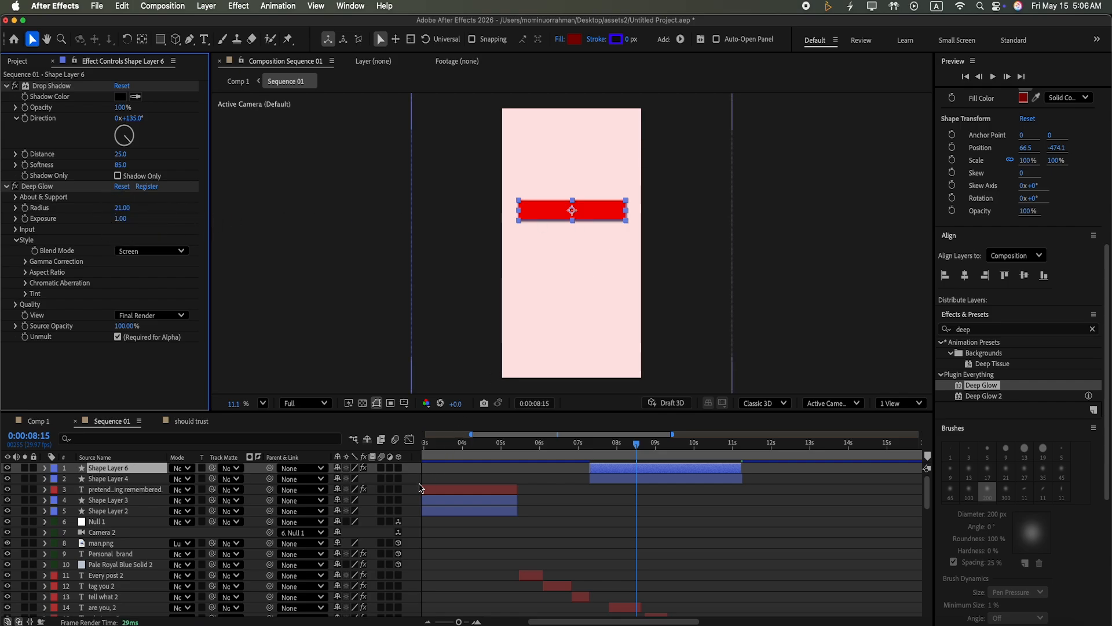
Step: Set the red rectangle's Deep Glow radius to 15
{"action": "left_click", "coordinate": [423, 488]}
{"action": "left_click", "coordinate": [588, 214]}
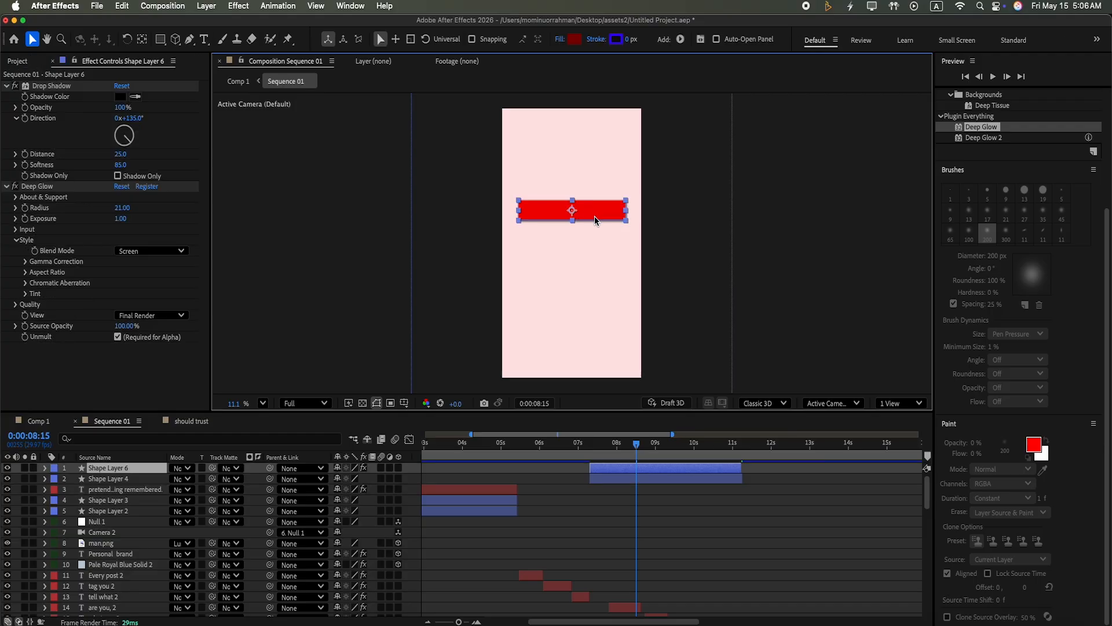
{"action": "left_click_drag", "start_coordinate": [119, 212], "coordinate": [170, 227]}
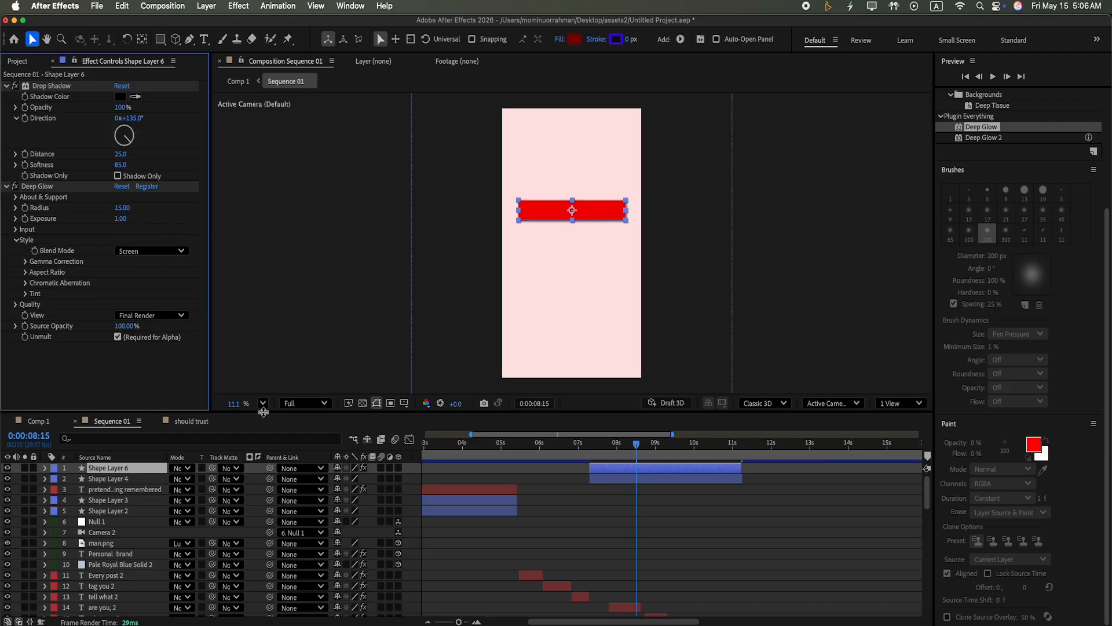
Step: Try the Add blend mode for the red rectangle's Deep Glow, and return it to Screen
{"action": "left_click", "coordinate": [181, 251]}
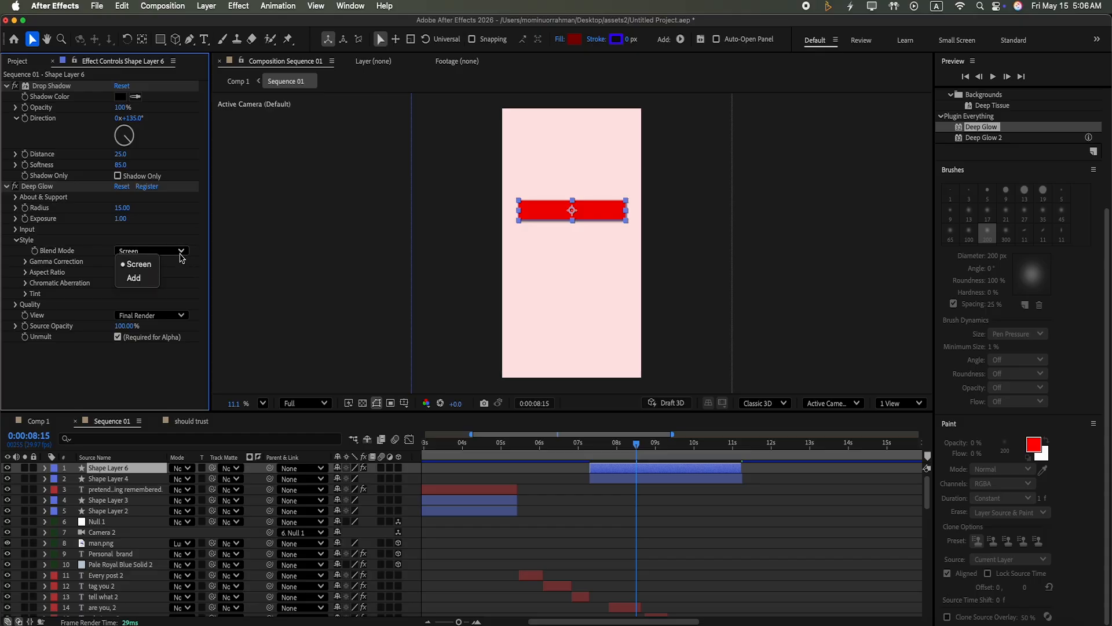
{"action": "left_click", "coordinate": [154, 278]}
{"action": "left_click", "coordinate": [182, 250]}
{"action": "left_click", "coordinate": [152, 267]}
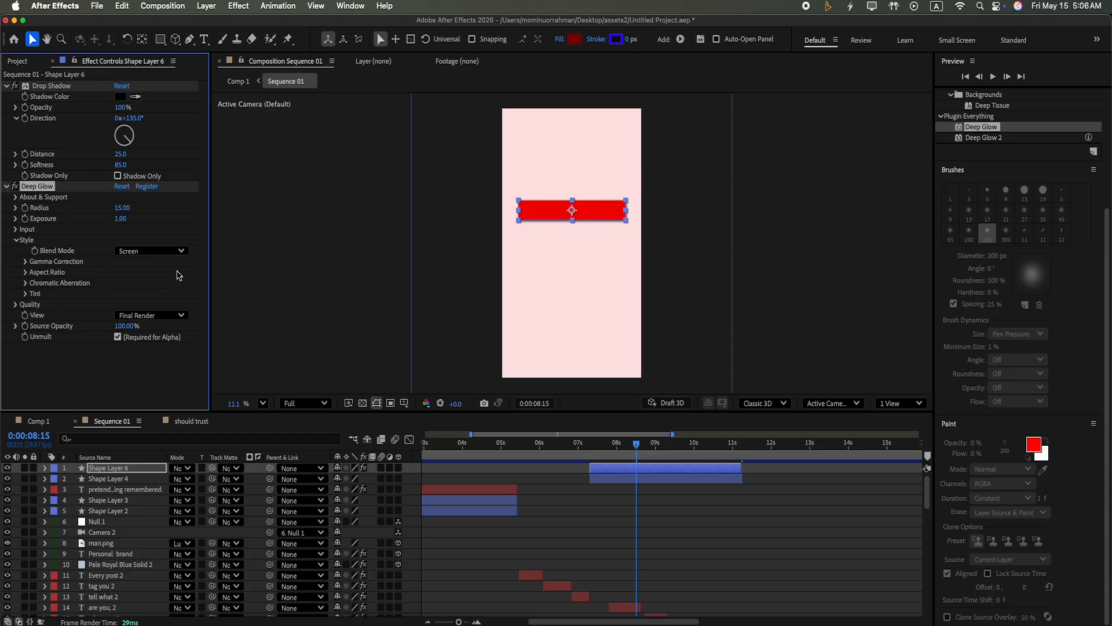
{"action": "left_click", "coordinate": [411, 493]}
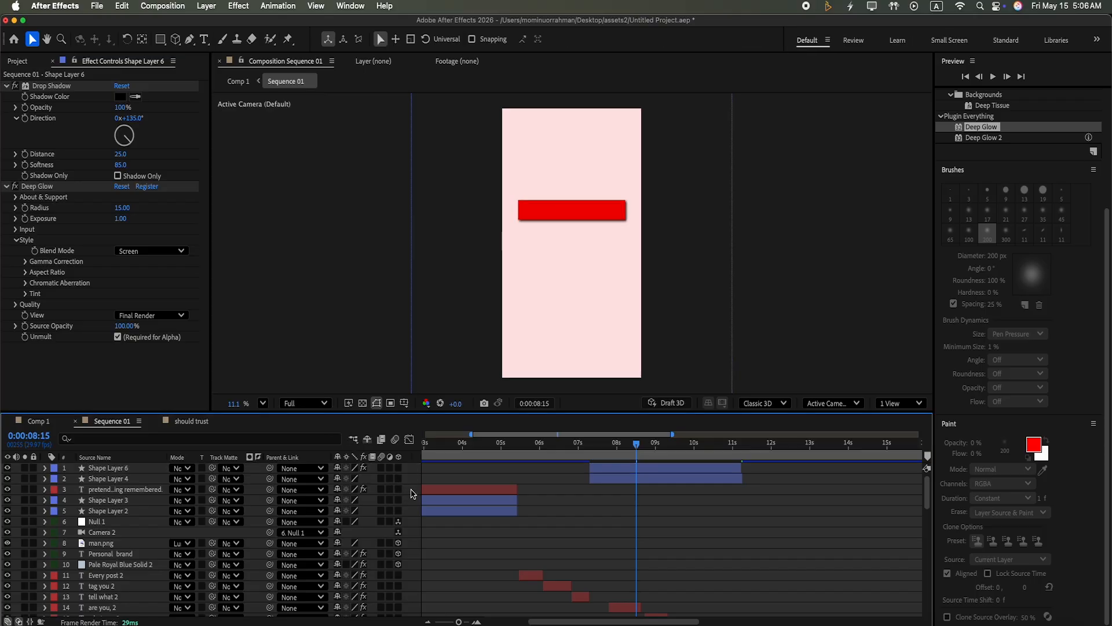
Step: Collapse the Drop Shadow and Deep Glow settings of the red rectangle layer
{"action": "left_click", "coordinate": [641, 469]}
{"action": "left_click", "coordinate": [5, 88]}
{"action": "left_click", "coordinate": [5, 86]}
{"action": "left_click", "coordinate": [8, 97]}
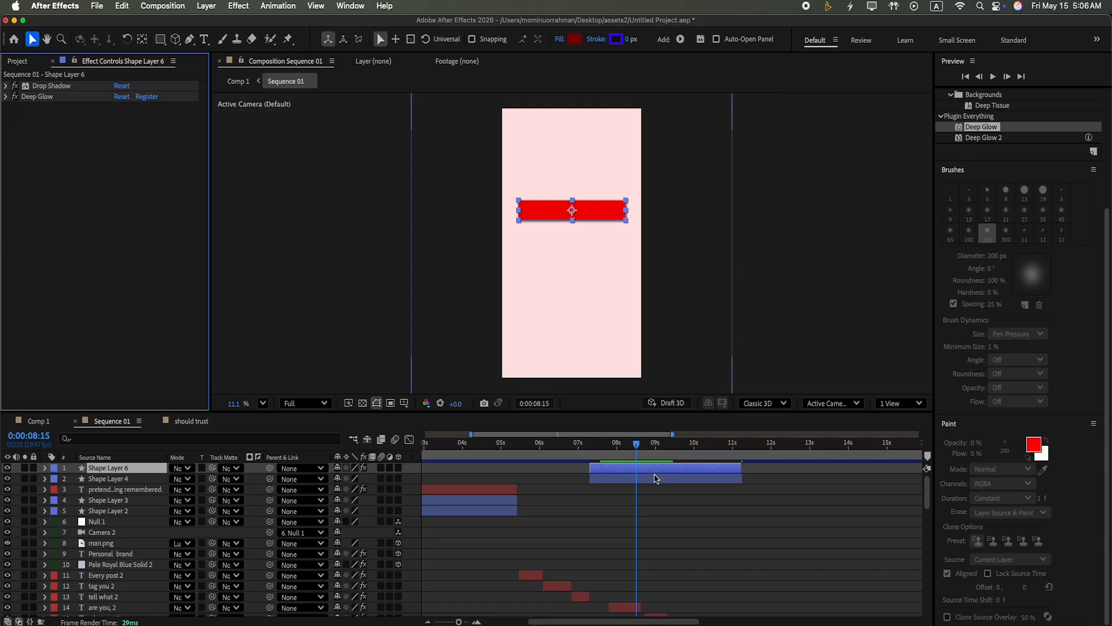
Step: Duplicate the red rectangle layer and lower the copy to a Y position of 1871.9
{"action": "scroll", "coordinate": [1103, 330], "scroll_direction": "up", "scroll_amount": 5}
{"action": "left_click", "coordinate": [684, 468]}
{"action": "key", "text": "super+d"}
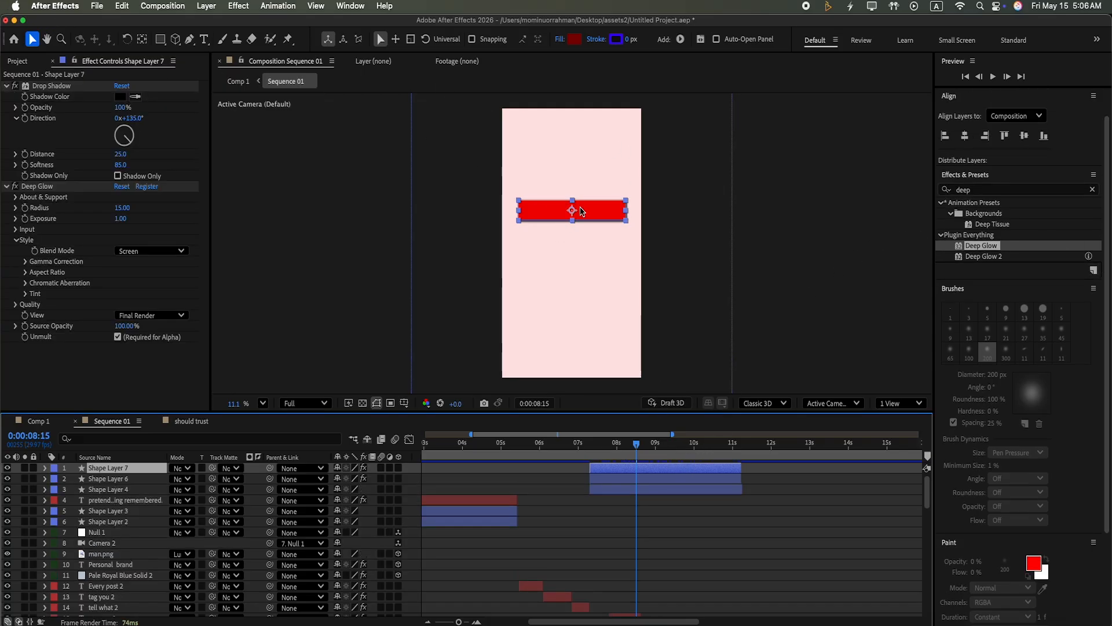
{"action": "scroll", "coordinate": [1099, 105], "scroll_direction": "up", "scroll_amount": 3}
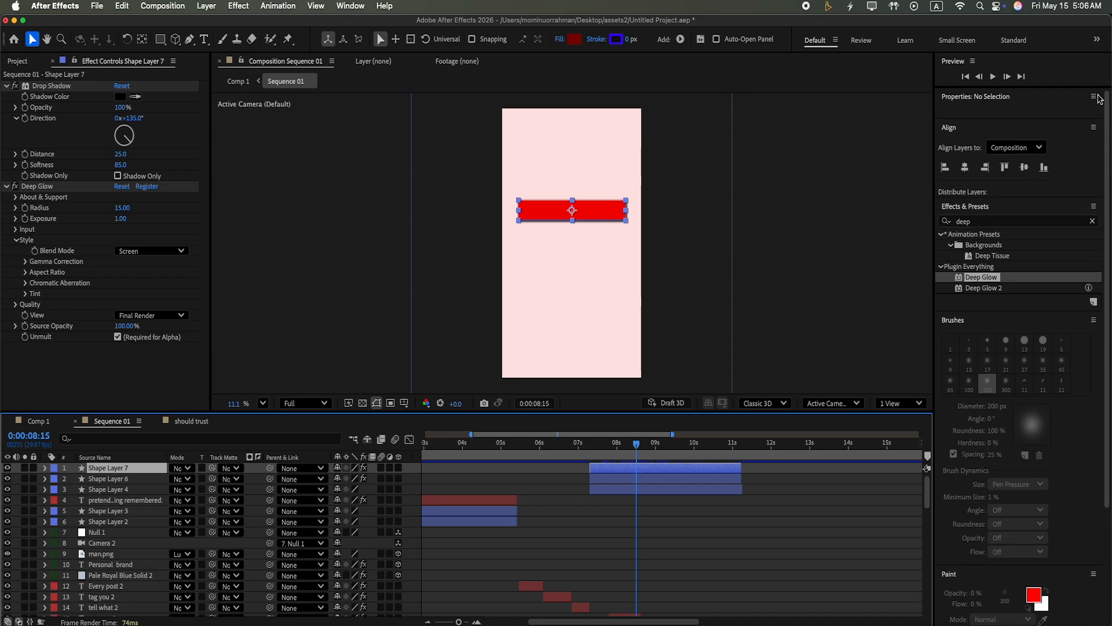
{"action": "left_click", "coordinate": [962, 207]}
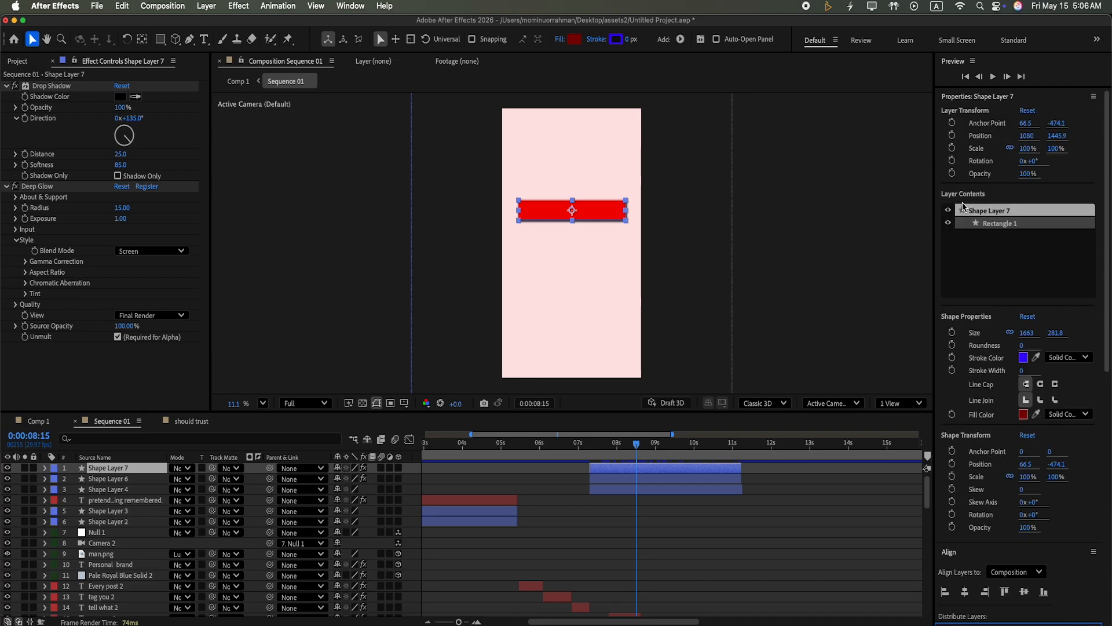
{"action": "left_click_drag", "start_coordinate": [1053, 142], "coordinate": [1087, 379]}
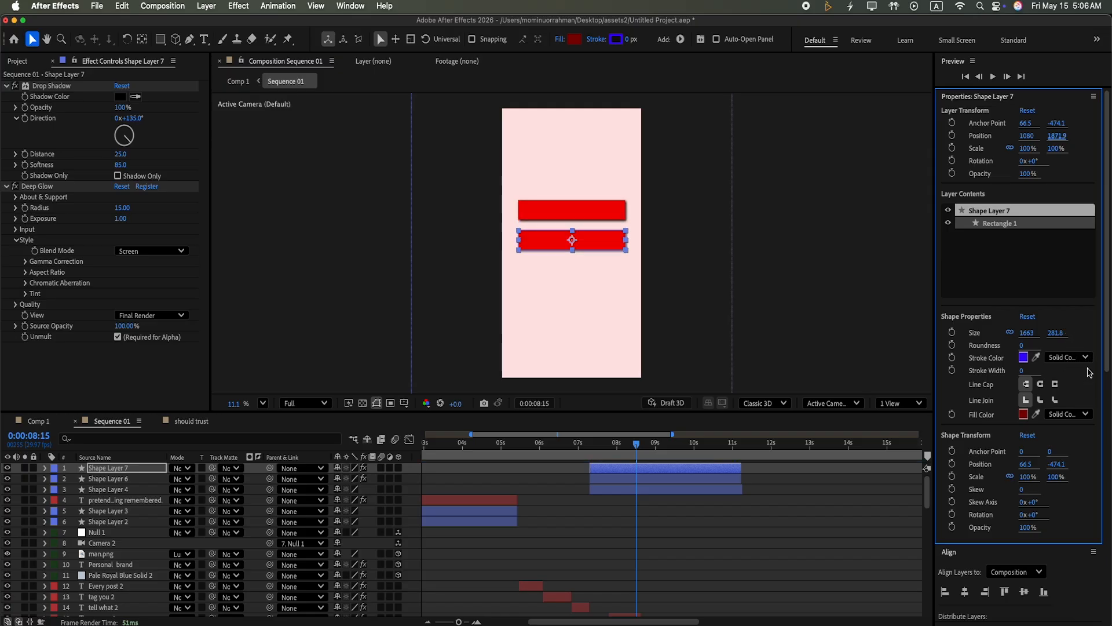
Step: Sample the blue stroke colour for the second rectangle's fill and darken it to 1F01C0
{"action": "left_click", "coordinate": [575, 40]}
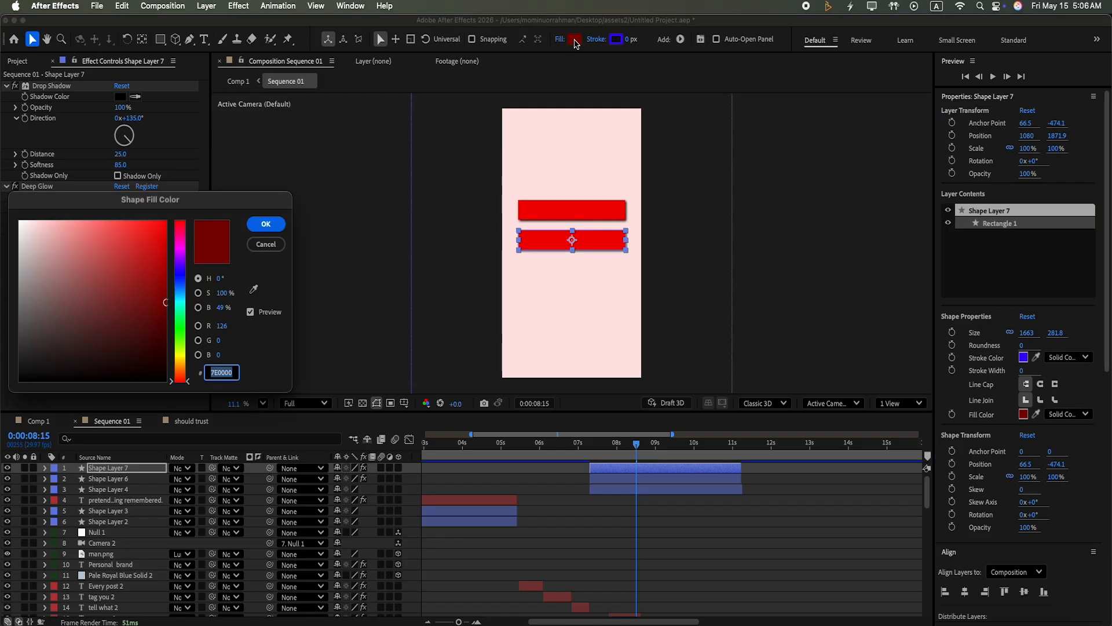
{"action": "left_click", "coordinate": [253, 289]}
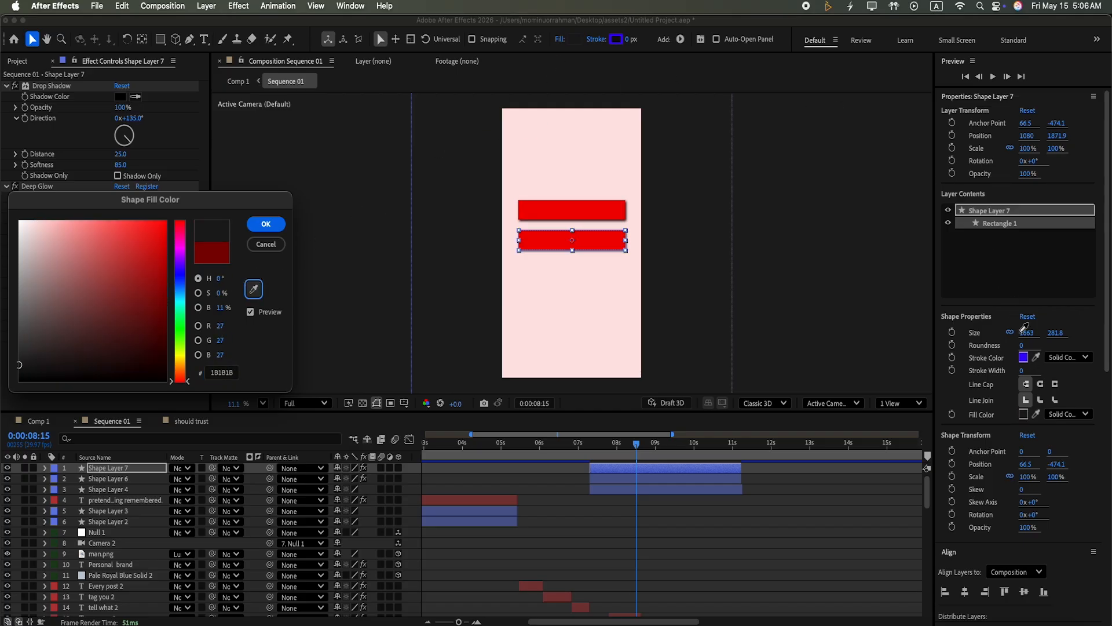
{"action": "left_click", "coordinate": [1024, 357]}
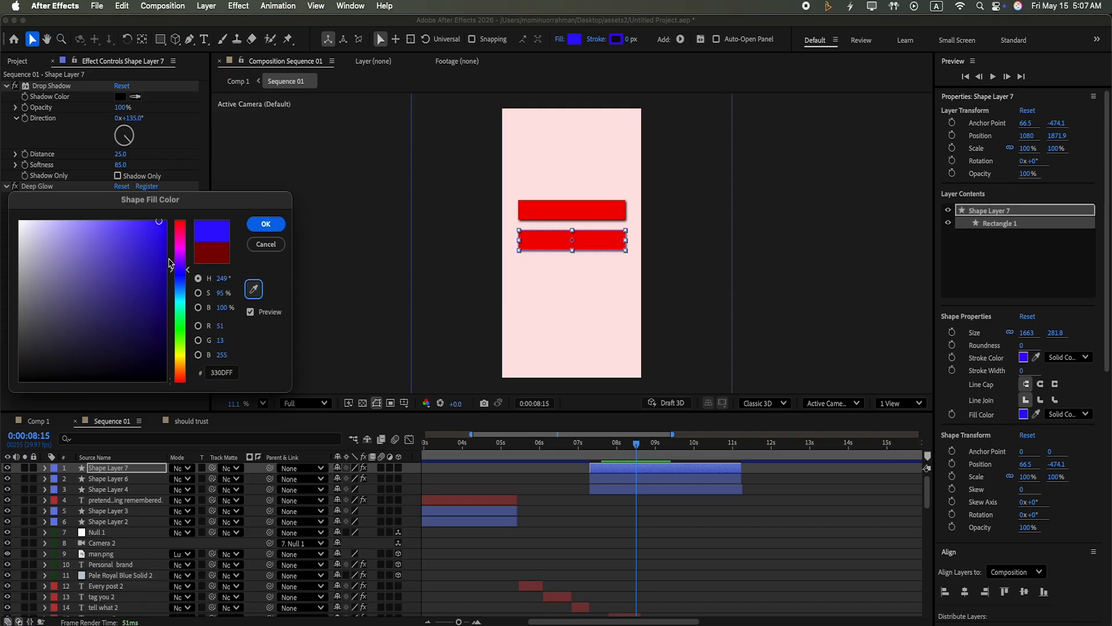
{"action": "left_click", "coordinate": [275, 226]}
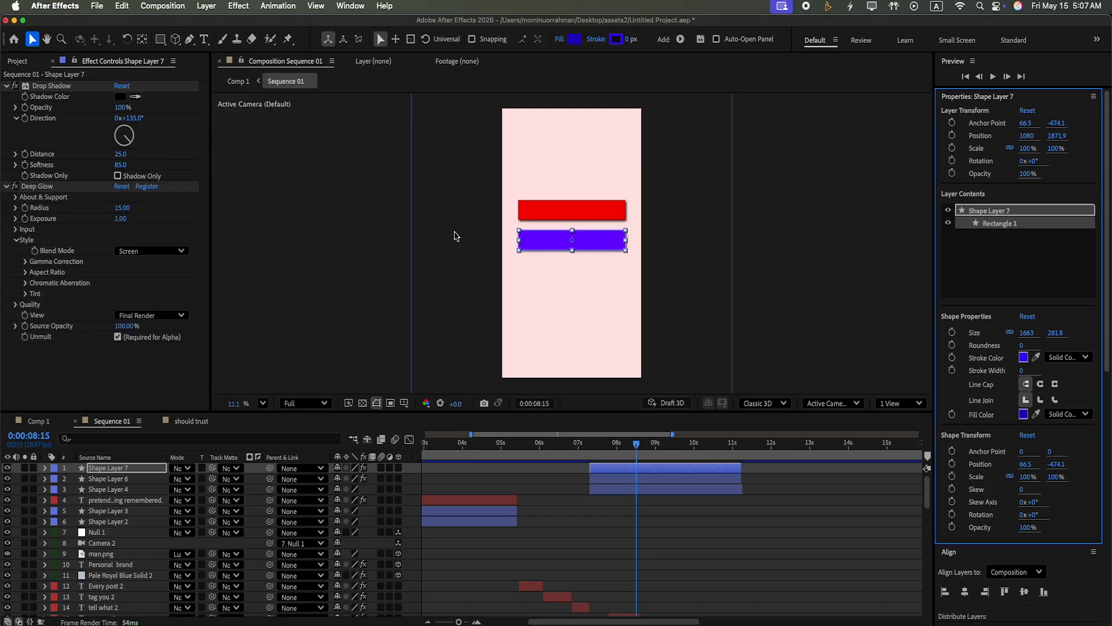
Step: Reorder the effects on both the blue and the red rectangle so that Deep Glow comes before Drop Shadow
{"action": "left_click_drag", "start_coordinate": [96, 189], "coordinate": [100, 85]}
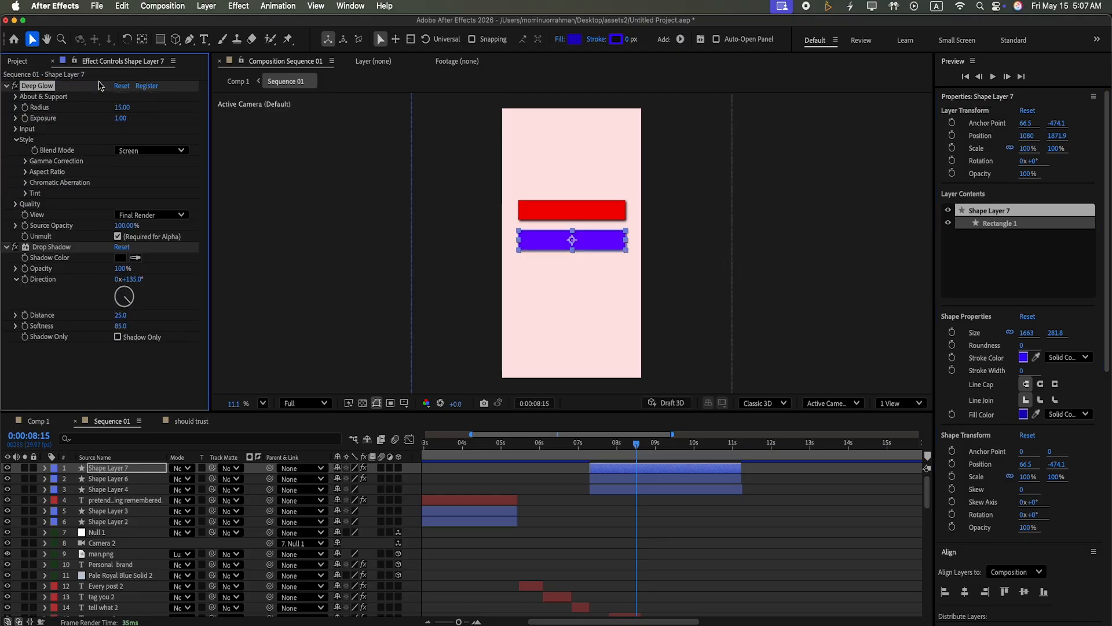
{"action": "left_click", "coordinate": [618, 479]}
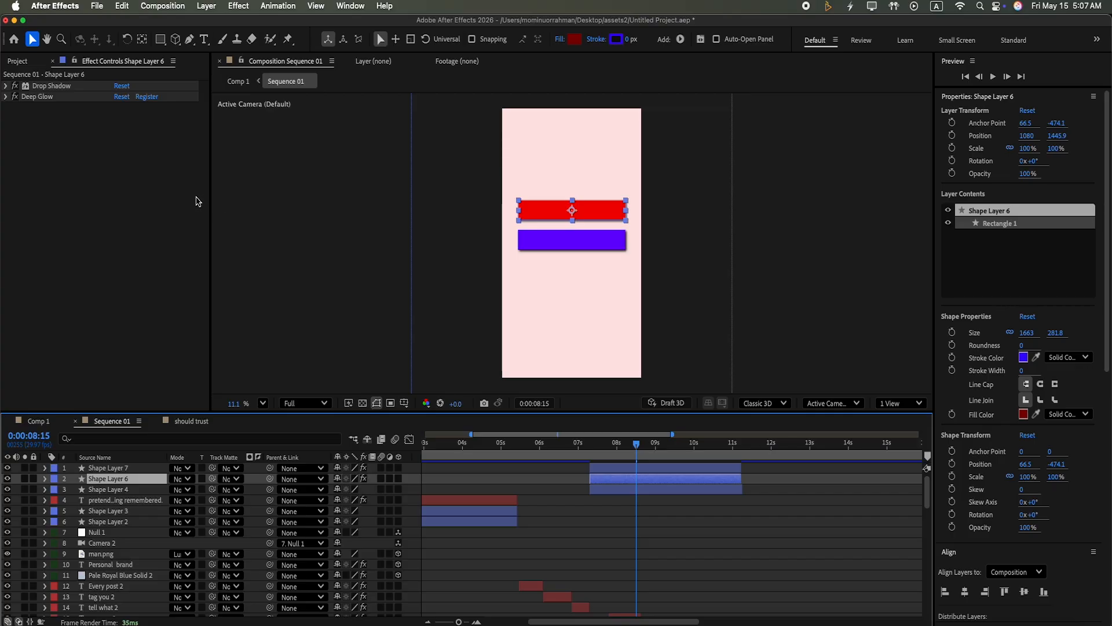
{"action": "left_click", "coordinate": [6, 86]}
{"action": "left_click_drag", "start_coordinate": [81, 87], "coordinate": [101, 194]}
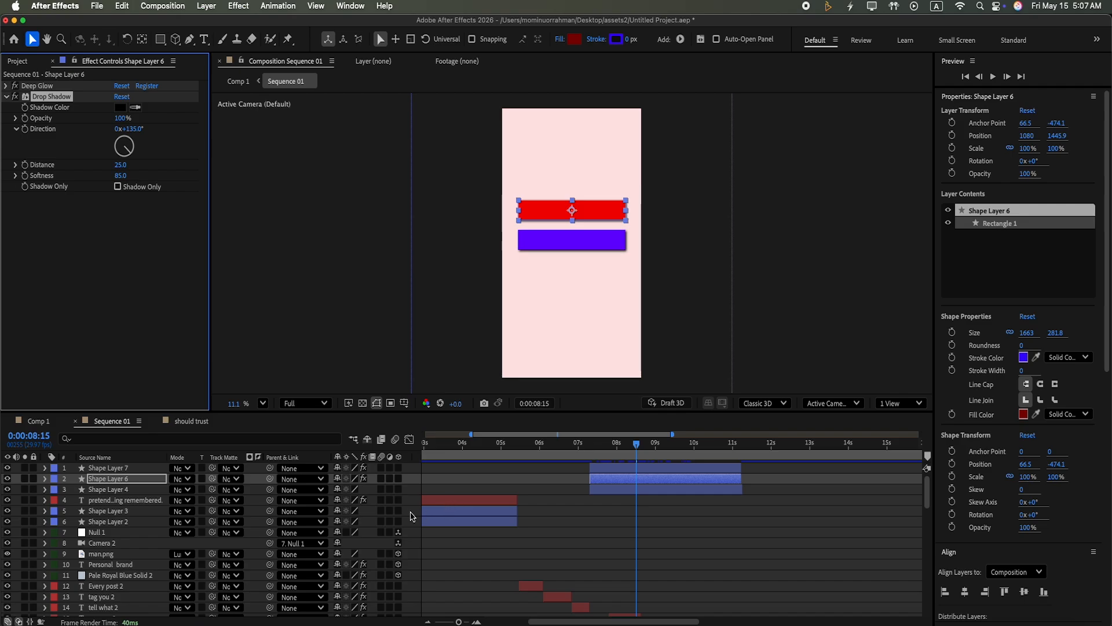
{"action": "left_click", "coordinate": [412, 513]}
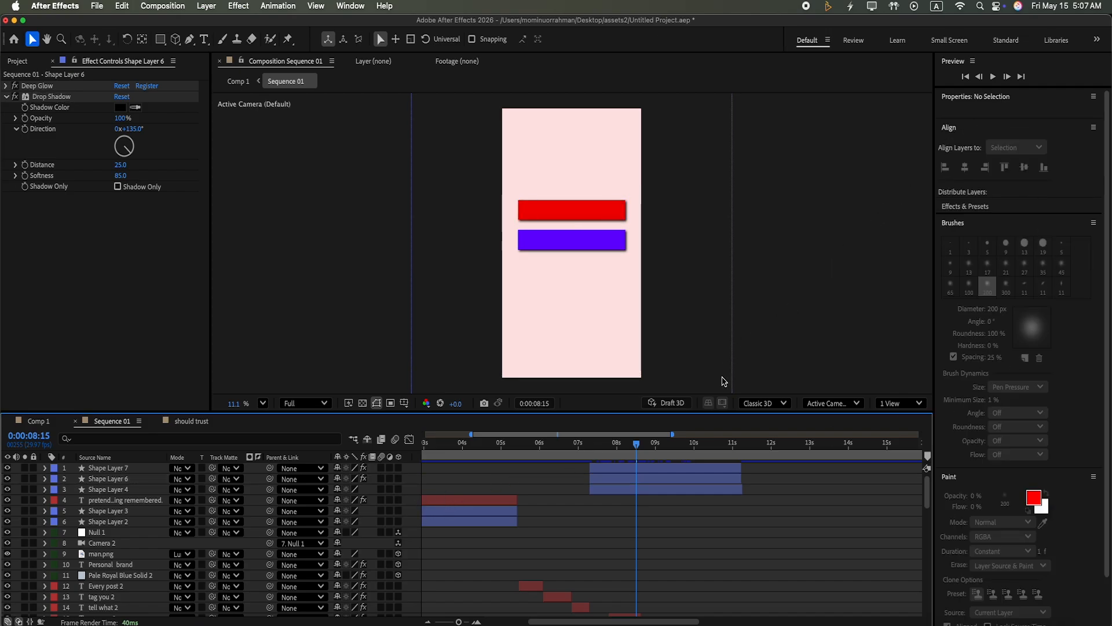
Step: Duplicate the blue rectangle layer and lower the copy to a Y position of 2289.9
{"action": "left_click", "coordinate": [661, 467]}
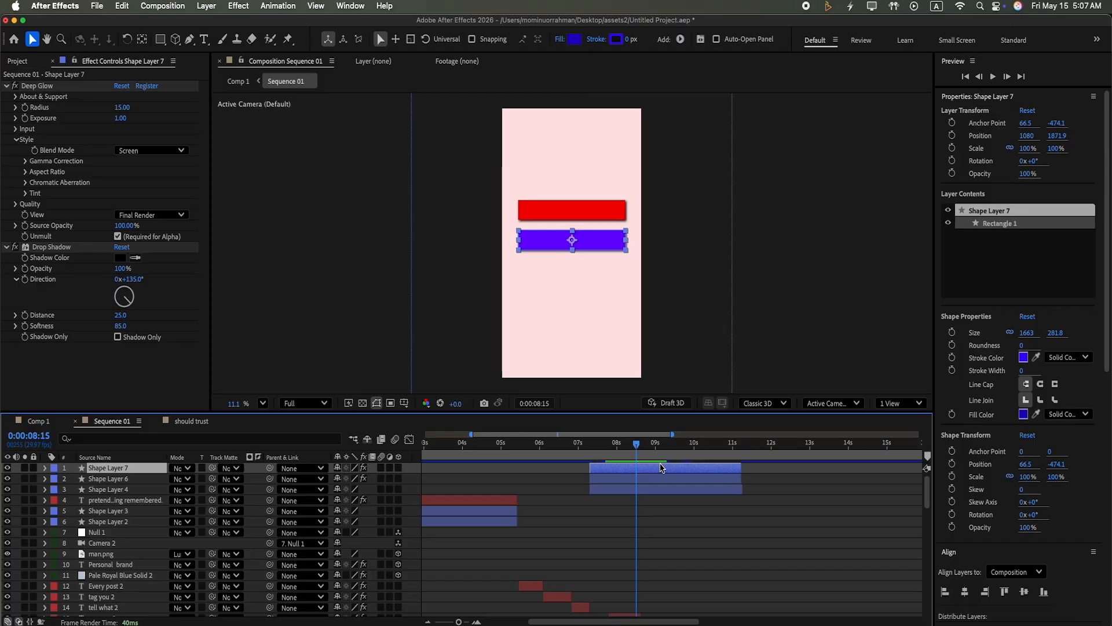
{"action": "key", "text": "super+d"}
{"action": "left_click_drag", "start_coordinate": [1058, 135], "coordinate": [1067, 180]}
{"action": "left_click_drag", "start_coordinate": [1060, 383], "coordinate": [1058, 397]}
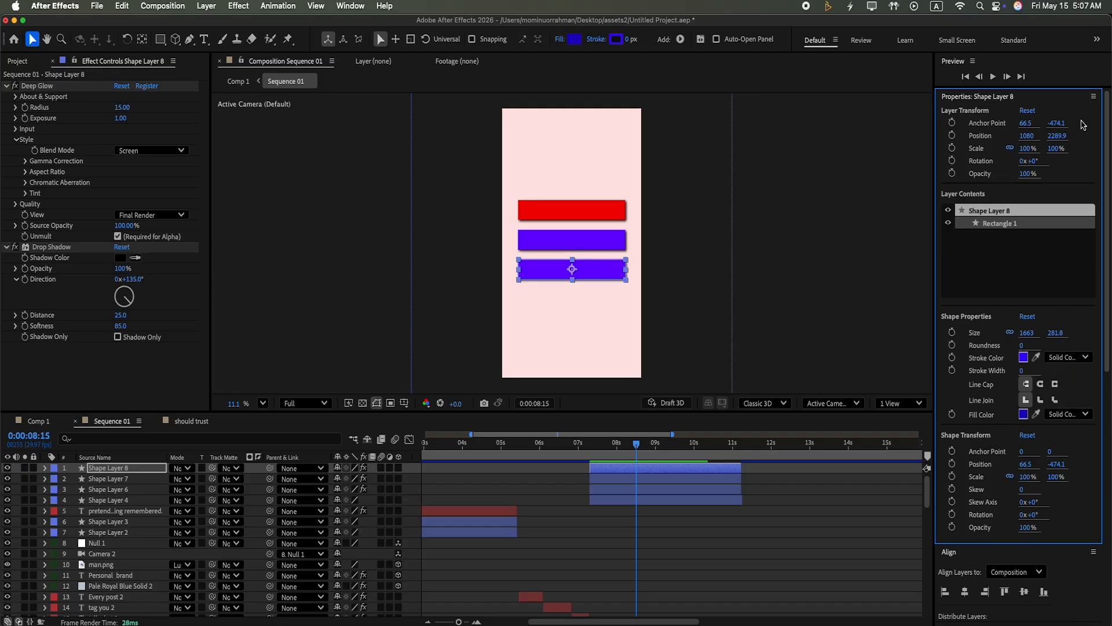
{"action": "left_click", "coordinate": [414, 519]}
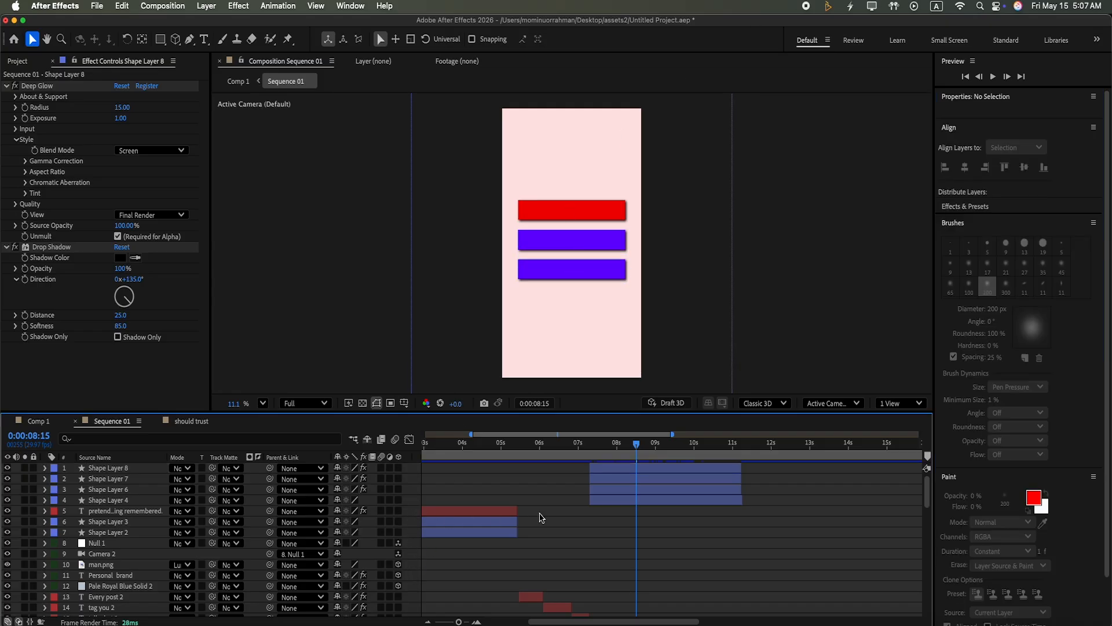
Step: Change the third rectangle's fill colour to purple 9D01FA
{"action": "left_click", "coordinate": [684, 469]}
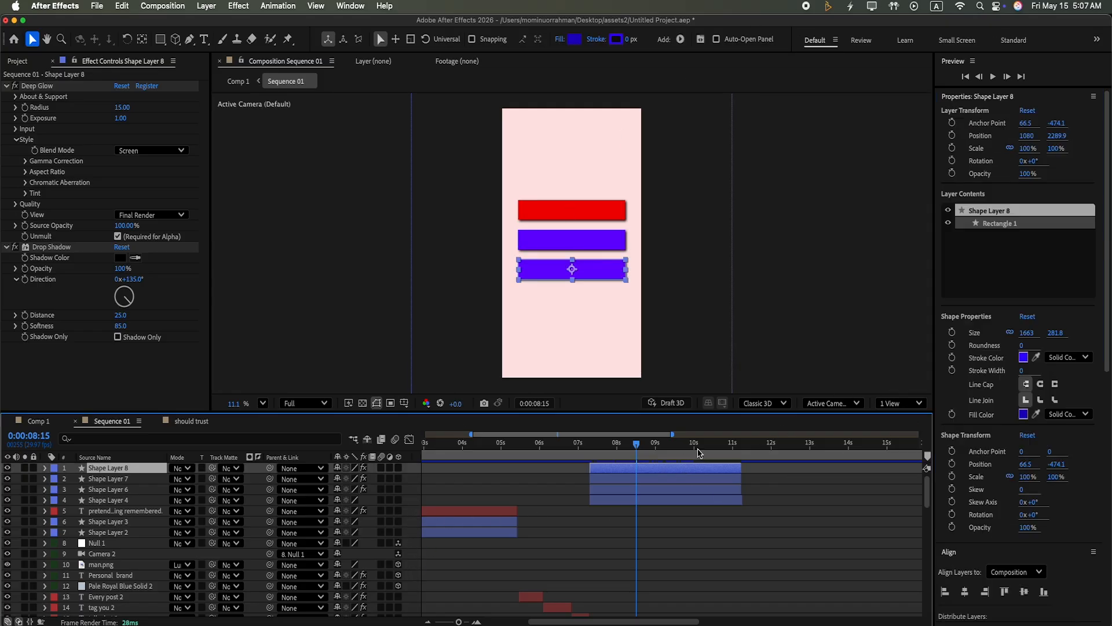
{"action": "left_click", "coordinate": [576, 39]}
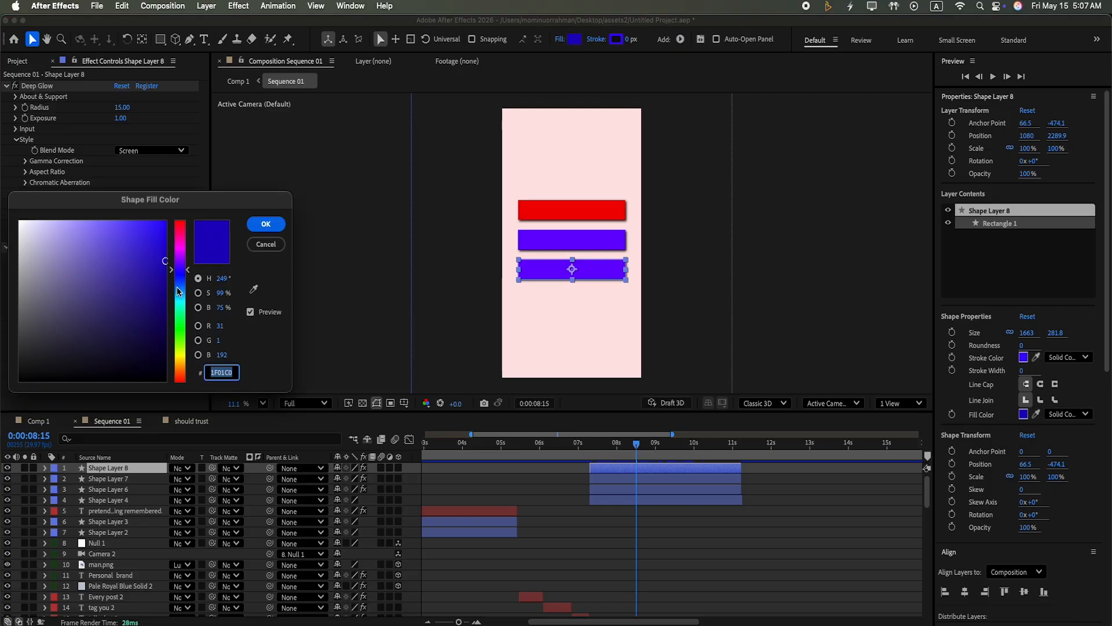
{"action": "left_click_drag", "start_coordinate": [177, 263], "coordinate": [183, 258]}
{"action": "left_click_drag", "start_coordinate": [165, 293], "coordinate": [165, 224]}
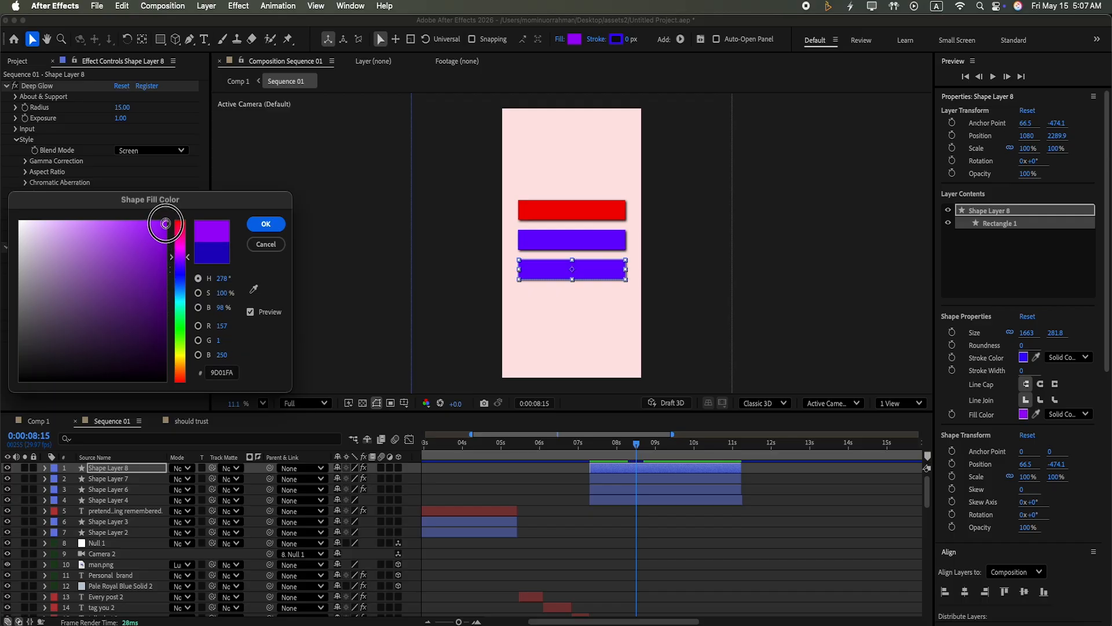
{"action": "left_click", "coordinate": [266, 224]}
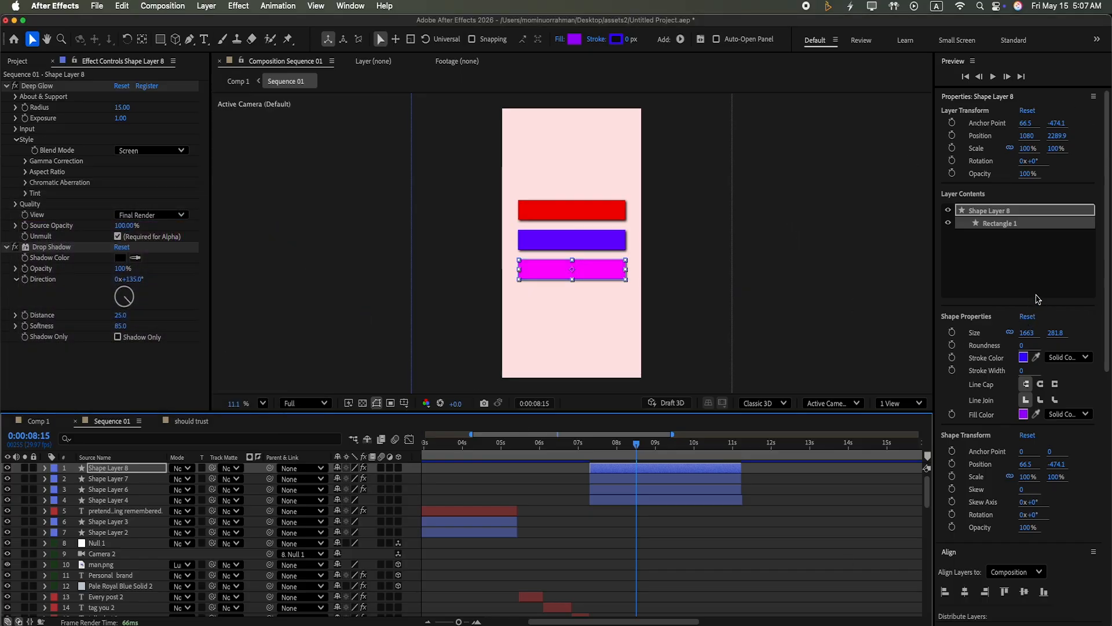
{"action": "left_click", "coordinate": [415, 495]}
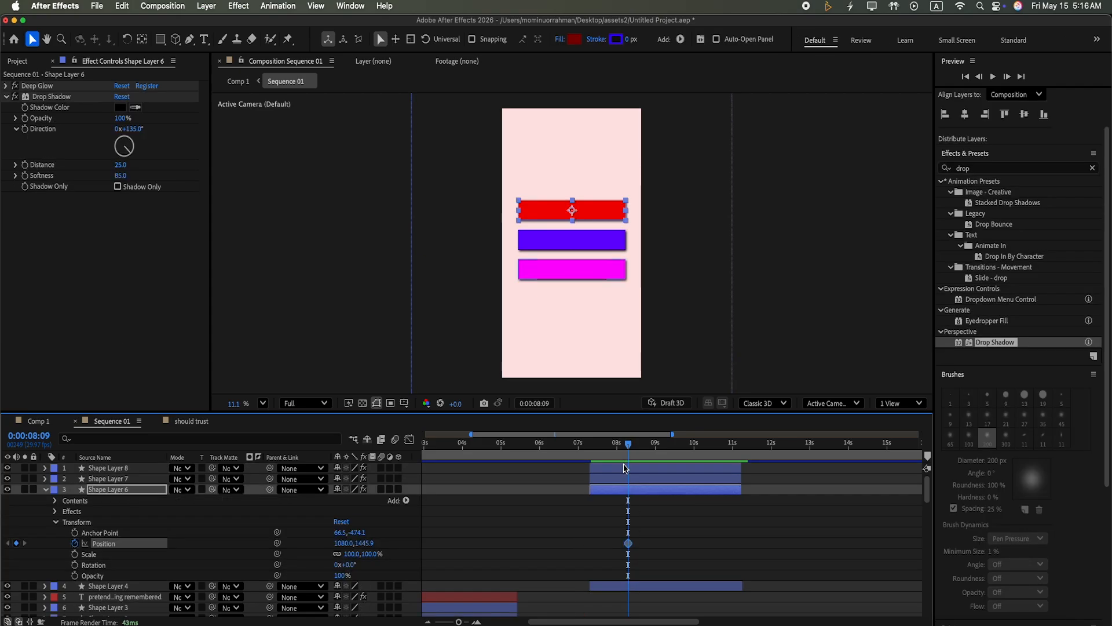
Step: At 0:00:07:09, keyframe the red rectangle outside the frame's left edge at about -1539, 1418.9 with a rotation of -58°
{"action": "left_click_drag", "start_coordinate": [625, 446], "coordinate": [589, 491]}
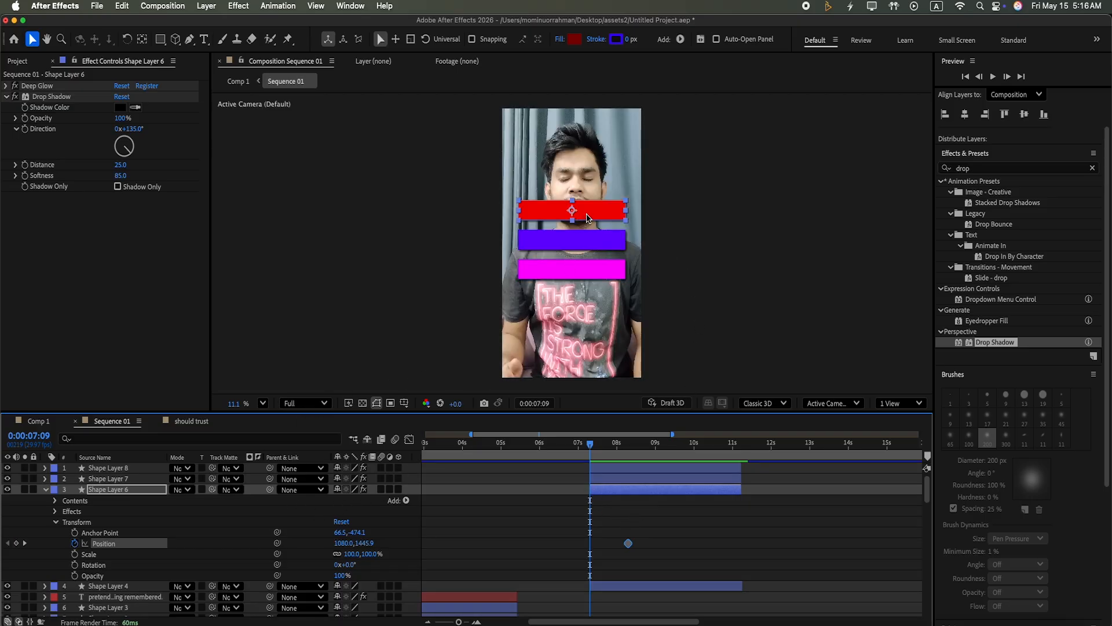
{"action": "left_click_drag", "start_coordinate": [596, 215], "coordinate": [428, 212]}
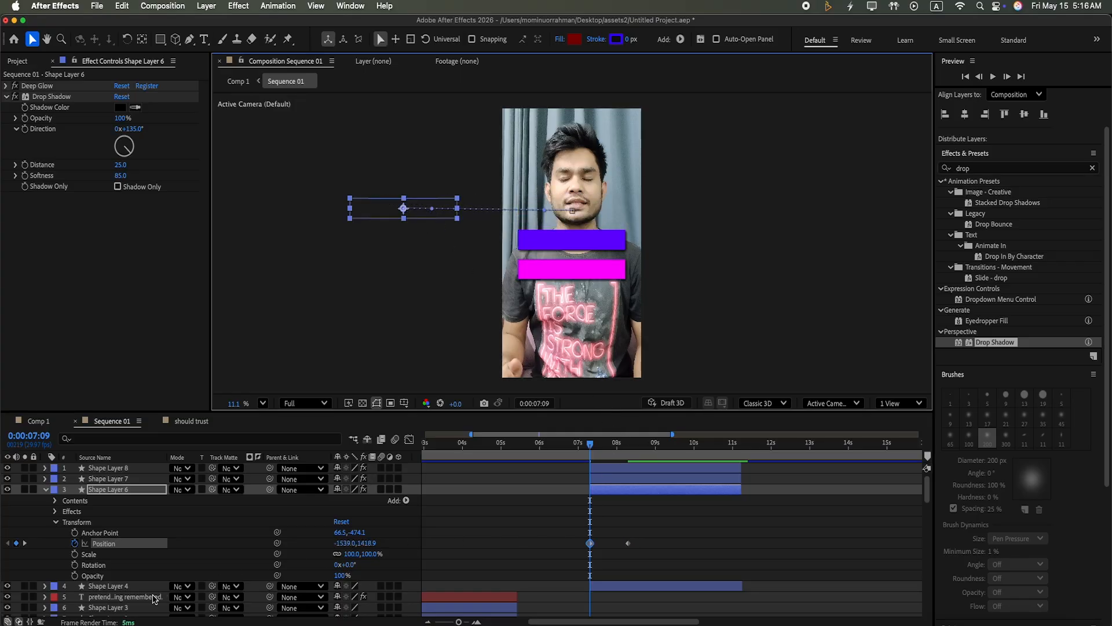
{"action": "left_click", "coordinate": [75, 565]}
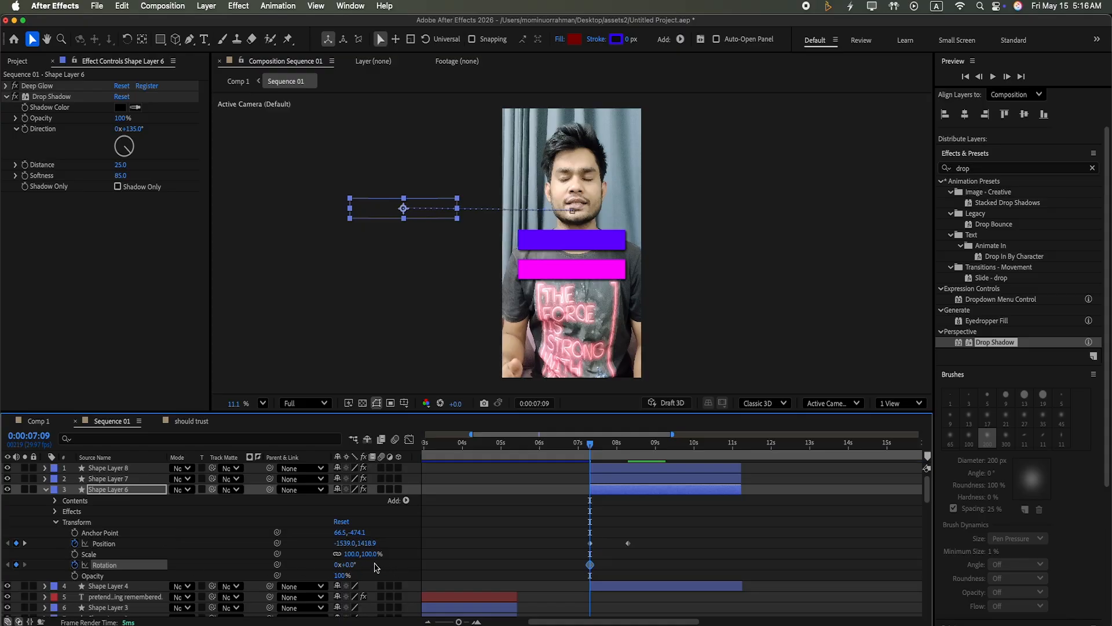
{"action": "left_click_drag", "start_coordinate": [346, 565], "coordinate": [335, 588]}
Step: Keyframe the red rectangle's rotation at 0° at 0:00:08:09, and preview its entrance from 0:00:07:09
{"action": "left_click_drag", "start_coordinate": [595, 444], "coordinate": [631, 502]}
{"action": "left_click", "coordinate": [349, 564]}
{"action": "type", "text": "0"}
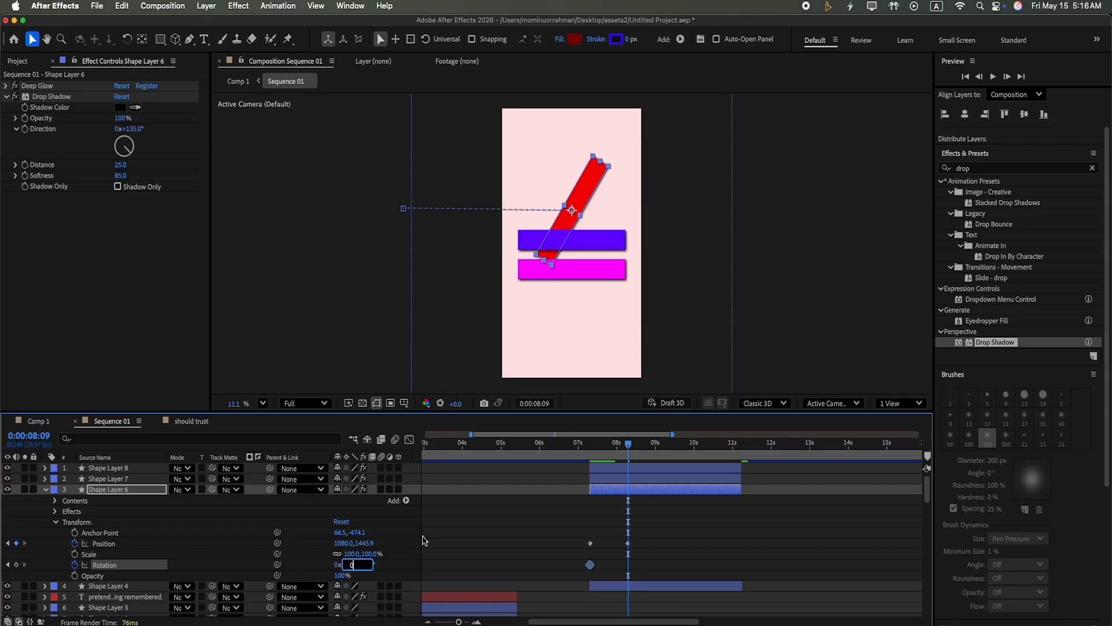
{"action": "left_click", "coordinate": [406, 543]}
{"action": "left_click_drag", "start_coordinate": [628, 443], "coordinate": [587, 486]}
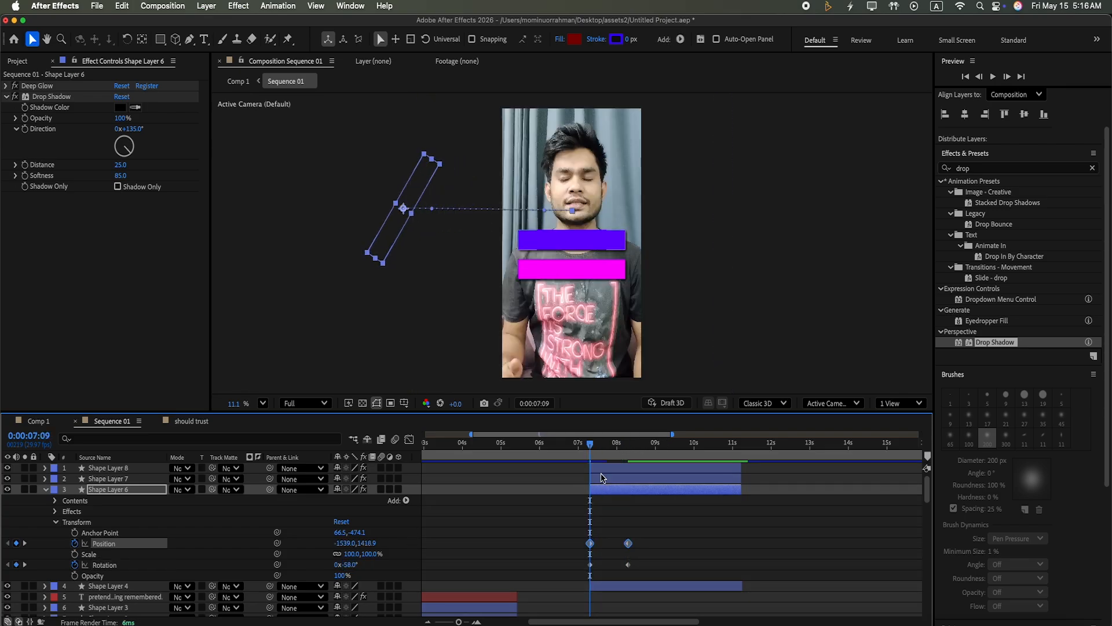
{"action": "left_click", "coordinate": [994, 79]}
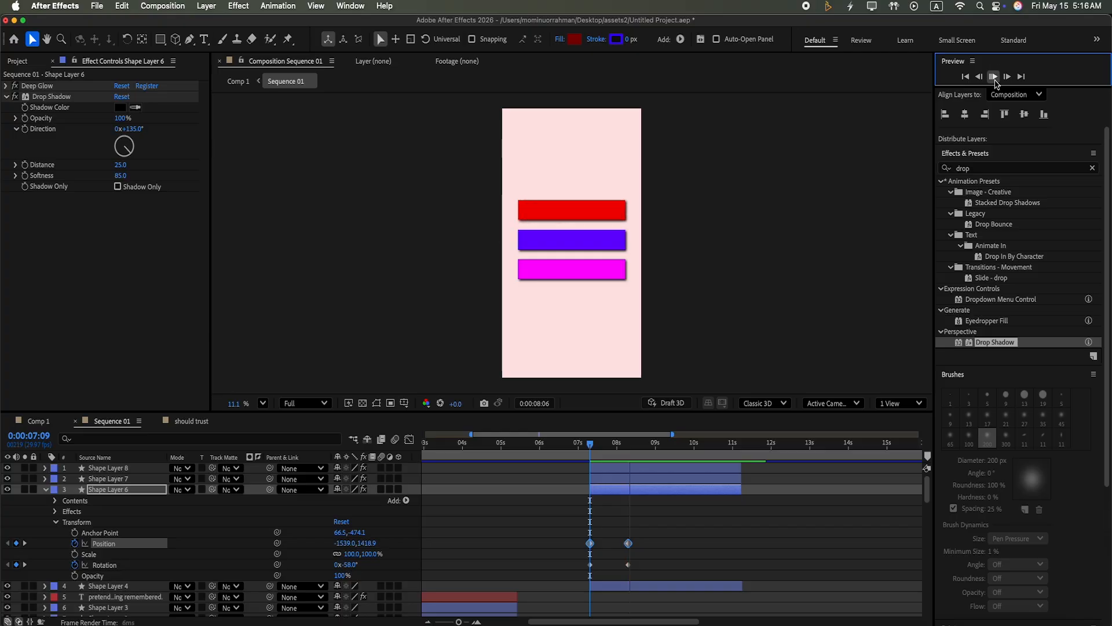
Step: Ease the red rectangle's position keyframes in the speed graph with a fast start and a gradual stop
{"action": "left_click", "coordinate": [623, 565]}
{"action": "left_click_drag", "start_coordinate": [624, 565], "coordinate": [632, 565]}
{"action": "left_click_drag", "start_coordinate": [572, 524], "coordinate": [639, 549]}
{"action": "left_click", "coordinate": [409, 439]}
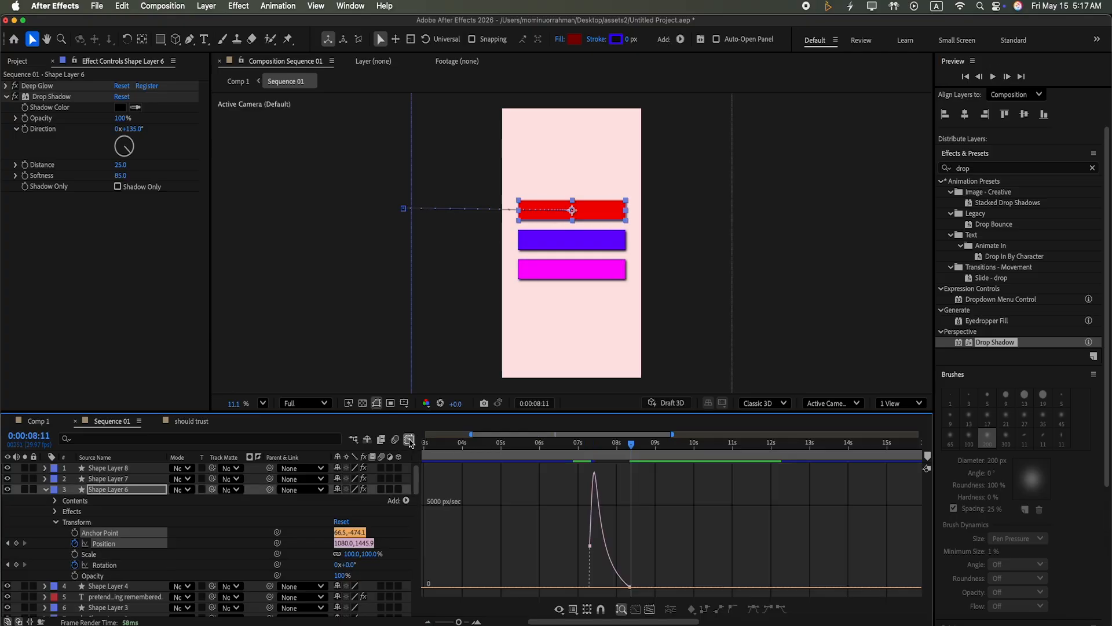
{"action": "left_click", "coordinate": [410, 440]}
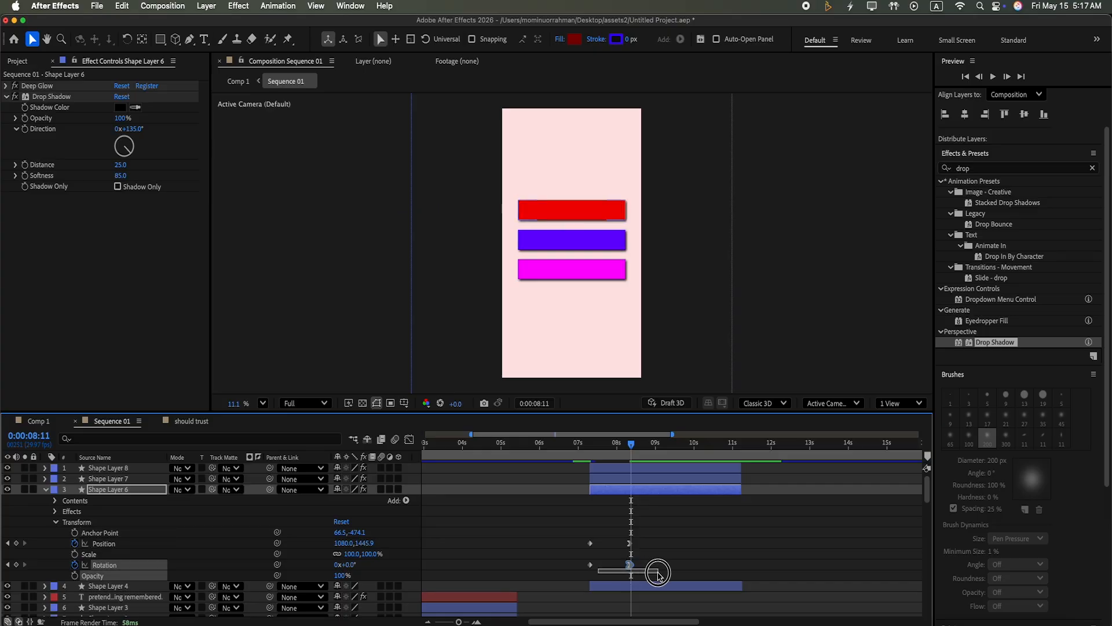
Step: Ease the red rectangle's rotation keyframes in the speed graph with a fast start and a gradual stop, and preview its entrance
{"action": "left_click_drag", "start_coordinate": [556, 559], "coordinate": [631, 517]}
{"action": "left_click", "coordinate": [409, 439]}
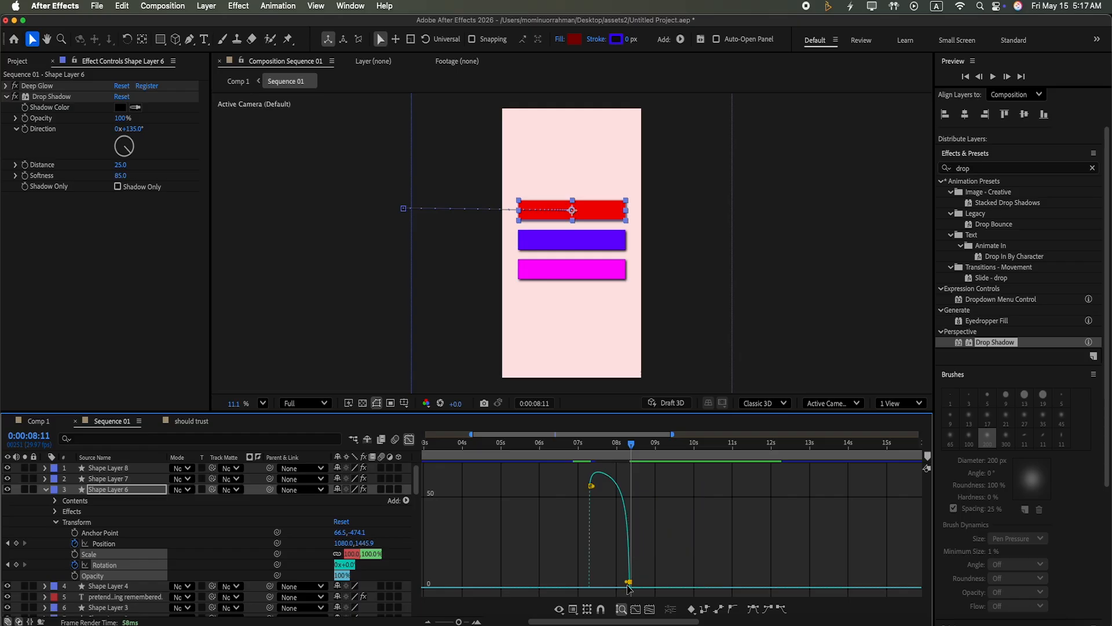
{"action": "left_click_drag", "start_coordinate": [630, 583], "coordinate": [609, 587]}
{"action": "left_click_drag", "start_coordinate": [630, 443], "coordinate": [575, 442]}
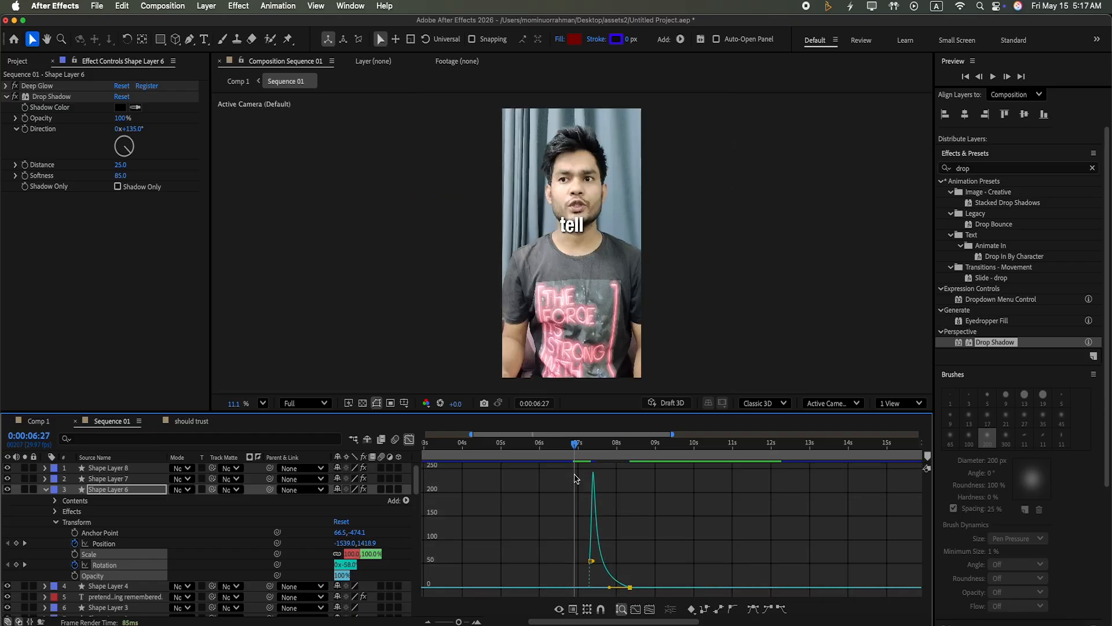
{"action": "left_click", "coordinate": [993, 76]}
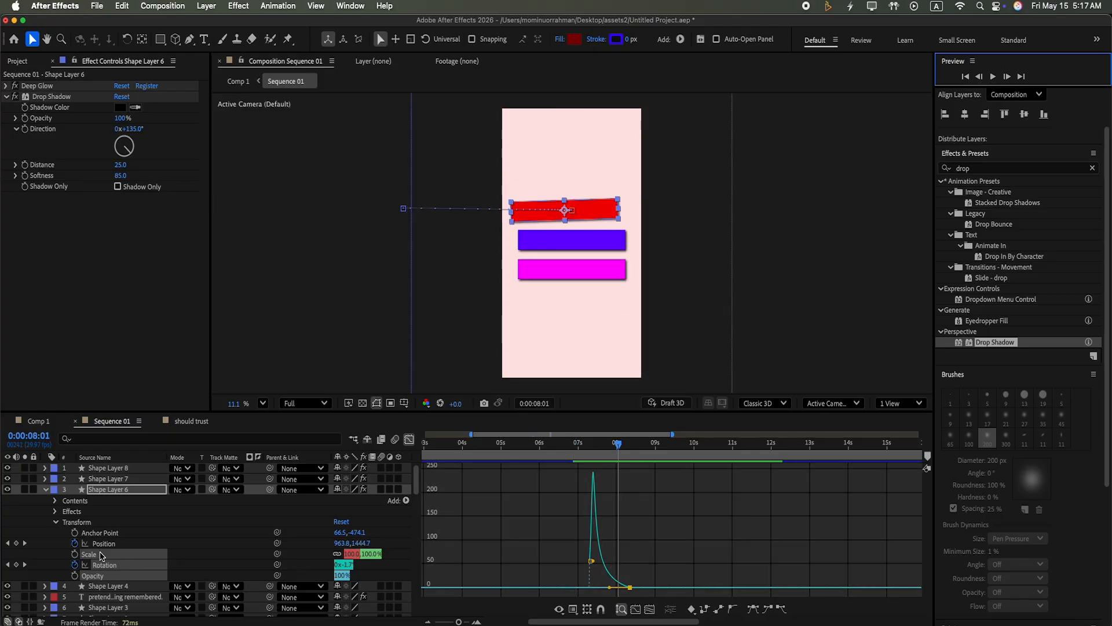
{"action": "left_click", "coordinate": [45, 489]}
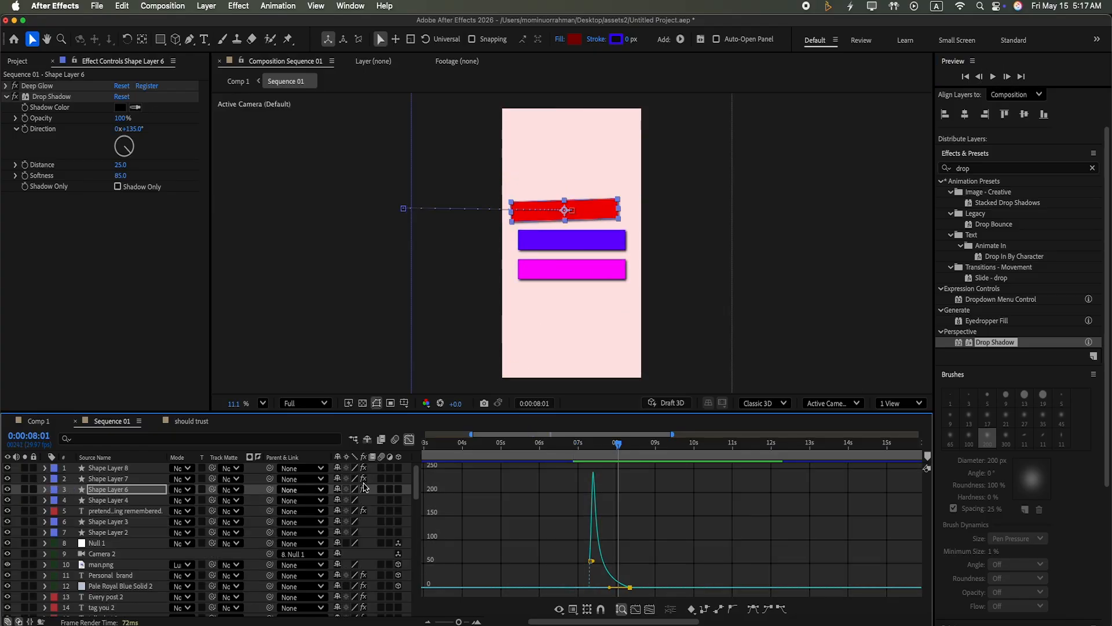
{"action": "left_click", "coordinate": [409, 517]}
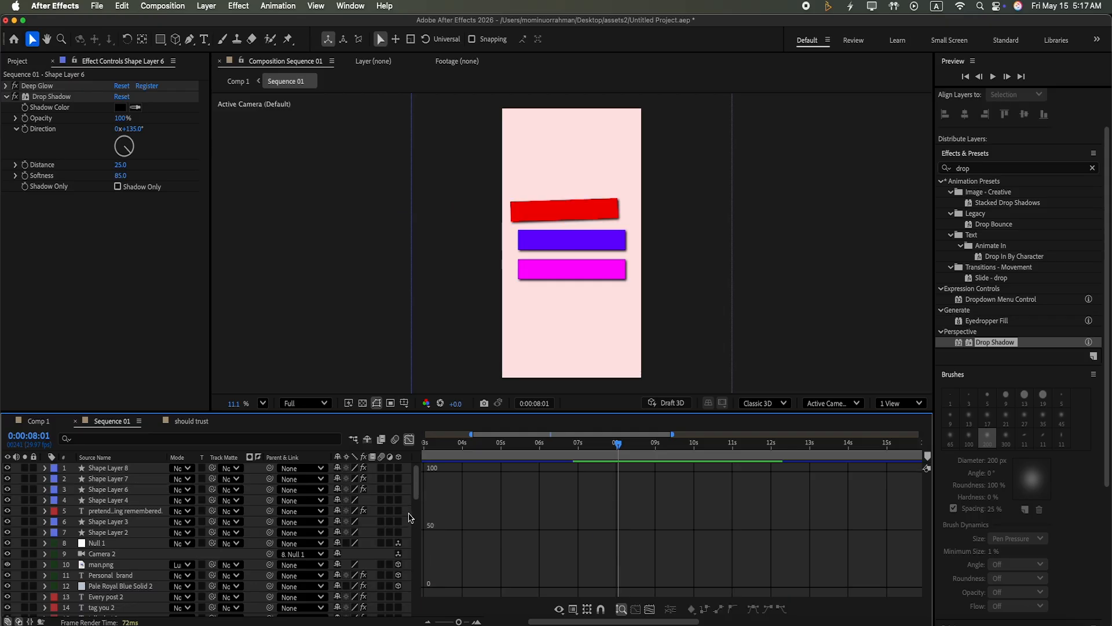
{"action": "left_click", "coordinate": [409, 440]}
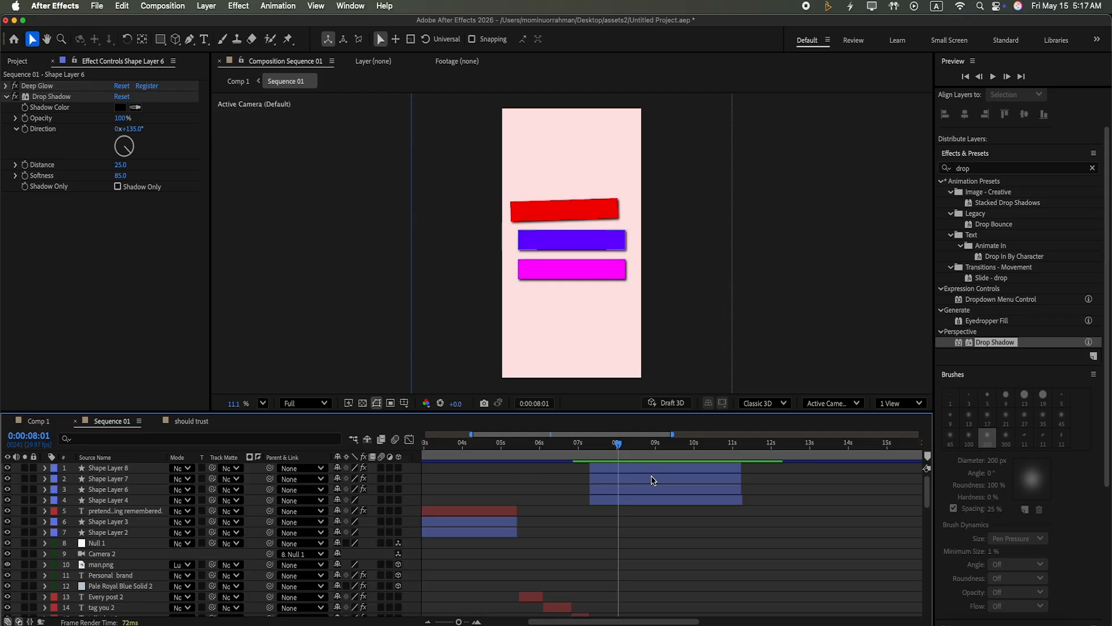
Step: Keyframe the blue rectangle's current position between the other two bars at 0:00:08:11
{"action": "left_click", "coordinate": [606, 461]}
{"action": "left_click", "coordinate": [615, 471]}
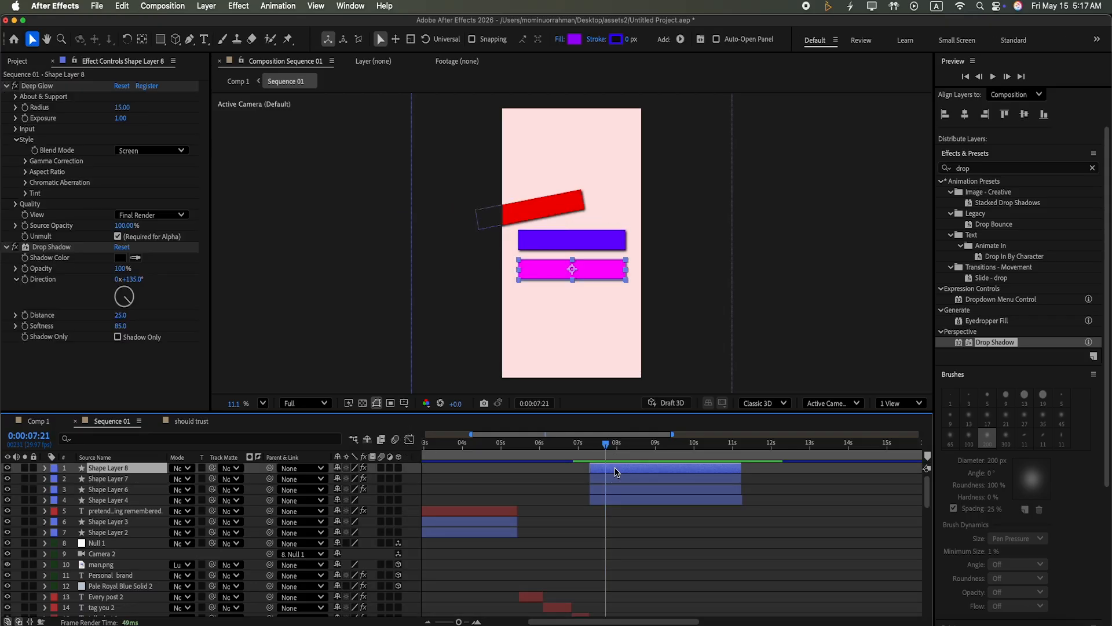
{"action": "left_click", "coordinate": [636, 481]}
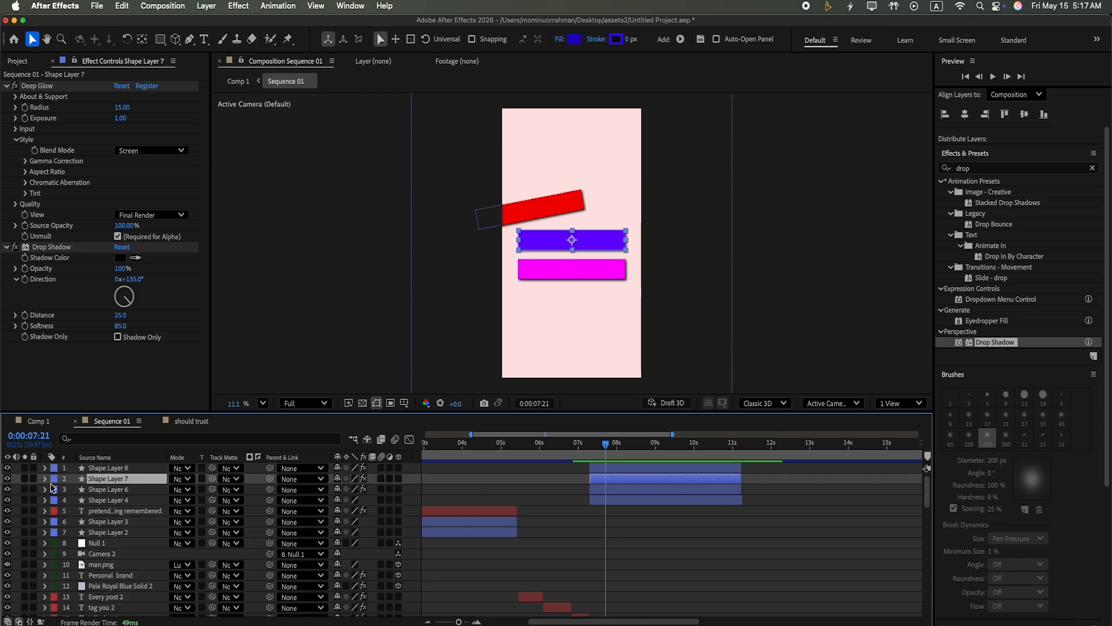
{"action": "left_click", "coordinate": [46, 479]}
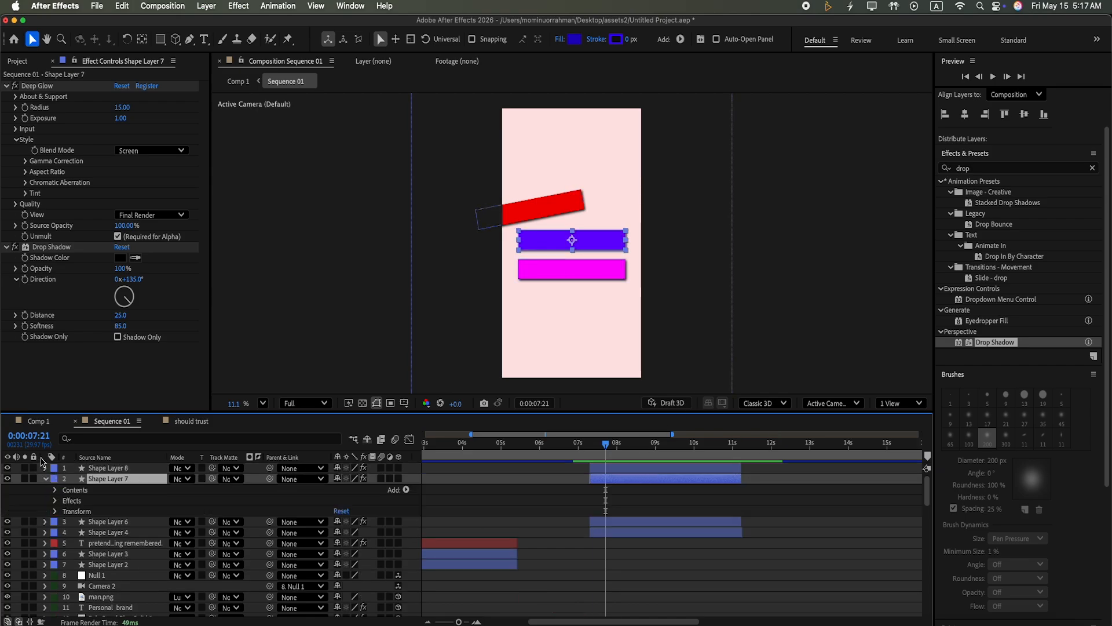
{"action": "left_click", "coordinate": [46, 469]}
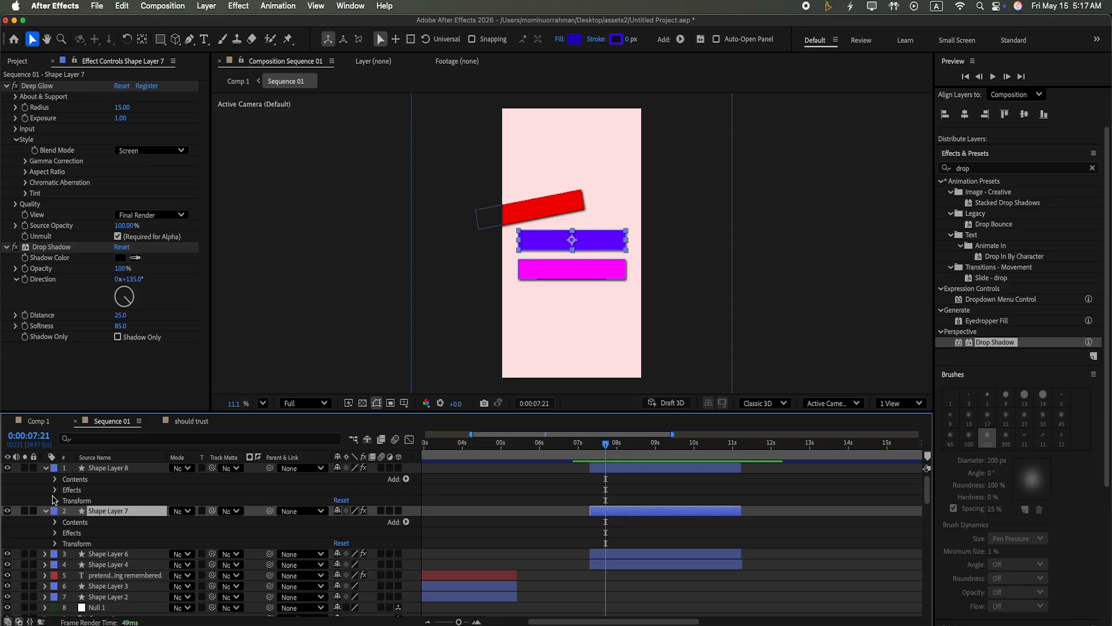
{"action": "left_click", "coordinate": [55, 510]}
{"action": "left_click", "coordinate": [46, 506]}
{"action": "left_click", "coordinate": [55, 501]}
{"action": "left_click", "coordinate": [46, 468]}
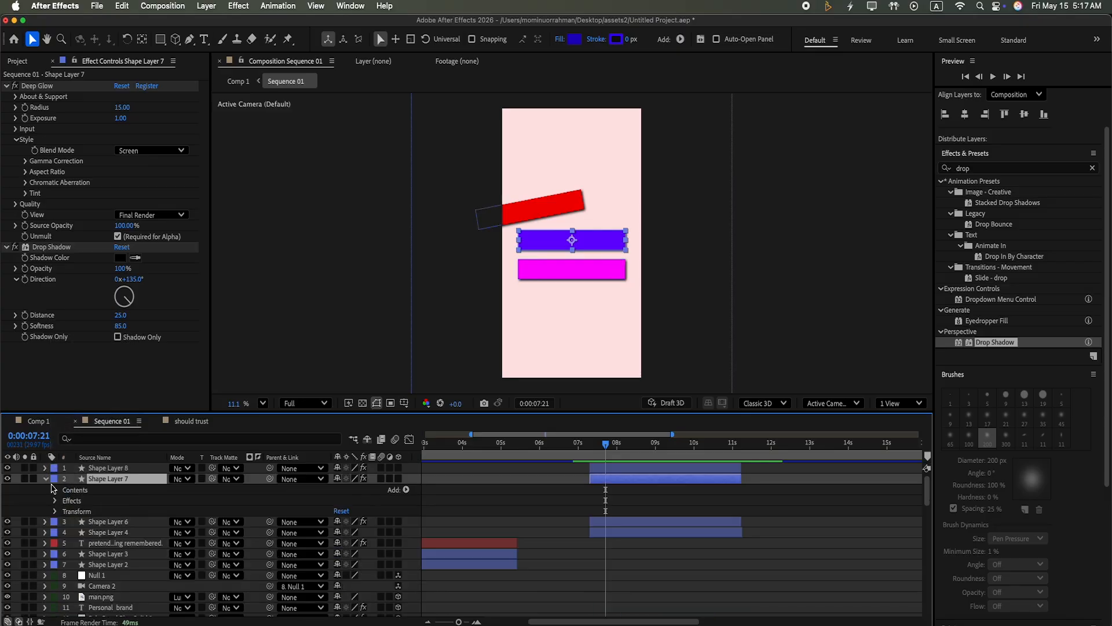
{"action": "key", "text": "F2"}
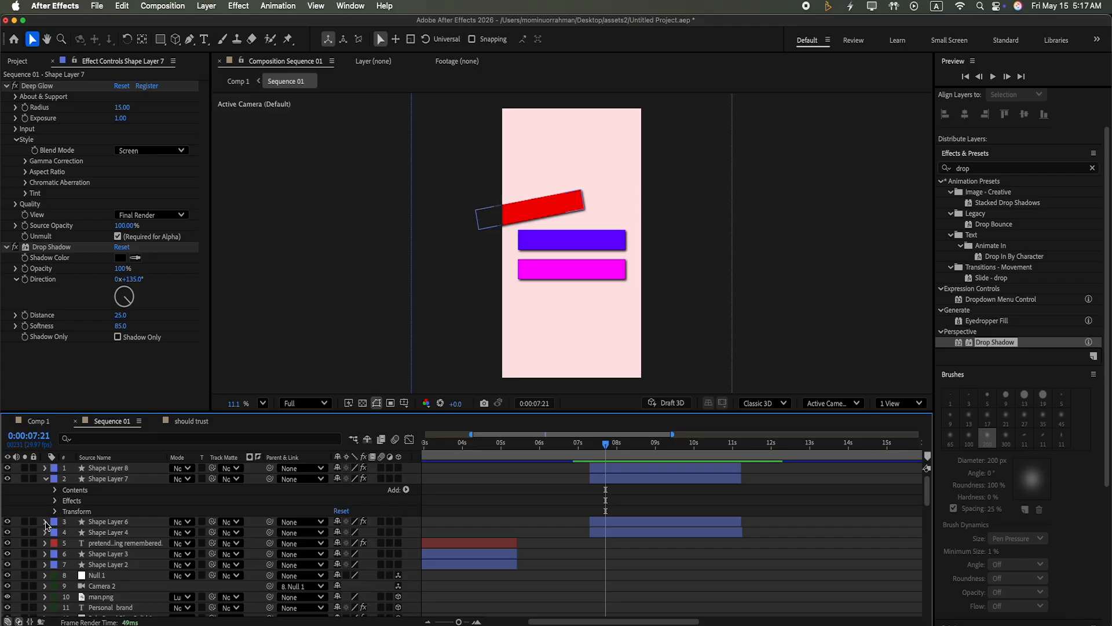
{"action": "left_click", "coordinate": [46, 522]}
{"action": "left_click_drag", "start_coordinate": [605, 445], "coordinate": [625, 487]}
{"action": "left_click", "coordinate": [624, 483]}
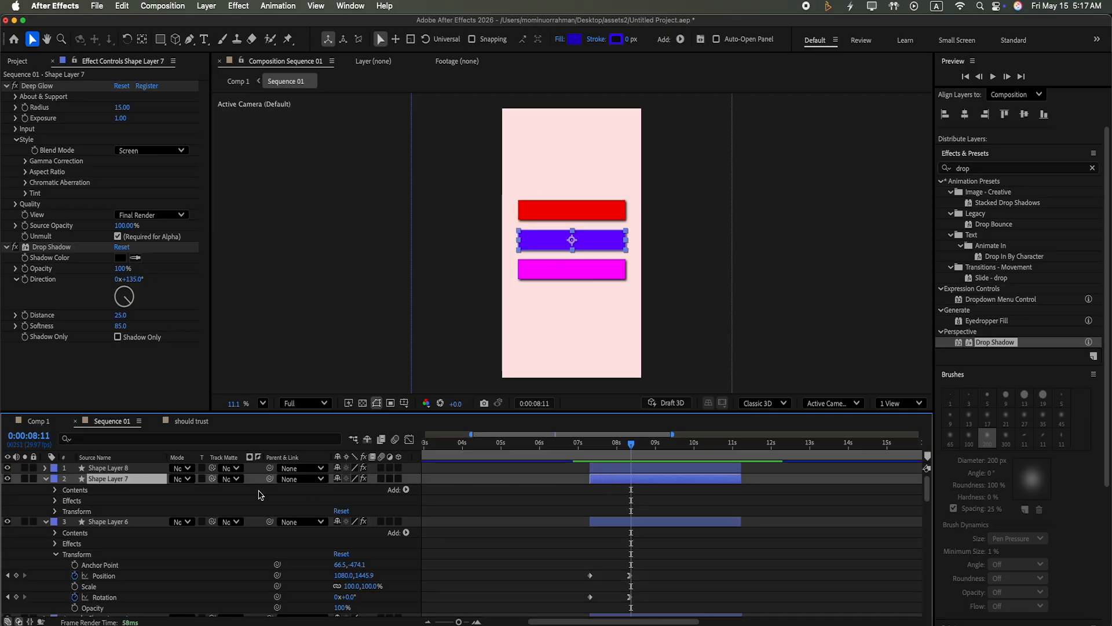
{"action": "left_click", "coordinate": [54, 512]}
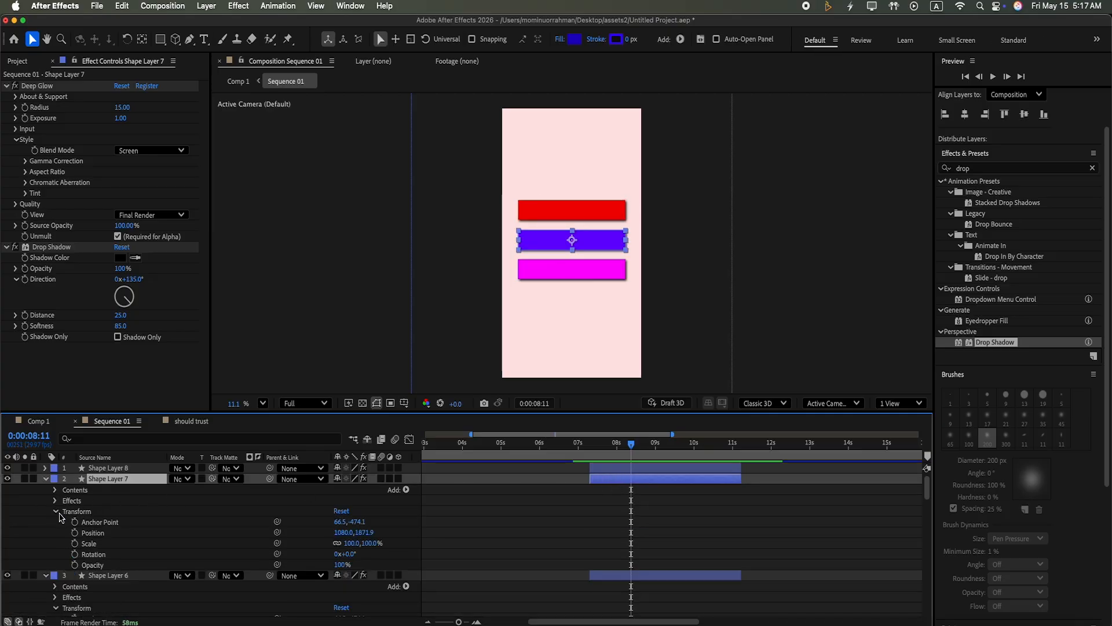
{"action": "left_click", "coordinate": [76, 532]}
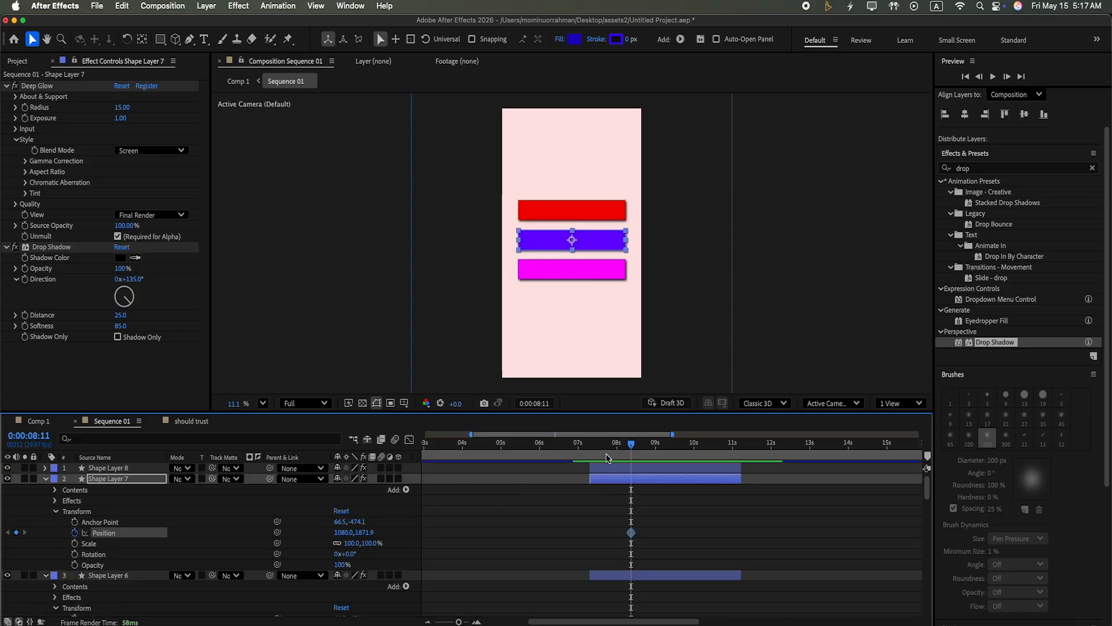
Step: At 0:00:07:10, keyframe the blue rectangle outside the frame's right edge at about 3816, 1880.9 with a rotation of 58°
{"action": "left_click_drag", "start_coordinate": [630, 444], "coordinate": [591, 444]}
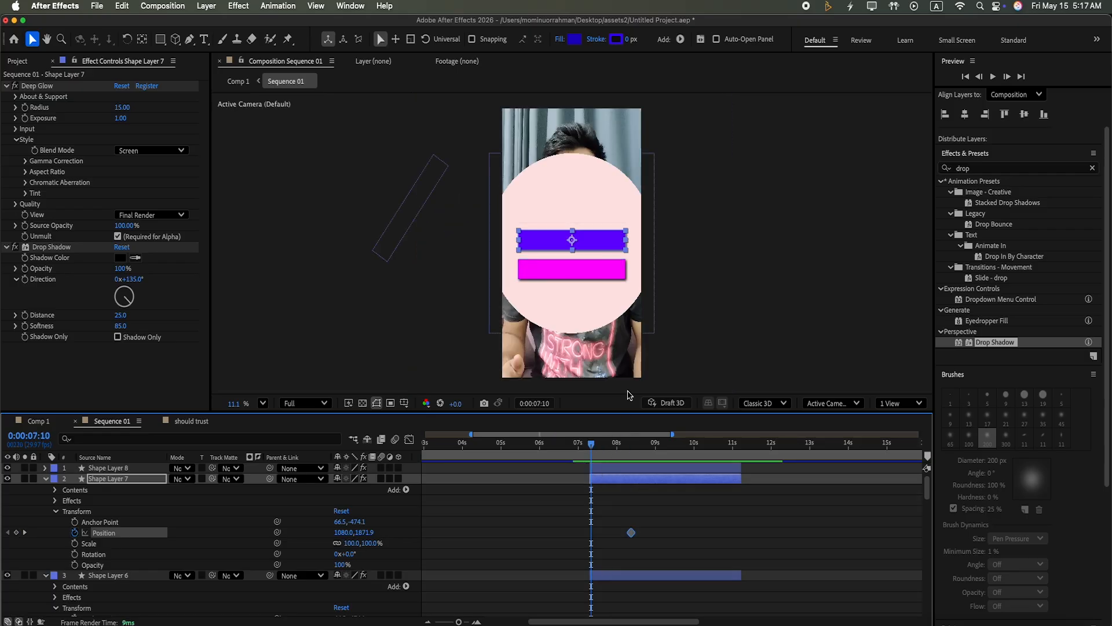
{"action": "left_click_drag", "start_coordinate": [586, 241], "coordinate": [762, 238]}
{"action": "left_click_drag", "start_coordinate": [350, 560], "coordinate": [348, 560]}
{"action": "left_click", "coordinate": [348, 554]}
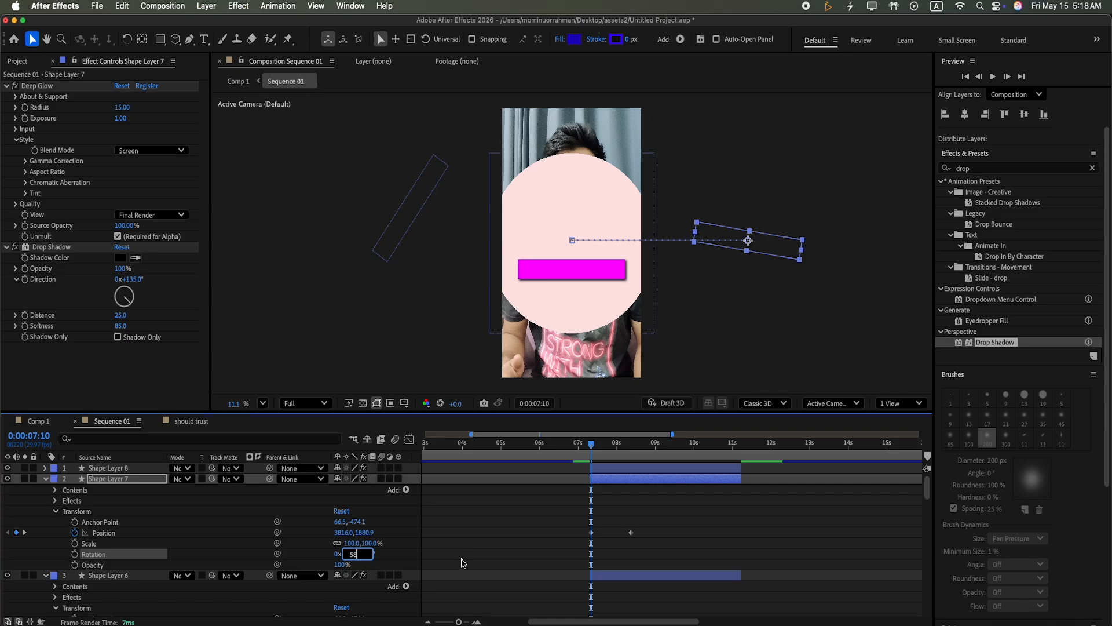
{"action": "left_click", "coordinate": [402, 551]}
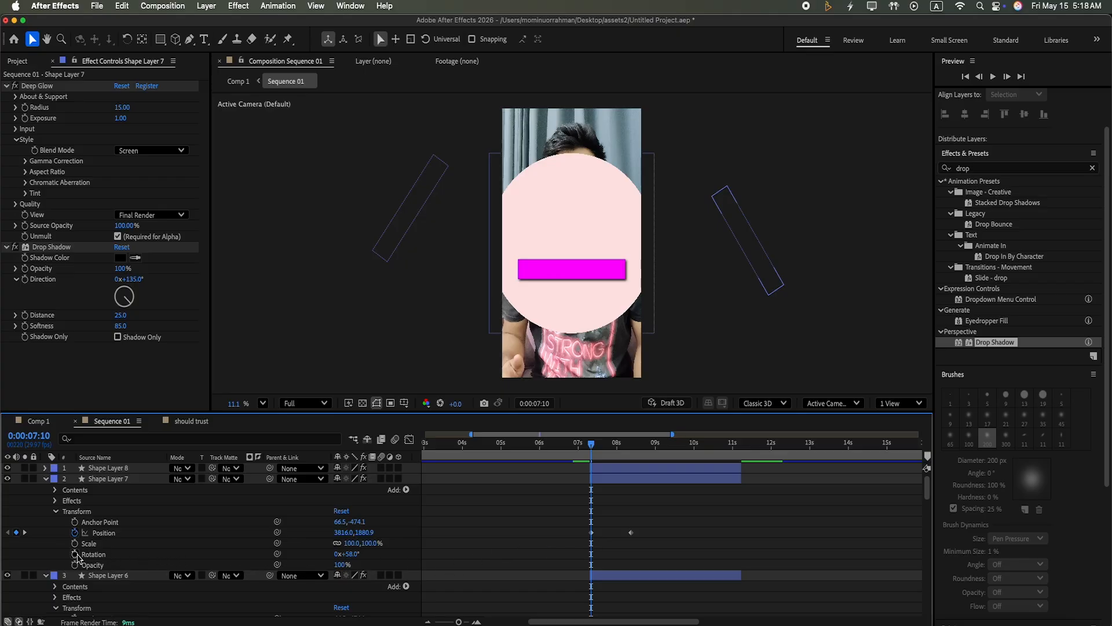
{"action": "left_click", "coordinate": [74, 554]}
Step: Keyframe the blue rectangle's rotation at 0° at 0:00:08:11
{"action": "left_click_drag", "start_coordinate": [591, 444], "coordinate": [631, 443]}
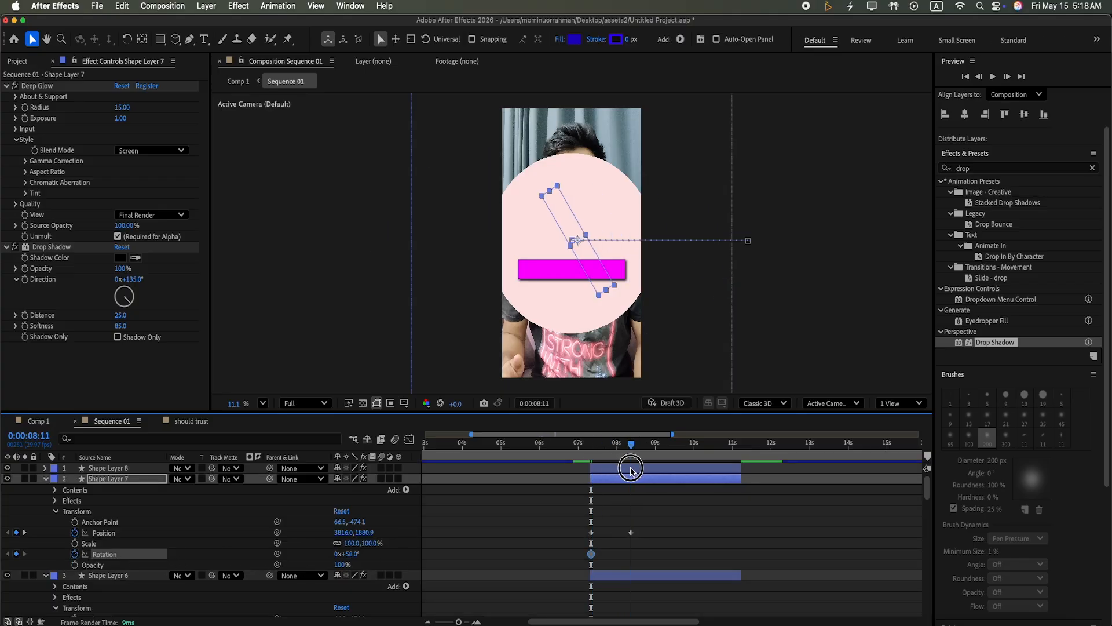
{"action": "left_click", "coordinate": [350, 554]}
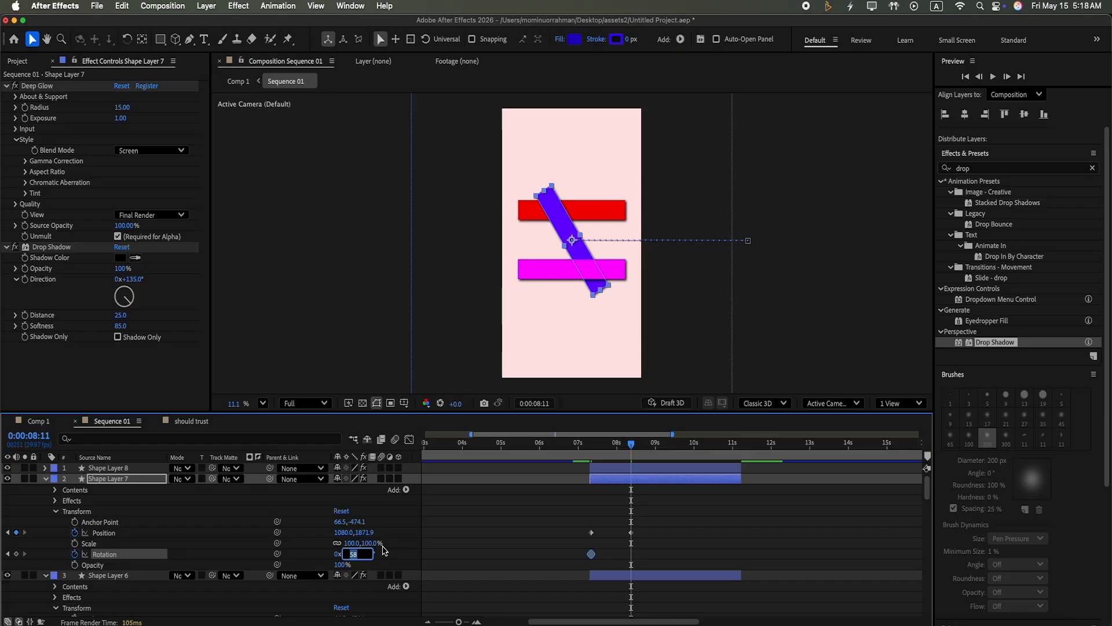
{"action": "type", "text": "0"}
{"action": "key", "text": "Return"}
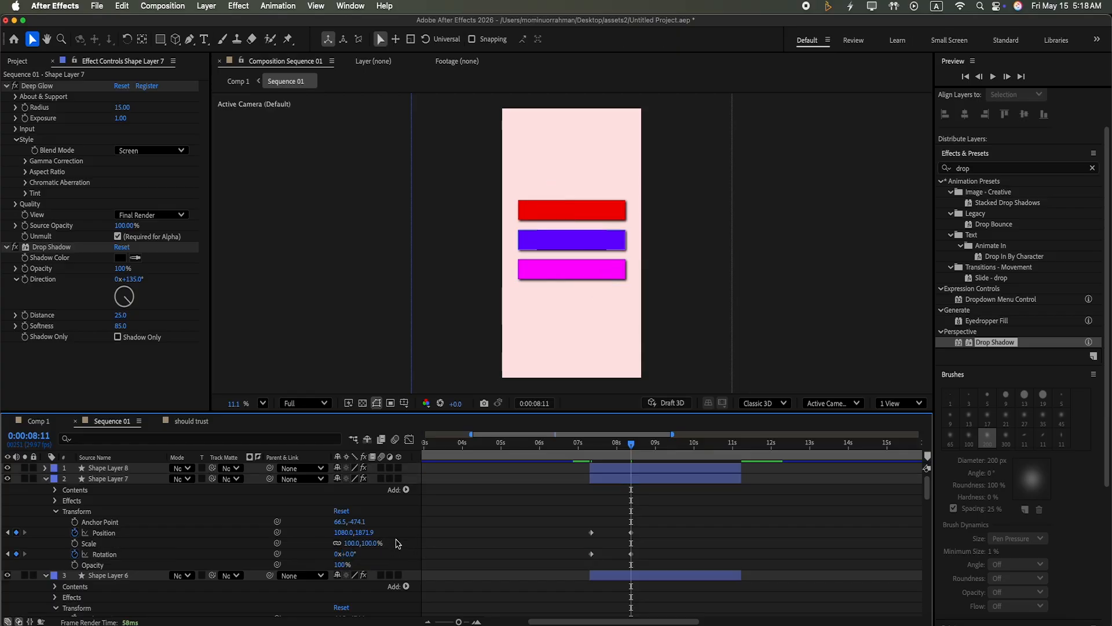
Step: Ease the blue rectangle's position and rotation keyframes in the speed graph with a fast start and gradual stop, and preview its entrance
{"action": "left_click_drag", "start_coordinate": [578, 519], "coordinate": [634, 548]}
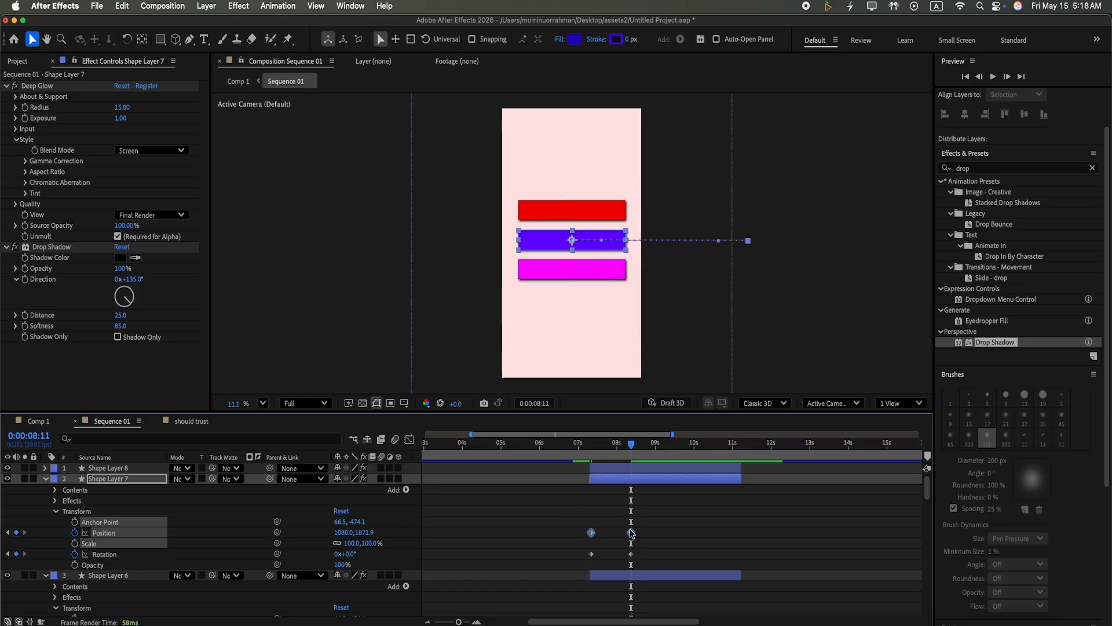
{"action": "key", "text": "shift+F3"}
{"action": "left_click_drag", "start_coordinate": [631, 471], "coordinate": [612, 587]}
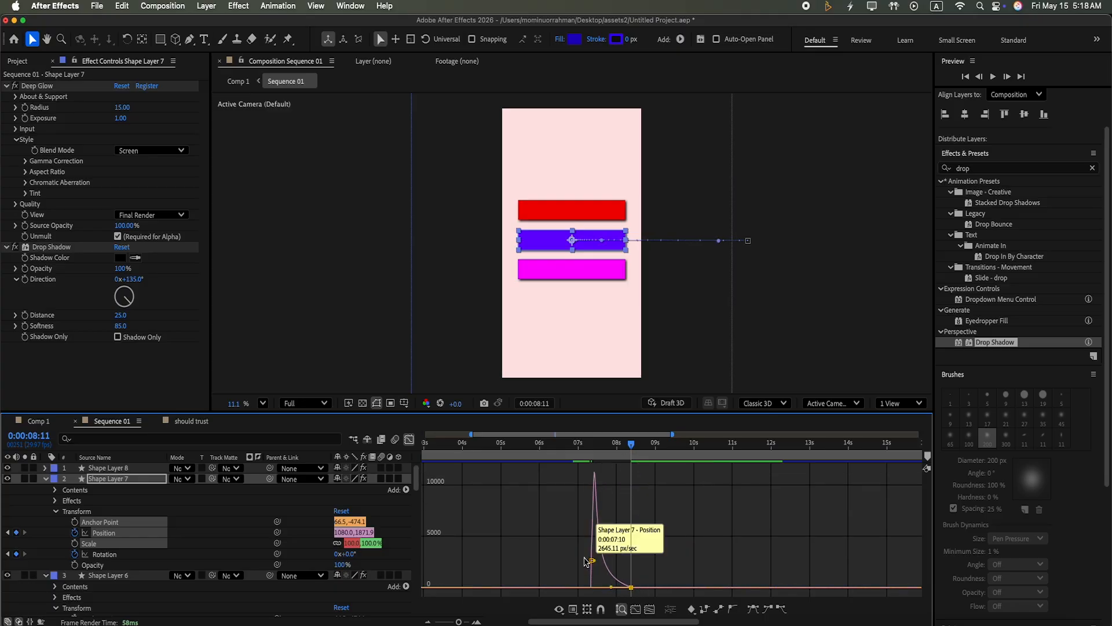
{"action": "left_click", "coordinate": [409, 439]}
{"action": "left_click_drag", "start_coordinate": [579, 549], "coordinate": [594, 462]}
{"action": "left_click", "coordinate": [410, 440]}
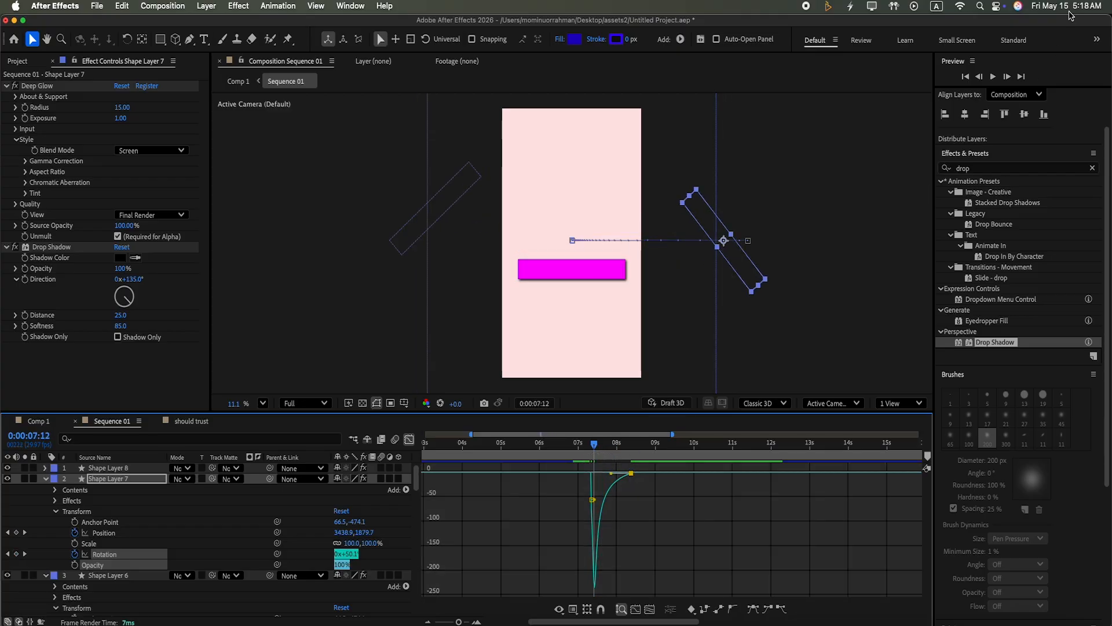
{"action": "left_click", "coordinate": [993, 76]}
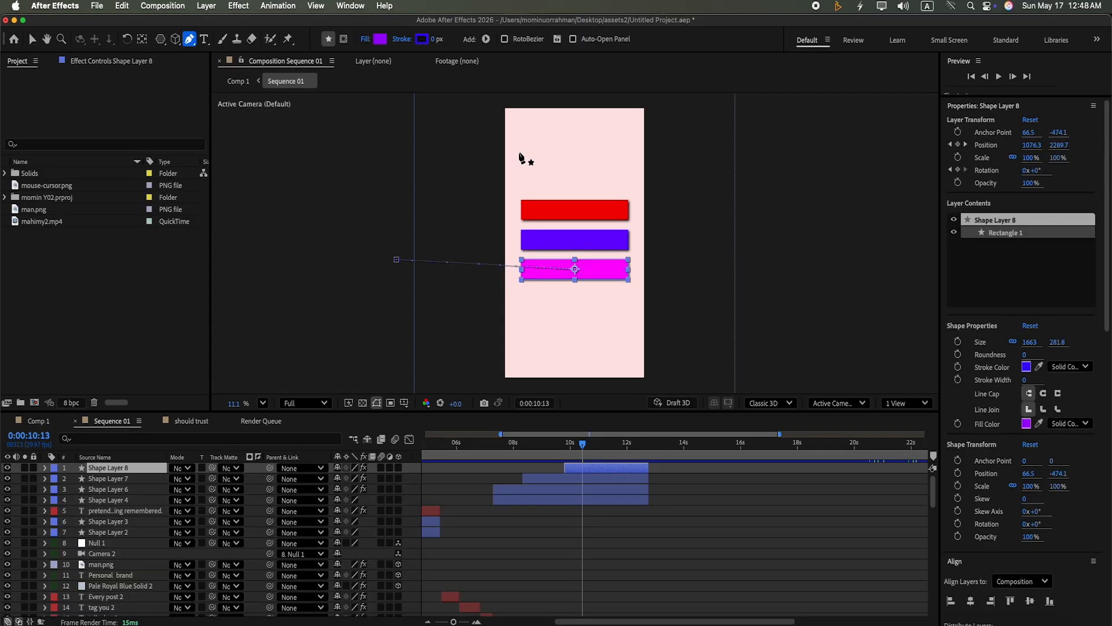
Step: With no layer selected, draw a straight vertical line with the Pen tool crossing all three bars slightly left of their centre
{"action": "left_click", "coordinate": [445, 497]}
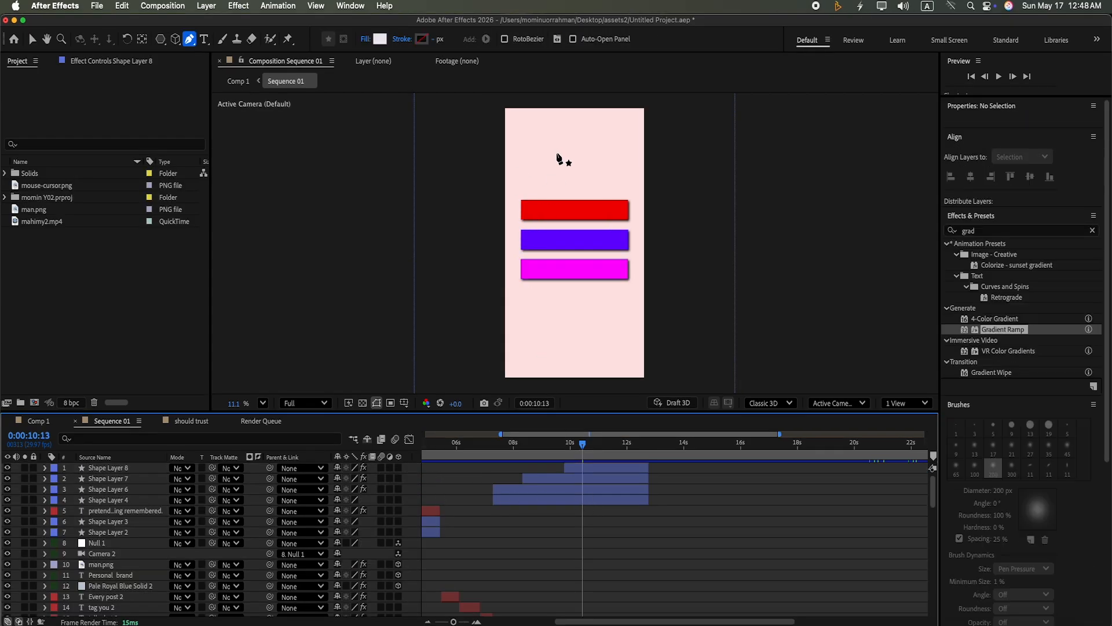
{"action": "left_click", "coordinate": [565, 154]}
{"action": "left_click", "coordinate": [565, 309]}
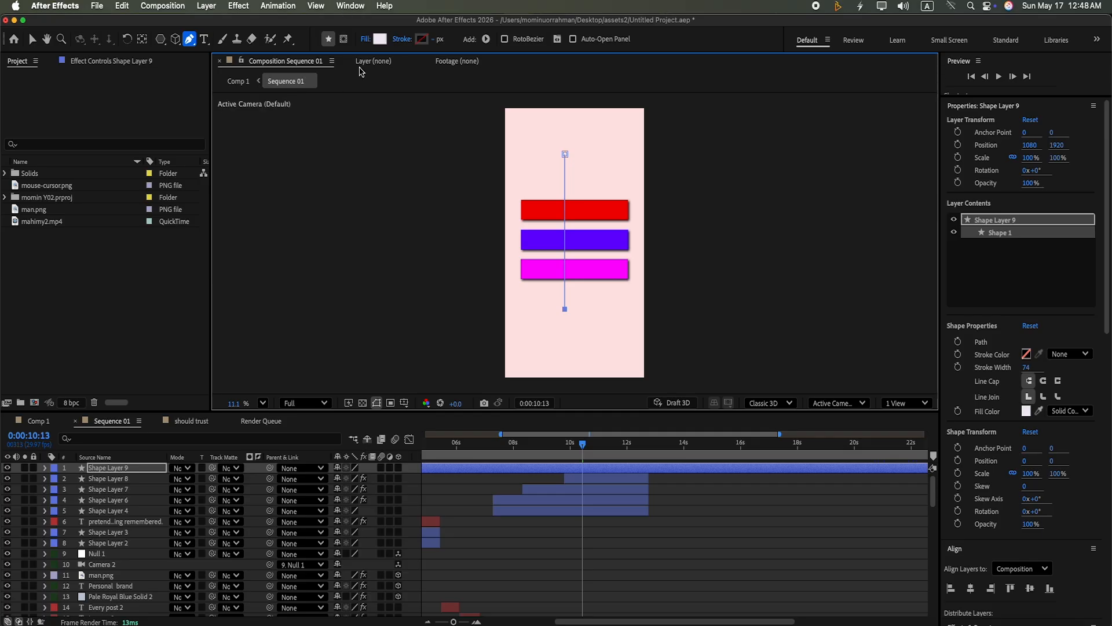
Step: Remove the vertical line's fill and set its stroke width to 80 px
{"action": "left_click", "coordinate": [365, 39]}
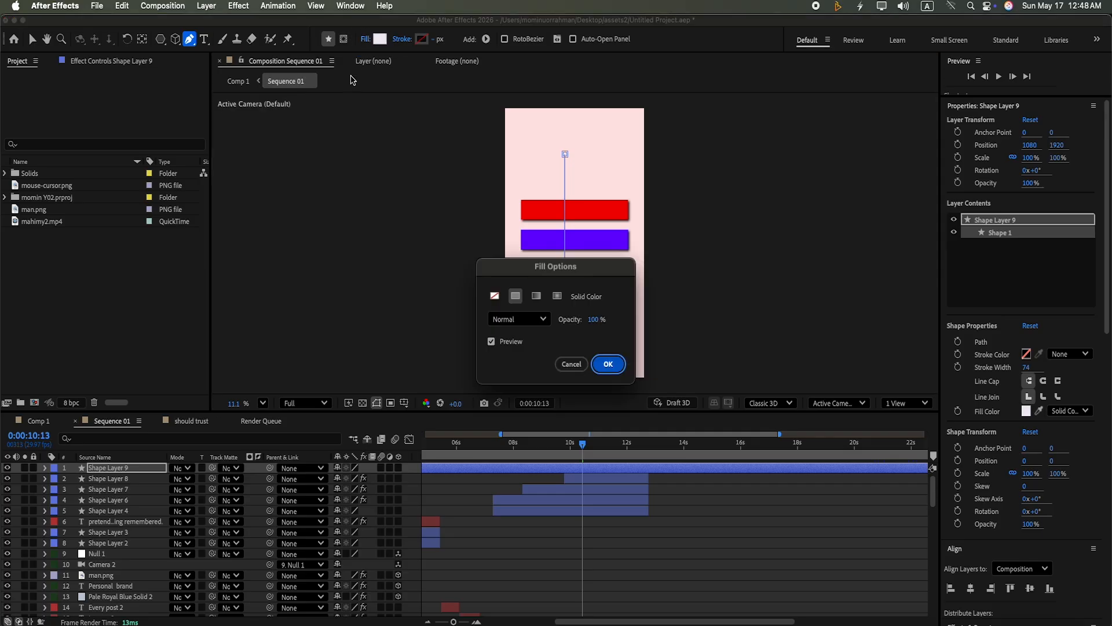
{"action": "left_click", "coordinate": [495, 296]}
{"action": "left_click", "coordinate": [608, 364]}
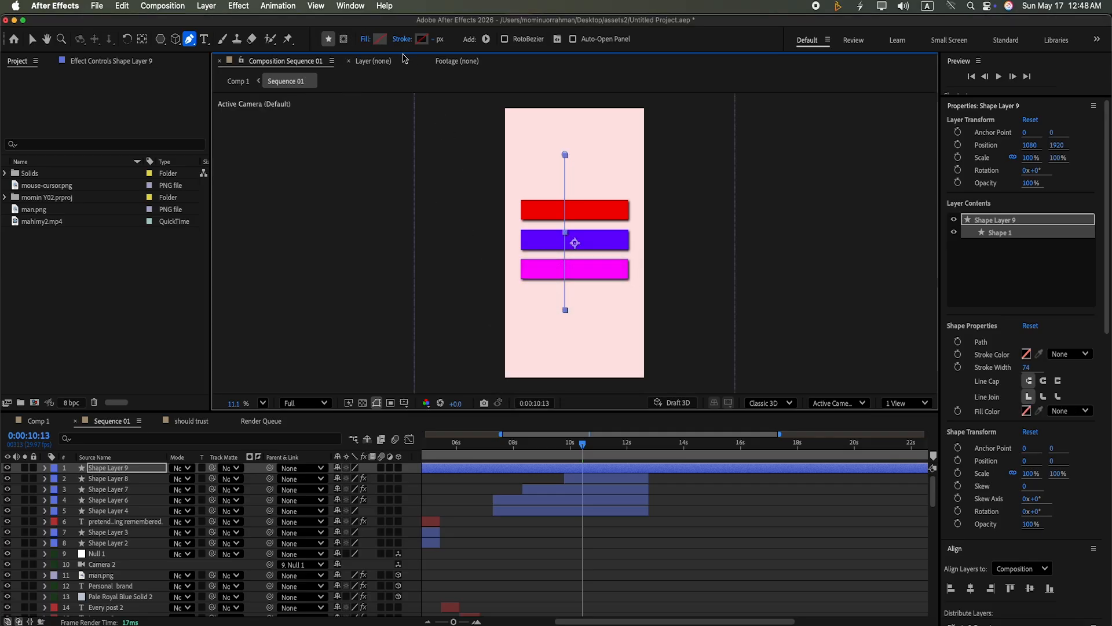
{"action": "left_click", "coordinate": [438, 39]}
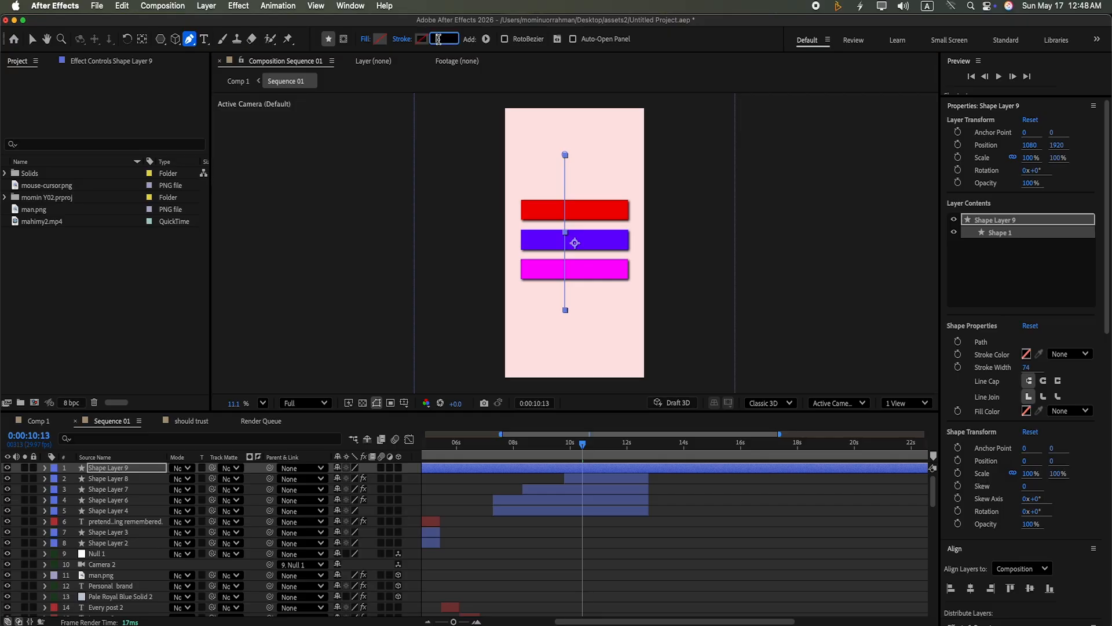
{"action": "type", "text": "80"}
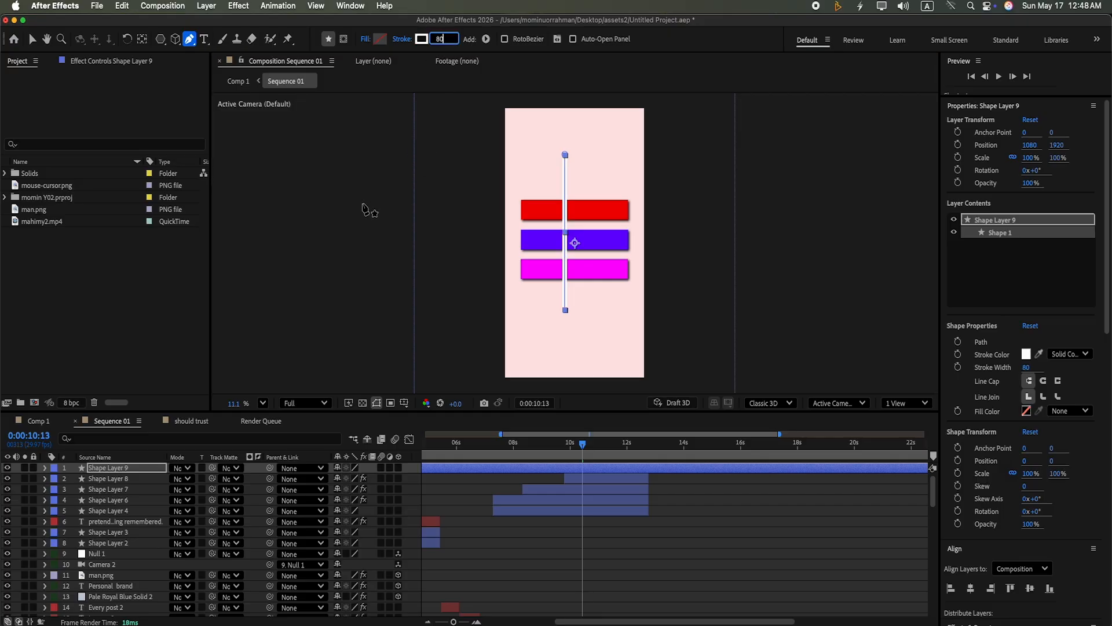
Step: Set the vertical line's stroke colour to black
{"action": "left_click", "coordinate": [421, 505]}
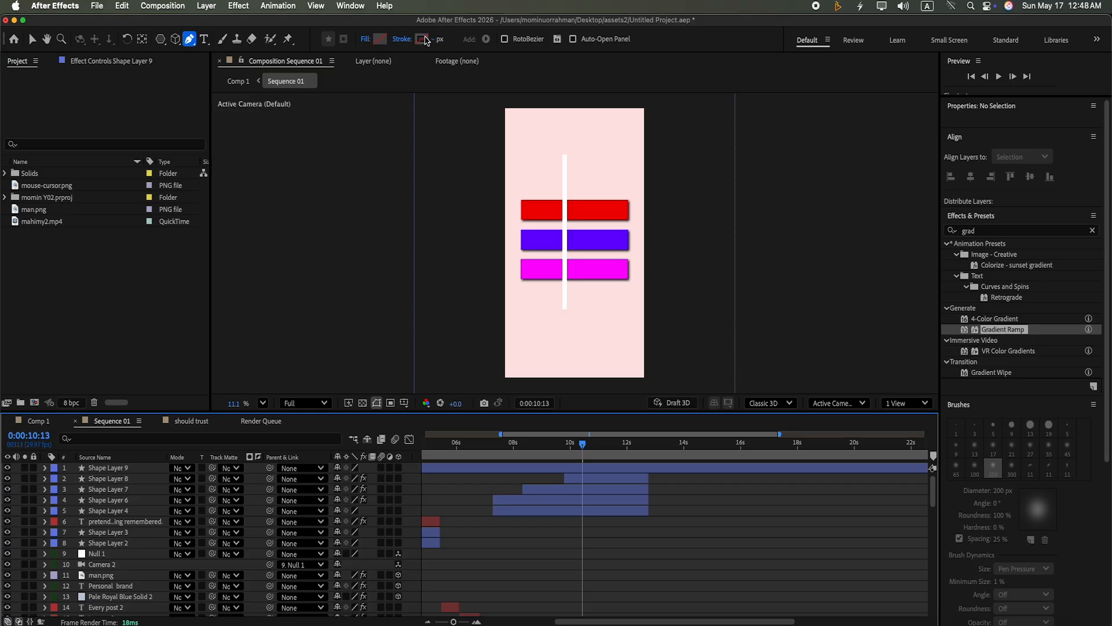
{"action": "left_click", "coordinate": [425, 40]}
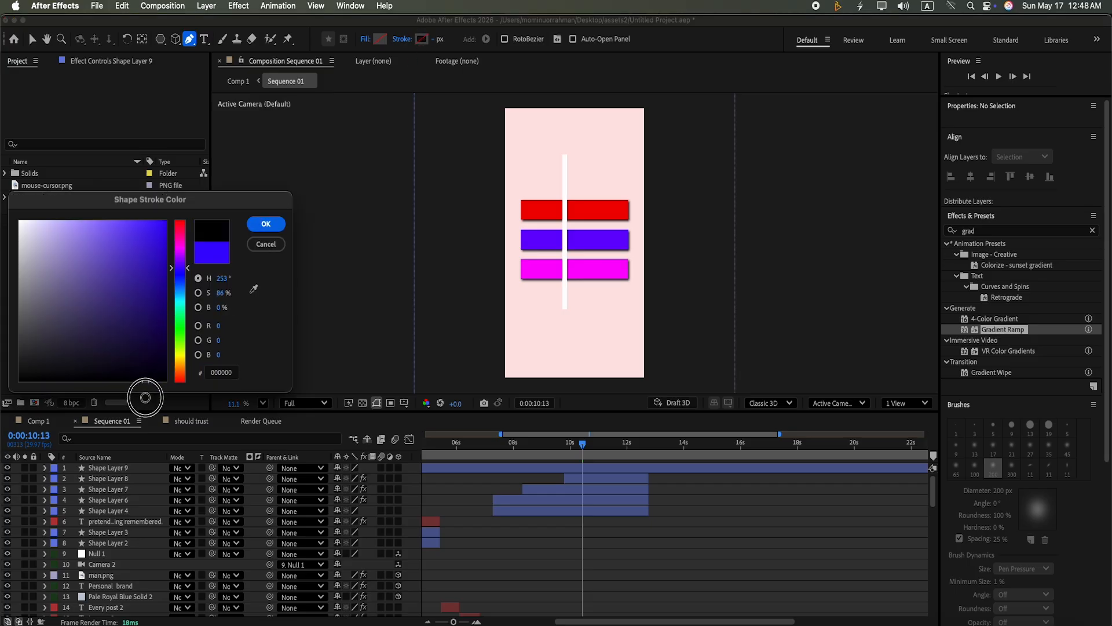
{"action": "left_click", "coordinate": [277, 228]}
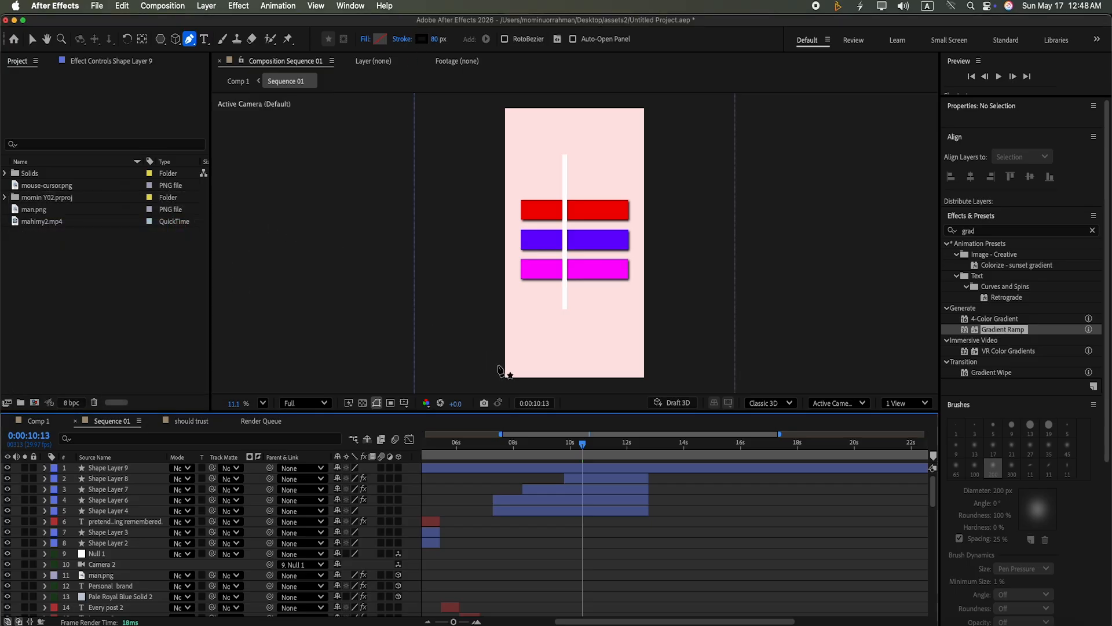
{"action": "left_click", "coordinate": [601, 468]}
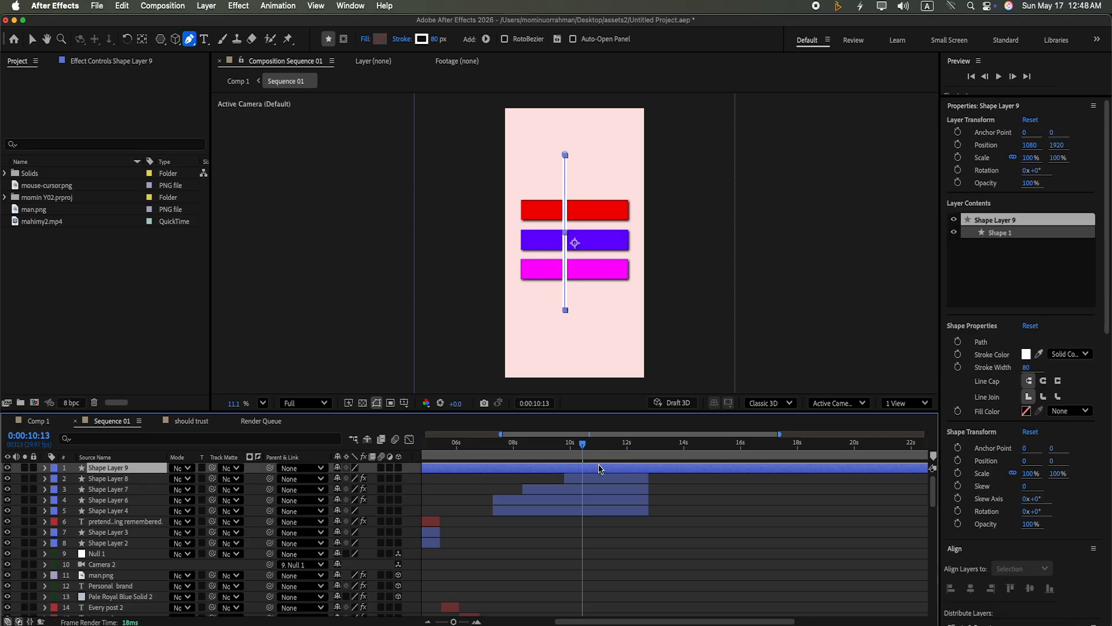
{"action": "left_click", "coordinate": [420, 39]}
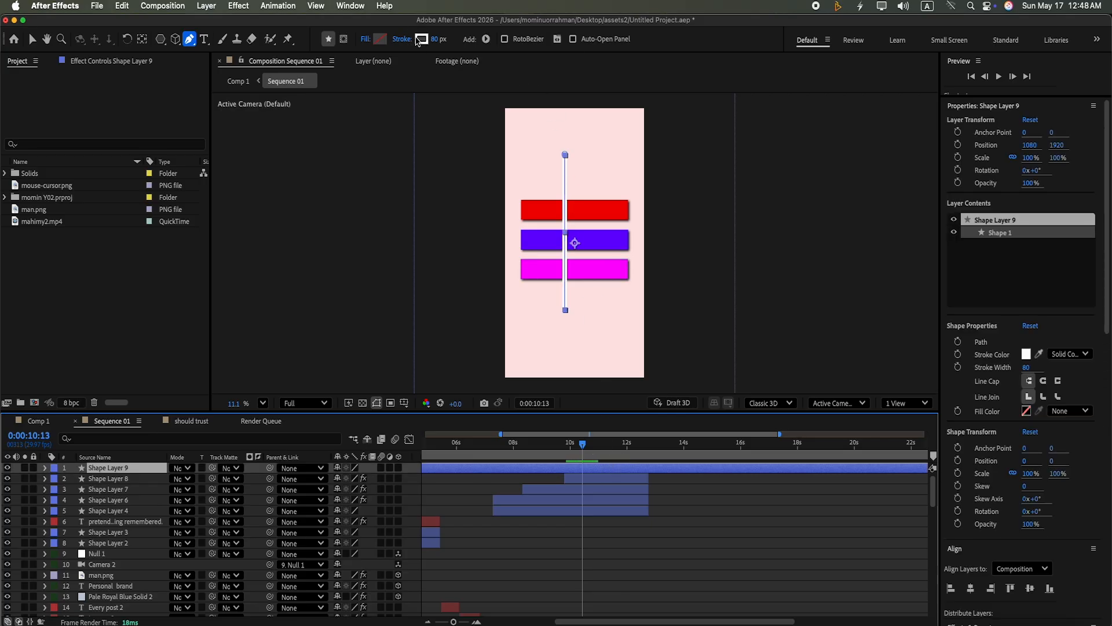
{"action": "left_click_drag", "start_coordinate": [148, 370], "coordinate": [137, 399]}
{"action": "left_click", "coordinate": [266, 224]}
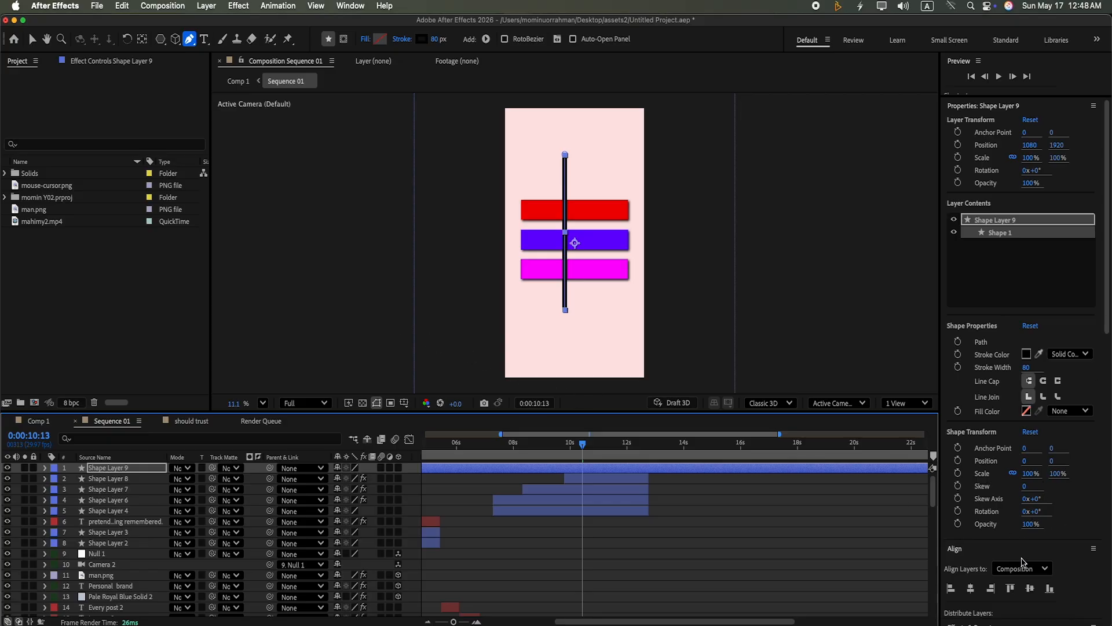
Step: Centre the vertical line's anchor point on the line and align the line to the centre of the composition
{"action": "left_click", "coordinate": [989, 621]}
{"action": "left_click", "coordinate": [1050, 478]}
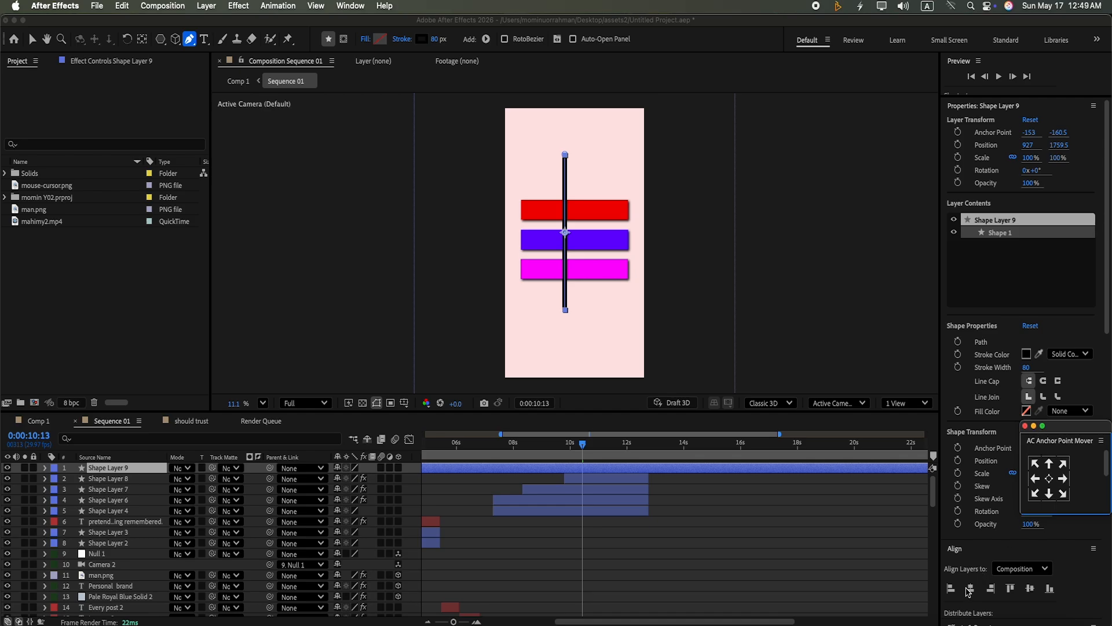
{"action": "left_click", "coordinate": [971, 589]}
Step: Taper the start of the vertical line's stroke with a Start Length of 20%
{"action": "left_click", "coordinate": [341, 558]}
{"action": "type", "text": "20"}
{"action": "left_click", "coordinate": [391, 567]}
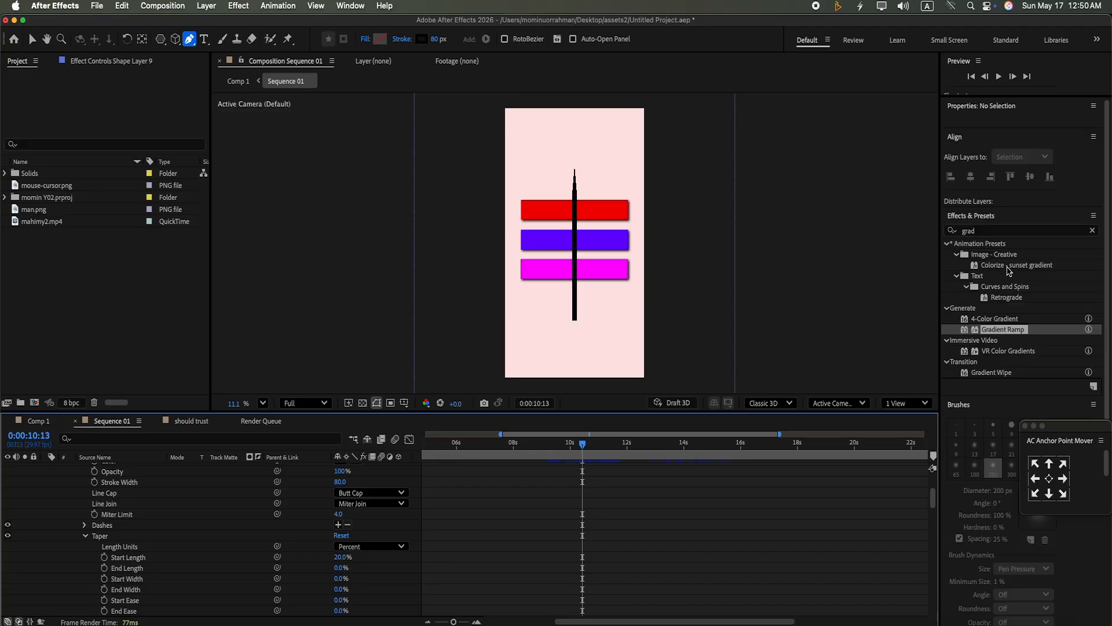
{"action": "left_click_drag", "start_coordinate": [933, 498], "coordinate": [930, 443]}
{"action": "left_click", "coordinate": [66, 470]}
{"action": "left_click", "coordinate": [45, 469]}
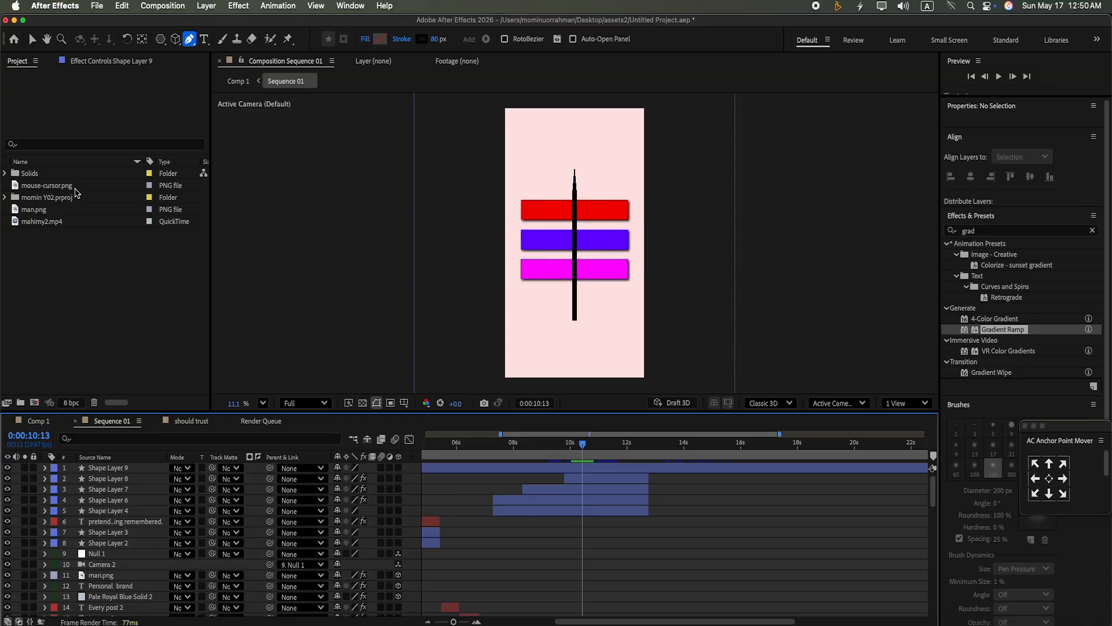
Step: Add mouse-cursor.png above the line's layer and rotate it 180° to point downwards
{"action": "left_click_drag", "start_coordinate": [75, 186], "coordinate": [165, 468]}
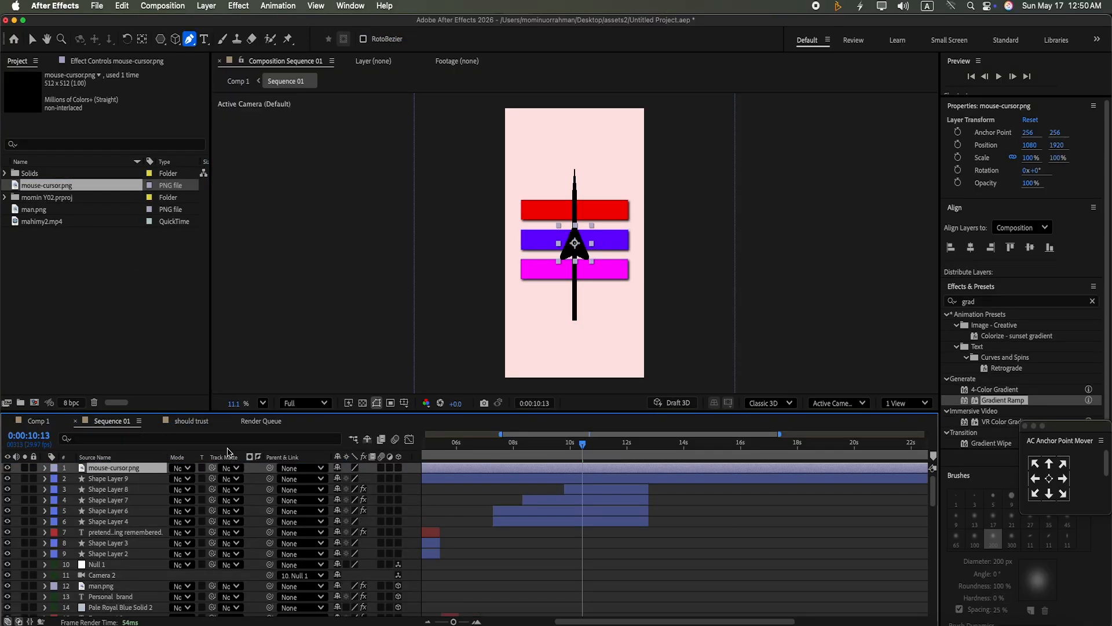
{"action": "left_click", "coordinate": [1039, 172]}
{"action": "type", "text": "180"}
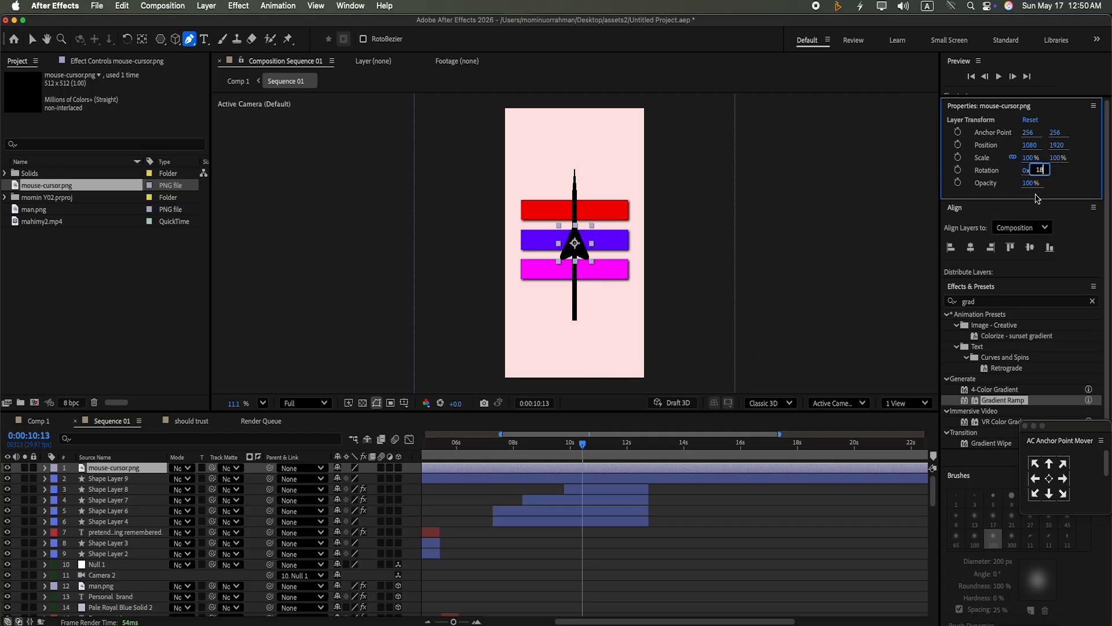
{"action": "key", "text": "Return"}
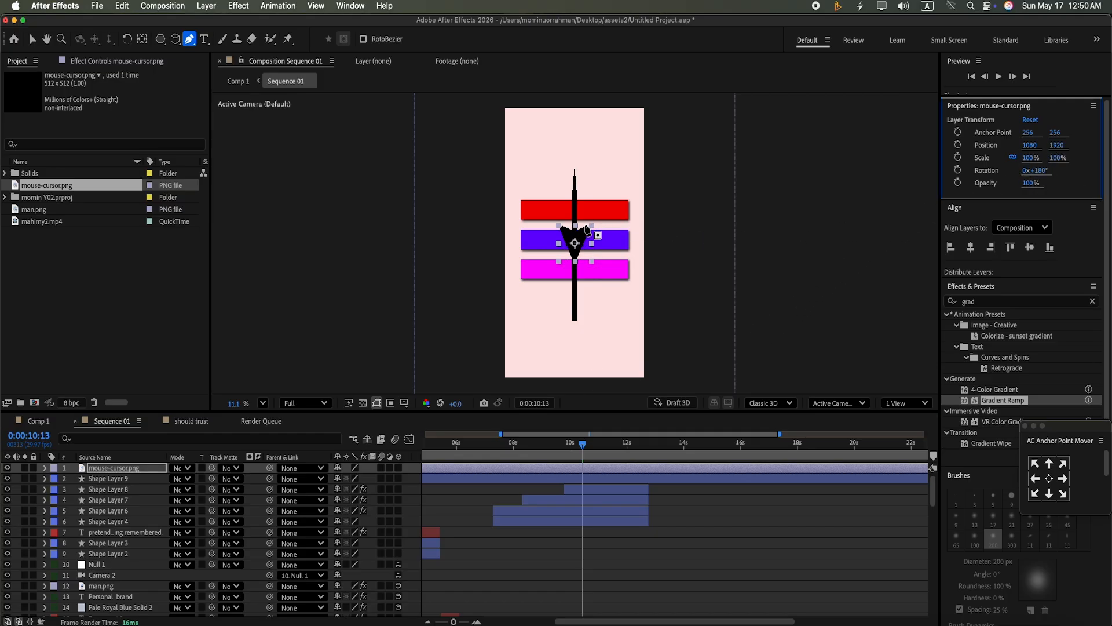
Step: Move the cursor image down to the line's lower end at Y position 2929 and reduce its scale to 35%
{"action": "left_click", "coordinate": [31, 39]}
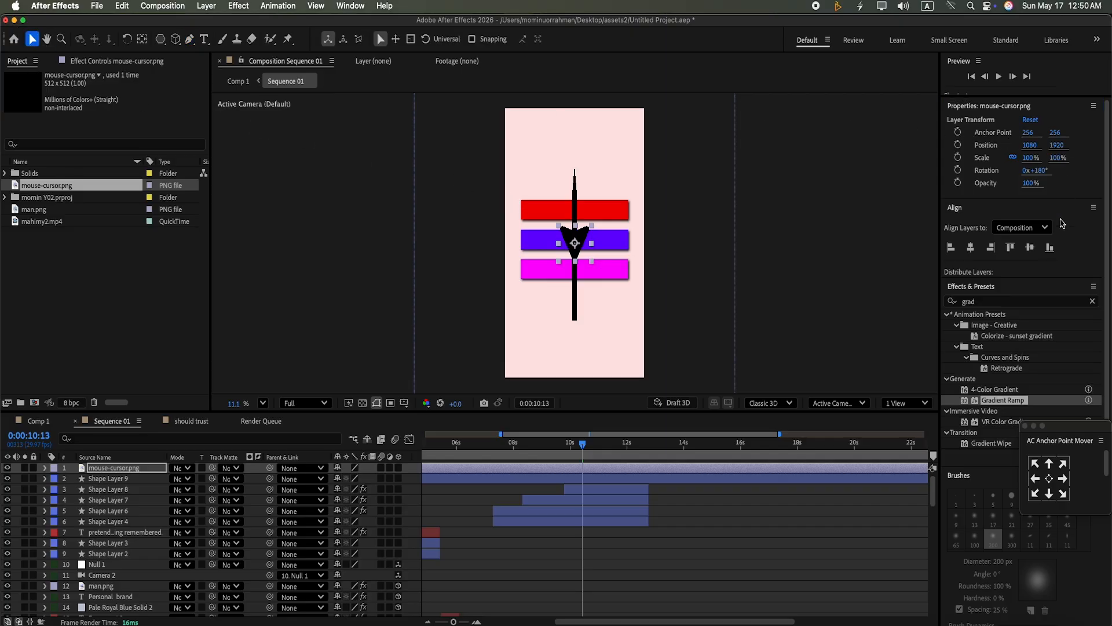
{"action": "left_click_drag", "start_coordinate": [1058, 146], "coordinate": [1069, 528]}
{"action": "left_click_drag", "start_coordinate": [1056, 145], "coordinate": [1069, 293]}
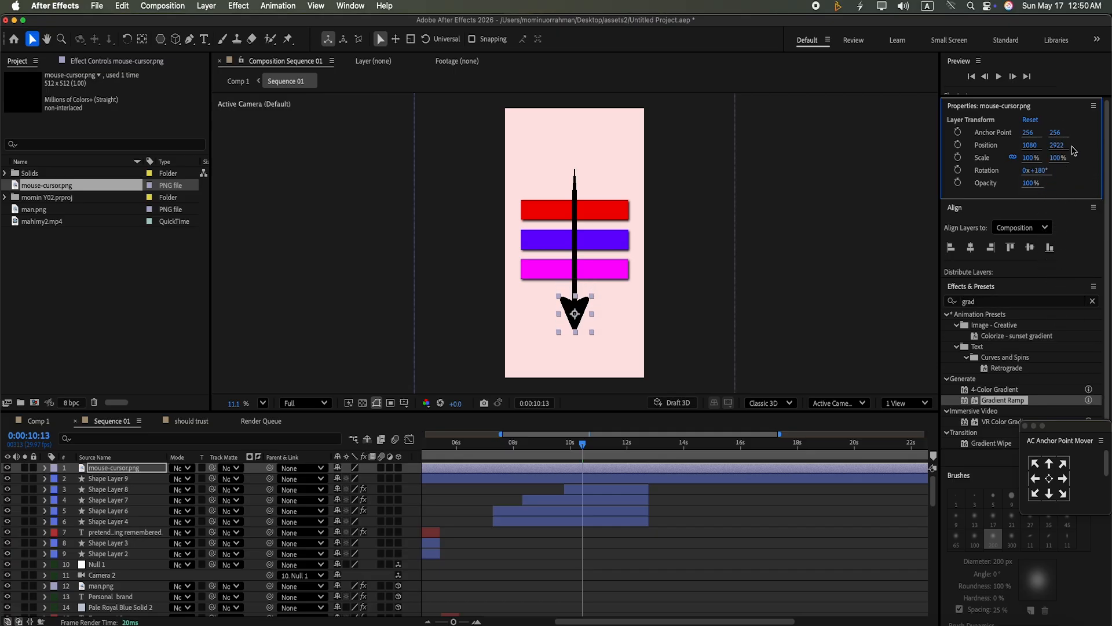
{"action": "left_click_drag", "start_coordinate": [1064, 151], "coordinate": [1055, 184]}
{"action": "left_click", "coordinate": [447, 502]}
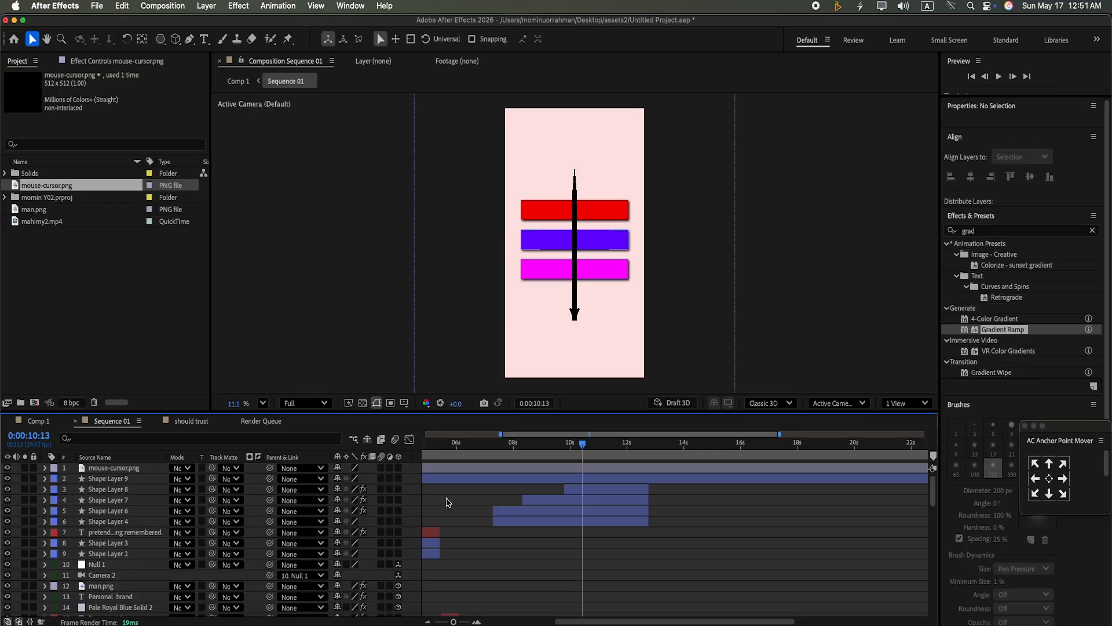
Step: Set the cursor image's scale to 50% so it forms a larger arrowhead on the line
{"action": "left_click", "coordinate": [559, 472]}
{"action": "left_click", "coordinate": [1063, 157]}
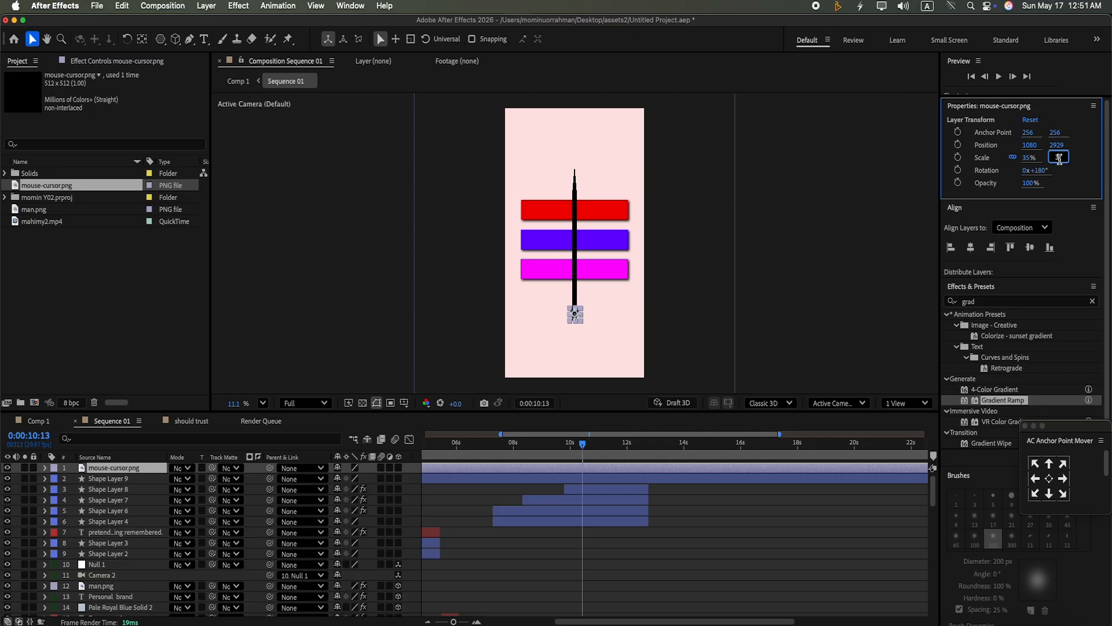
{"action": "left_click", "coordinate": [1078, 180]}
{"action": "left_click_drag", "start_coordinate": [1056, 158], "coordinate": [1058, 158]}
{"action": "left_click", "coordinate": [1057, 158]}
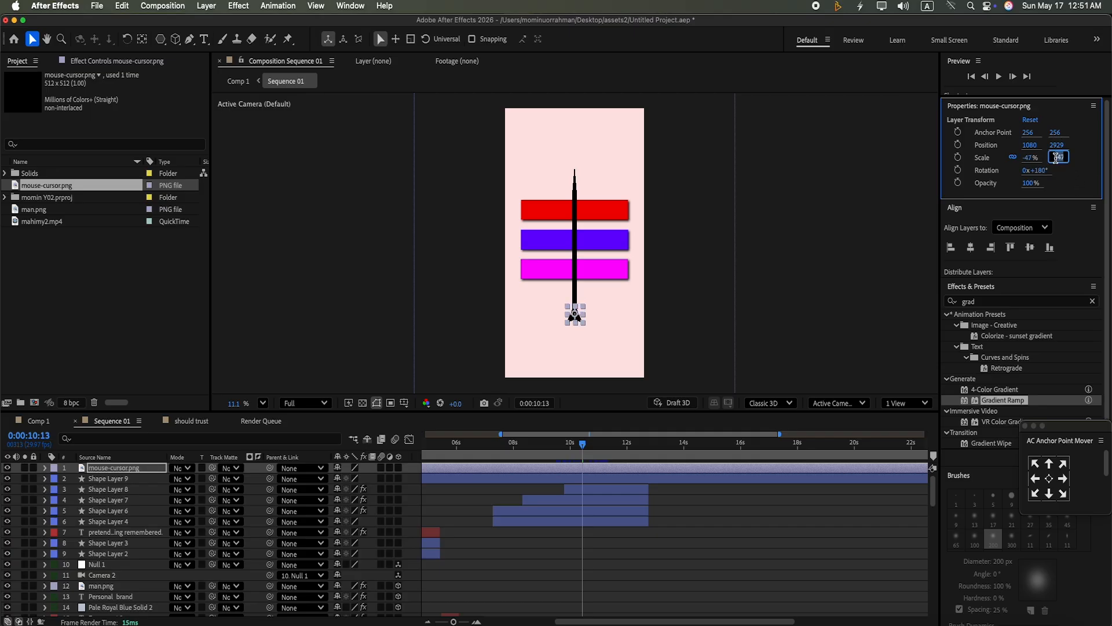
{"action": "key", "text": "Return"}
{"action": "left_click", "coordinate": [444, 490]}
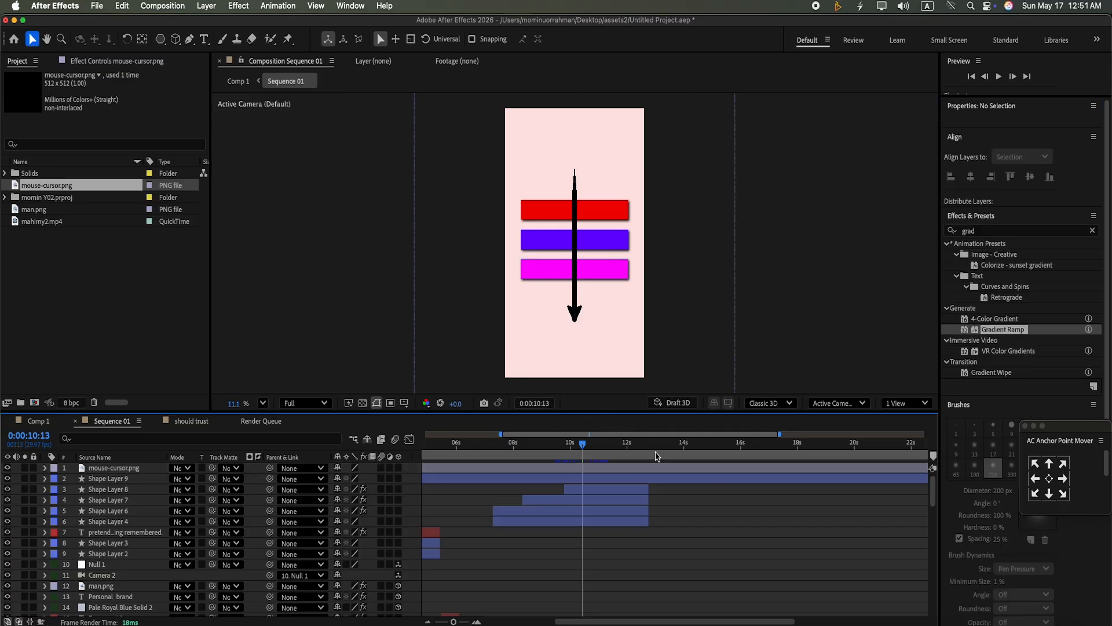
Step: Parent the mouse-cursor.png layer to the vertical line's layer
{"action": "left_click", "coordinate": [585, 468]}
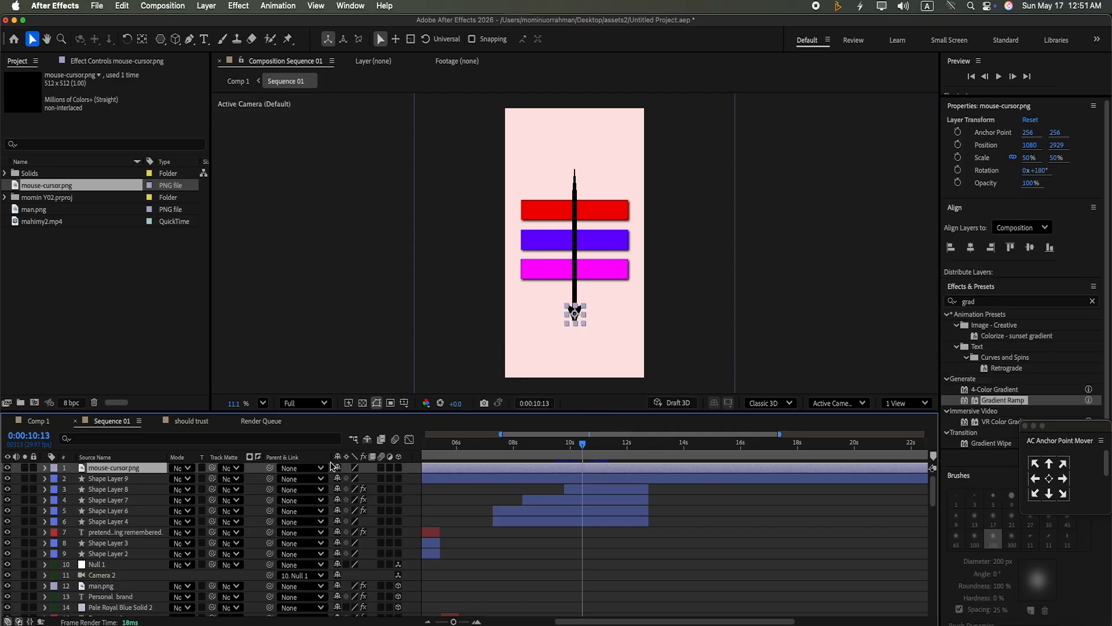
{"action": "left_click_drag", "start_coordinate": [270, 468], "coordinate": [127, 479]}
{"action": "left_click", "coordinate": [407, 486]}
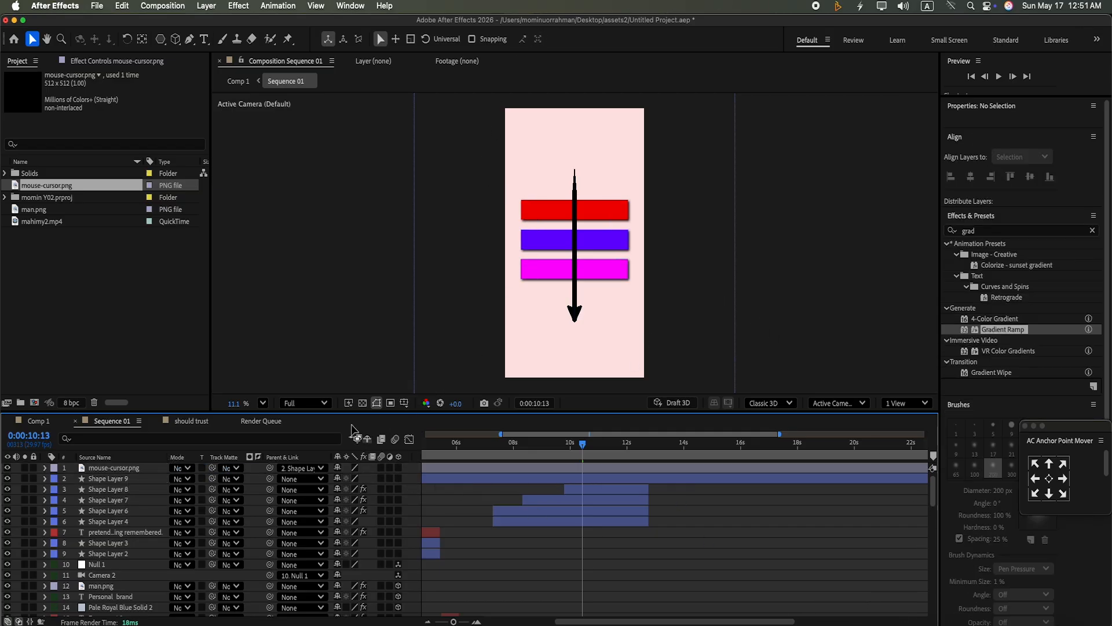
Step: Add a "Connect" text layer above the bars with the Type tool
{"action": "left_click", "coordinate": [205, 39]}
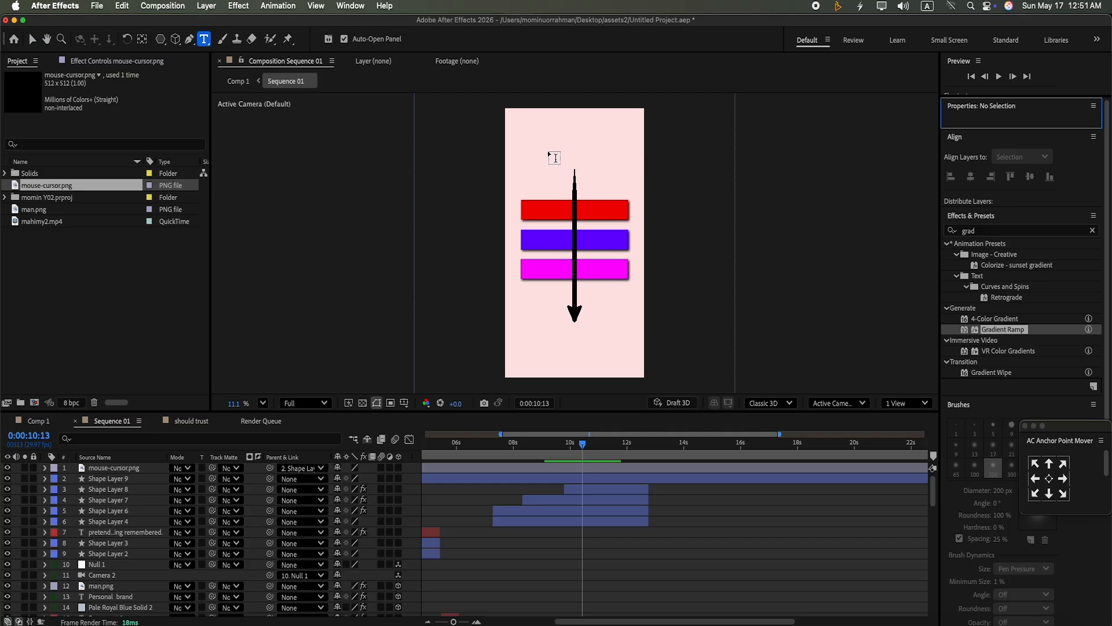
{"action": "left_click", "coordinate": [550, 156]}
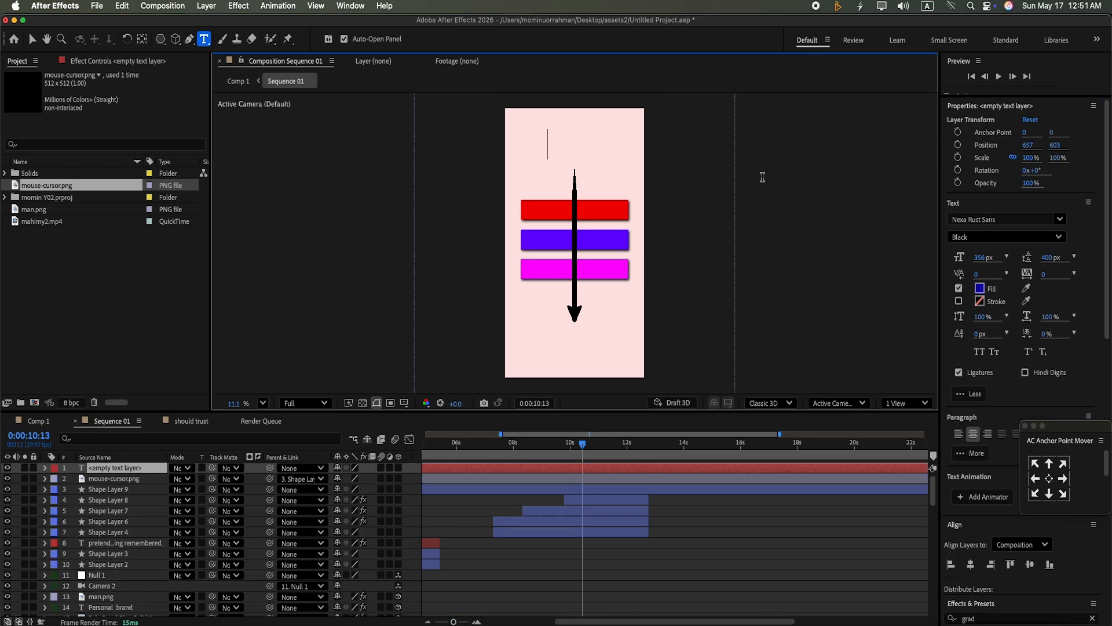
{"action": "type", "text": "C"}
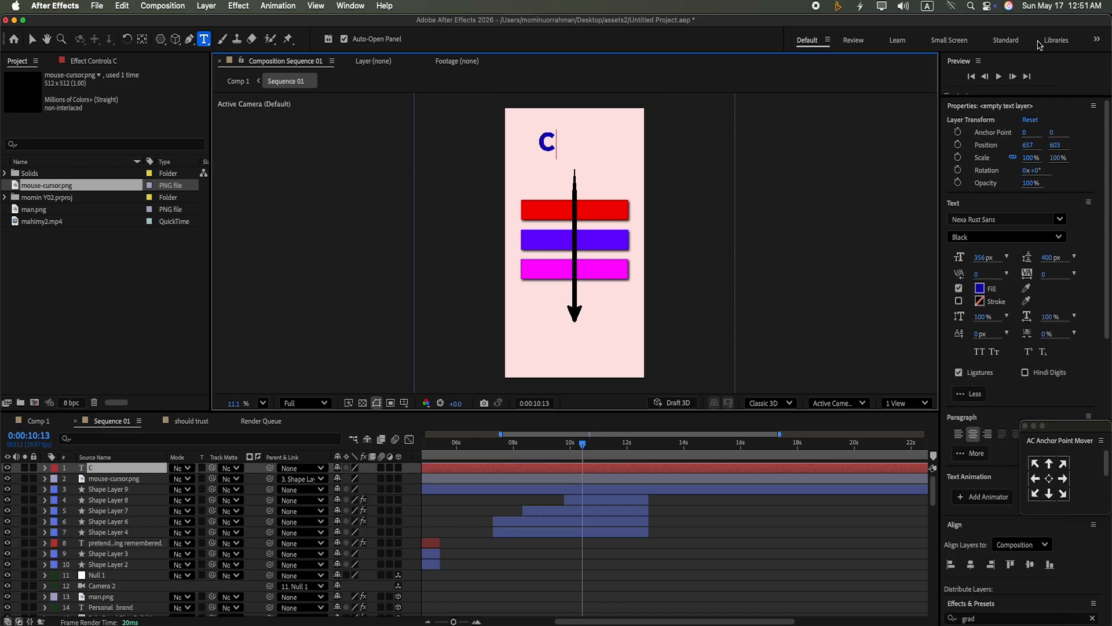
{"action": "type", "text": "onnect"}
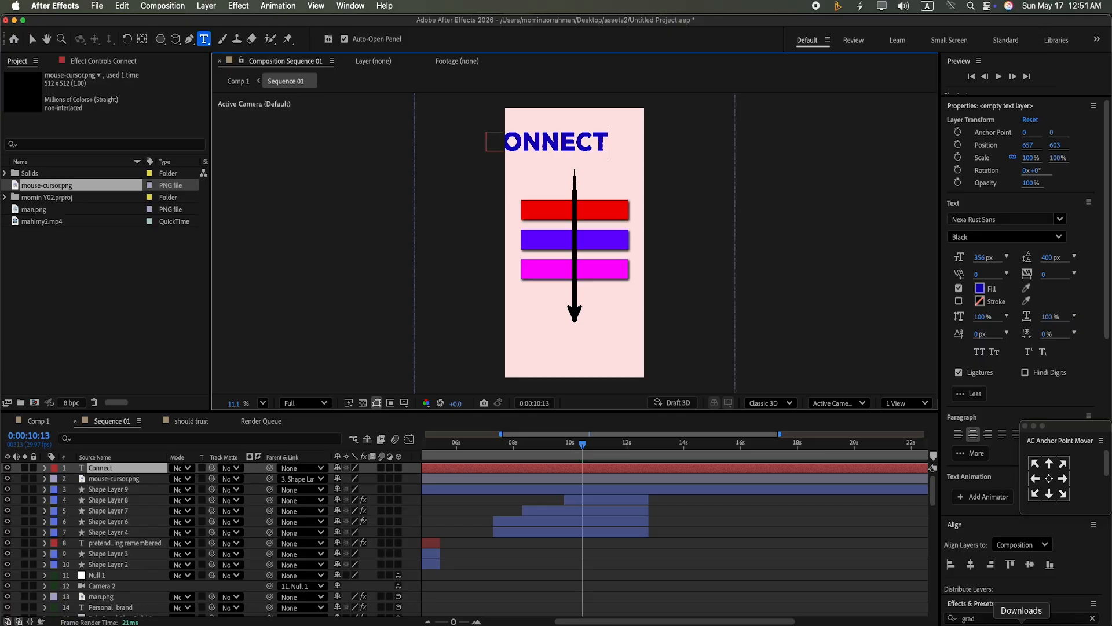
{"action": "left_click", "coordinate": [32, 39]}
Step: Centre the CONNECT text's anchor point and set its fill colour to black
{"action": "left_click", "coordinate": [1050, 478]}
{"action": "left_click", "coordinate": [979, 288]}
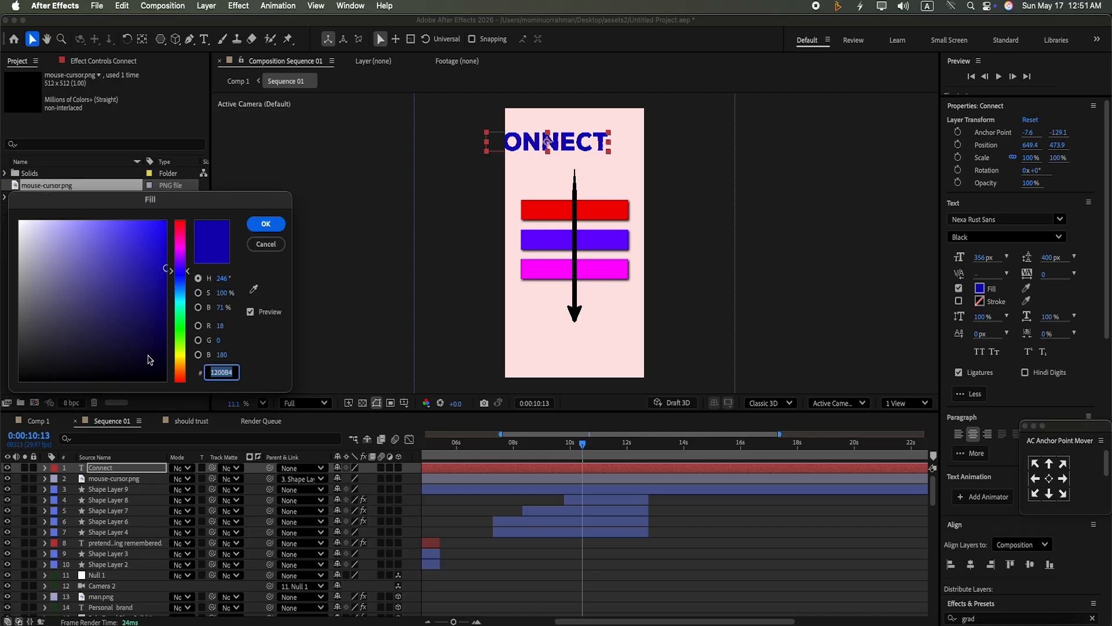
{"action": "left_click_drag", "start_coordinate": [149, 359], "coordinate": [149, 390]}
{"action": "left_click", "coordinate": [266, 223]}
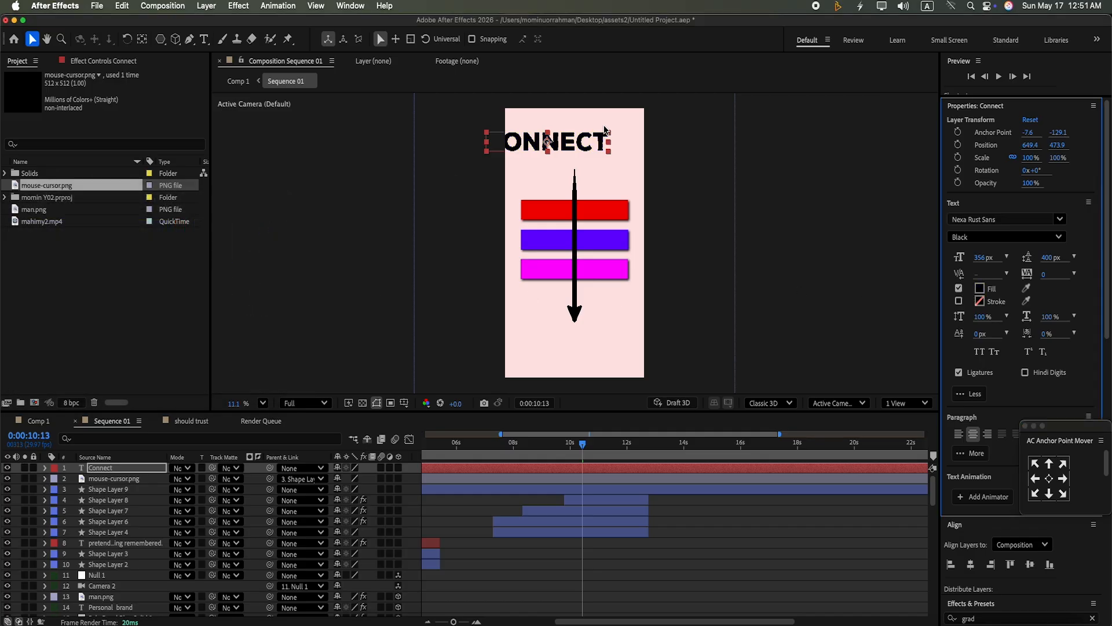
Step: Centre the CONNECT text horizontally, scale it to 70%, and move it down to just above the line's upper end
{"action": "left_click", "coordinate": [972, 564]}
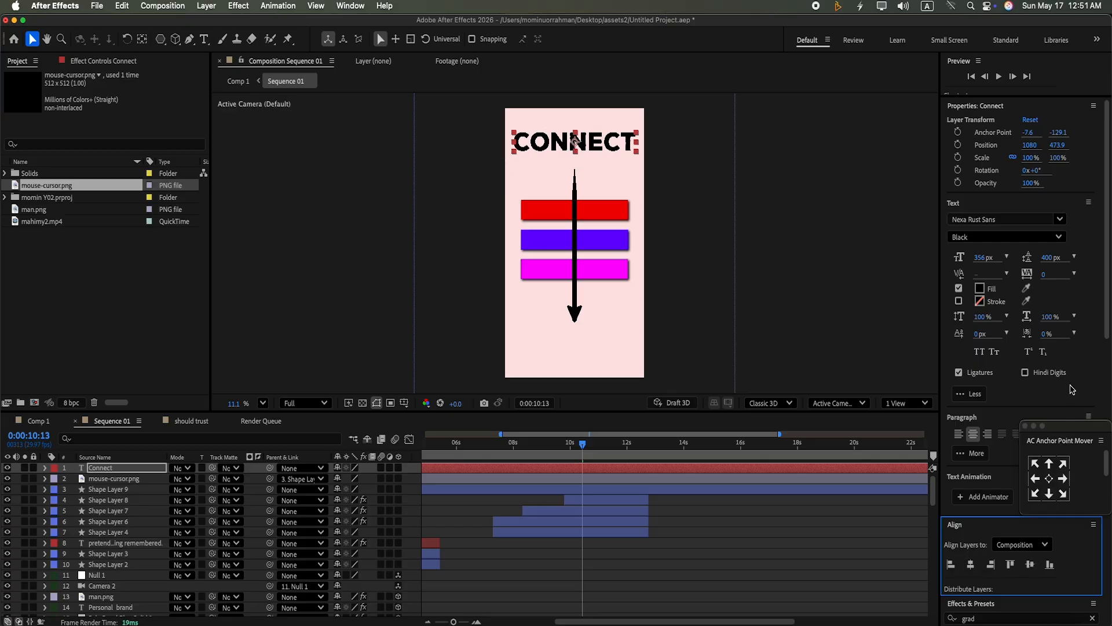
{"action": "left_click_drag", "start_coordinate": [1058, 159], "coordinate": [1063, 187]}
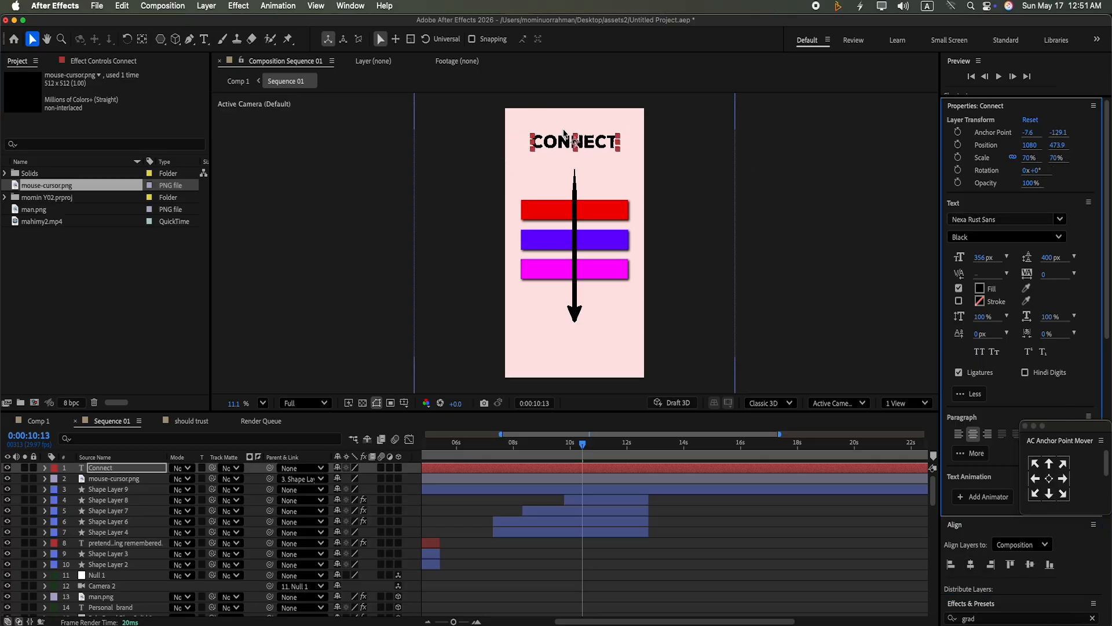
{"action": "left_click_drag", "start_coordinate": [598, 140], "coordinate": [600, 162]}
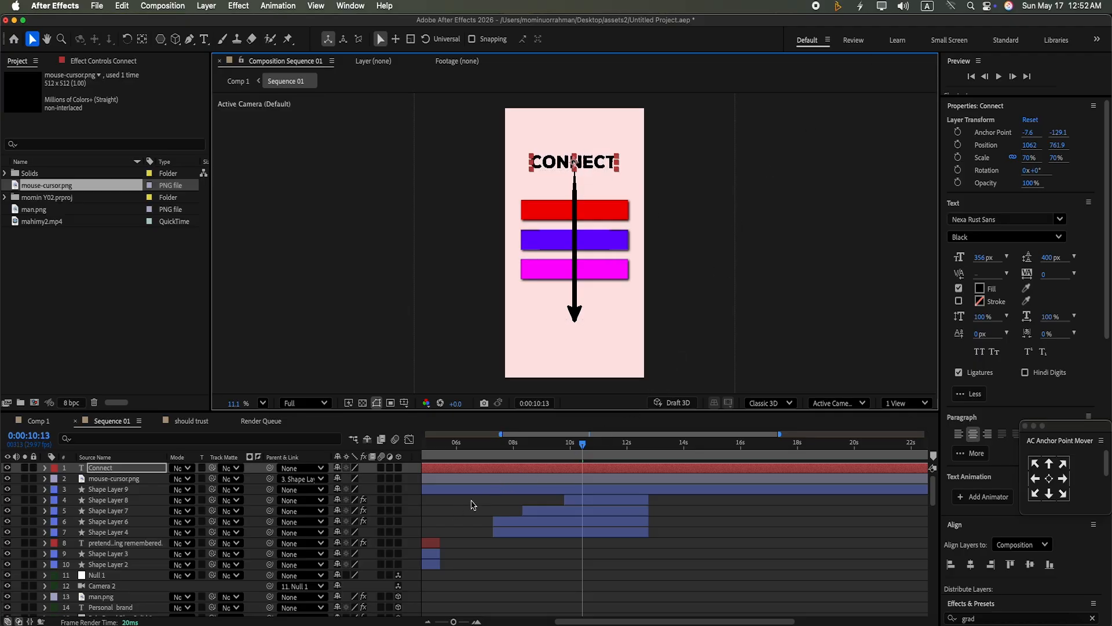
Step: Nudge the arrowhead image slightly down at the line's lower end to Y position 884.5
{"action": "left_click", "coordinate": [575, 319]}
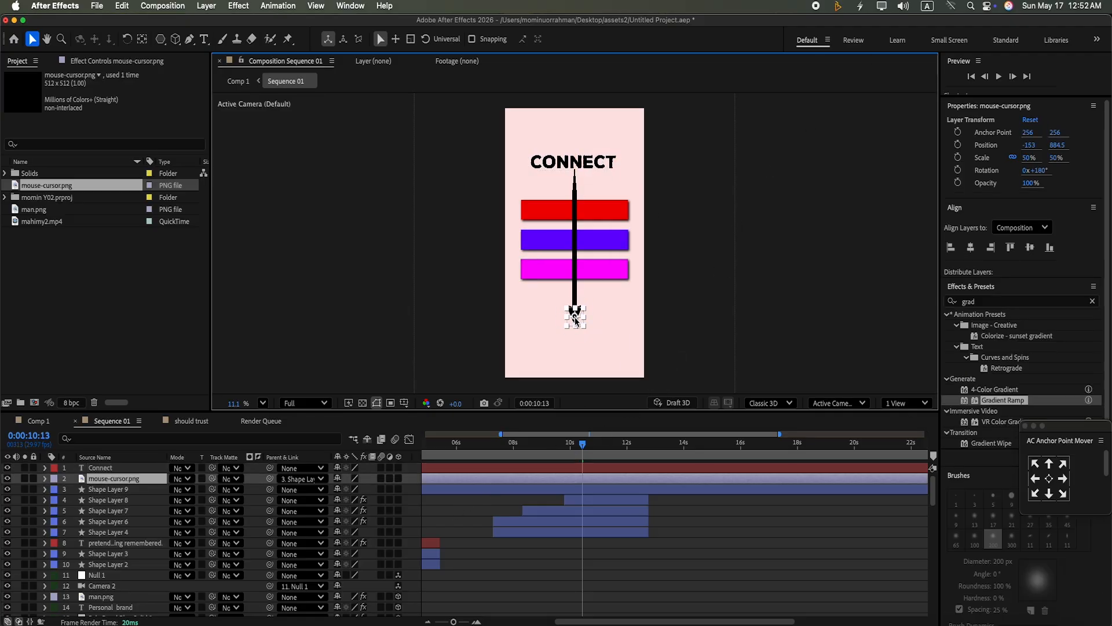
{"action": "left_click", "coordinate": [404, 489]}
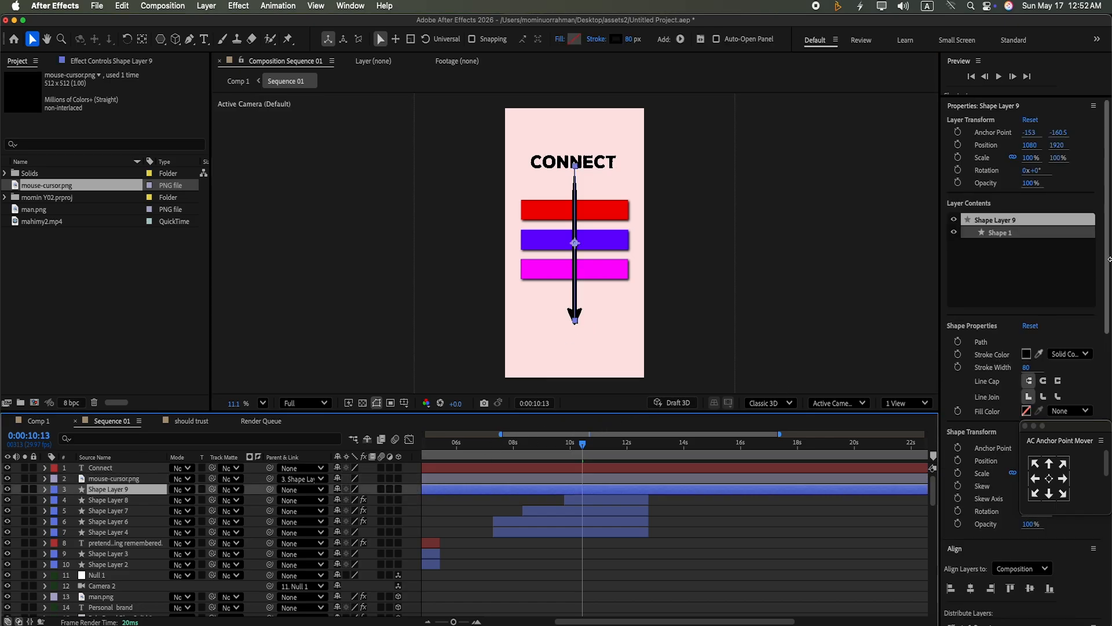
{"action": "left_click", "coordinate": [412, 513]}
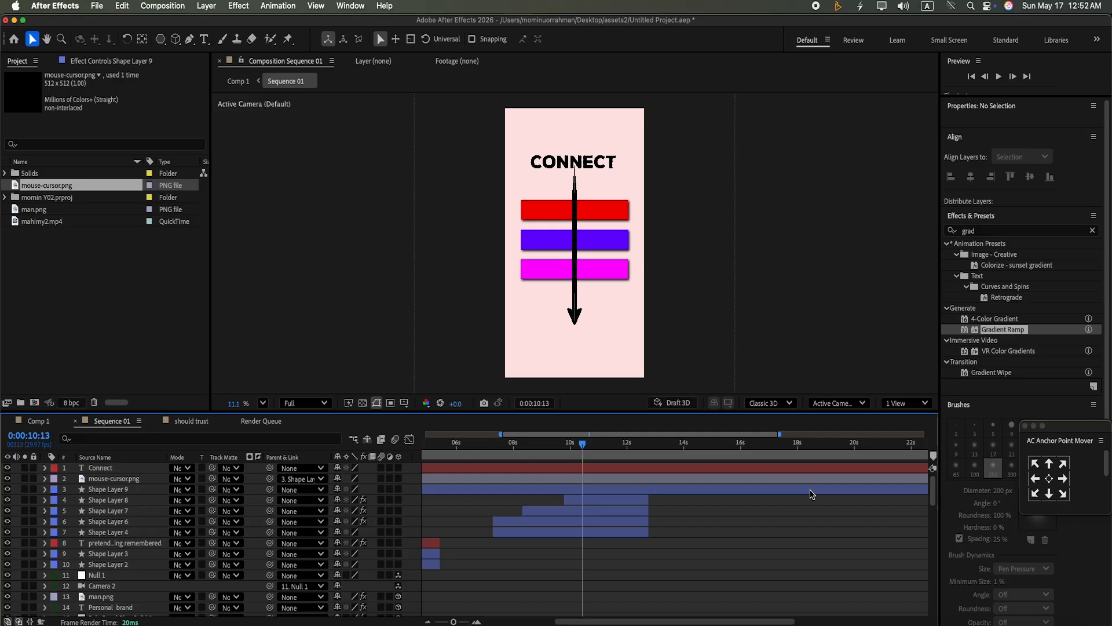
Step: Parent the CONNECT text layer to the vertical line's layer
{"action": "left_click", "coordinate": [613, 468]}
{"action": "left_click_drag", "start_coordinate": [1108, 346], "coordinate": [1108, 449]}
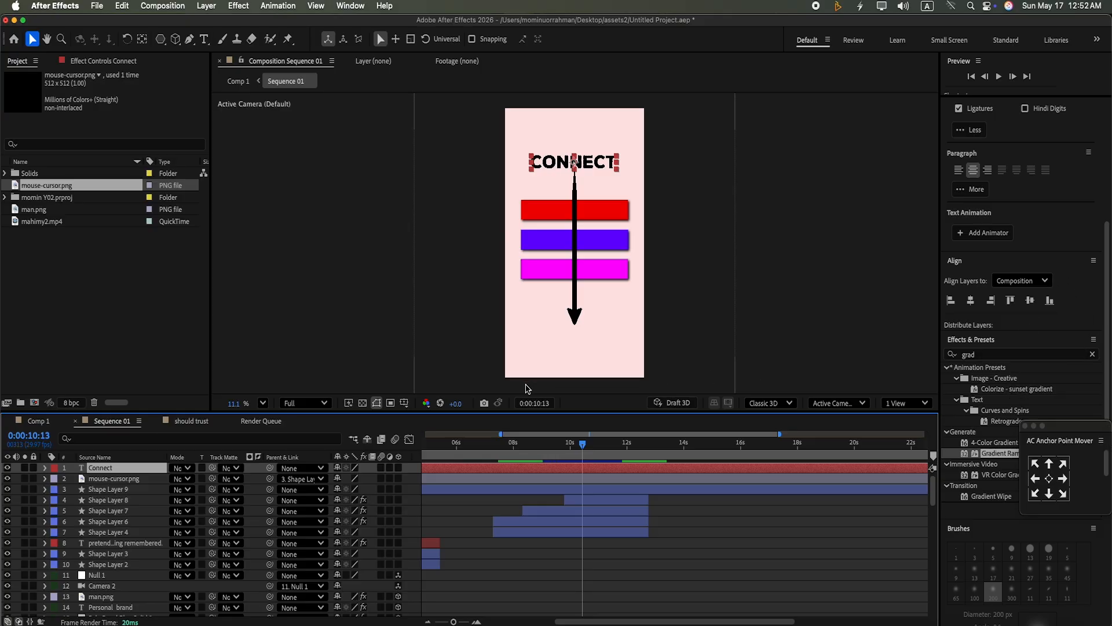
{"action": "left_click", "coordinate": [522, 468]}
{"action": "mouse_move", "coordinate": [1107, 296]}
{"action": "left_mouse_down"}
{"action": "mouse_move", "coordinate": [1108, 431]}
{"action": "mouse_move", "coordinate": [1110, 351]}
{"action": "left_mouse_up"}
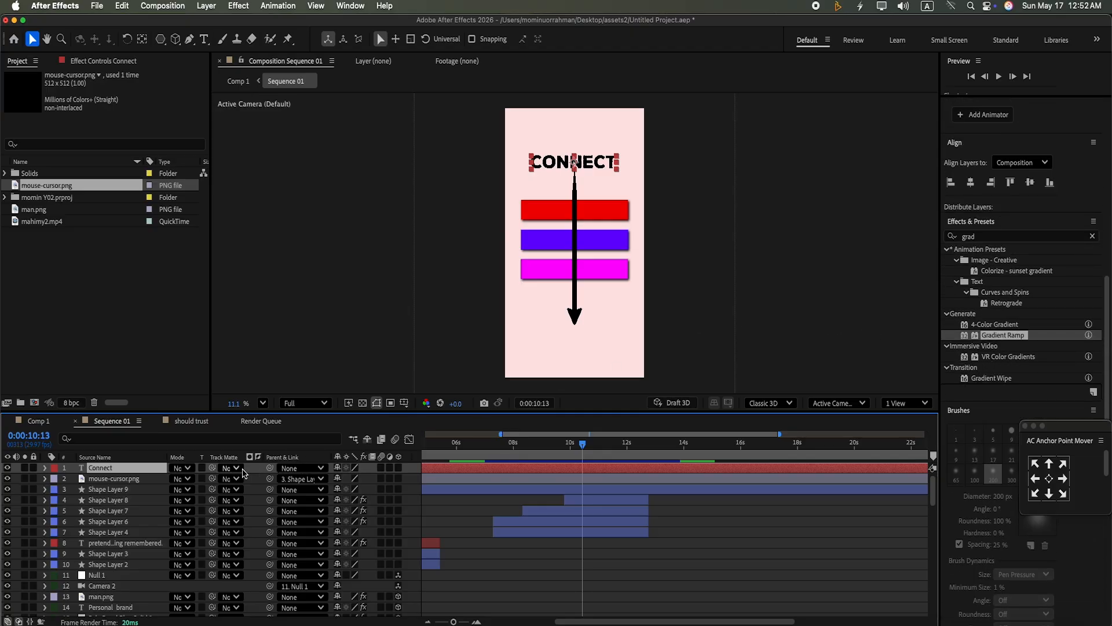
{"action": "left_click", "coordinate": [264, 477], "text": "shift"}
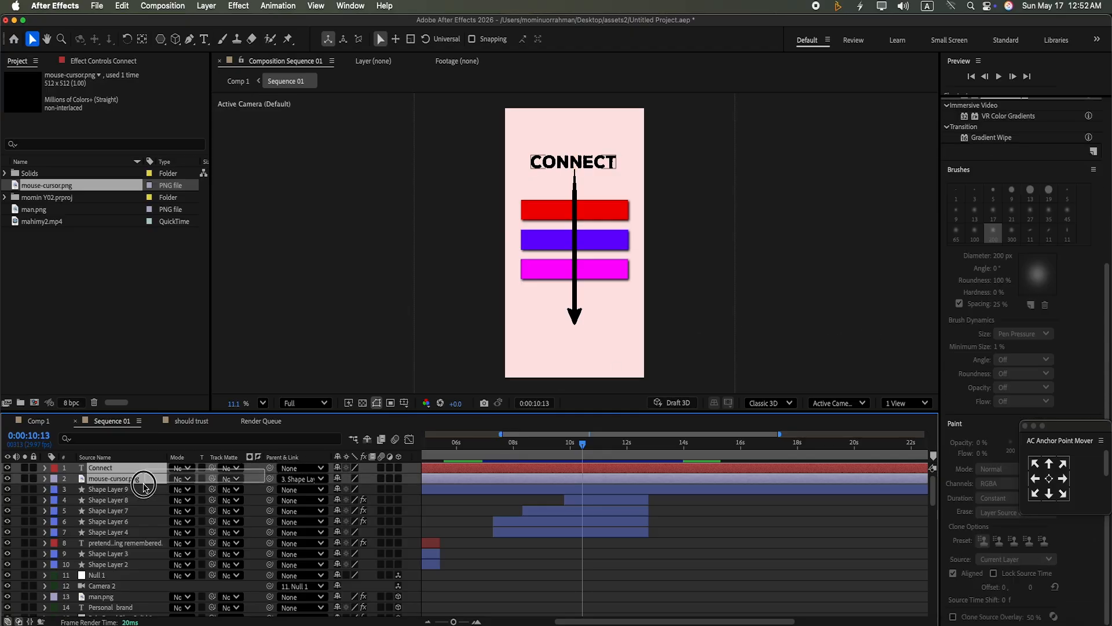
{"action": "left_click", "coordinate": [259, 476]}
{"action": "left_click_drag", "start_coordinate": [270, 467], "coordinate": [186, 488]}
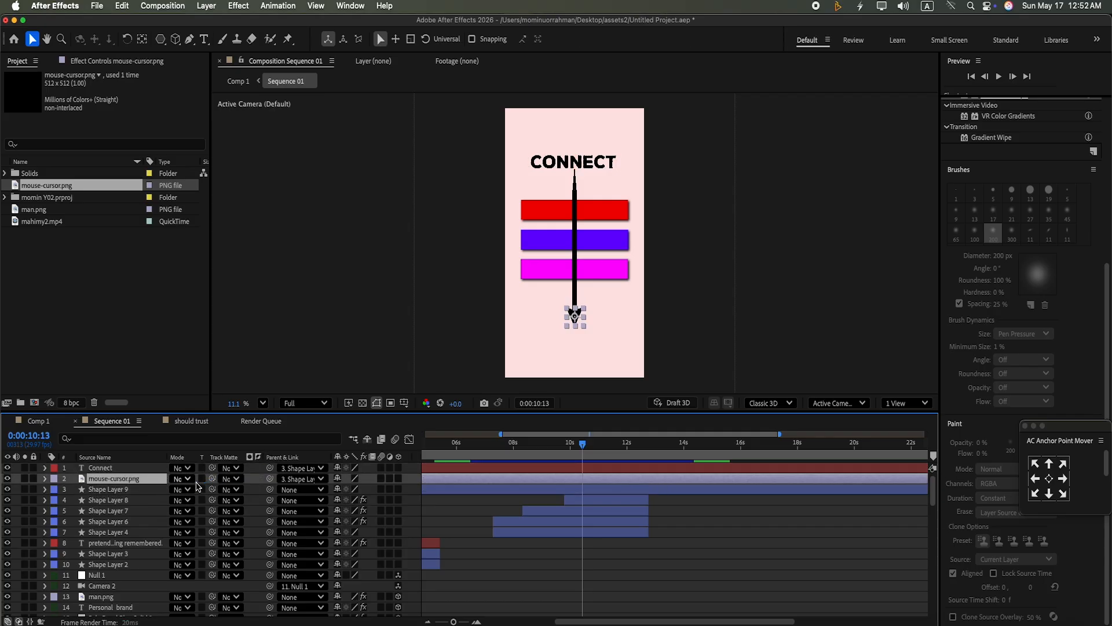
{"action": "left_click", "coordinate": [645, 473]}
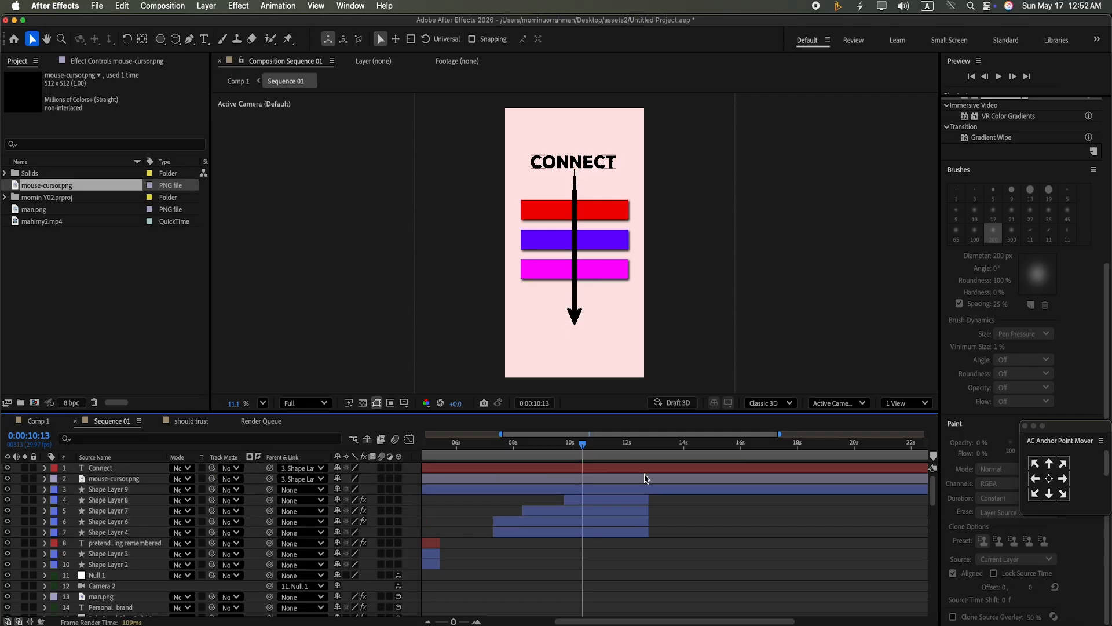
{"action": "left_click", "coordinate": [615, 466]}
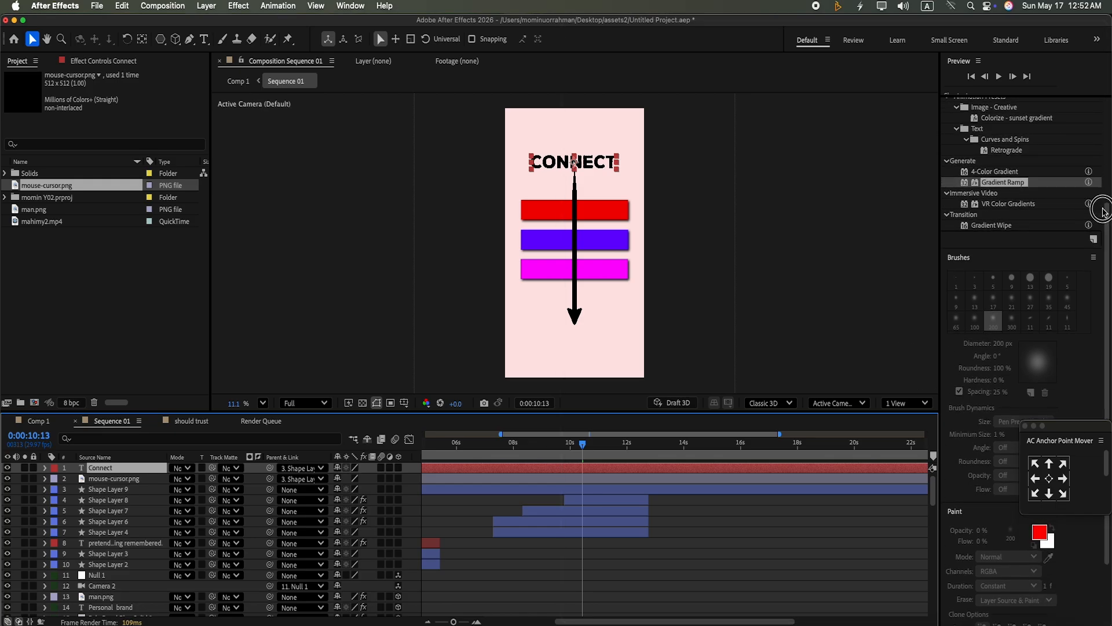
Step: Set the fill colour of the Connect text layer to yellow (D9DA06)
{"action": "scroll", "coordinate": [1095, 220], "scroll_direction": "up", "scroll_amount": 8}
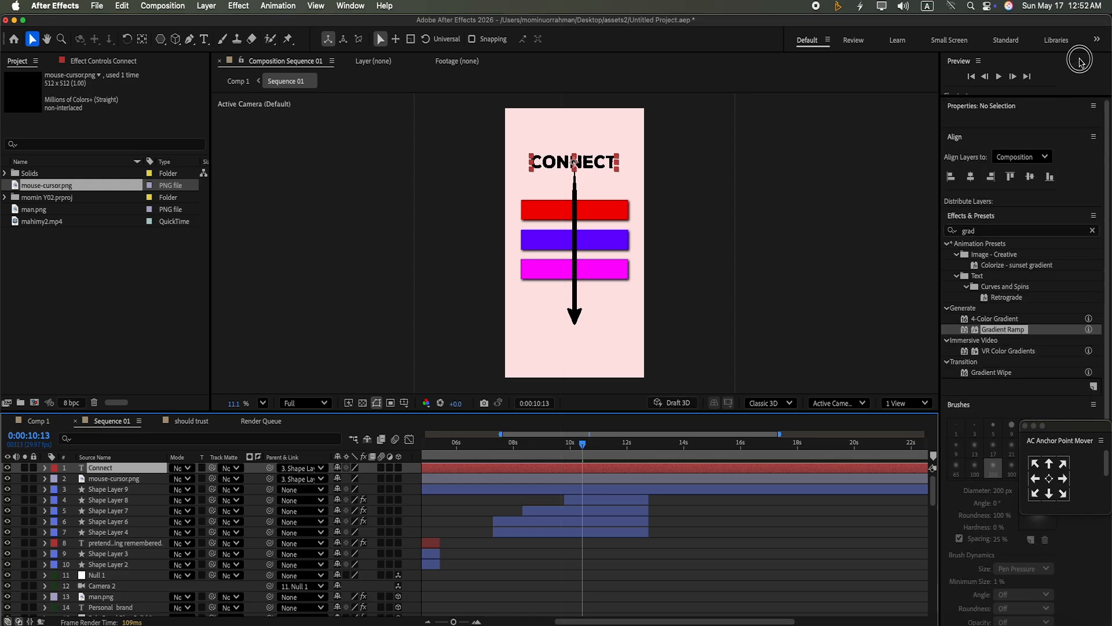
{"action": "left_click", "coordinate": [605, 480]}
{"action": "left_click", "coordinate": [647, 470]}
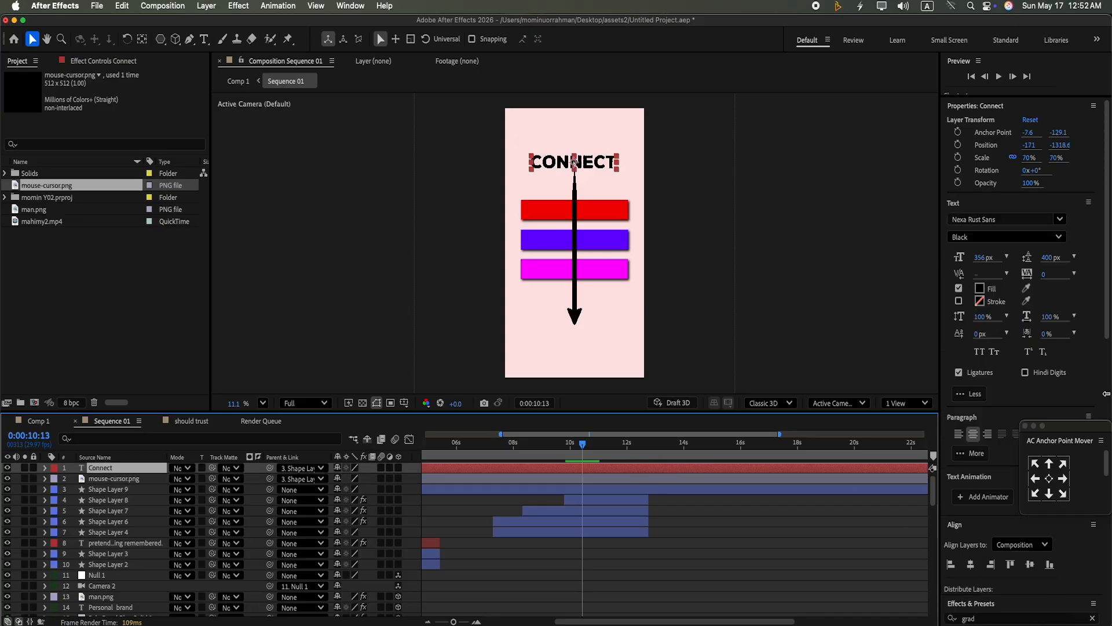
{"action": "left_click", "coordinate": [980, 288]}
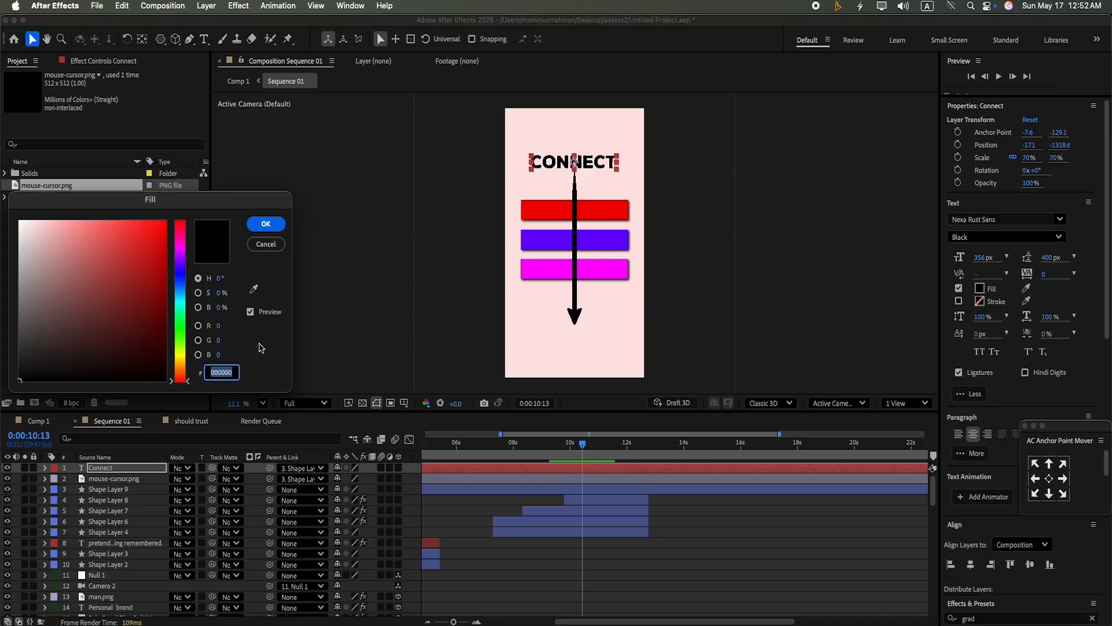
{"action": "left_click_drag", "start_coordinate": [182, 311], "coordinate": [181, 354]}
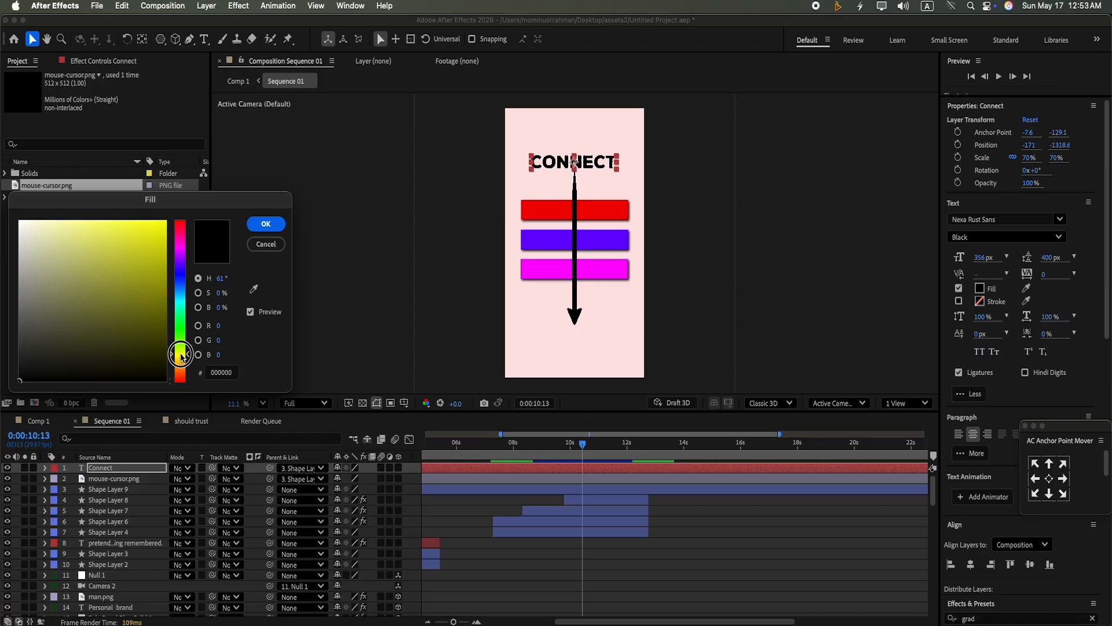
{"action": "mouse_move", "coordinate": [165, 265]}
{"action": "left_mouse_down"}
{"action": "mouse_move", "coordinate": [162, 273]}
{"action": "mouse_move", "coordinate": [162, 244]}
{"action": "left_mouse_up"}
{"action": "left_click", "coordinate": [261, 225]}
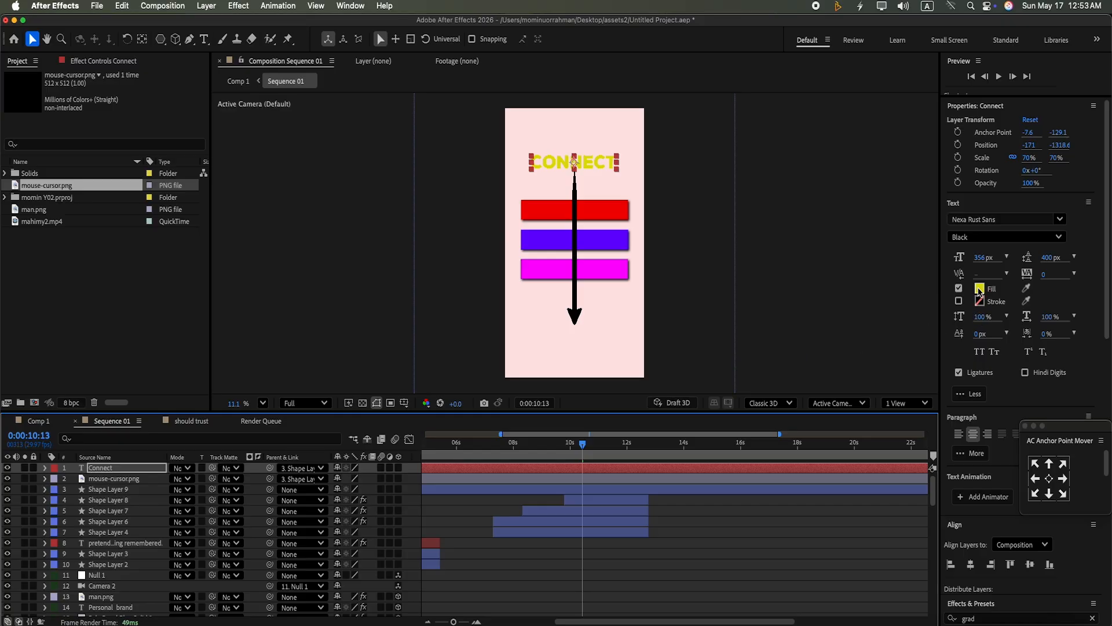
Step: Find the Fill effect and apply it to the mouse-cursor.png layer
{"action": "left_click", "coordinate": [612, 477]}
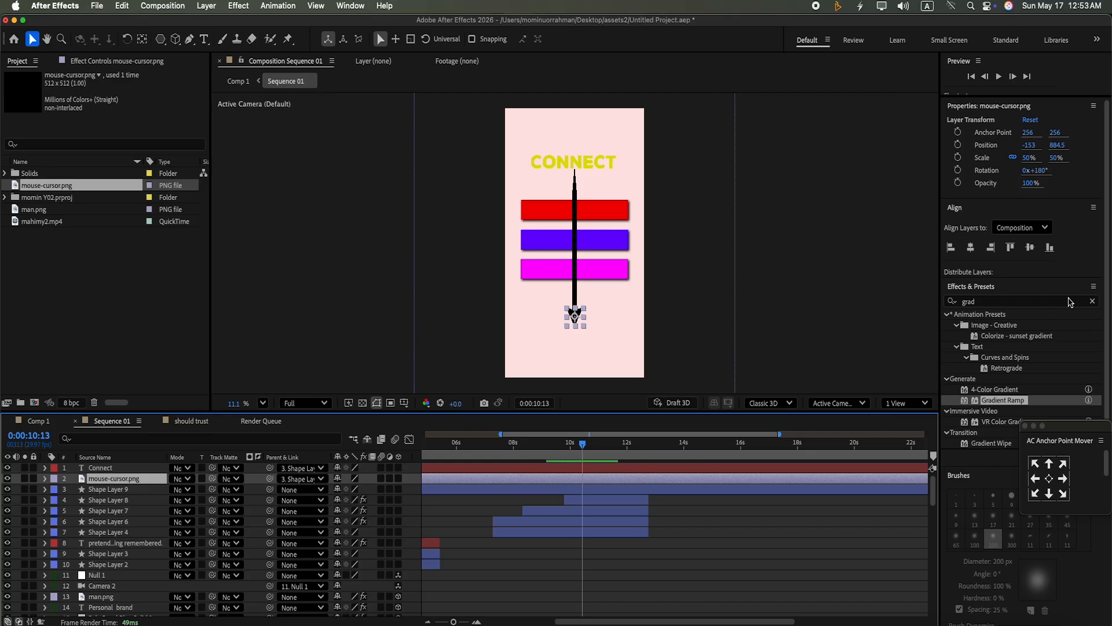
{"action": "left_click", "coordinate": [1092, 302]}
{"action": "left_click", "coordinate": [1060, 301]}
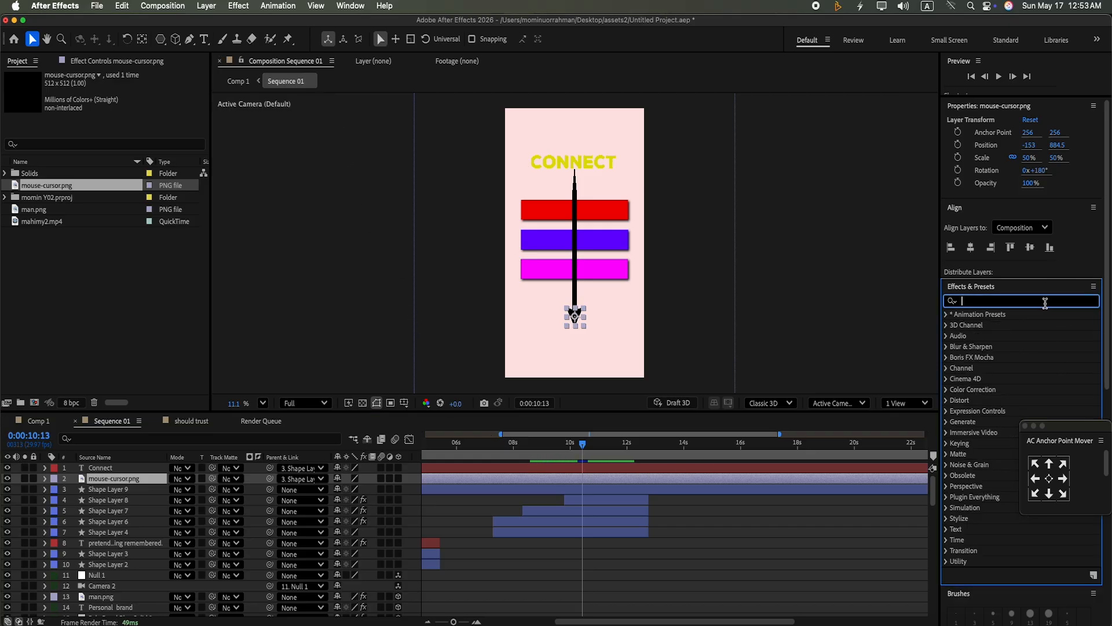
{"action": "type", "text": "fill"}
{"action": "left_click_drag", "start_coordinate": [998, 386], "coordinate": [720, 478]}
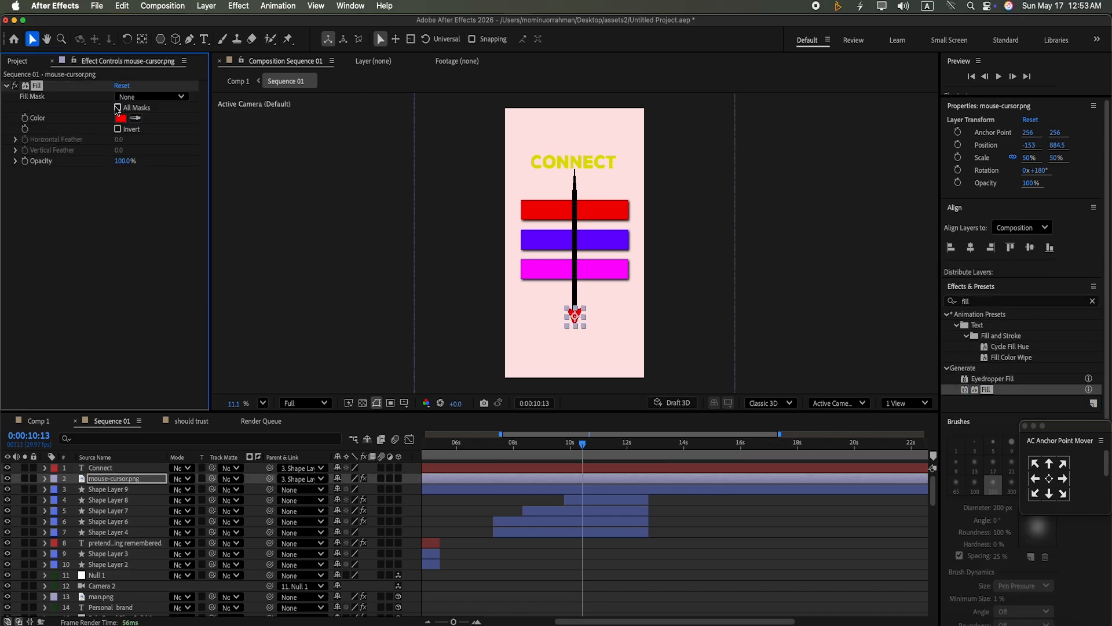
Step: Set the arrowhead's Fill effect colour to D9DA06 by sampling the yellow CONNECT text
{"action": "left_click", "coordinate": [121, 118]}
{"action": "left_click", "coordinate": [253, 288]}
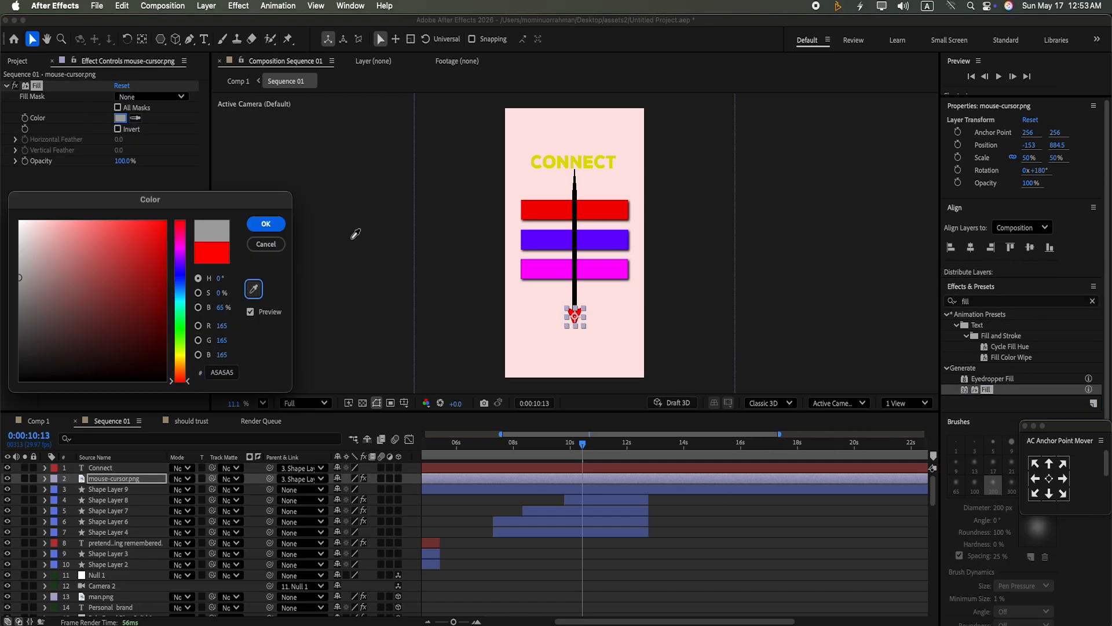
{"action": "left_click", "coordinate": [553, 165]}
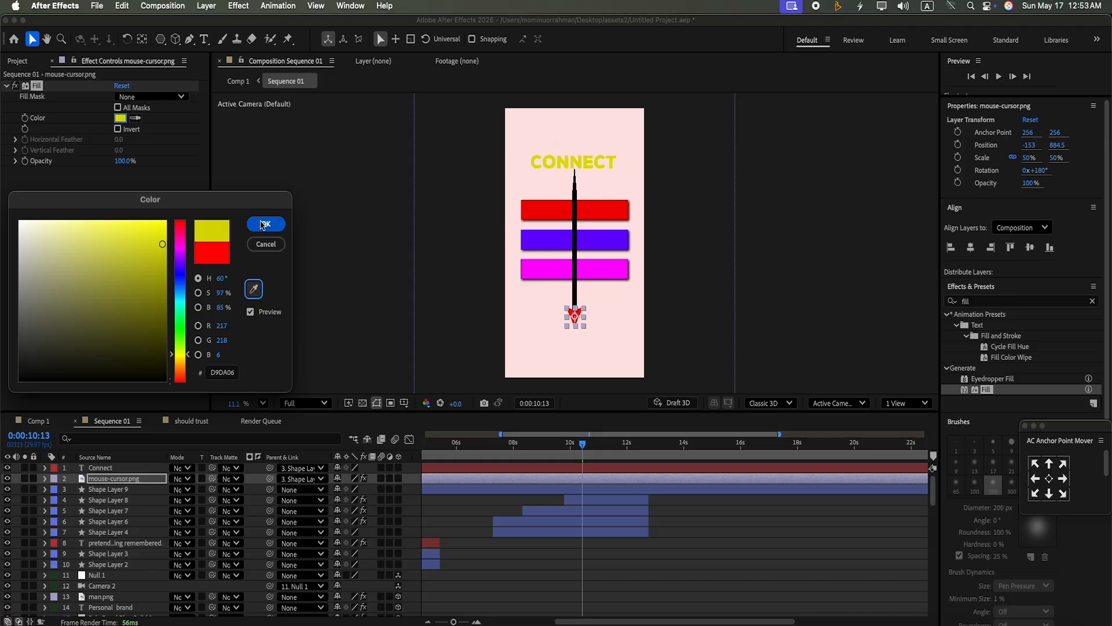
{"action": "key", "text": "Return"}
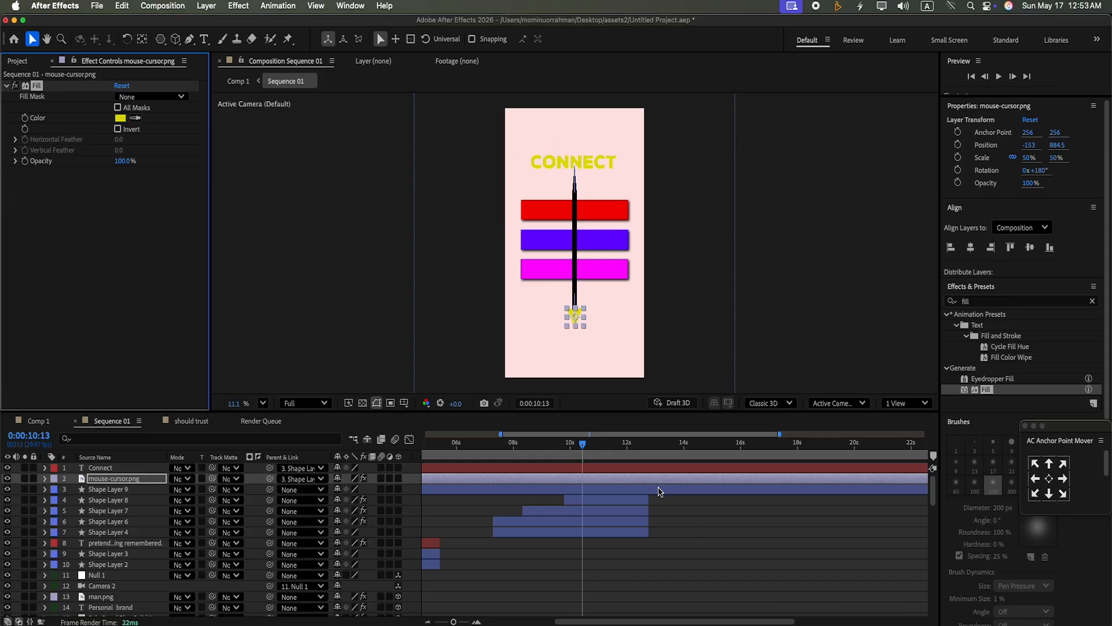
Step: Set the stroke colour of Shape Layer 9, the arrow's shaft, to the same yellow sampled from the CONNECT text
{"action": "left_click", "coordinate": [660, 490]}
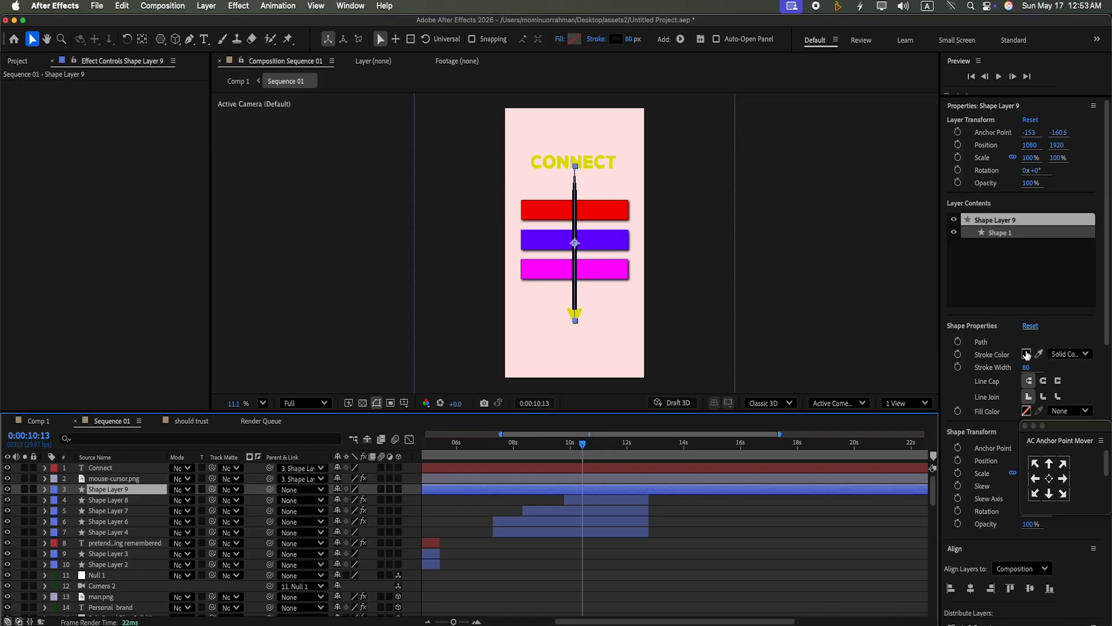
{"action": "left_click", "coordinate": [1027, 354]}
{"action": "left_click", "coordinate": [253, 288]}
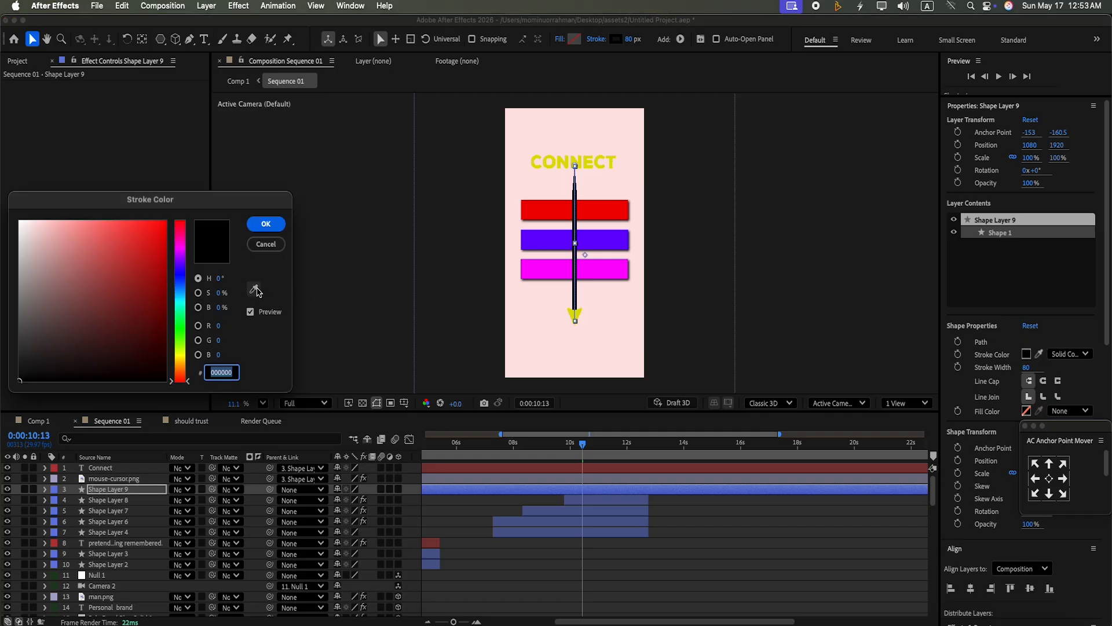
{"action": "left_click", "coordinate": [272, 224]}
{"action": "left_click", "coordinate": [599, 493]}
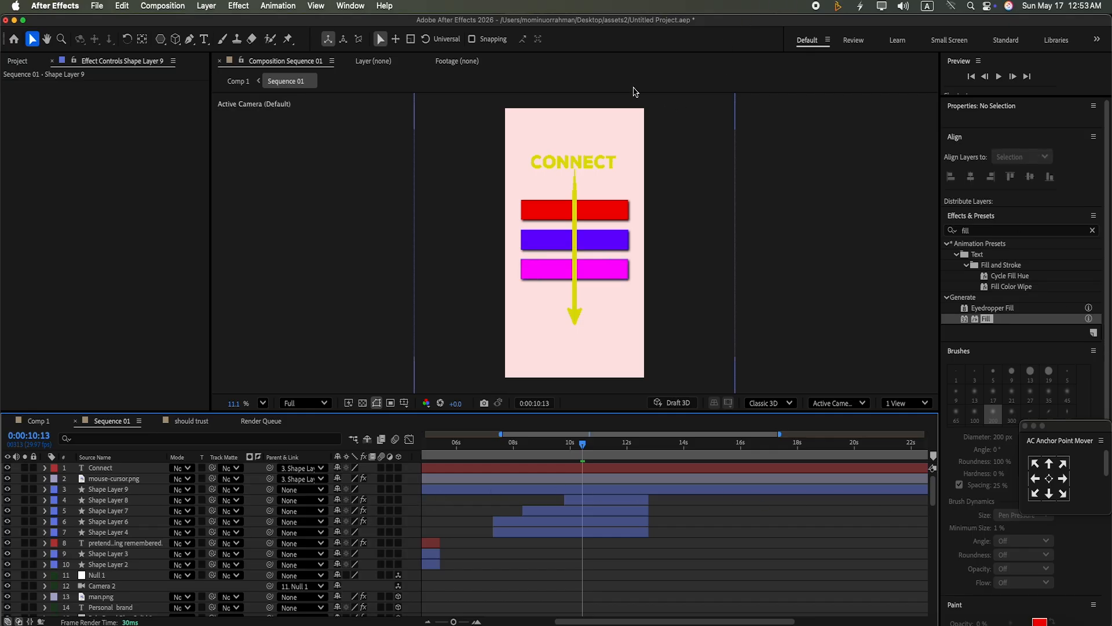
{"action": "left_click", "coordinate": [601, 490]}
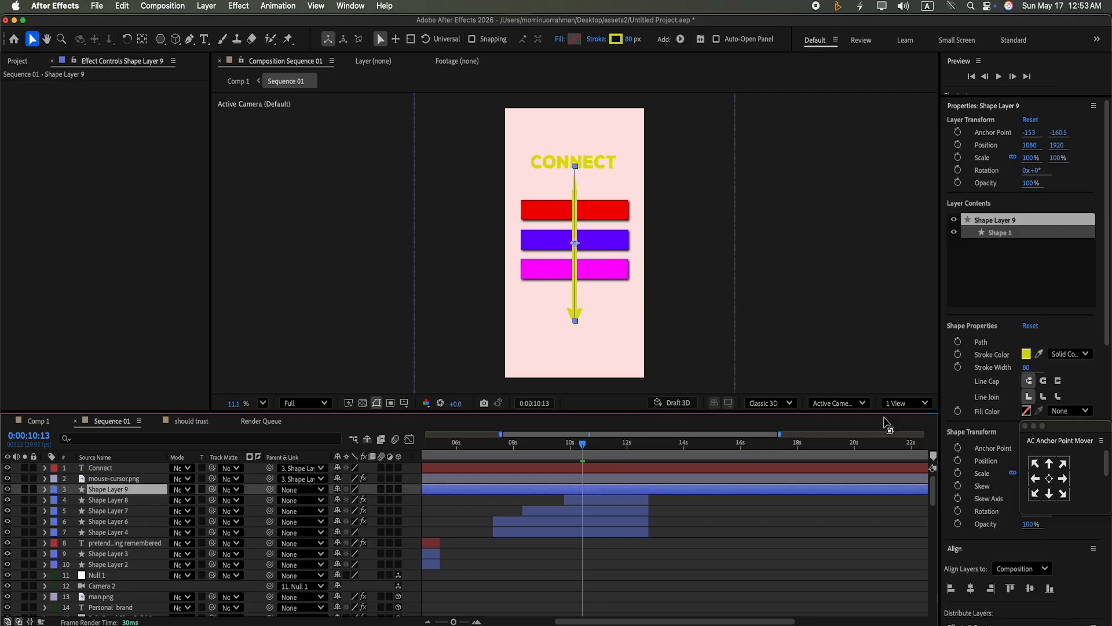
Step: Find the Drop Shadow effect and apply it to the Connect text layer
{"action": "left_click", "coordinate": [596, 467]}
{"action": "scroll", "coordinate": [1090, 290], "scroll_direction": "down", "scroll_amount": 10}
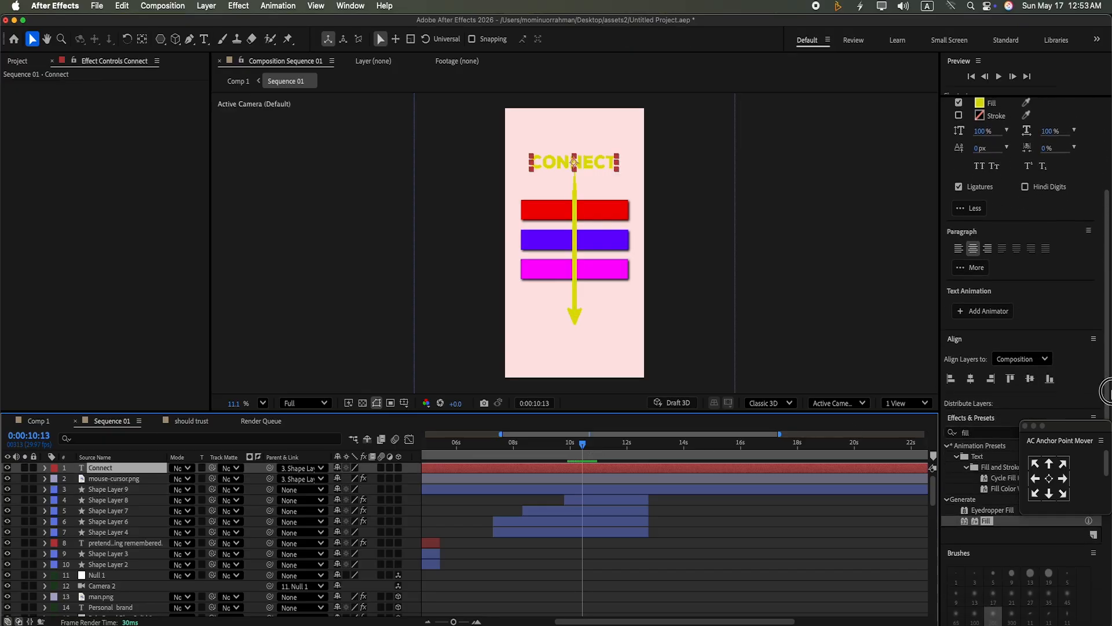
{"action": "left_click", "coordinate": [1094, 216]}
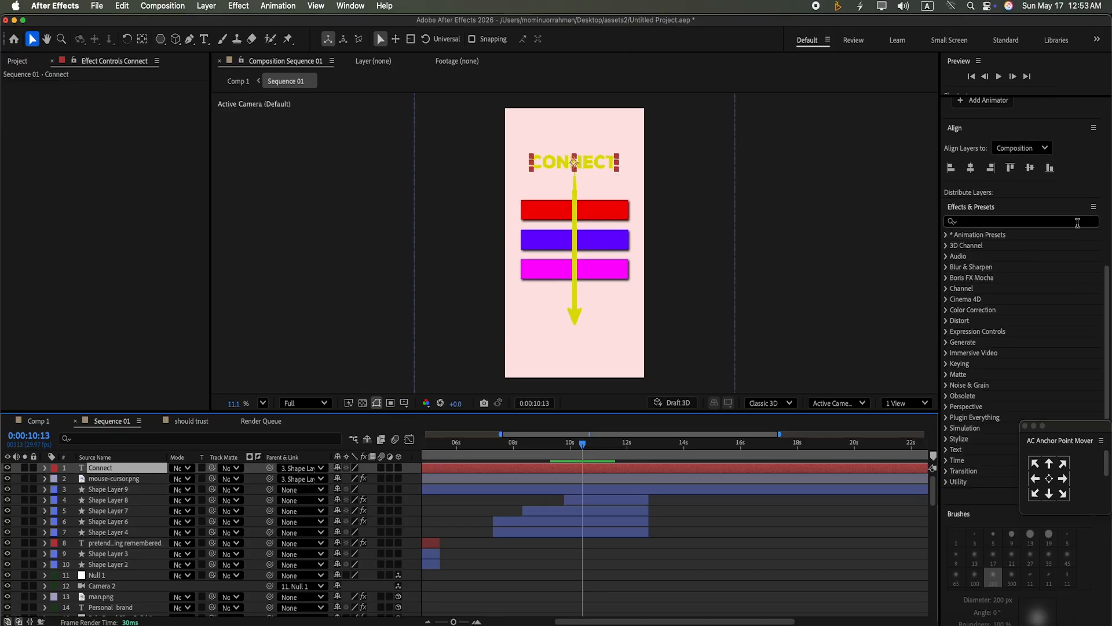
{"action": "left_click", "coordinate": [1017, 222]}
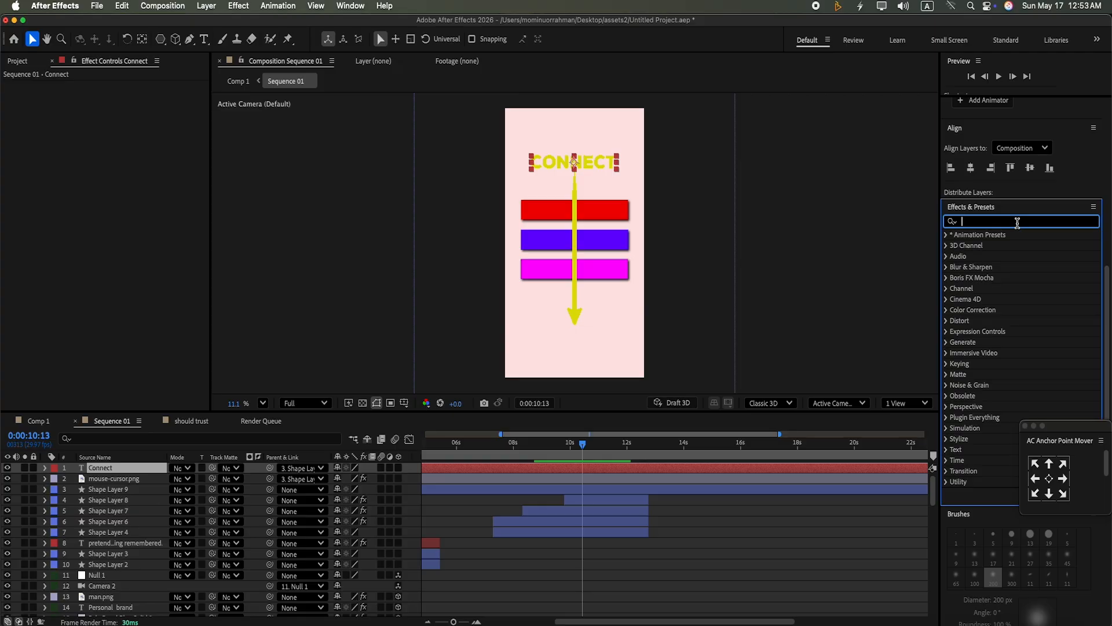
{"action": "type", "text": "drop"}
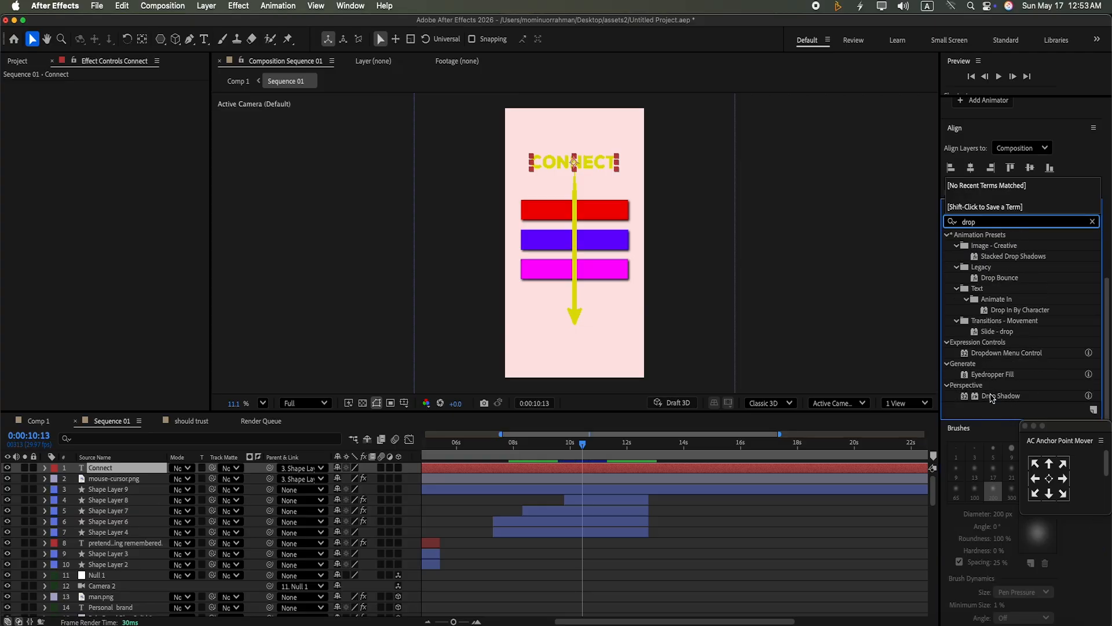
{"action": "left_click_drag", "start_coordinate": [991, 397], "coordinate": [654, 467]}
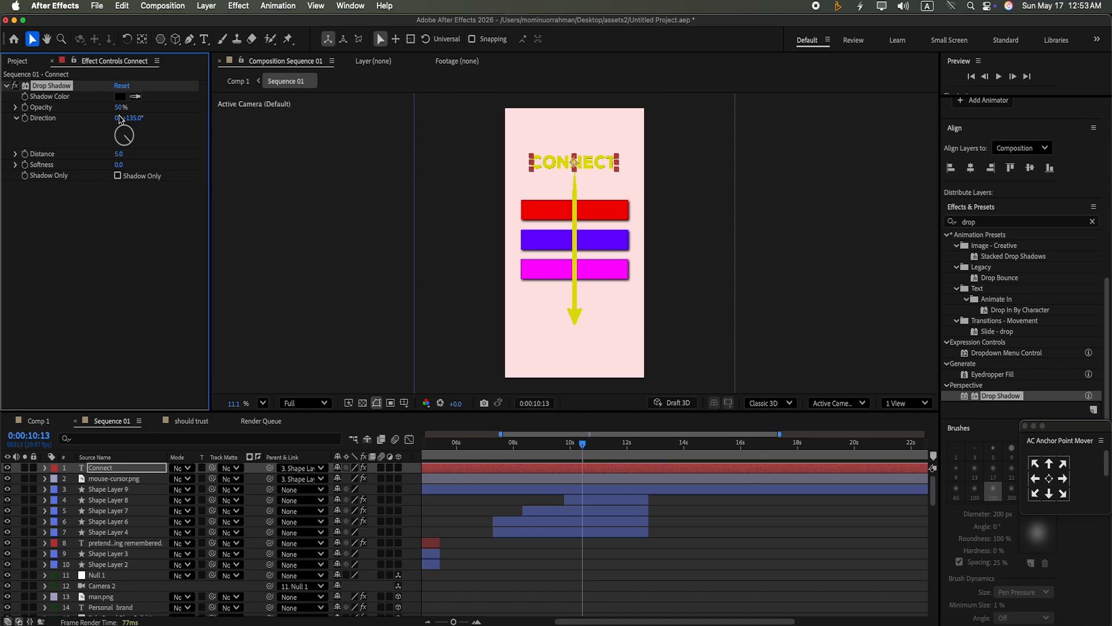
Step: Set the Connect text's Drop Shadow to 100% opacity, distance 15 and softness 60
{"action": "left_click", "coordinate": [118, 109]}
{"action": "type", "text": "100"}
{"action": "key", "text": "Return"}
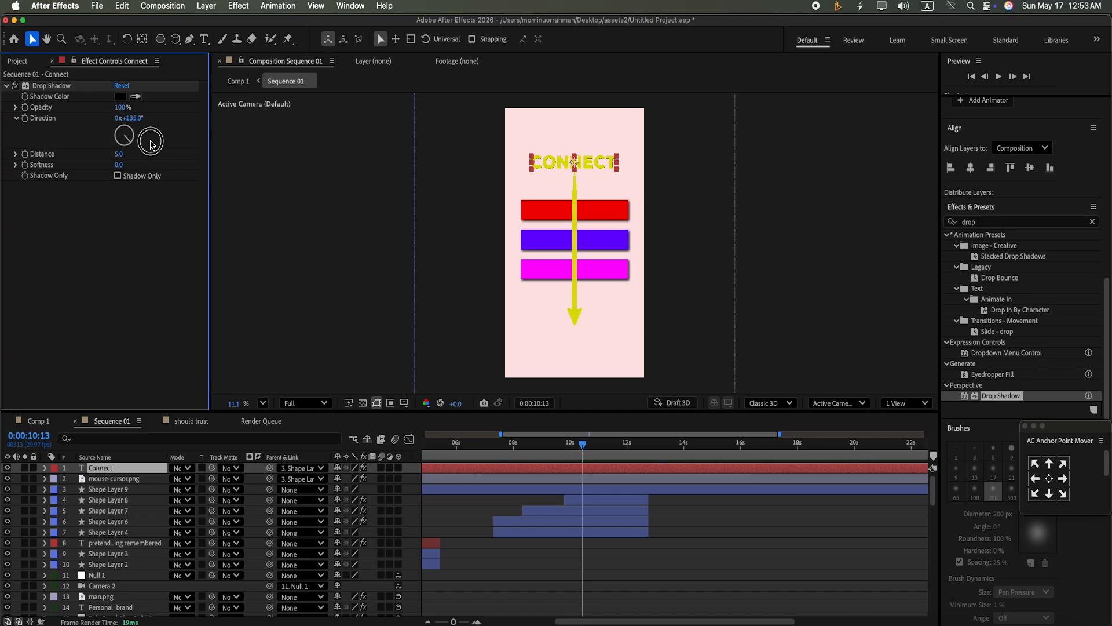
{"action": "left_click", "coordinate": [119, 154]}
{"action": "type", "text": "15"}
{"action": "key", "text": "Return"}
{"action": "left_click", "coordinate": [120, 165]}
{"action": "type", "text": "60"}
{"action": "key", "text": "Return"}
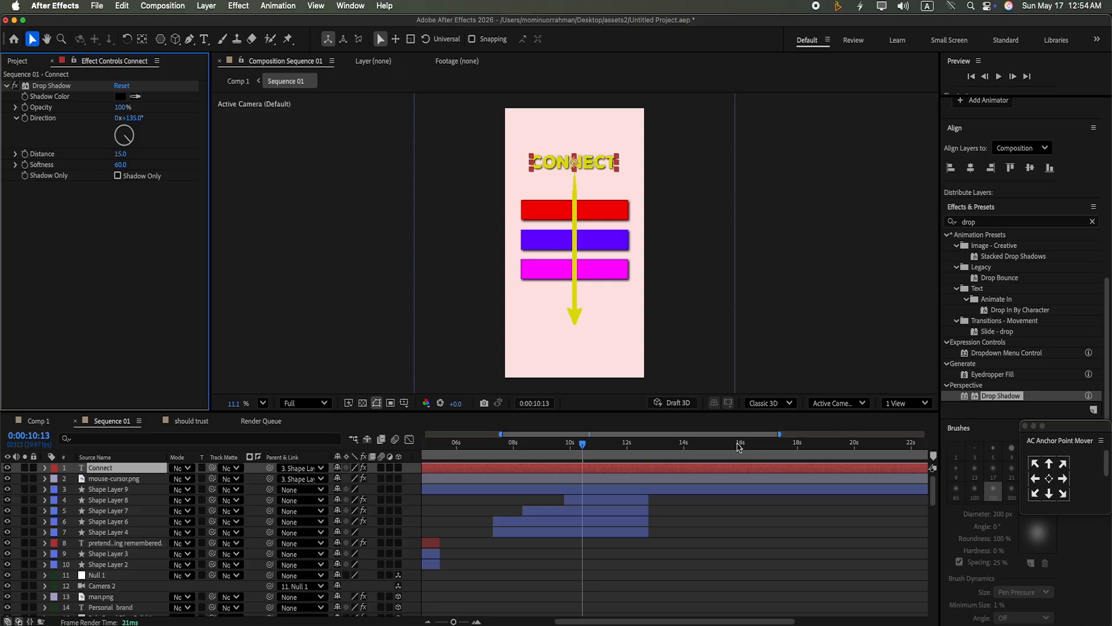
Step: Copy the Connect text's Drop Shadow effect onto the mouse-cursor.png layer and Shape Layer 9
{"action": "left_click", "coordinate": [95, 87]}
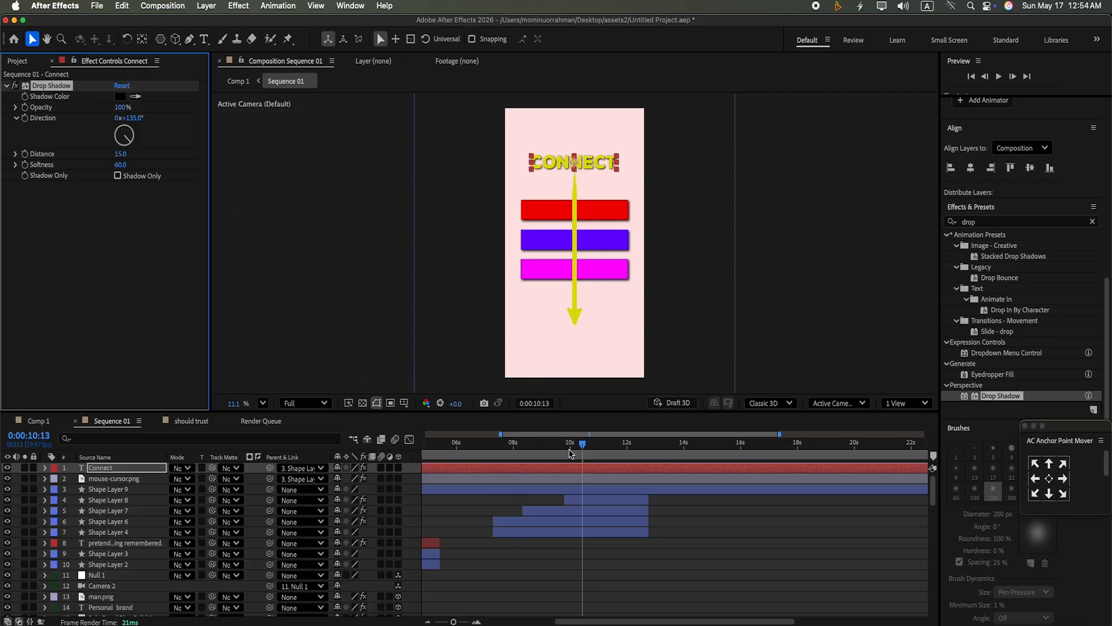
{"action": "left_click", "coordinate": [576, 479]}
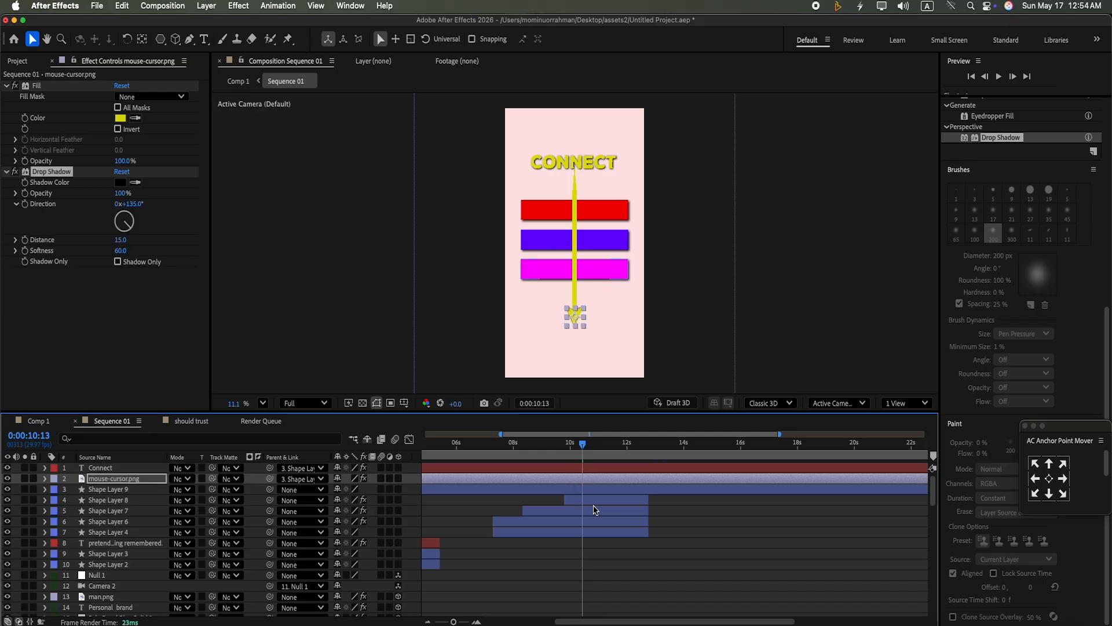
{"action": "left_click", "coordinate": [595, 491]}
{"action": "key", "text": "super+v"}
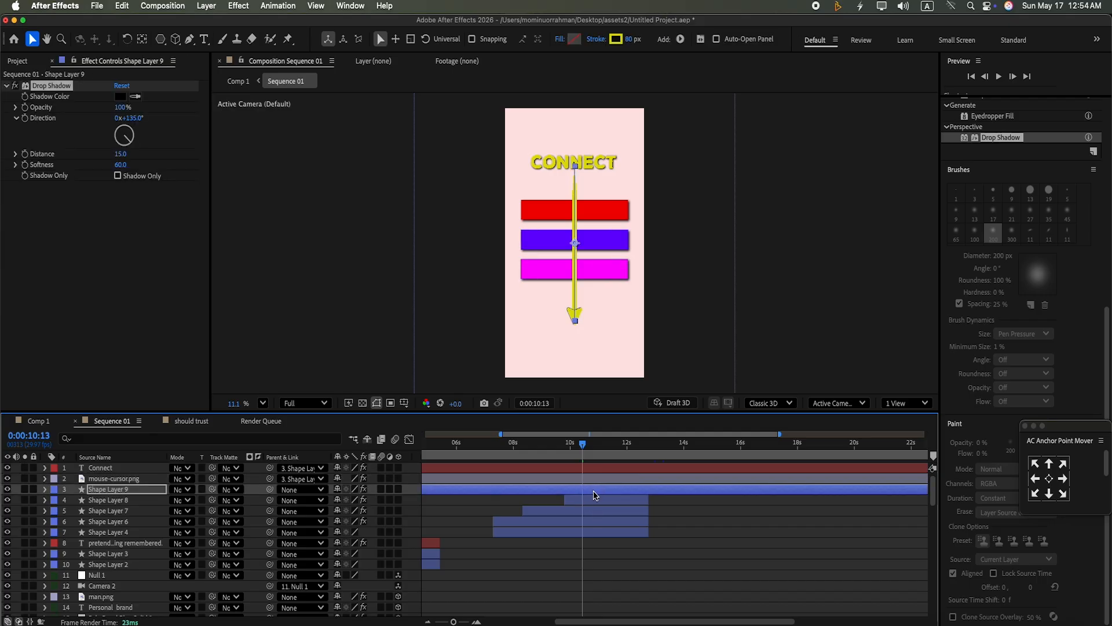
{"action": "left_click", "coordinate": [408, 522]}
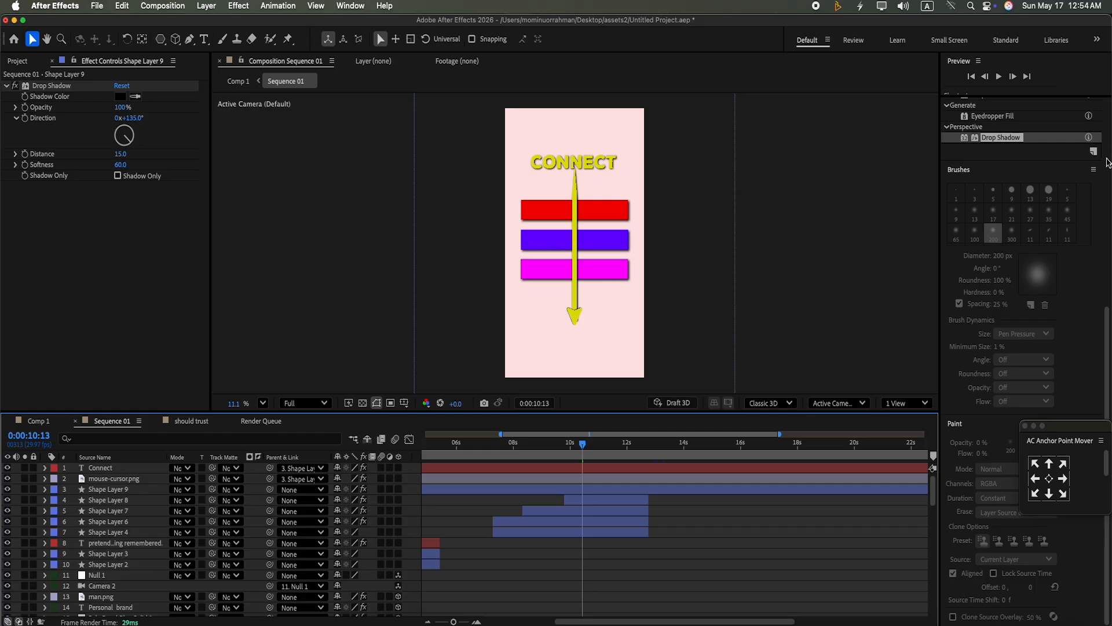
Step: Set the Drop Shadow softness of Shape Layer 9 to 180
{"action": "left_click", "coordinate": [606, 482]}
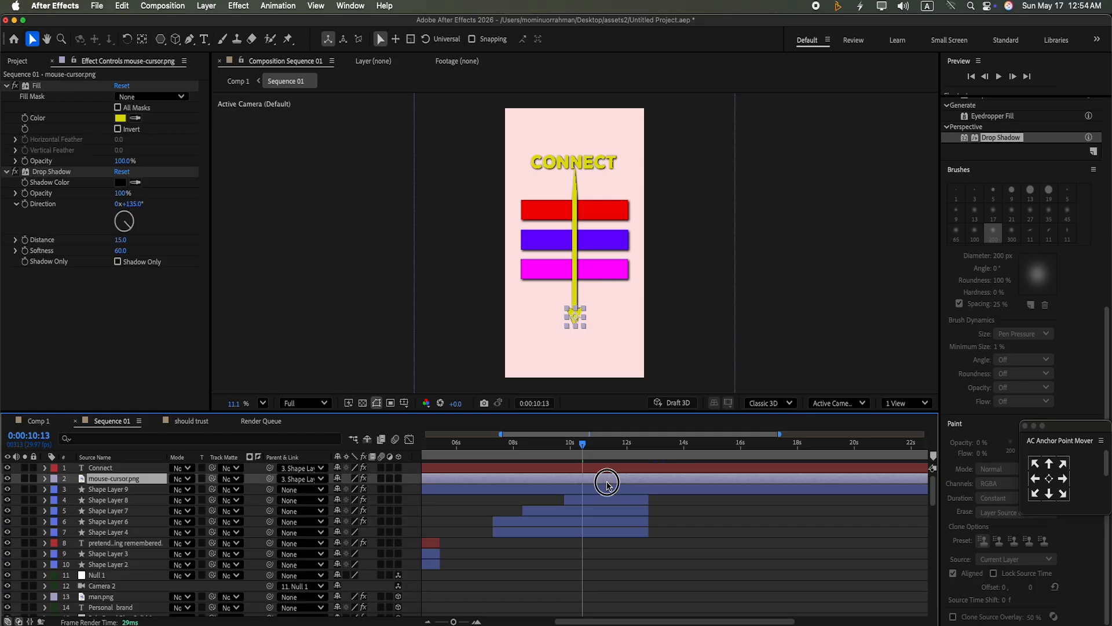
{"action": "left_click", "coordinate": [610, 490]}
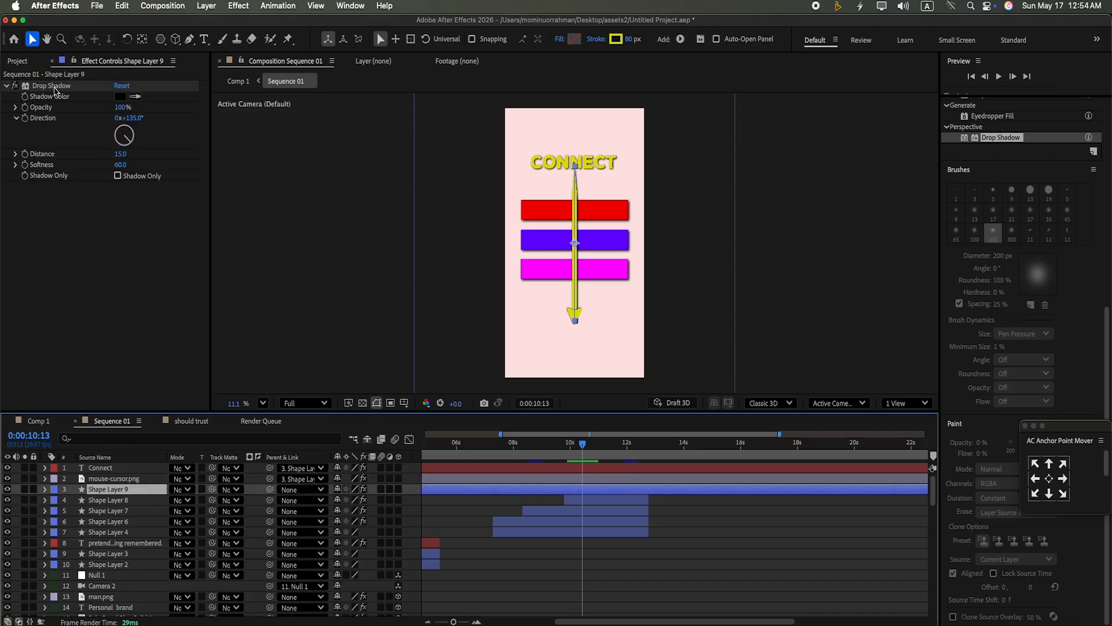
{"action": "left_click_drag", "start_coordinate": [120, 165], "coordinate": [137, 164]}
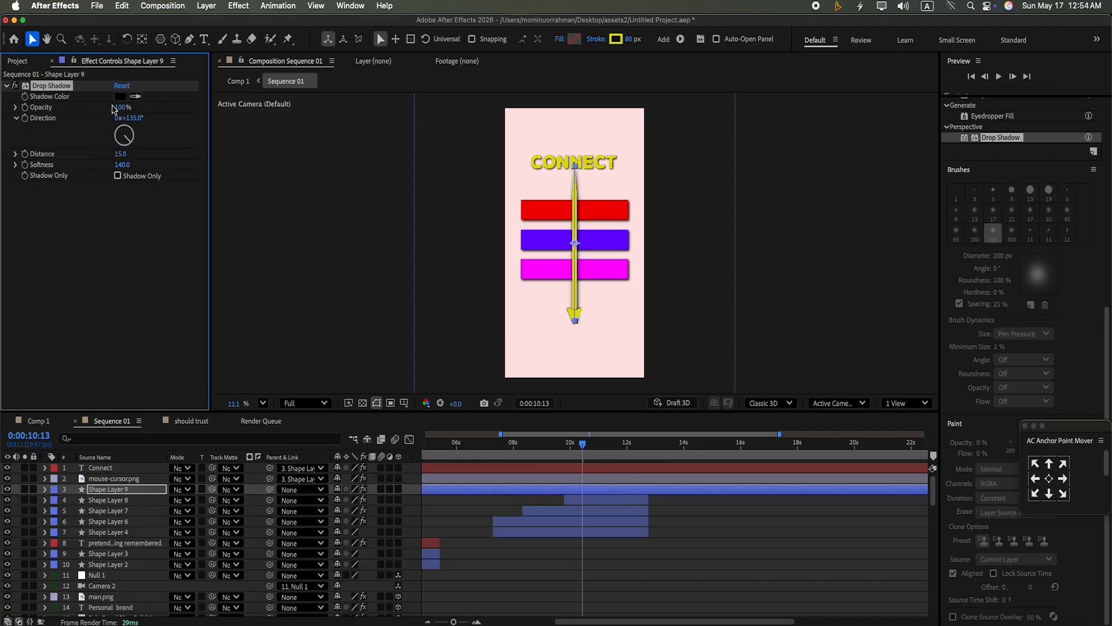
{"action": "left_click_drag", "start_coordinate": [121, 165], "coordinate": [118, 165]}
{"action": "left_click", "coordinate": [119, 165]}
{"action": "type", "text": "180"}
{"action": "key", "text": "Return"}
Step: Try a Drop Shadow distance of 15 on the red bar's Shape Layer 6, and undo it
{"action": "left_click", "coordinate": [617, 210]}
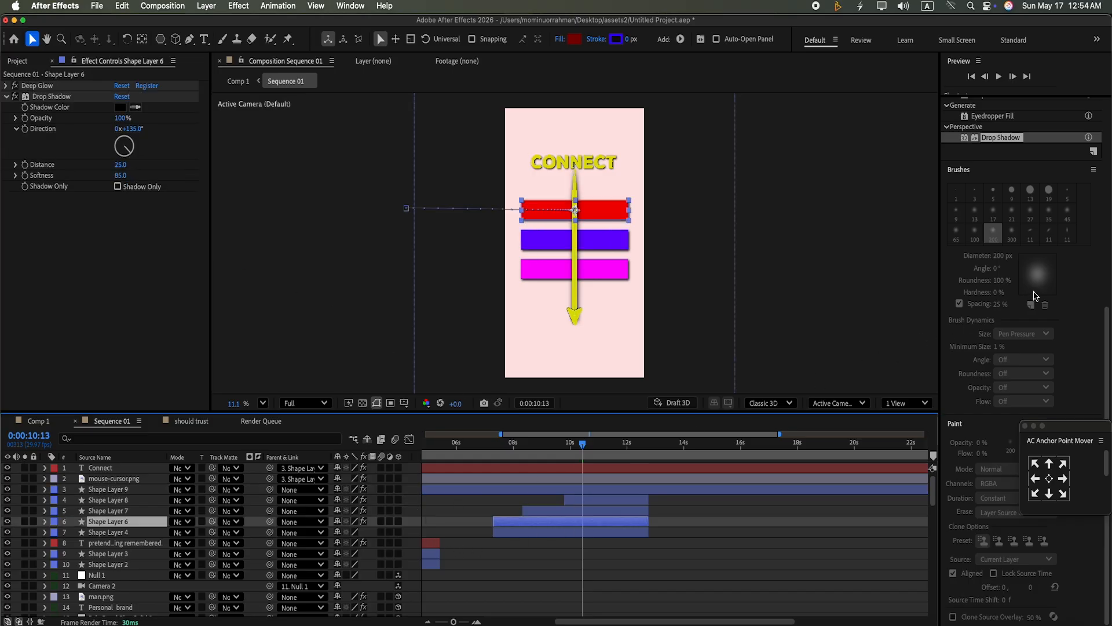
{"action": "left_click", "coordinate": [120, 165]}
{"action": "type", "text": "15"}
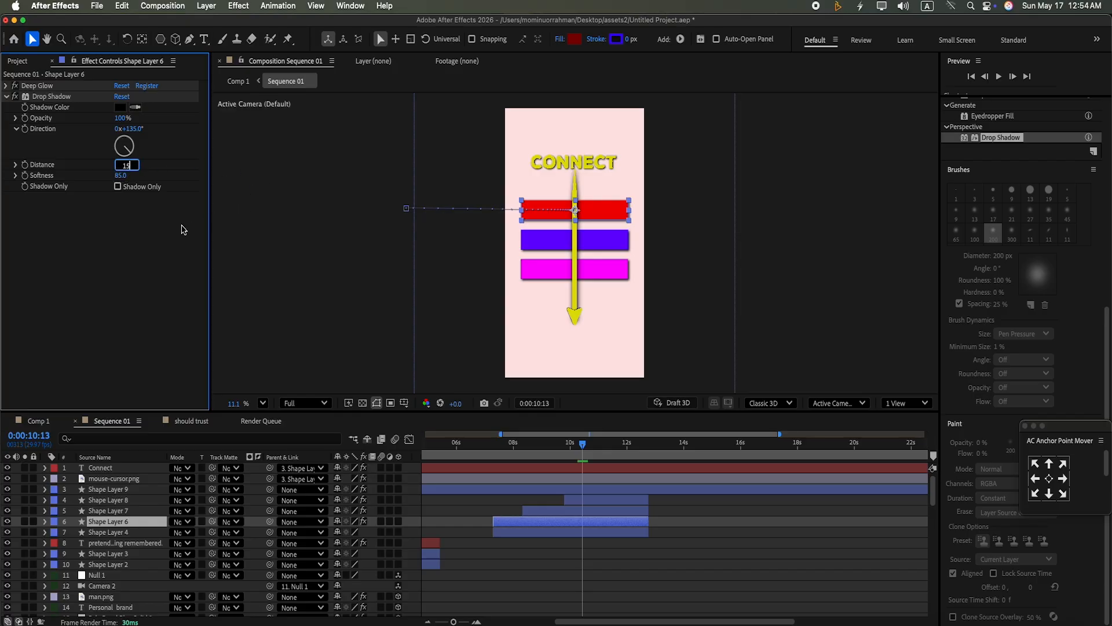
{"action": "key", "text": "Return"}
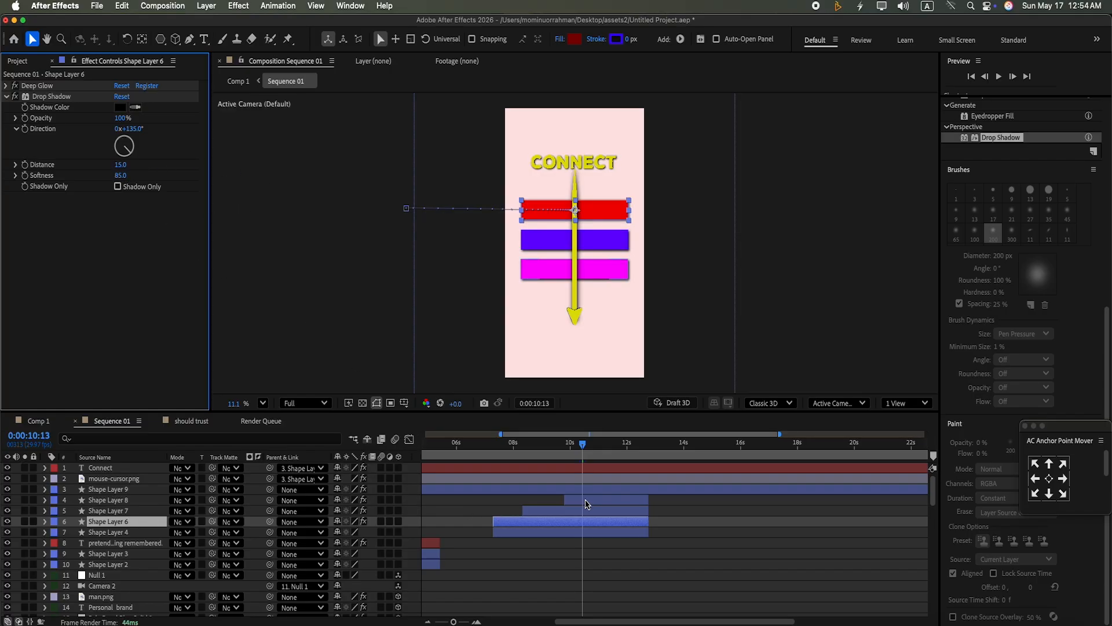
{"action": "key", "text": "super+z"}
Step: Set the Drop Shadow distance of Shape Layer 9 to 10
{"action": "left_click", "coordinate": [598, 479]}
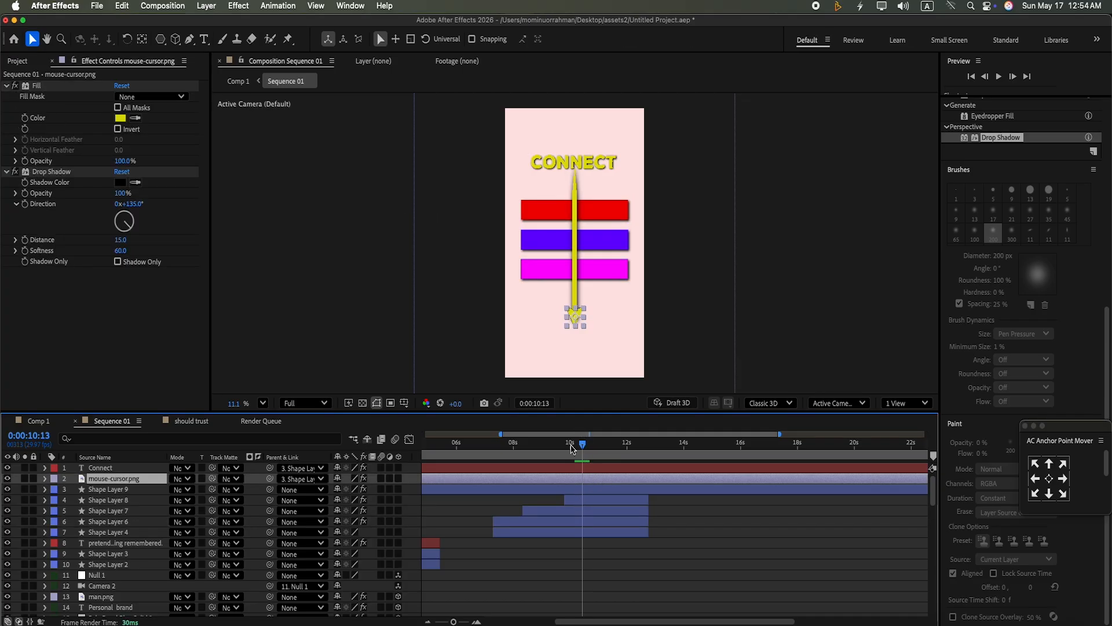
{"action": "left_click", "coordinate": [585, 488]}
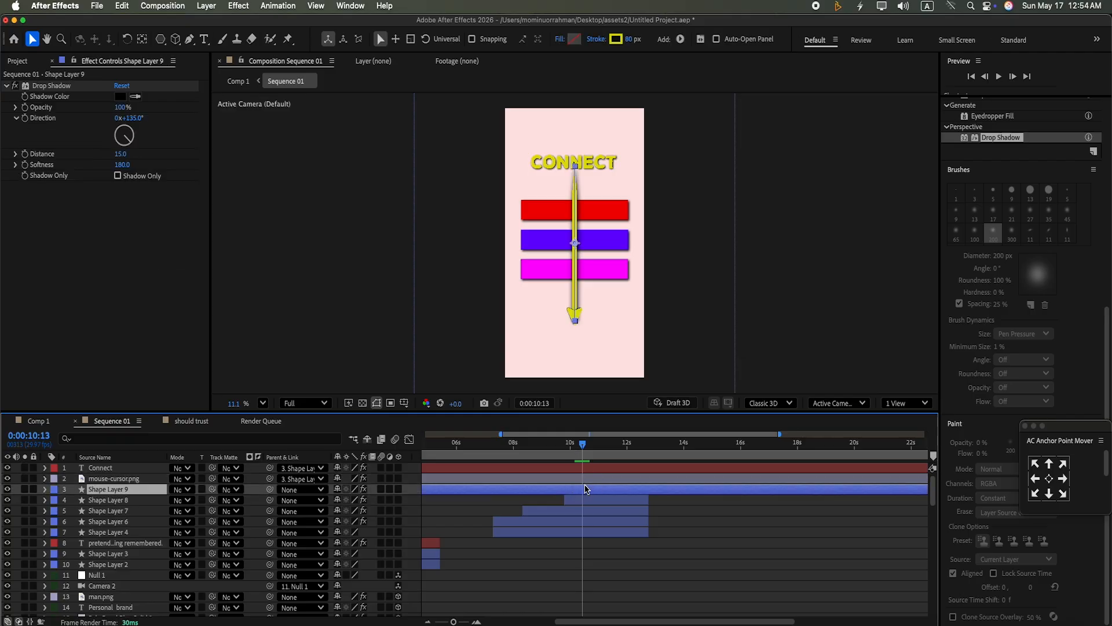
{"action": "left_click", "coordinate": [121, 155]}
{"action": "type", "text": "10"}
{"action": "key", "text": "Return"}
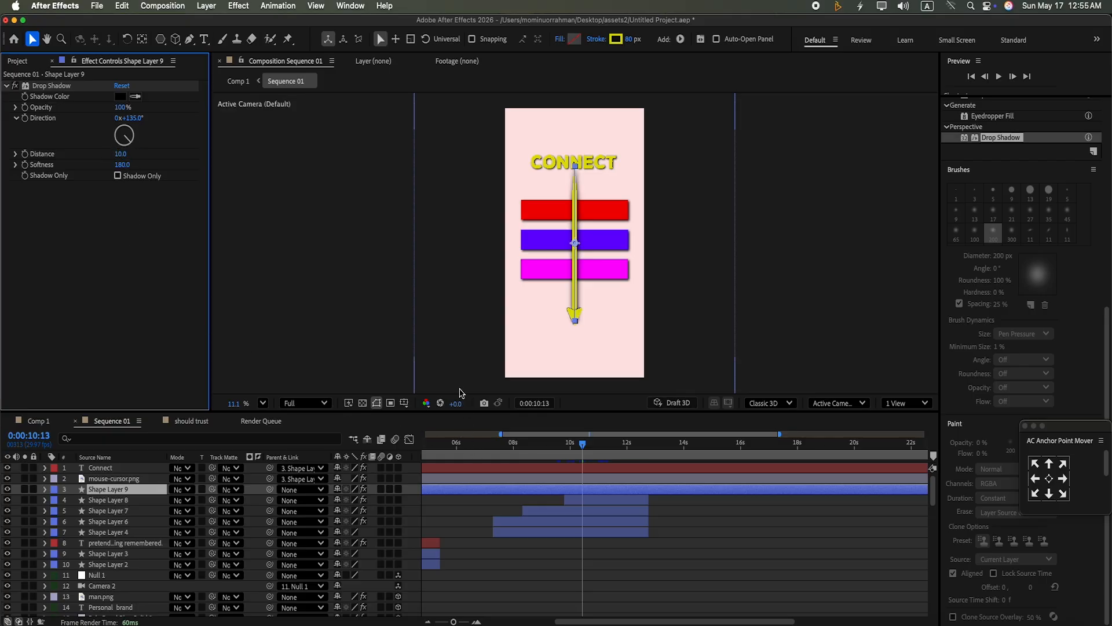
Step: Add a Position keyframe to Shape Layer 9, shift it to about 11 seconds, and set the current time to 0:00:10:01
{"action": "left_click", "coordinate": [409, 506]}
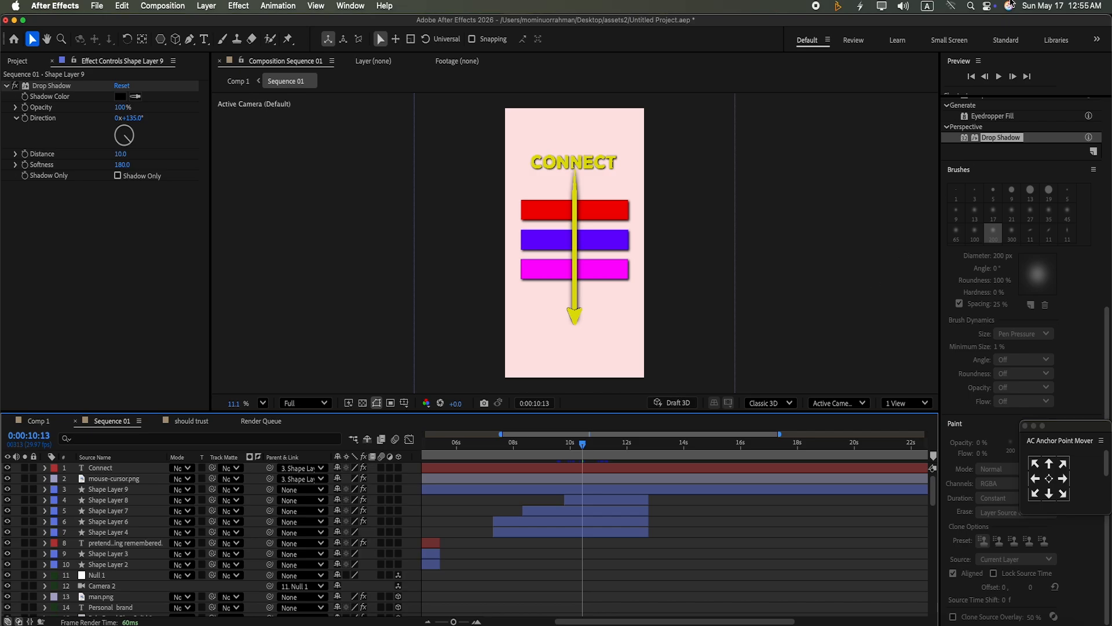
{"action": "left_click", "coordinate": [578, 151]}
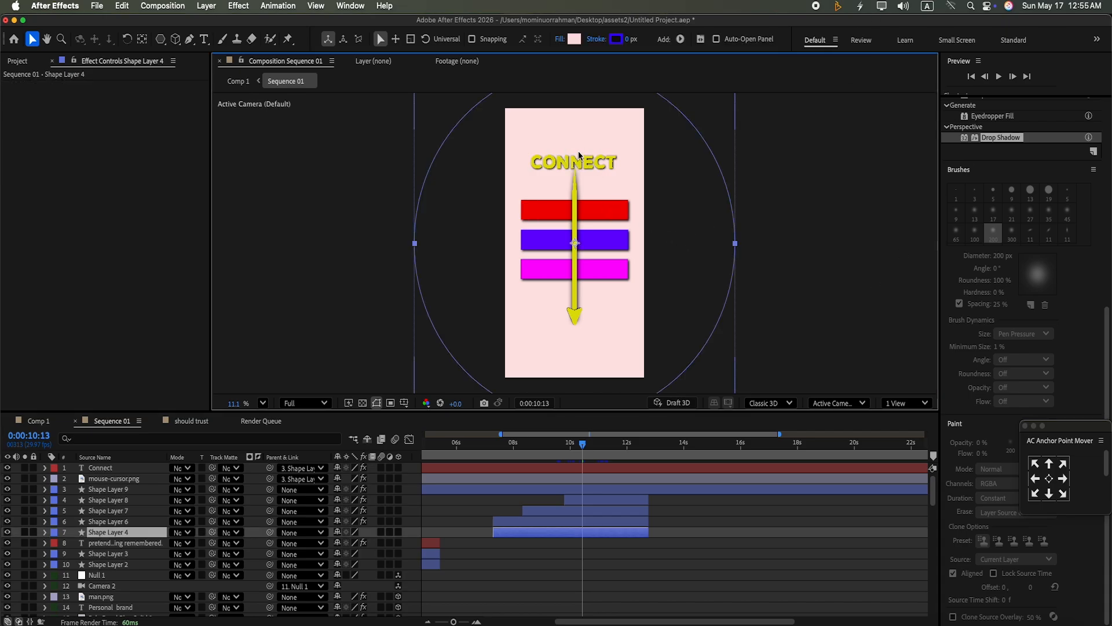
{"action": "left_click", "coordinate": [584, 491]}
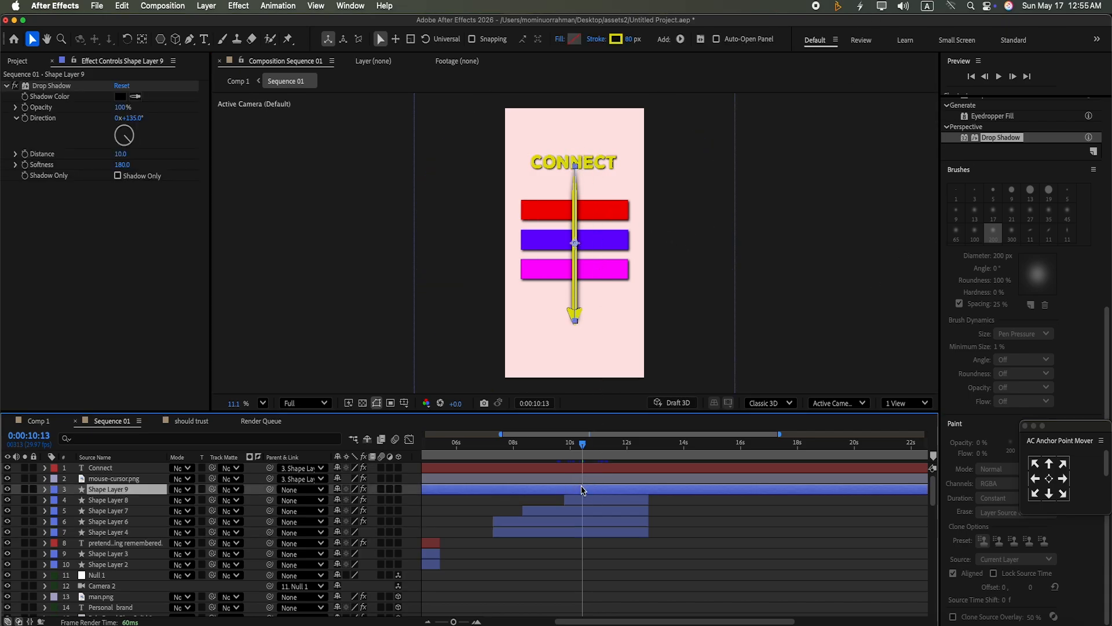
{"action": "left_click", "coordinate": [45, 489]}
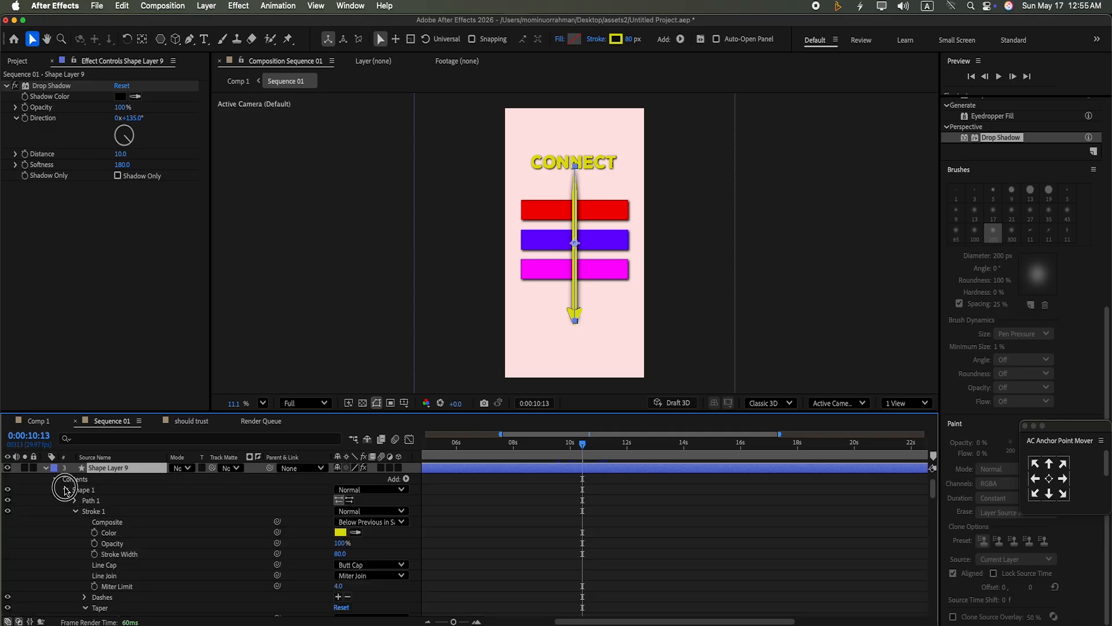
{"action": "left_click", "coordinate": [64, 488]}
{"action": "left_click", "coordinate": [56, 512]}
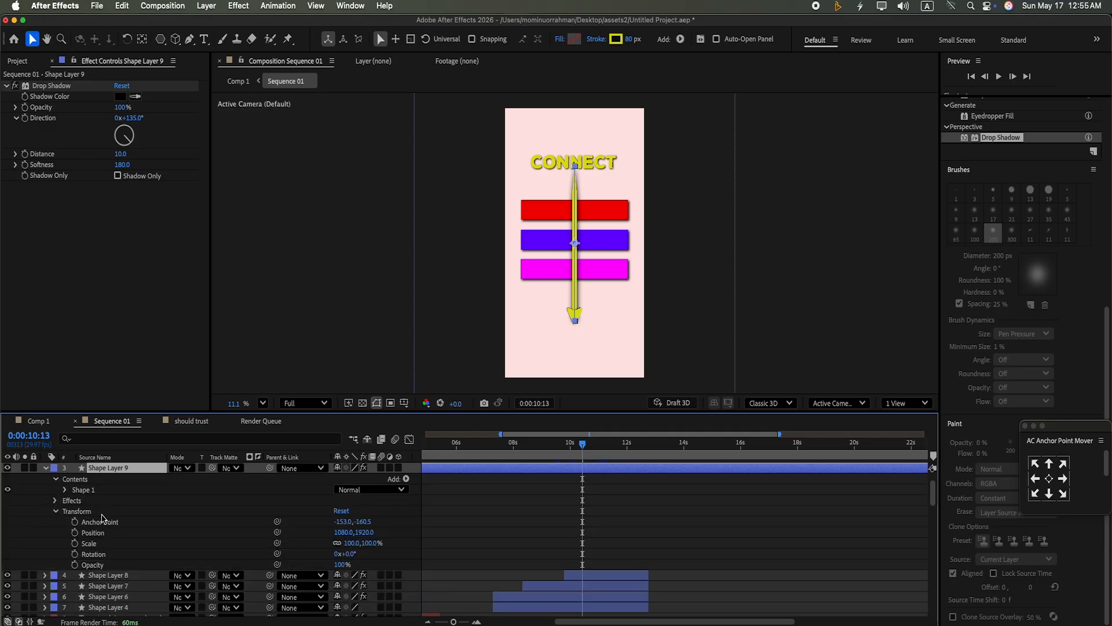
{"action": "left_click", "coordinate": [74, 532]}
{"action": "left_click_drag", "start_coordinate": [582, 532], "coordinate": [599, 532]}
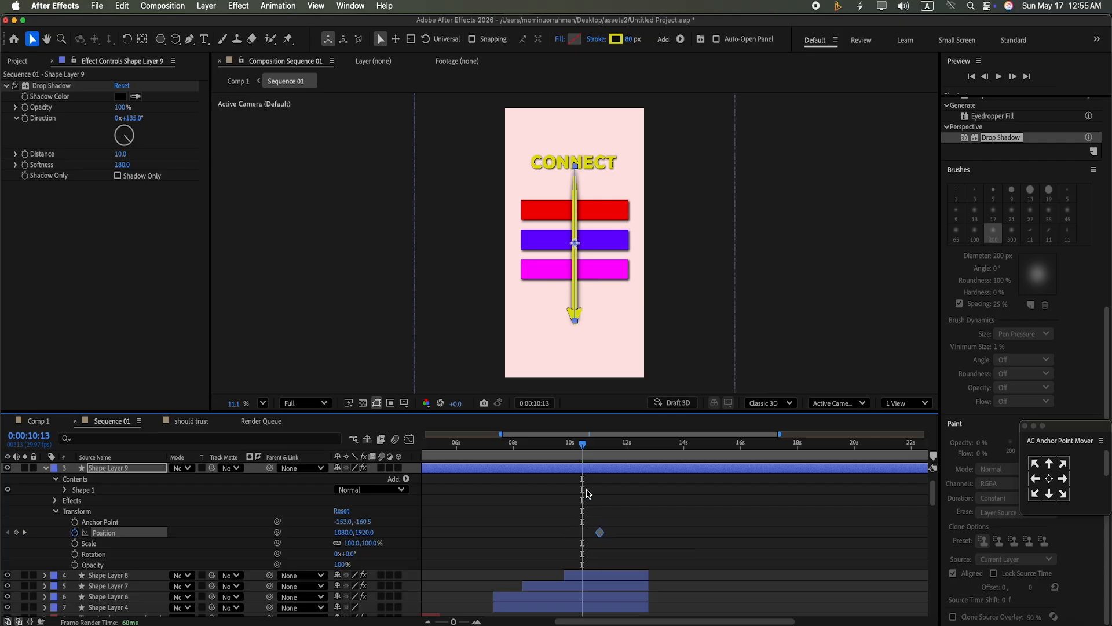
{"action": "left_click_drag", "start_coordinate": [583, 444], "coordinate": [573, 451]}
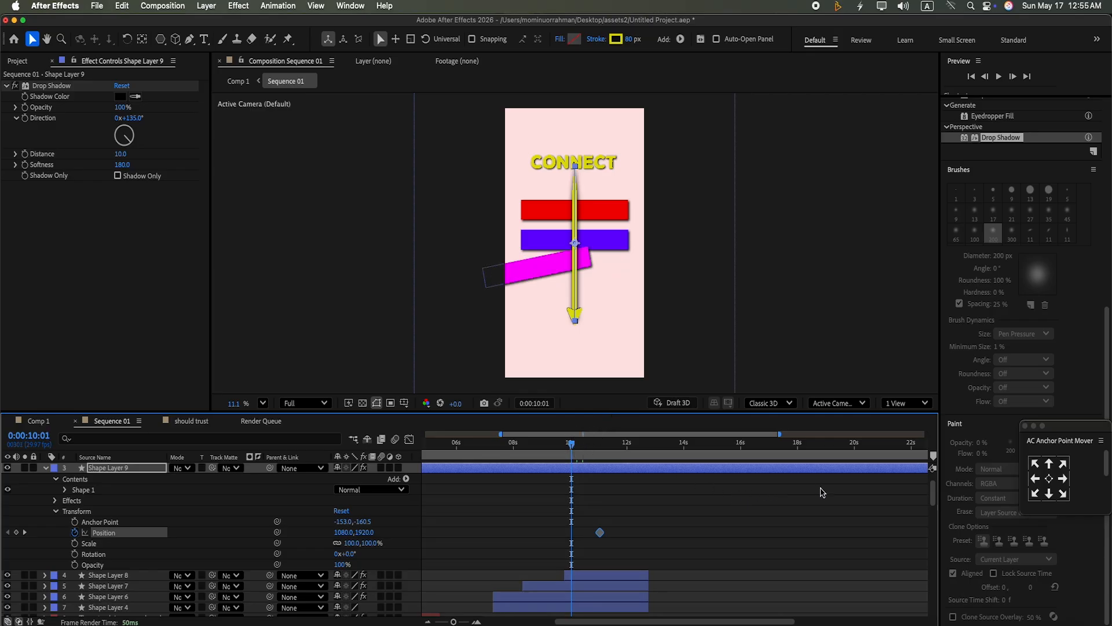
{"action": "left_click", "coordinate": [572, 211]}
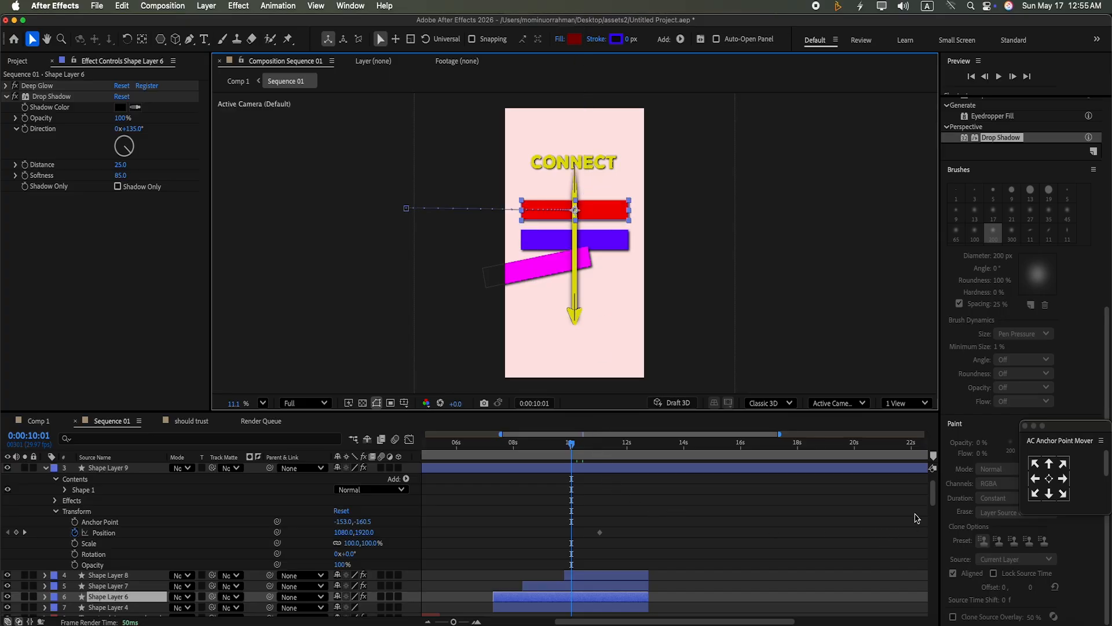
{"action": "left_click", "coordinate": [584, 469]}
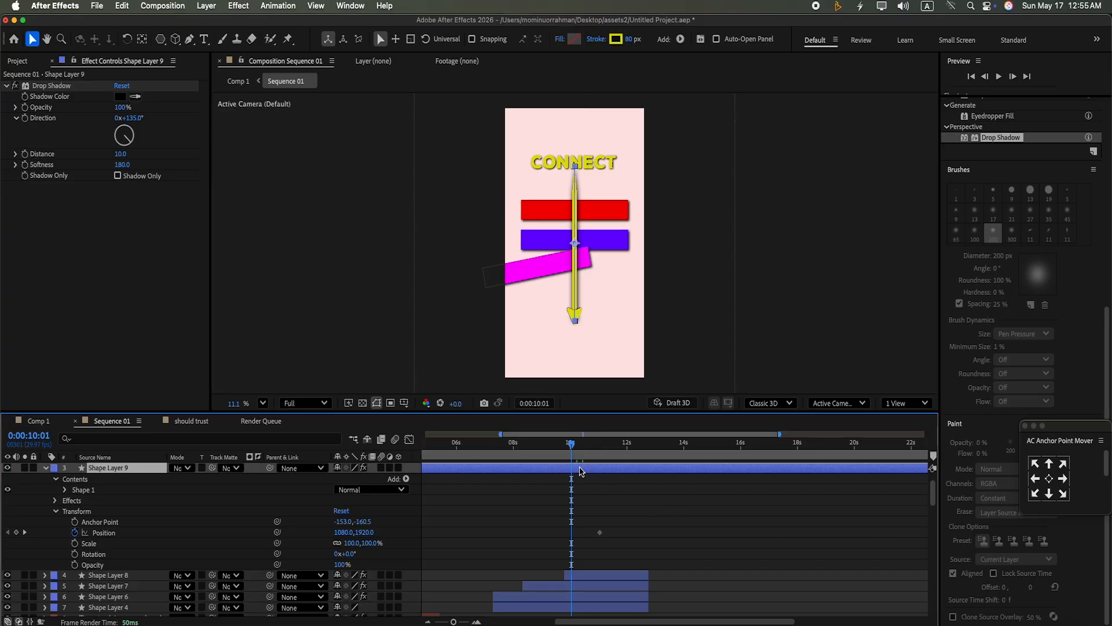
{"action": "left_click_drag", "start_coordinate": [575, 232], "coordinate": [575, 87]}
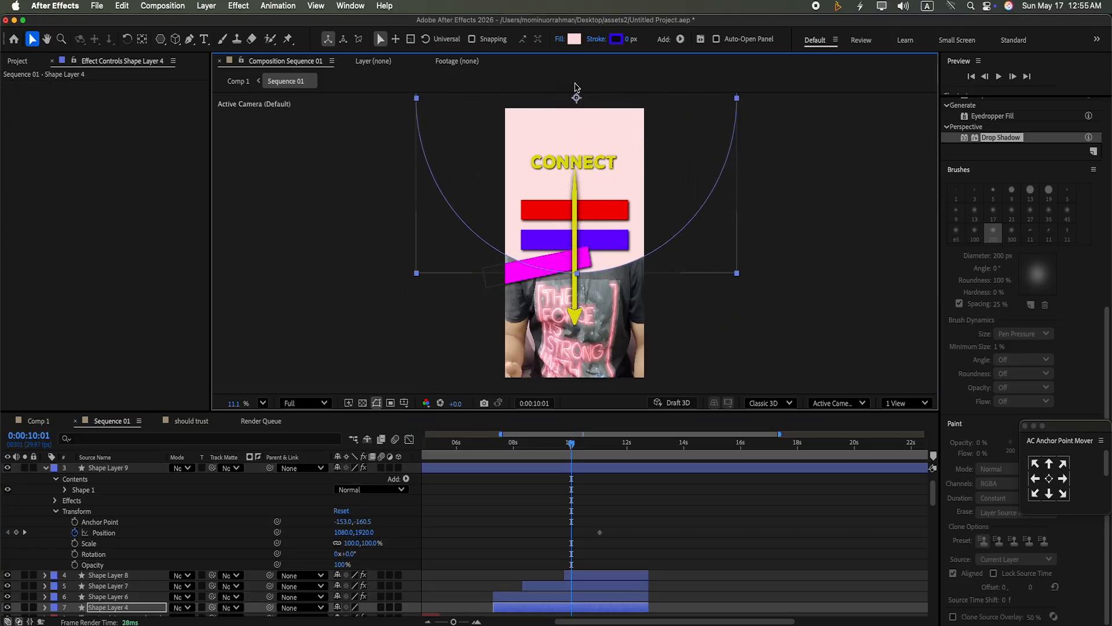
{"action": "key", "text": "super+z"}
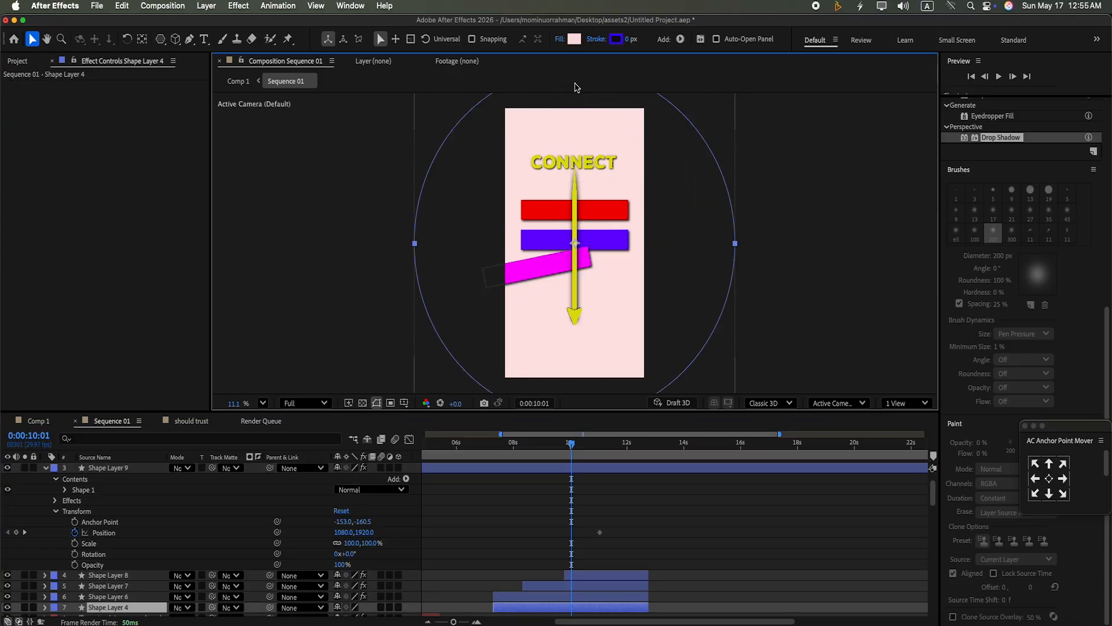
Step: Set Shape Layer 9's Position to about 1080, -1270 at 0:00:10:01 so the arrow and title start above the frame
{"action": "left_click", "coordinate": [577, 466]}
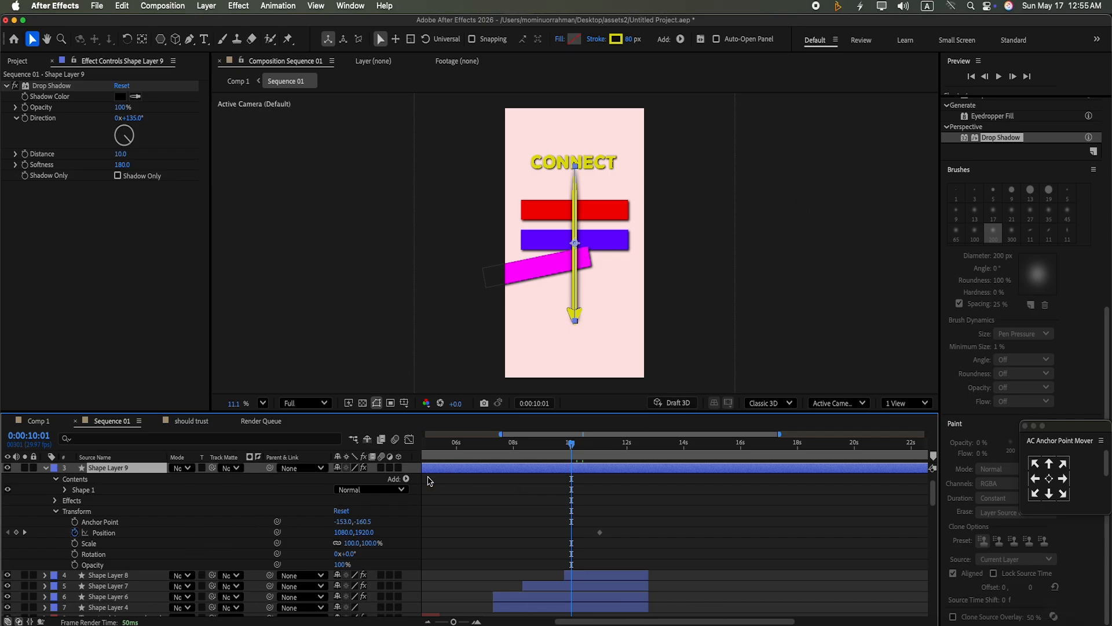
{"action": "left_click_drag", "start_coordinate": [365, 532], "coordinate": [313, 110]}
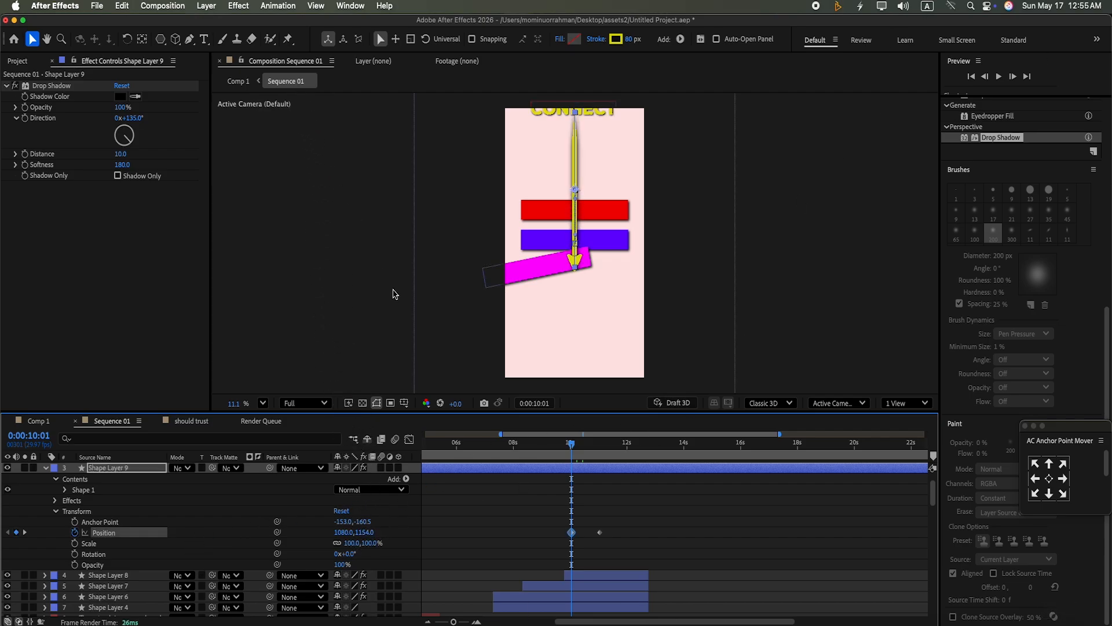
{"action": "left_click_drag", "start_coordinate": [360, 532], "coordinate": [339, 300]}
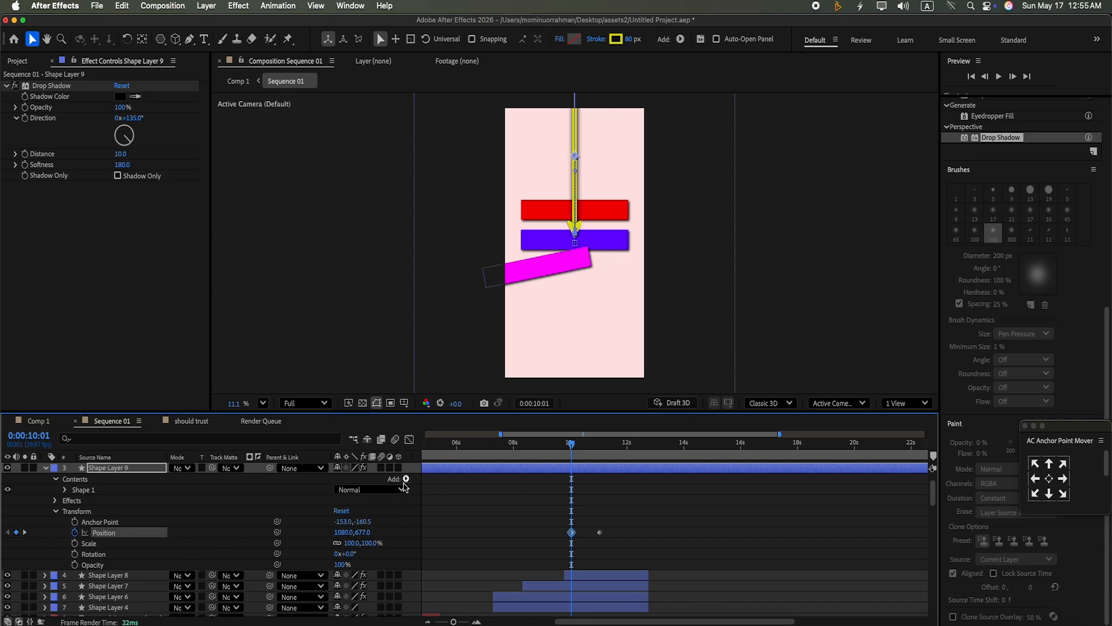
{"action": "left_click_drag", "start_coordinate": [365, 532], "coordinate": [333, 336]}
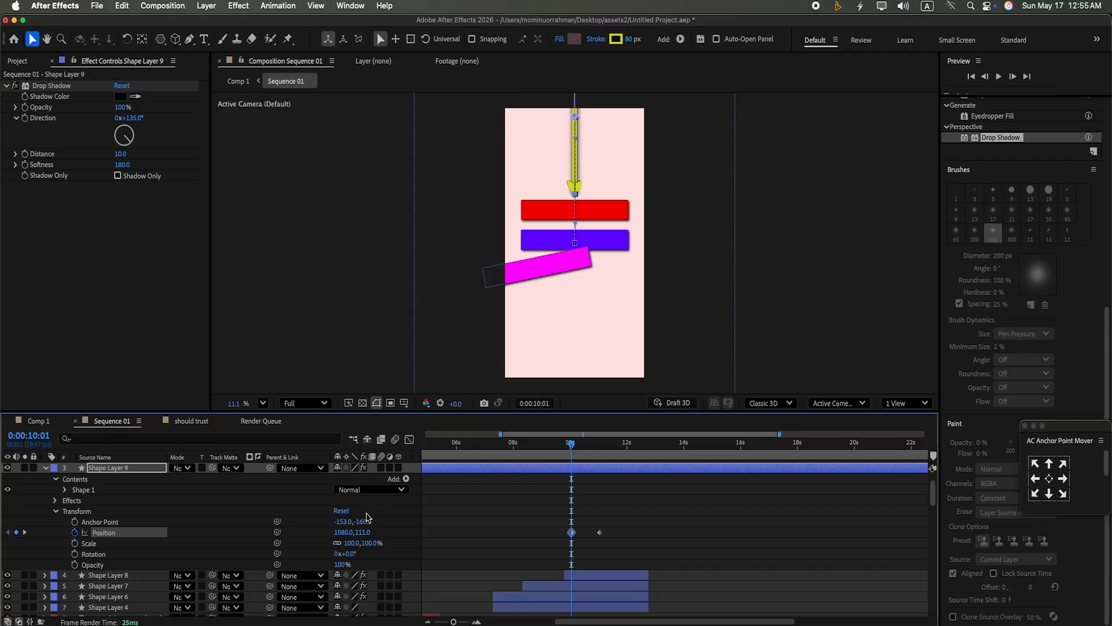
{"action": "left_click_drag", "start_coordinate": [360, 532], "coordinate": [318, 249]}
{"action": "left_click_drag", "start_coordinate": [361, 531], "coordinate": [359, 3]}
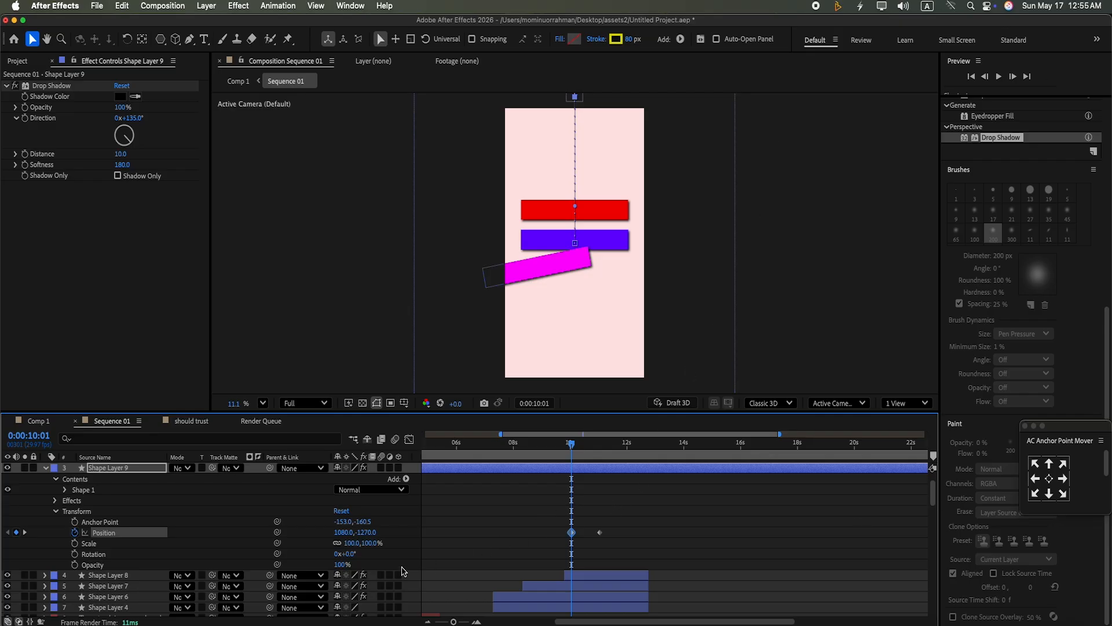
Step: Add a Rotation keyframe of 30° to Shape Layer 9 at 0:00:10:01
{"action": "left_click", "coordinate": [75, 553]}
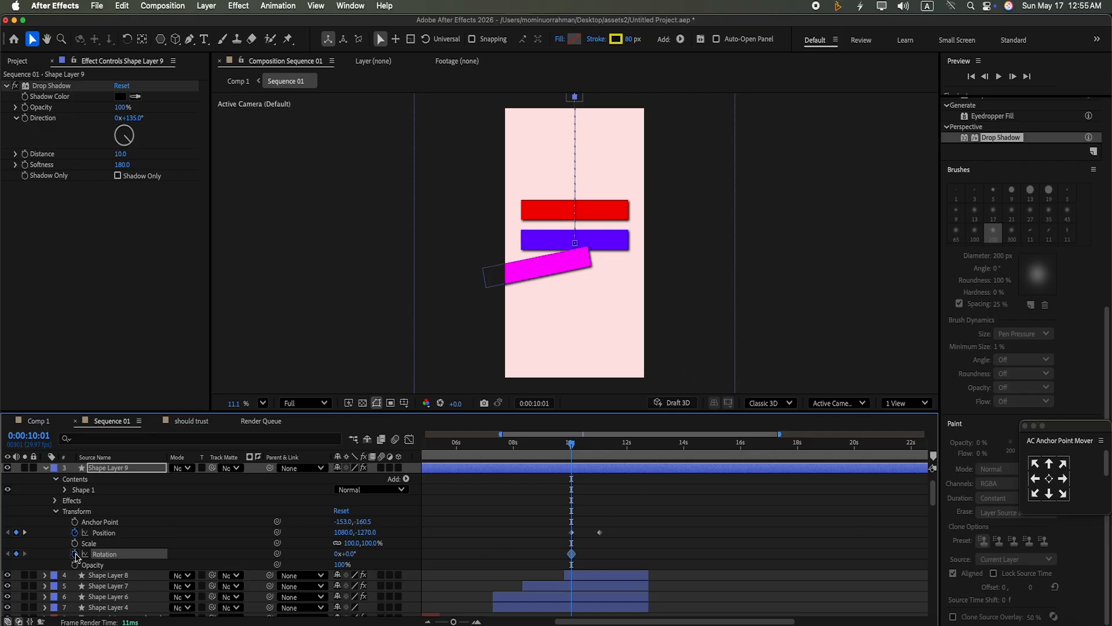
{"action": "left_click", "coordinate": [349, 554]}
{"action": "type", "text": "30"}
{"action": "left_click", "coordinate": [381, 558]}
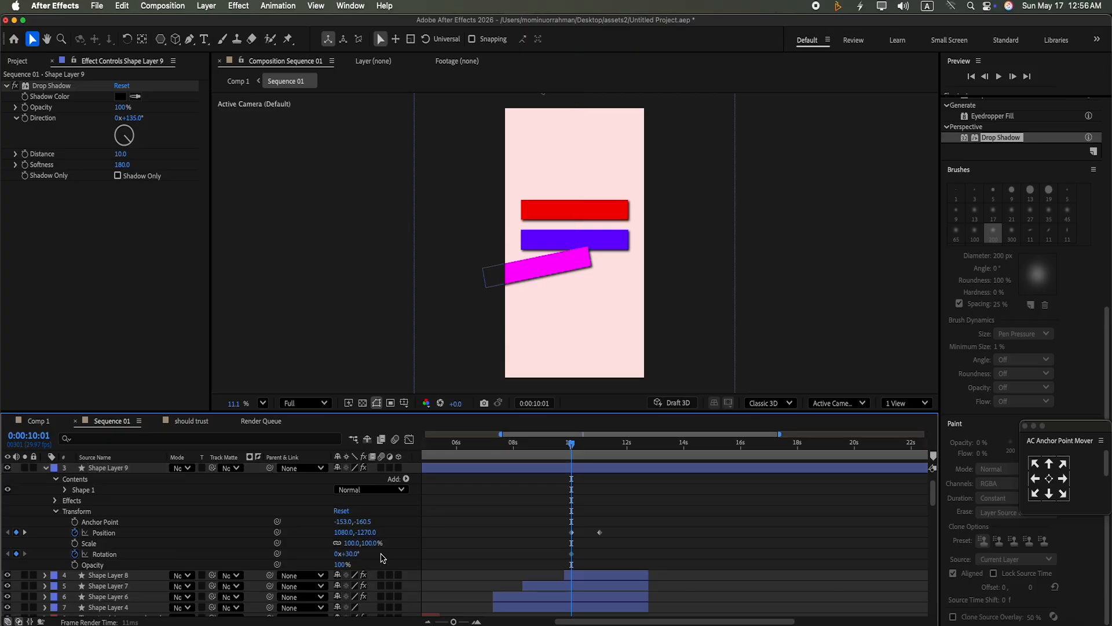
Step: Set Shape Layer 9's Rotation to 0° at 0:00:11:01 and preview the arrow's entrance from 0:00:10:01
{"action": "left_click_drag", "start_coordinate": [572, 445], "coordinate": [599, 445]}
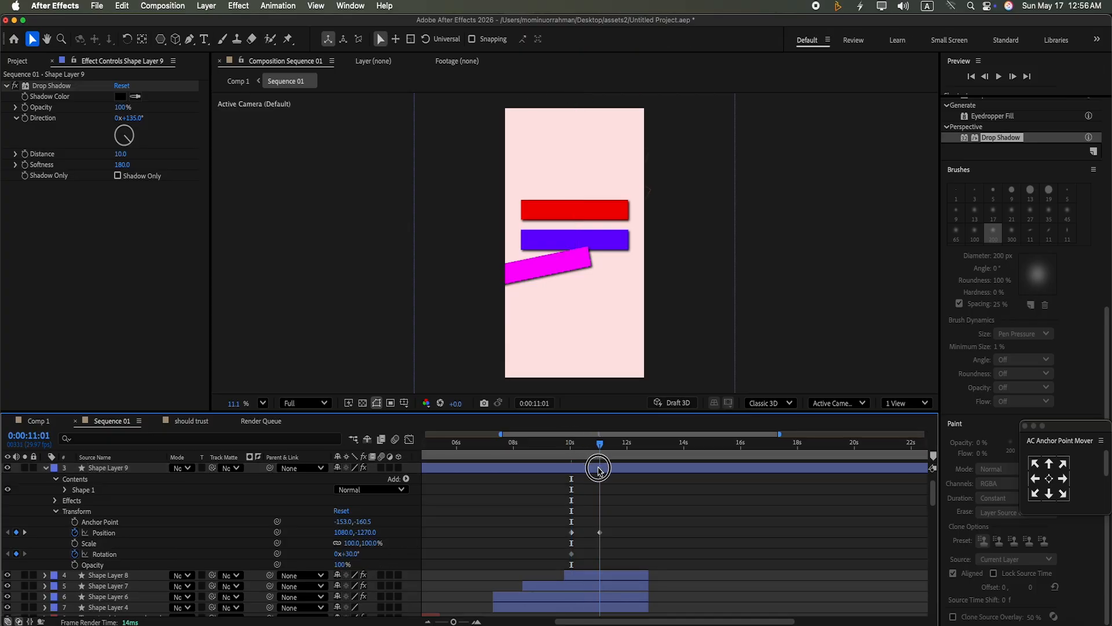
{"action": "left_click", "coordinate": [353, 553]}
{"action": "type", "text": "0"}
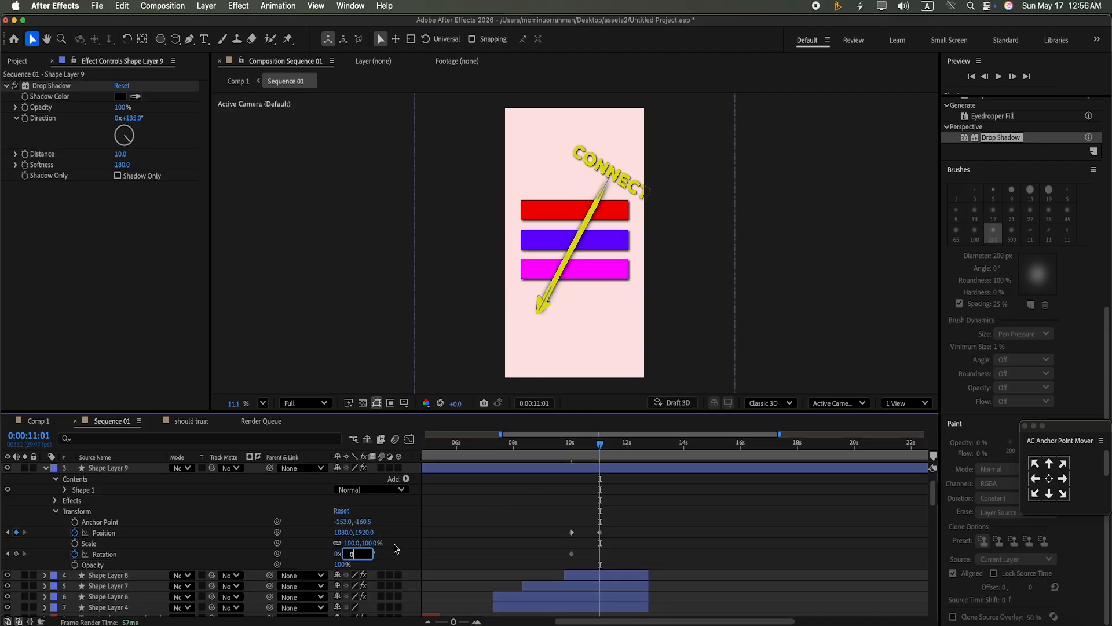
{"action": "left_click", "coordinate": [397, 547]}
{"action": "left_click_drag", "start_coordinate": [601, 447], "coordinate": [571, 467]}
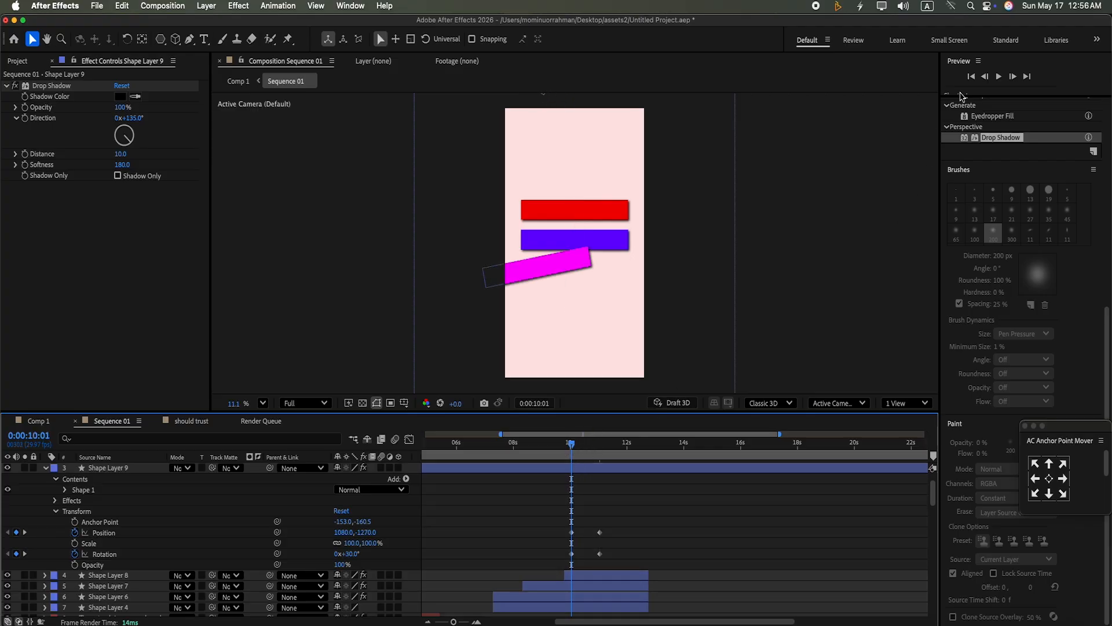
{"action": "left_click", "coordinate": [998, 78]}
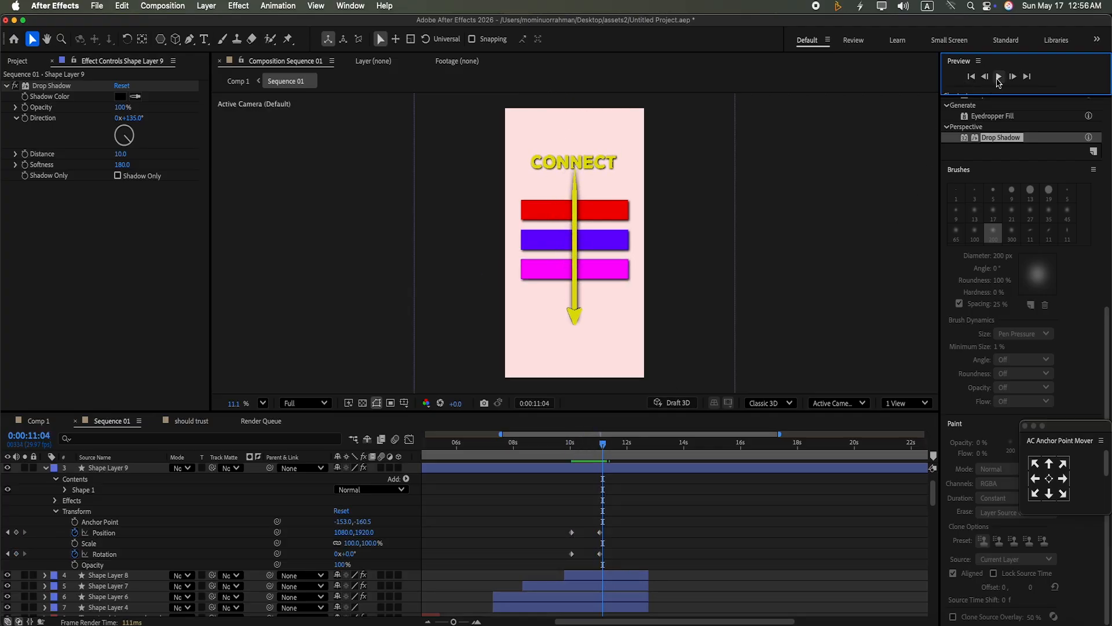
Step: Ease Shape Layer 9's keyframes, reshape the Position speed graph to peak sharply at the start, and preview the motion
{"action": "left_click_drag", "start_coordinate": [549, 510], "coordinate": [631, 572]}
{"action": "left_click", "coordinate": [507, 503]}
{"action": "left_click_drag", "start_coordinate": [544, 526], "coordinate": [622, 544]}
{"action": "left_click", "coordinate": [409, 439]}
{"action": "left_click_drag", "start_coordinate": [599, 470], "coordinate": [570, 587]}
{"action": "left_click_drag", "start_coordinate": [605, 443], "coordinate": [567, 481]}
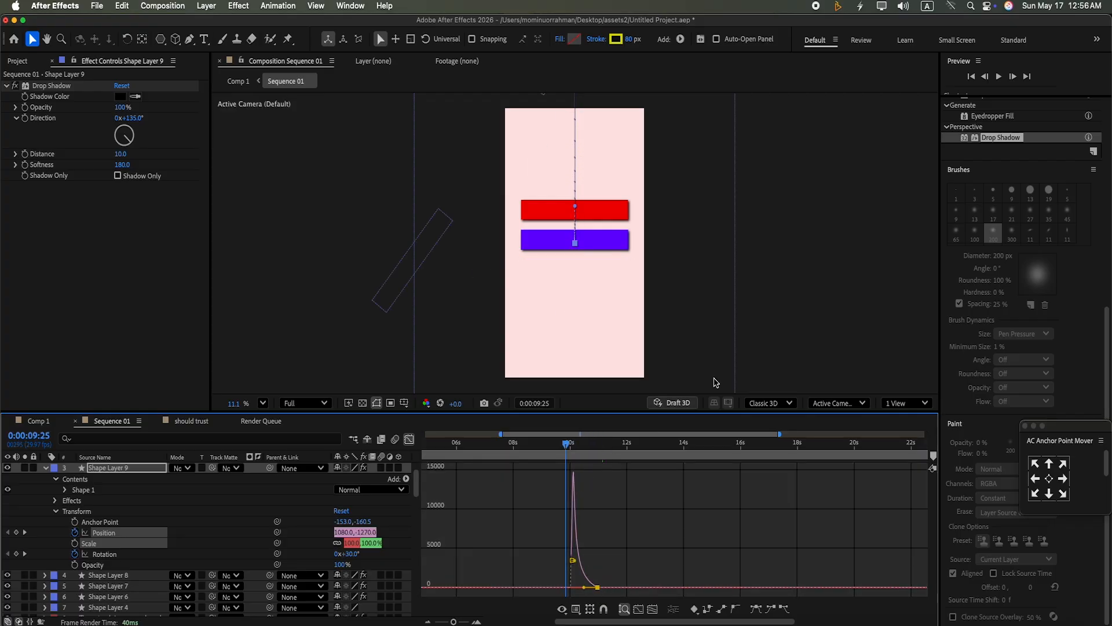
{"action": "left_click", "coordinate": [998, 77]}
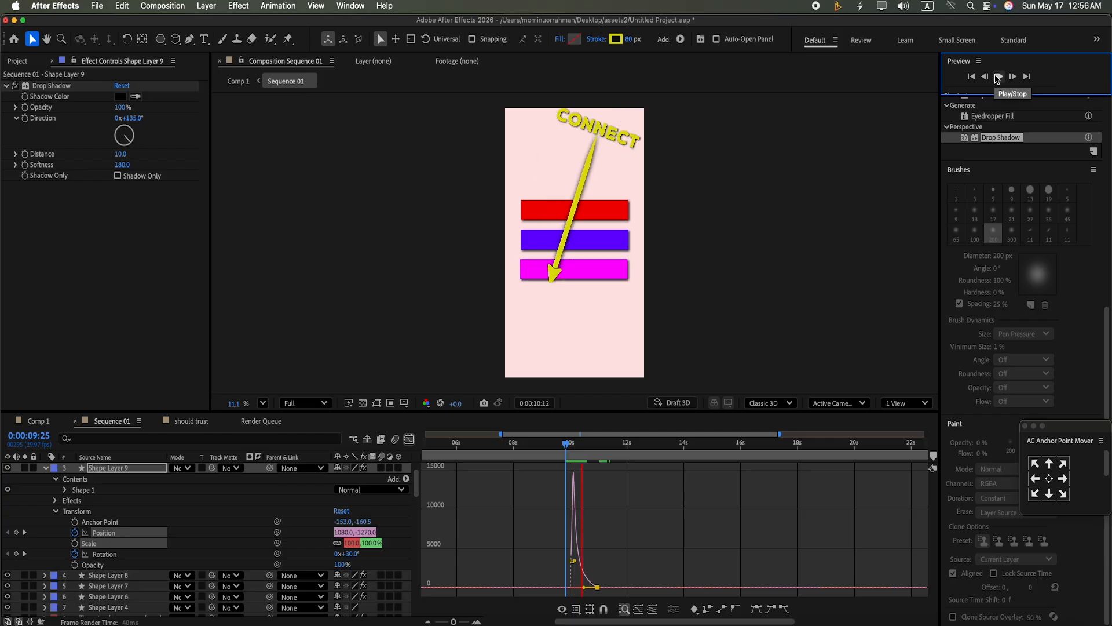
{"action": "left_click", "coordinate": [998, 77]}
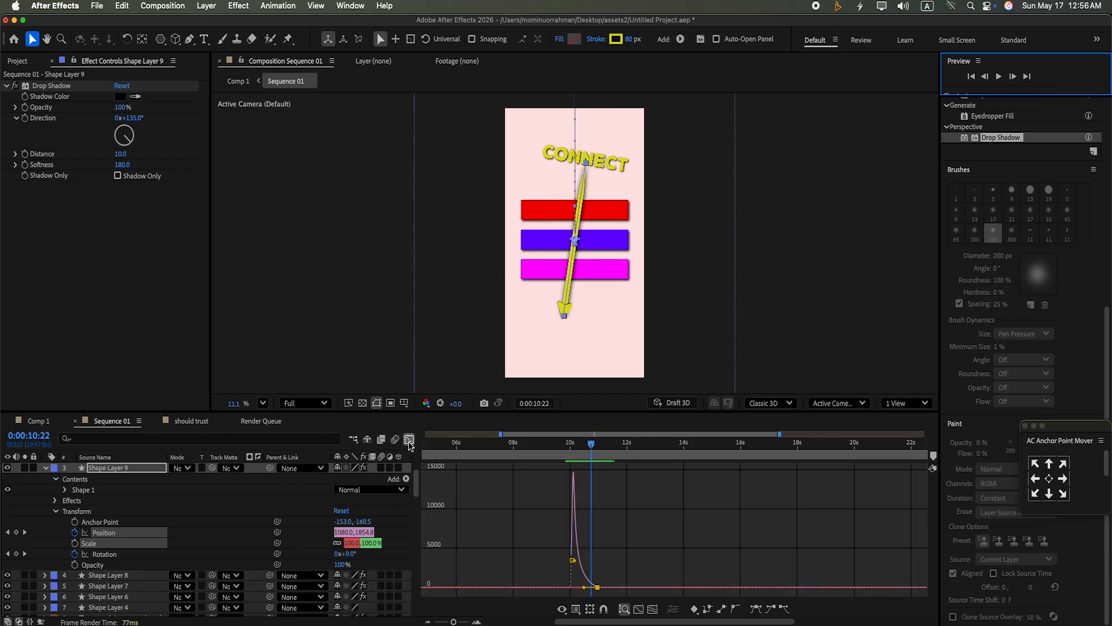
Step: Reshape Shape Layer 9's Rotation speed graph to a sharp initial peak with a gradual slowdown, and preview the animation
{"action": "left_click", "coordinate": [409, 440]}
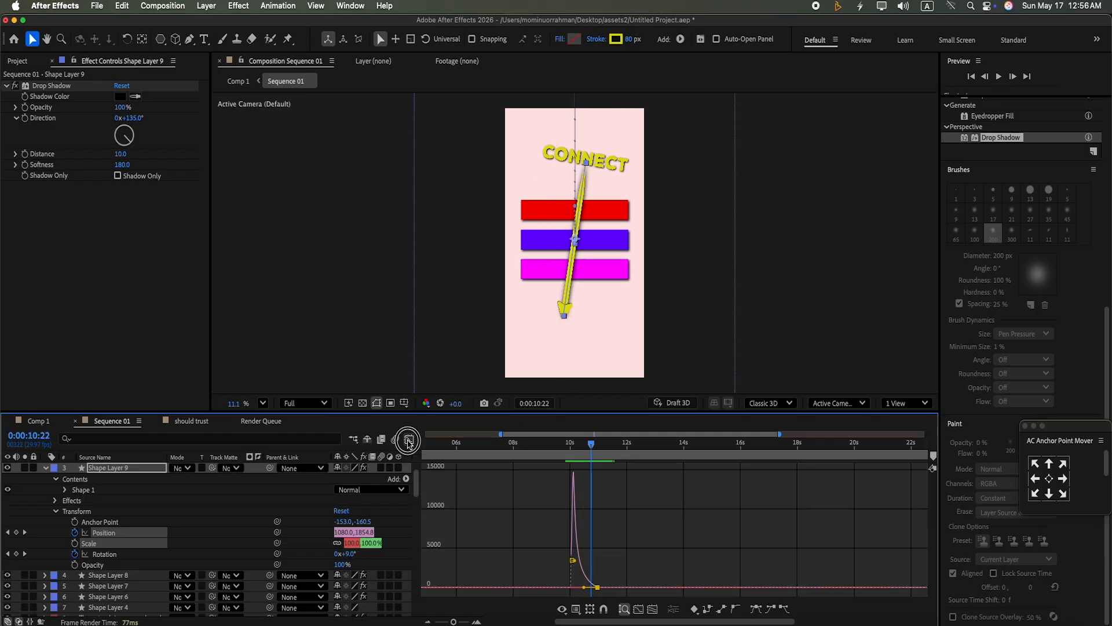
{"action": "left_click_drag", "start_coordinate": [554, 548], "coordinate": [571, 472]}
{"action": "left_click", "coordinate": [410, 440]}
{"action": "left_click_drag", "start_coordinate": [589, 434], "coordinate": [539, 454]}
{"action": "left_click_drag", "start_coordinate": [678, 442], "coordinate": [636, 467]}
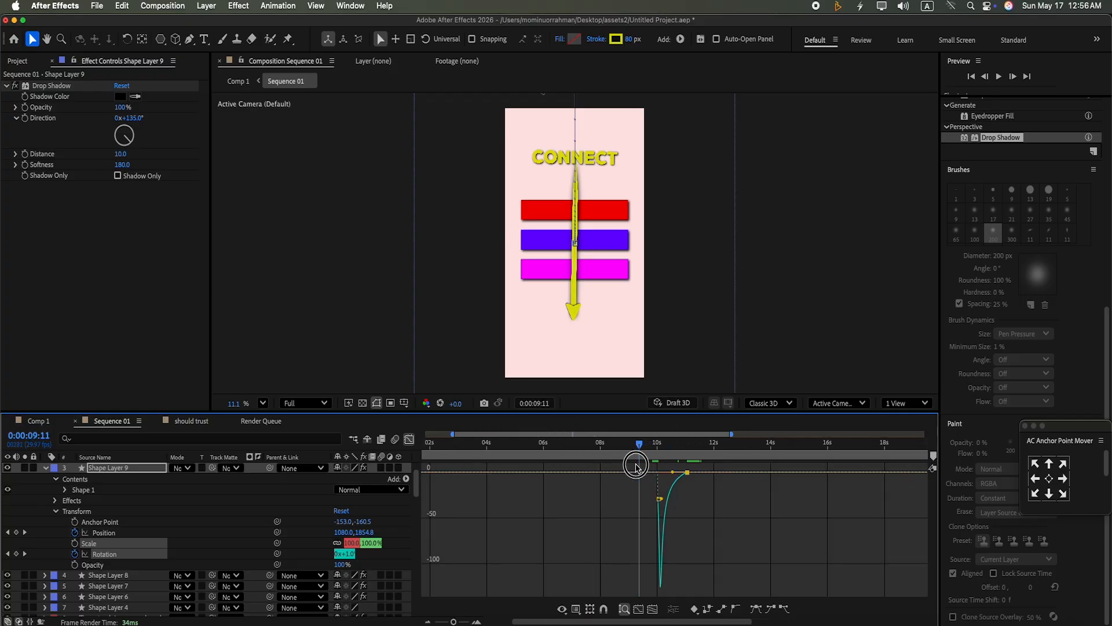
{"action": "left_click", "coordinate": [999, 76]}
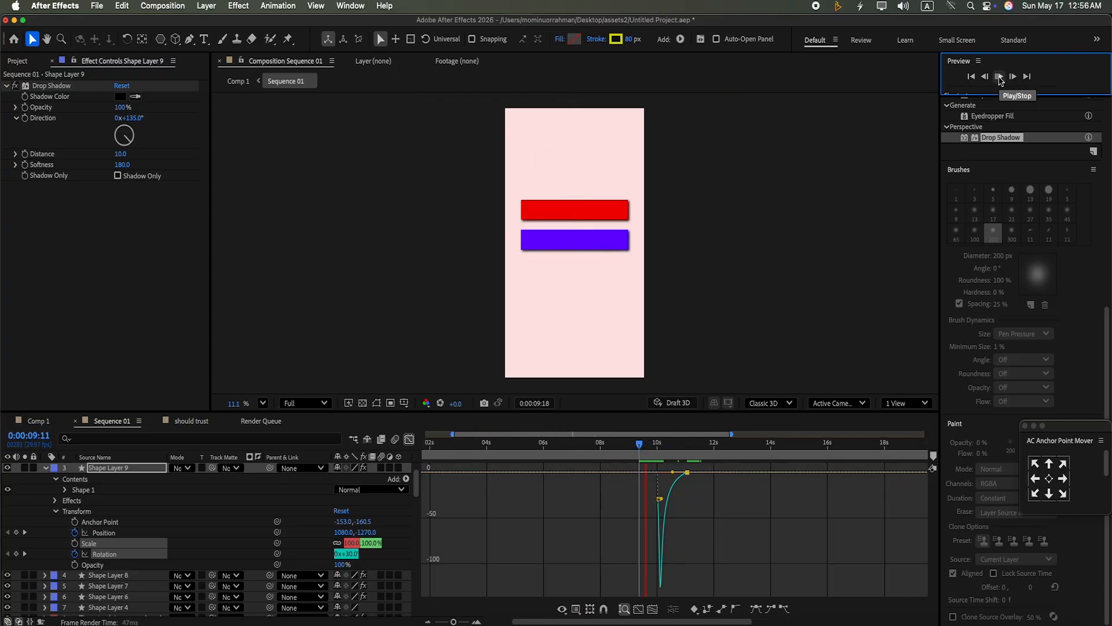
{"action": "left_click", "coordinate": [999, 76]}
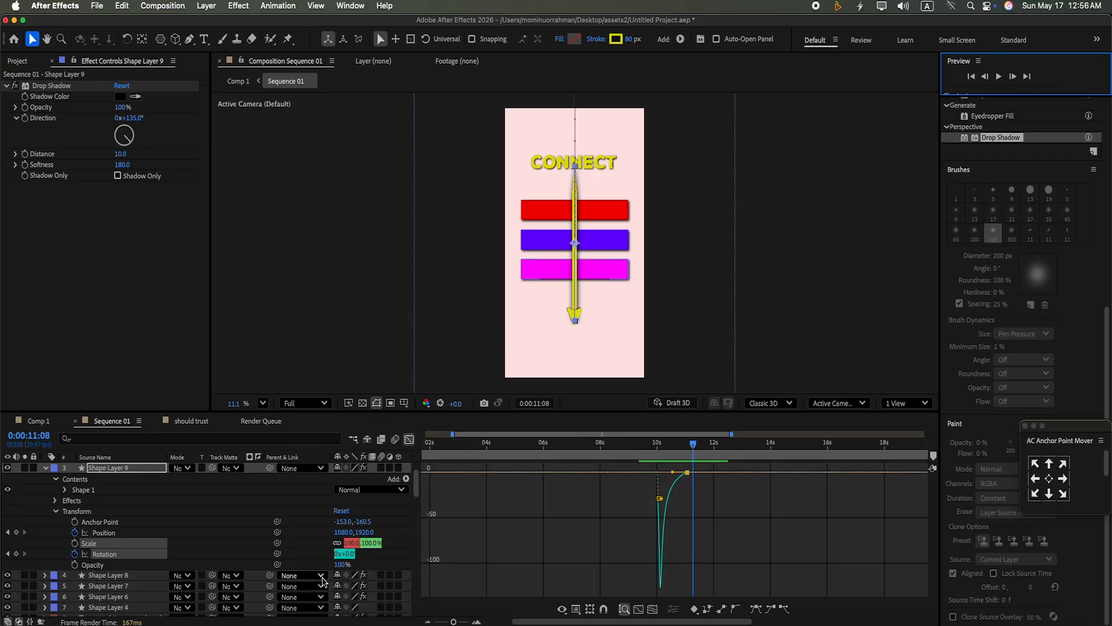
Step: Return to the layer bar view and split Connect, mouse-cursor.png and Shape Layer 9 at 0:00:09:23
{"action": "left_click", "coordinate": [48, 467]}
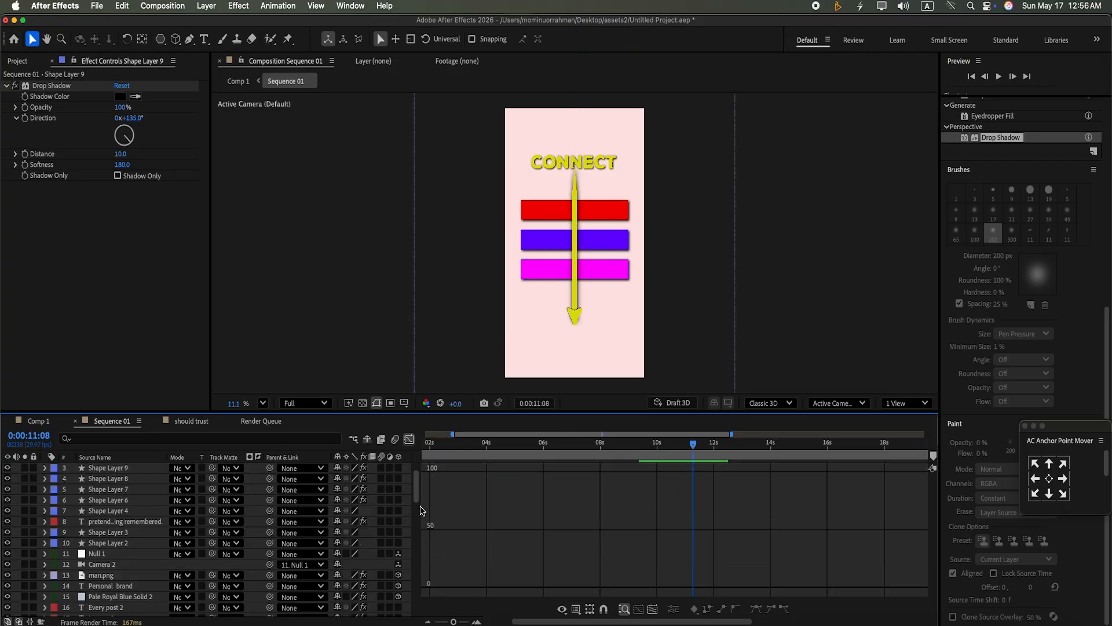
{"action": "left_click", "coordinate": [409, 439]}
{"action": "left_click_drag", "start_coordinate": [683, 458], "coordinate": [651, 481]}
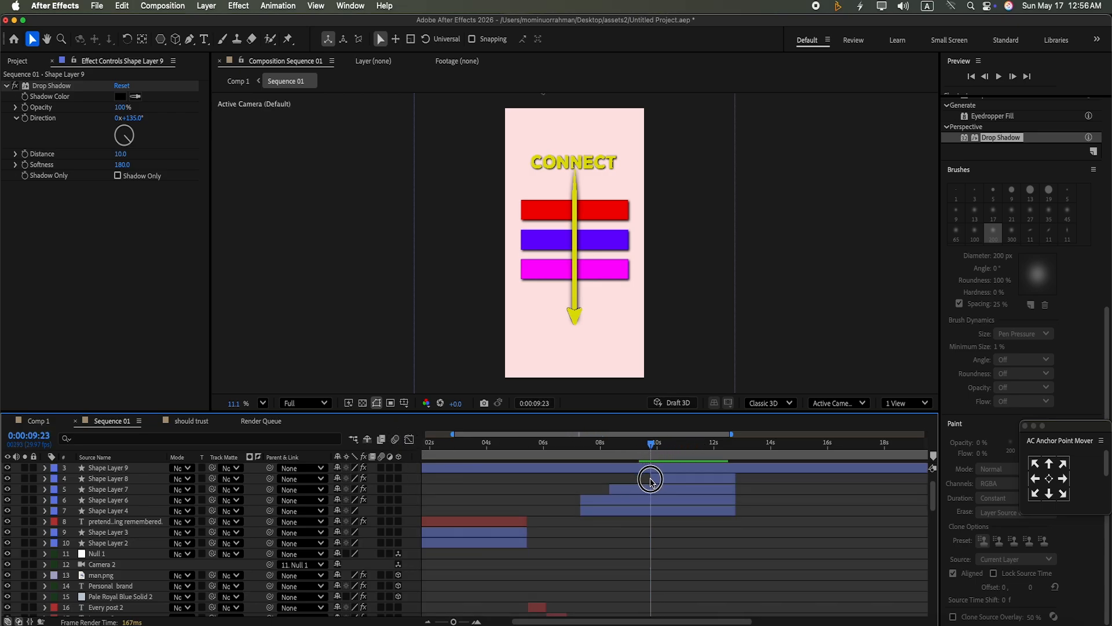
{"action": "mouse_move", "coordinate": [932, 502]}
{"action": "left_mouse_down"}
{"action": "mouse_move", "coordinate": [933, 520]}
{"action": "mouse_move", "coordinate": [926, 488]}
{"action": "left_mouse_up"}
{"action": "left_click", "coordinate": [654, 448]}
{"action": "left_click", "coordinate": [651, 490]}
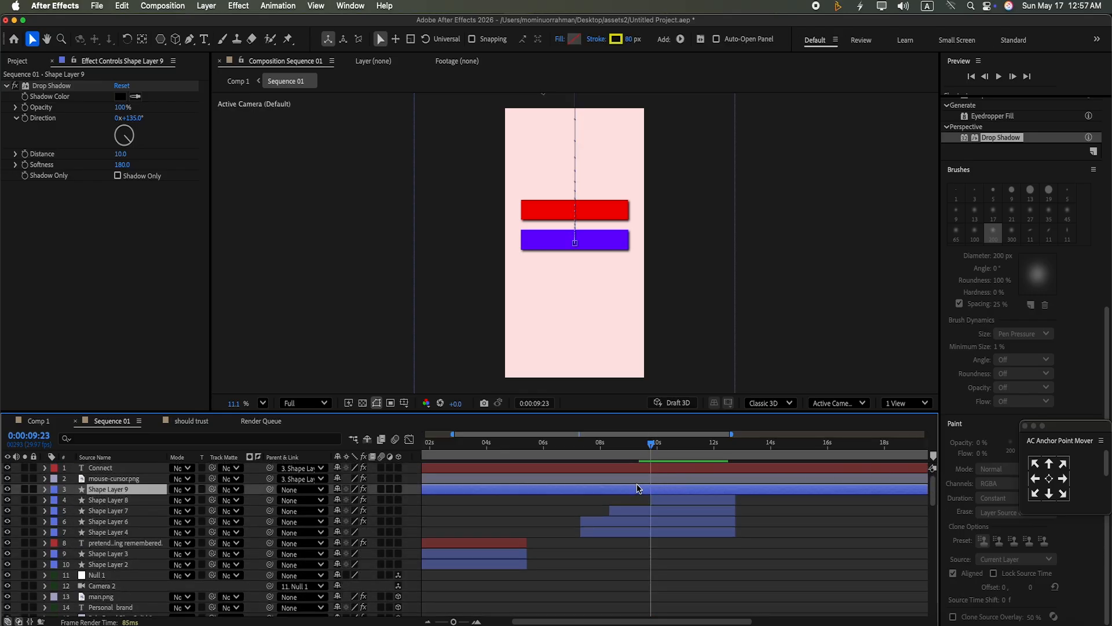
{"action": "left_click", "coordinate": [632, 469], "text": "shift"}
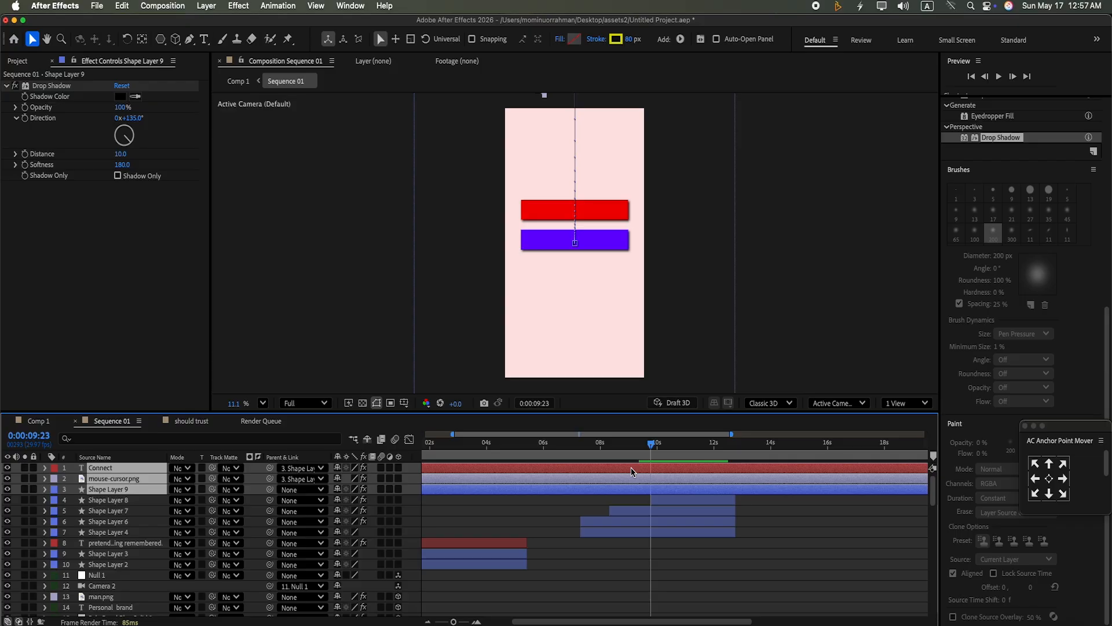
{"action": "key", "text": "super+shift+d"}
Step: Delete the portions of Connect, mouse-cursor.png and Shape Layer 9 that lie before 0:00:09:23
{"action": "left_click", "coordinate": [631, 478]}
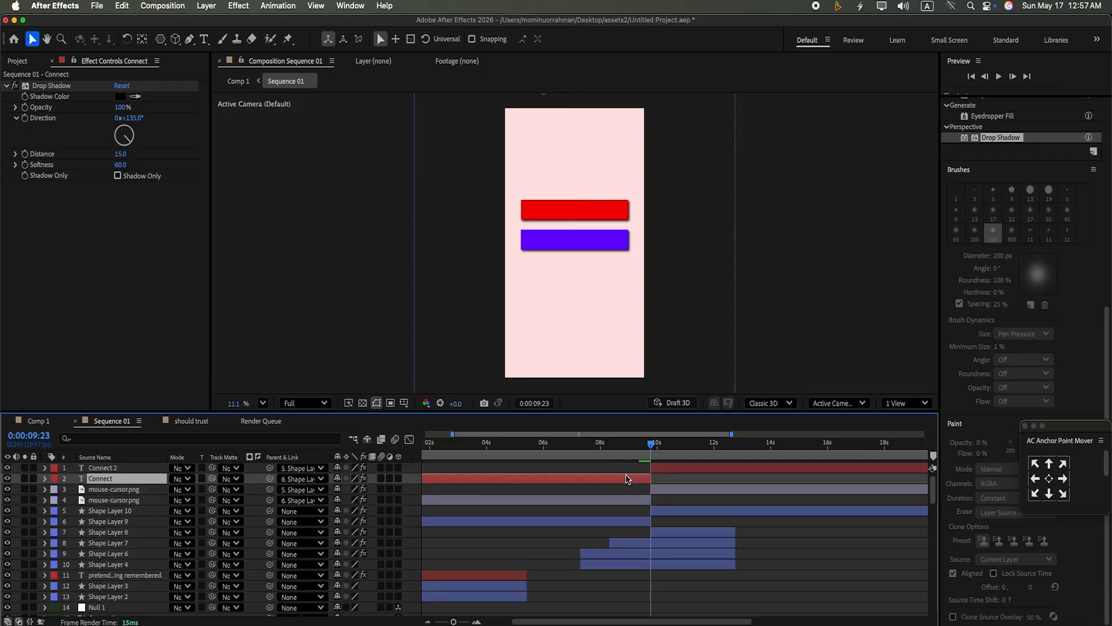
{"action": "key", "text": "Delete"}
{"action": "left_click", "coordinate": [618, 490]}
{"action": "key", "text": "Delete"}
{"action": "left_click", "coordinate": [609, 499]}
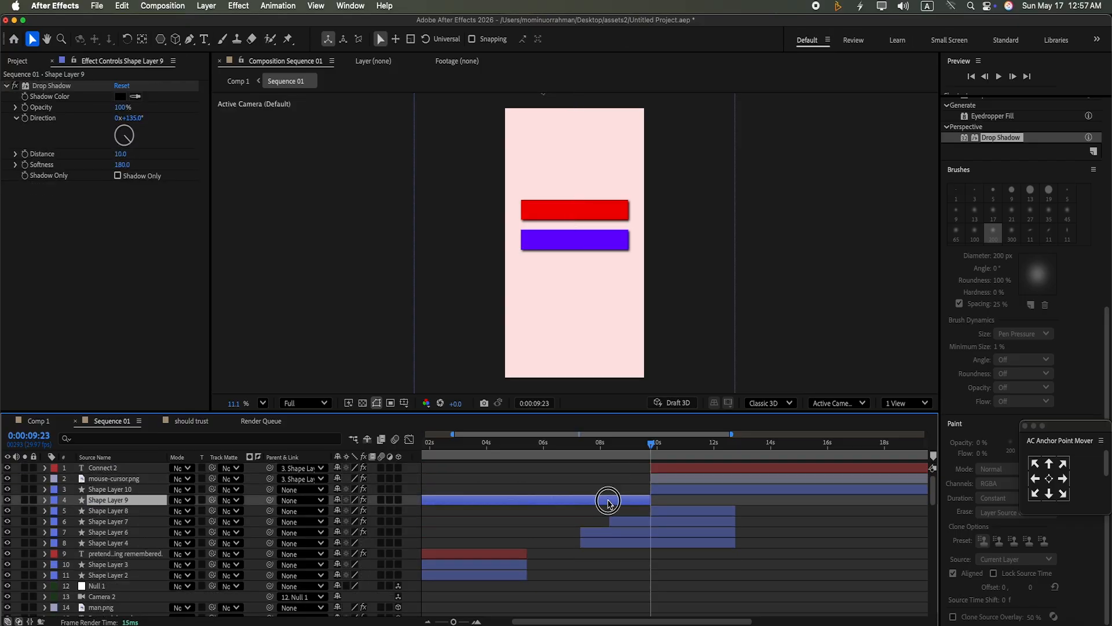
{"action": "key", "text": "Delete"}
Step: Split Connect 2, mouse-cursor.png and Shape Layer 10 at 0:00:12:22 and delete the portions after the cut
{"action": "left_click_drag", "start_coordinate": [659, 448], "coordinate": [734, 446]}
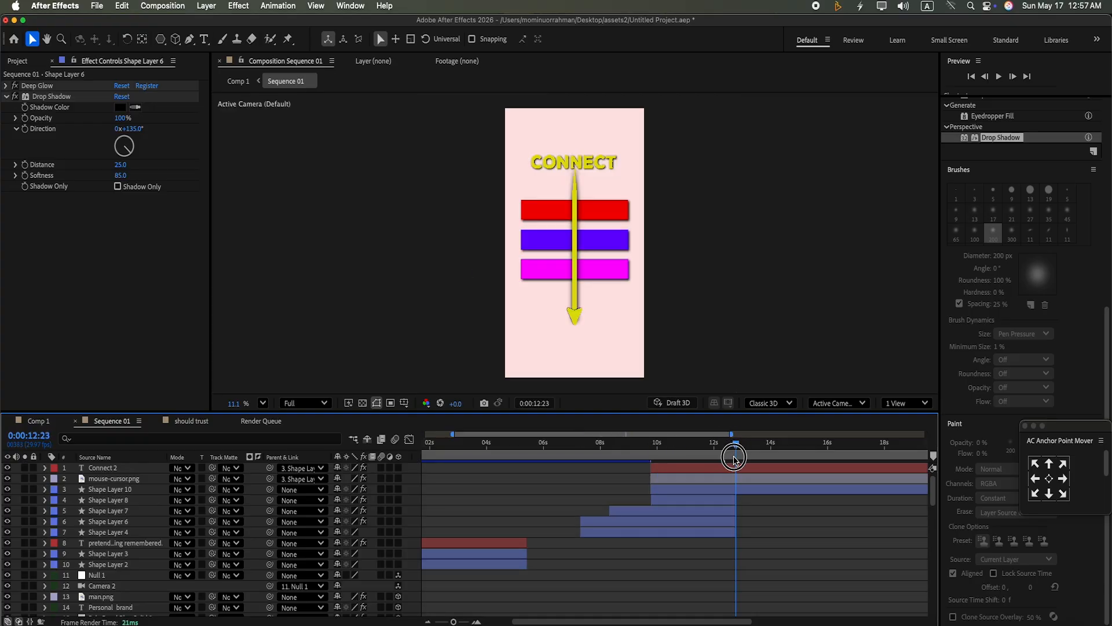
{"action": "left_click", "coordinate": [745, 492]}
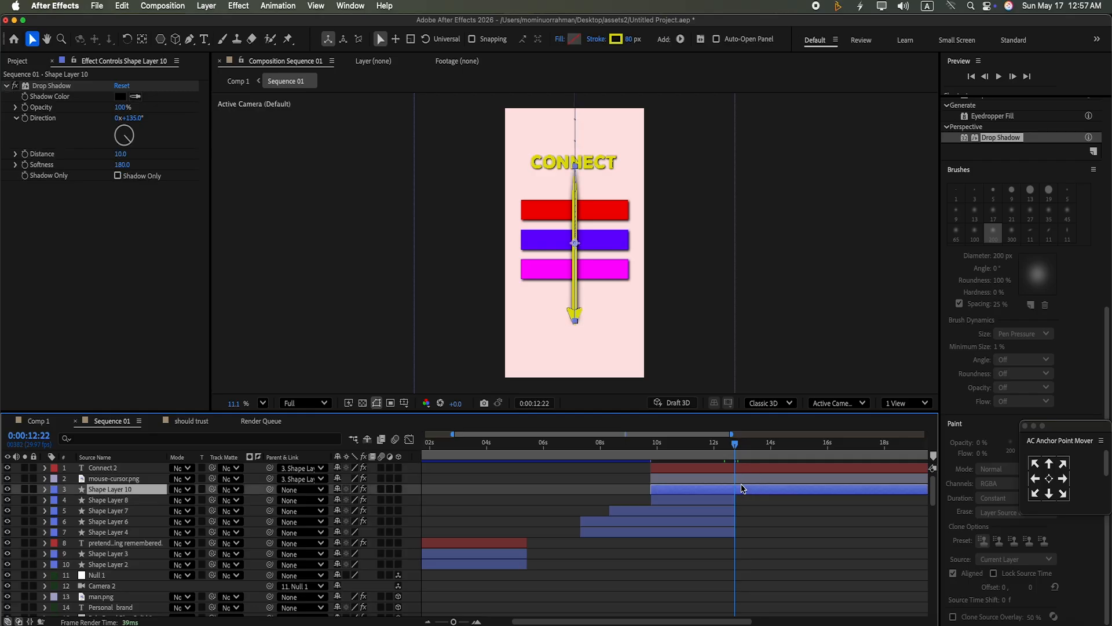
{"action": "left_click", "coordinate": [739, 467], "text": "shift"}
{"action": "key", "text": "super+shift+d"}
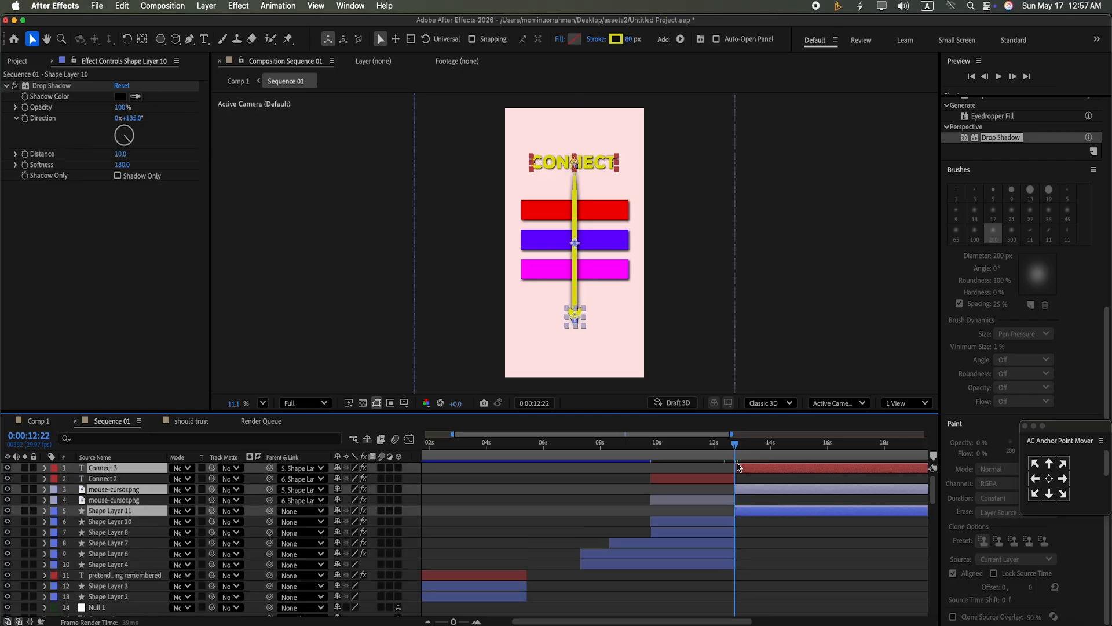
{"action": "key", "text": "Delete"}
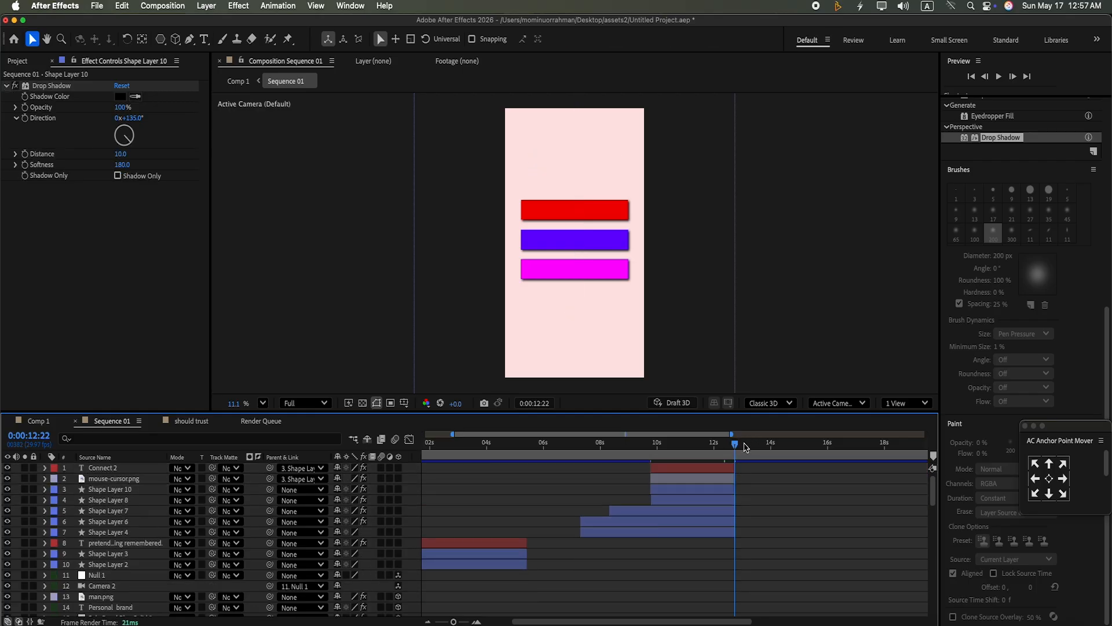
Step: Preview the bars and the CONNECT arrow entrance from 0:00:07:04
{"action": "left_click_drag", "start_coordinate": [734, 443], "coordinate": [676, 444]}
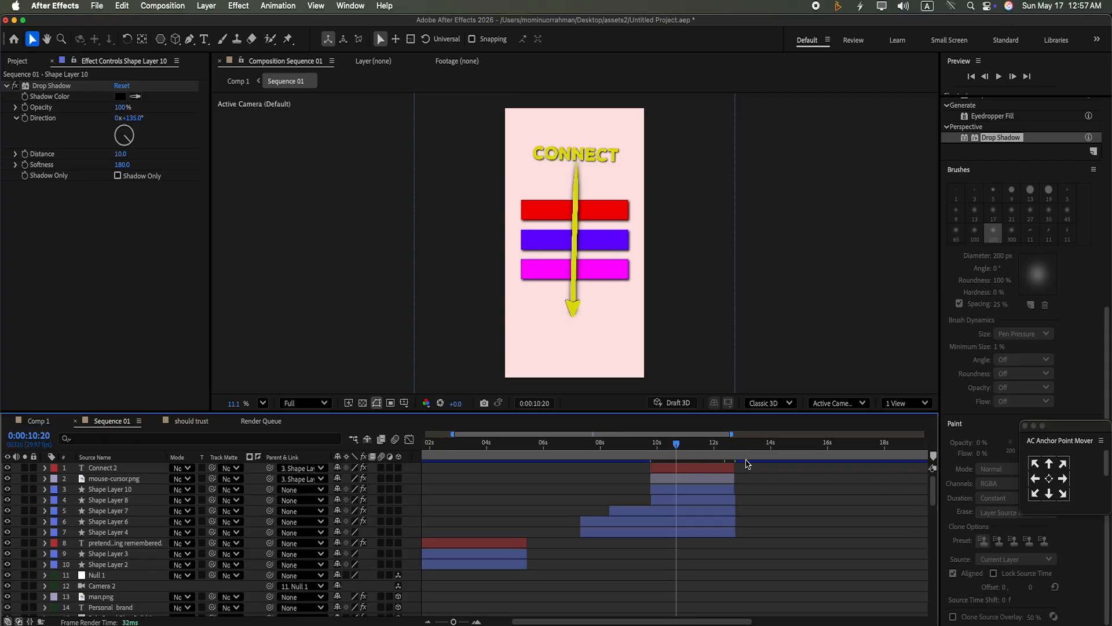
{"action": "left_click_drag", "start_coordinate": [677, 445], "coordinate": [576, 443]}
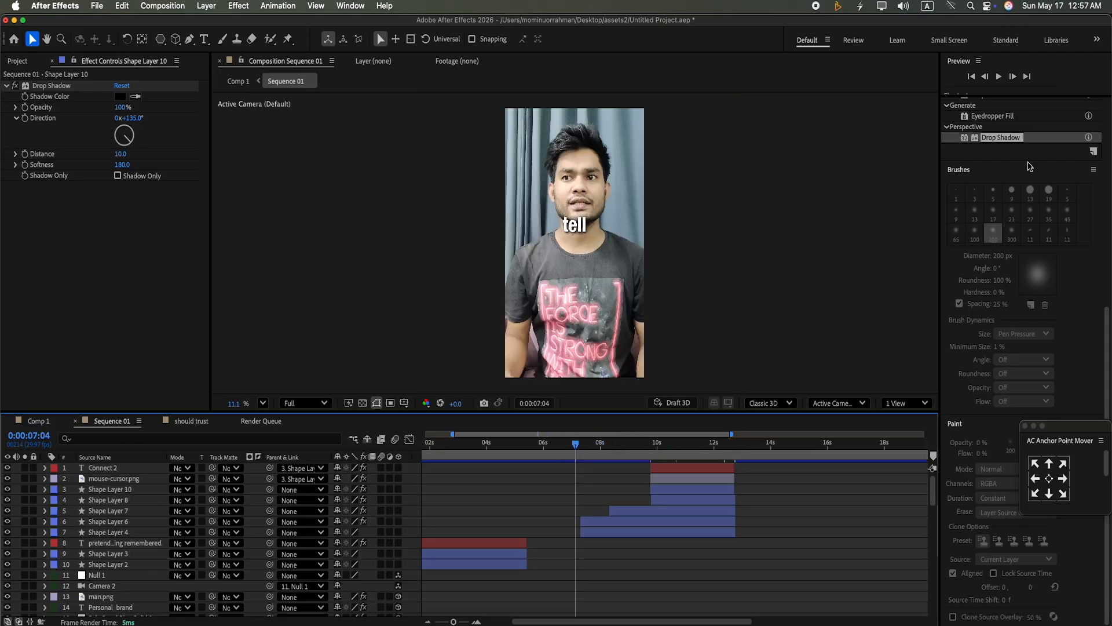
{"action": "left_click", "coordinate": [999, 77]}
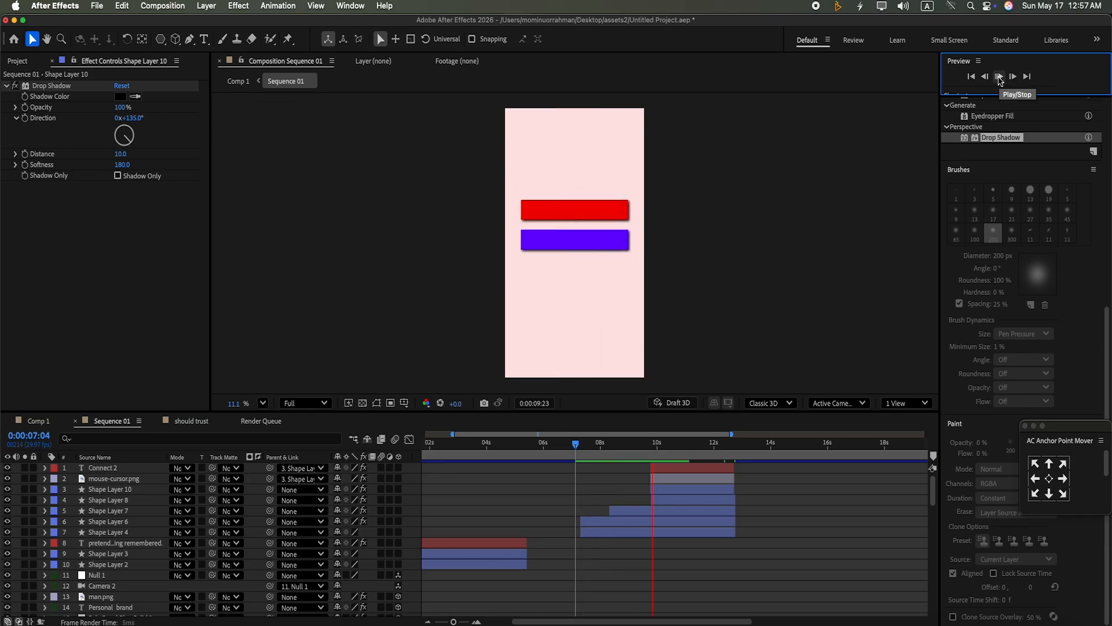
{"action": "left_click", "coordinate": [1000, 77]}
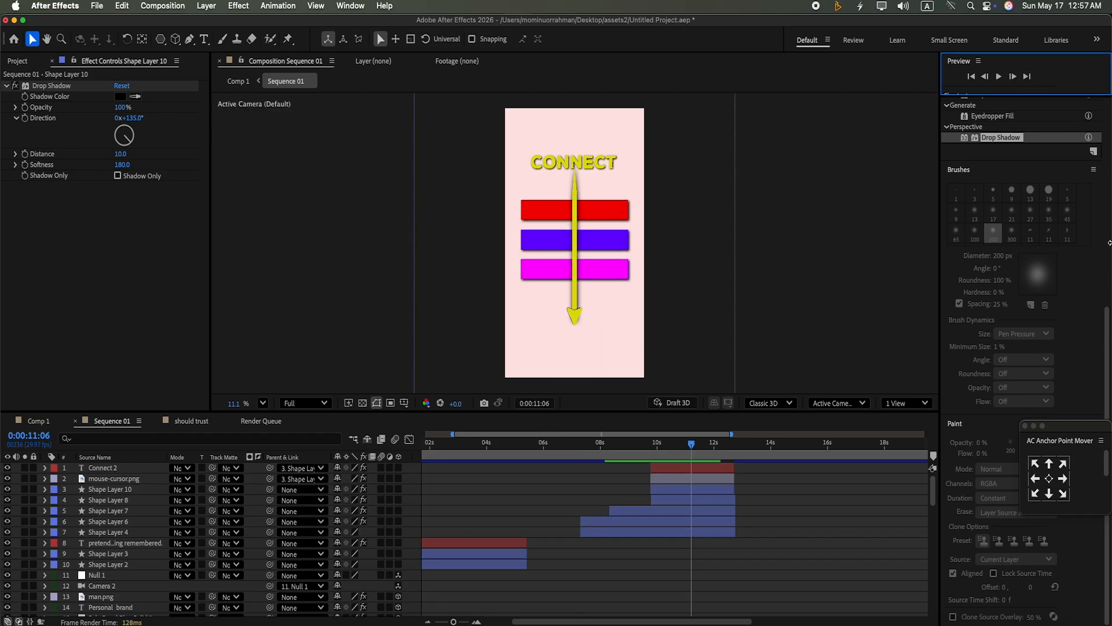
{"action": "left_click", "coordinate": [665, 490]}
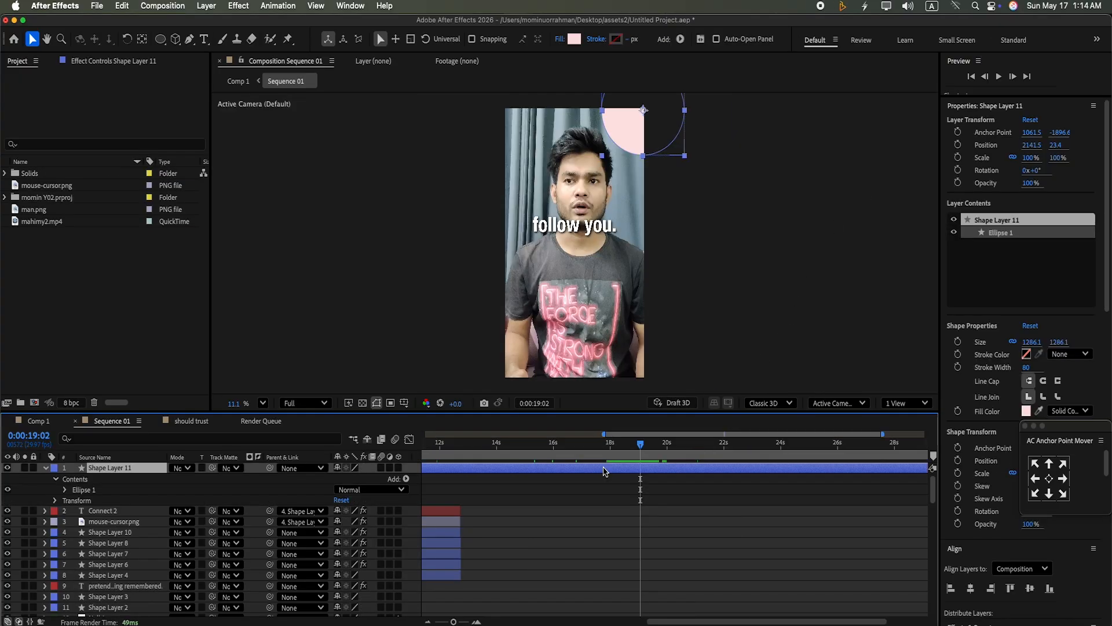
Step: Split the pink circle's Shape Layer 11 at 0:00:19:02, delete the earlier portion, and select the remaining one
{"action": "key", "text": "super+shift+d"}
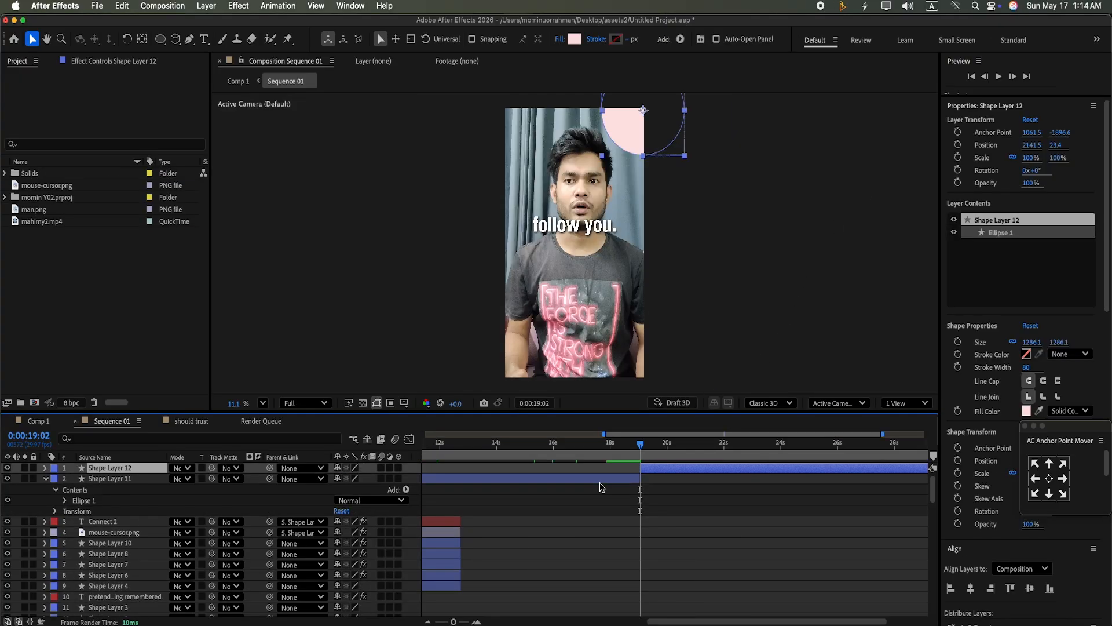
{"action": "left_click", "coordinate": [600, 482]}
{"action": "key", "text": "Delete"}
{"action": "left_click", "coordinate": [656, 469]}
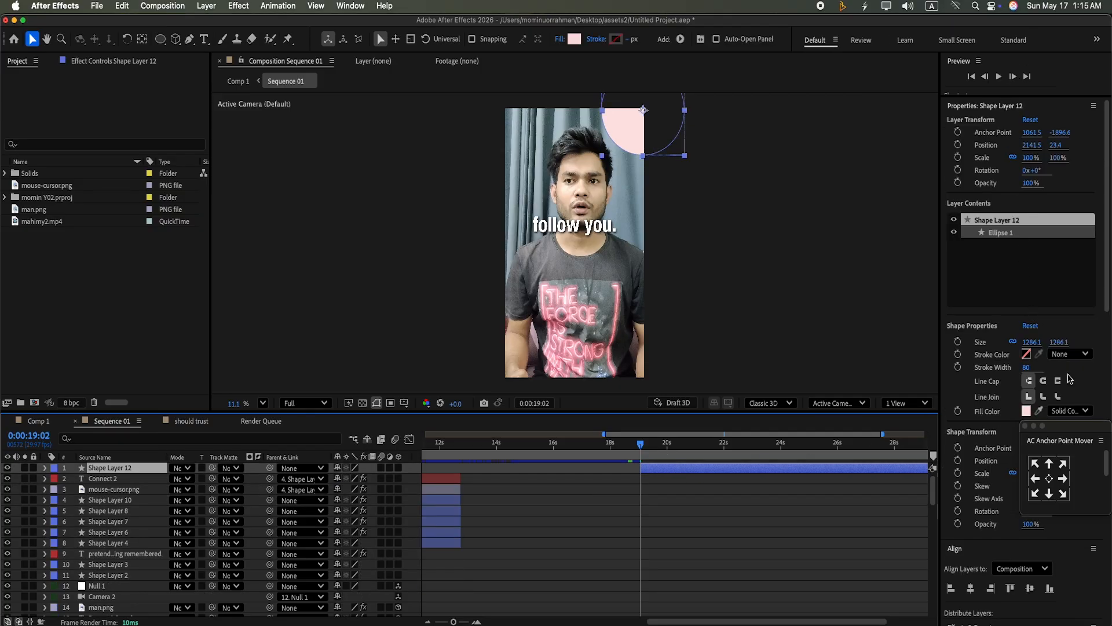
Step: Add a Scale keyframe to Shape Layer 12 at 0:00:19:02 and set it to 0%
{"action": "left_click", "coordinate": [45, 468]}
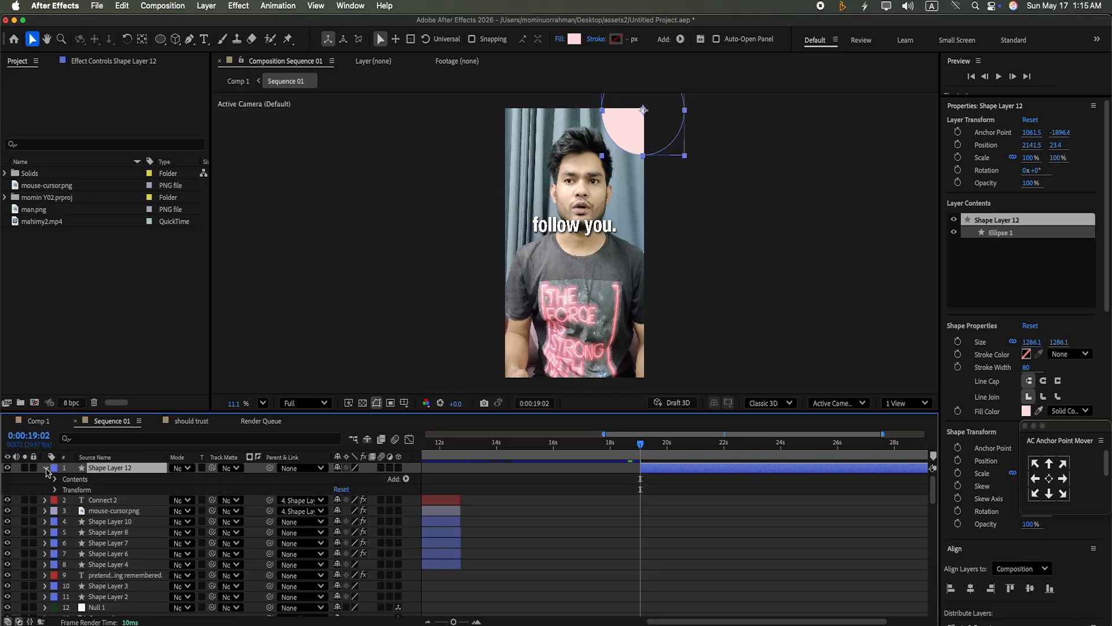
{"action": "left_click", "coordinate": [55, 491]}
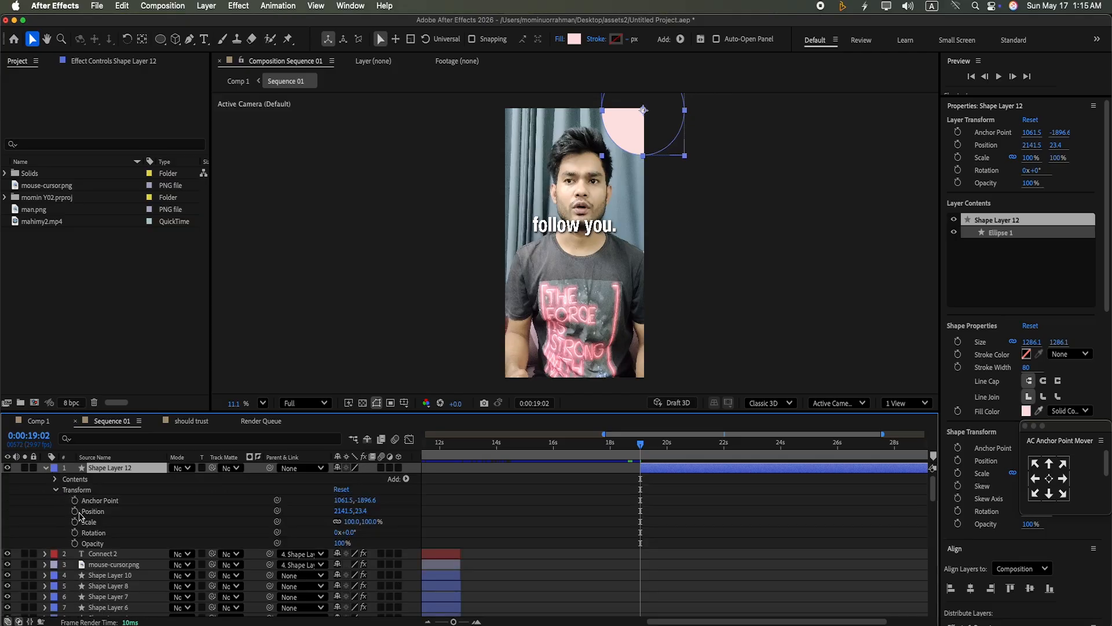
{"action": "left_click", "coordinate": [75, 521]}
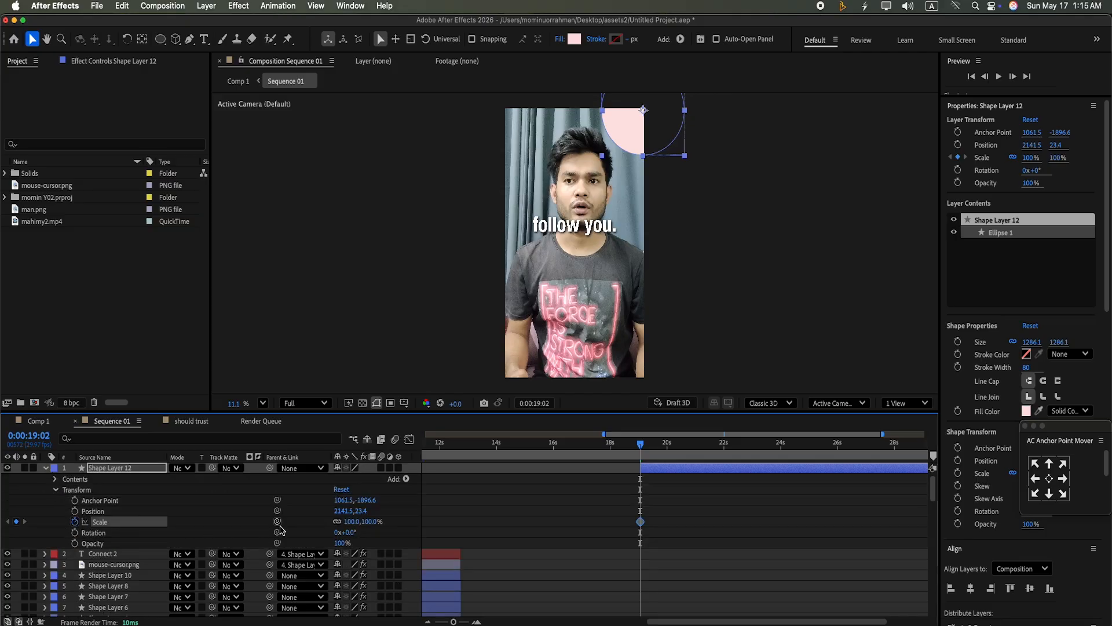
{"action": "left_click", "coordinate": [356, 521]}
{"action": "type", "text": "0"}
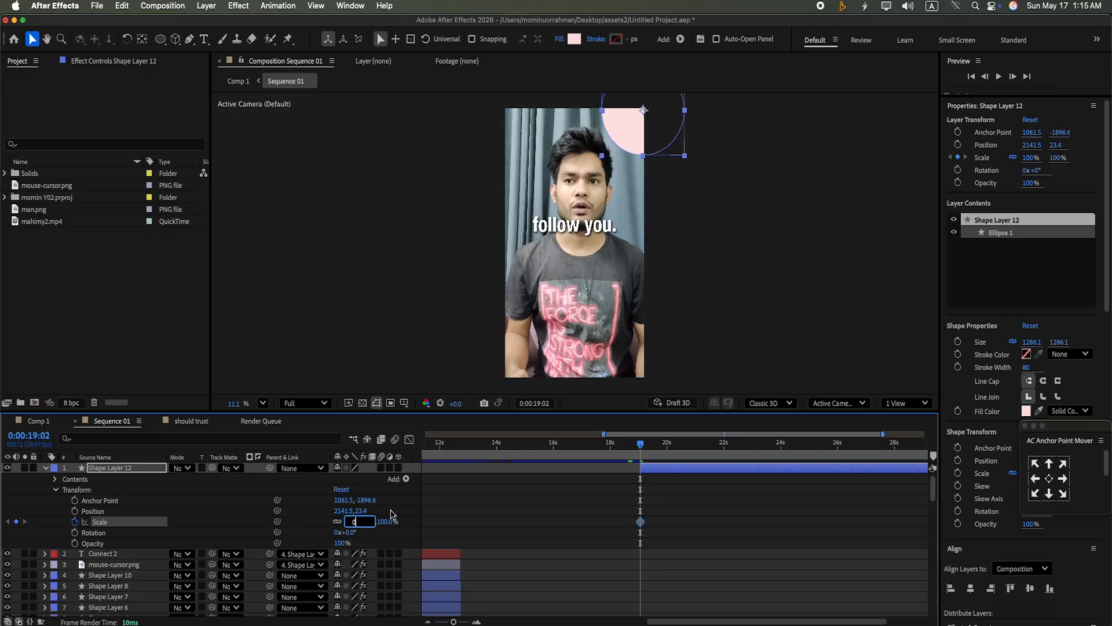
{"action": "left_click", "coordinate": [454, 506]}
Step: Set Shape Layer 12's Scale to 705% at 0:00:19:18 so the pink circle fills the frame
{"action": "left_click", "coordinate": [640, 440]}
{"action": "left_click_drag", "start_coordinate": [639, 443], "coordinate": [617, 457]}
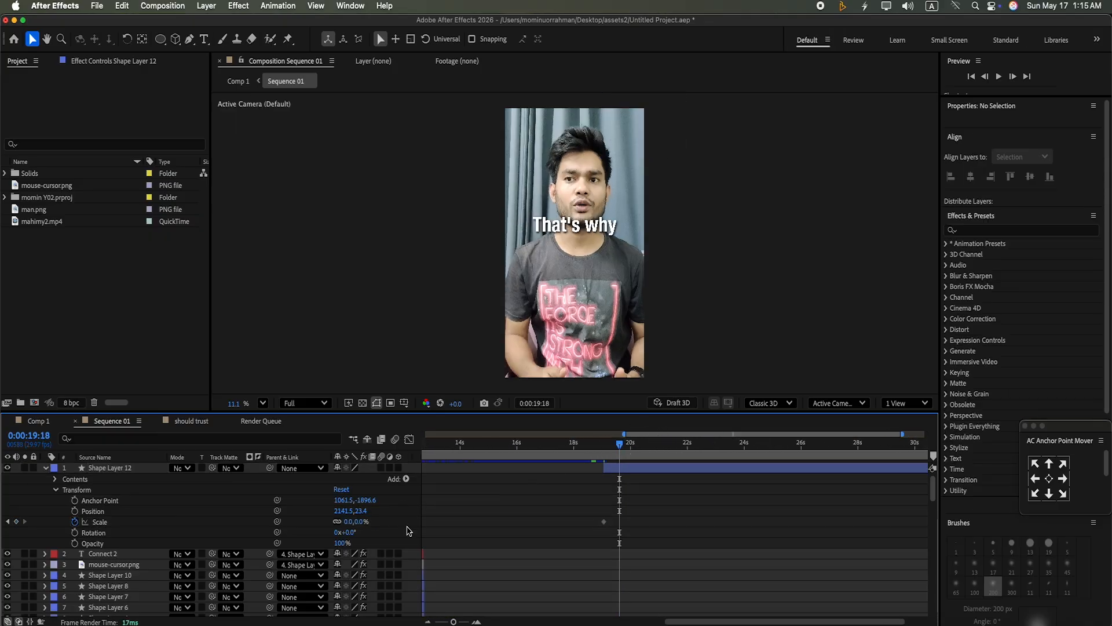
{"action": "left_click_drag", "start_coordinate": [359, 521], "coordinate": [274, 13]}
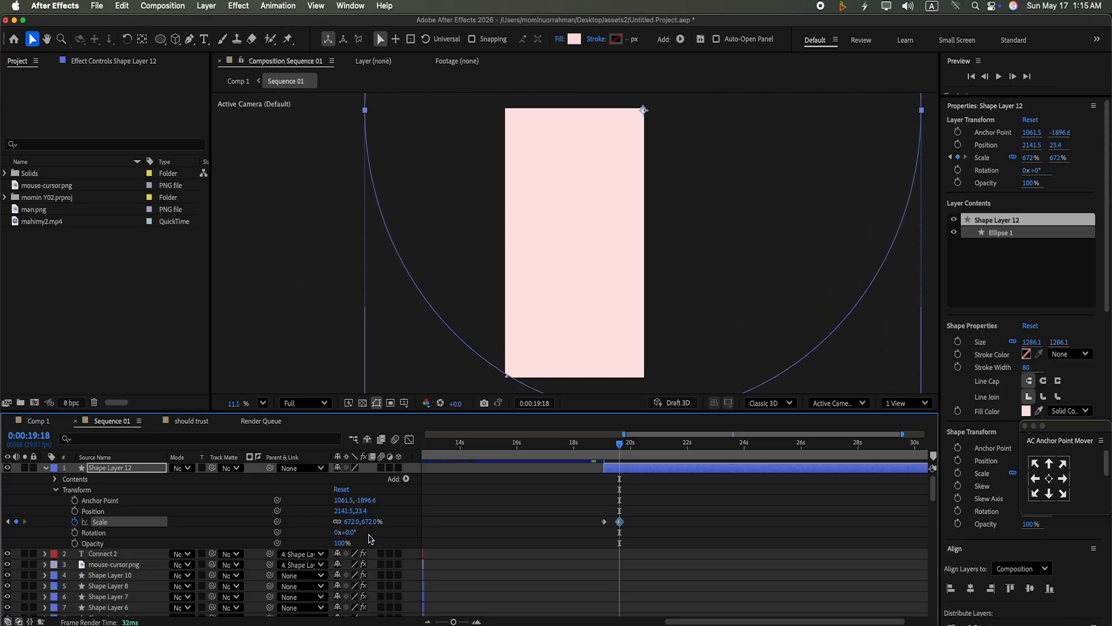
{"action": "left_click_drag", "start_coordinate": [368, 526], "coordinate": [360, 478]}
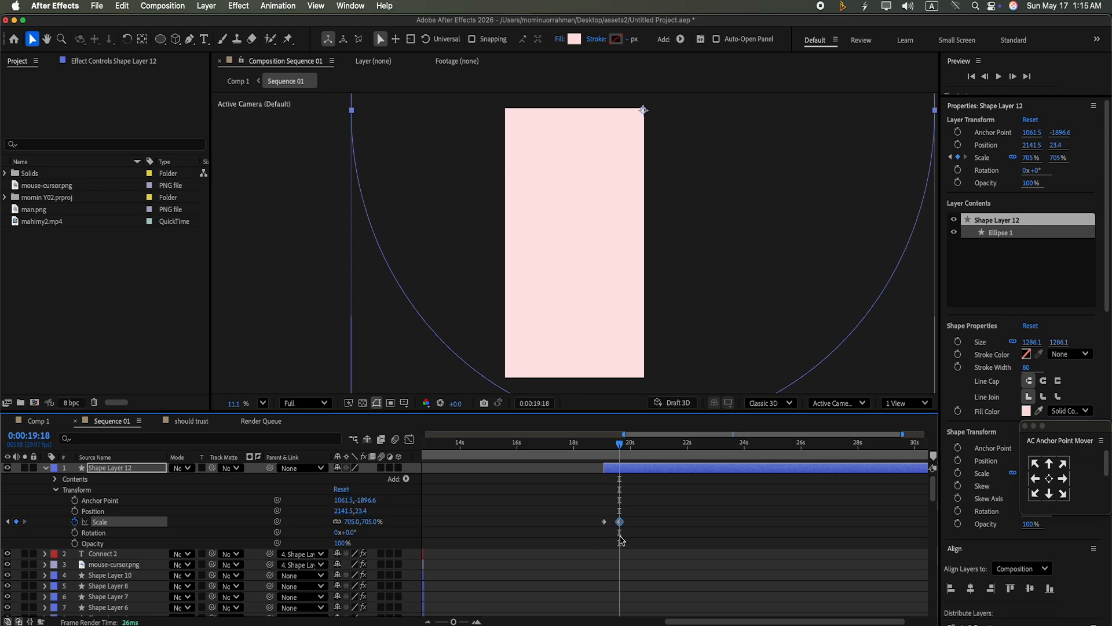
Step: Reshape Shape Layer 12's Scale speed graph to peak sharply at the start, and preview the reveal from 0:00:18:27
{"action": "left_click_drag", "start_coordinate": [582, 515], "coordinate": [650, 556]}
{"action": "left_click", "coordinate": [409, 440]}
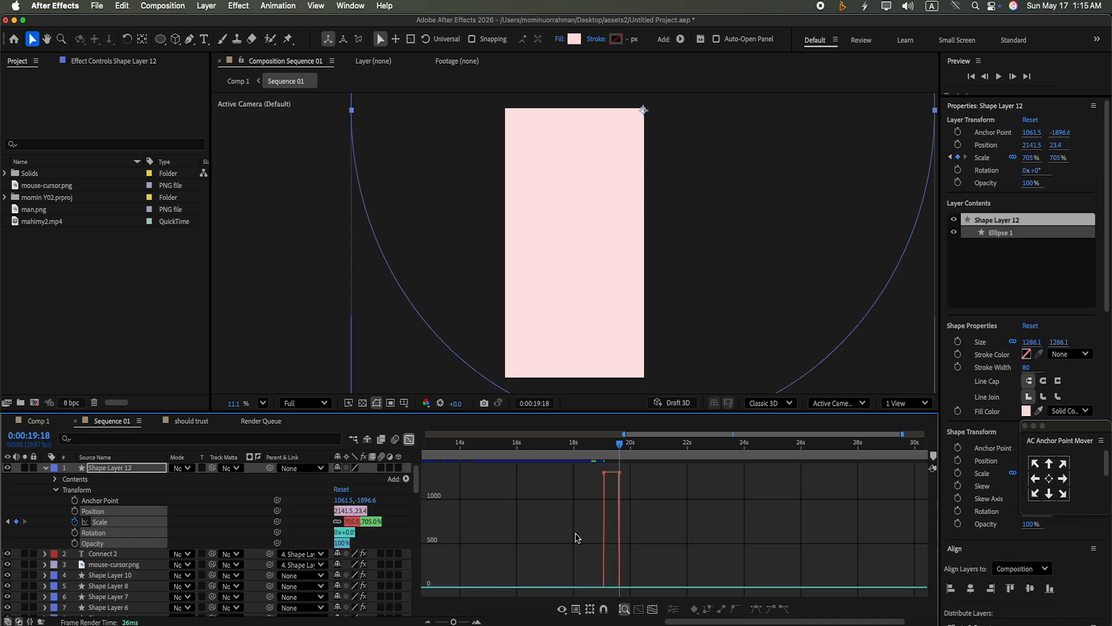
{"action": "left_click_drag", "start_coordinate": [620, 471], "coordinate": [589, 583]}
{"action": "left_click_drag", "start_coordinate": [621, 455], "coordinate": [599, 464]}
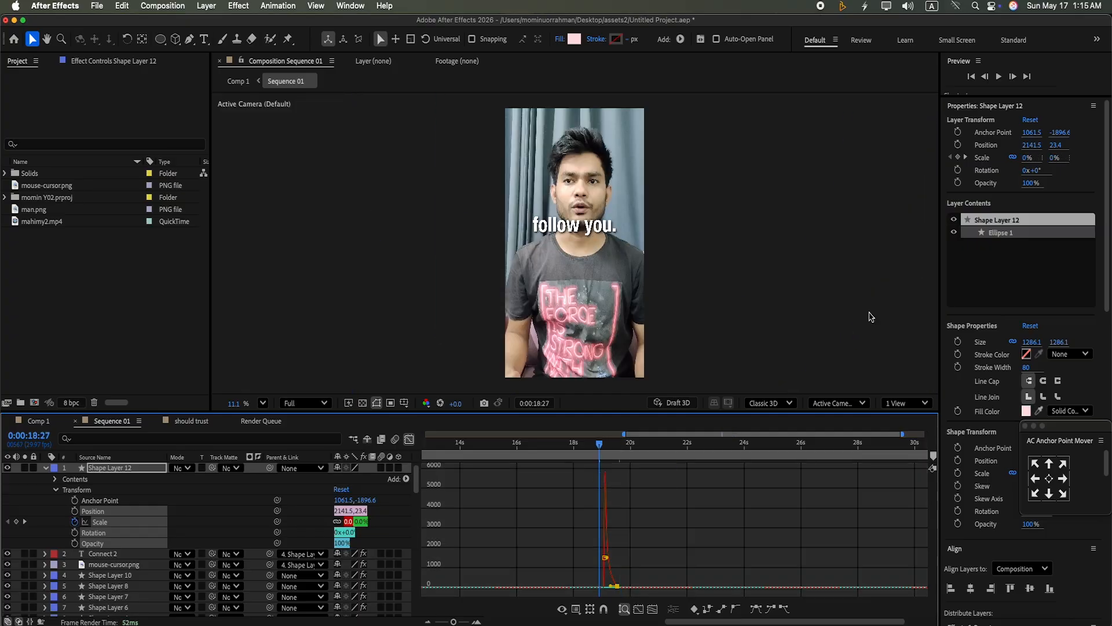
{"action": "left_click", "coordinate": [999, 76]}
{"action": "left_click", "coordinate": [999, 76]}
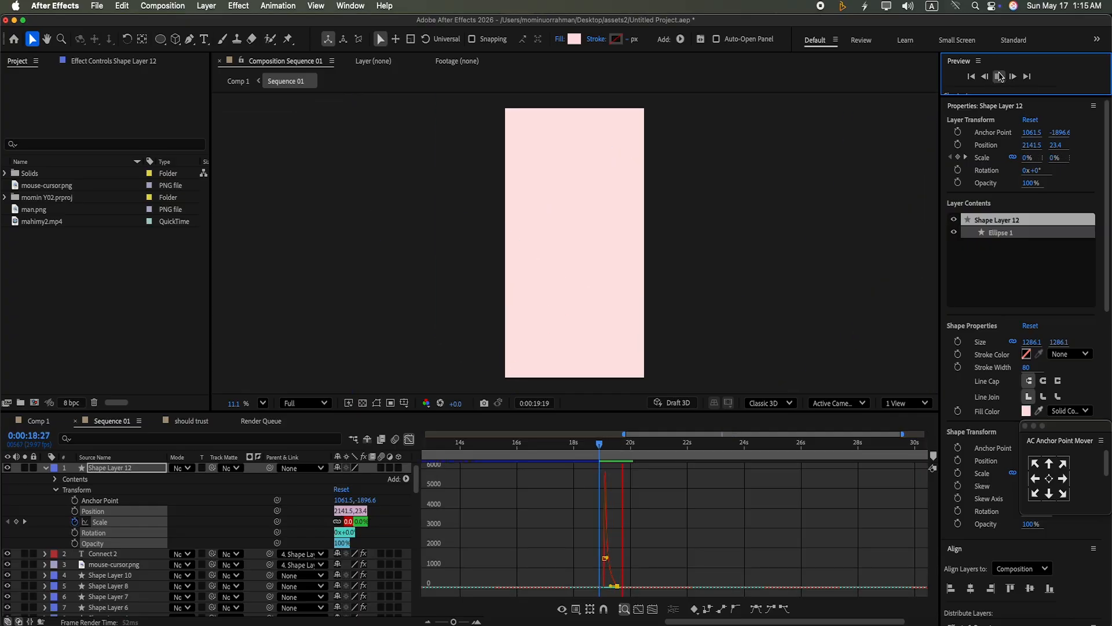
{"action": "left_click", "coordinate": [46, 469]}
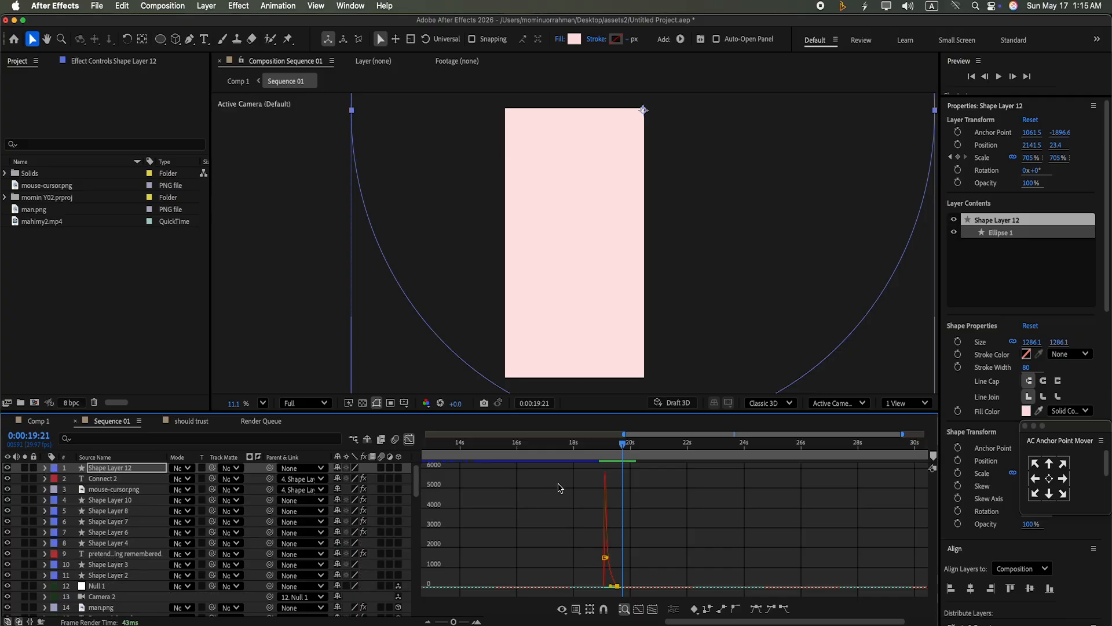
{"action": "left_click", "coordinate": [410, 438]}
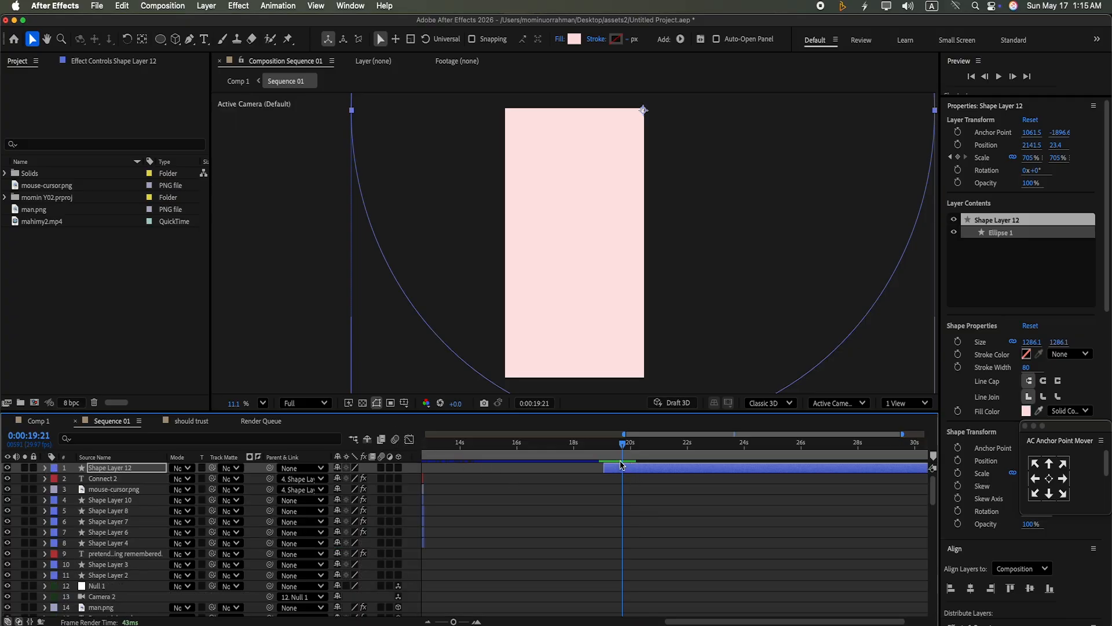
Step: Duplicate the "pretending to be famous" text layer and move the copy to the top of the layer stack
{"action": "mouse_move", "coordinate": [933, 493]}
{"action": "left_mouse_down"}
{"action": "mouse_move", "coordinate": [934, 516]}
{"action": "mouse_move", "coordinate": [937, 476]}
{"action": "left_mouse_up"}
{"action": "left_click_drag", "start_coordinate": [623, 449], "coordinate": [561, 524]}
{"action": "left_click", "coordinate": [539, 556]}
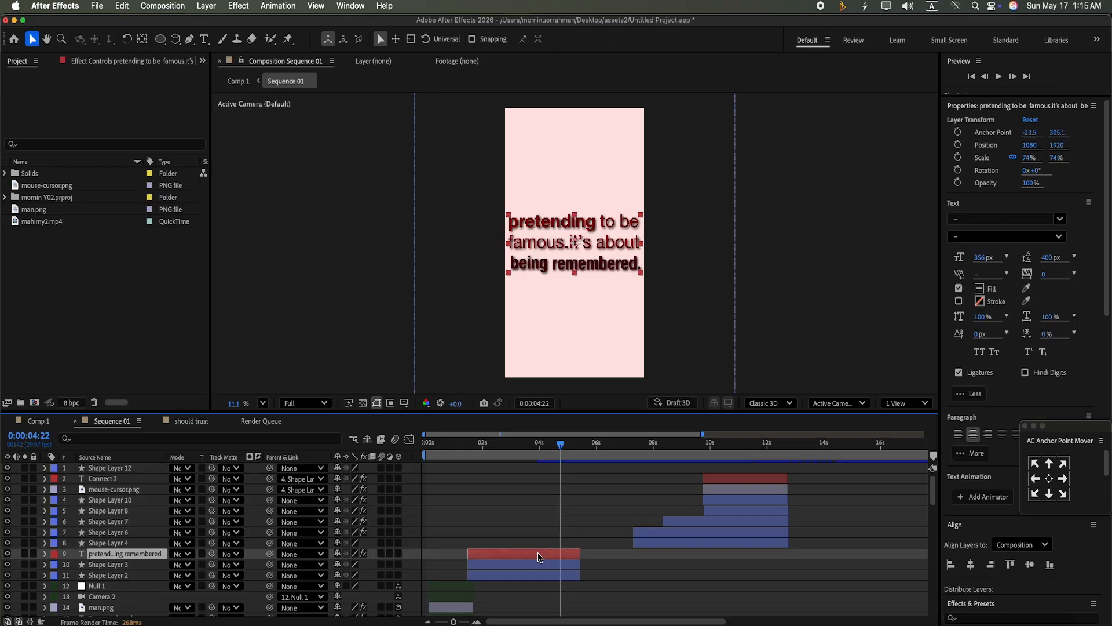
{"action": "key", "text": "super+d"}
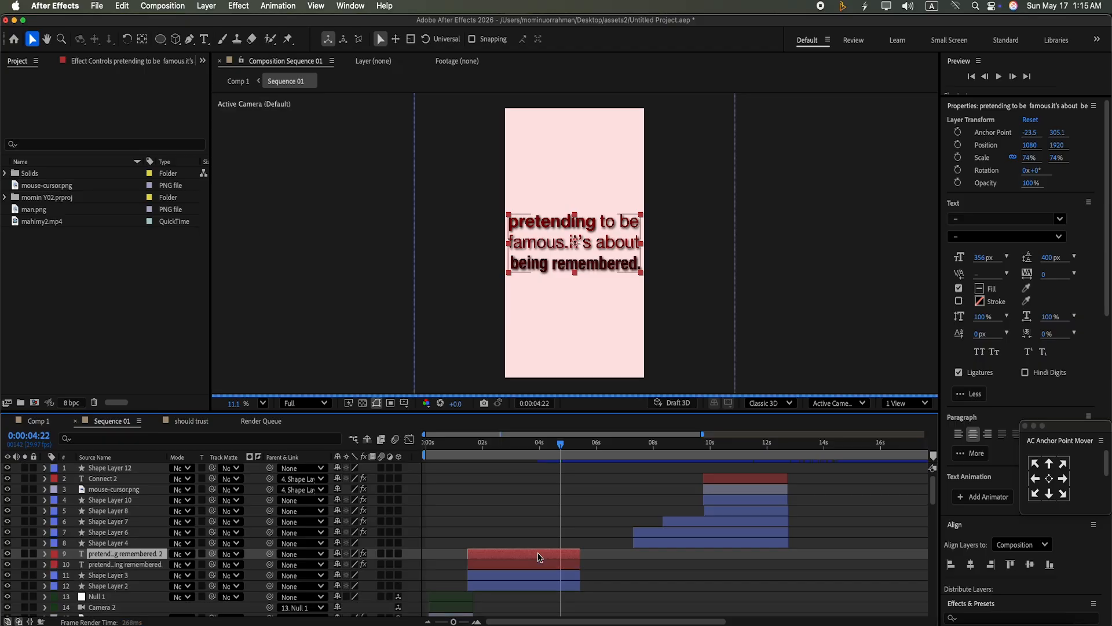
{"action": "left_click_drag", "start_coordinate": [139, 552], "coordinate": [139, 468]}
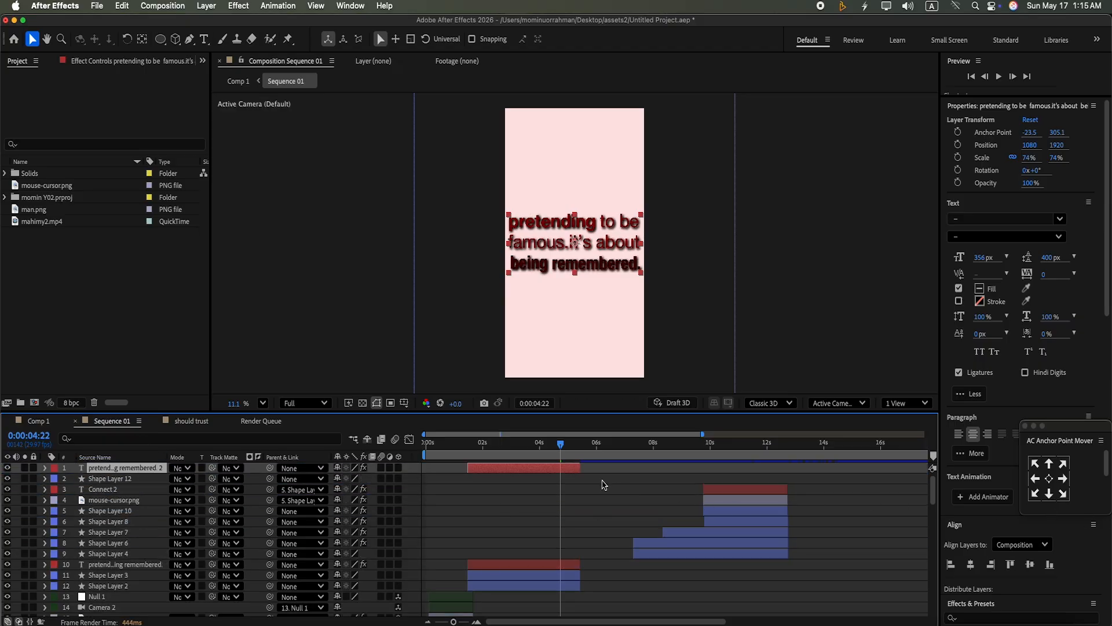
Step: Move the duplicated text layer in time to start together with Shape Layer 12
{"action": "left_click_drag", "start_coordinate": [525, 471], "coordinate": [849, 468]}
{"action": "left_click_drag", "start_coordinate": [602, 621], "coordinate": [682, 621]}
{"action": "left_click_drag", "start_coordinate": [682, 472], "coordinate": [852, 479]}
{"action": "left_click_drag", "start_coordinate": [648, 618], "coordinate": [568, 619]}
Step: Shift the duplicated text layer to start slightly after Shape Layer 12, and show its text entrance at 0:00:19:20
{"action": "left_click_drag", "start_coordinate": [561, 444], "coordinate": [902, 472]}
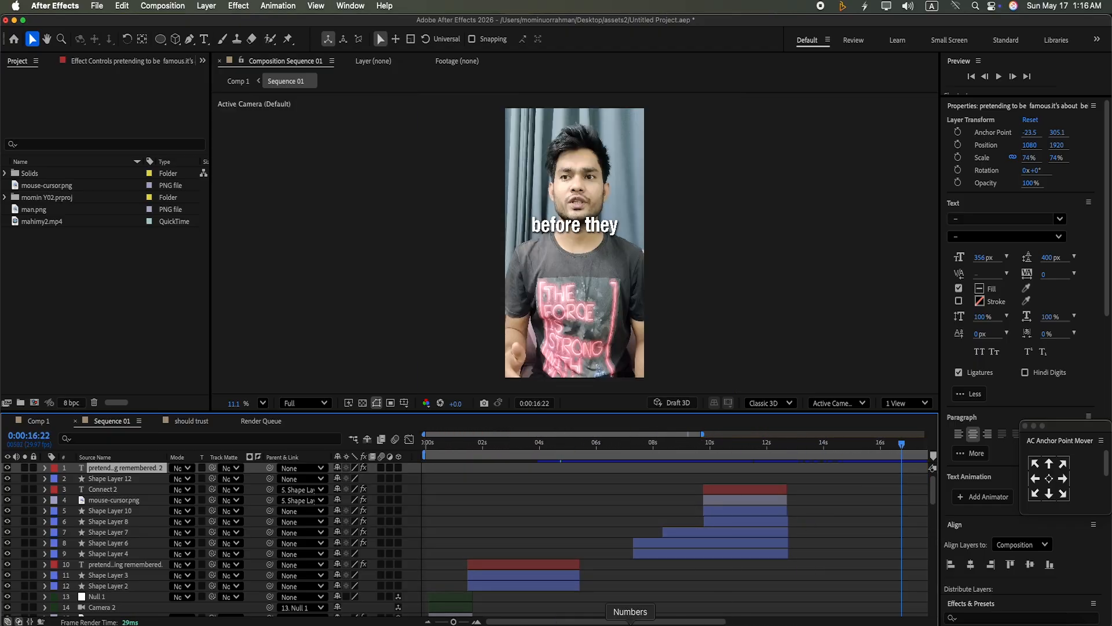
{"action": "left_click_drag", "start_coordinate": [615, 620], "coordinate": [769, 621]}
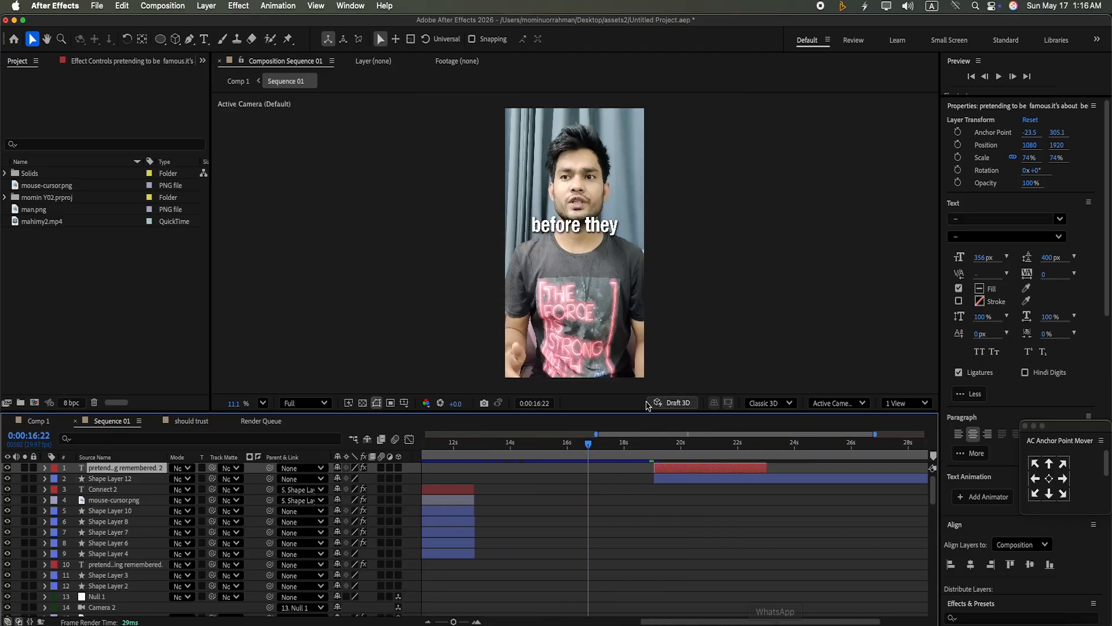
{"action": "left_click_drag", "start_coordinate": [589, 444], "coordinate": [658, 459]}
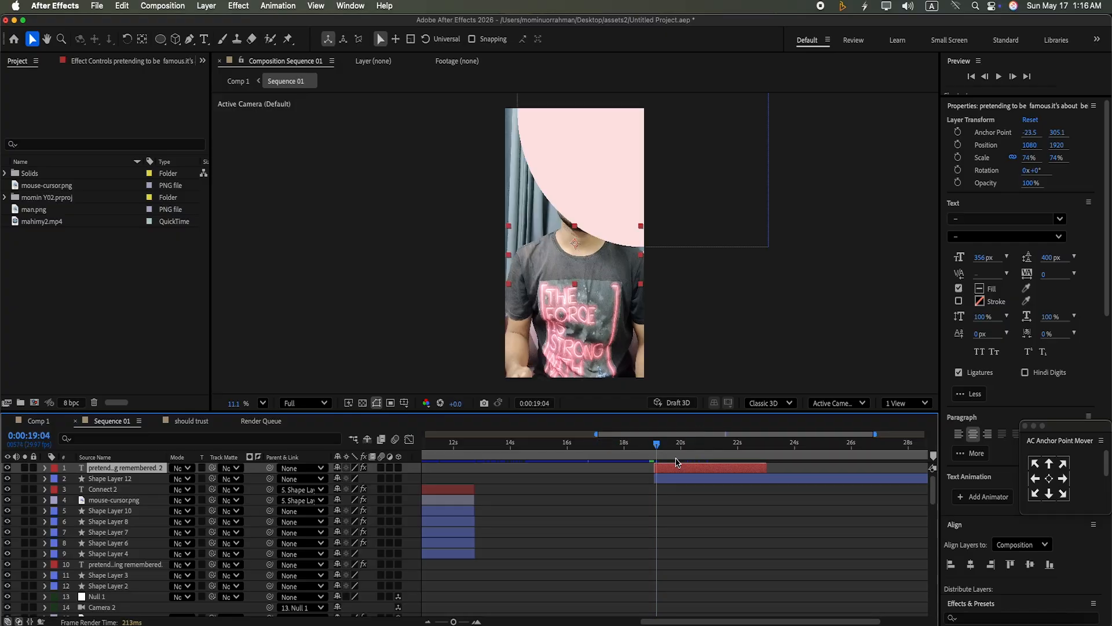
{"action": "left_click", "coordinate": [680, 443]}
{"action": "left_click_drag", "start_coordinate": [689, 469], "coordinate": [679, 446]}
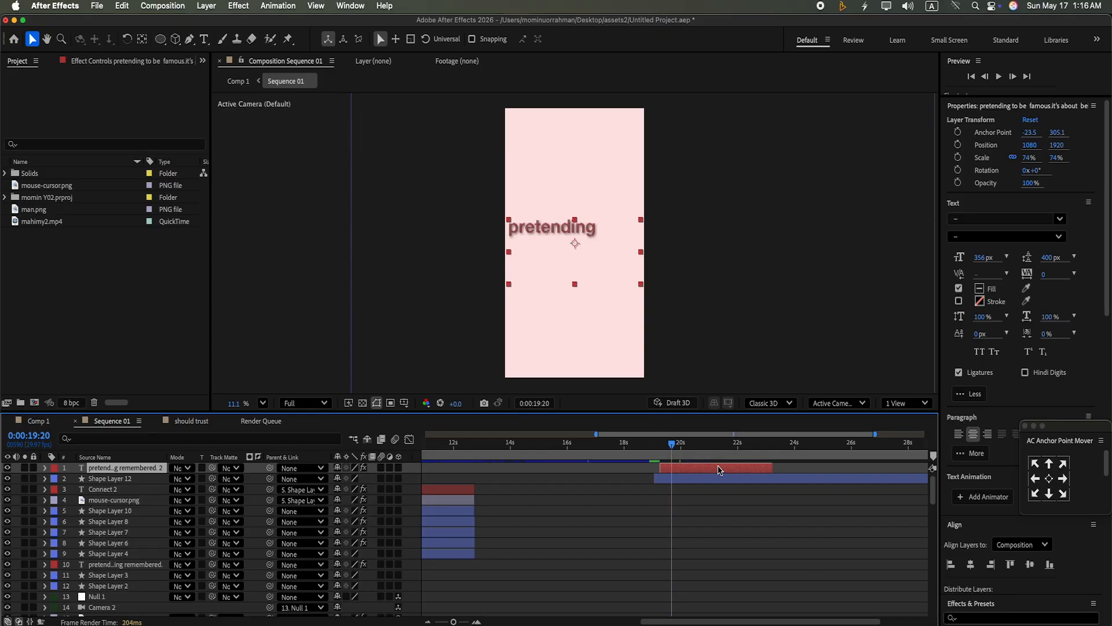
Step: Find the caption layer that plays around 0:00:19:20 and check its wording
{"action": "left_click_drag", "start_coordinate": [936, 493], "coordinate": [949, 564]}
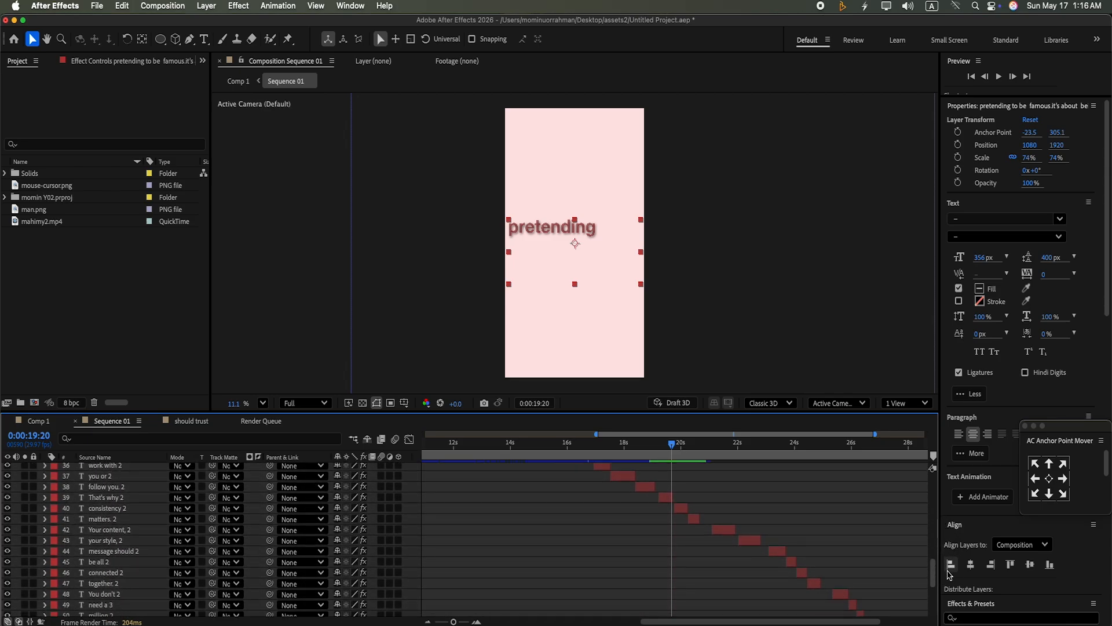
{"action": "left_click", "coordinate": [668, 501]}
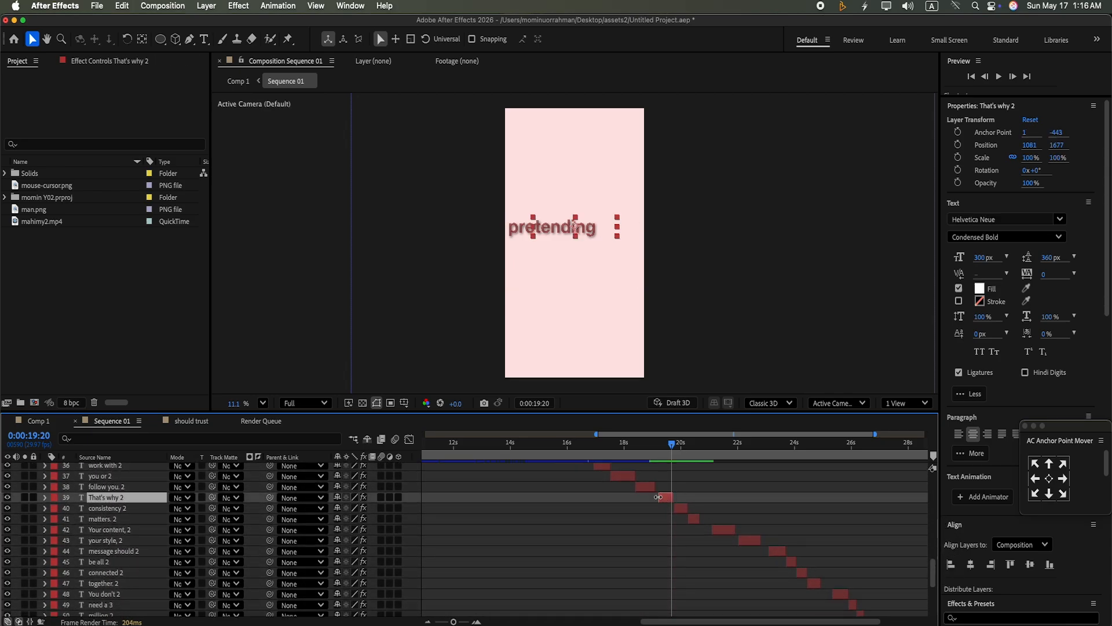
{"action": "left_click", "coordinate": [204, 40]}
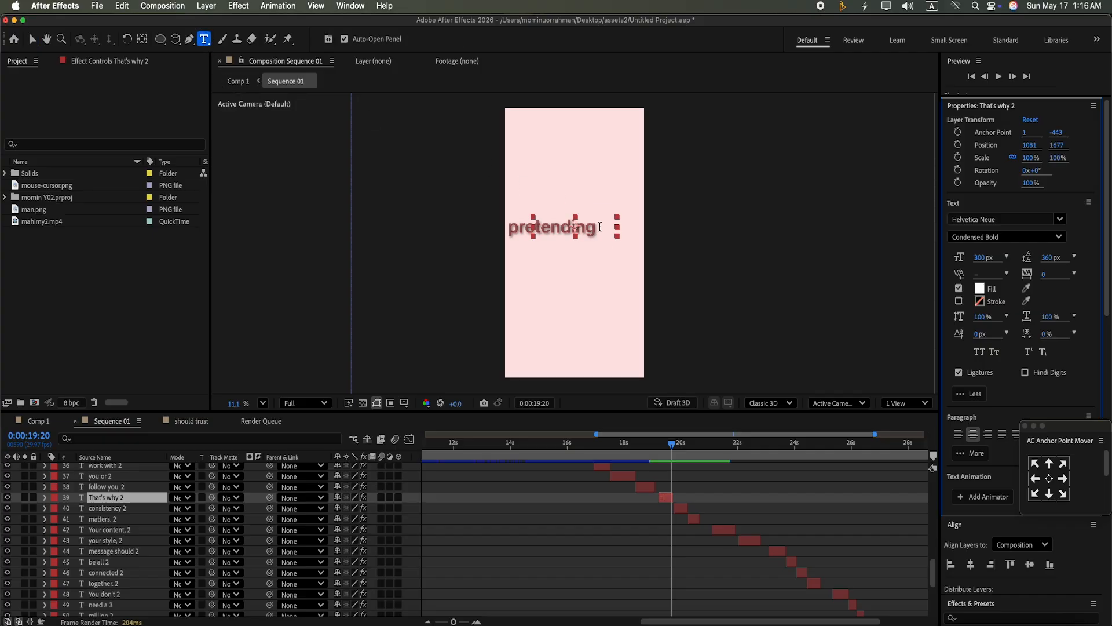
{"action": "left_click", "coordinate": [599, 226]}
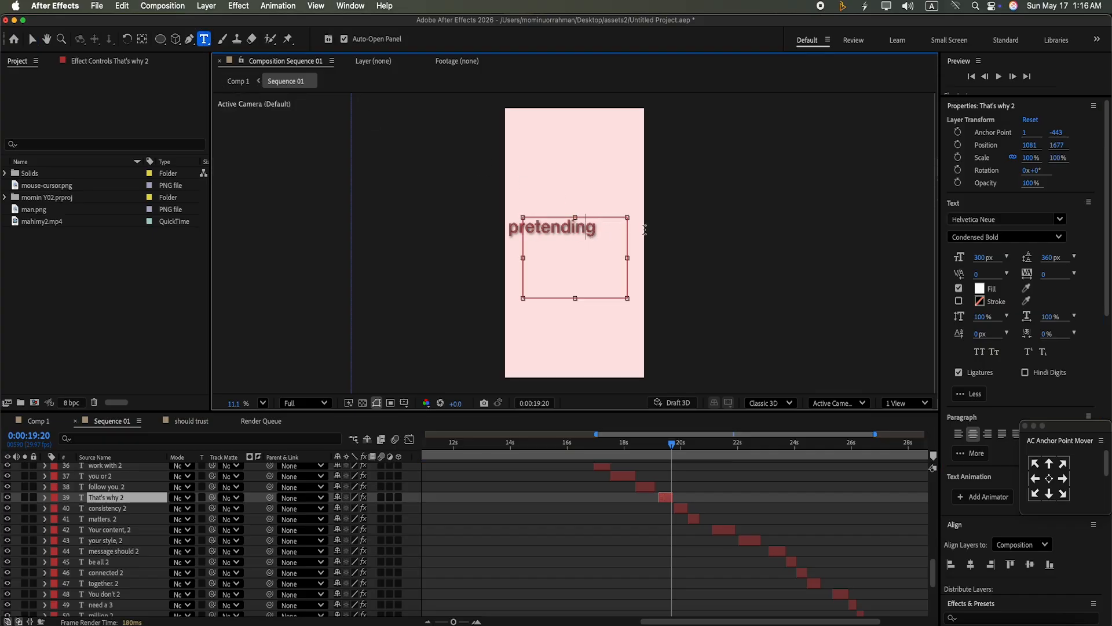
{"action": "key", "text": "Left"}
{"action": "left_click_drag", "start_coordinate": [933, 573], "coordinate": [922, 472]}
Step: Delete the word "pretending" from the duplicated text layer above Shape Layer 12
{"action": "left_click", "coordinate": [711, 468]}
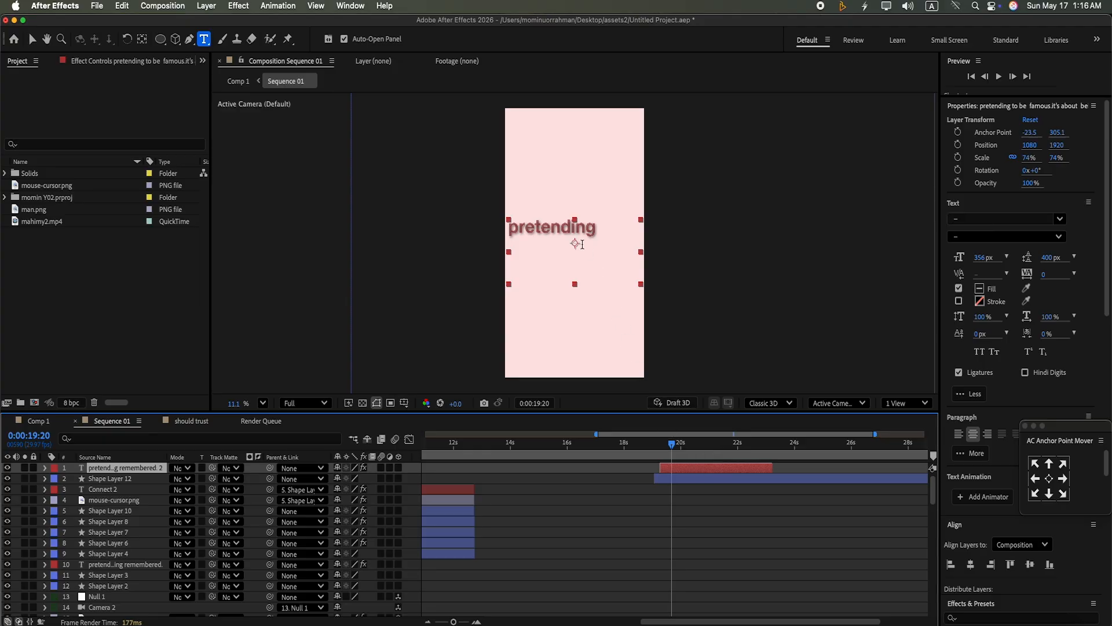
{"action": "left_click", "coordinate": [590, 227]}
{"action": "key", "text": "BackSpace"}
{"action": "key", "text": "BackSpace"}
{"action": "key", "text": "BackSpace"}
{"action": "key", "text": "BackSpace"}
{"action": "key", "text": "BackSpace"}
{"action": "key", "text": "BackSpace"}
{"action": "key", "text": "BackSpace"}
{"action": "key", "text": "BackSpace"}
{"action": "key", "text": "BackSpace"}
{"action": "key", "text": "BackSpace"}
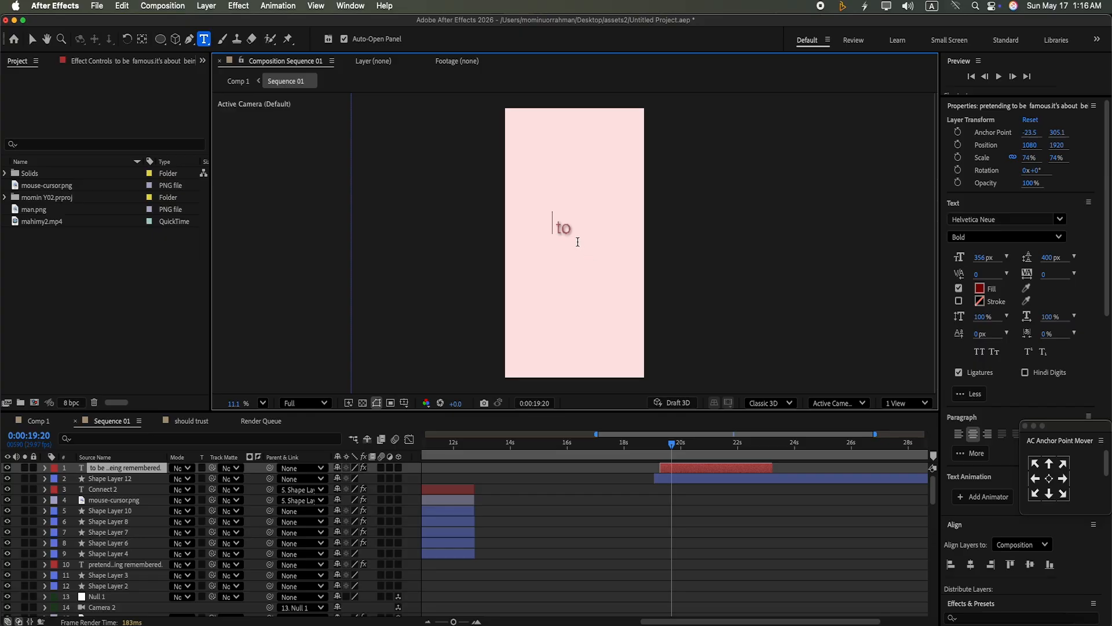
Step: Show the duplicated text layer in full at 0:00:22:02 and delete all of its remaining text
{"action": "left_click", "coordinate": [574, 233]}
{"action": "left_click_drag", "start_coordinate": [676, 445], "coordinate": [738, 466]}
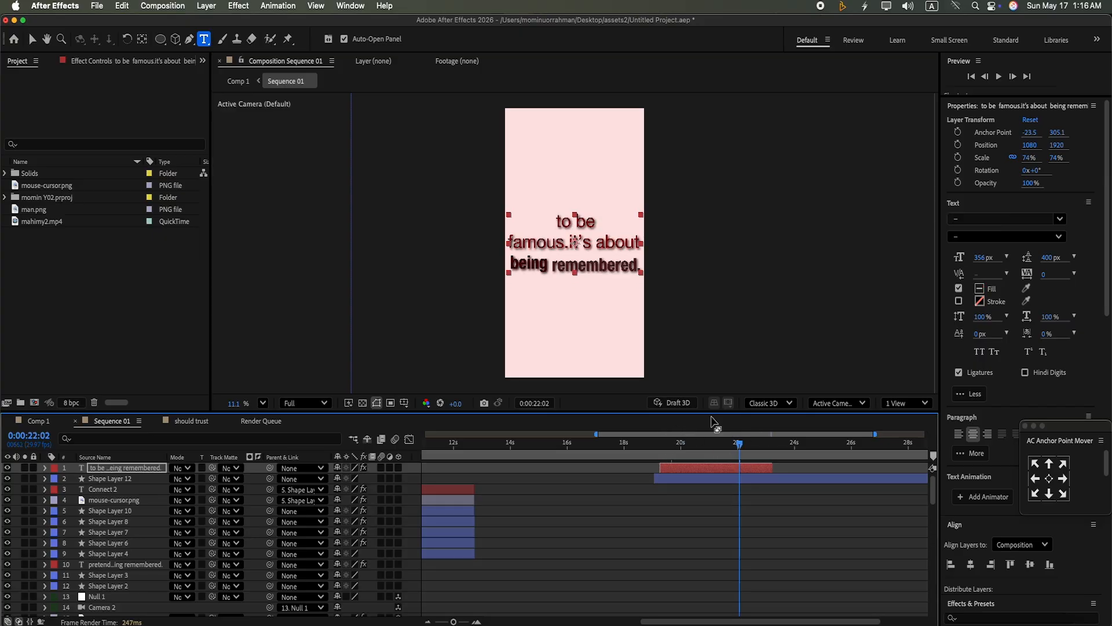
{"action": "left_click", "coordinate": [638, 267]}
{"action": "key", "text": "BackSpace"}
{"action": "key", "text": "BackSpace"}
{"action": "key", "text": "BackSpace"}
{"action": "key", "text": "BackSpace"}
{"action": "key", "text": "BackSpace"}
{"action": "key", "text": "BackSpace"}
{"action": "key", "text": "BackSpace"}
{"action": "key", "text": "BackSpace"}
{"action": "key", "text": "BackSpace"}
{"action": "key", "text": "BackSpace"}
{"action": "key", "text": "BackSpace"}
{"action": "key", "text": "BackSpace"}
{"action": "key", "text": "BackSpace"}
{"action": "key", "text": "BackSpace"}
{"action": "key", "text": "BackSpace"}
{"action": "key", "text": "BackSpace"}
{"action": "key", "text": "BackSpace"}
{"action": "key", "text": "BackSpace"}
{"action": "key", "text": "BackSpace"}
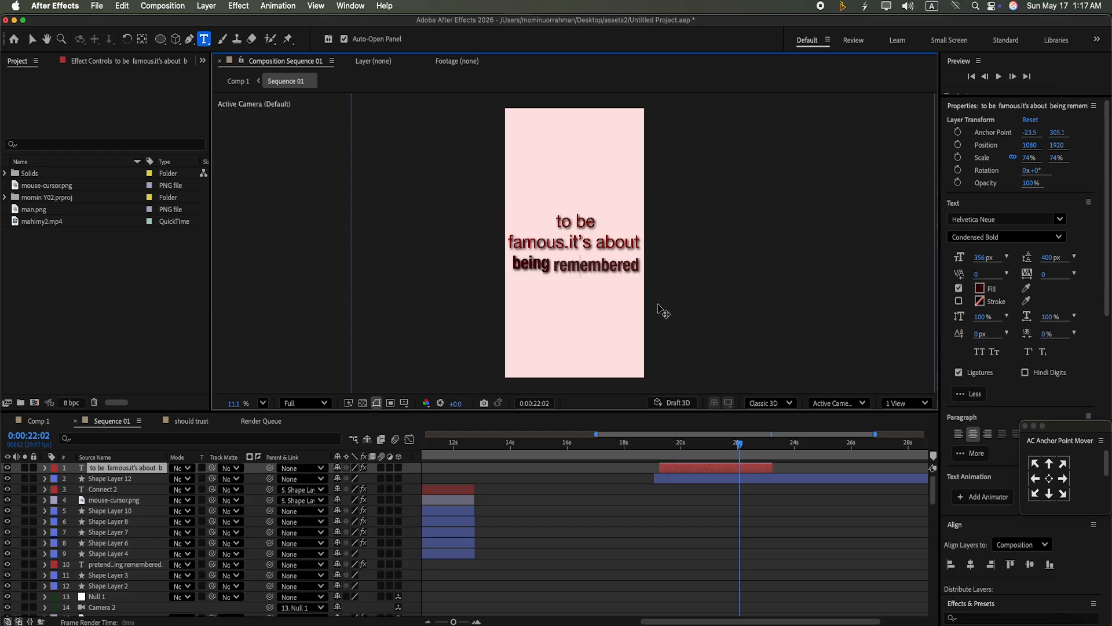
{"action": "key", "text": "BackSpace"}
{"action": "key", "text": "BackSpace"}
{"action": "key", "text": "BackSpace"}
{"action": "key", "text": "BackSpace"}
{"action": "key", "text": "BackSpace"}
{"action": "key", "text": "BackSpace"}
{"action": "key", "text": "BackSpace"}
{"action": "key", "text": "BackSpace"}
{"action": "key", "text": "BackSpace"}
{"action": "key", "text": "BackSpace"}
{"action": "key", "text": "BackSpace"}
{"action": "key", "text": "BackSpace"}
{"action": "key", "text": "BackSpace"}
{"action": "key", "text": "BackSpace"}
{"action": "key", "text": "BackSpace"}
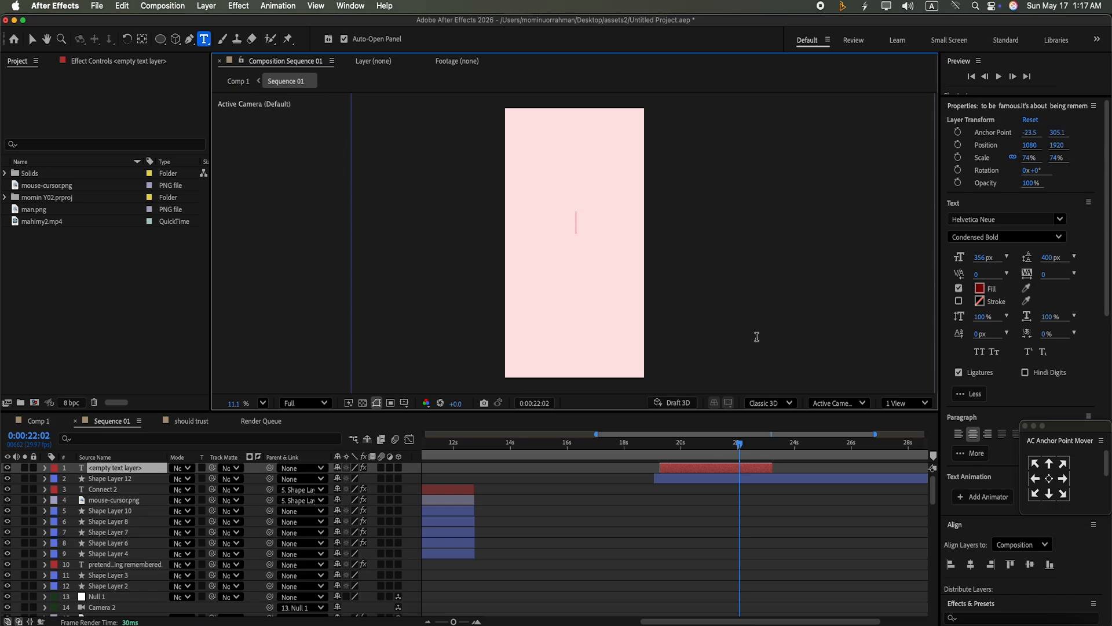
Step: Enter "thats why consistency matter" as the new content of the emptied text layer
{"action": "type", "text": "tha"}
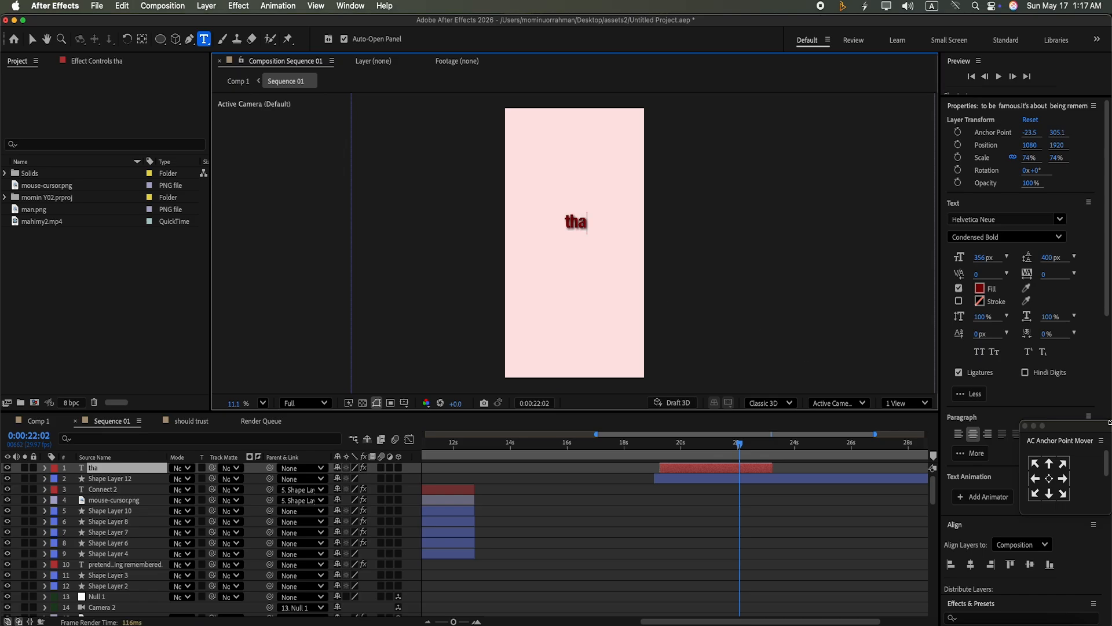
{"action": "type", "text": "tswhy"}
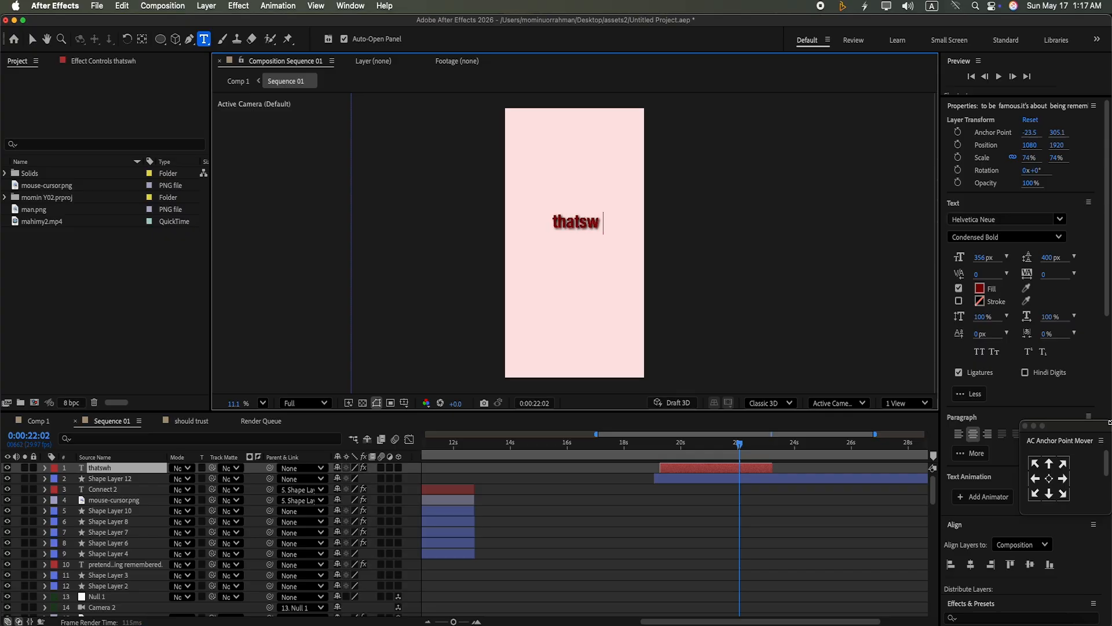
{"action": "key", "text": "BackSpace"}
{"action": "key", "text": "BackSpace"}
{"action": "key", "text": "BackSpace"}
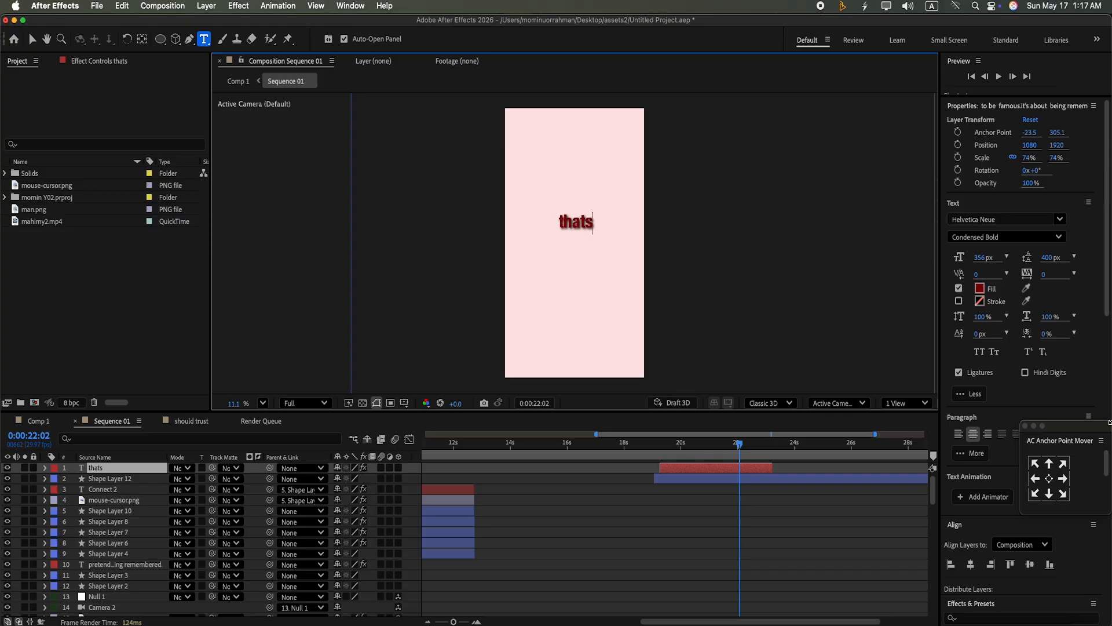
{"action": "type", "text": "why"}
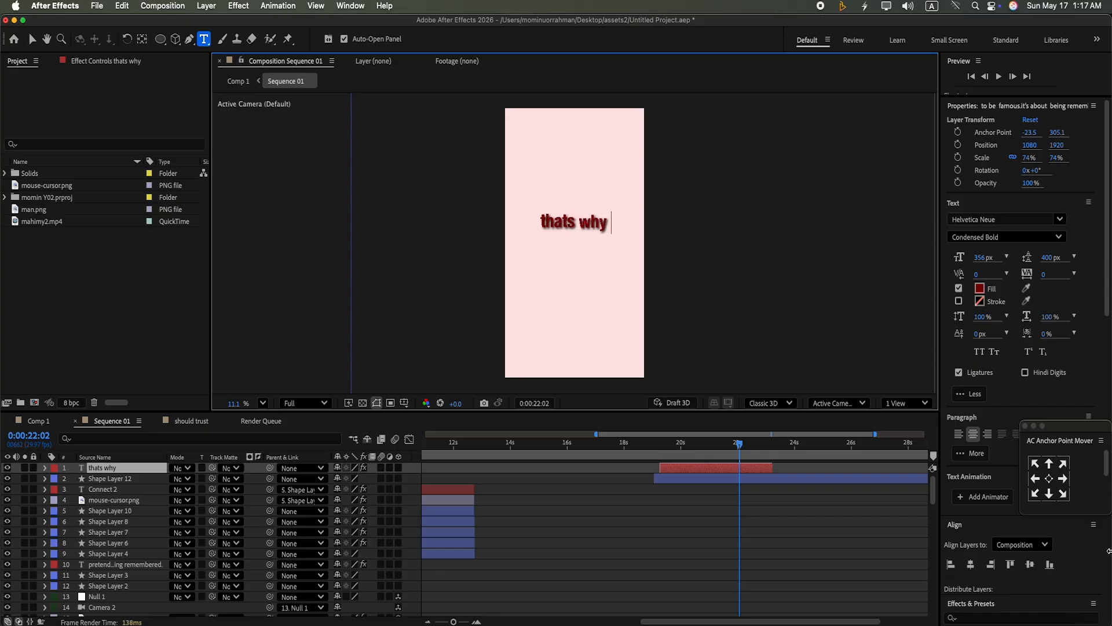
{"action": "left_click_drag", "start_coordinate": [936, 492], "coordinate": [937, 517]}
{"action": "type", "text": "c"}
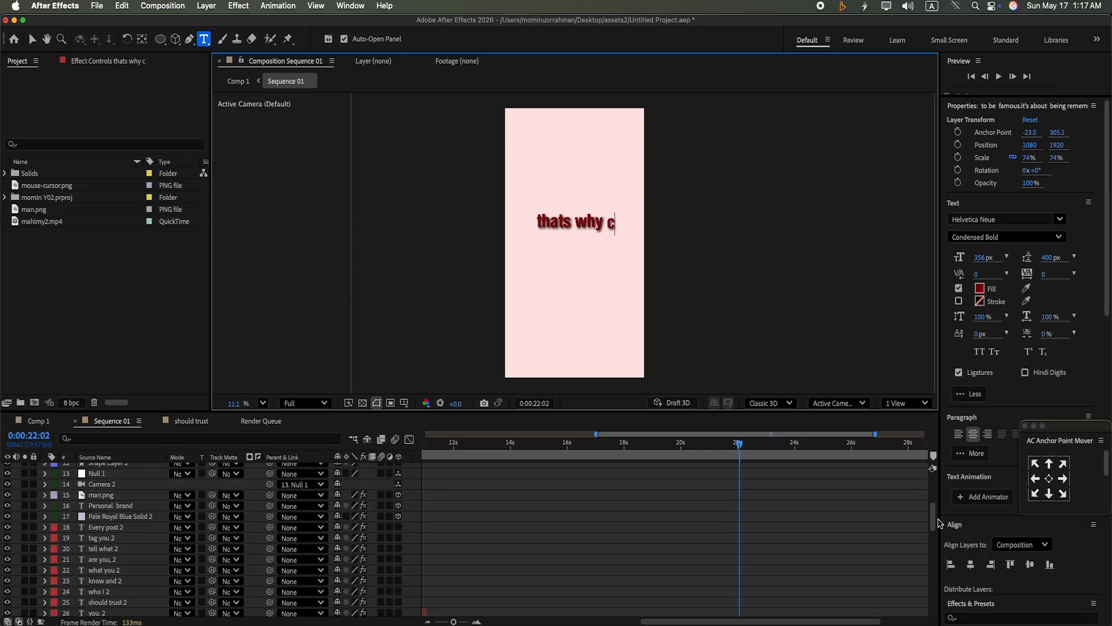
{"action": "type", "text": "o"}
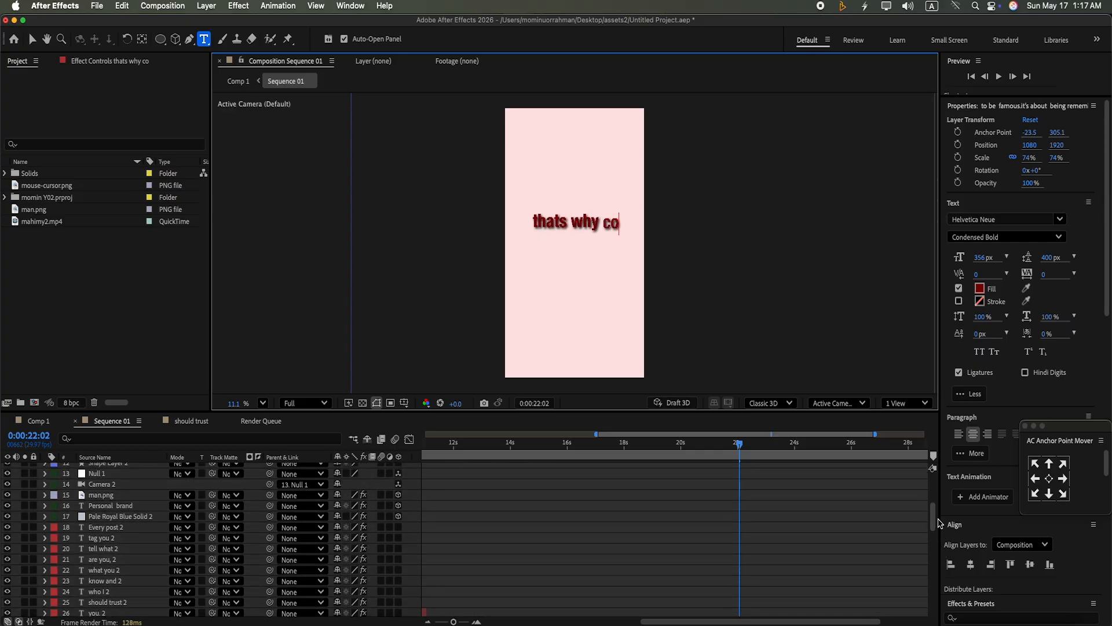
{"action": "type", "text": "nsistency"}
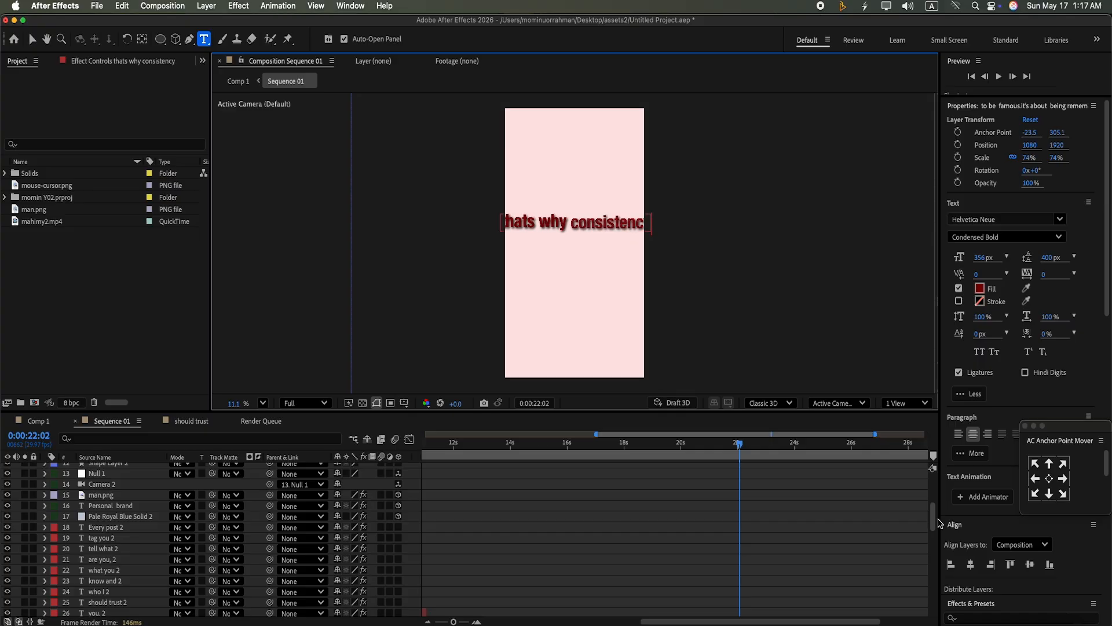
{"action": "type", "text": " matt"}
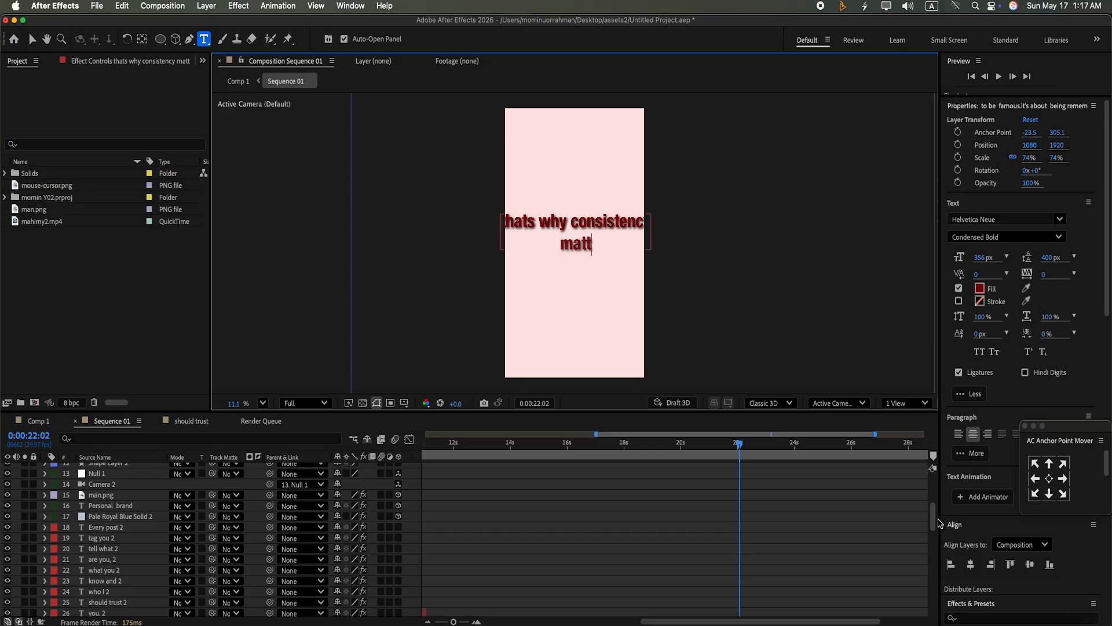
{"action": "type", "text": "er"}
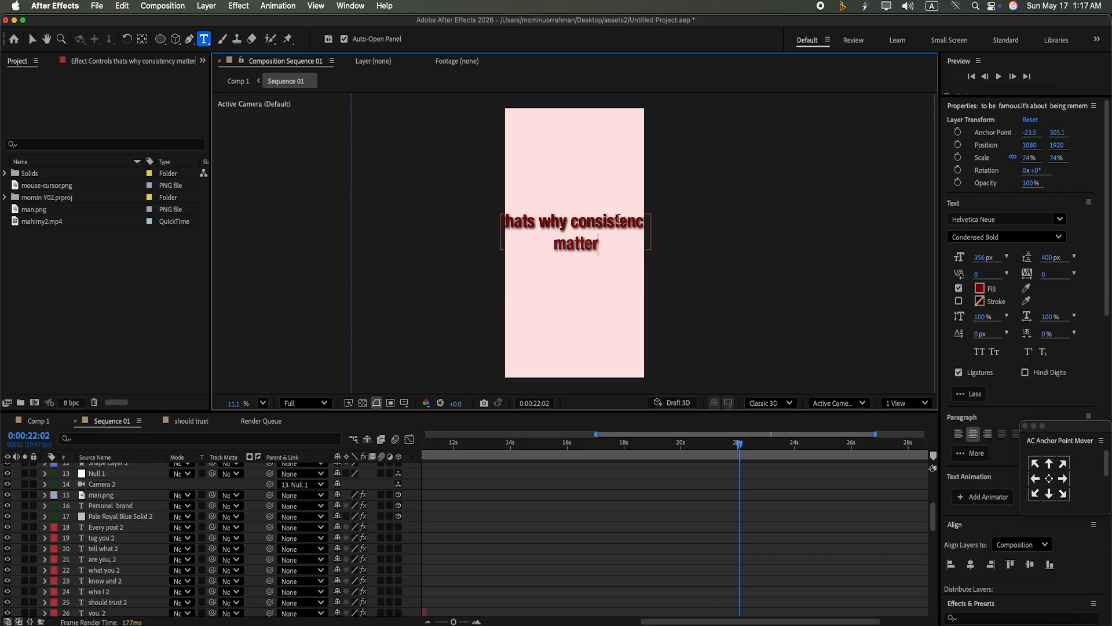
Step: Break the text into two lines, "thats why" above "consistency matter"
{"action": "left_click", "coordinate": [575, 217]}
{"action": "key", "text": "Return"}
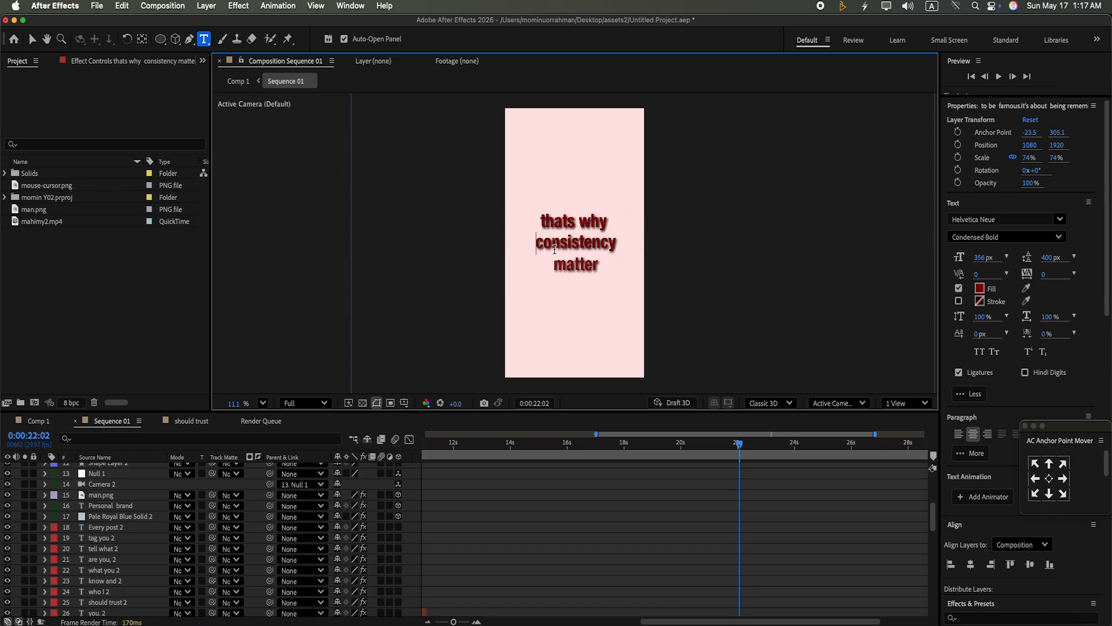
{"action": "key", "text": "BackSpace"}
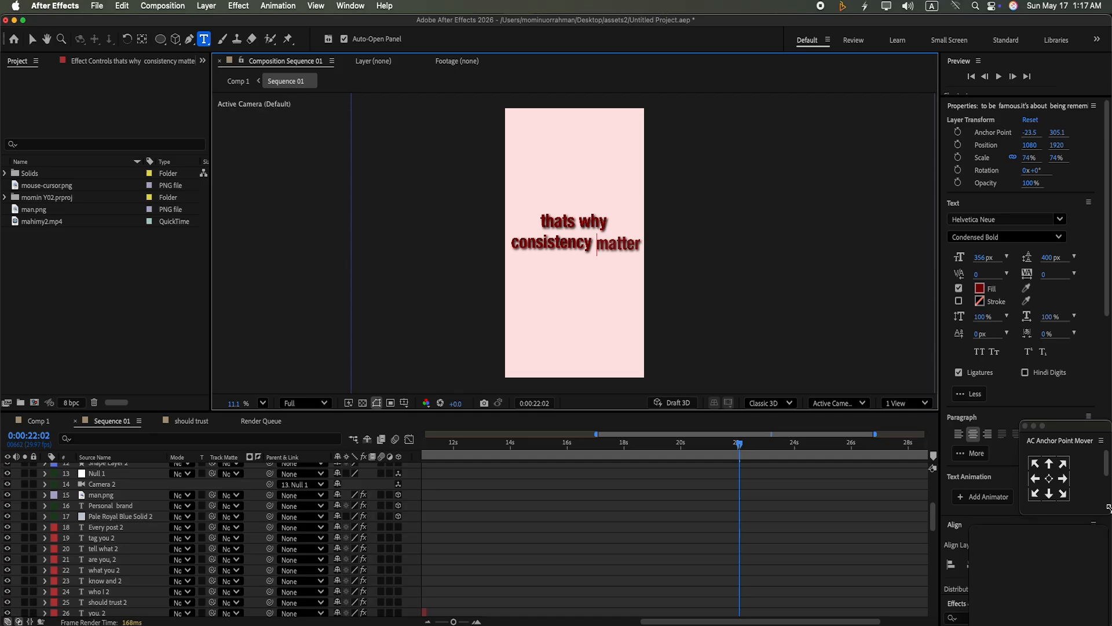
Step: Center the text layer's anchor point, align it horizontally in the composition, and raise it to a Y position of 1314.9
{"action": "left_click", "coordinate": [1050, 478]}
{"action": "left_click", "coordinate": [971, 565]}
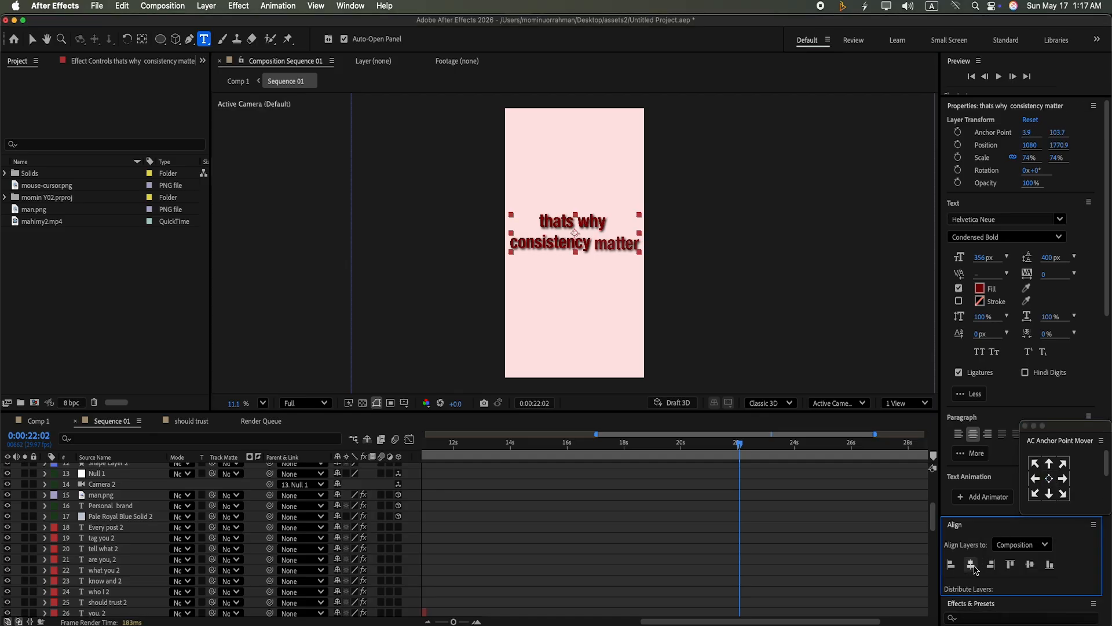
{"action": "left_click_drag", "start_coordinate": [1064, 146], "coordinate": [1049, 196]}
{"action": "left_click_drag", "start_coordinate": [1055, 150], "coordinate": [1041, 49]}
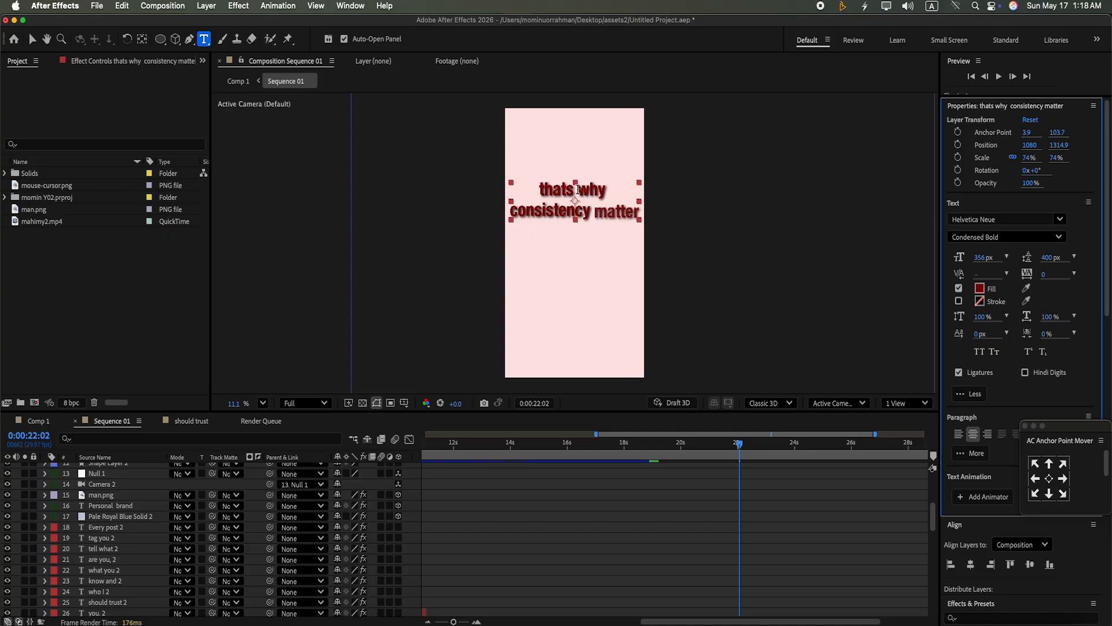
Step: Try to set the word "thats" to the Regular font style
{"action": "left_click", "coordinate": [410, 496]}
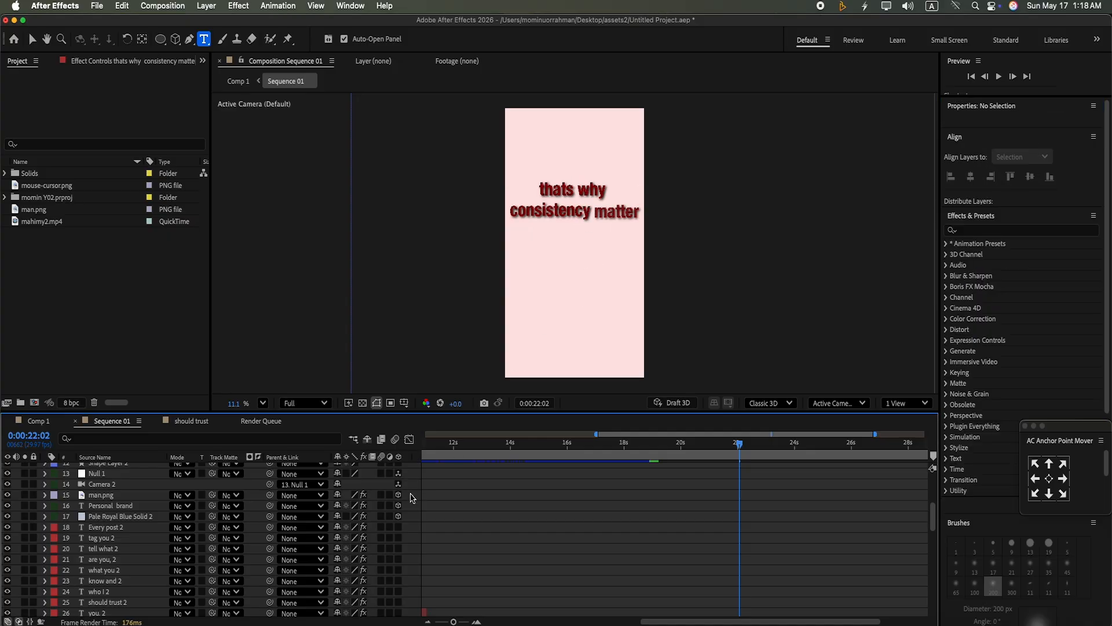
{"action": "left_click_drag", "start_coordinate": [579, 189], "coordinate": [551, 182]}
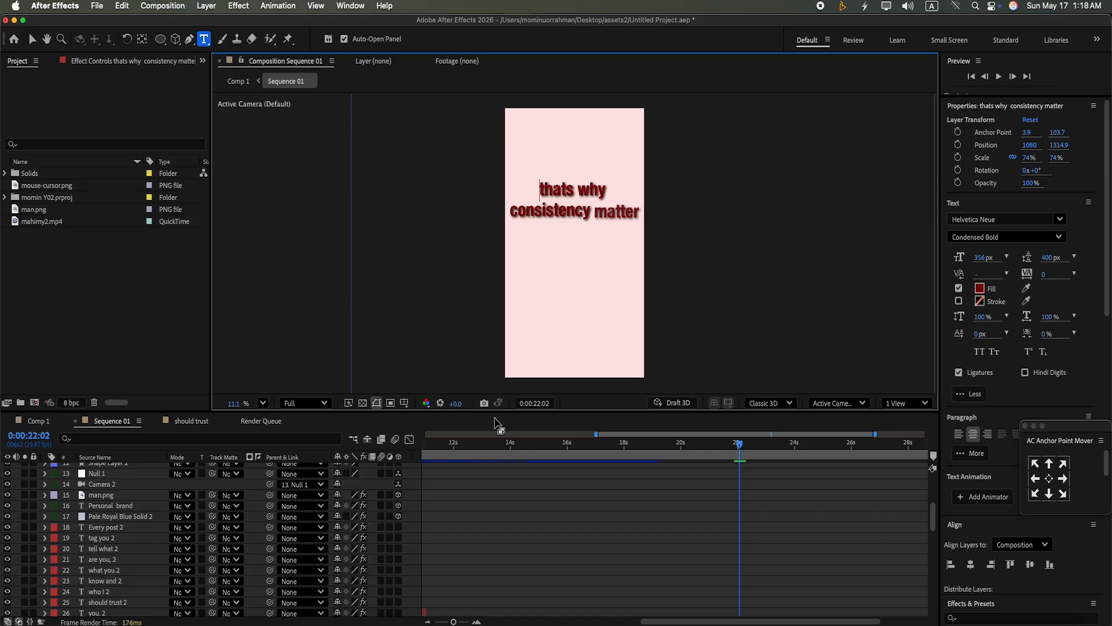
{"action": "left_click", "coordinate": [417, 498]}
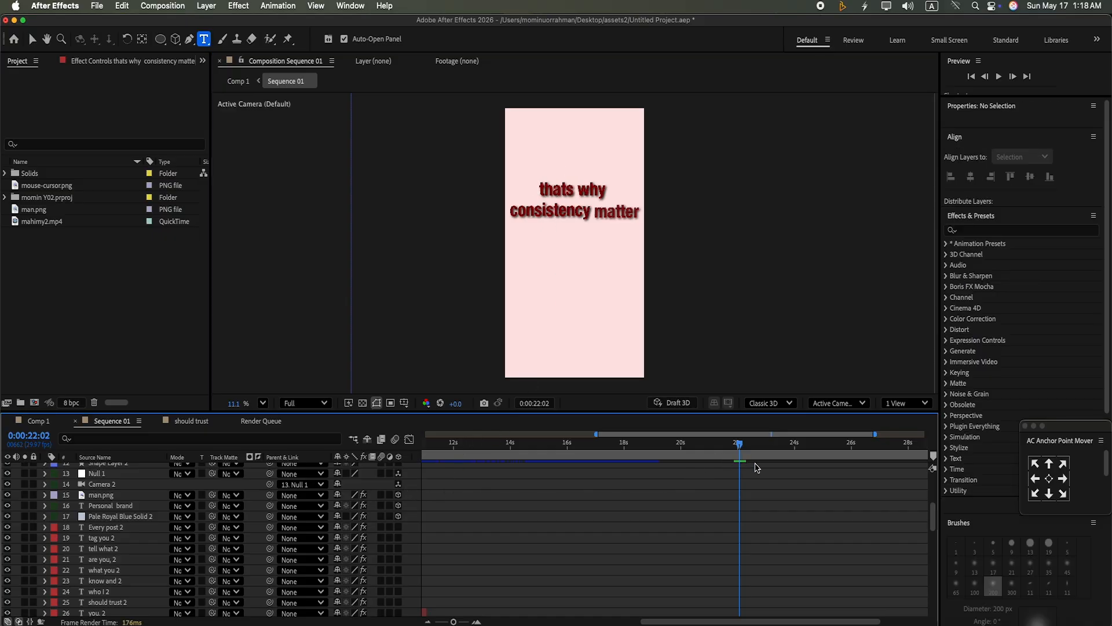
{"action": "left_click_drag", "start_coordinate": [578, 187], "coordinate": [538, 186]}
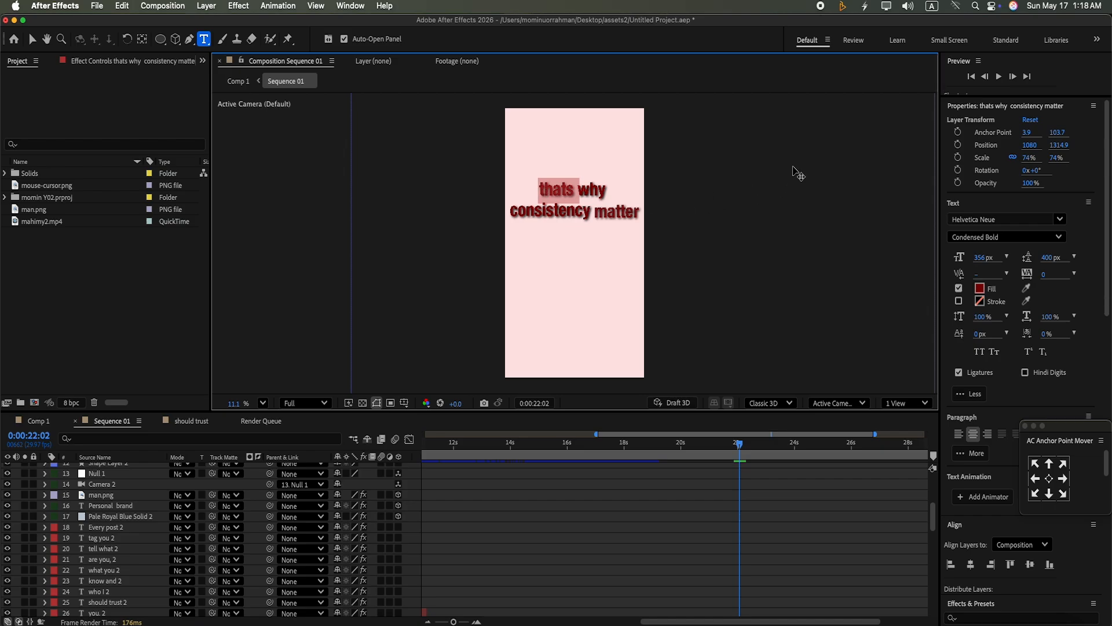
{"action": "key", "text": "Left"}
{"action": "left_click", "coordinate": [1058, 238]}
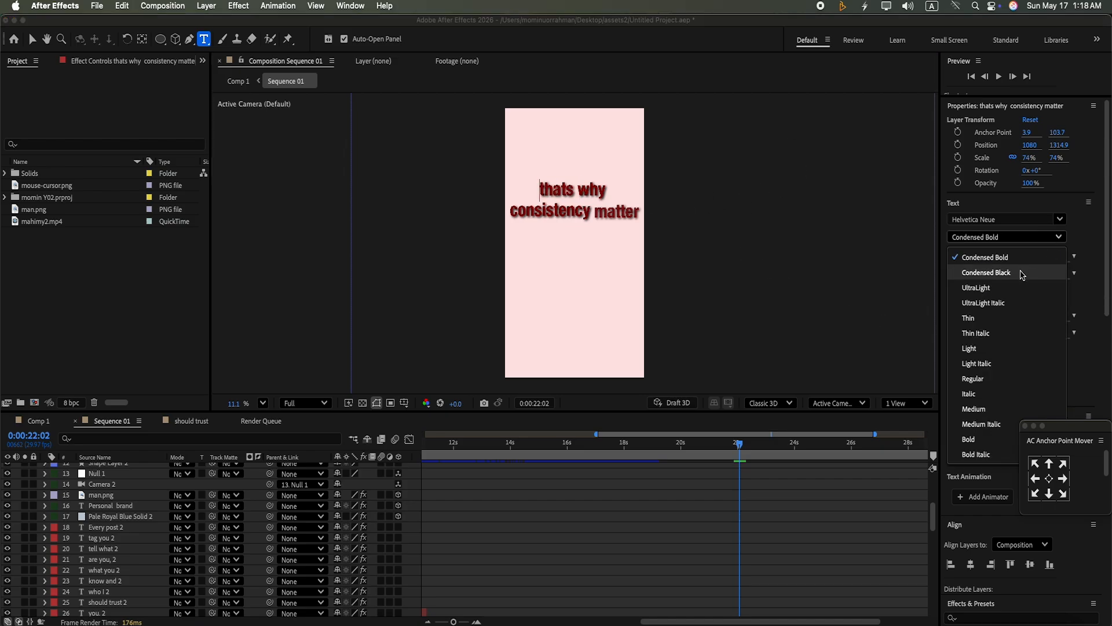
{"action": "left_click", "coordinate": [973, 378]}
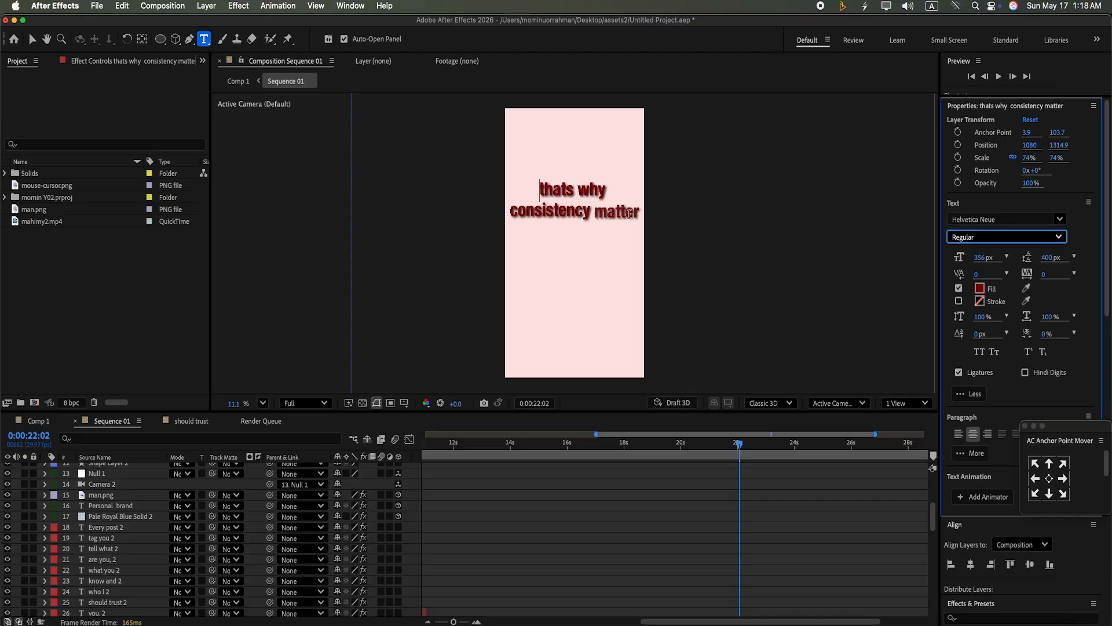
Step: Set the letters "that" in the first line to the Regular font style
{"action": "left_click_drag", "start_coordinate": [580, 190], "coordinate": [533, 184]}
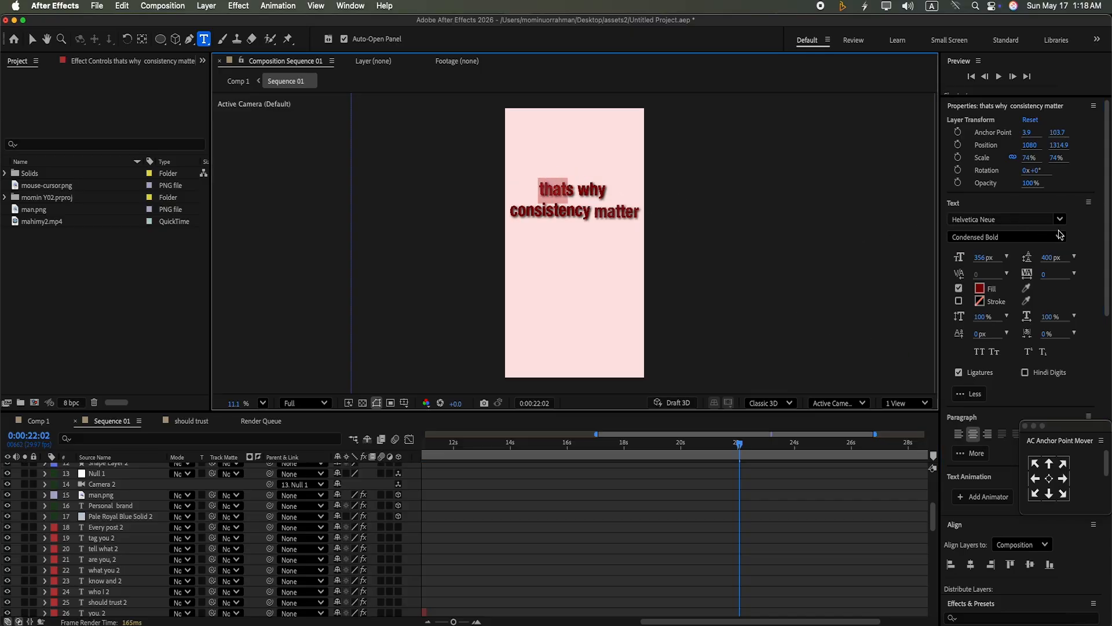
{"action": "left_click", "coordinate": [1059, 235]}
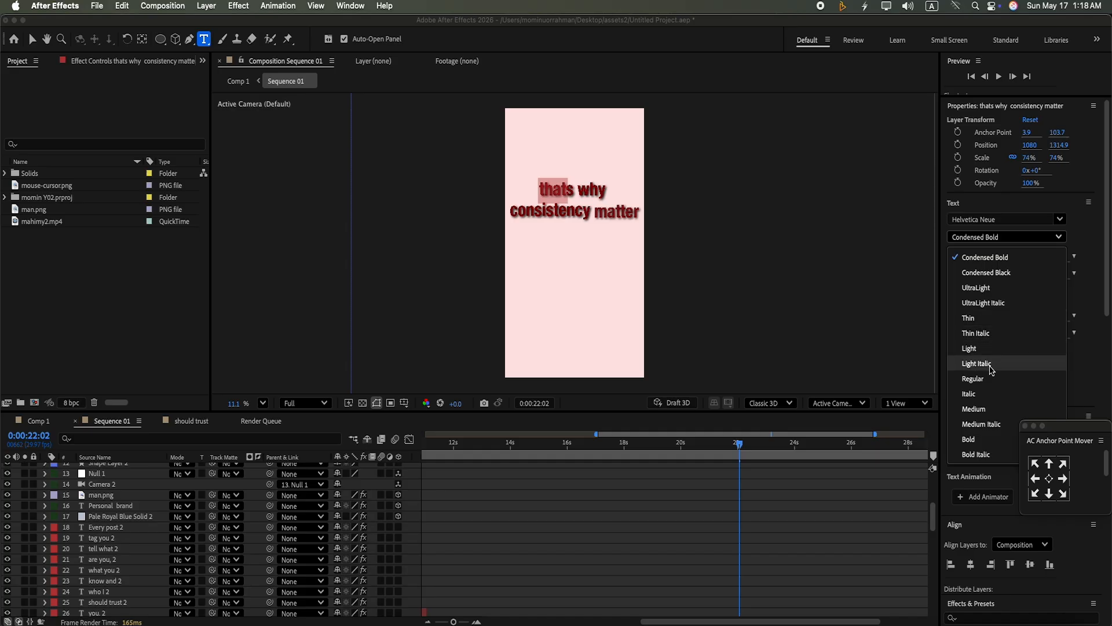
{"action": "left_click", "coordinate": [985, 379]}
Step: Try the Regular font style on the word "why", and undo the style change
{"action": "left_click_drag", "start_coordinate": [573, 189], "coordinate": [513, 183]}
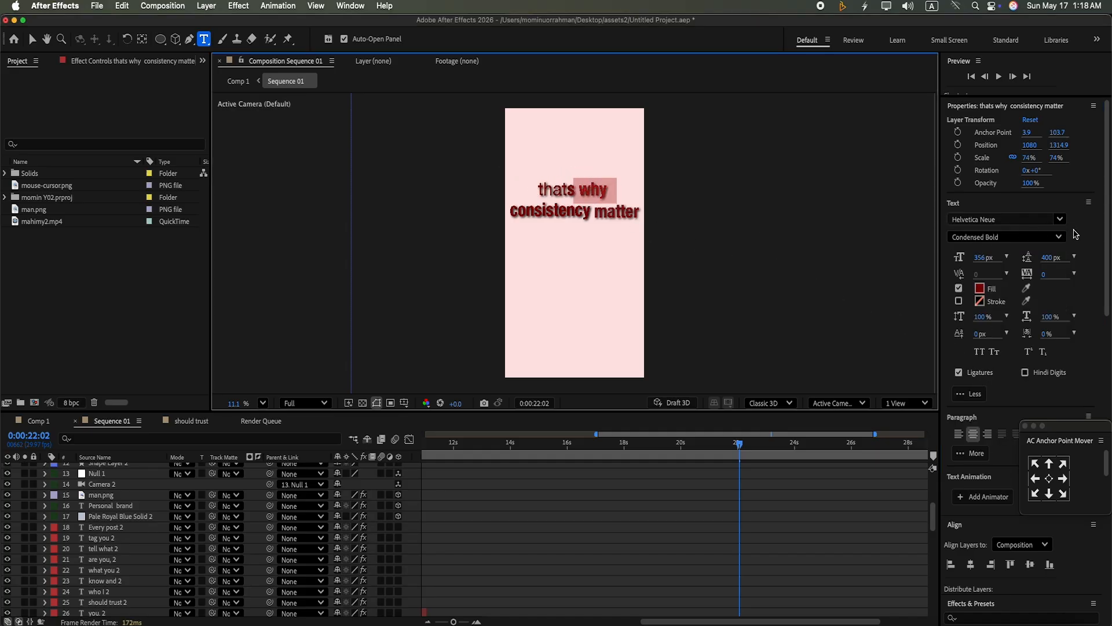
{"action": "left_click", "coordinate": [1060, 237]}
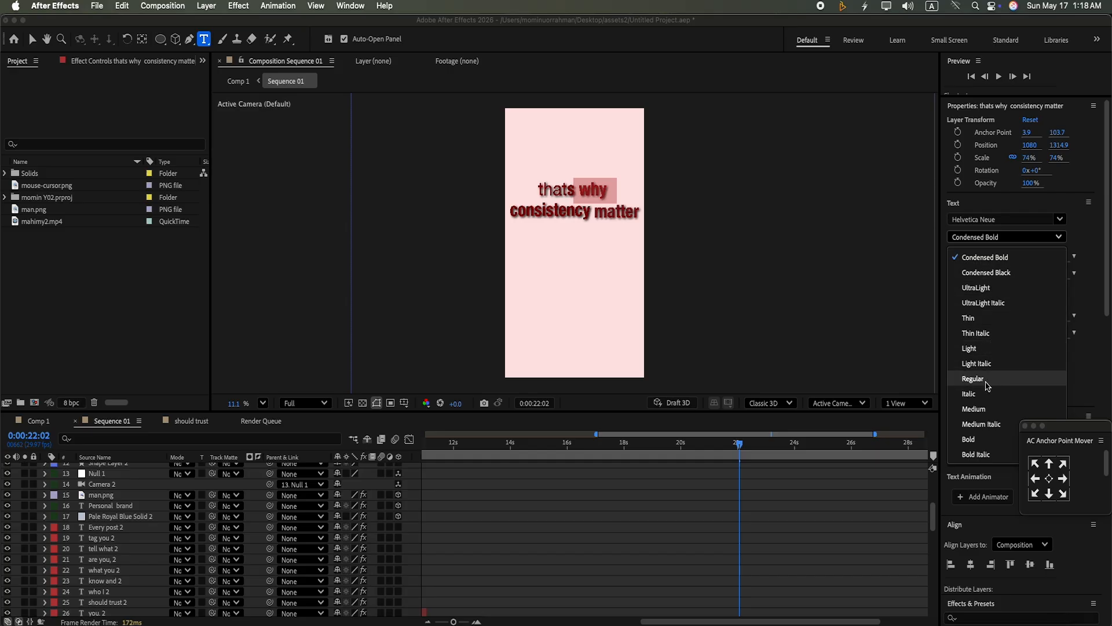
{"action": "left_click", "coordinate": [985, 380]}
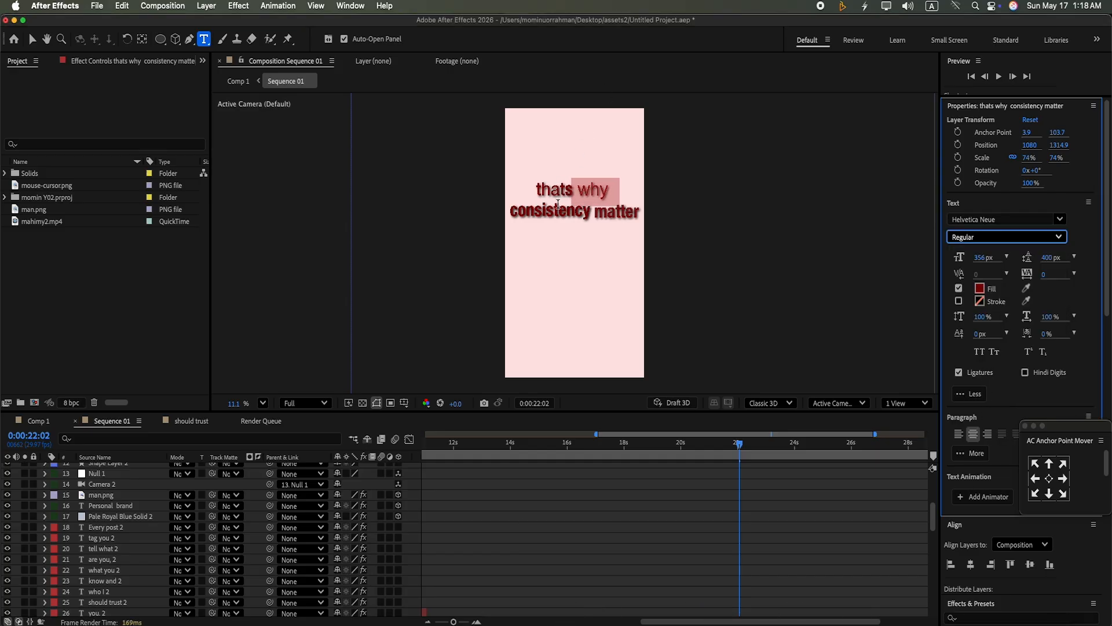
{"action": "mouse_move", "coordinate": [596, 214]}
{"action": "left_mouse_down"}
{"action": "mouse_move", "coordinate": [634, 214]}
{"action": "mouse_move", "coordinate": [504, 204]}
{"action": "mouse_move", "coordinate": [574, 211]}
{"action": "left_mouse_up"}
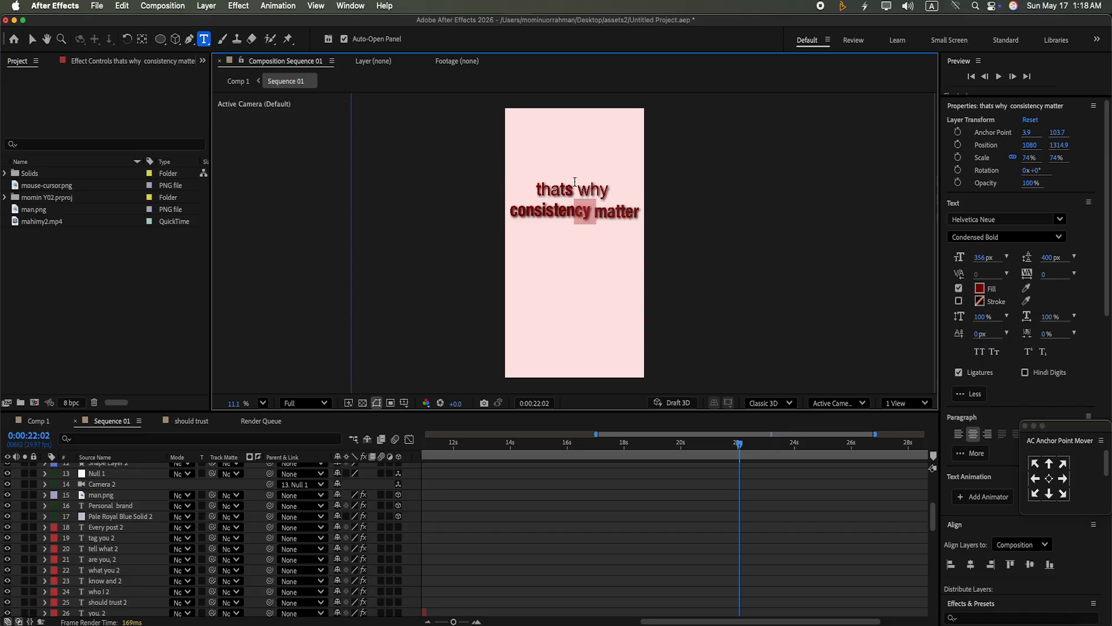
{"action": "key", "text": "super+z"}
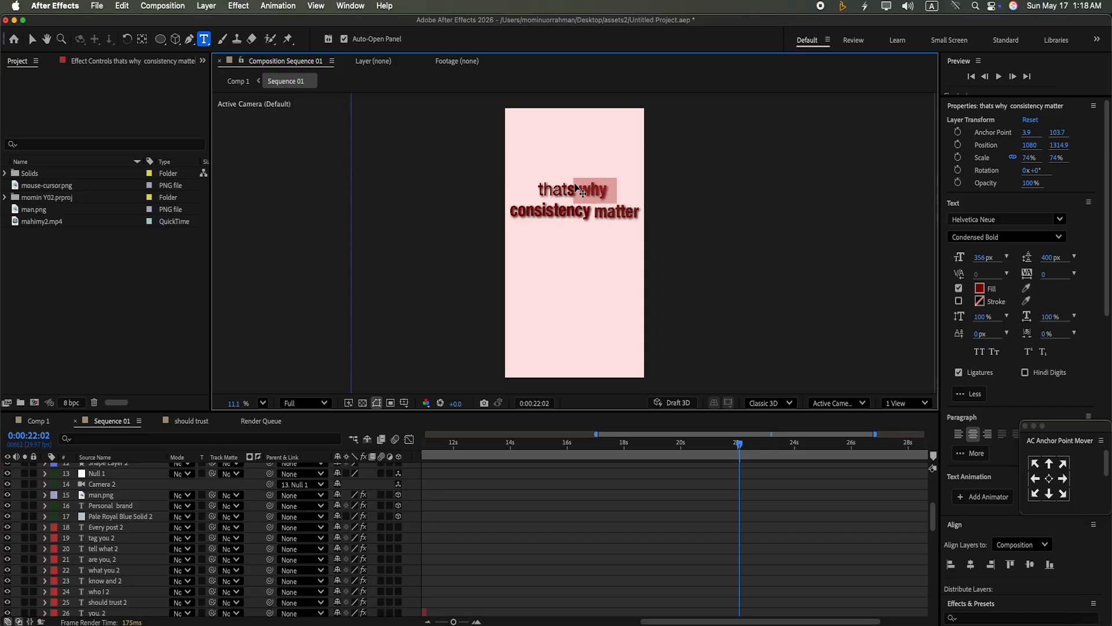
Step: Undo the partial font-style change in the first line and set the whole word "thats" to Regular
{"action": "key", "text": "super+z"}
{"action": "left_click", "coordinate": [406, 527]}
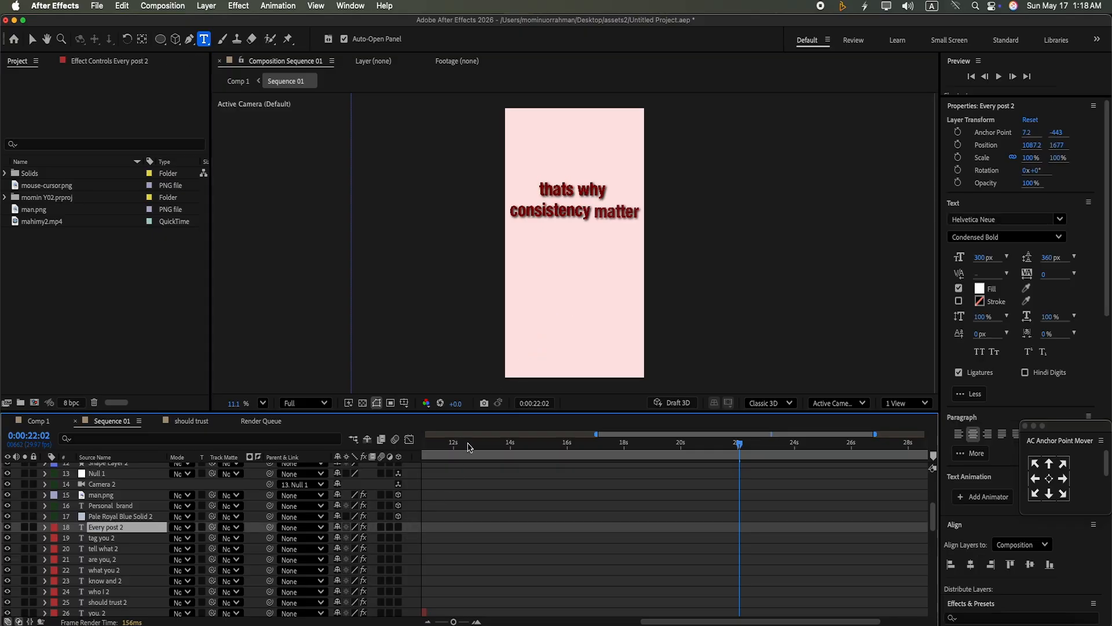
{"action": "left_click", "coordinate": [522, 187]}
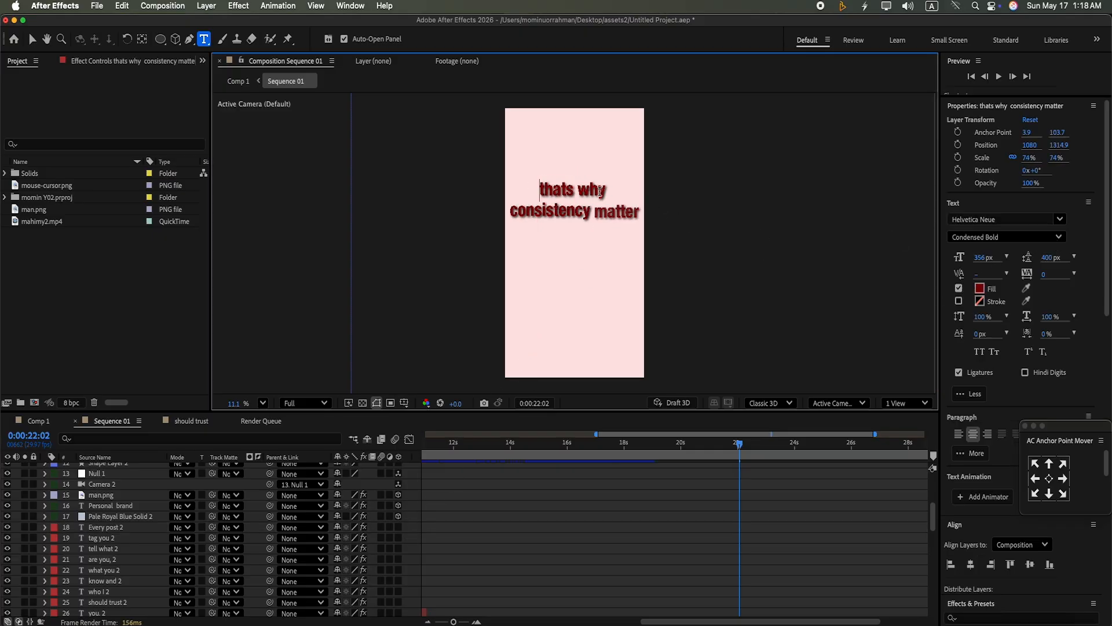
{"action": "left_click_drag", "start_coordinate": [573, 187], "coordinate": [498, 190]}
{"action": "left_click_drag", "start_coordinate": [579, 186], "coordinate": [518, 186]}
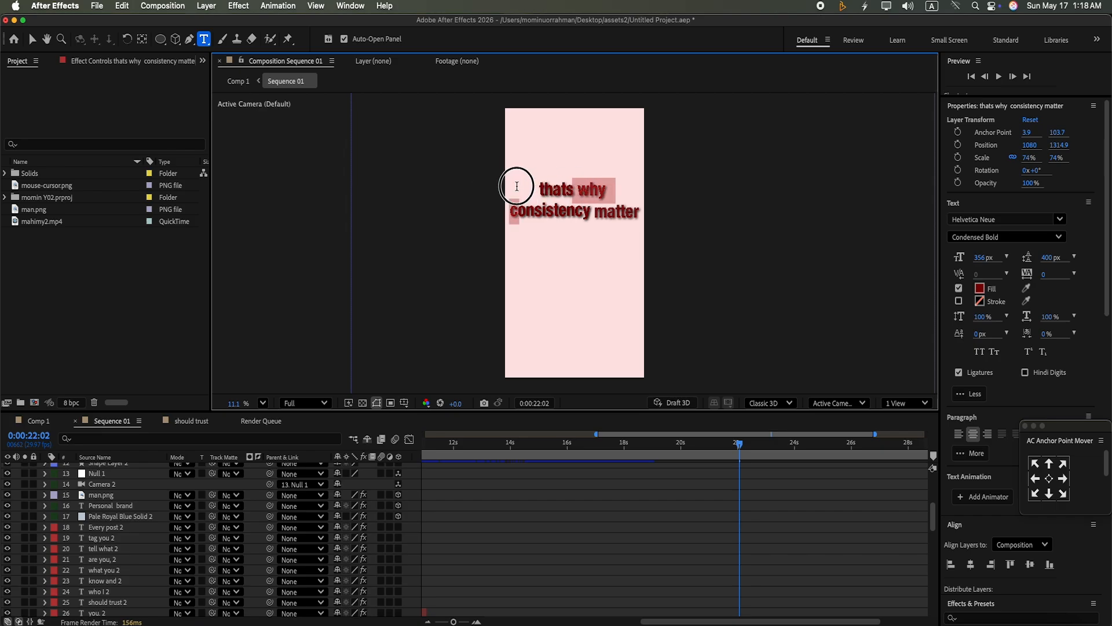
{"action": "double_click", "coordinate": [536, 180]}
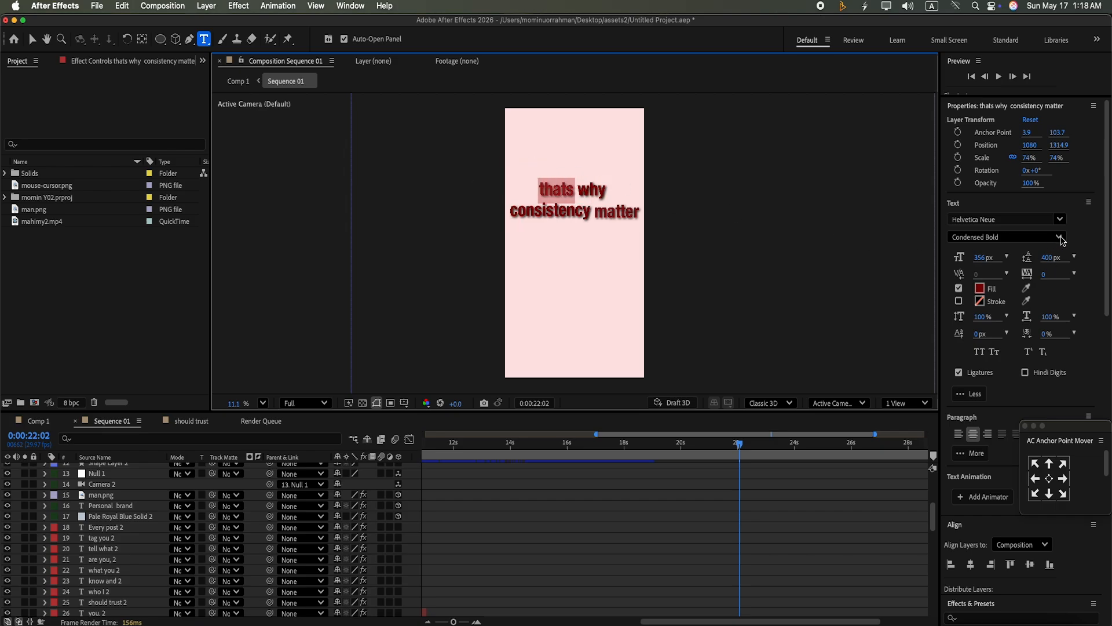
{"action": "left_click", "coordinate": [1060, 238]}
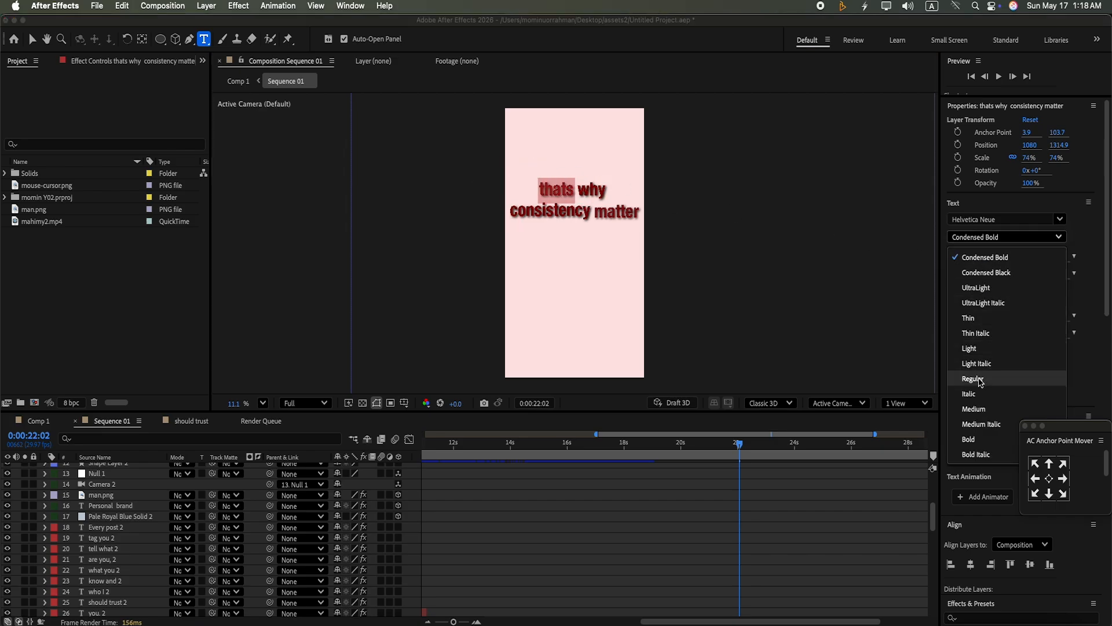
{"action": "left_click", "coordinate": [981, 380]}
Step: Set the word "matter" in the second line to the Regular font style
{"action": "left_click_drag", "start_coordinate": [592, 212], "coordinate": [653, 215]}
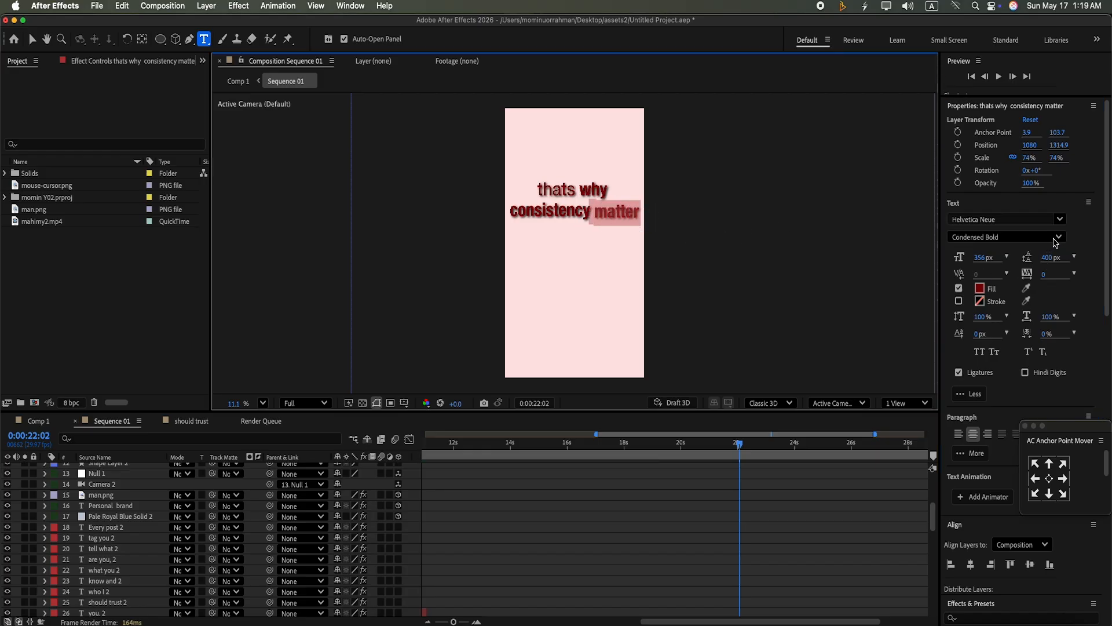
{"action": "left_click", "coordinate": [1056, 243]}
{"action": "left_click", "coordinate": [1043, 382]}
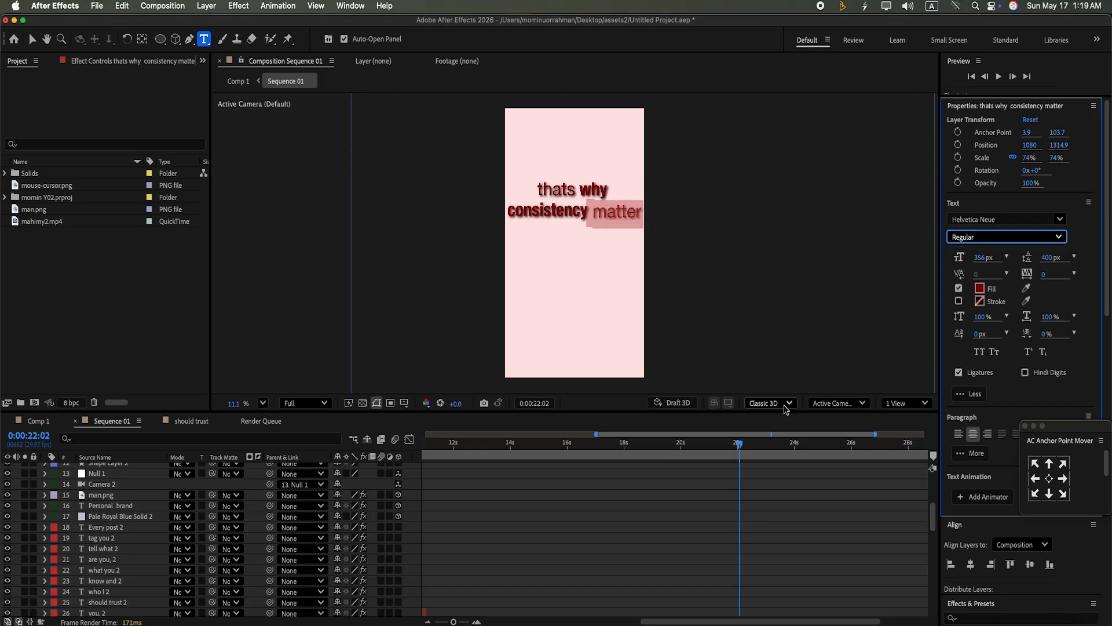
Step: Delete the old caption layers "matters. 2", "consistency 2" and "That's why 2" that overlap the new text layer
{"action": "scroll", "coordinate": [936, 524], "scroll_direction": "up", "scroll_amount": 5}
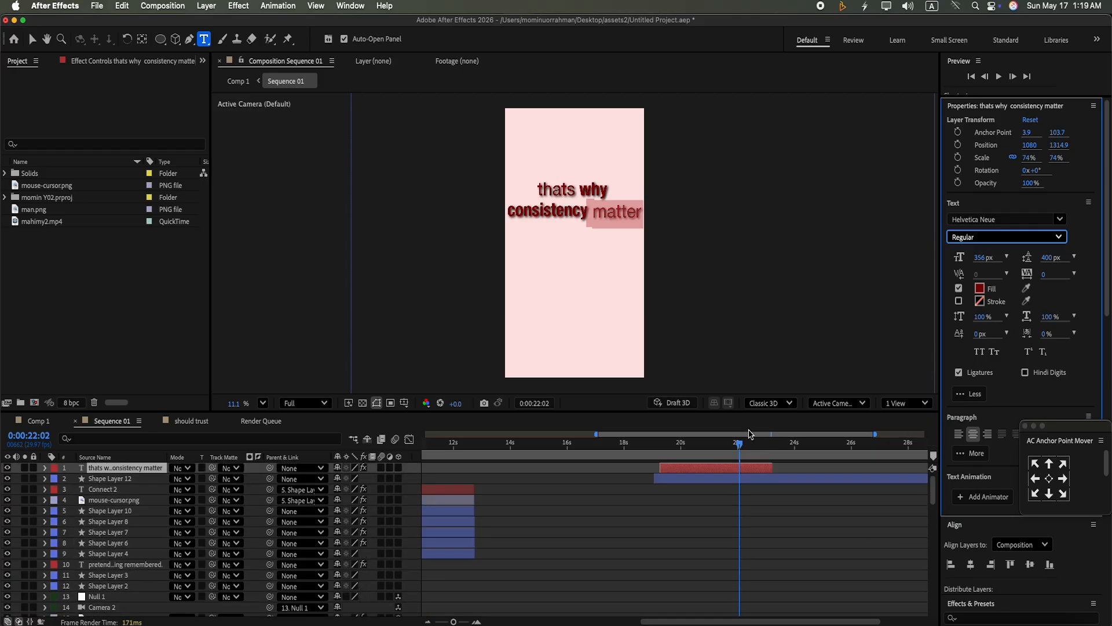
{"action": "left_click_drag", "start_coordinate": [739, 443], "coordinate": [728, 468]}
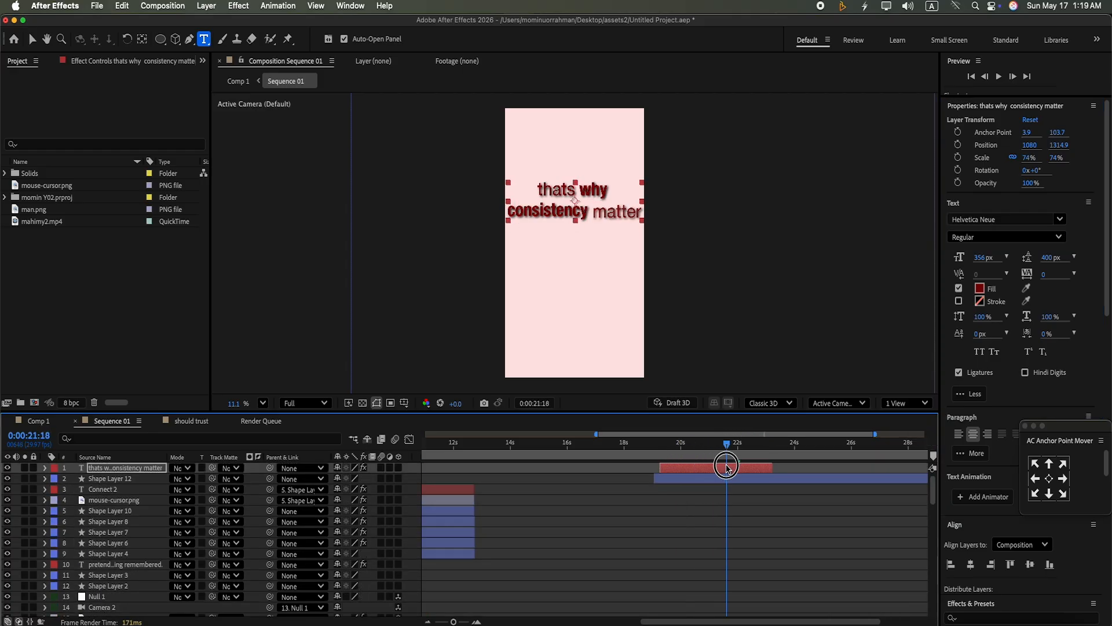
{"action": "scroll", "coordinate": [931, 564], "scroll_direction": "down", "scroll_amount": 15}
{"action": "scroll", "coordinate": [936, 565], "scroll_direction": "down", "scroll_amount": 1}
{"action": "left_click", "coordinate": [723, 503]}
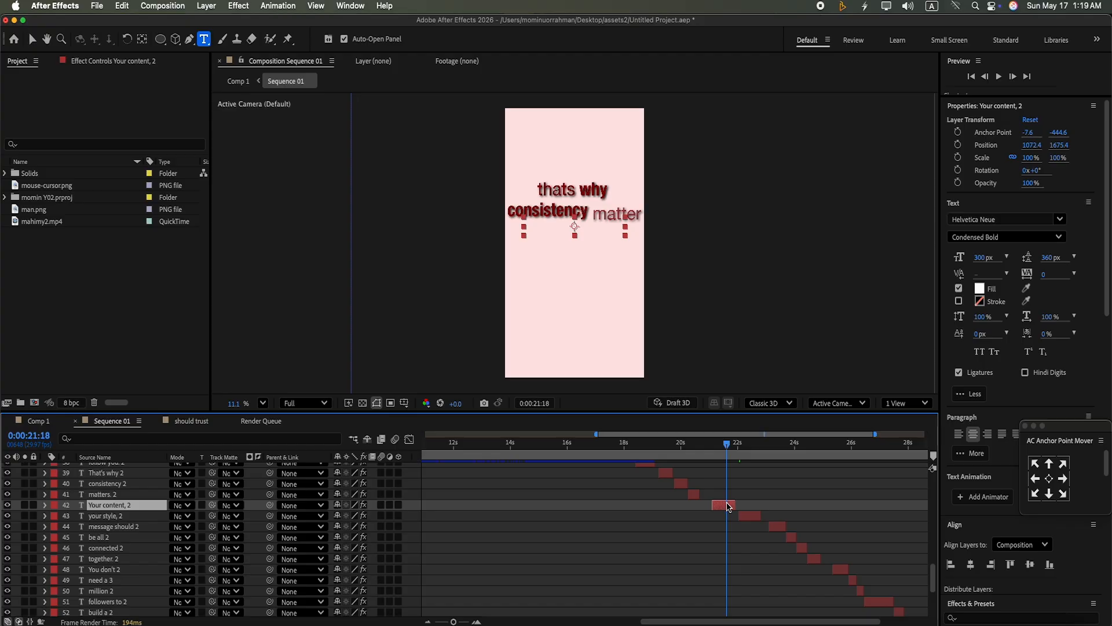
{"action": "left_click_drag", "start_coordinate": [722, 427], "coordinate": [701, 447]}
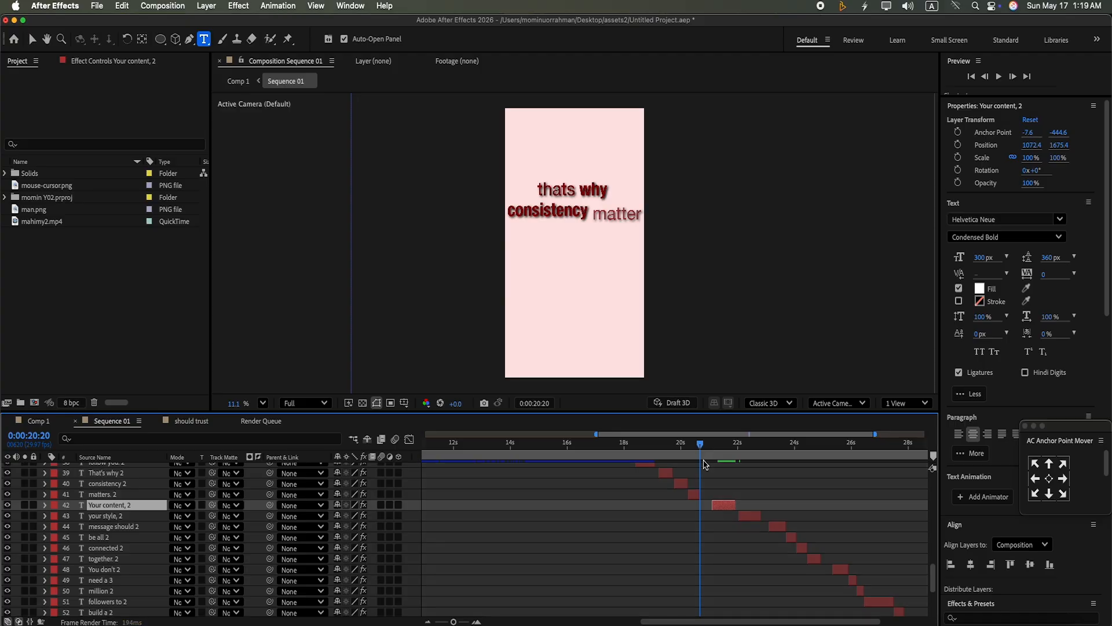
{"action": "left_click", "coordinate": [690, 495]}
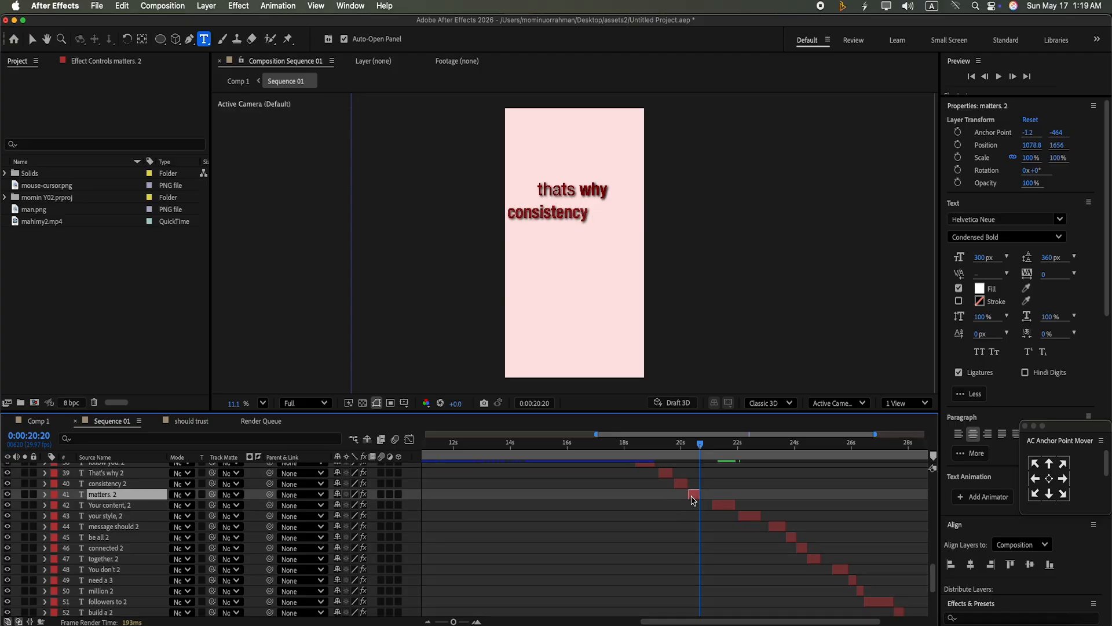
{"action": "key", "text": "Delete"}
{"action": "left_click", "coordinate": [684, 484]}
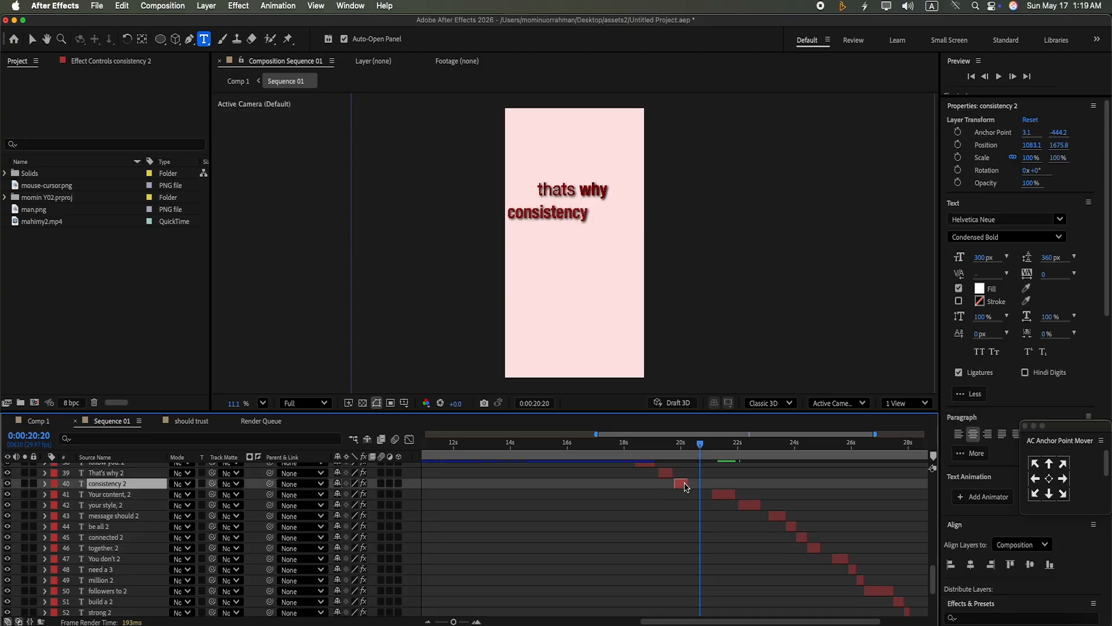
{"action": "key", "text": "Delete"}
{"action": "left_click", "coordinate": [666, 473]}
{"action": "key", "text": "Delete"}
Step: Preview the text layer's reveal animation from 0:00:19:02 and check its timing around 0:00:21:00
{"action": "left_click_drag", "start_coordinate": [696, 449], "coordinate": [655, 447]}
{"action": "left_click_drag", "start_coordinate": [933, 576], "coordinate": [932, 471]}
{"action": "left_click", "coordinate": [1001, 76]}
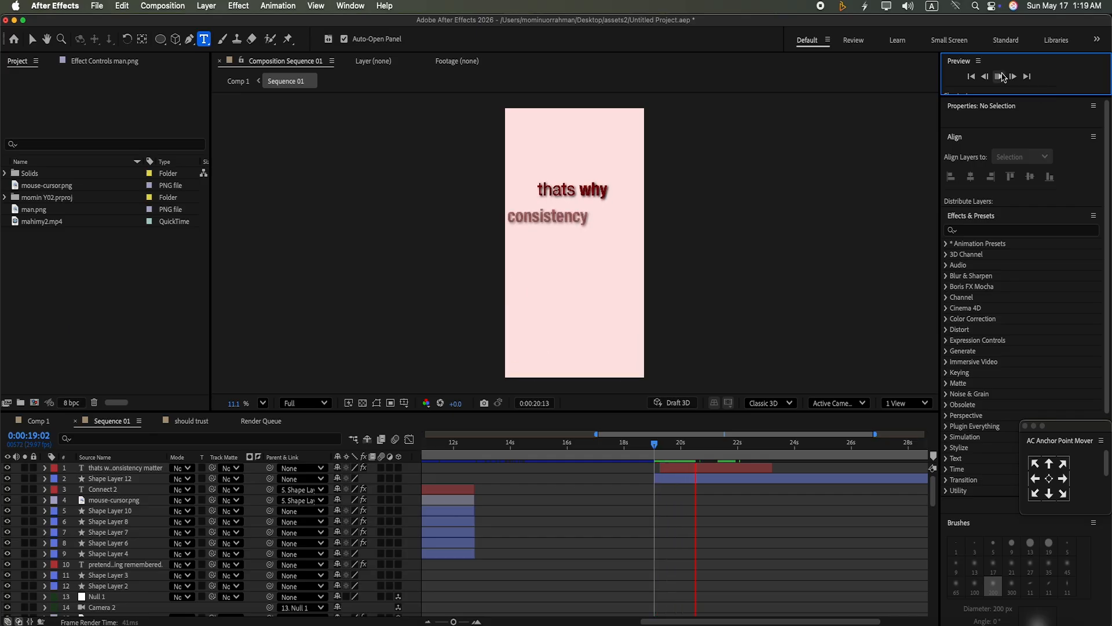
{"action": "left_click", "coordinate": [1002, 76]}
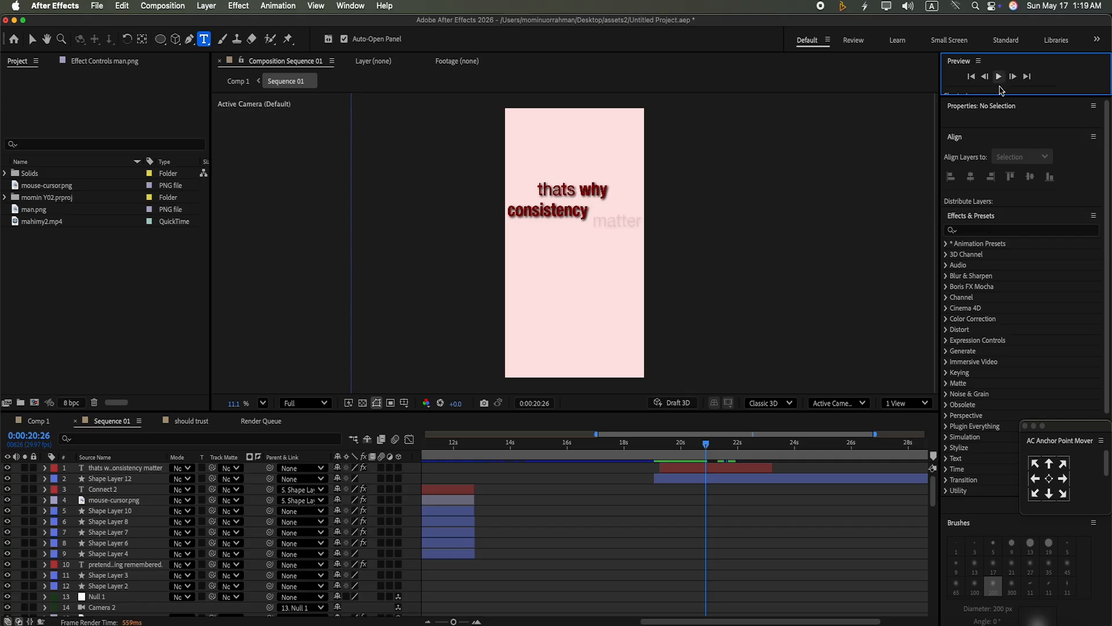
{"action": "left_click_drag", "start_coordinate": [934, 485], "coordinate": [902, 530]}
{"action": "left_click_drag", "start_coordinate": [713, 444], "coordinate": [710, 442]}
{"action": "left_click", "coordinate": [989, 76]}
{"action": "left_click_drag", "start_coordinate": [937, 558], "coordinate": [906, 418]}
Step: Expand the "thats why consistency matter" layer's Transform and Animator 1 properties to show the Range Selector 1 Offset keyframes
{"action": "left_click", "coordinate": [671, 470]}
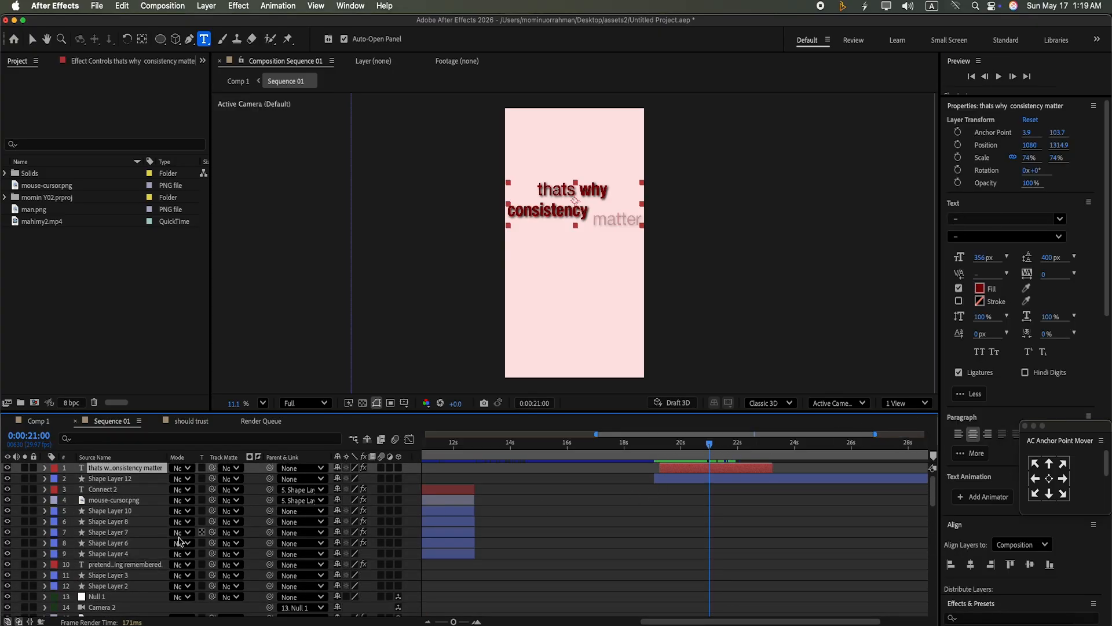
{"action": "left_click", "coordinate": [44, 468]}
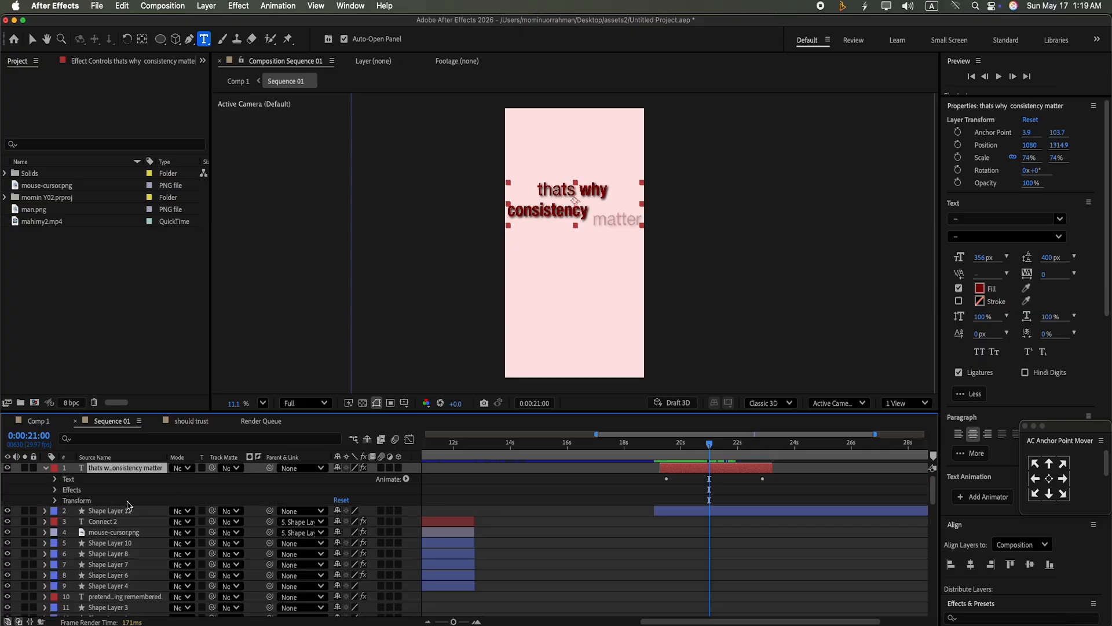
{"action": "left_click", "coordinate": [55, 501]}
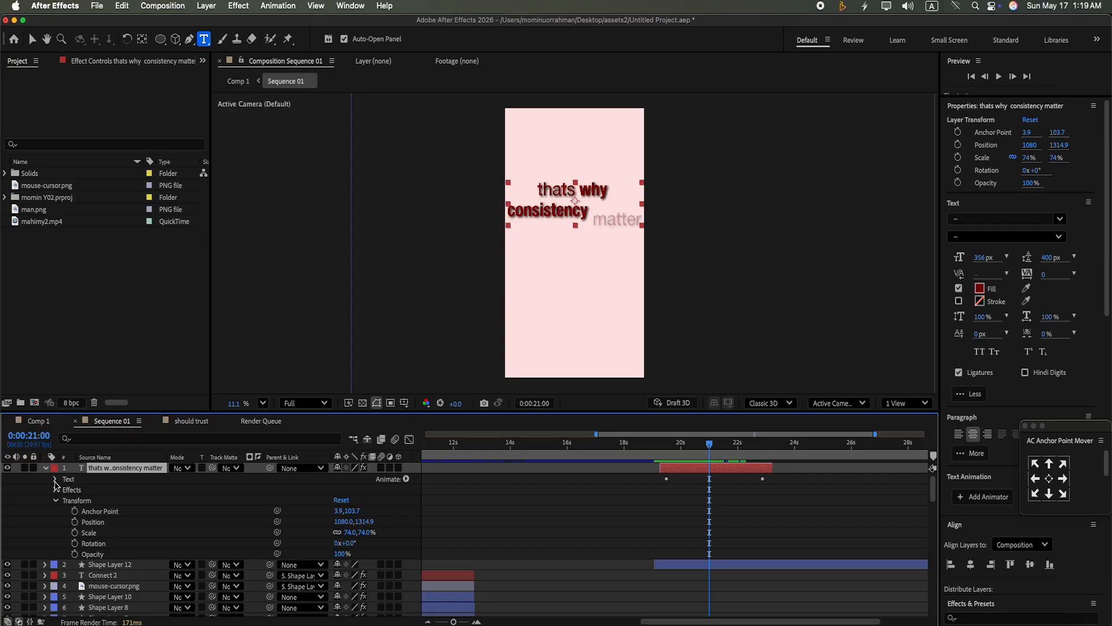
{"action": "left_click", "coordinate": [55, 480]}
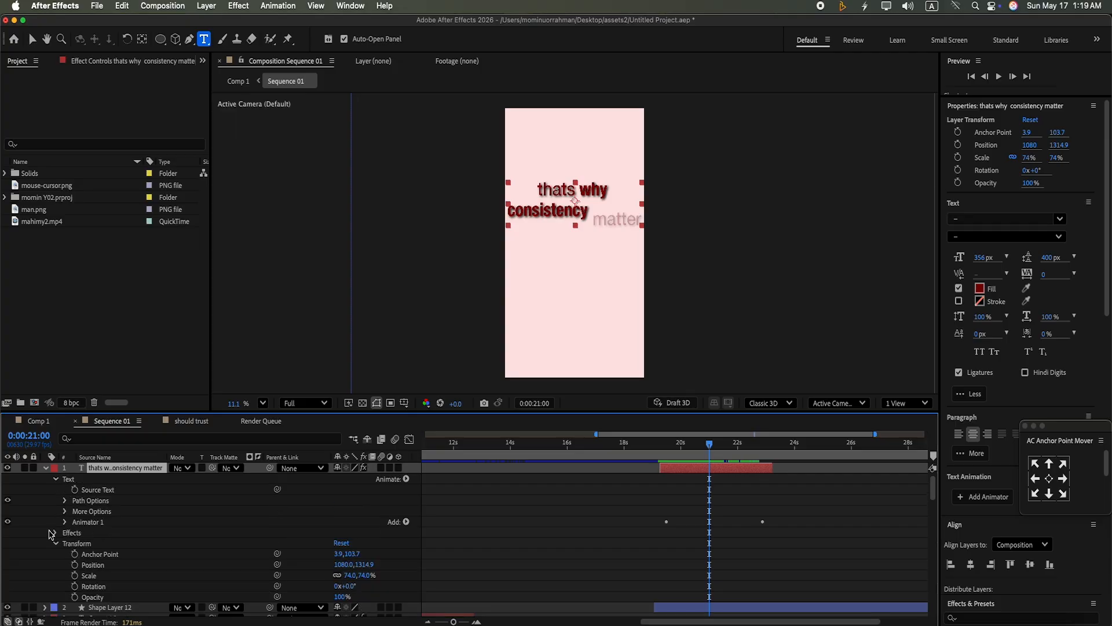
{"action": "left_click", "coordinate": [65, 522]}
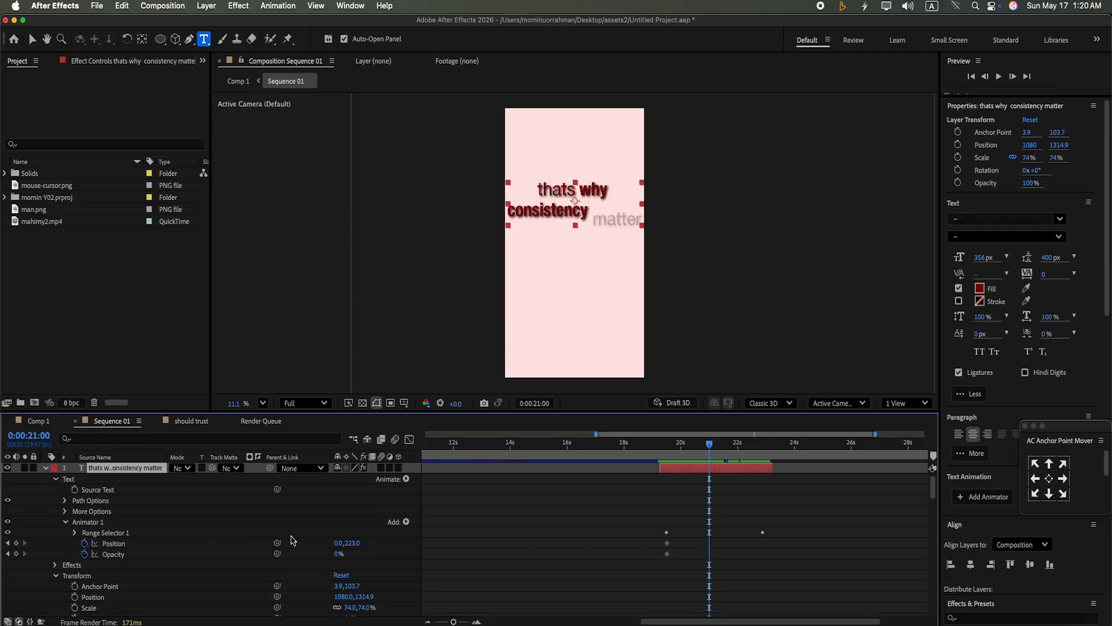
{"action": "left_click", "coordinate": [74, 532]}
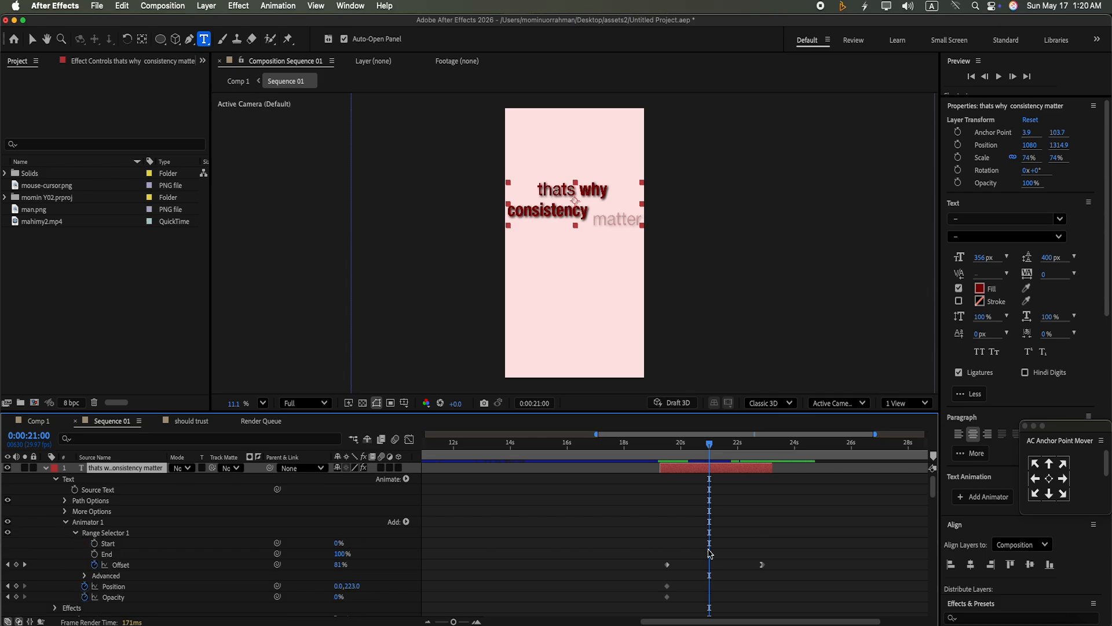
{"action": "left_click", "coordinate": [721, 566]}
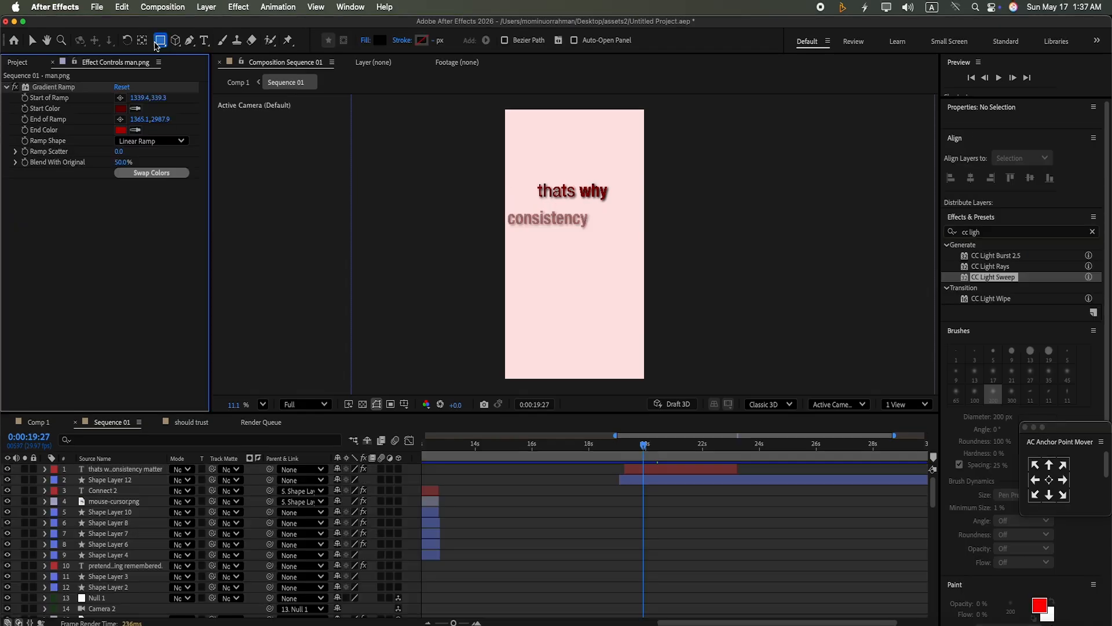
Step: Draw a black rectangle about 1618 by 232 px below the text and trim its layer to start at 0:00:19:27
{"action": "left_click_drag", "start_coordinate": [538, 253], "coordinate": [642, 269]}
{"action": "left_click", "coordinate": [32, 40]}
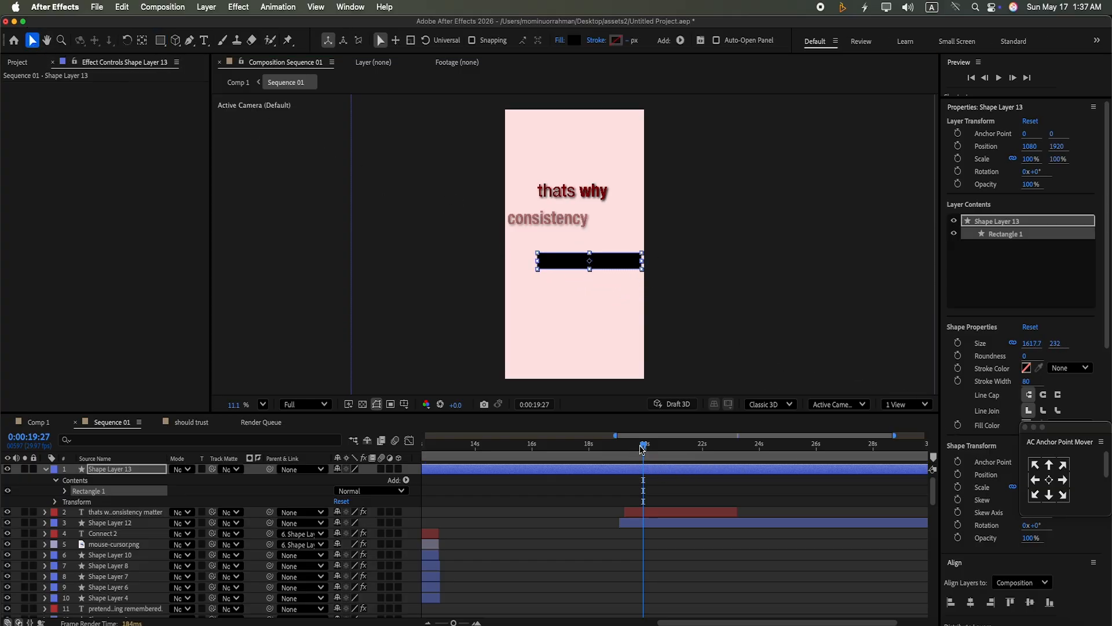
{"action": "key", "text": "super+shift+d"}
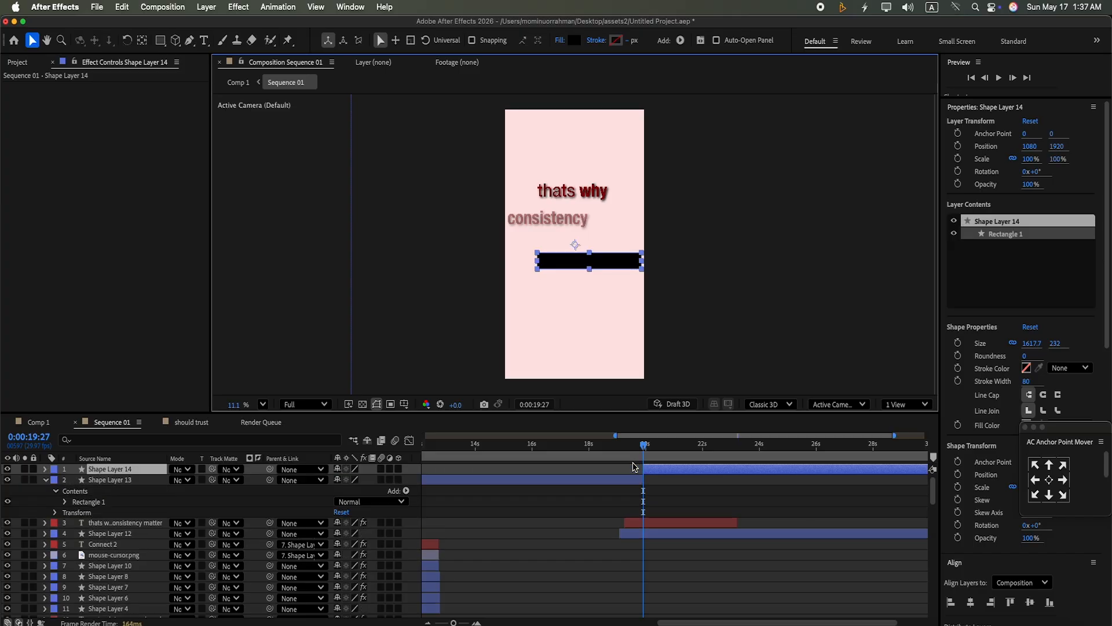
{"action": "left_click", "coordinate": [622, 481]}
{"action": "key", "text": "Delete"}
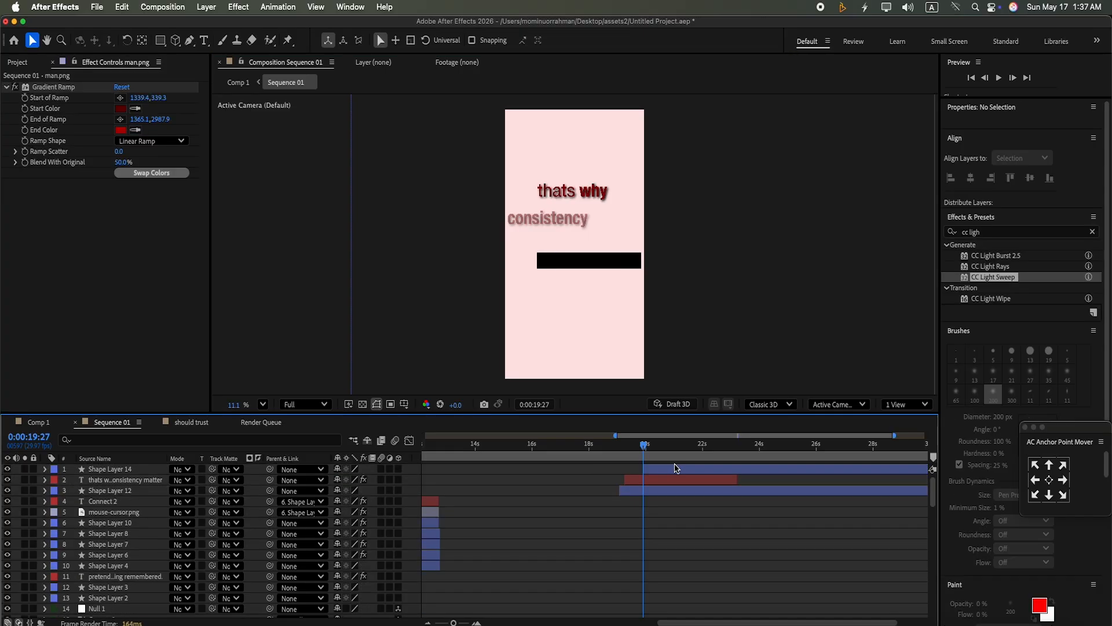
Step: At 0:00:21:02, center the rectangle layer's anchor point and align the layer horizontally in the composition
{"action": "left_click_drag", "start_coordinate": [646, 446], "coordinate": [676, 446]}
{"action": "left_click", "coordinate": [670, 472]}
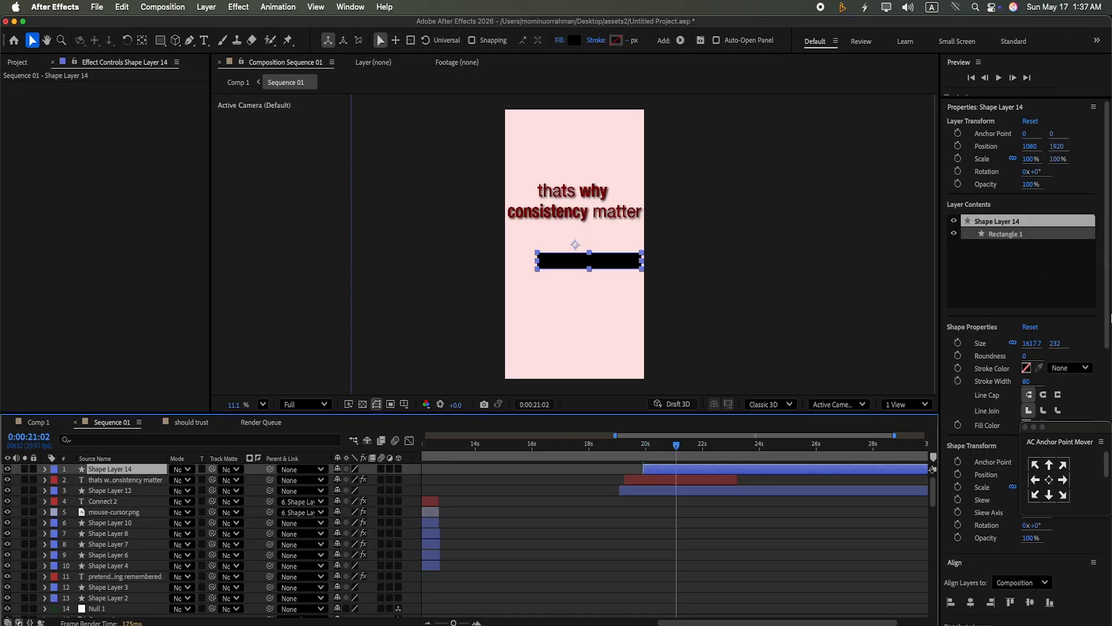
{"action": "left_click", "coordinate": [1049, 480]}
{"action": "left_click", "coordinate": [971, 602]}
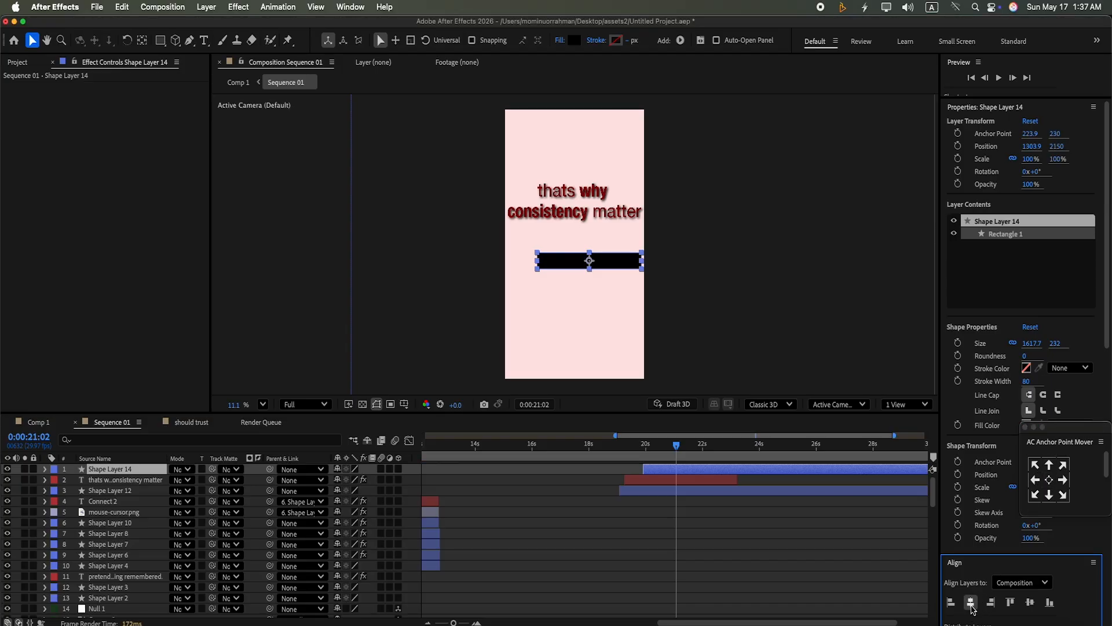
Step: Set the rectangle path's roundness to 30
{"action": "left_click", "coordinate": [45, 469]}
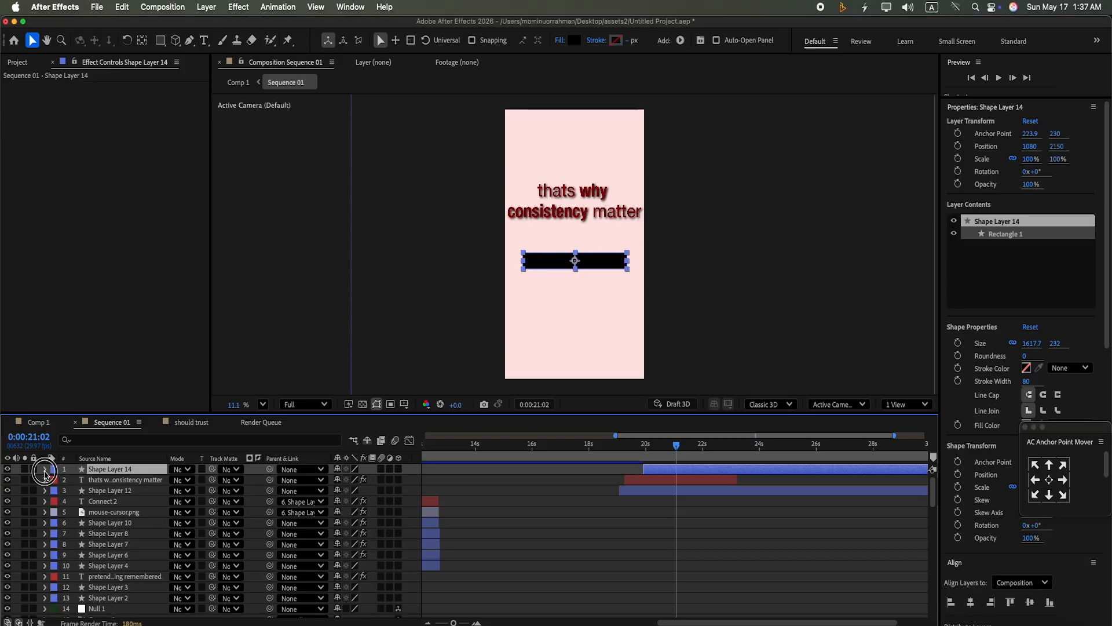
{"action": "left_click", "coordinate": [55, 481]}
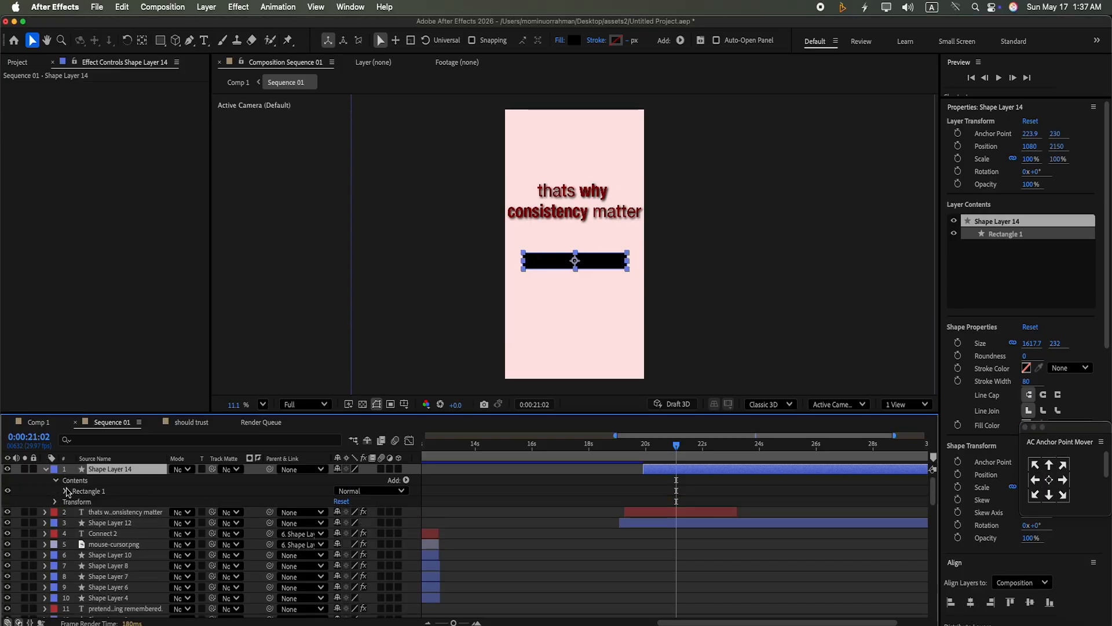
{"action": "left_click", "coordinate": [65, 490]}
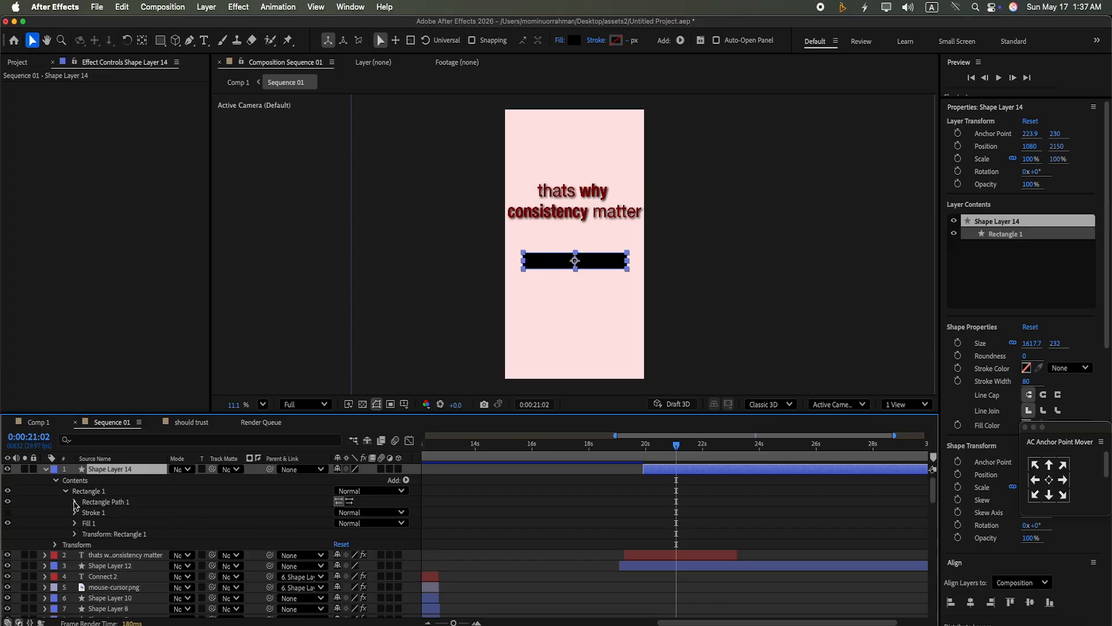
{"action": "left_click", "coordinate": [76, 502]}
{"action": "left_click", "coordinate": [340, 533]}
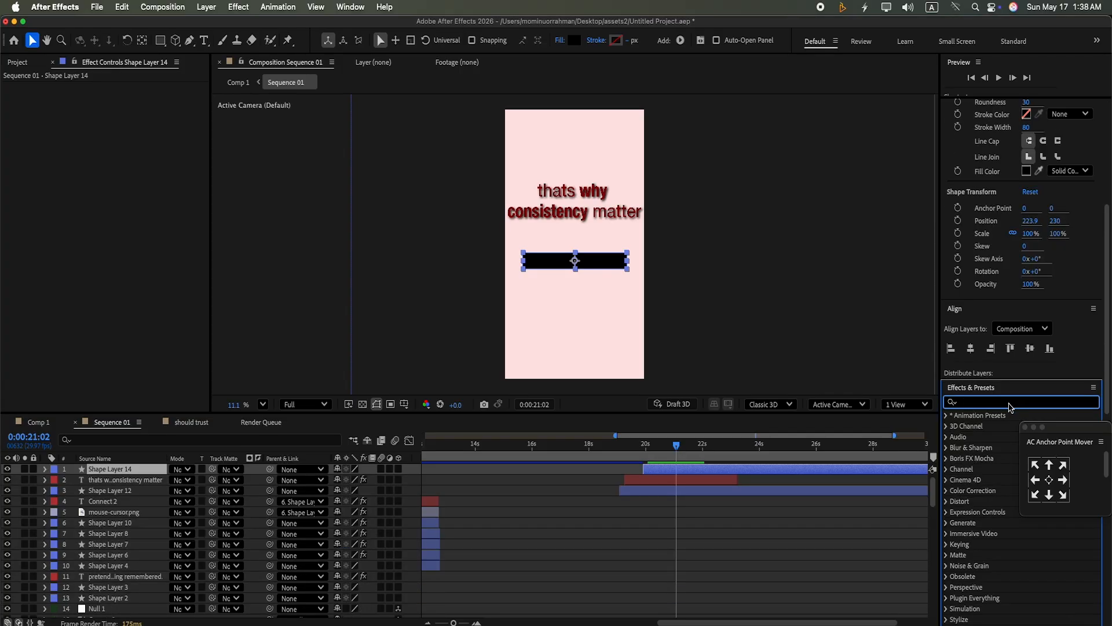
Step: Search the effects for "radial" and apply CC Radial Fast Blur to the rectangle layer
{"action": "type", "text": "radial"}
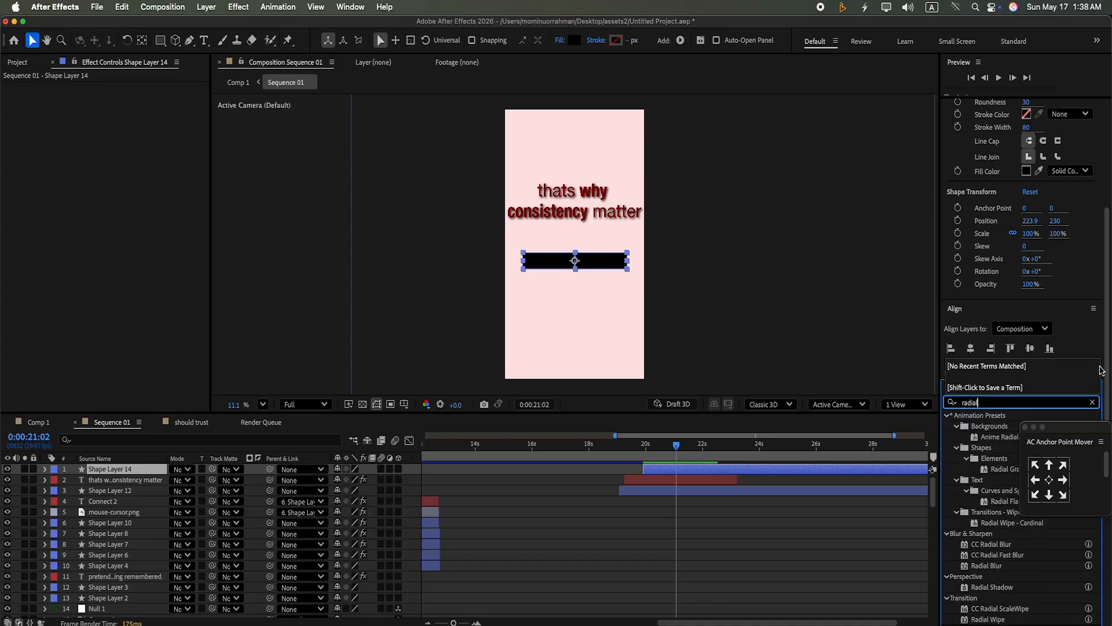
{"action": "left_click", "coordinate": [1025, 427]}
{"action": "left_click_drag", "start_coordinate": [1106, 339], "coordinate": [1106, 419]}
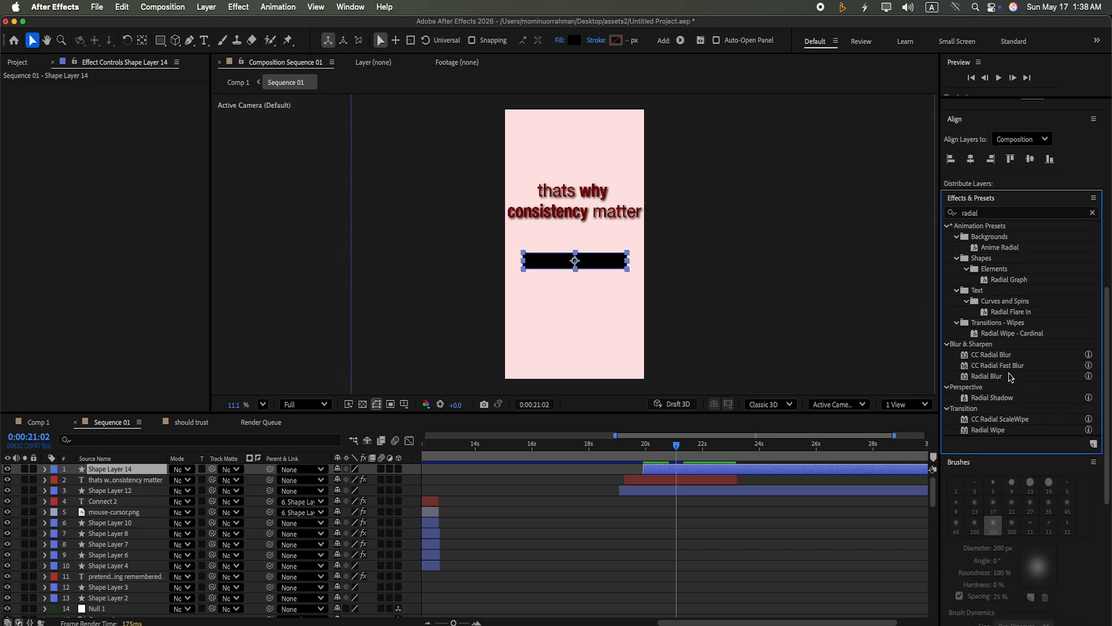
{"action": "left_click_drag", "start_coordinate": [1004, 368], "coordinate": [733, 469]}
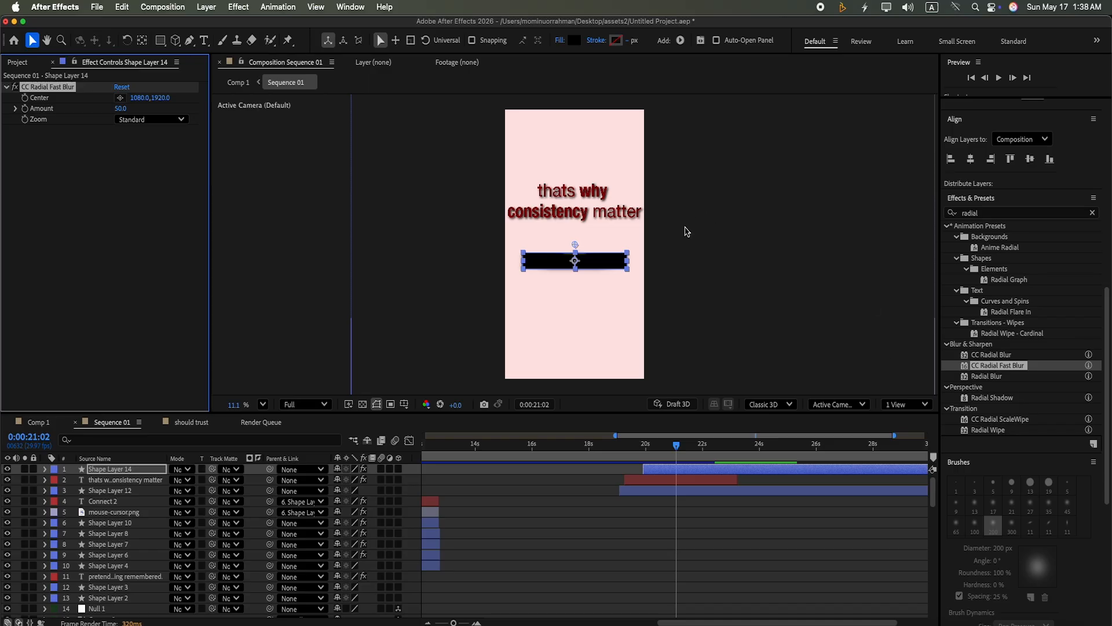
Step: Set the rectangle's CC Radial Fast Blur center to 810, 1326 and its amount to 75
{"action": "left_click_drag", "start_coordinate": [575, 245], "coordinate": [556, 200]}
{"action": "left_click", "coordinate": [120, 108]}
{"action": "key", "text": "BackSpace"}
{"action": "type", "text": "75"}
{"action": "left_click", "coordinate": [161, 238]}
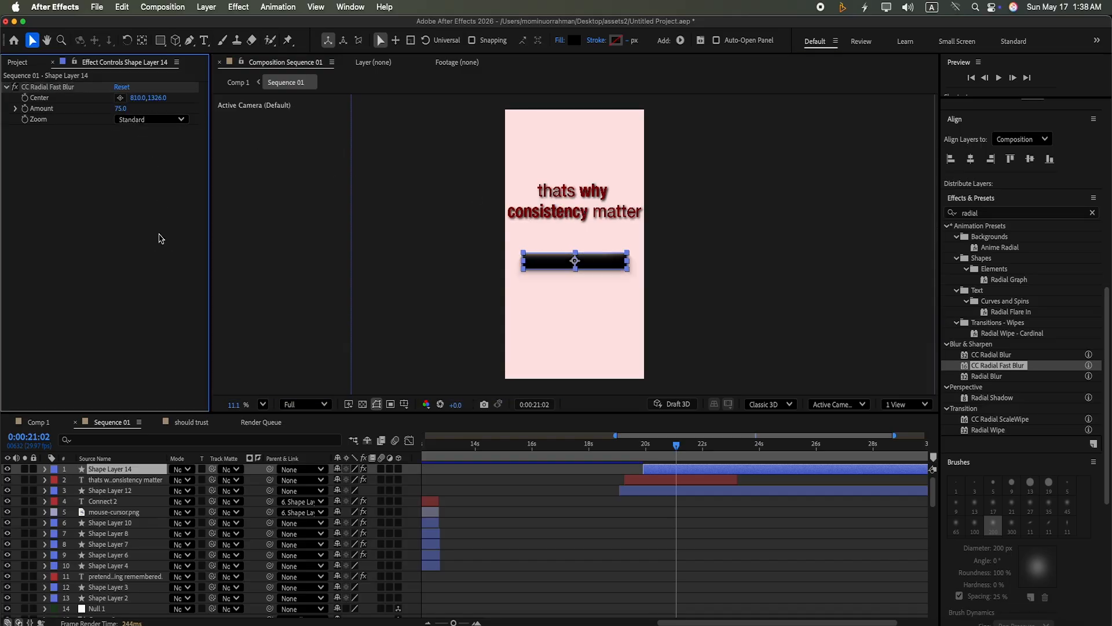
Step: Search the effects for "cc ligh", apply CC Light Sweep to Shape Layer 14 and place its center on the bar at 1053, 2148
{"action": "left_click", "coordinate": [471, 480]}
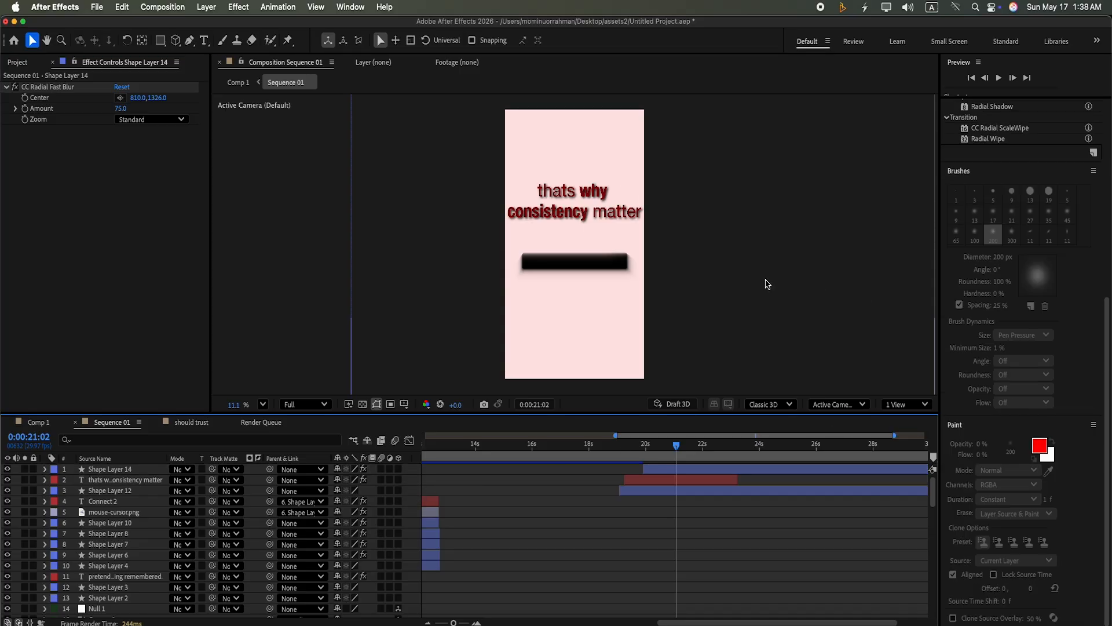
{"action": "left_click_drag", "start_coordinate": [1107, 345], "coordinate": [1100, 149]}
{"action": "left_click", "coordinate": [1093, 231]}
{"action": "left_click", "coordinate": [1060, 232]}
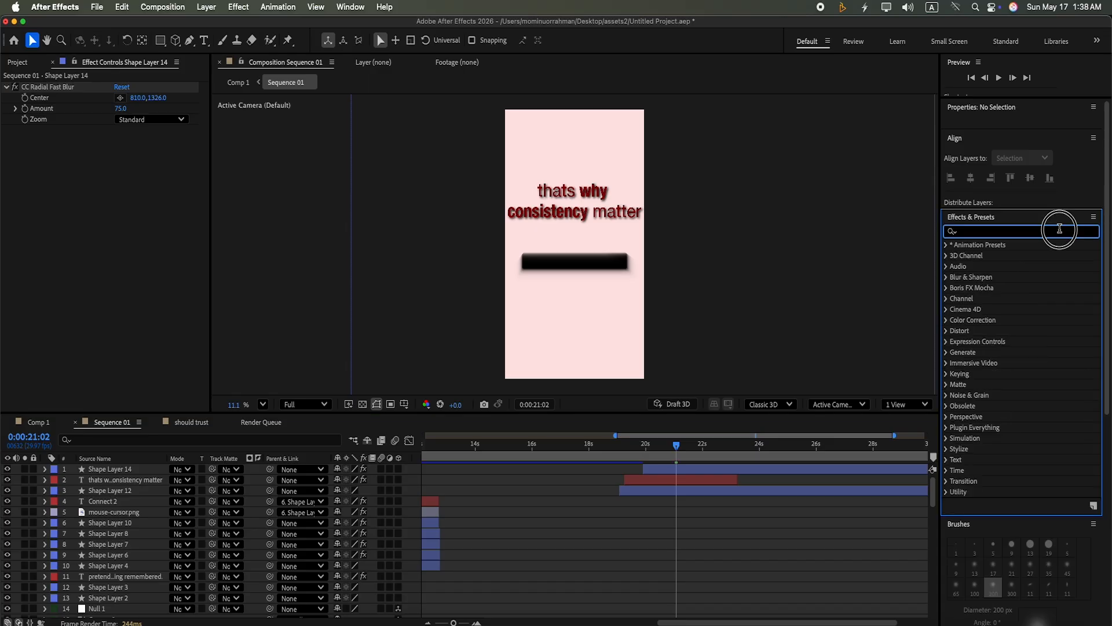
{"action": "type", "text": "cc"}
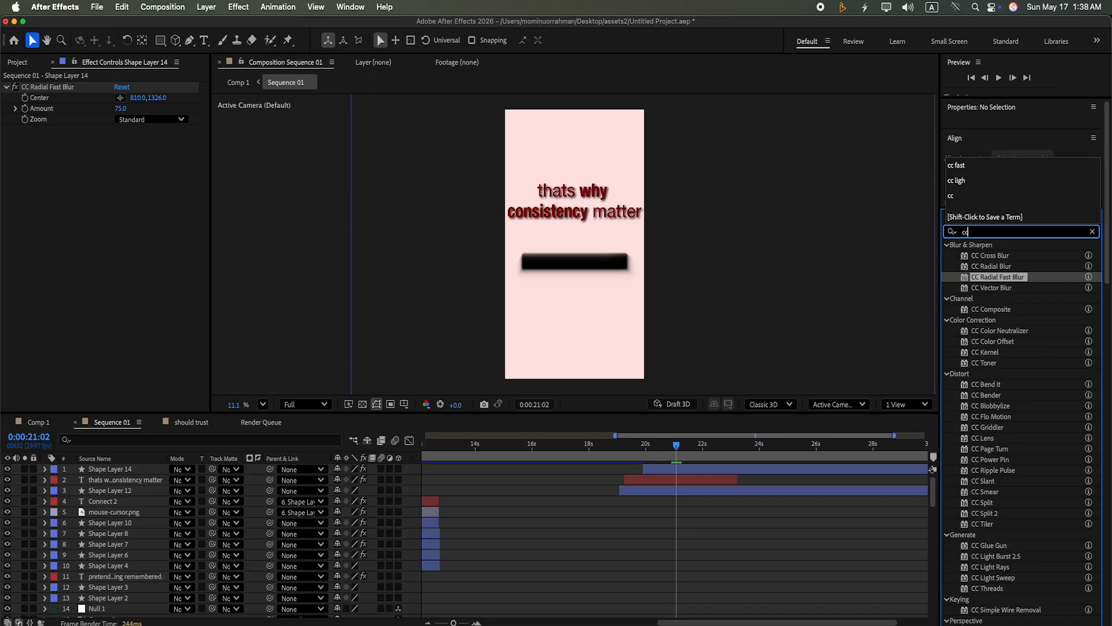
{"action": "type", "text": " lig"}
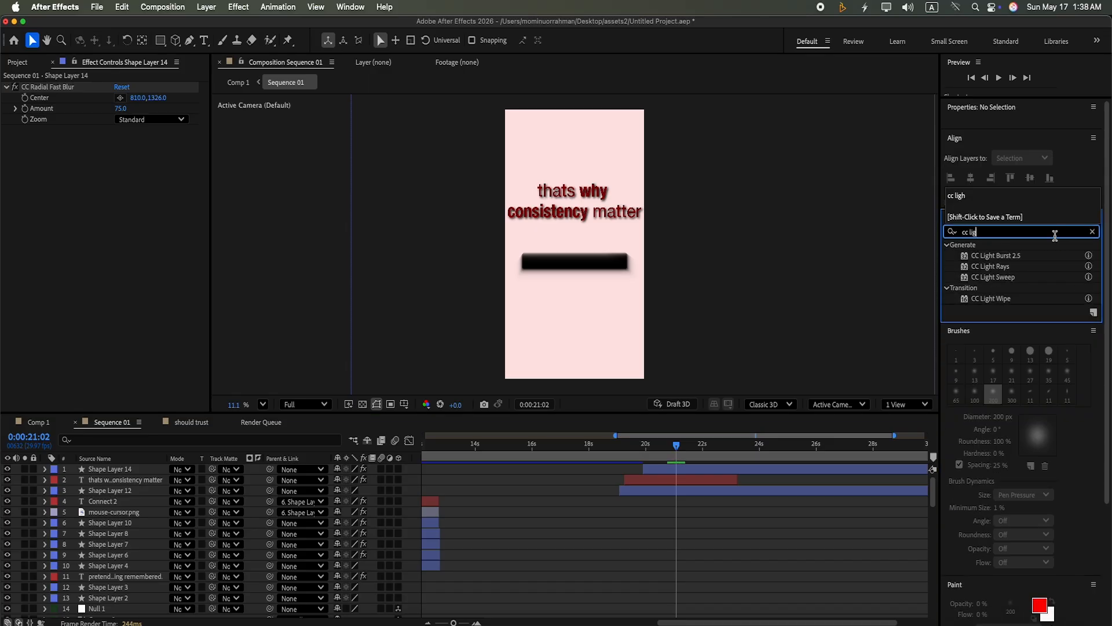
{"action": "type", "text": "h"}
{"action": "left_click_drag", "start_coordinate": [999, 277], "coordinate": [823, 468]}
{"action": "left_click_drag", "start_coordinate": [574, 177], "coordinate": [574, 264]}
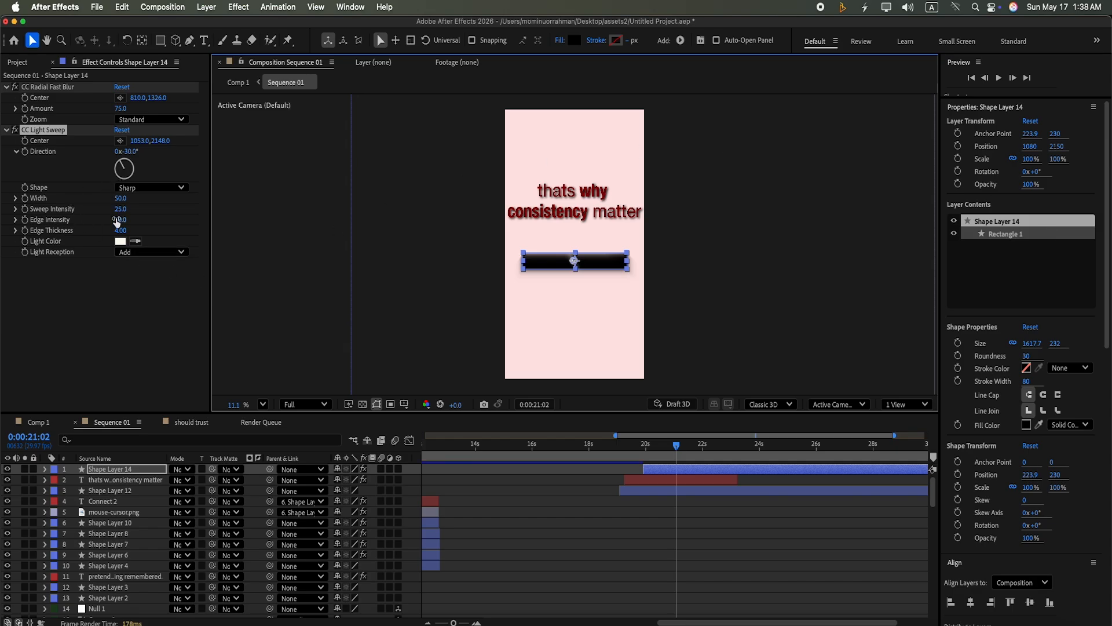
Step: Set the bar's CC Light Sweep direction to -72°, width to 122, sweep intensity to 90 and edge intensity to 67
{"action": "left_click_drag", "start_coordinate": [121, 200], "coordinate": [111, 174]}
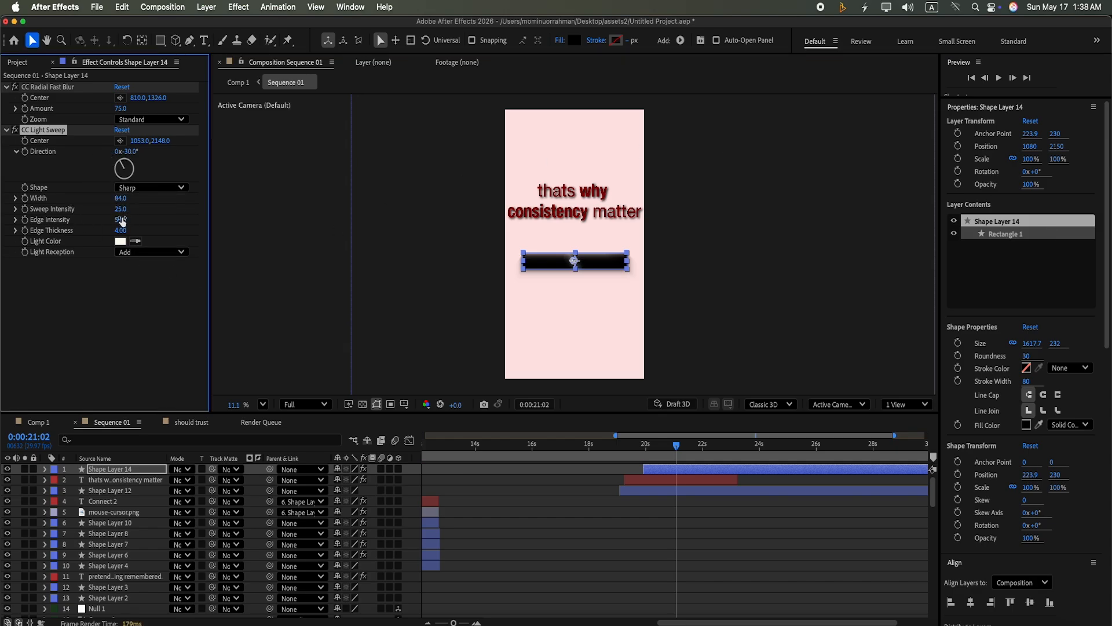
{"action": "left_click_drag", "start_coordinate": [120, 213], "coordinate": [114, 185]}
{"action": "left_click_drag", "start_coordinate": [116, 218], "coordinate": [119, 214]}
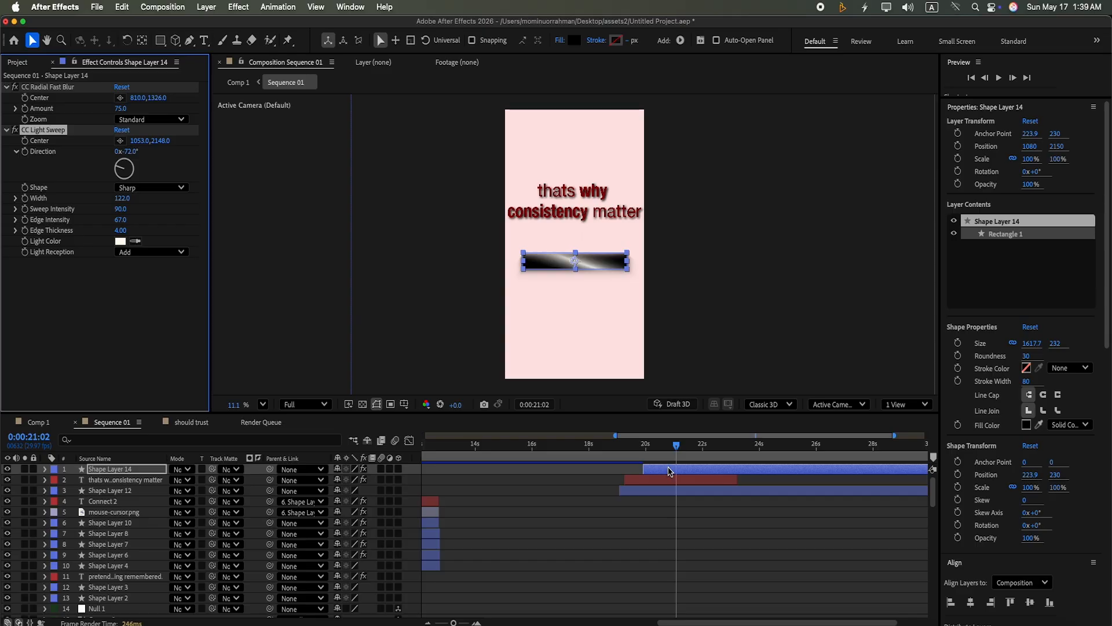
Step: Duplicate Shape Layer 14 and remove CC Radial Fast Blur and CC Light Sweep from the duplicate
{"action": "left_click", "coordinate": [666, 470]}
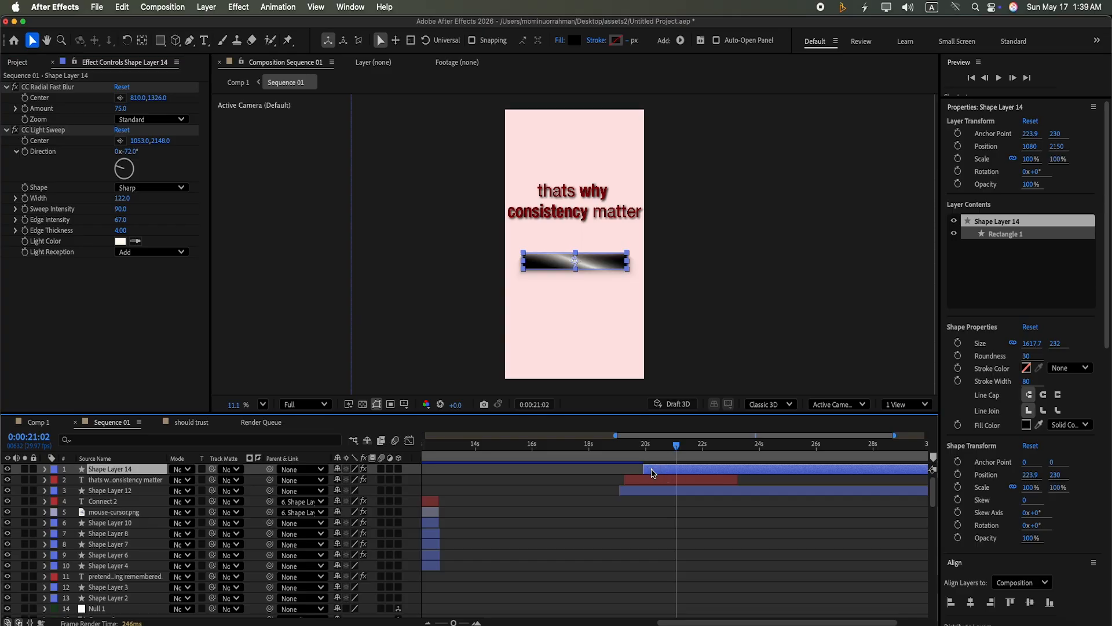
{"action": "key", "text": "super+d"}
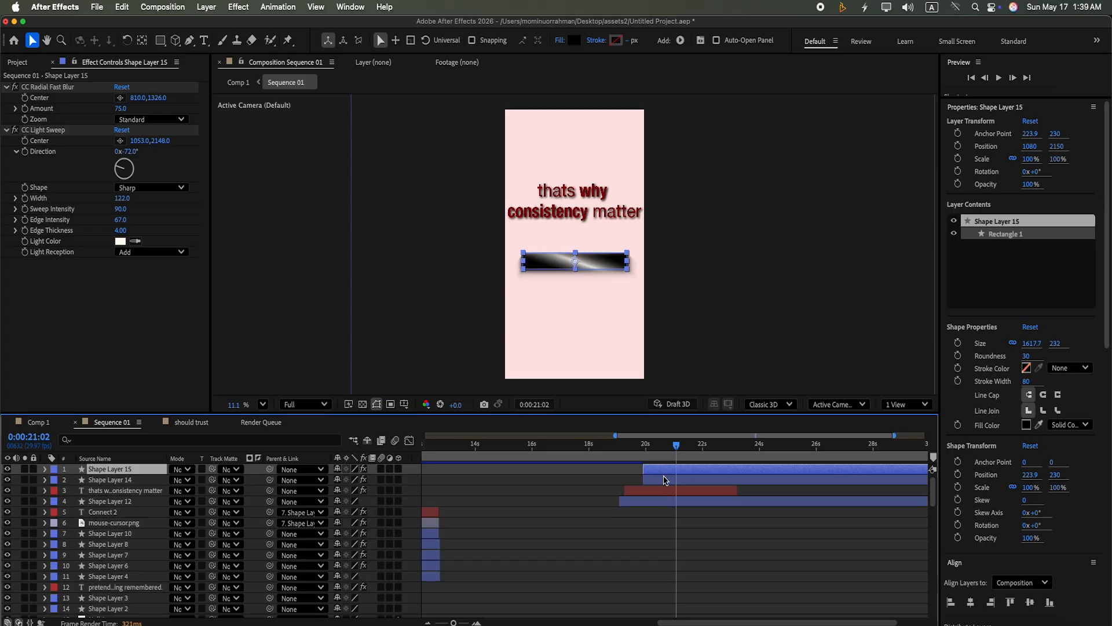
{"action": "left_click", "coordinate": [82, 88]}
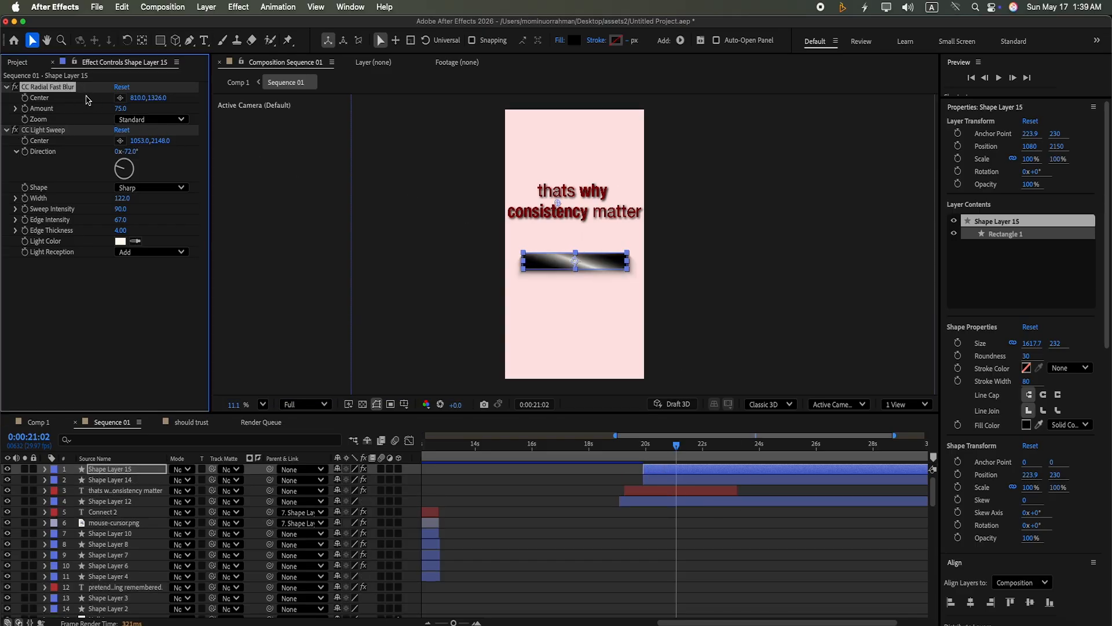
{"action": "key", "text": "Delete"}
{"action": "left_click", "coordinate": [84, 87]}
{"action": "key", "text": "Delete"}
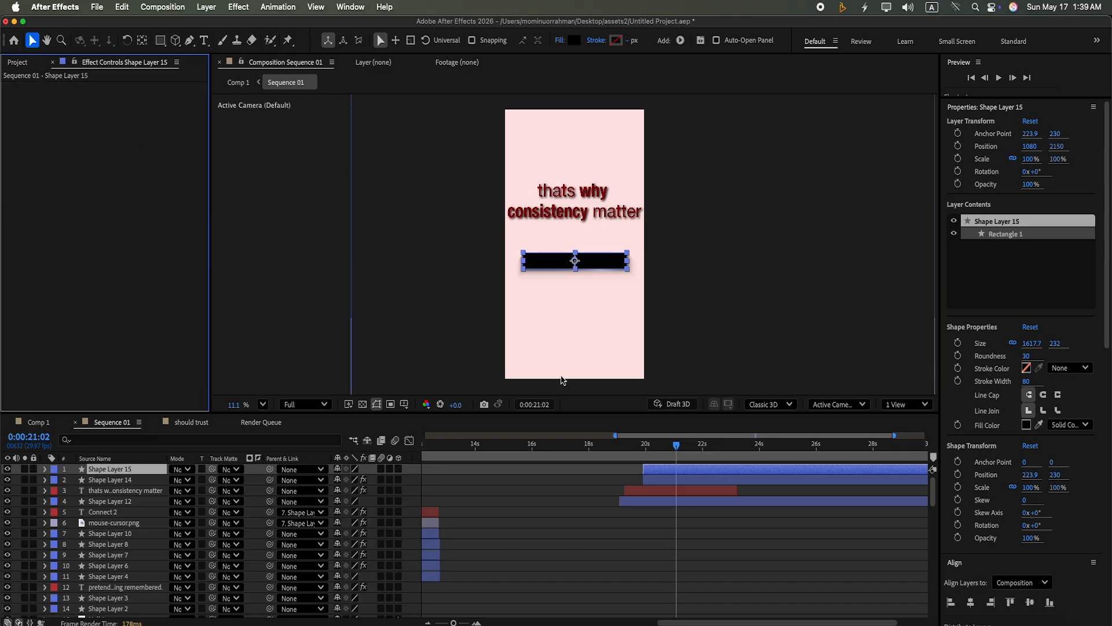
Step: Change the duplicate rectangle's fill to the dark red sampled from the "consistency" text
{"action": "left_click", "coordinate": [662, 473]}
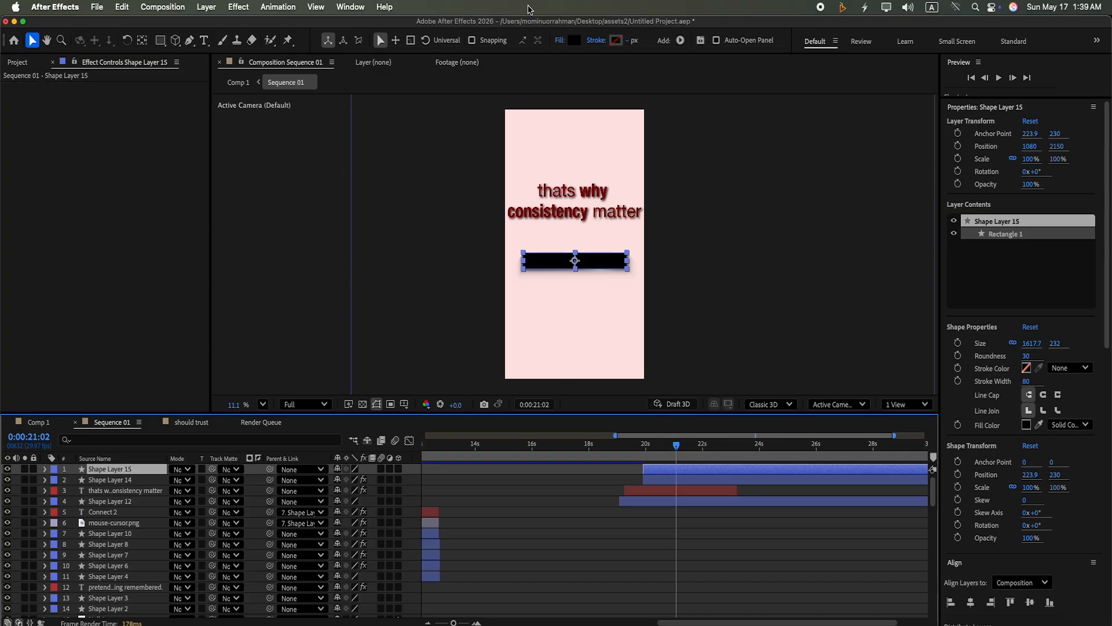
{"action": "left_click", "coordinate": [575, 43]}
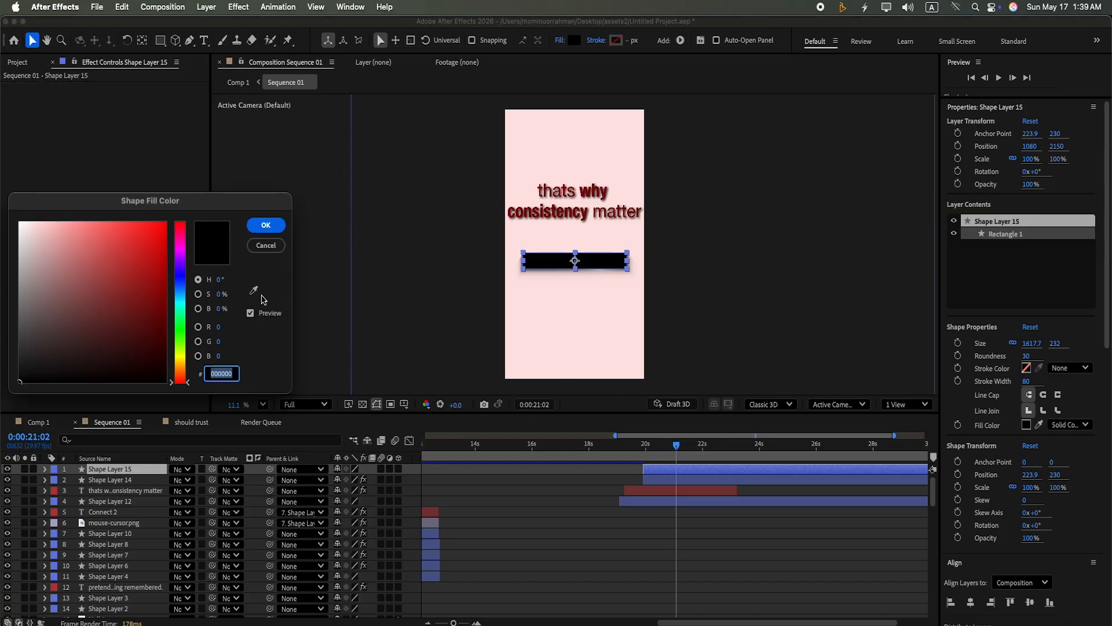
{"action": "left_click", "coordinate": [254, 290]}
{"action": "left_click", "coordinate": [532, 205]}
{"action": "left_click", "coordinate": [266, 225]}
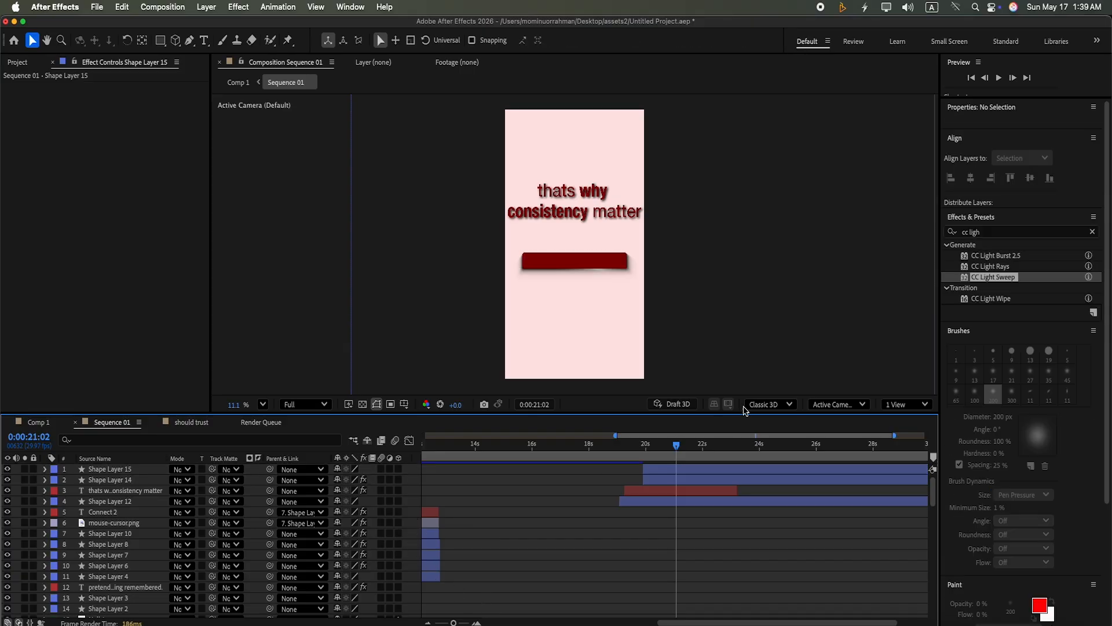
Step: Duplicate Shape Layers 14 and 15 together and restack the two copies next to each other at the top of the layer order
{"action": "left_click", "coordinate": [700, 482]}
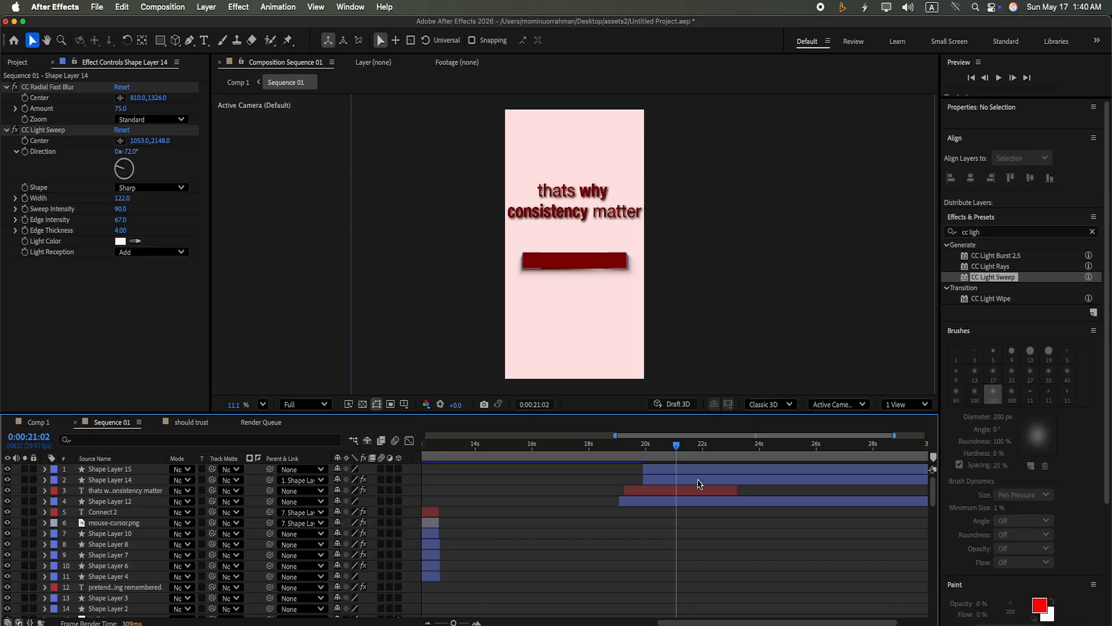
{"action": "left_click", "coordinate": [698, 472], "text": "shift"}
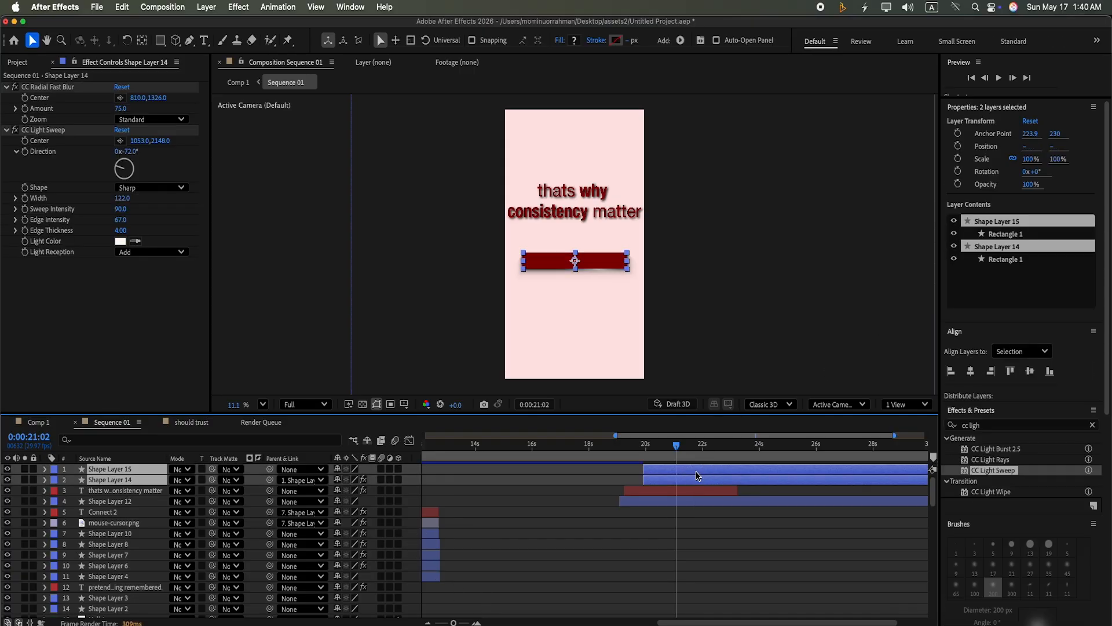
{"action": "key", "text": "super+d"}
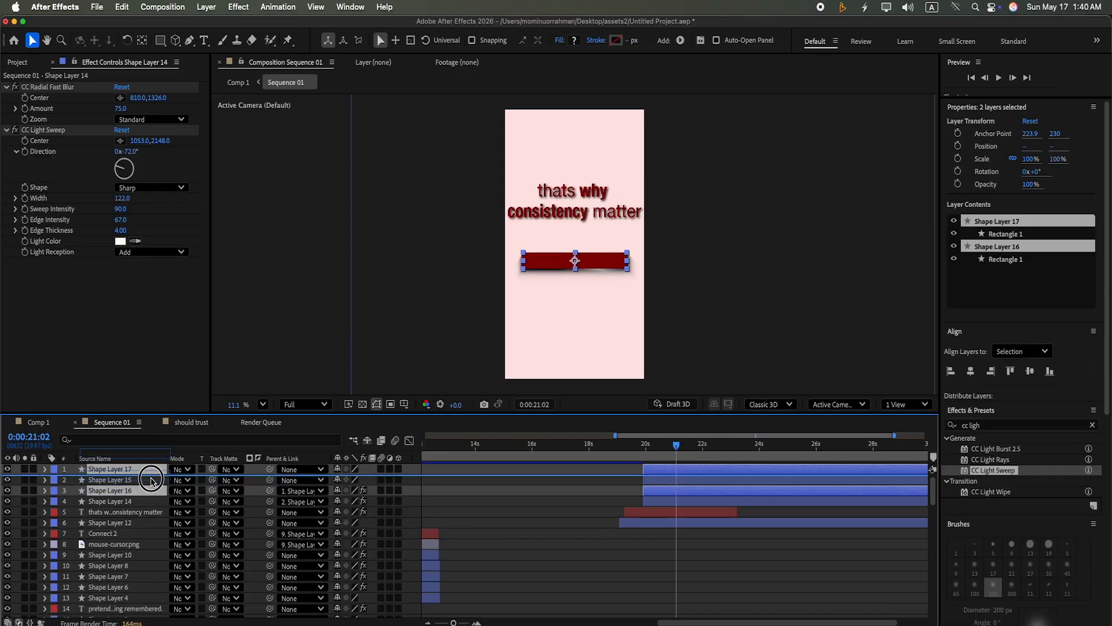
{"action": "left_click_drag", "start_coordinate": [151, 481], "coordinate": [152, 482]}
Step: Center the anchor points of the two copied layers and move them below the first bar as a second bar
{"action": "left_click", "coordinate": [1027, 624]}
{"action": "left_click", "coordinate": [1049, 481]}
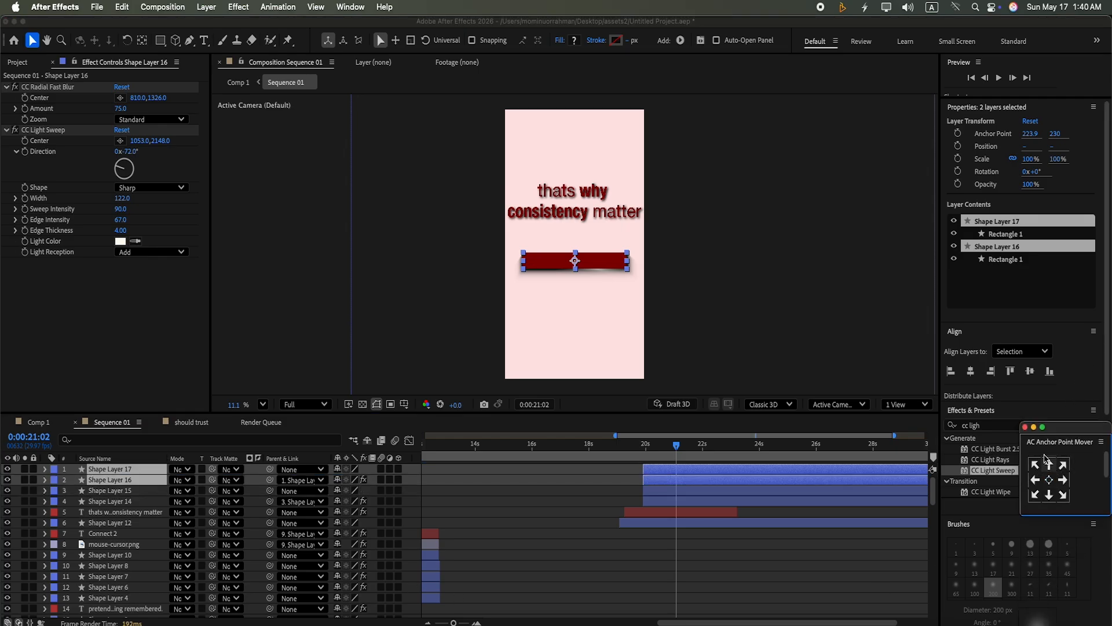
{"action": "left_click", "coordinate": [1034, 427]}
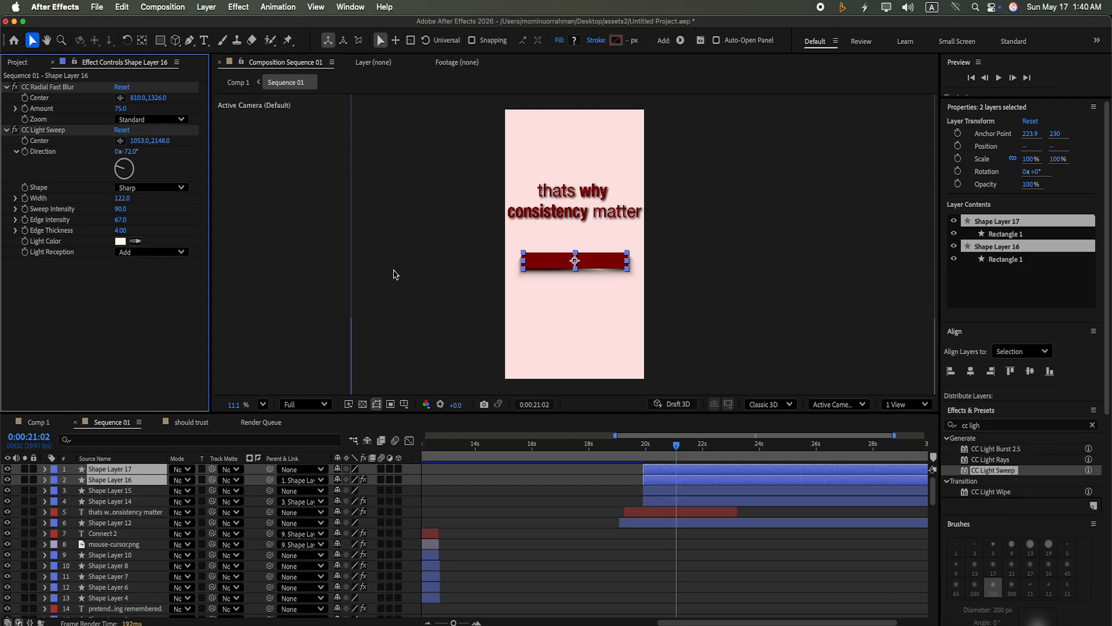
{"action": "left_click_drag", "start_coordinate": [575, 261], "coordinate": [577, 294]}
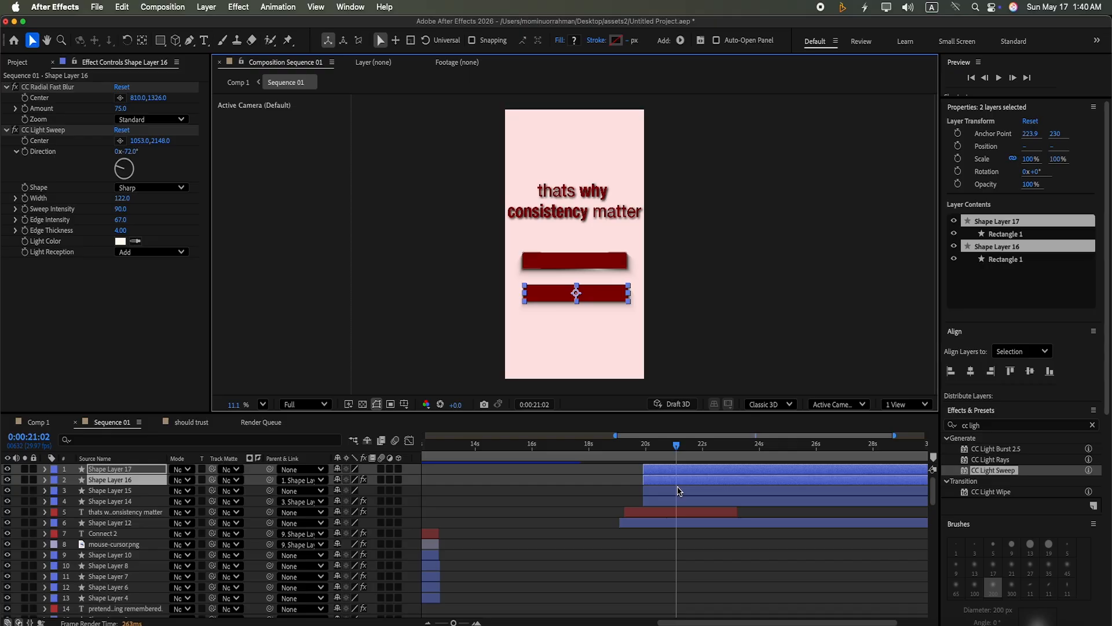
Step: Move the CC Light Sweep center of Shape Layer 16 onto the second bar at 1053, 2610
{"action": "left_click", "coordinate": [251, 494]}
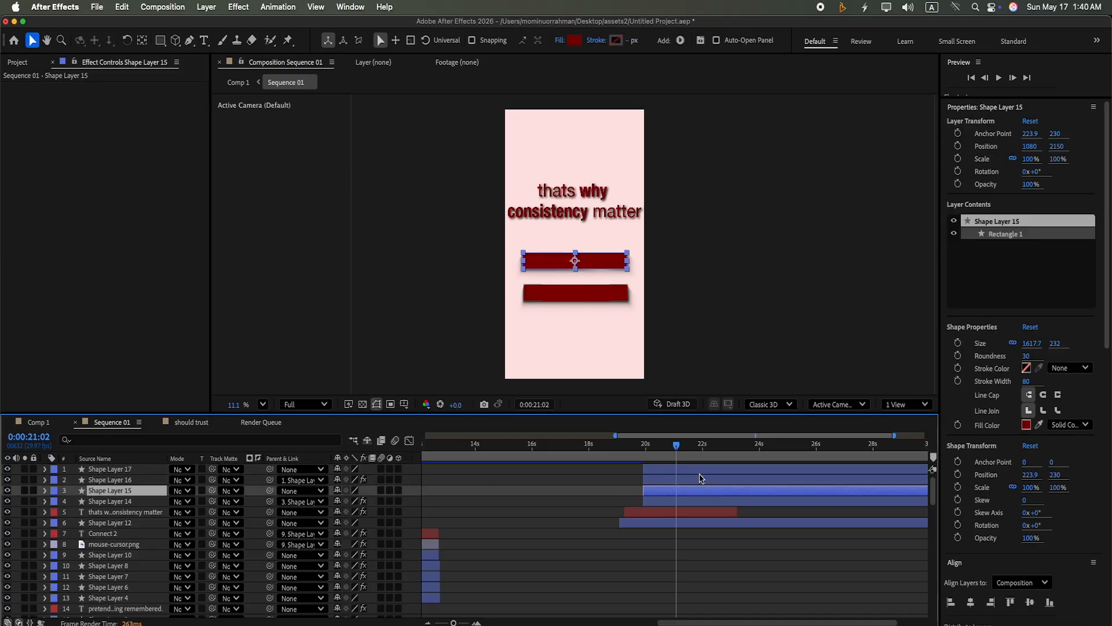
{"action": "left_click", "coordinate": [704, 483]}
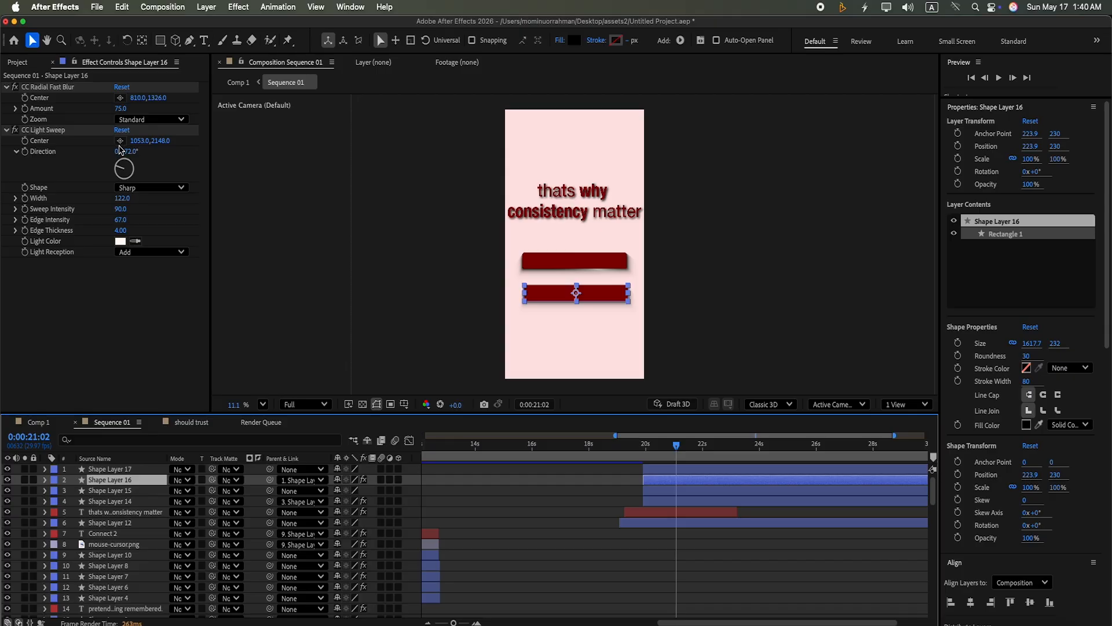
{"action": "left_click", "coordinate": [120, 141]}
{"action": "left_click", "coordinate": [574, 293]}
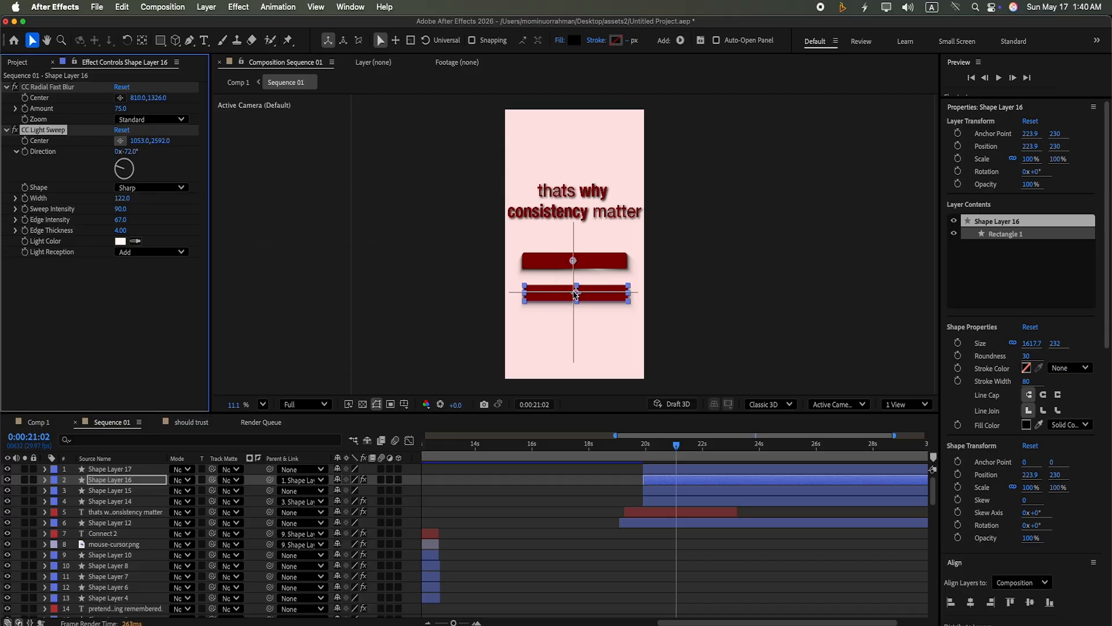
{"action": "left_click", "coordinate": [183, 309]}
{"action": "left_click", "coordinate": [415, 511]}
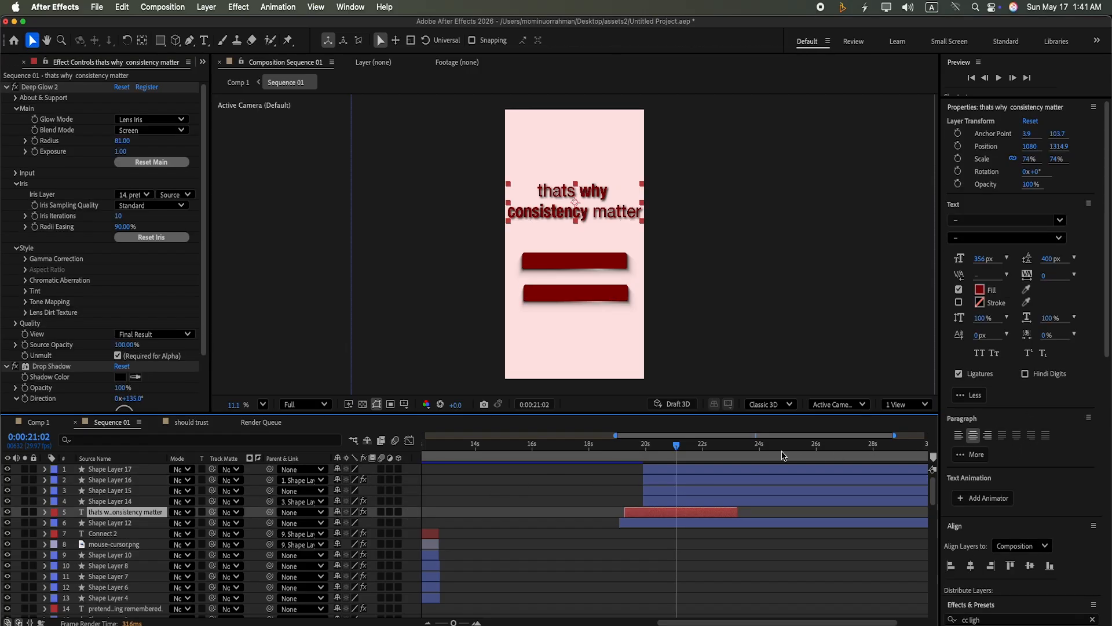
Step: Set the CC Radial Fast Blur center of Shape Layer 16 to 828, 1656, just below the text
{"action": "left_click", "coordinate": [677, 482]}
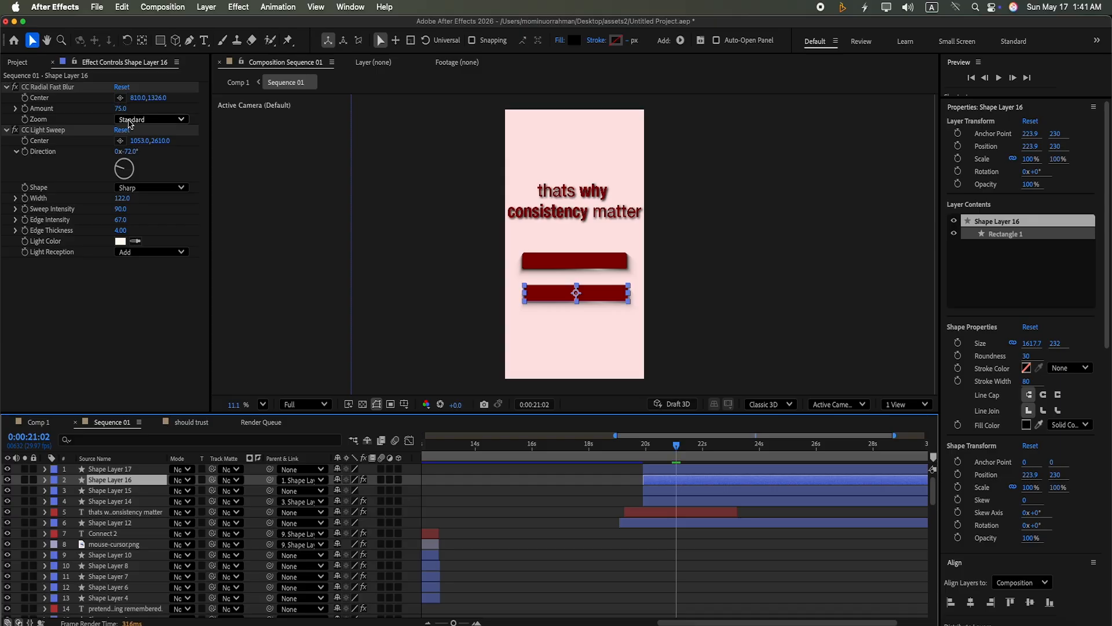
{"action": "left_click", "coordinate": [120, 98]}
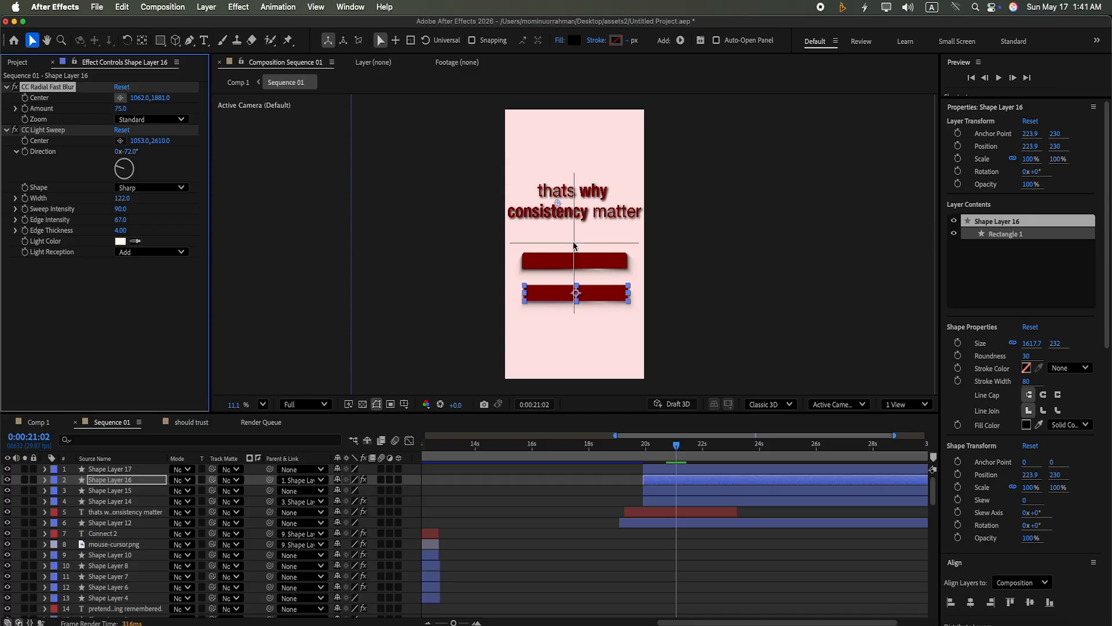
{"action": "left_click", "coordinate": [559, 226]}
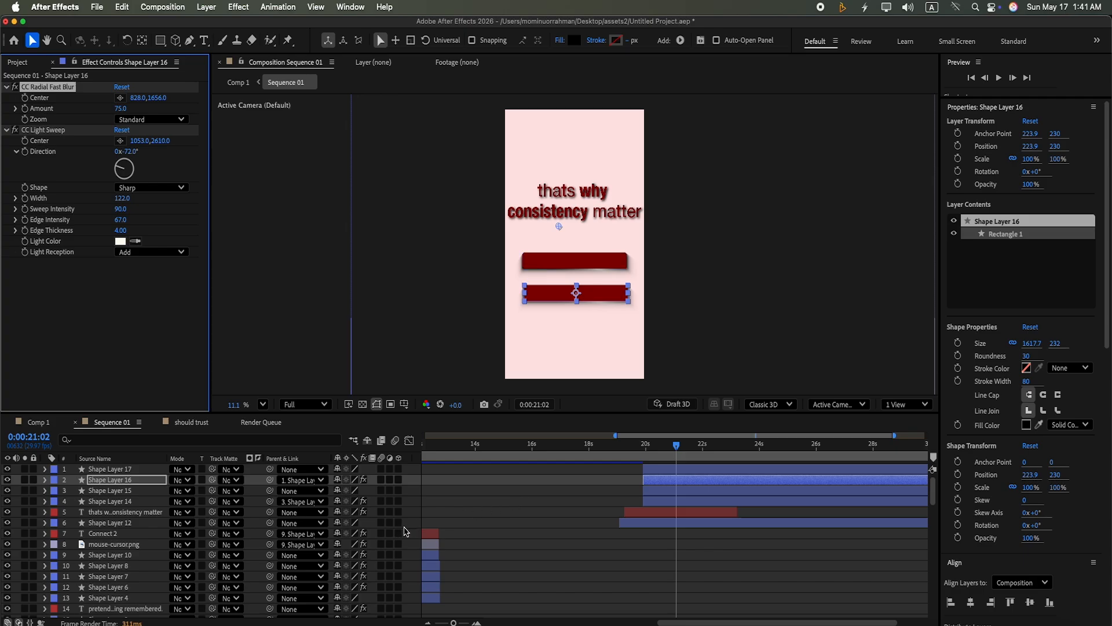
{"action": "left_click", "coordinate": [435, 525]}
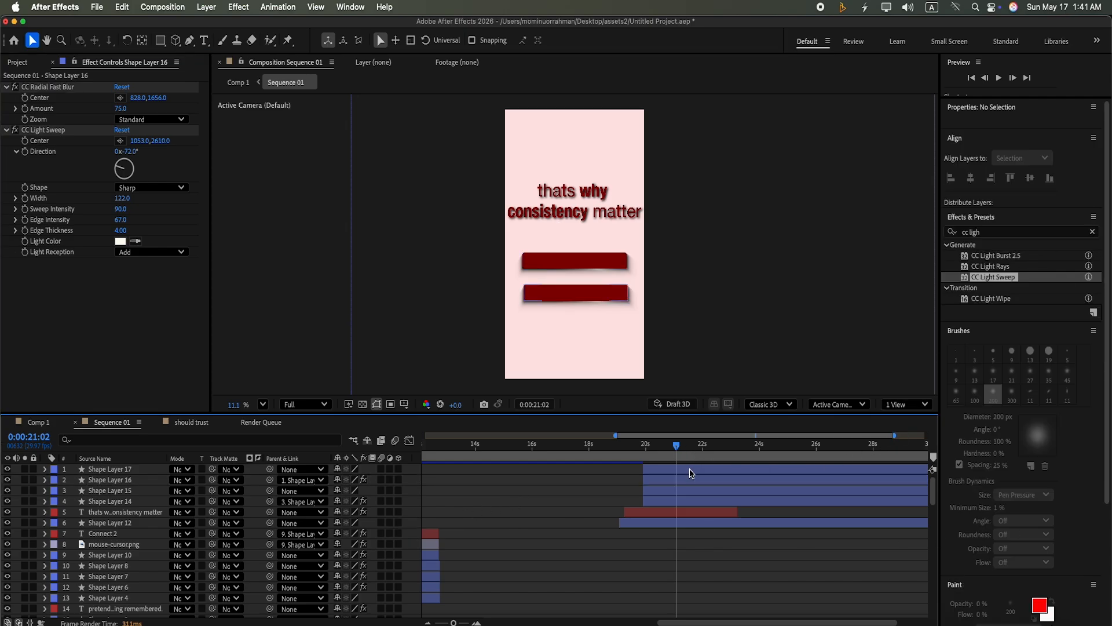
Step: Duplicate Shape Layers 16 and 17, keep the copies together at the top of the stack and place them below as a third bar
{"action": "left_click", "coordinate": [690, 470]}
{"action": "left_click", "coordinate": [693, 480]}
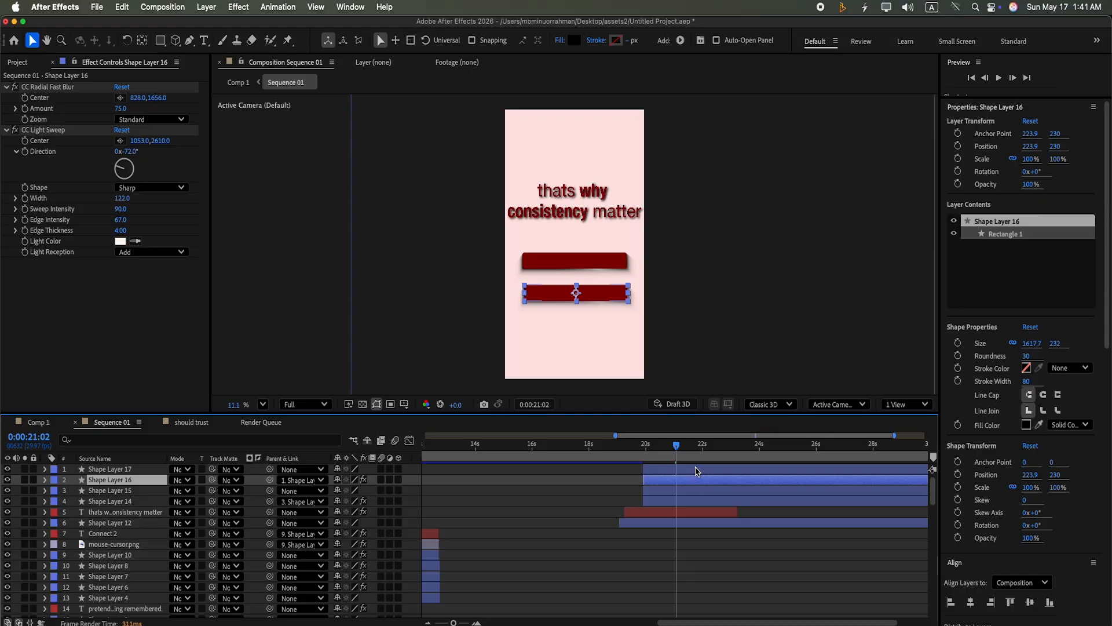
{"action": "left_click", "coordinate": [696, 471], "text": "shift"}
{"action": "key", "text": "ctrl+d"}
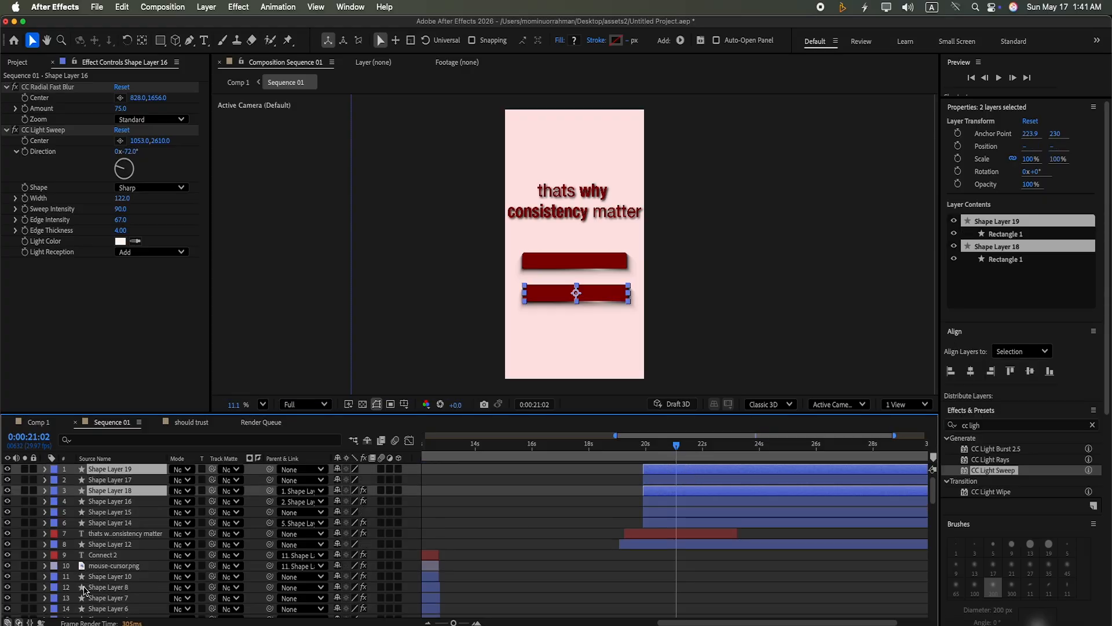
{"action": "left_click", "coordinate": [149, 474]}
{"action": "left_click_drag", "start_coordinate": [149, 474], "coordinate": [151, 482]}
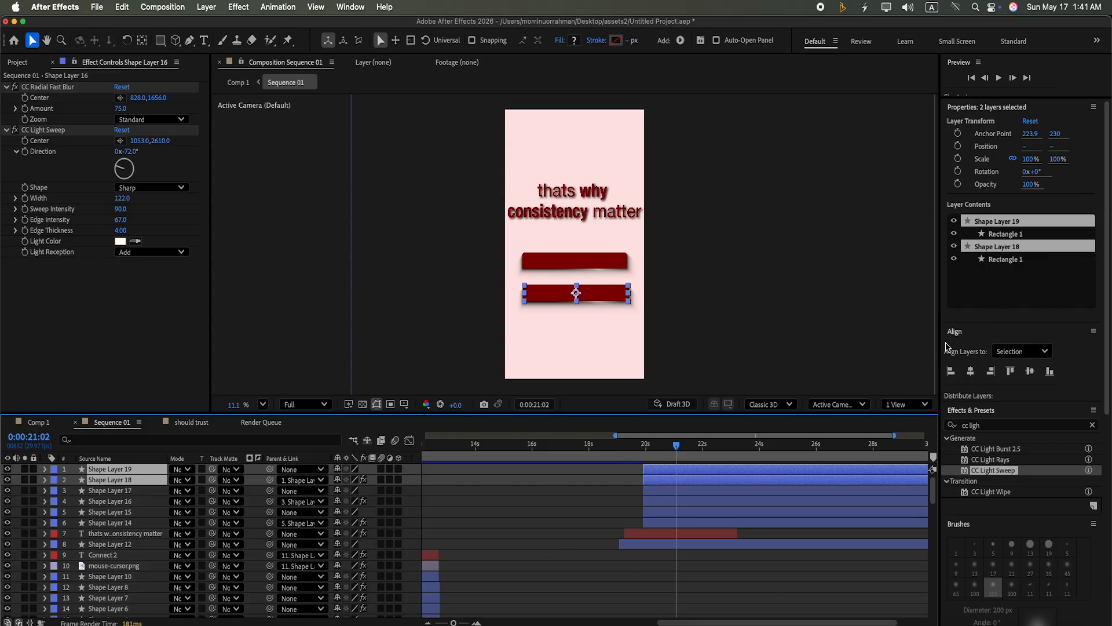
{"action": "left_click_drag", "start_coordinate": [582, 285], "coordinate": [582, 313]}
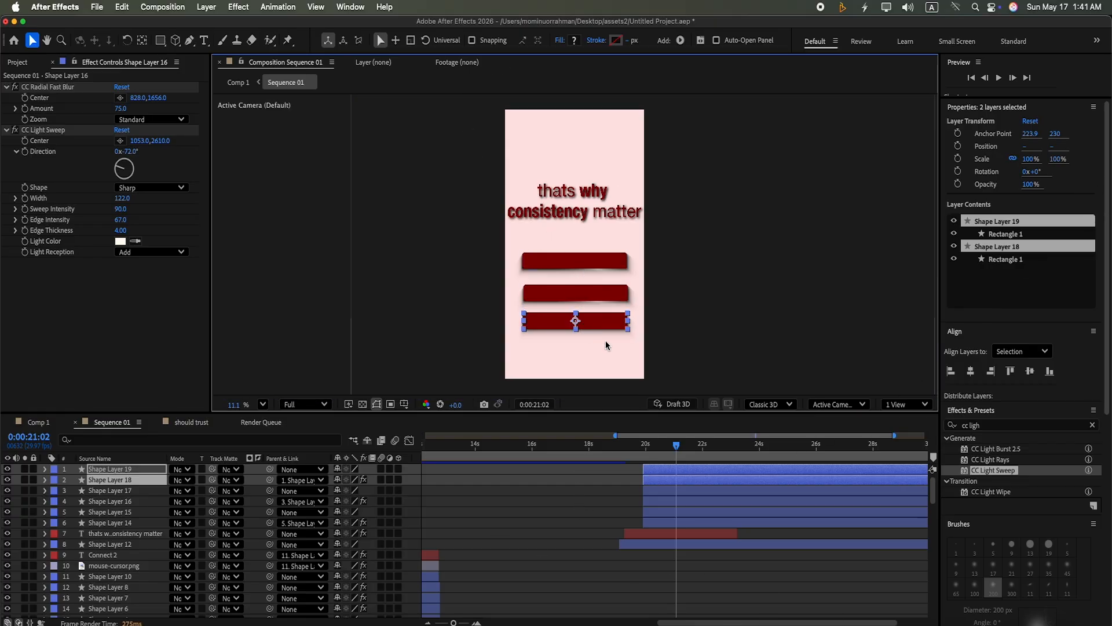
{"action": "left_click_drag", "start_coordinate": [599, 327], "coordinate": [604, 332]}
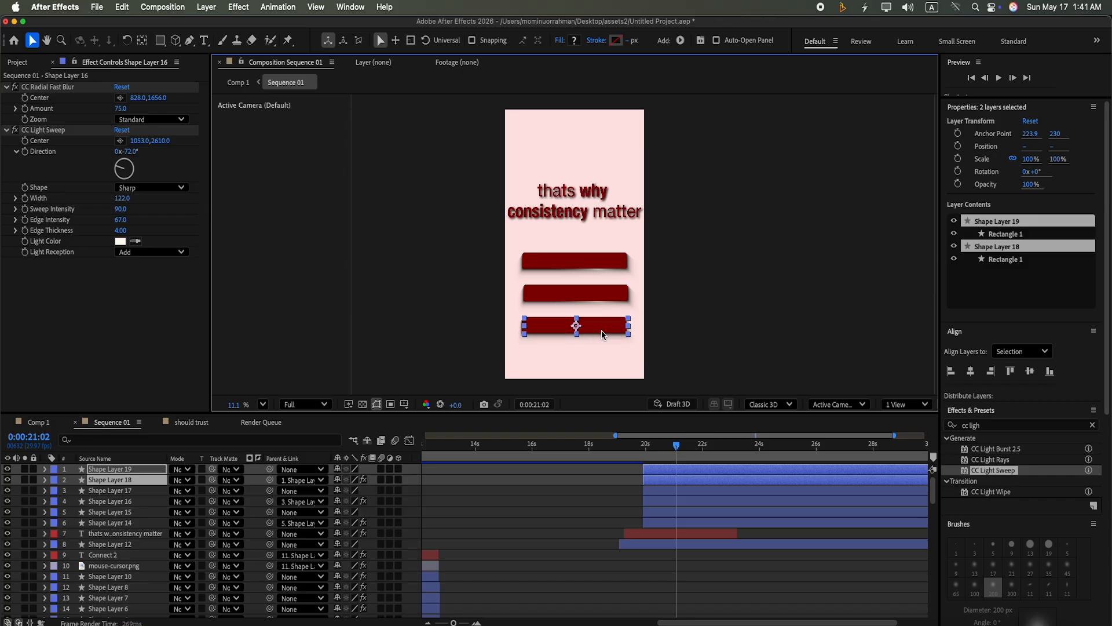
Step: Align all six bar layers, Shape Layers 14 to 19, to their common left edge
{"action": "left_click", "coordinate": [666, 522]}
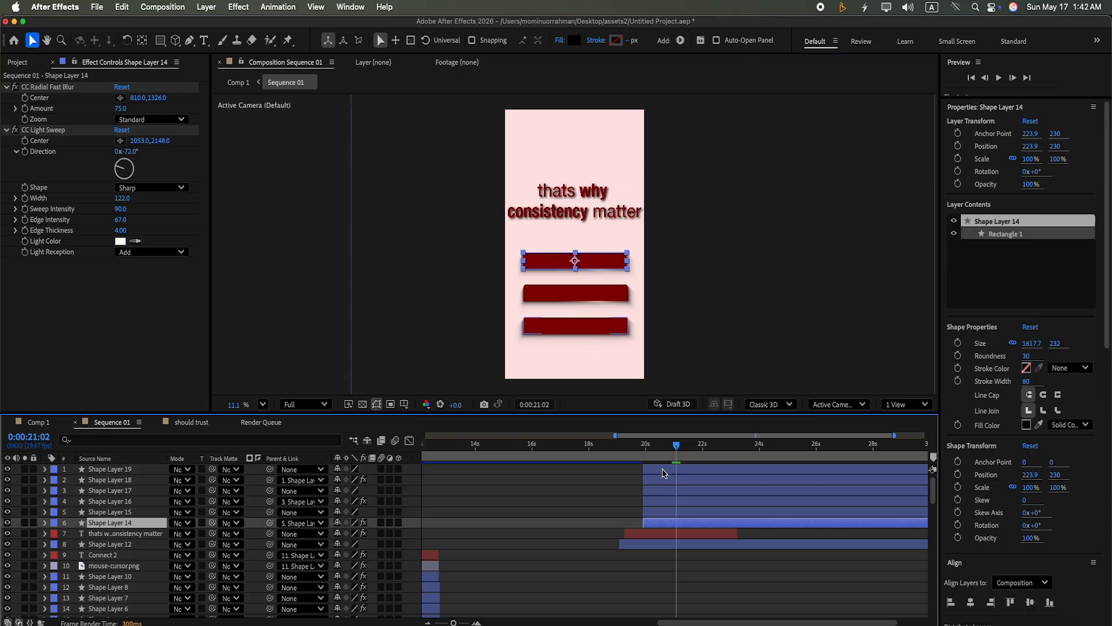
{"action": "left_click", "coordinate": [664, 471], "text": "shift"}
{"action": "left_click", "coordinate": [952, 372]}
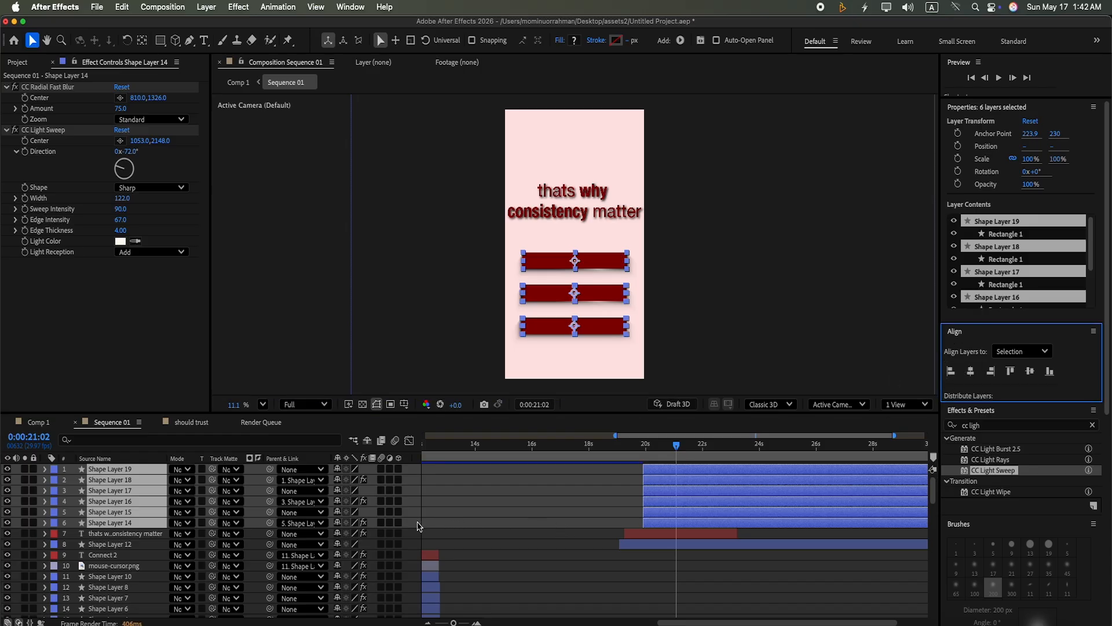
Step: Add a text layer reading "Your content" just above the first bar
{"action": "left_click", "coordinate": [416, 525]}
{"action": "left_click", "coordinate": [204, 40]}
{"action": "left_click", "coordinate": [543, 255]}
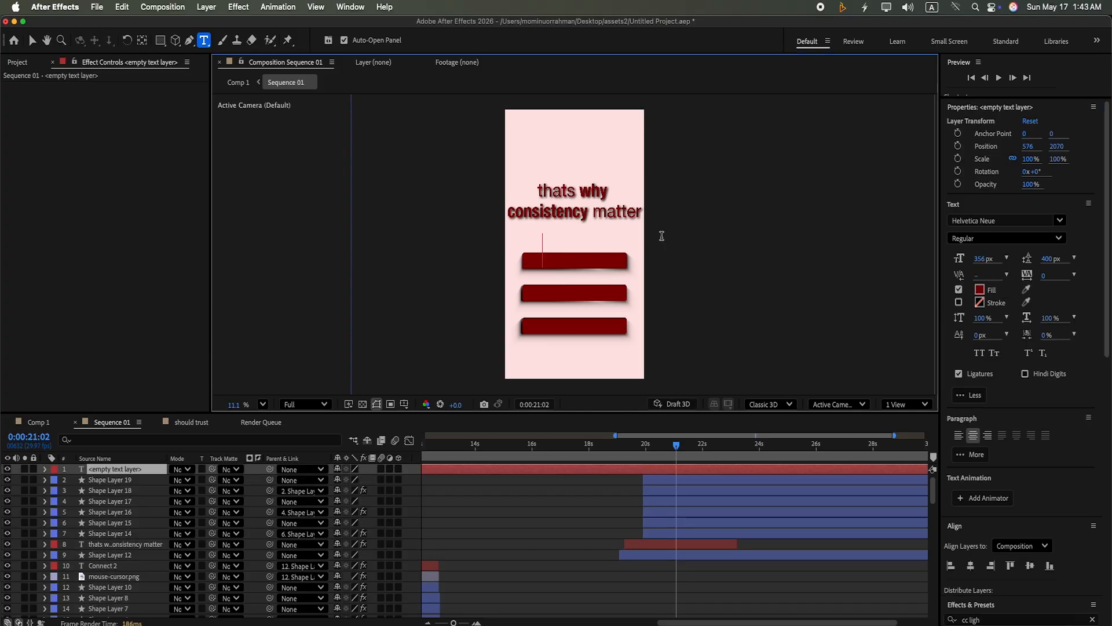
{"action": "type", "text": "Your con"}
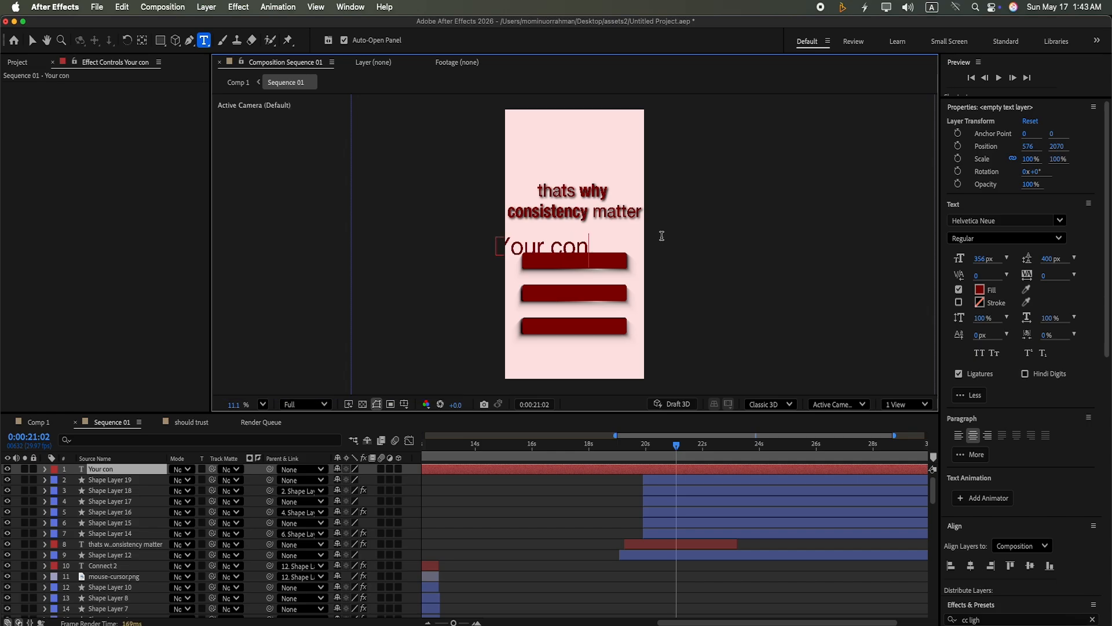
{"action": "type", "text": "tent"}
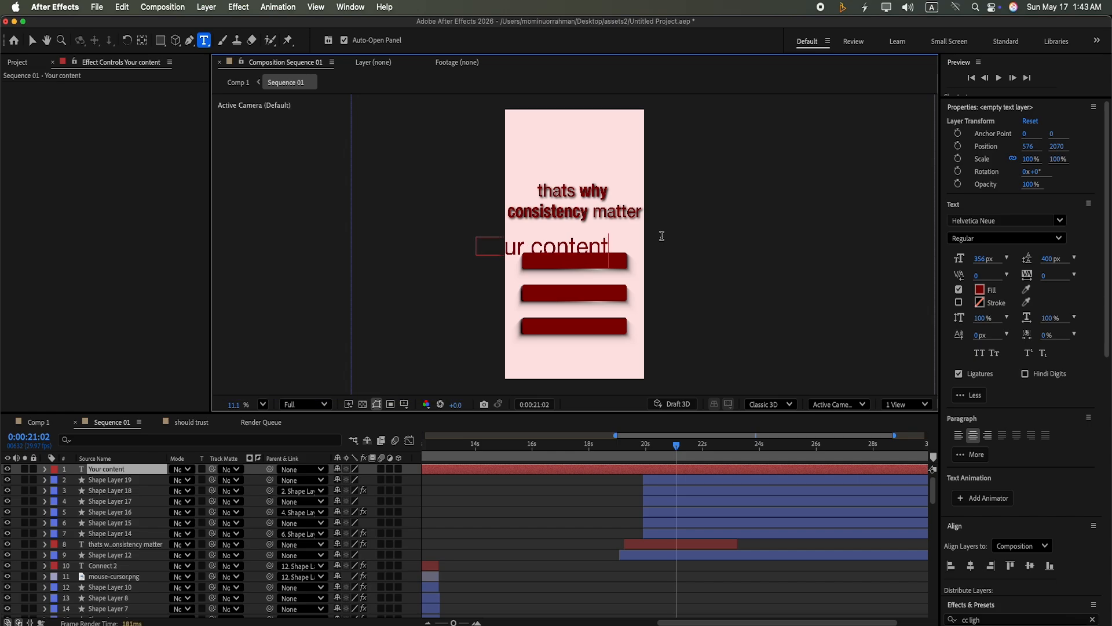
{"action": "left_click", "coordinate": [33, 43]}
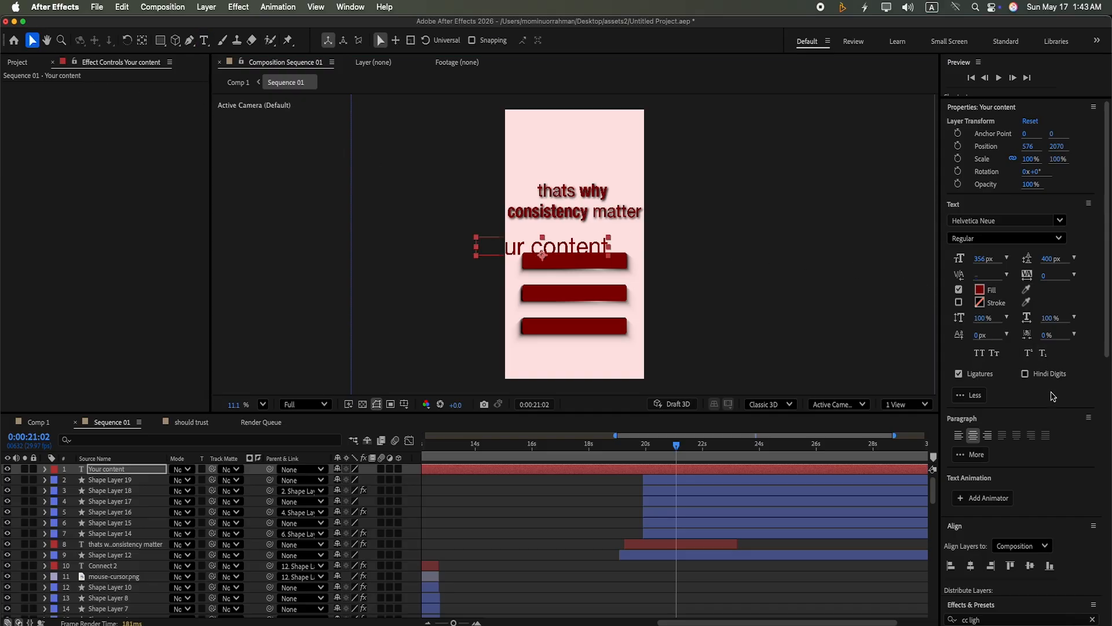
Step: Center the anchor point of the "Your content" text and scale the layer to 80%
{"action": "left_click", "coordinate": [1029, 625]}
{"action": "left_click", "coordinate": [1049, 479]}
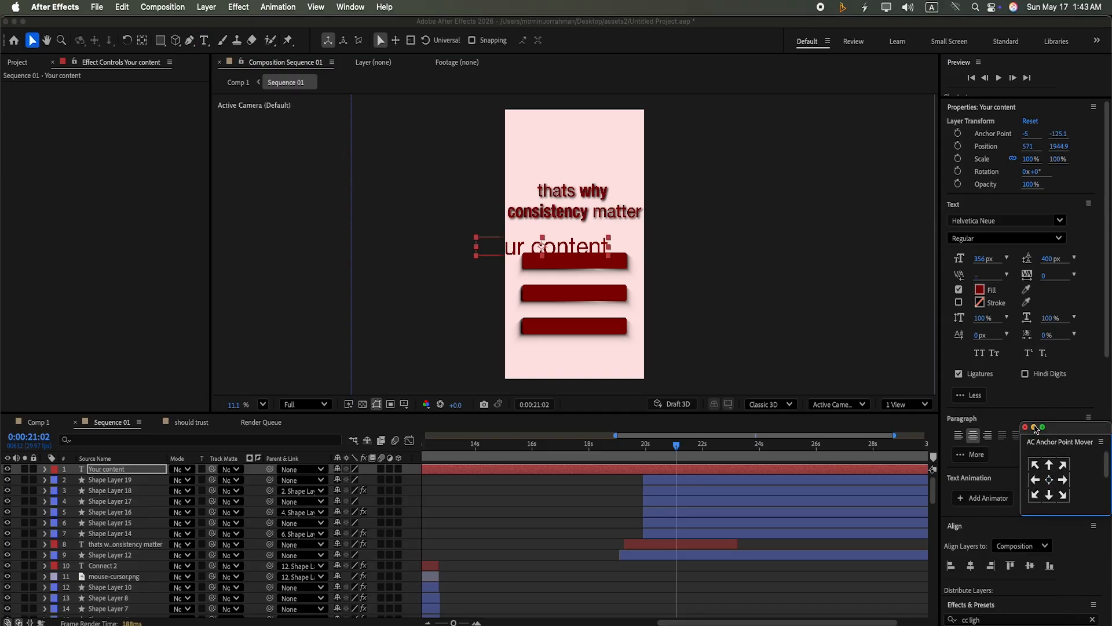
{"action": "left_click", "coordinate": [1035, 427]}
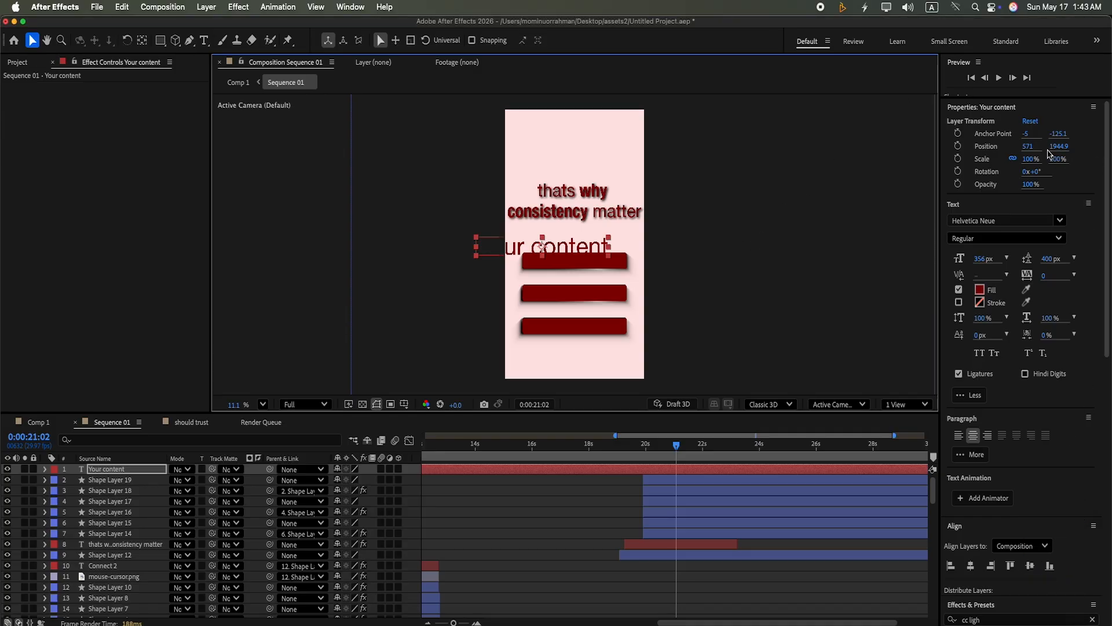
{"action": "left_click_drag", "start_coordinate": [1057, 164], "coordinate": [1076, 202]}
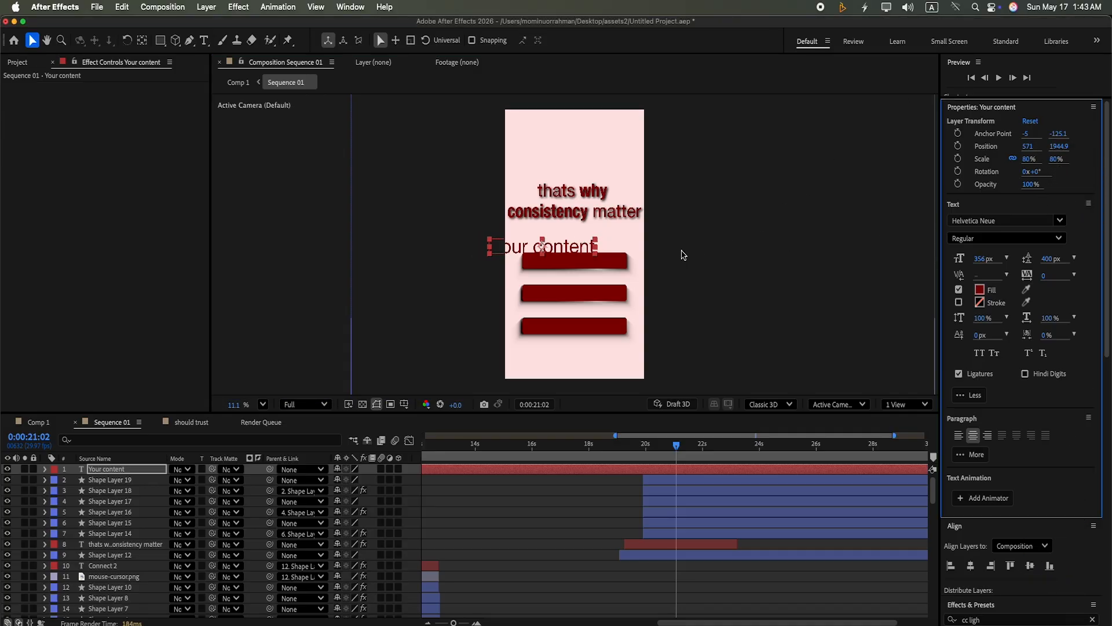
Step: Move the "Your content" text onto the first bar and recolor its fill with the light pink sampled from the background
{"action": "left_click_drag", "start_coordinate": [571, 253], "coordinate": [602, 261]}
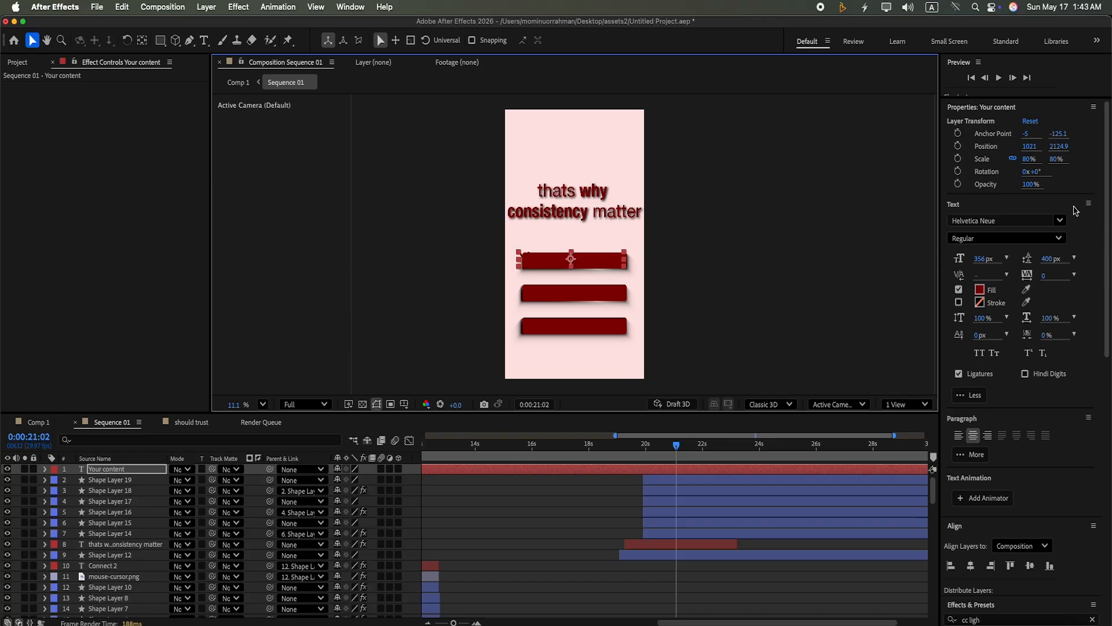
{"action": "left_click_drag", "start_coordinate": [1104, 226], "coordinate": [1110, 165]}
{"action": "left_click", "coordinate": [979, 290]}
{"action": "left_click", "coordinate": [255, 293]}
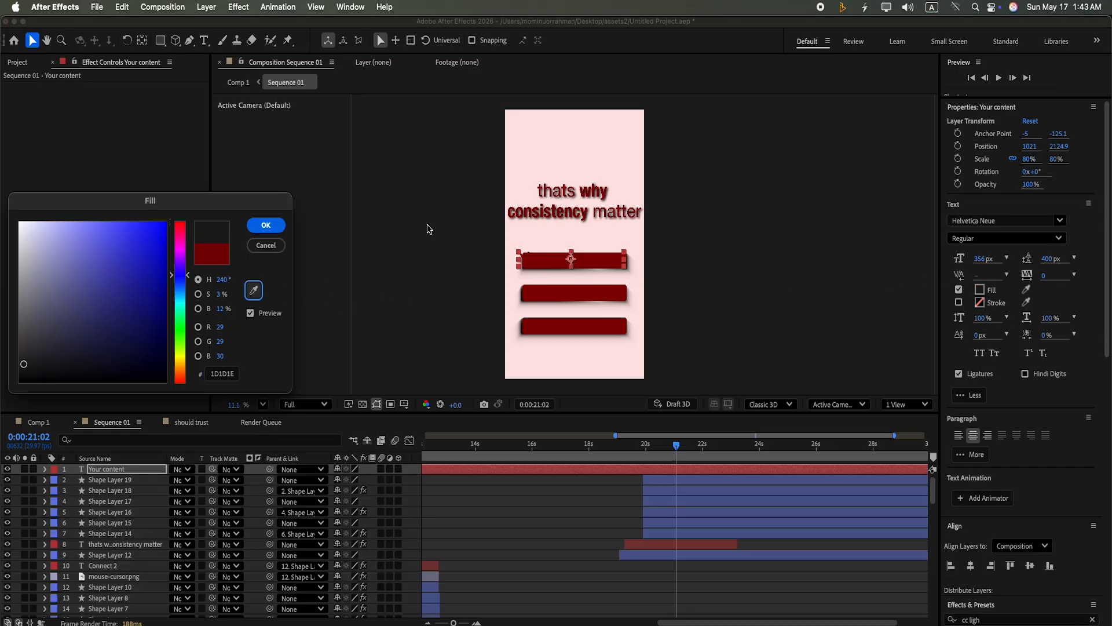
{"action": "left_click", "coordinate": [266, 226]}
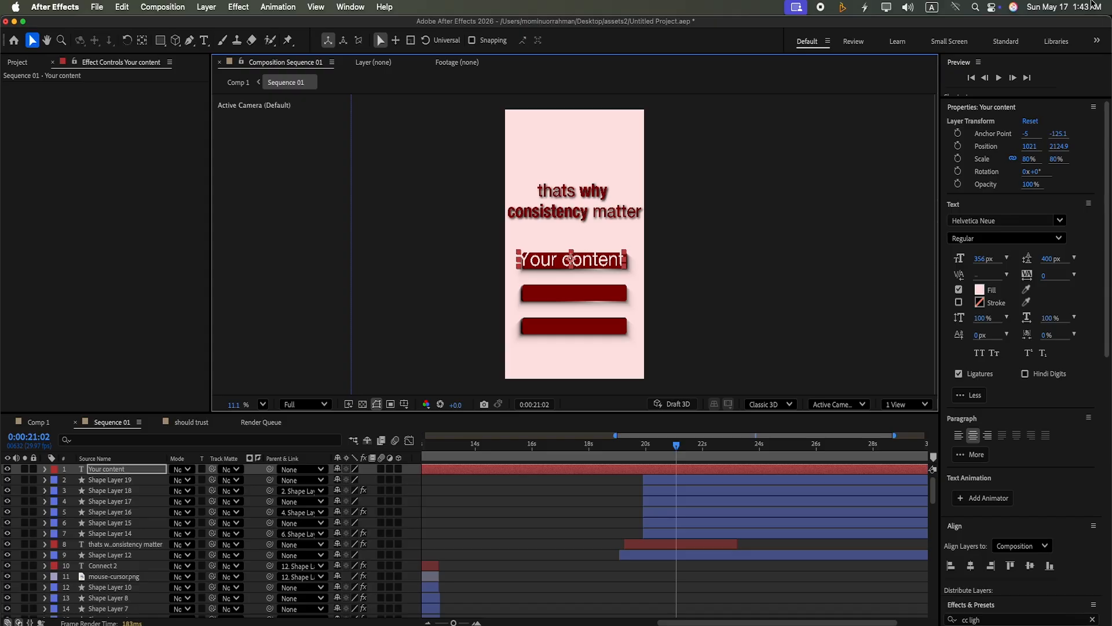
Step: Scale the "Your content" text to 67% and reposition it inside the first bar
{"action": "left_click_drag", "start_coordinate": [1059, 164], "coordinate": [1047, 165]}
{"action": "left_click_drag", "start_coordinate": [626, 258], "coordinate": [631, 260]}
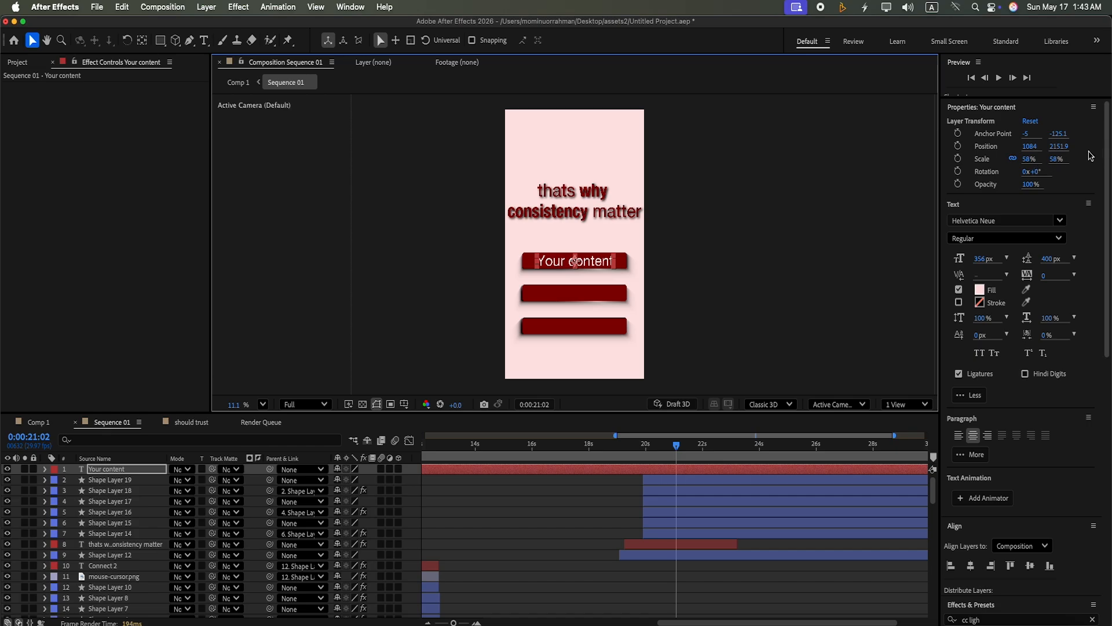
{"action": "left_click_drag", "start_coordinate": [1058, 162], "coordinate": [1063, 163]}
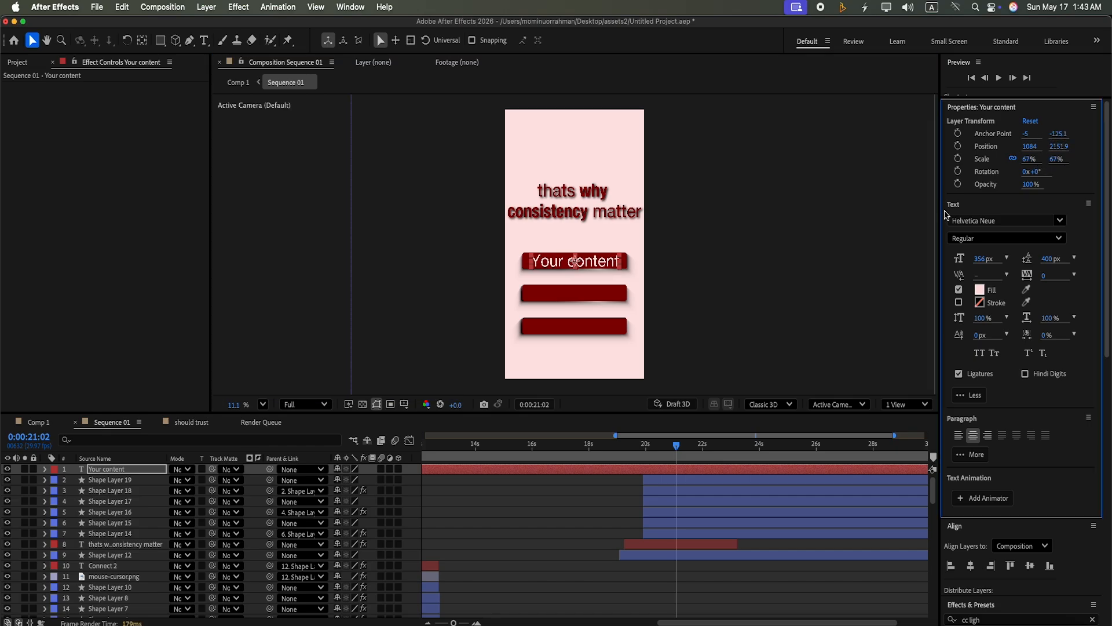
{"action": "left_click_drag", "start_coordinate": [594, 262], "coordinate": [592, 264]}
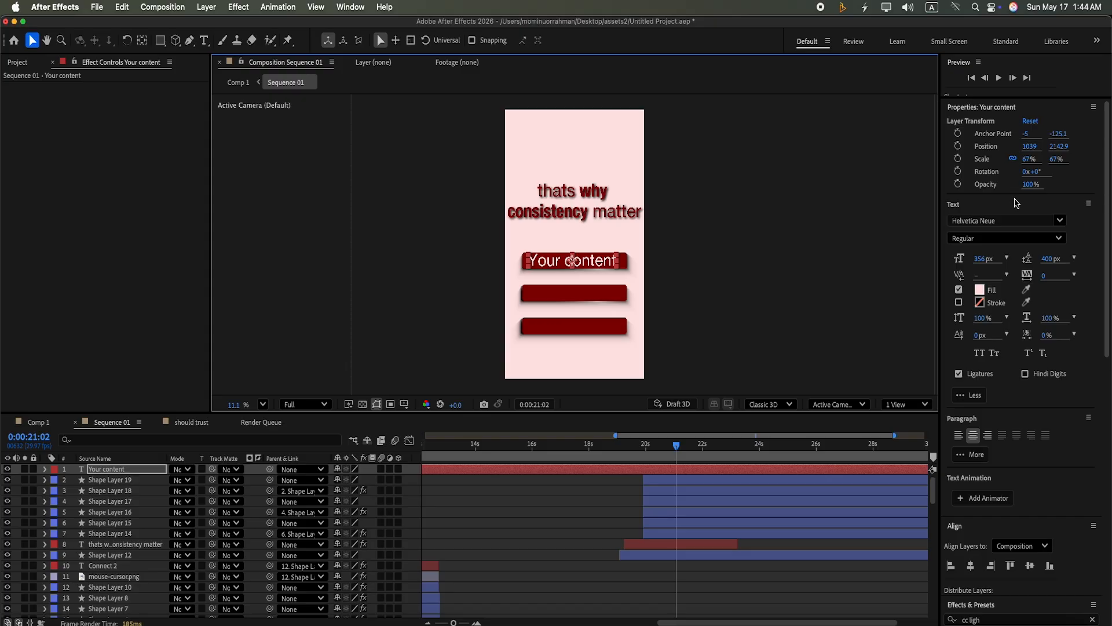
Step: Set the "Your content" text to Condensed Bold, scale it to 72% and center it on the first bar at 1084, 2151.9
{"action": "left_click", "coordinate": [1051, 238]}
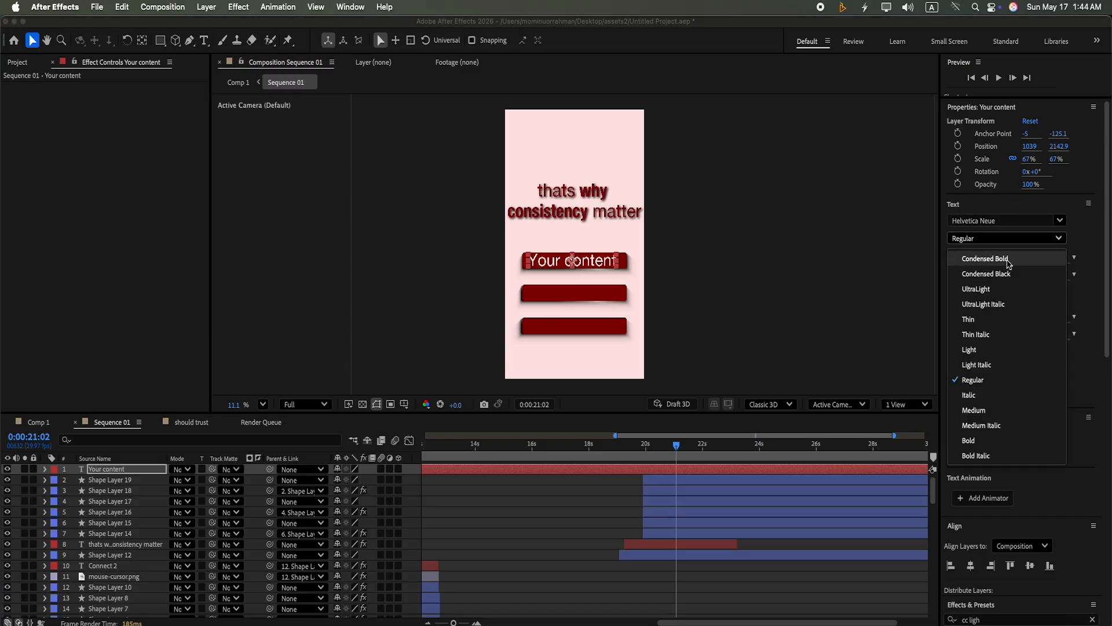
{"action": "left_click", "coordinate": [1008, 264]}
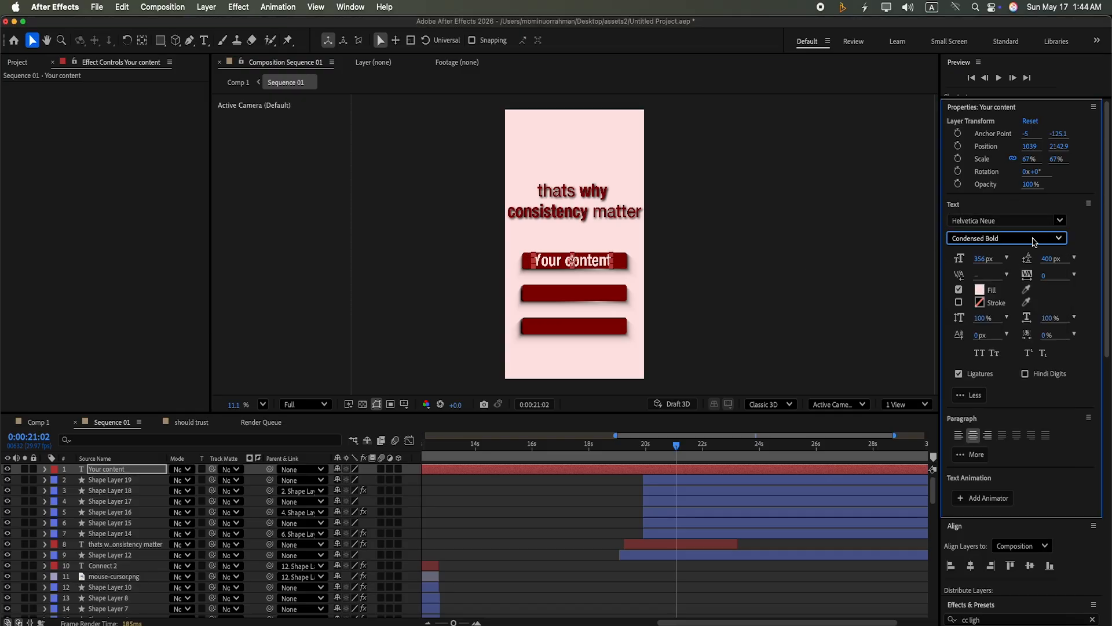
{"action": "left_click_drag", "start_coordinate": [1057, 159], "coordinate": [1052, 153]}
{"action": "left_click", "coordinate": [1057, 161]}
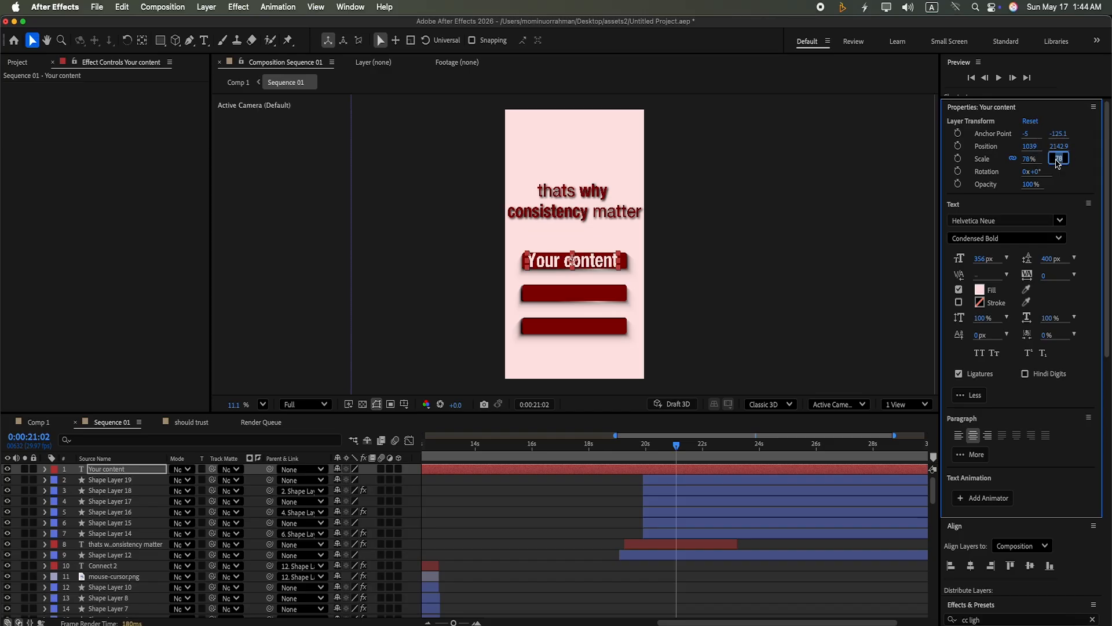
{"action": "key", "text": "Return"}
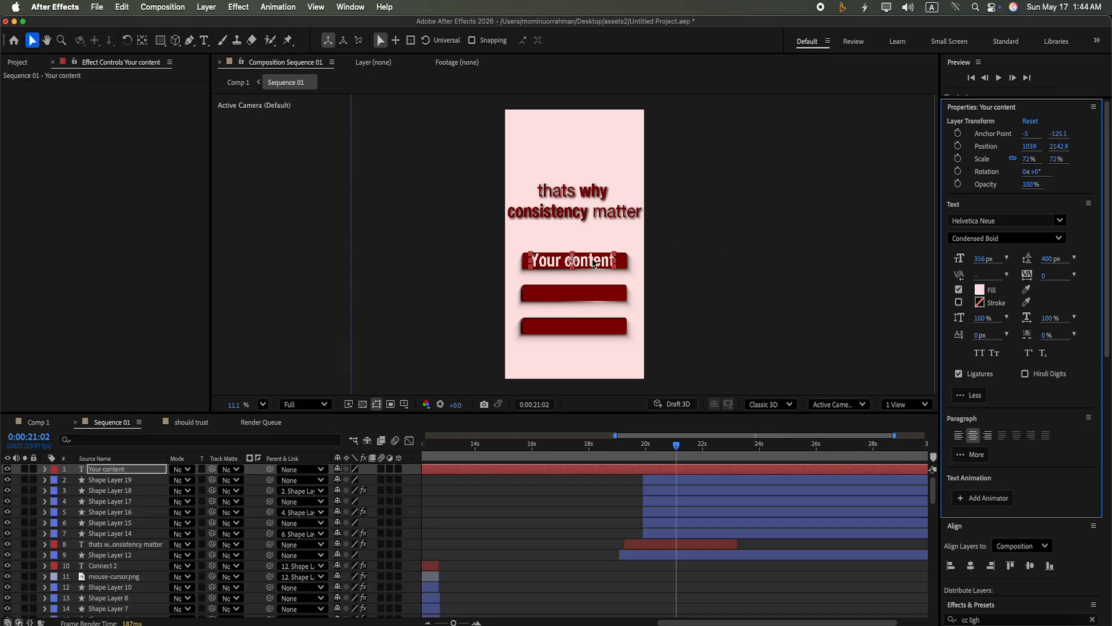
{"action": "left_click_drag", "start_coordinate": [595, 262], "coordinate": [597, 261]}
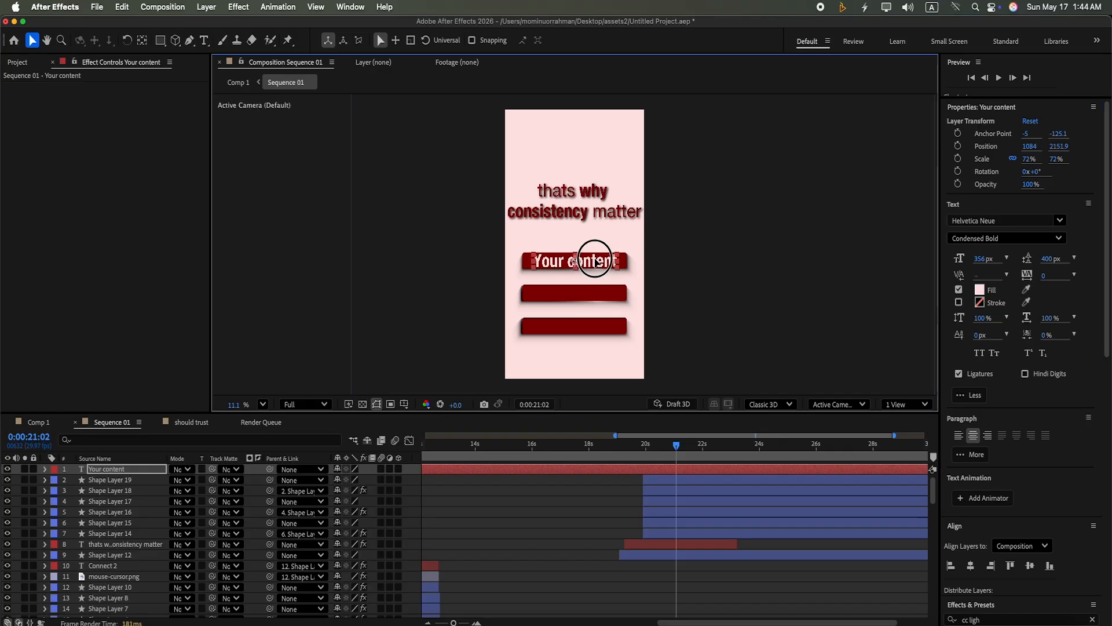
Step: Split the "Your content" layer at 0:00:19:27, where the bar layers start, and delete the earlier part
{"action": "left_click_drag", "start_coordinate": [676, 446], "coordinate": [636, 471]}
{"action": "key", "text": "super+shift+d"}
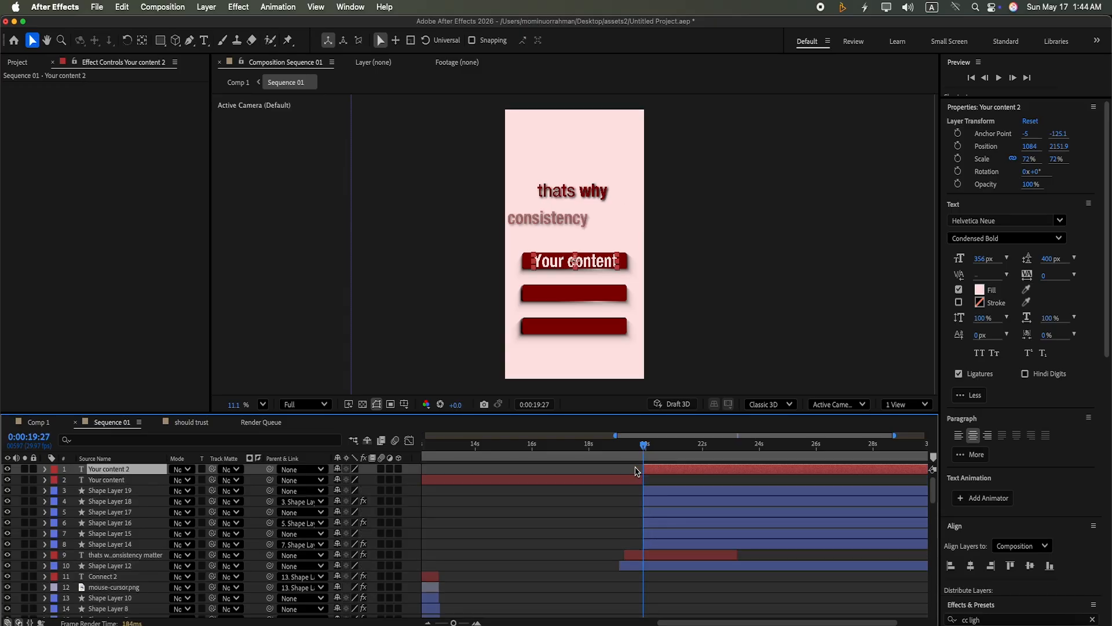
{"action": "left_click", "coordinate": [618, 481]}
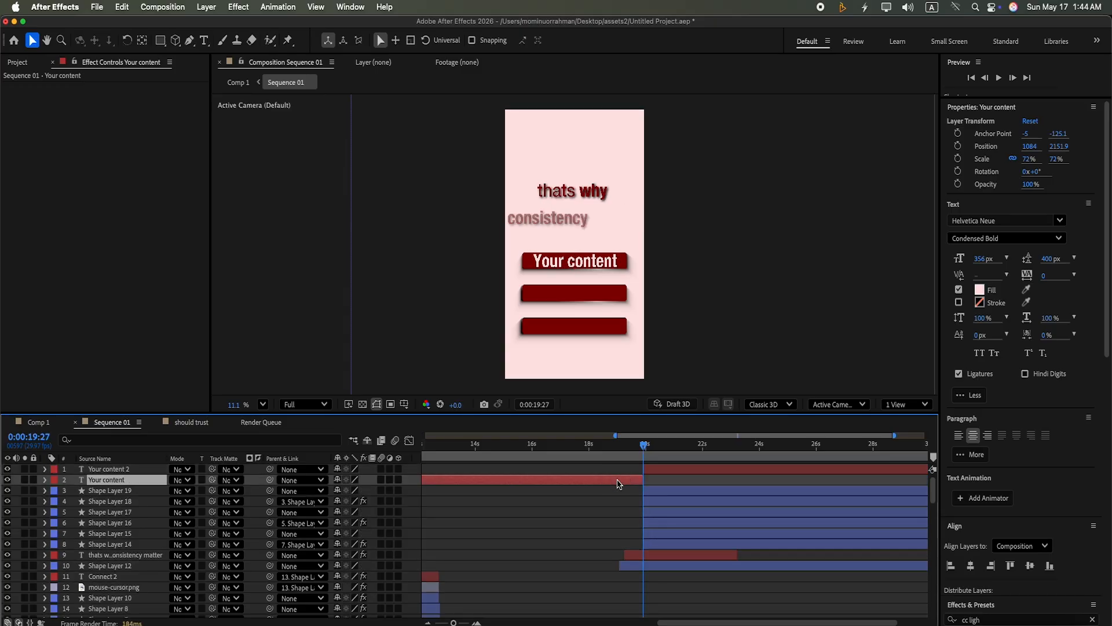
{"action": "key", "text": "Delete"}
{"action": "left_click", "coordinate": [667, 471]}
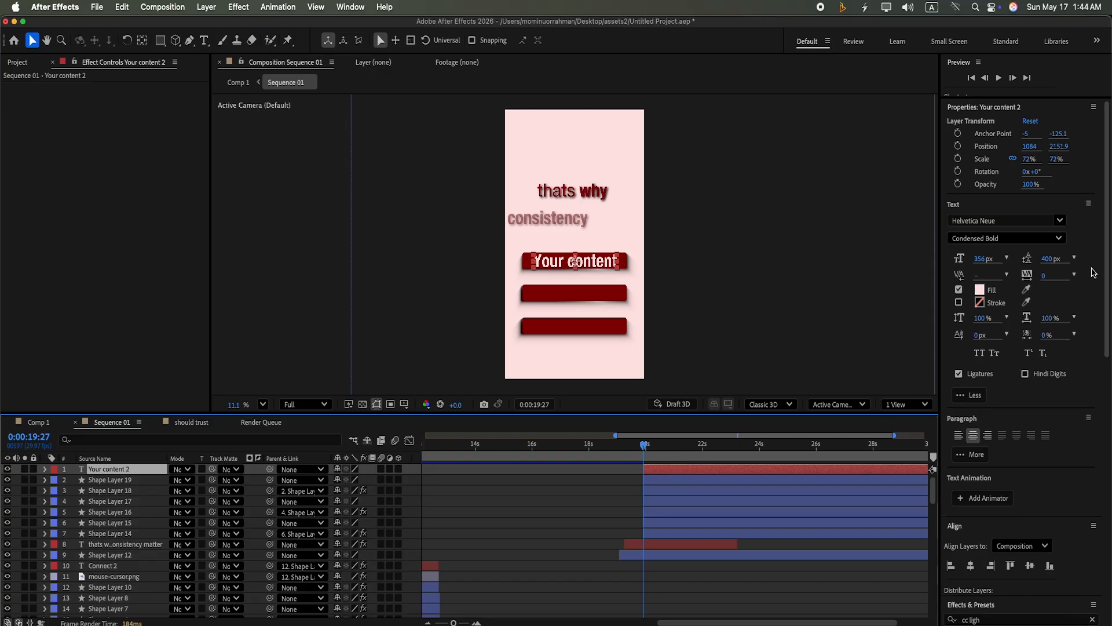
Step: Apply a Drop Shadow to the "Your content 2" layer with distance 20 and softness 85
{"action": "left_click_drag", "start_coordinate": [1105, 285], "coordinate": [1106, 416]}
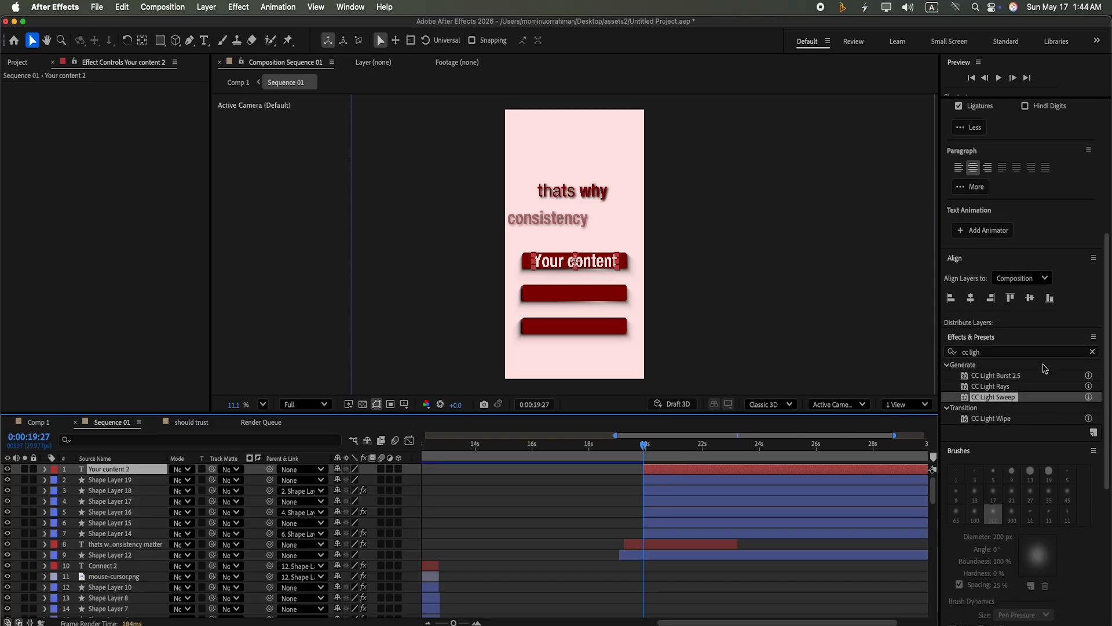
{"action": "left_click", "coordinate": [1093, 352]}
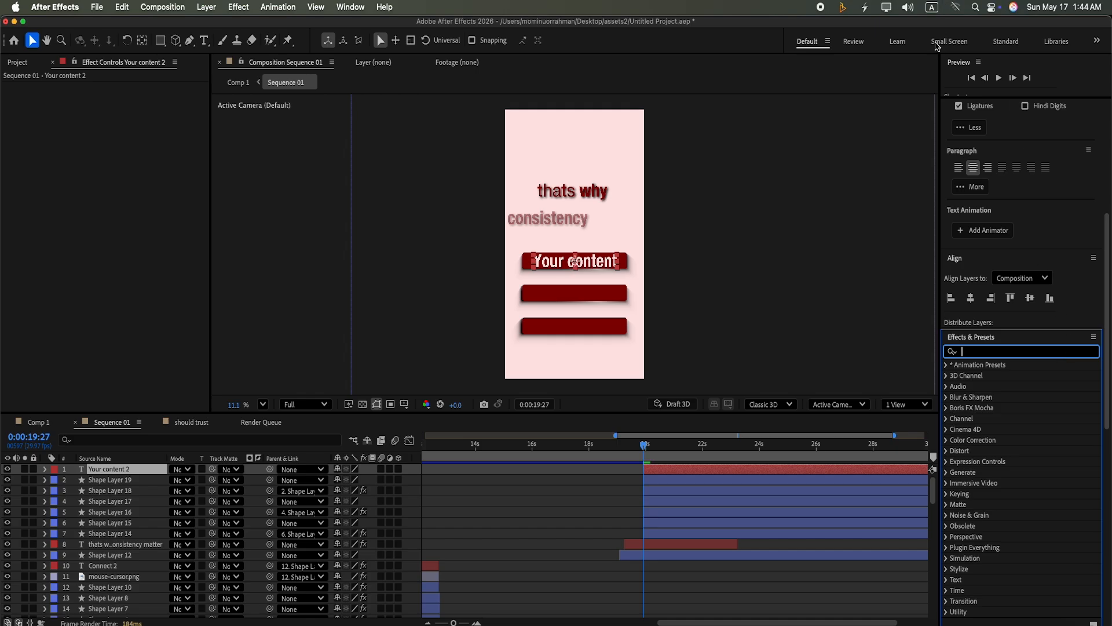
{"action": "type", "text": "drop"}
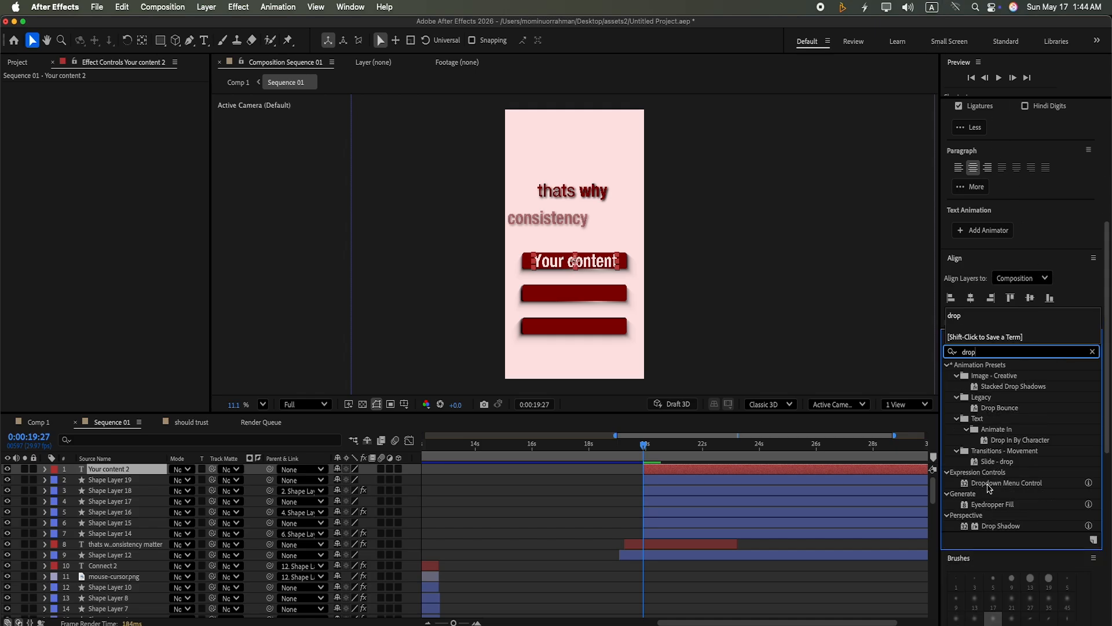
{"action": "left_click_drag", "start_coordinate": [1006, 525], "coordinate": [749, 471]}
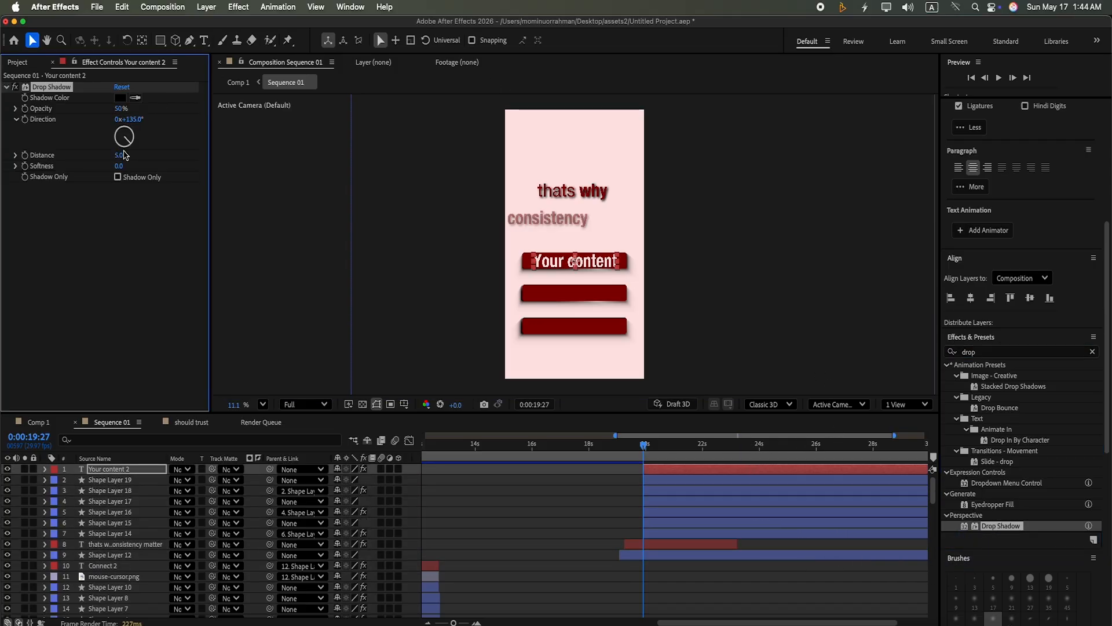
{"action": "left_click", "coordinate": [118, 156]}
{"action": "type", "text": "20"}
{"action": "left_click", "coordinate": [123, 167]}
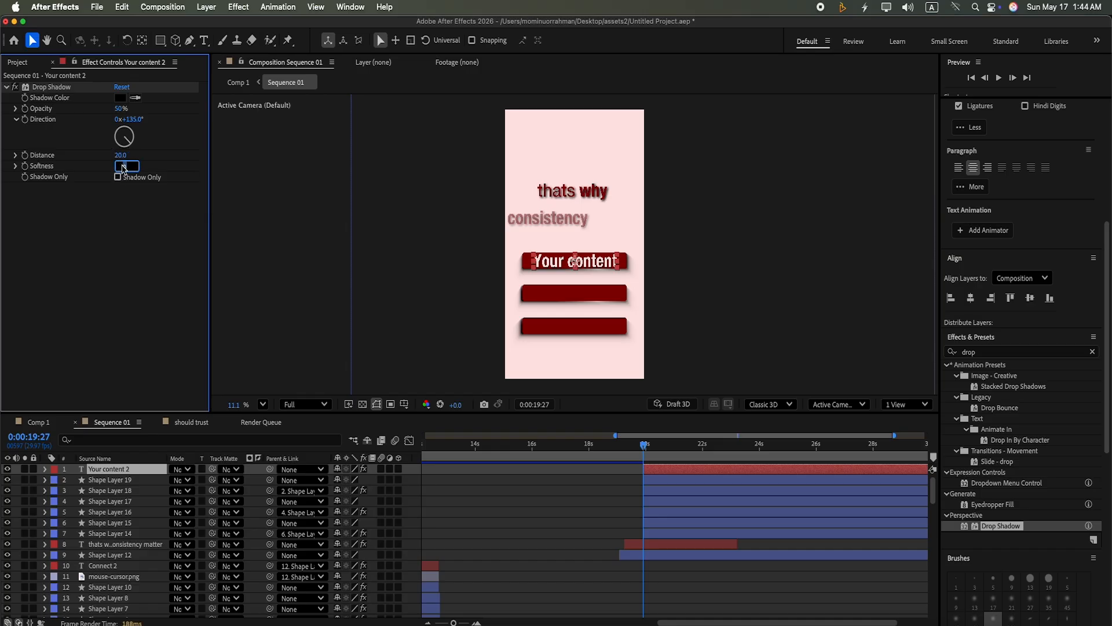
{"action": "type", "text": "85"}
{"action": "key", "text": "Return"}
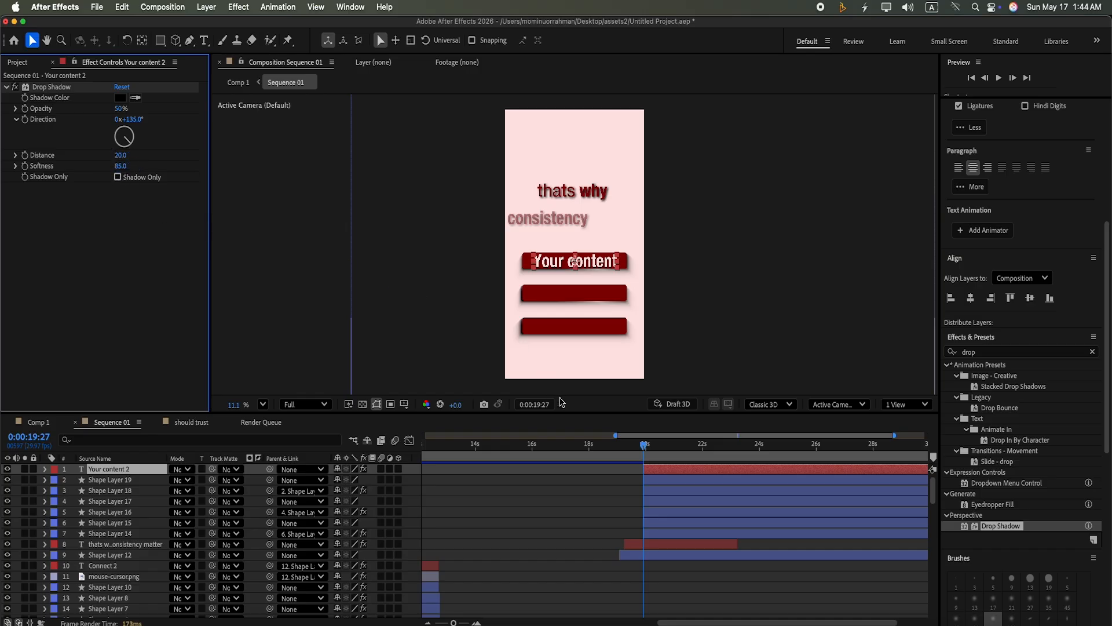
{"action": "left_click", "coordinate": [421, 498]}
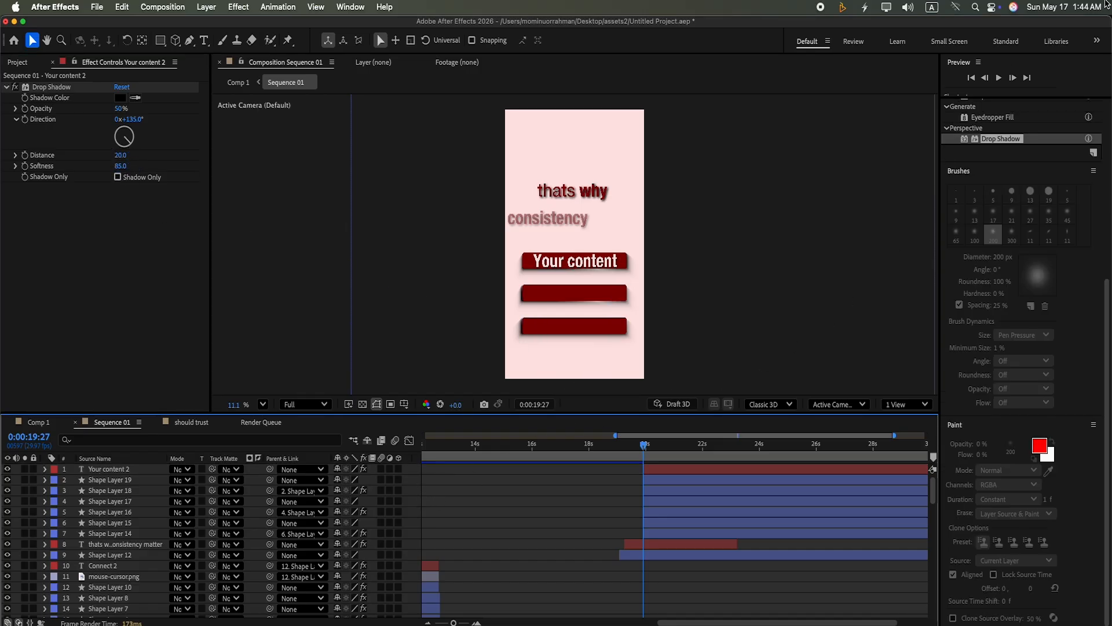
Step: Place the "Your content 2" layer directly above Shape Layer 15 in the stack and parent it to Shape Layer 15
{"action": "left_click", "coordinate": [674, 470]}
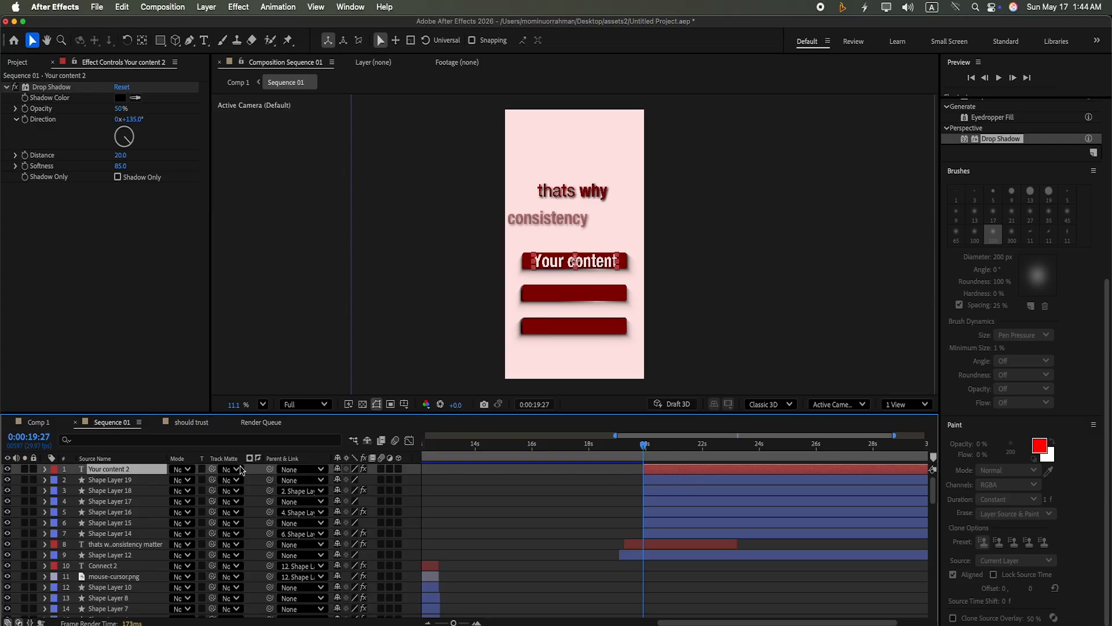
{"action": "left_click_drag", "start_coordinate": [156, 472], "coordinate": [162, 523]}
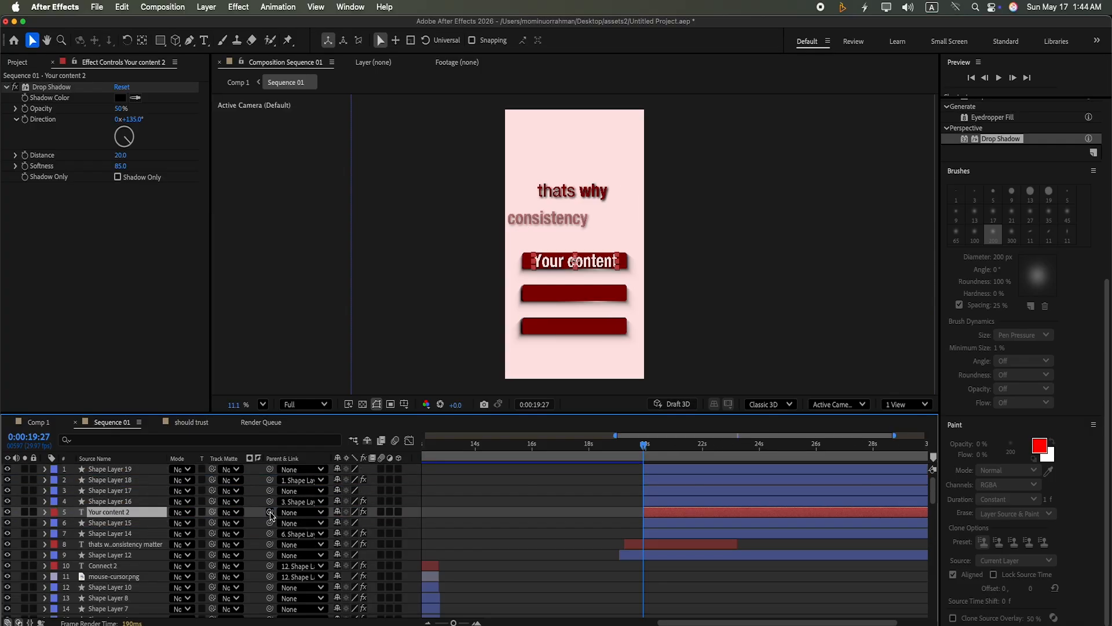
{"action": "left_click_drag", "start_coordinate": [272, 515], "coordinate": [147, 533]}
{"action": "left_click", "coordinate": [658, 533]}
{"action": "left_click_drag", "start_coordinate": [268, 512], "coordinate": [148, 525]}
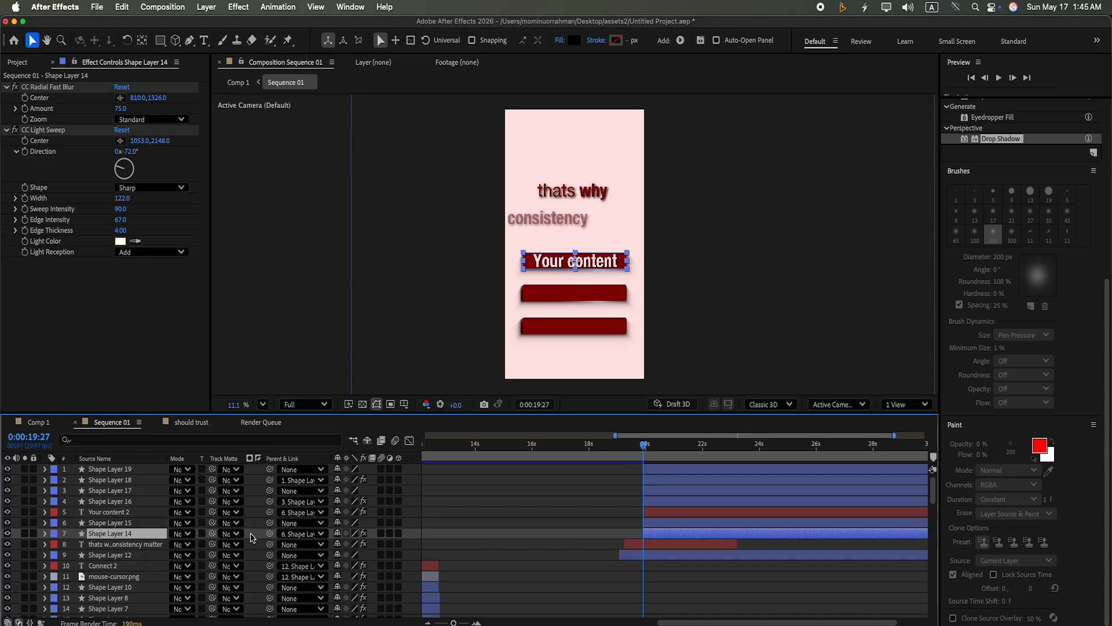
{"action": "key", "text": "super+shift+a"}
{"action": "left_click", "coordinate": [161, 537]}
Step: Apply Animation Composer's Overshoot Position & Scale 2 preset, Bottom variant, to Shape Layer 15 as an in-transition
{"action": "left_click", "coordinate": [707, 525]}
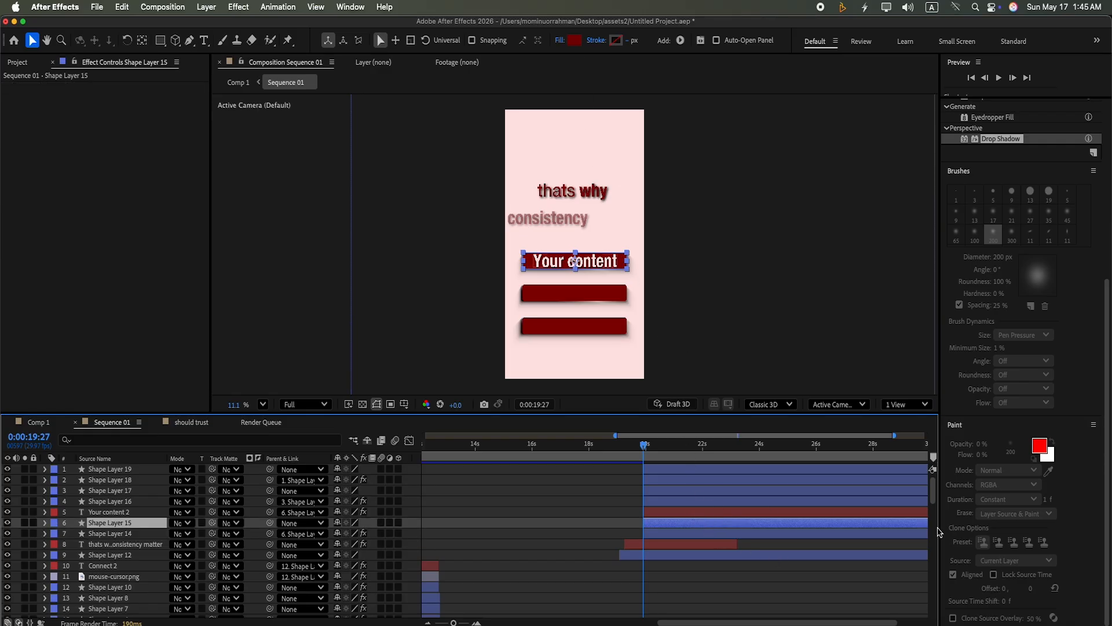
{"action": "left_click", "coordinate": [351, 8]}
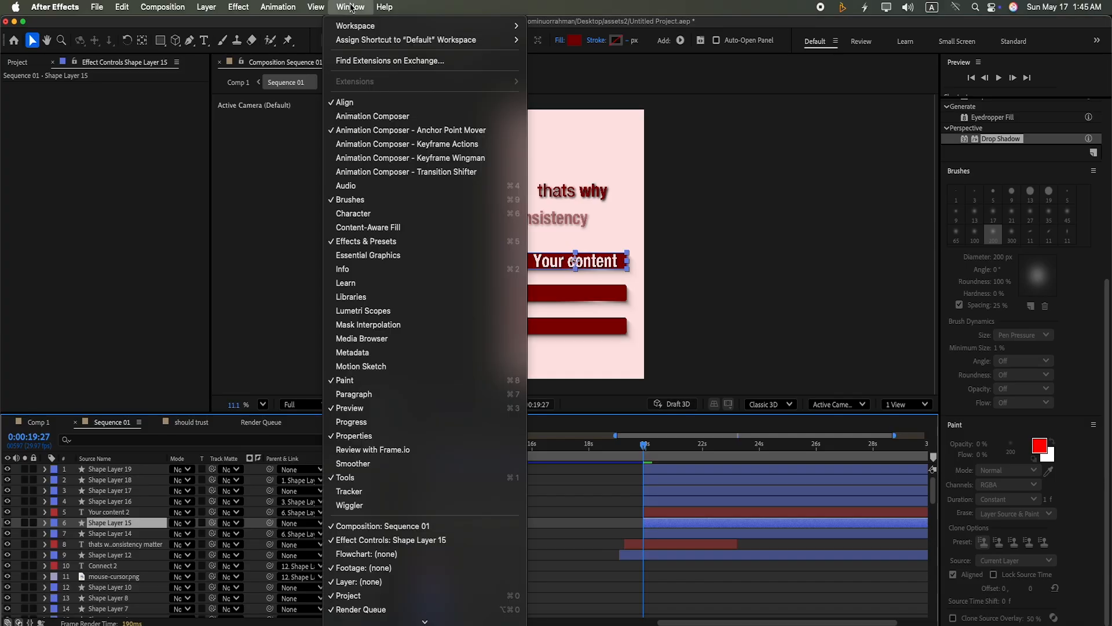
{"action": "left_click", "coordinate": [398, 117]}
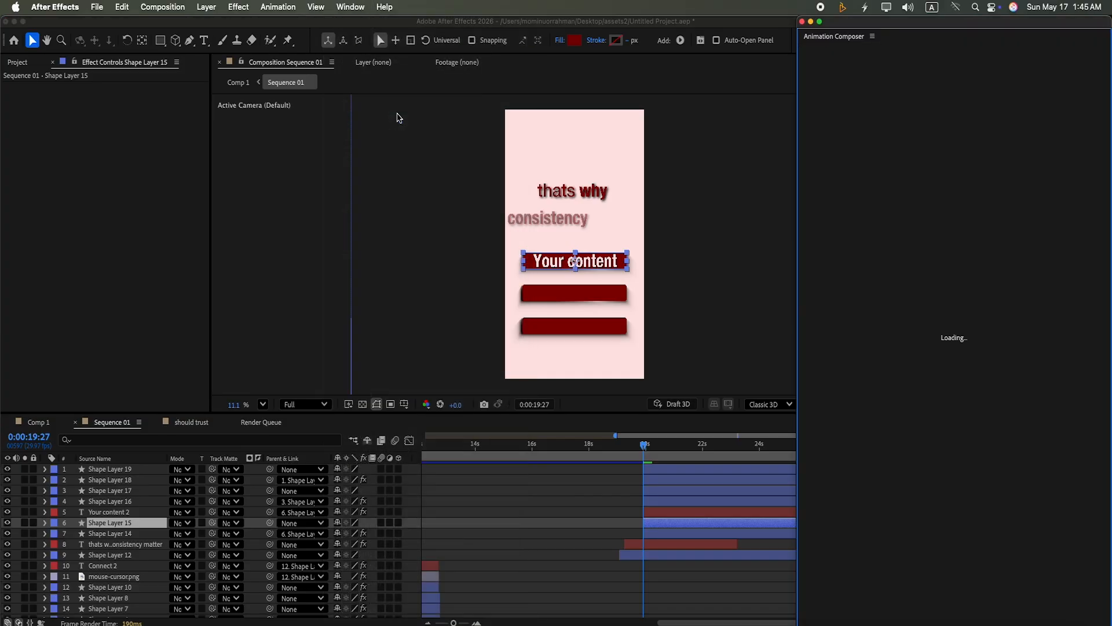
{"action": "scroll", "coordinate": [988, 348], "scroll_direction": "down", "scroll_amount": 1}
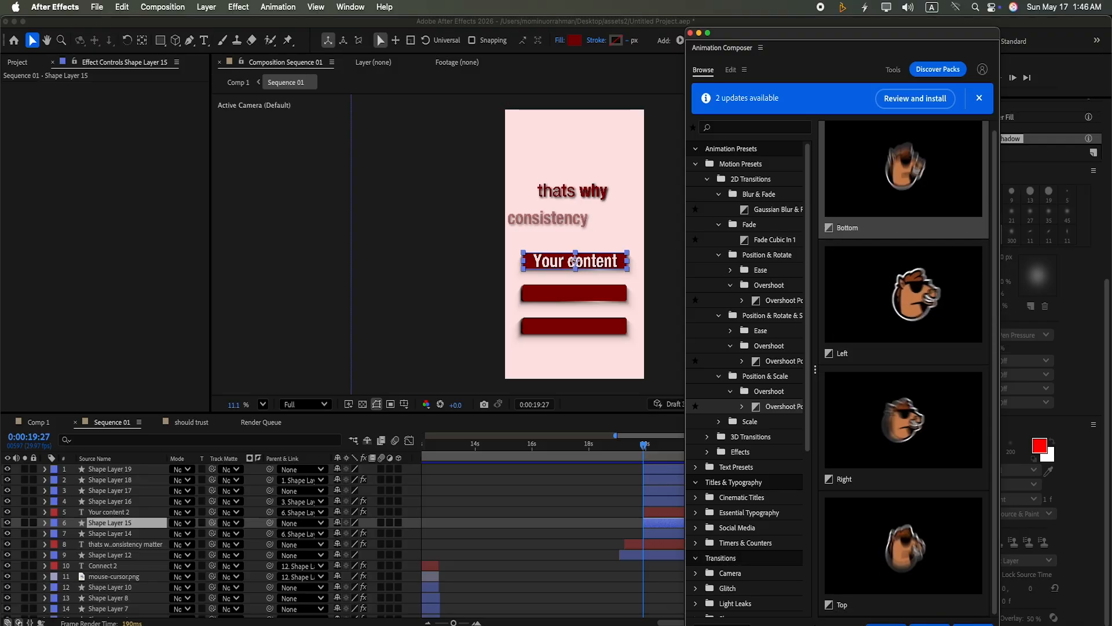
{"action": "double_click", "coordinate": [947, 434]}
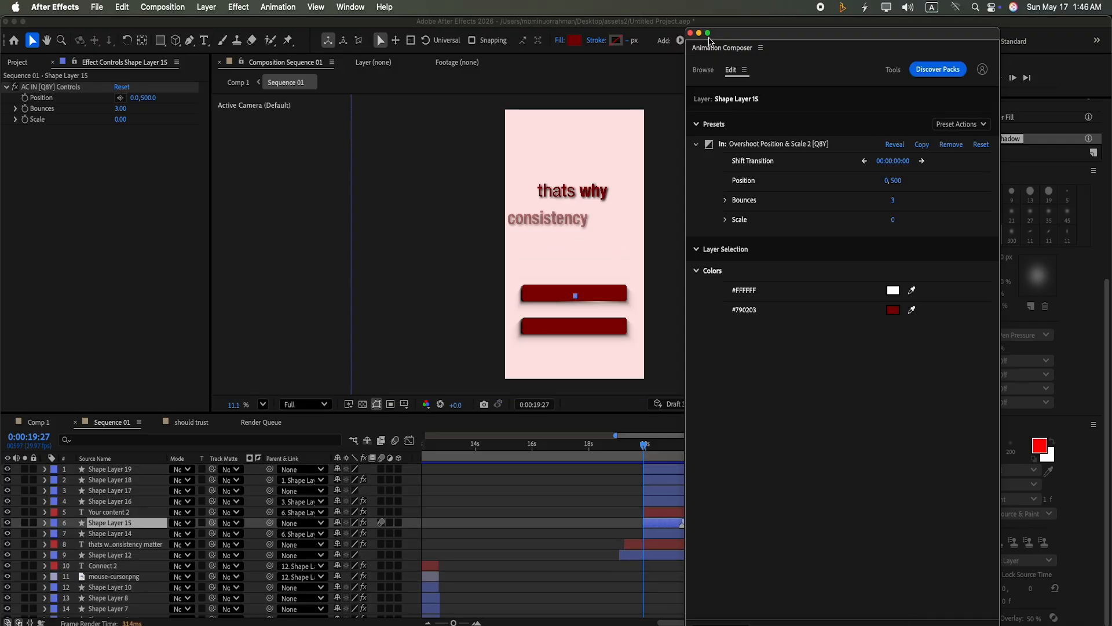
{"action": "left_click", "coordinate": [690, 33]}
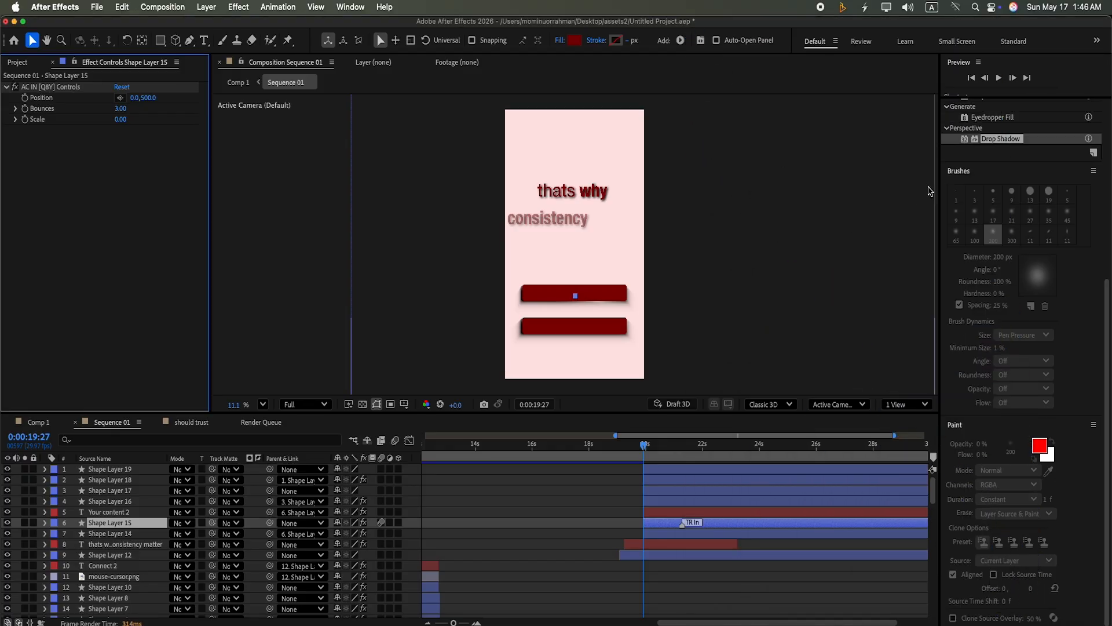
Step: Preview the first bar's entrance and shorten Shape Layer 15's in-transition so it ends at 0:00:20:10
{"action": "left_click", "coordinate": [1000, 79]}
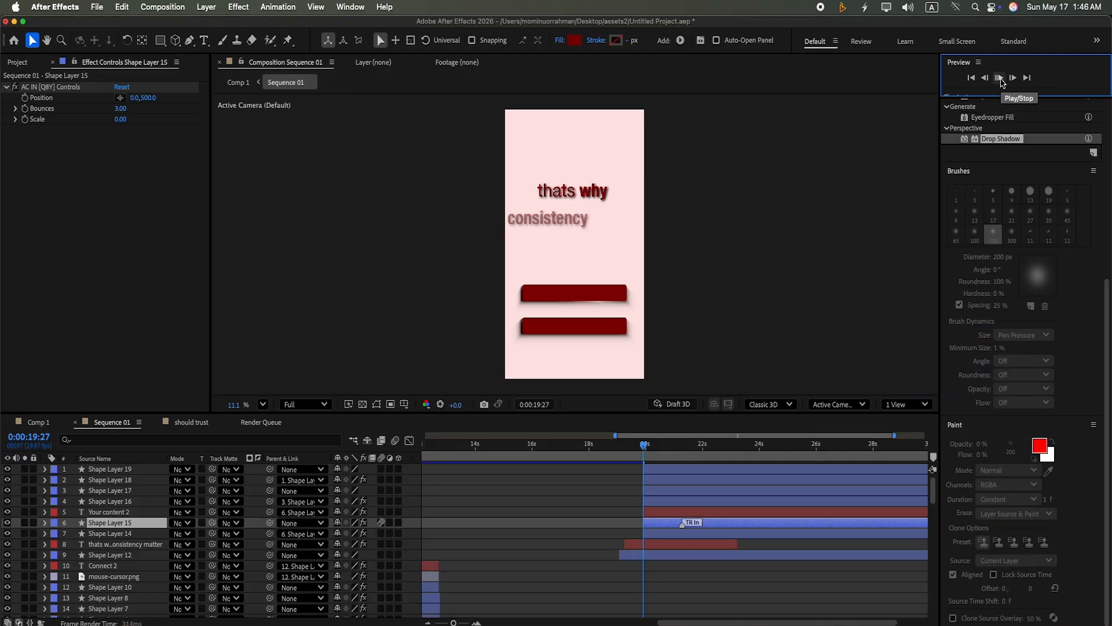
{"action": "left_click", "coordinate": [1000, 78]}
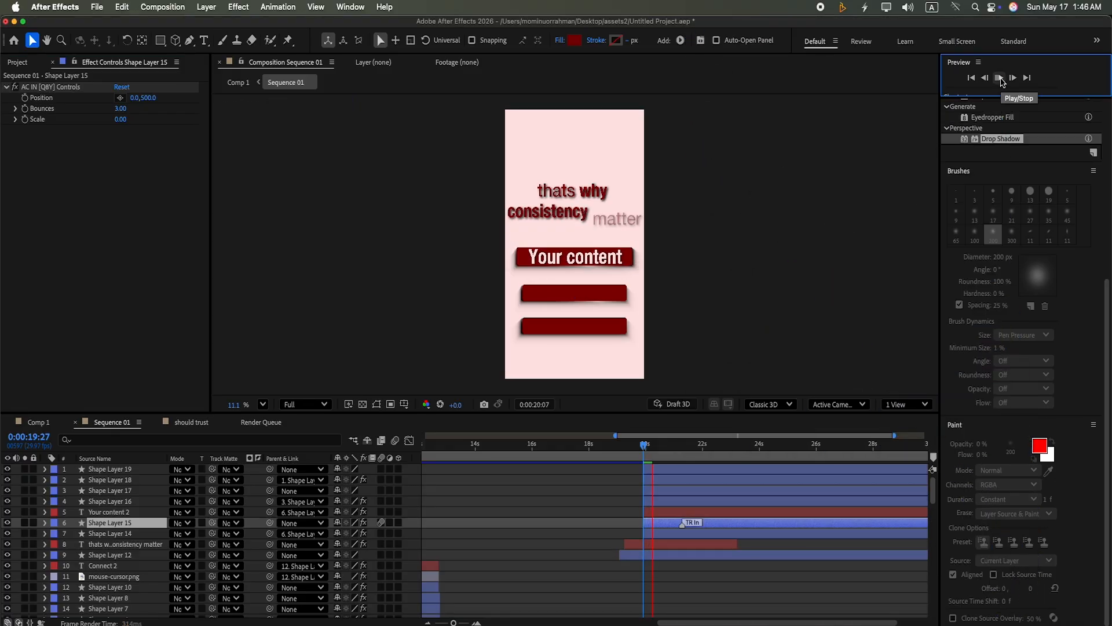
{"action": "left_click", "coordinate": [1000, 78]}
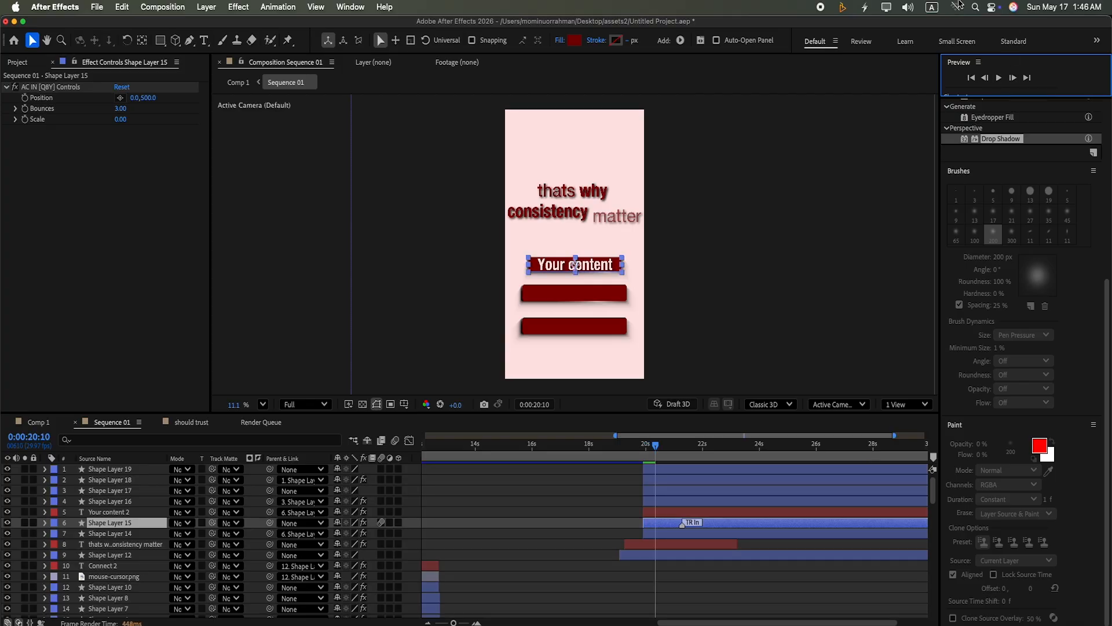
{"action": "left_click_drag", "start_coordinate": [682, 524], "coordinate": [656, 523]}
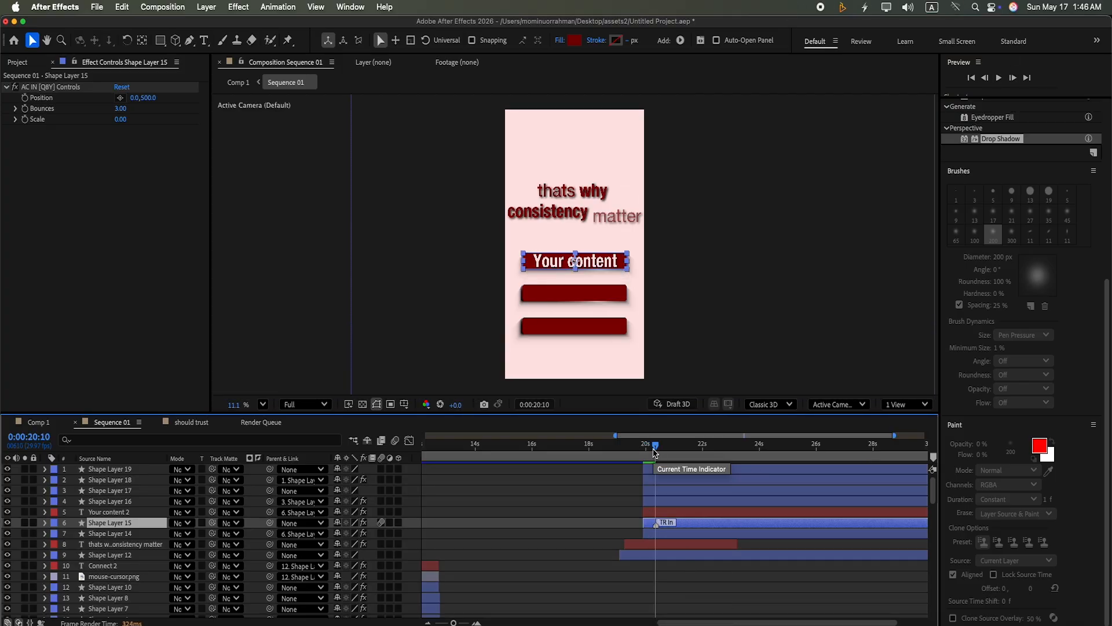
Step: Shift Shape Layer 15, Shape Layer 14 and the "Your content 2" layer to start at about 0:00:20:17 and preview the timing
{"action": "left_click", "coordinate": [667, 532], "text": "shift"}
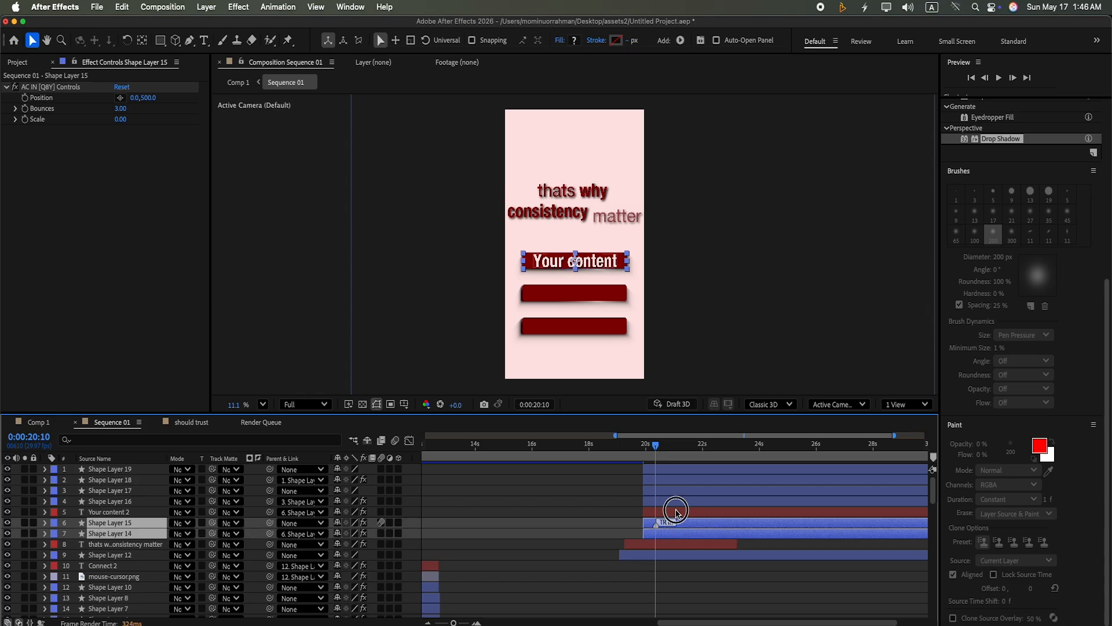
{"action": "left_click", "coordinate": [677, 514], "text": "shift"}
{"action": "left_click_drag", "start_coordinate": [666, 515], "coordinate": [686, 520]}
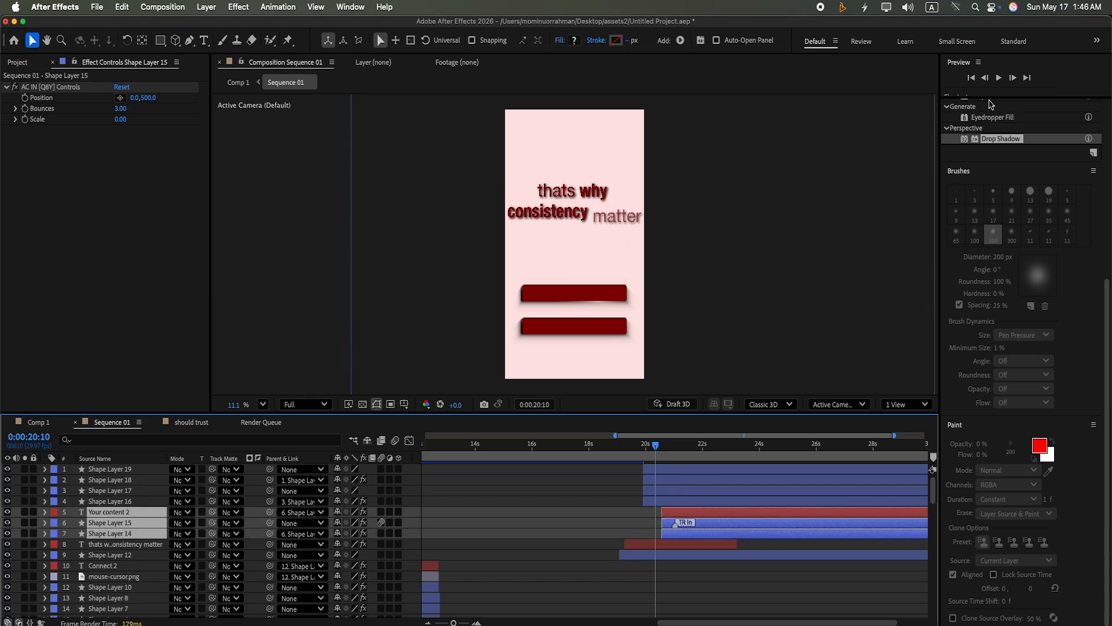
{"action": "left_click", "coordinate": [999, 80]}
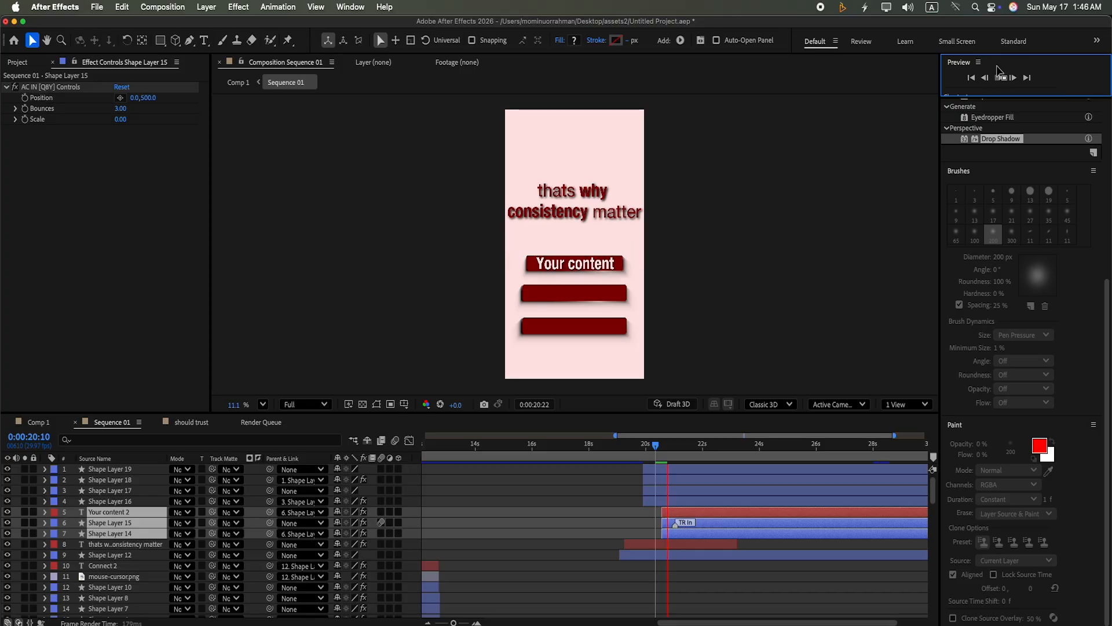
{"action": "left_click", "coordinate": [999, 79]}
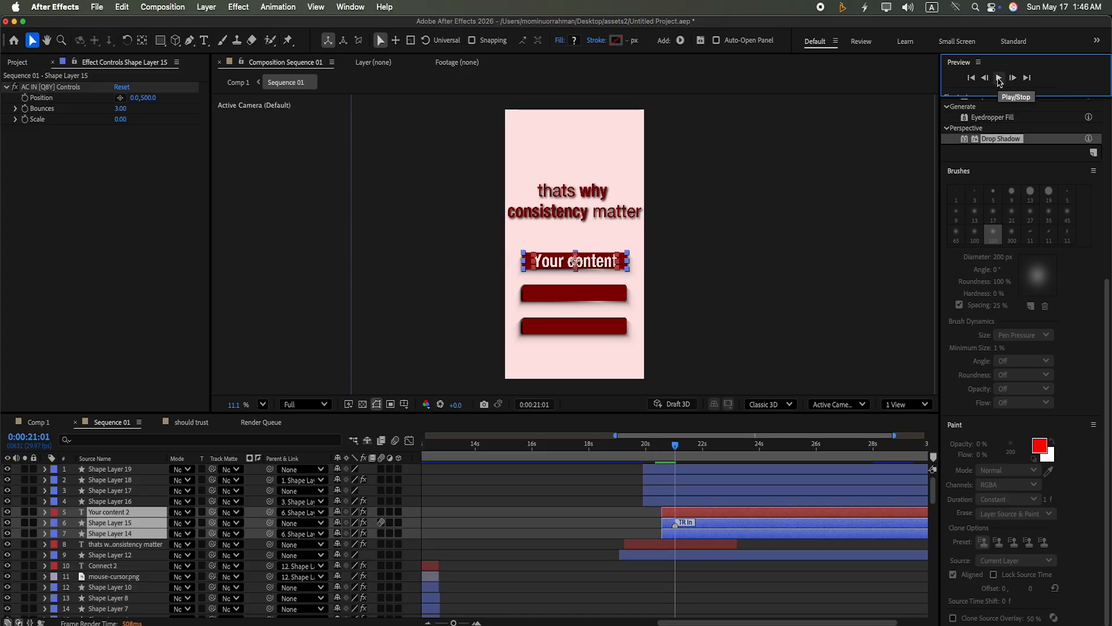
{"action": "left_click", "coordinate": [999, 79]}
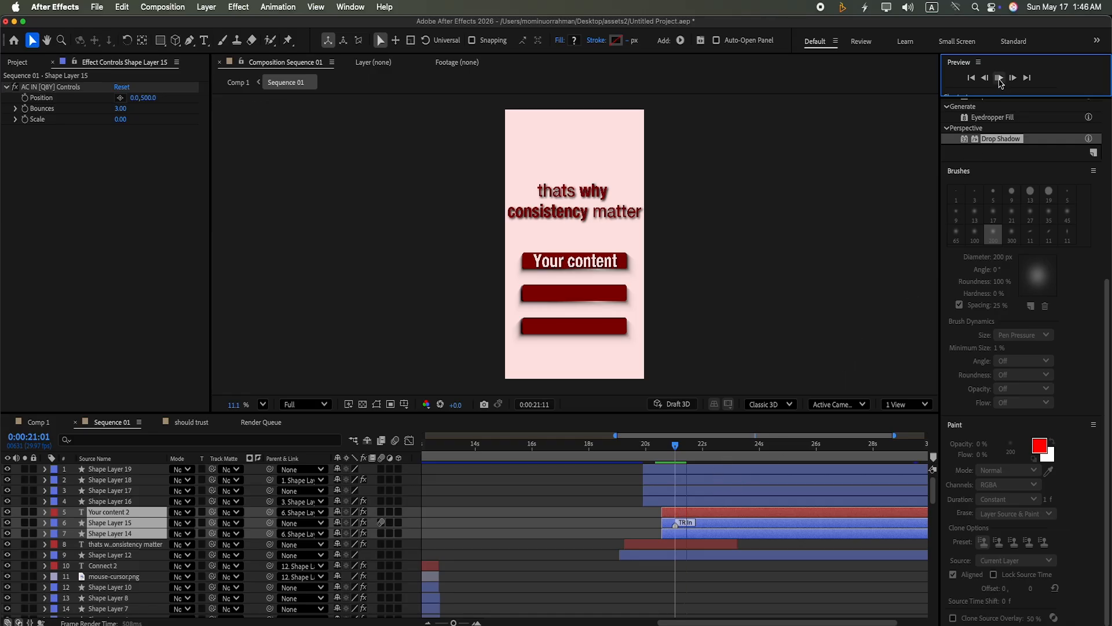
{"action": "left_click", "coordinate": [999, 79]}
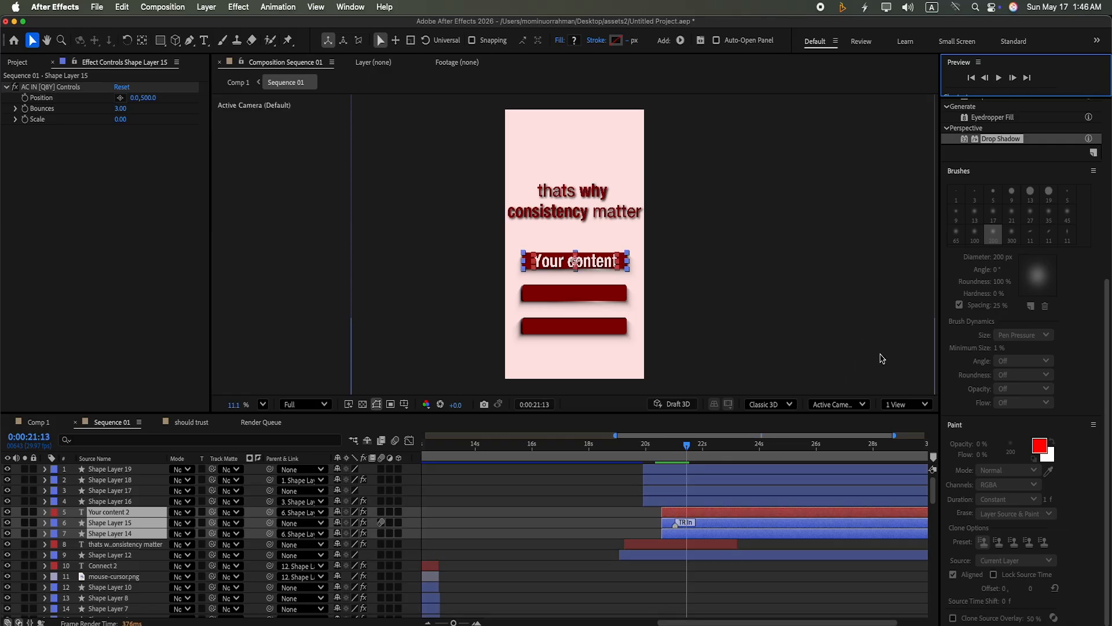
Step: Duplicate the "Your content 2" text layer and place the copy directly above Shape Layer 17 in the stack
{"action": "left_click", "coordinate": [681, 510]}
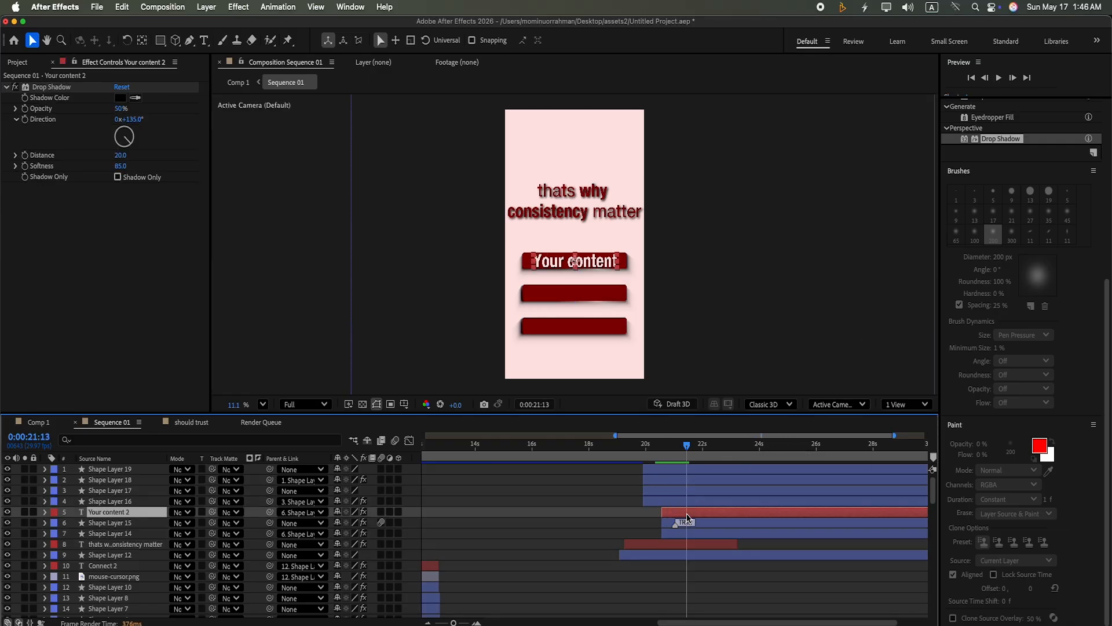
{"action": "key", "text": "super+d"}
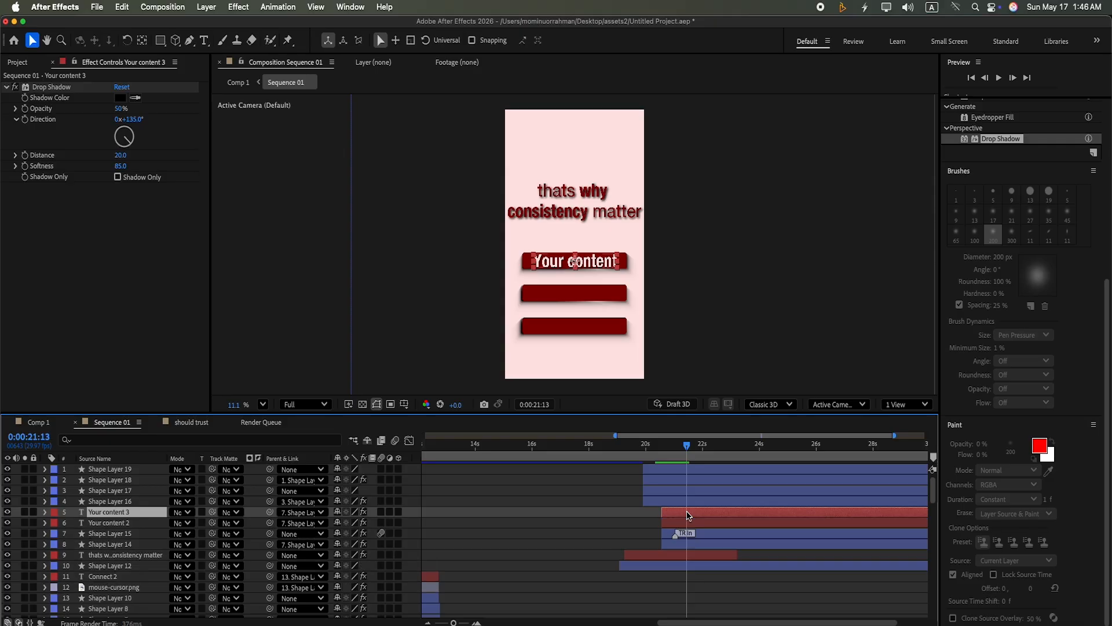
{"action": "left_click_drag", "start_coordinate": [156, 513], "coordinate": [154, 488]}
Step: Shift Shape Layer 16, Shape Layer 17 and the "Your content 3" layer to start at about 0:00:21:19
{"action": "left_click", "coordinate": [655, 510]}
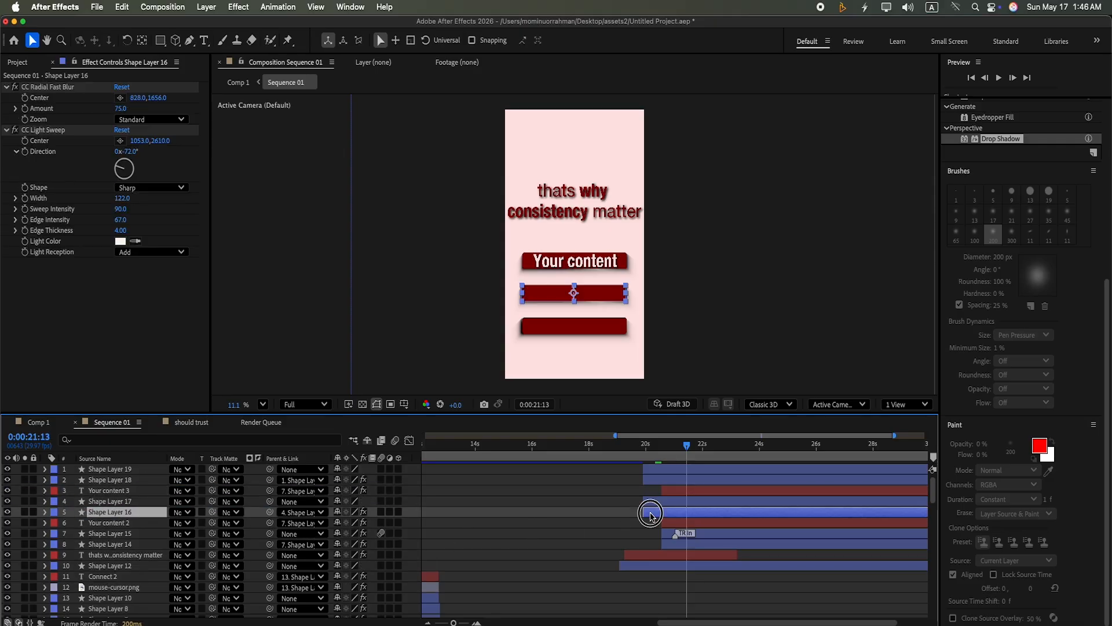
{"action": "left_click", "coordinate": [654, 501], "text": "shift"}
{"action": "left_click_drag", "start_coordinate": [653, 502], "coordinate": [706, 502]}
Step: Move the "Your content 3" text onto the second bar and replace its wording with "Your style"
{"action": "left_click_drag", "start_coordinate": [687, 445], "coordinate": [698, 444]}
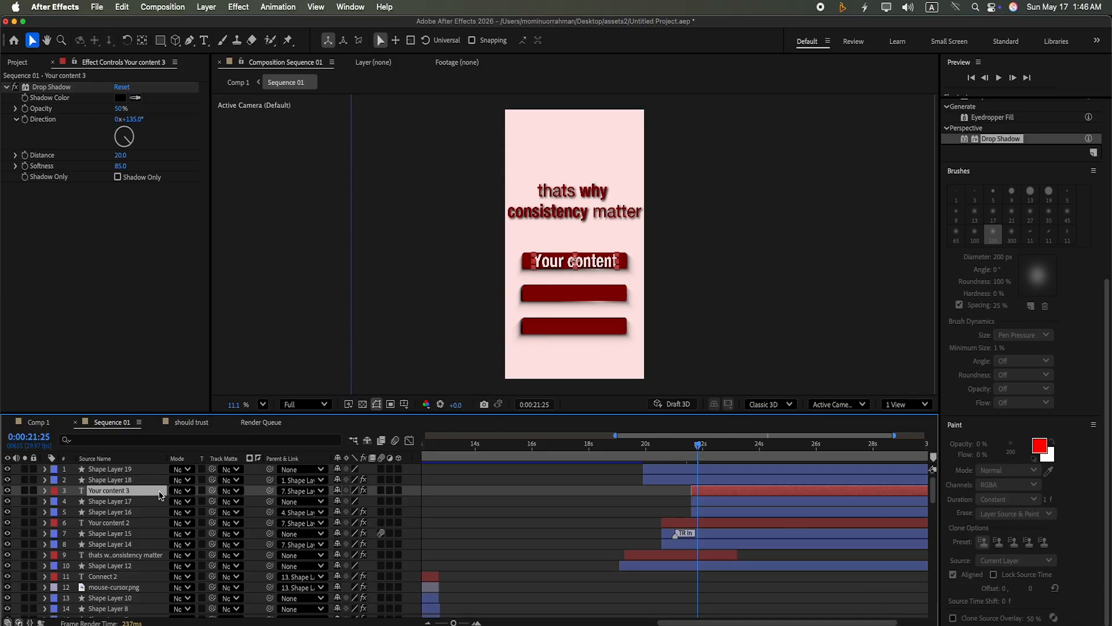
{"action": "left_click_drag", "start_coordinate": [591, 267], "coordinate": [590, 295]}
{"action": "key", "text": "super+t"}
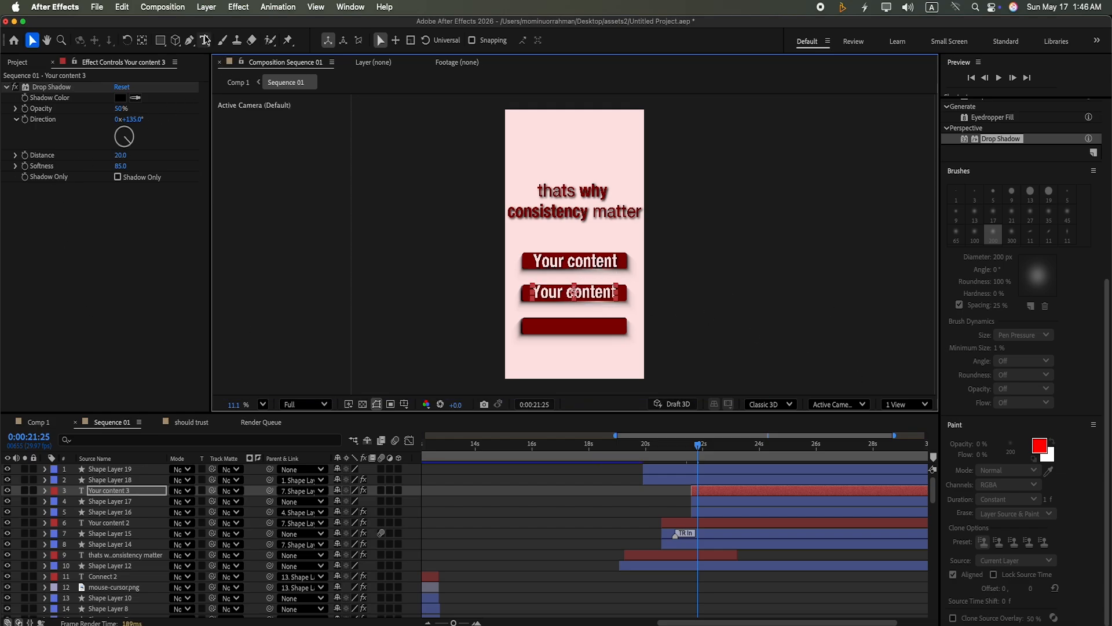
{"action": "left_click", "coordinate": [616, 291]}
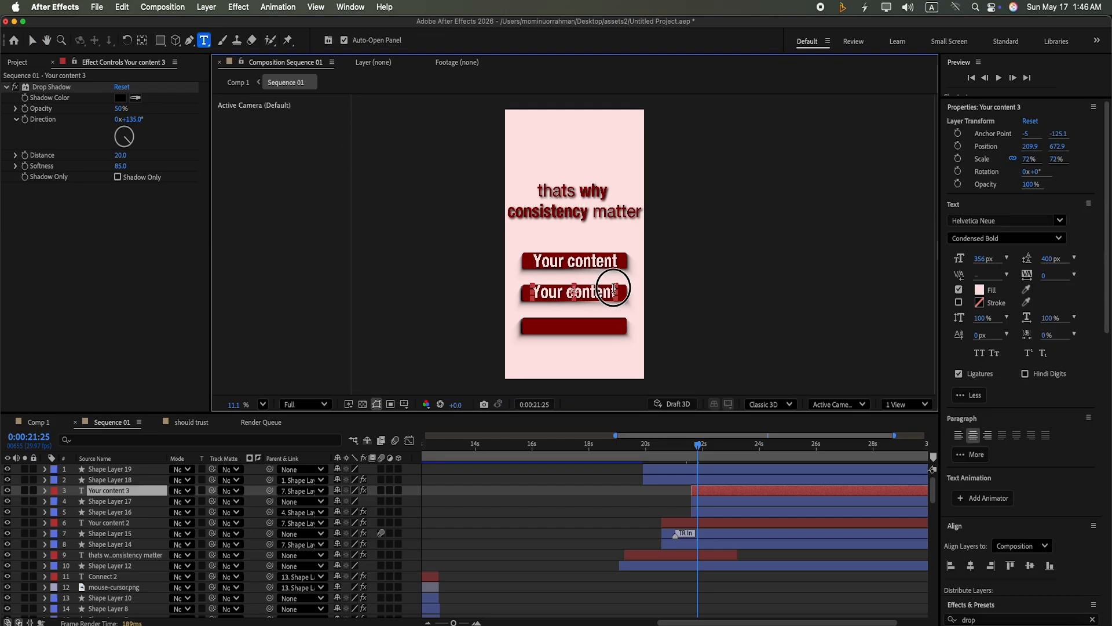
{"action": "key", "text": "BackSpace"}
{"action": "key", "text": "BackSpace"}
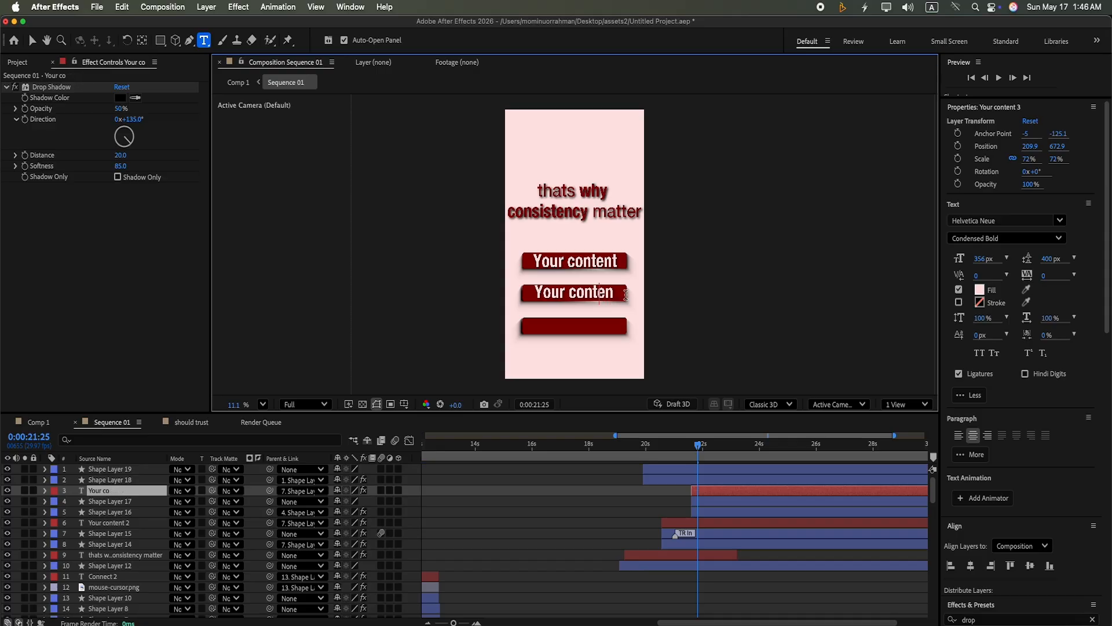
{"action": "key", "text": "BackSpace"}
{"action": "key", "text": "BackSpace"}
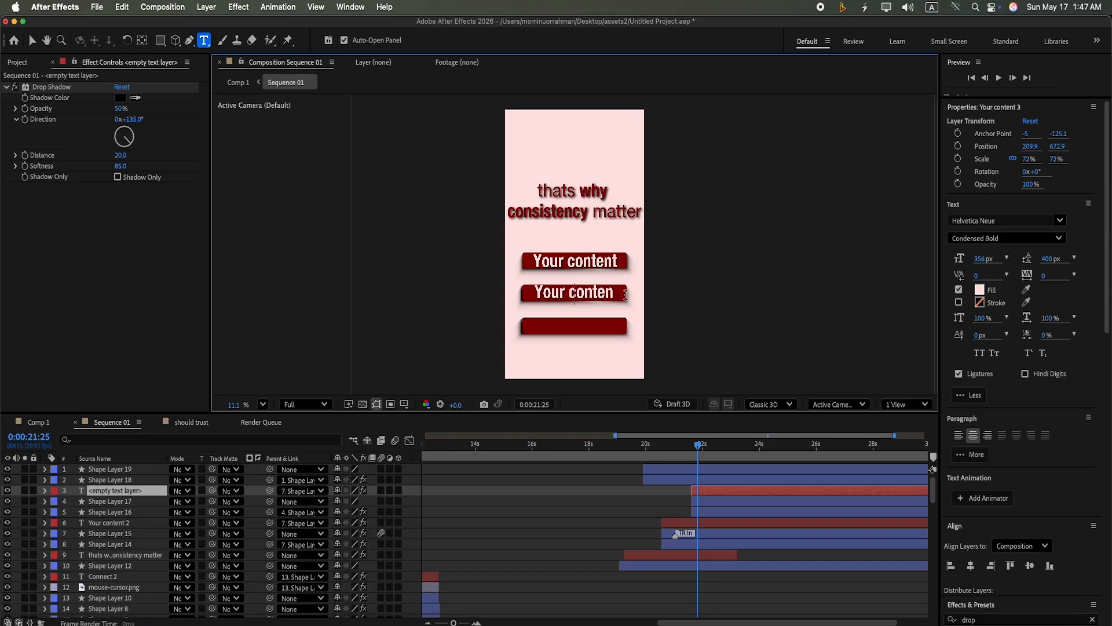
{"action": "type", "text": "y"}
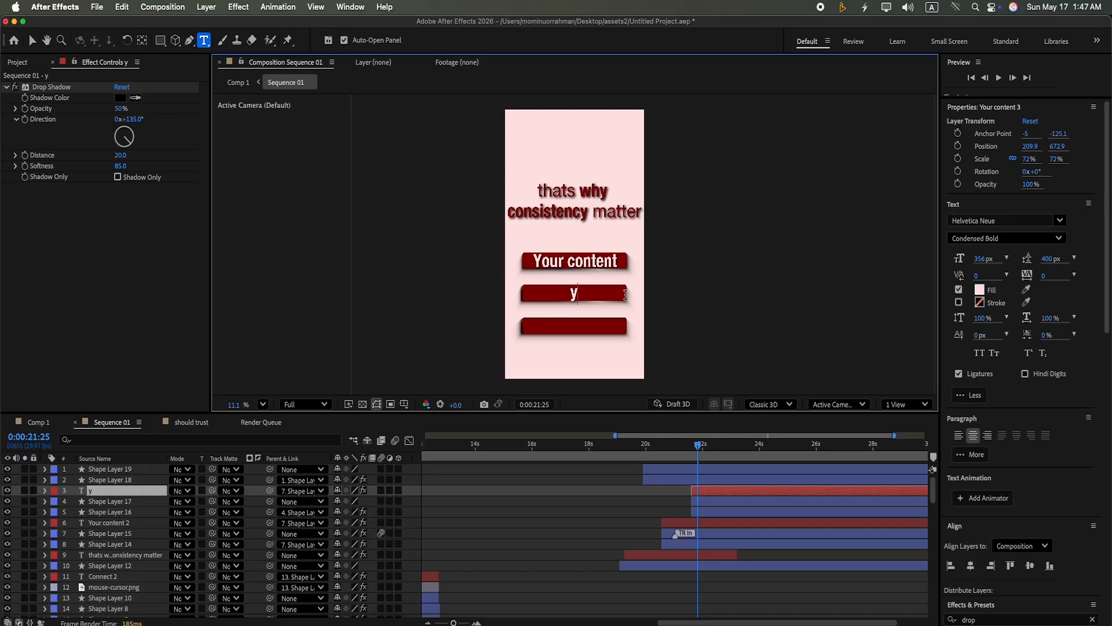
{"action": "key", "text": "BackSpace"}
{"action": "type", "text": "Your "}
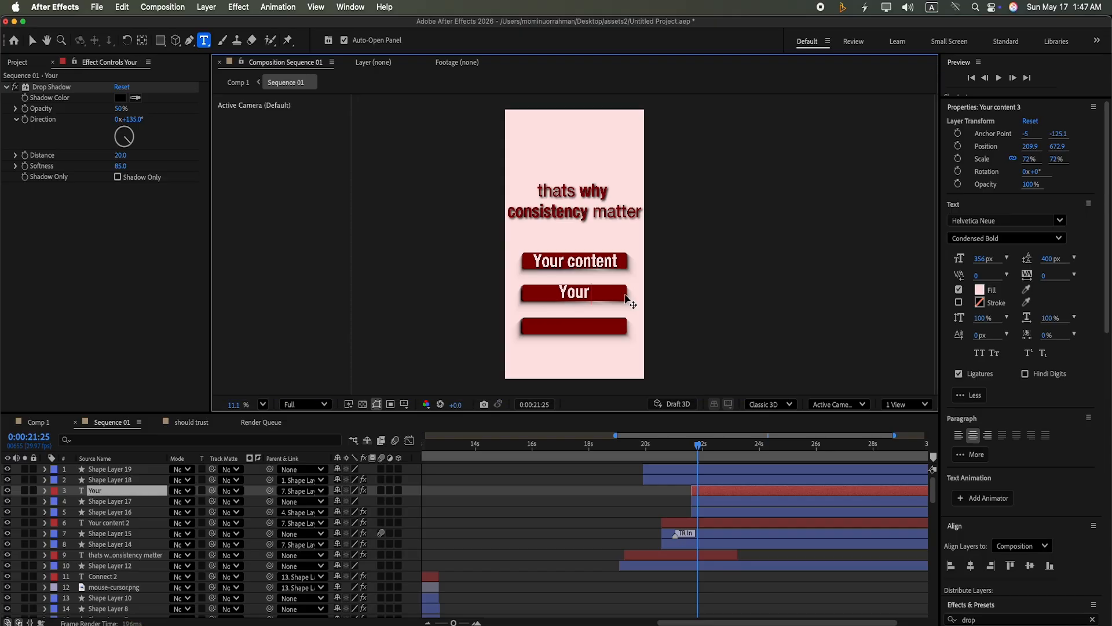
{"action": "type", "text": "style"}
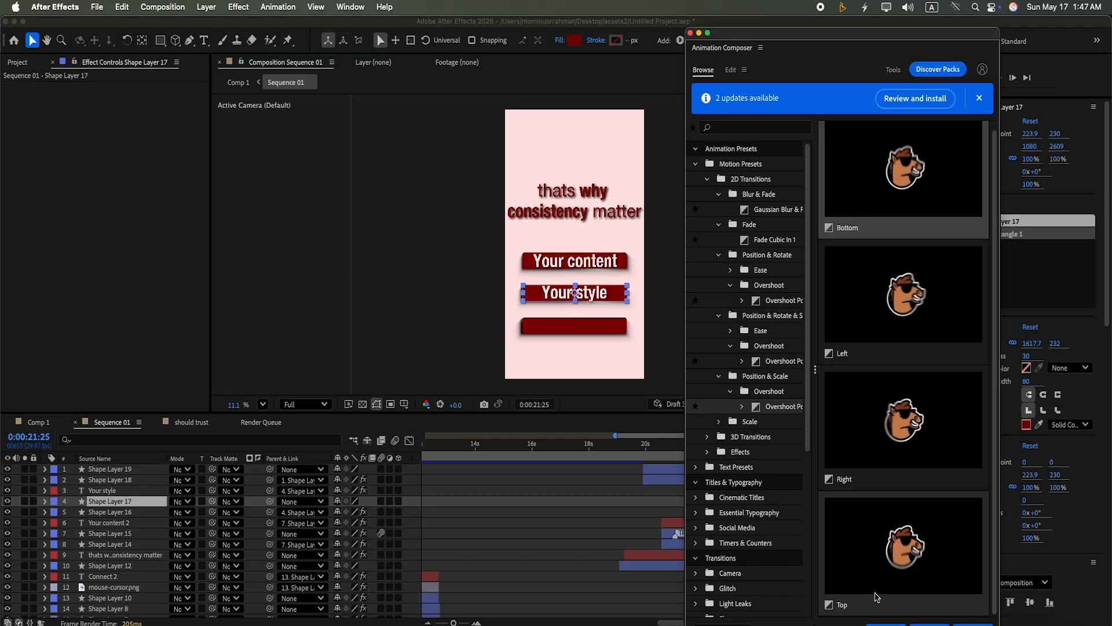
Step: Apply the Bottom Overshoot Position & Scale in-transition to Shape Layer 17 and shorten it to end at about 0:00:22:01
{"action": "double_click", "coordinate": [876, 597]}
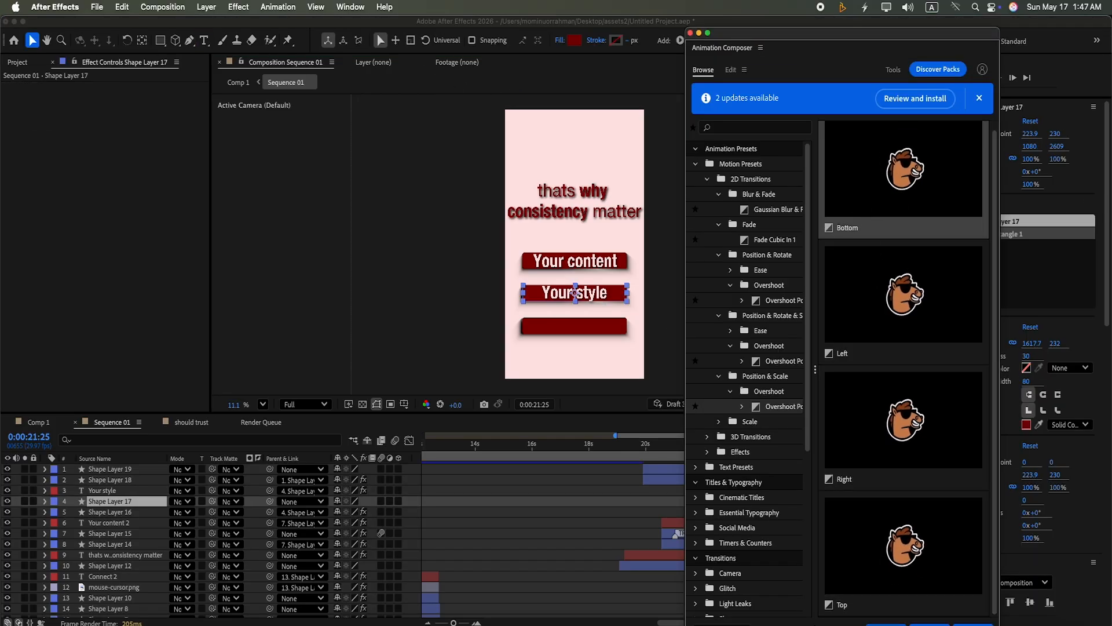
{"action": "left_click", "coordinate": [699, 33]}
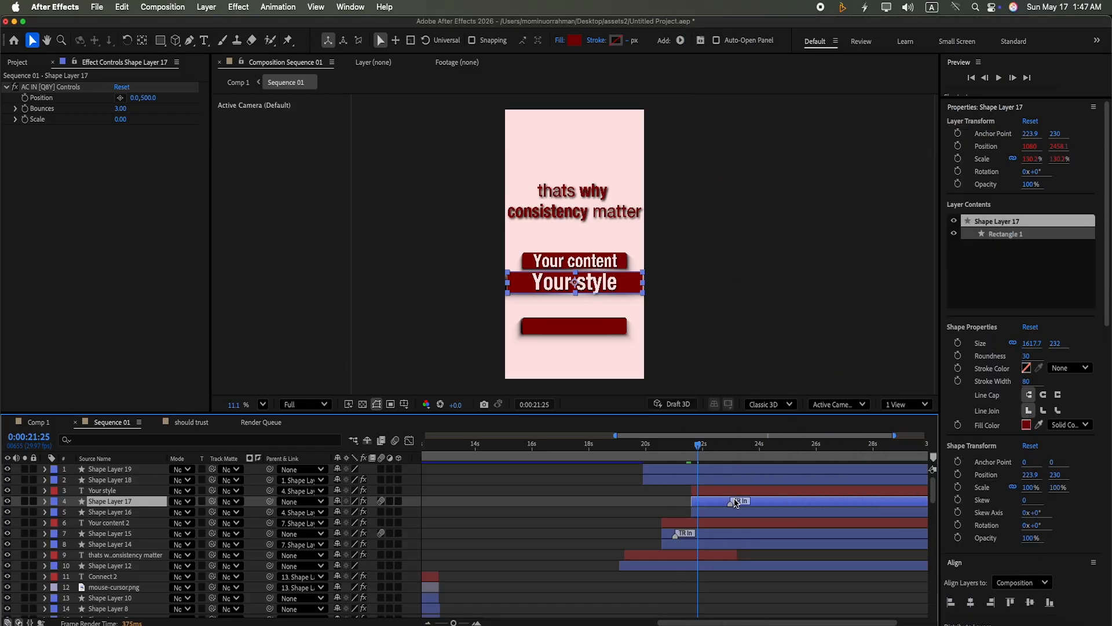
{"action": "left_click_drag", "start_coordinate": [730, 503], "coordinate": [704, 504]}
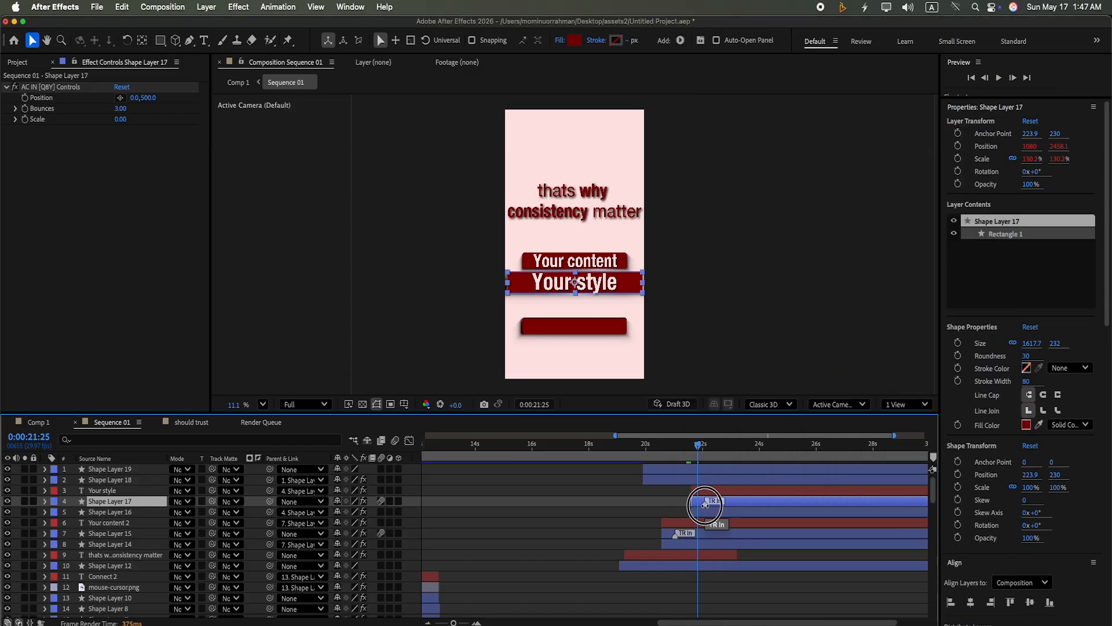
Step: Preview the second bar's entrance from 0:00:21:15
{"action": "left_click", "coordinate": [695, 450]}
{"action": "left_click_drag", "start_coordinate": [695, 449], "coordinate": [689, 449]}
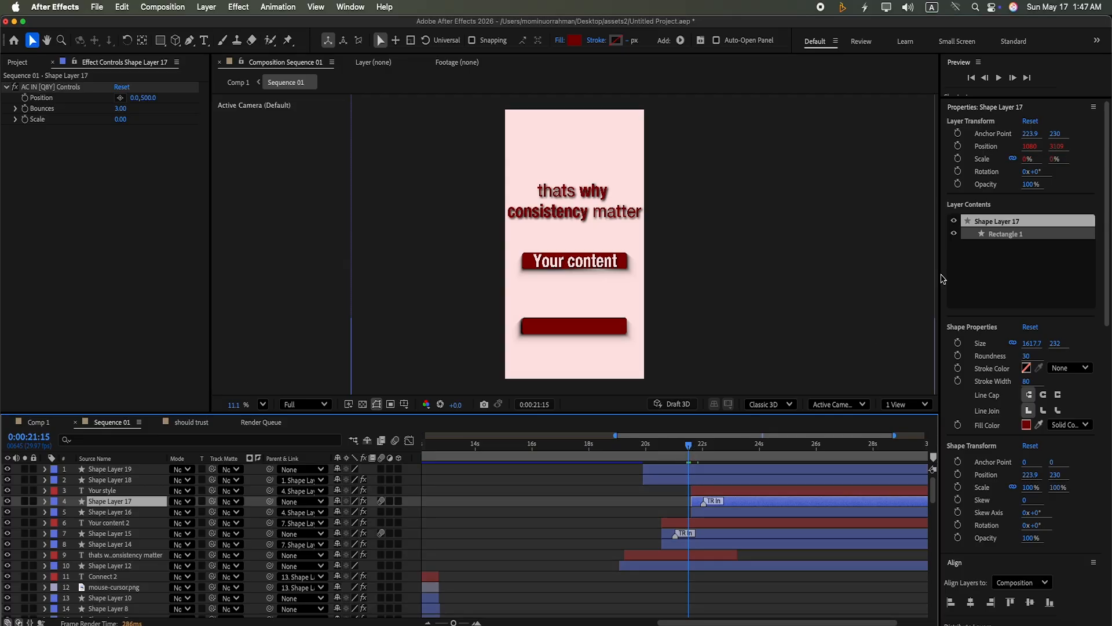
{"action": "left_click", "coordinate": [999, 79]}
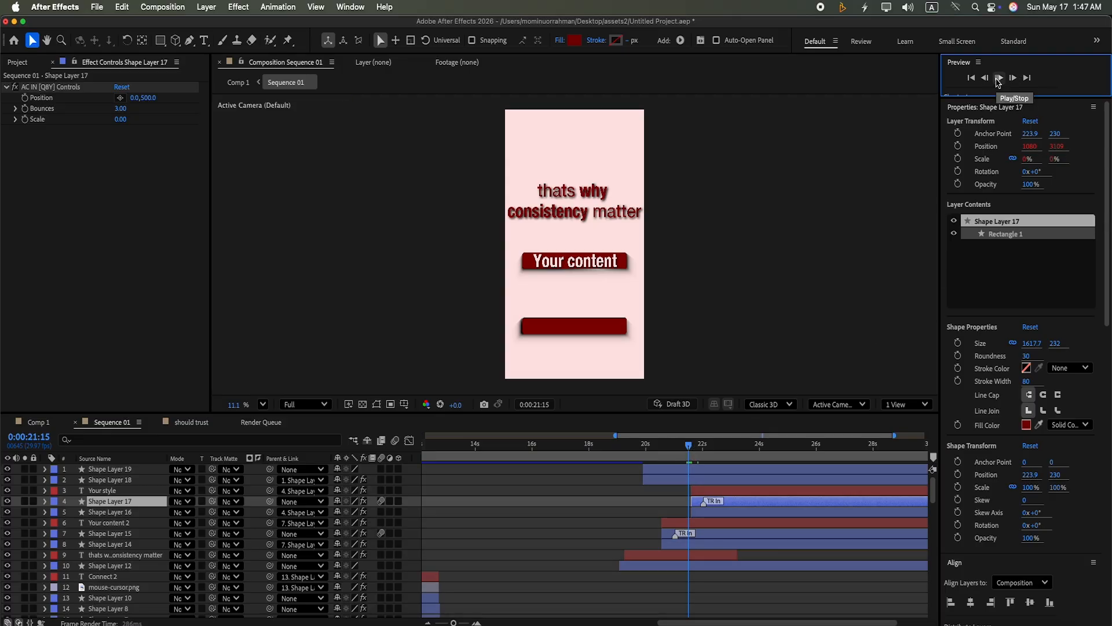
{"action": "left_click", "coordinate": [998, 78]}
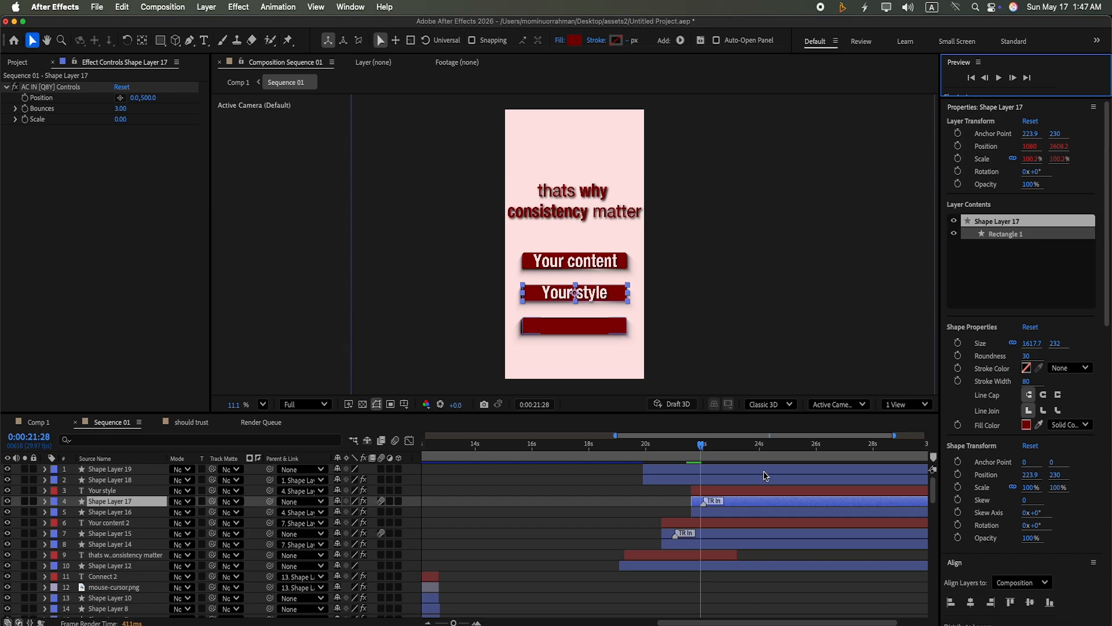
Step: Shift Shape Layer 18 and Shape Layer 19, the third bar's layers, to start at about 0:00:22:13
{"action": "left_click", "coordinate": [689, 479]}
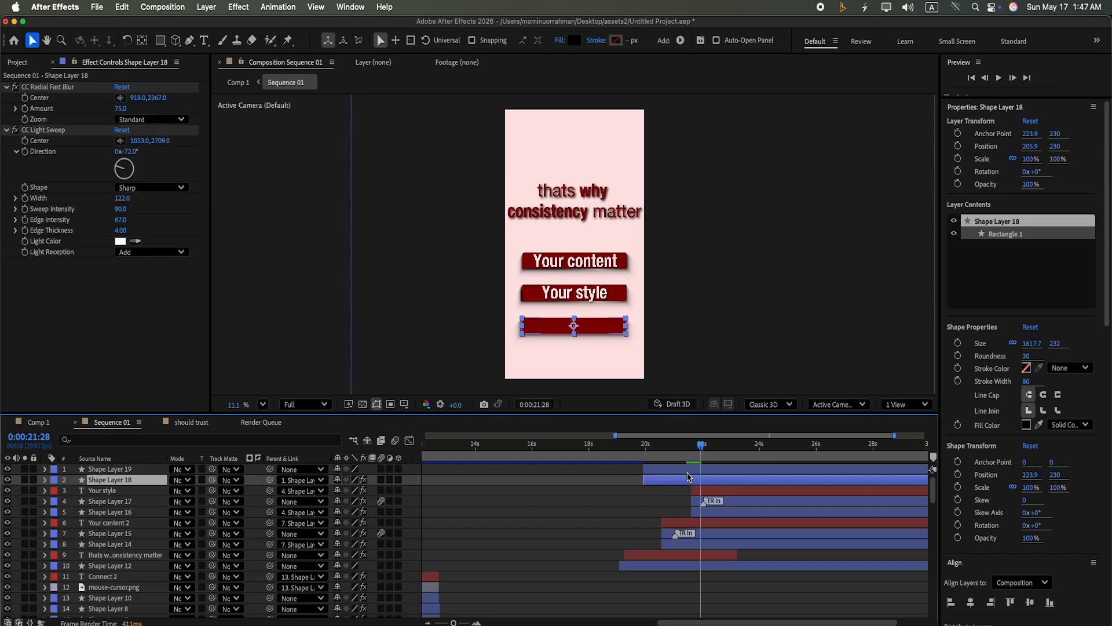
{"action": "left_click", "coordinate": [685, 470], "text": "shift"}
{"action": "left_click_drag", "start_coordinate": [685, 470], "coordinate": [731, 461]}
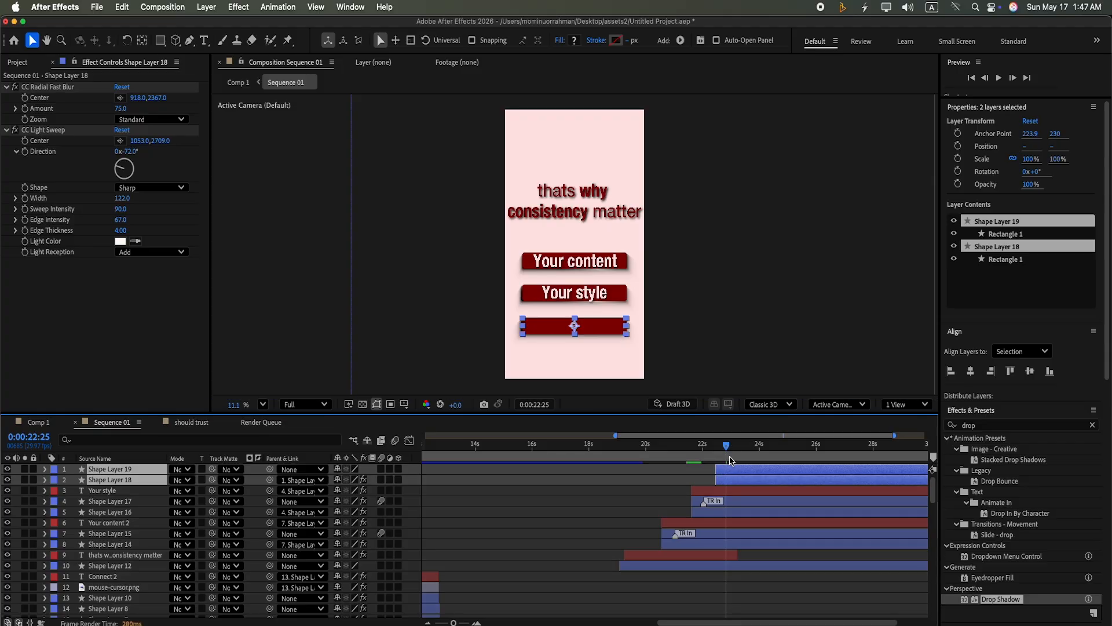
Step: Duplicate the "Your style" text layer, move it to the top of the stack, and align it in time and position with the third bar
{"action": "left_click", "coordinate": [711, 492]}
{"action": "key", "text": "super+d"}
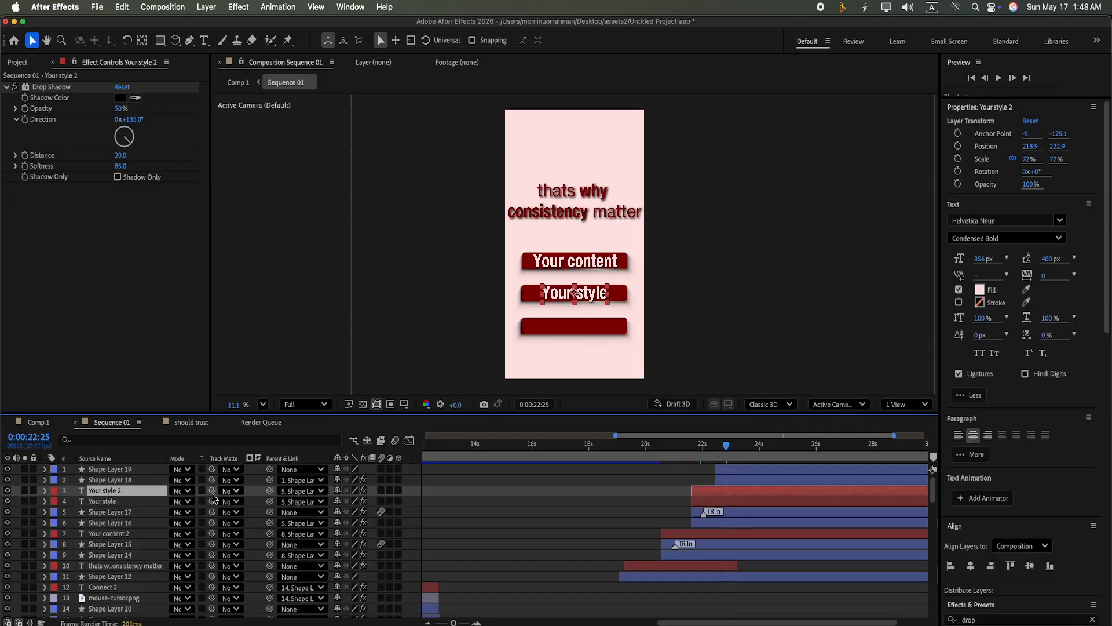
{"action": "left_click_drag", "start_coordinate": [155, 495], "coordinate": [158, 468]}
{"action": "left_click_drag", "start_coordinate": [700, 469], "coordinate": [727, 480]}
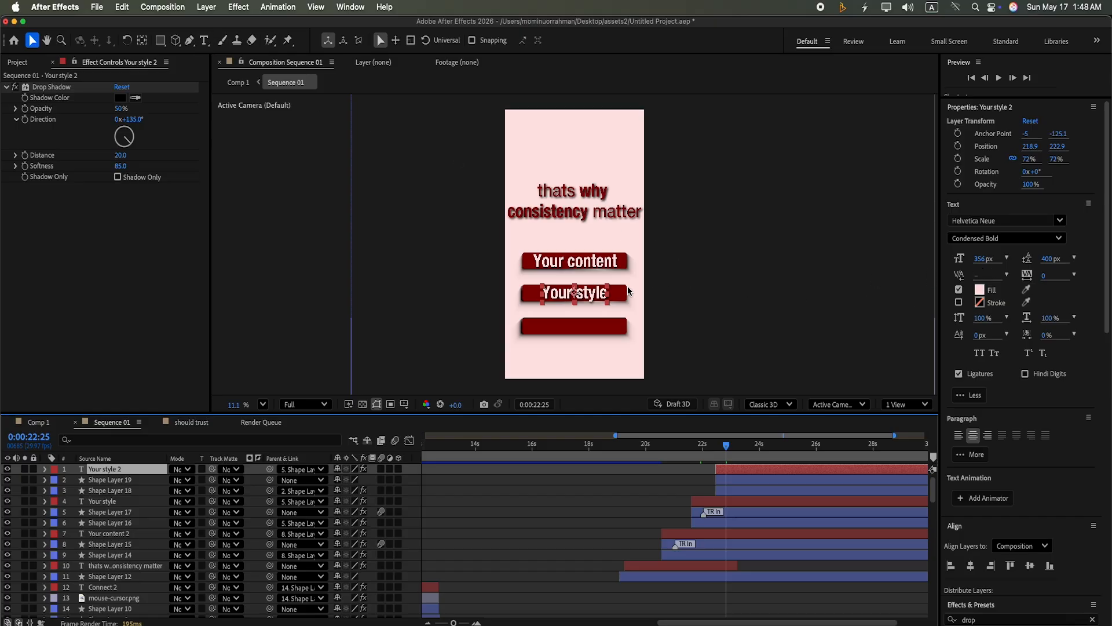
{"action": "left_click_drag", "start_coordinate": [585, 299], "coordinate": [588, 331]}
Step: Replace the wording of the duplicated text on the third bar with "Massage you"
{"action": "left_click", "coordinate": [204, 40]}
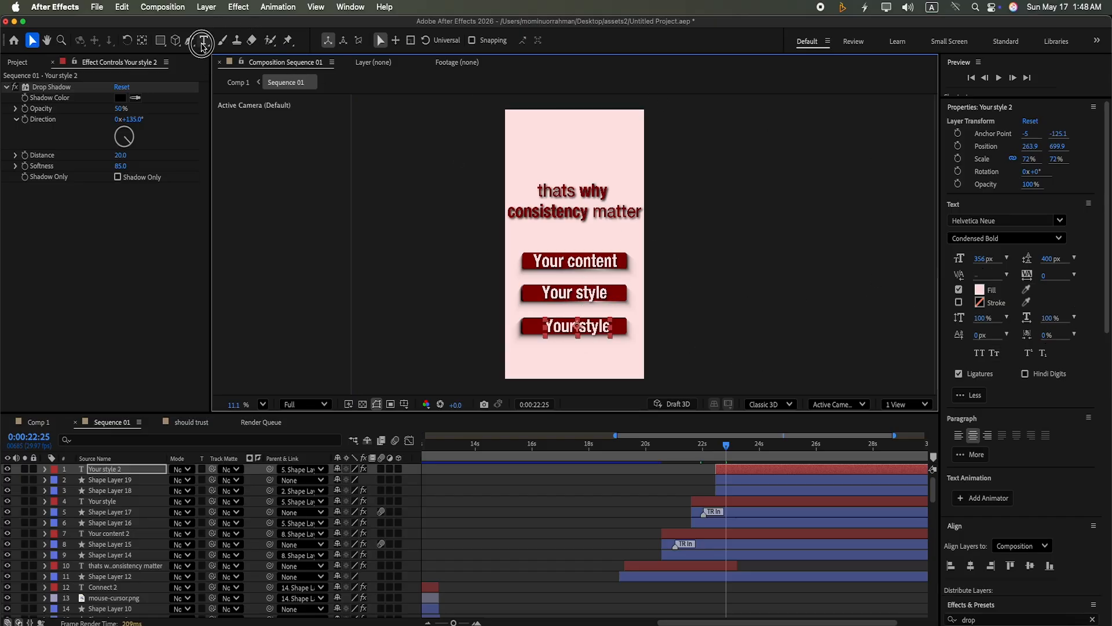
{"action": "left_click", "coordinate": [609, 325]}
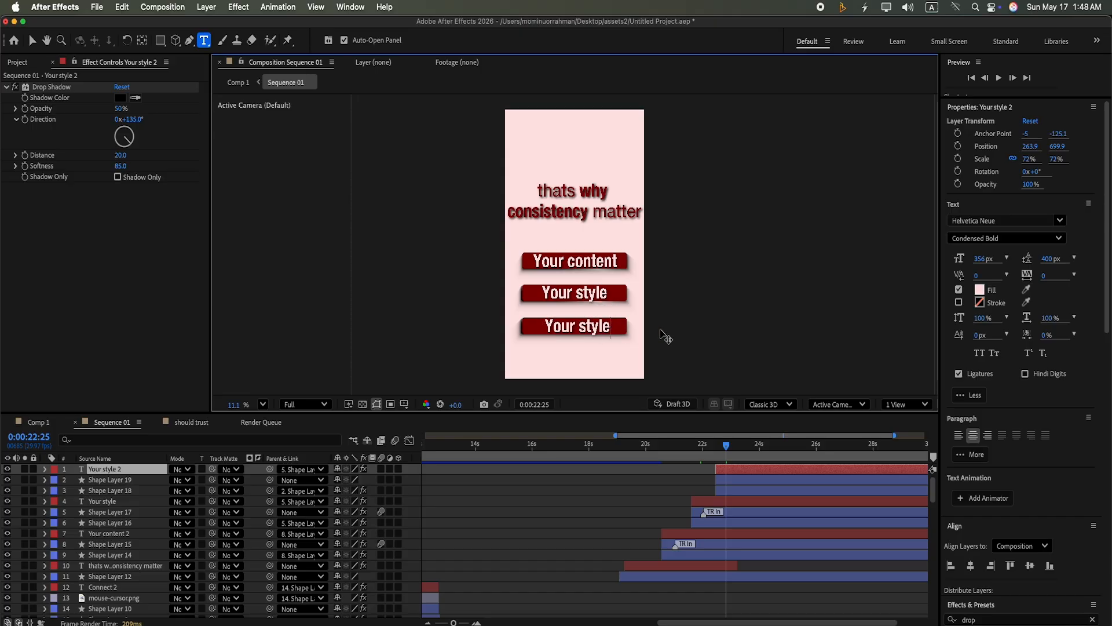
{"action": "key", "text": "BackSpace"}
{"action": "key", "text": "BackSpace"}
{"action": "key", "text": "BackSpace"}
{"action": "key", "text": "BackSpace"}
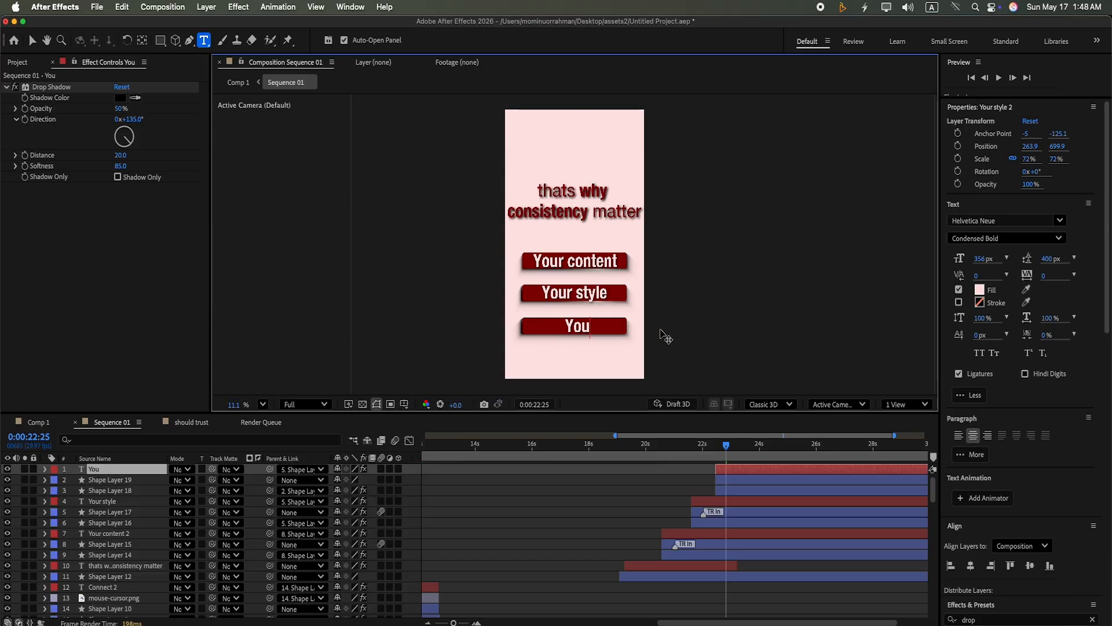
{"action": "key", "text": "BackSpace"}
{"action": "key", "text": "BackSpace"}
{"action": "key", "text": "BackSpace"}
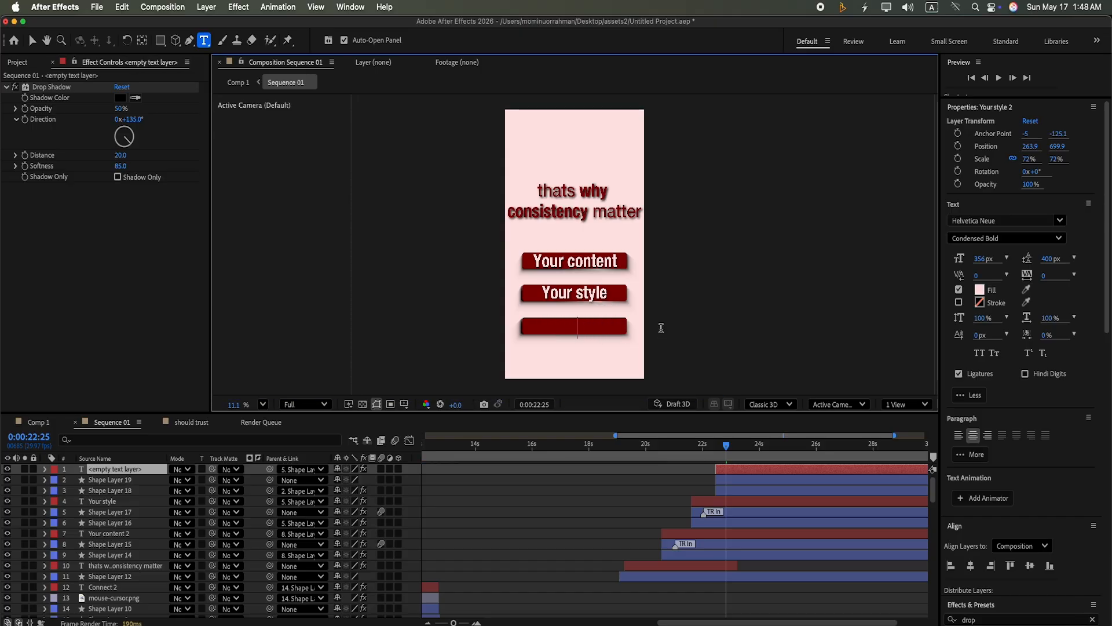
{"action": "type", "text": "Massag"}
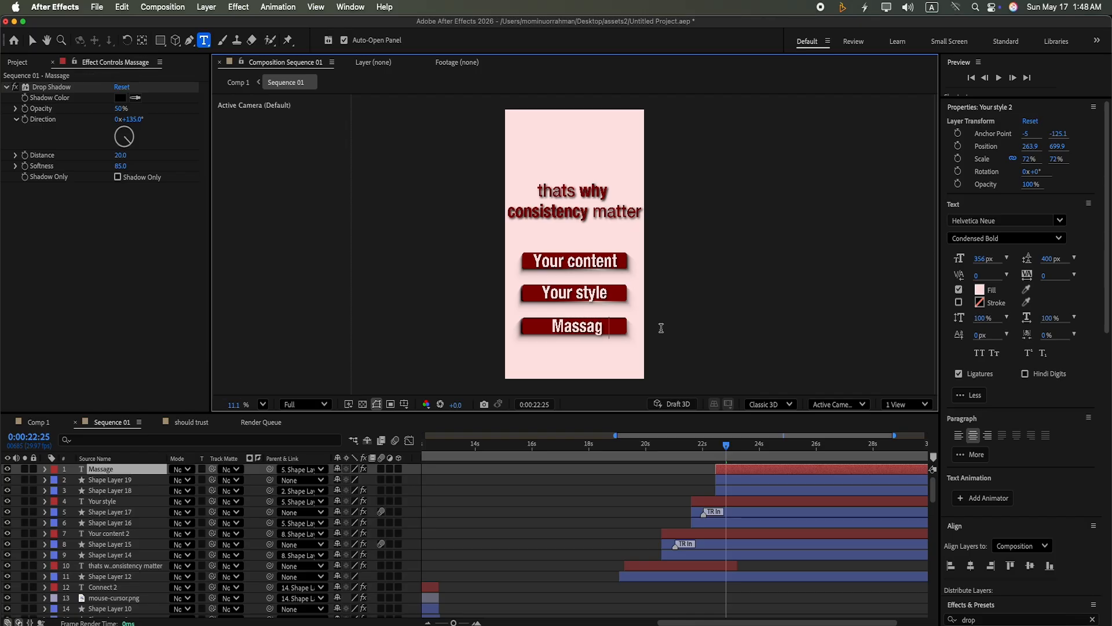
{"action": "type", "text": "e you"}
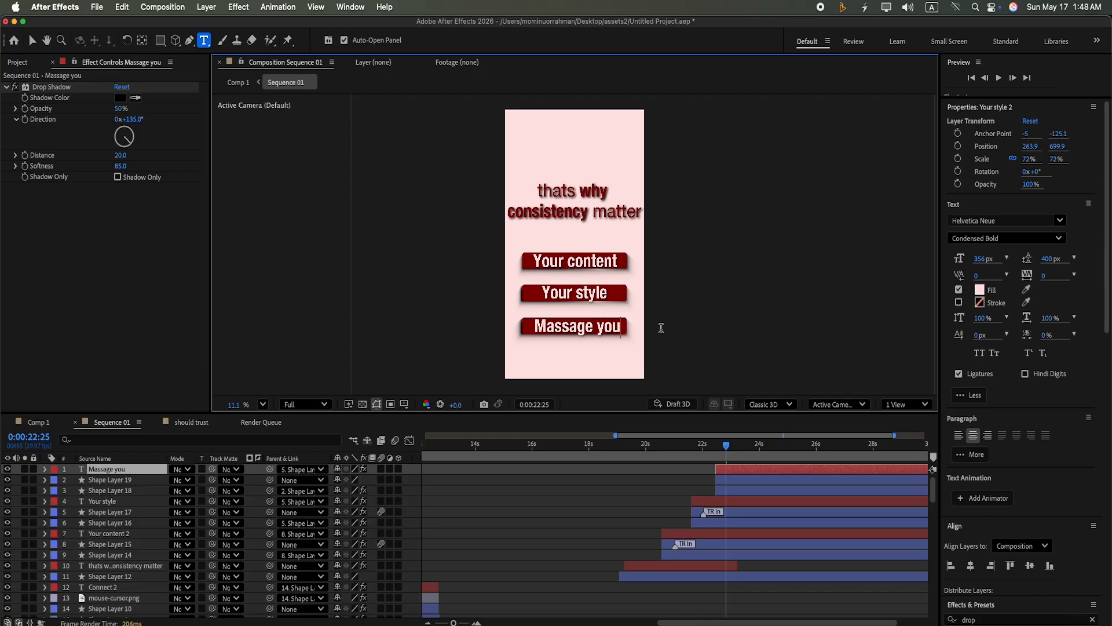
Step: Center the "Massage you" text on the third bar and parent its layer to Shape Layer 19
{"action": "left_click", "coordinate": [32, 41]}
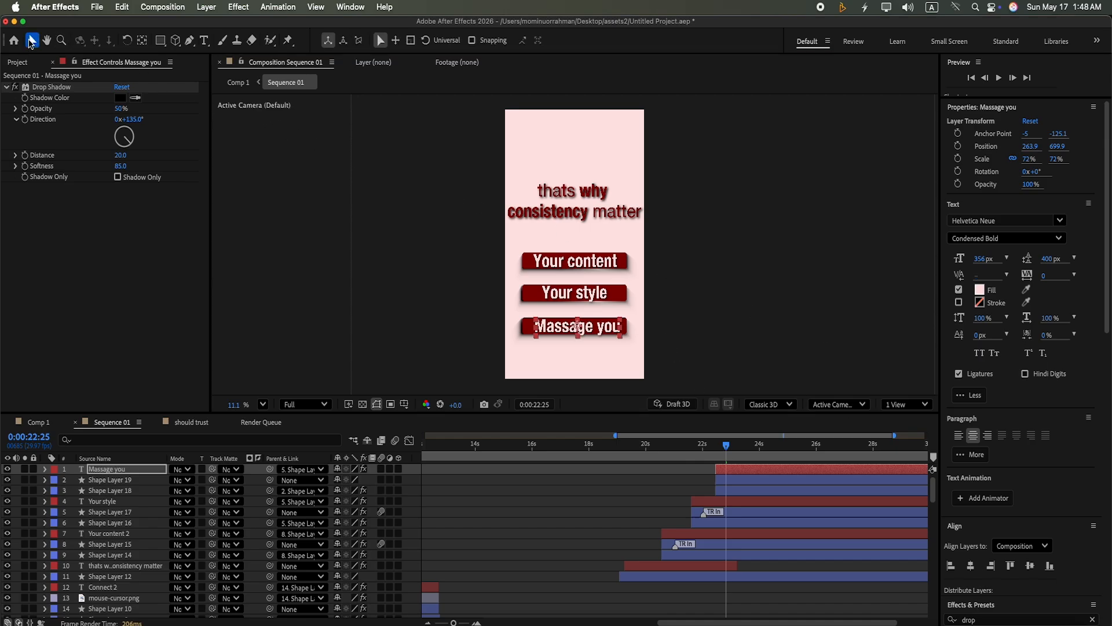
{"action": "left_click_drag", "start_coordinate": [589, 325], "coordinate": [590, 329]}
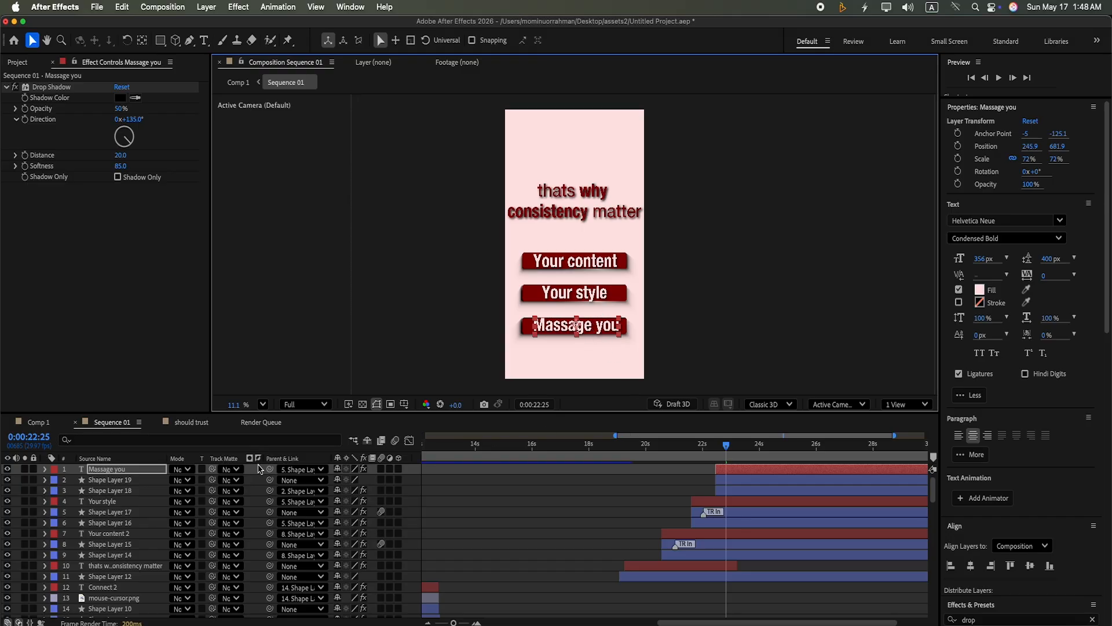
{"action": "left_click_drag", "start_coordinate": [271, 470], "coordinate": [214, 482]}
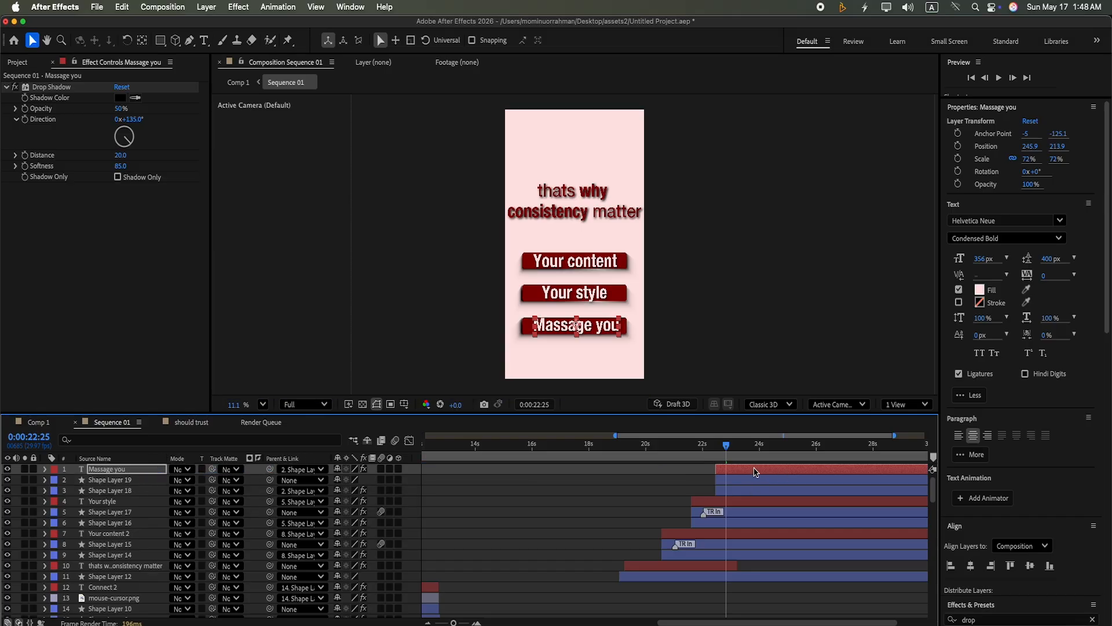
Step: Apply the Bottom Overshoot Position & Scale in-transition to Shape Layer 19 and close the Animation Composer window
{"action": "left_click", "coordinate": [754, 479]}
{"action": "key", "text": "shift+F1"}
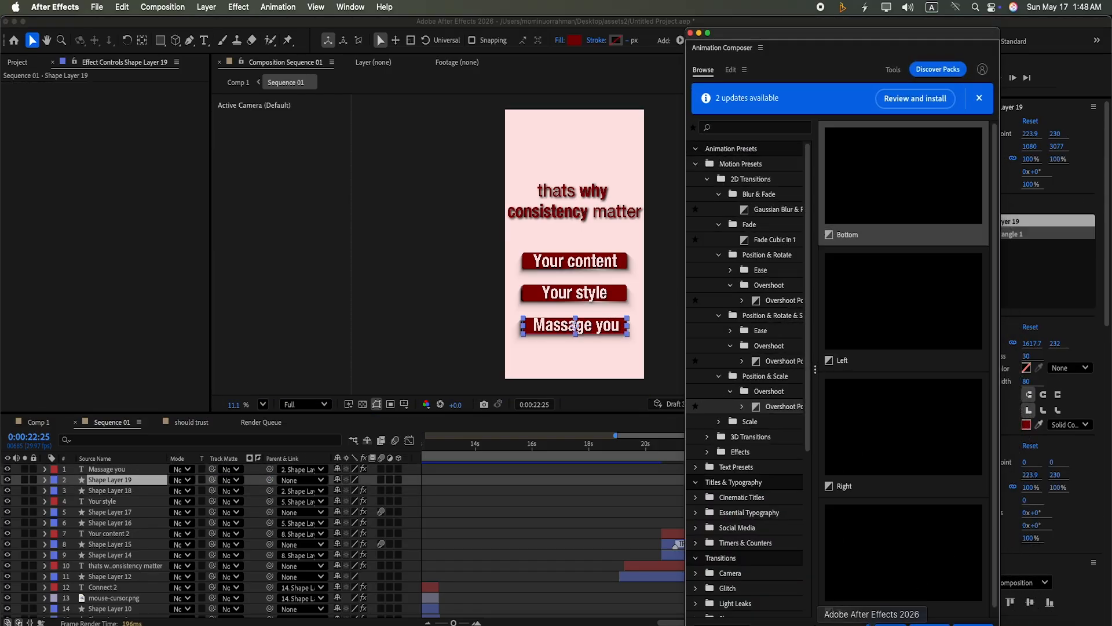
{"action": "left_click", "coordinate": [885, 623]}
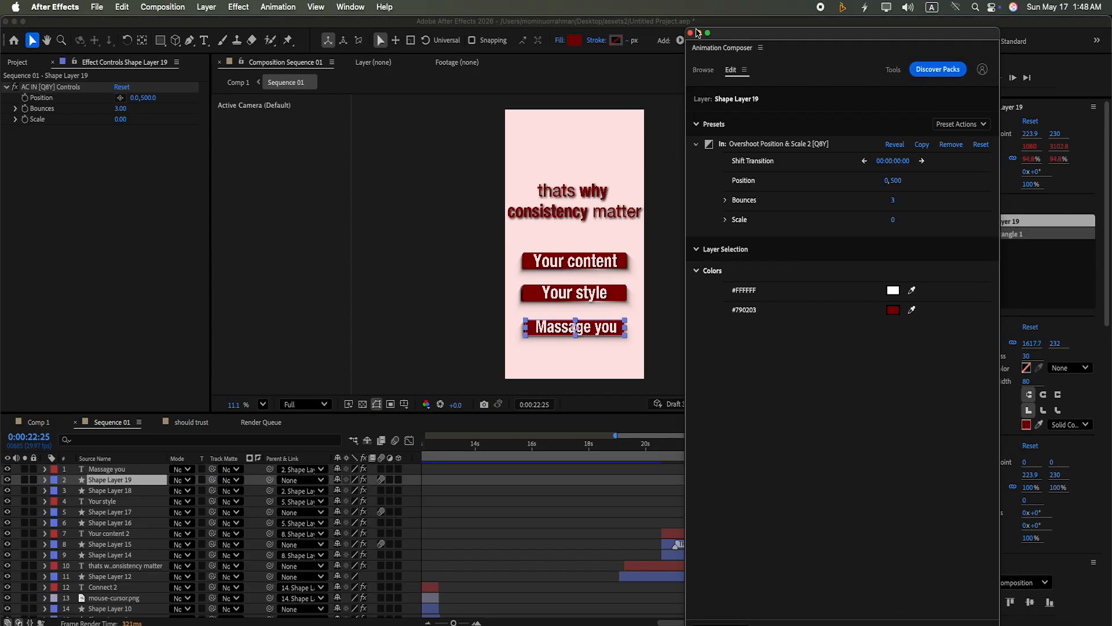
{"action": "left_click", "coordinate": [698, 33]}
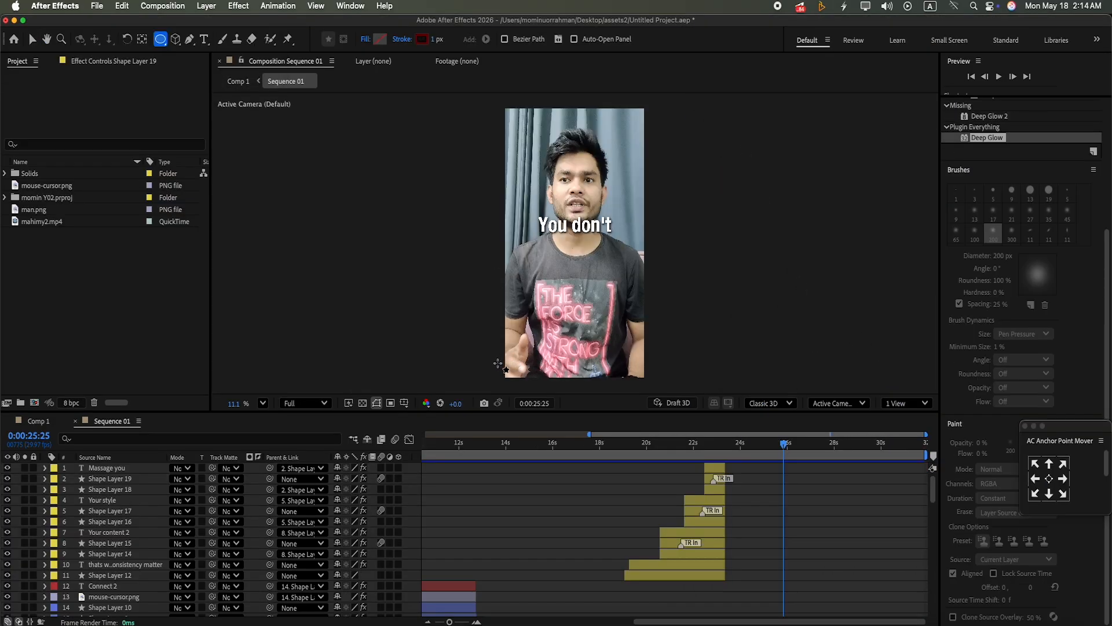
Step: Draw a small circle over the video frame's lower-left corner with fill color CEABAB and a 0 px stroke
{"action": "left_click_drag", "start_coordinate": [493, 360], "coordinate": [524, 392]}
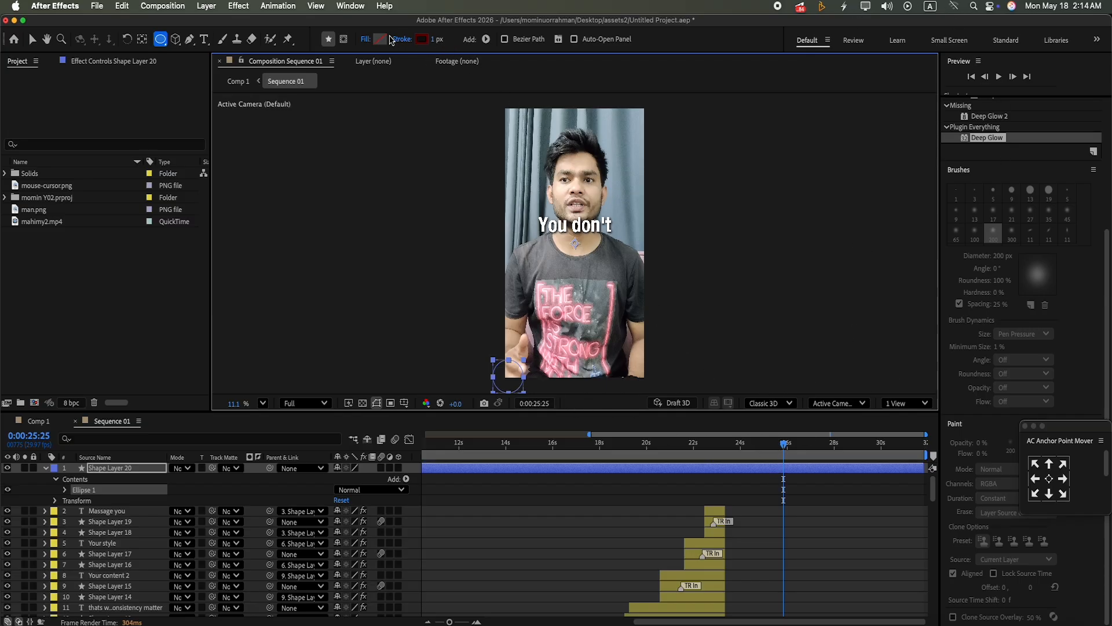
{"action": "left_click", "coordinate": [385, 41]}
{"action": "left_click", "coordinate": [45, 251]}
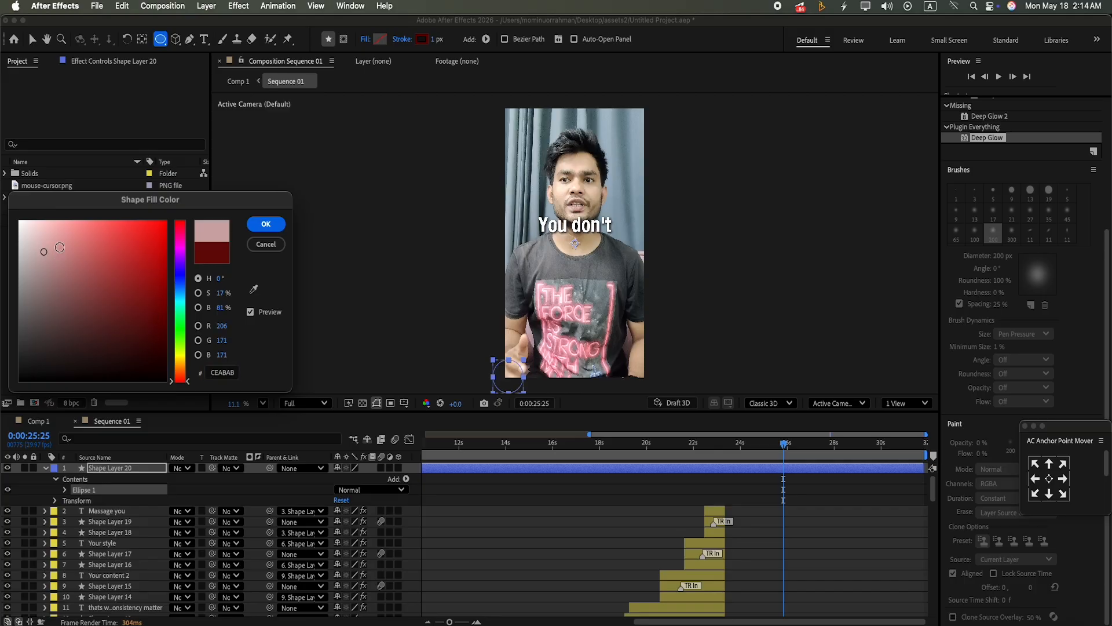
{"action": "left_click", "coordinate": [264, 224]}
{"action": "left_click", "coordinate": [435, 42]}
{"action": "left_click_drag", "start_coordinate": [435, 42], "coordinate": [439, 112]}
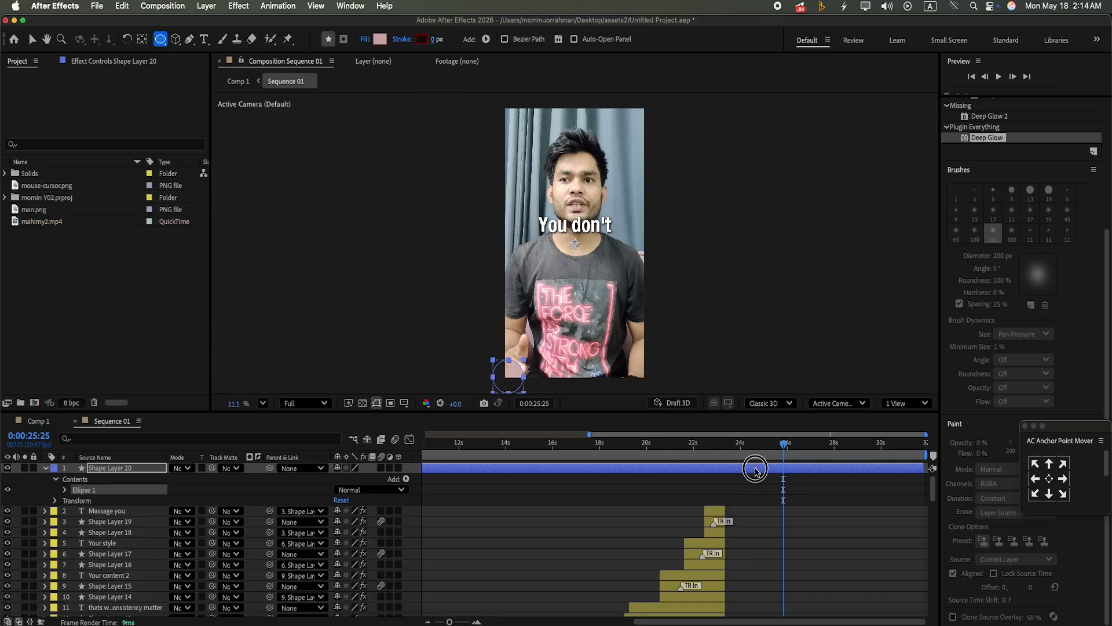
Step: Split the circle's layer at 0:00:25:25 and delete the part before the cut
{"action": "left_click", "coordinate": [757, 469]}
{"action": "key", "text": "super+shift+d"}
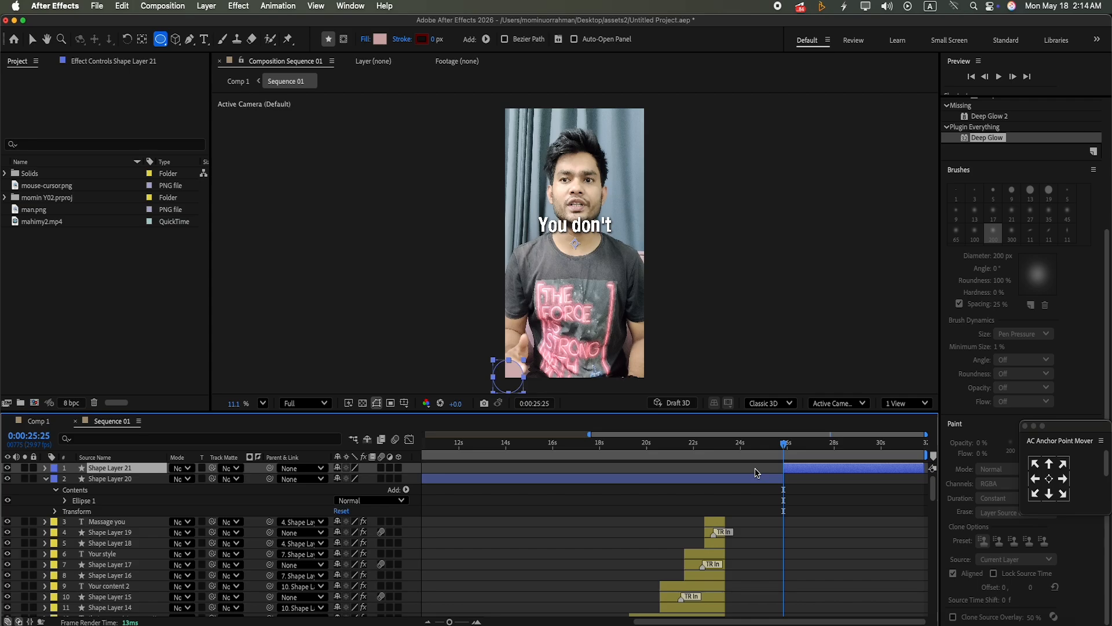
{"action": "left_click", "coordinate": [752, 480]}
{"action": "key", "text": "Delete"}
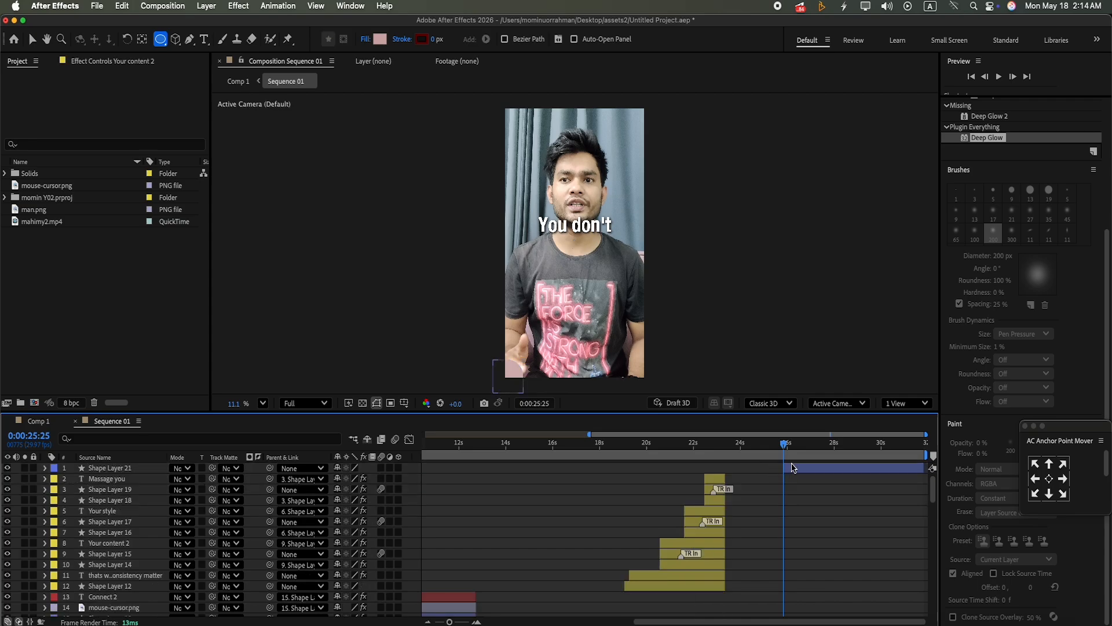
Step: Center the anchor point of Shape Layer 21 on its circle
{"action": "left_click_drag", "start_coordinate": [786, 446], "coordinate": [798, 446]}
{"action": "left_click", "coordinate": [802, 468]}
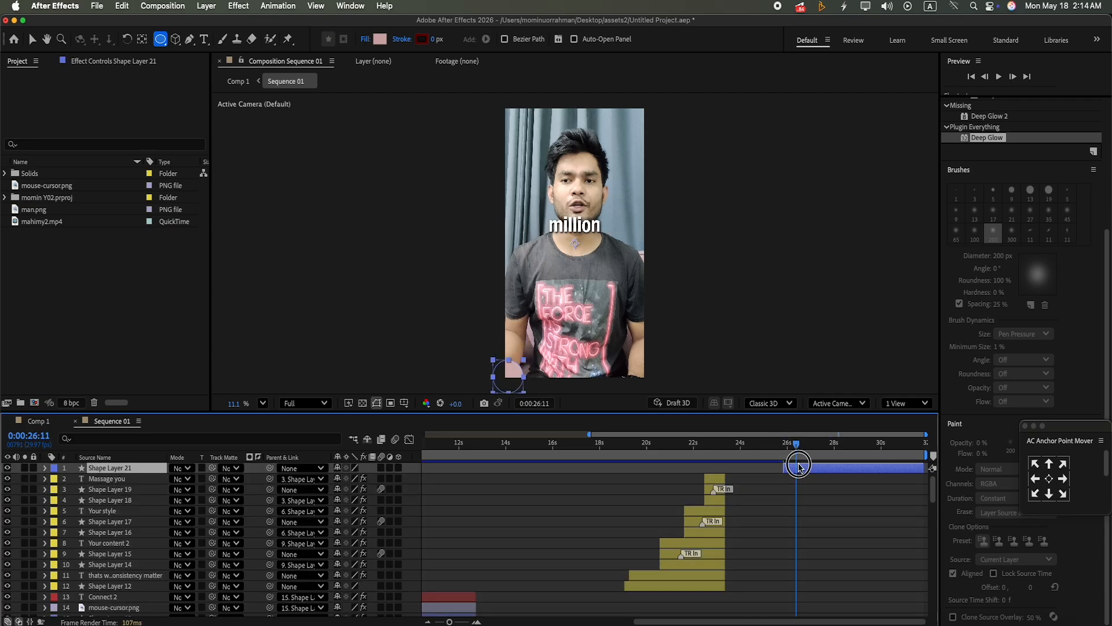
{"action": "left_click", "coordinate": [1050, 479]}
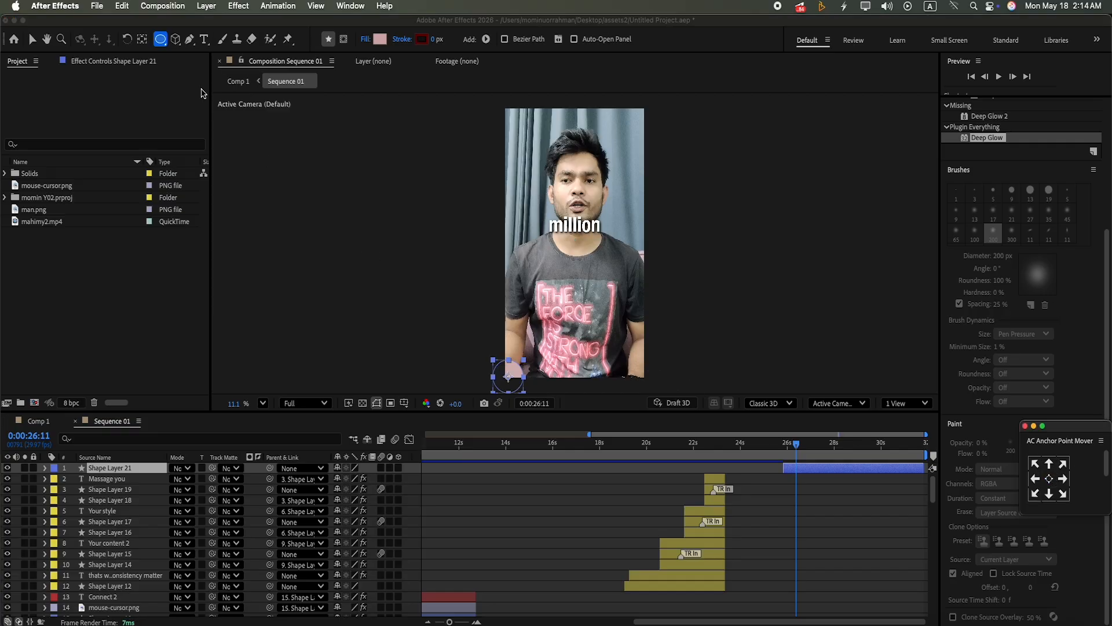
Step: Shift Shape Layer 21 to start at about 0:00:25:21 and nudge its circle so it is centered on the frame's lower-left corner
{"action": "left_click", "coordinate": [32, 38]}
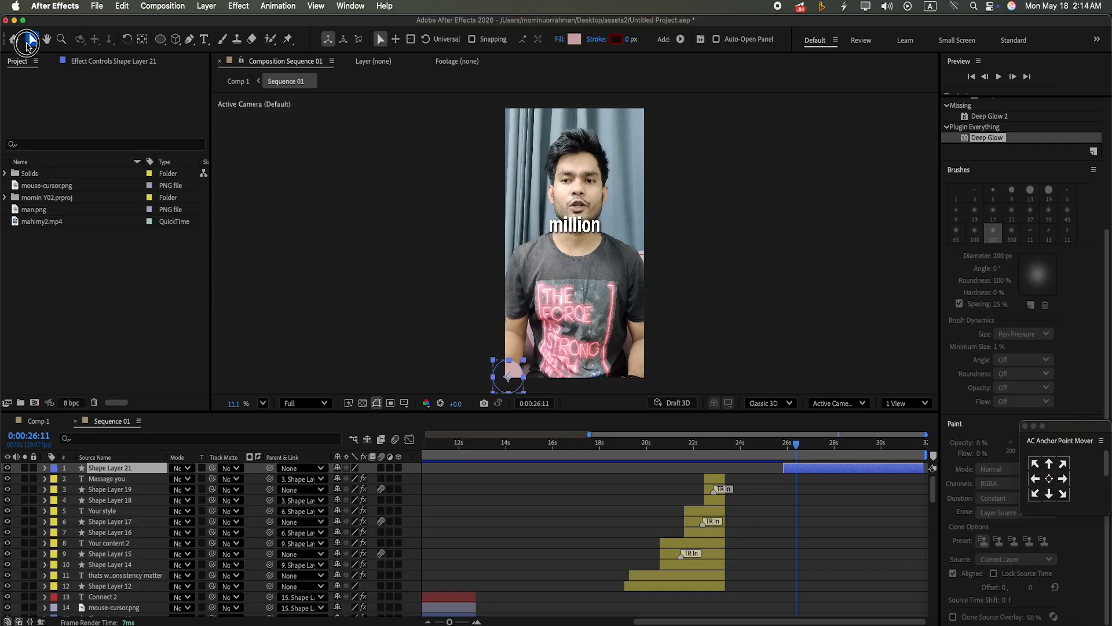
{"action": "left_click", "coordinate": [513, 361]}
{"action": "left_click", "coordinate": [811, 468]}
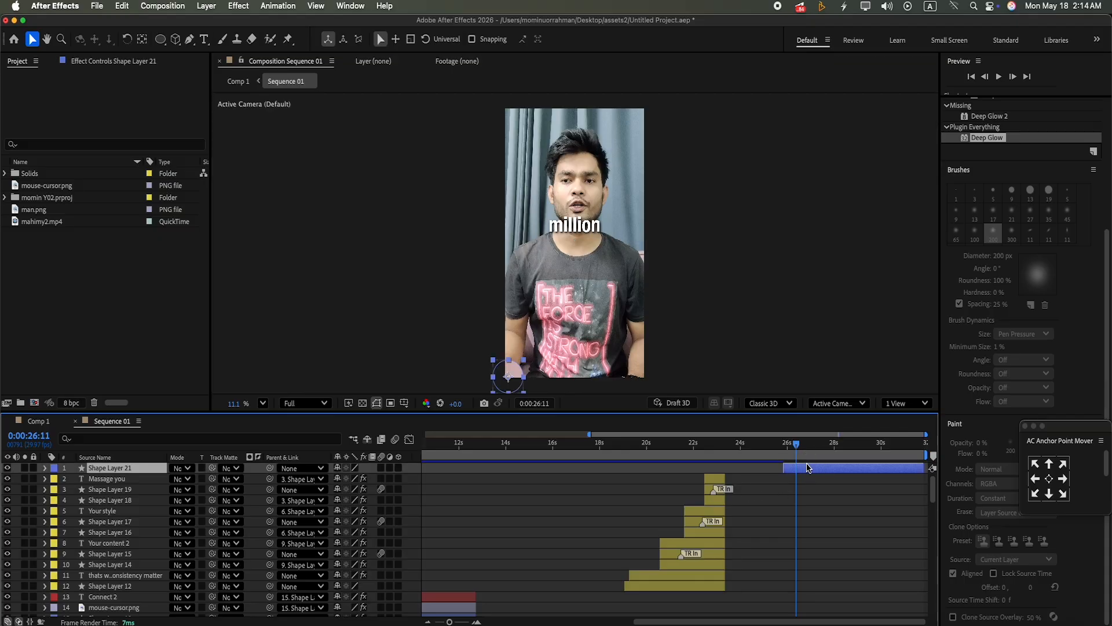
{"action": "left_click", "coordinate": [512, 365]}
{"action": "left_click_drag", "start_coordinate": [511, 363], "coordinate": [512, 364]}
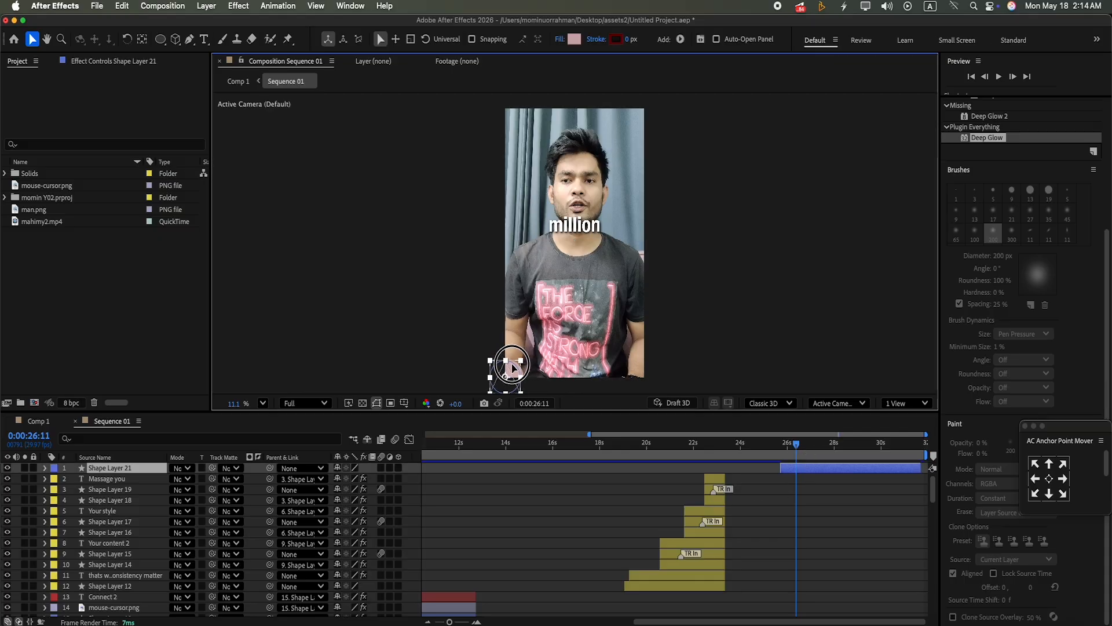
{"action": "double_click", "coordinate": [512, 364]}
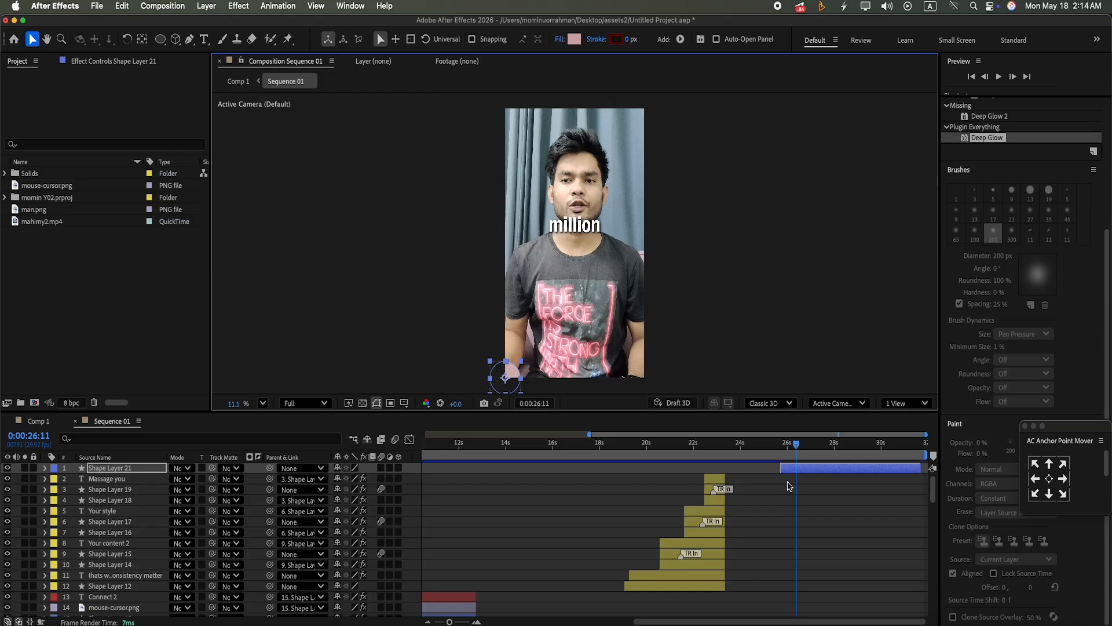
Step: Add a starting Scale keyframe of 100% to Shape Layer 21 at 0:00:25:21
{"action": "left_click_drag", "start_coordinate": [798, 444], "coordinate": [437, 479]}
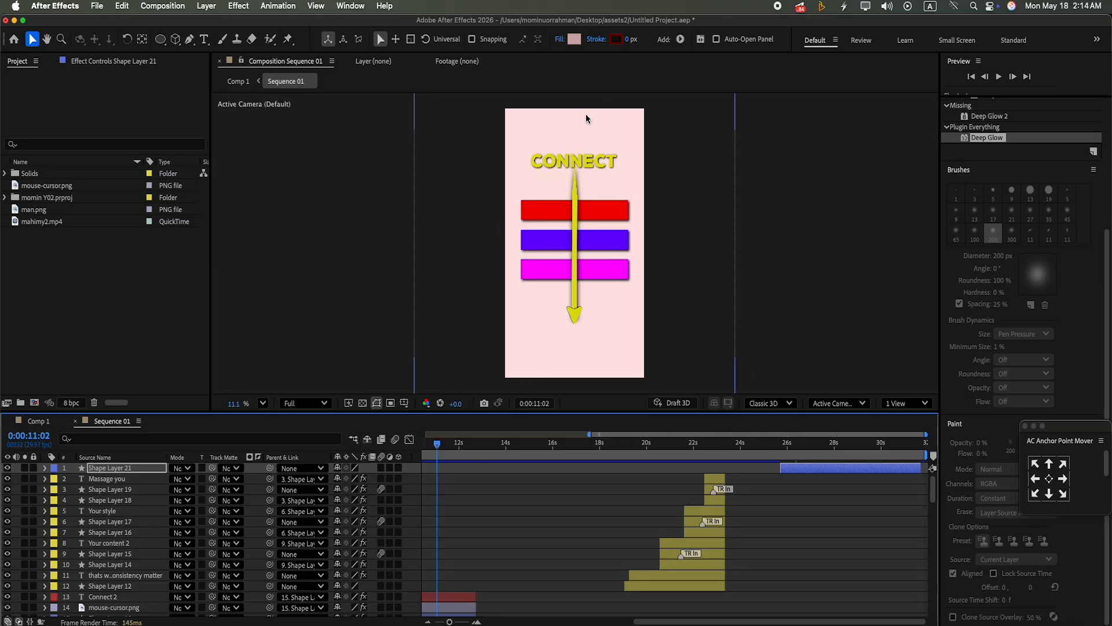
{"action": "left_click_drag", "start_coordinate": [438, 456], "coordinate": [799, 529]}
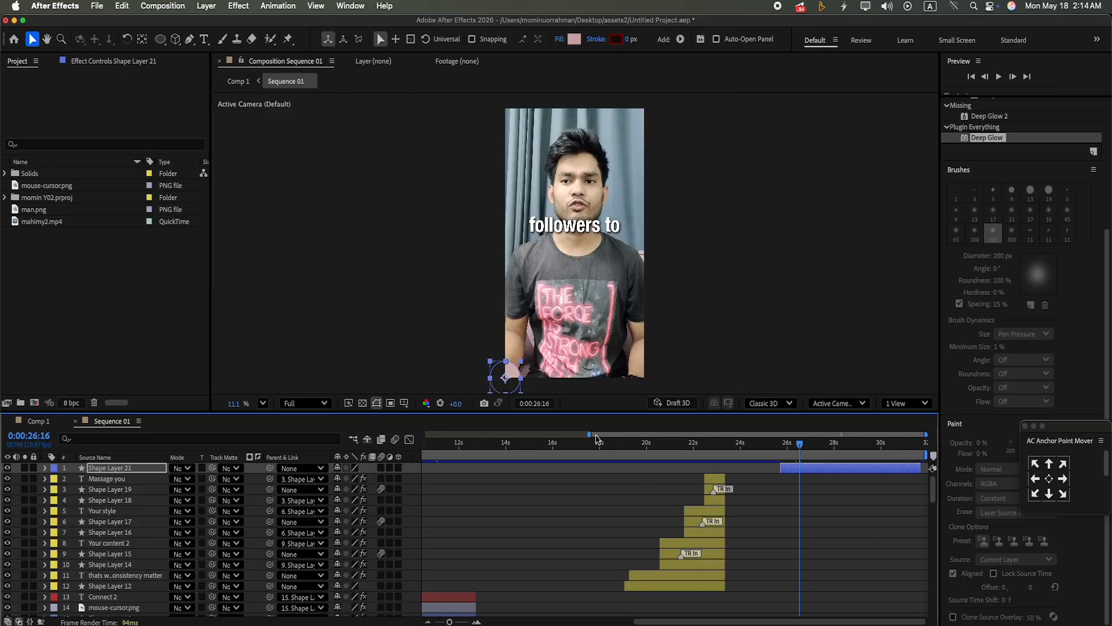
{"action": "left_click_drag", "start_coordinate": [802, 451], "coordinate": [780, 476]}
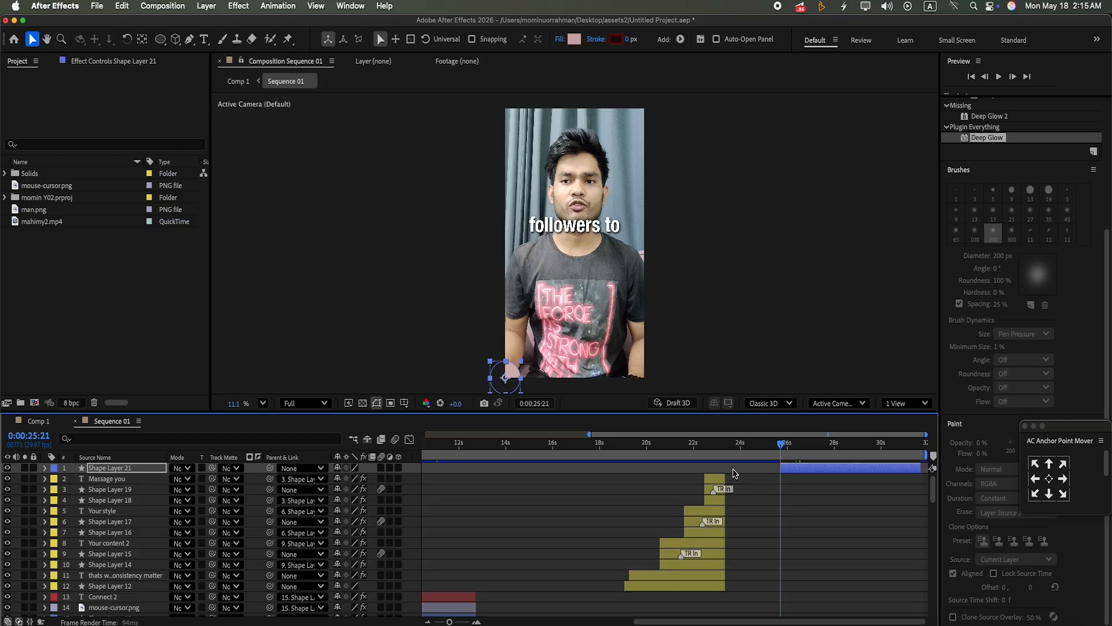
{"action": "left_click", "coordinate": [45, 469]}
{"action": "left_click", "coordinate": [55, 490]}
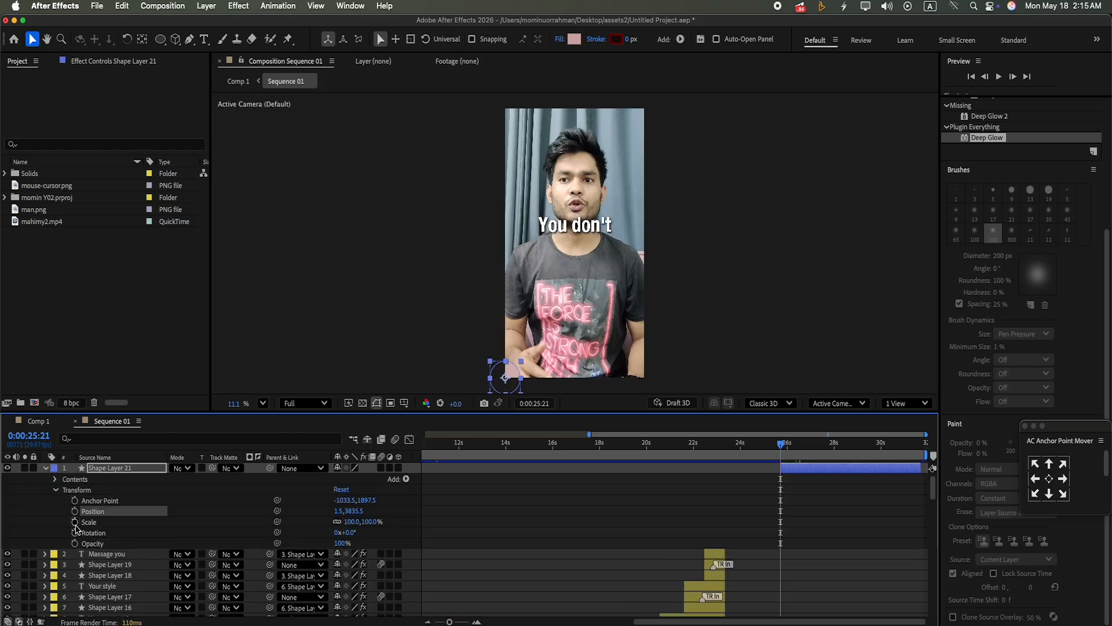
{"action": "left_click", "coordinate": [75, 522]}
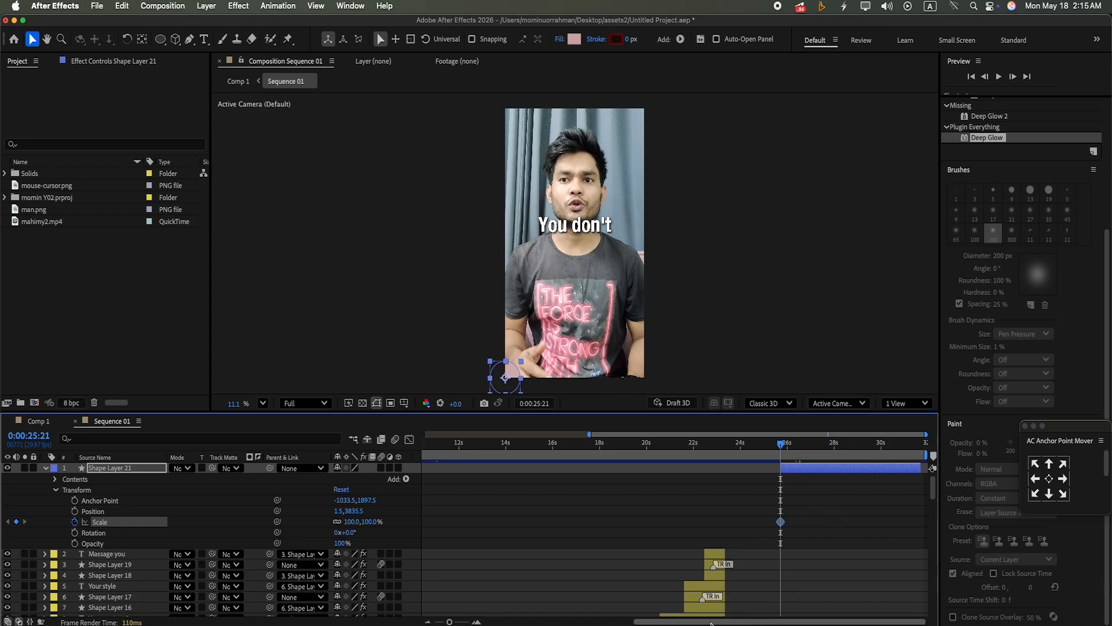
Step: Scale Shape Layer 21 up to 1994% at 0:00:26:01 so the circle fills the whole frame
{"action": "left_click_drag", "start_coordinate": [449, 621], "coordinate": [464, 621]}
{"action": "left_click_drag", "start_coordinate": [672, 444], "coordinate": [701, 445]}
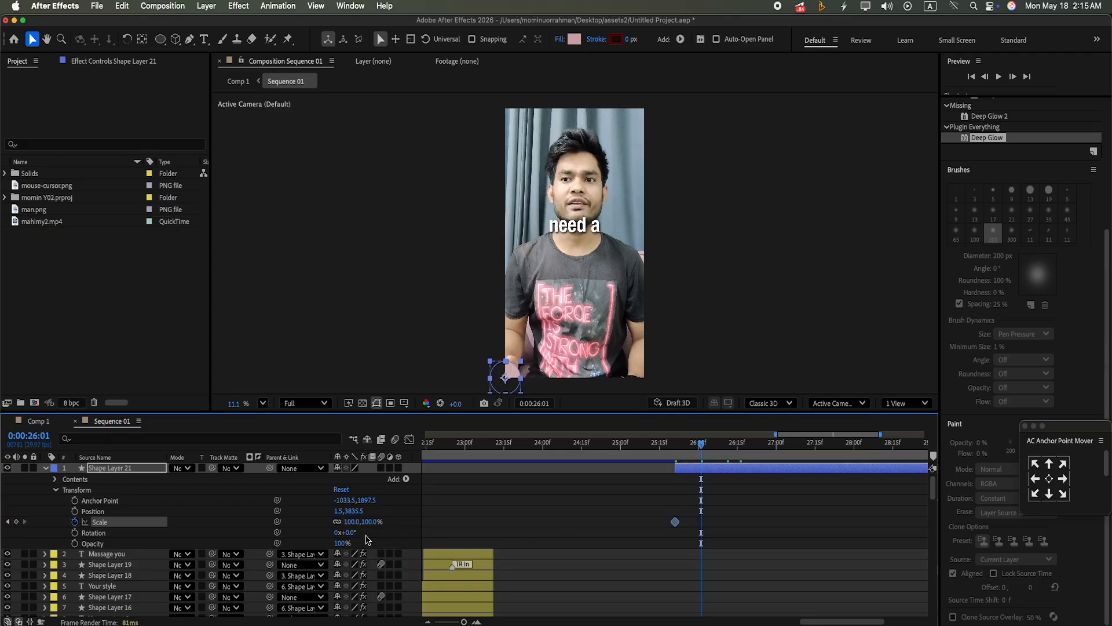
{"action": "left_click_drag", "start_coordinate": [345, 538], "coordinate": [310, 201]}
{"action": "key", "text": "super+z"}
{"action": "left_click_drag", "start_coordinate": [375, 523], "coordinate": [334, 3]}
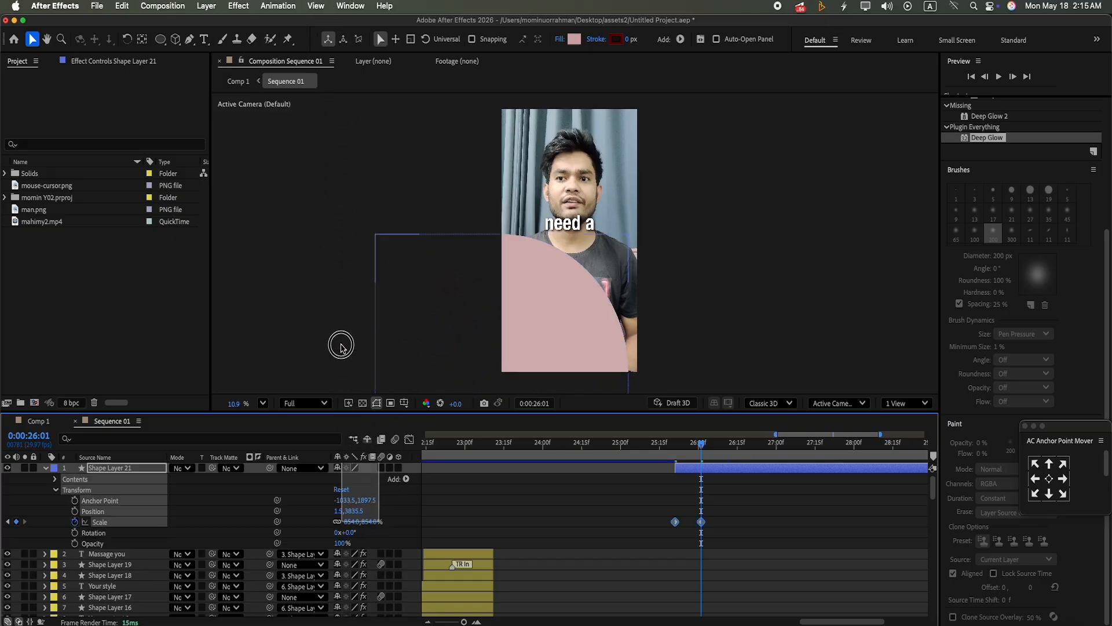
{"action": "left_click", "coordinate": [394, 545]}
{"action": "left_click_drag", "start_coordinate": [371, 521], "coordinate": [369, 446]}
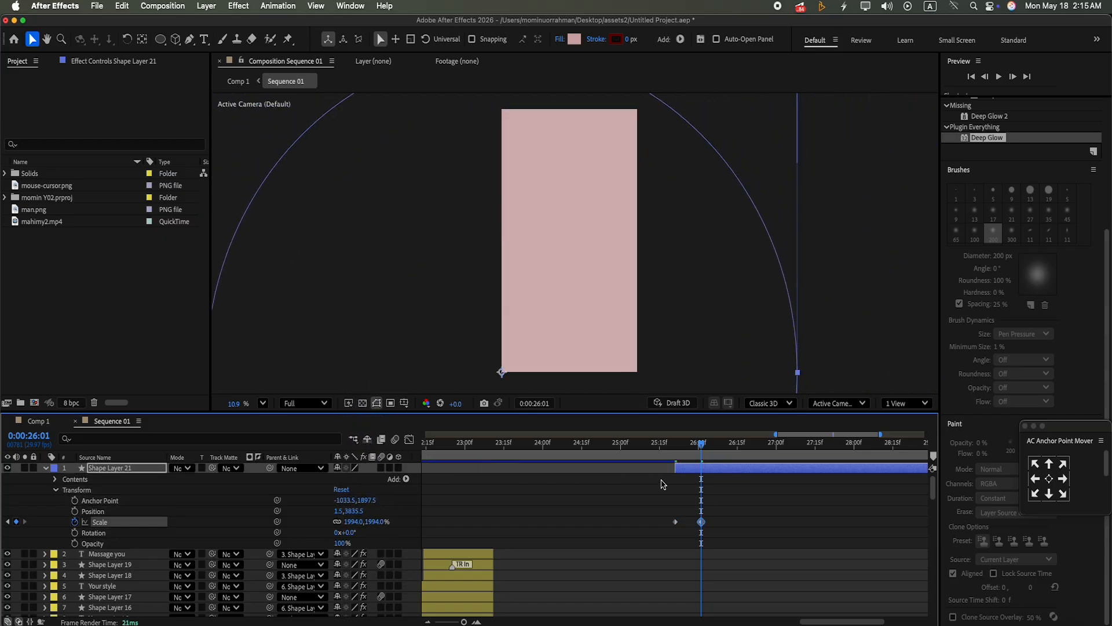
Step: Preview the circle's growth from about 0:00:25:21, and return to the three-bar scene at 0:00:23:03
{"action": "left_click_drag", "start_coordinate": [698, 449], "coordinate": [676, 446]}
{"action": "left_click", "coordinate": [999, 78]}
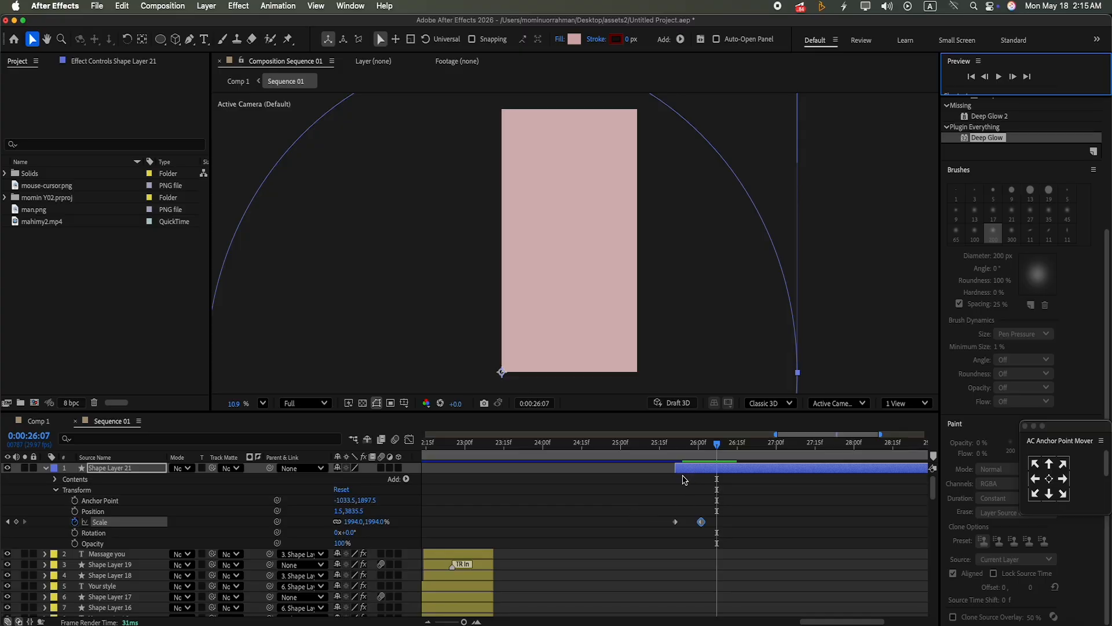
{"action": "left_click_drag", "start_coordinate": [719, 444], "coordinate": [474, 543]}
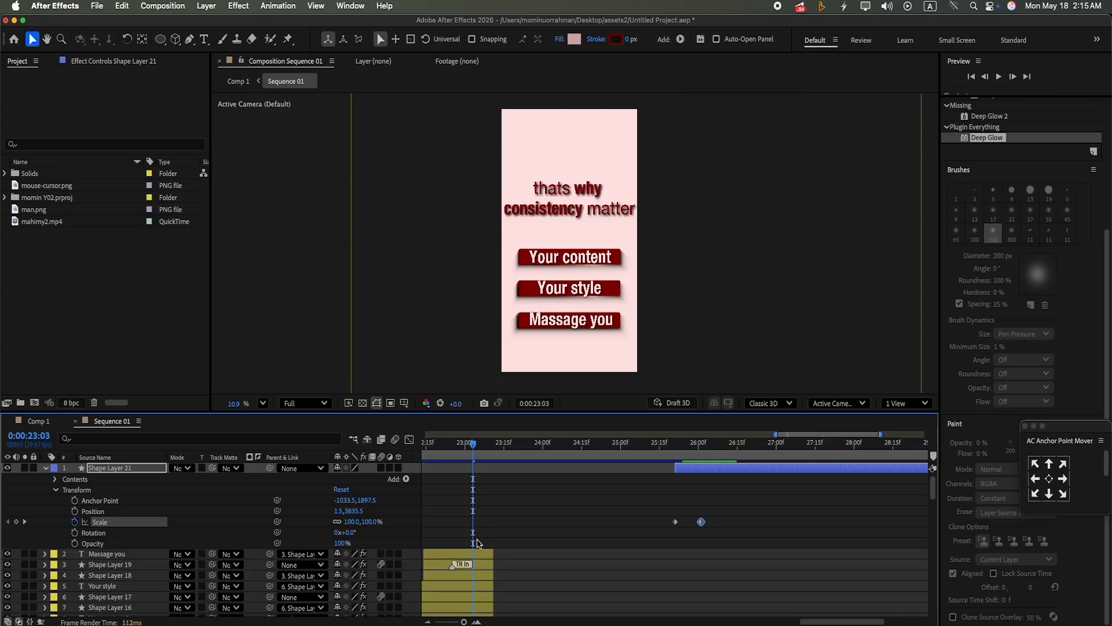
Step: Match Shape Layer 21's fill to the pink background of the three-bar scene (FEE0E0) and return to its first Scale keyframe
{"action": "left_click", "coordinate": [574, 41]}
{"action": "left_click", "coordinate": [254, 290]}
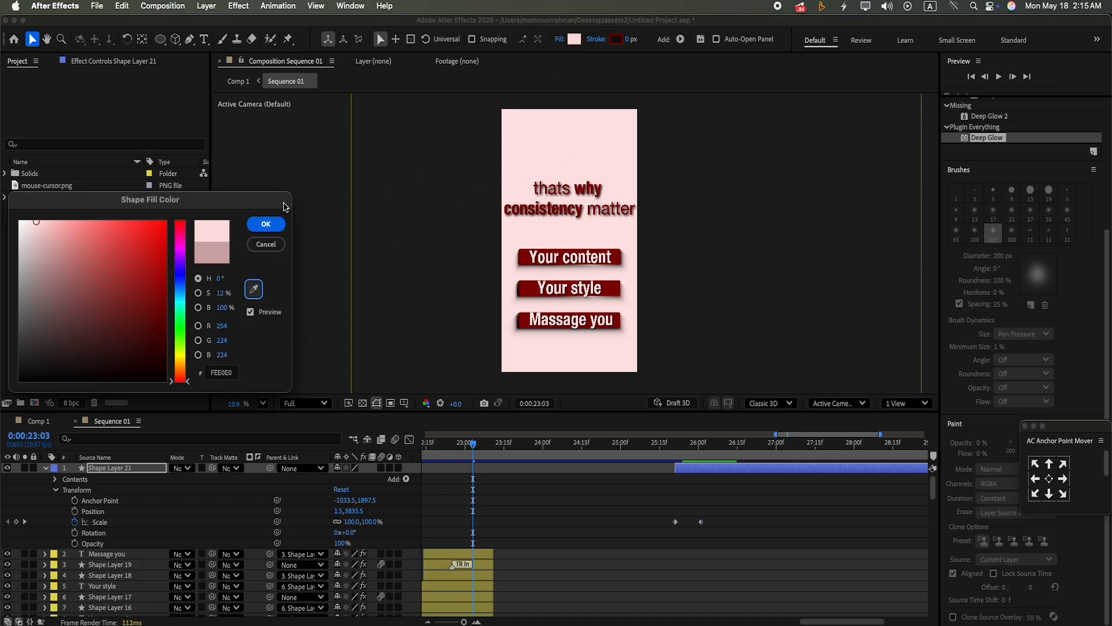
{"action": "left_click", "coordinate": [266, 224]}
{"action": "key", "text": "k"}
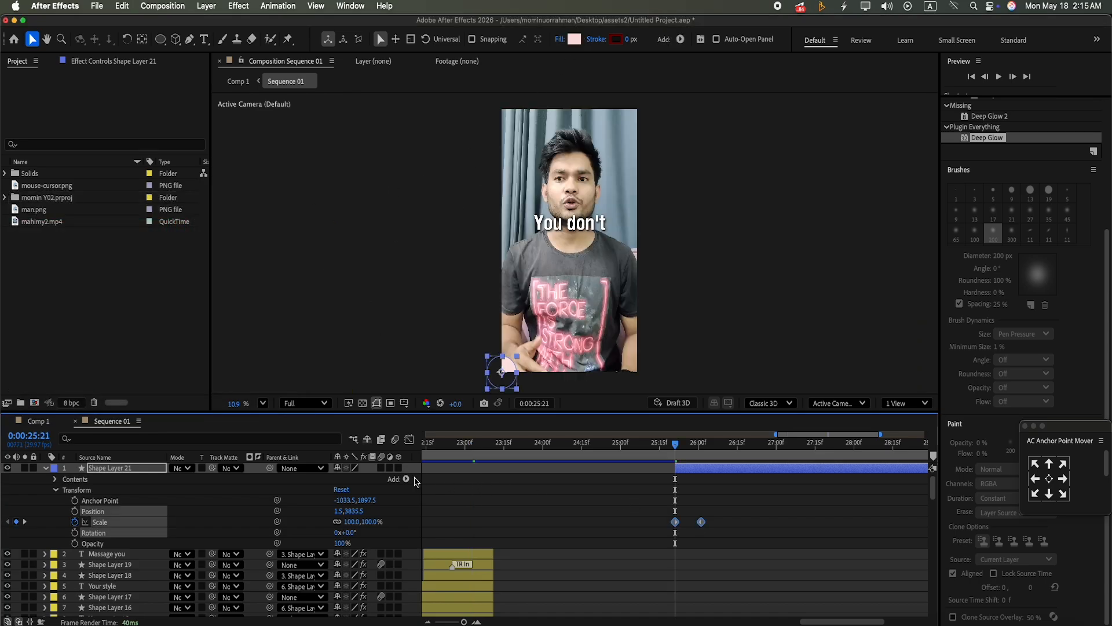
Step: Reshape Shape Layer 21's Scale speed graph so the growth starts fast and eases out, preview it, and deselect the layer
{"action": "left_click", "coordinate": [409, 439]}
{"action": "left_click_drag", "start_coordinate": [701, 473], "coordinate": [660, 587]}
{"action": "left_click", "coordinate": [999, 77]}
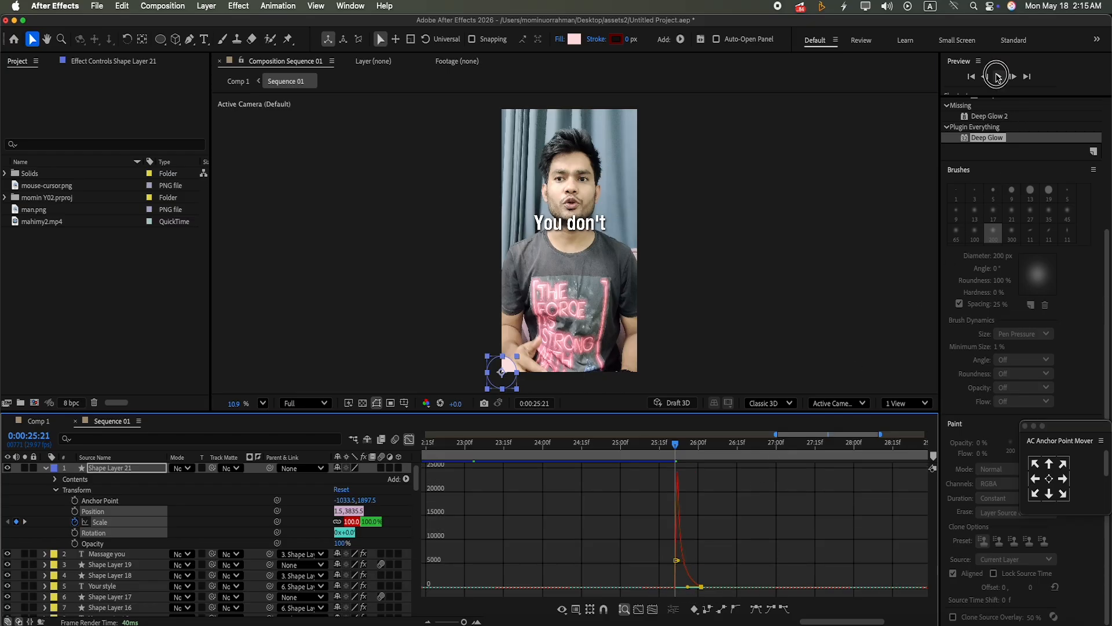
{"action": "left_click", "coordinate": [45, 469]}
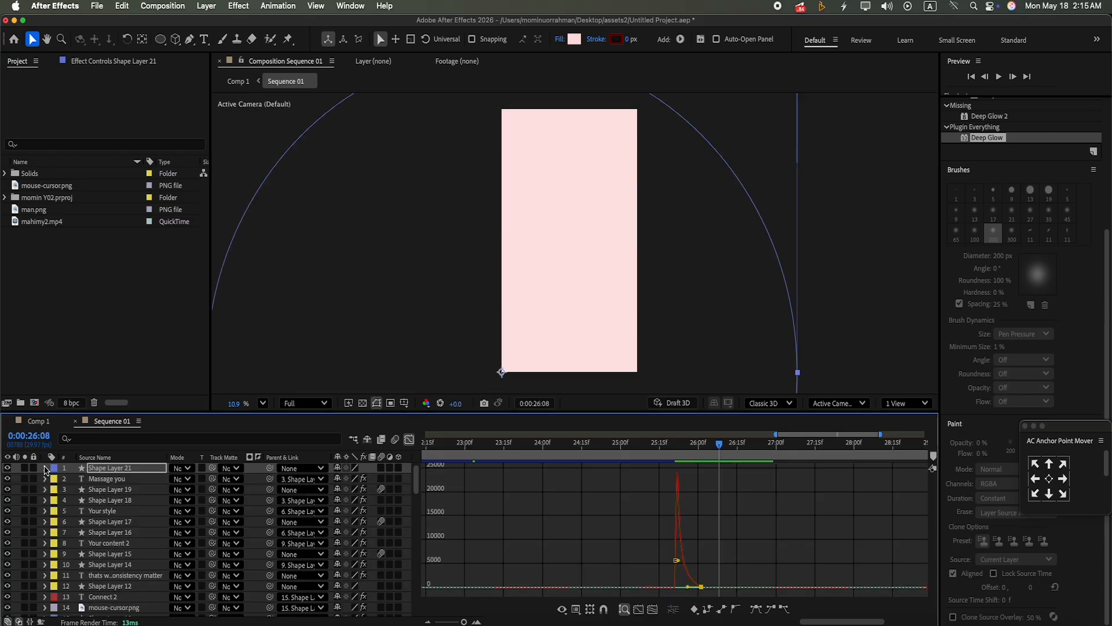
{"action": "left_click", "coordinate": [409, 439]}
{"action": "left_click", "coordinate": [691, 466]}
{"action": "left_click", "coordinate": [522, 513]}
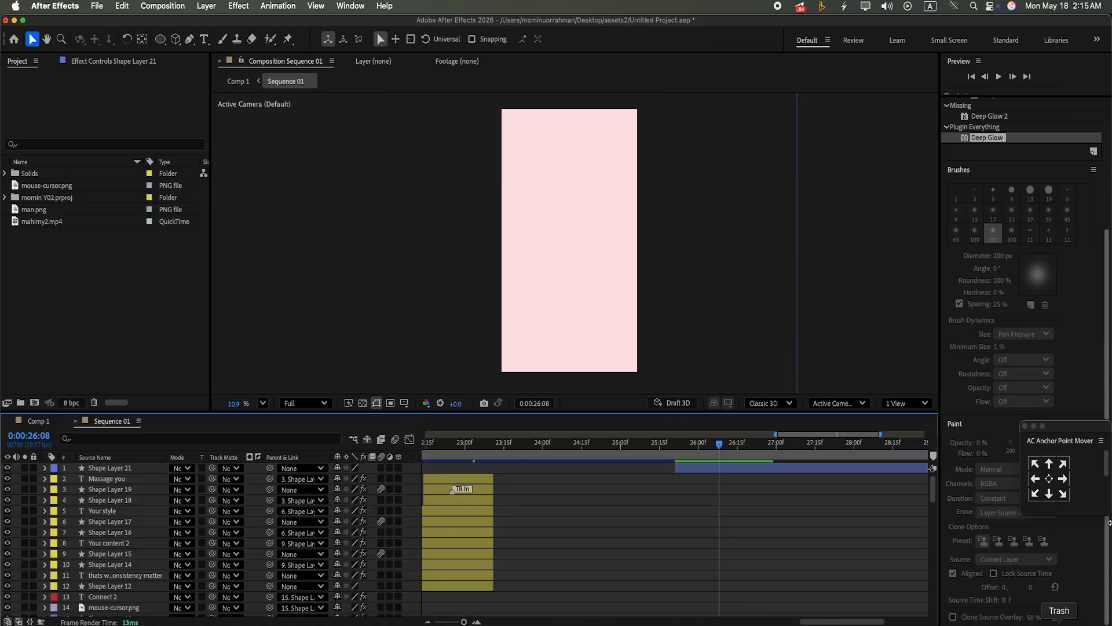
Step: Draw a small circle near the frame's center on a new shape layer, fill it dark red, and center its anchor point
{"action": "left_click_drag", "start_coordinate": [161, 39], "coordinate": [192, 68]}
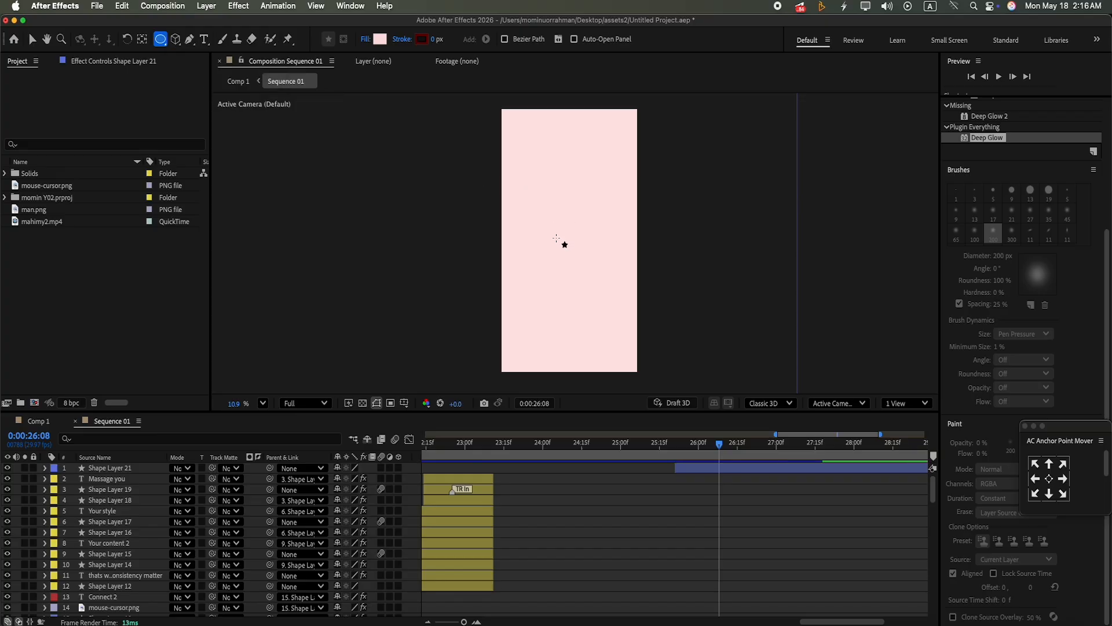
{"action": "left_click_drag", "start_coordinate": [556, 238], "coordinate": [567, 251]}
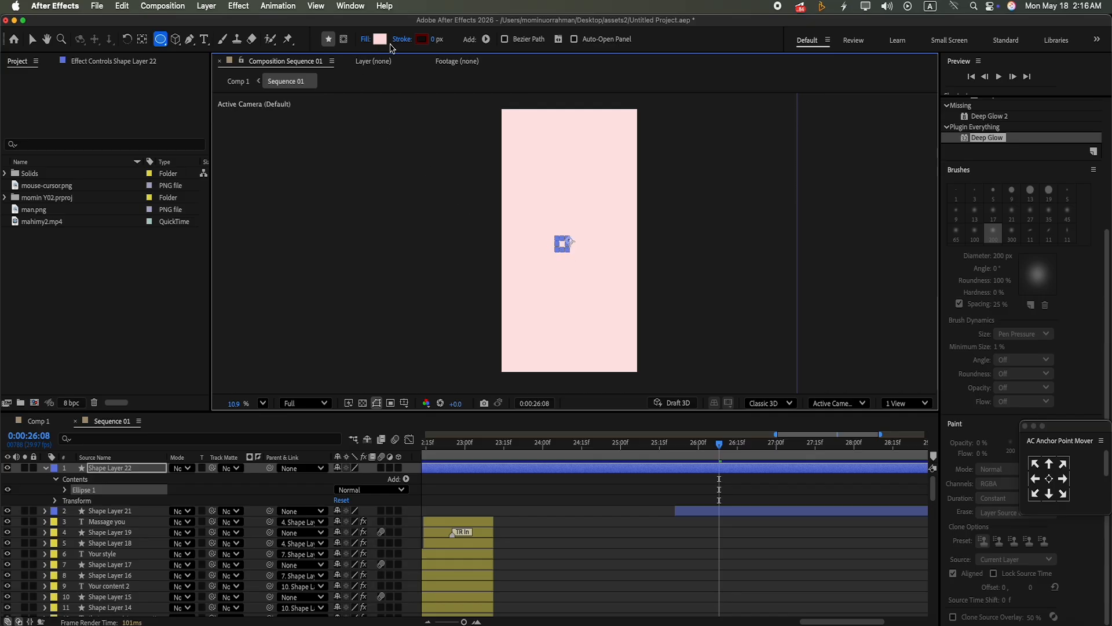
{"action": "left_click", "coordinate": [380, 39]}
{"action": "left_click_drag", "start_coordinate": [157, 314], "coordinate": [163, 332]}
{"action": "left_click", "coordinate": [266, 224]}
{"action": "left_click", "coordinate": [1049, 478]}
Step: Split the dark red circle's layer at 0:00:25:21 and delete the part before that time
{"action": "left_click_drag", "start_coordinate": [719, 444], "coordinate": [665, 470]}
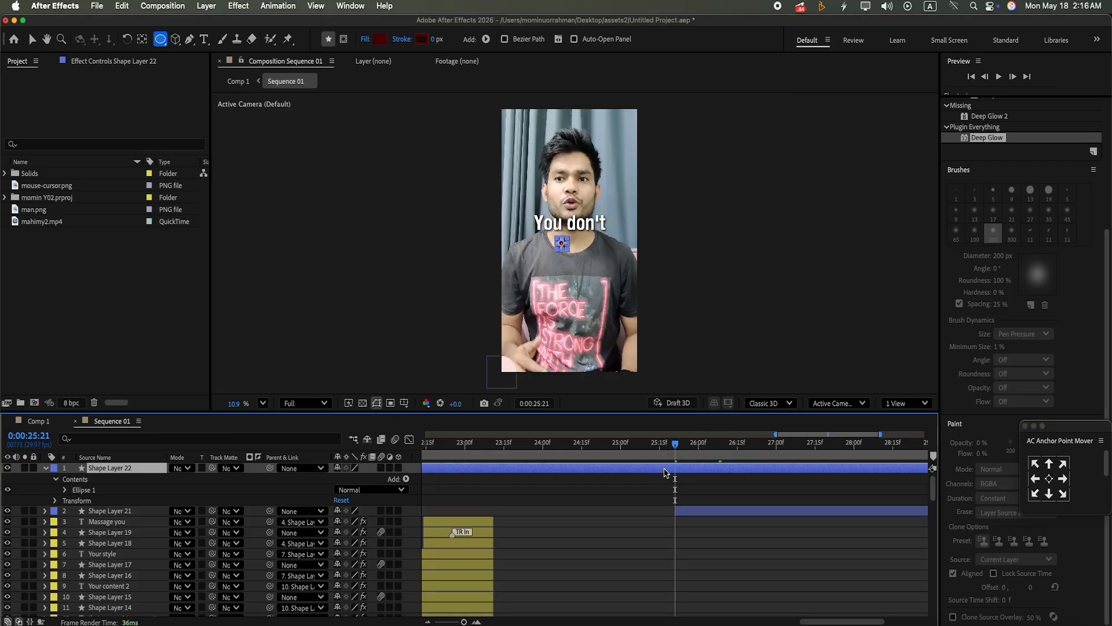
{"action": "key", "text": "super+shift+d"}
{"action": "left_click", "coordinate": [665, 473]}
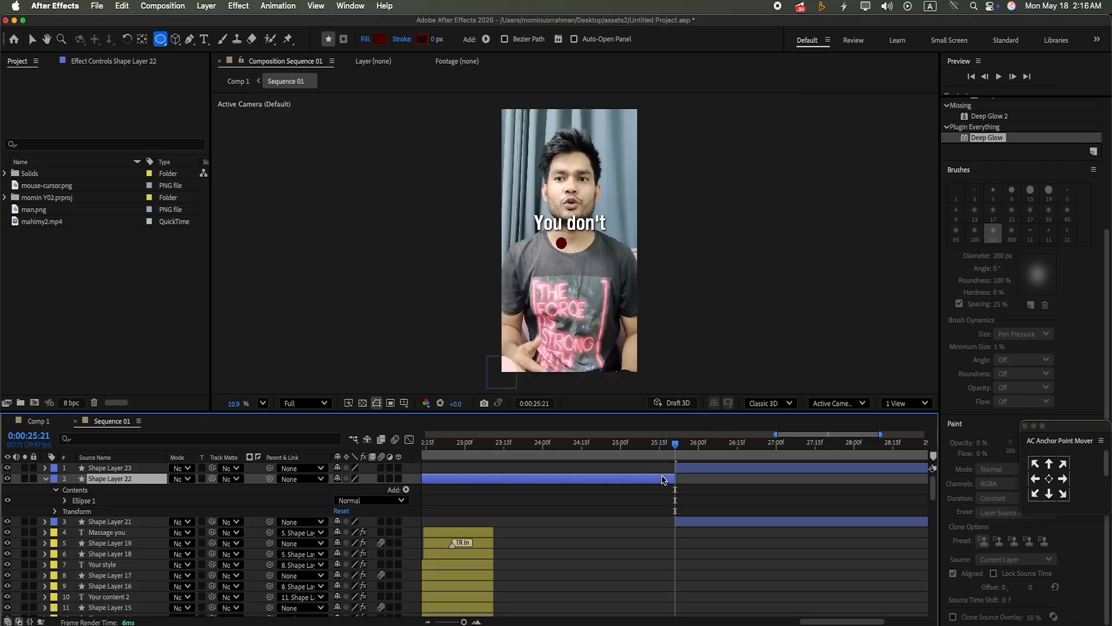
{"action": "key", "text": "Delete"}
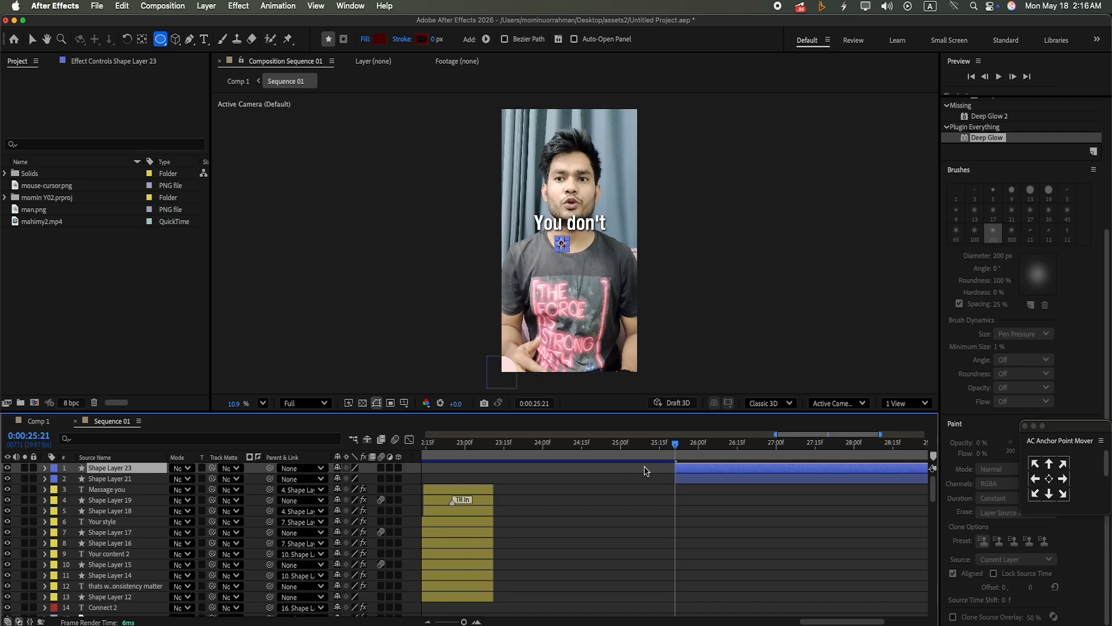
Step: At 0:00:26:05, center Shape Layer 23 horizontally and vertically in the composition, with its anchor point at the circle's center
{"action": "left_click_drag", "start_coordinate": [674, 445], "coordinate": [712, 444]}
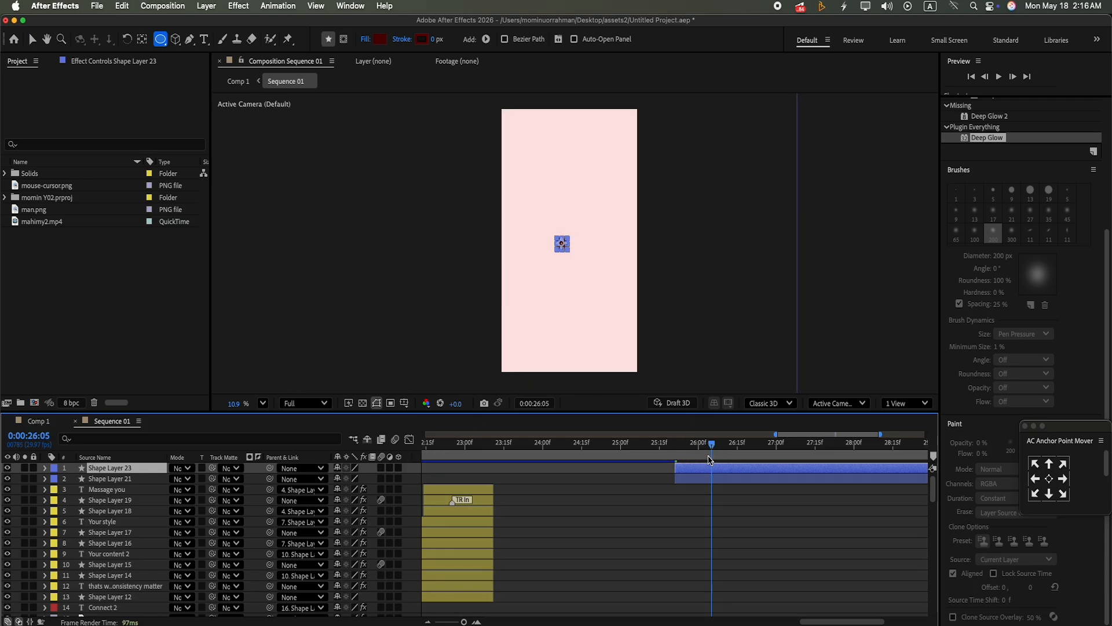
{"action": "left_click", "coordinate": [1049, 479]}
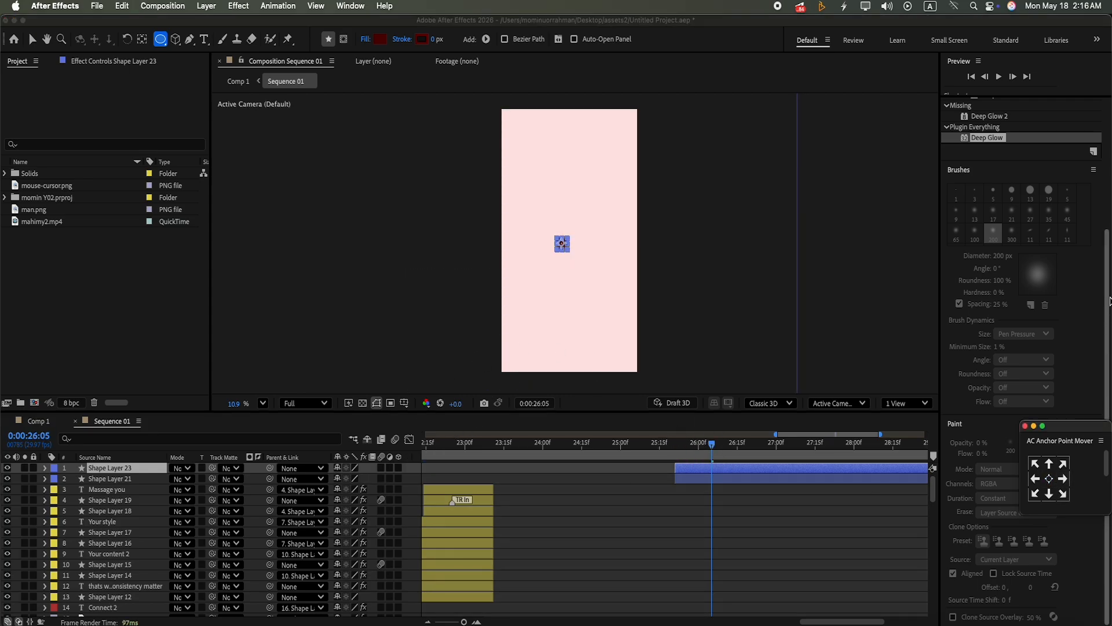
{"action": "scroll", "coordinate": [1025, 181], "scroll_direction": "up", "scroll_amount": 5}
{"action": "left_click", "coordinate": [974, 153]}
{"action": "left_click", "coordinate": [1029, 152]}
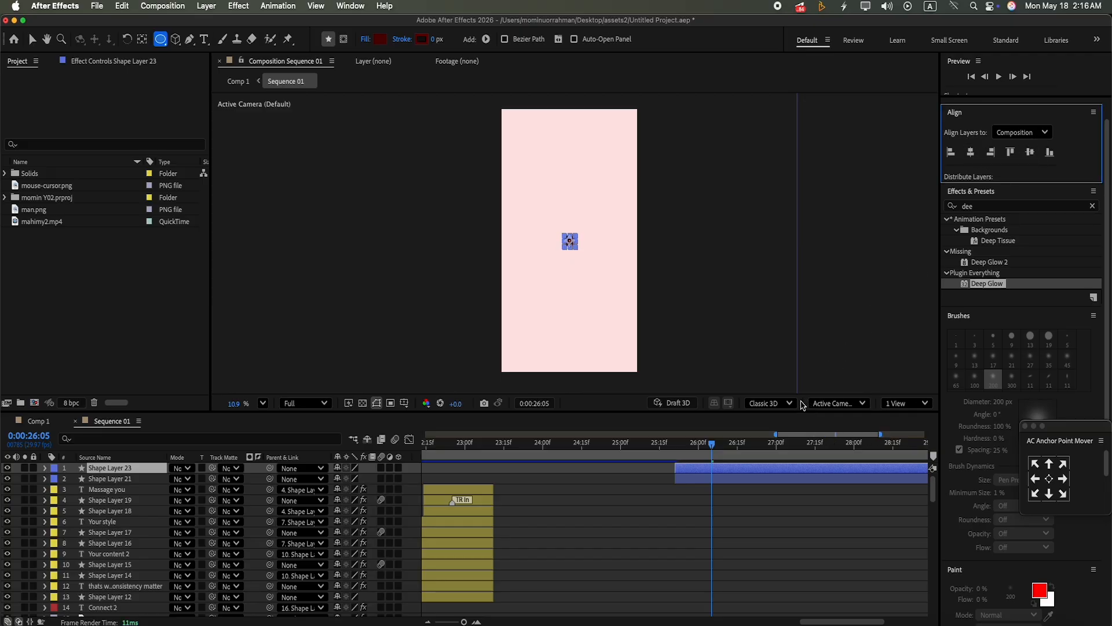
Step: Switch the composition's renderer to Advanced 3D and make Shape Layer 23 a 3D layer
{"action": "left_click", "coordinate": [770, 403]}
{"action": "left_click", "coordinate": [772, 437]}
{"action": "left_click", "coordinate": [398, 467]}
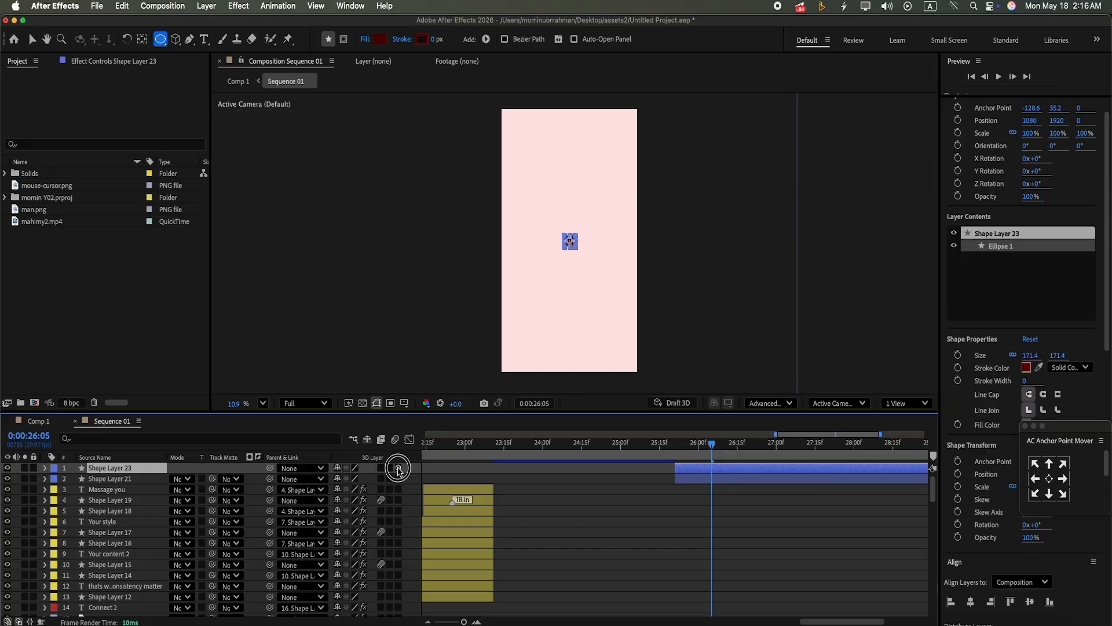
Step: Set Shape Layer 23's Bevel Style to Convex in its geometry options
{"action": "left_click", "coordinate": [46, 469]}
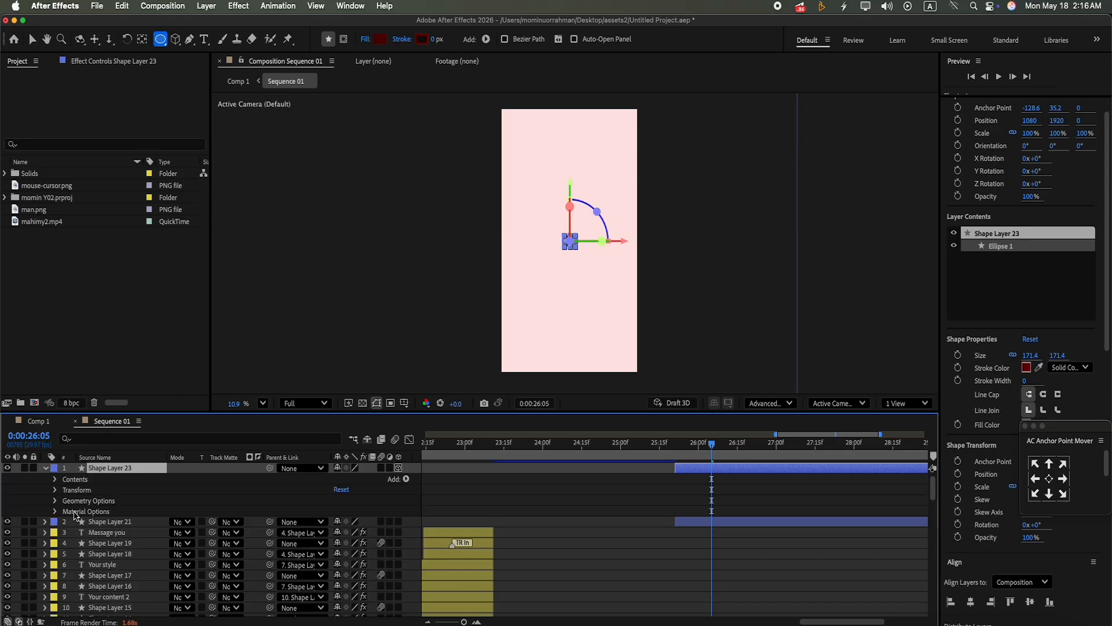
{"action": "left_click", "coordinate": [55, 501]}
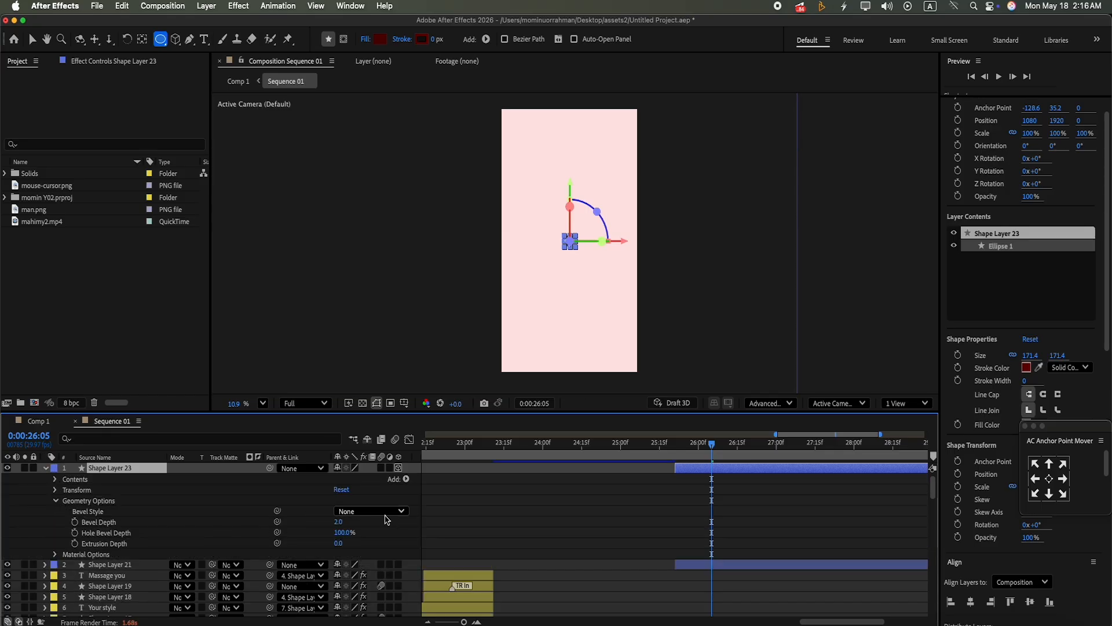
{"action": "left_click", "coordinate": [54, 491]}
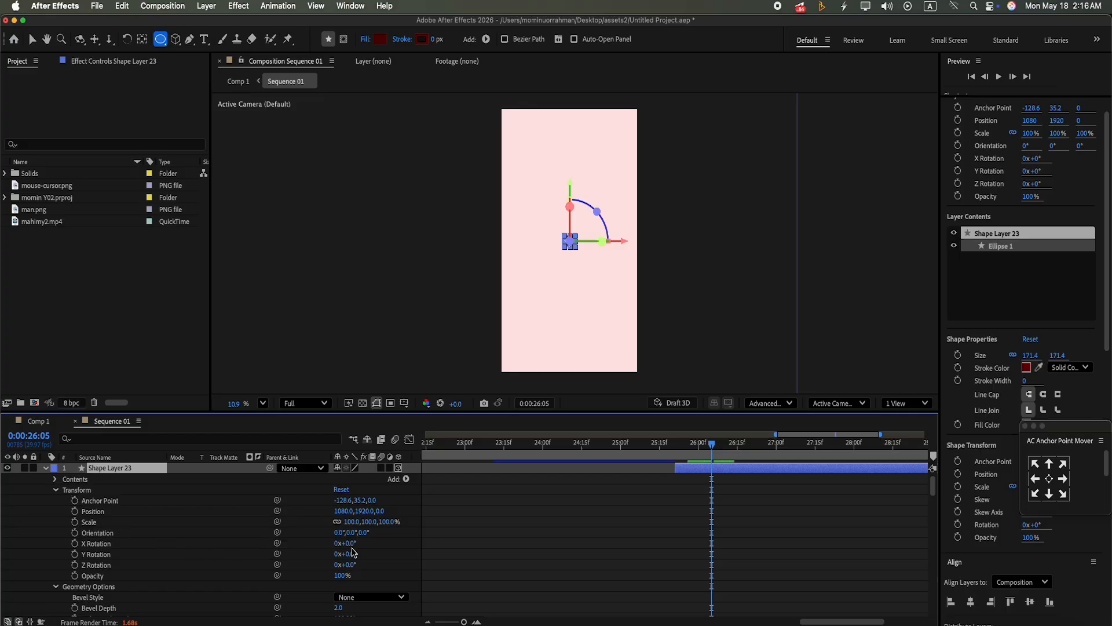
{"action": "left_click", "coordinate": [56, 490]}
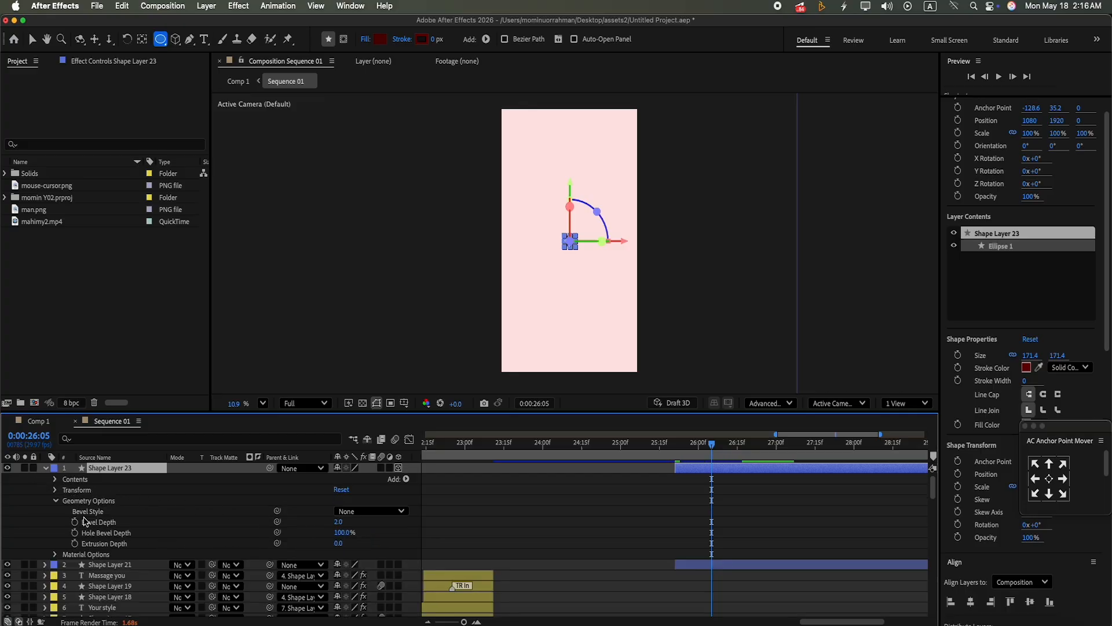
{"action": "left_click", "coordinate": [401, 511]}
{"action": "left_click", "coordinate": [399, 543]}
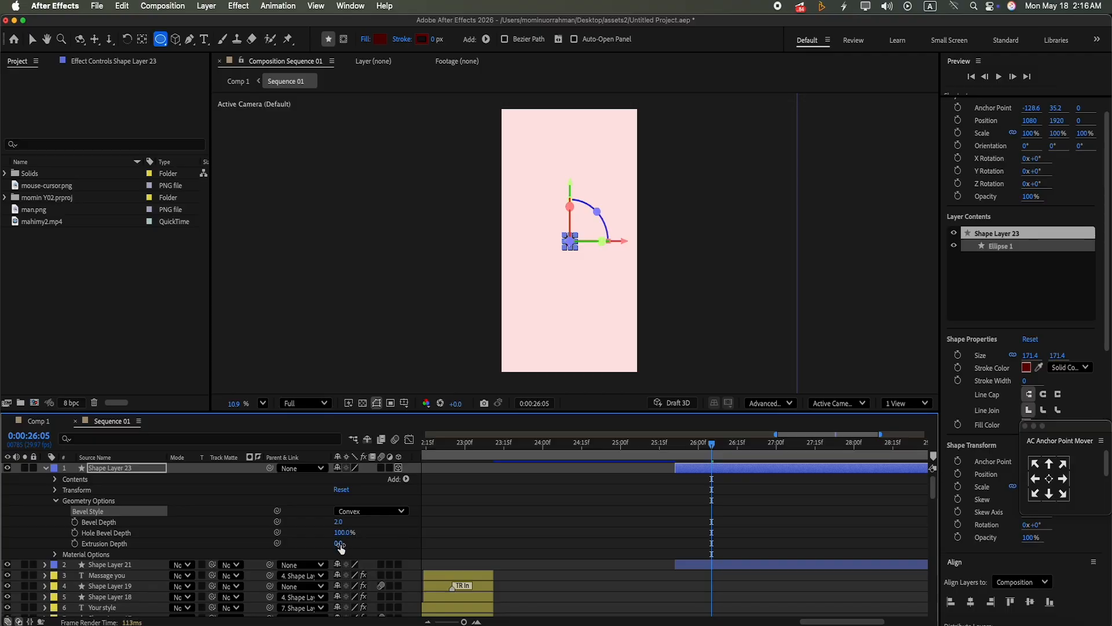
Step: Set Shape Layer 23's Extrusion Depth to 100
{"action": "left_click_drag", "start_coordinate": [339, 549], "coordinate": [388, 534]}
{"action": "left_click", "coordinate": [387, 534]}
{"action": "left_click", "coordinate": [339, 544]}
{"action": "type", "text": "100"}
{"action": "key", "text": "Return"}
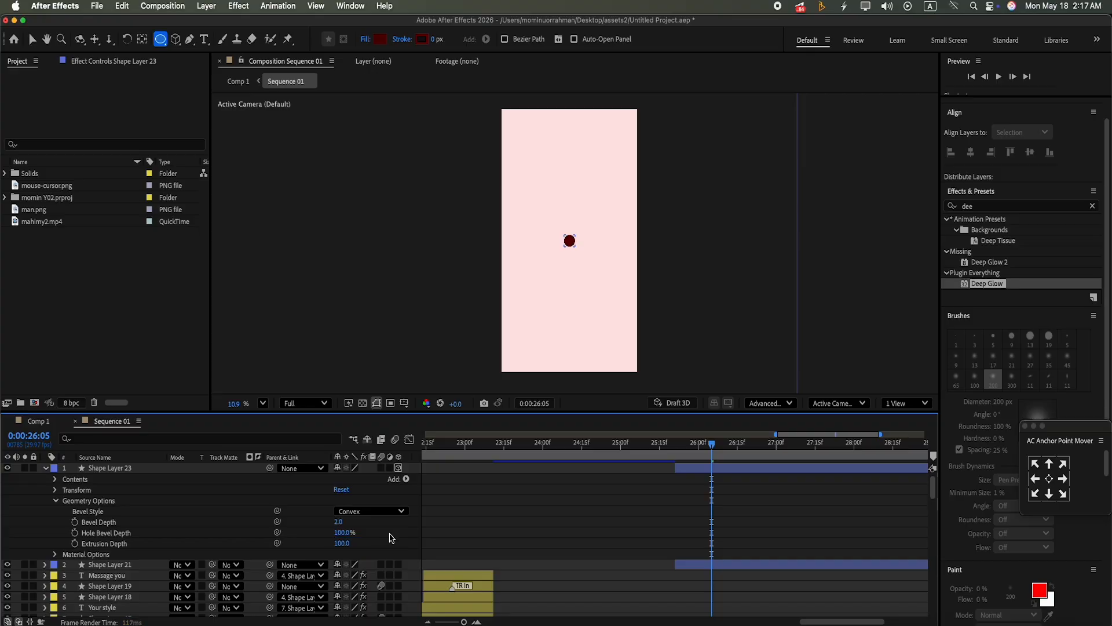
Step: Increase Shape Layer 23's Bevel Depth, trying 25 and settling on 30
{"action": "left_click", "coordinate": [339, 522]}
{"action": "key", "text": "Return"}
{"action": "left_click", "coordinate": [340, 521]}
{"action": "key", "text": "Return"}
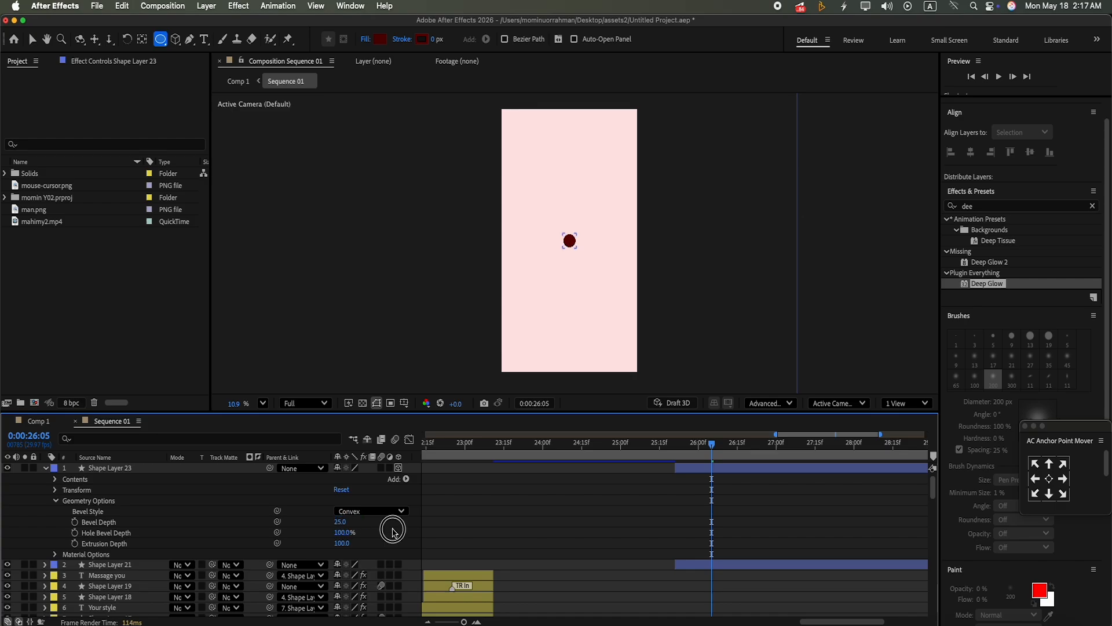
{"action": "left_click", "coordinate": [342, 522]}
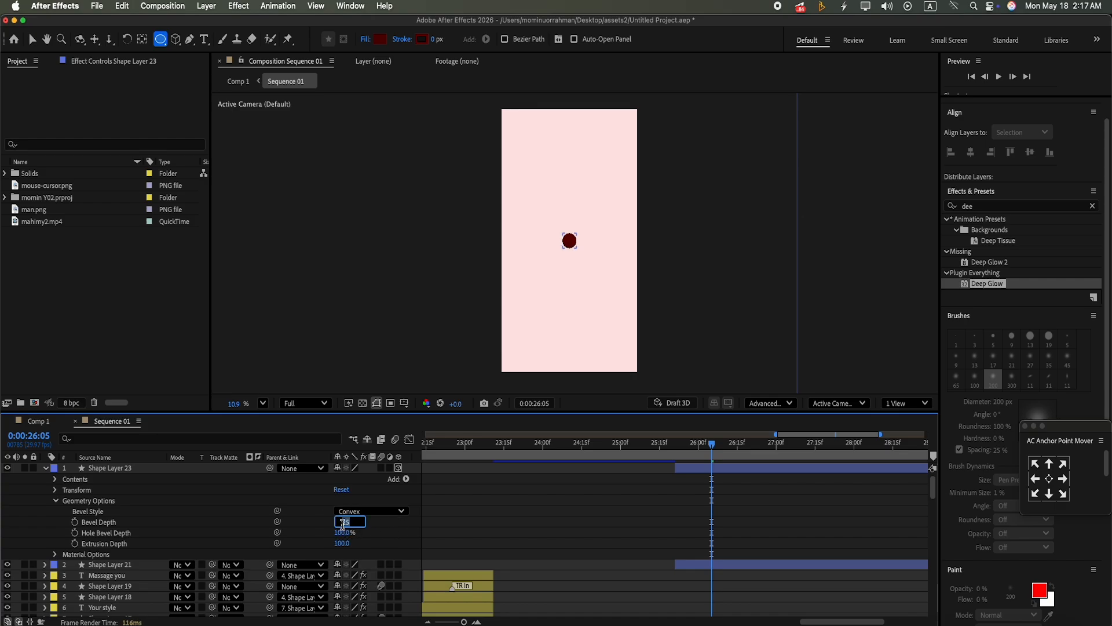
{"action": "type", "text": "30"}
{"action": "left_click", "coordinate": [386, 536]}
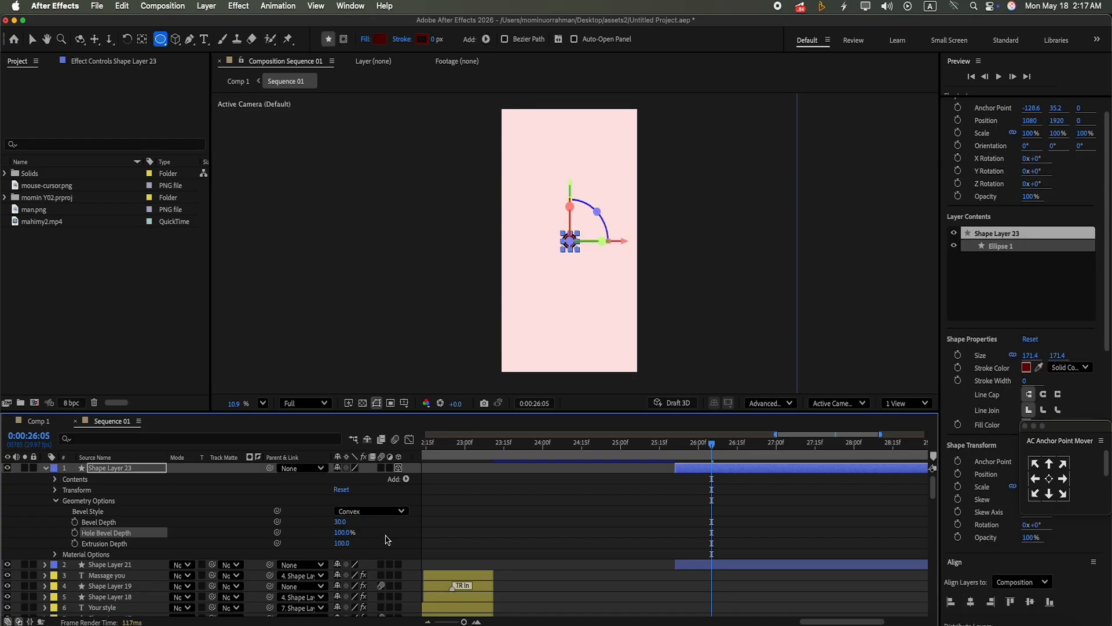
Step: Add a Position keyframe of 1080, 1920, 0 to Shape Layer 23 and place it at about 0:00:26:22
{"action": "left_click", "coordinate": [46, 468]}
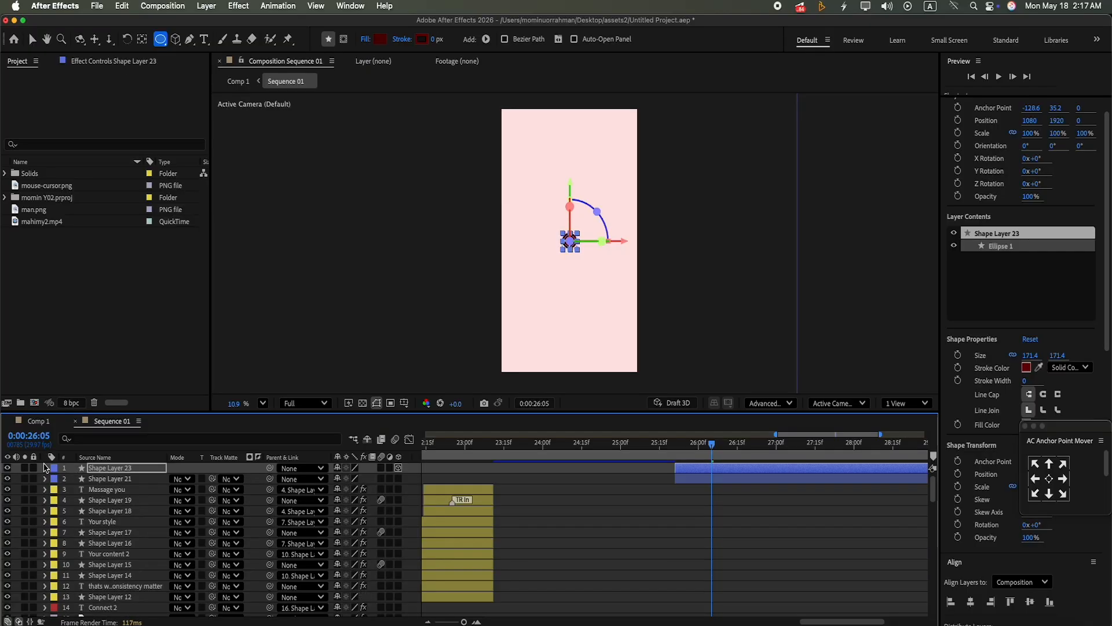
{"action": "left_click", "coordinate": [46, 470]}
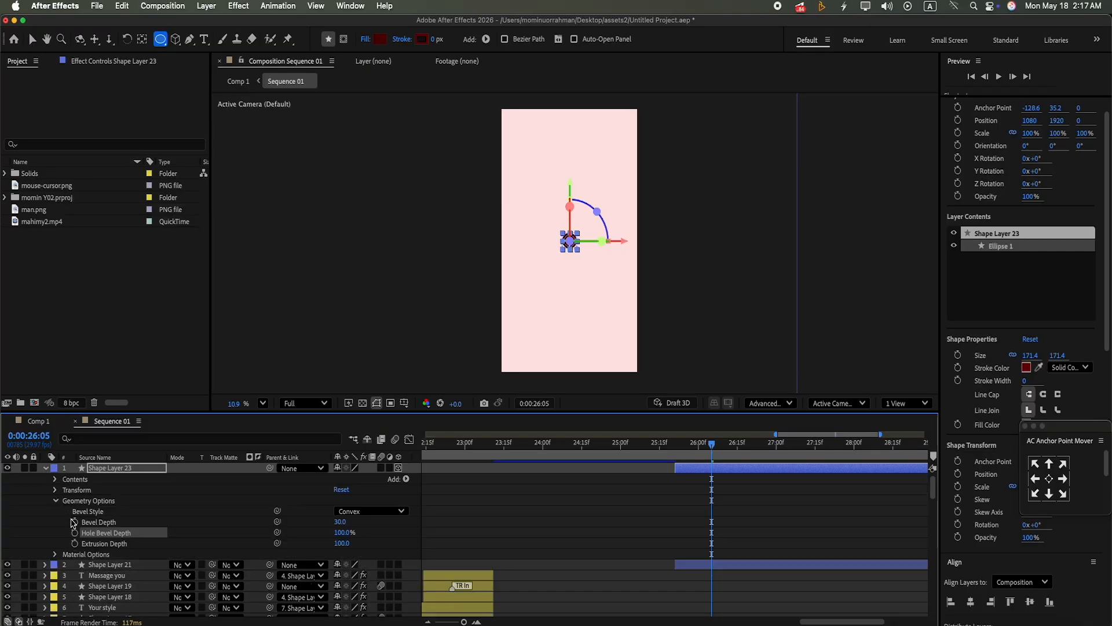
{"action": "left_click", "coordinate": [54, 500]}
{"action": "left_click", "coordinate": [56, 491]}
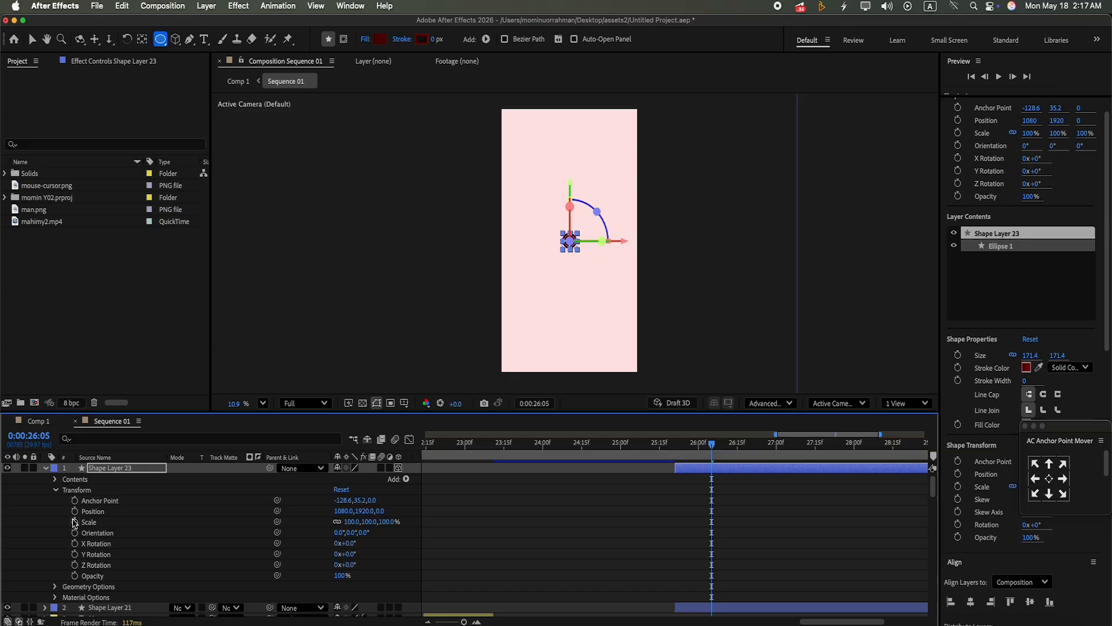
{"action": "left_click", "coordinate": [75, 512]}
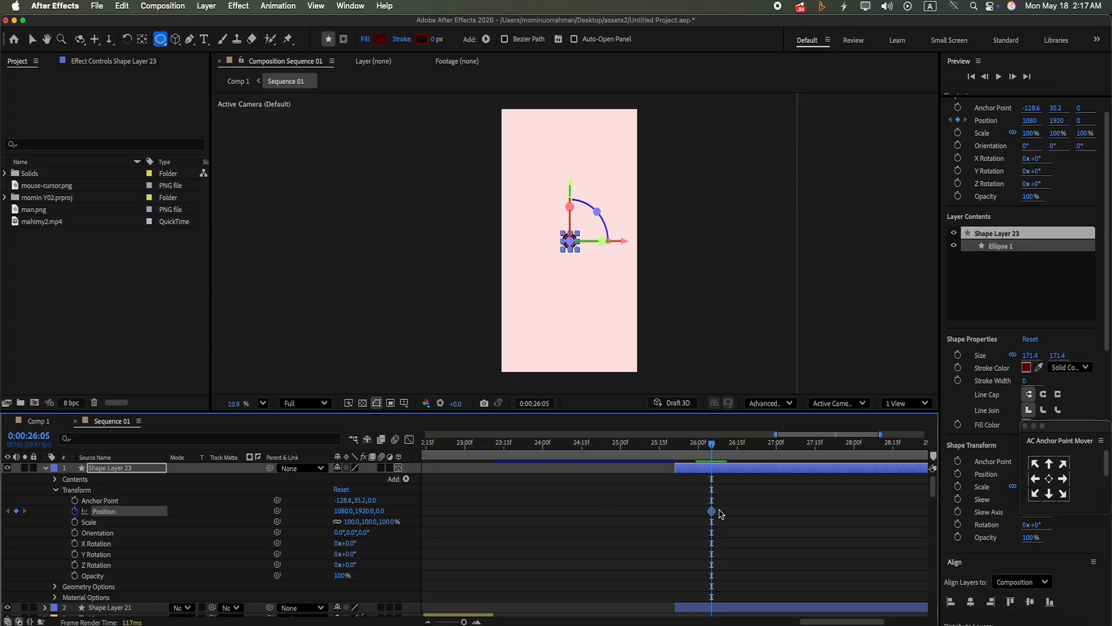
{"action": "left_click_drag", "start_coordinate": [712, 511], "coordinate": [755, 511]}
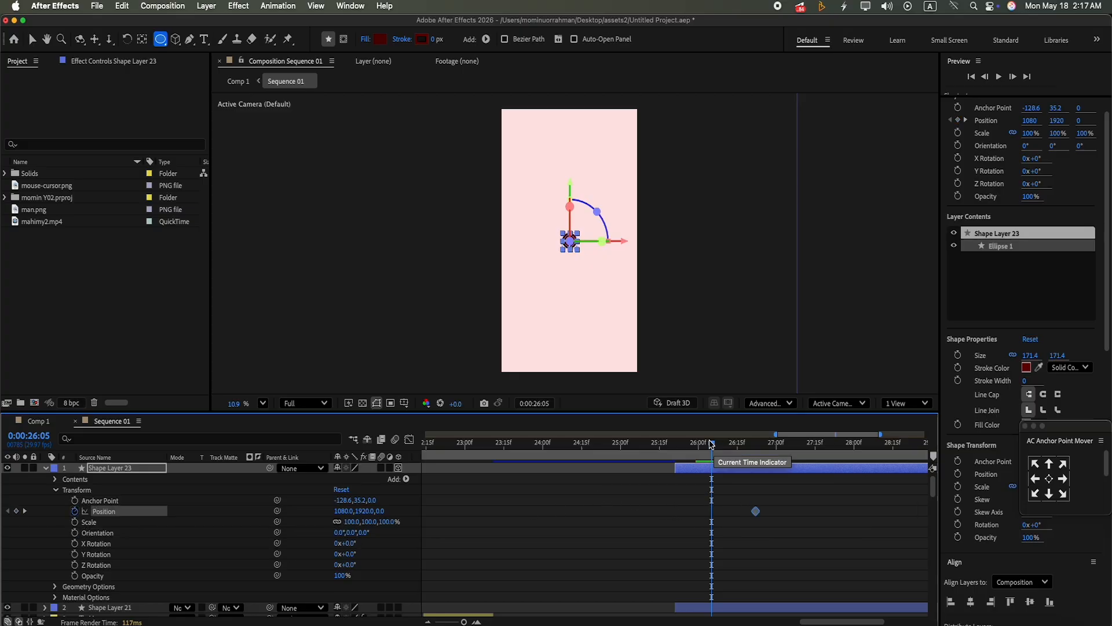
Step: Keyframe Shape Layer 23's Position at 1080, 751 for 0:00:26:09 and at 1080, 4941, below the frame, for 0:00:25:23
{"action": "left_click", "coordinate": [687, 450]}
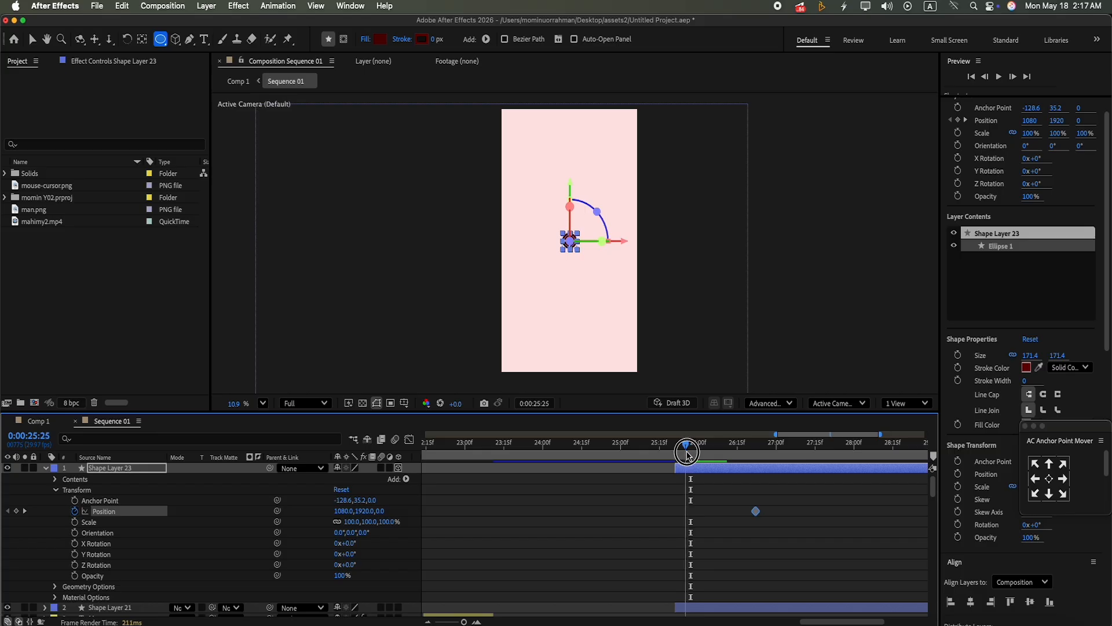
{"action": "left_click_drag", "start_coordinate": [691, 447], "coordinate": [721, 448]}
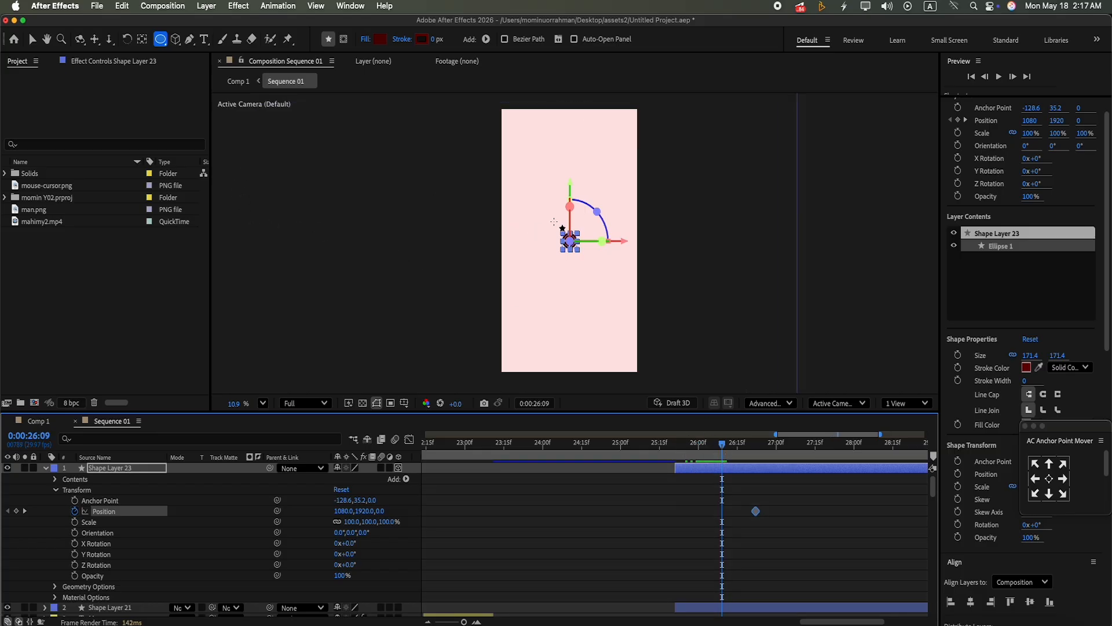
{"action": "key", "text": "v"}
{"action": "left_click_drag", "start_coordinate": [568, 185], "coordinate": [559, 104]}
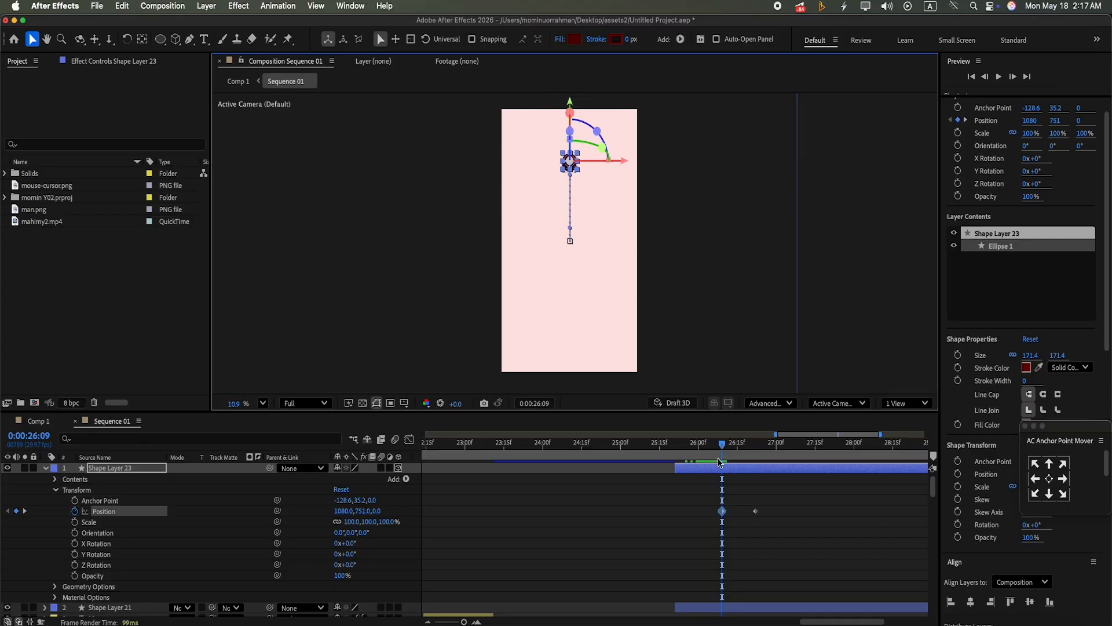
{"action": "left_click_drag", "start_coordinate": [725, 450], "coordinate": [679, 459]}
{"action": "left_click_drag", "start_coordinate": [571, 102], "coordinate": [583, 394]}
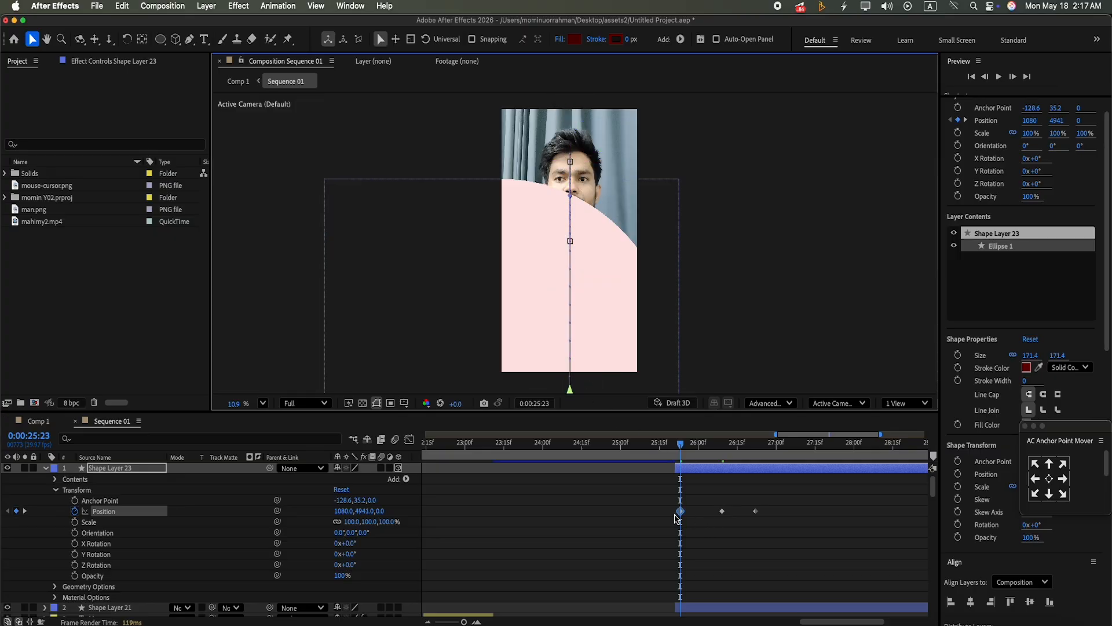
Step: Ease Shape Layer 23's Position keyframes, shape the speed graph for a fast start that slows at the middle keyframe, and preview the motion
{"action": "left_click", "coordinate": [671, 515]}
{"action": "left_click_drag", "start_coordinate": [668, 493], "coordinate": [719, 587]}
{"action": "left_click", "coordinate": [409, 439]}
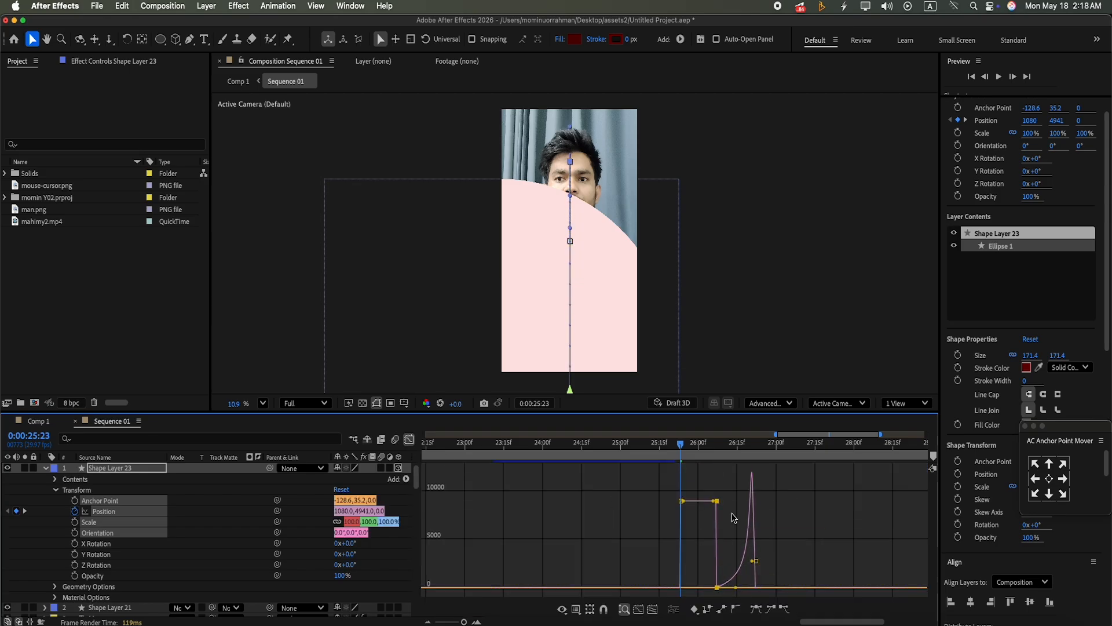
{"action": "left_click_drag", "start_coordinate": [717, 501], "coordinate": [682, 587]}
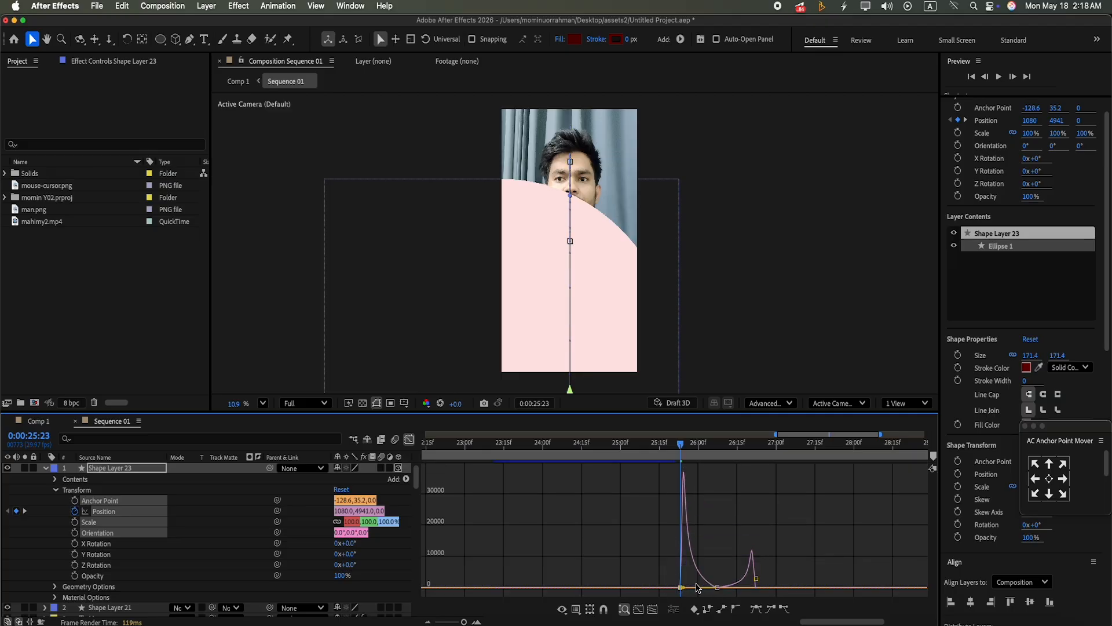
{"action": "left_click", "coordinate": [698, 587]}
{"action": "left_click", "coordinate": [698, 587]}
{"action": "left_click_drag", "start_coordinate": [698, 588], "coordinate": [755, 589]}
{"action": "left_click", "coordinate": [682, 587]}
{"action": "left_click", "coordinate": [1000, 78]}
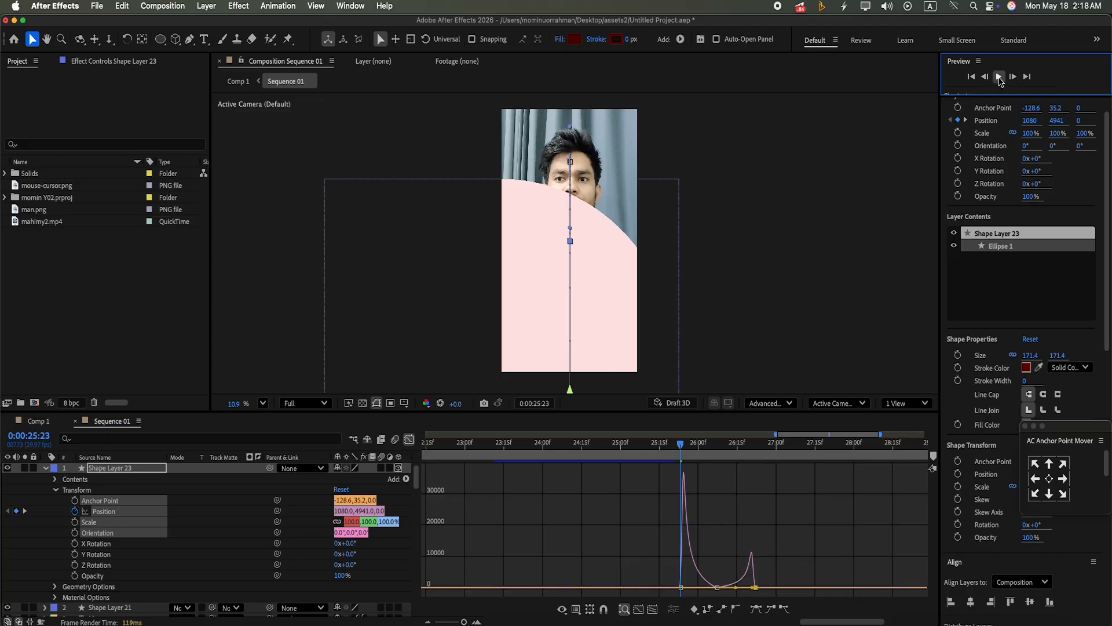
Step: Find the Drop Shadow effect with the search term "drop" and apply it to Shape Layer 23
{"action": "left_click", "coordinate": [1028, 335]}
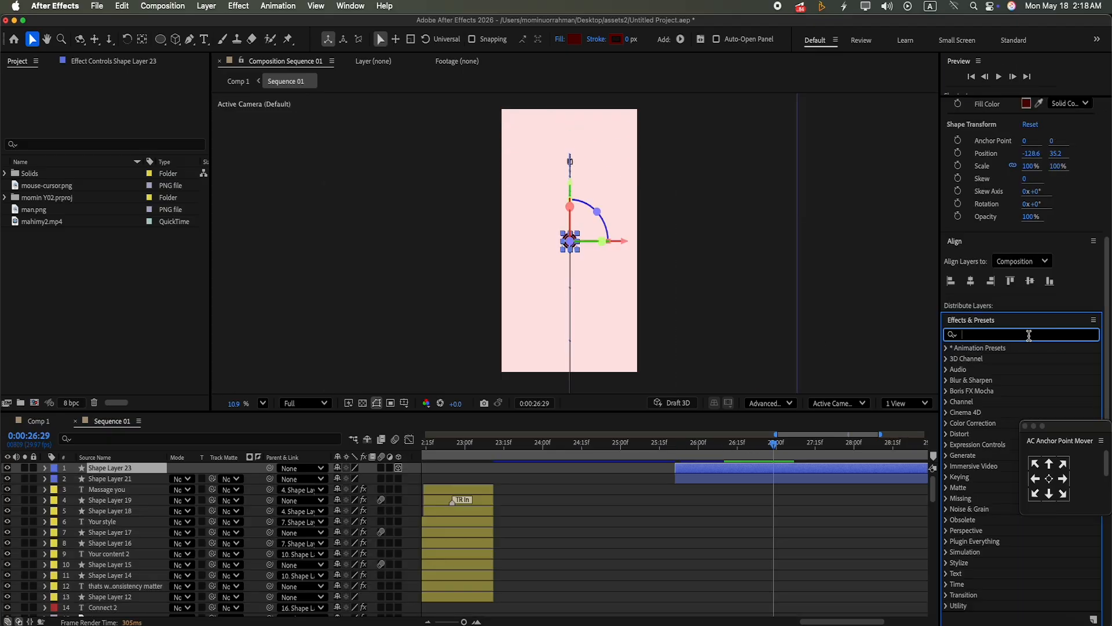
{"action": "type", "text": "d"}
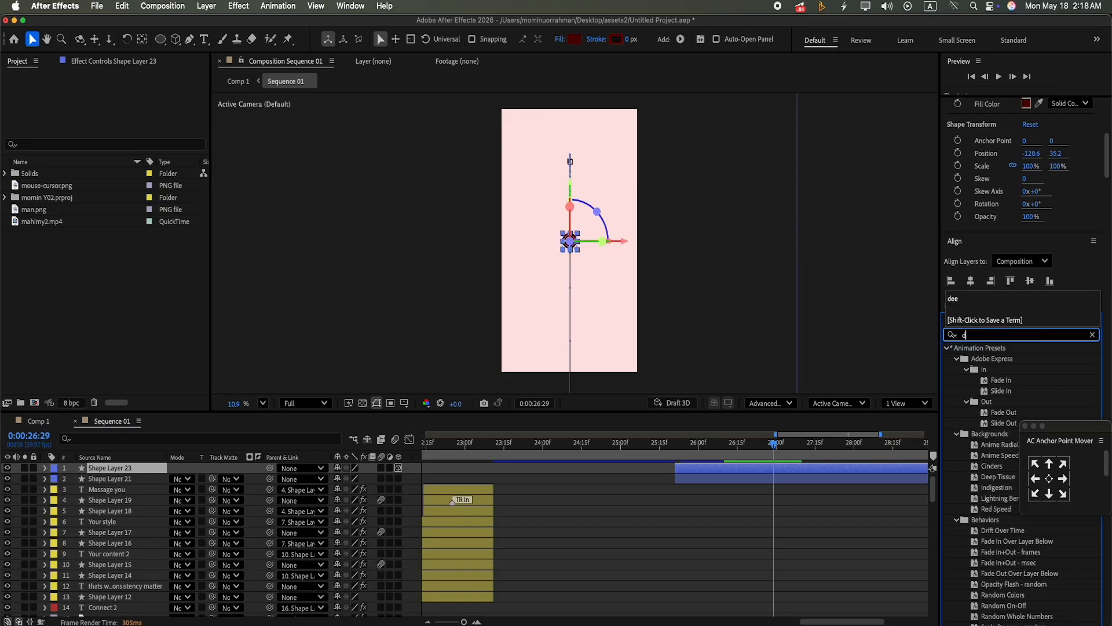
{"action": "type", "text": "rop"}
{"action": "left_click_drag", "start_coordinate": [993, 510], "coordinate": [777, 470]}
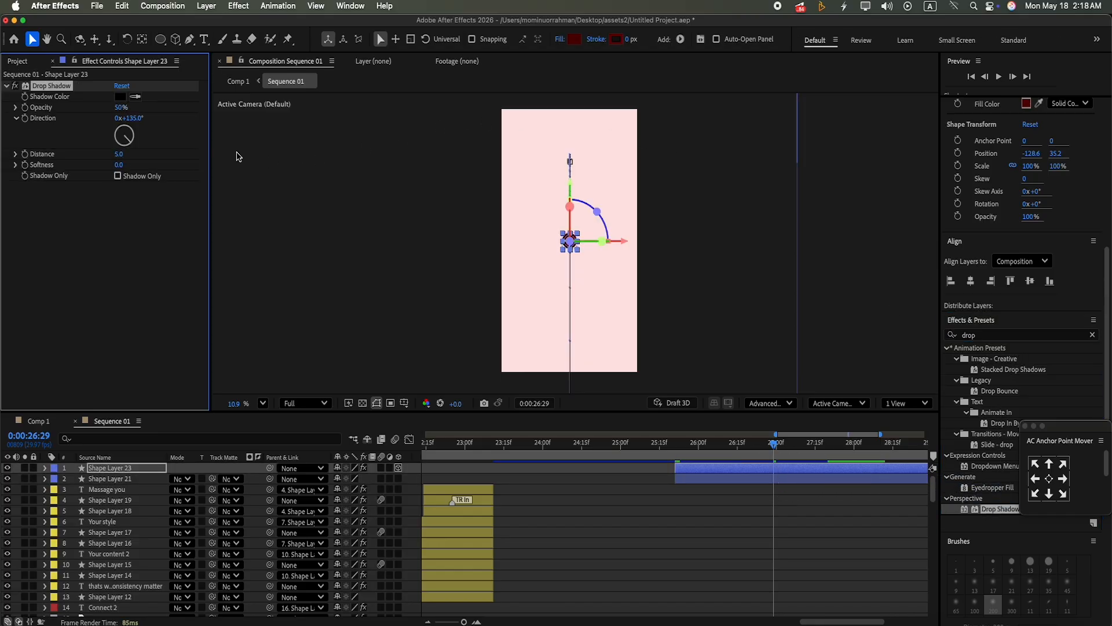
Step: Keep the drop shadow black and set its opacity to 100%, distance to 15 and softness to 65
{"action": "left_click", "coordinate": [120, 96]}
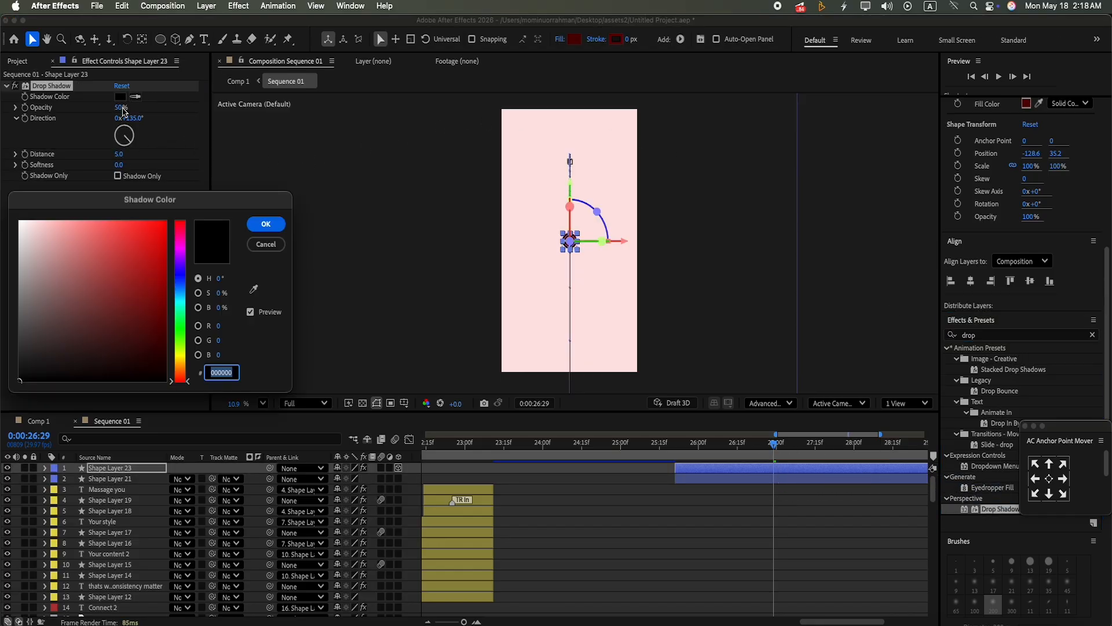
{"action": "left_click", "coordinate": [263, 224]}
{"action": "left_click", "coordinate": [121, 108]}
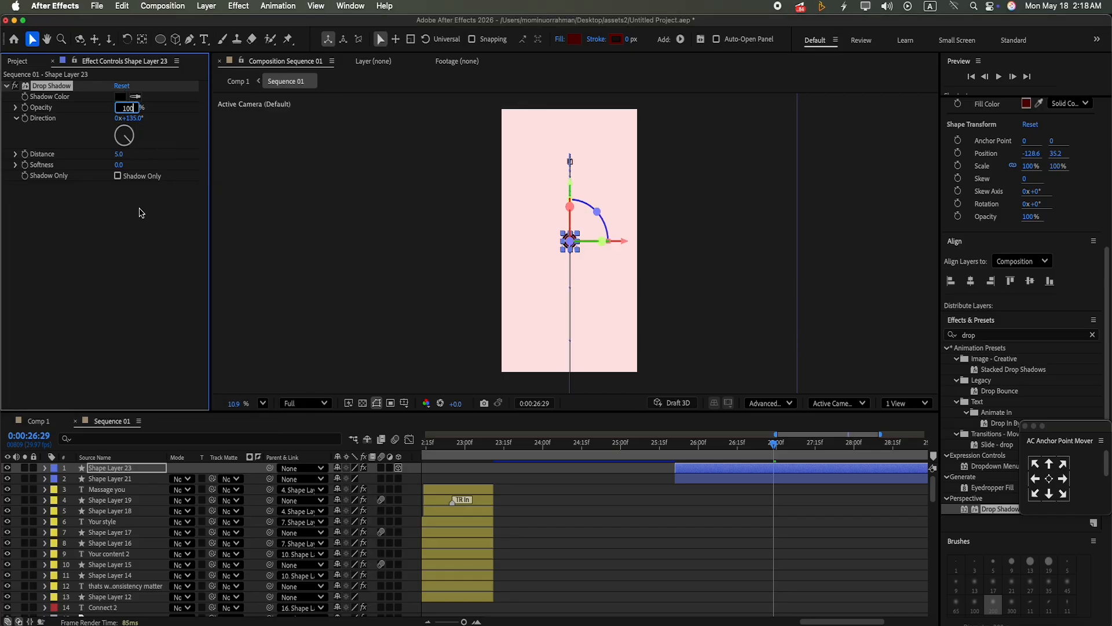
{"action": "key", "text": "Return"}
{"action": "left_click", "coordinate": [119, 154]}
{"action": "type", "text": "15"}
{"action": "key", "text": "Return"}
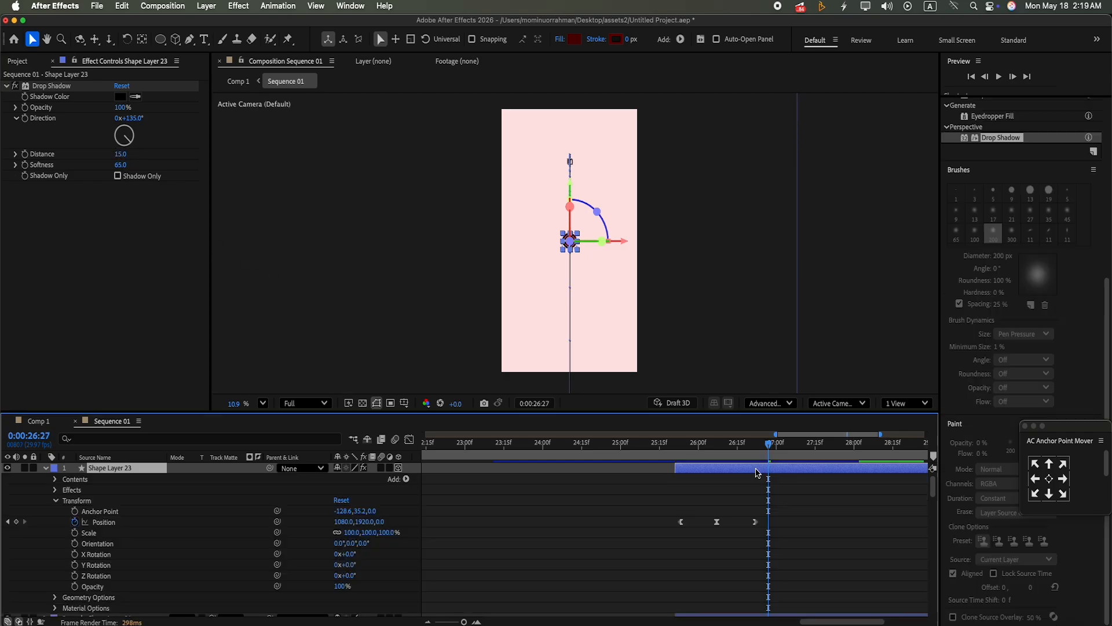
Step: Split Shape Layer 23 at 0:00:26:27 and delete all Position keyframes from the new upper layer
{"action": "key", "text": "super+shift+d"}
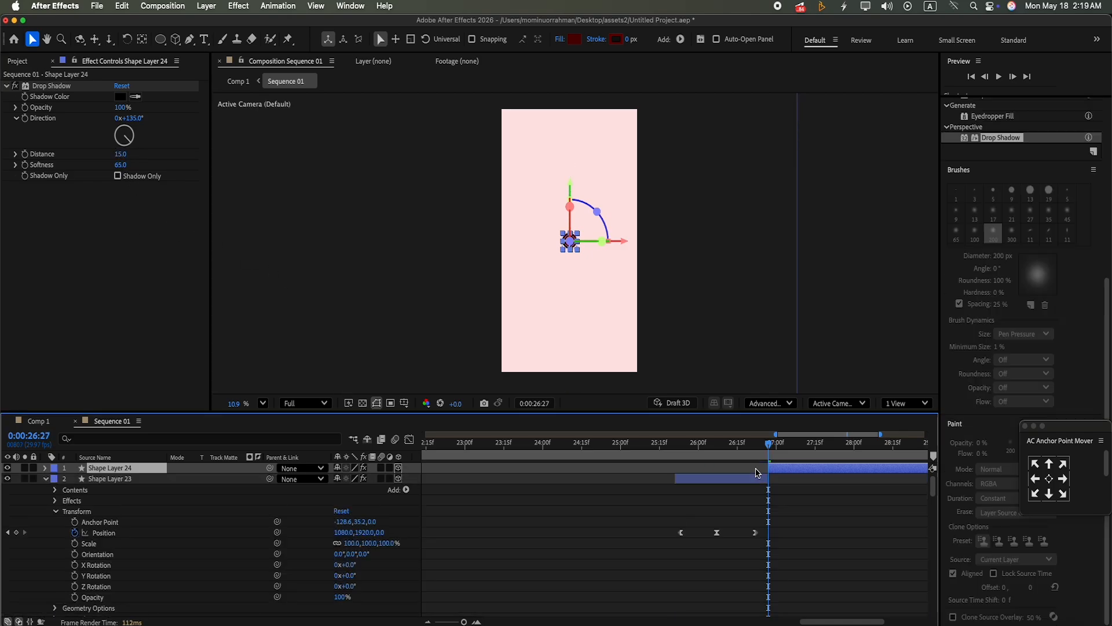
{"action": "left_click", "coordinate": [44, 478]}
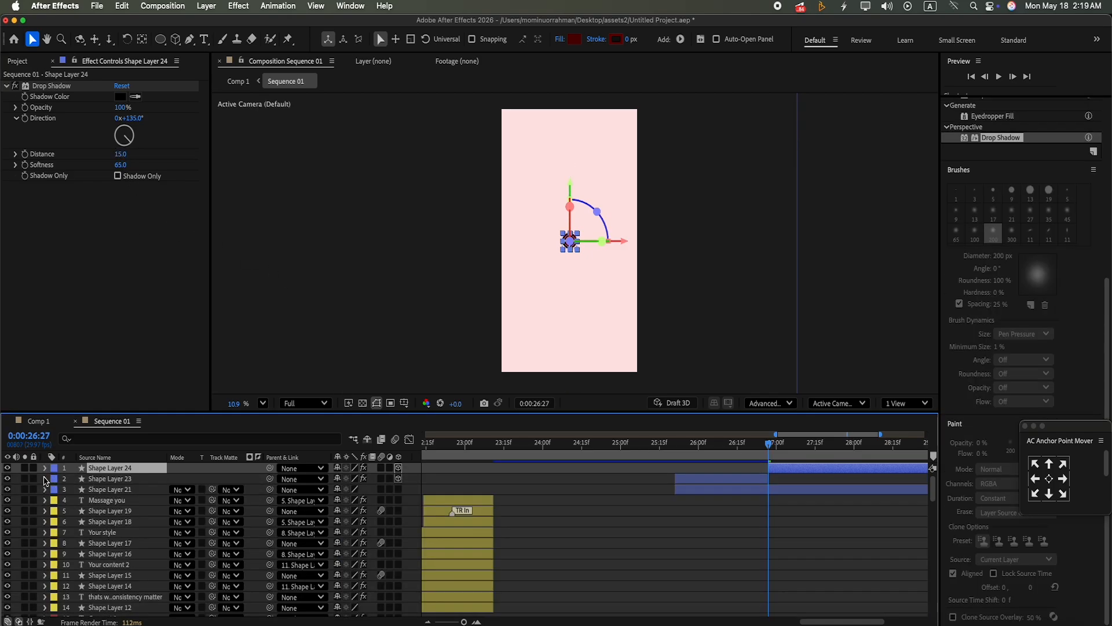
{"action": "left_click", "coordinate": [45, 469]}
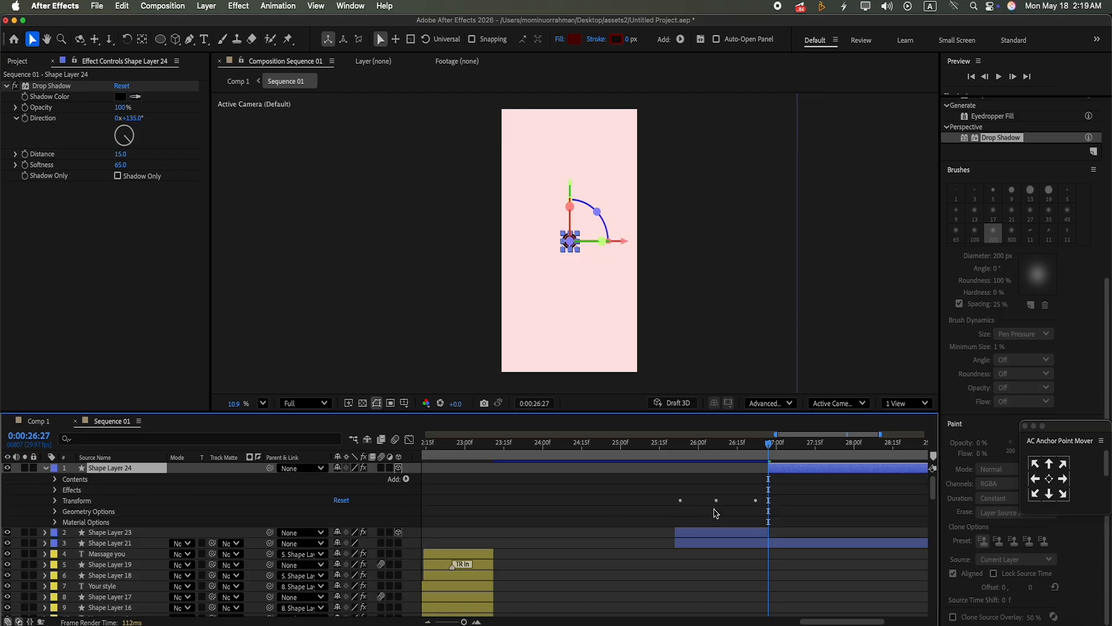
{"action": "left_click", "coordinate": [55, 500]}
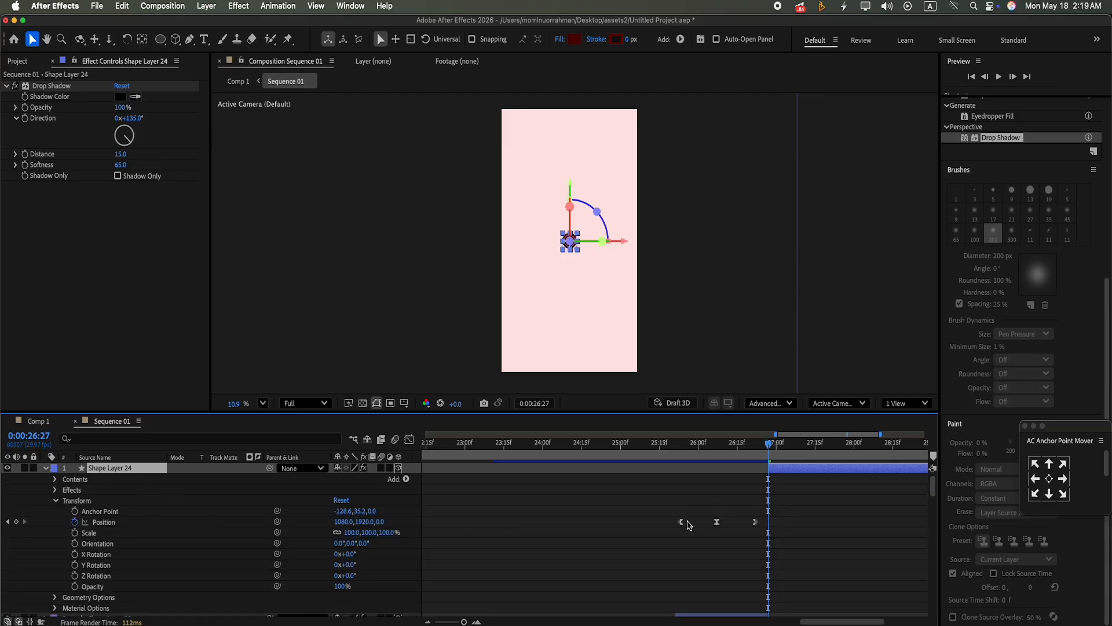
{"action": "left_click_drag", "start_coordinate": [642, 513], "coordinate": [810, 560]}
{"action": "key", "text": "Delete"}
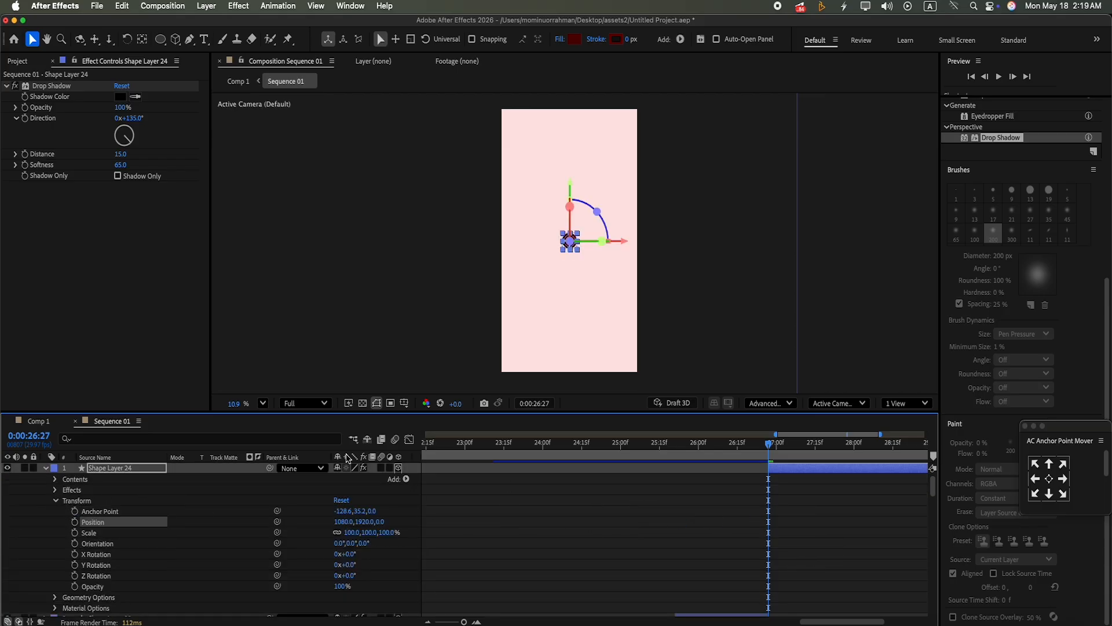
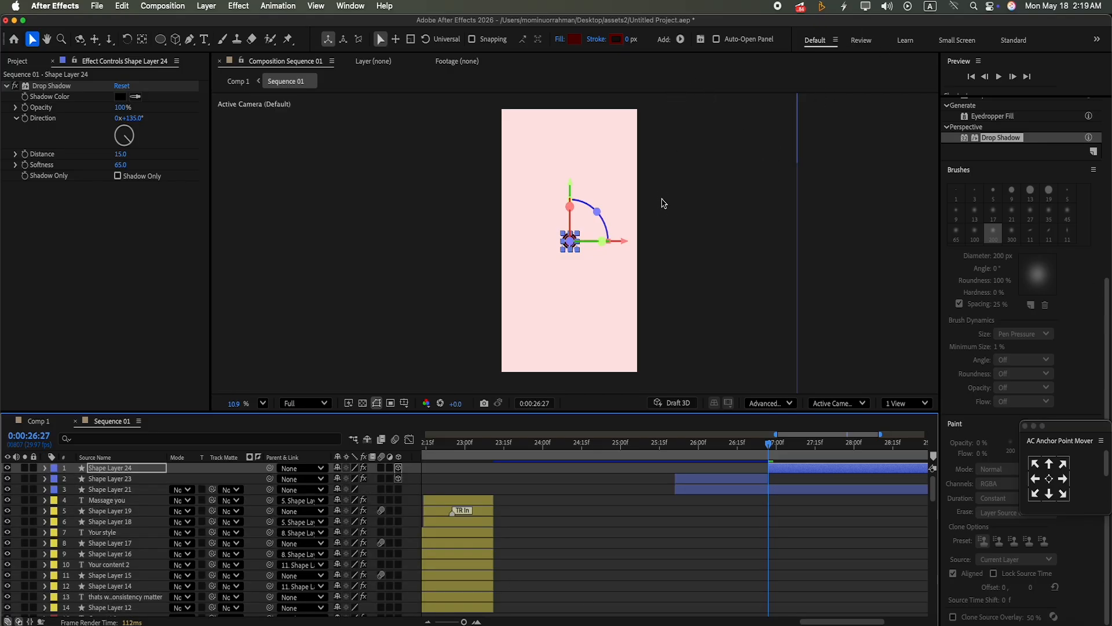
{"action": "left_click", "coordinate": [561, 39]}
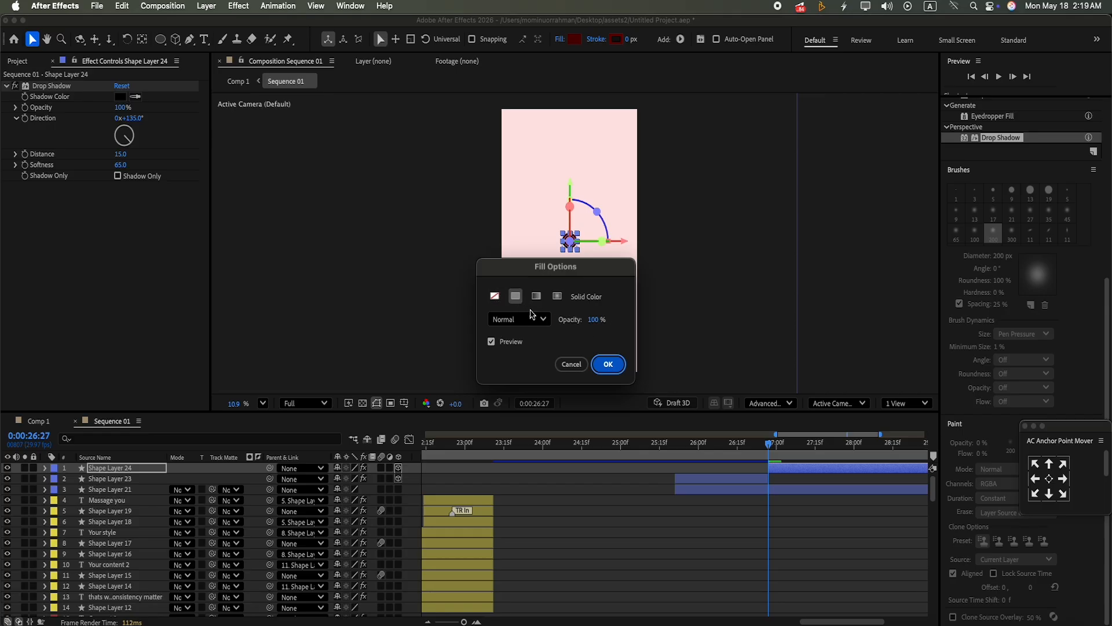
{"action": "left_click", "coordinate": [496, 297]}
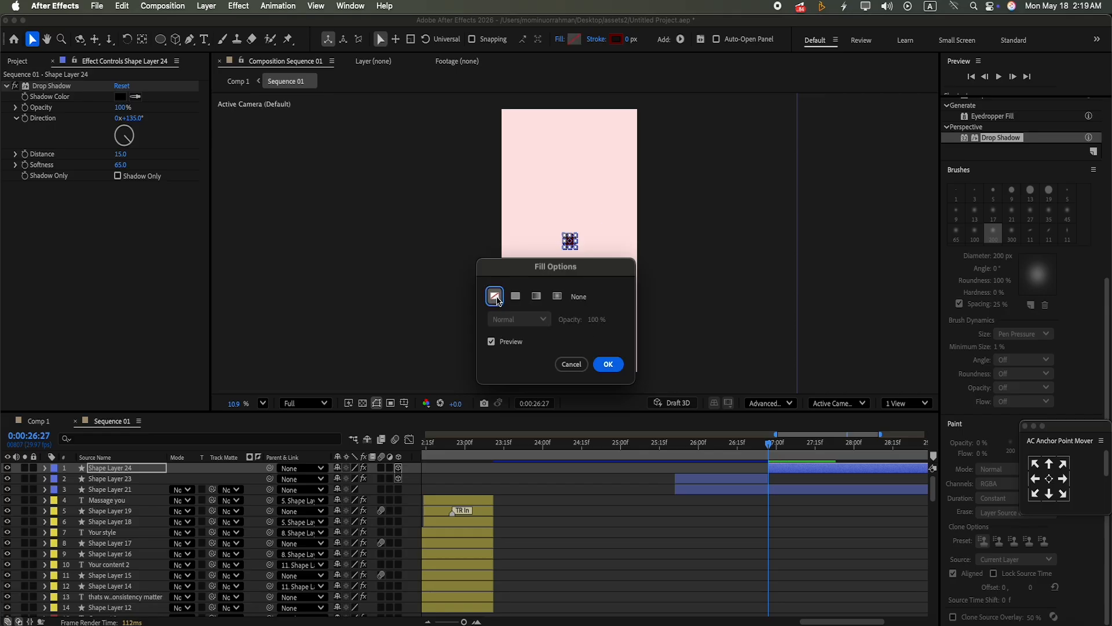
{"action": "left_click", "coordinate": [571, 363]}
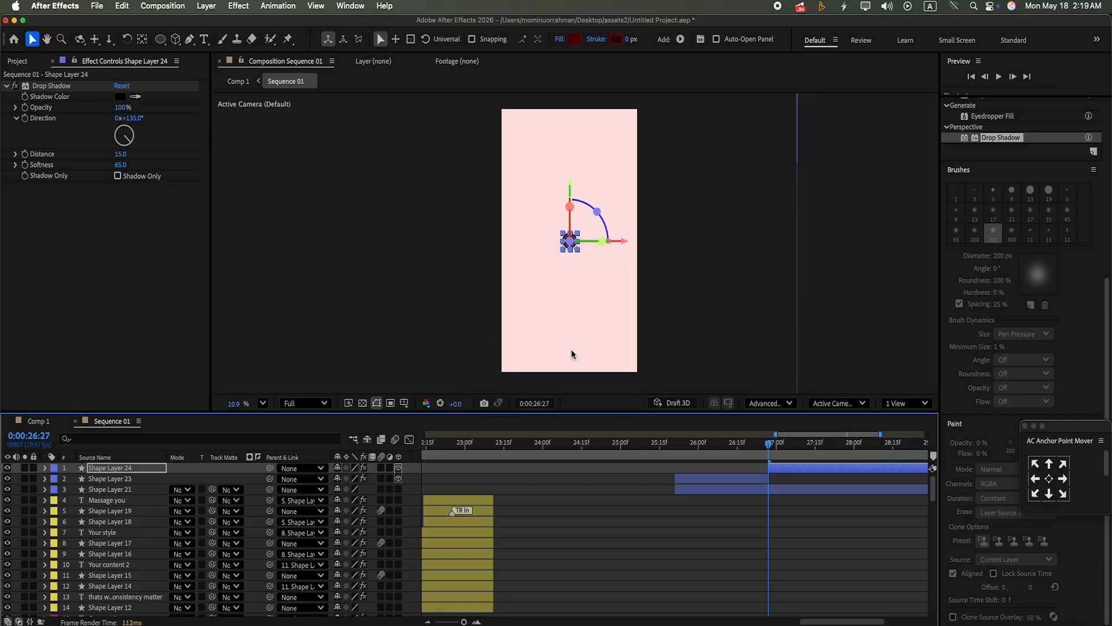
Step: Set Shape Layer 24's stroke color to 450202 by sampling it with the eyedropper, and set its fill to None
{"action": "left_click", "coordinate": [615, 40]}
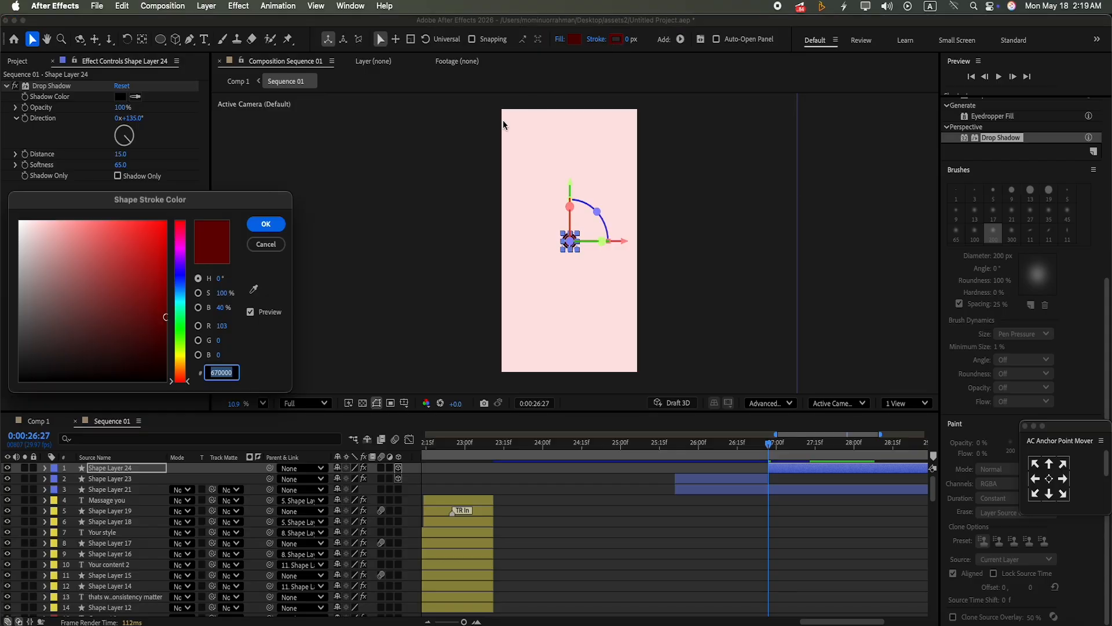
{"action": "left_click", "coordinate": [254, 290]}
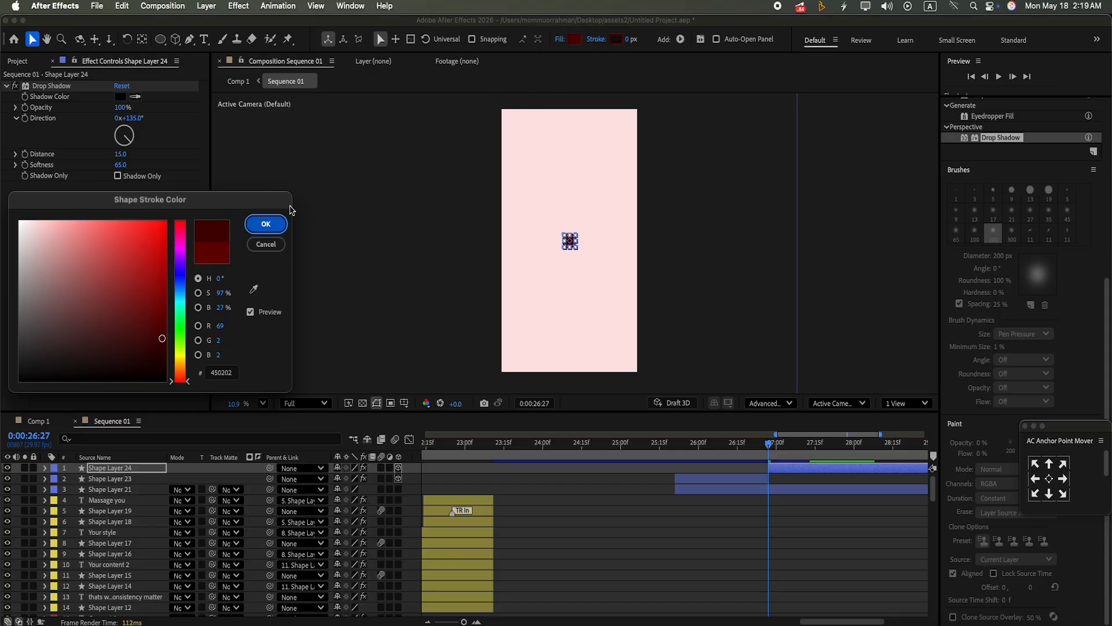
{"action": "left_click", "coordinate": [266, 224]}
{"action": "left_click", "coordinate": [559, 40]}
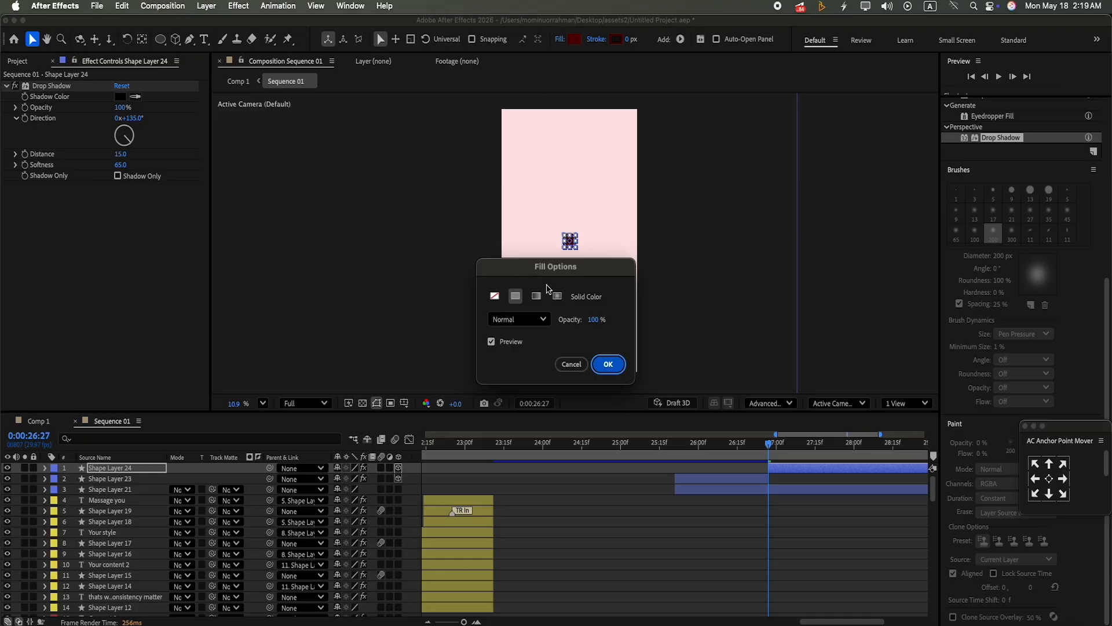
{"action": "left_click", "coordinate": [495, 296]}
{"action": "left_click", "coordinate": [609, 365]}
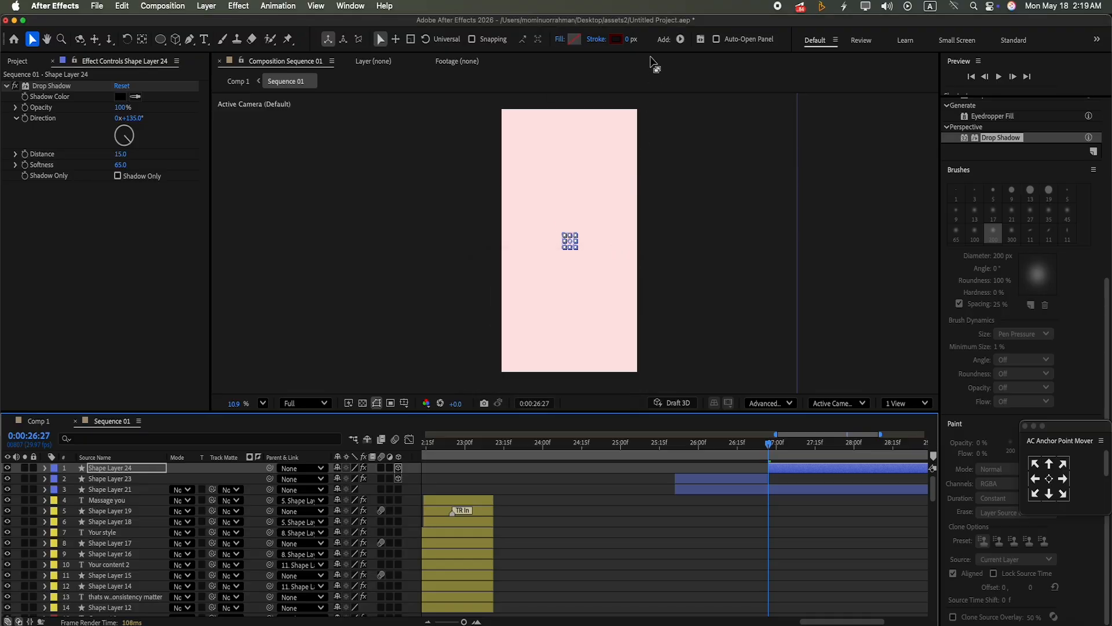
Step: Try an 18 px stroke on Shape Layer 24's ellipse and reduce the stroke width to 1
{"action": "key", "text": "BackSpace"}
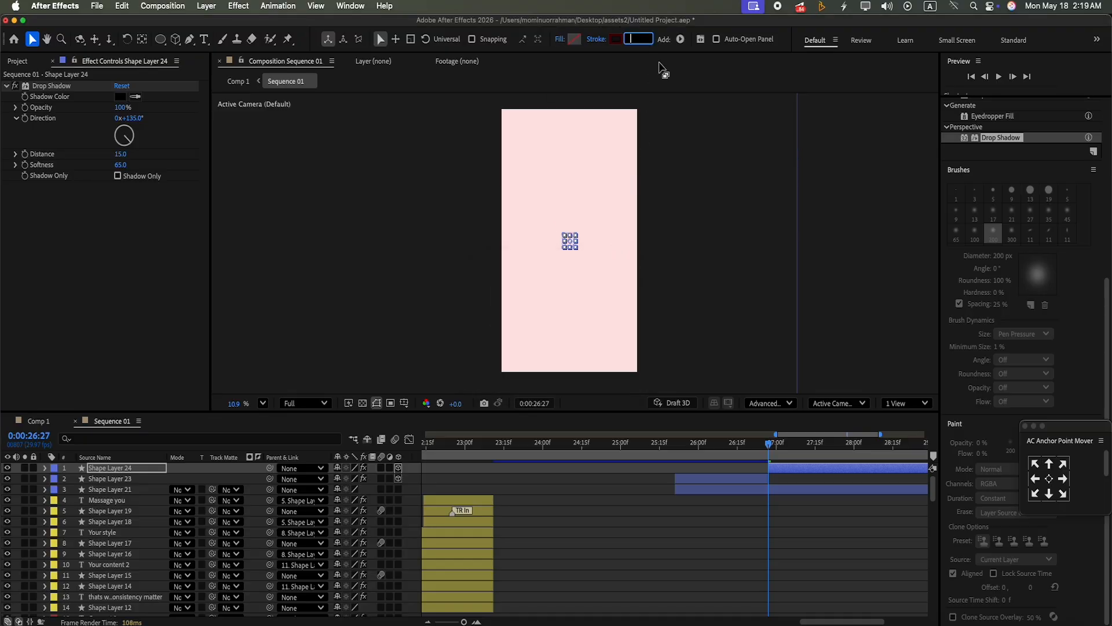
{"action": "type", "text": "18"}
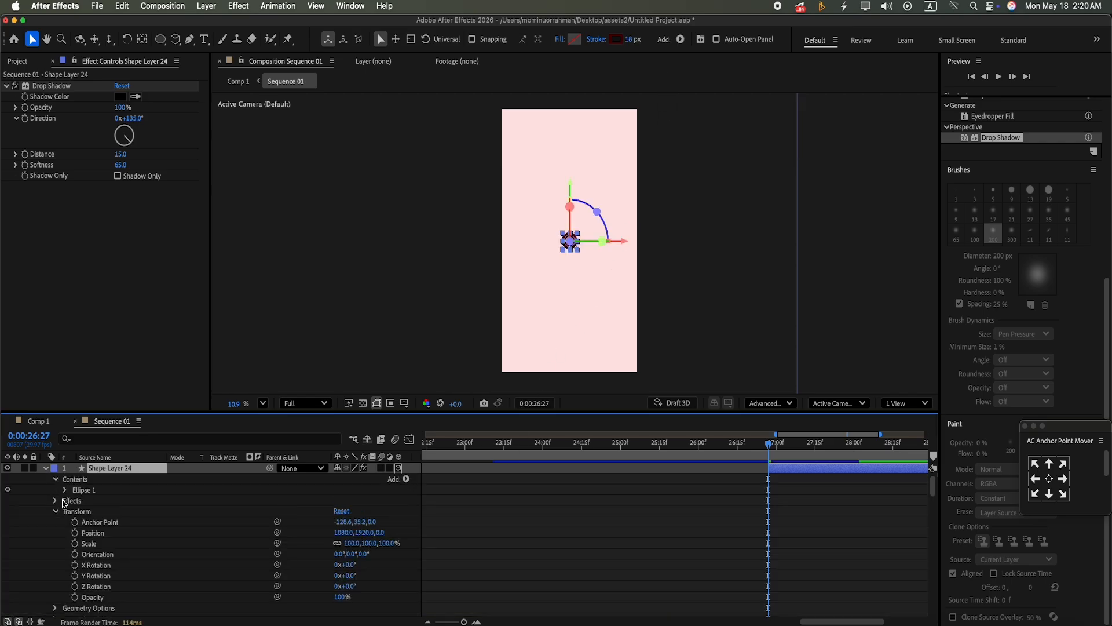
{"action": "left_click", "coordinate": [66, 490]}
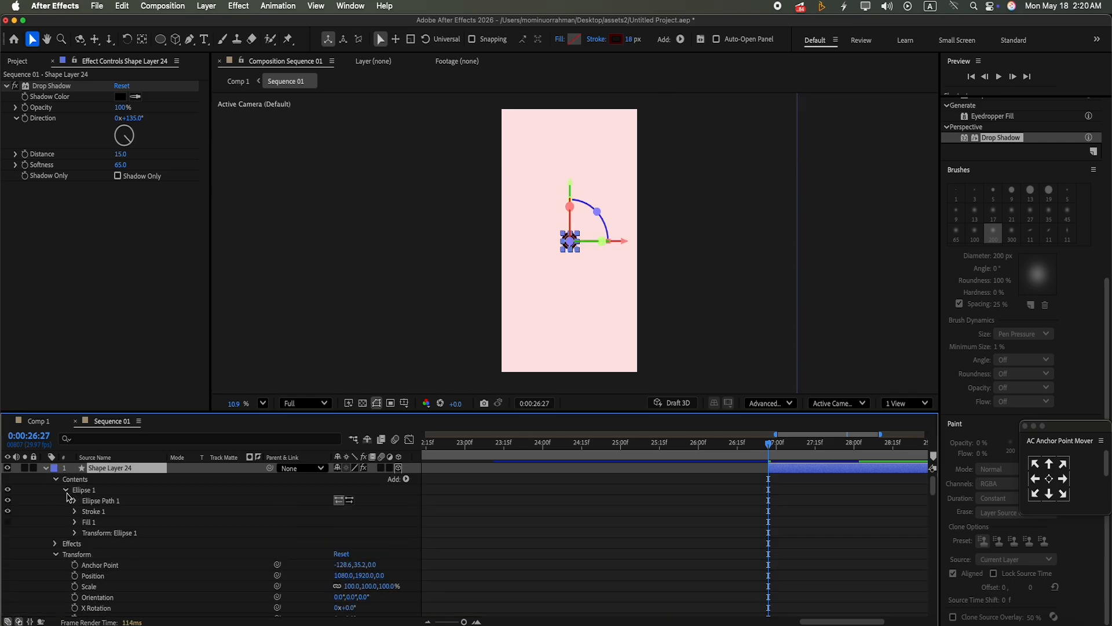
{"action": "left_click", "coordinate": [56, 555]}
{"action": "left_click", "coordinate": [75, 512]}
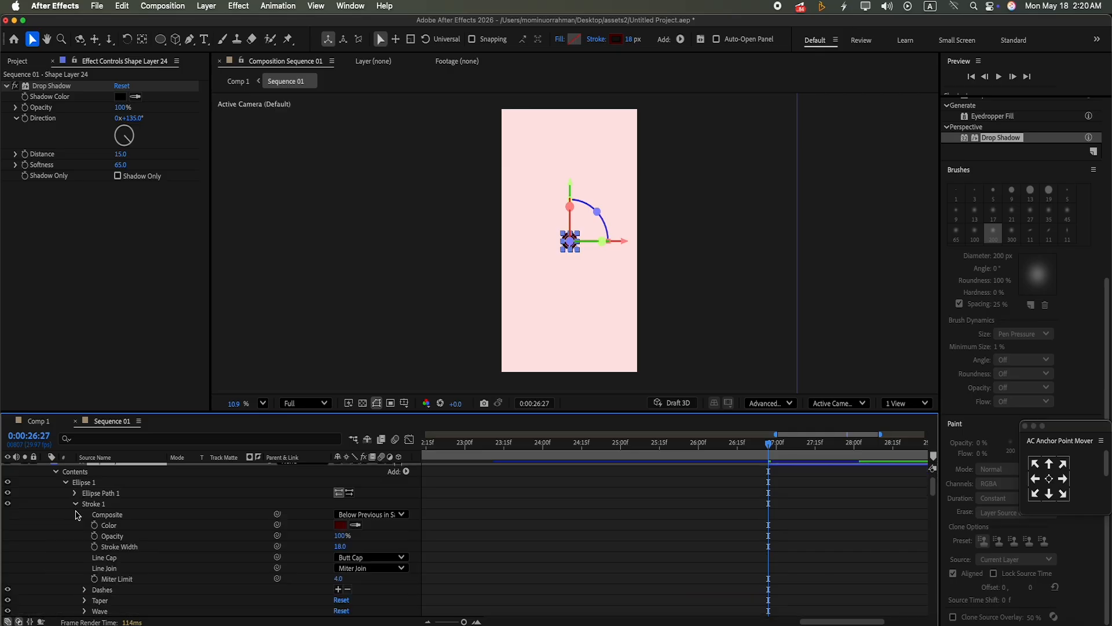
{"action": "left_click", "coordinate": [340, 546]}
{"action": "type", "text": "1"}
{"action": "key", "text": "Return"}
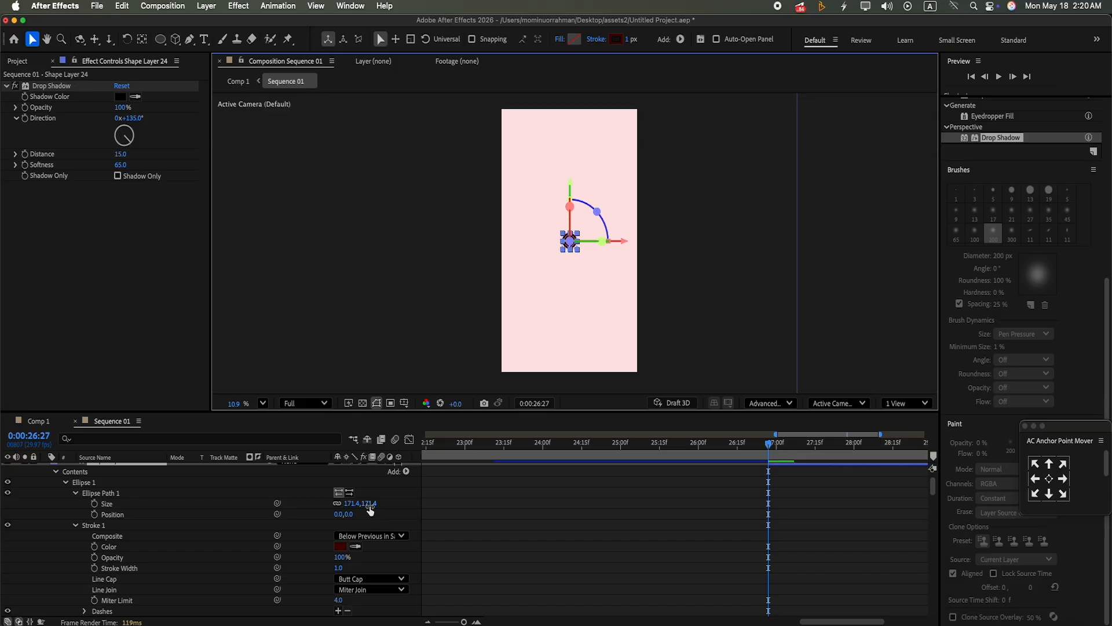
Step: Enlarge the ellipse path of Shape Layer 24 proportionally to a size of about 700 by 700
{"action": "left_click_drag", "start_coordinate": [369, 508], "coordinate": [343, 273]}
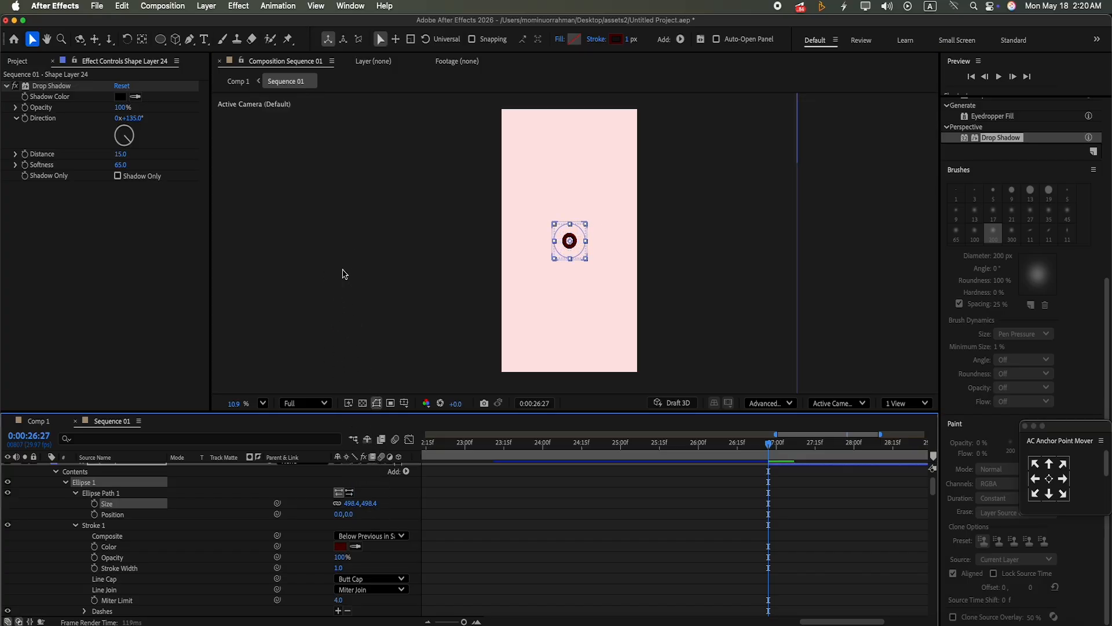
{"action": "left_click_drag", "start_coordinate": [366, 504], "coordinate": [343, 343]}
{"action": "left_click", "coordinate": [66, 482]}
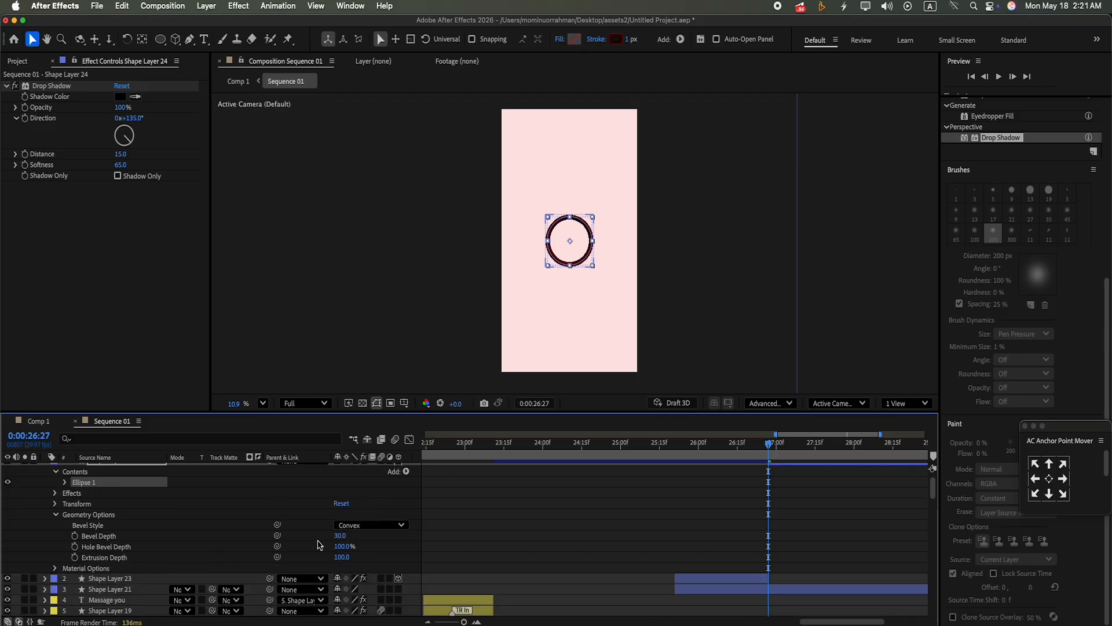
Step: In Shape Layer 24's geometry options, set the extrusion depth to 50 and the bevel depth to 15
{"action": "left_click", "coordinate": [341, 557]}
{"action": "type", "text": "50"}
{"action": "left_click", "coordinate": [458, 522]}
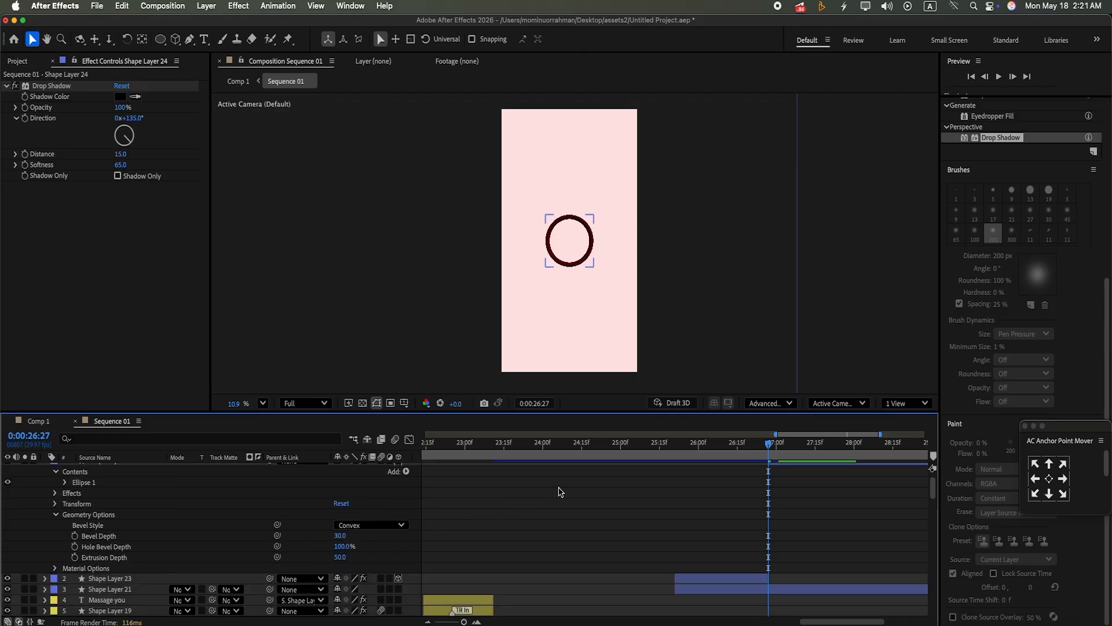
{"action": "left_click", "coordinate": [341, 536]}
{"action": "type", "text": "15"}
{"action": "key", "text": "Return"}
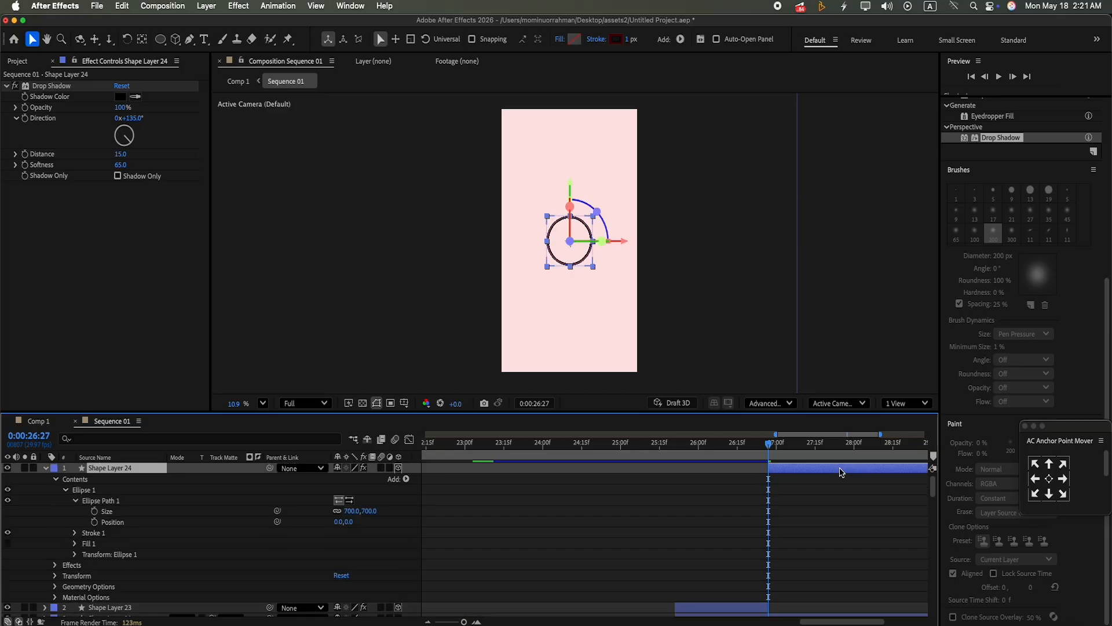
Step: Duplicate the Shape Layer 24 ring and set the copy's ellipse path size to 1000 by 1000
{"action": "key", "text": "super+d"}
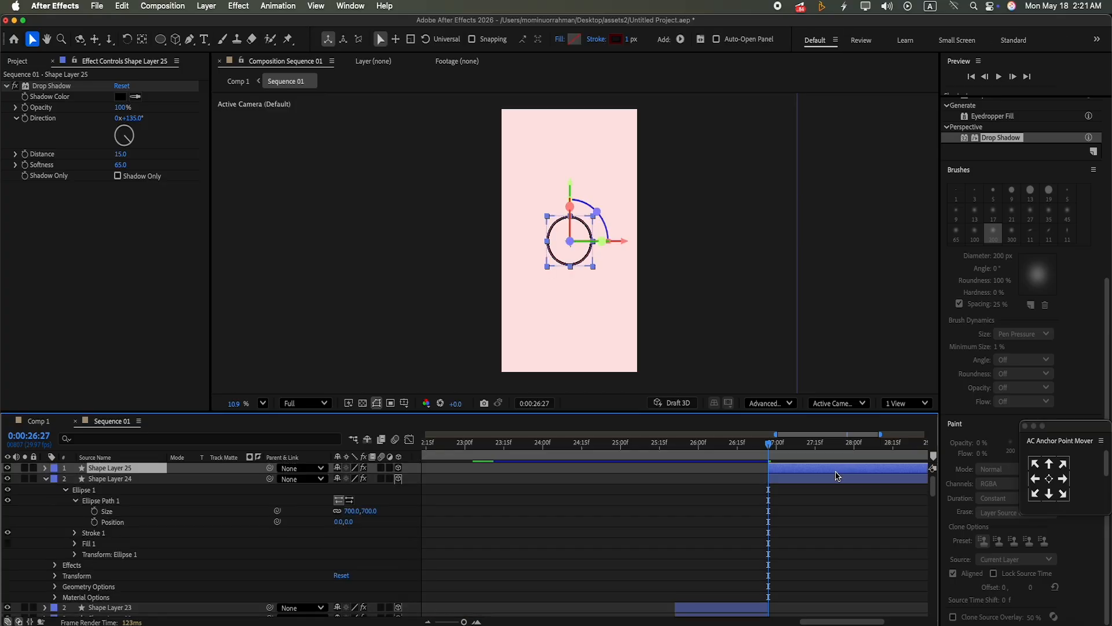
{"action": "left_click", "coordinate": [46, 479]}
{"action": "left_click", "coordinate": [45, 468]}
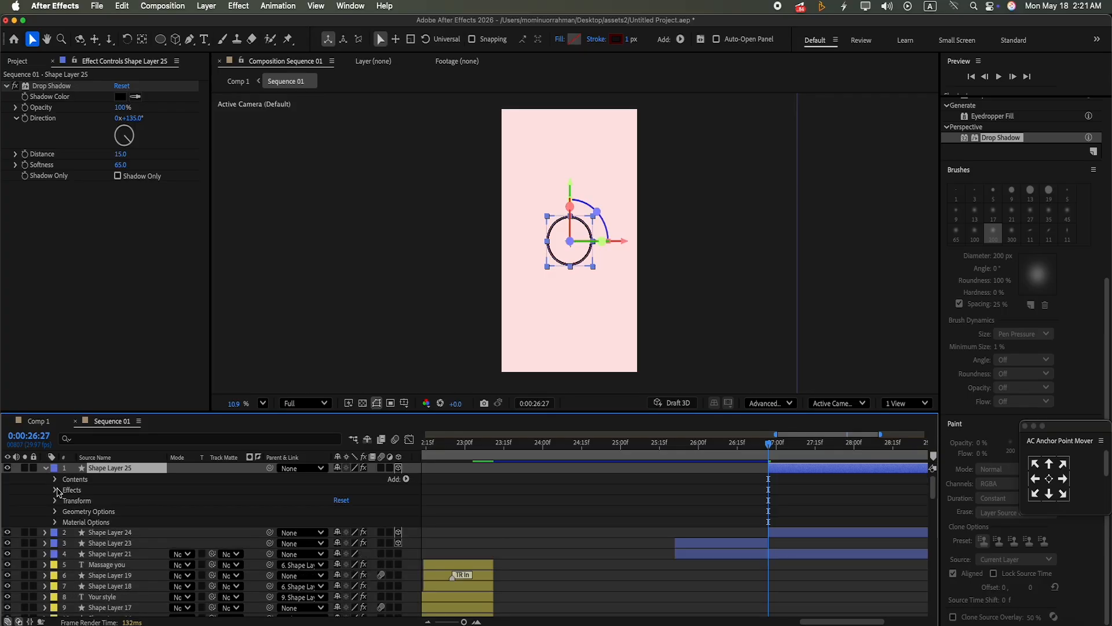
{"action": "left_click", "coordinate": [55, 479]}
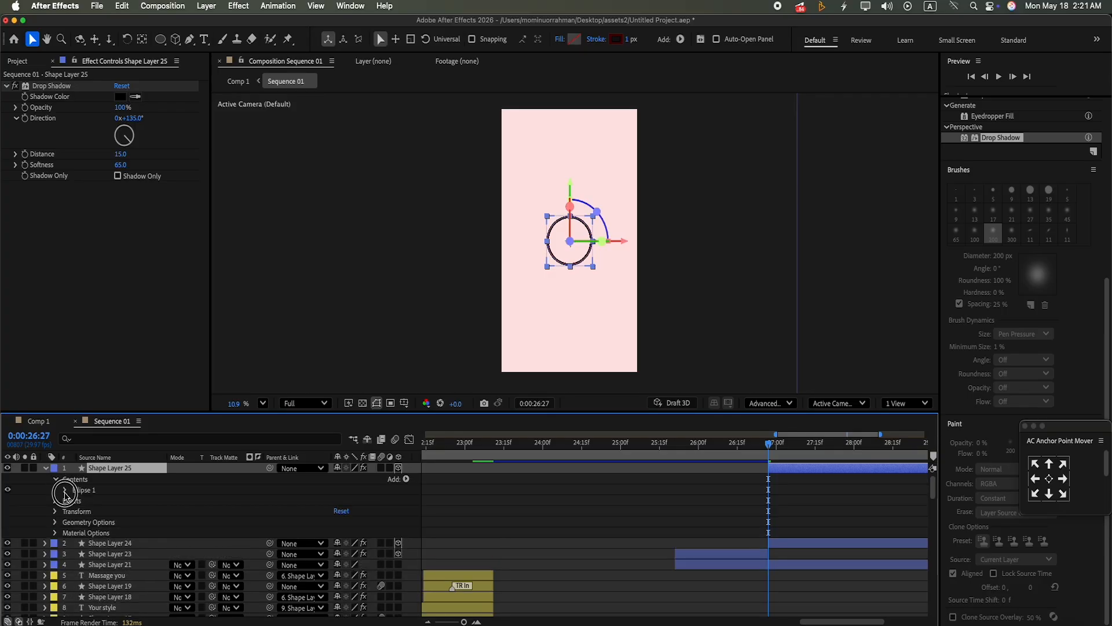
{"action": "left_click", "coordinate": [63, 490]}
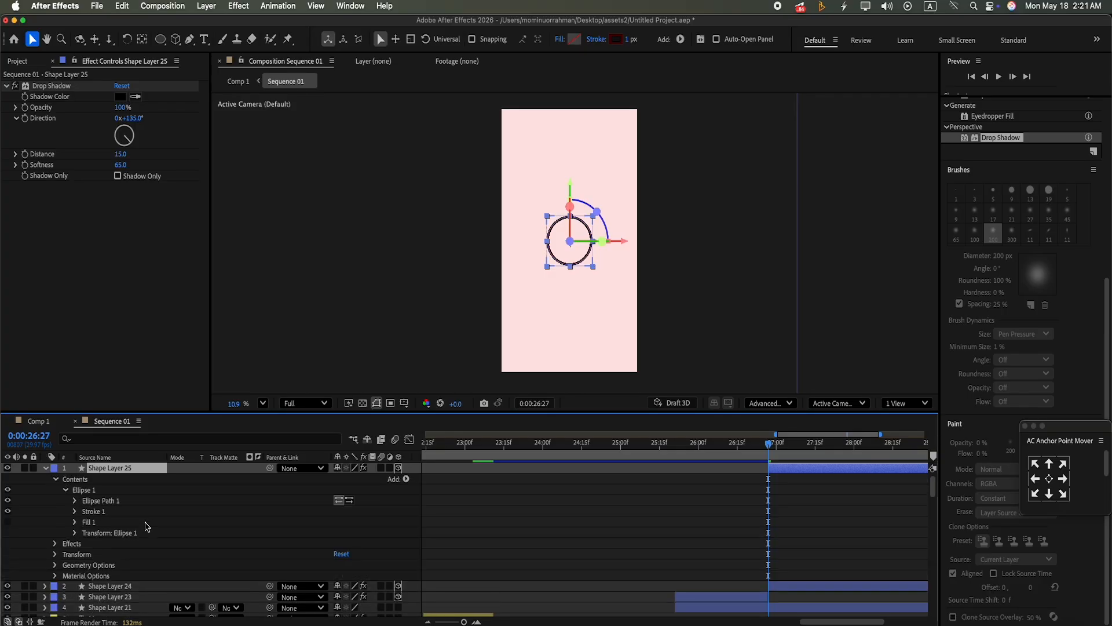
{"action": "left_click", "coordinate": [74, 501]}
{"action": "left_click", "coordinate": [371, 511]}
{"action": "type", "text": "1000"}
{"action": "key", "text": "Return"}
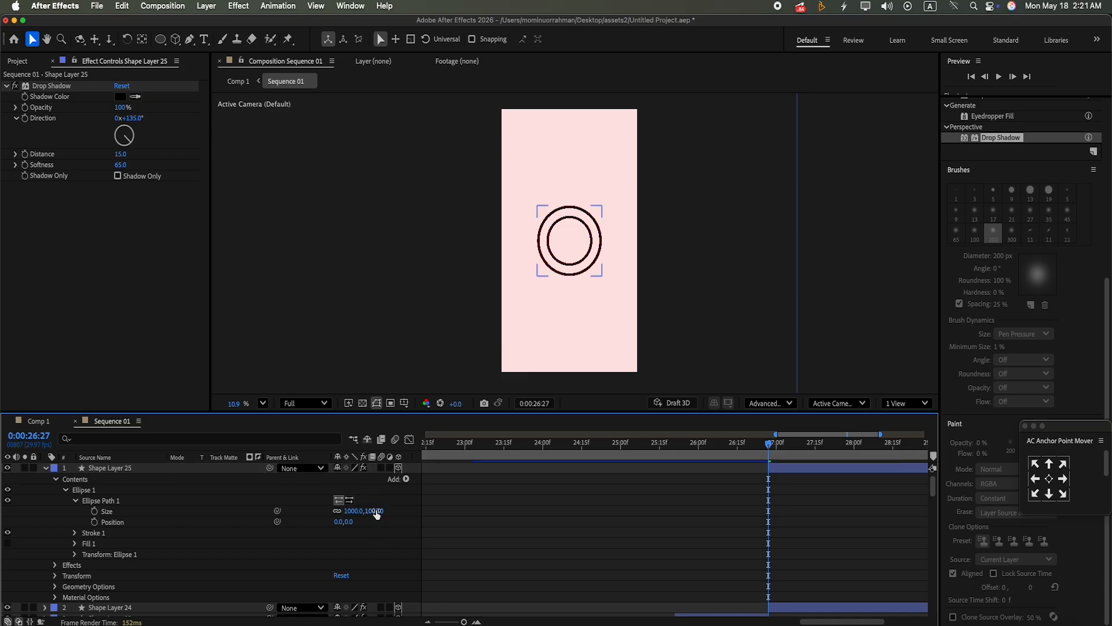
Step: Set the ellipse path size of the outer ring on Shape Layer 25 to 1200 by 1200
{"action": "left_click", "coordinate": [374, 512]}
{"action": "key", "text": "BackSpace"}
{"action": "type", "text": "1200"}
{"action": "key", "text": "Return"}
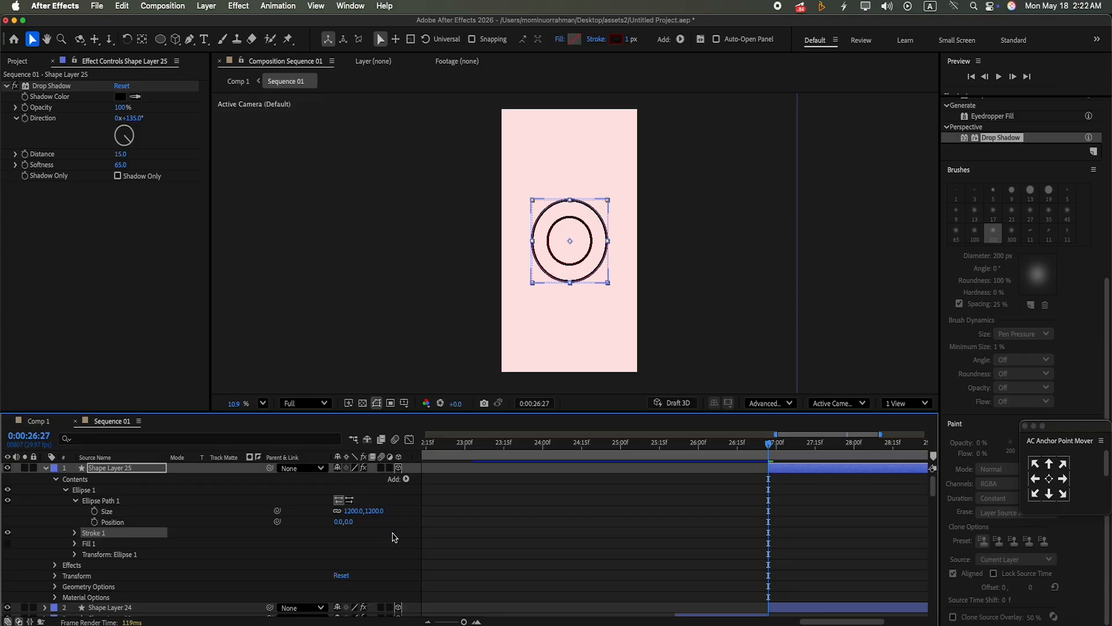
Step: Collapse Shape Layer 25's properties and duplicate this outer ring layer
{"action": "left_click", "coordinate": [45, 468]}
{"action": "left_click", "coordinate": [828, 472]}
{"action": "key", "text": "super+d"}
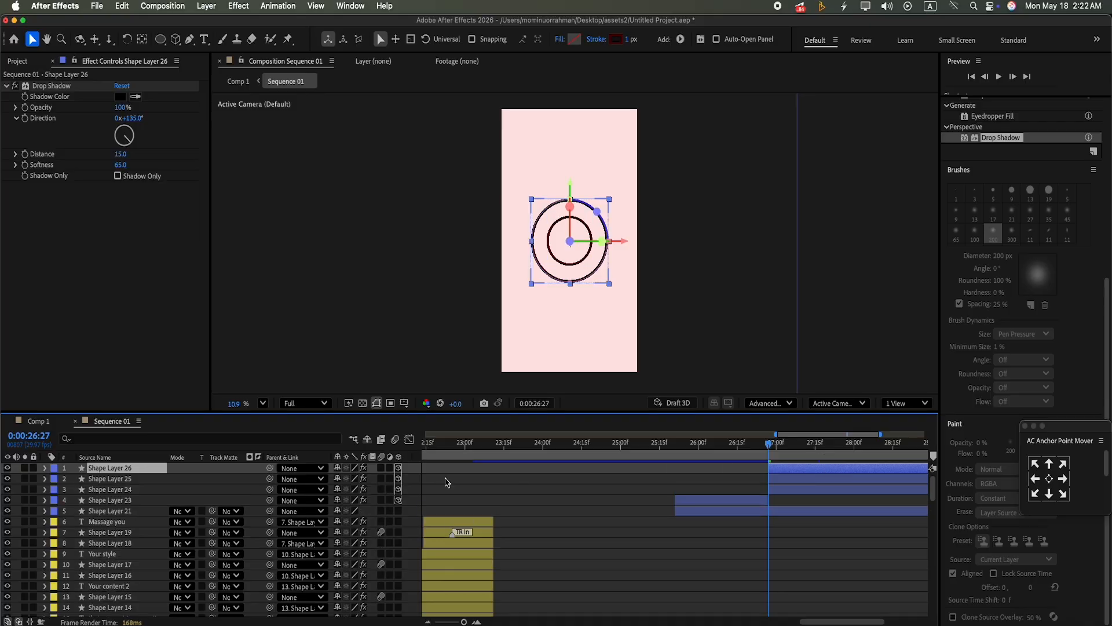
Step: Set the ellipse path size of the duplicated ring on Shape Layer 26 to 1700 by 1700
{"action": "left_click", "coordinate": [45, 467]}
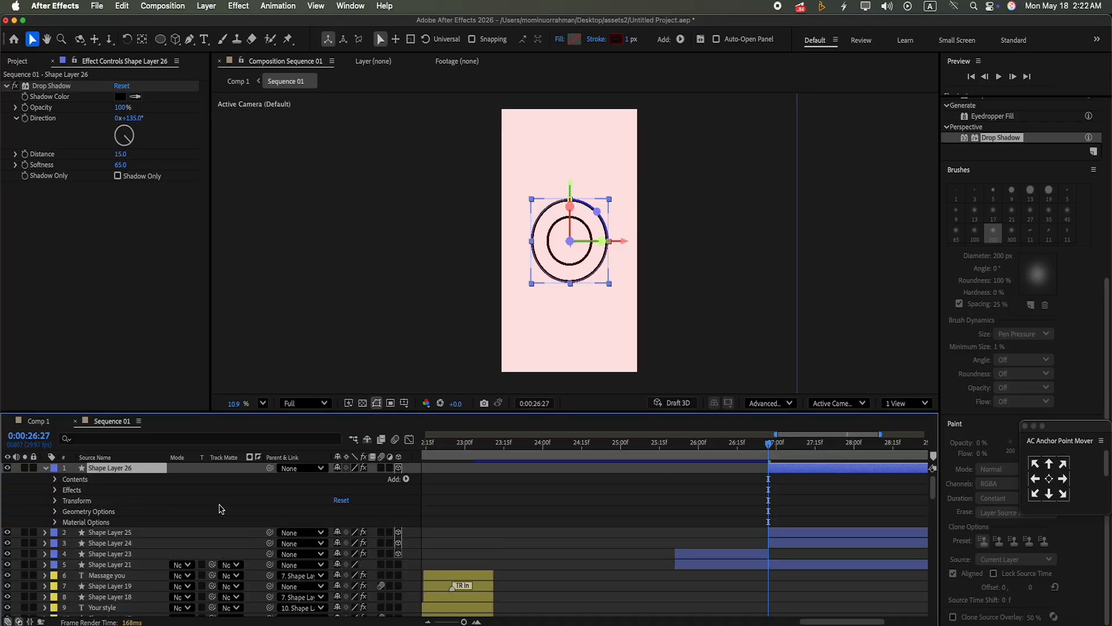
{"action": "left_click", "coordinate": [55, 479]}
{"action": "left_click", "coordinate": [66, 490]}
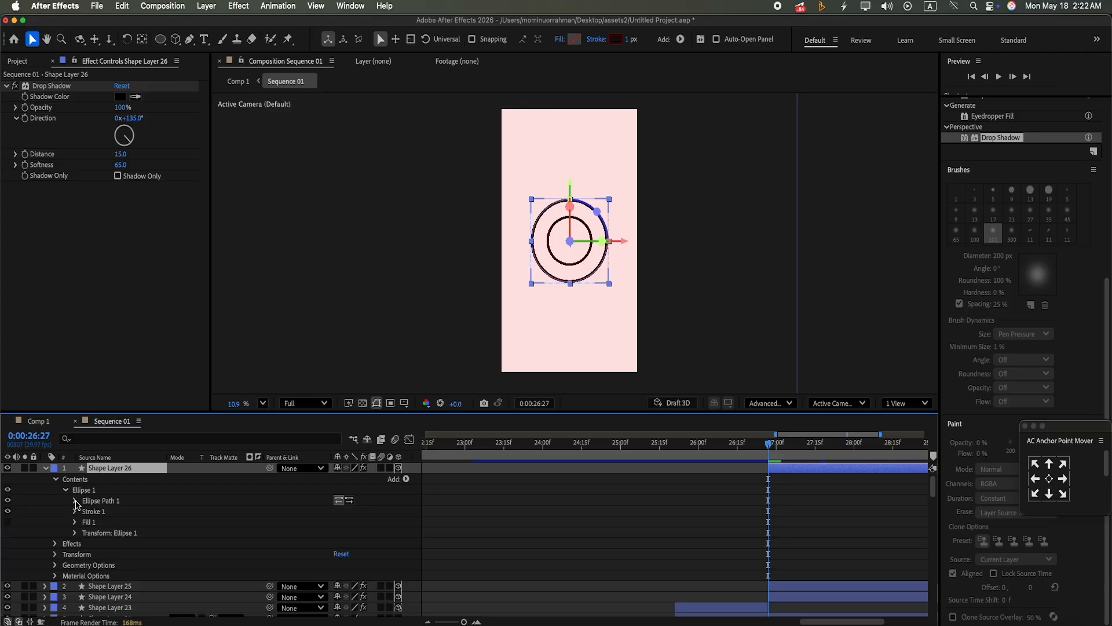
{"action": "left_click", "coordinate": [79, 503]}
{"action": "left_click", "coordinate": [74, 500]}
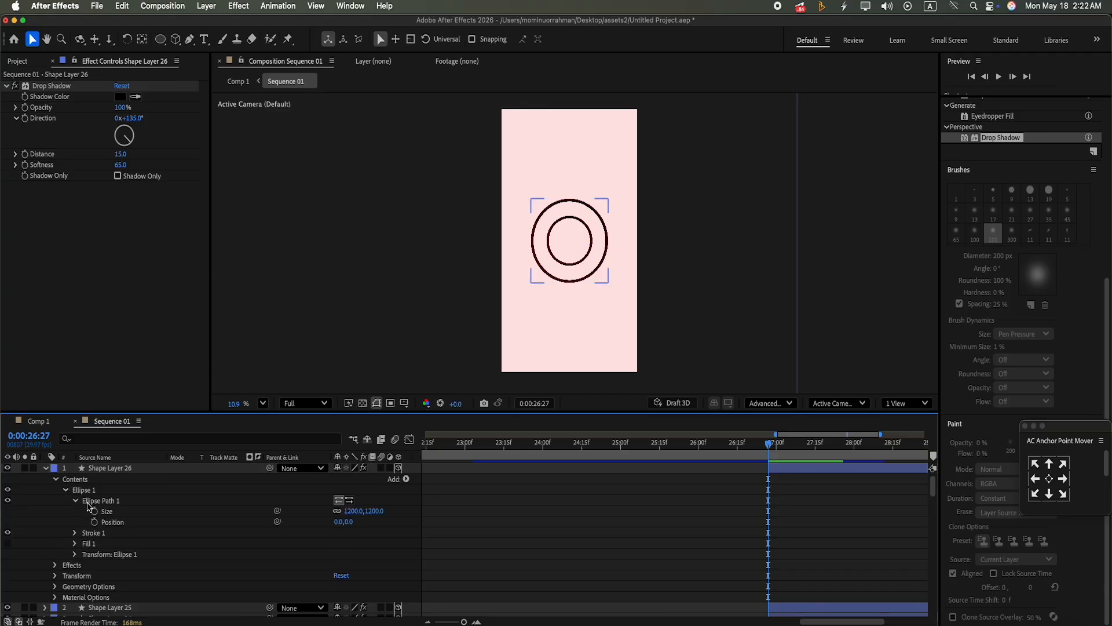
{"action": "left_click", "coordinate": [376, 512]}
{"action": "type", "text": "1700"}
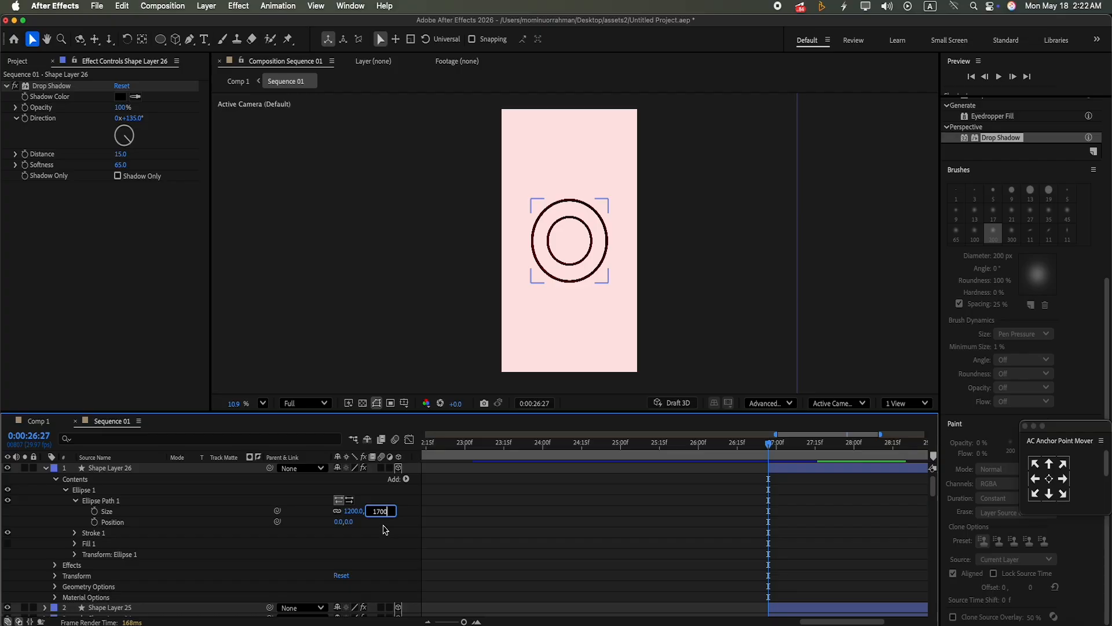
{"action": "key", "text": "Return"}
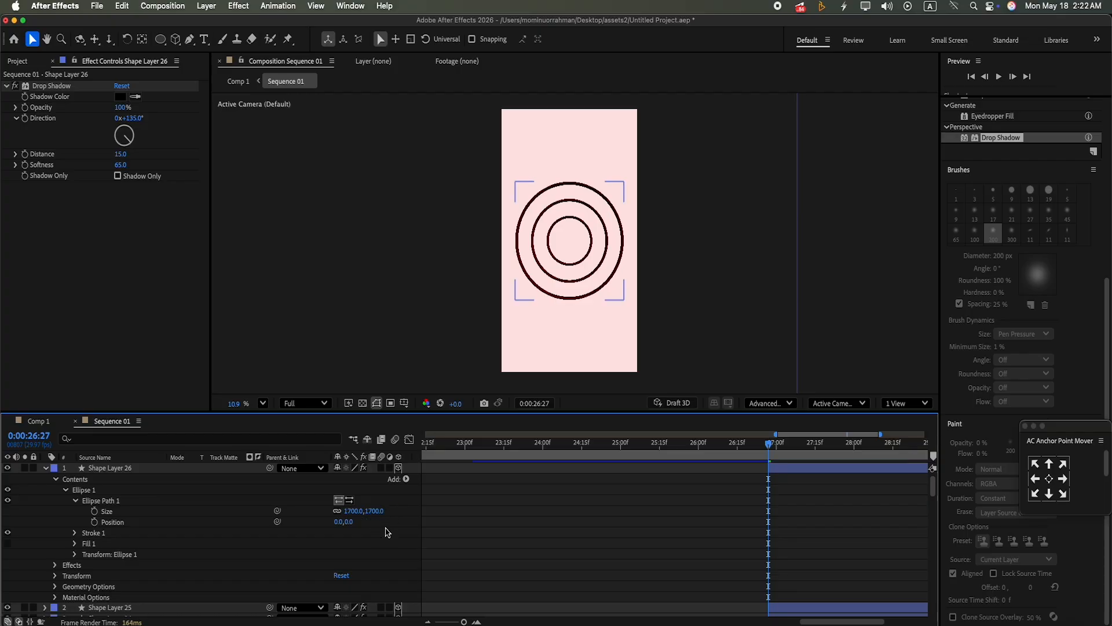
{"action": "left_click", "coordinate": [46, 471]}
Step: Duplicate the Shape Layer 26 ring and set the copy's ellipse path size to 2200 by 2200
{"action": "left_click", "coordinate": [813, 471]}
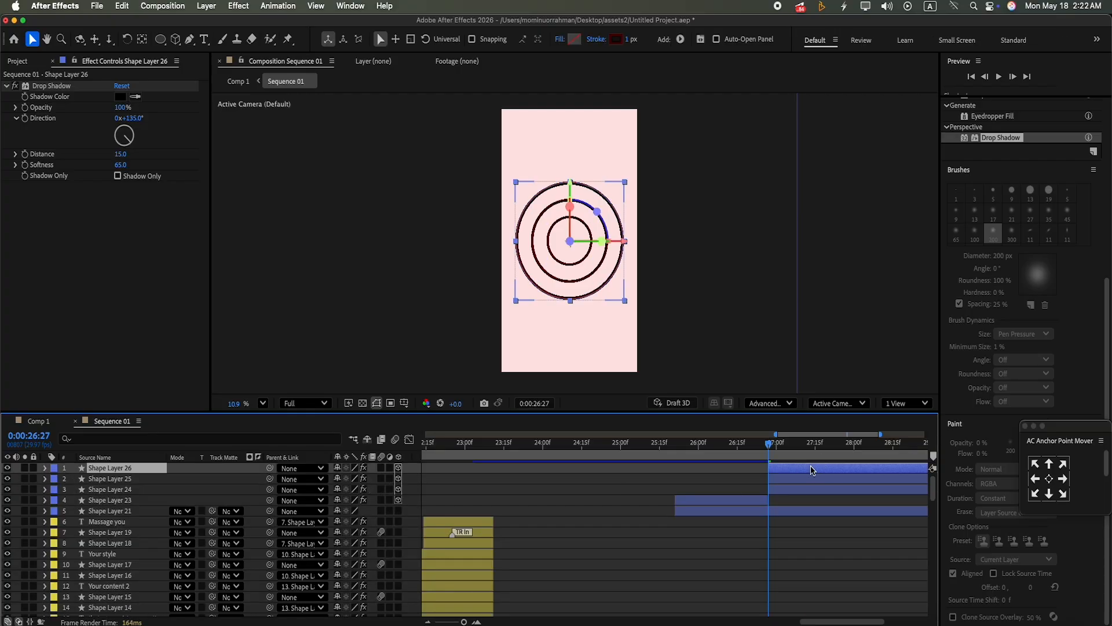
{"action": "key", "text": "super+d"}
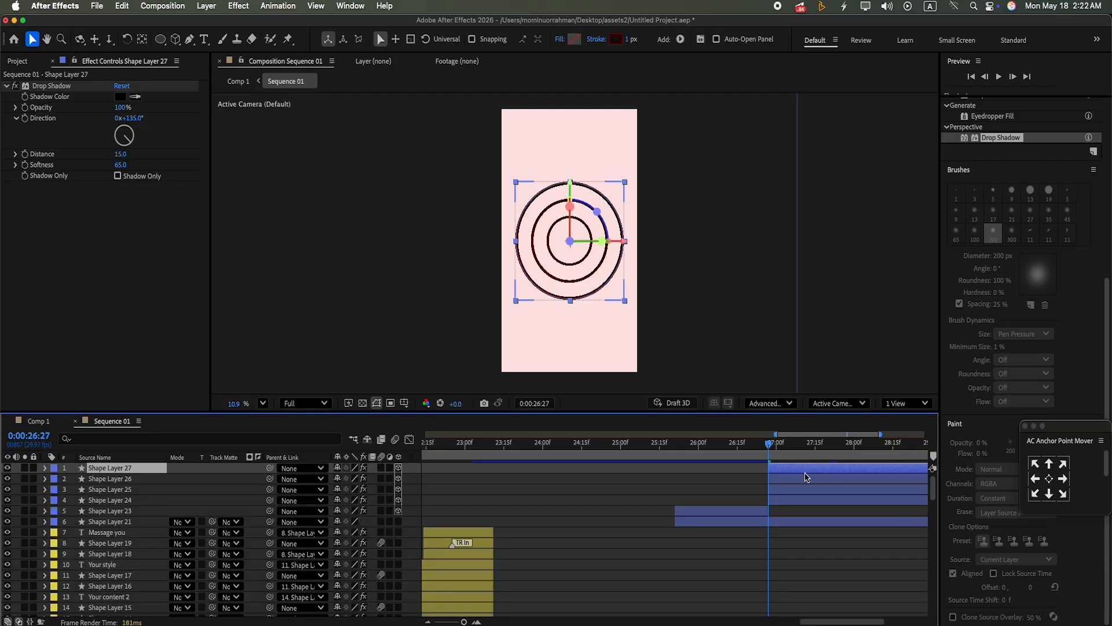
{"action": "left_click", "coordinate": [45, 470]}
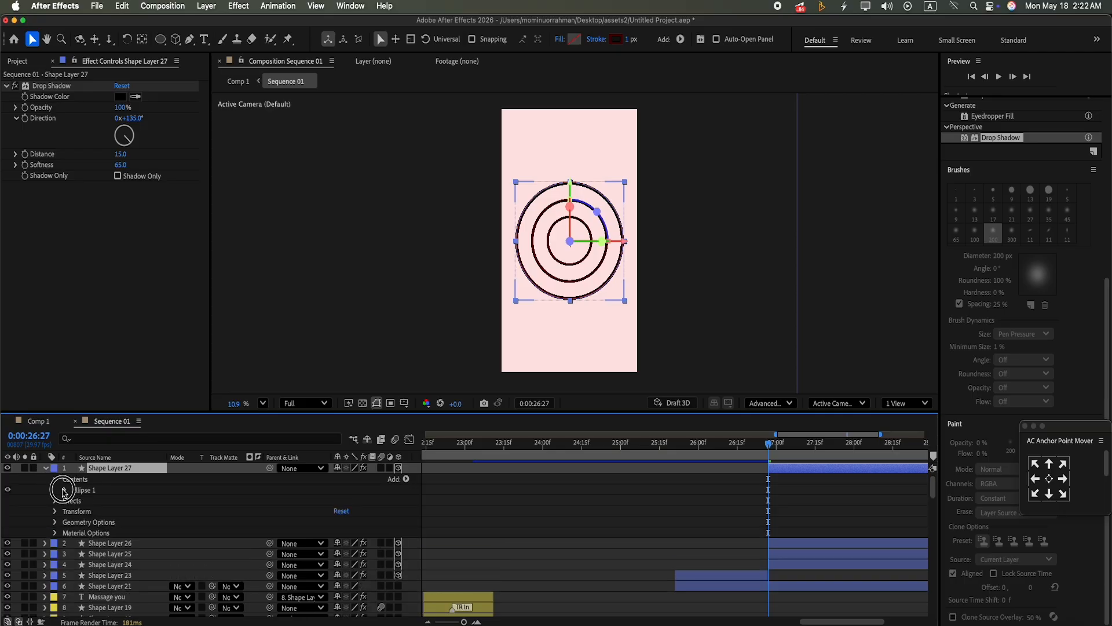
{"action": "left_click", "coordinate": [56, 480]}
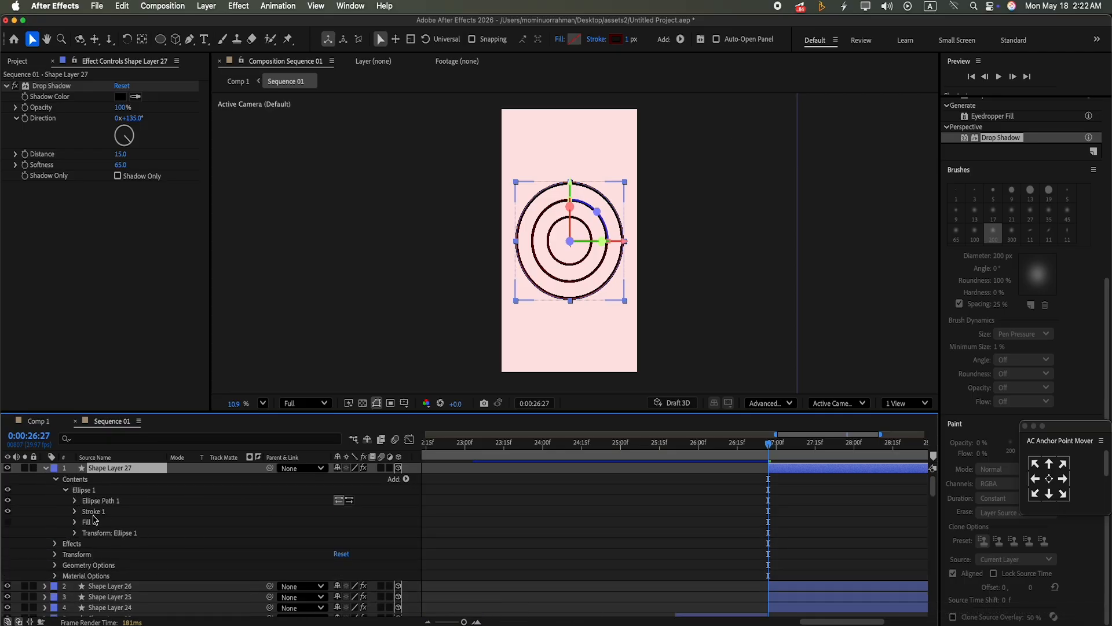
{"action": "left_click", "coordinate": [75, 500]}
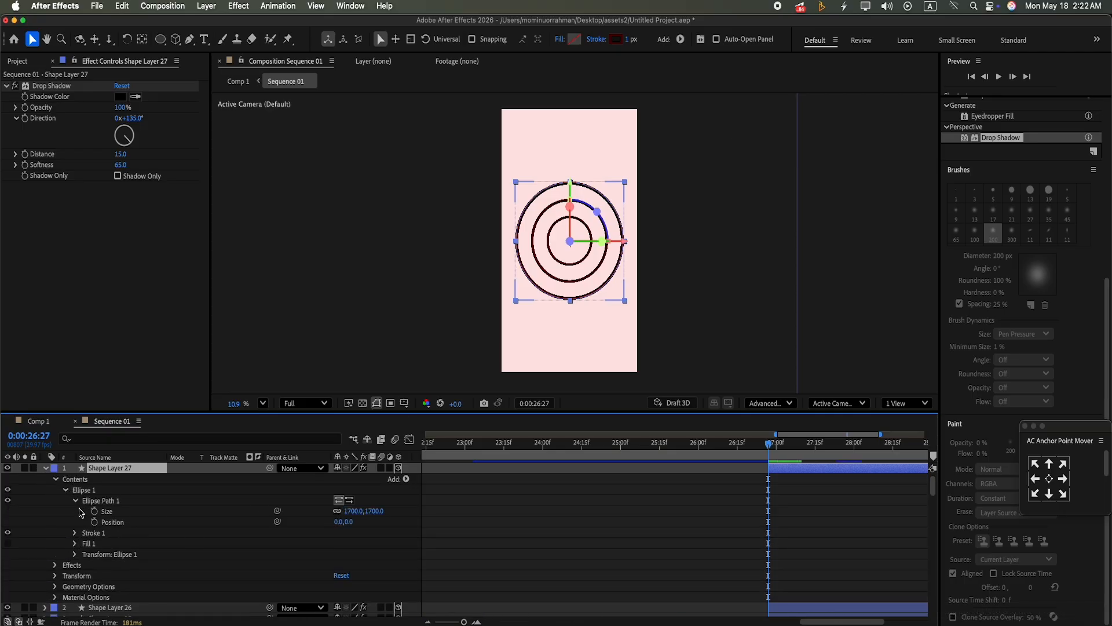
{"action": "left_click", "coordinate": [380, 511]}
{"action": "type", "text": "2"}
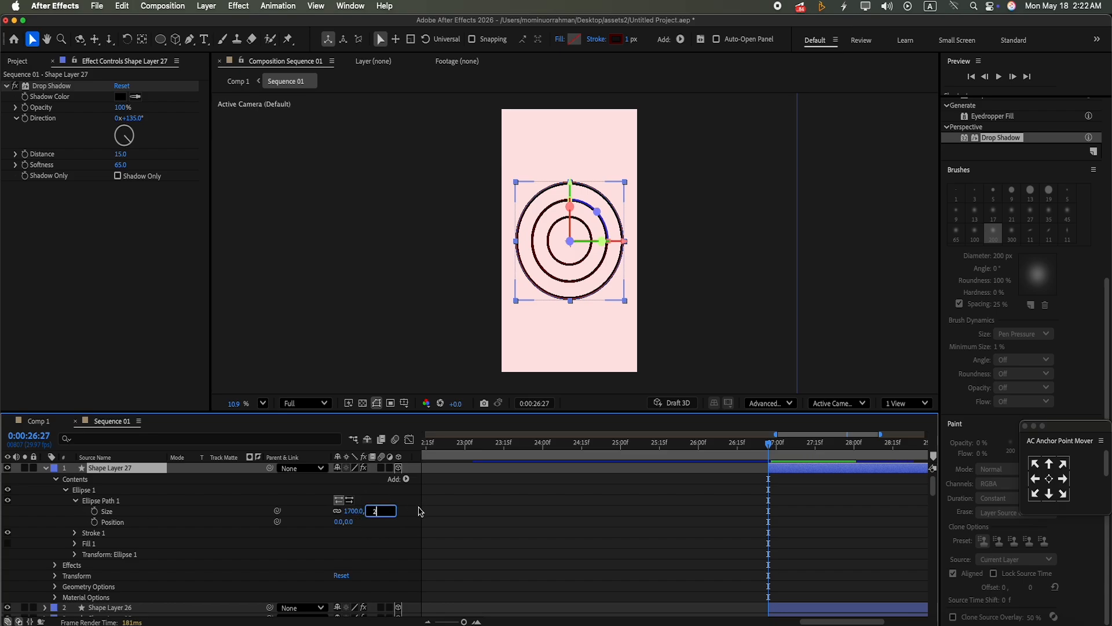
{"action": "type", "text": "200"}
{"action": "left_click", "coordinate": [406, 513]}
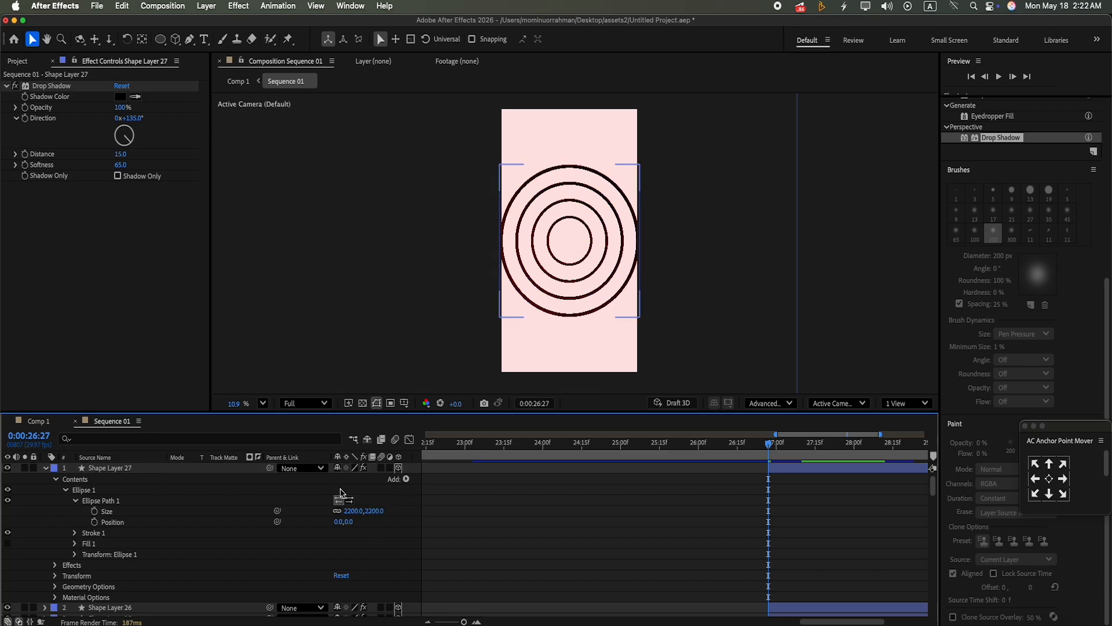
{"action": "left_click", "coordinate": [46, 467]}
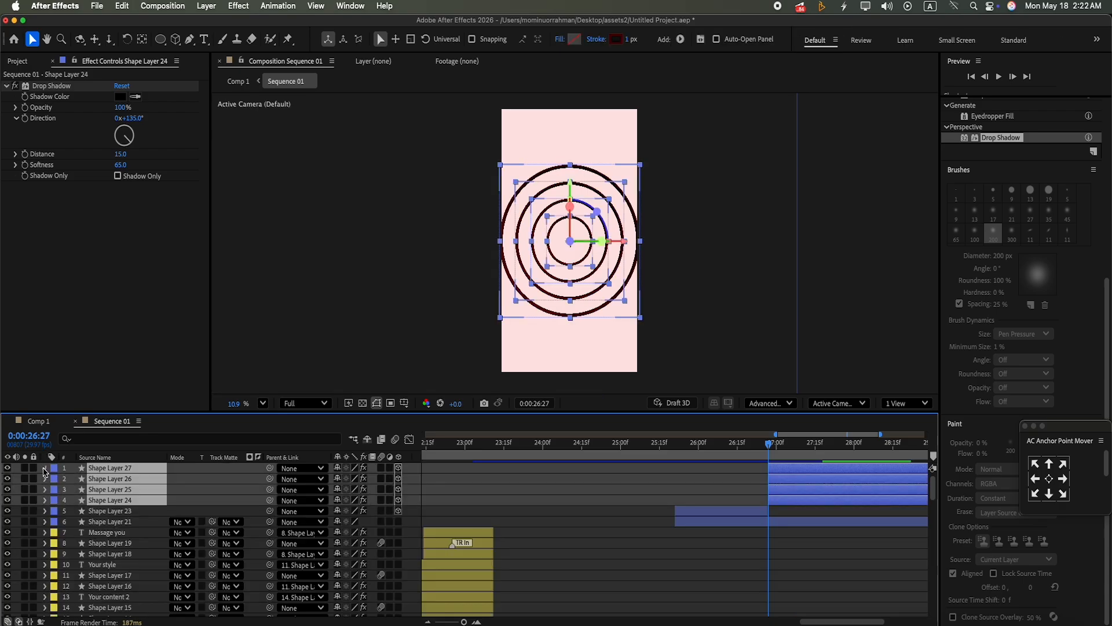
Step: Add a Trim Paths operator to the outermost ring on Shape Layer 27
{"action": "left_click", "coordinate": [46, 468]}
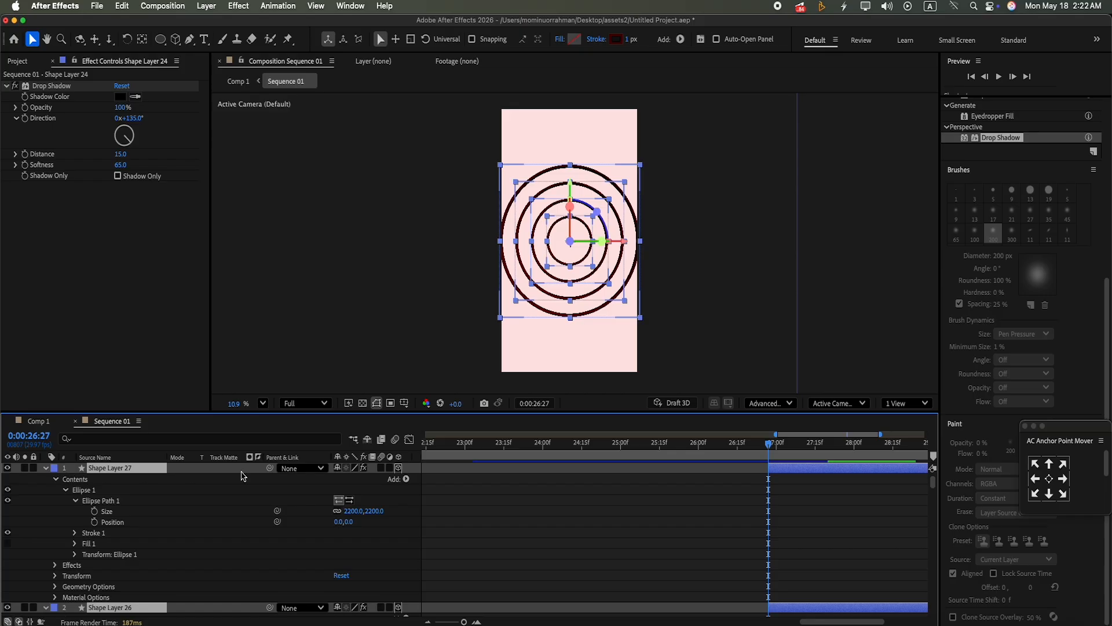
{"action": "left_click", "coordinate": [406, 480]}
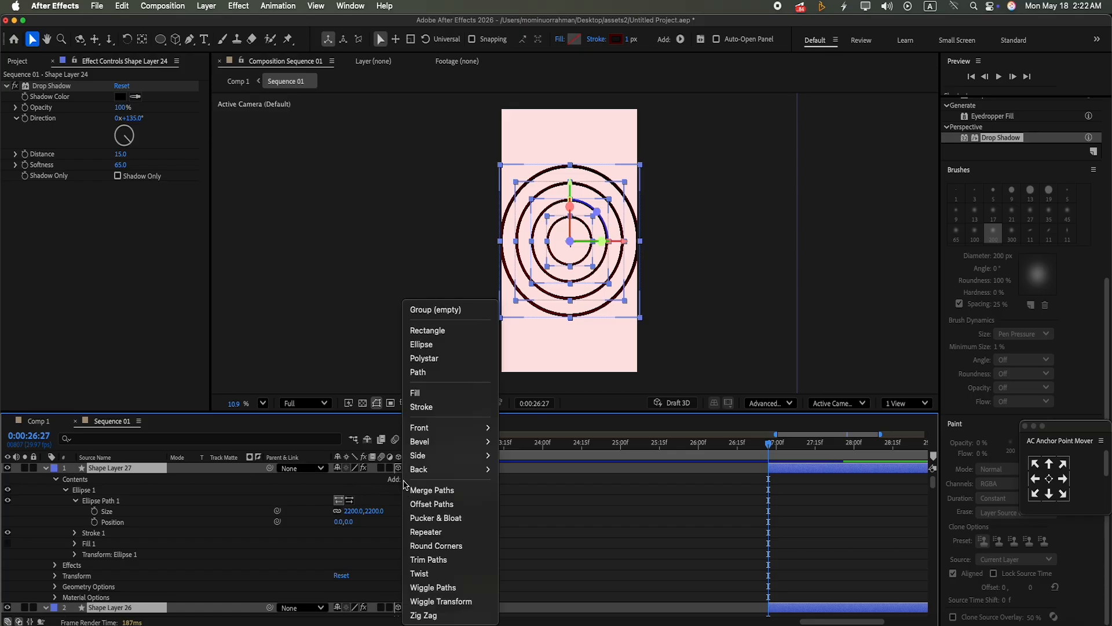
{"action": "left_click", "coordinate": [459, 560]}
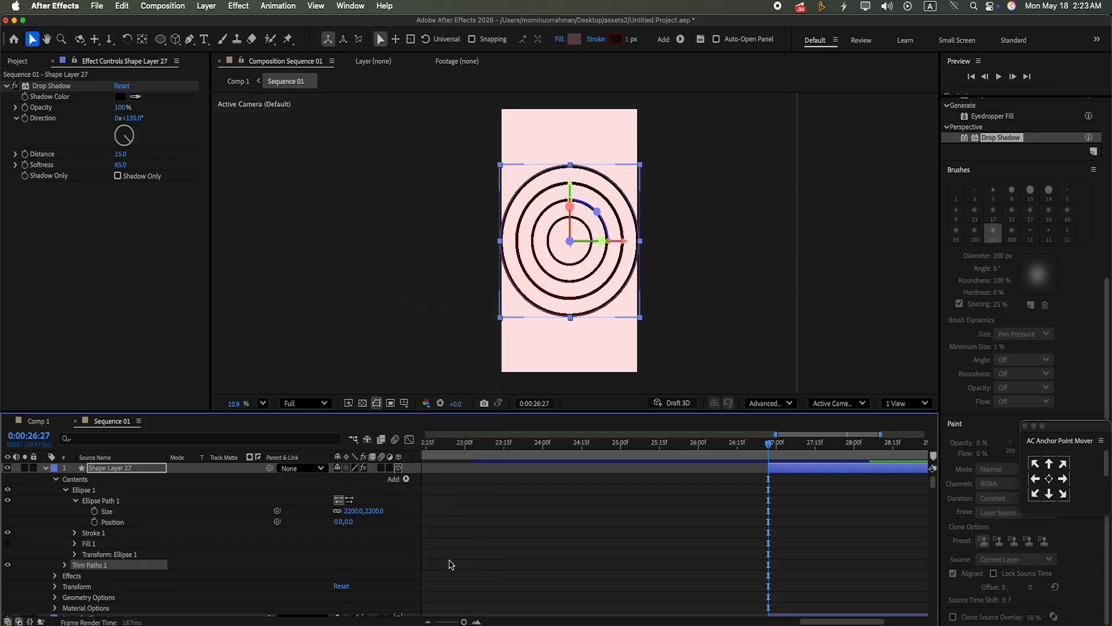
Step: Keyframe Shape Layer 27's Trim Paths End from 0% at 0:00:26:27 to 100% at 0:00:28:00
{"action": "left_click", "coordinate": [65, 566]}
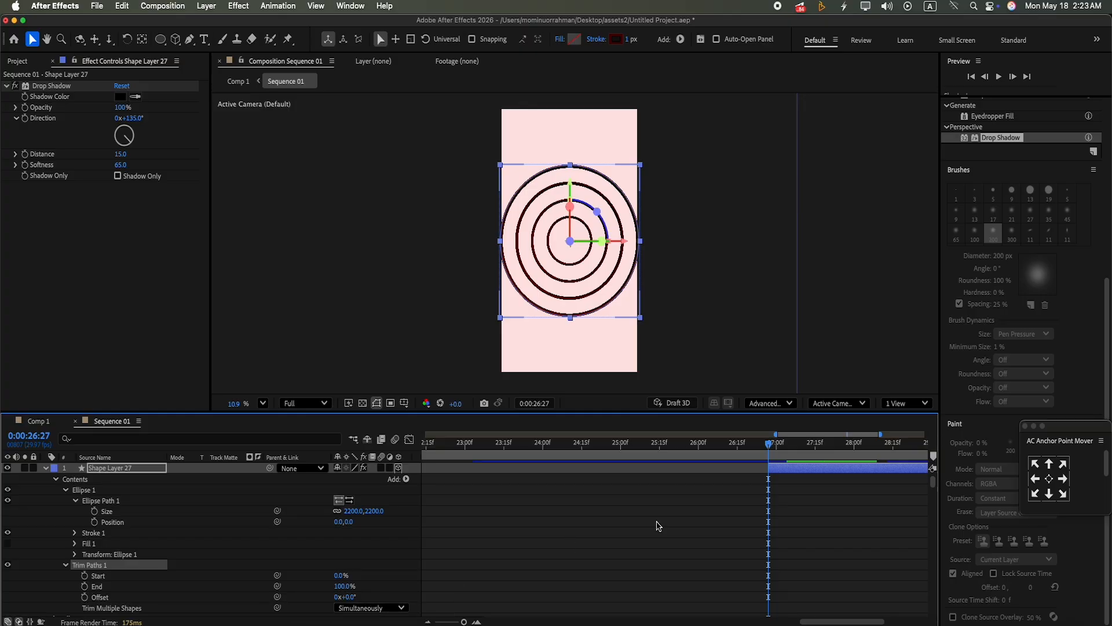
{"action": "left_click", "coordinate": [770, 444]}
{"action": "left_click_drag", "start_coordinate": [771, 446], "coordinate": [855, 481]}
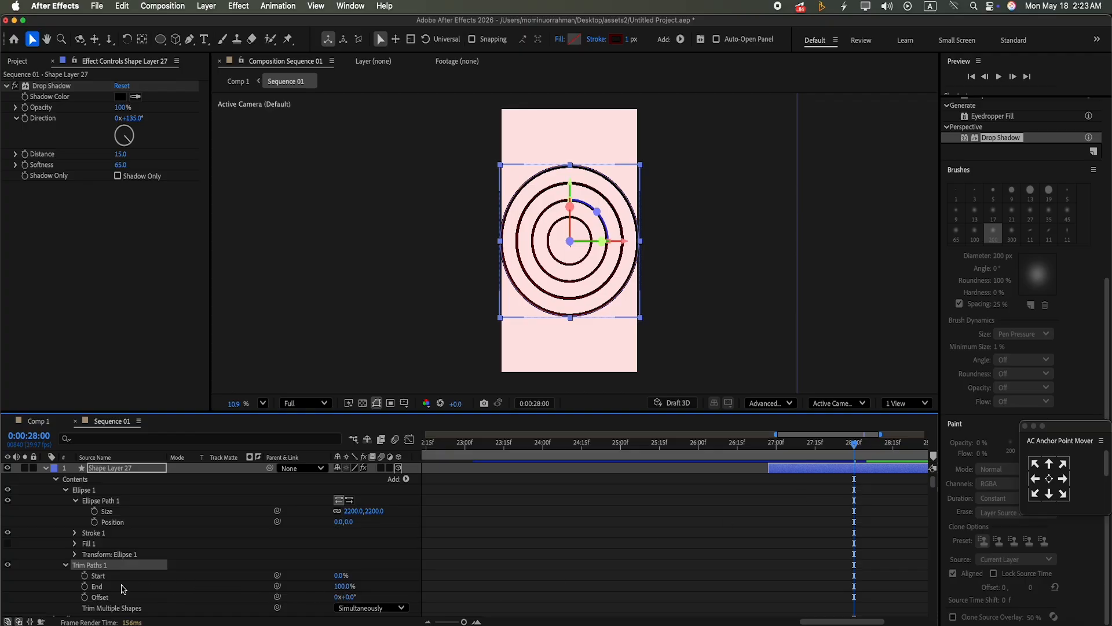
{"action": "left_click", "coordinate": [85, 587]}
{"action": "left_click_drag", "start_coordinate": [850, 445], "coordinate": [769, 485]}
{"action": "left_click", "coordinate": [341, 587]}
{"action": "type", "text": "0"}
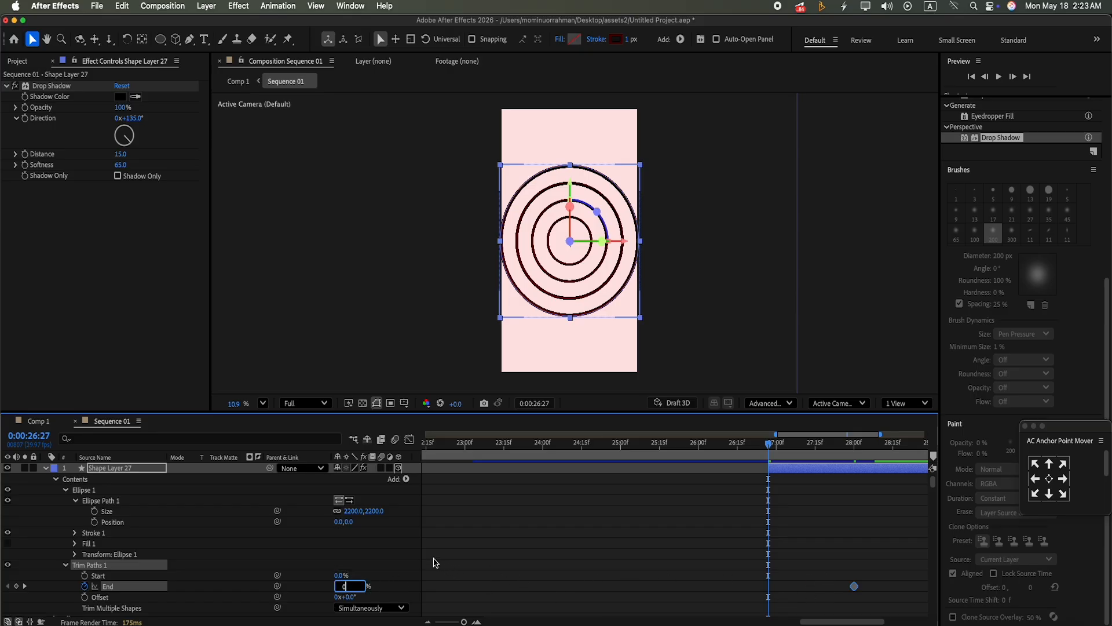
{"action": "key", "text": "Return"}
Step: Set the incoming and outgoing velocity influence of both Trim Paths End keyframes to 75%
{"action": "left_click_drag", "start_coordinate": [766, 559], "coordinate": [892, 614]}
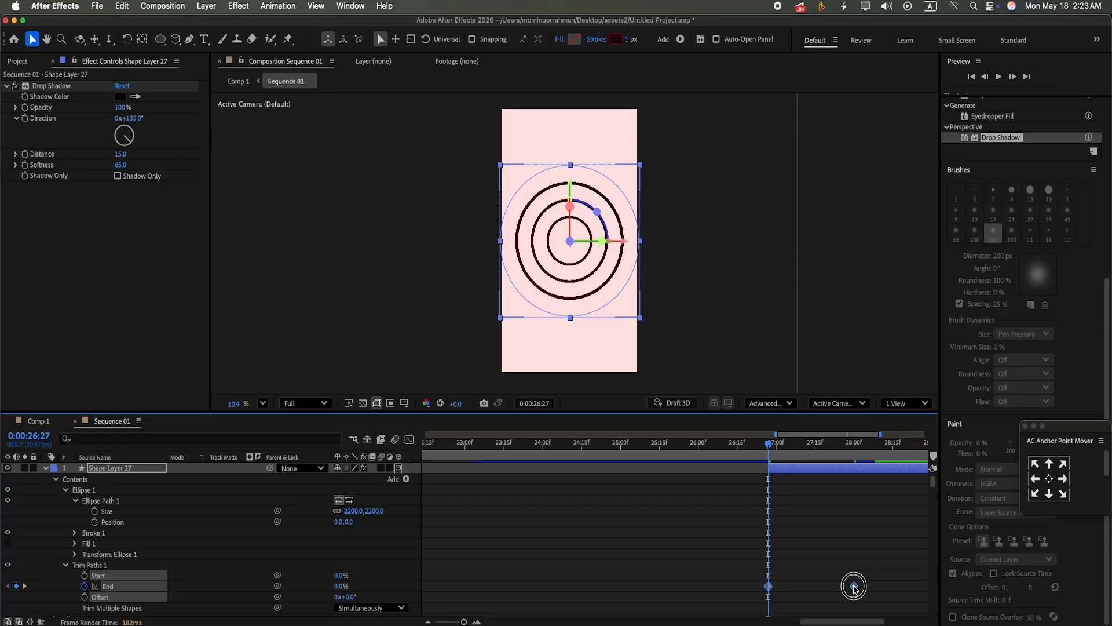
{"action": "key", "text": "super+shift+k"}
{"action": "left_click", "coordinate": [464, 312]}
{"action": "key", "text": "BackSpace"}
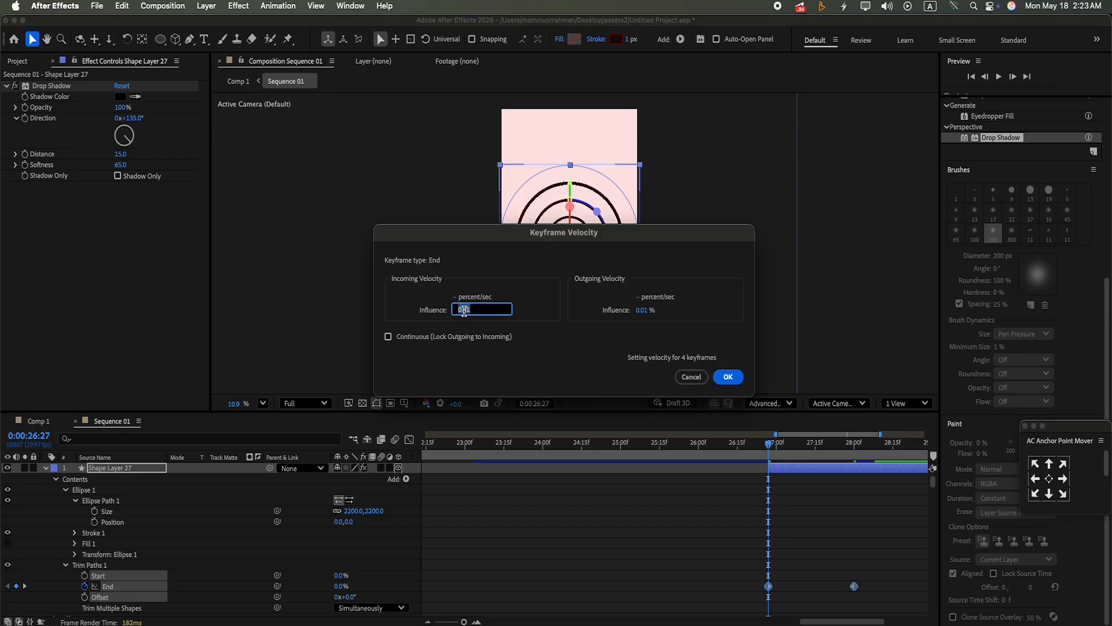
{"action": "type", "text": "75"}
{"action": "left_click", "coordinate": [641, 311]}
{"action": "key", "text": "BackSpace"}
{"action": "type", "text": "75"}
{"action": "left_click", "coordinate": [728, 377]}
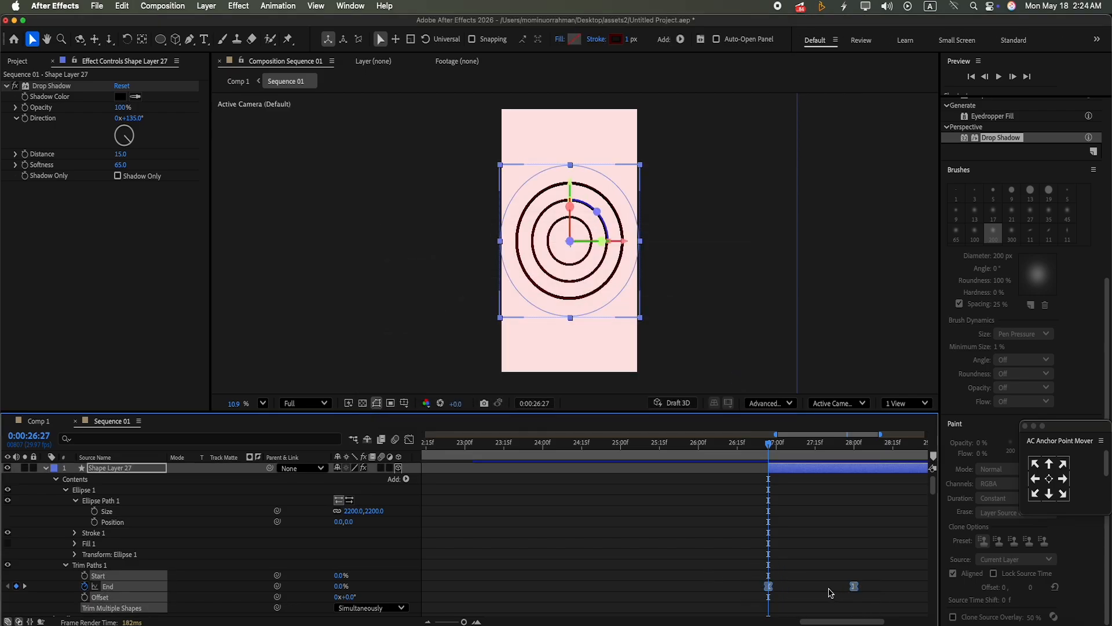
Step: Paste the animated Trim Paths onto Shape Layers 26, 25 and 24 at 0:00:26:27 and preview the rings drawing on
{"action": "left_click", "coordinate": [45, 467]}
{"action": "left_click", "coordinate": [781, 478]}
{"action": "left_click", "coordinate": [791, 503], "text": "shift"}
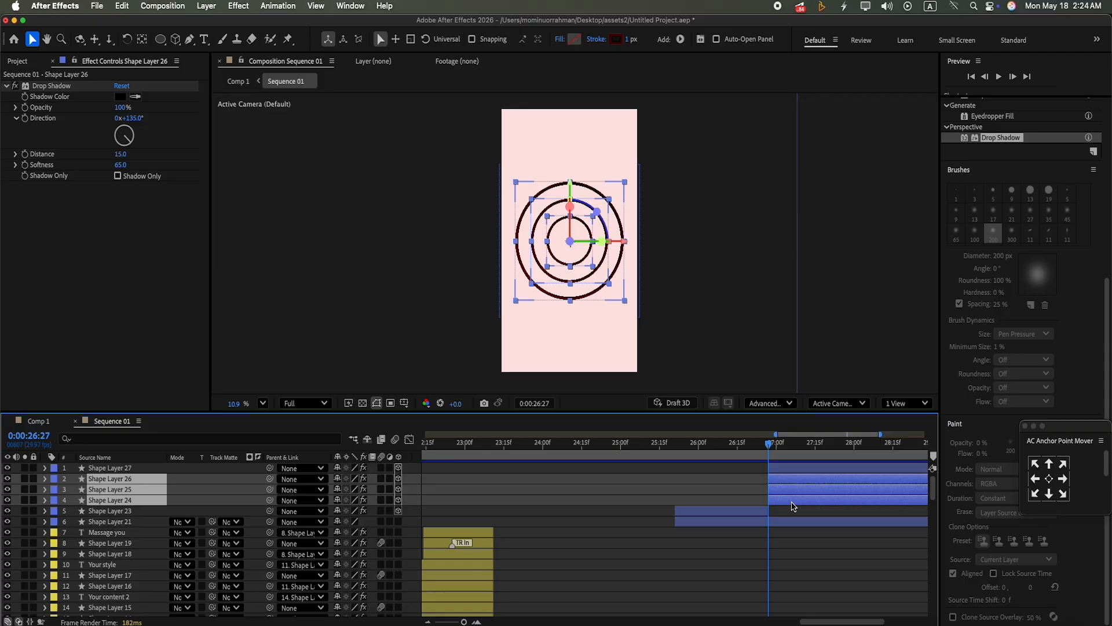
{"action": "key", "text": "super+v"}
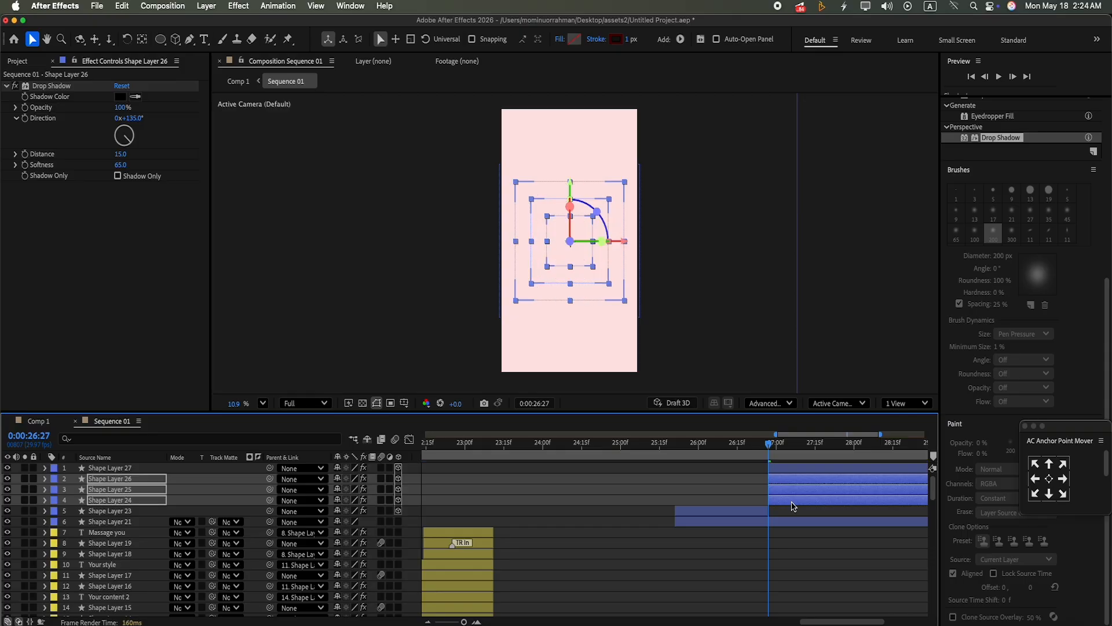
{"action": "left_click", "coordinate": [1000, 77]}
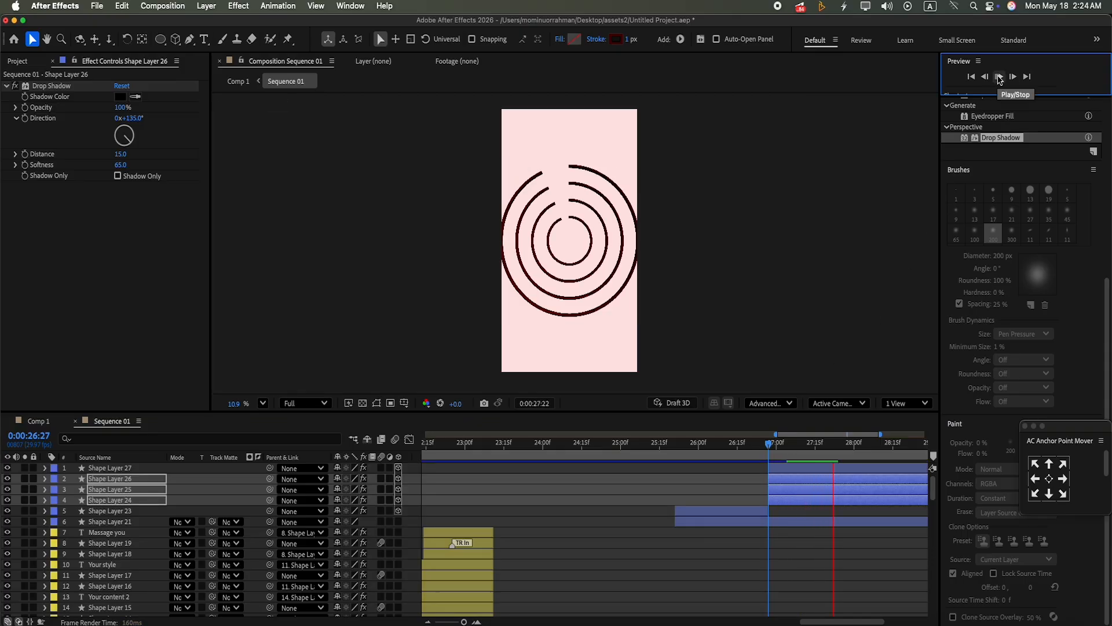
{"action": "left_click", "coordinate": [998, 78]}
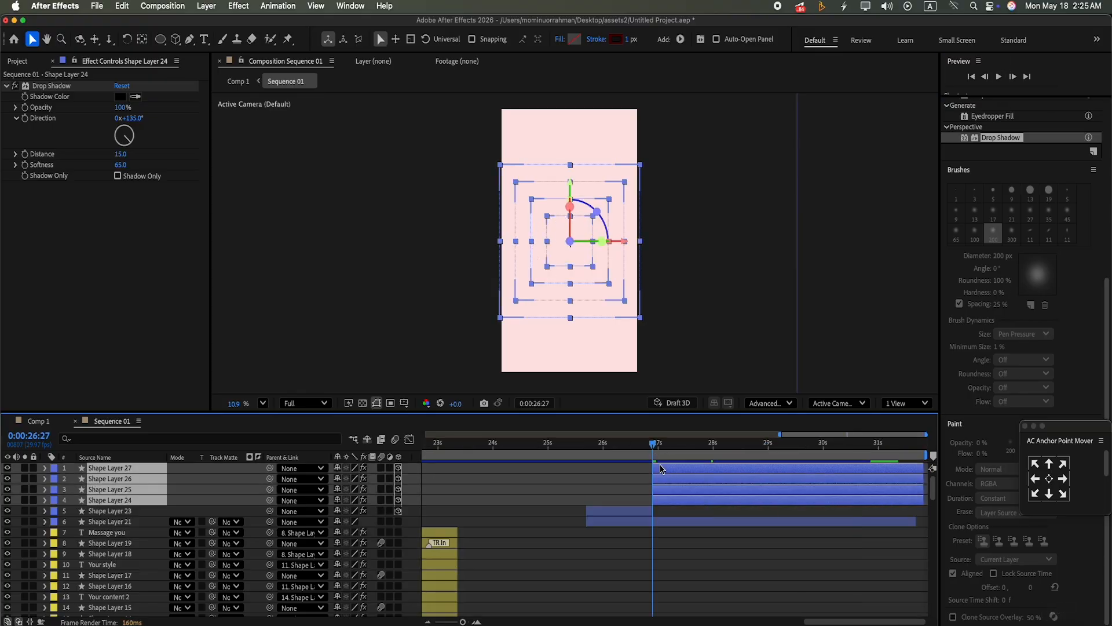
Step: Shift the four ring layers about 0.75 seconds later and extend their in points back to 0:00:26:27
{"action": "left_click_drag", "start_coordinate": [666, 467], "coordinate": [702, 474]}
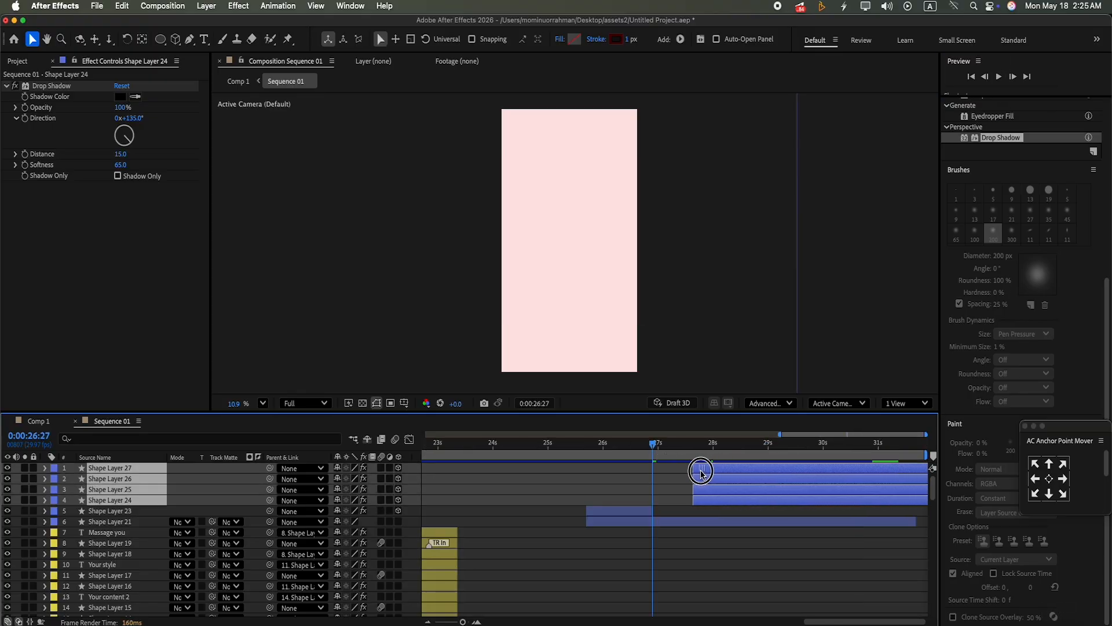
{"action": "left_click", "coordinate": [647, 510]}
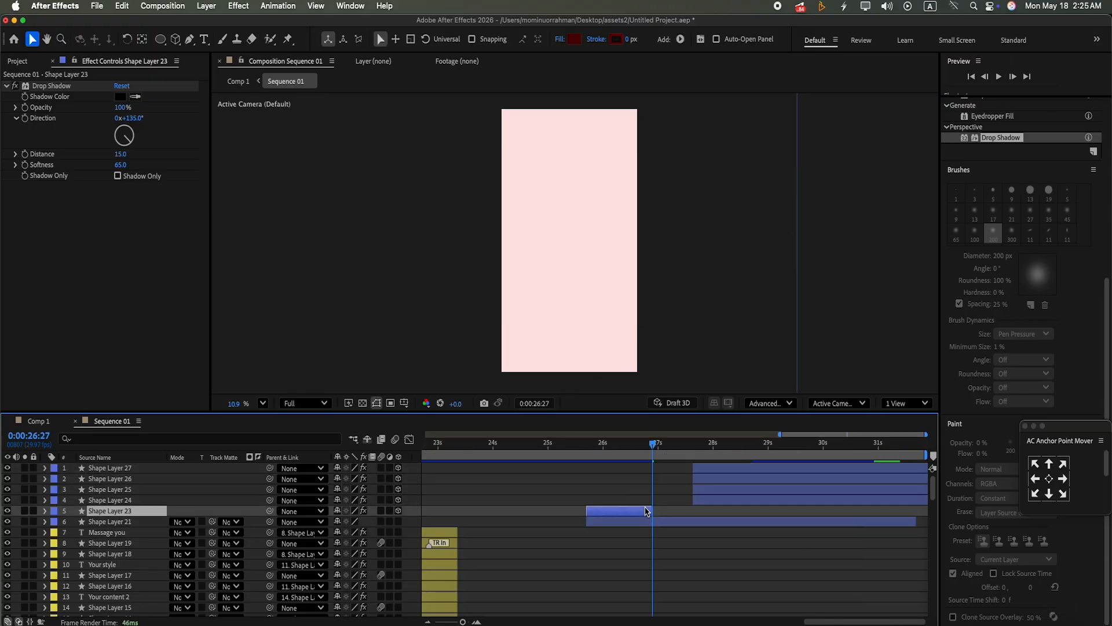
{"action": "left_click", "coordinate": [695, 468]}
{"action": "left_click", "coordinate": [706, 504], "text": "shift"}
{"action": "left_click_drag", "start_coordinate": [702, 490], "coordinate": [662, 492]}
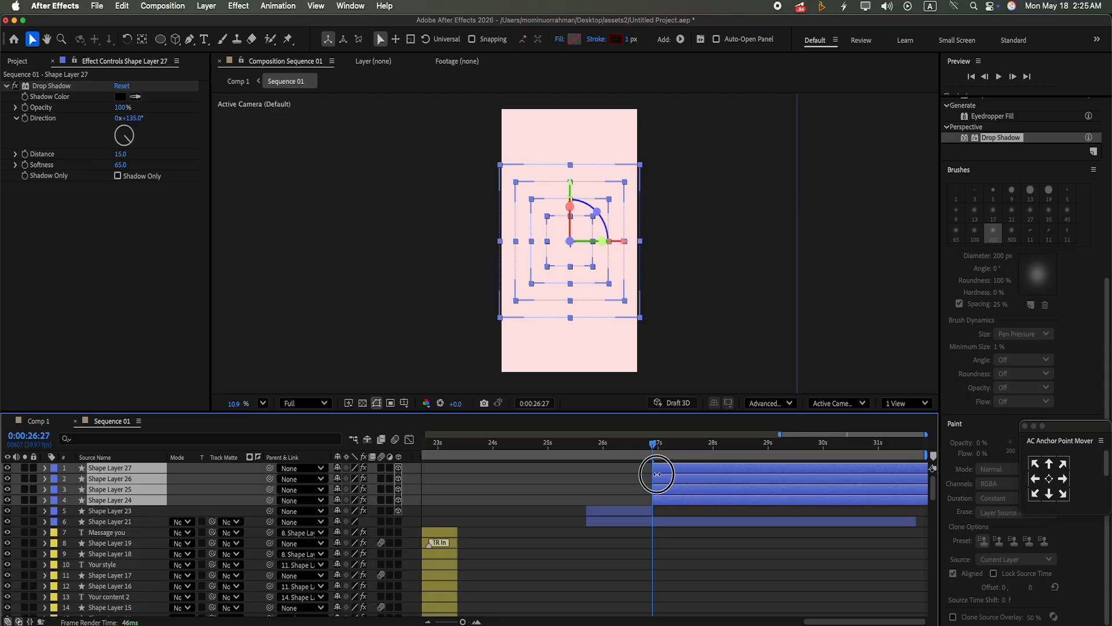
Step: Duplicate the Shape Layer 23 circle and place the copy directly after the original, with its end extended to about 28.7 seconds
{"action": "left_click", "coordinate": [417, 535]}
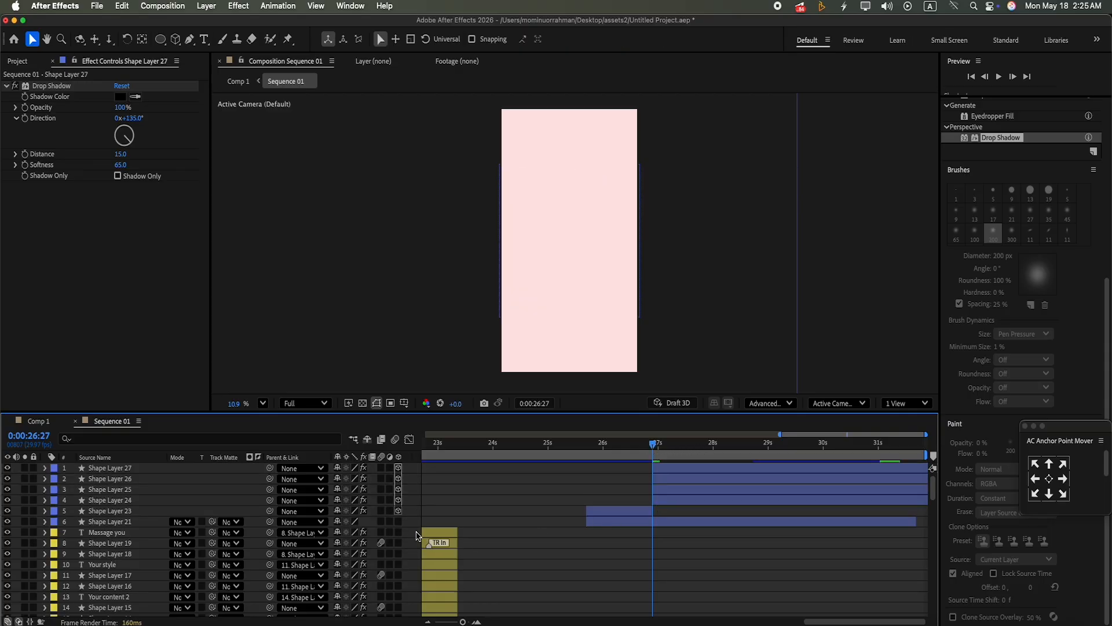
{"action": "left_click_drag", "start_coordinate": [658, 444], "coordinate": [703, 447]}
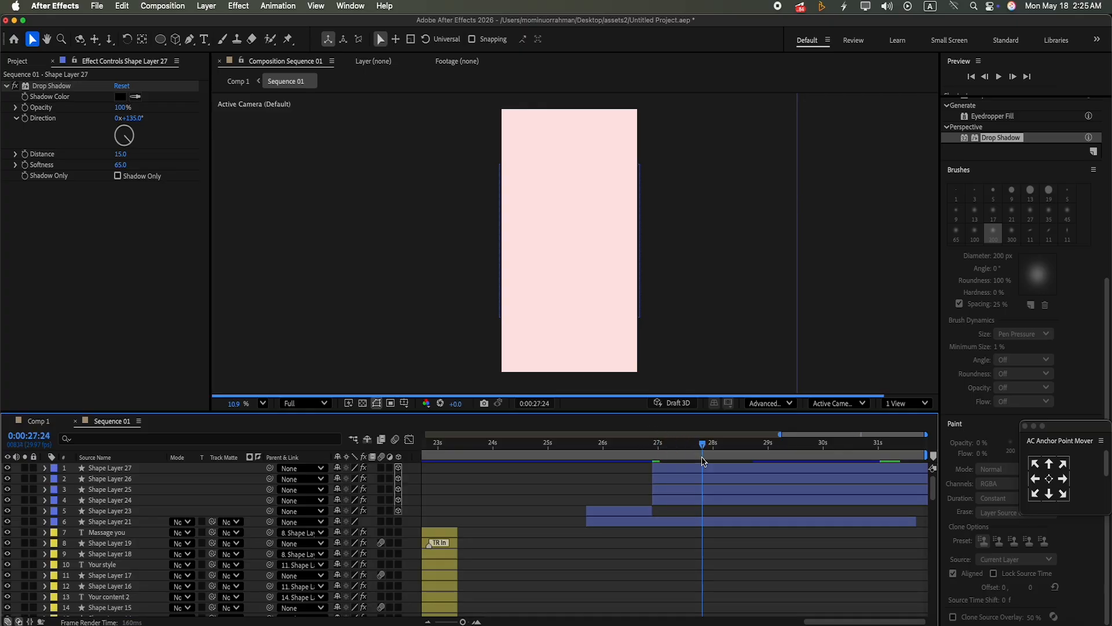
{"action": "left_click", "coordinate": [642, 514]}
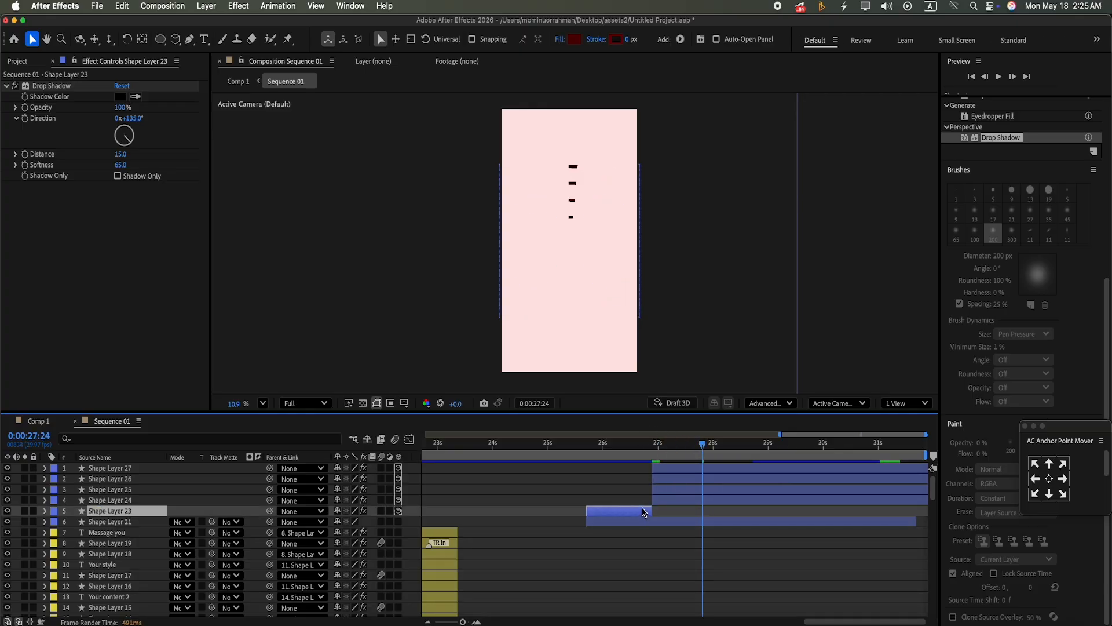
{"action": "key", "text": "super+d"}
{"action": "left_click_drag", "start_coordinate": [603, 511], "coordinate": [754, 511]}
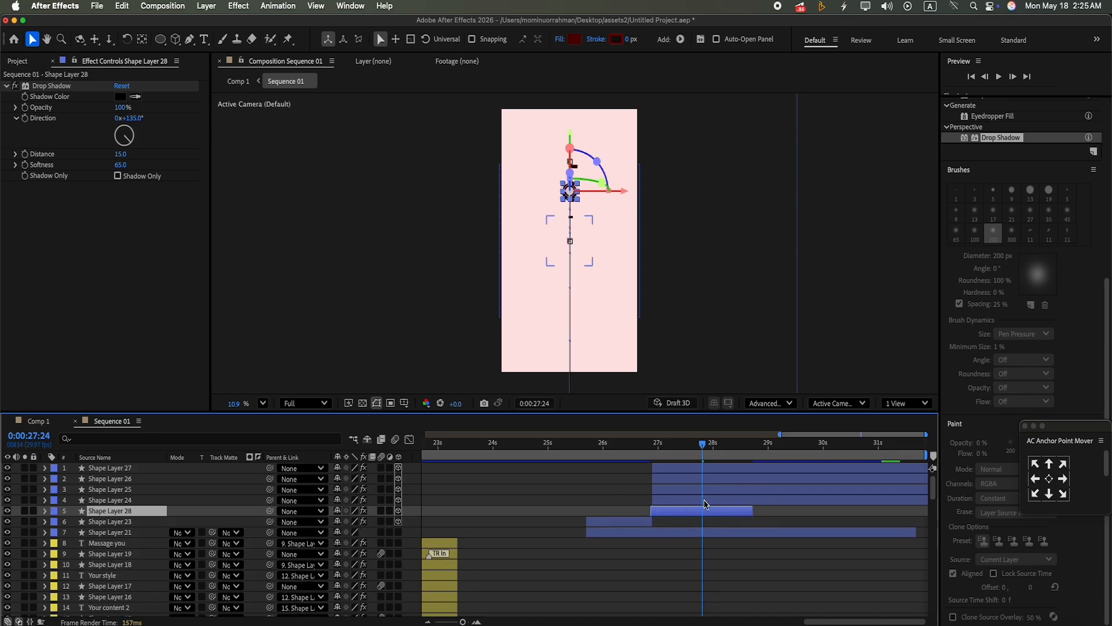
Step: Reveal Shape Layer 28's properties and nudge the layer so its start lines up with the ring layers
{"action": "left_click", "coordinate": [46, 512]}
{"action": "left_click", "coordinate": [429, 567]}
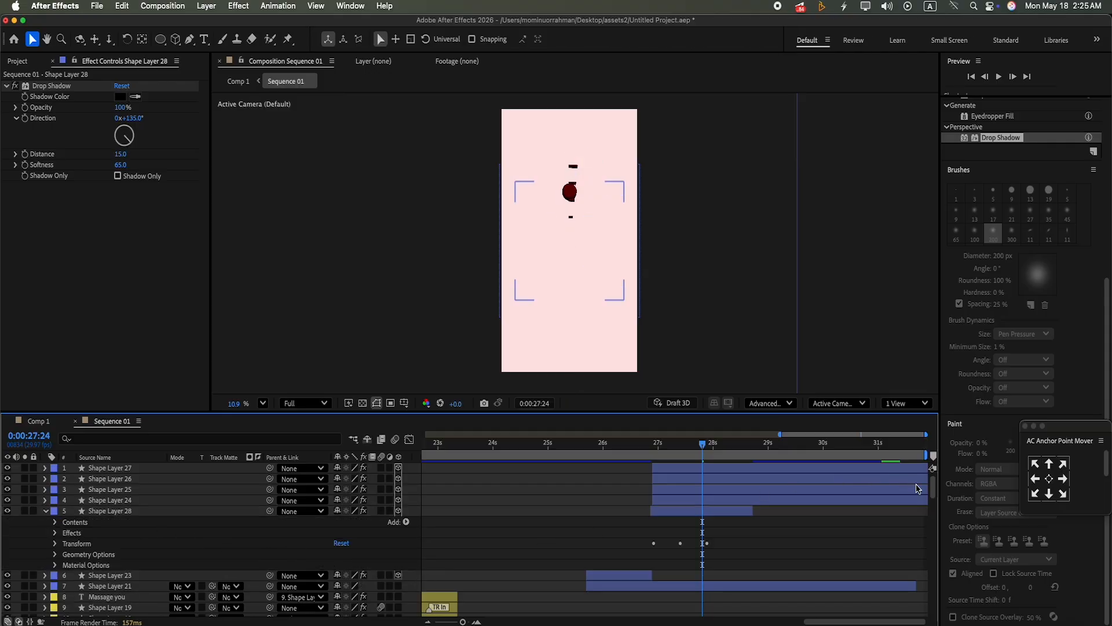
{"action": "left_click", "coordinate": [729, 513]}
{"action": "left_click_drag", "start_coordinate": [664, 513], "coordinate": [666, 511]}
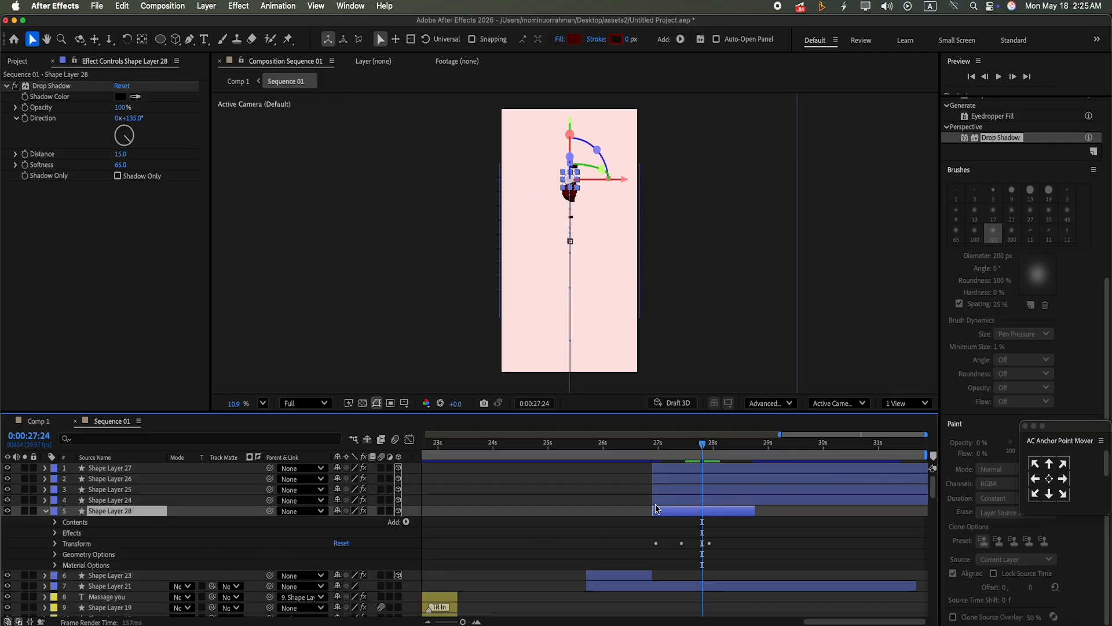
Step: Delete all of Shape Layer 28's Position keyframes and return to 0:00:26:27
{"action": "left_click", "coordinate": [54, 544]}
{"action": "left_click_drag", "start_coordinate": [622, 542], "coordinate": [716, 565]}
{"action": "key", "text": "Delete"}
{"action": "left_click_drag", "start_coordinate": [703, 444], "coordinate": [659, 496]}
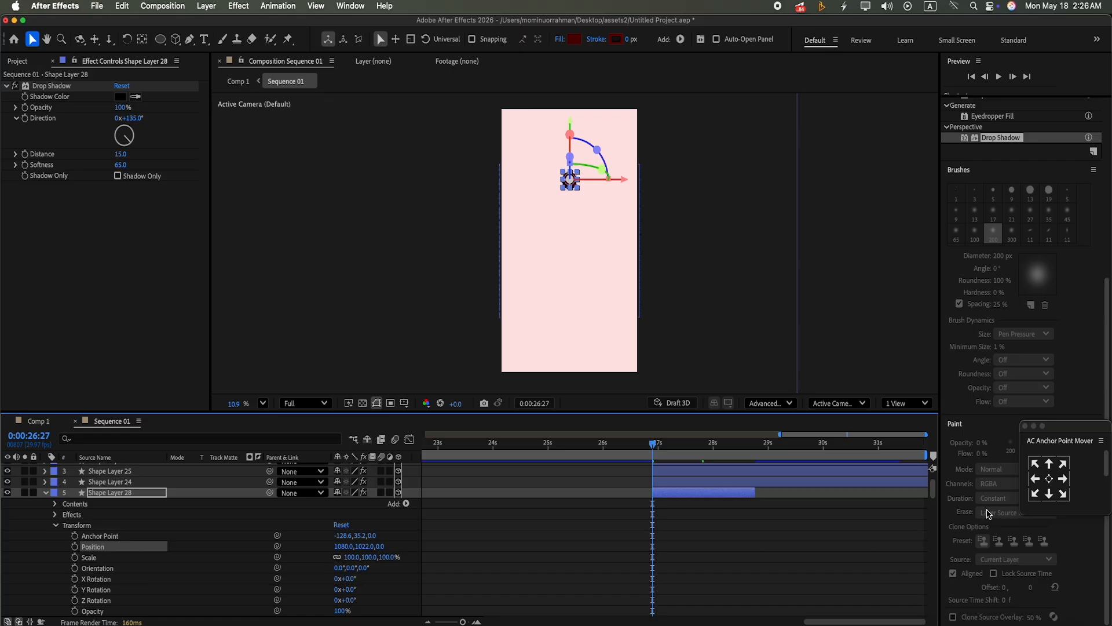
Step: Show the rulers, add a horizontal guide near the composition's middle and lower the Shape Layer 28 circle towards it at about Y 1842
{"action": "left_click", "coordinate": [404, 405]}
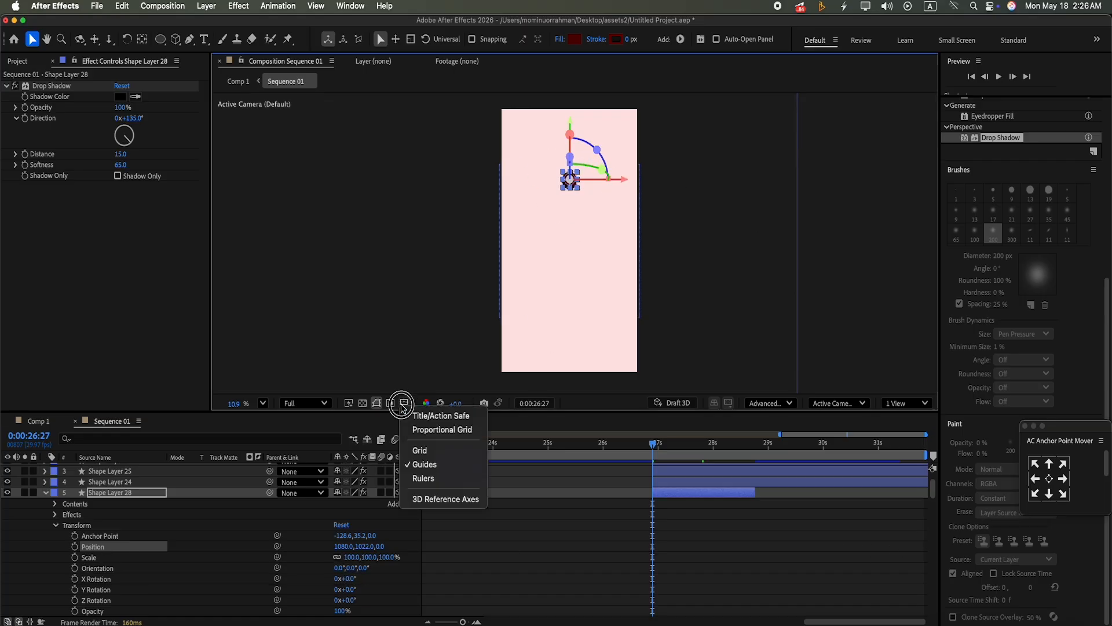
{"action": "left_click", "coordinate": [431, 478]}
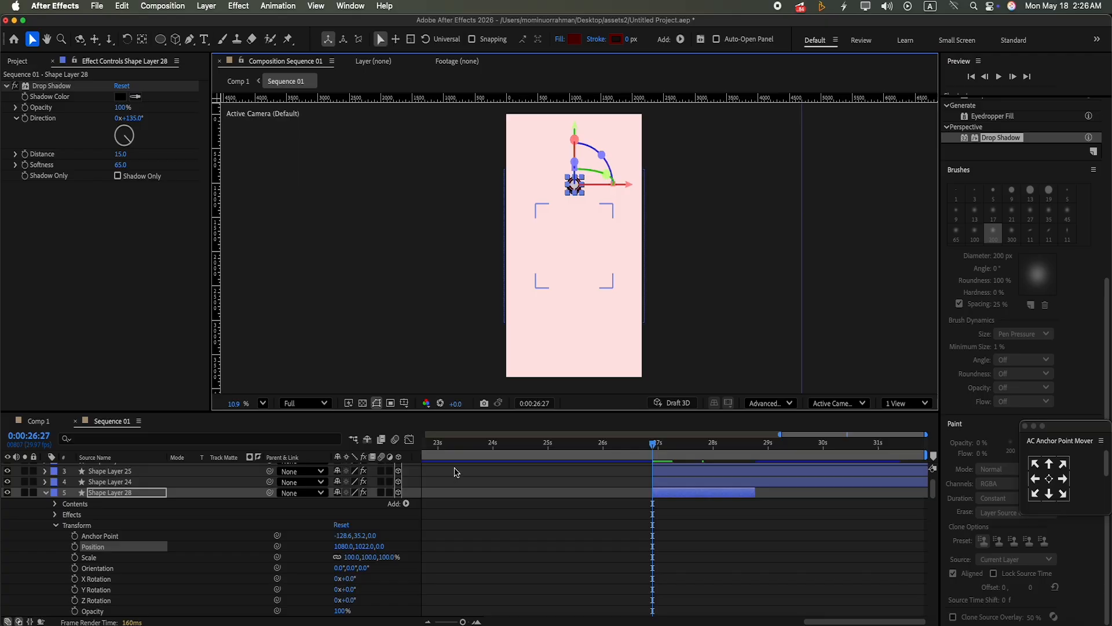
{"action": "left_click_drag", "start_coordinate": [573, 98], "coordinate": [589, 241]}
{"action": "left_click_drag", "start_coordinate": [575, 123], "coordinate": [576, 184]}
{"action": "left_click_drag", "start_coordinate": [666, 238], "coordinate": [666, 236]}
Step: Show the title/action safe overlay, cross horizontal and vertical guides at its centre marks, and lower the circle onto them at about Y 1916
{"action": "left_click", "coordinate": [405, 403]}
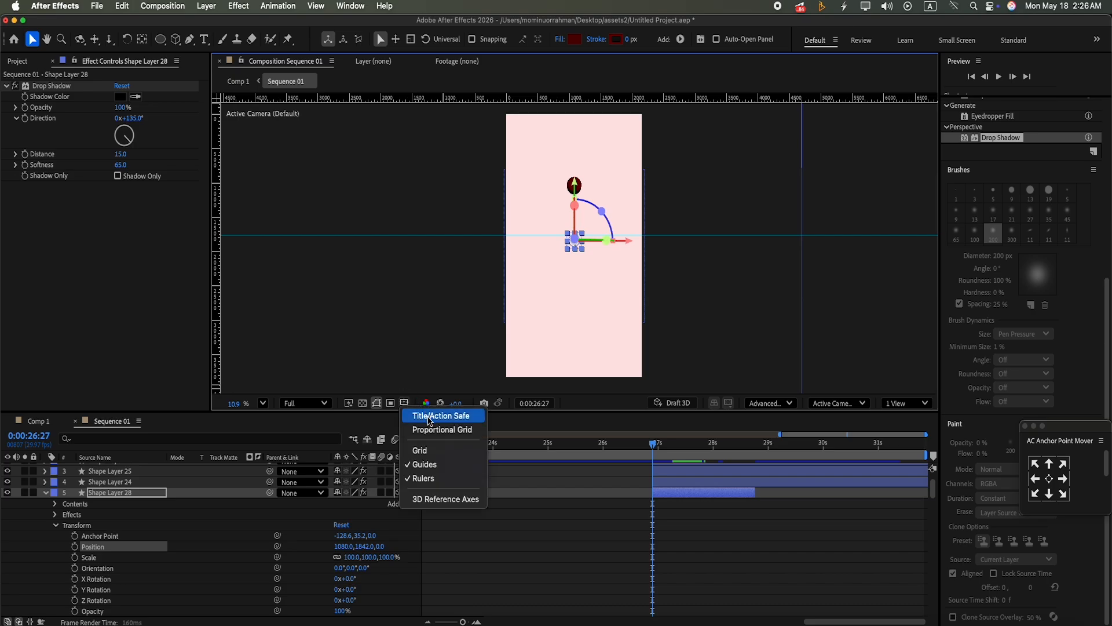
{"action": "left_click", "coordinate": [438, 416]}
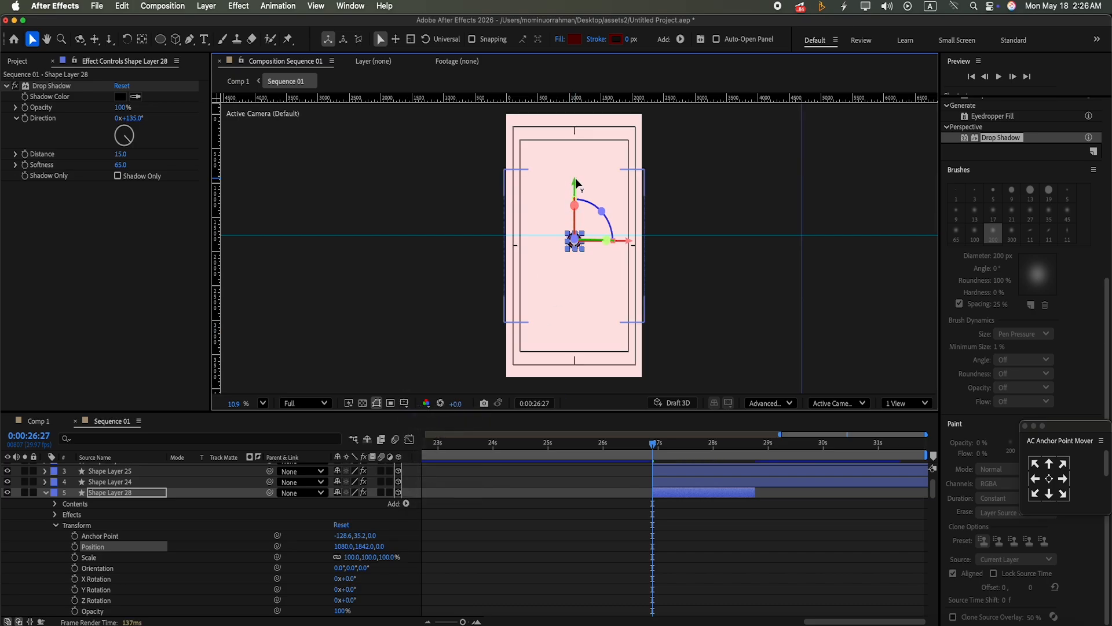
{"action": "left_click_drag", "start_coordinate": [655, 234], "coordinate": [656, 245]}
{"action": "left_click_drag", "start_coordinate": [222, 263], "coordinate": [575, 293]}
{"action": "left_click_drag", "start_coordinate": [570, 182], "coordinate": [571, 191]}
Step: Keyframe the circle's Position at 0:00:26:27 and raise it to about Y 1548 at 0:00:27:22
{"action": "key", "text": "alt+shift+p"}
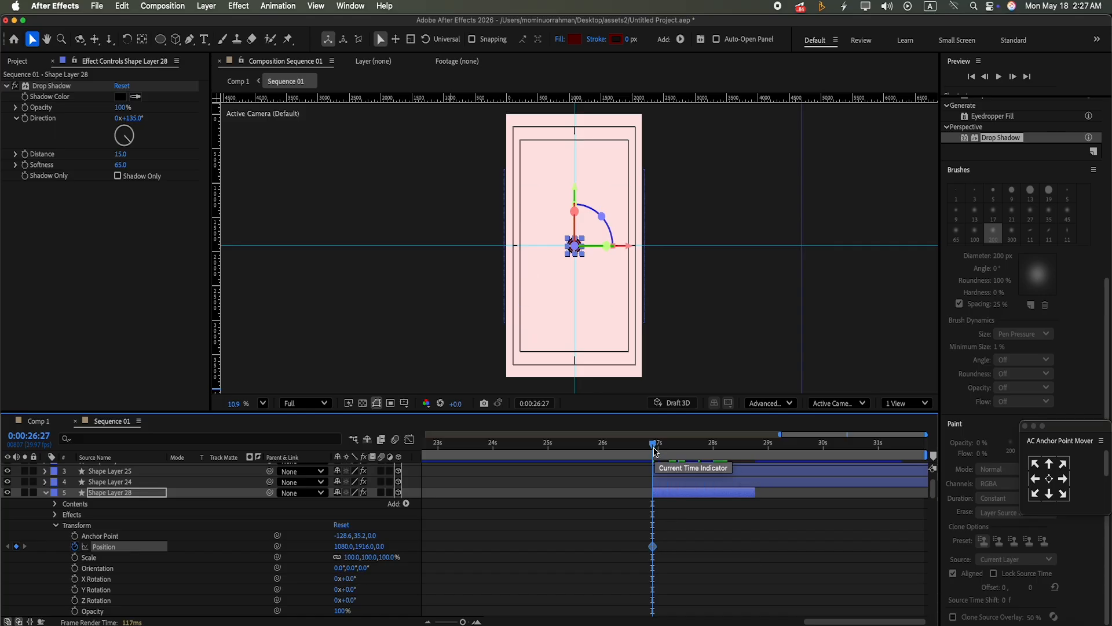
{"action": "left_click", "coordinate": [672, 455]}
{"action": "left_click_drag", "start_coordinate": [671, 447], "coordinate": [699, 451]}
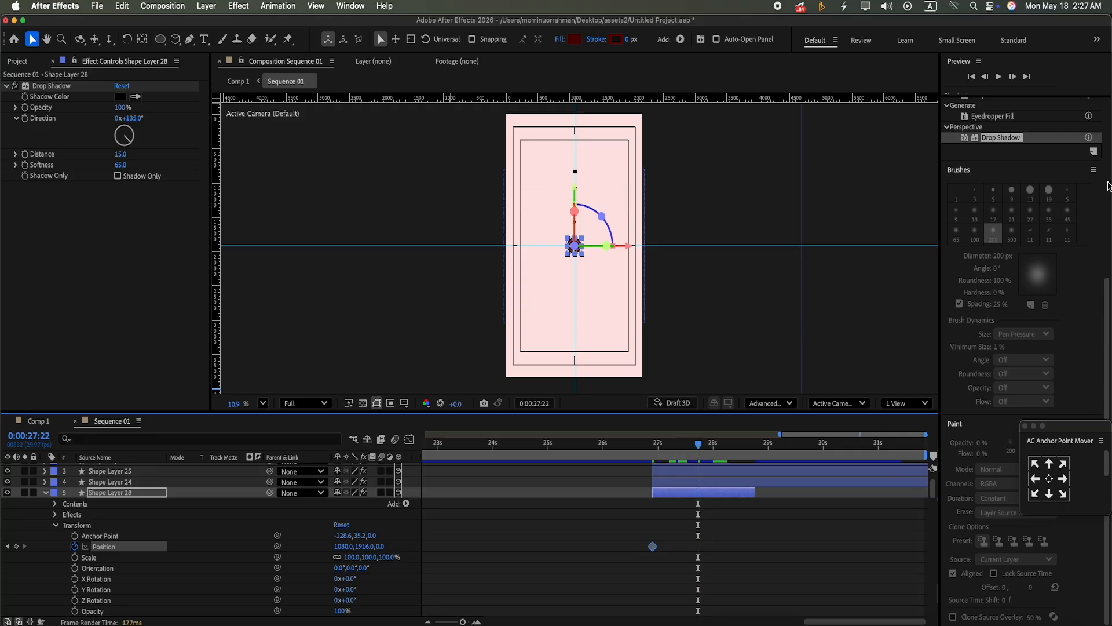
{"action": "left_click_drag", "start_coordinate": [577, 187], "coordinate": [581, 164]}
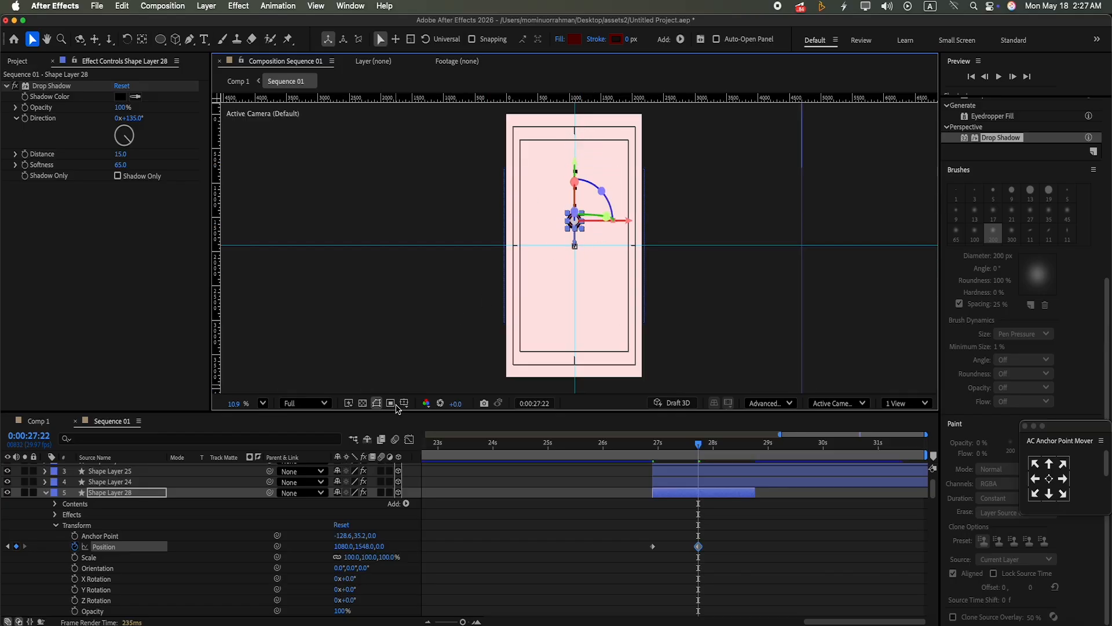
Step: Lower Shape Layer 28's opacity to 16% and adjust its end position to Y 1569
{"action": "scroll", "coordinate": [398, 409], "scroll_direction": "up", "scroll_amount": 1}
{"action": "scroll", "coordinate": [398, 408], "scroll_direction": "up", "scroll_amount": 5}
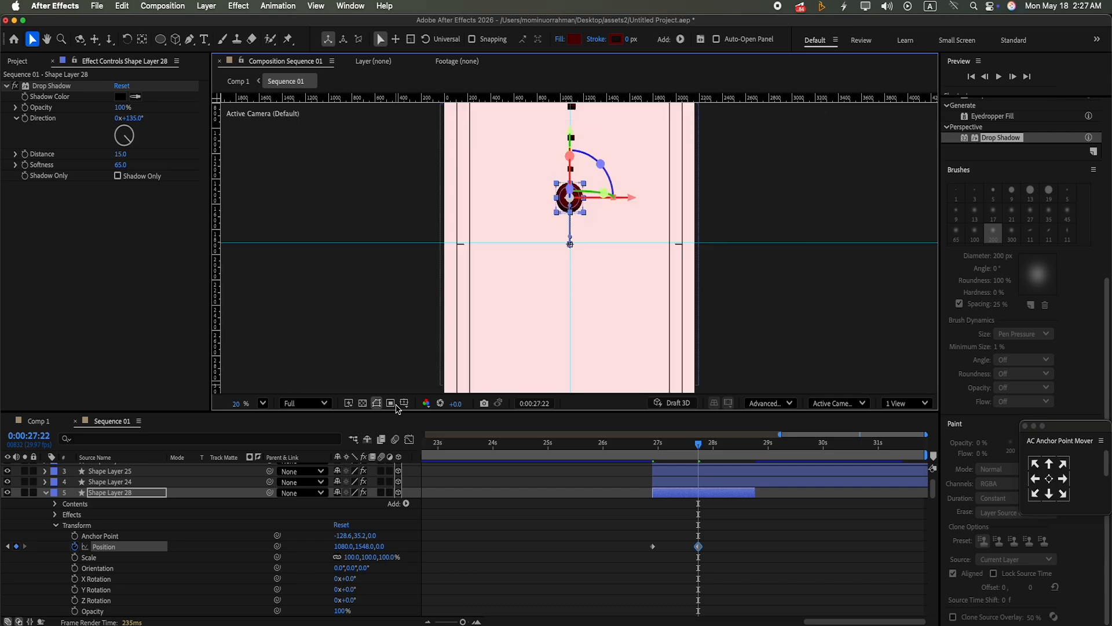
{"action": "scroll", "coordinate": [397, 408], "scroll_direction": "up", "scroll_amount": 3}
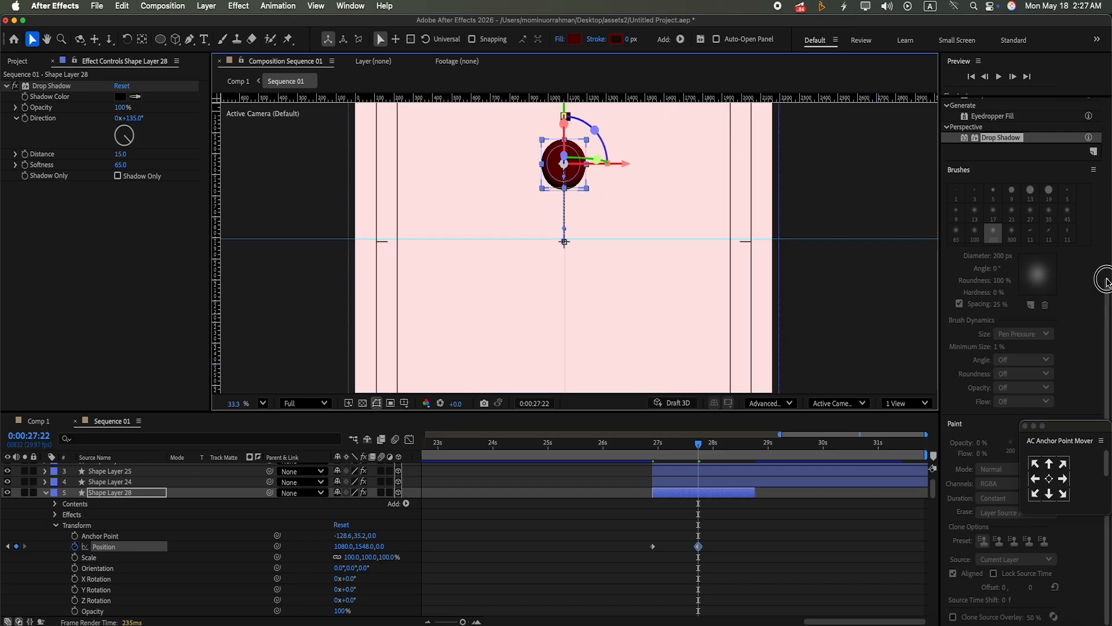
{"action": "scroll", "coordinate": [1109, 272], "scroll_direction": "up", "scroll_amount": 10}
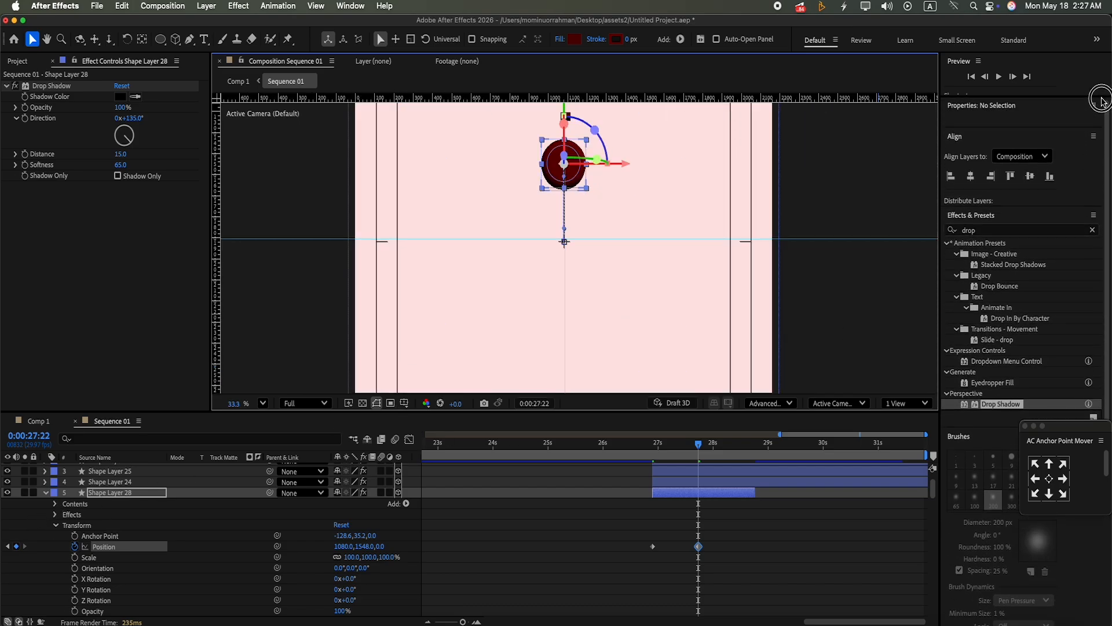
{"action": "left_click", "coordinate": [986, 106]}
{"action": "left_click_drag", "start_coordinate": [1035, 218], "coordinate": [1038, 259]}
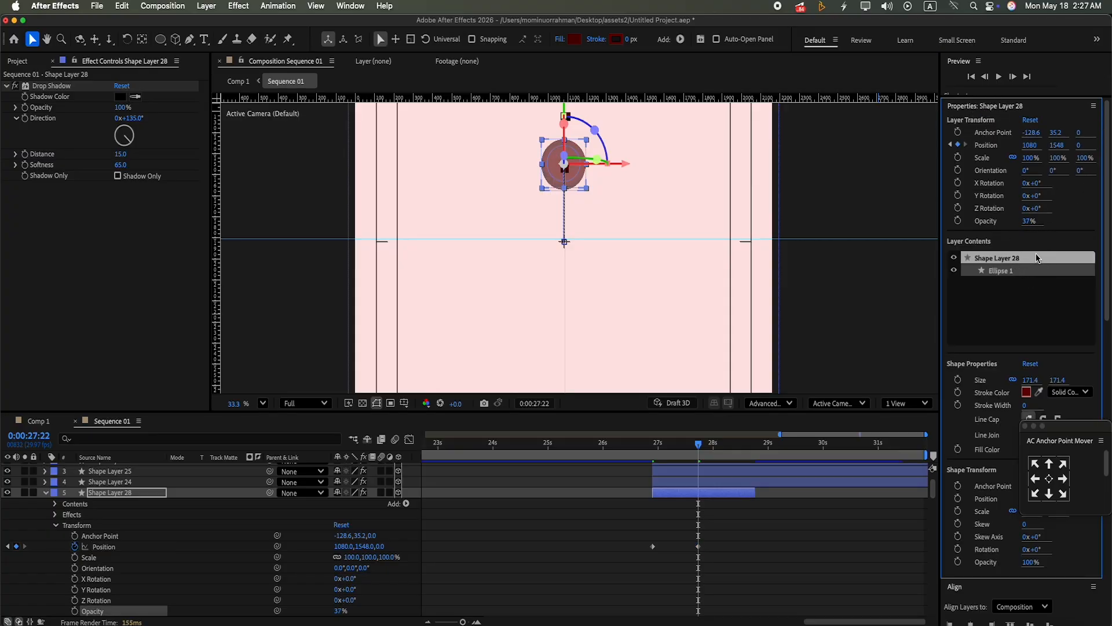
{"action": "left_click_drag", "start_coordinate": [1032, 217], "coordinate": [1033, 234]}
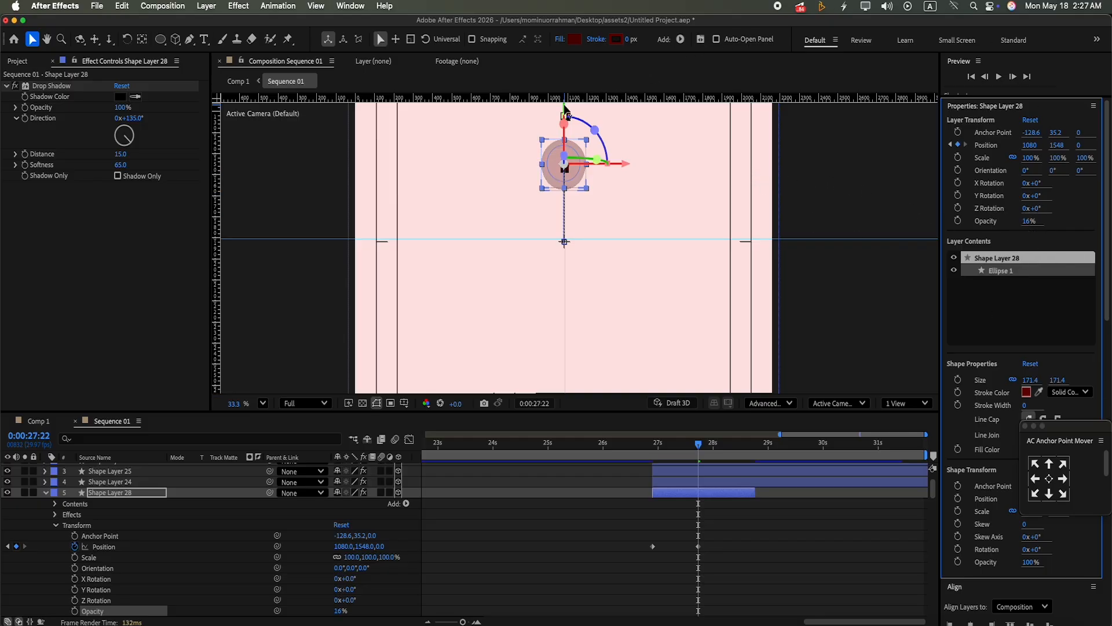
{"action": "left_click_drag", "start_coordinate": [565, 113], "coordinate": [566, 116]}
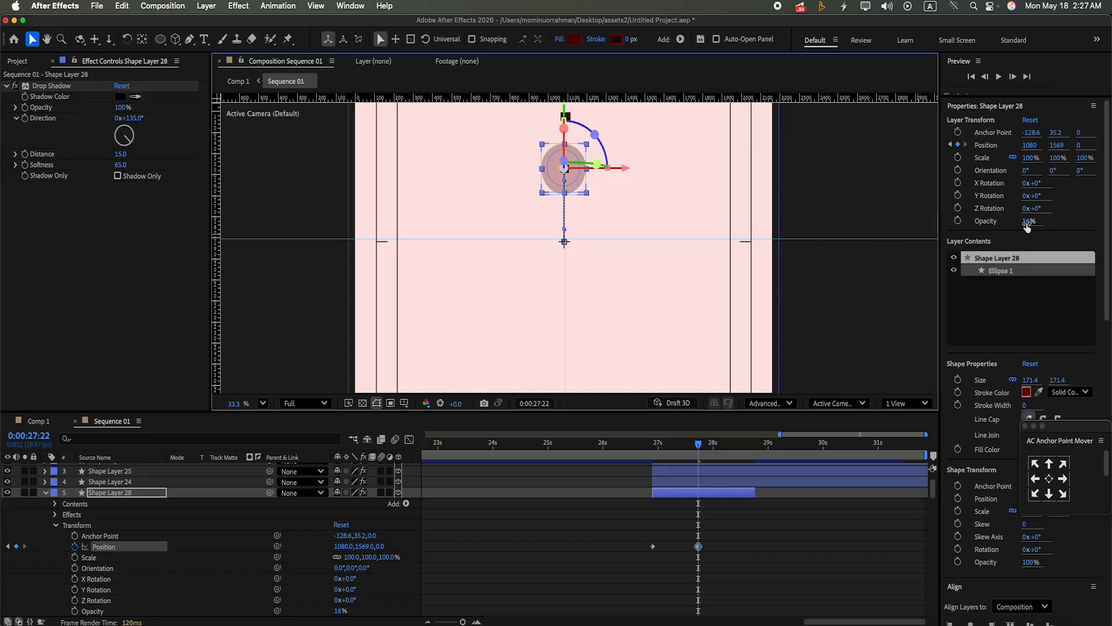
Step: Preview the circle's rise from 0:00:26:27 and shorten it by moving the second Position keyframe to 0:00:27:15
{"action": "left_click_drag", "start_coordinate": [698, 447], "coordinate": [653, 446]}
{"action": "left_click", "coordinate": [999, 77]}
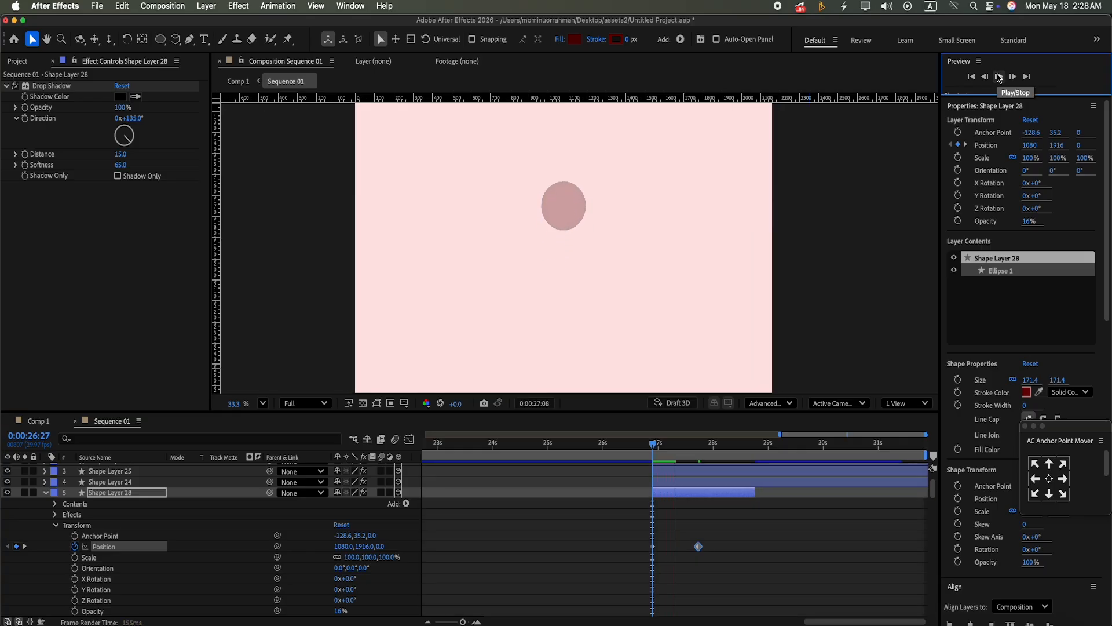
{"action": "left_click", "coordinate": [999, 77]}
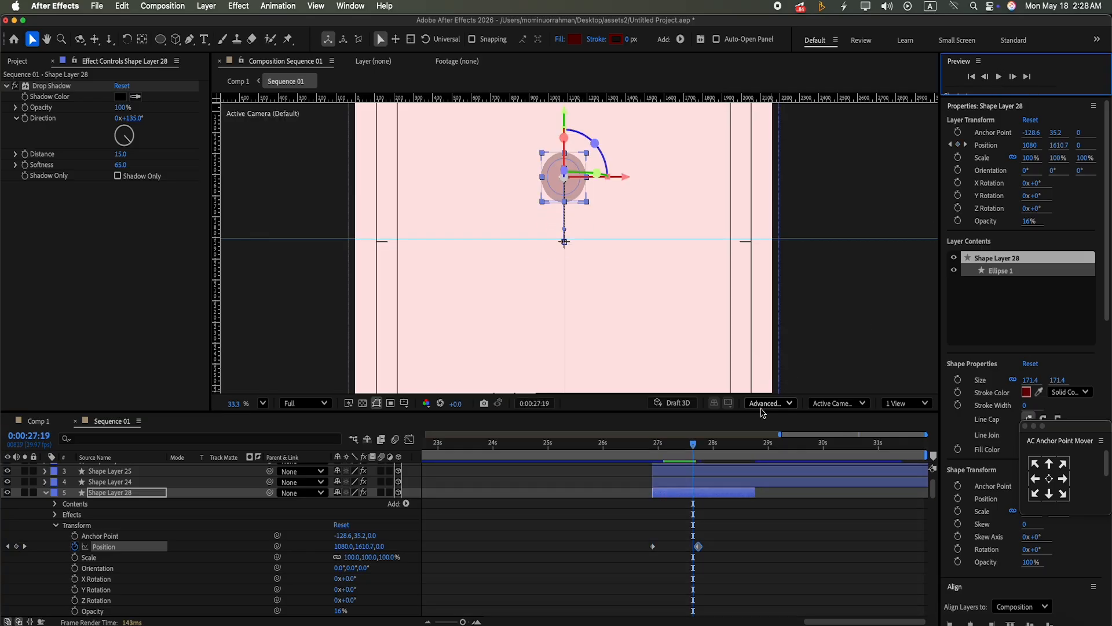
{"action": "left_click", "coordinate": [690, 446]}
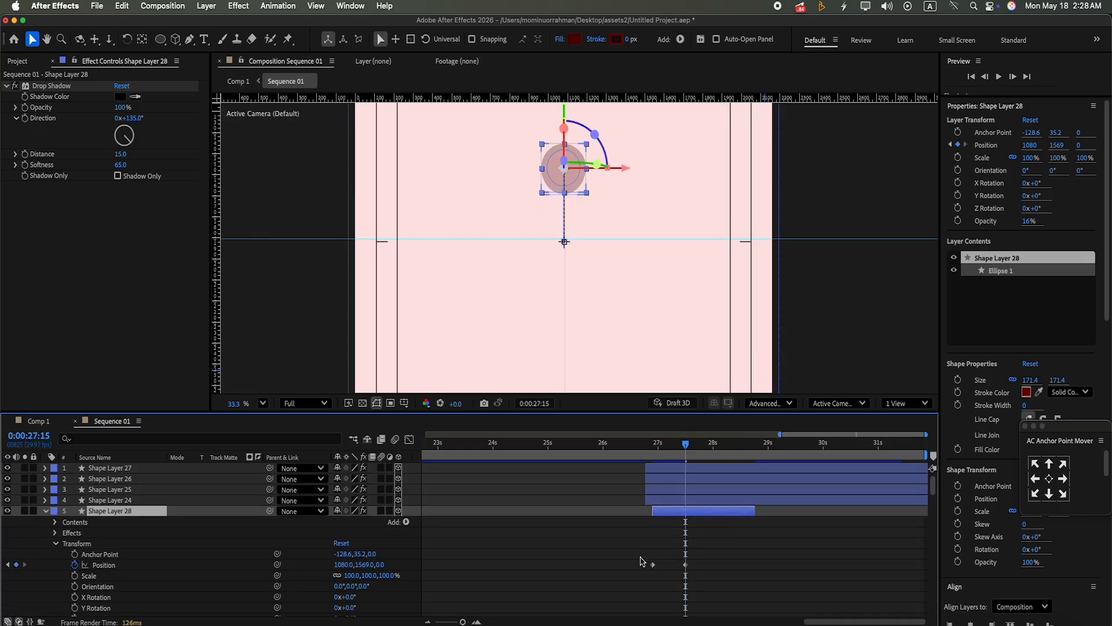
Step: Reshape the speed curve between Shape Layer 28's two Position keyframes so the circle slows down into its end position
{"action": "left_click_drag", "start_coordinate": [640, 557], "coordinate": [695, 574]}
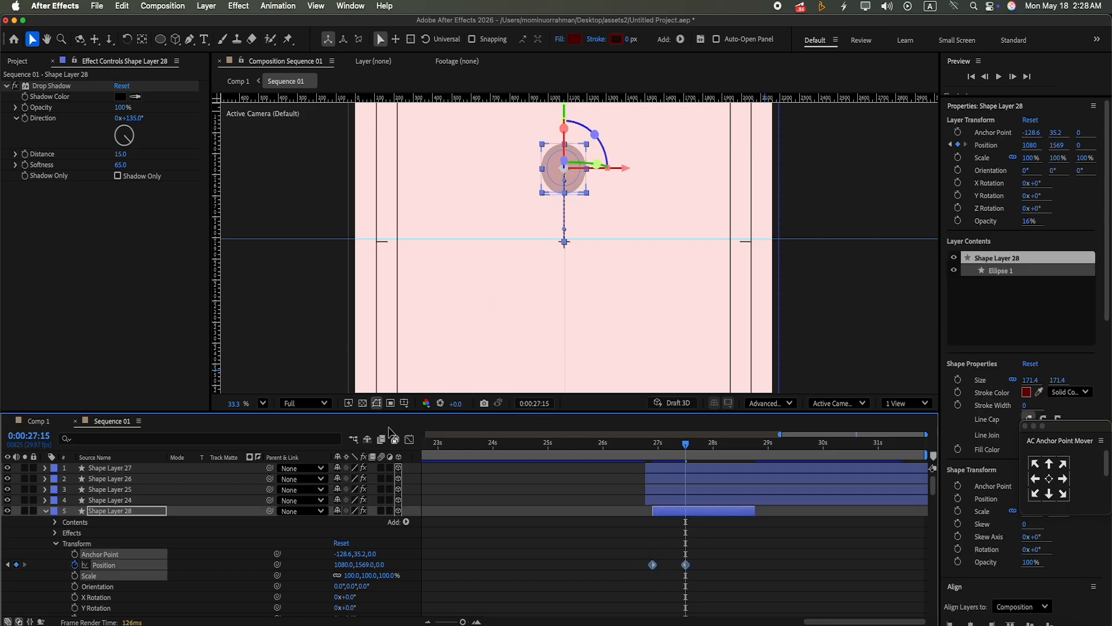
{"action": "left_click", "coordinate": [409, 440]}
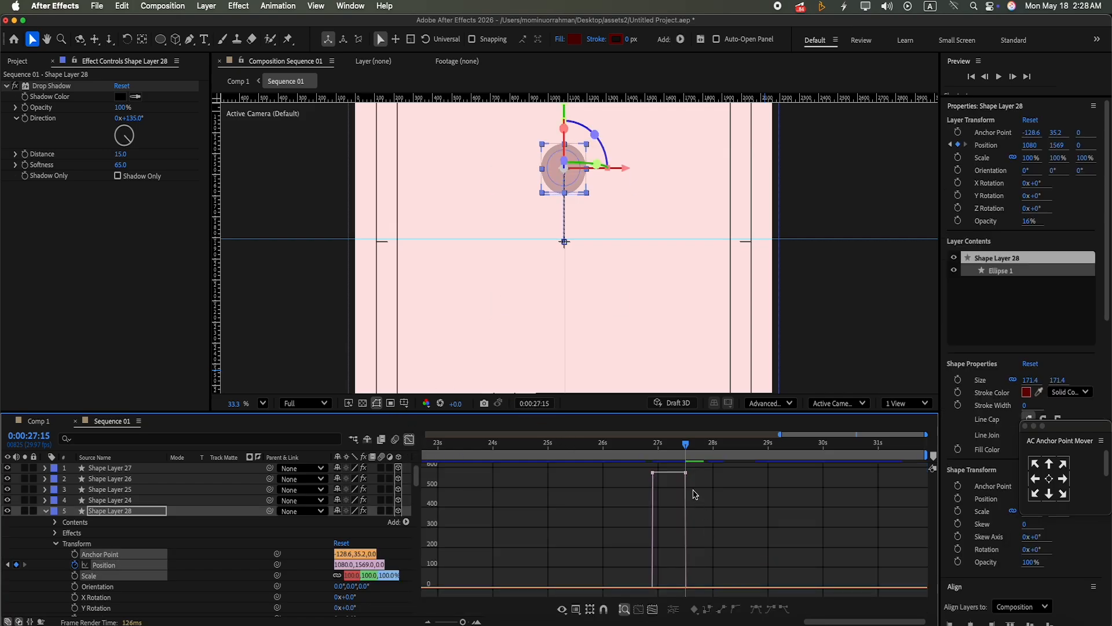
{"action": "left_click_drag", "start_coordinate": [686, 469], "coordinate": [670, 586]}
{"action": "key", "text": "k"}
{"action": "left_click", "coordinate": [410, 440]}
Step: Label Shape Layer 28 green, duplicate it and place the copy directly above Shape Layer 24
{"action": "left_click", "coordinate": [53, 511]}
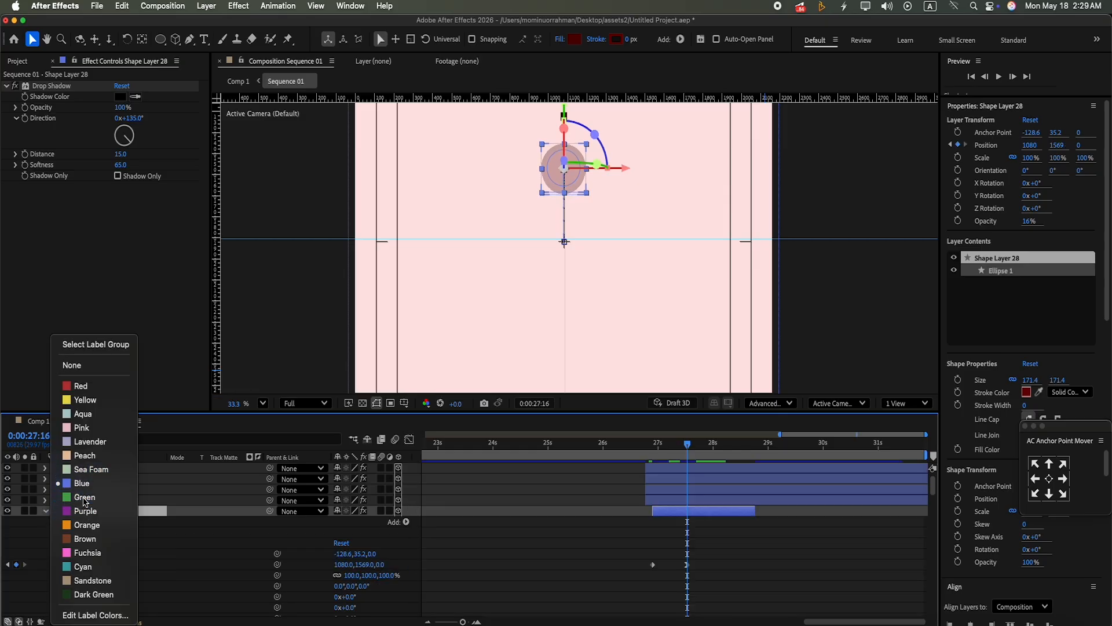
{"action": "left_click", "coordinate": [82, 497]}
{"action": "key", "text": "super+d"}
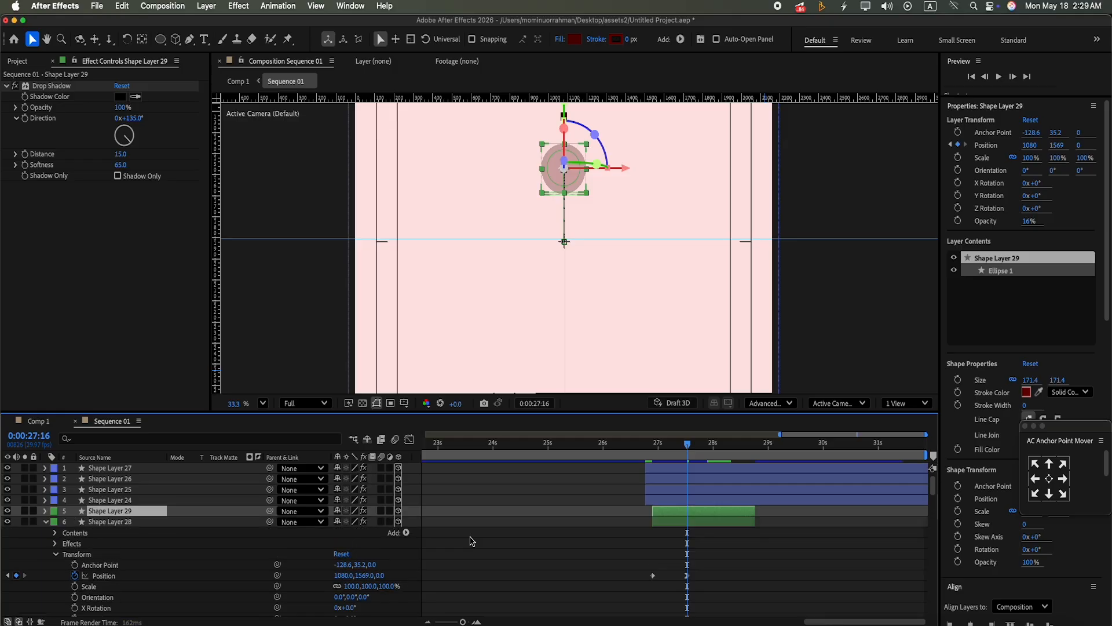
{"action": "left_click_drag", "start_coordinate": [155, 515], "coordinate": [148, 495]}
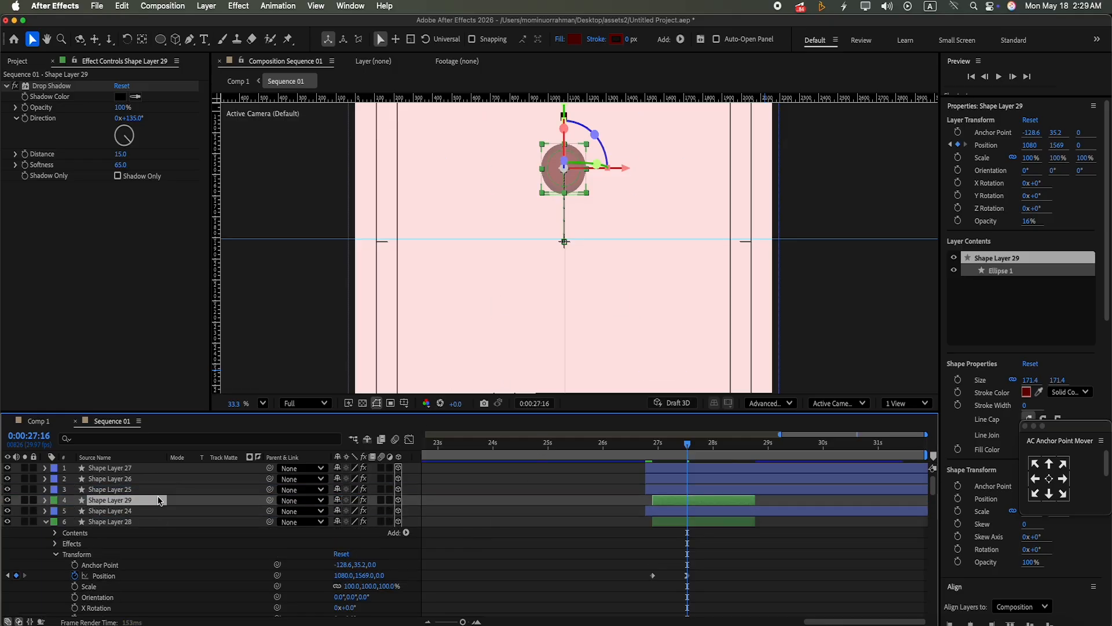
Step: Raise Shape Layer 29's end Position keyframe to Y 1320 so its circle sits directly above the first one
{"action": "left_click", "coordinate": [47, 501]}
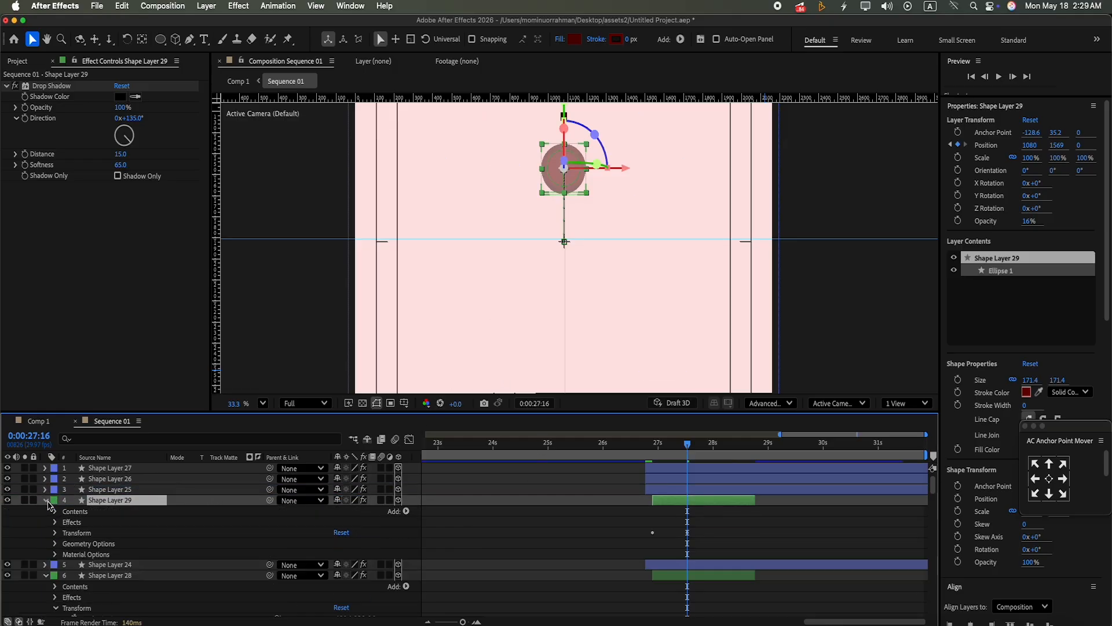
{"action": "left_click", "coordinate": [55, 533]}
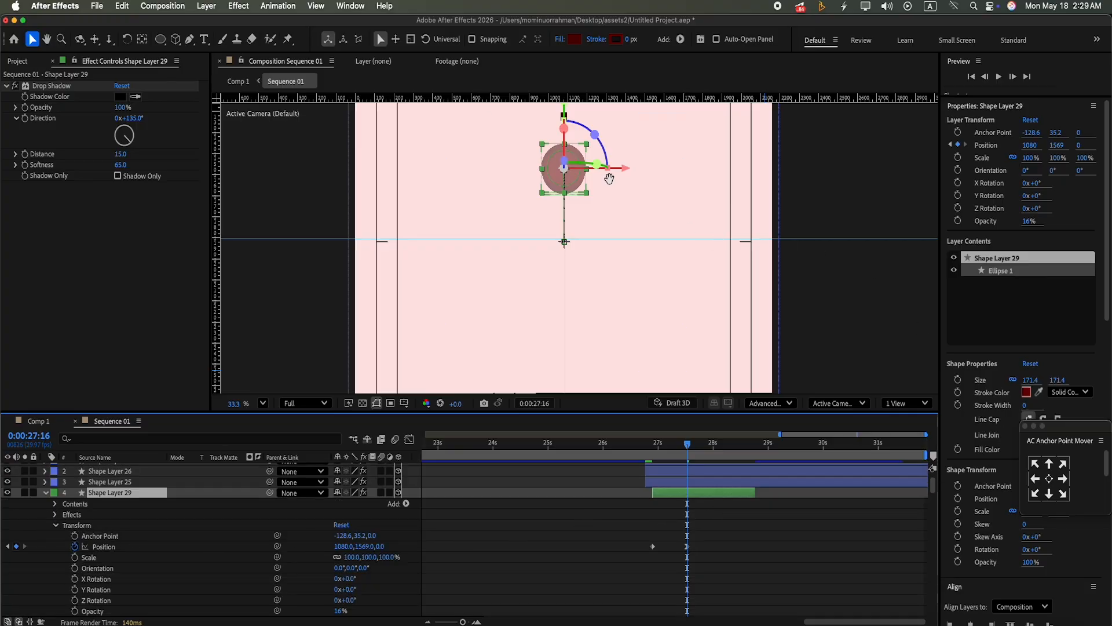
{"action": "left_click_drag", "start_coordinate": [620, 191], "coordinate": [628, 251]}
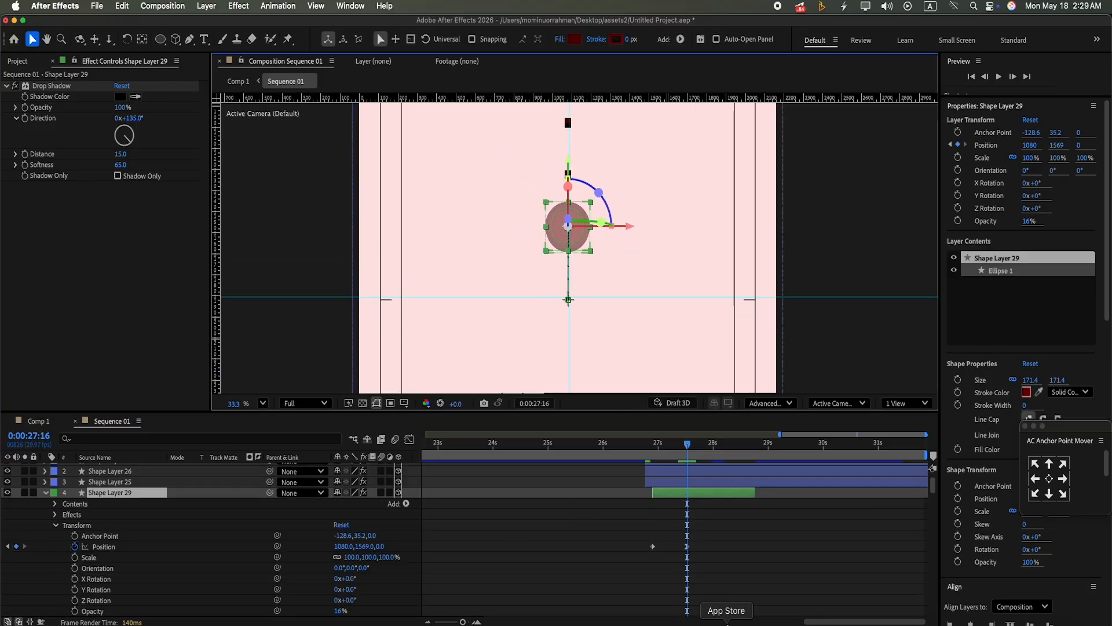
{"action": "left_click", "coordinate": [688, 547]}
{"action": "left_click_drag", "start_coordinate": [568, 165], "coordinate": [576, 111]}
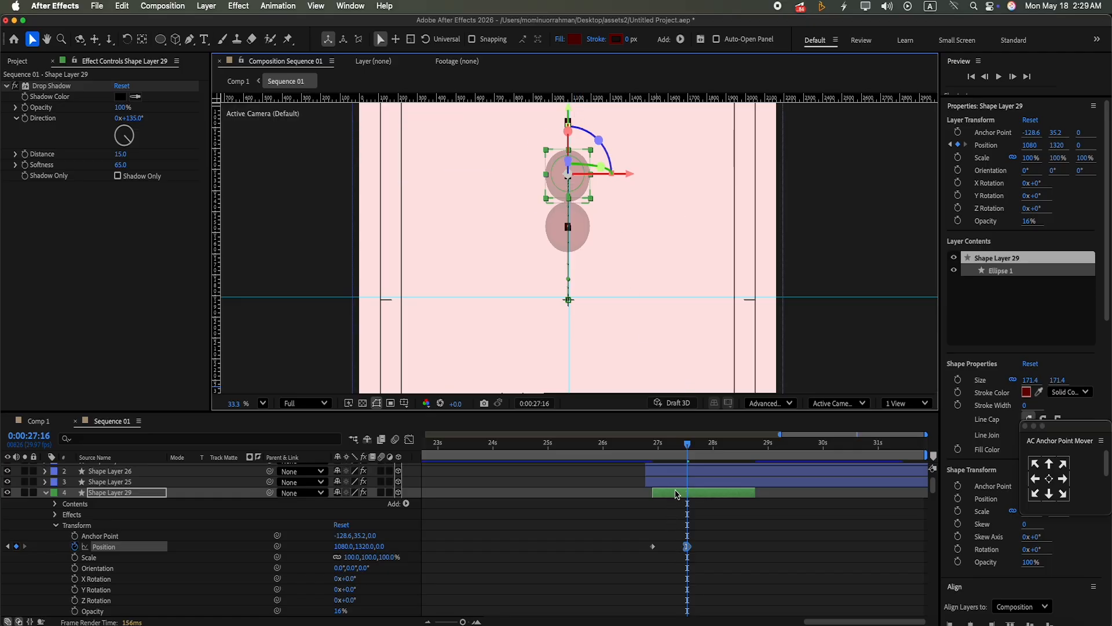
Step: Duplicate Shape Layer 29 and raise the copy's end Position keyframe to Y 1080, stacking a third circle above
{"action": "key", "text": "super+d"}
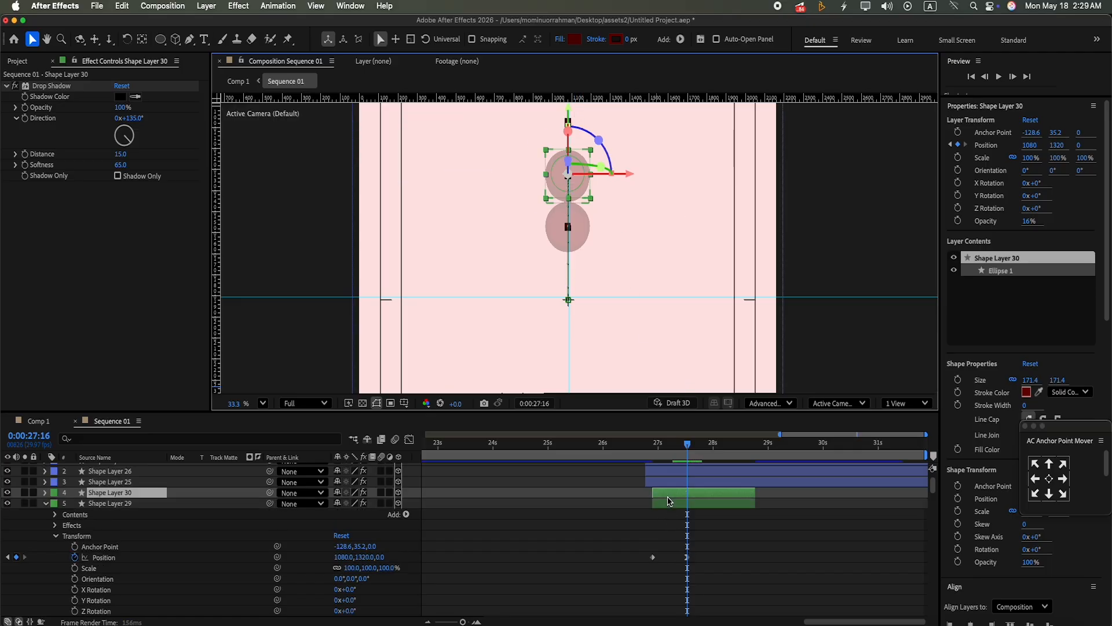
{"action": "left_click", "coordinate": [45, 503]}
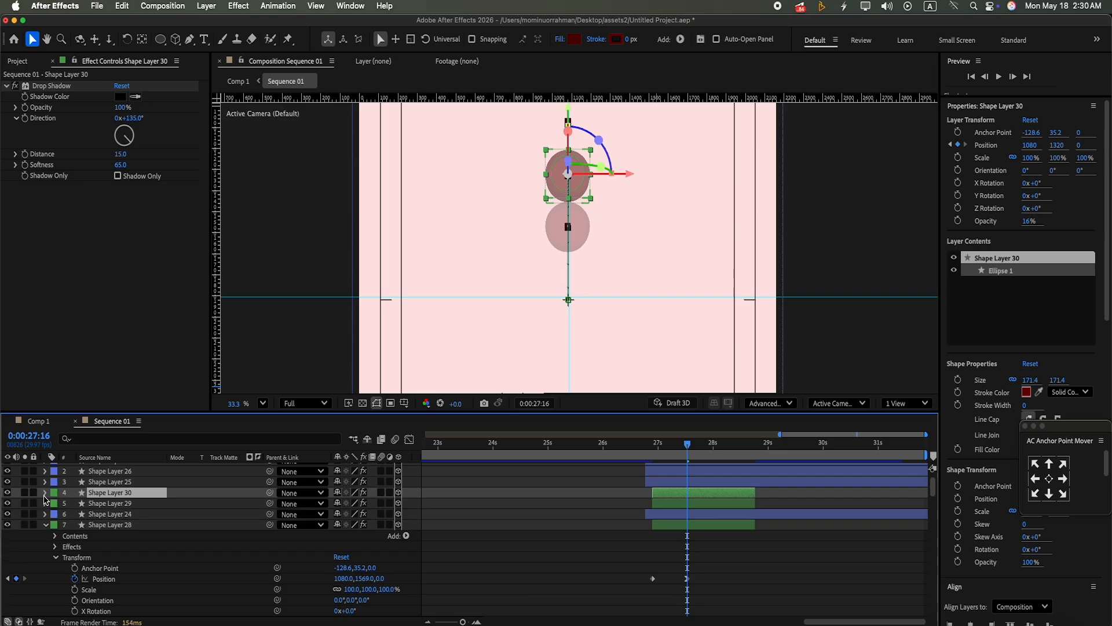
{"action": "left_click", "coordinate": [45, 492]}
{"action": "left_click", "coordinate": [55, 525]}
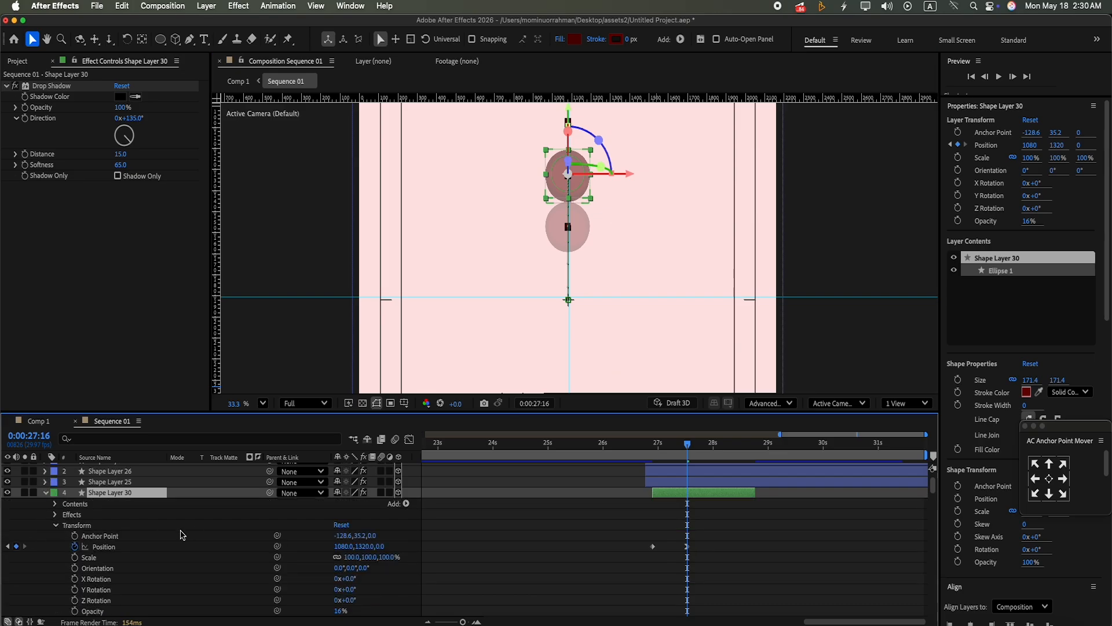
{"action": "left_click", "coordinate": [629, 539]}
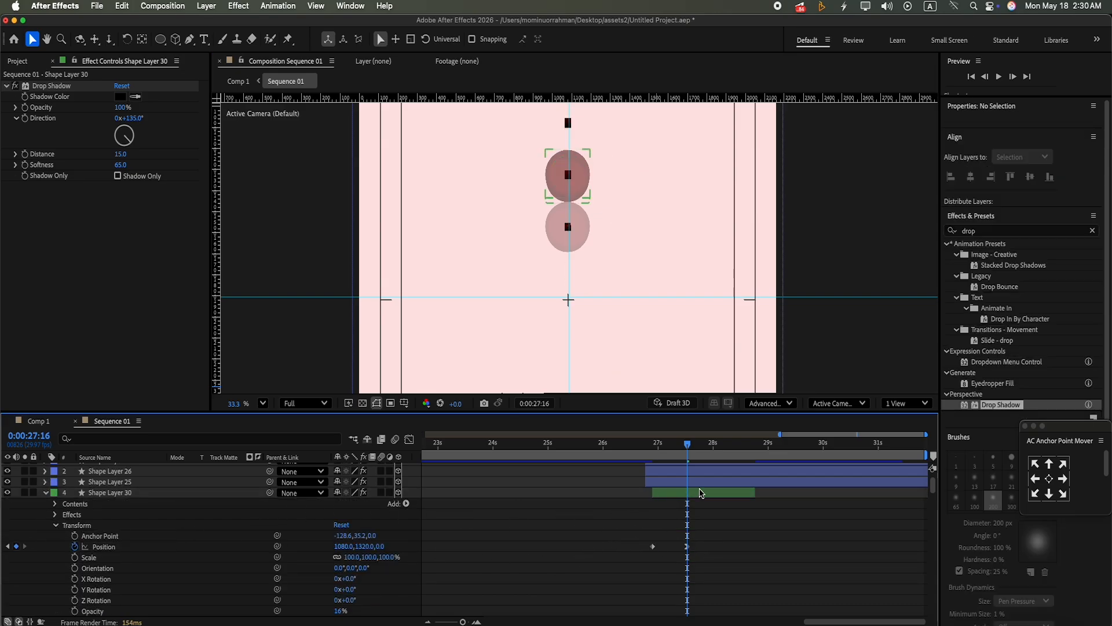
{"action": "left_click", "coordinate": [689, 547]}
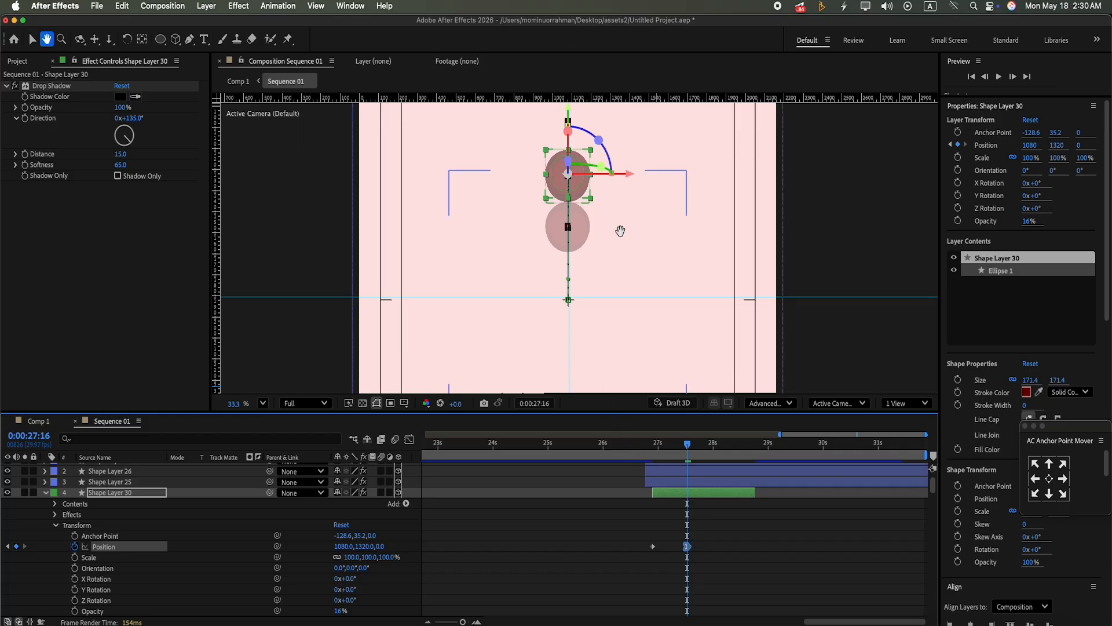
{"action": "scroll", "coordinate": [626, 301], "scroll_direction": "up", "scroll_amount": 5}
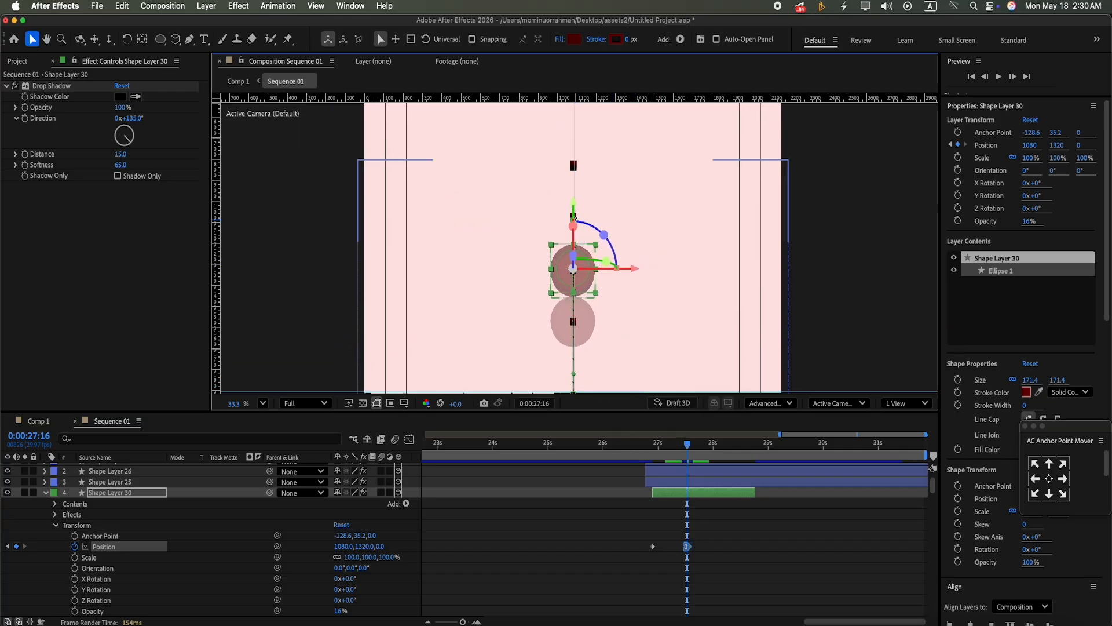
{"action": "left_click_drag", "start_coordinate": [574, 206], "coordinate": [576, 154]}
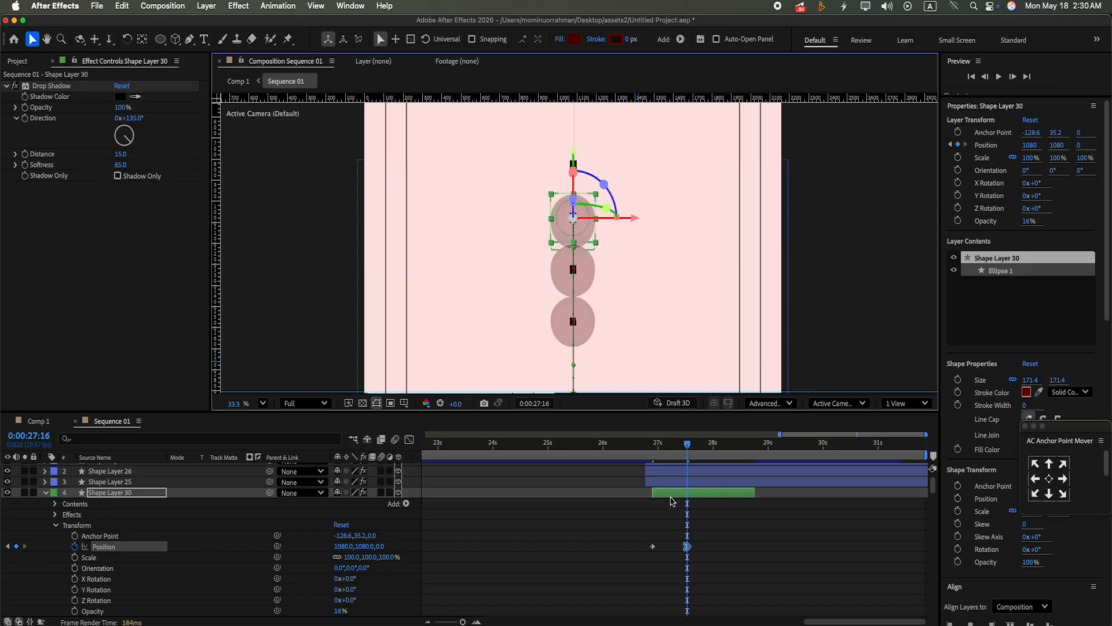
Step: Duplicate Shape Layer 30, place the copy directly above Shape Layer 25 and raise its end position to Y 828
{"action": "key", "text": "super+d"}
{"action": "left_click_drag", "start_coordinate": [116, 493], "coordinate": [164, 477]}
{"action": "scroll", "coordinate": [940, 490], "scroll_direction": "up", "scroll_amount": 1}
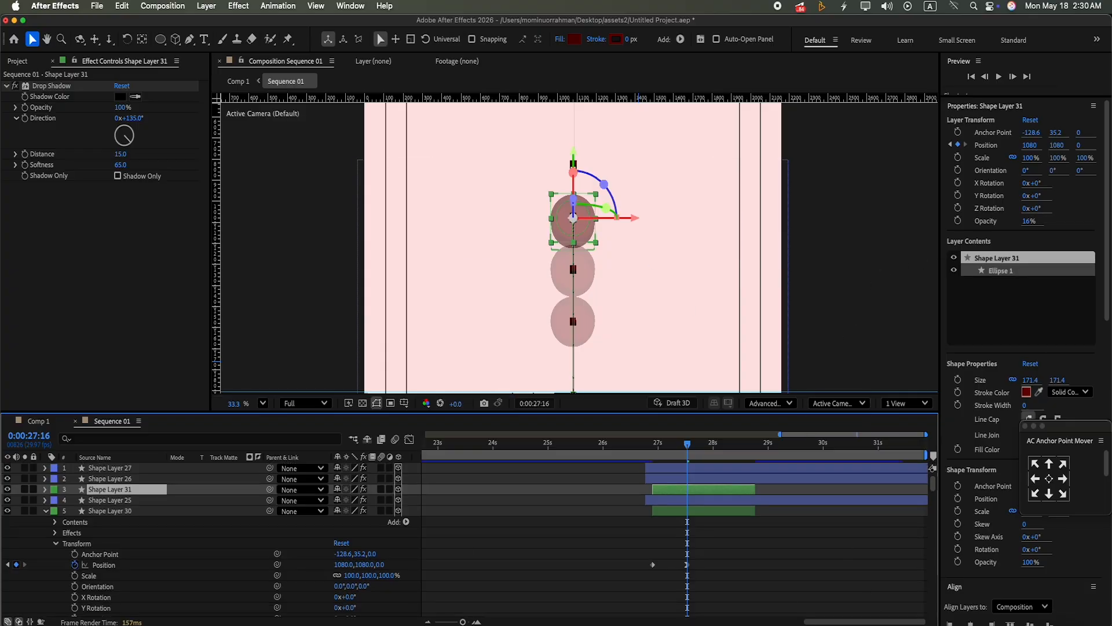
{"action": "left_click_drag", "start_coordinate": [577, 159], "coordinate": [579, 102]}
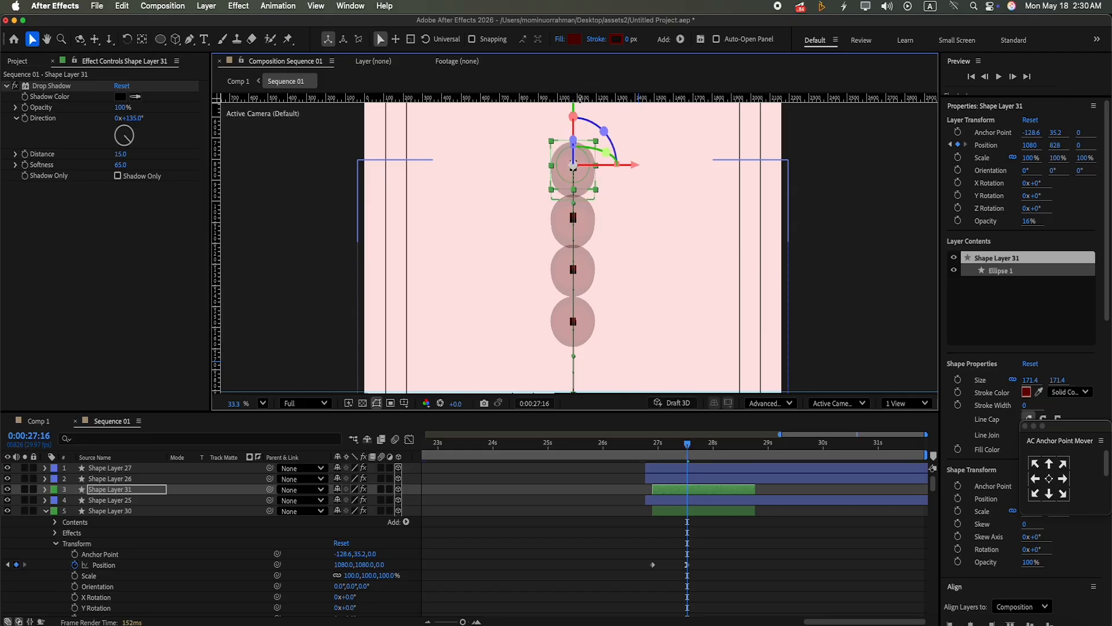
Step: Play back the rising circles from 0:00:26:19 to check Shape Layer 31's position animation
{"action": "left_click", "coordinate": [46, 490]}
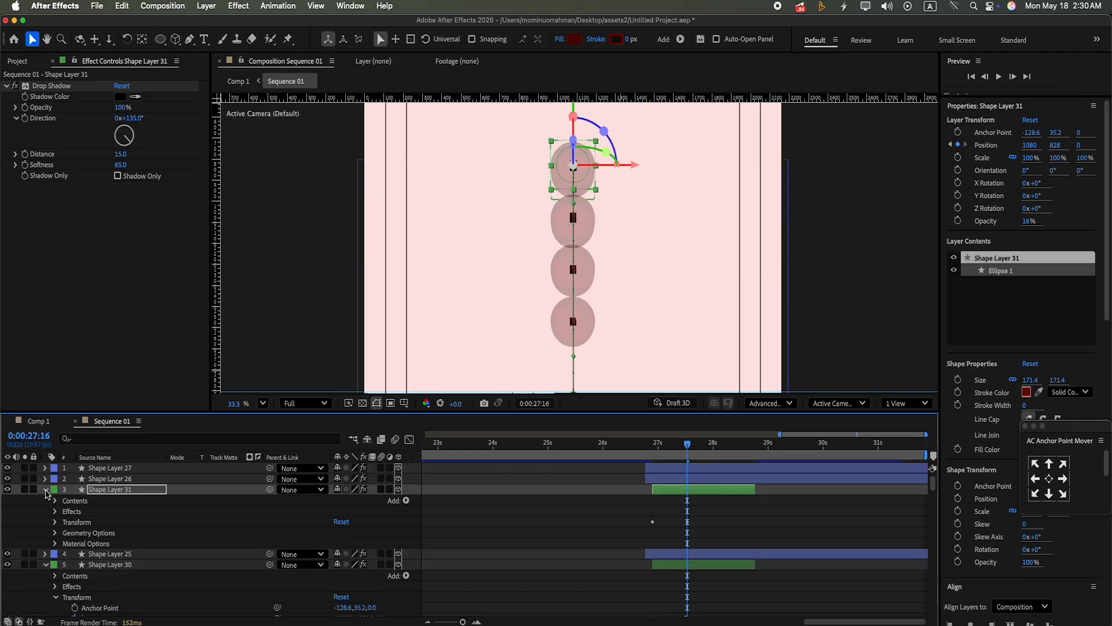
{"action": "left_click", "coordinate": [55, 522]}
{"action": "left_click_drag", "start_coordinate": [689, 449], "coordinate": [638, 454]}
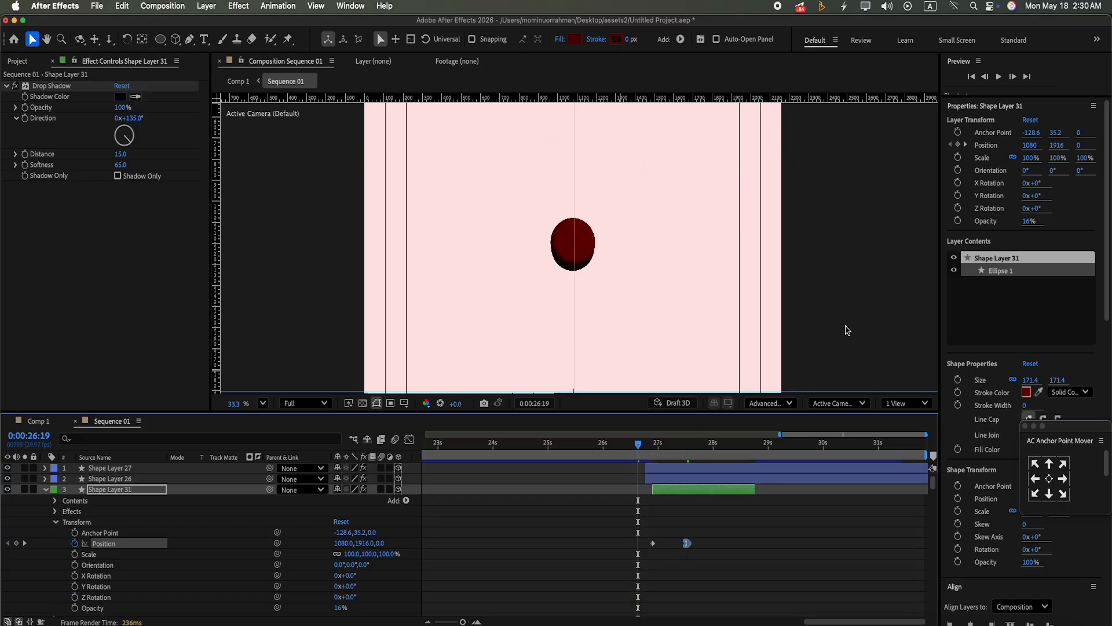
{"action": "left_click", "coordinate": [999, 76]}
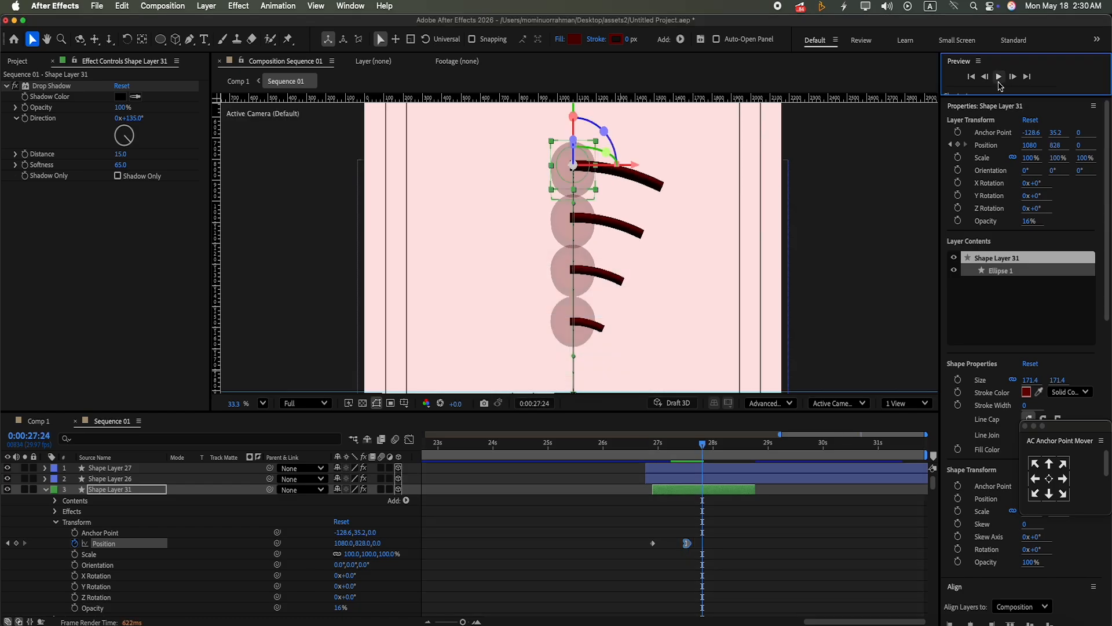
Step: Set Shape Layer 31's opacity to 100% and collapse the expanded shape layers in the timeline
{"action": "left_click", "coordinate": [1029, 222]}
{"action": "type", "text": "100"}
{"action": "key", "text": "Return"}
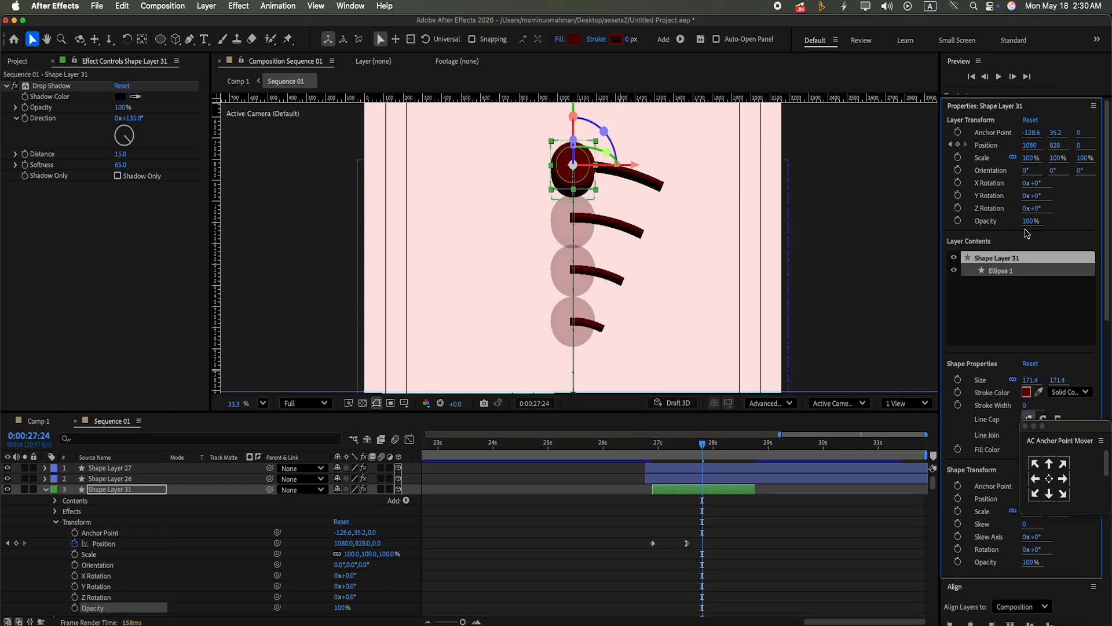
{"action": "left_click", "coordinate": [45, 490]}
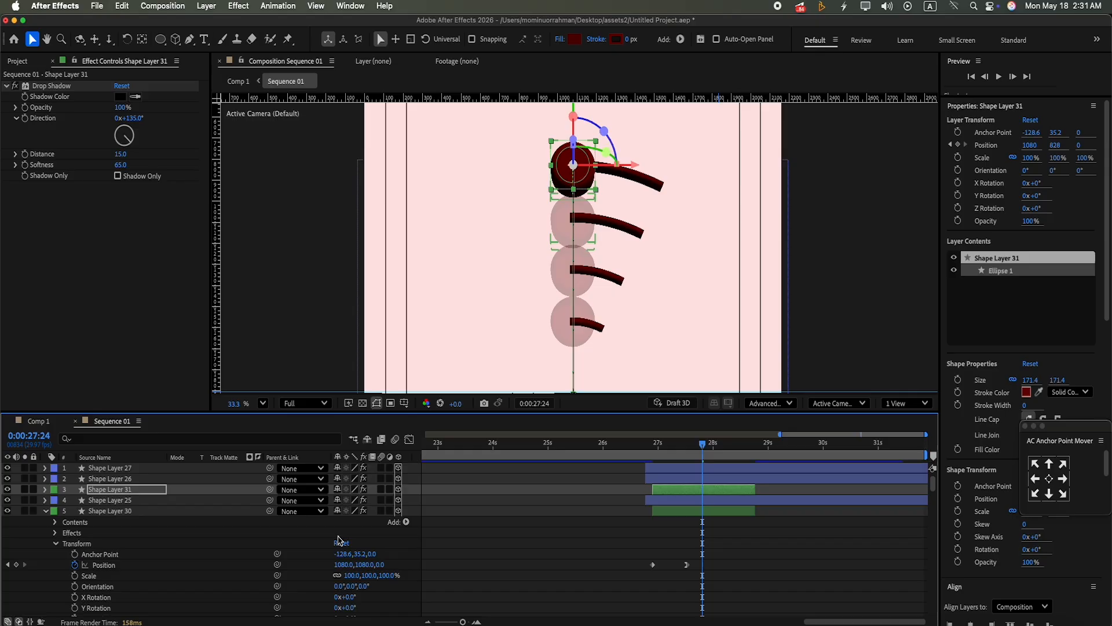
{"action": "left_click", "coordinate": [47, 511]}
{"action": "left_click", "coordinate": [48, 543]}
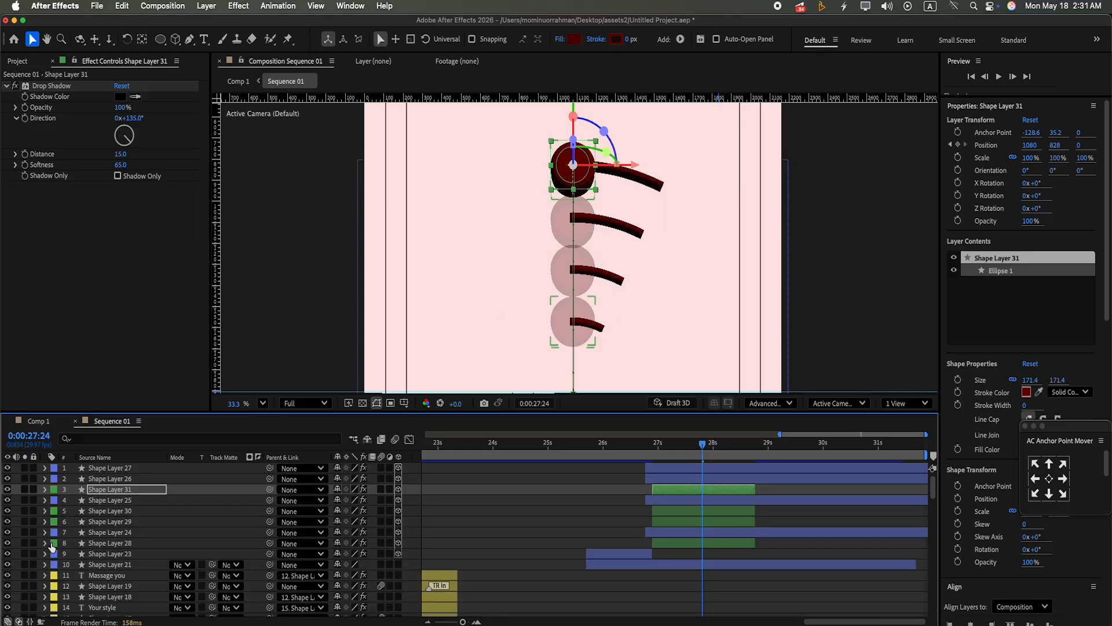
Step: Reorder the layers so Shape Layer 31 sits directly above Shape Layer 26 and Shape Layer 30 directly above Shape Layer 25
{"action": "left_click", "coordinate": [678, 511]}
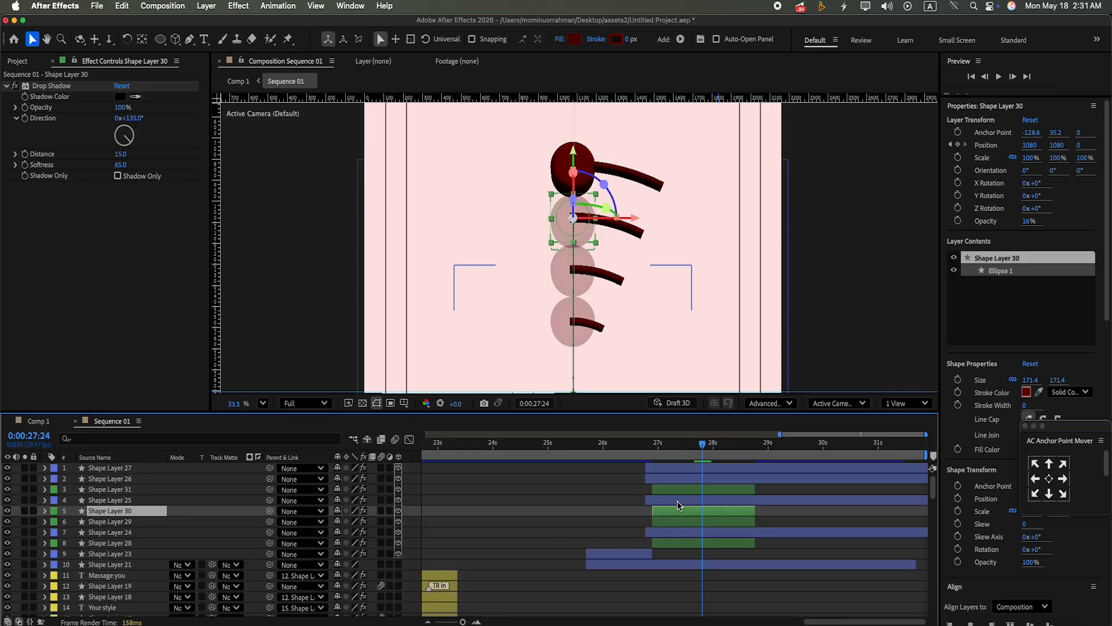
{"action": "left_click", "coordinate": [676, 490]}
{"action": "key", "text": "super+bracketright"}
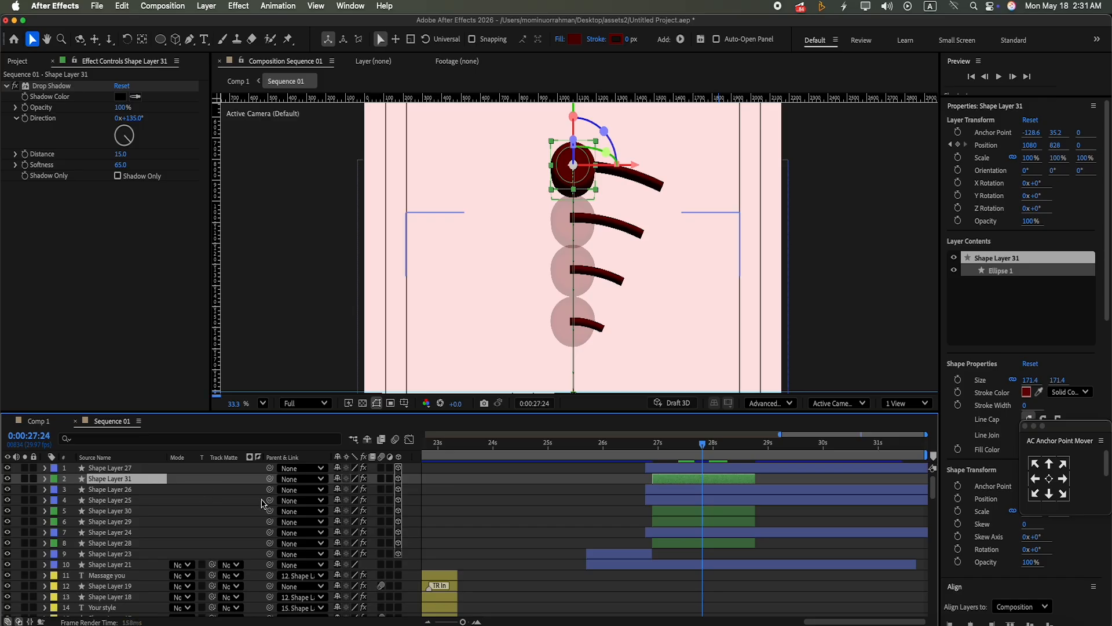
{"action": "left_click", "coordinate": [667, 515]}
{"action": "left_click_drag", "start_coordinate": [150, 513], "coordinate": [148, 497]}
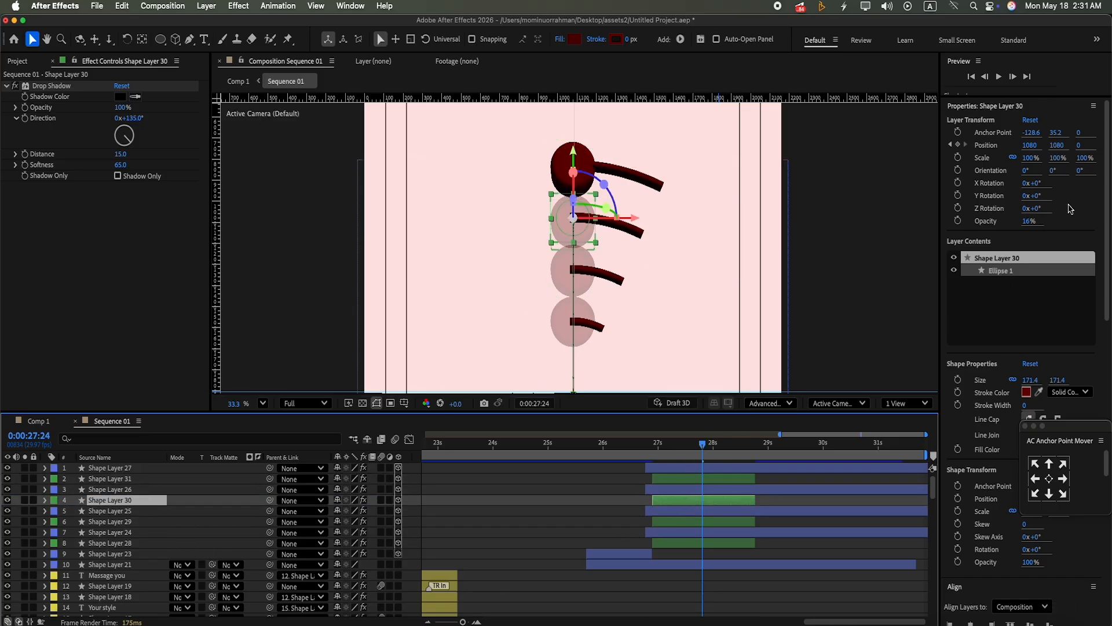
Step: Raise the opacity of Shape Layers 30, 29 and 28 to 100%
{"action": "left_click_drag", "start_coordinate": [1026, 223], "coordinate": [996, 61]}
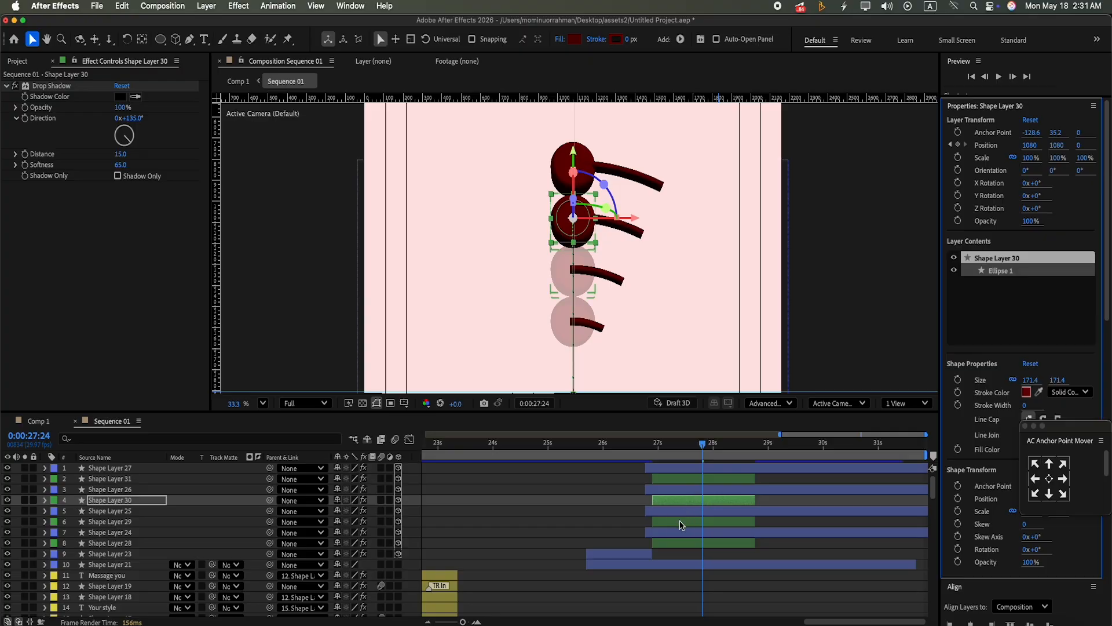
{"action": "left_click", "coordinate": [680, 522]}
{"action": "left_click_drag", "start_coordinate": [1029, 221], "coordinate": [1006, 139]}
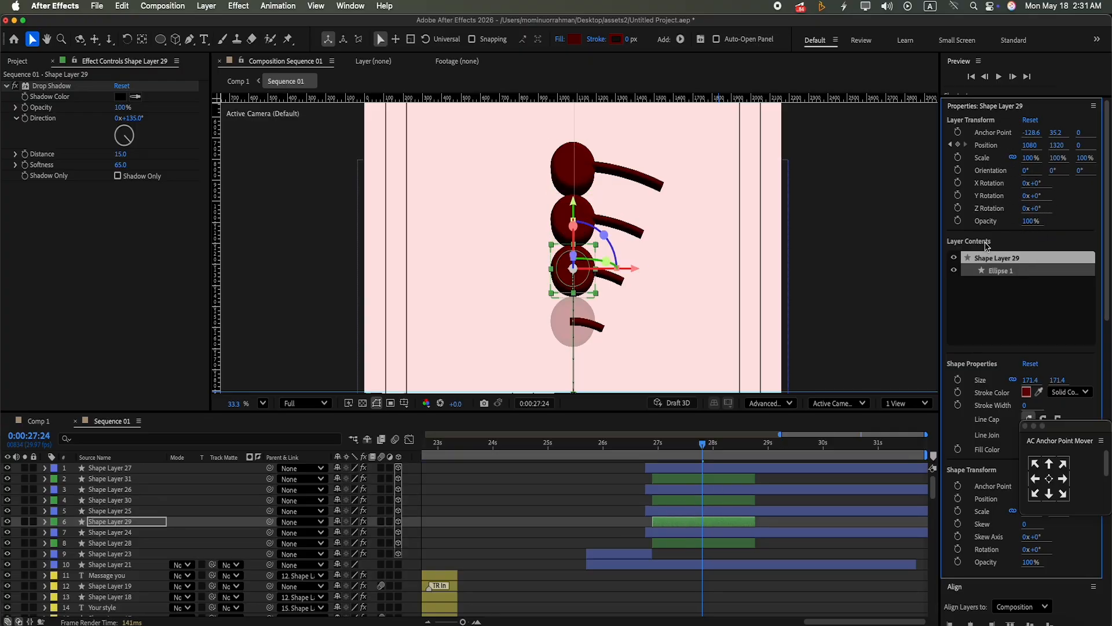
{"action": "left_click", "coordinate": [682, 544]}
{"action": "left_click_drag", "start_coordinate": [1030, 221], "coordinate": [1019, 24]}
Step: Fit the composition in the viewer and check Shape Layer 24's first Trim Paths End keyframe at 0:00:27:15
{"action": "left_click", "coordinate": [264, 403]}
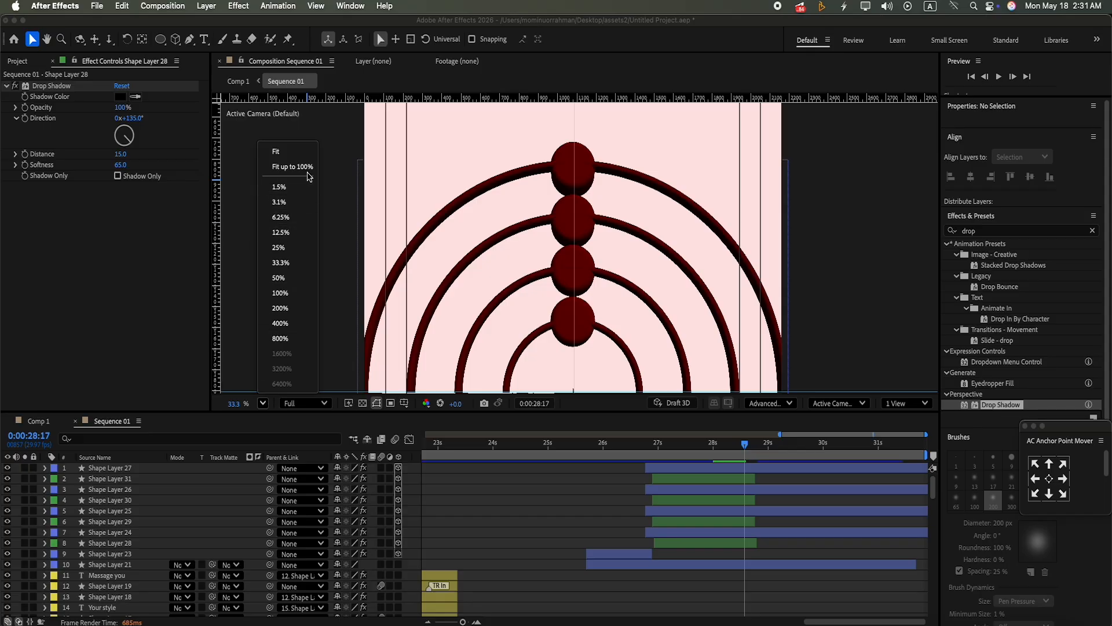
{"action": "left_click", "coordinate": [301, 154]}
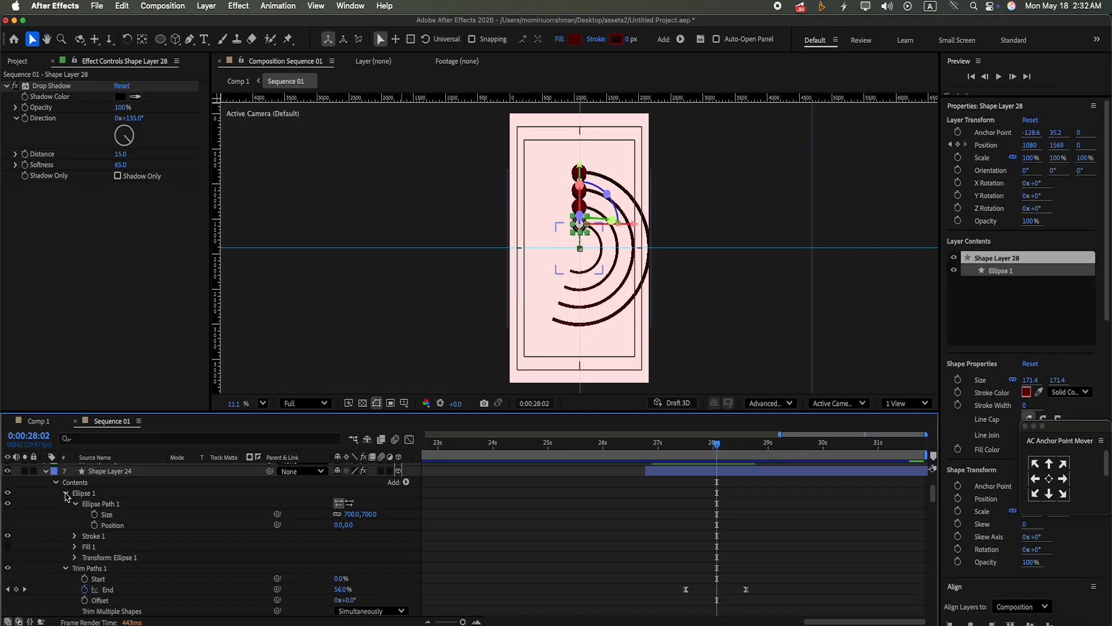
{"action": "left_click", "coordinate": [65, 493]}
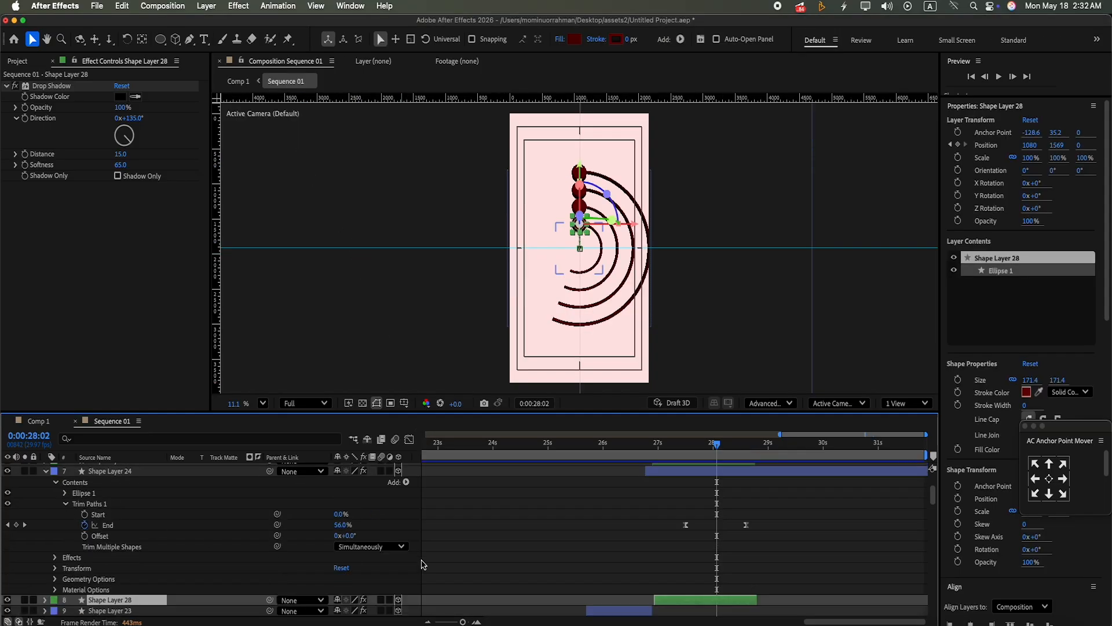
{"action": "left_click_drag", "start_coordinate": [717, 444], "coordinate": [685, 475]}
{"action": "left_click_drag", "start_coordinate": [933, 501], "coordinate": [931, 480]}
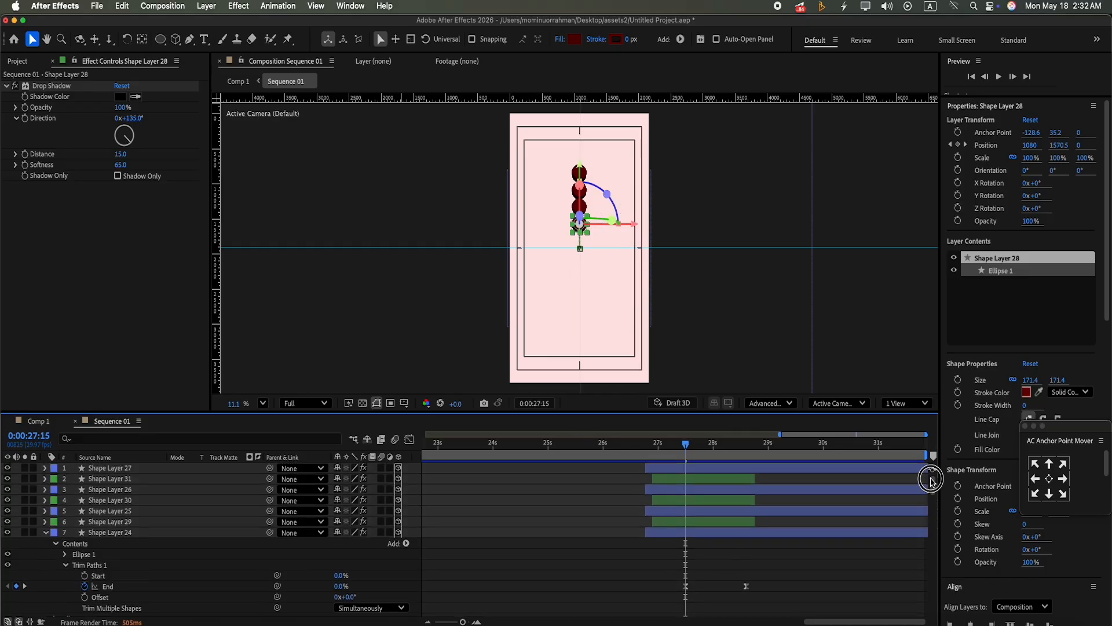
{"action": "left_click", "coordinate": [45, 532]}
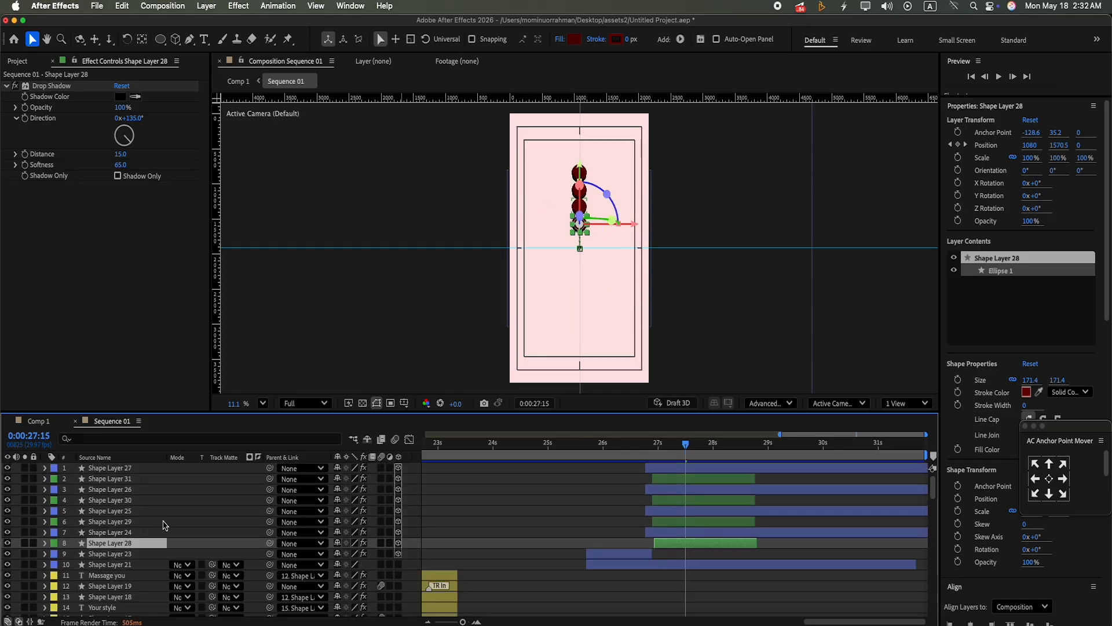
Step: Add a null object directly above Shape Layer 29, split it at 0:00:26:27 and delete the earlier part
{"action": "left_click", "coordinate": [165, 521]}
{"action": "right_click", "coordinate": [173, 522]}
{"action": "mouse_move", "coordinate": [246, 461]}
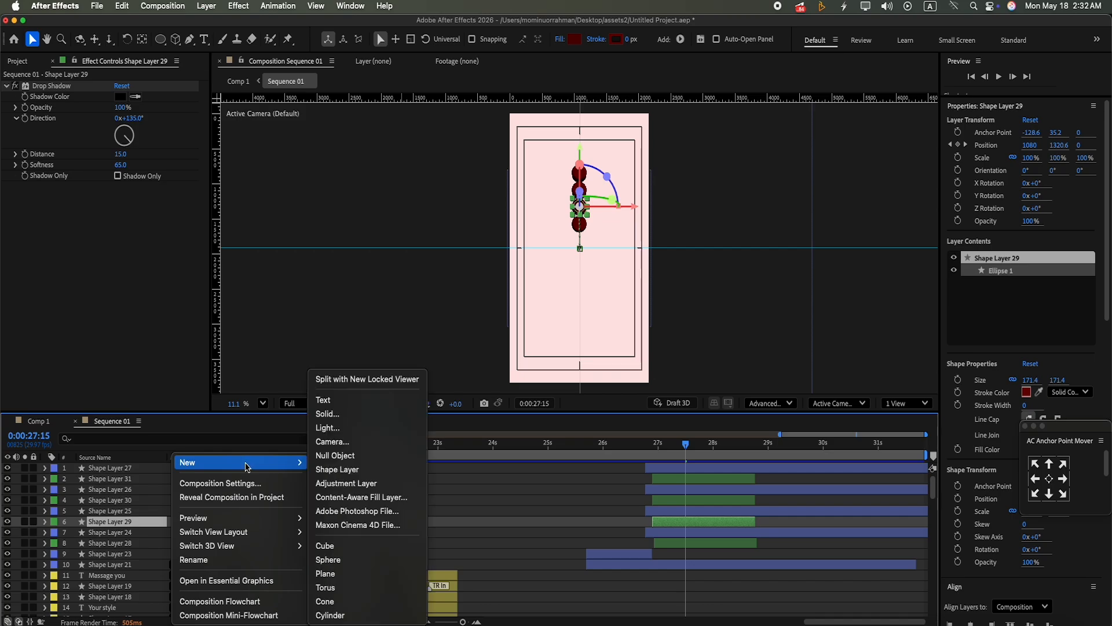
{"action": "left_click", "coordinate": [338, 461]}
{"action": "left_click_drag", "start_coordinate": [685, 472], "coordinate": [653, 473]}
{"action": "key", "text": "super+shift+d"}
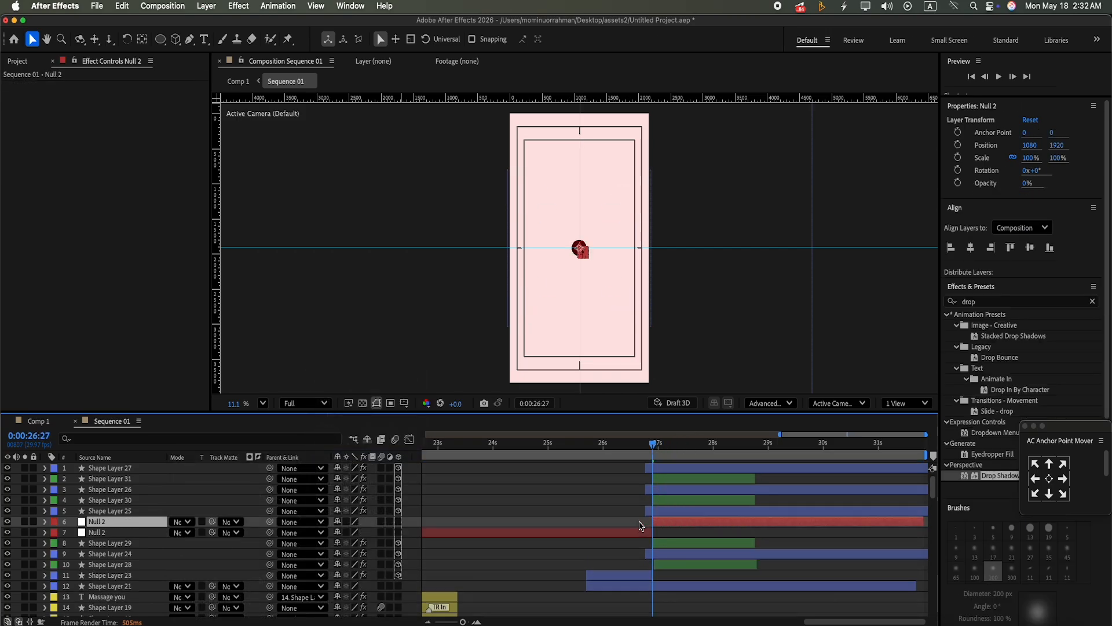
{"action": "left_click", "coordinate": [626, 533]}
{"action": "key", "text": "Delete"}
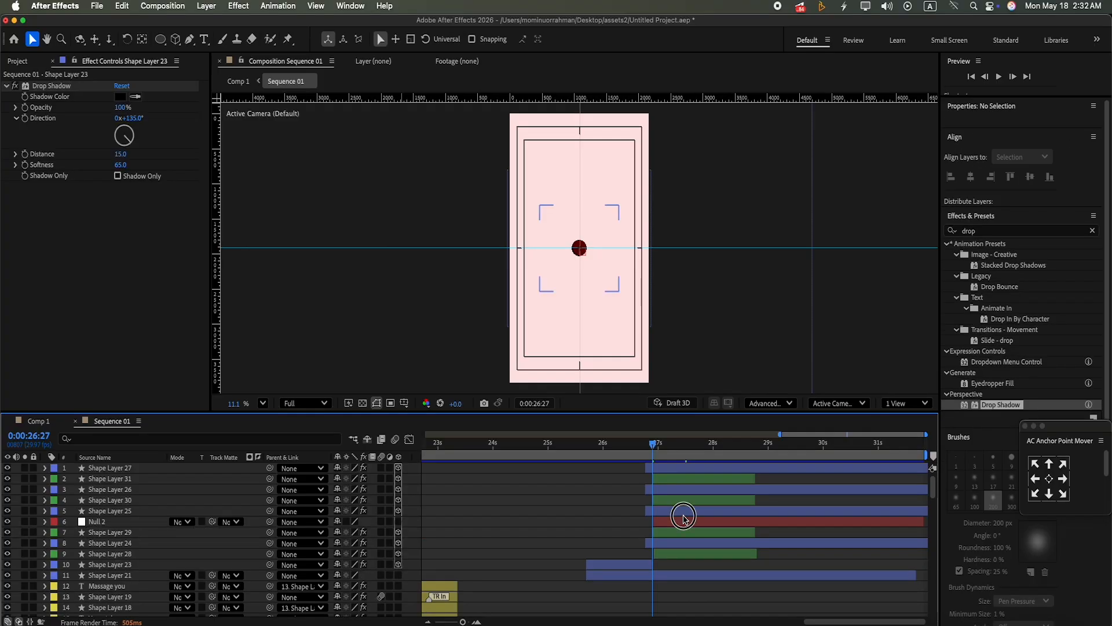
Step: Shift Shape Layer 29 slightly earlier so its end Position keyframe aligns with Shape Layer 25's first Trim Paths keyframe at 0:00:27:15
{"action": "left_click", "coordinate": [682, 521]}
{"action": "left_click", "coordinate": [45, 532]}
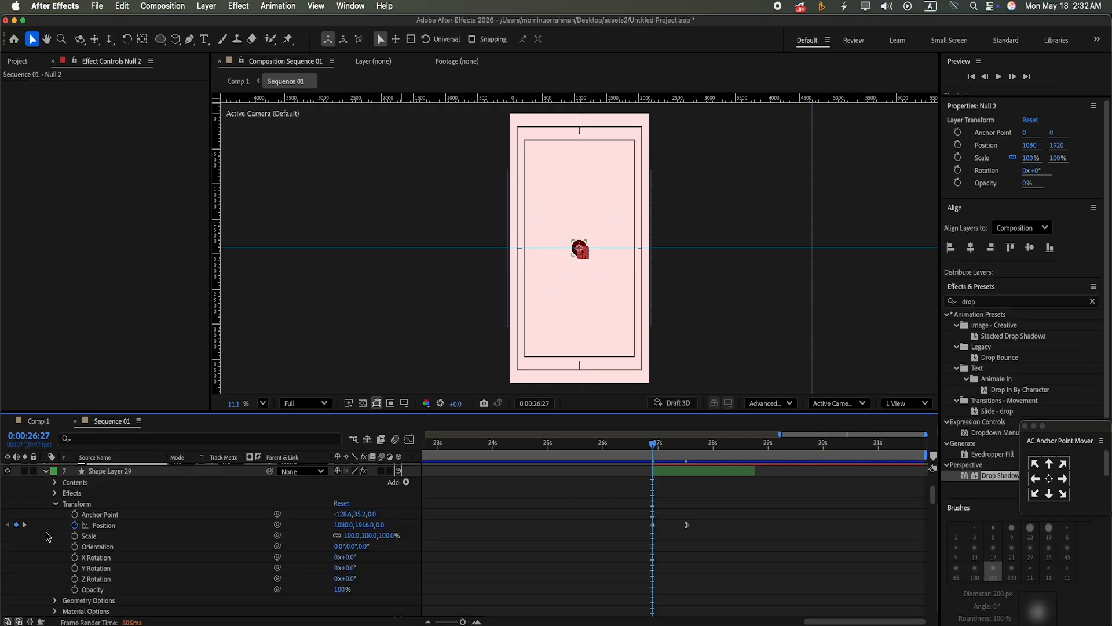
{"action": "scroll", "coordinate": [869, 550], "scroll_direction": "up", "scroll_amount": 3}
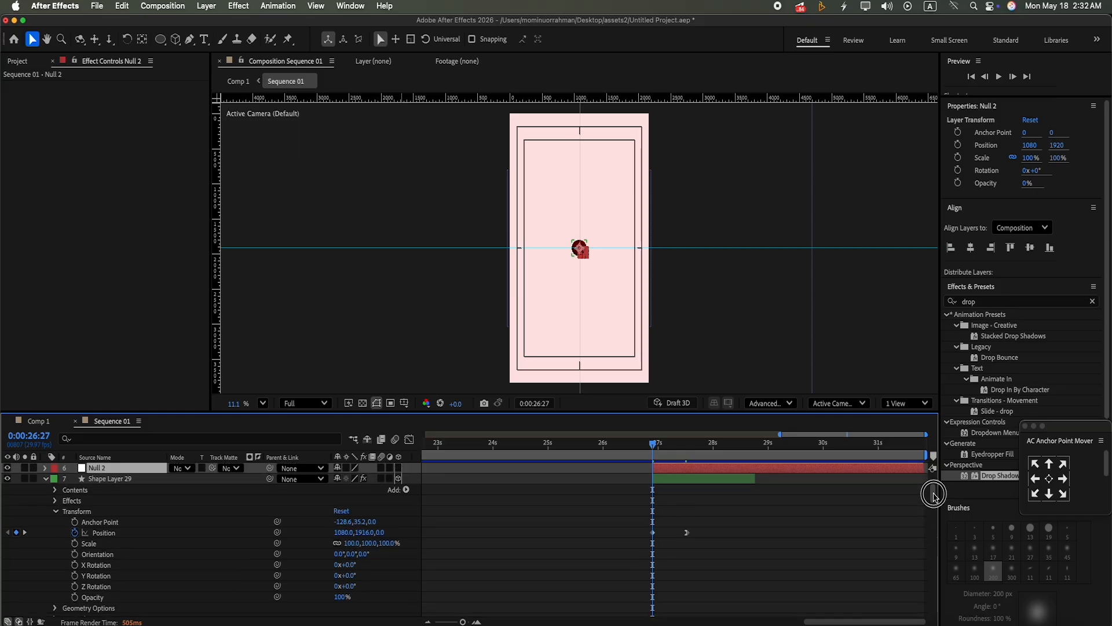
{"action": "left_click", "coordinate": [686, 457]}
{"action": "left_click_drag", "start_coordinate": [686, 457], "coordinate": [688, 458]}
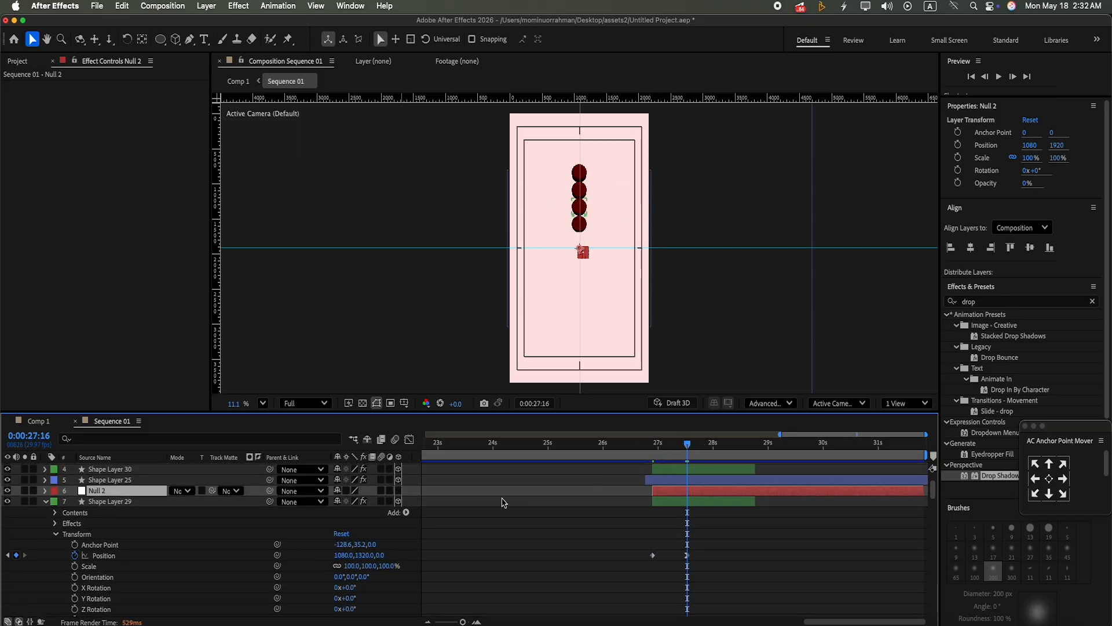
{"action": "left_click", "coordinate": [45, 480]}
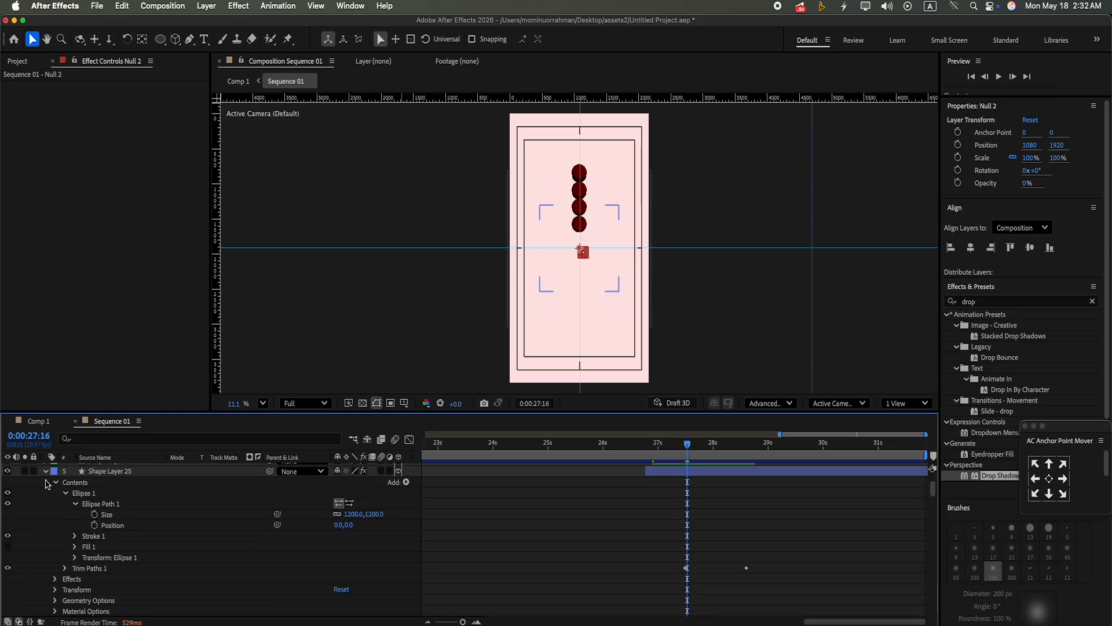
{"action": "left_click", "coordinate": [685, 444]}
{"action": "left_click_drag", "start_coordinate": [933, 488], "coordinate": [935, 501]}
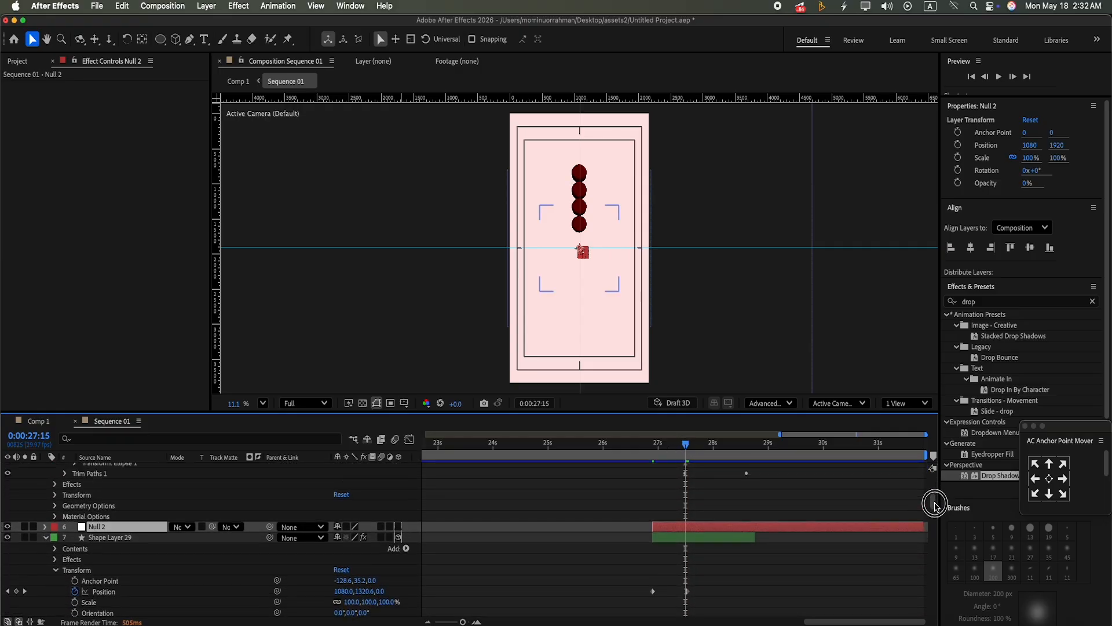
{"action": "left_click", "coordinate": [697, 538]}
{"action": "left_click_drag", "start_coordinate": [697, 538], "coordinate": [696, 538]}
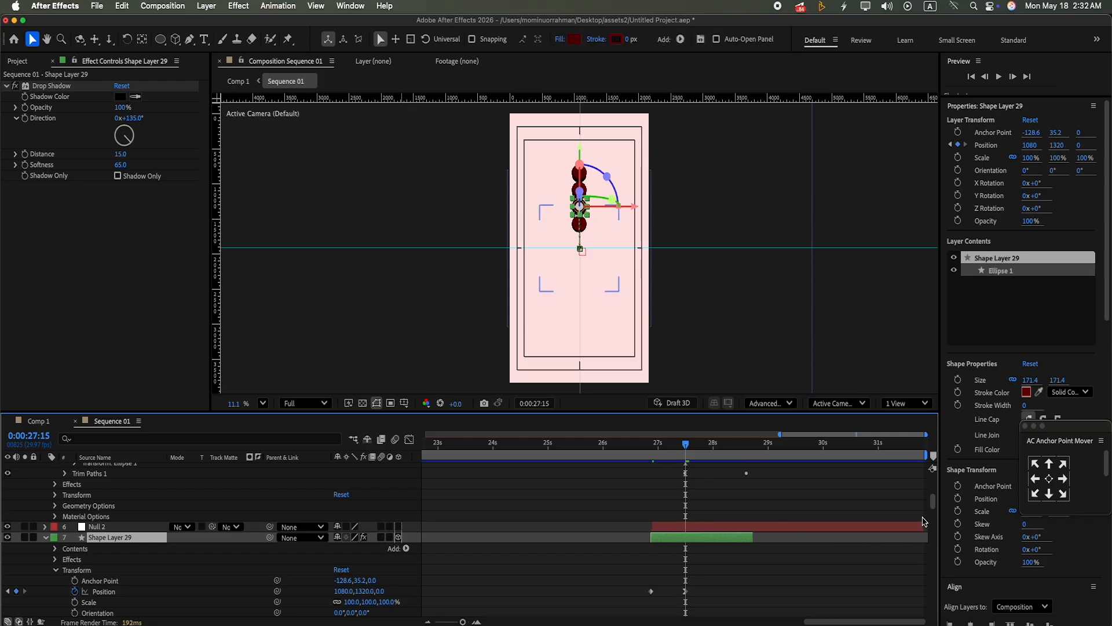
Step: Collapse Shape Layer 29 and parent it to Null 2
{"action": "mouse_move", "coordinate": [933, 510]}
{"action": "left_mouse_down"}
{"action": "mouse_move", "coordinate": [932, 486]}
{"action": "mouse_move", "coordinate": [934, 509]}
{"action": "left_mouse_up"}
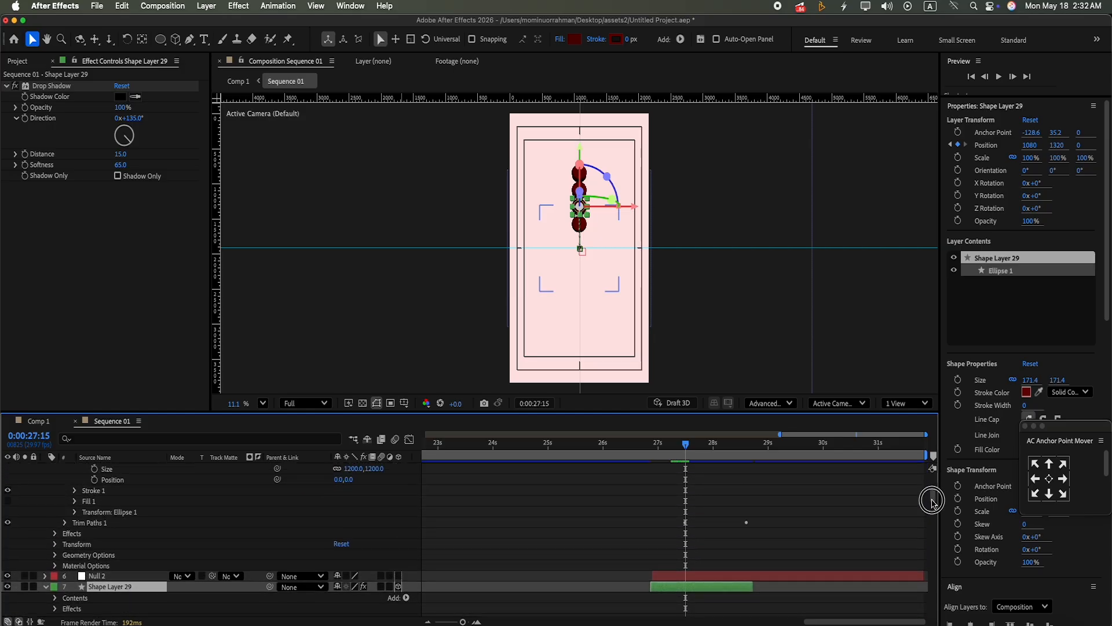
{"action": "left_click_drag", "start_coordinate": [932, 500], "coordinate": [933, 502]}
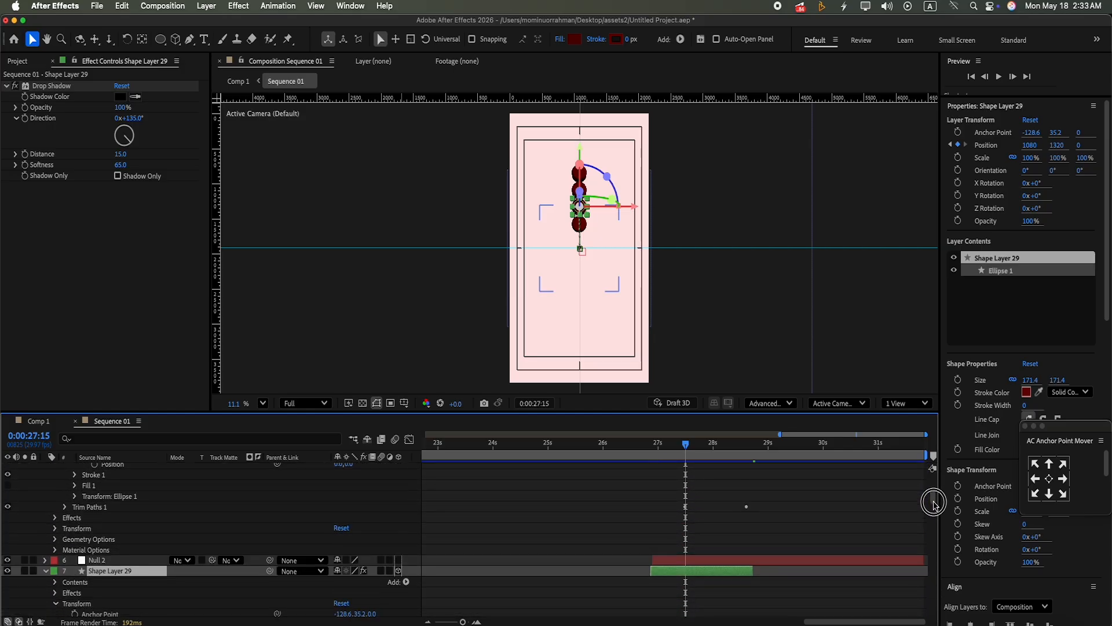
{"action": "left_click", "coordinate": [45, 572]}
{"action": "left_click_drag", "start_coordinate": [269, 571], "coordinate": [42, 562]}
Step: Keyframe Null 2's Rotation from 0° at 0:00:27:15 to one full revolution at 0:00:28:18
{"action": "left_click", "coordinate": [45, 560]}
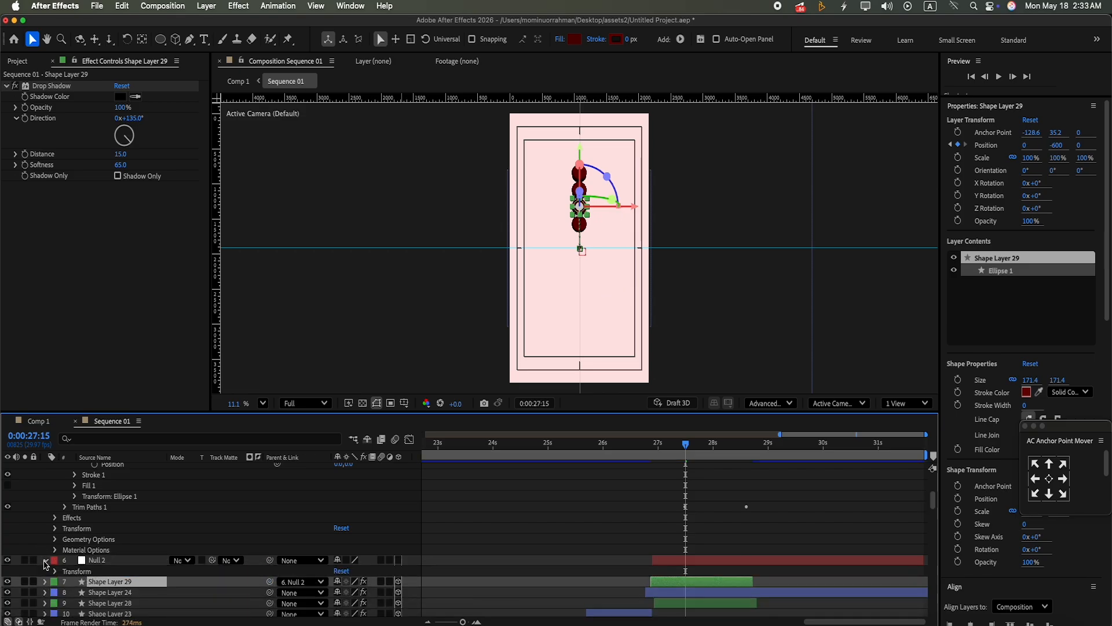
{"action": "left_click", "coordinate": [55, 571]}
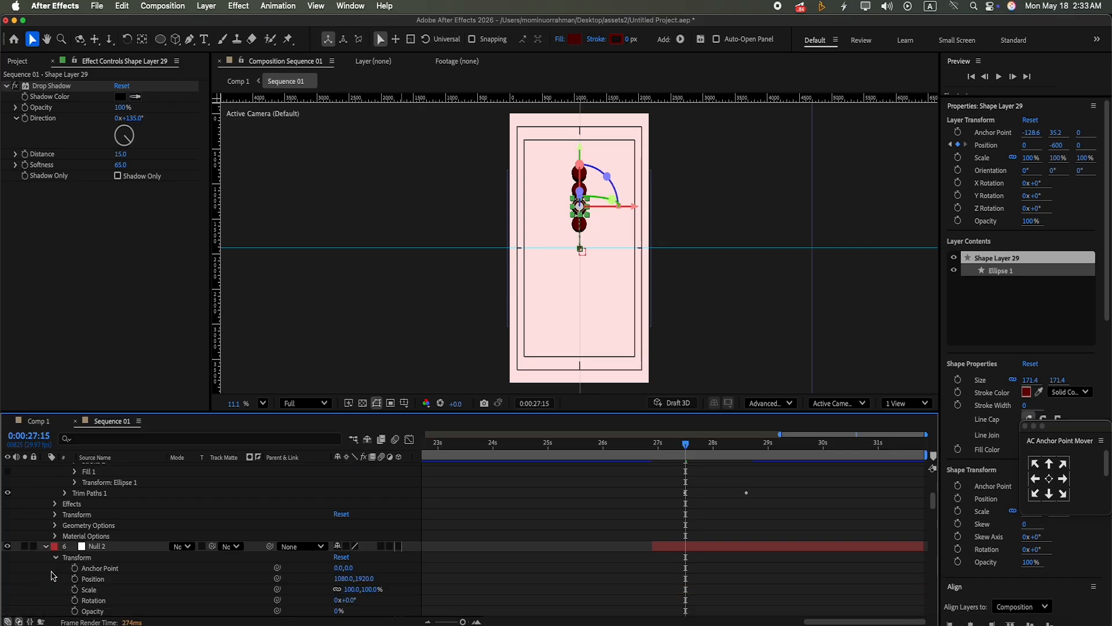
{"action": "left_click", "coordinate": [75, 601]}
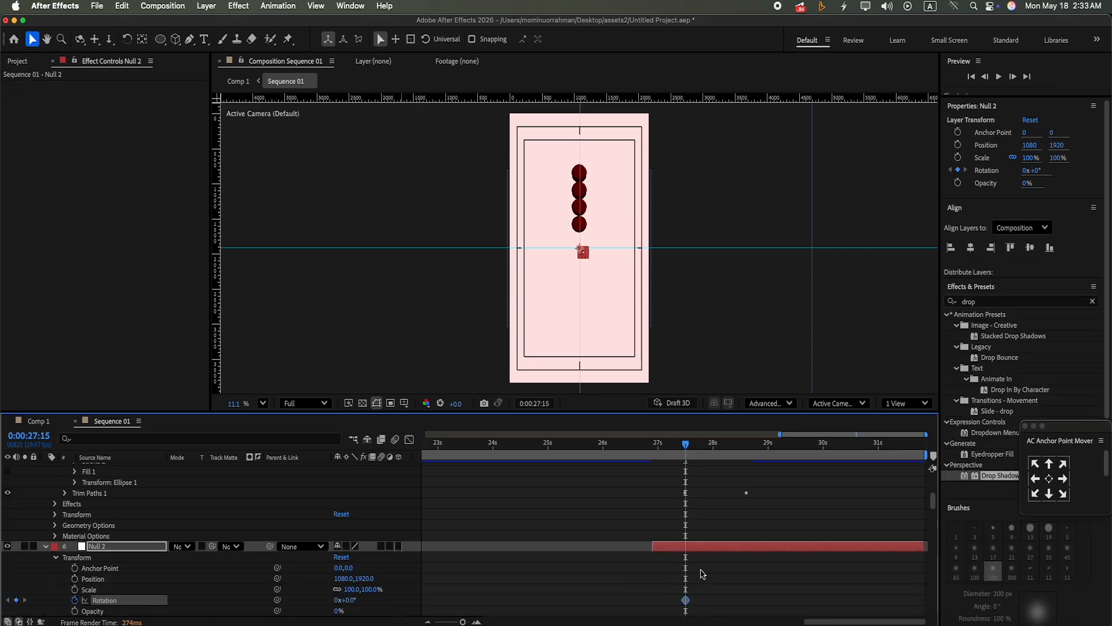
{"action": "left_click_drag", "start_coordinate": [692, 446], "coordinate": [748, 485]}
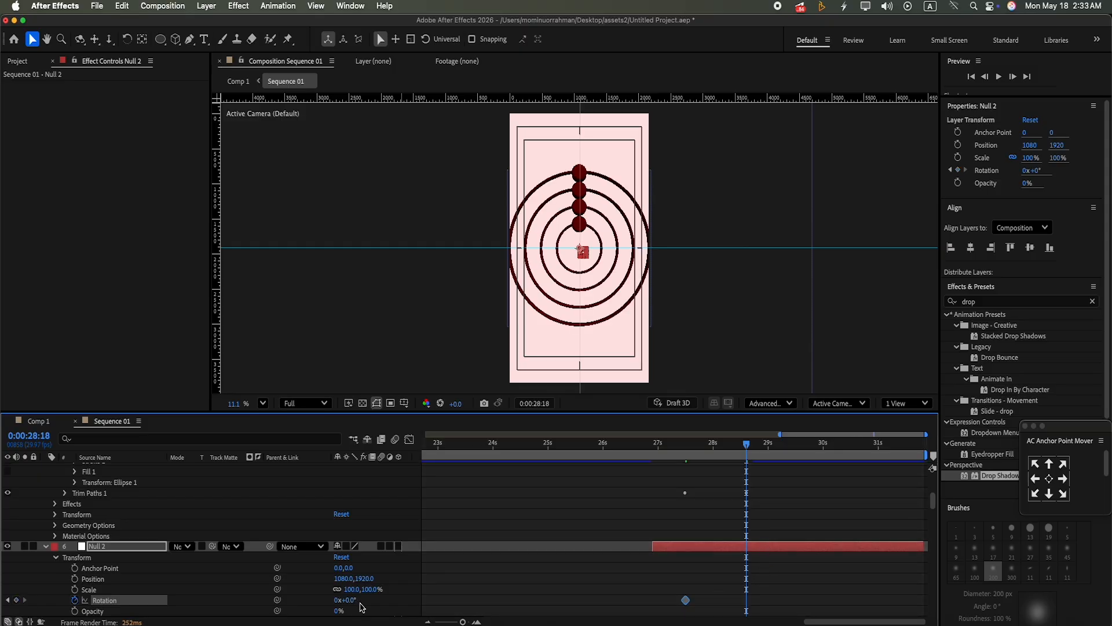
{"action": "left_click", "coordinate": [340, 601]}
{"action": "key", "text": "Return"}
Step: Set the incoming and outgoing velocity influence of Null 2's two Rotation keyframes to 75%
{"action": "left_click_drag", "start_coordinate": [680, 589], "coordinate": [759, 613]}
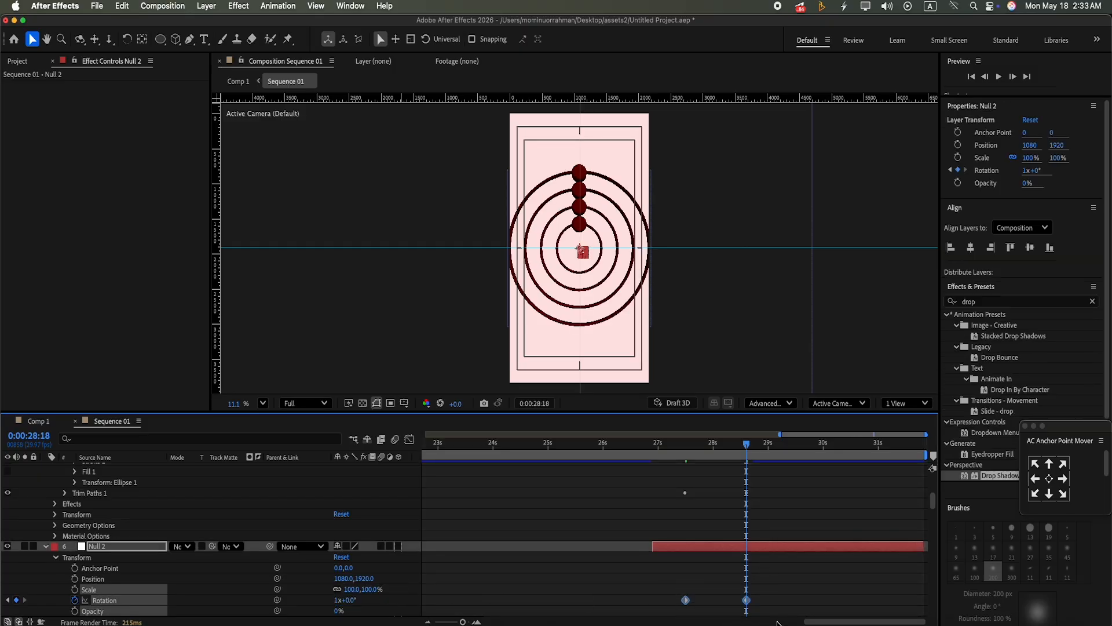
{"action": "key", "text": "super+shift+k"}
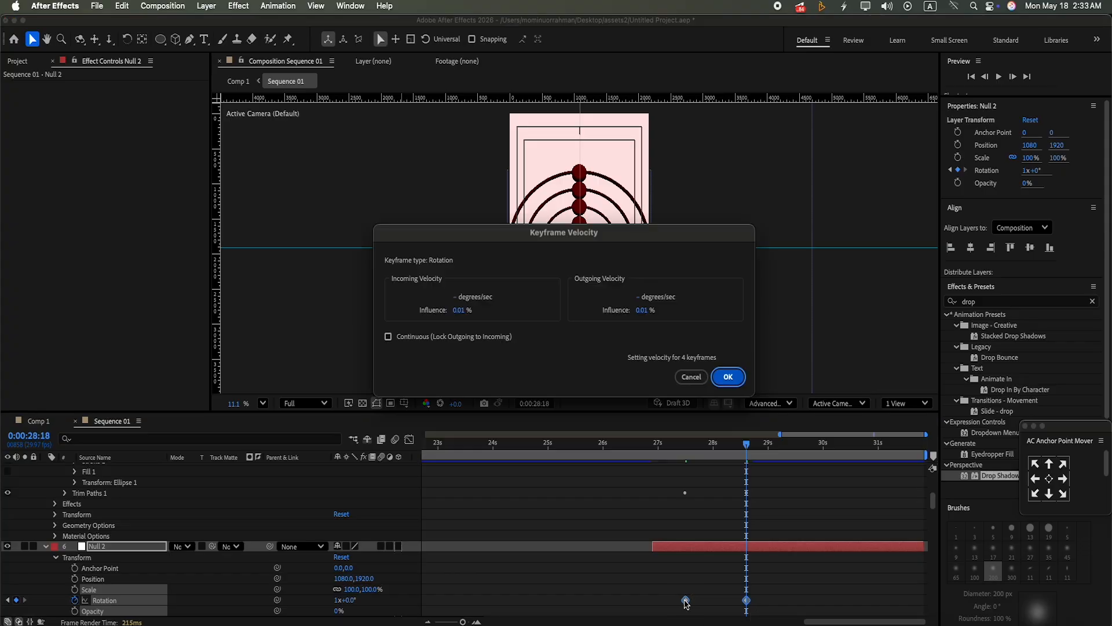
{"action": "left_click", "coordinate": [462, 311]}
{"action": "type", "text": "75"}
{"action": "left_click", "coordinate": [642, 311]}
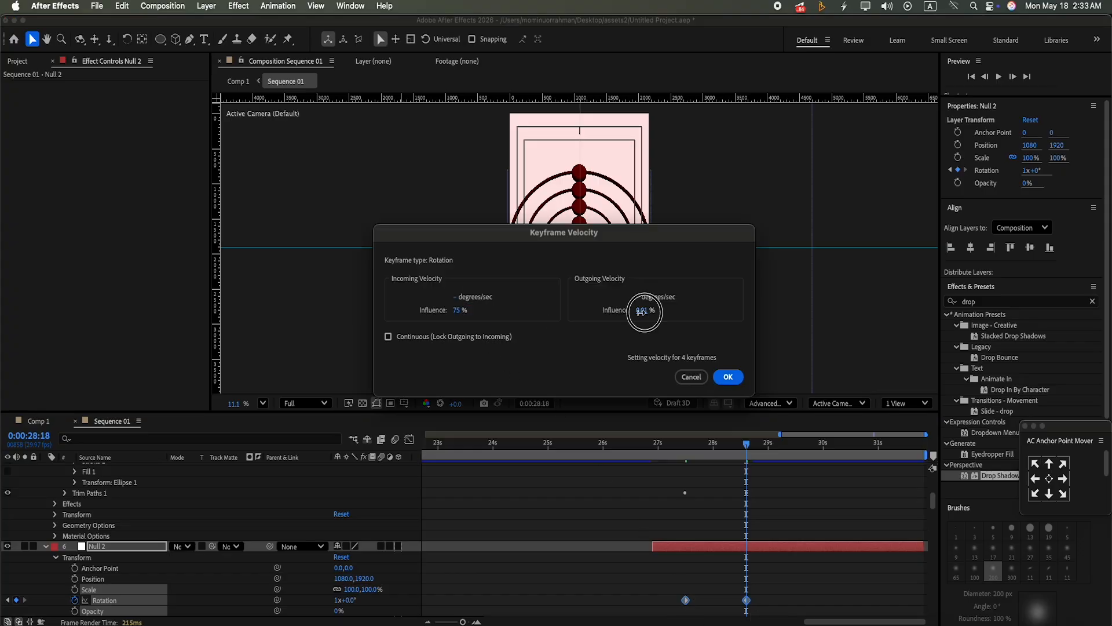
{"action": "type", "text": "75"}
{"action": "left_click", "coordinate": [728, 377]}
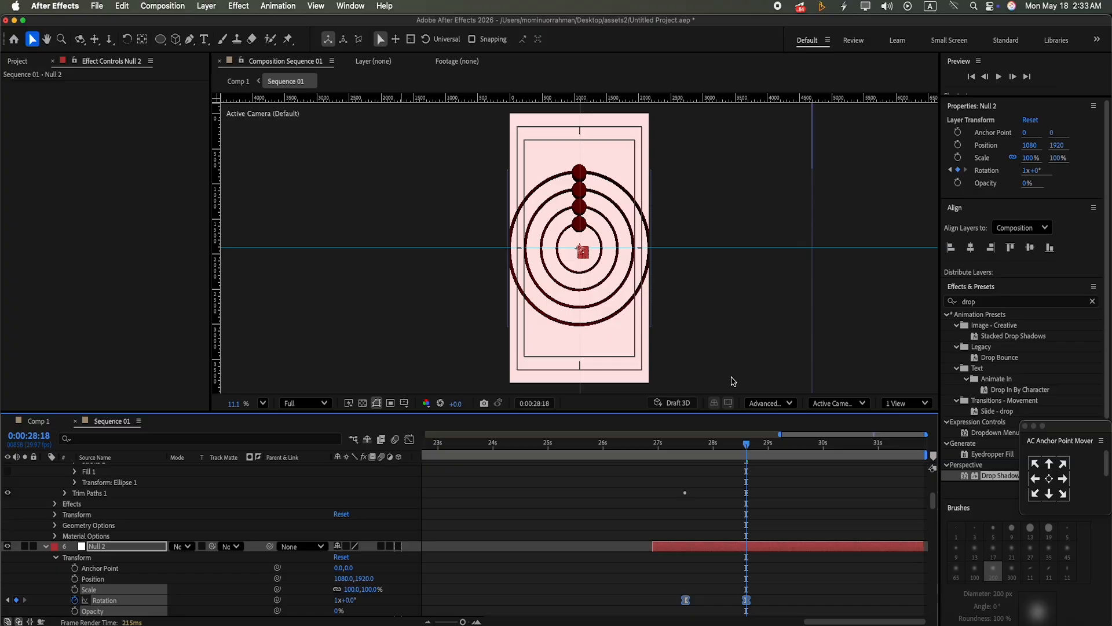
Step: Preview the ring and orbit animation from 0:00:27:15 and collapse Null 2's properties
{"action": "left_click", "coordinate": [745, 446]}
{"action": "left_click_drag", "start_coordinate": [746, 446], "coordinate": [685, 446]}
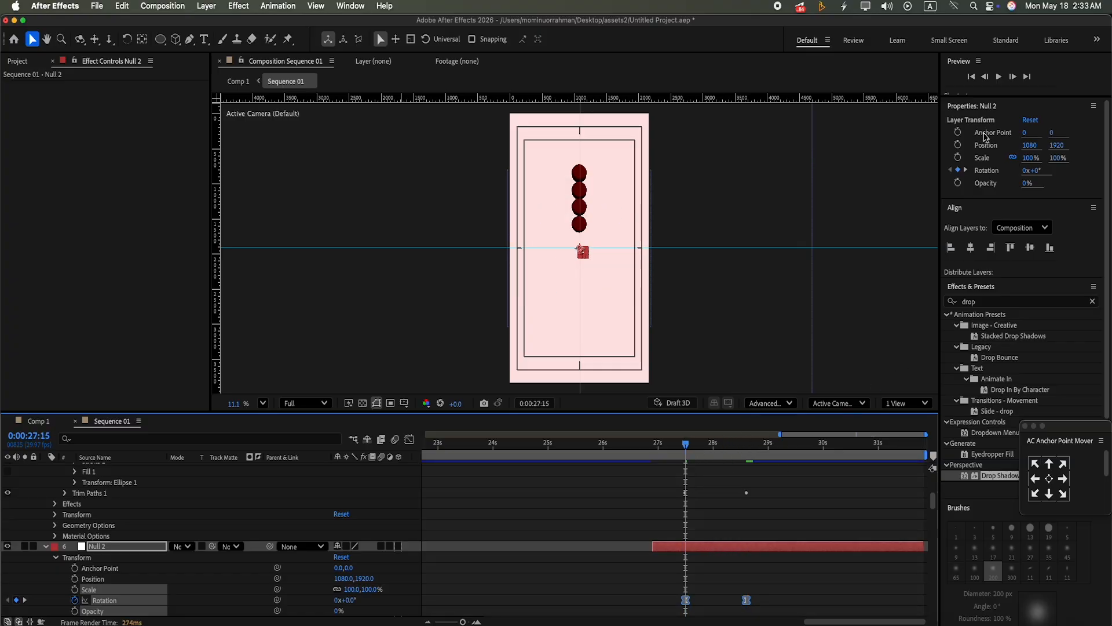
{"action": "left_click", "coordinate": [998, 77]}
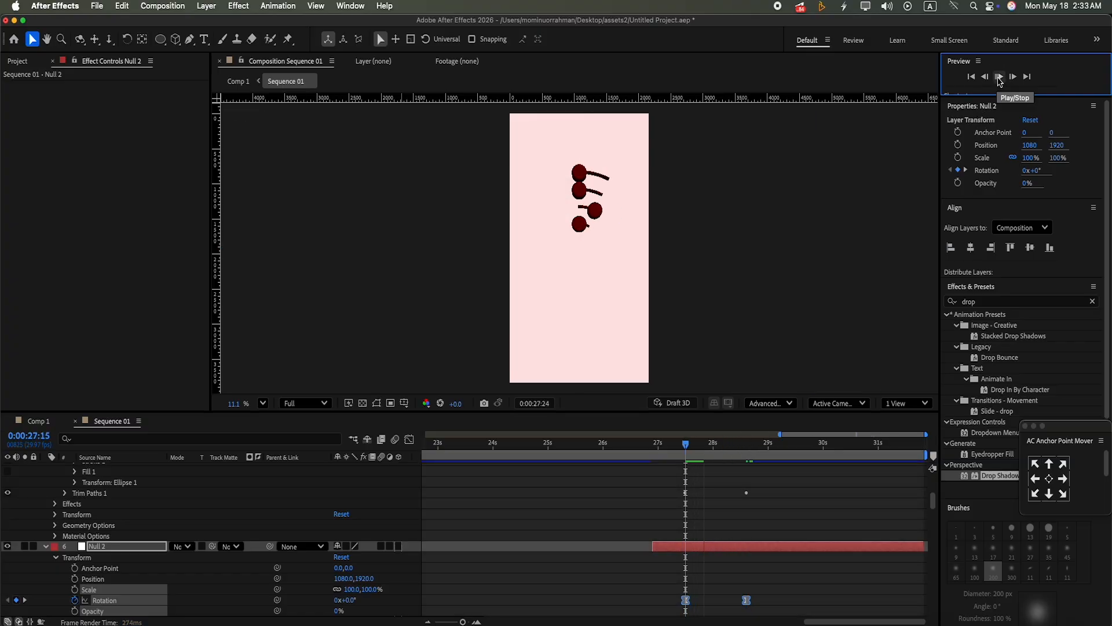
{"action": "left_click", "coordinate": [1000, 78]}
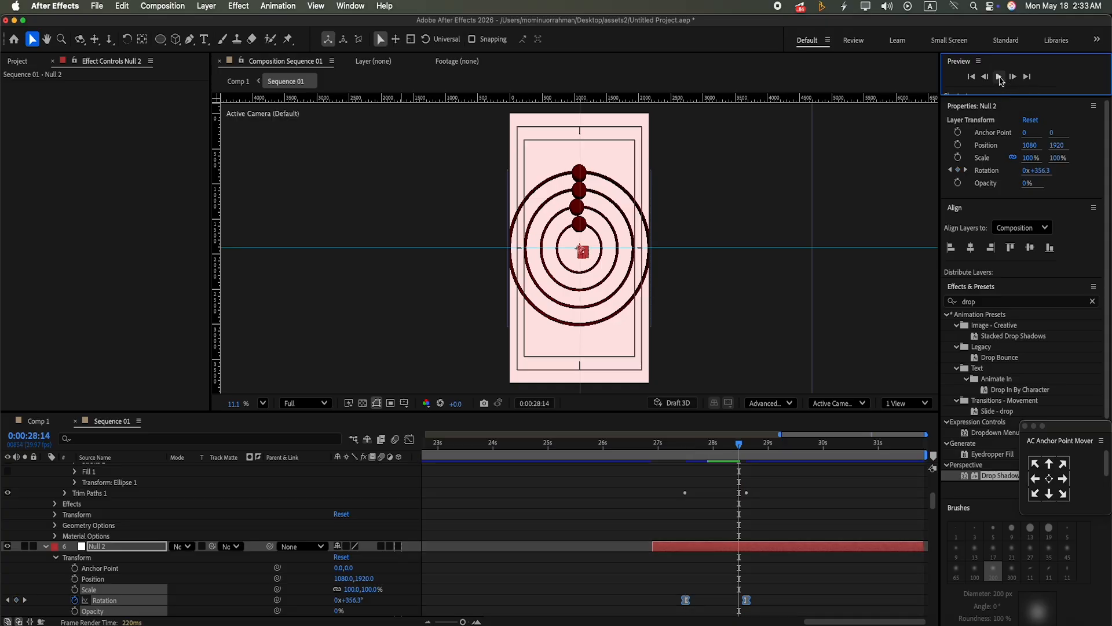
{"action": "left_click", "coordinate": [46, 545]}
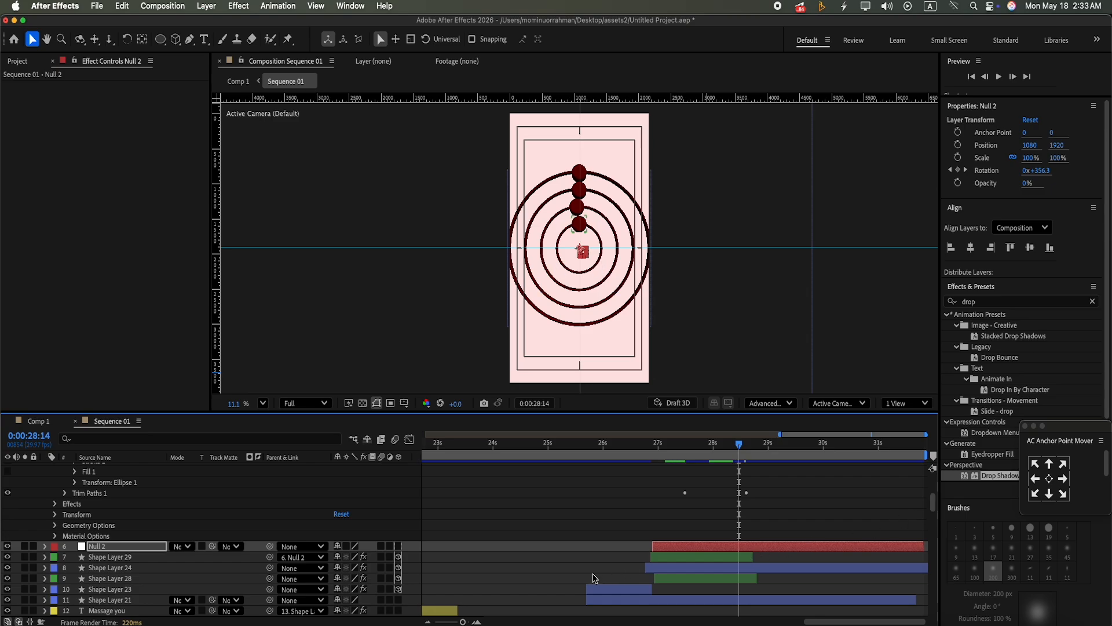
Step: Set the label colour of Shape Layer 25, Null 2 and Shape Layer 29 to Dark Green
{"action": "left_click", "coordinate": [706, 510]}
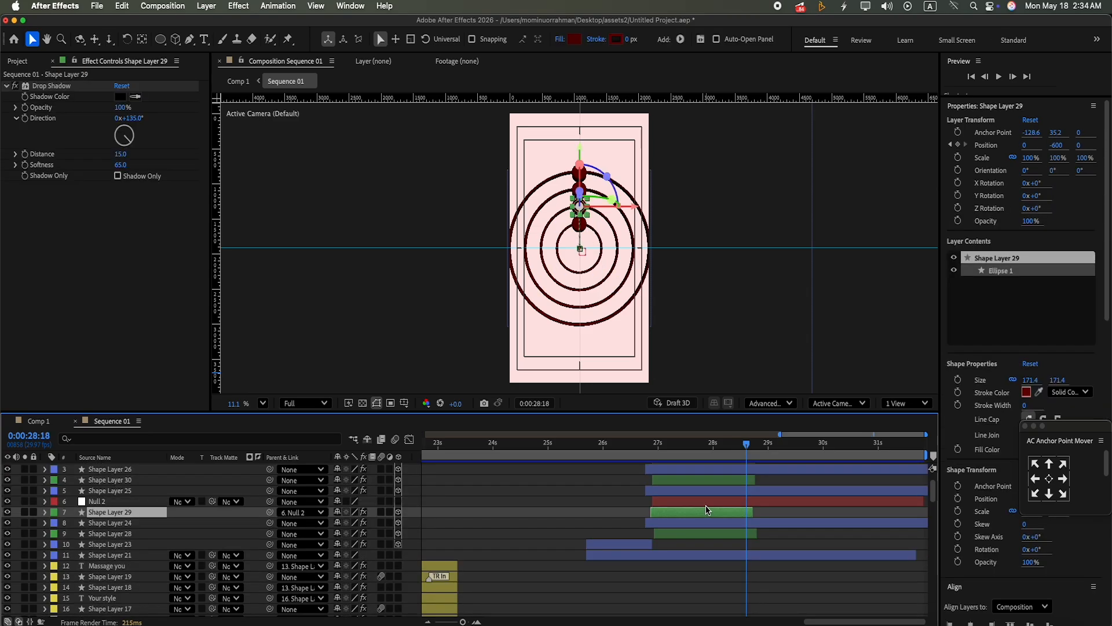
{"action": "left_click", "coordinate": [704, 491], "text": "shift"}
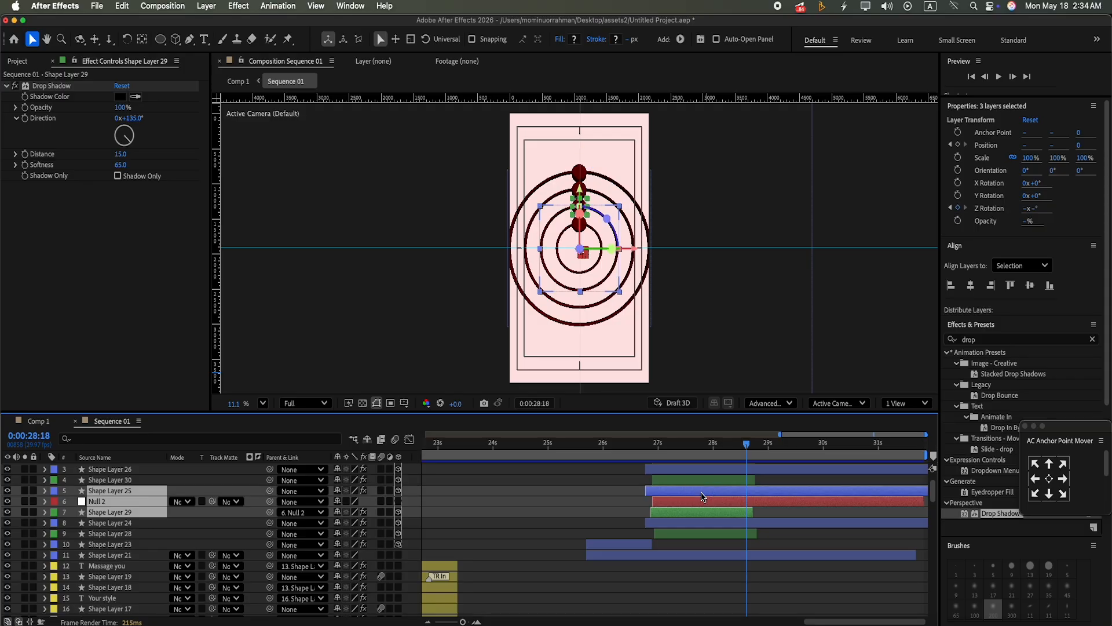
{"action": "left_click", "coordinate": [55, 493]}
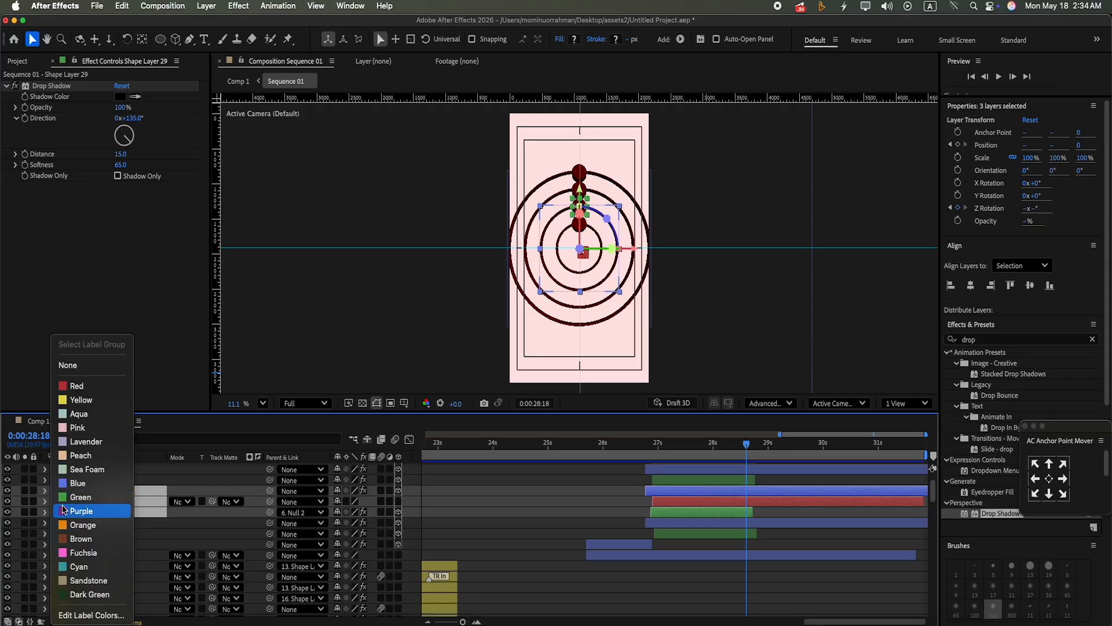
{"action": "left_click", "coordinate": [82, 594]}
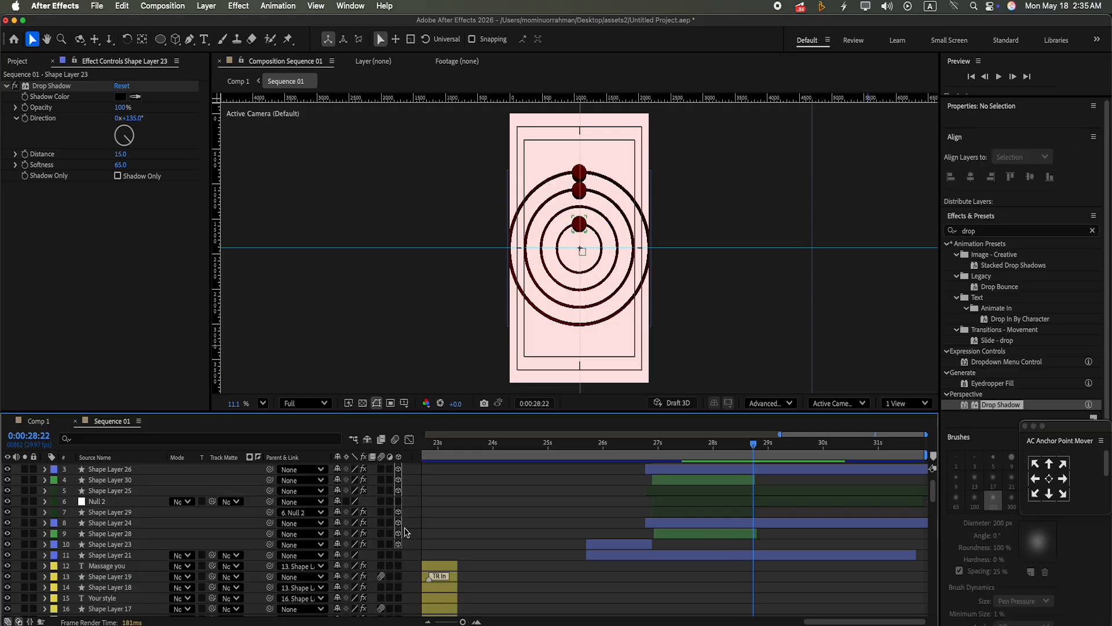
Step: Create a new null object, split it at 0:00:26:27 and delete its earlier part
{"action": "right_click", "coordinate": [412, 521]}
{"action": "mouse_move", "coordinate": [440, 462]}
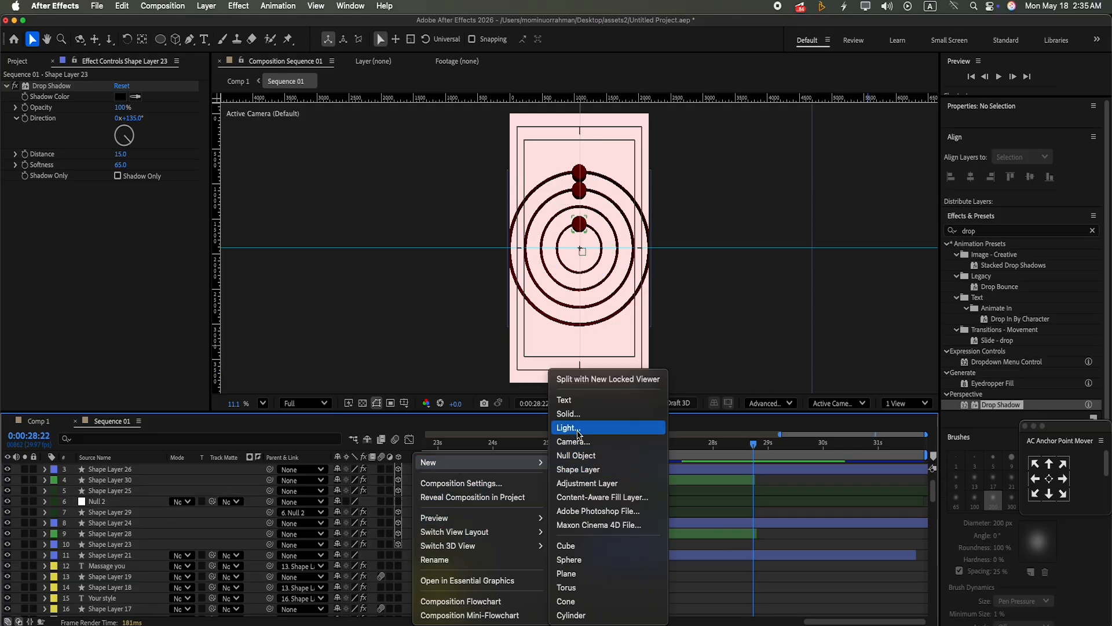
{"action": "left_click", "coordinate": [590, 458]}
{"action": "left_click_drag", "start_coordinate": [753, 445], "coordinate": [652, 484]}
{"action": "left_click", "coordinate": [634, 470]}
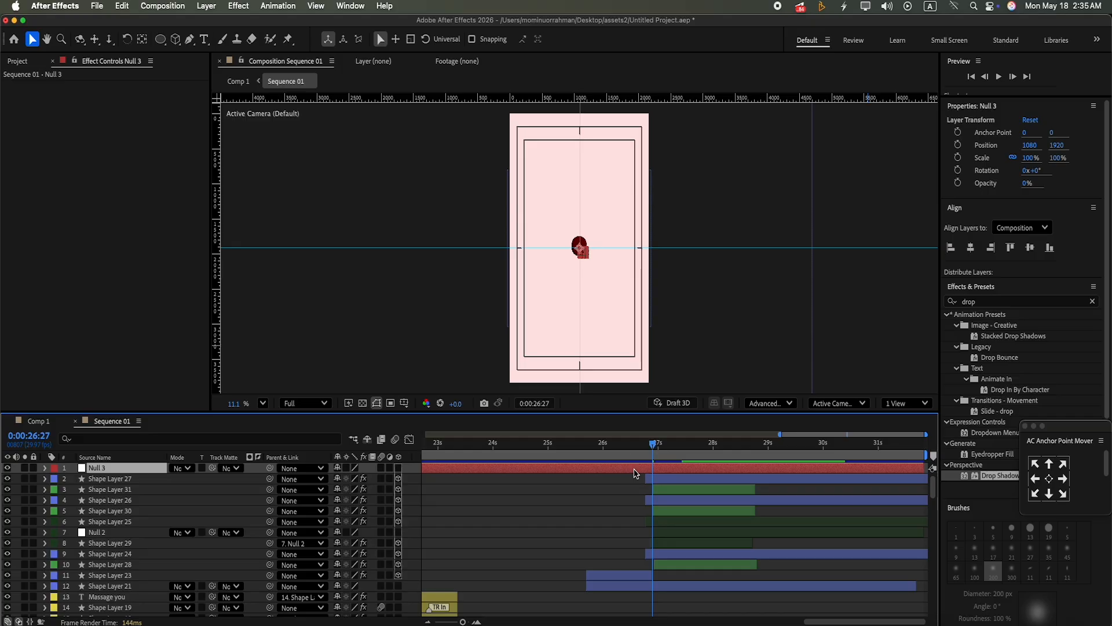
{"action": "left_click", "coordinate": [630, 481]}
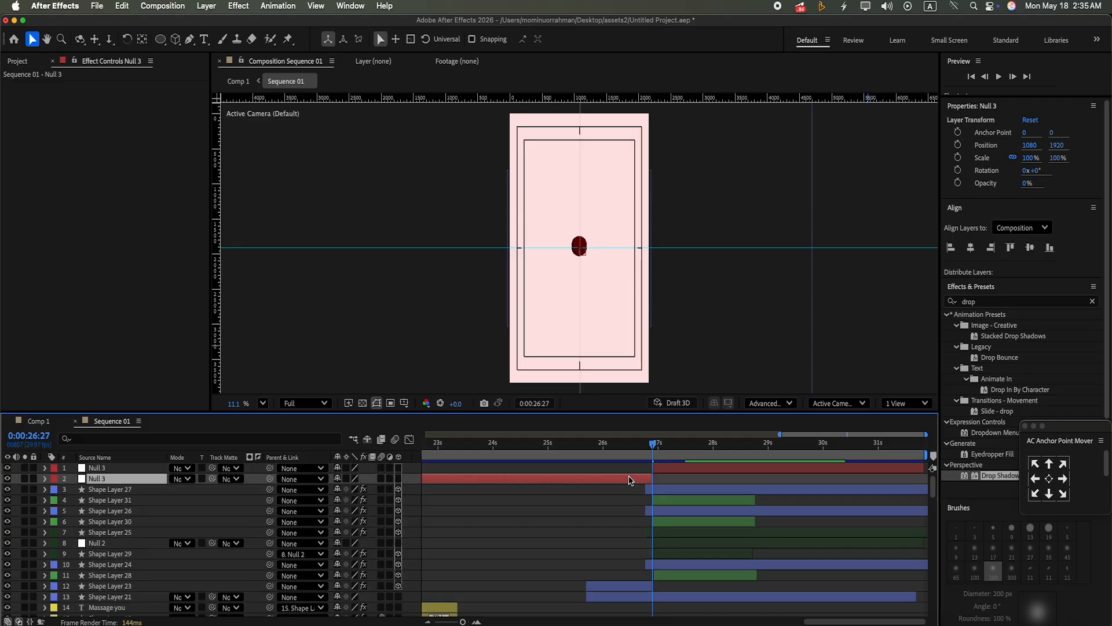
Step: Move Null 3 directly above Shape Layer 28 in the layer stack and parent Shape Layer 28 to it
{"action": "left_click_drag", "start_coordinate": [99, 471], "coordinate": [141, 557]}
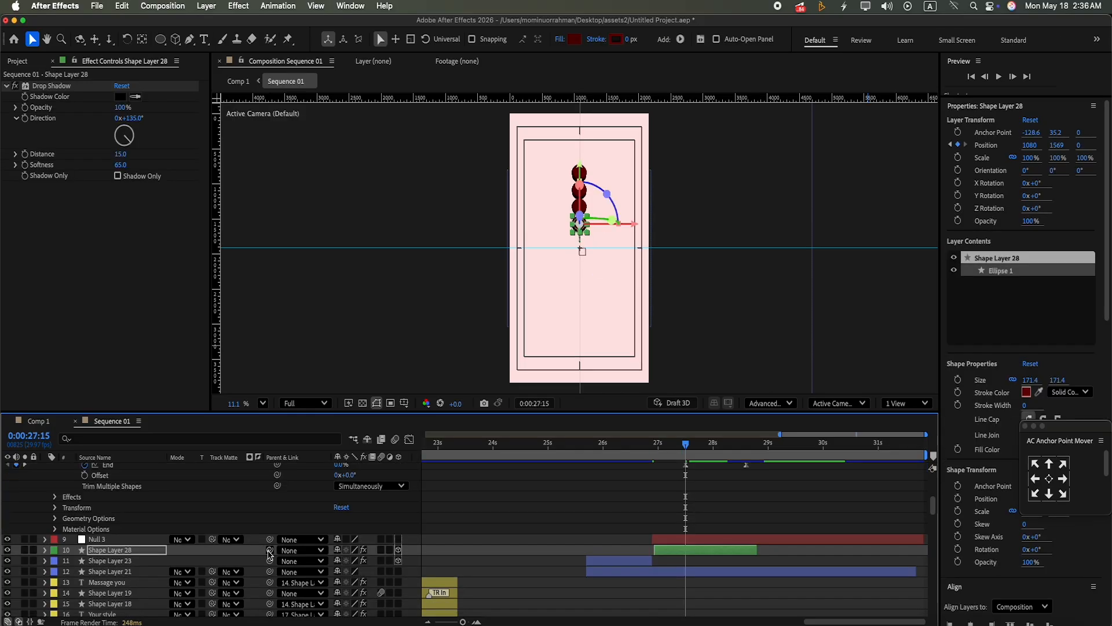
{"action": "left_click_drag", "start_coordinate": [270, 551], "coordinate": [135, 544]}
Step: Keyframe Null 3's Rotation from 0° at 0:00:27:15 to one full revolution at 0:00:28:18
{"action": "left_click", "coordinate": [44, 540]}
{"action": "left_click", "coordinate": [54, 550]}
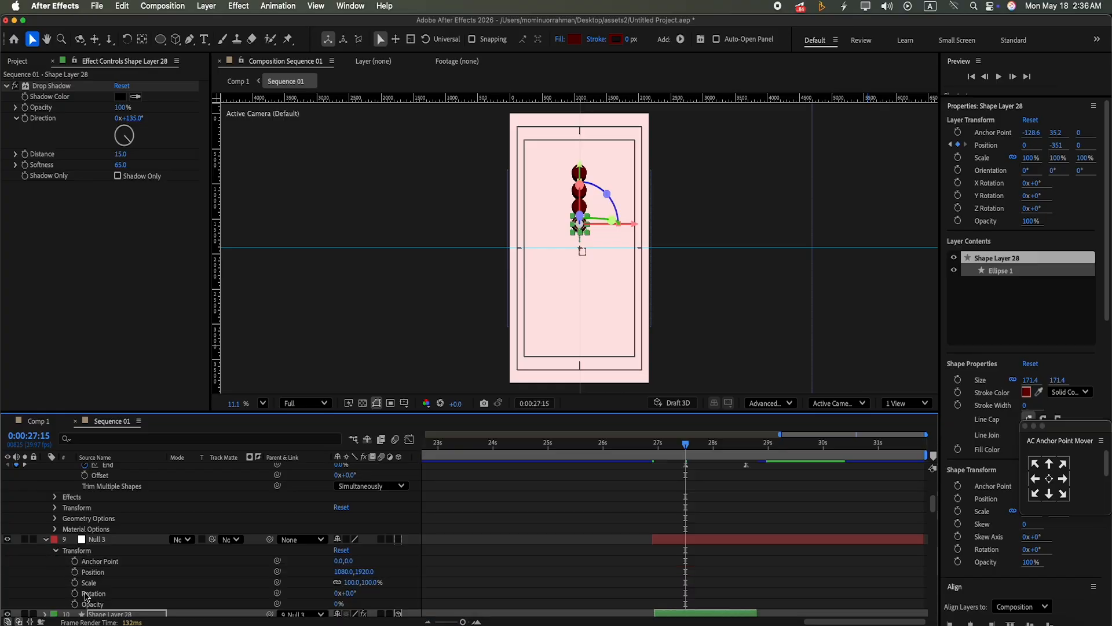
{"action": "left_click", "coordinate": [75, 592]}
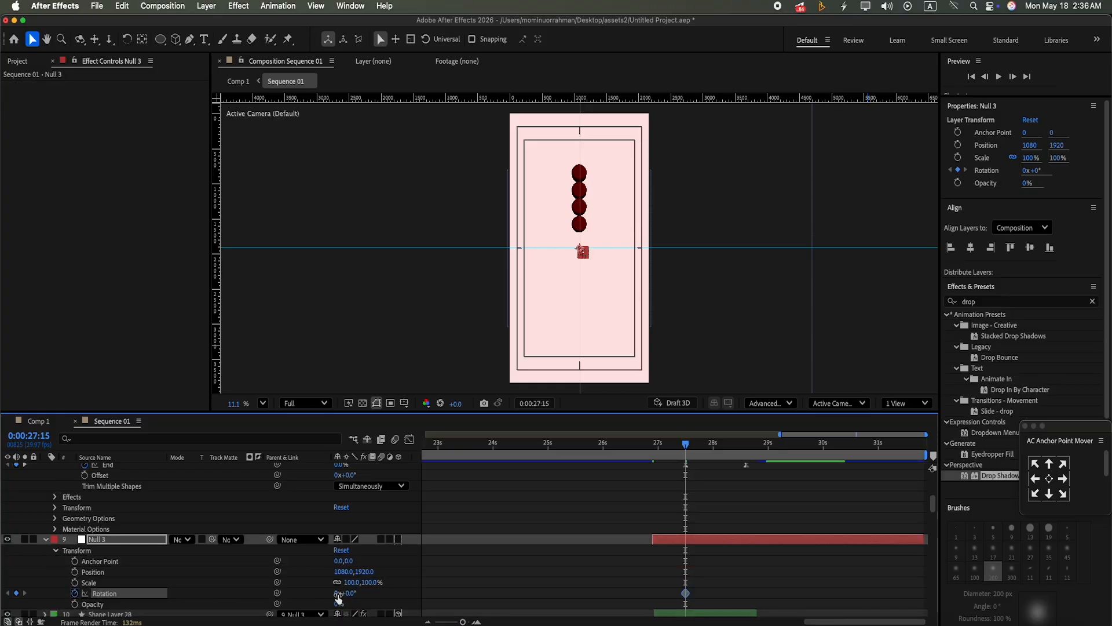
{"action": "left_click_drag", "start_coordinate": [693, 444], "coordinate": [745, 477]}
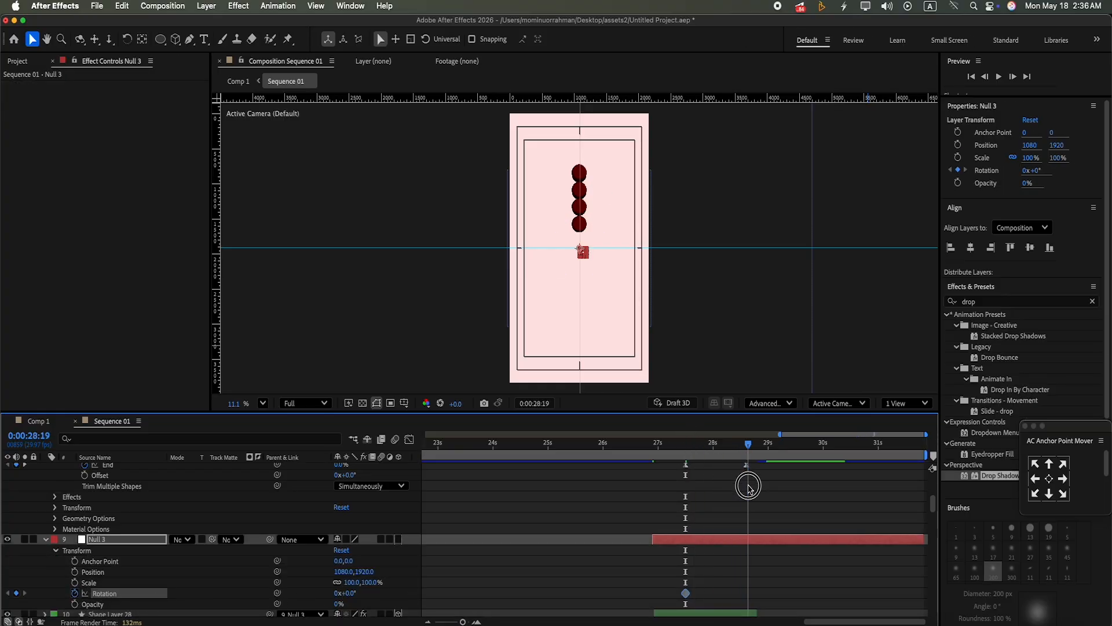
{"action": "left_click", "coordinate": [349, 593]}
{"action": "left_click", "coordinate": [338, 593]}
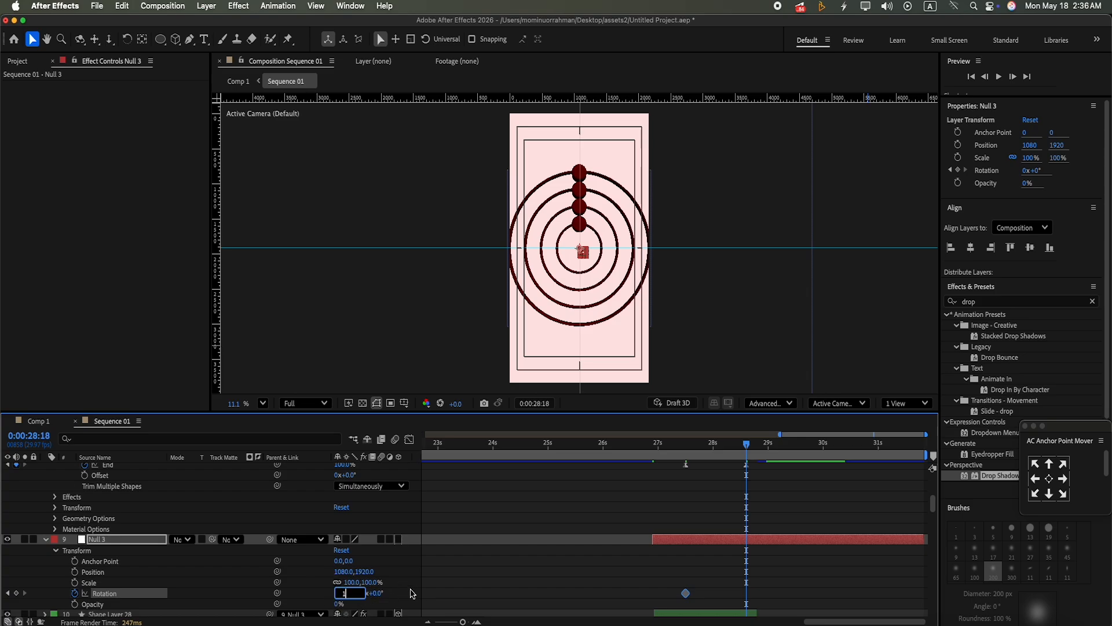
{"action": "type", "text": "1"}
{"action": "left_click", "coordinate": [412, 593]}
Step: Set the incoming and outgoing velocity influence of Null 3's Rotation keyframes to 75%
{"action": "left_click_drag", "start_coordinate": [676, 589], "coordinate": [752, 606]}
{"action": "key", "text": "super+shift+k"}
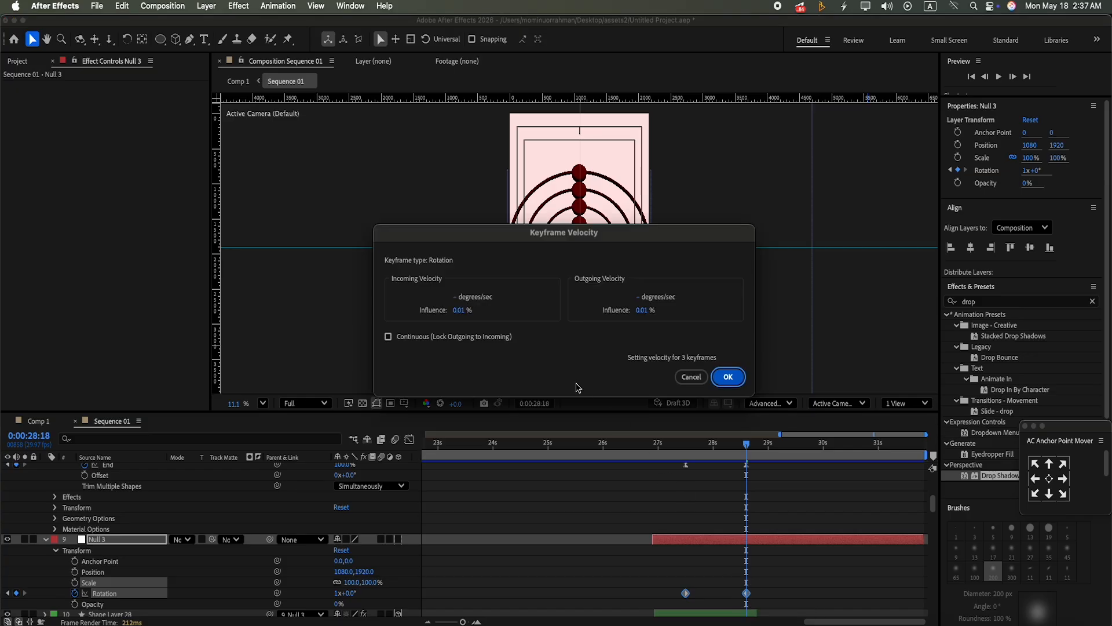
{"action": "left_click", "coordinate": [459, 312]}
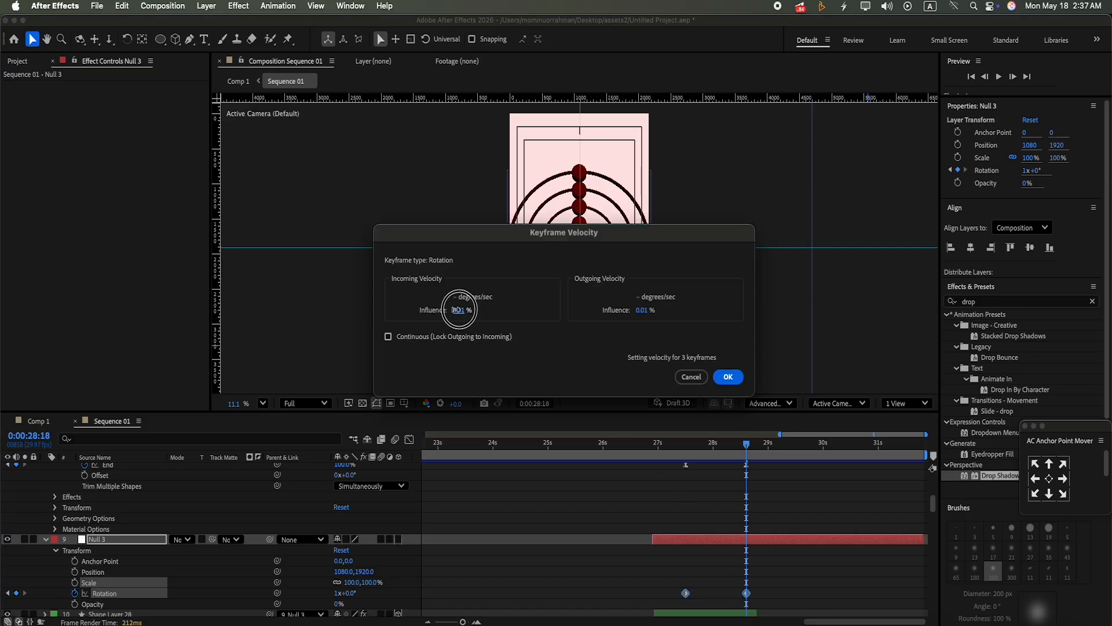
{"action": "left_click", "coordinate": [474, 310]}
{"action": "key", "text": "BackSpace"}
{"action": "key", "text": "BackSpace"}
{"action": "key", "text": "BackSpace"}
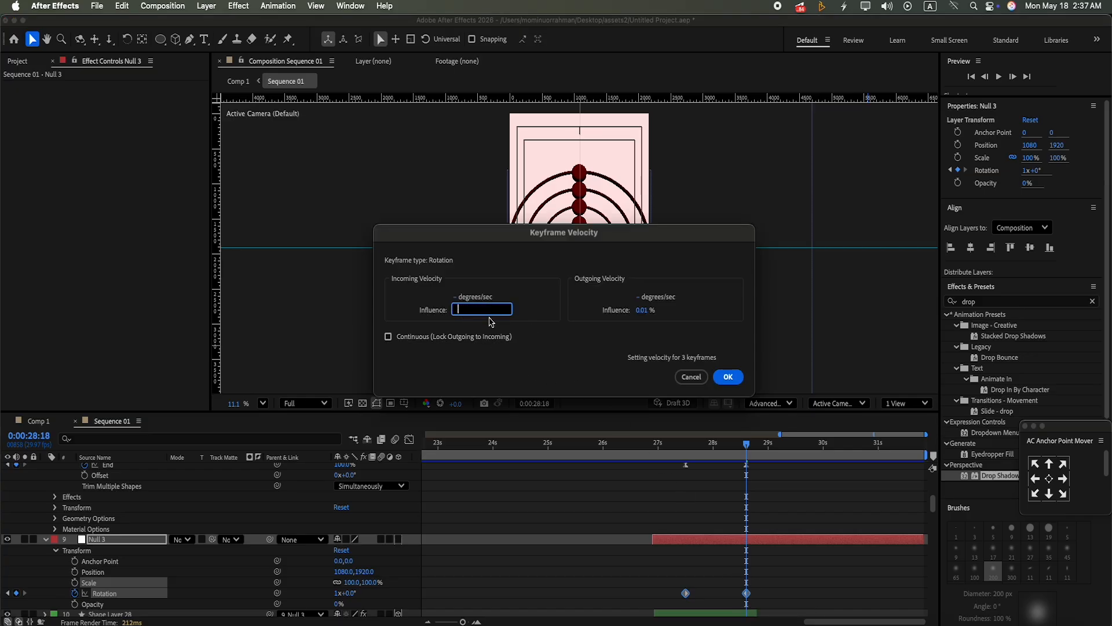
{"action": "left_click", "coordinate": [647, 308]}
{"action": "key", "text": "BackSpace"}
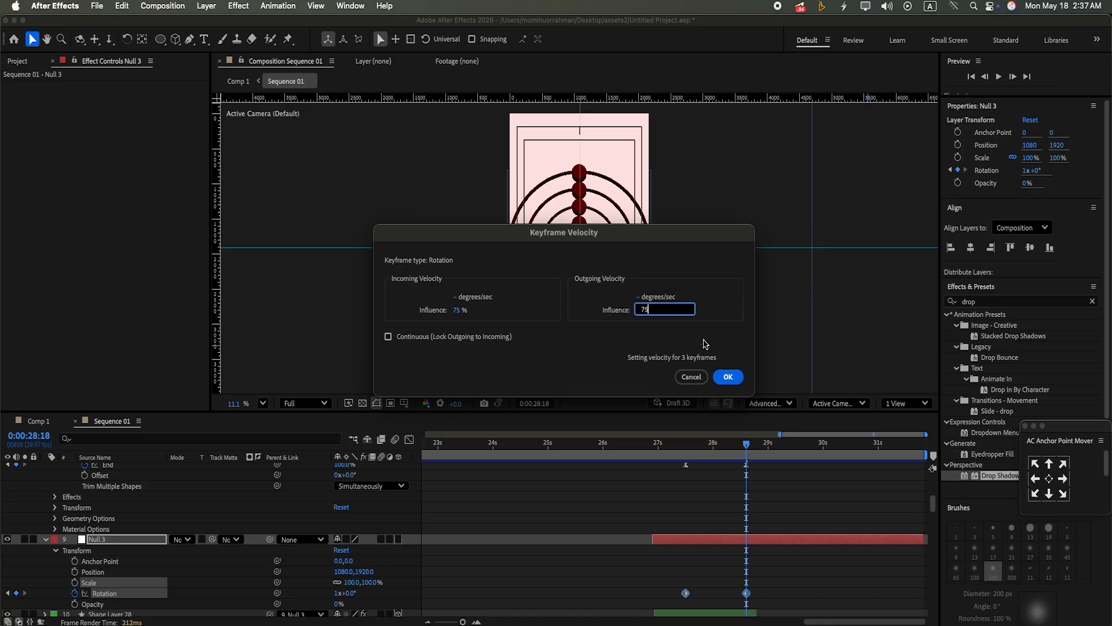
{"action": "left_click", "coordinate": [728, 377]}
Step: Preview Null 3's rotation from 0:00:27:15 and collapse its properties
{"action": "left_click_drag", "start_coordinate": [746, 444], "coordinate": [686, 443]}
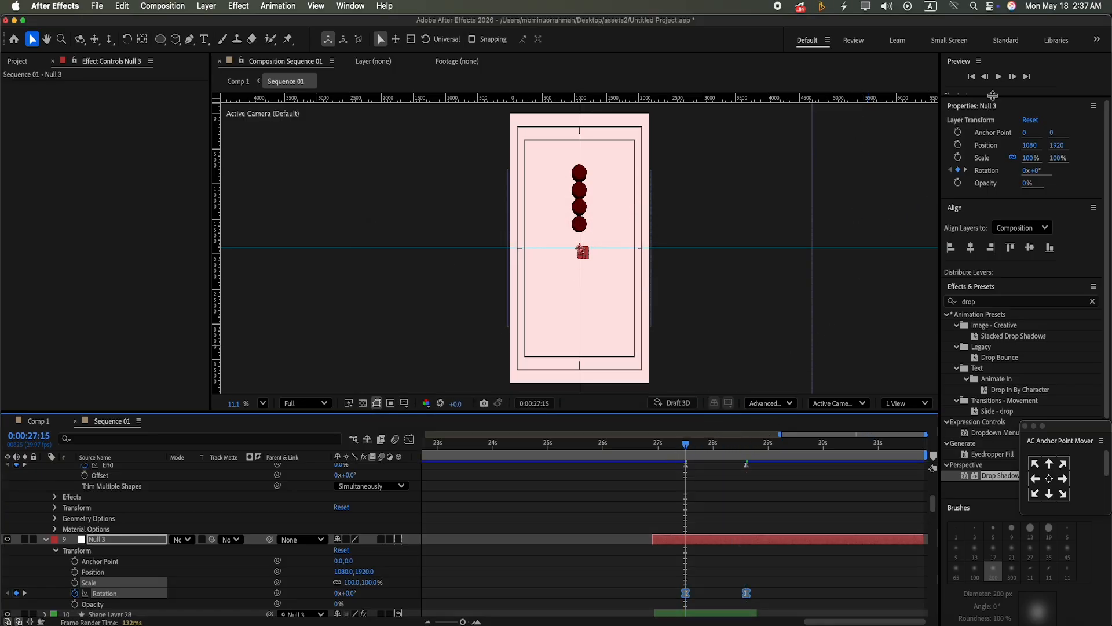
{"action": "left_click", "coordinate": [1000, 76]}
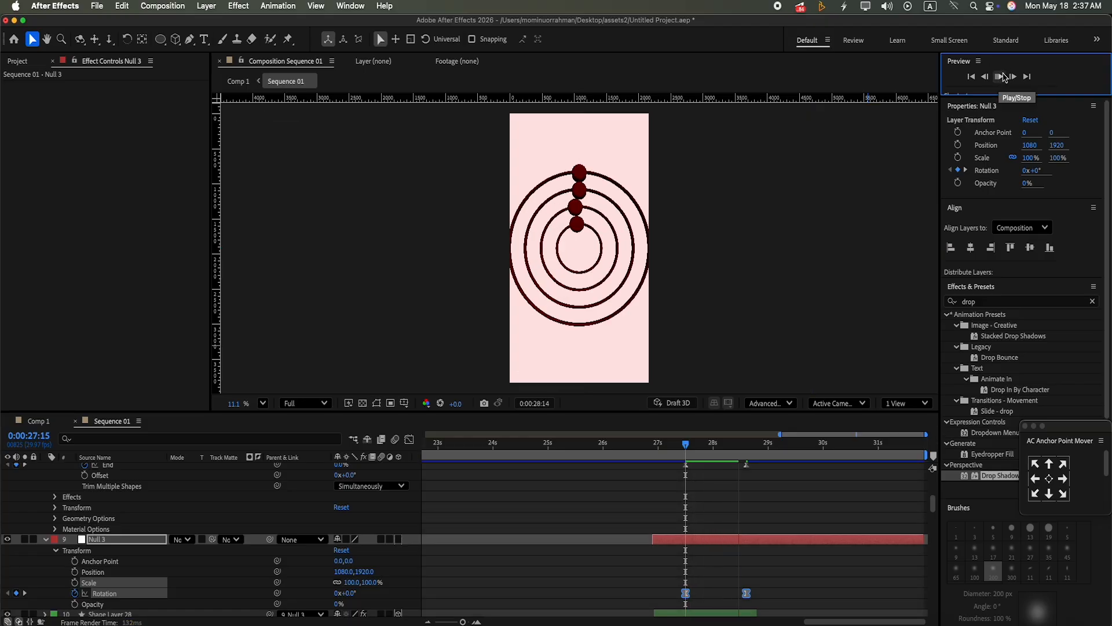
{"action": "left_click", "coordinate": [1002, 77]}
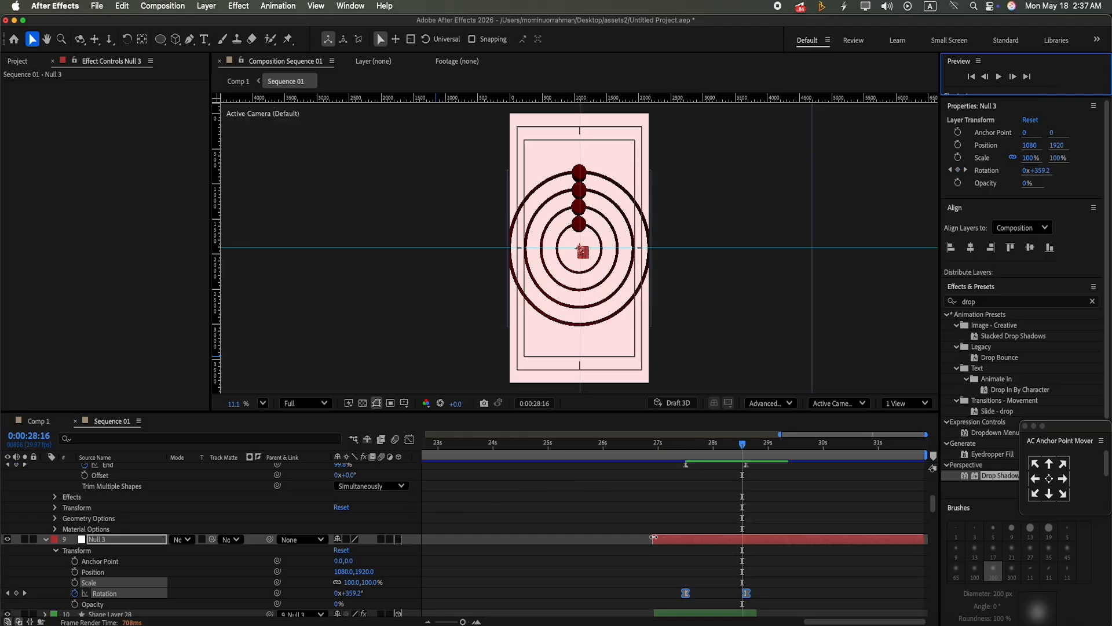
{"action": "left_click", "coordinate": [45, 540]}
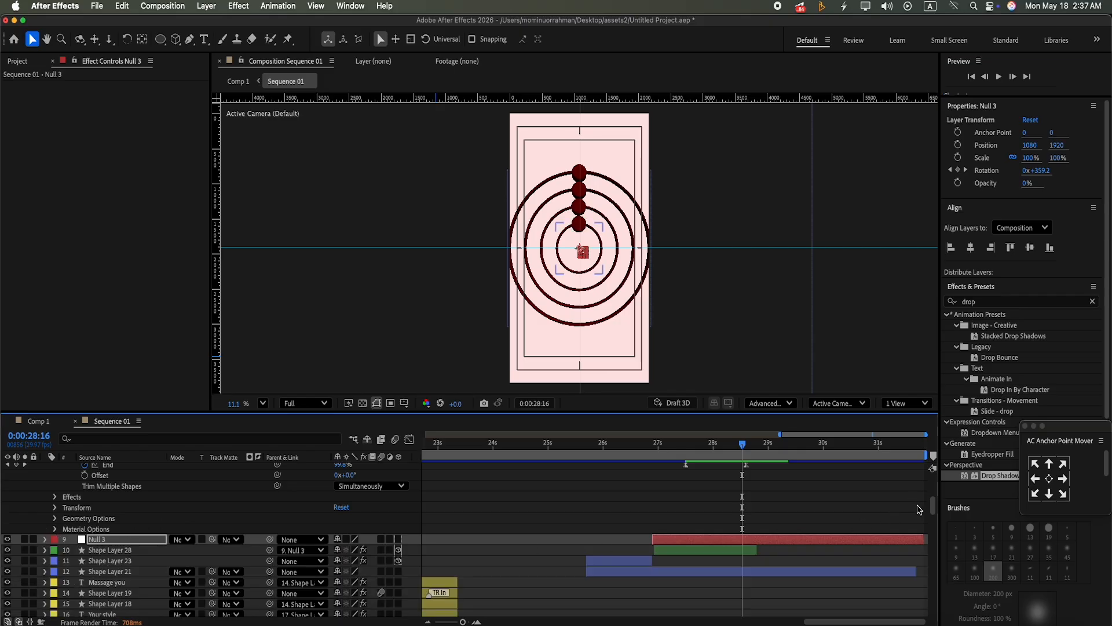
Step: Collapse Shape Layer 24 and set the label colour of Shape Layer 24, Null 3 and Shape Layer 28 to Orange
{"action": "left_click_drag", "start_coordinate": [933, 510], "coordinate": [933, 495]}
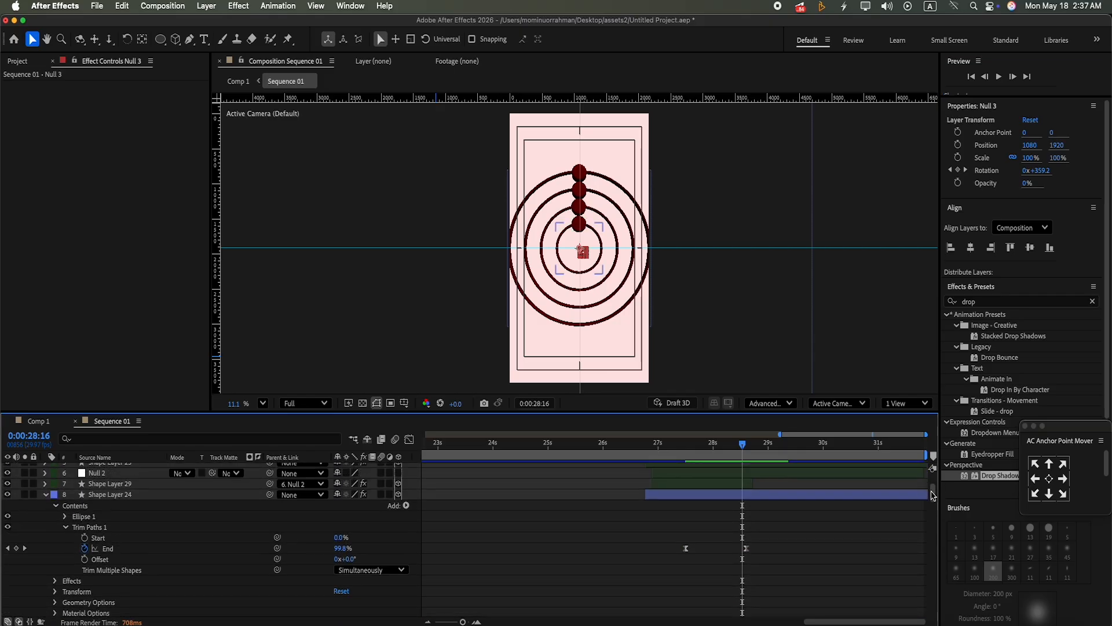
{"action": "left_click", "coordinate": [684, 496]}
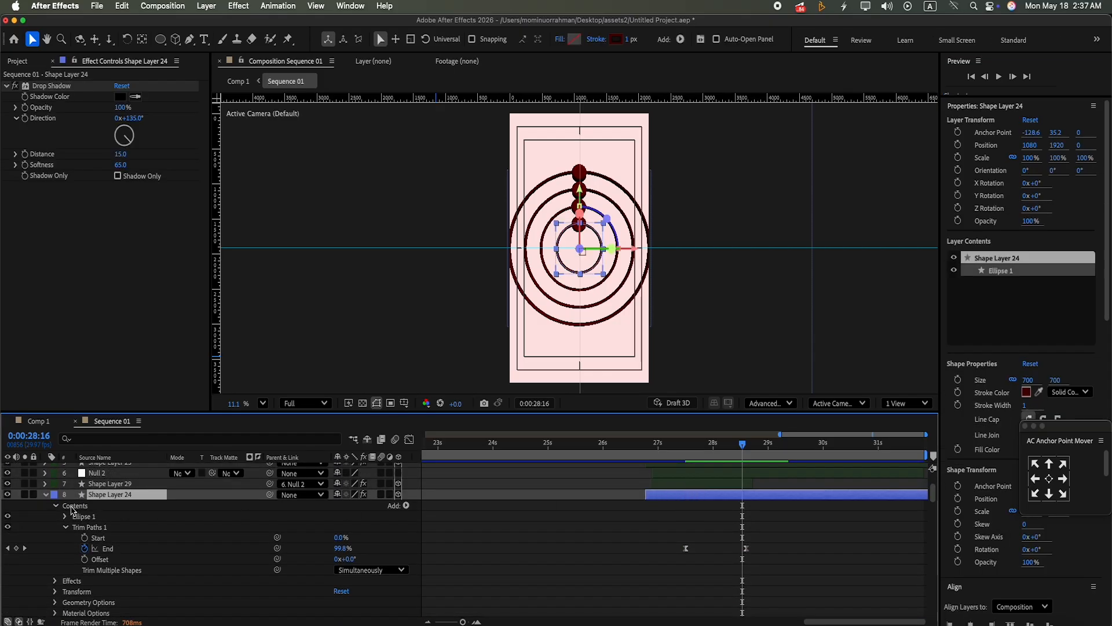
{"action": "left_click", "coordinate": [44, 496]}
{"action": "left_click", "coordinate": [694, 517], "text": "shift"}
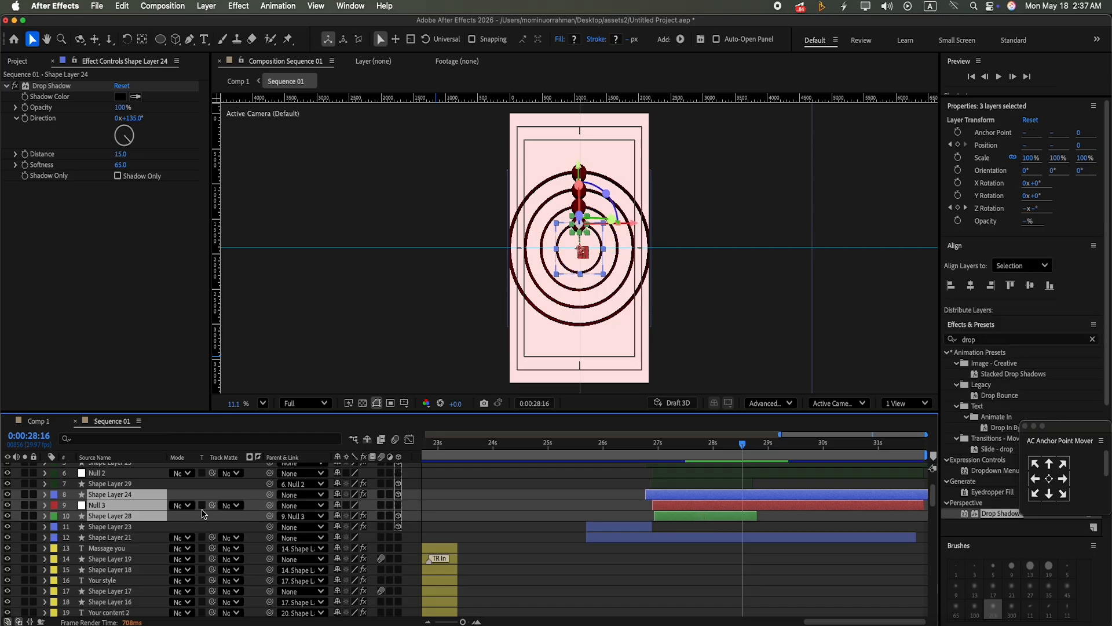
{"action": "left_click", "coordinate": [51, 497]}
{"action": "left_click", "coordinate": [74, 525]}
Step: Preview the circles rising and orbiting along the rings from 0:00:26:20
{"action": "left_click_drag", "start_coordinate": [743, 445], "coordinate": [639, 448]}
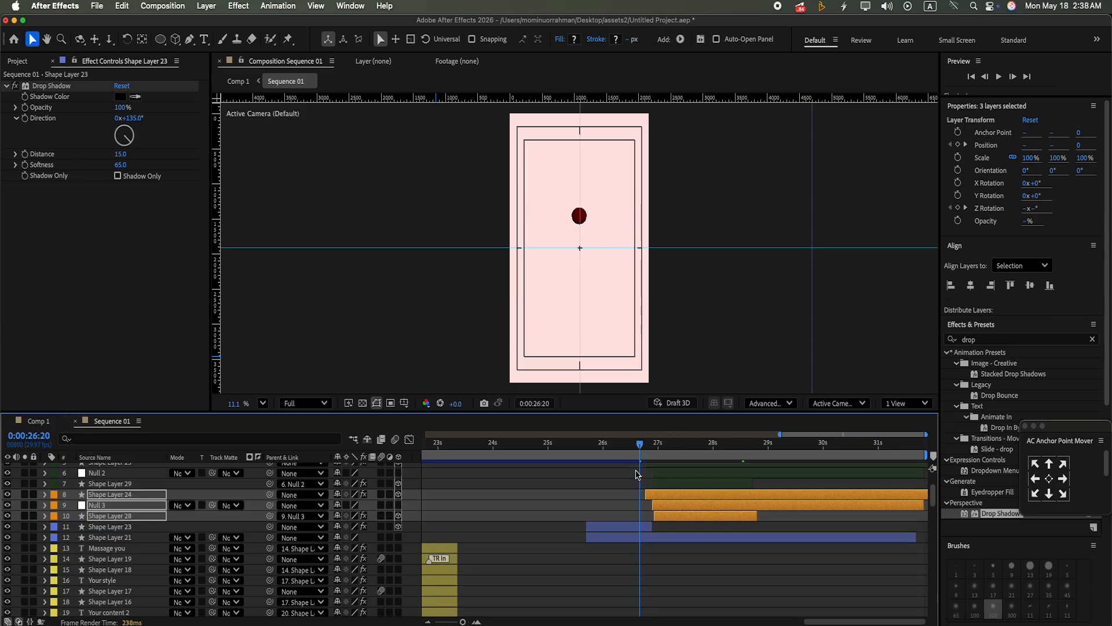
{"action": "left_click", "coordinate": [1000, 76]}
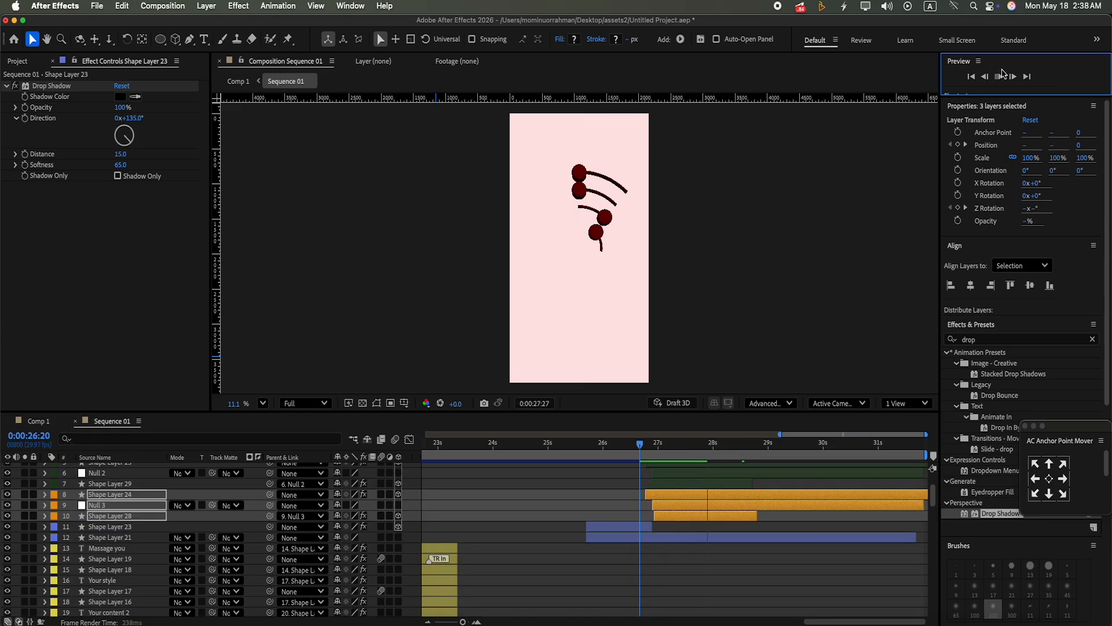
{"action": "left_click", "coordinate": [1001, 75]}
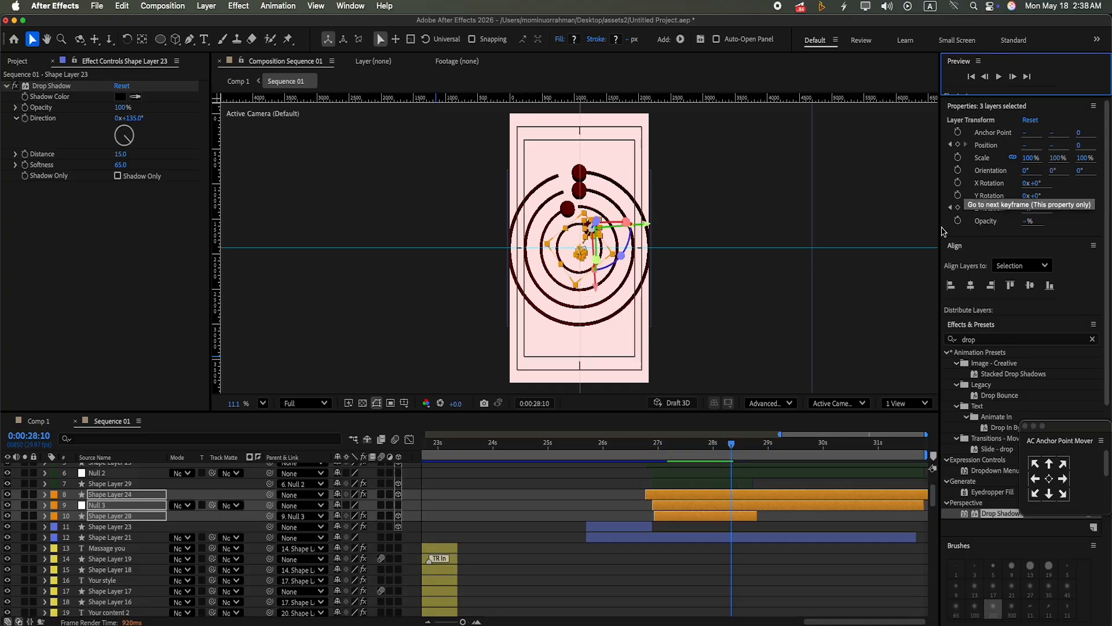
Step: Pre-compose Shape Layer 24, Null 3 and Shape Layer 28 into Pre-comp 1, moving all attributes into it
{"action": "left_click", "coordinate": [509, 520]}
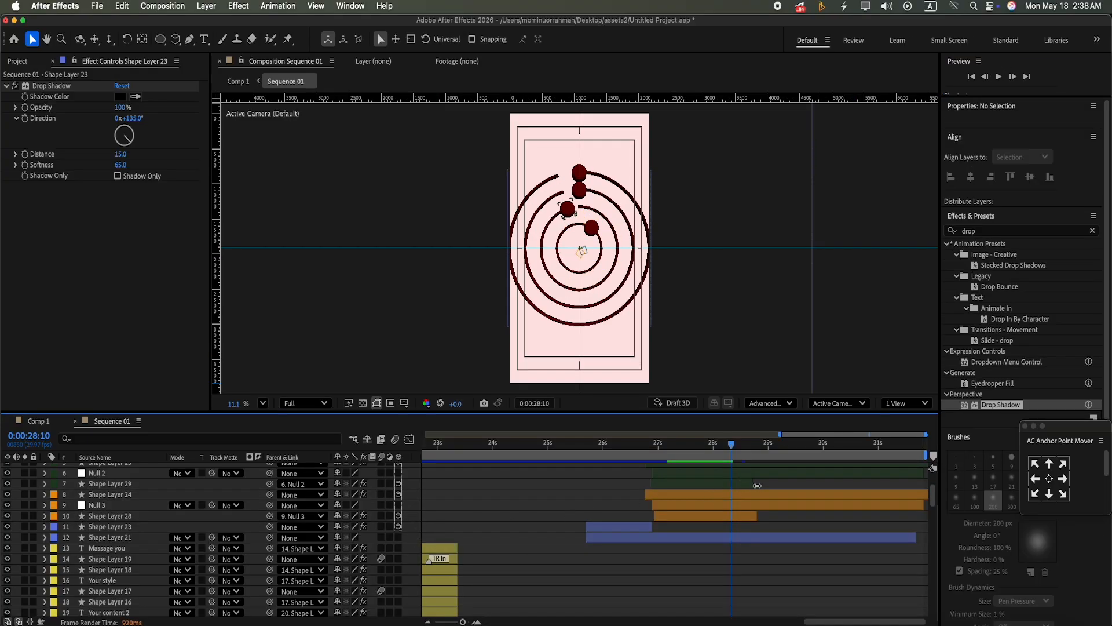
{"action": "key", "text": "super+z"}
{"action": "left_click", "coordinate": [420, 540]}
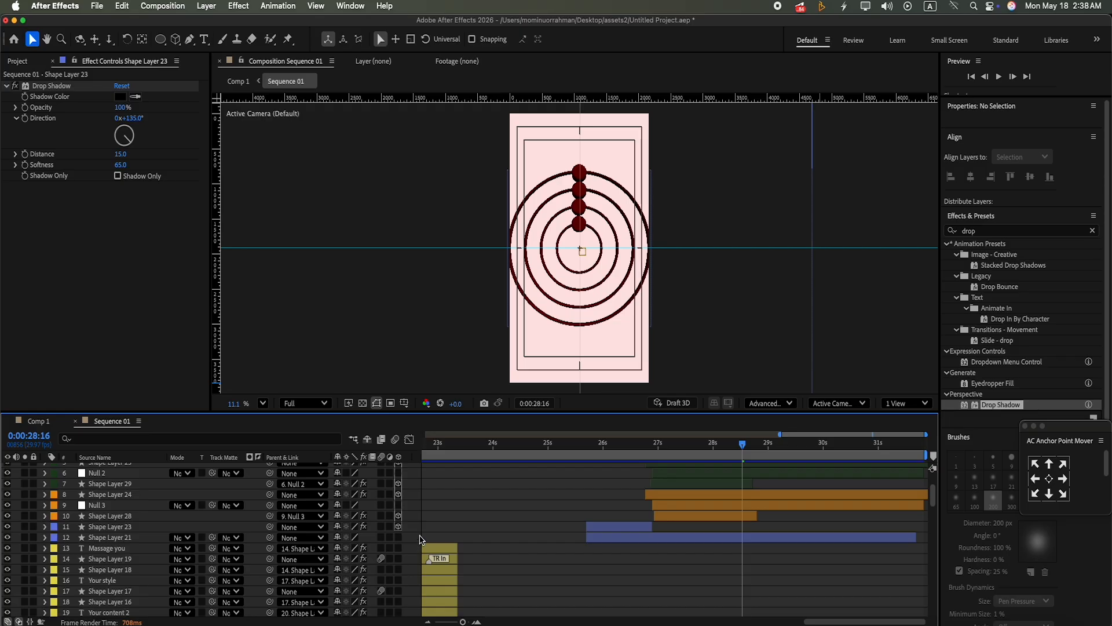
{"action": "left_click", "coordinate": [677, 516]}
{"action": "left_click", "coordinate": [672, 498], "text": "shift"}
{"action": "right_click", "coordinate": [684, 500]}
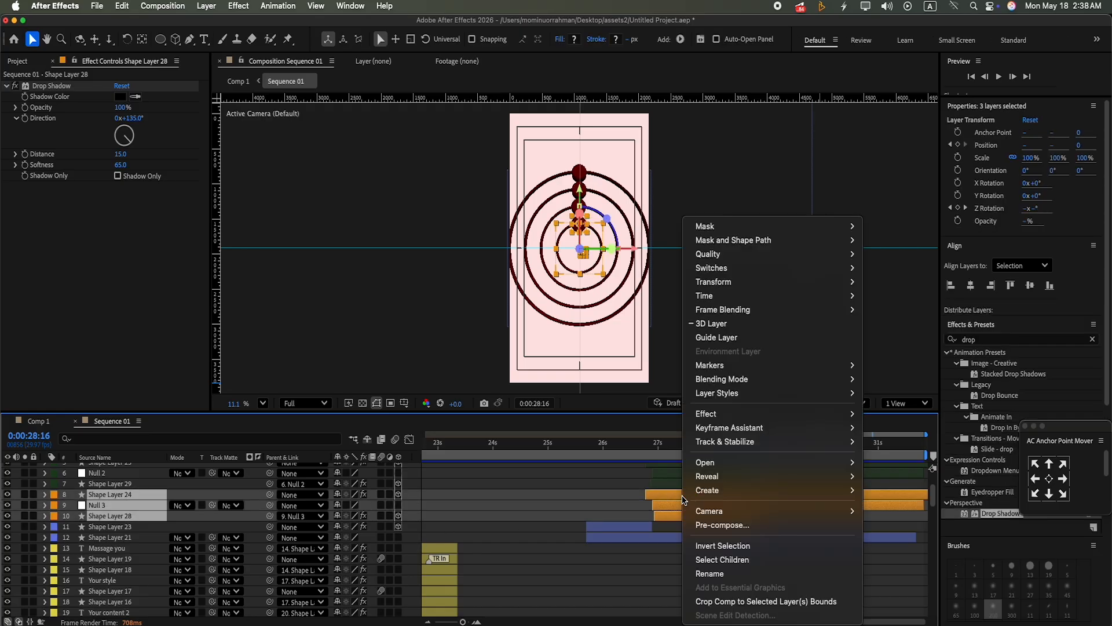
{"action": "left_click", "coordinate": [723, 524]}
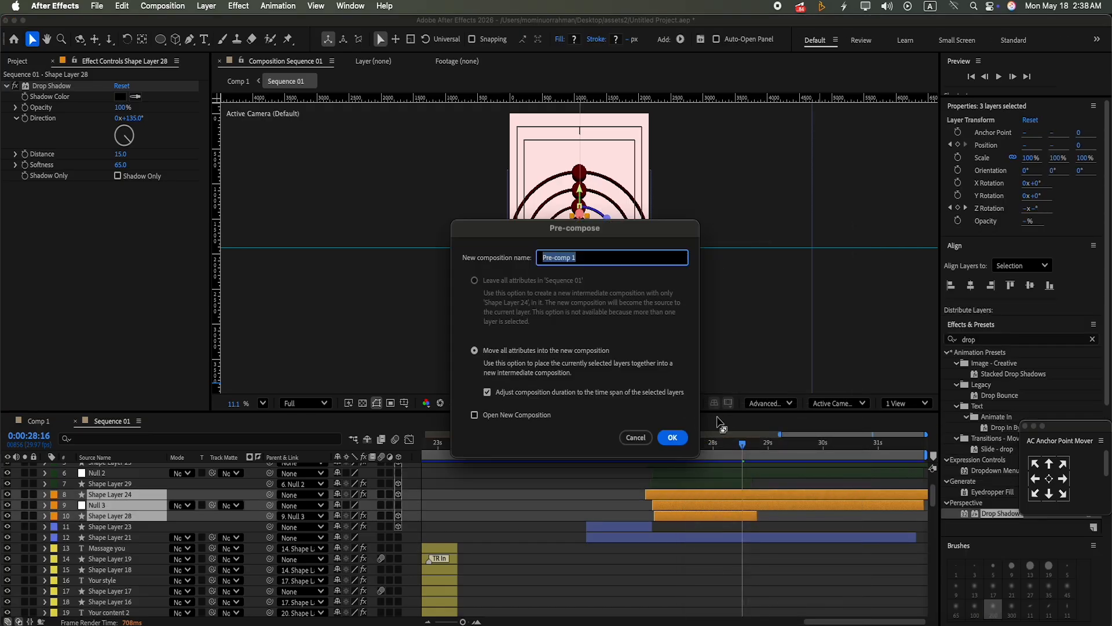
{"action": "left_click", "coordinate": [671, 437]}
Step: Rotate Pre-comp 1 to 53° and move the current time to 0:00:26:23
{"action": "mouse_move", "coordinate": [1033, 176]}
{"action": "left_mouse_down"}
{"action": "mouse_move", "coordinate": [1033, 142]}
{"action": "mouse_move", "coordinate": [1032, 157]}
{"action": "left_mouse_up"}
{"action": "left_click_drag", "start_coordinate": [744, 444], "coordinate": [646, 443]}
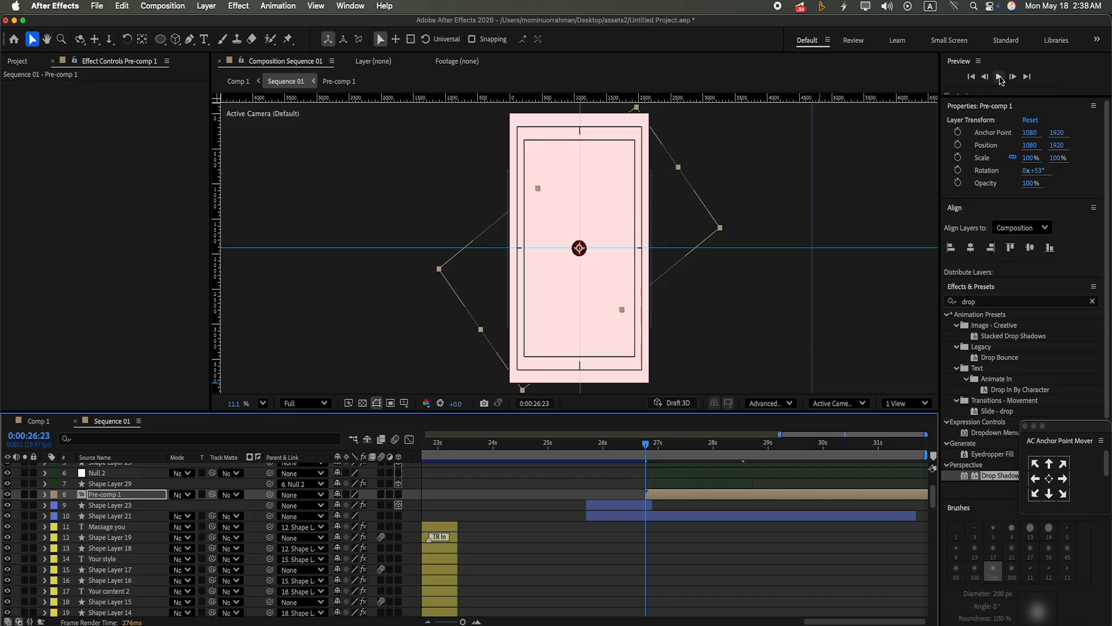
Step: Pre-compose Shape Layer 25, Null 2 and Shape Layer 29 into Pre-comp 2
{"action": "left_click", "coordinate": [1000, 78]}
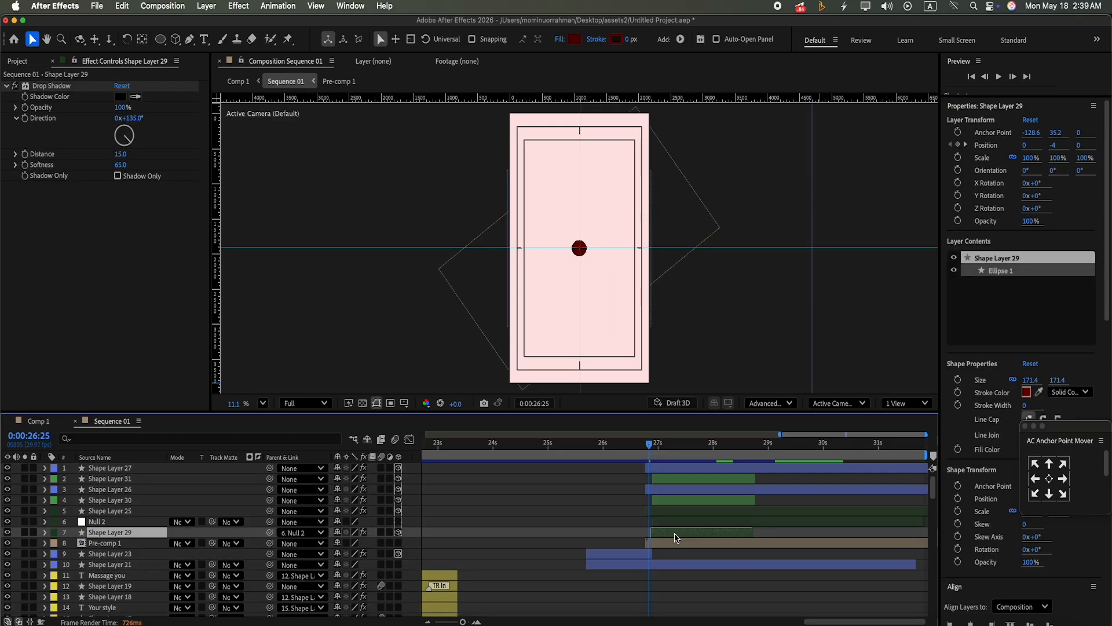
{"action": "left_click", "coordinate": [676, 512], "text": "shift"}
{"action": "right_click", "coordinate": [680, 513]}
{"action": "left_click", "coordinate": [743, 472]}
{"action": "left_click", "coordinate": [670, 437]}
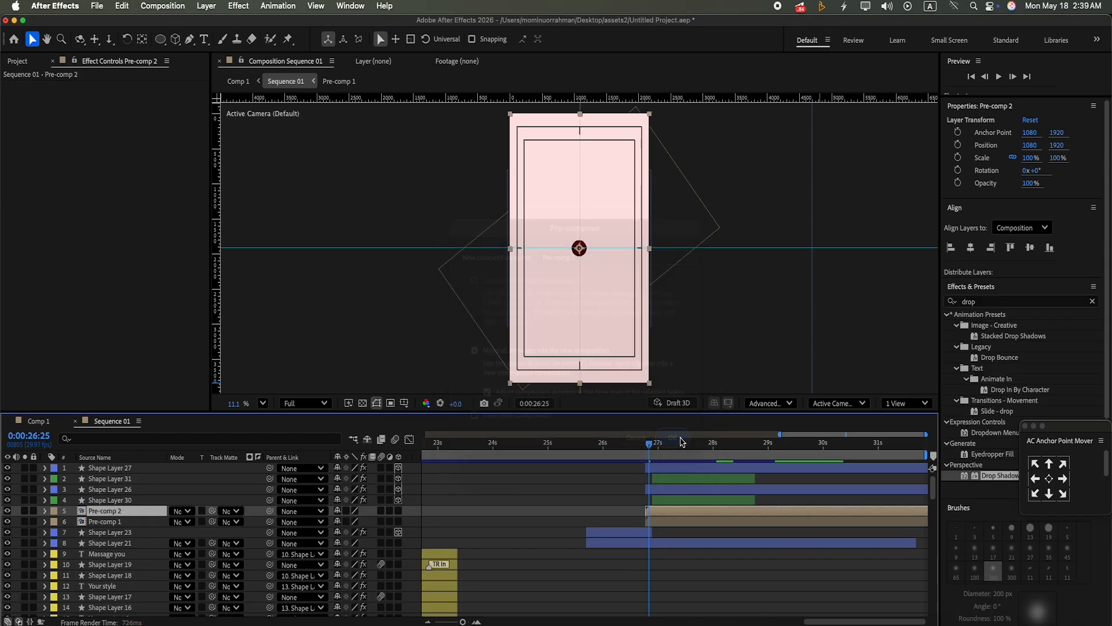
Step: Add a null object to Sequence 01 and trim its start to line up with the start of Shape Layer 27
{"action": "right_click", "coordinate": [429, 500]}
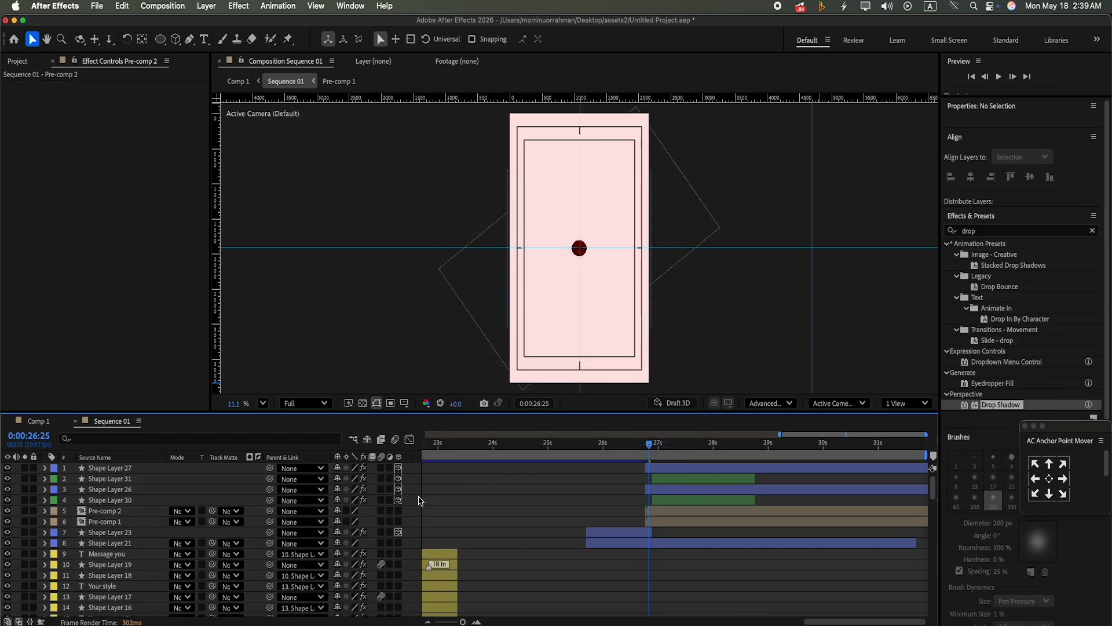
{"action": "mouse_move", "coordinate": [493, 462]}
{"action": "left_click", "coordinate": [573, 457]}
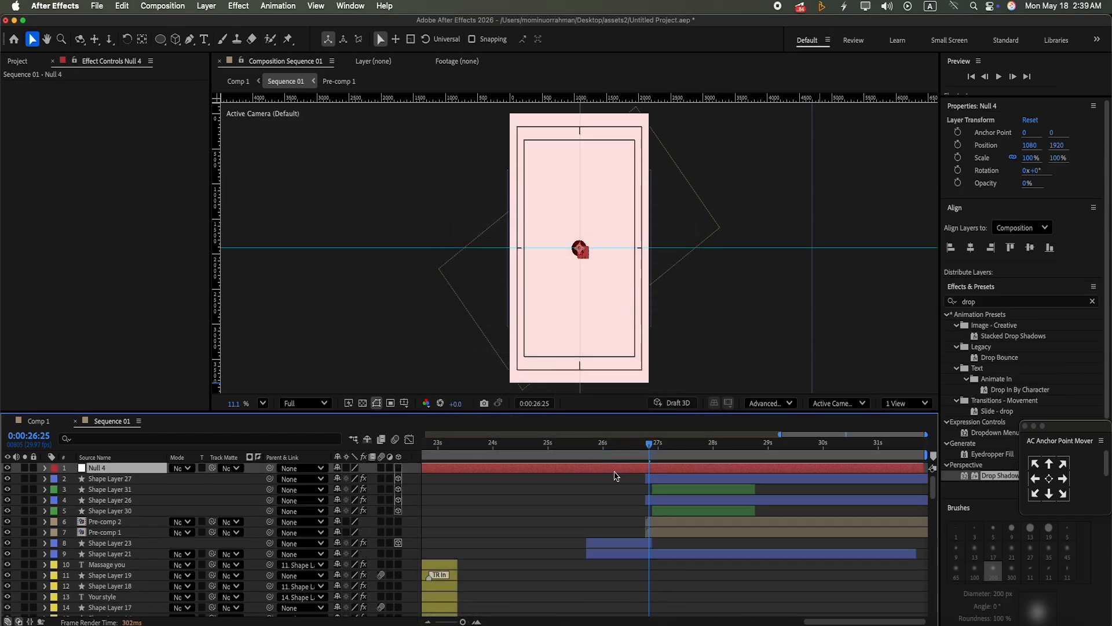
{"action": "key", "text": "super+shift+d"}
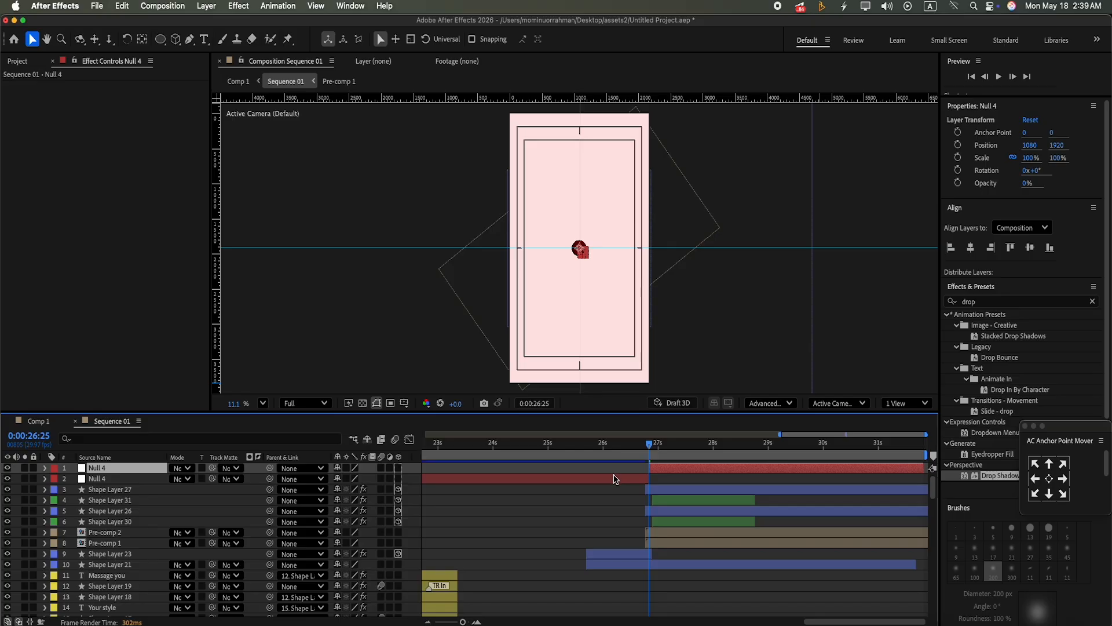
{"action": "left_click", "coordinate": [616, 478]}
{"action": "key", "text": "Delete"}
{"action": "left_click", "coordinate": [650, 467]}
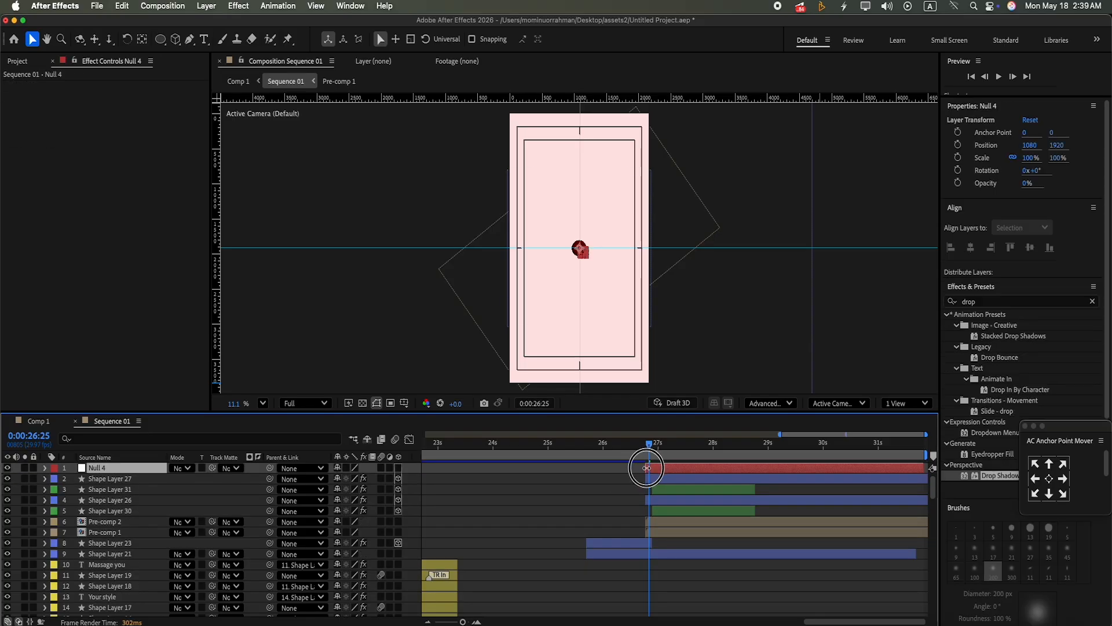
Step: Duplicate Null 4 and place one of the two nulls directly above Shape Layer 30
{"action": "key", "text": "super+d"}
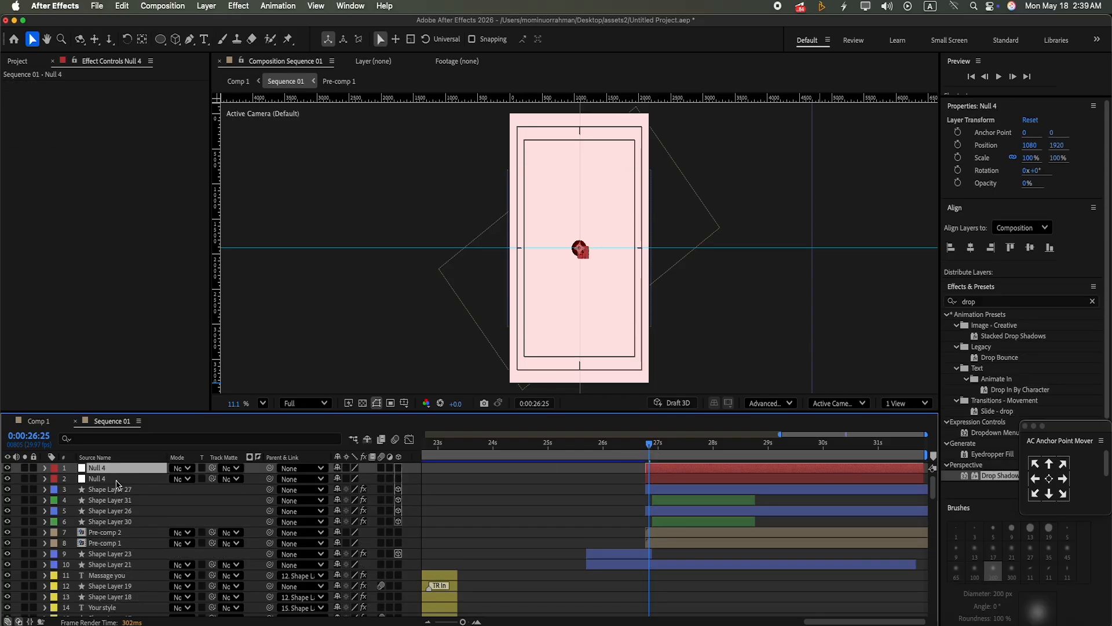
{"action": "left_click_drag", "start_coordinate": [117, 482], "coordinate": [138, 513]}
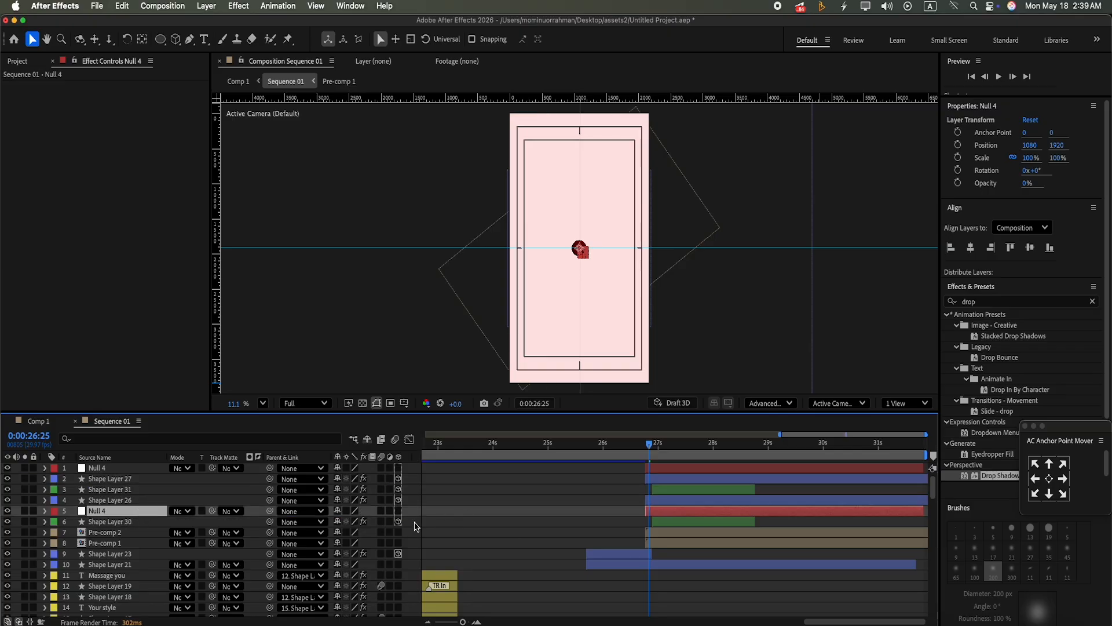
Step: Move the current time to 0:00:27:04 and rotate Pre-comp 2 to 143°
{"action": "left_click", "coordinate": [128, 523]}
{"action": "left_click_drag", "start_coordinate": [650, 444], "coordinate": [667, 451]}
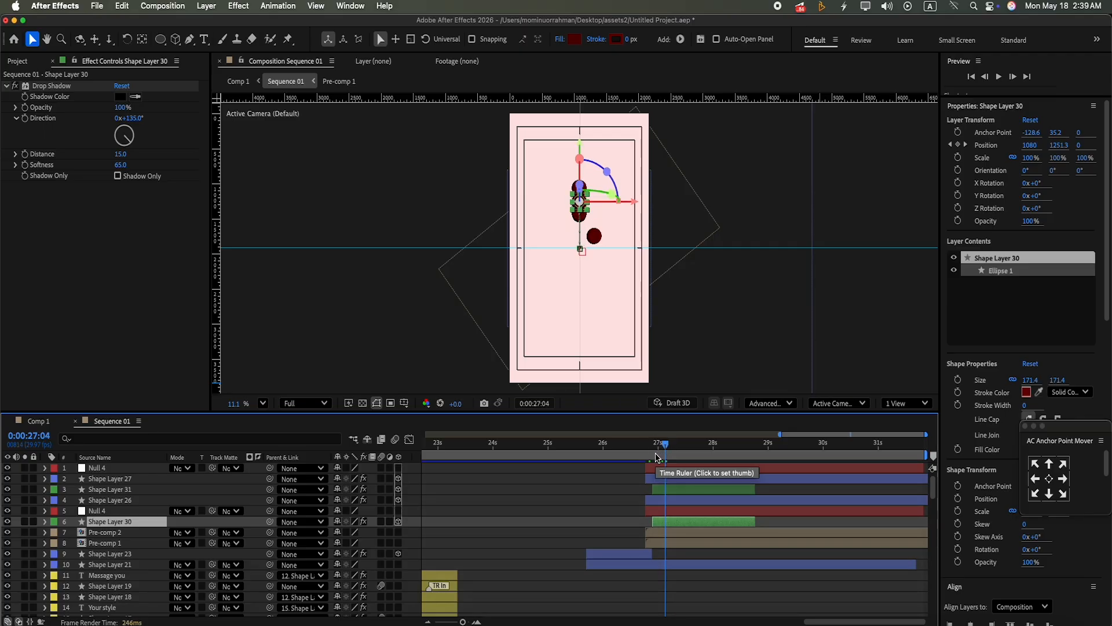
{"action": "left_click", "coordinate": [695, 537]}
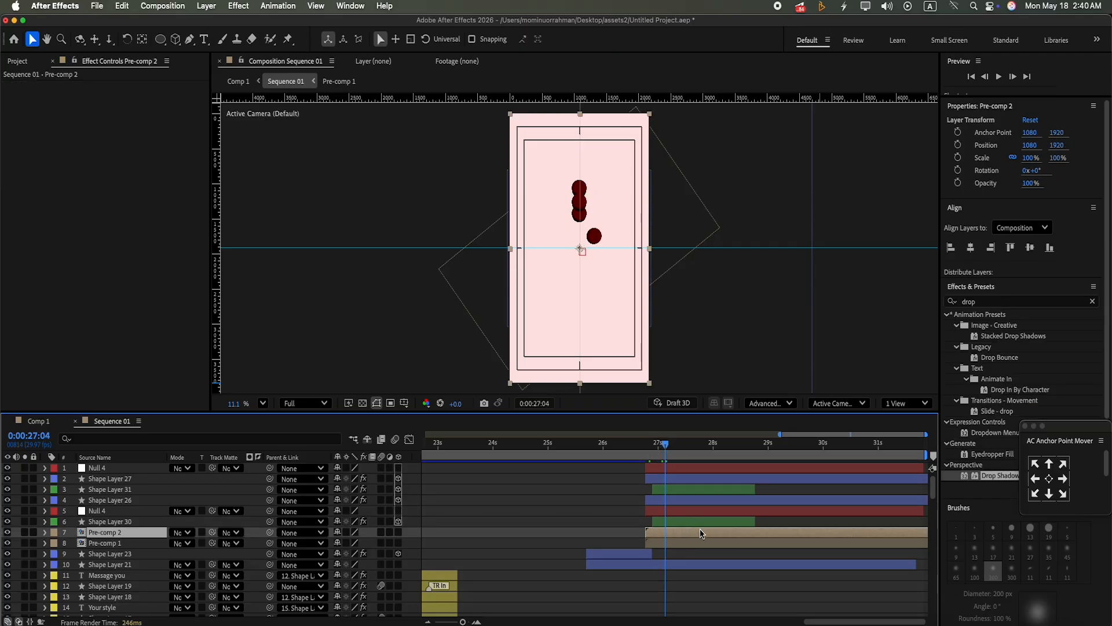
{"action": "left_click_drag", "start_coordinate": [1037, 175], "coordinate": [1029, 116]}
{"action": "mouse_move", "coordinate": [1040, 175]}
{"action": "left_mouse_down"}
{"action": "mouse_move", "coordinate": [1042, 142]}
{"action": "mouse_move", "coordinate": [1042, 160]}
{"action": "left_mouse_up"}
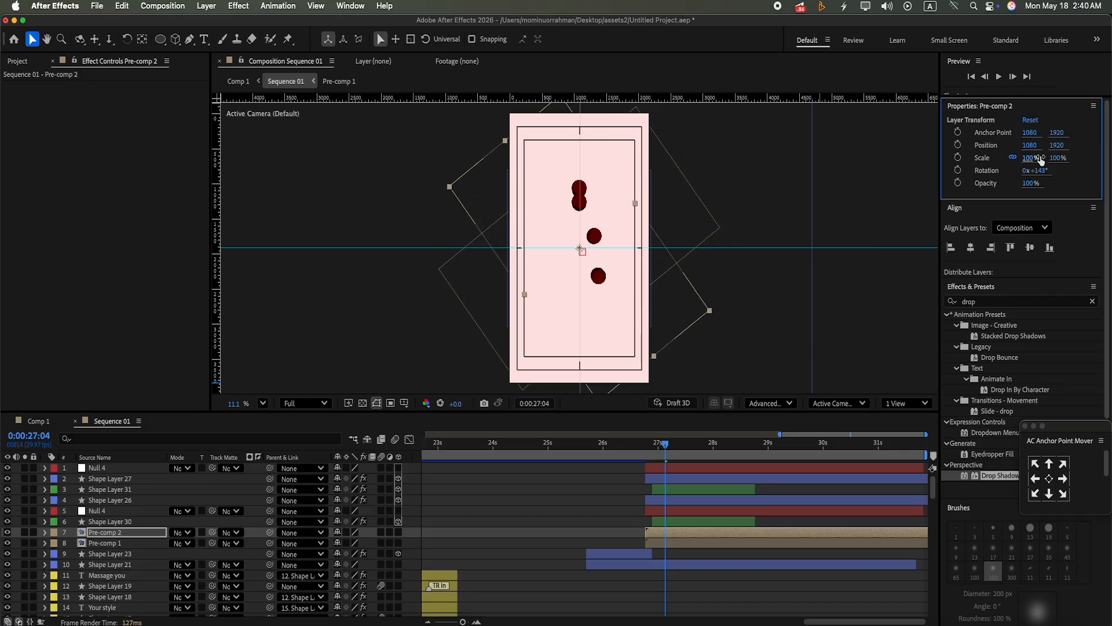
Step: Shift both Position keyframes of Shape Layer 30 slightly earlier so the second one sits at 0:00:27:15
{"action": "left_click", "coordinate": [682, 512]}
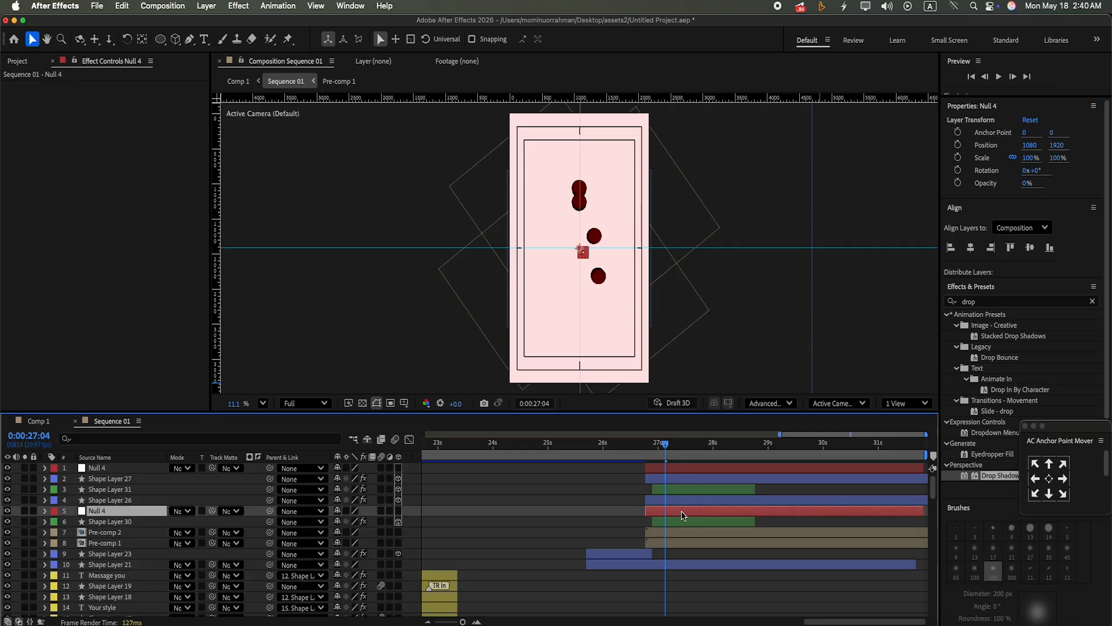
{"action": "left_click", "coordinate": [678, 522]}
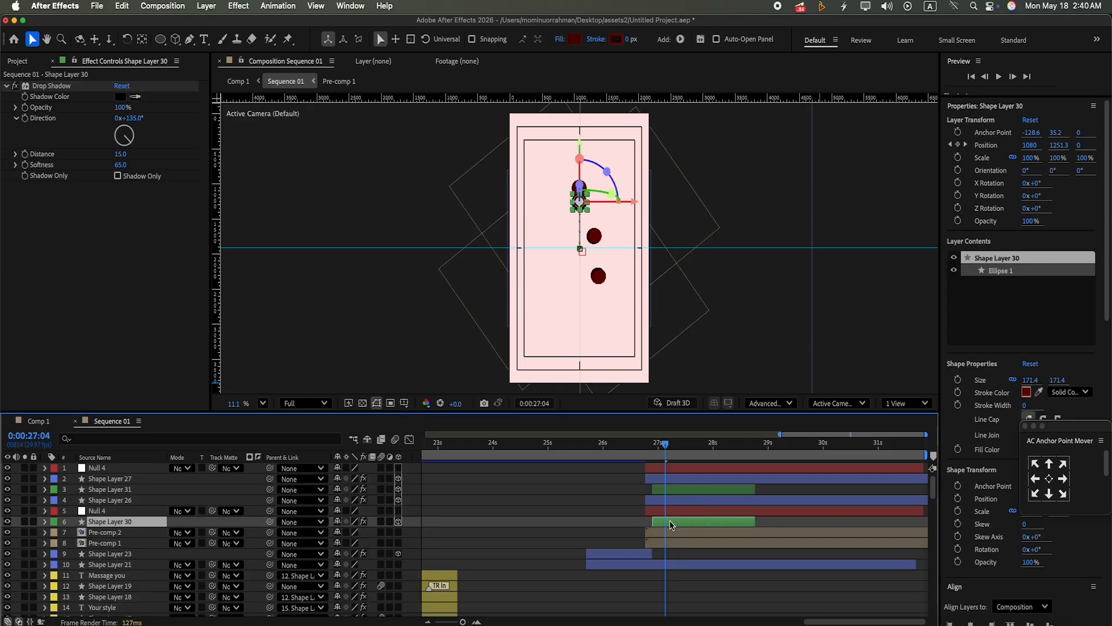
{"action": "left_click", "coordinate": [45, 521]}
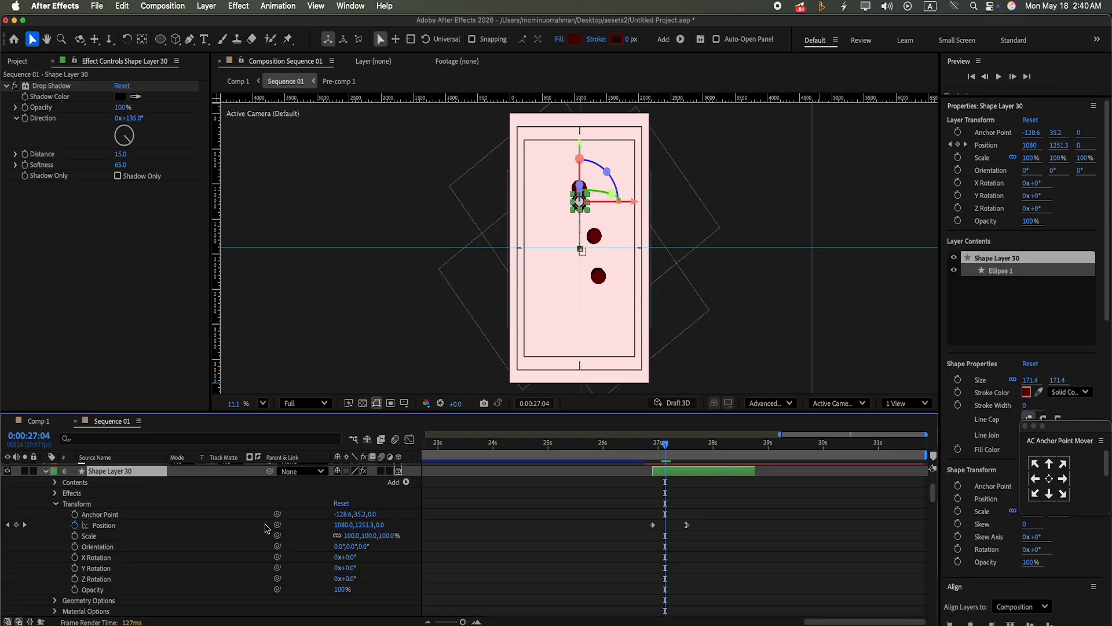
{"action": "left_click_drag", "start_coordinate": [678, 449], "coordinate": [687, 477]}
{"action": "scroll", "coordinate": [512, 522], "scroll_direction": "up", "scroll_amount": 3}
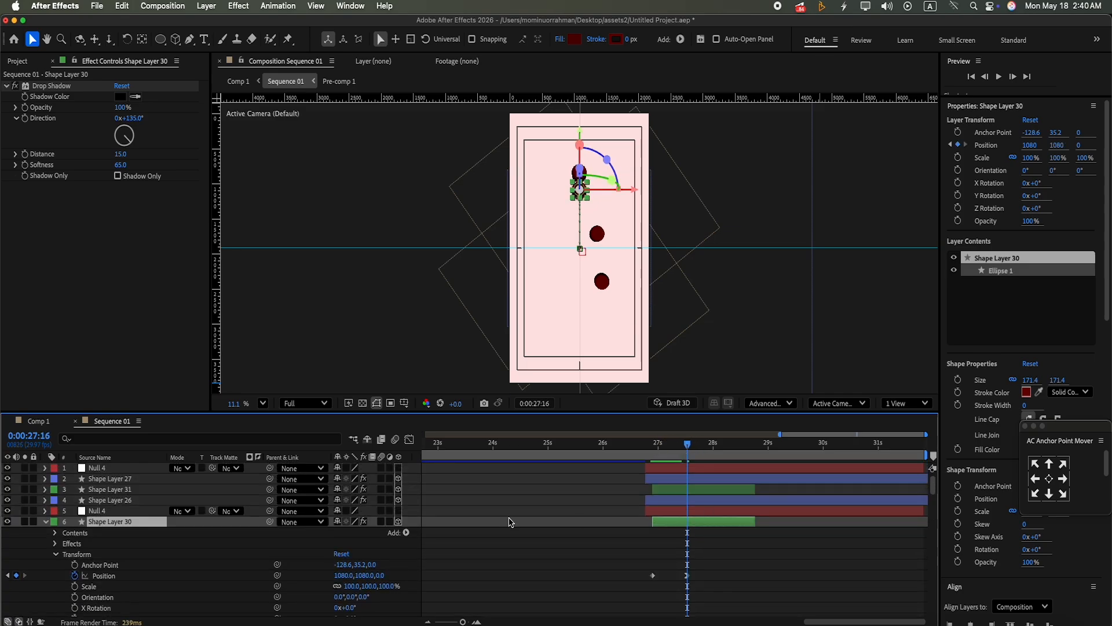
{"action": "left_click", "coordinate": [42, 503]}
{"action": "left_click_drag", "start_coordinate": [688, 446], "coordinate": [685, 448]}
{"action": "left_click_drag", "start_coordinate": [933, 486], "coordinate": [934, 503]}
{"action": "left_click_drag", "start_coordinate": [634, 555], "coordinate": [703, 584]}
{"action": "left_click", "coordinate": [689, 571]}
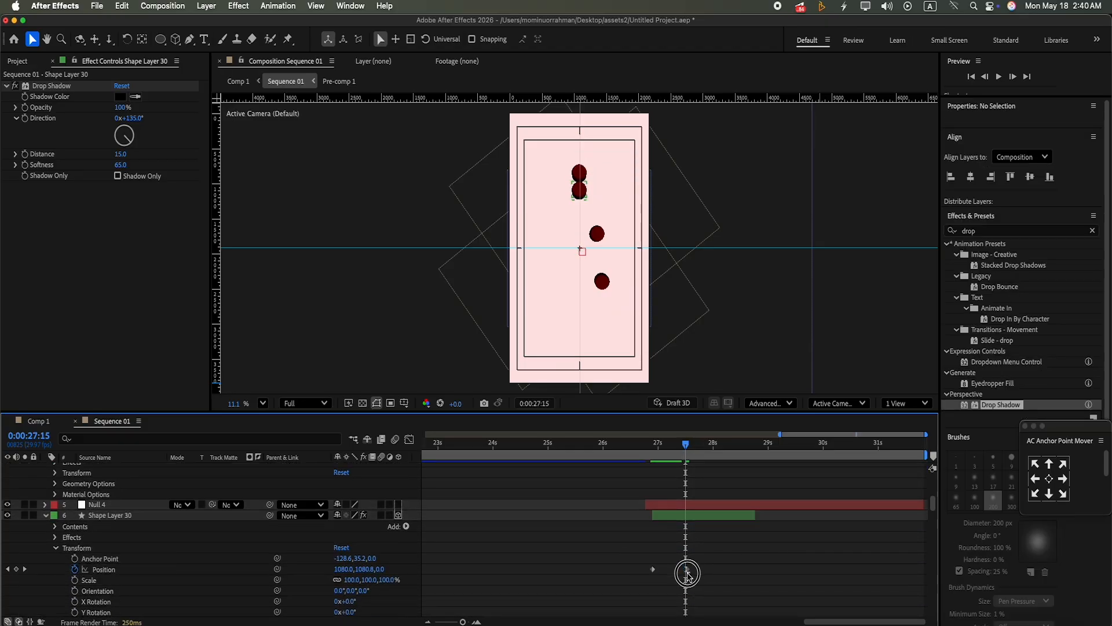
{"action": "left_click", "coordinate": [686, 571]}
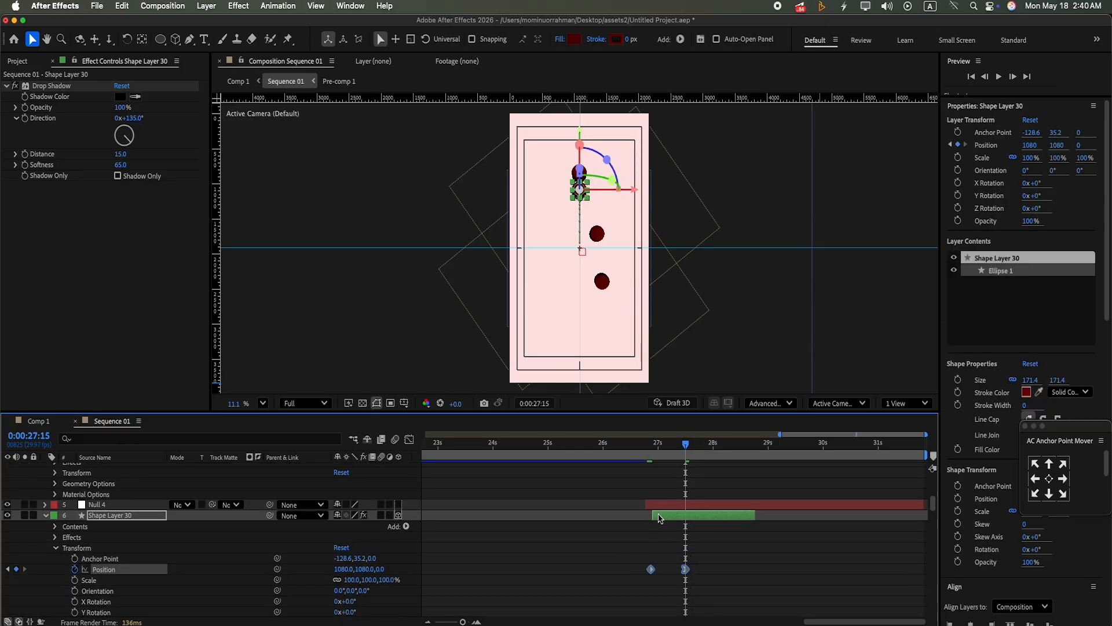
Step: Parent Shape Layer 30 to the Null 4 directly above it and expand that null's Transform properties
{"action": "left_click", "coordinate": [47, 520]}
{"action": "left_click_drag", "start_coordinate": [269, 515], "coordinate": [103, 507]}
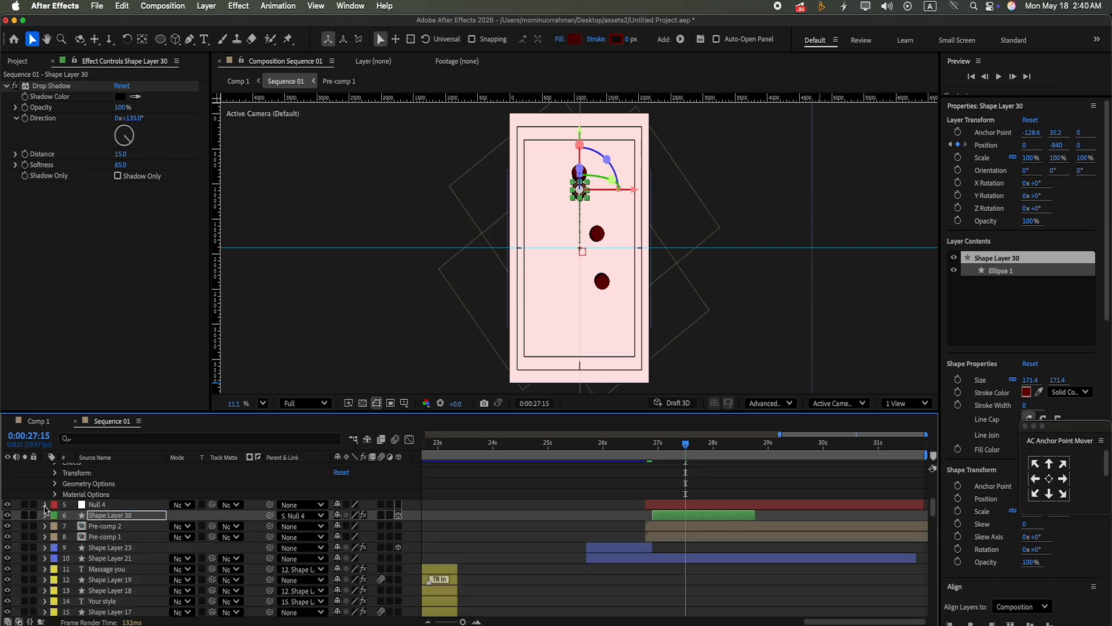
{"action": "left_click", "coordinate": [44, 505]}
{"action": "left_click", "coordinate": [51, 515]}
{"action": "left_click", "coordinate": [55, 516]}
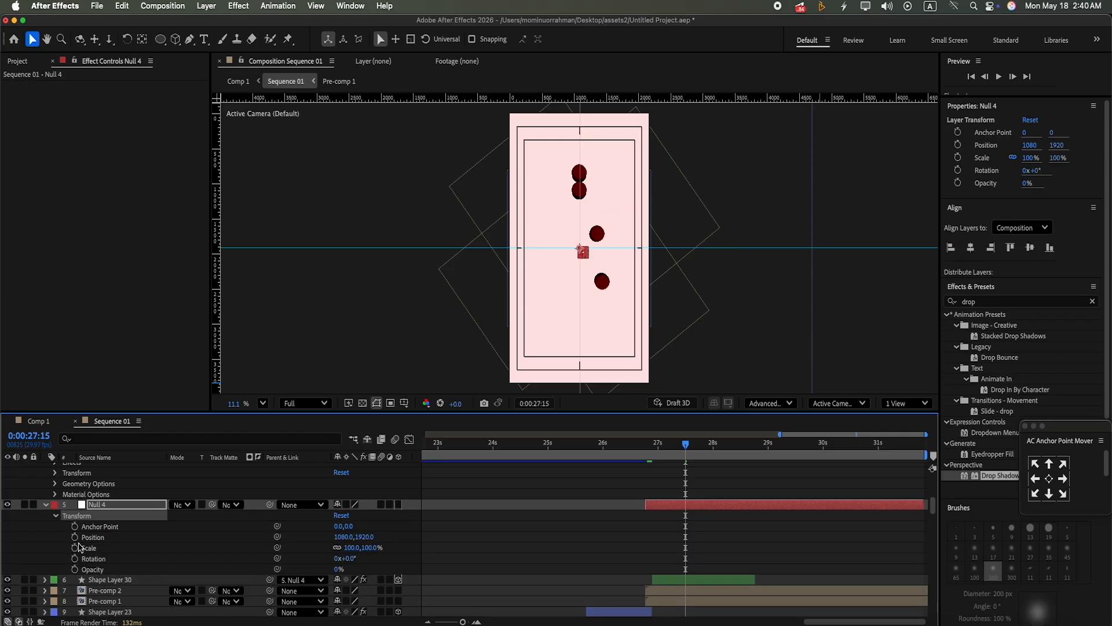
Step: Keyframe the lower Null 4's Rotation from 0° at 0:00:27:15 to 1x+0° at 0:00:28:18
{"action": "left_click", "coordinate": [75, 558]}
{"action": "left_click_drag", "start_coordinate": [687, 445], "coordinate": [709, 444]}
{"action": "scroll", "coordinate": [231, 538], "scroll_direction": "up", "scroll_amount": 3}
{"action": "left_click", "coordinate": [693, 462]}
{"action": "left_click_drag", "start_coordinate": [694, 462], "coordinate": [744, 510]}
{"action": "left_click_drag", "start_coordinate": [745, 514], "coordinate": [746, 515]}
{"action": "left_click", "coordinate": [338, 603]}
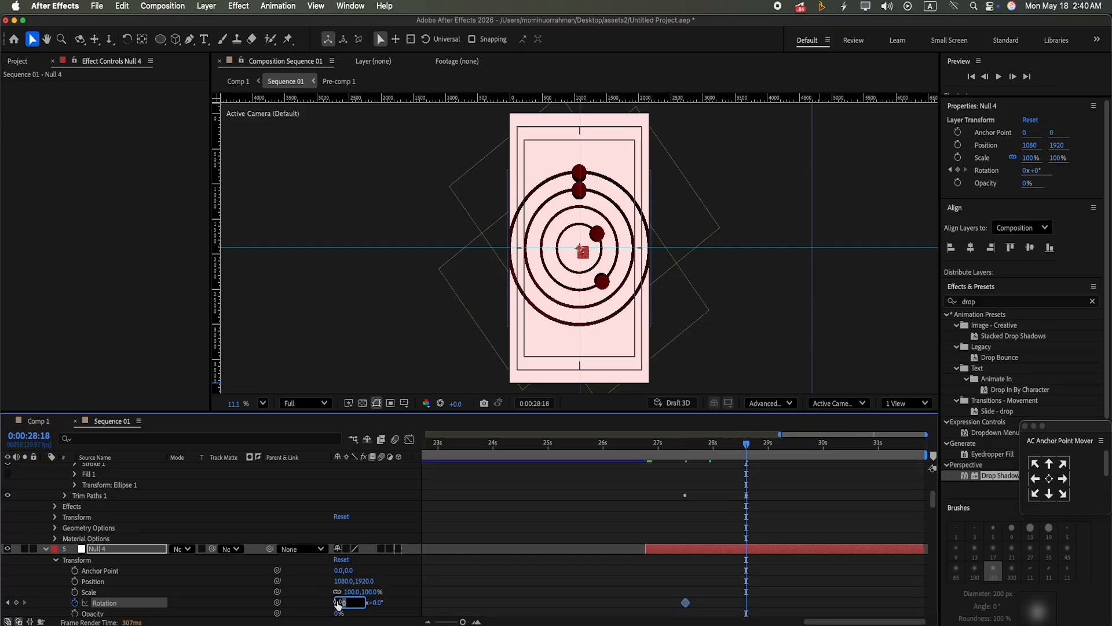
{"action": "left_click", "coordinate": [398, 590]}
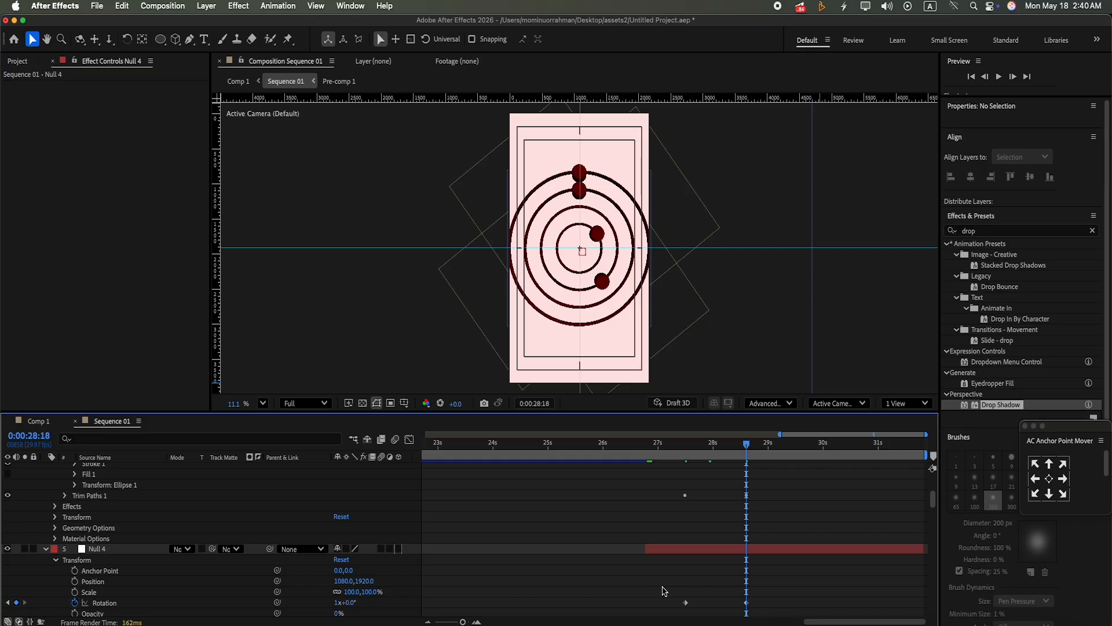
Step: Set the incoming and outgoing velocity influence of Null 4's Rotation keyframes to 75%
{"action": "left_click_drag", "start_coordinate": [661, 587], "coordinate": [780, 621]}
{"action": "left_click_drag", "start_coordinate": [675, 598], "coordinate": [752, 611]}
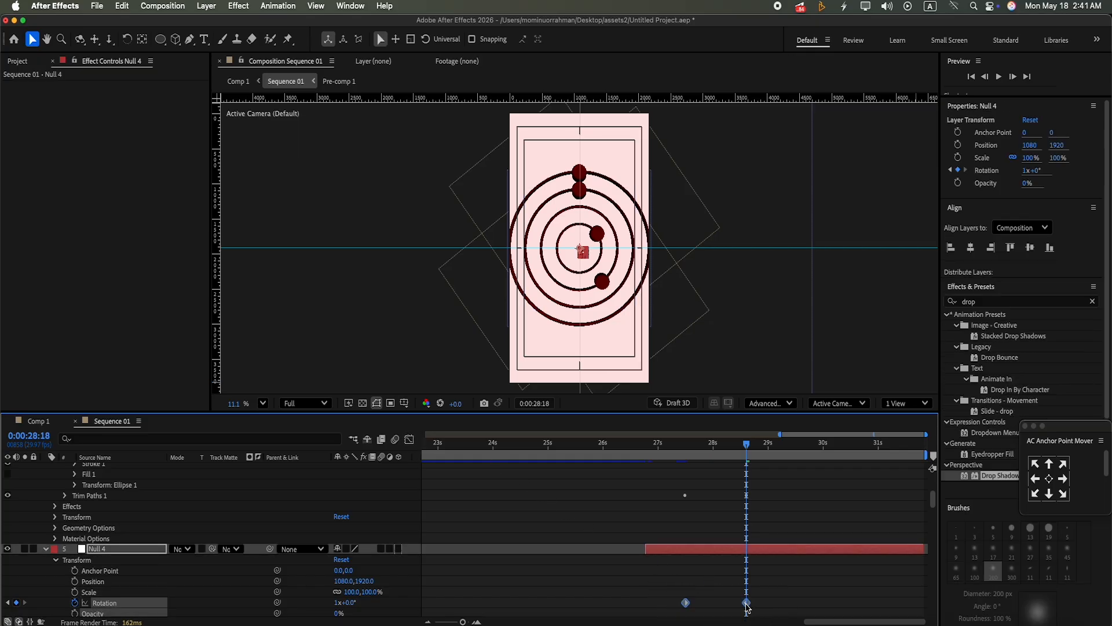
{"action": "key", "text": "super+shift+k"}
{"action": "left_click", "coordinate": [459, 311]}
{"action": "left_click", "coordinate": [645, 311]}
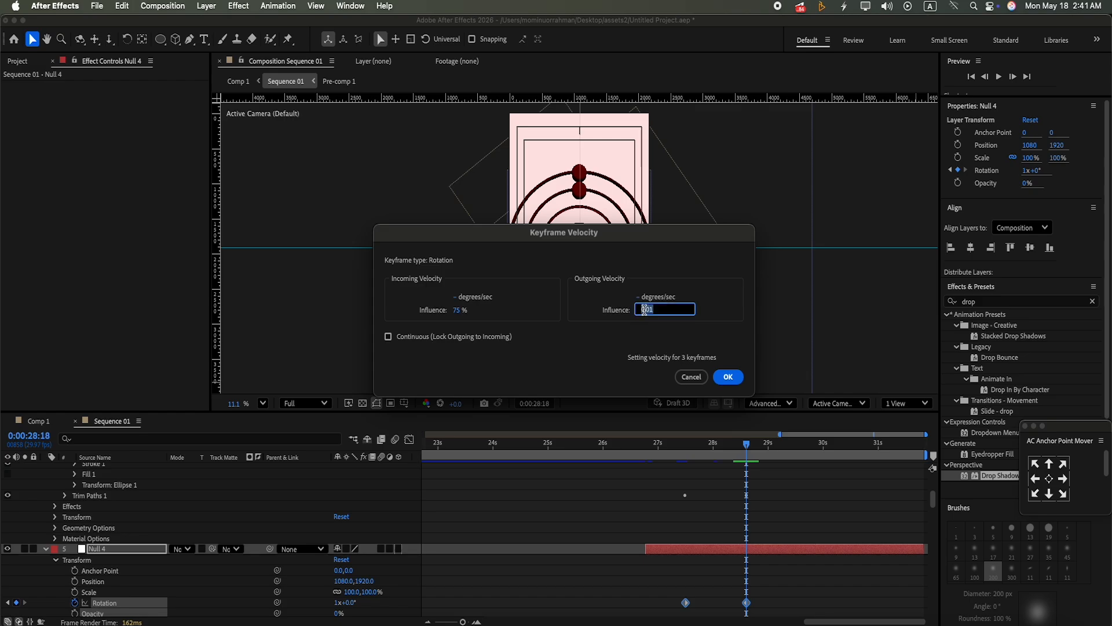
{"action": "type", "text": "75"}
{"action": "left_click", "coordinate": [740, 378]}
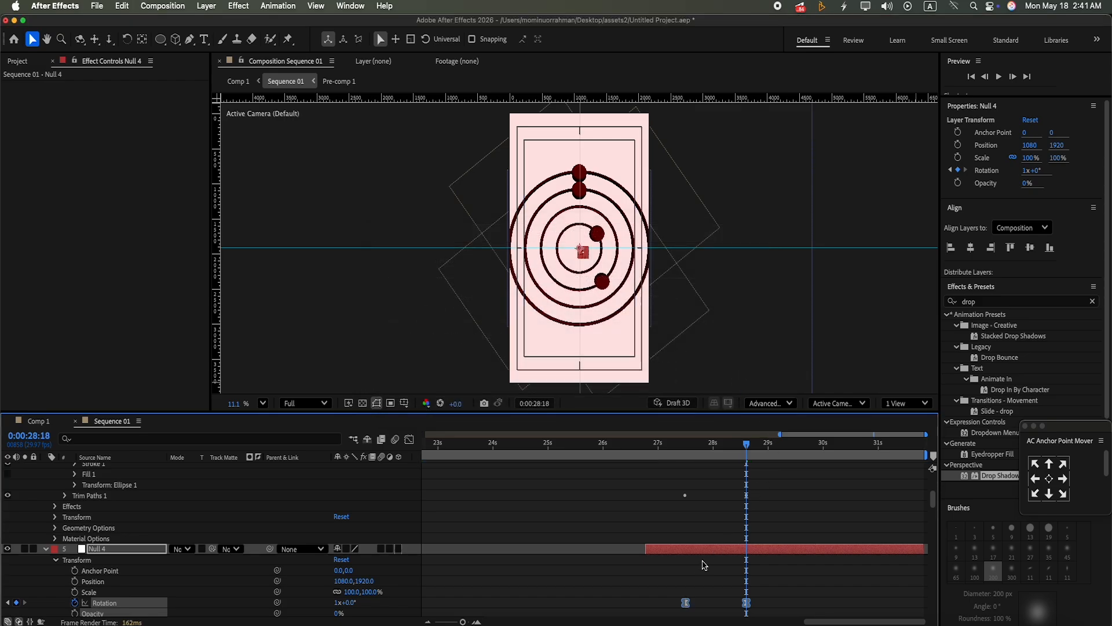
Step: Preview the circle orbiting along its ring from 0:00:27:15
{"action": "left_click_drag", "start_coordinate": [747, 444], "coordinate": [686, 495]}
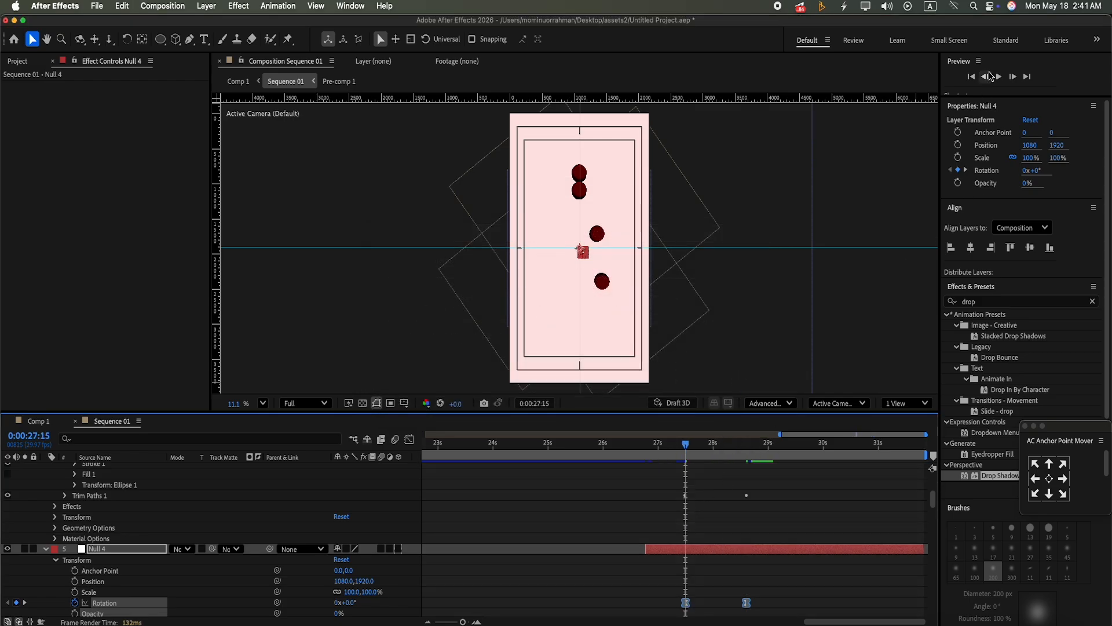
{"action": "left_click", "coordinate": [996, 76]}
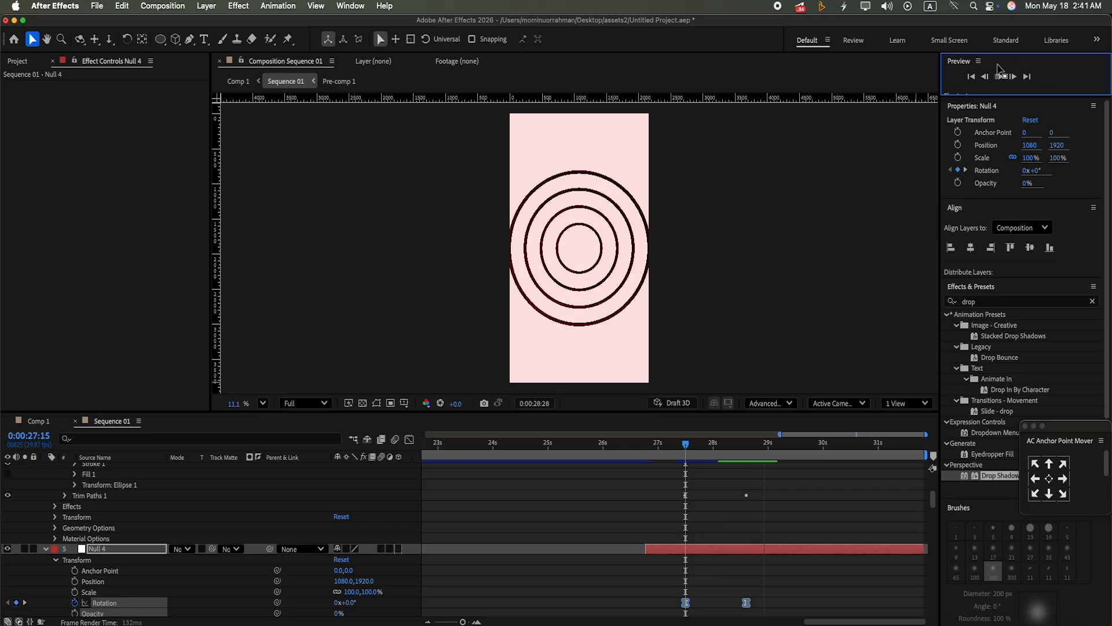
{"action": "left_click", "coordinate": [999, 75]}
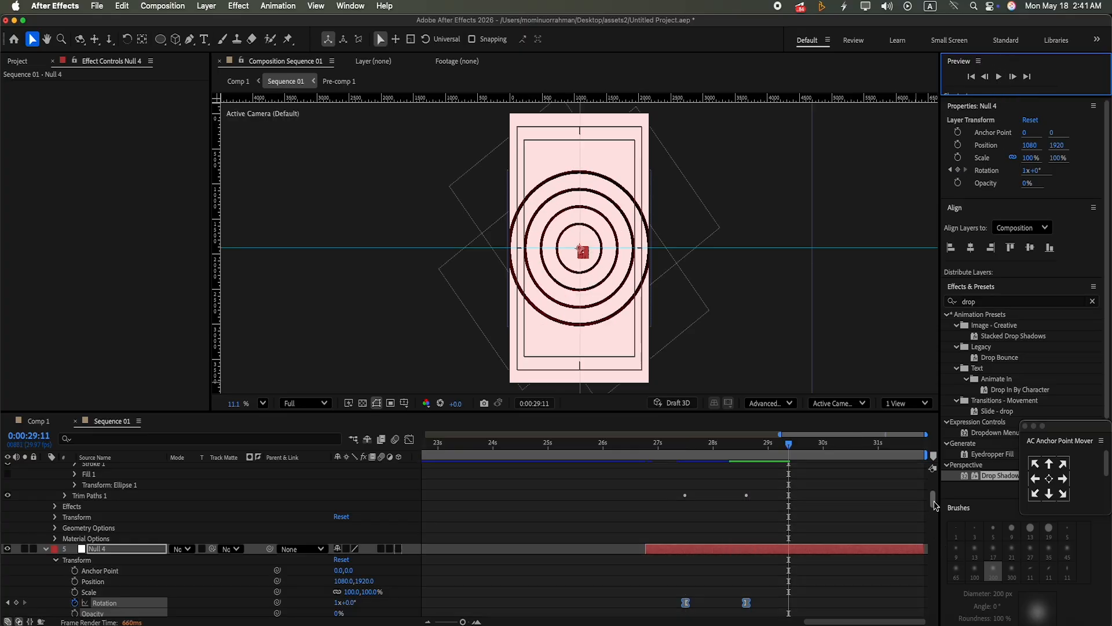
Step: Collapse the expanded layers and pre-compose Shape Layer 26, its Null 4 and Shape Layer 30 into Pre-comp 3
{"action": "scroll", "coordinate": [934, 506], "scroll_direction": "up", "scroll_amount": 3}
{"action": "left_click", "coordinate": [46, 481]}
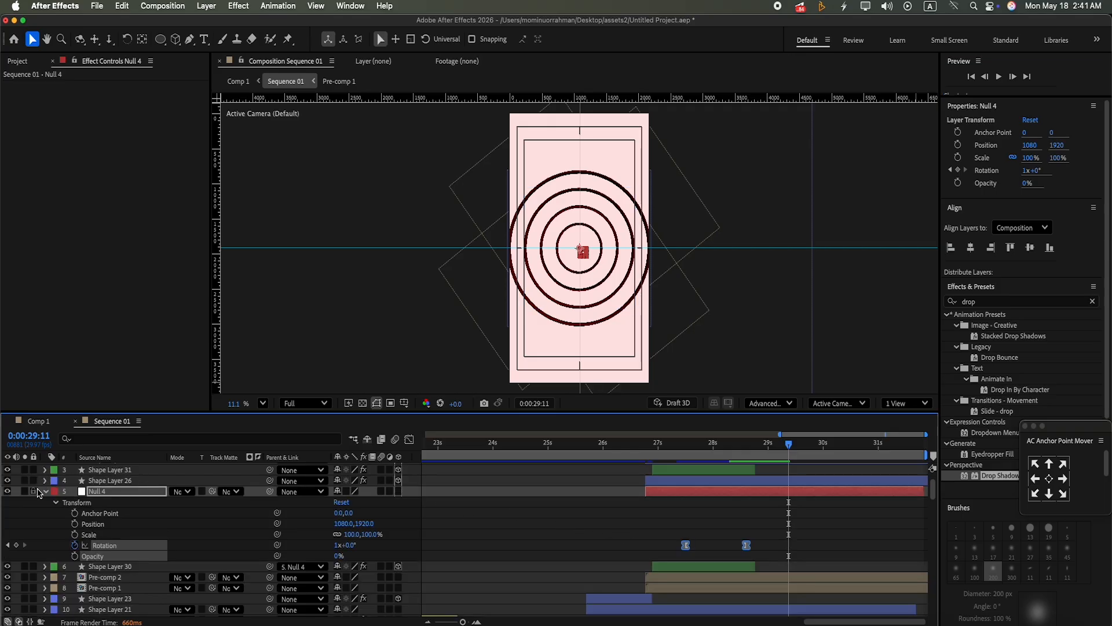
{"action": "left_click", "coordinate": [45, 491]}
{"action": "left_click", "coordinate": [724, 506]}
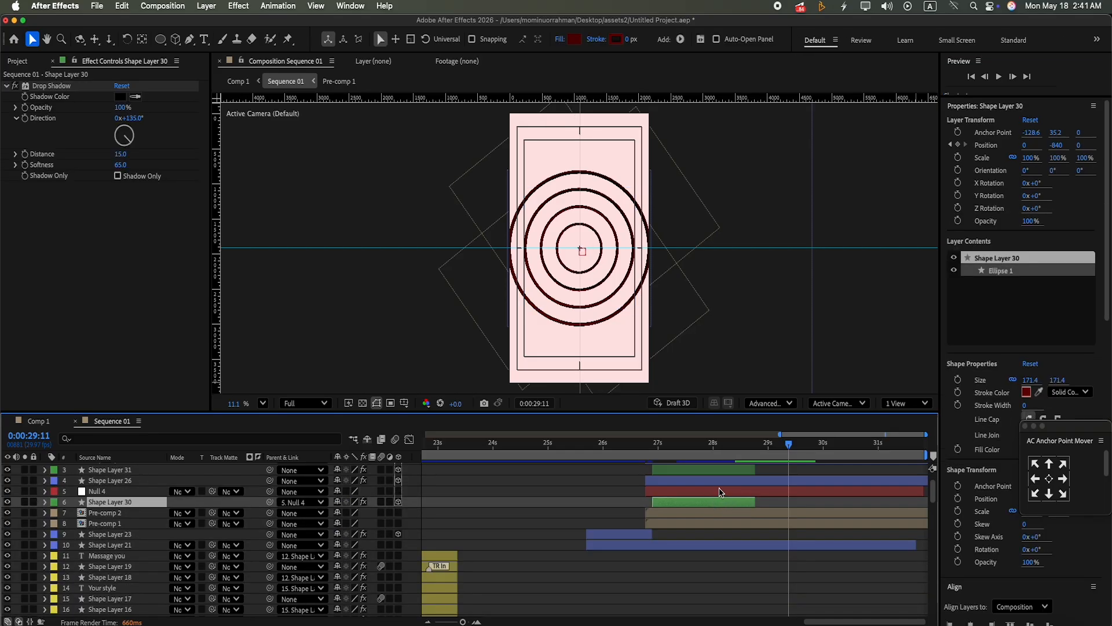
{"action": "left_click", "coordinate": [717, 481], "text": "shift"}
{"action": "right_click", "coordinate": [715, 480]}
{"action": "left_click", "coordinate": [758, 525]}
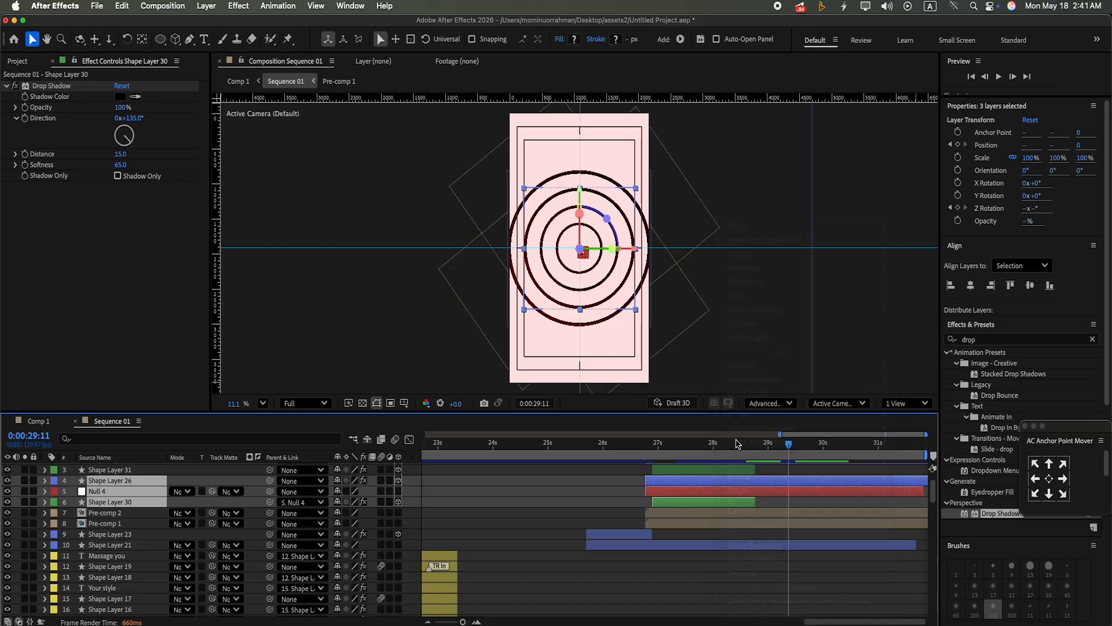
{"action": "left_click", "coordinate": [670, 437]}
Step: Rotate Pre-comp 3 to 244° at 0:00:27:27
{"action": "left_click_drag", "start_coordinate": [1037, 173], "coordinate": [1029, 73]}
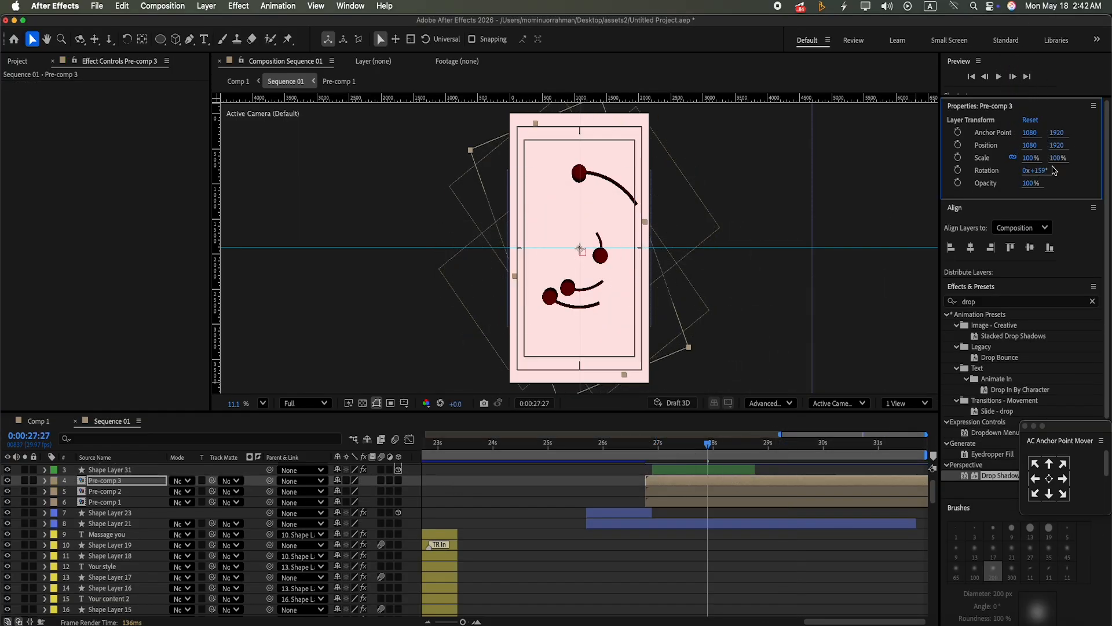
{"action": "mouse_move", "coordinate": [1050, 170]}
{"action": "left_mouse_down"}
{"action": "mouse_move", "coordinate": [1029, 133]}
{"action": "mouse_move", "coordinate": [1040, 167]}
{"action": "mouse_move", "coordinate": [1038, 158]}
{"action": "left_mouse_up"}
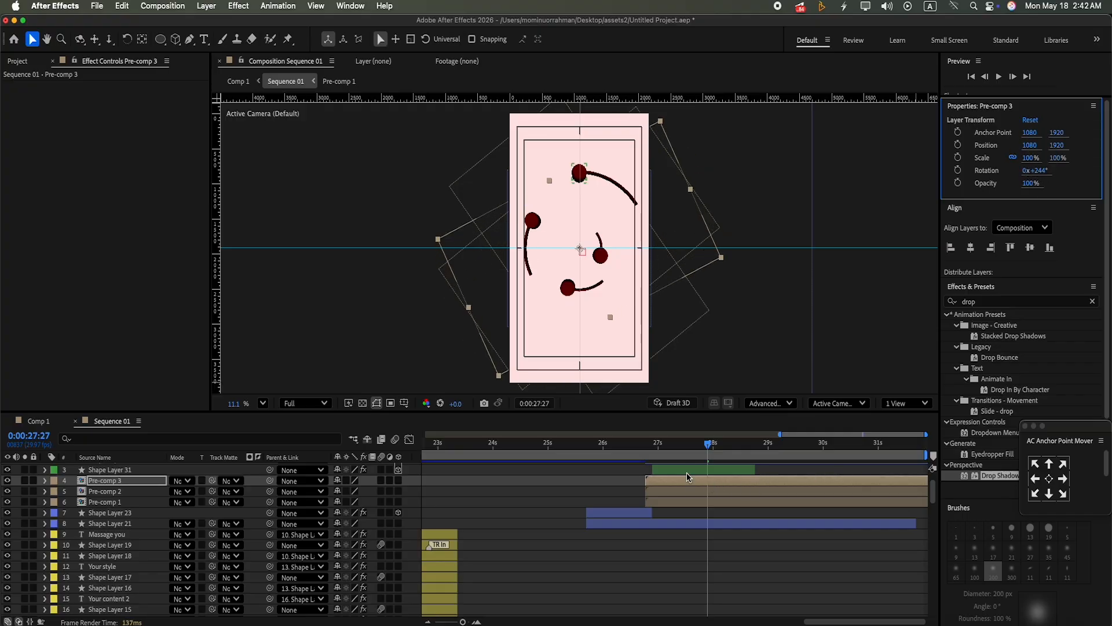
Step: Shift Shape Layer 31's two Position keyframes one frame earlier so the second sits at 0:00:27:15, aligned with Shape Layer 27's first Trim Paths End keyframe
{"action": "left_click", "coordinate": [886, 471]}
{"action": "scroll", "coordinate": [795, 463], "scroll_direction": "up", "scroll_amount": 2}
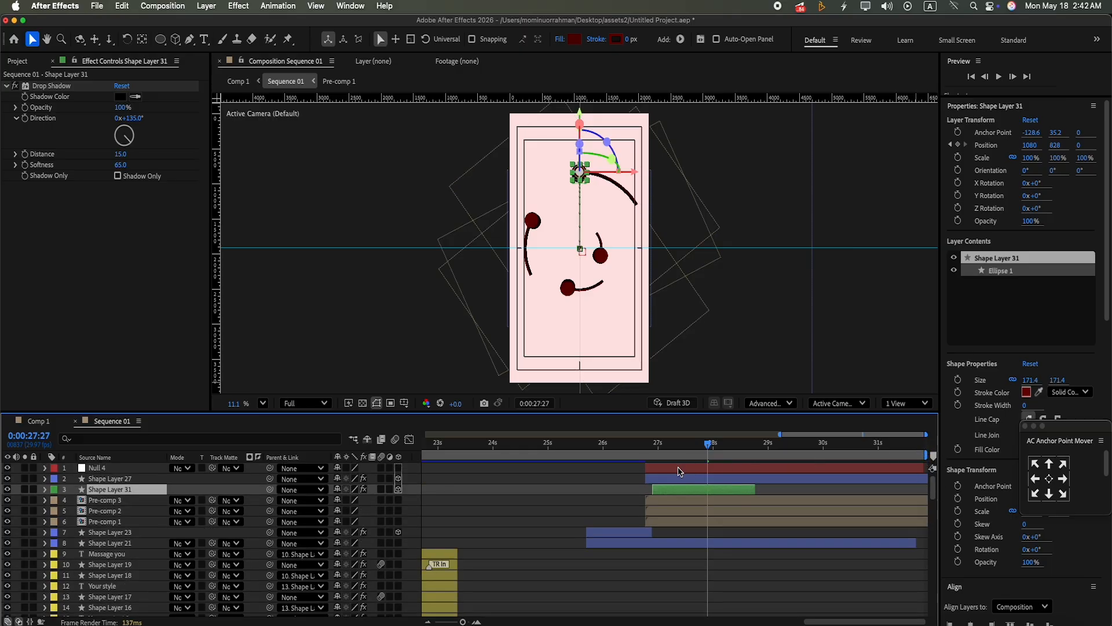
{"action": "left_click", "coordinate": [44, 489]}
{"action": "left_click_drag", "start_coordinate": [710, 451], "coordinate": [687, 451]}
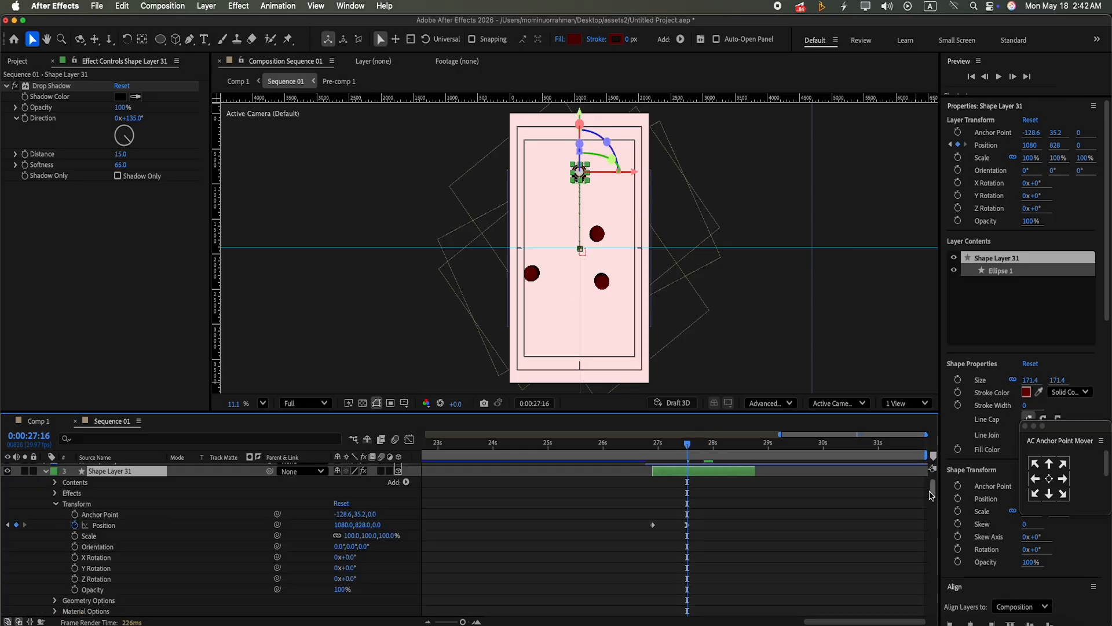
{"action": "scroll", "coordinate": [930, 495], "scroll_direction": "up", "scroll_amount": 2}
{"action": "left_click", "coordinate": [44, 479]}
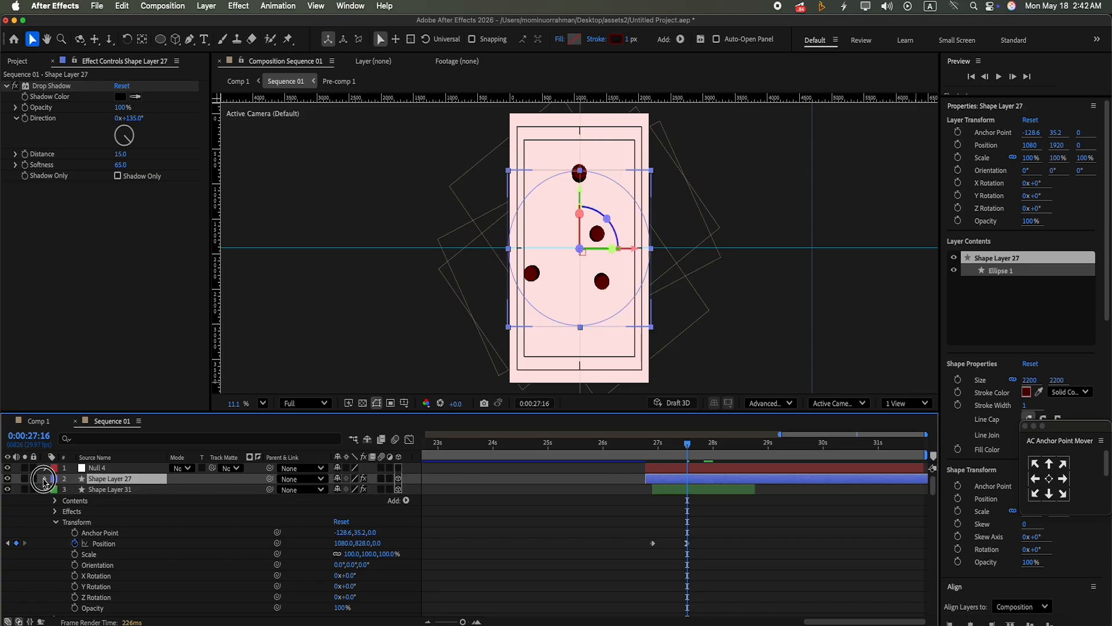
{"action": "left_click", "coordinate": [45, 479]}
{"action": "left_click_drag", "start_coordinate": [687, 450], "coordinate": [685, 450]}
{"action": "left_click_drag", "start_coordinate": [930, 488], "coordinate": [932, 512]}
{"action": "left_click_drag", "start_coordinate": [624, 513], "coordinate": [685, 518]}
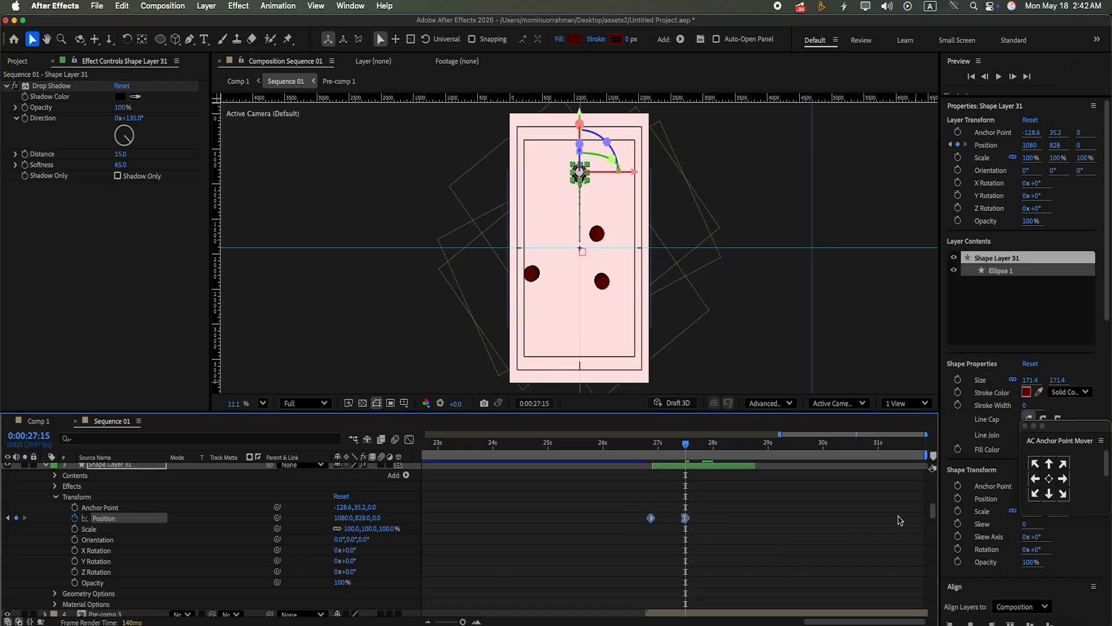
{"action": "left_click_drag", "start_coordinate": [931, 510], "coordinate": [932, 503]}
{"action": "left_click", "coordinate": [44, 508]}
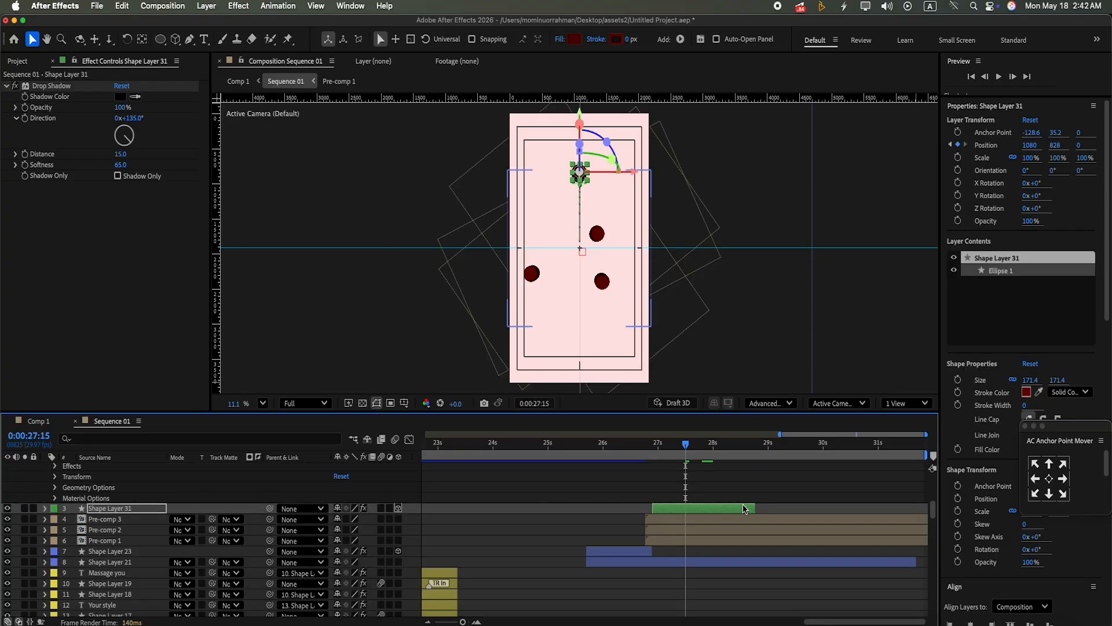
Step: Move Null 4 below Shape Layer 27 in the layer stack and parent Shape Layer 31 to it
{"action": "left_click_drag", "start_coordinate": [932, 509], "coordinate": [930, 485]}
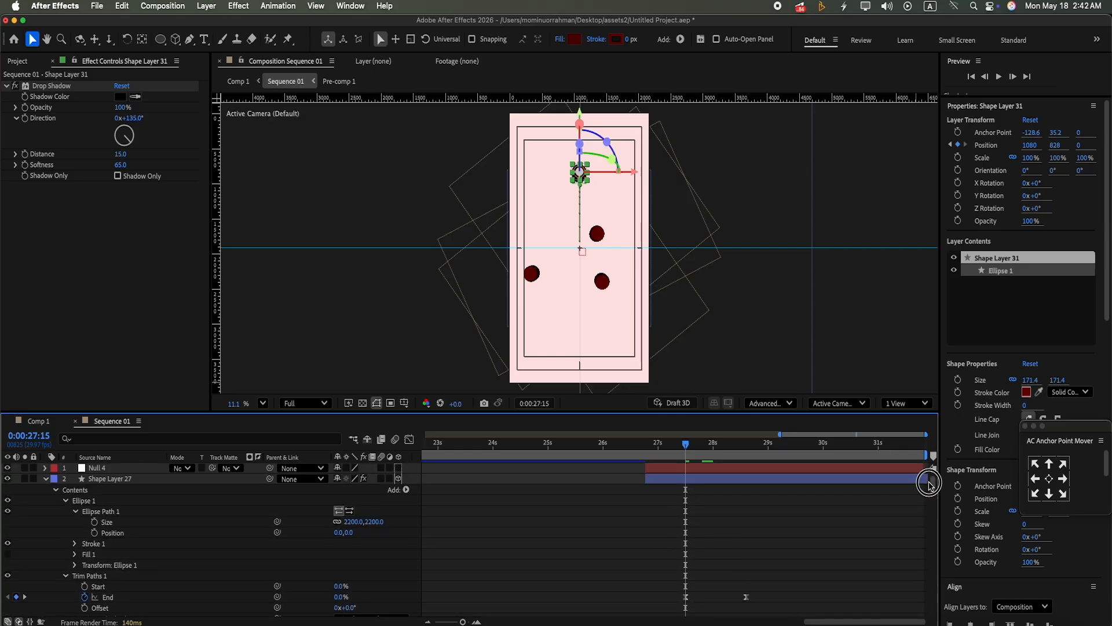
{"action": "left_click", "coordinate": [116, 467]}
{"action": "key", "text": "Delete"}
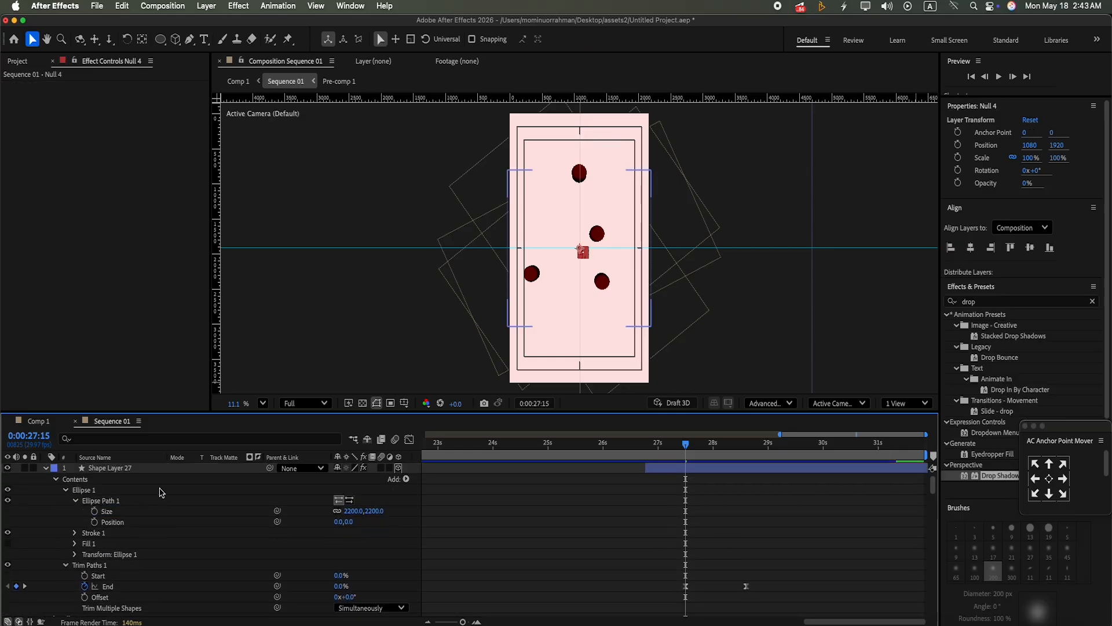
{"action": "scroll", "coordinate": [933, 484], "scroll_direction": "down", "scroll_amount": 5}
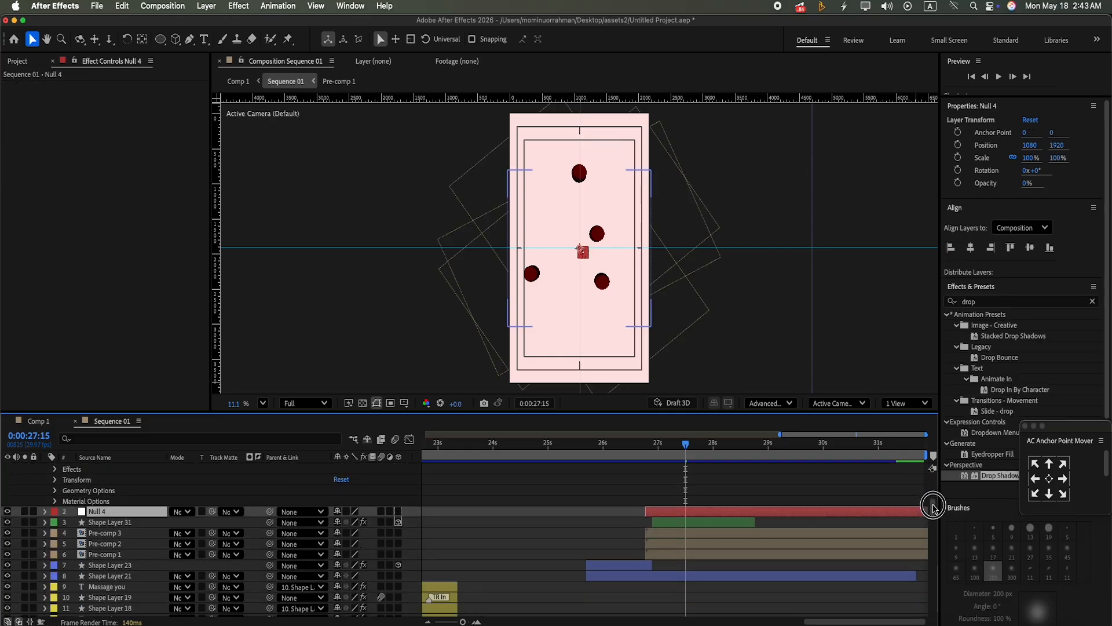
{"action": "left_click", "coordinate": [708, 524]}
{"action": "left_click_drag", "start_coordinate": [270, 522], "coordinate": [33, 513]}
Step: Keyframe Null 4's Rotation from 0° at 0:00:27:15 to 1x+0.0° at 0:00:28:18
{"action": "left_click", "coordinate": [45, 511]}
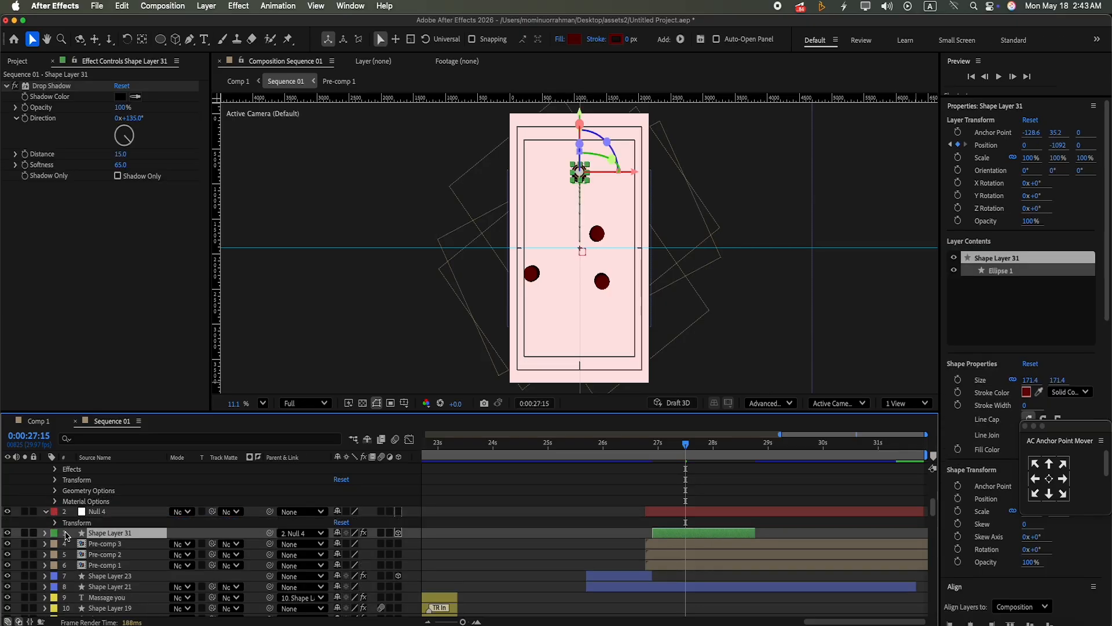
{"action": "left_click", "coordinate": [55, 523]}
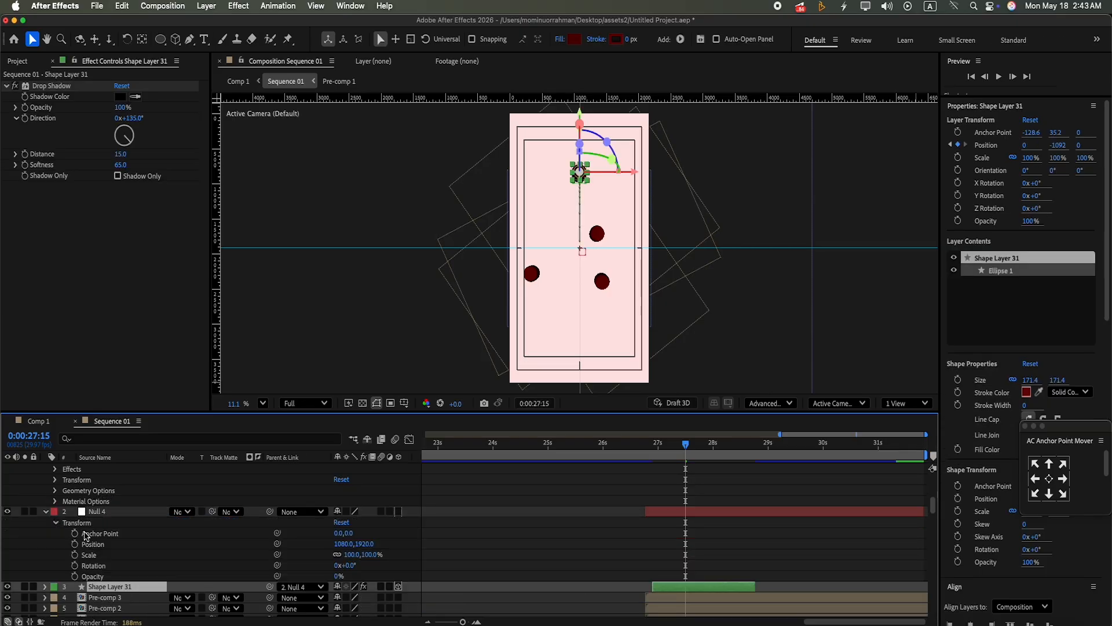
{"action": "left_click", "coordinate": [74, 566]}
{"action": "left_click_drag", "start_coordinate": [701, 453], "coordinate": [719, 453]}
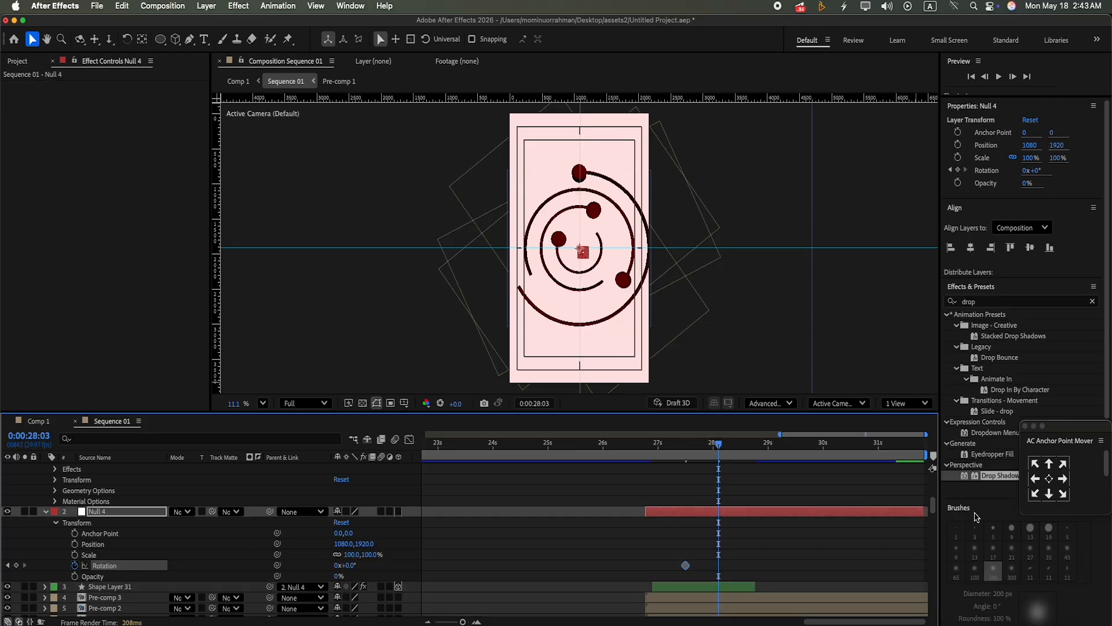
{"action": "scroll", "coordinate": [934, 508], "scroll_direction": "up", "scroll_amount": 3}
{"action": "key", "text": "k"}
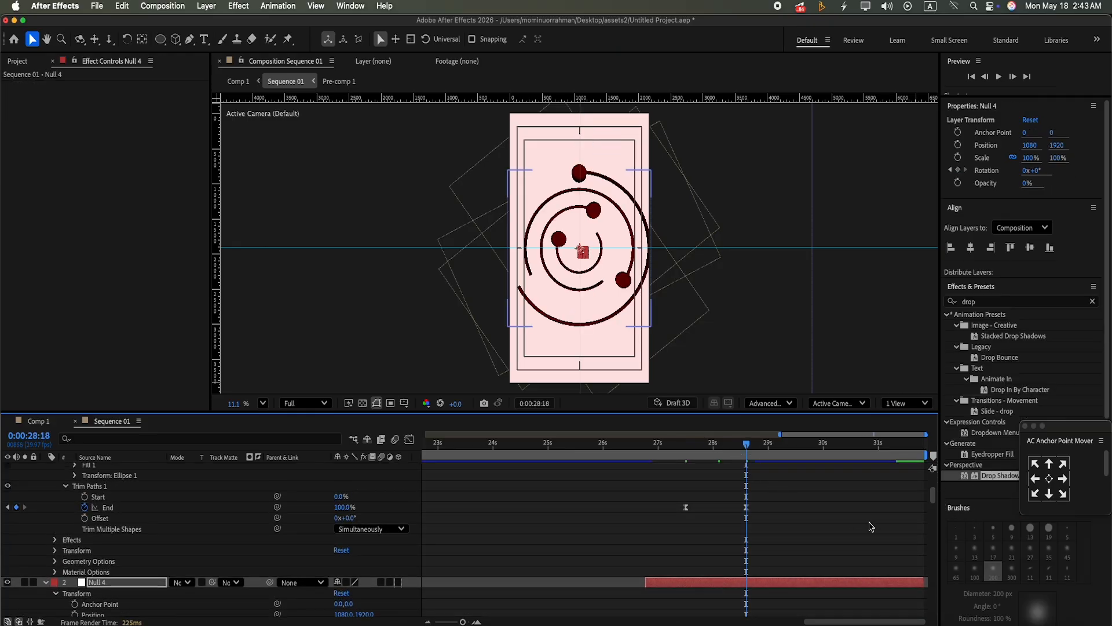
{"action": "scroll", "coordinate": [934, 500], "scroll_direction": "down", "scroll_amount": 5}
{"action": "left_click", "coordinate": [335, 497]}
{"action": "type", "text": "1x+0.0°"}
{"action": "key", "text": "Return"}
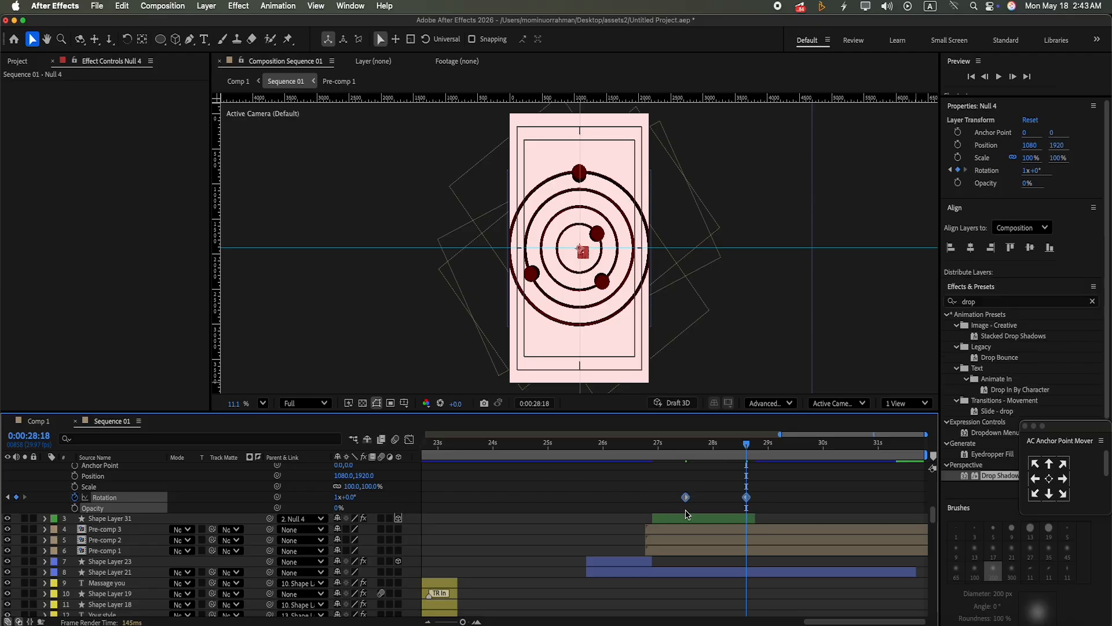
Step: Ease Null 4's Rotation keyframes with a 75% incoming velocity influence and an adjusted outgoing influence, and preview the orbit
{"action": "key", "text": "super+shift+k"}
{"action": "left_click", "coordinate": [462, 311]}
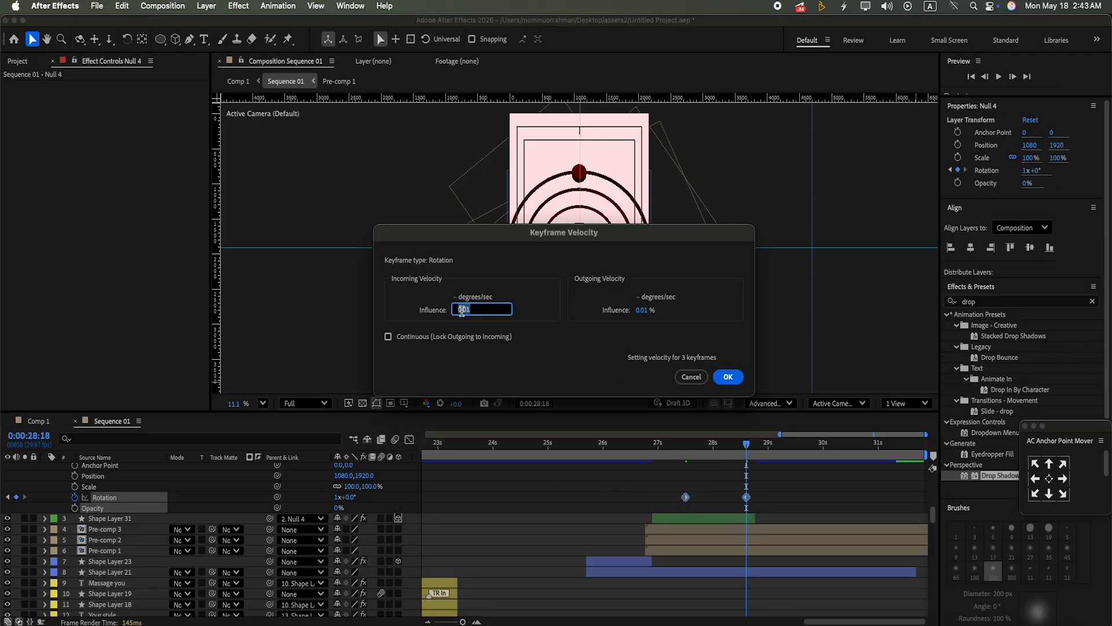
{"action": "left_click", "coordinate": [645, 310]}
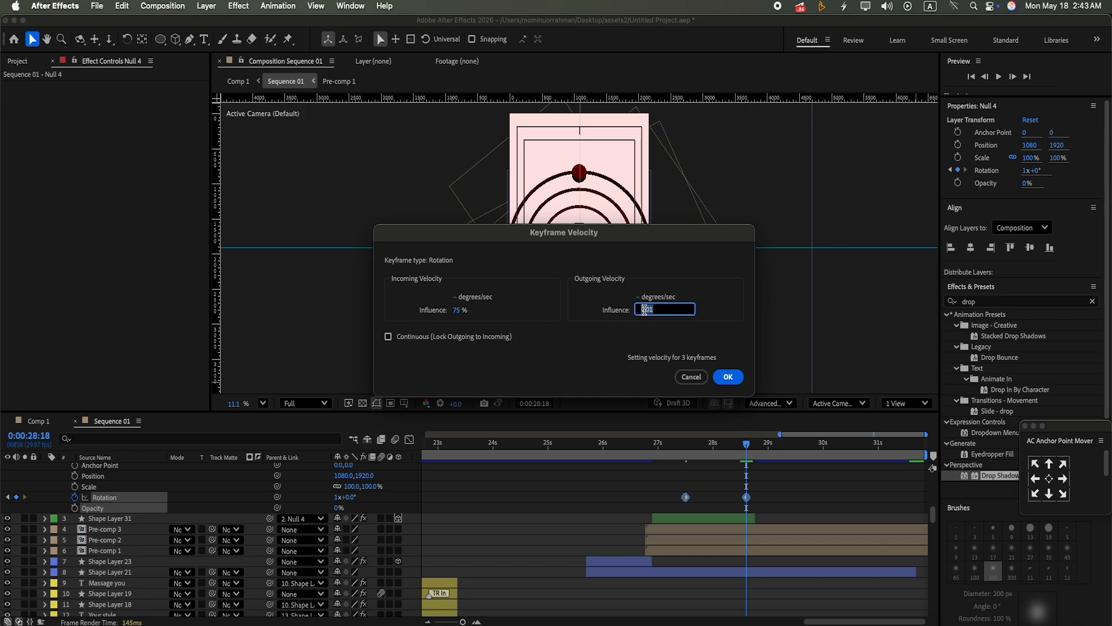
{"action": "left_click", "coordinate": [728, 377]}
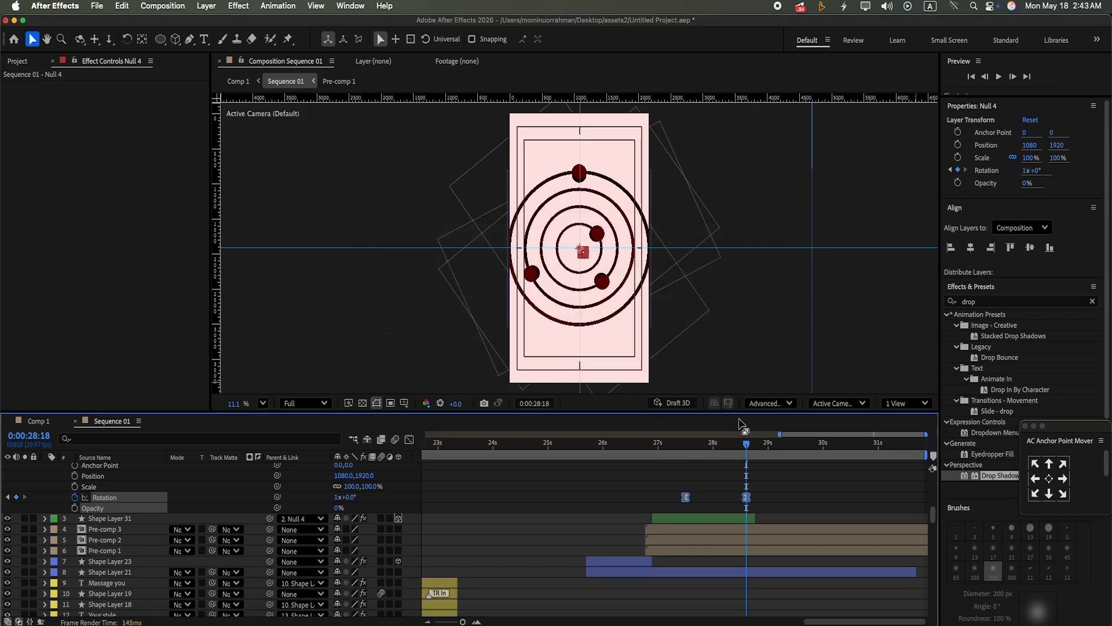
{"action": "left_click_drag", "start_coordinate": [746, 446], "coordinate": [682, 447]}
{"action": "left_click", "coordinate": [997, 77]}
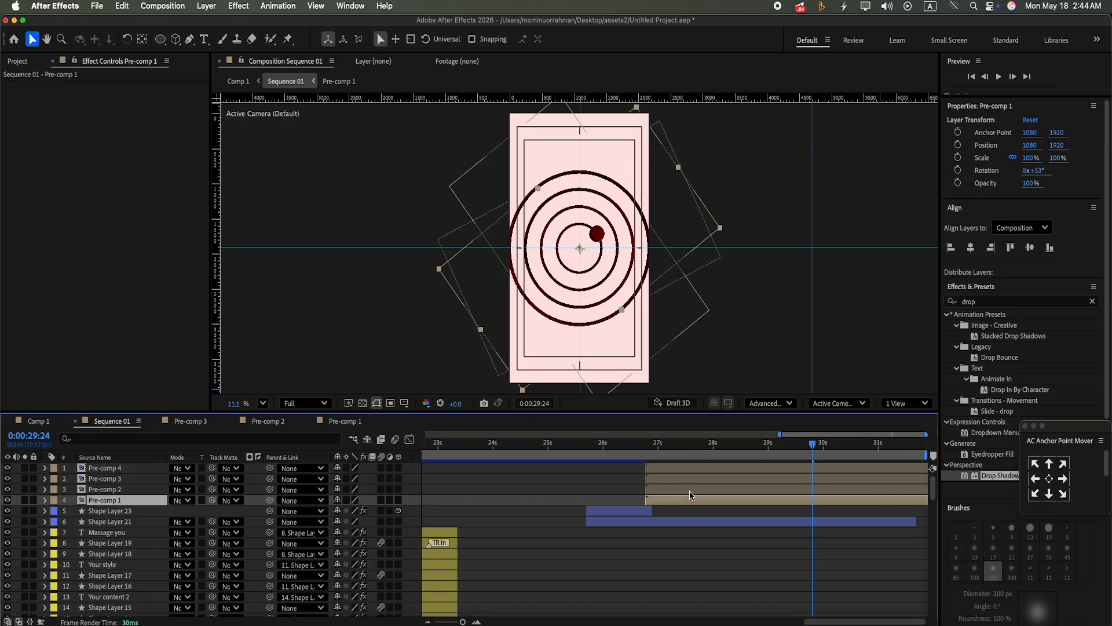
Step: Trim Pre-comp 1 through Pre-comp 4 to end at 0:00:29:24 and give them the Fuchsia label
{"action": "left_click", "coordinate": [735, 470], "text": "shift"}
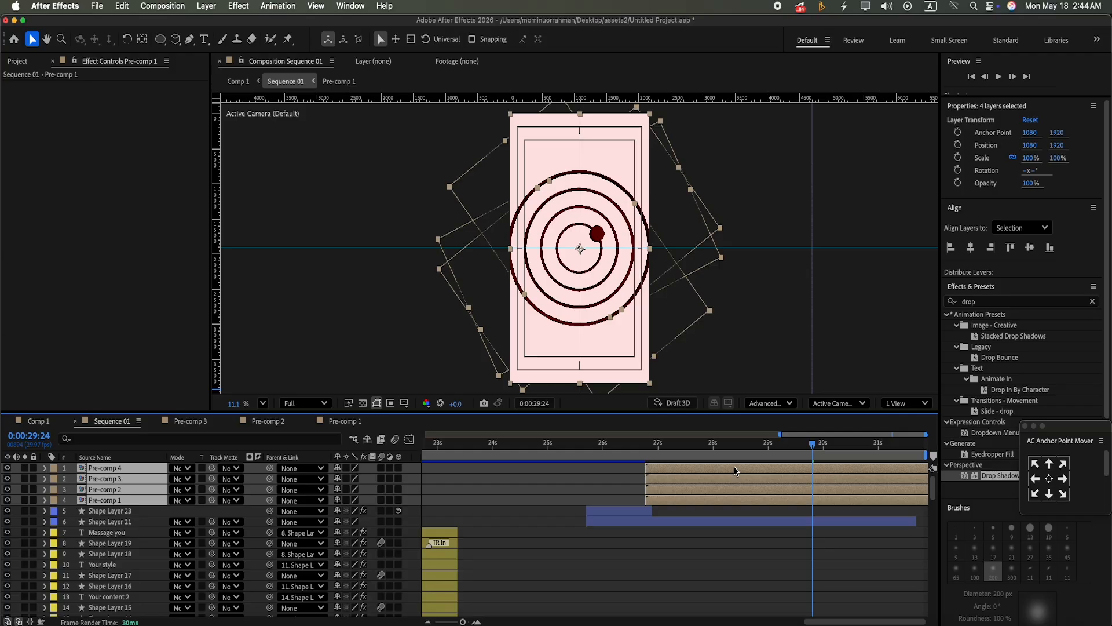
{"action": "key", "text": "super+shift+a"}
{"action": "left_click_drag", "start_coordinate": [681, 509], "coordinate": [693, 468]}
{"action": "left_click", "coordinate": [58, 471]}
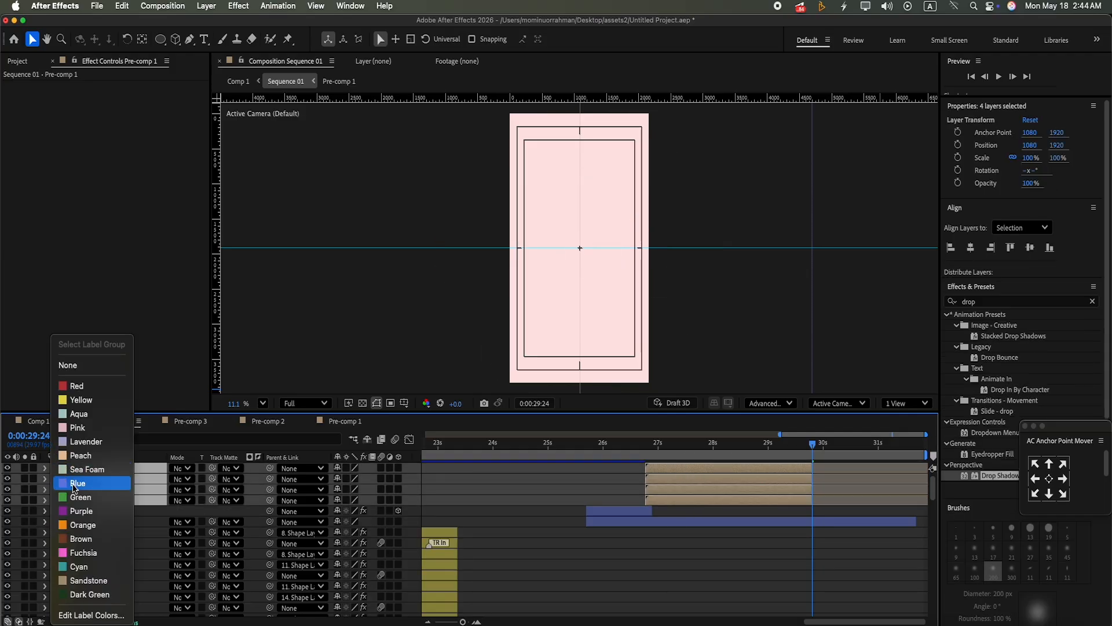
{"action": "left_click", "coordinate": [112, 553]}
Step: Preview the complete orbit animation of all four circles from 0:00:26:20
{"action": "left_click_drag", "start_coordinate": [814, 443], "coordinate": [641, 476]}
{"action": "left_click", "coordinate": [1000, 77]}
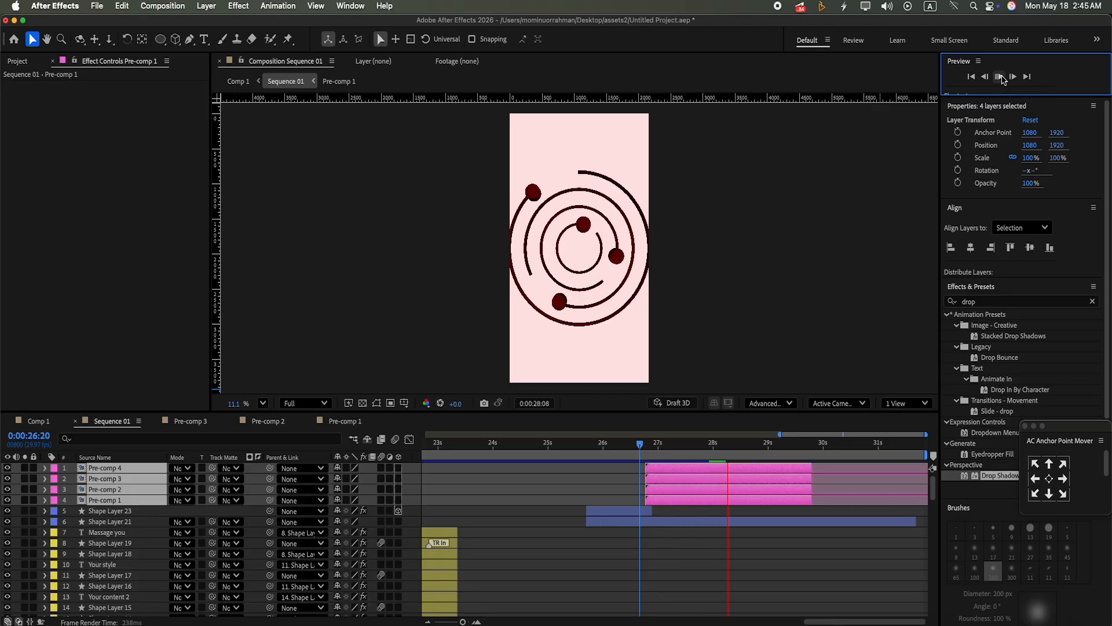
{"action": "left_click", "coordinate": [1000, 78]}
Step: Keyframe Pre-comp 4's Opacity from 100% at 0:00:28:13 to 0% at 0:00:28:27
{"action": "left_click", "coordinate": [45, 468]}
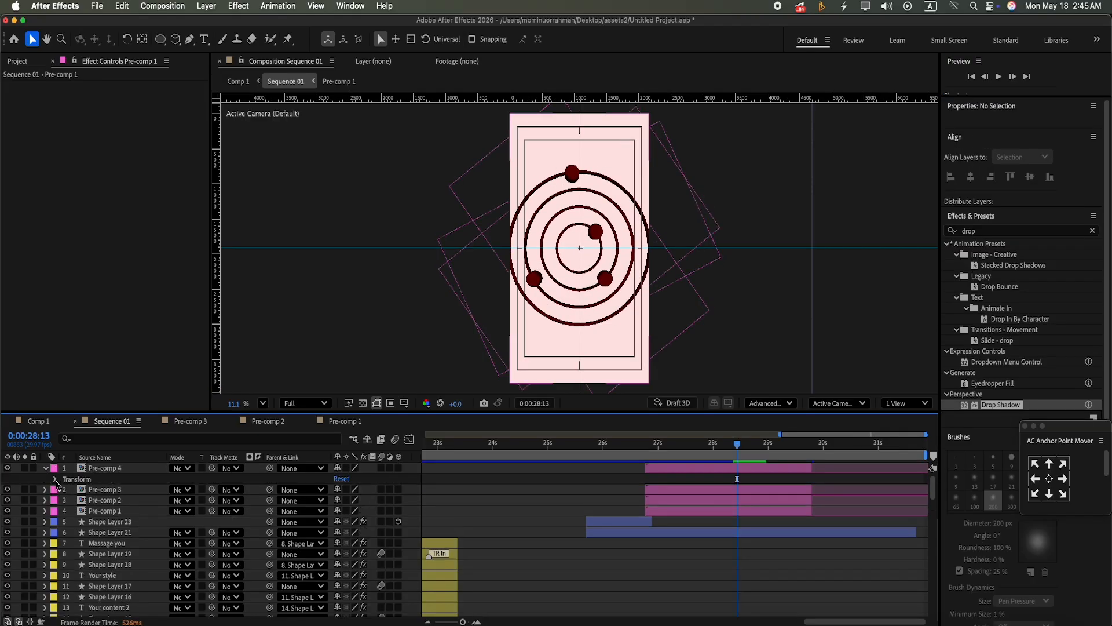
{"action": "left_click", "coordinate": [55, 479]}
{"action": "left_click", "coordinate": [75, 533]}
{"action": "left_click_drag", "start_coordinate": [739, 453], "coordinate": [762, 457]}
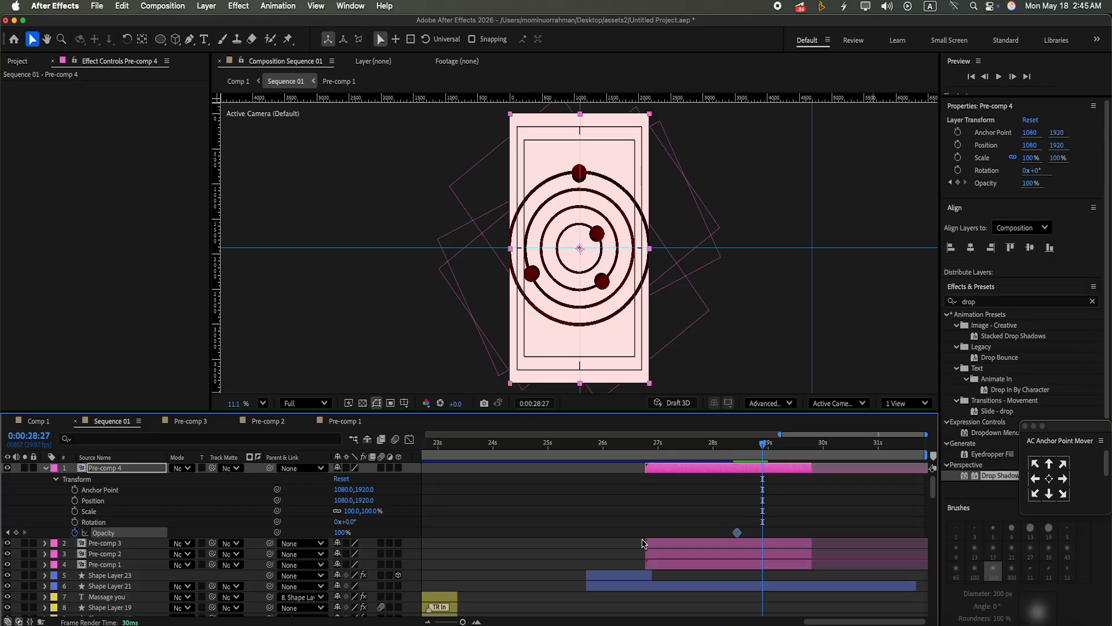
{"action": "left_click", "coordinate": [343, 533]}
{"action": "type", "text": "0"}
{"action": "key", "text": "Return"}
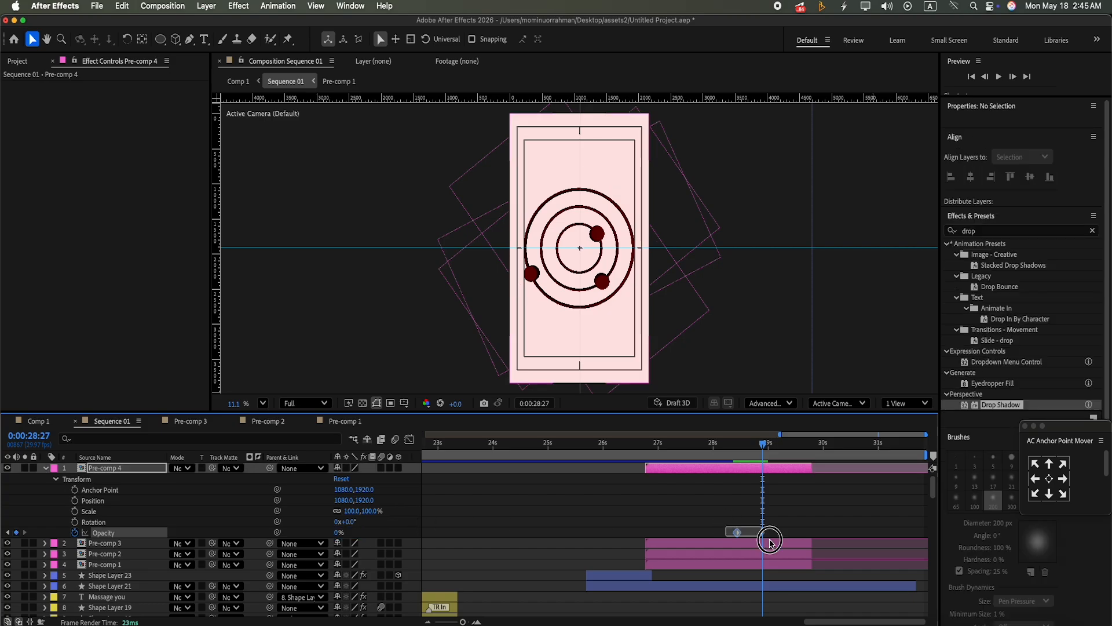
Step: Set the velocity influence of Pre-comp 4's Opacity keyframes to 10% incoming and 85% outgoing
{"action": "left_click", "coordinate": [737, 531]}
{"action": "key", "text": "super+shift+k"}
{"action": "left_click", "coordinate": [461, 311]}
{"action": "type", "text": "10"}
{"action": "key", "text": "Return"}
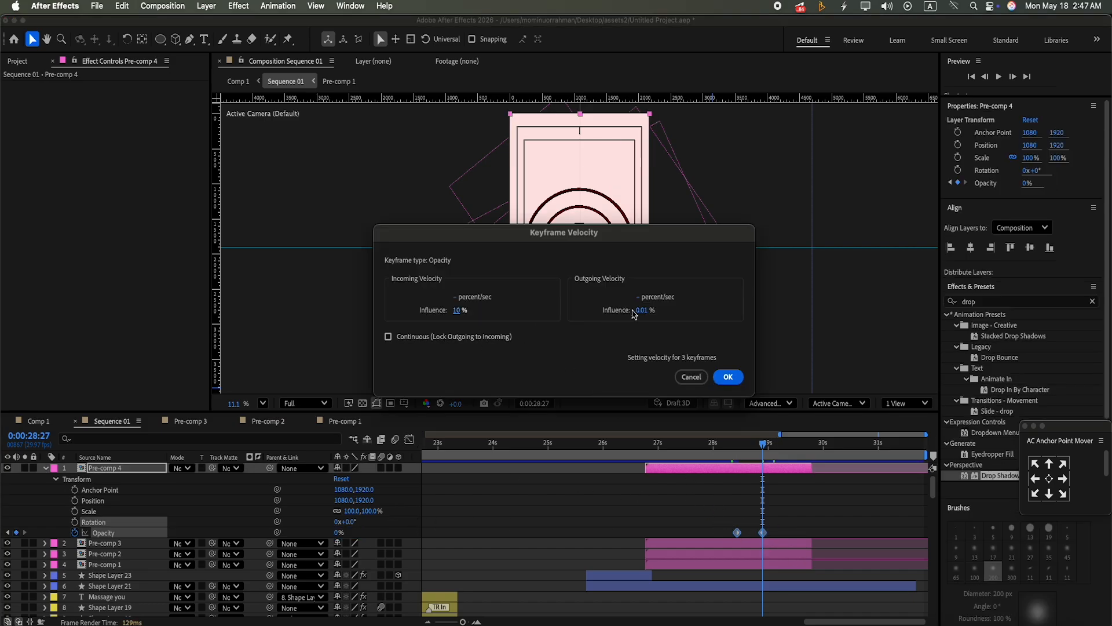
{"action": "left_click", "coordinate": [645, 310]}
{"action": "type", "text": "85"}
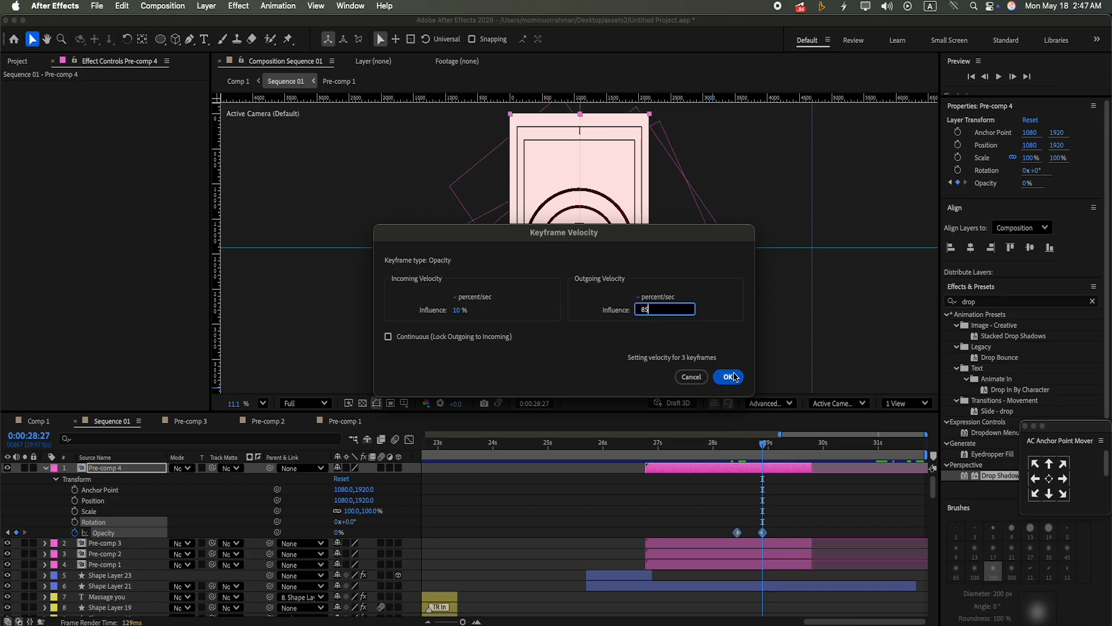
{"action": "left_click", "coordinate": [734, 377]}
Step: Preview Pre-comp 4's fade-out from 0:00:28:13 and return to that time
{"action": "key", "text": "j"}
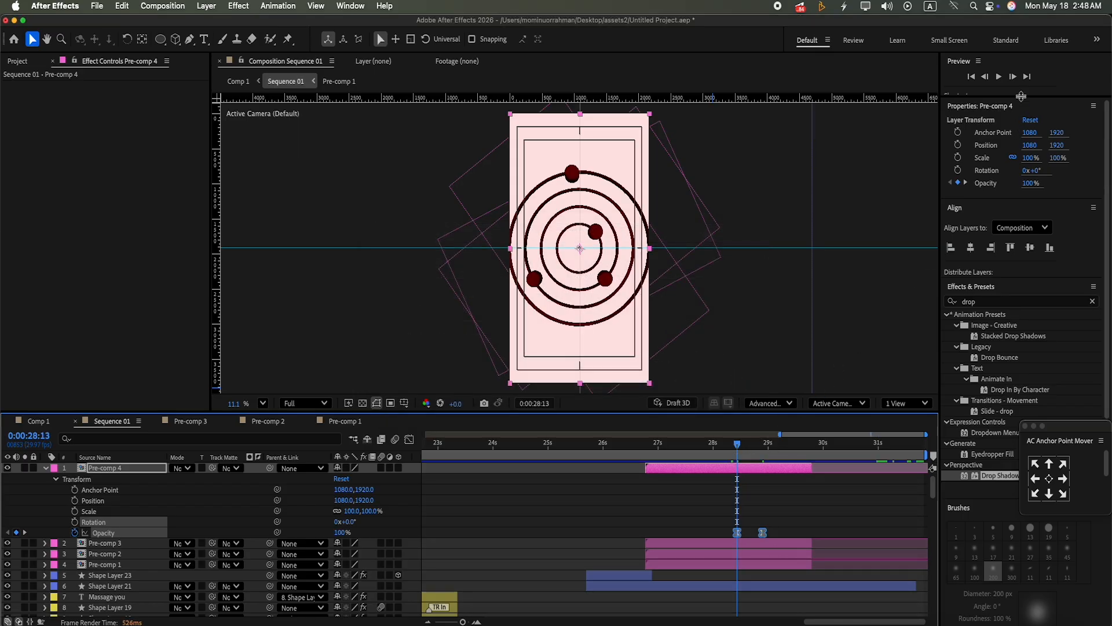
{"action": "left_click", "coordinate": [998, 77]}
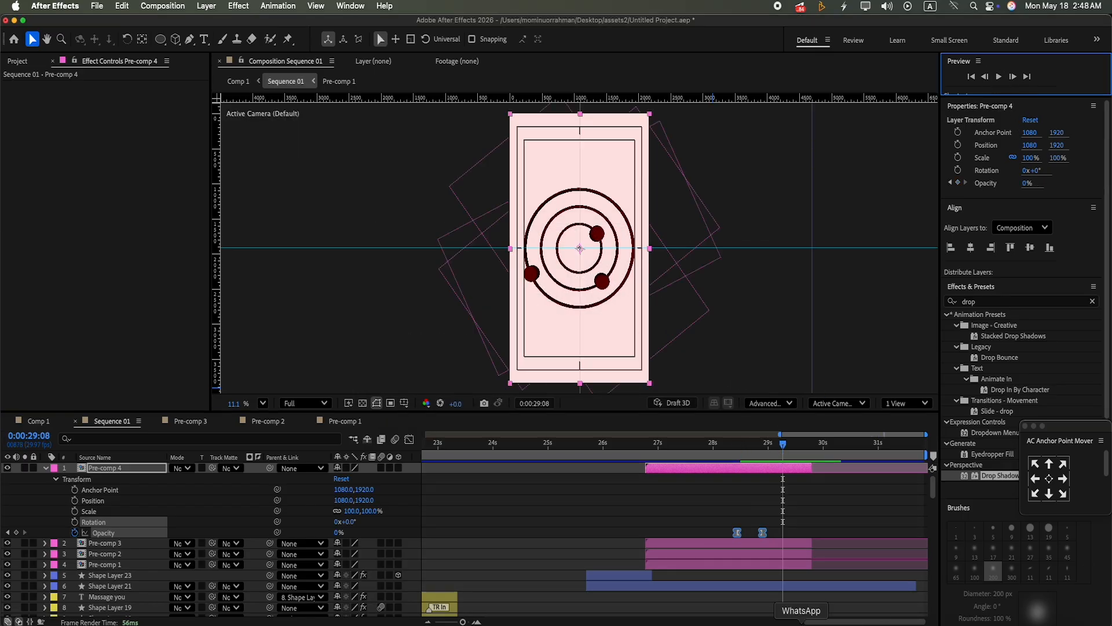
{"action": "left_click_drag", "start_coordinate": [784, 447], "coordinate": [737, 487]}
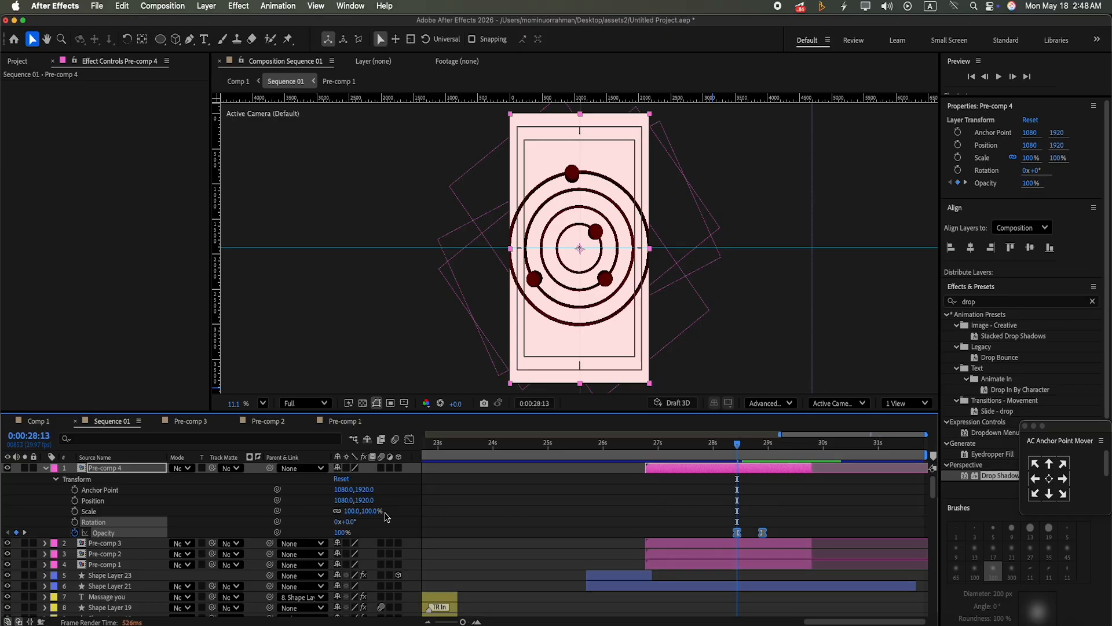
Step: Keyframe Pre-comp 3's Opacity from 100% at 0:00:28:13 to 0% at 0:00:28:27, matching Pre-comp 4's keyframe times
{"action": "left_click", "coordinate": [47, 468]}
{"action": "left_click", "coordinate": [46, 479]}
{"action": "left_click", "coordinate": [56, 491]}
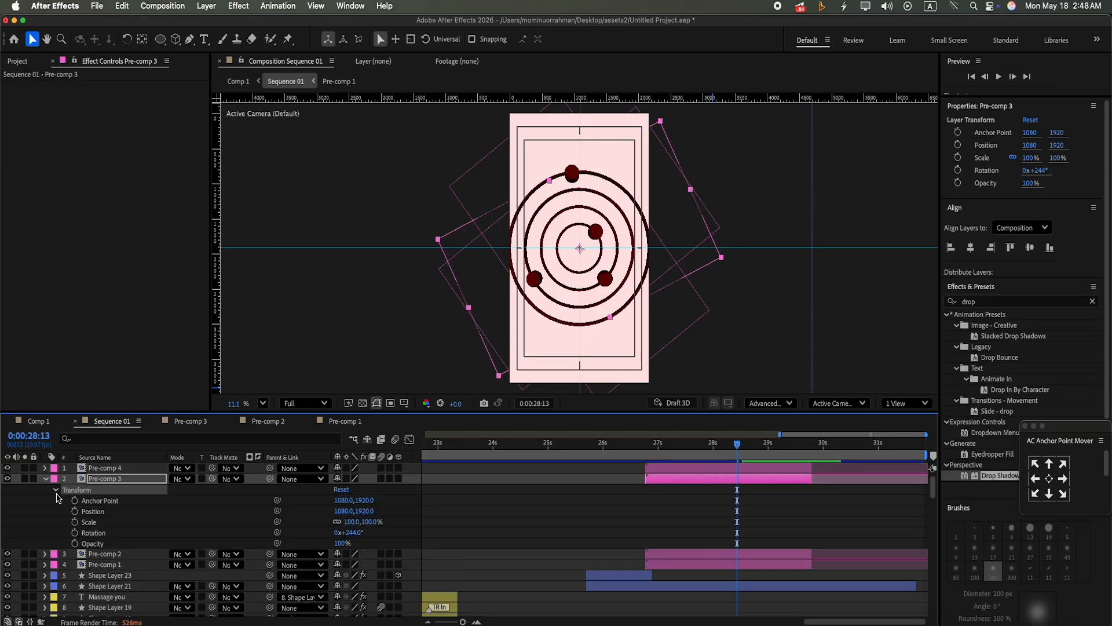
{"action": "left_click", "coordinate": [75, 543]}
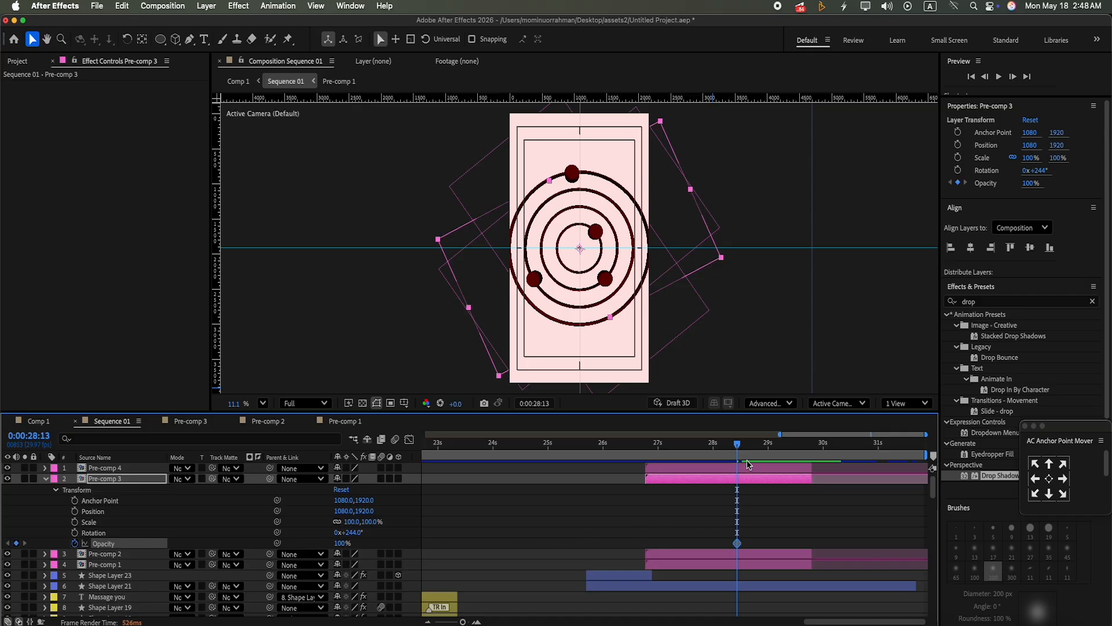
{"action": "left_click", "coordinate": [44, 468]}
{"action": "left_click_drag", "start_coordinate": [737, 444], "coordinate": [763, 483]}
{"action": "left_click", "coordinate": [341, 608]}
{"action": "type", "text": "0"}
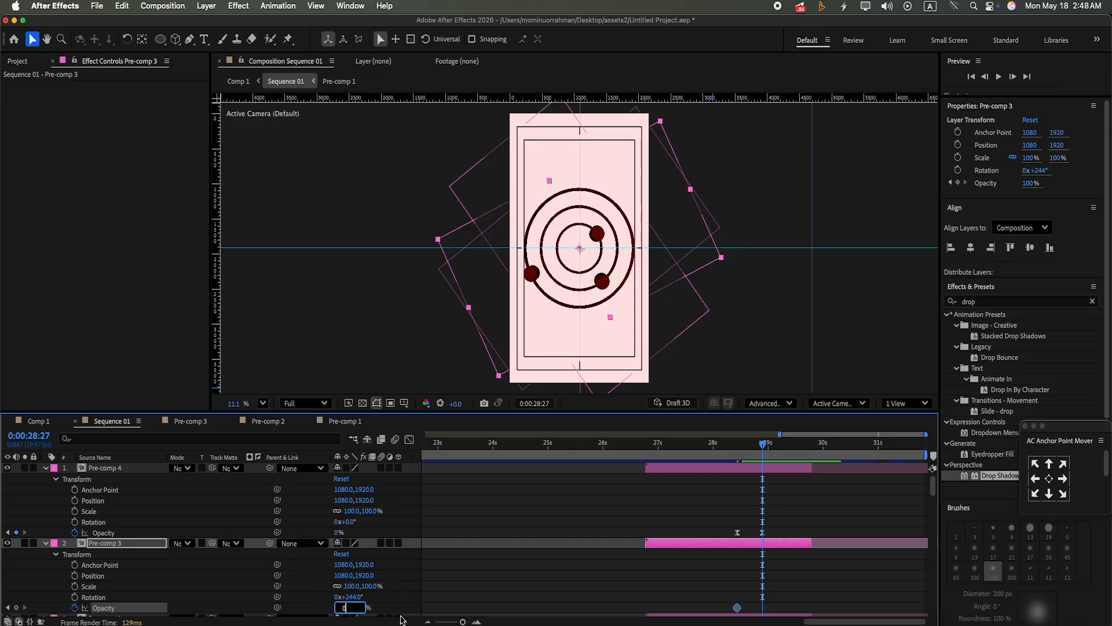
{"action": "left_click", "coordinate": [453, 596]}
Step: Set the velocity influence of Pre-comp 3's Opacity keyframes to 10% incoming and 80% outgoing, and collapse Pre-comp 4
{"action": "left_click_drag", "start_coordinate": [713, 597], "coordinate": [772, 611]}
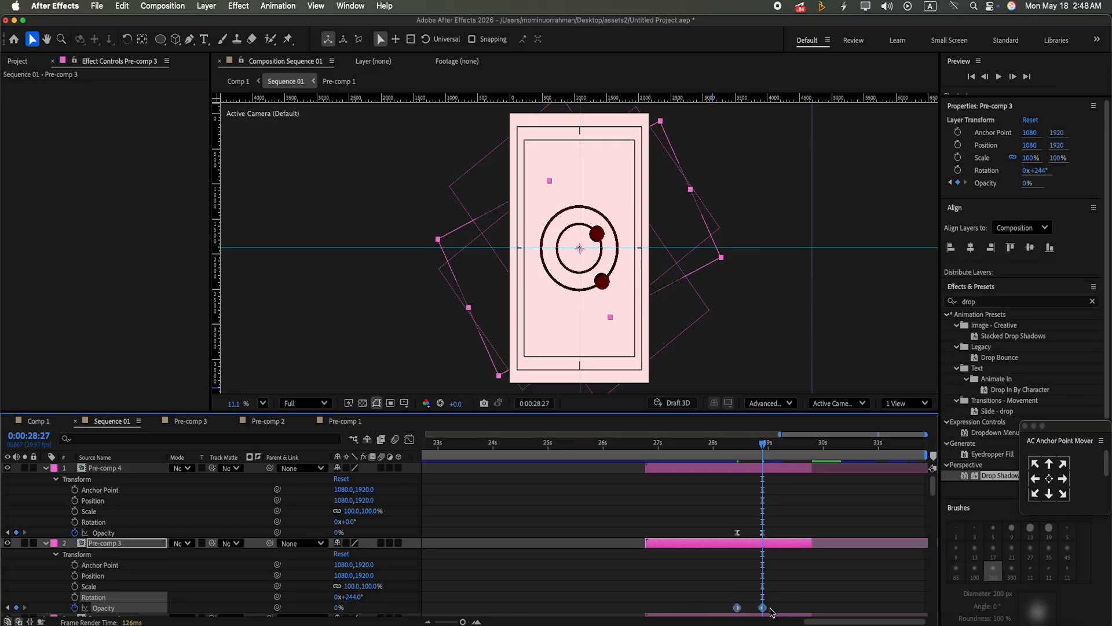
{"action": "key", "text": "super+shift+k"}
{"action": "left_click", "coordinate": [461, 310]}
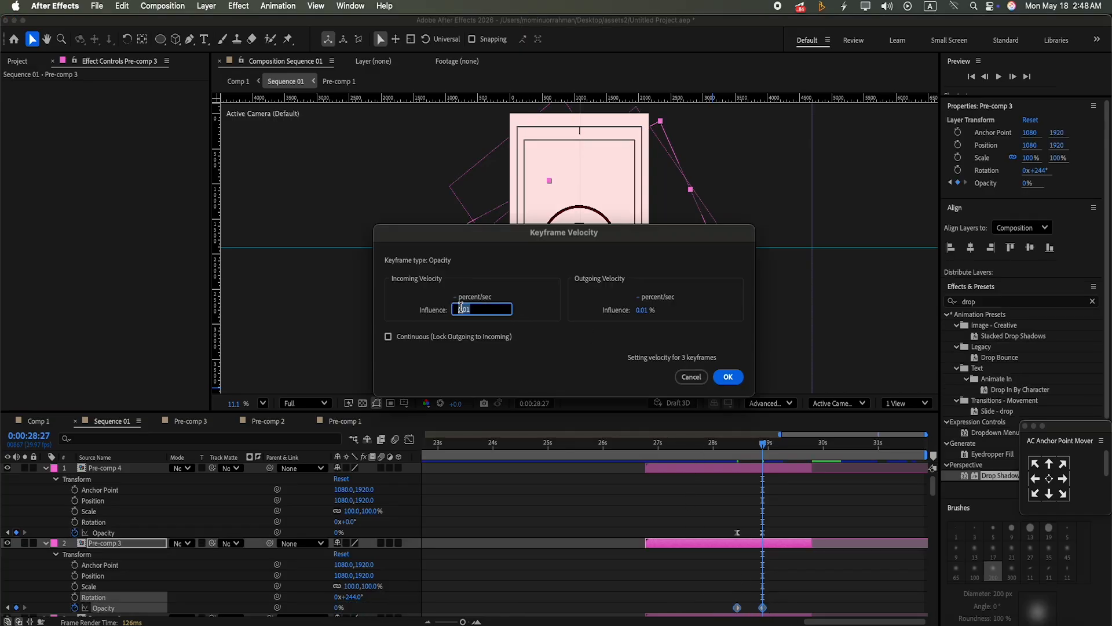
{"action": "type", "text": "10"}
{"action": "left_click", "coordinate": [646, 308]}
{"action": "type", "text": "80"}
{"action": "key", "text": "Return"}
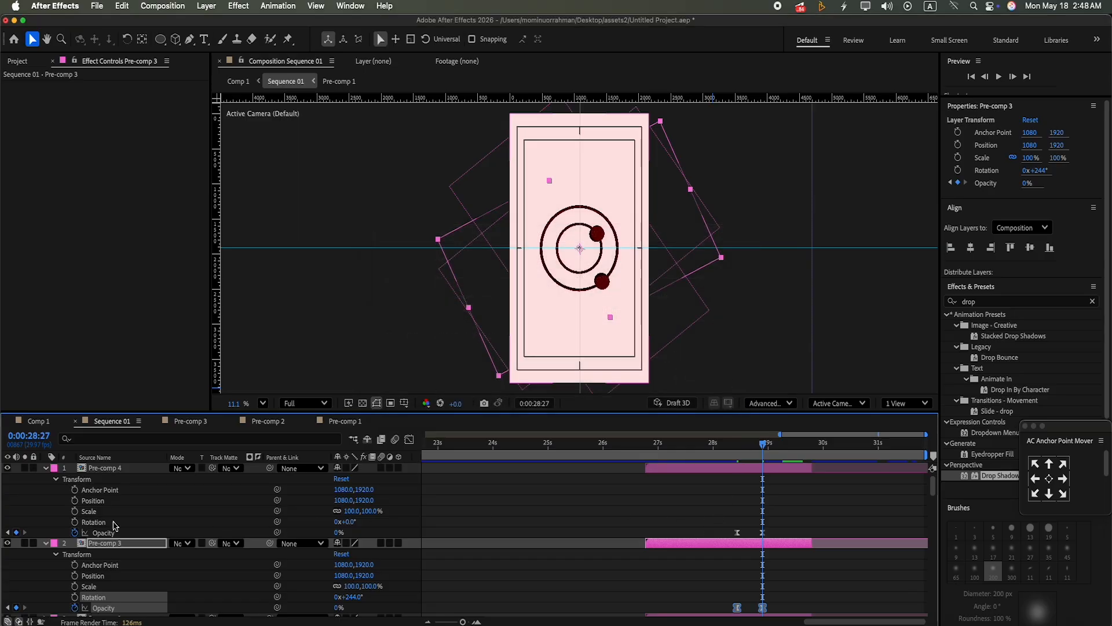
{"action": "left_click", "coordinate": [46, 468]}
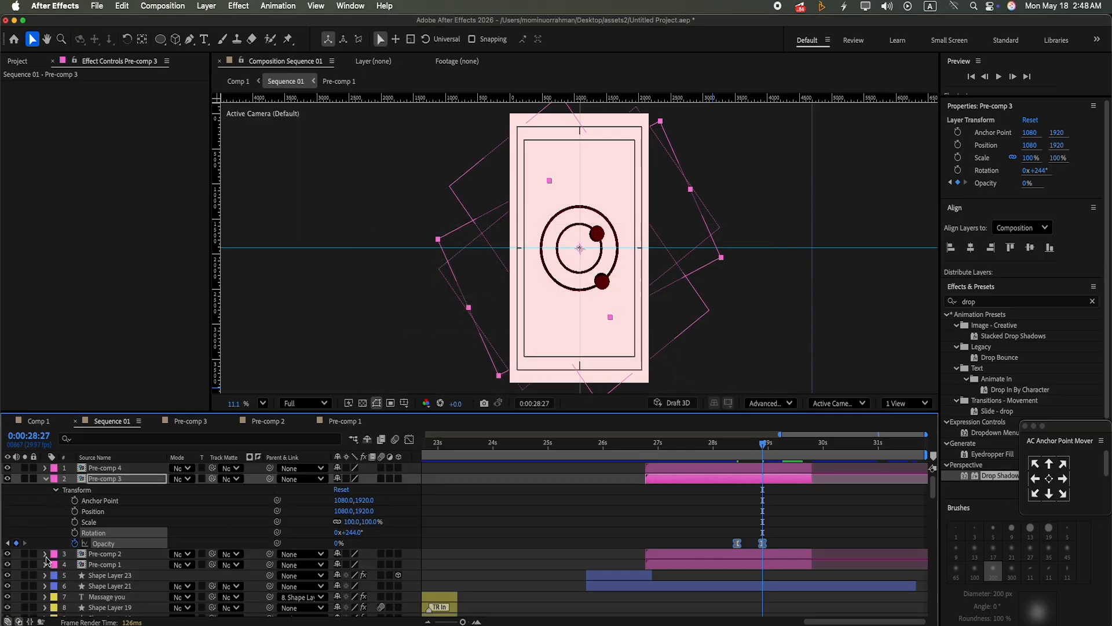
Step: Keyframe Pre-comp 2's Opacity from 100% at 0:00:28:13 to 0% at 0:00:28:27
{"action": "left_click", "coordinate": [45, 554]}
{"action": "left_click", "coordinate": [56, 565]}
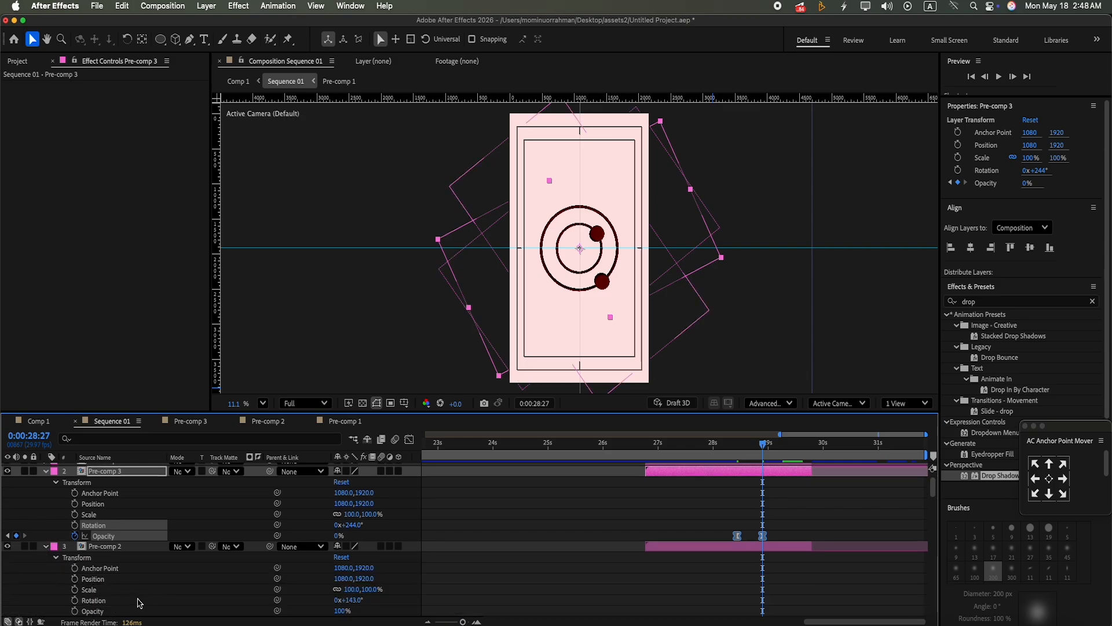
{"action": "left_click", "coordinate": [340, 611]}
{"action": "type", "text": "0"}
{"action": "left_click", "coordinate": [606, 558]}
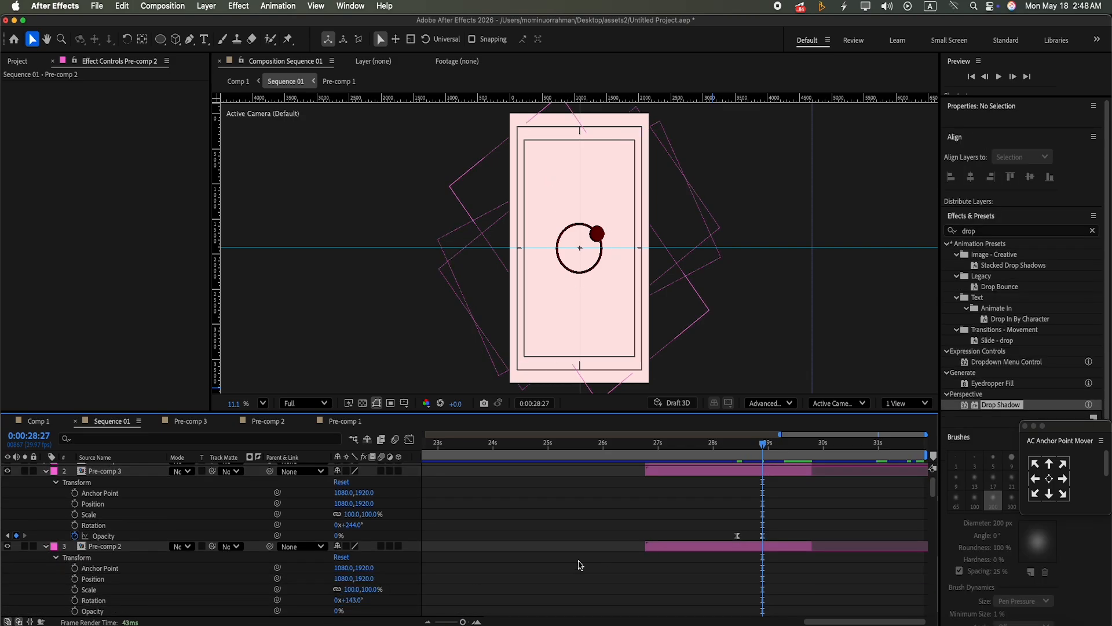
{"action": "left_click", "coordinate": [103, 610]}
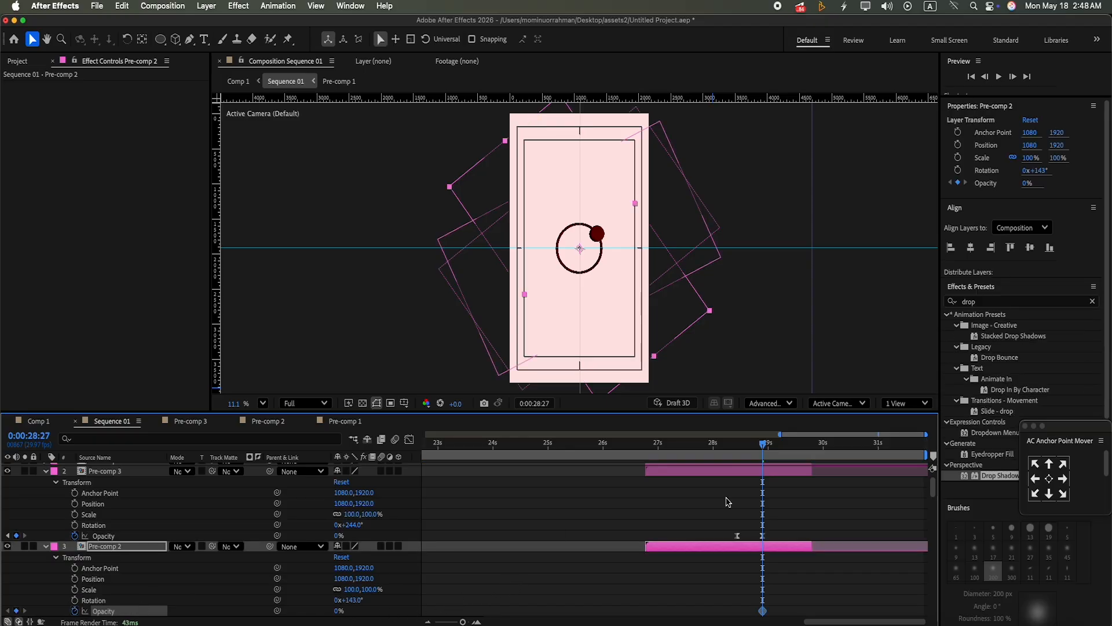
{"action": "left_click_drag", "start_coordinate": [766, 445], "coordinate": [737, 471]}
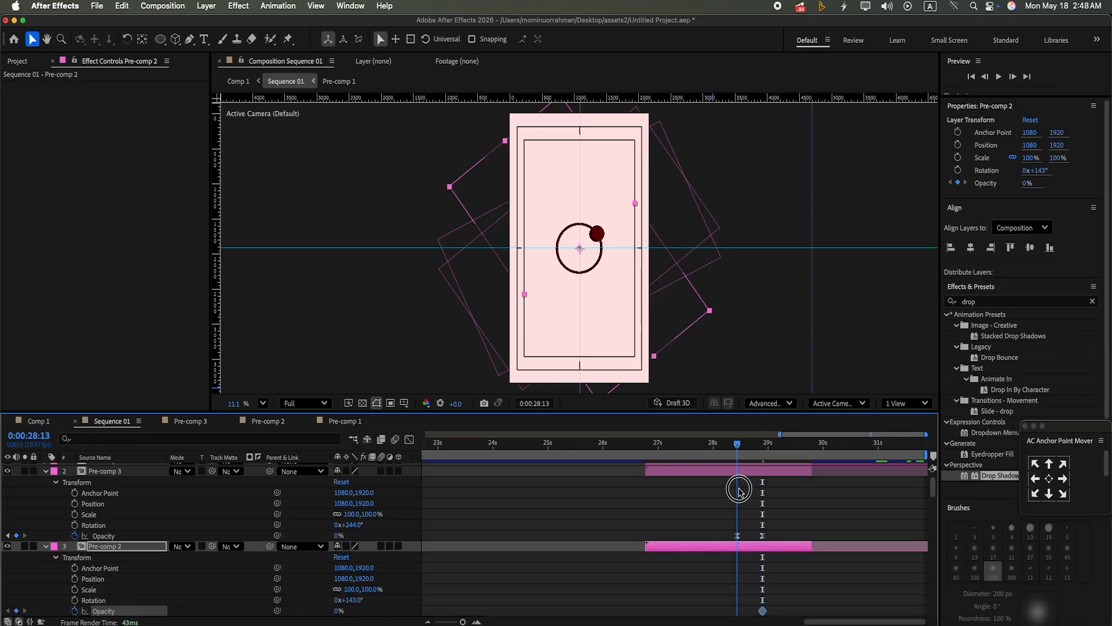
{"action": "left_click", "coordinate": [338, 611]}
{"action": "type", "text": "1"}
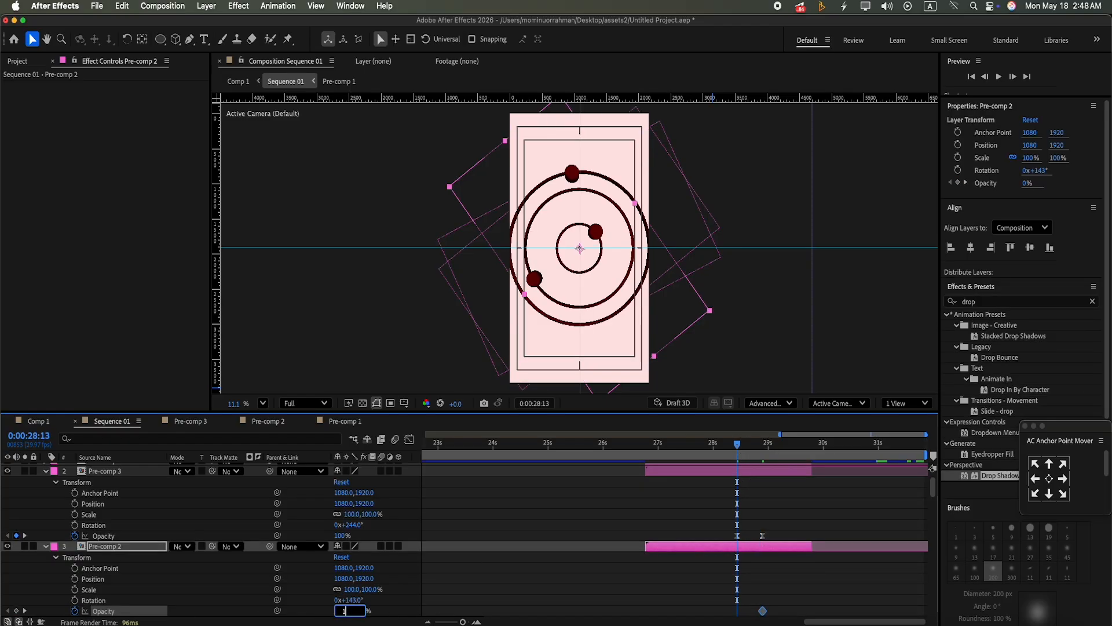
{"action": "type", "text": "00"}
{"action": "left_click", "coordinate": [413, 609]}
Step: Adjust the velocity influence of Pre-comp 2's Opacity keyframes, with 10% incoming and a new outgoing value
{"action": "left_click_drag", "start_coordinate": [727, 603], "coordinate": [762, 616]}
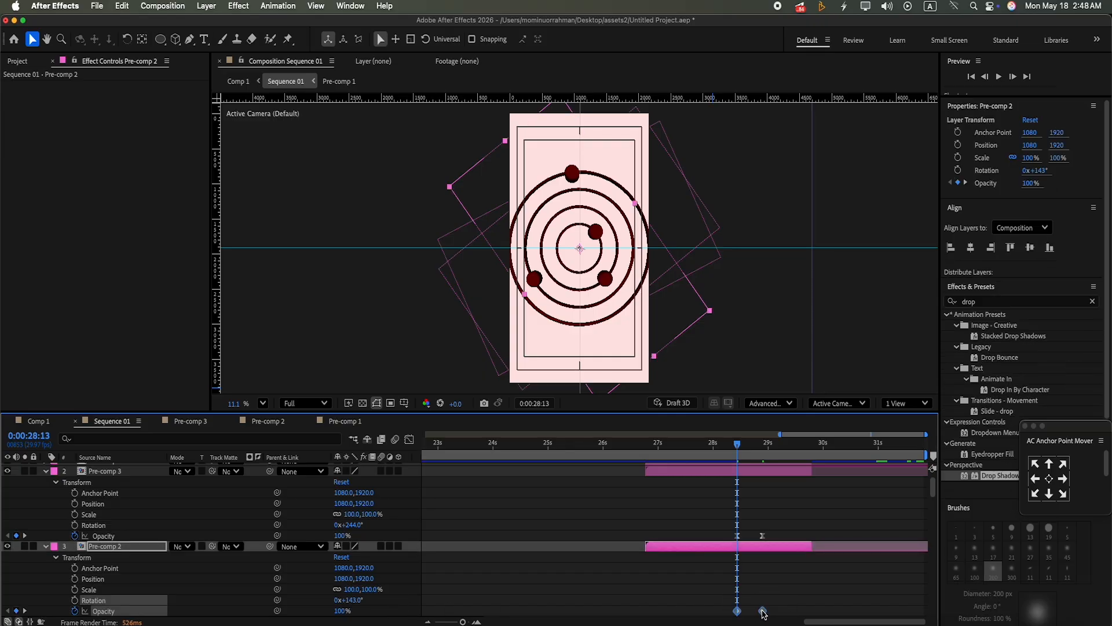
{"action": "key", "text": "super+shift+k"}
{"action": "left_click", "coordinate": [461, 310]}
{"action": "type", "text": "10"}
{"action": "left_click", "coordinate": [642, 310]}
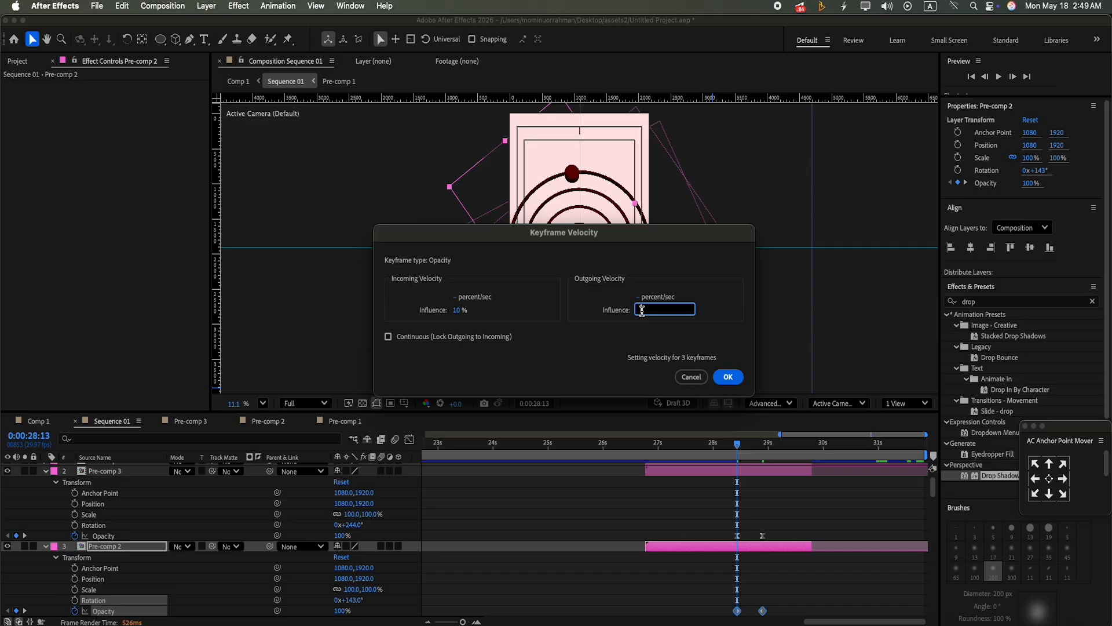
{"action": "left_click", "coordinate": [728, 377]}
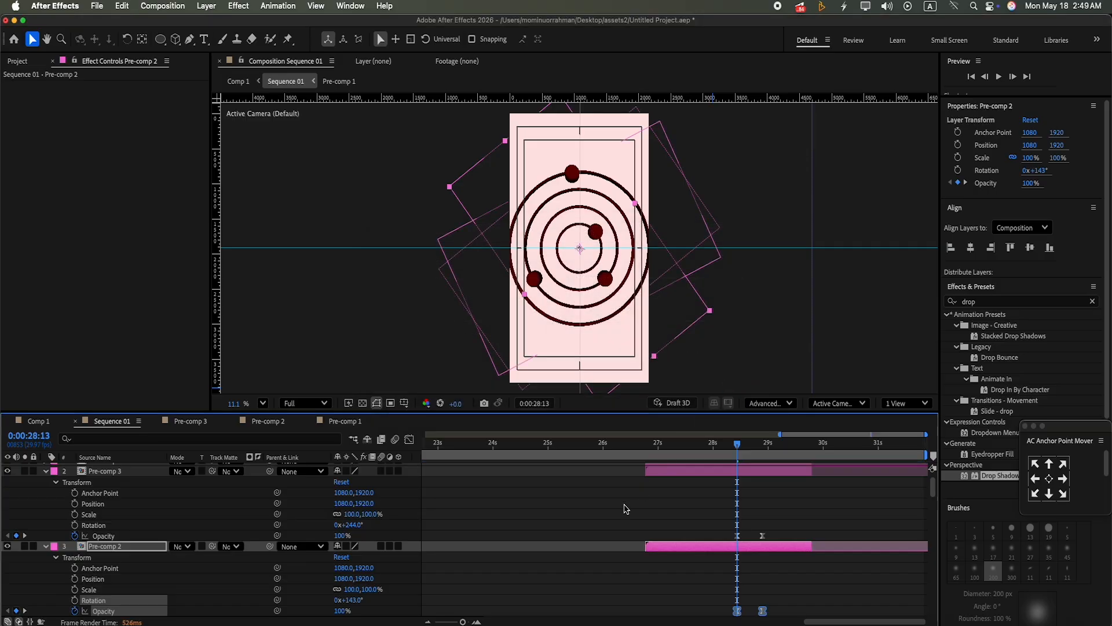
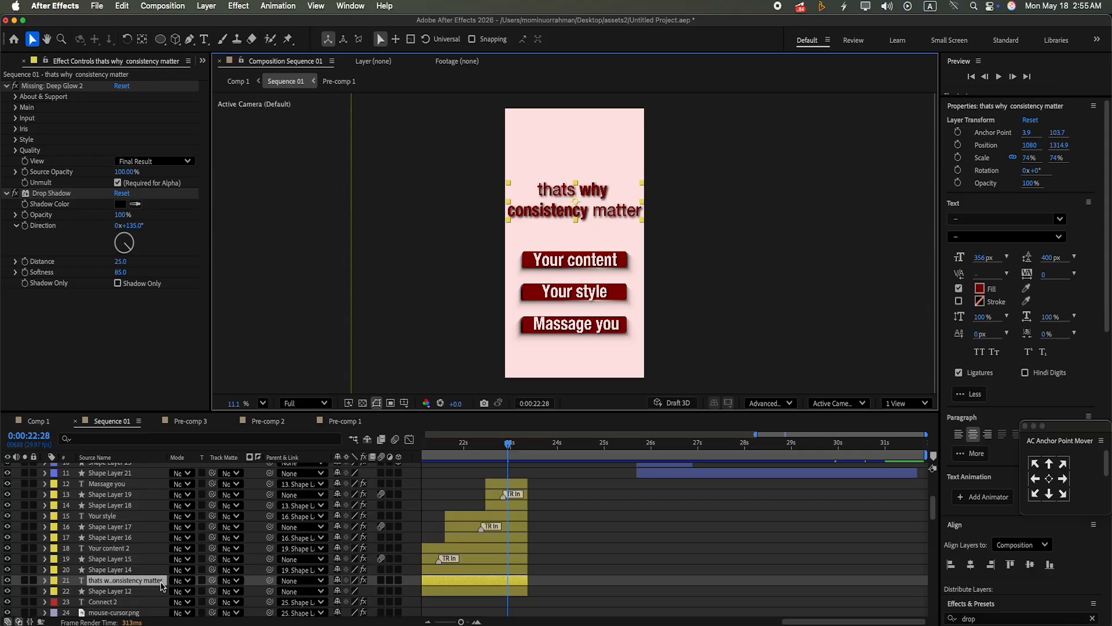
Step: Duplicate the "thats why consistency matter" text layer and place the copy first in the layer stack, starting at about 29 seconds
{"action": "key", "text": "super+d"}
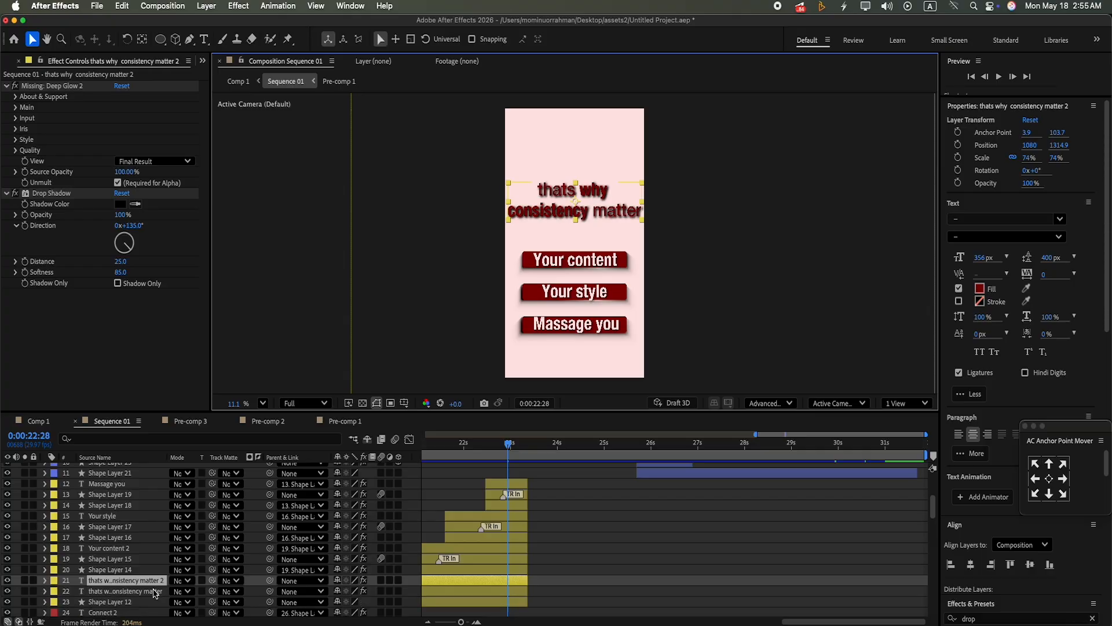
{"action": "left_click_drag", "start_coordinate": [131, 584], "coordinate": [162, 470]}
{"action": "left_click_drag", "start_coordinate": [485, 465], "coordinate": [936, 490]}
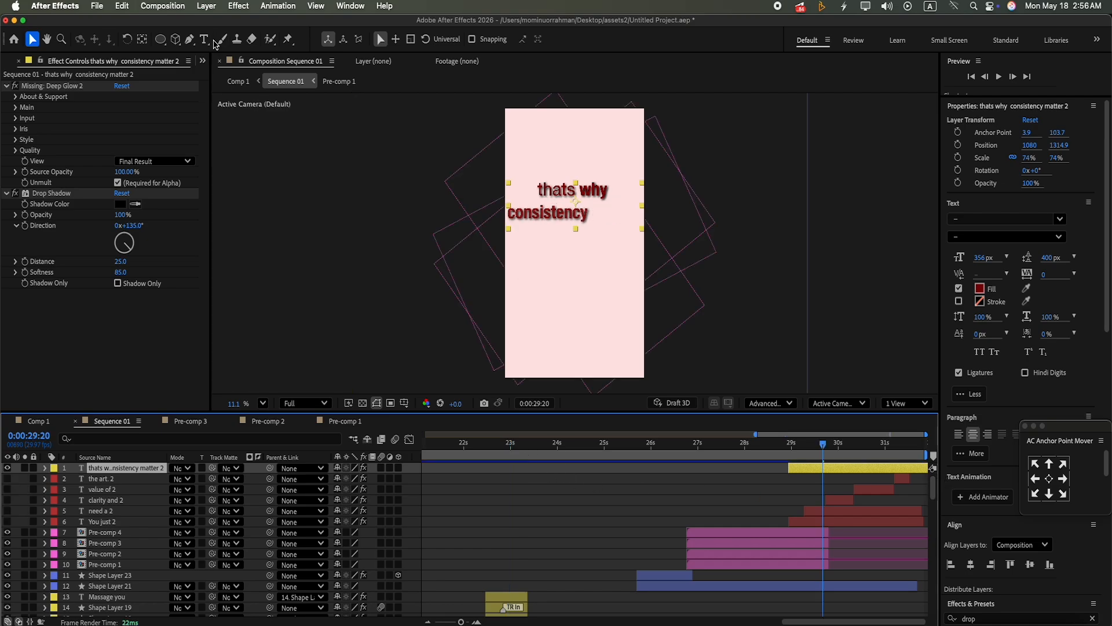
Step: Erase the words "why" and "consistency" from the duplicated text layer
{"action": "left_click", "coordinate": [206, 39]}
{"action": "left_click", "coordinate": [585, 215]}
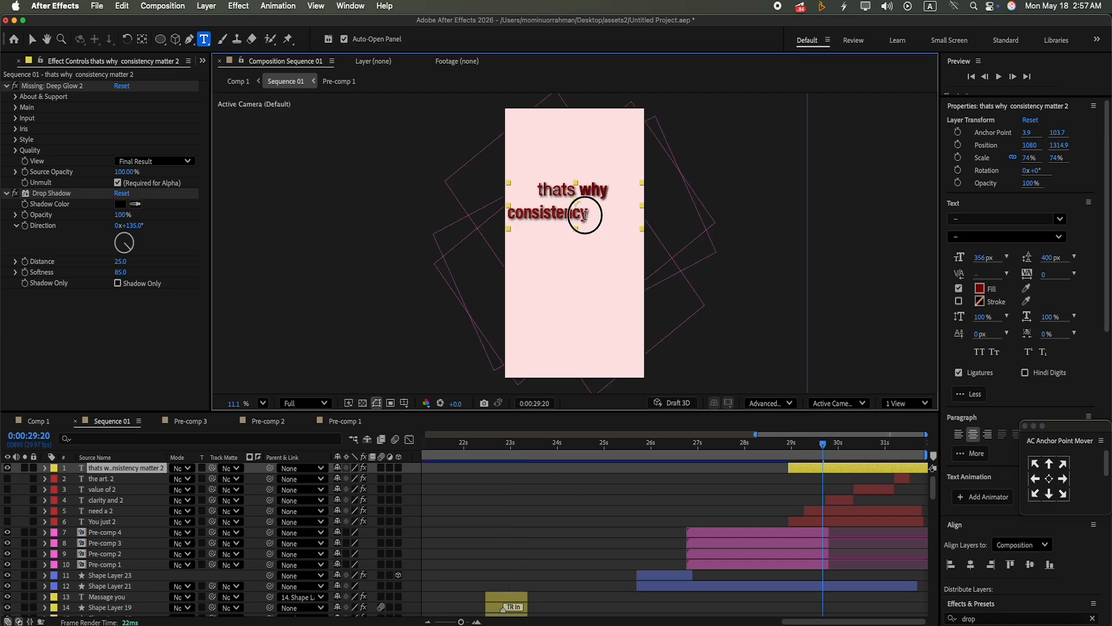
{"action": "key", "text": "BackSpace"}
{"action": "key", "text": "BackSpace"}
{"action": "key", "text": "BackSpace"}
{"action": "key", "text": "BackSpace"}
{"action": "key", "text": "BackSpace"}
{"action": "key", "text": "BackSpace"}
{"action": "key", "text": "BackSpace"}
{"action": "key", "text": "BackSpace"}
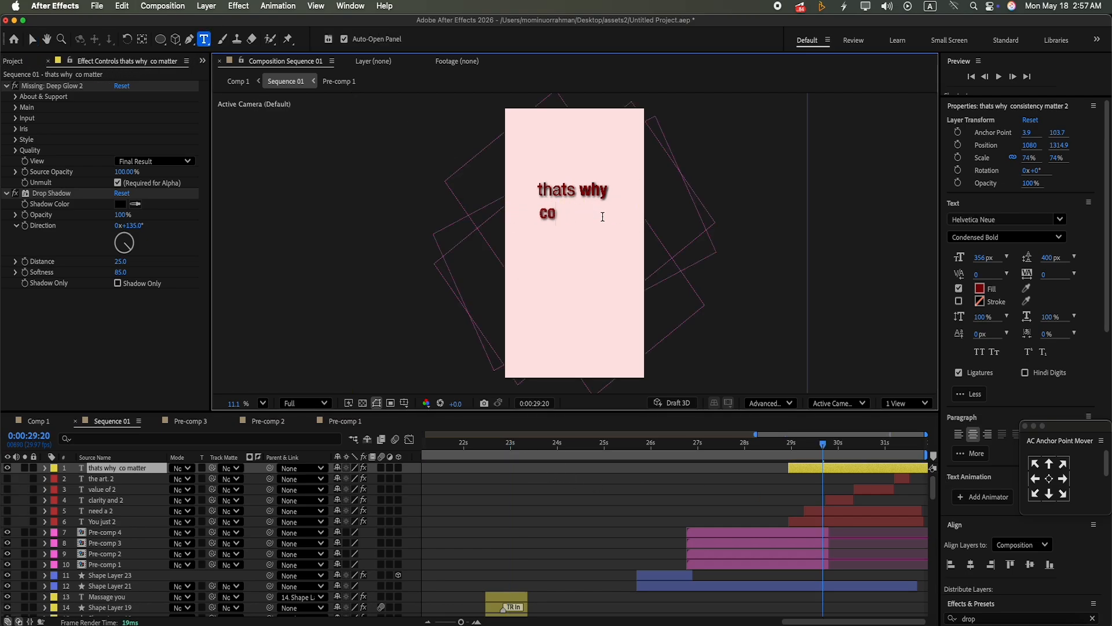
{"action": "key", "text": "BackSpace"}
{"action": "key", "text": "BackSpace"}
{"action": "key", "text": "BackSpace"}
{"action": "key", "text": "BackSpace"}
{"action": "key", "text": "BackSpace"}
{"action": "key", "text": "BackSpace"}
{"action": "key", "text": "BackSpace"}
{"action": "key", "text": "BackSpace"}
{"action": "key", "text": "BackSpace"}
{"action": "key", "text": "BackSpace"}
Step: Move the current time to 0:00:30:12 and undo the deletion of the duplicated text layer
{"action": "left_click", "coordinate": [857, 445]}
{"action": "key", "text": "BackSpace"}
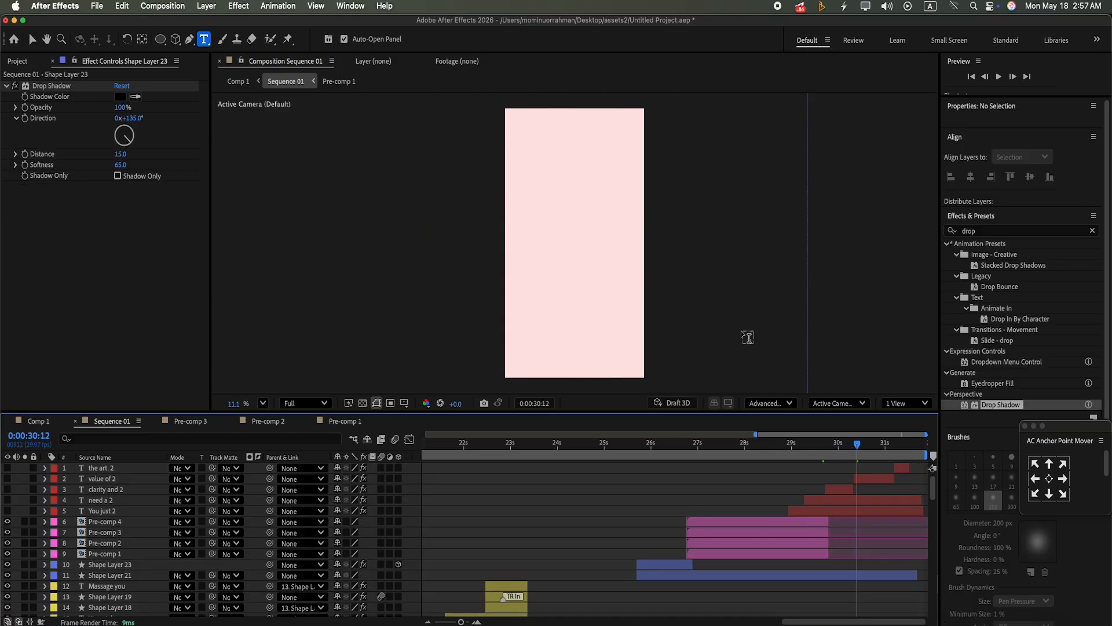
{"action": "key", "text": "super+z"}
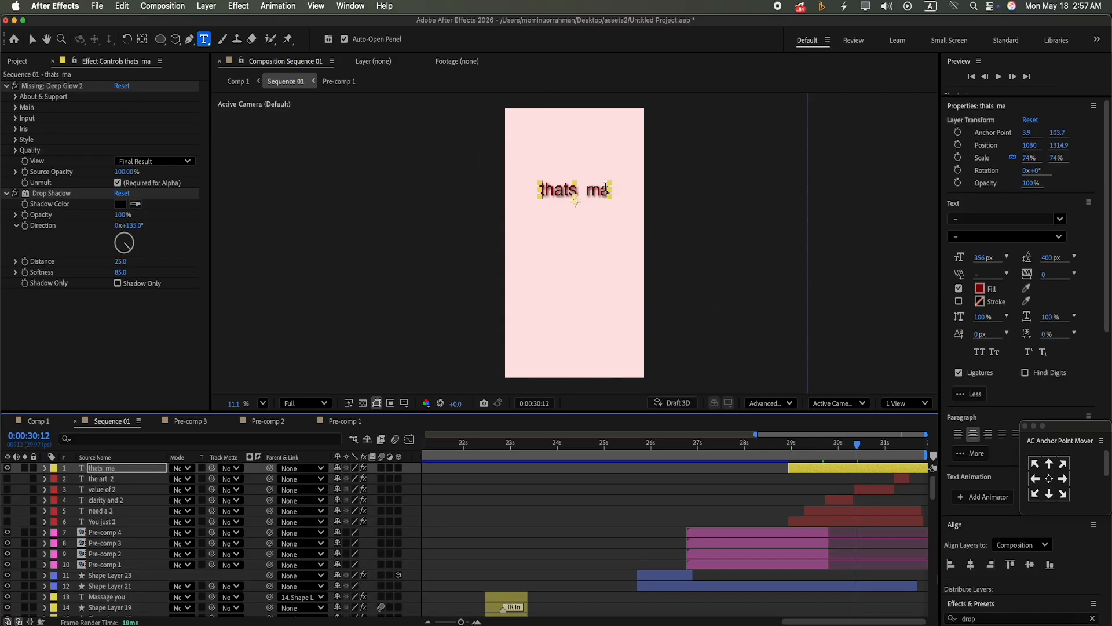
Step: Replace the duplicated layer's remaining text with "you just need a clearity and value of the art"
{"action": "left_click", "coordinate": [606, 188]}
{"action": "key", "text": "BackSpace"}
{"action": "key", "text": "BackSpace"}
{"action": "key", "text": "BackSpace"}
{"action": "key", "text": "BackSpace"}
{"action": "key", "text": "BackSpace"}
{"action": "key", "text": "BackSpace"}
{"action": "key", "text": "BackSpace"}
{"action": "key", "text": "BackSpace"}
{"action": "type", "text": "yo"}
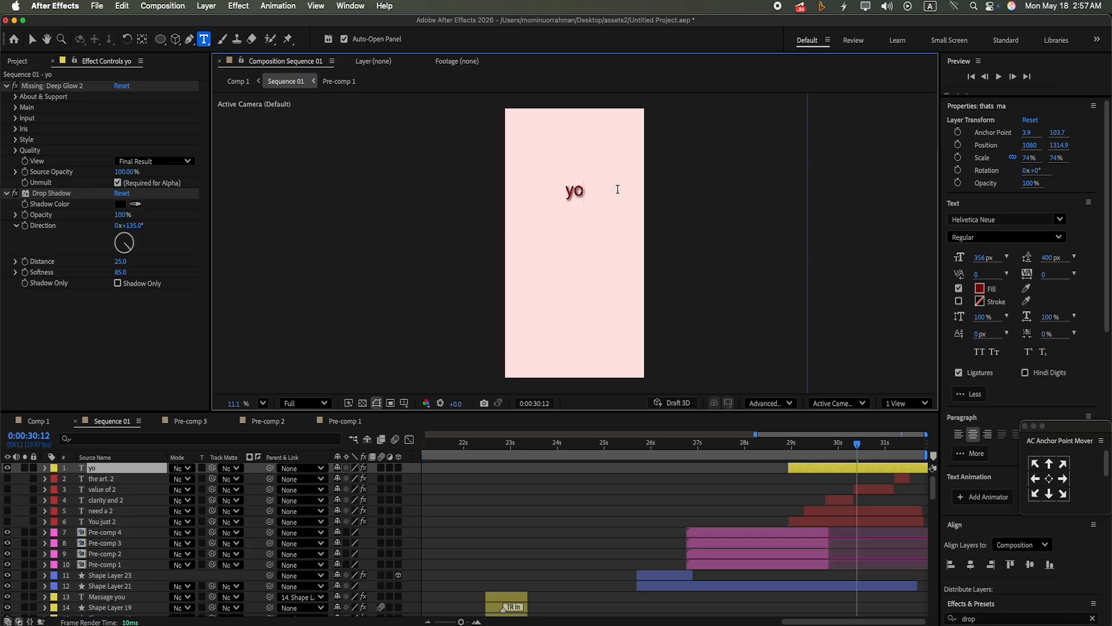
{"action": "type", "text": "u just need"}
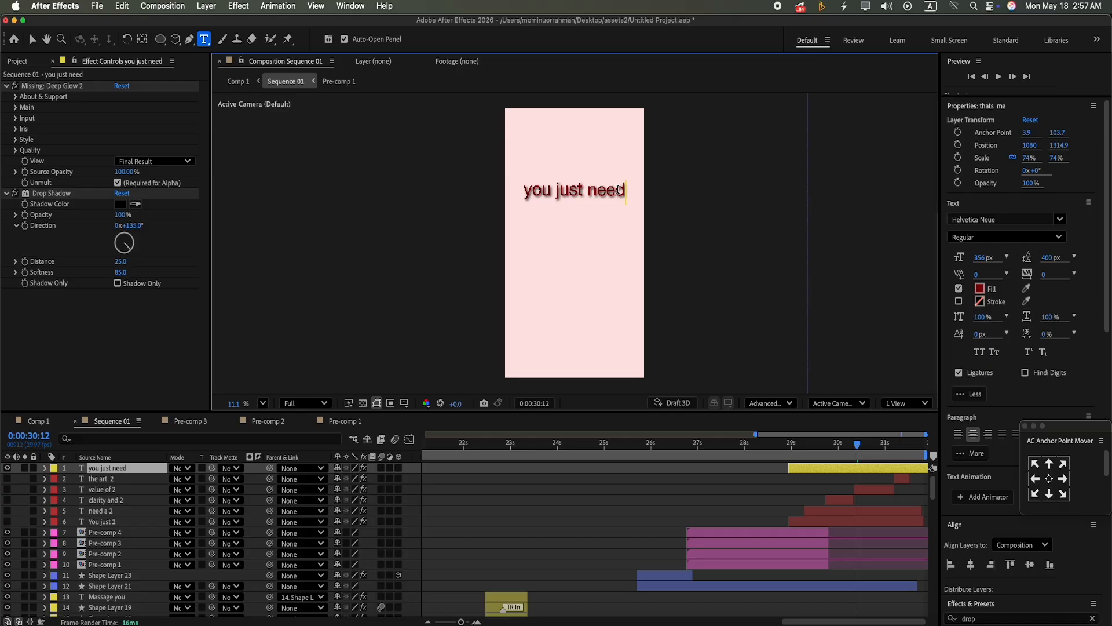
{"action": "type", "text": " a clear"}
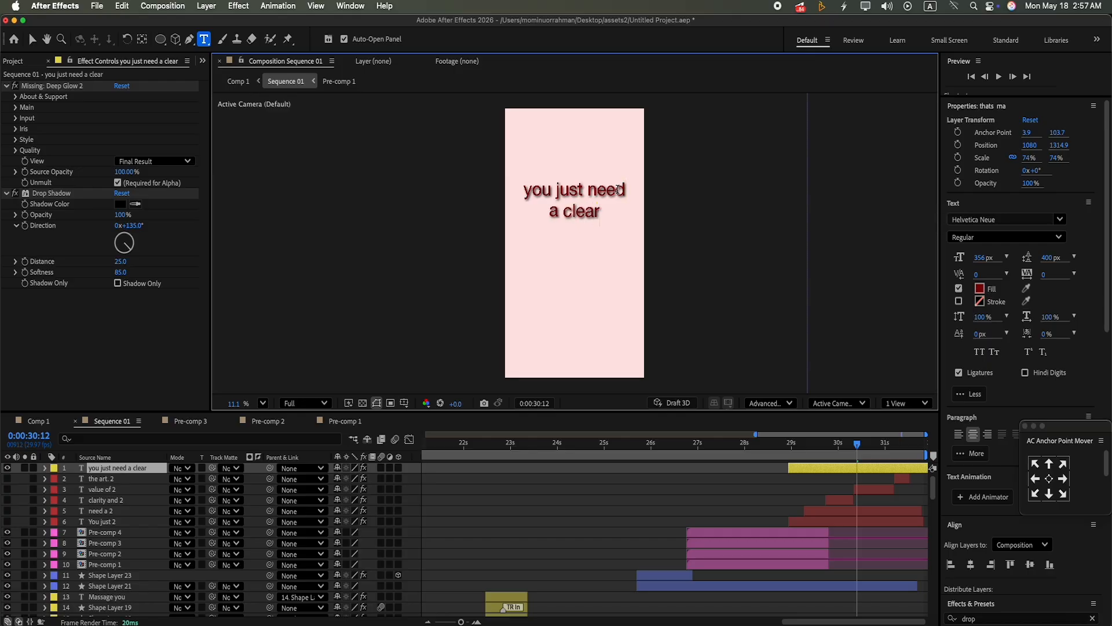
{"action": "type", "text": "ity and"}
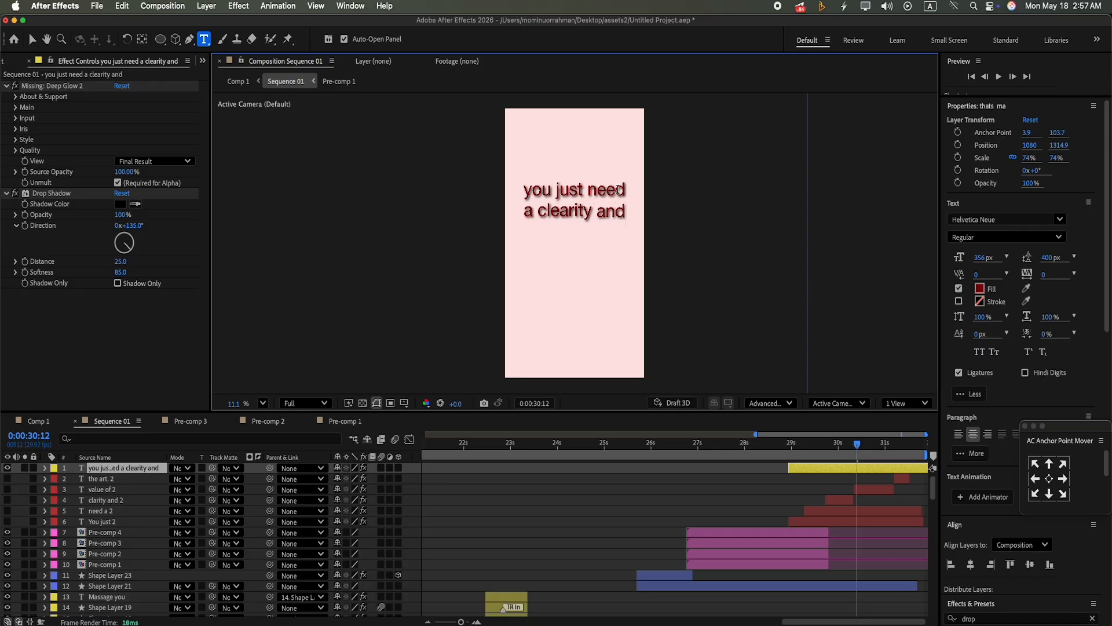
{"action": "type", "text": " val"}
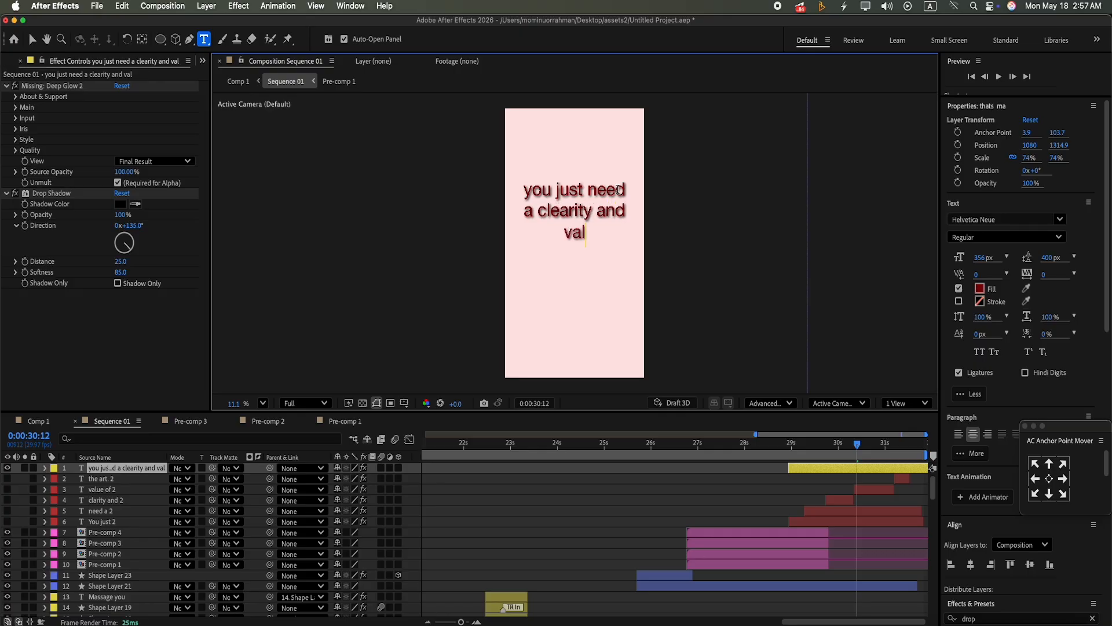
{"action": "type", "text": "ue of"}
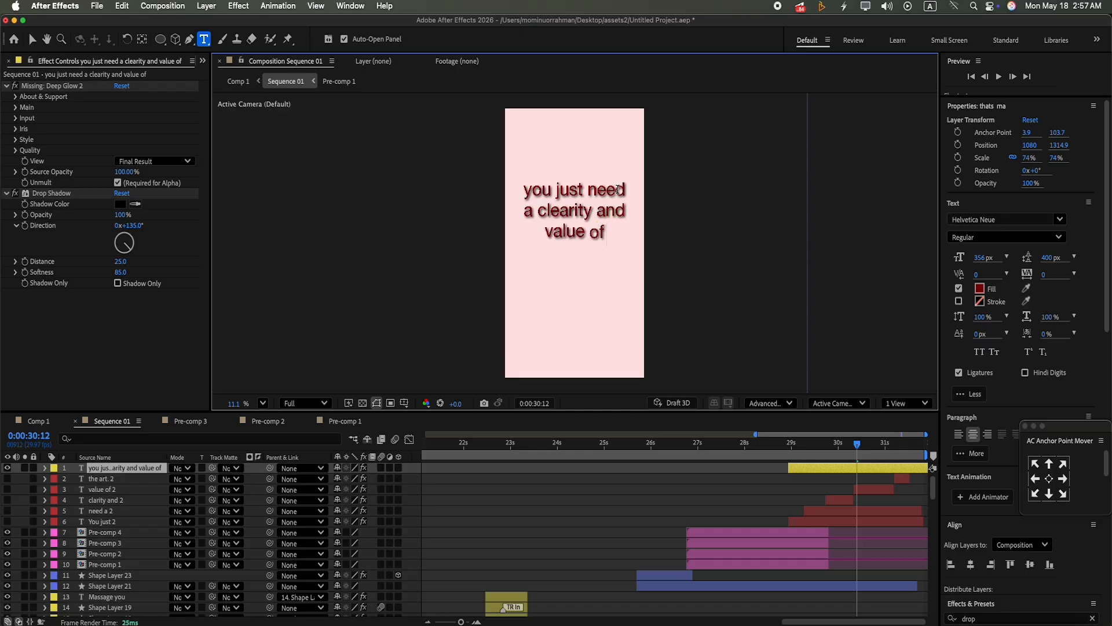
{"action": "type", "text": " the art"}
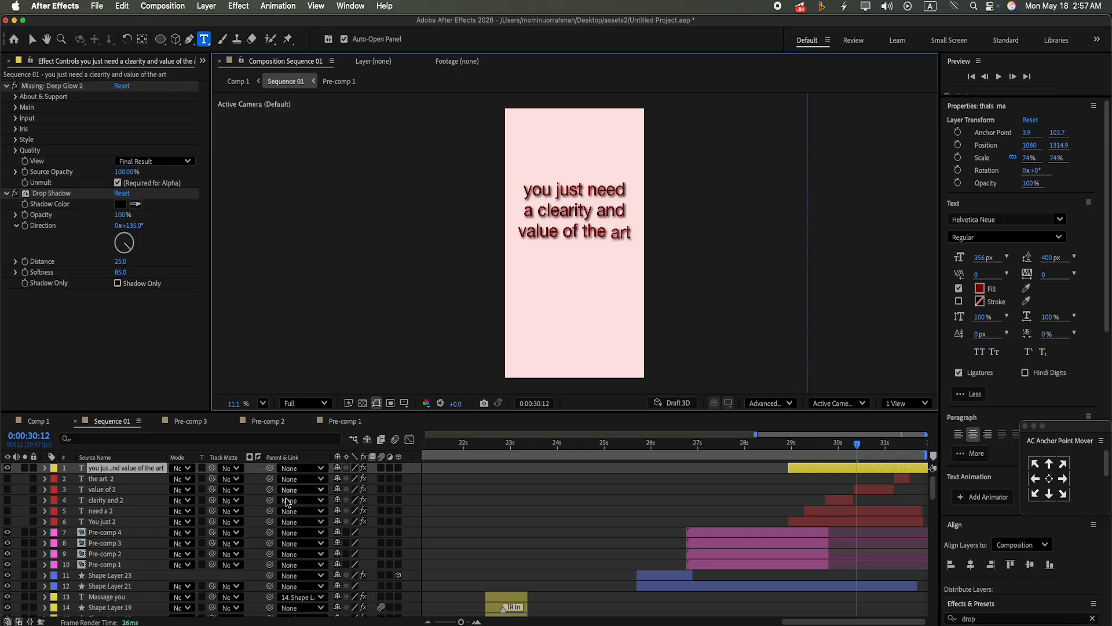
Step: Delete the five old text layers from "the art. 2" through "You just 2"
{"action": "left_click", "coordinate": [143, 520]}
{"action": "left_click", "coordinate": [147, 477], "text": "shift"}
{"action": "key", "text": "Delete"}
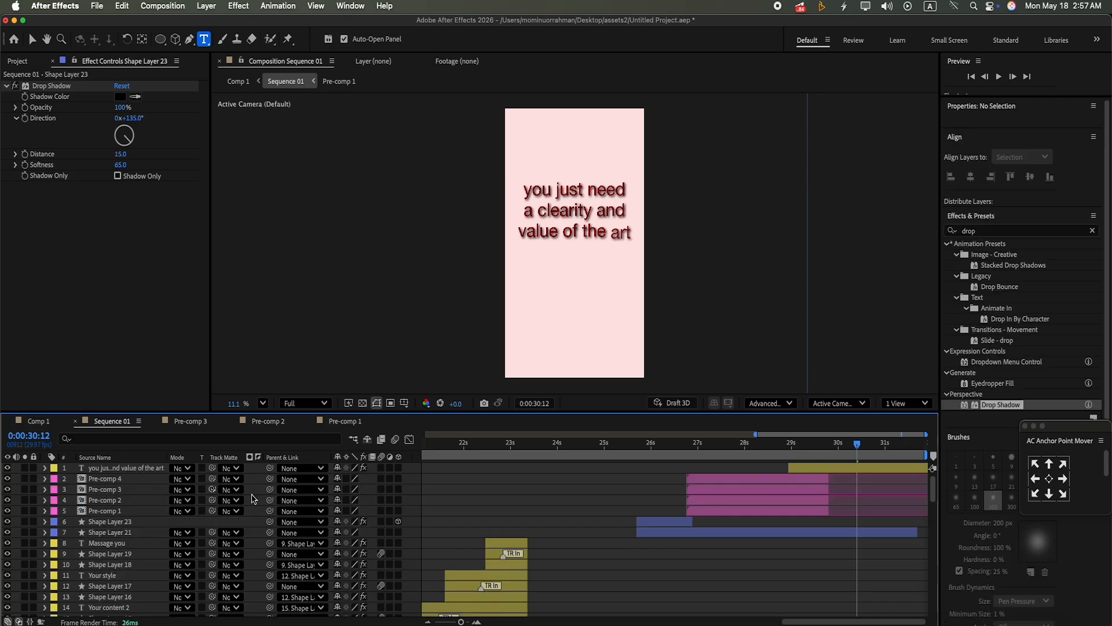
Step: Preview the new text's reveal animation from about 29 seconds
{"action": "left_click_drag", "start_coordinate": [868, 451], "coordinate": [790, 451]}
{"action": "left_click", "coordinate": [1002, 80]}
{"action": "key", "text": "space"}
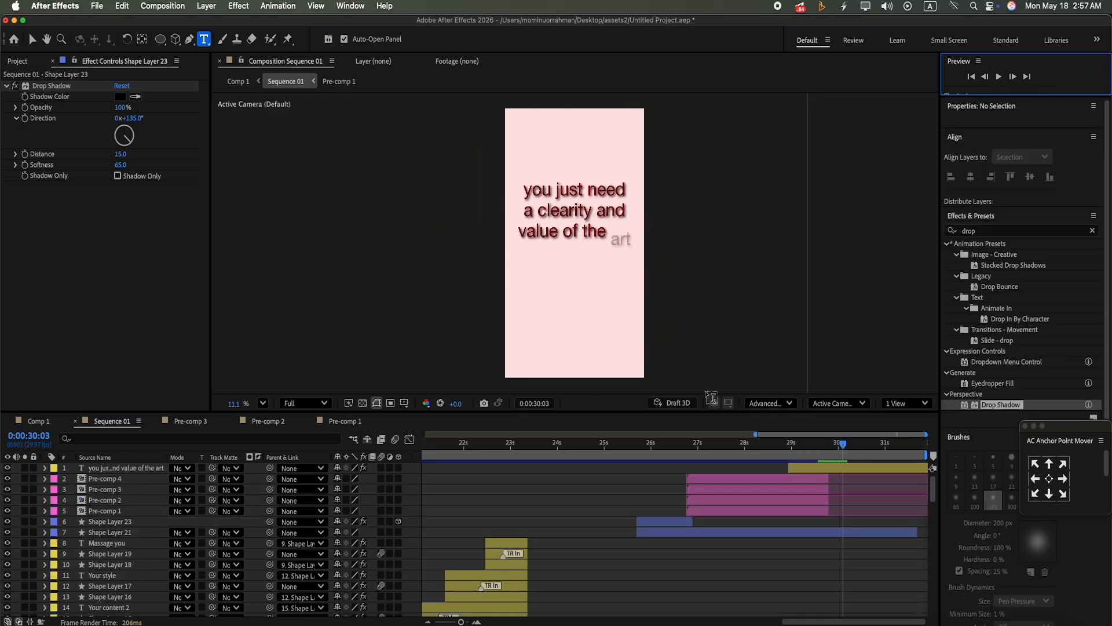
Step: Expand the new text layer's Animator 1 down to Range Selector 1 and select its keyframes
{"action": "left_click", "coordinate": [45, 468]}
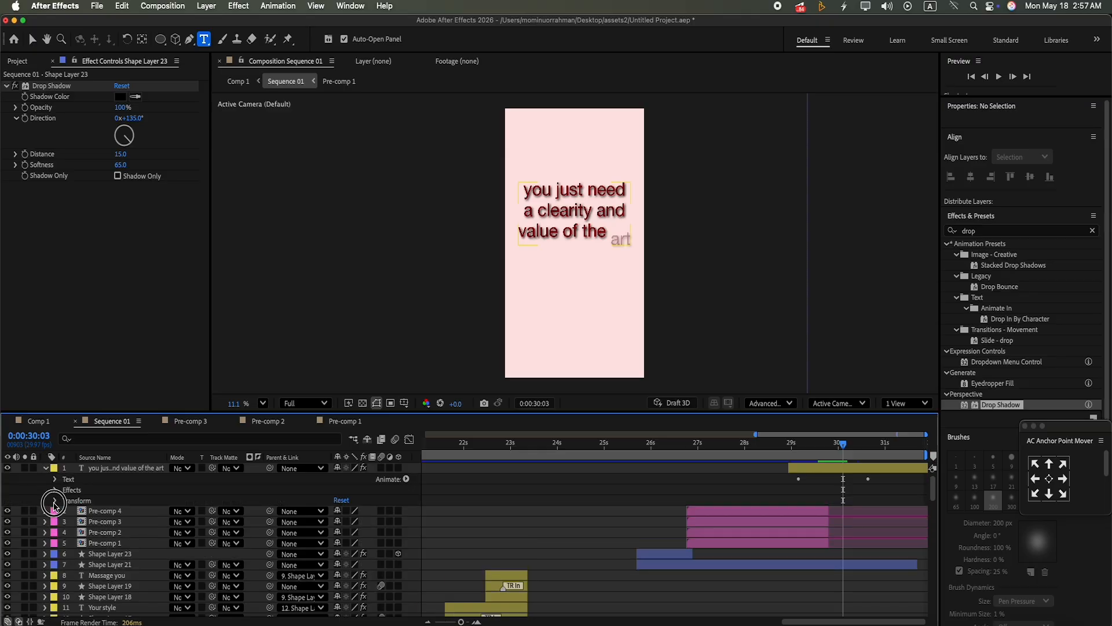
{"action": "left_click", "coordinate": [56, 501]}
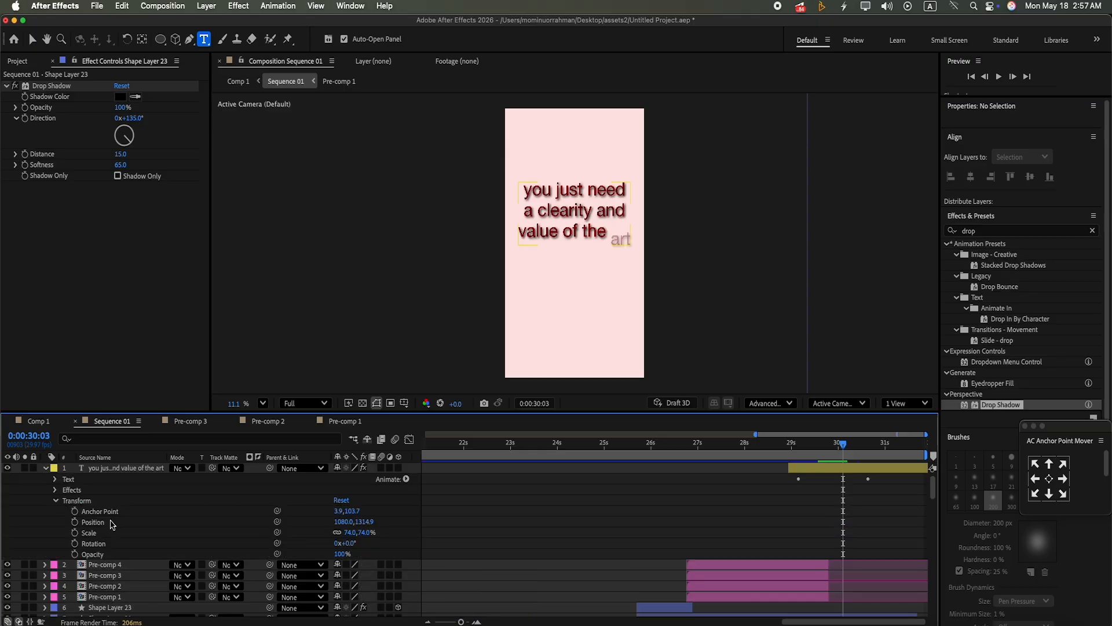
{"action": "left_click", "coordinate": [55, 490]}
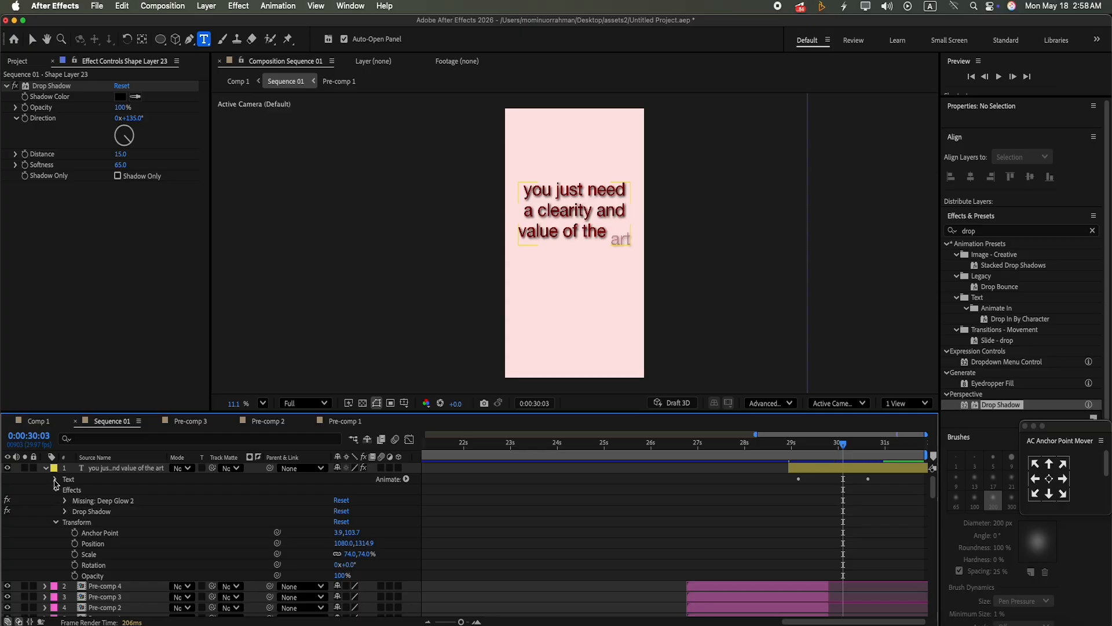
{"action": "left_click", "coordinate": [56, 480]}
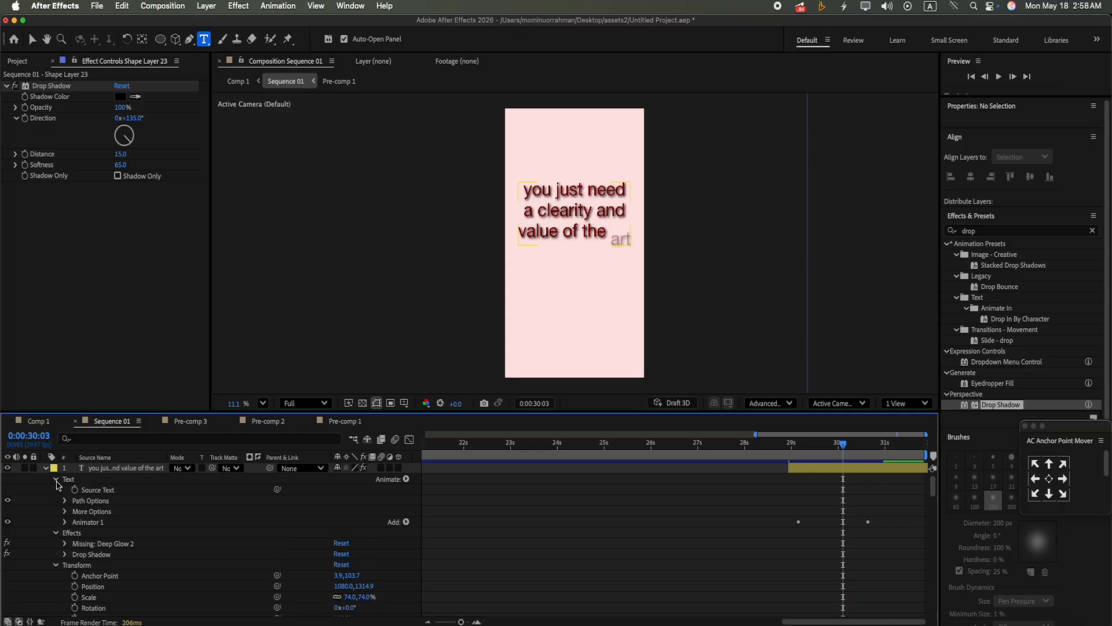
{"action": "left_click", "coordinate": [65, 522]}
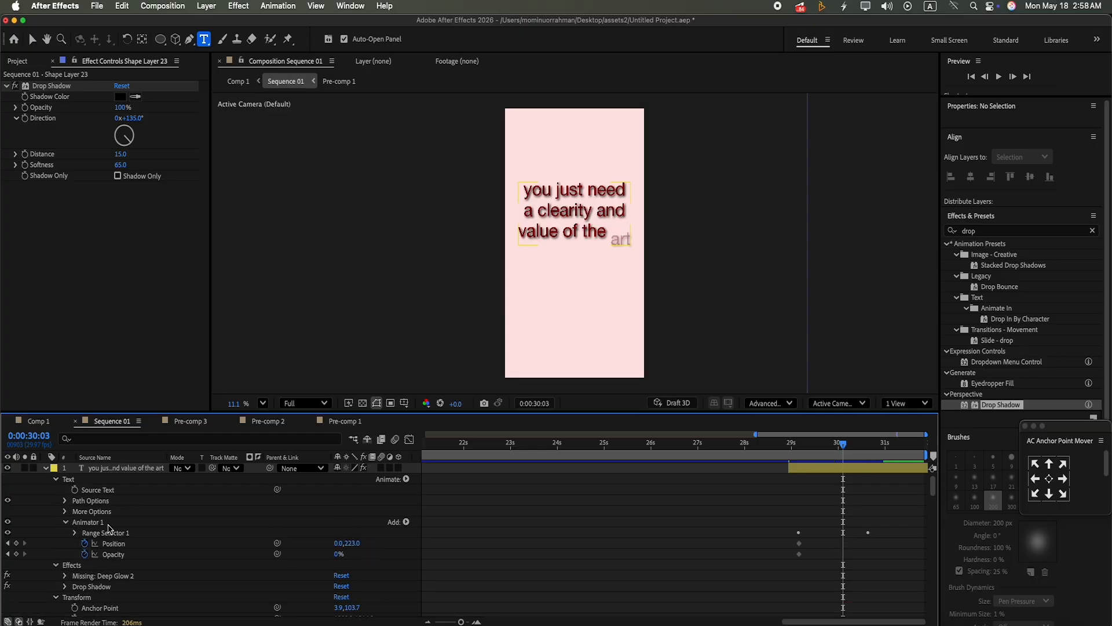
{"action": "left_click", "coordinate": [76, 534]}
{"action": "left_click_drag", "start_coordinate": [744, 539], "coordinate": [950, 561]}
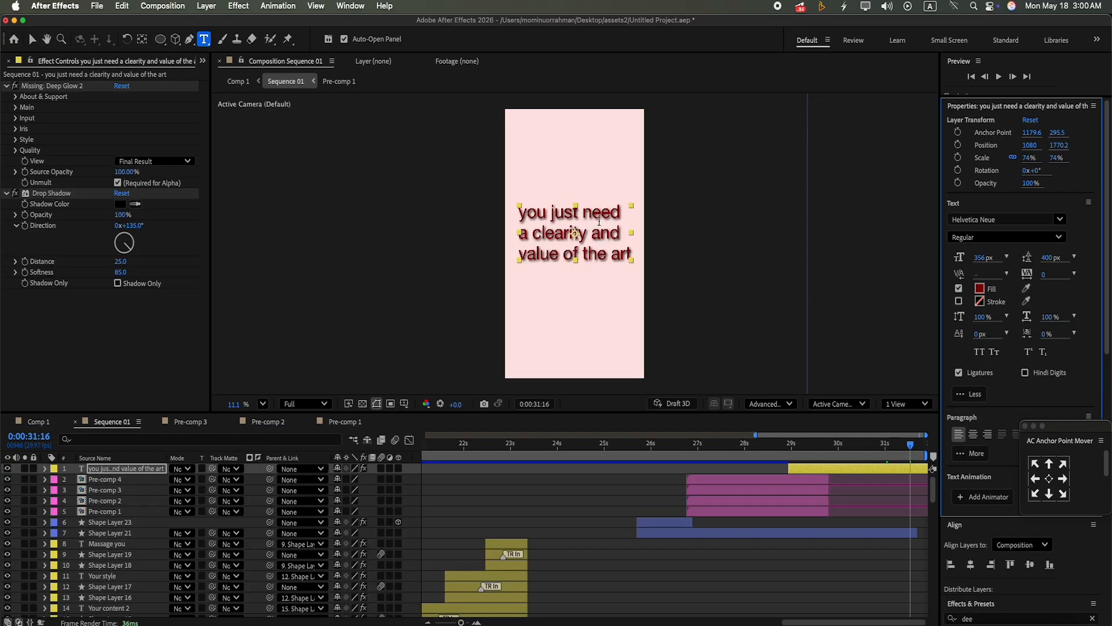
Step: Set the word "need" in the text to the Condensed Bold font style
{"action": "left_click_drag", "start_coordinate": [583, 207], "coordinate": [633, 210]}
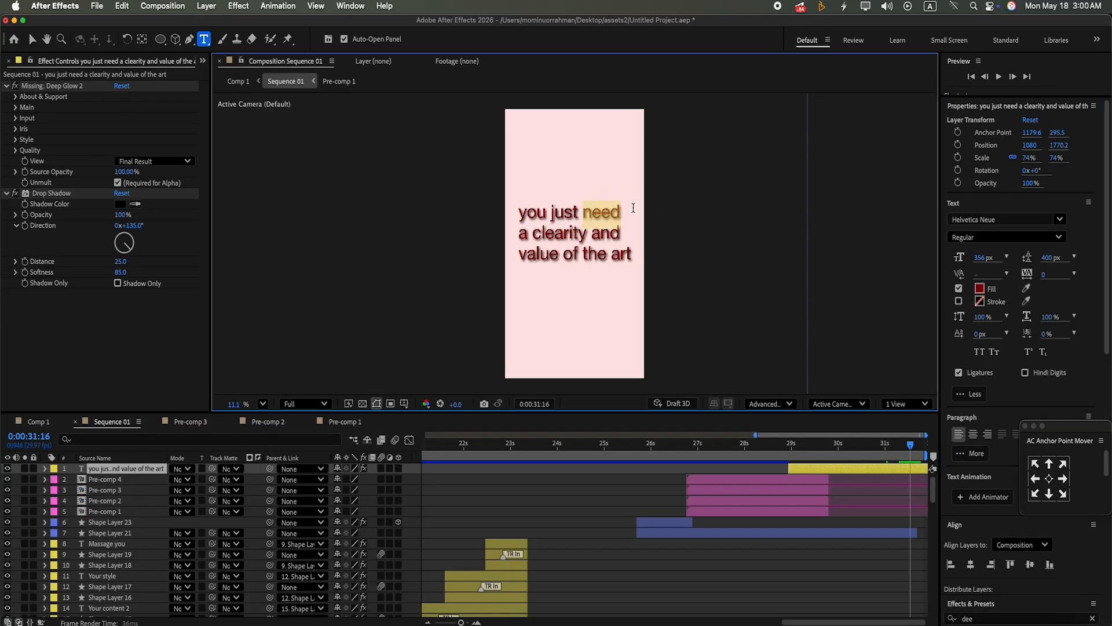
{"action": "left_click", "coordinate": [1062, 239]}
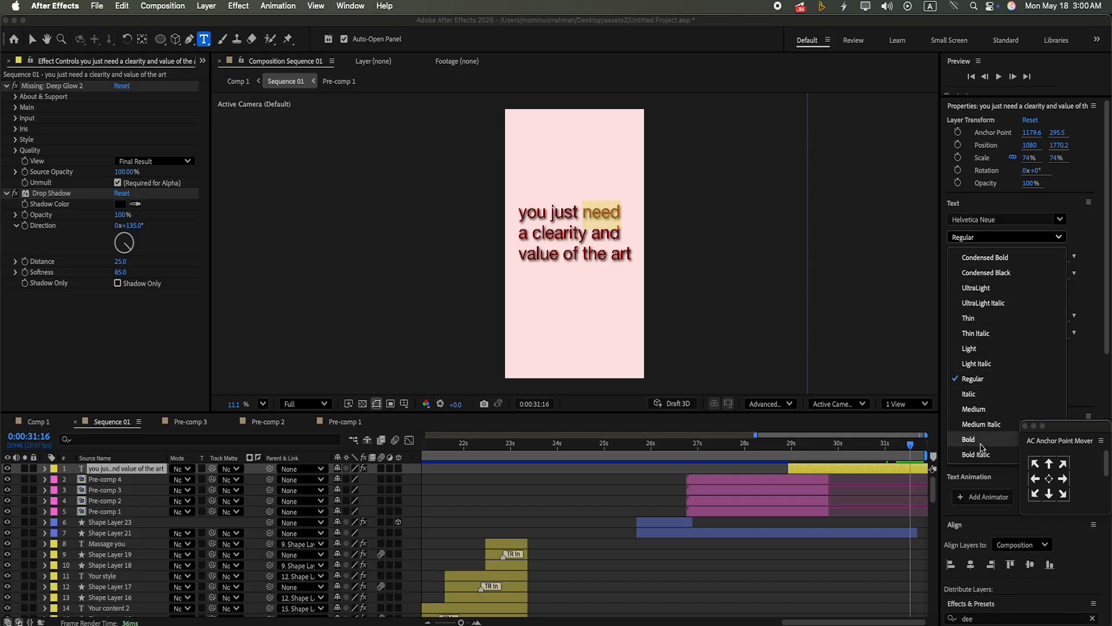
{"action": "left_click", "coordinate": [999, 257]}
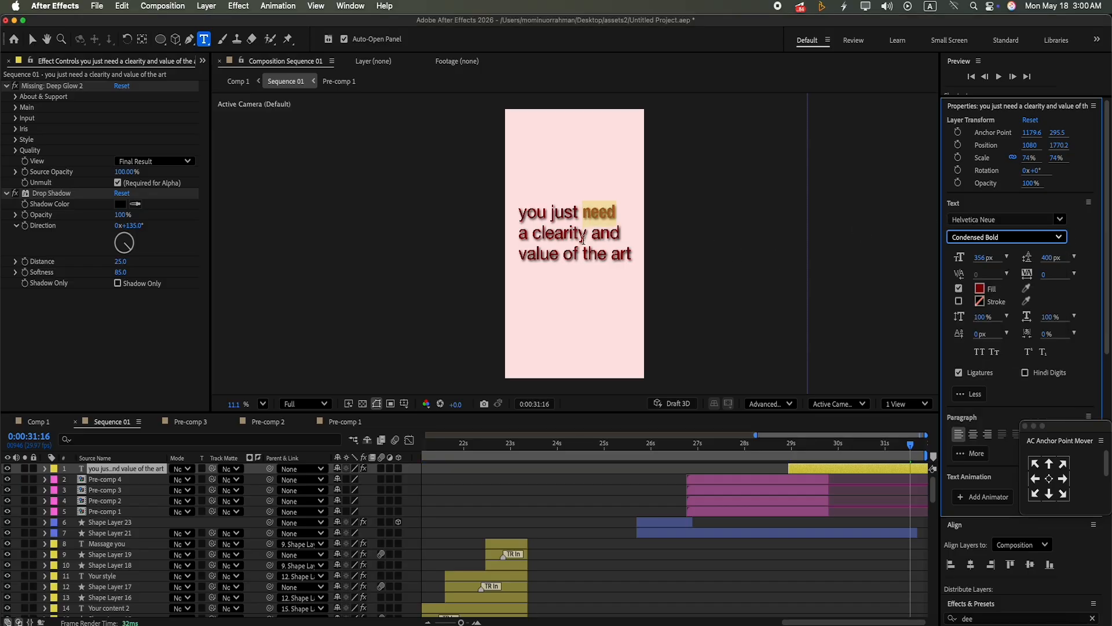
Step: Set the word "clearity" in the text to the Condensed Black font style
{"action": "left_click_drag", "start_coordinate": [585, 238], "coordinate": [533, 236]}
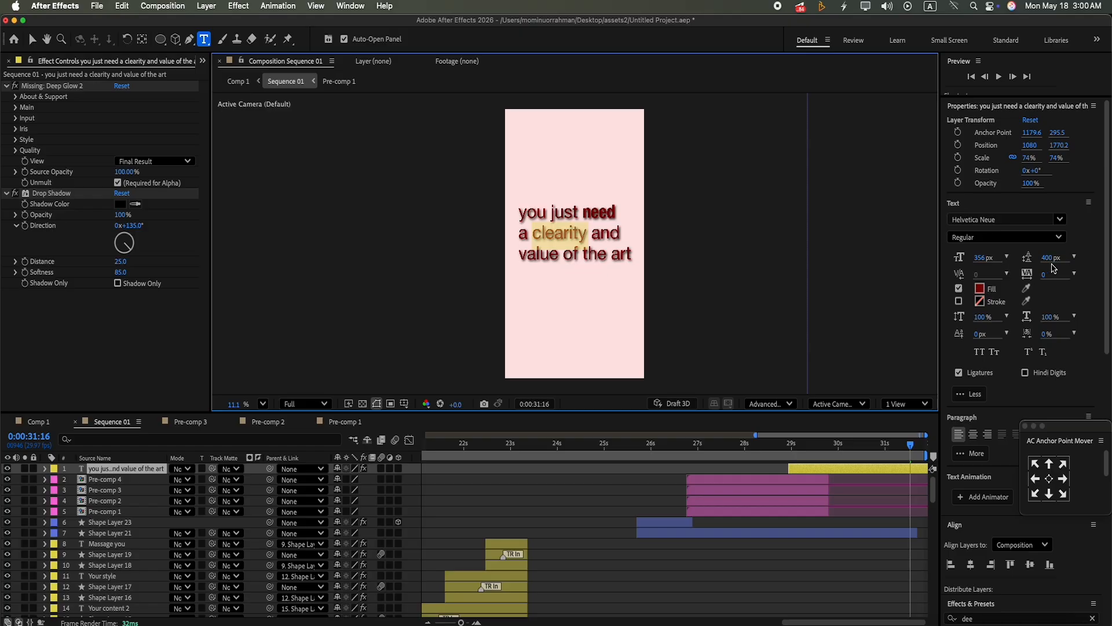
{"action": "left_click", "coordinate": [1062, 238]}
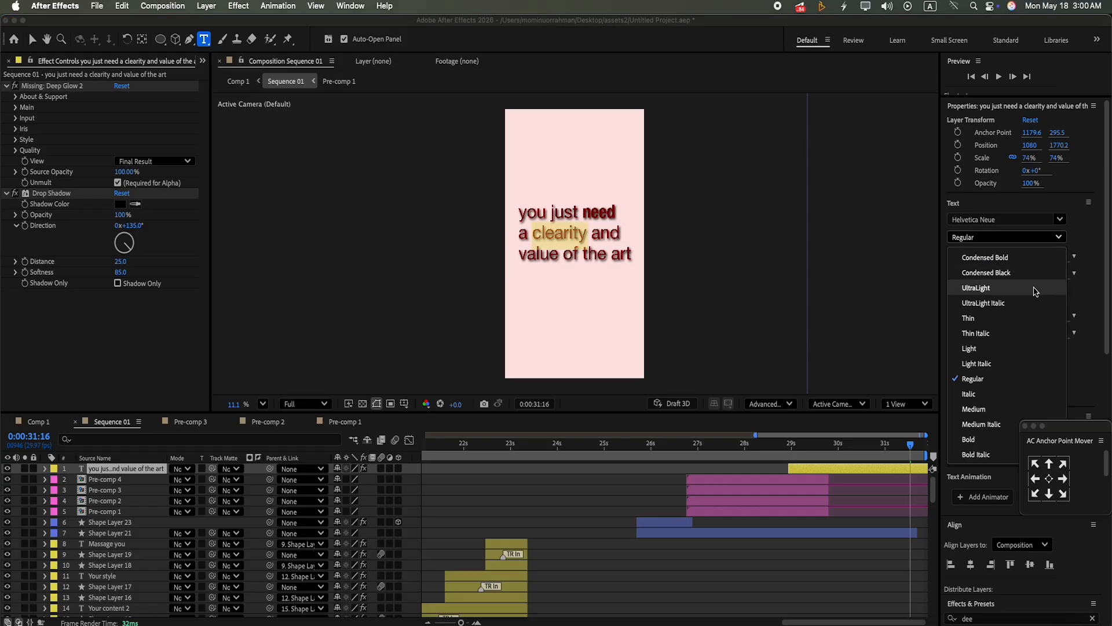
{"action": "left_click", "coordinate": [1007, 272]}
Step: Set the word "art" in the text to the Condensed Bold font style
{"action": "left_click_drag", "start_coordinate": [612, 255], "coordinate": [641, 256]}
{"action": "left_click", "coordinate": [1060, 237]}
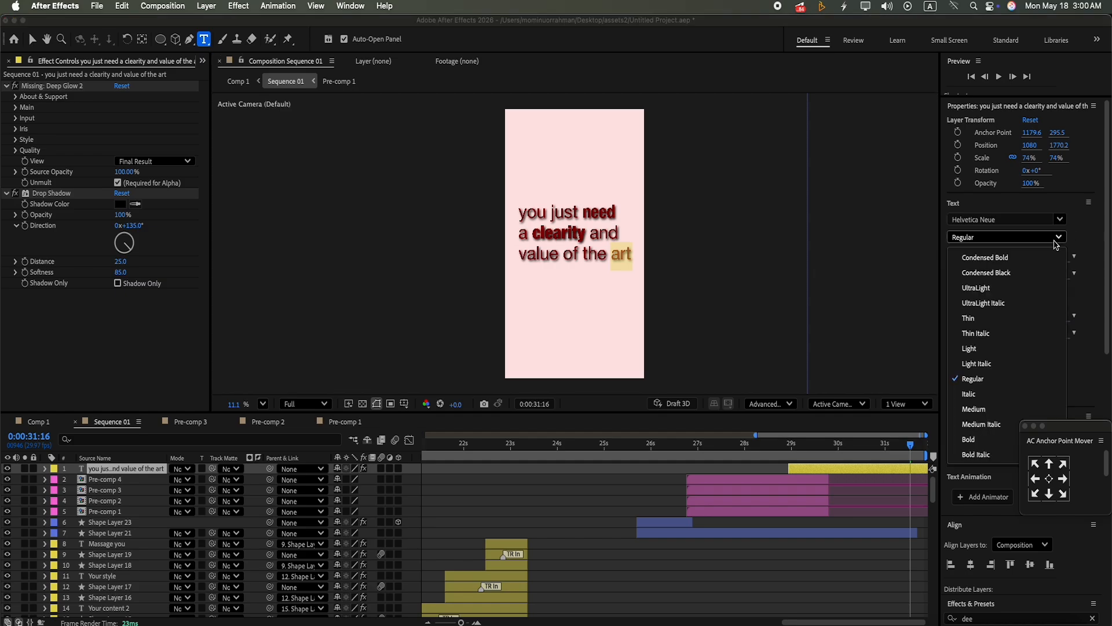
{"action": "left_click", "coordinate": [992, 257]}
Step: Change the fill of the word "value" to dark blue 140357
{"action": "left_click_drag", "start_coordinate": [560, 255], "coordinate": [517, 255]}
{"action": "left_click", "coordinate": [980, 288]}
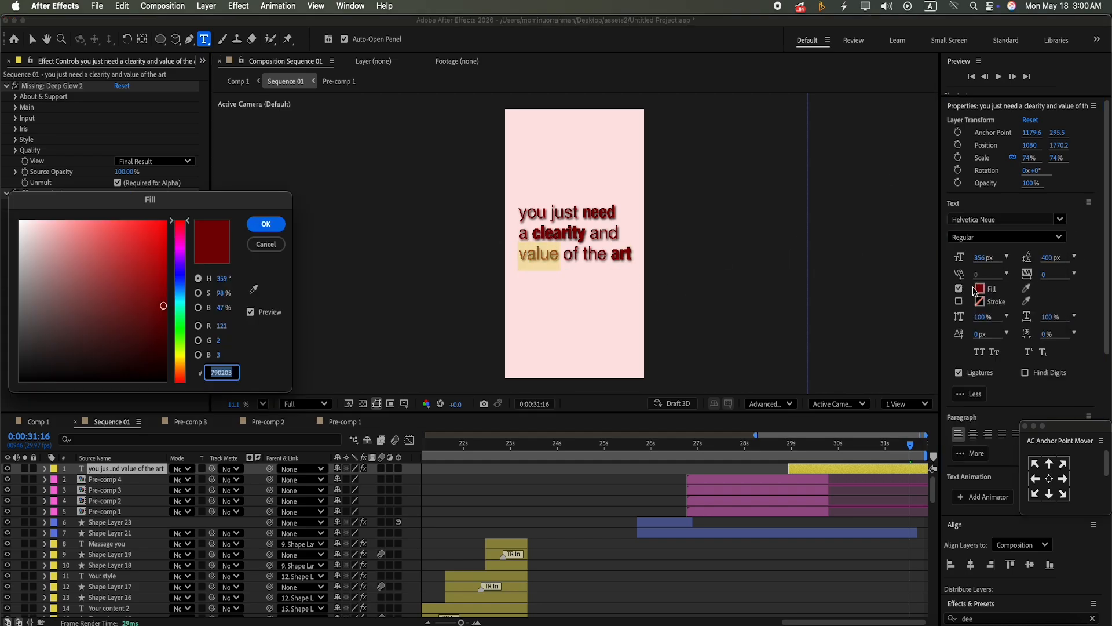
{"action": "mouse_move", "coordinate": [182, 269]}
{"action": "left_mouse_down"}
{"action": "mouse_move", "coordinate": [179, 248]}
{"action": "mouse_move", "coordinate": [184, 280]}
{"action": "mouse_move", "coordinate": [180, 268]}
{"action": "left_mouse_up"}
{"action": "left_click_drag", "start_coordinate": [166, 313], "coordinate": [162, 327]}
{"action": "left_click", "coordinate": [266, 224]}
{"action": "left_click", "coordinate": [416, 491]}
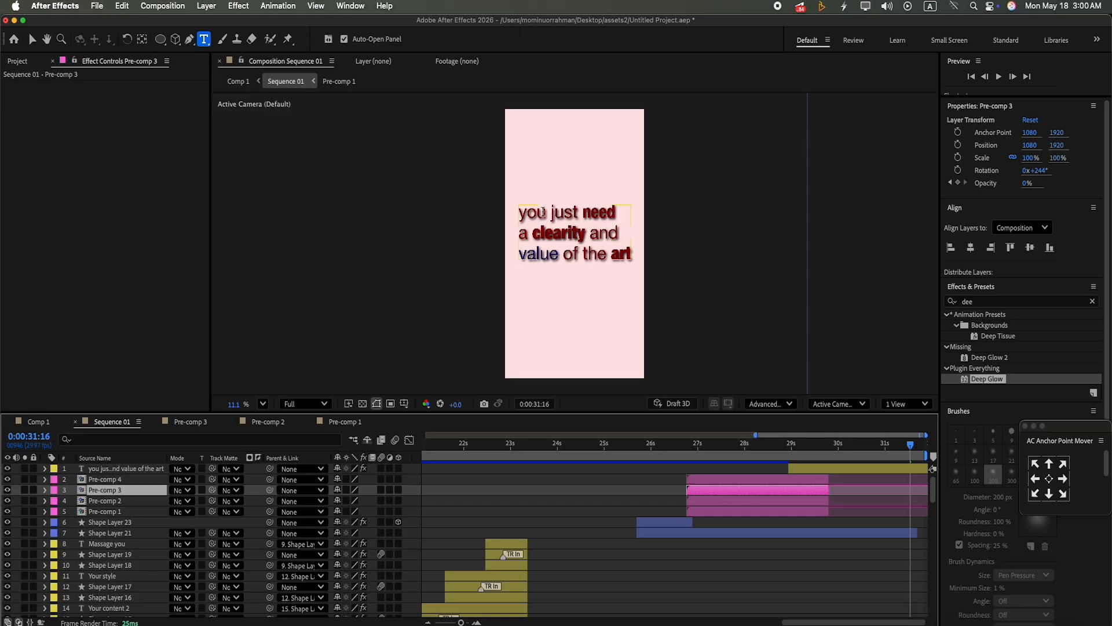
Step: Try to fill the word "you" with the dark blue sampled from "value"
{"action": "double_click", "coordinate": [543, 212]}
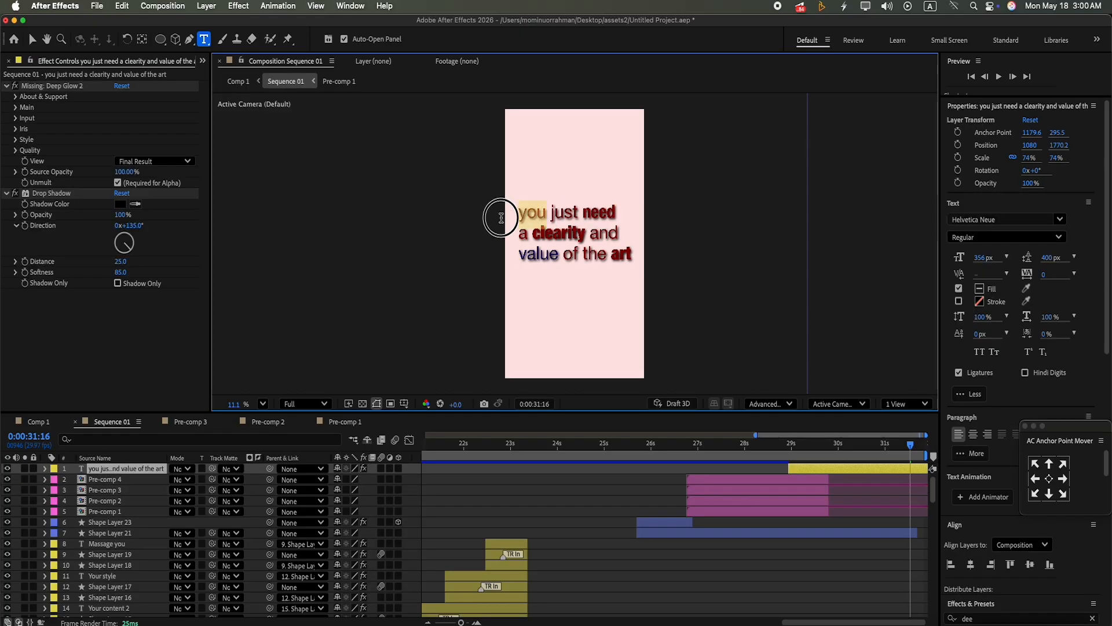
{"action": "left_click", "coordinate": [980, 288]}
{"action": "left_click", "coordinate": [252, 288]}
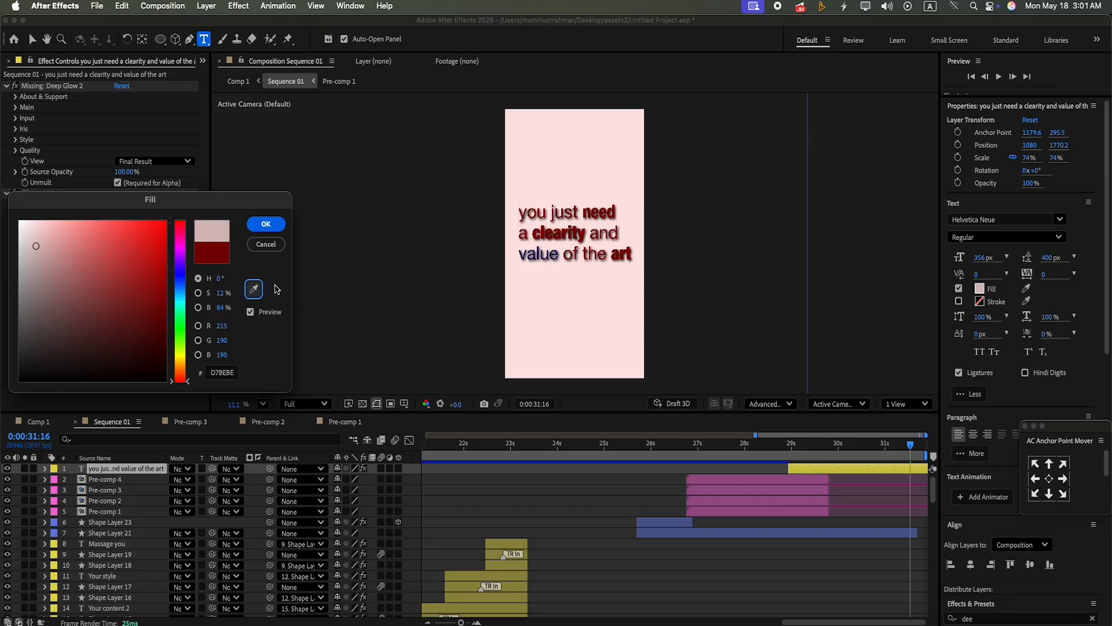
{"action": "left_click", "coordinate": [539, 253]}
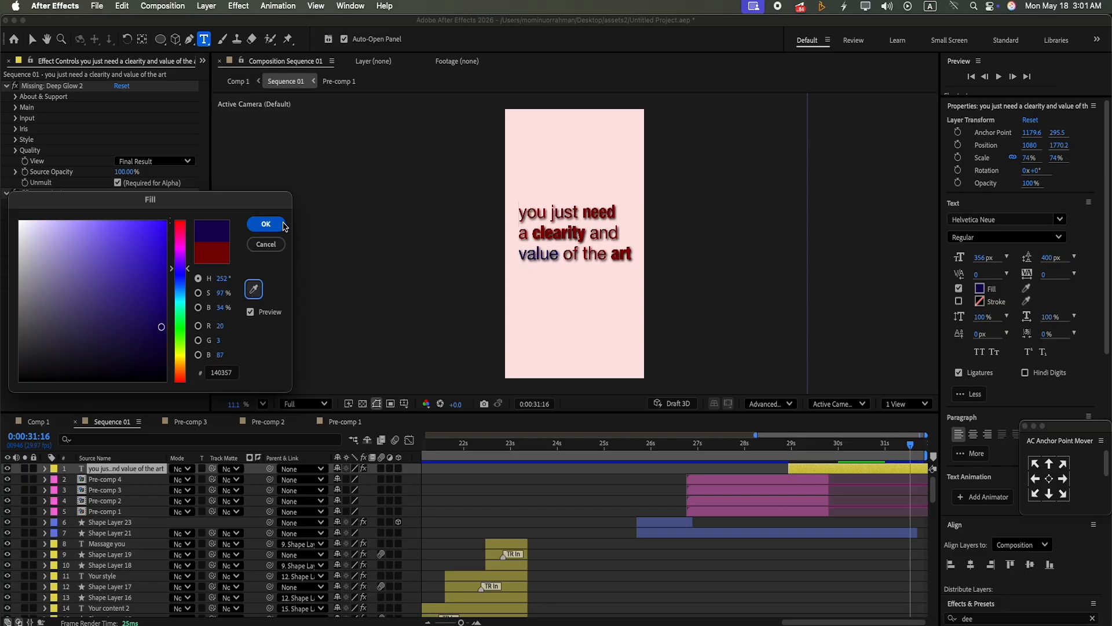
{"action": "left_click", "coordinate": [266, 224]}
Step: Reselect the word "you" and fill it with the dark blue sampled from "value"
{"action": "left_click_drag", "start_coordinate": [548, 211], "coordinate": [497, 202]}
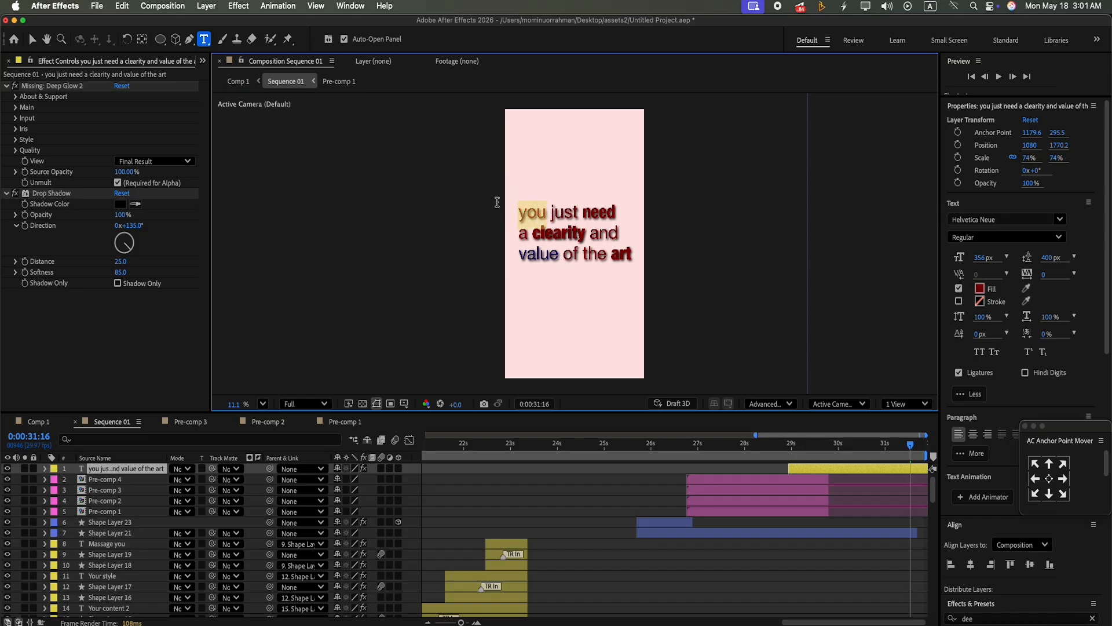
{"action": "left_click", "coordinate": [980, 289]}
{"action": "left_click", "coordinate": [252, 291]}
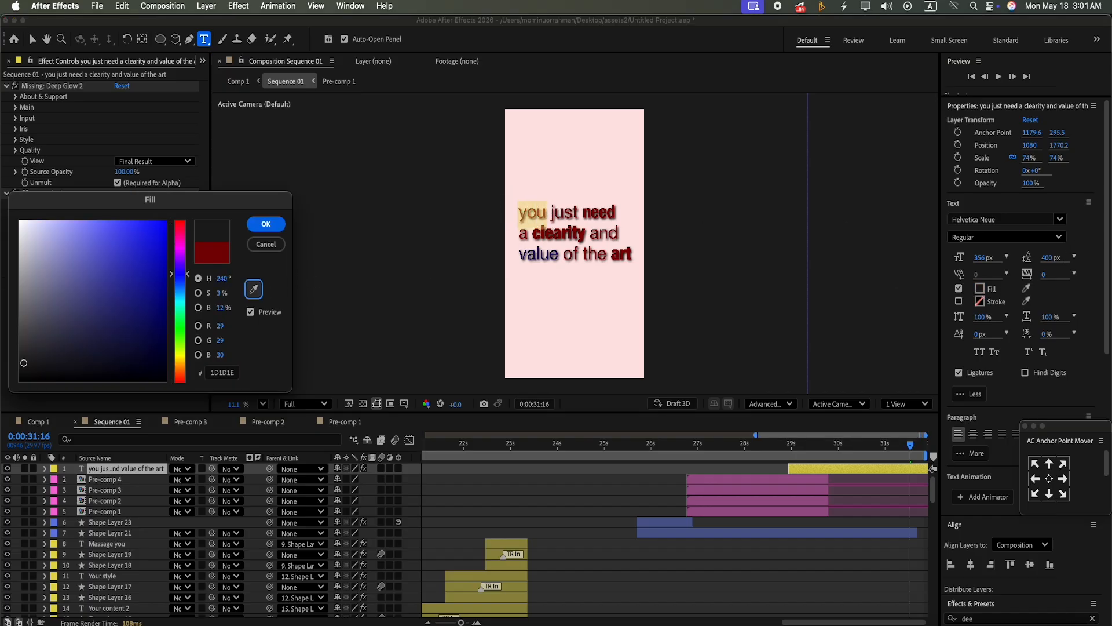
{"action": "left_click", "coordinate": [534, 253]}
{"action": "left_click", "coordinate": [277, 226]}
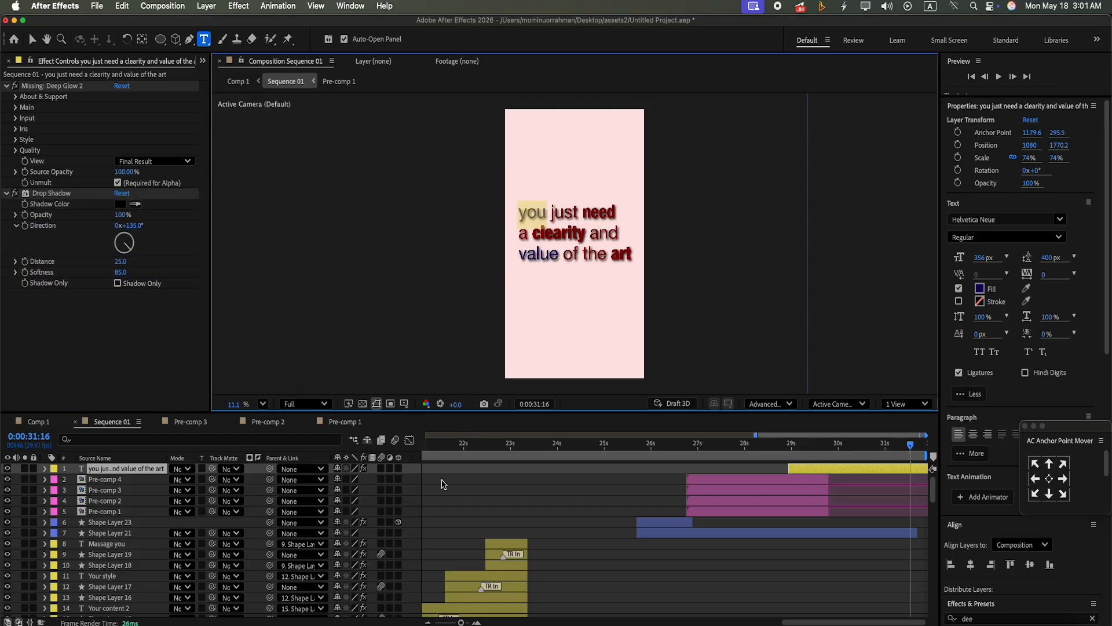
Step: Try the UltraLight Italic style on the word "you", and settle on Bold Italic
{"action": "left_click", "coordinate": [1052, 237]}
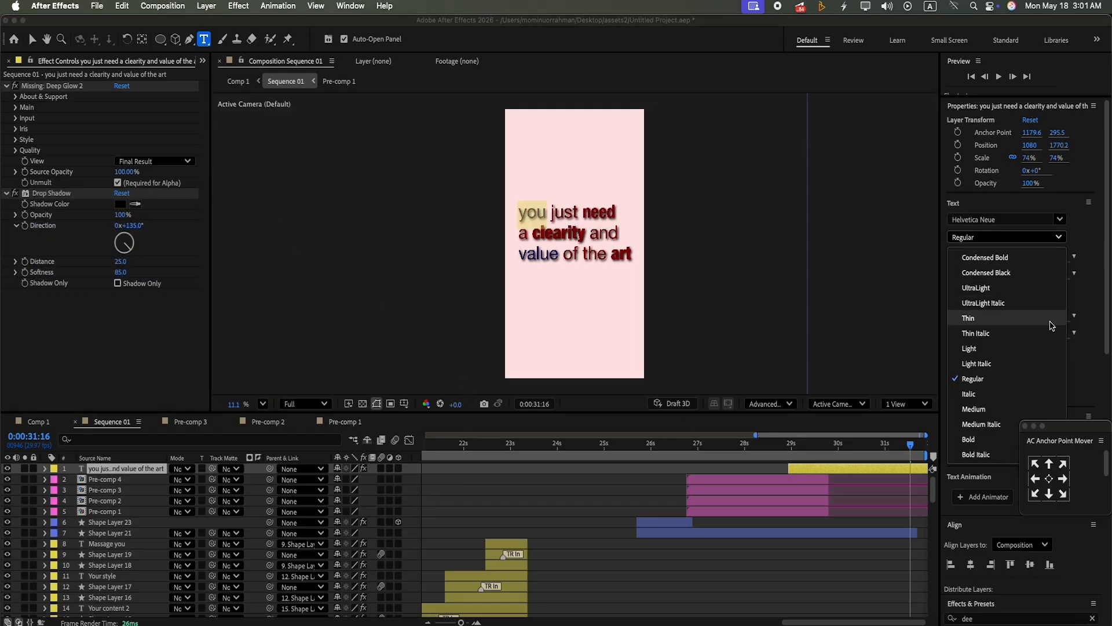
{"action": "left_click", "coordinate": [1023, 304]}
{"action": "left_click", "coordinate": [1059, 237]}
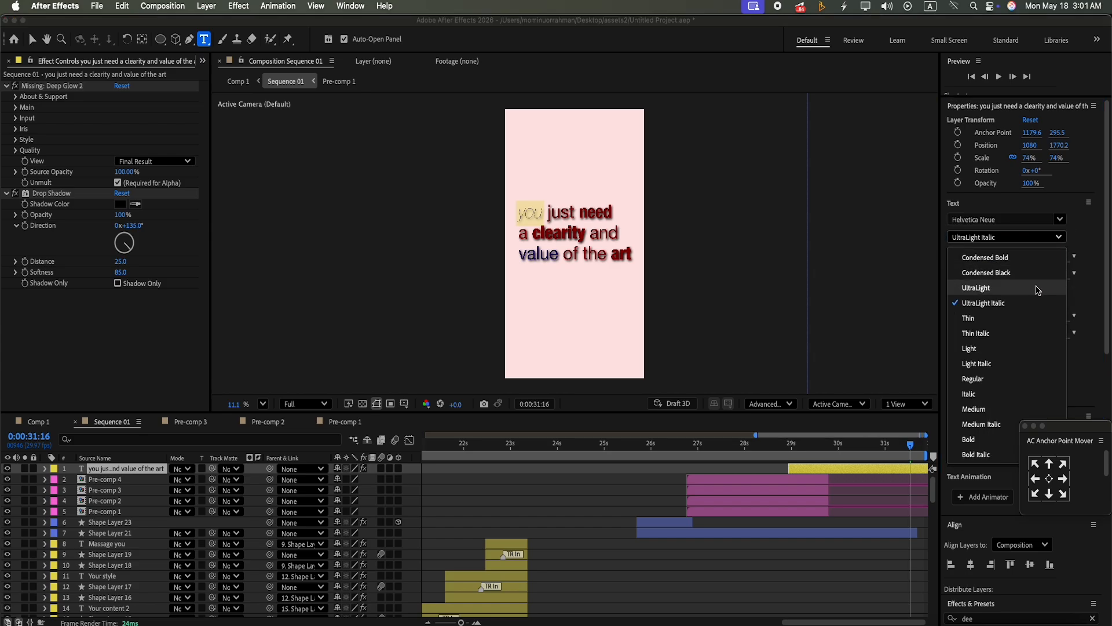
{"action": "left_click", "coordinate": [979, 454]}
Step: Set the word "value" to the Bold Italic font style and deselect the text layer
{"action": "left_click_drag", "start_coordinate": [559, 255], "coordinate": [518, 255]}
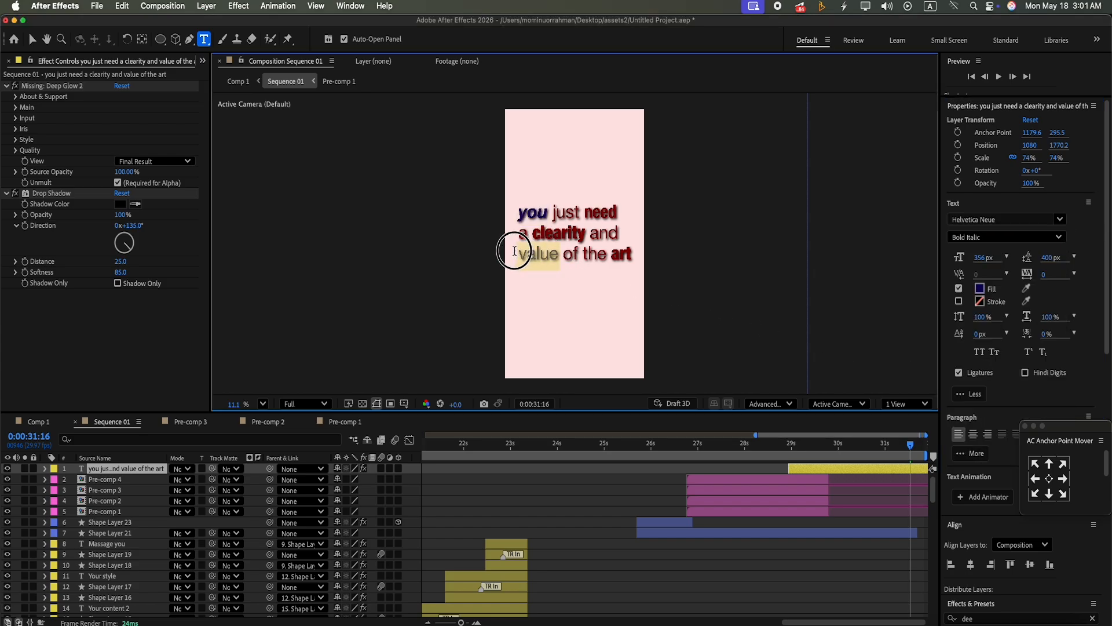
{"action": "left_click", "coordinate": [1059, 237]}
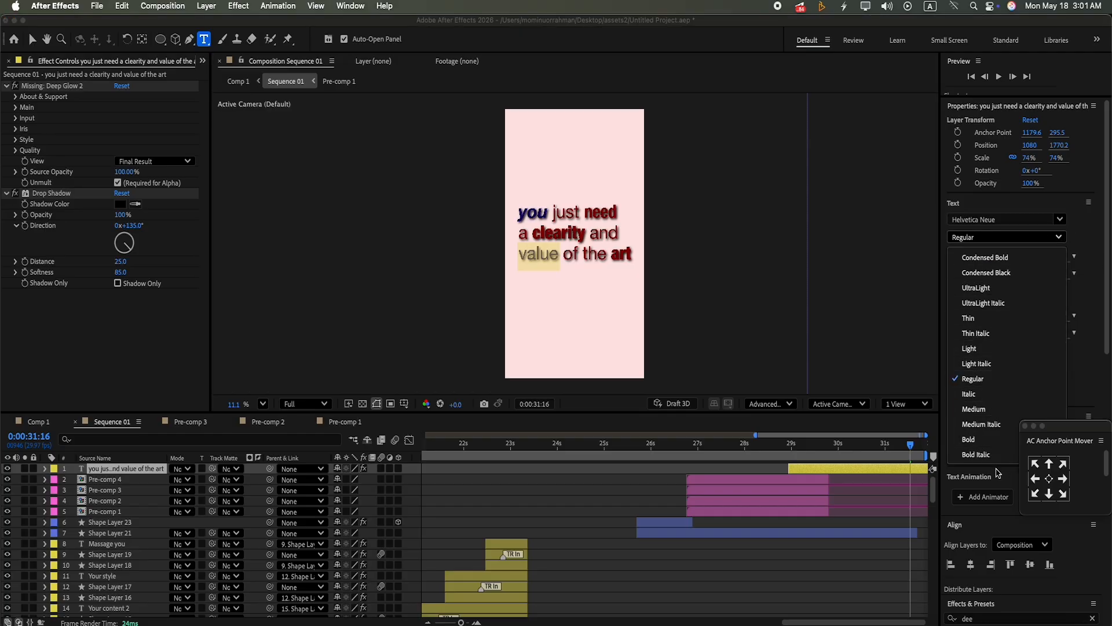
{"action": "left_click", "coordinate": [980, 454]}
{"action": "left_click", "coordinate": [415, 507]}
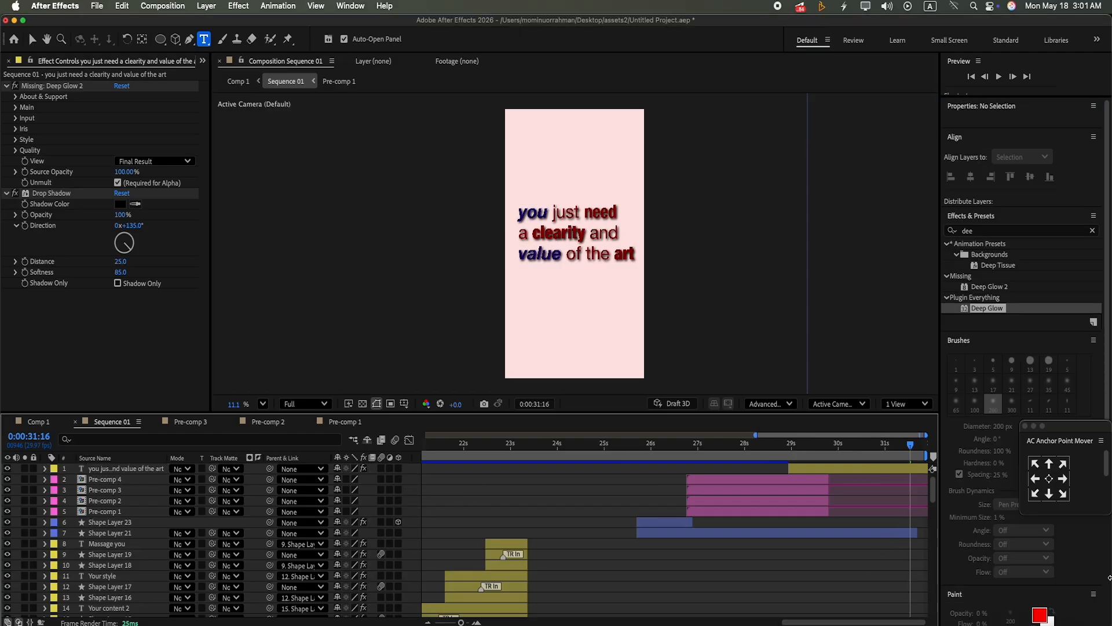
Step: Insert a leading space before "you" and before "a" to indent the first two text lines
{"action": "left_click", "coordinate": [526, 212]}
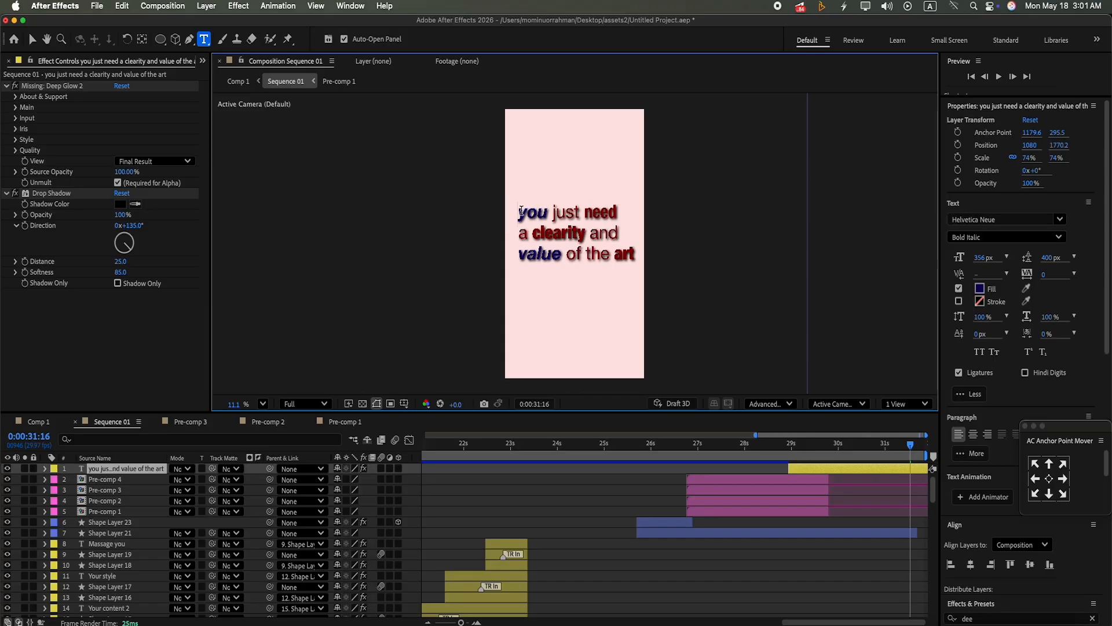
{"action": "left_click", "coordinate": [521, 210]}
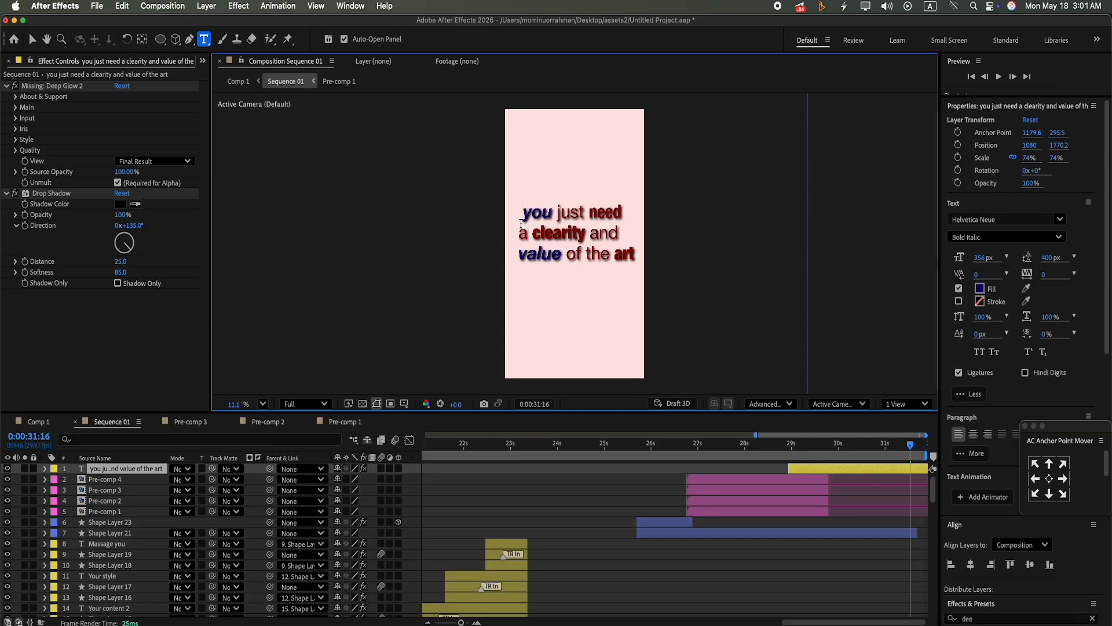
{"action": "left_click", "coordinate": [521, 235]}
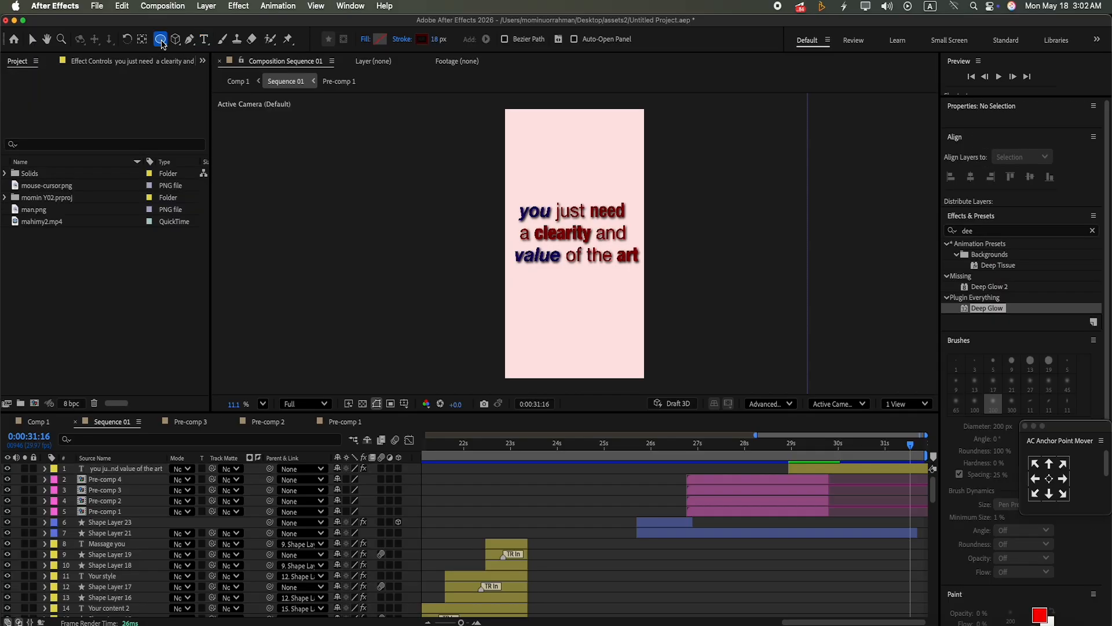
Step: Draw a five-pointed star with an outer radius of about 926 over the composition's upper-left corner and set its stroke color to dark red 520202
{"action": "left_click_drag", "start_coordinate": [161, 40], "coordinate": [195, 95]}
{"action": "left_click_drag", "start_coordinate": [497, 153], "coordinate": [552, 150]}
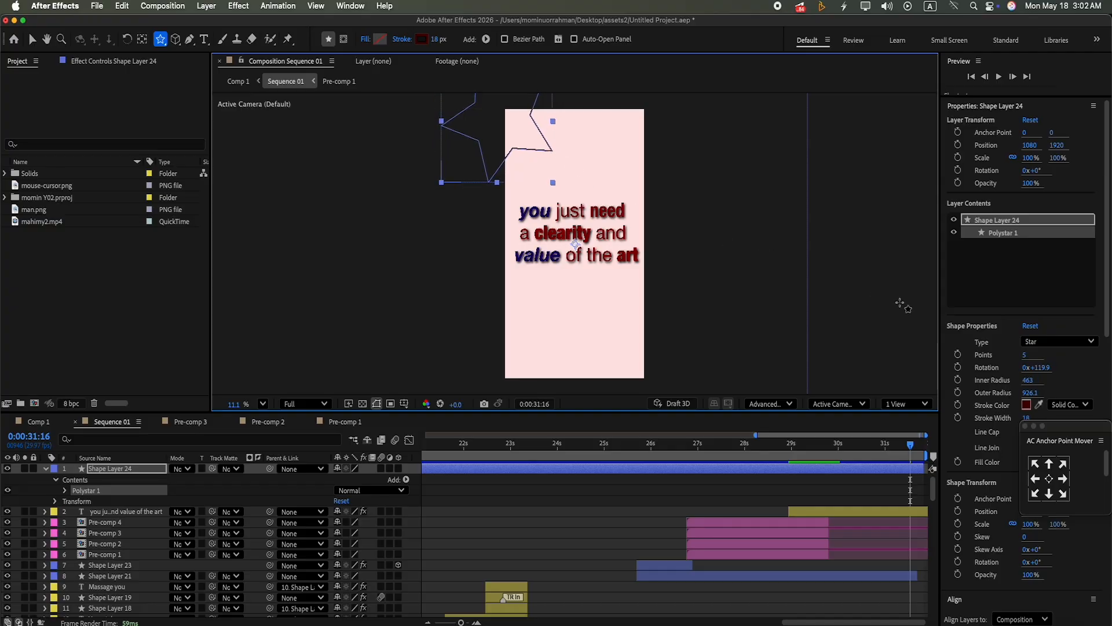
{"action": "left_click", "coordinate": [429, 42]}
{"action": "left_click", "coordinate": [253, 288]}
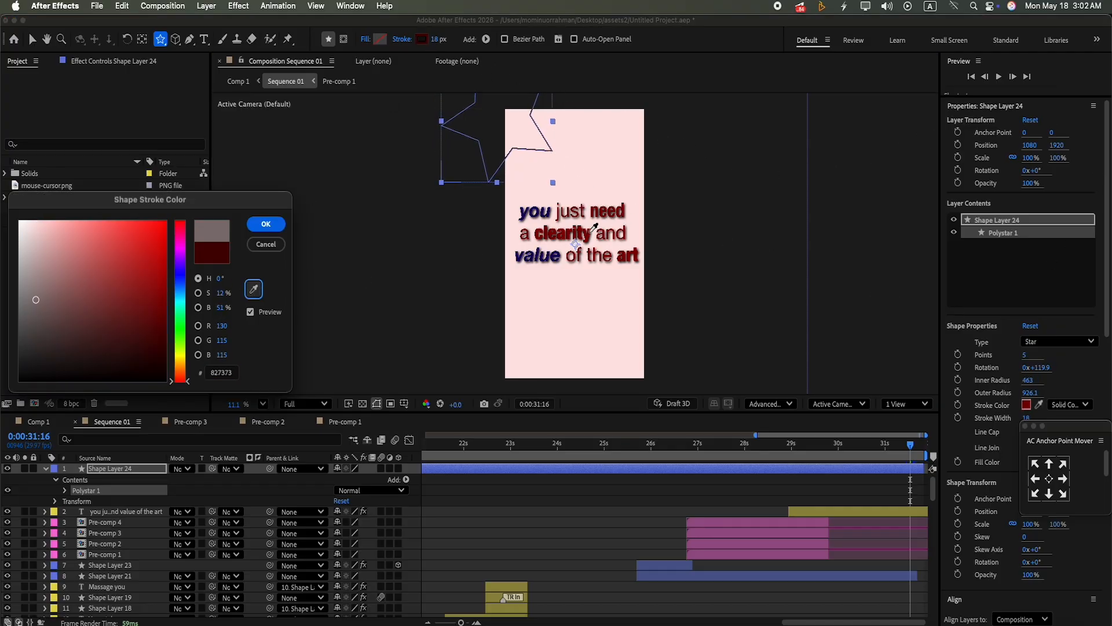
{"action": "left_click", "coordinate": [578, 232]}
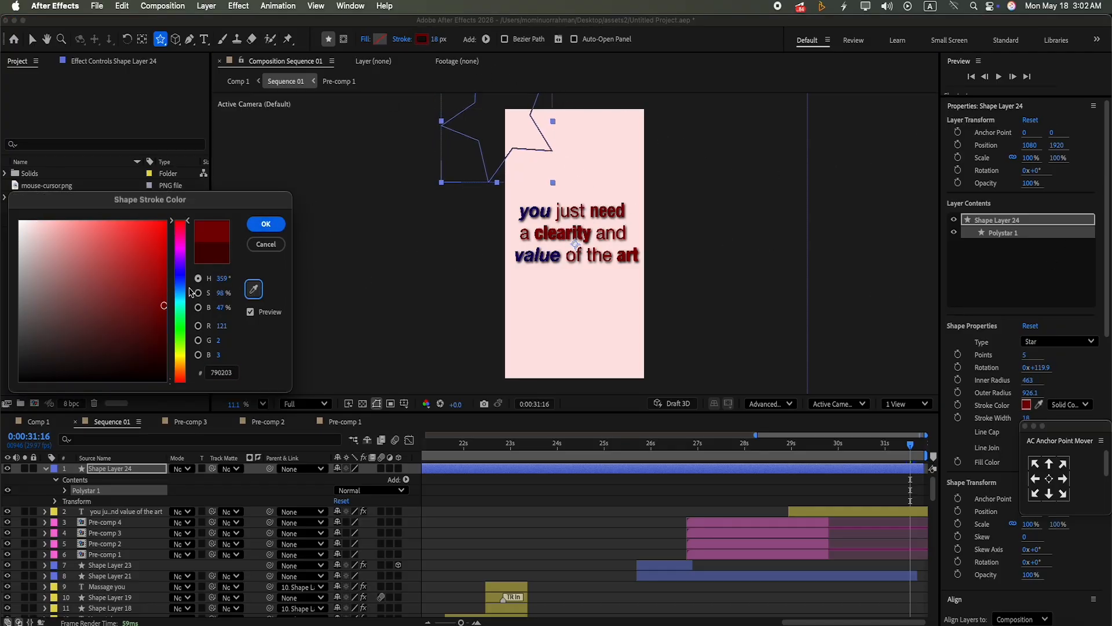
{"action": "left_click", "coordinate": [163, 330]}
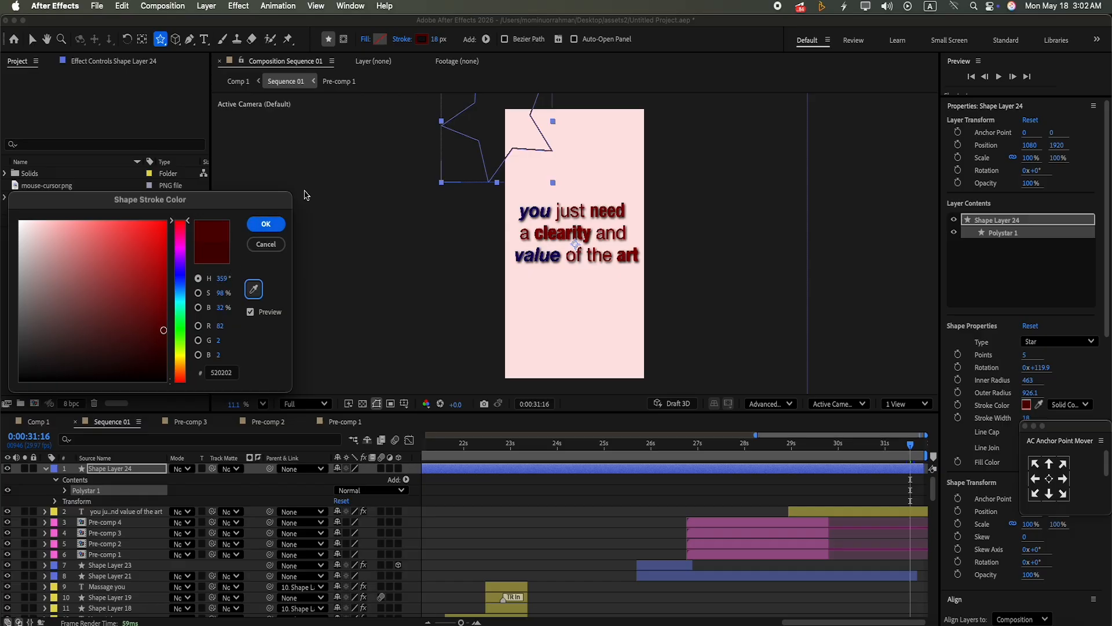
{"action": "left_click", "coordinate": [375, 42]}
{"action": "left_click", "coordinate": [262, 224]}
Step: Fill the star with the dark red 790203 sampled from "clearity" and set its stroke width to 0 px
{"action": "left_click", "coordinate": [376, 42]}
{"action": "left_click", "coordinate": [254, 288]}
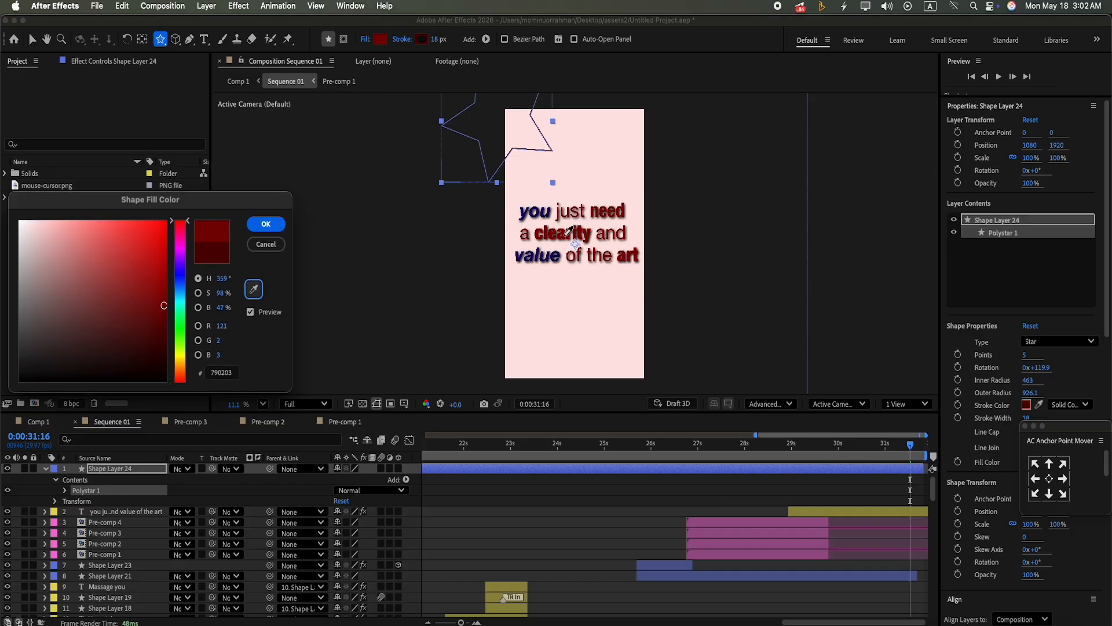
{"action": "left_click", "coordinate": [567, 230]}
{"action": "key", "text": "Return"}
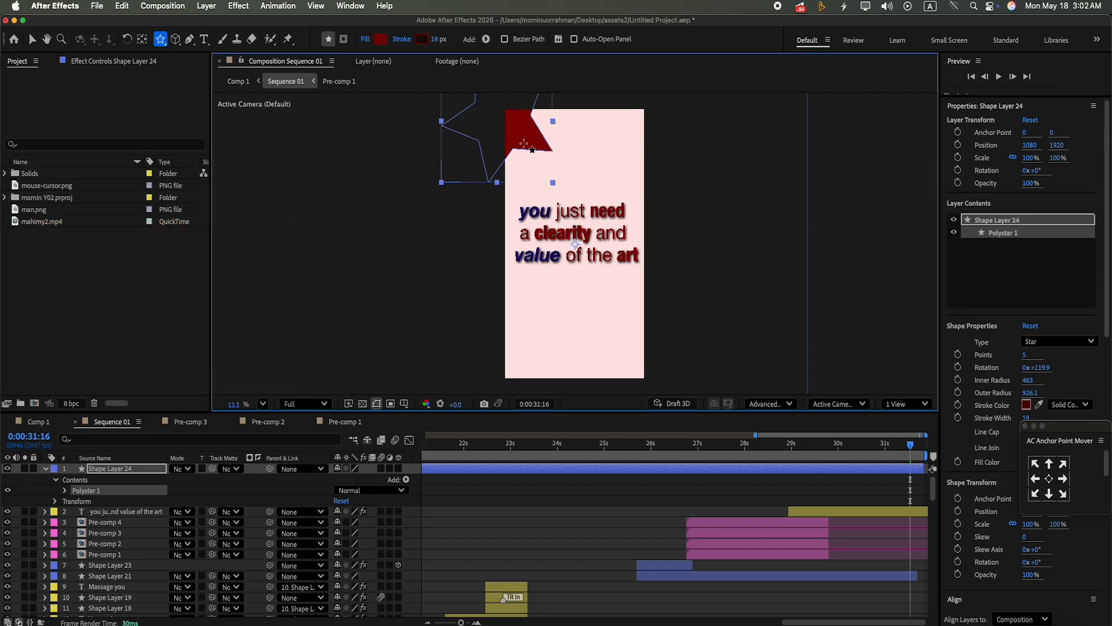
{"action": "mouse_move", "coordinate": [439, 45]}
{"action": "left_mouse_down"}
{"action": "mouse_move", "coordinate": [446, 164]}
{"action": "mouse_move", "coordinate": [1110, 386]}
{"action": "left_mouse_up"}
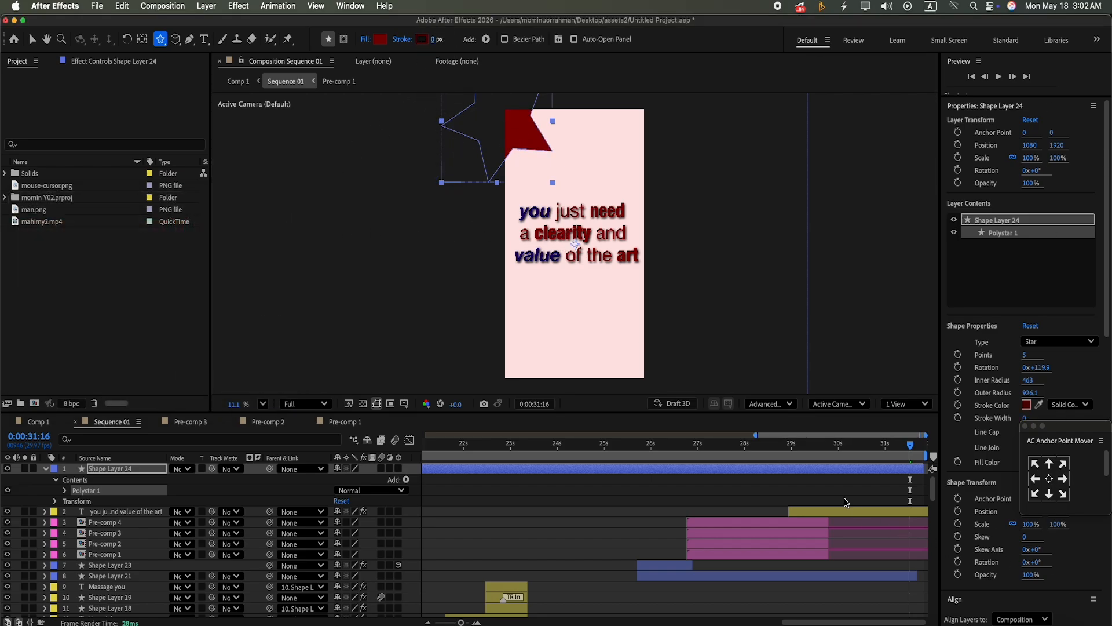
Step: Split the star layer at 0:00:28:28, where the text layer begins, and delete the earlier part
{"action": "left_click_drag", "start_coordinate": [907, 439], "coordinate": [785, 511]}
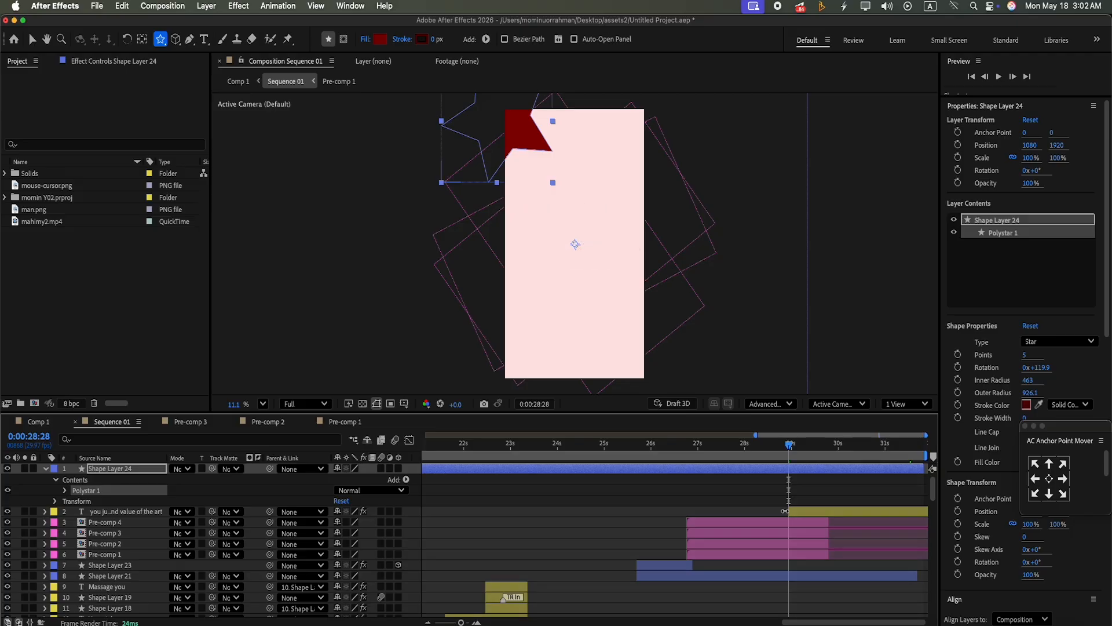
{"action": "key", "text": "super+shift+d"}
{"action": "left_click", "coordinate": [763, 480]}
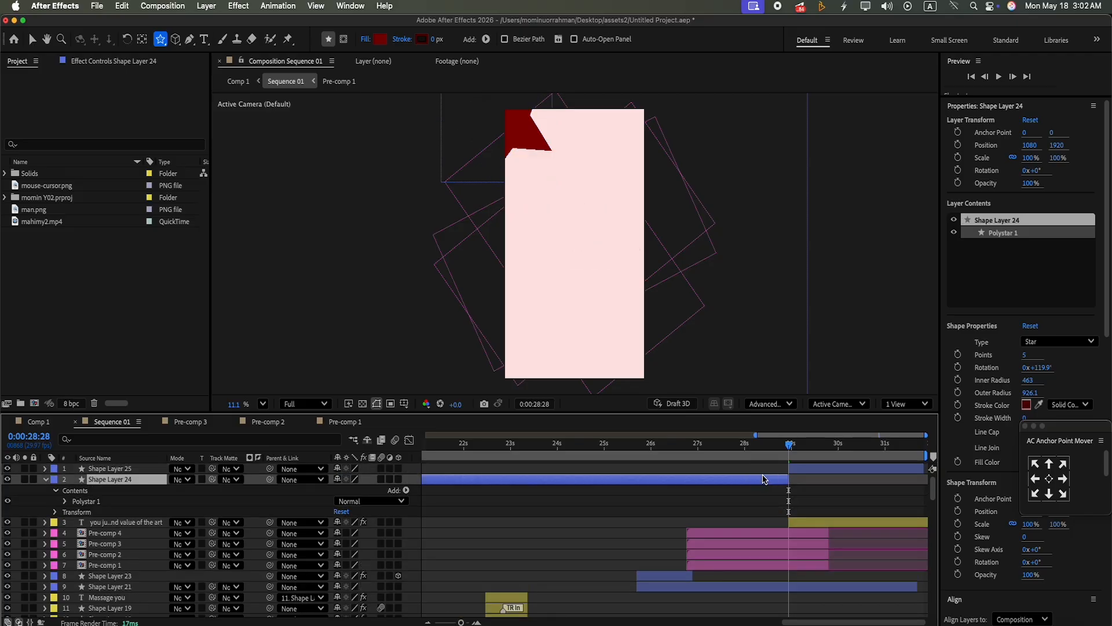
{"action": "key", "text": "Delete"}
{"action": "left_click", "coordinate": [809, 468]}
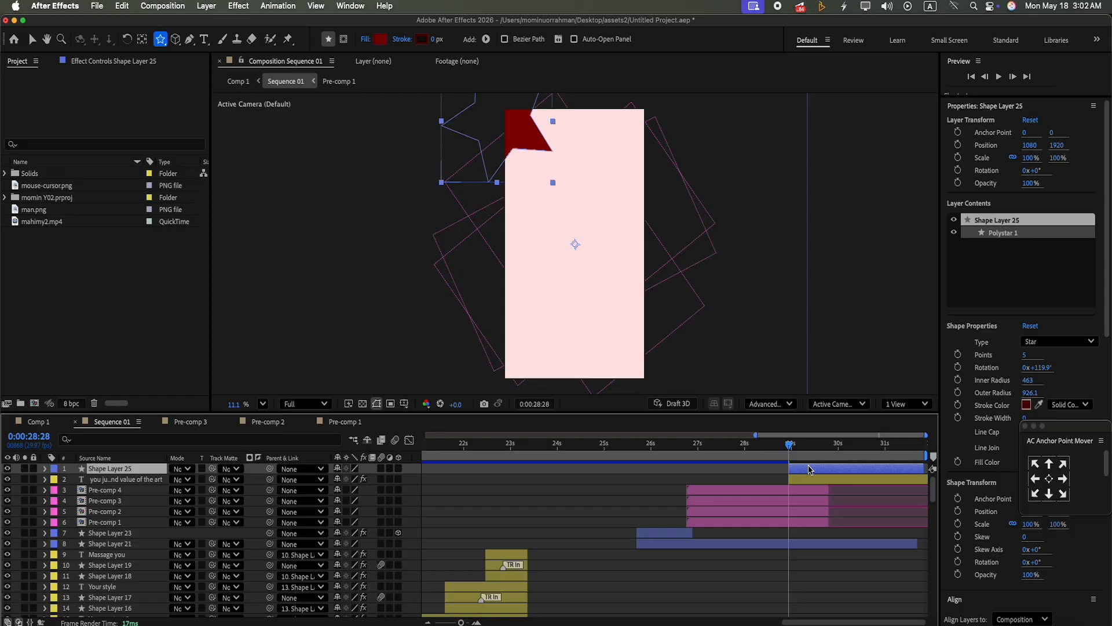
Step: Set the star's Polystar Path to inner radius 299, outer radius 993.1, inner roundness 84% and outer roundness 65%
{"action": "left_click", "coordinate": [43, 470]}
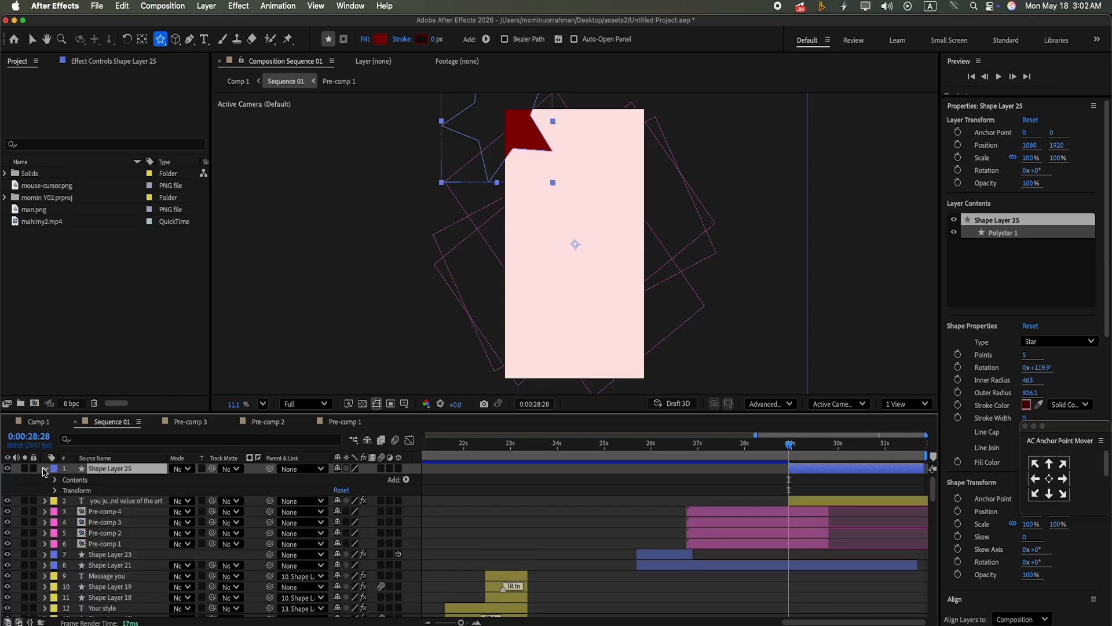
{"action": "left_click", "coordinate": [55, 480]}
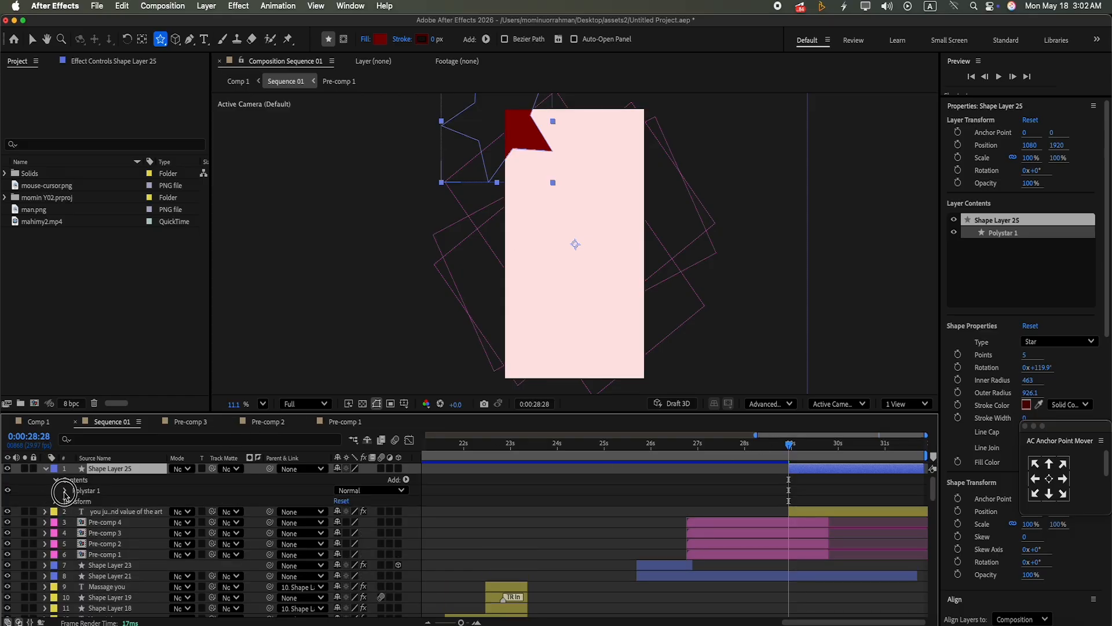
{"action": "left_click", "coordinate": [66, 491]}
{"action": "left_click", "coordinate": [74, 502]}
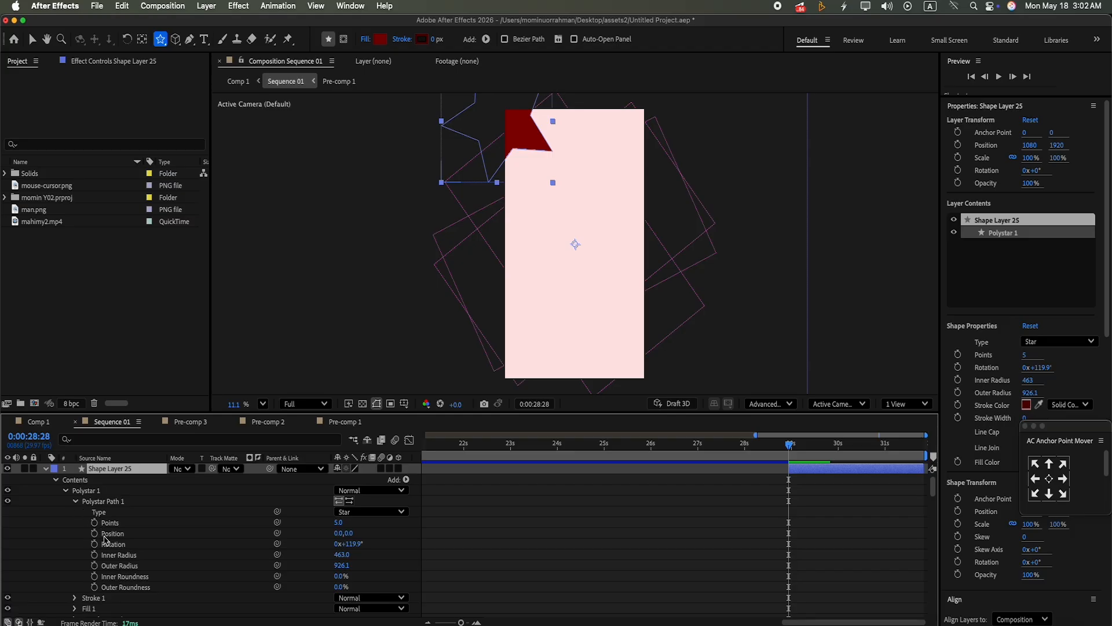
{"action": "mouse_move", "coordinate": [341, 555]}
{"action": "left_mouse_down"}
{"action": "mouse_move", "coordinate": [349, 597]}
{"action": "mouse_move", "coordinate": [350, 569]}
{"action": "mouse_move", "coordinate": [348, 583]}
{"action": "mouse_move", "coordinate": [362, 577]}
{"action": "mouse_move", "coordinate": [335, 529]}
{"action": "mouse_move", "coordinate": [331, 572]}
{"action": "left_mouse_up"}
{"action": "left_click", "coordinate": [373, 558]}
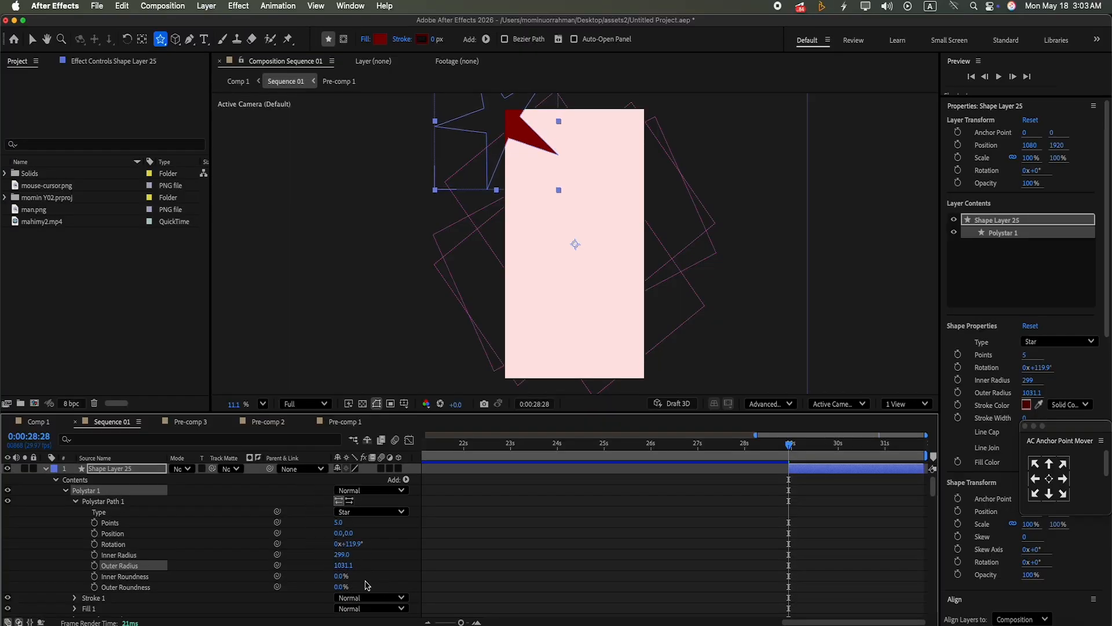
{"action": "left_click_drag", "start_coordinate": [341, 576], "coordinate": [326, 531]}
{"action": "mouse_move", "coordinate": [346, 570]}
{"action": "left_mouse_down"}
{"action": "mouse_move", "coordinate": [328, 495]}
{"action": "mouse_move", "coordinate": [341, 588]}
{"action": "mouse_move", "coordinate": [361, 574]}
{"action": "left_mouse_up"}
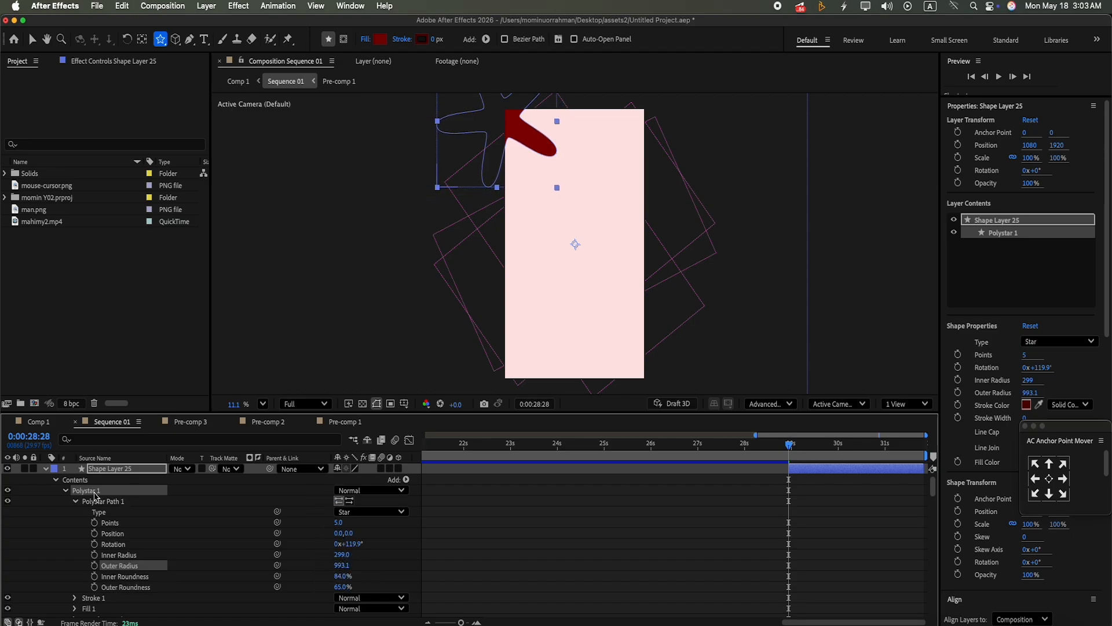
{"action": "left_click", "coordinate": [65, 490]}
{"action": "left_click", "coordinate": [46, 468]}
Step: Apply the Drop Shadow effect to the star layer and set its opacity to 100% and distance to 20
{"action": "left_click_drag", "start_coordinate": [1106, 252], "coordinate": [1101, 420]}
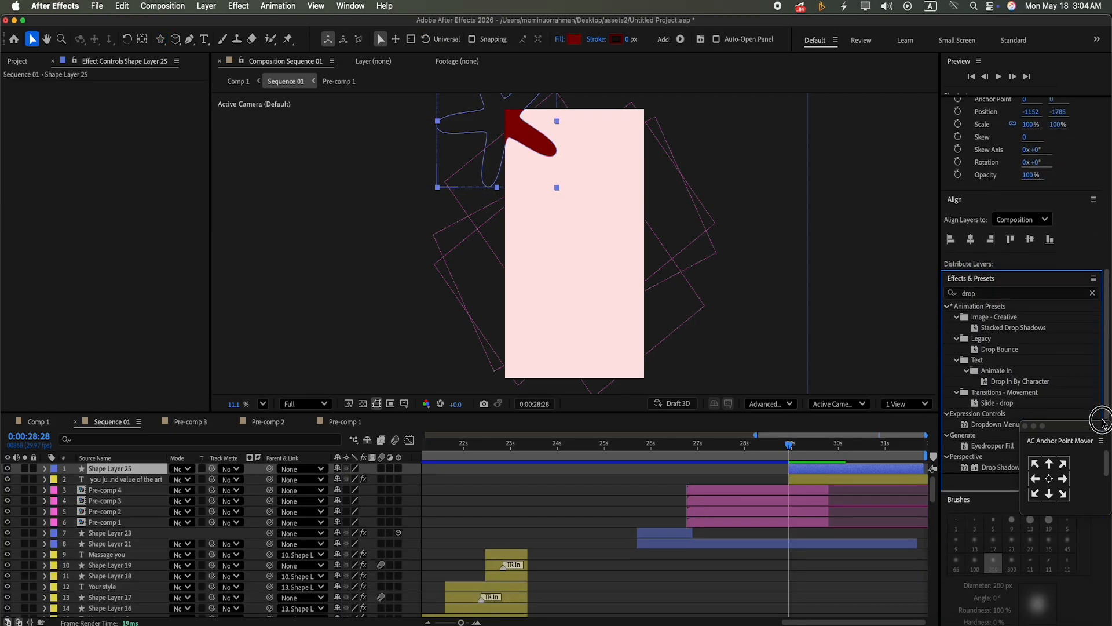
{"action": "left_click_drag", "start_coordinate": [992, 467], "coordinate": [821, 474]}
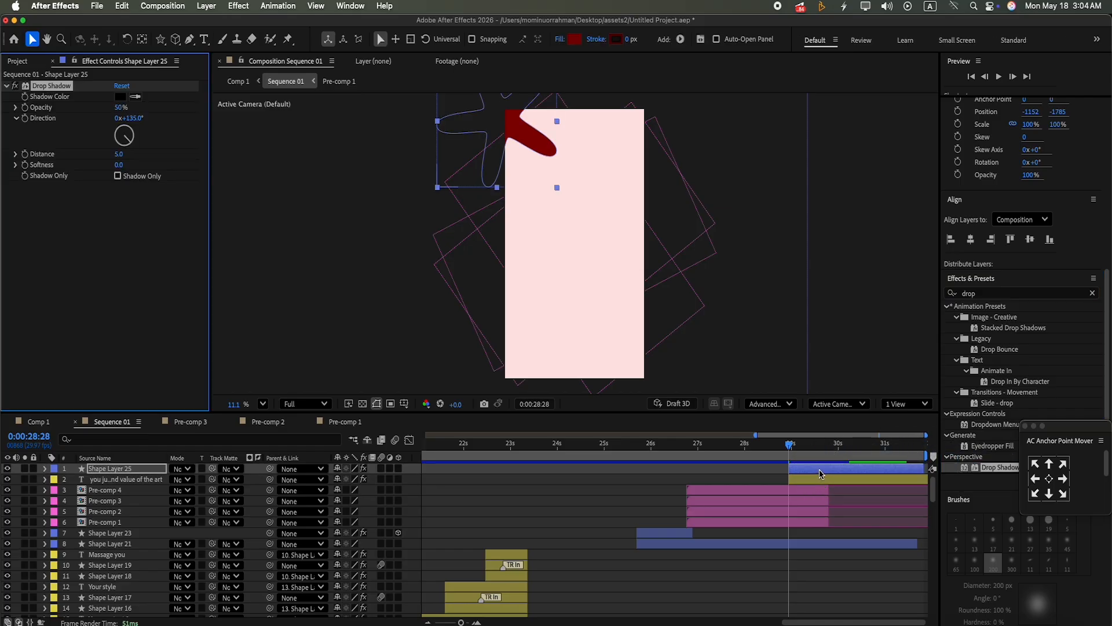
{"action": "left_click", "coordinate": [122, 108]}
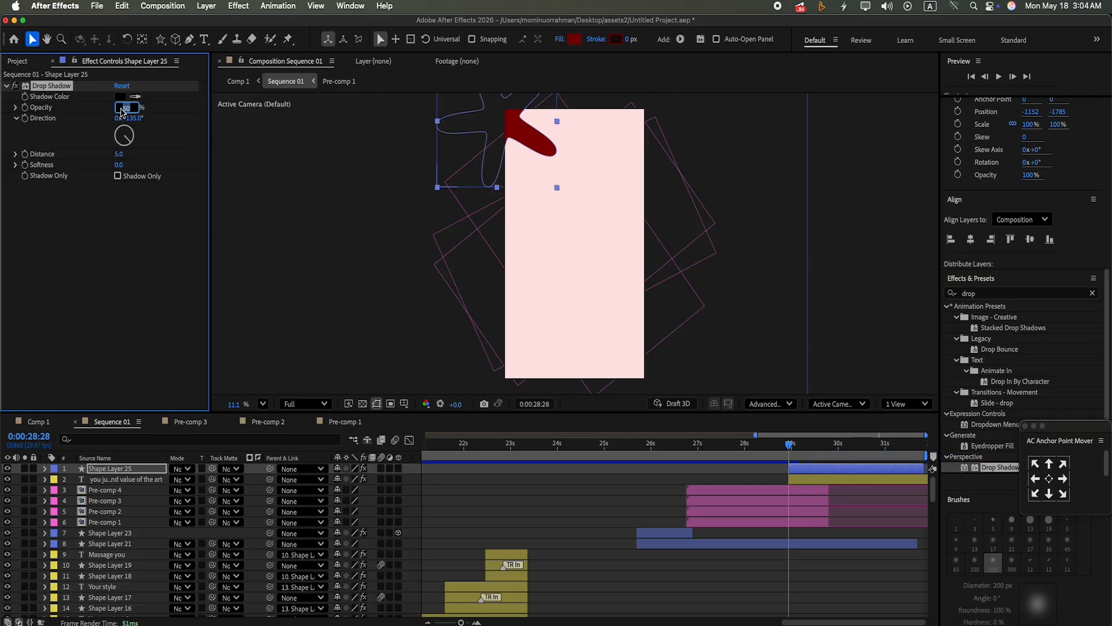
{"action": "left_click", "coordinate": [125, 154]}
{"action": "key", "text": "Return"}
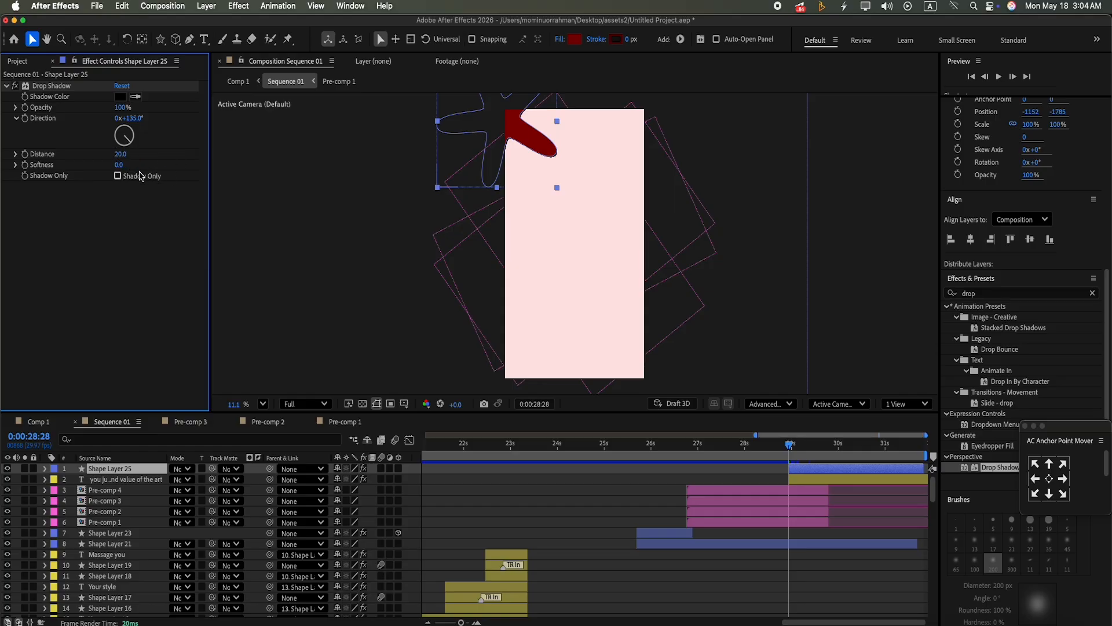
Step: Increase the star's drop shadow distance to 41 and set its softness to 125
{"action": "left_click_drag", "start_coordinate": [127, 158], "coordinate": [139, 172]}
{"action": "left_click", "coordinate": [119, 165]}
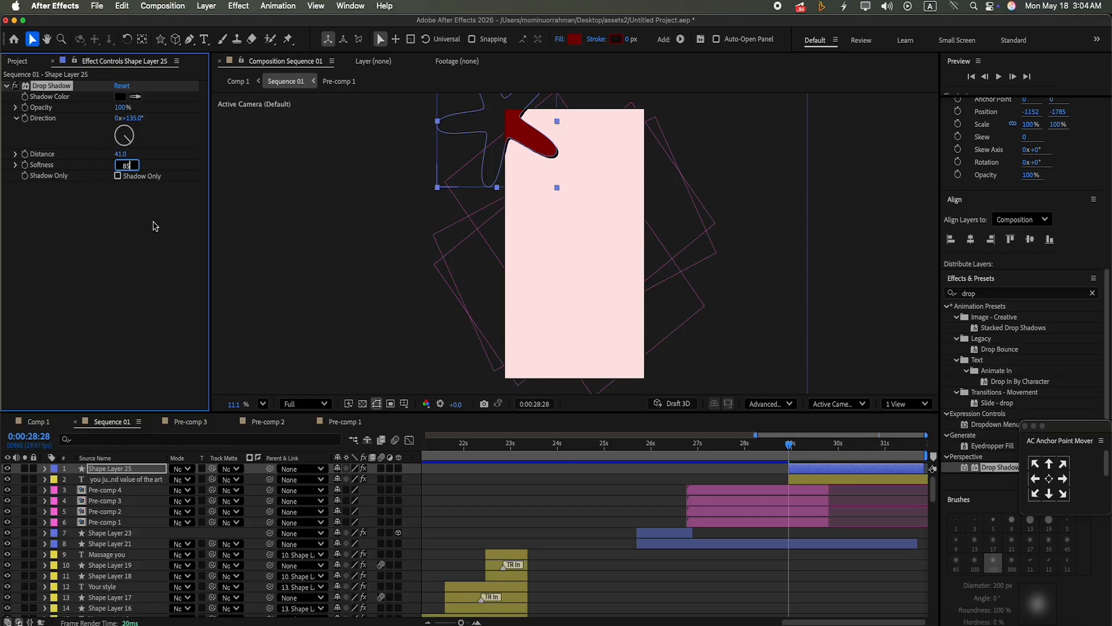
{"action": "type", "text": "85"}
{"action": "key", "text": "Return"}
{"action": "left_click", "coordinate": [120, 165]}
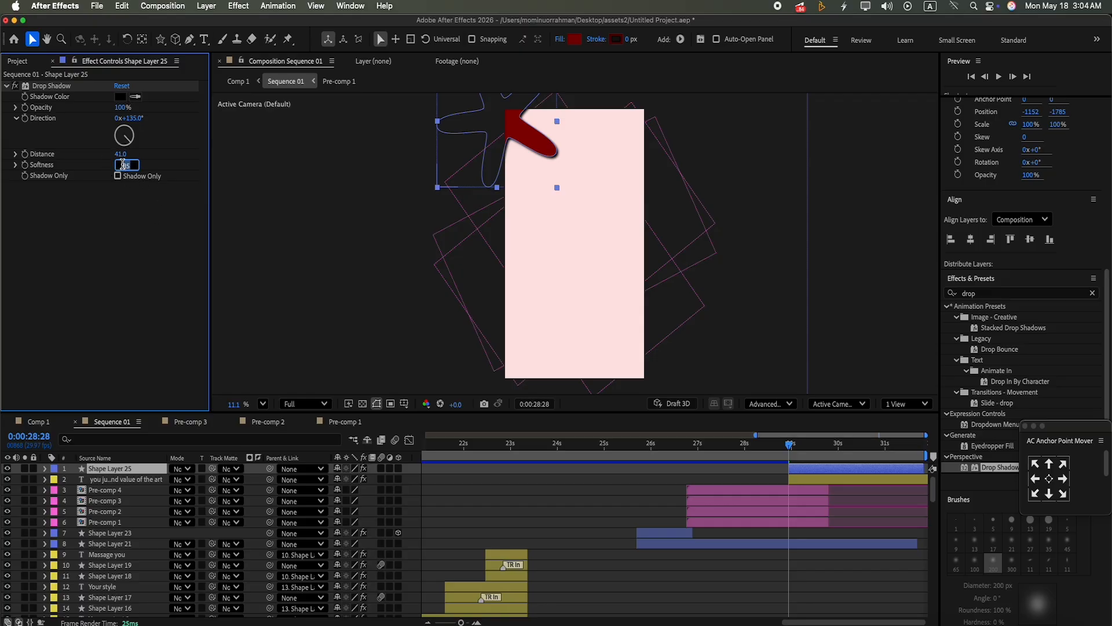
{"action": "left_click", "coordinate": [177, 236]}
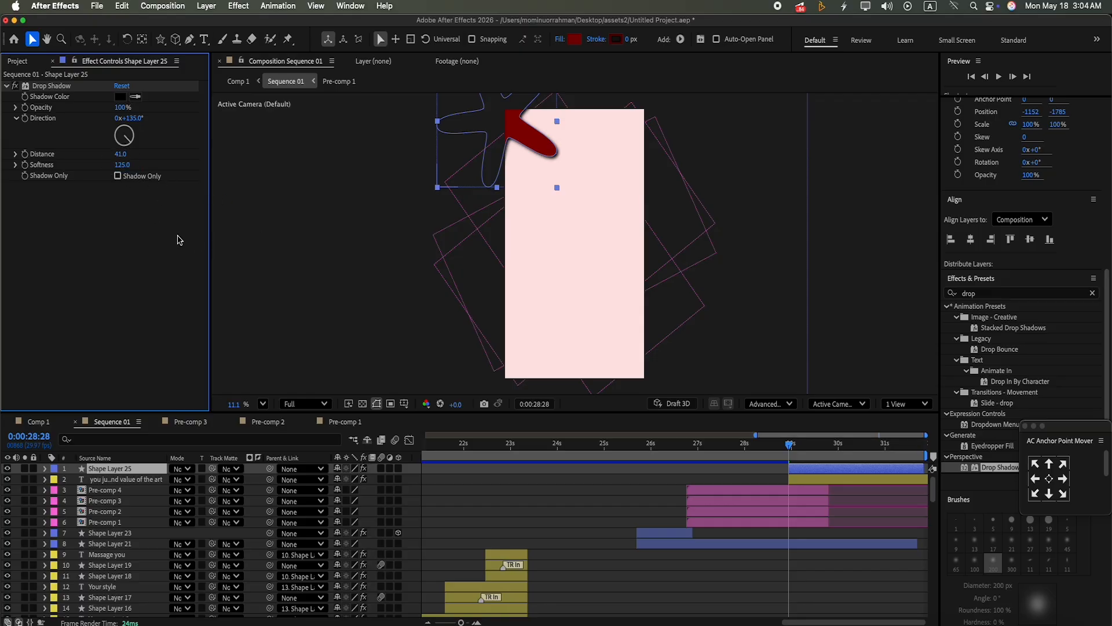
Step: Center the star's anchor point, move the star so its center sits near the composition's upper-left corner, and preview it
{"action": "left_click", "coordinate": [402, 525]}
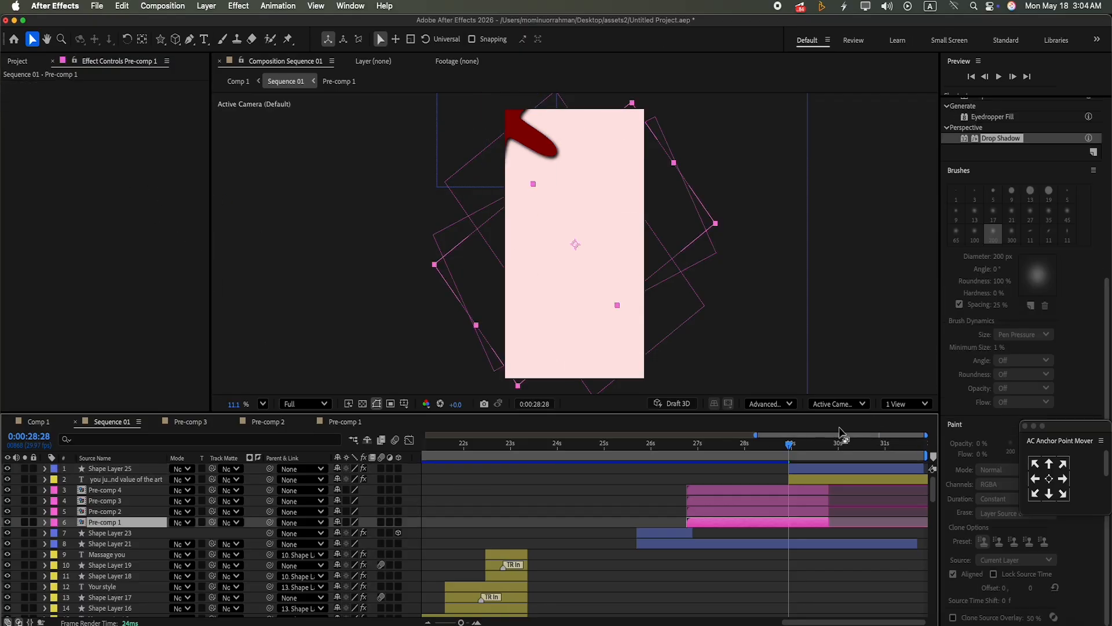
{"action": "left_click", "coordinate": [998, 77]}
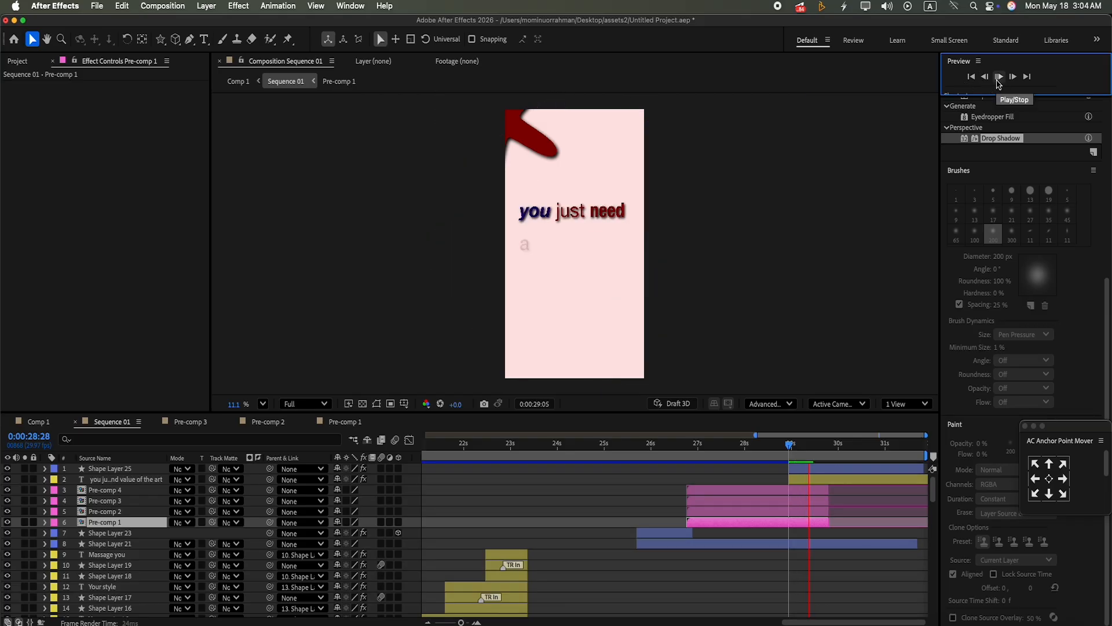
{"action": "left_click", "coordinate": [814, 469]}
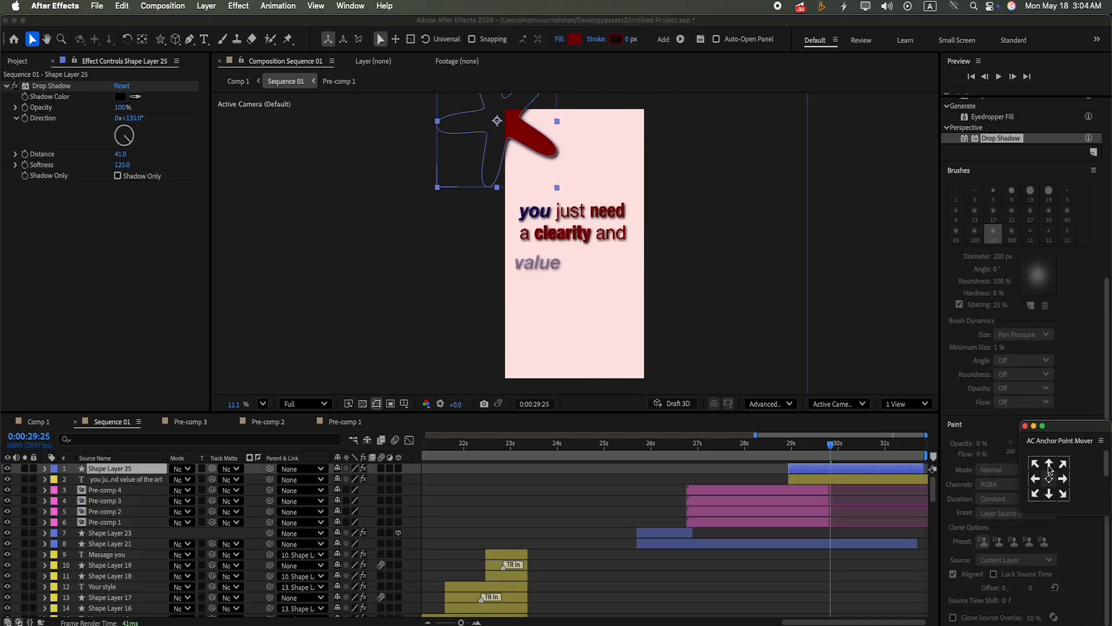
{"action": "left_click", "coordinate": [496, 114]}
{"action": "left_click_drag", "start_coordinate": [496, 113], "coordinate": [507, 108]}
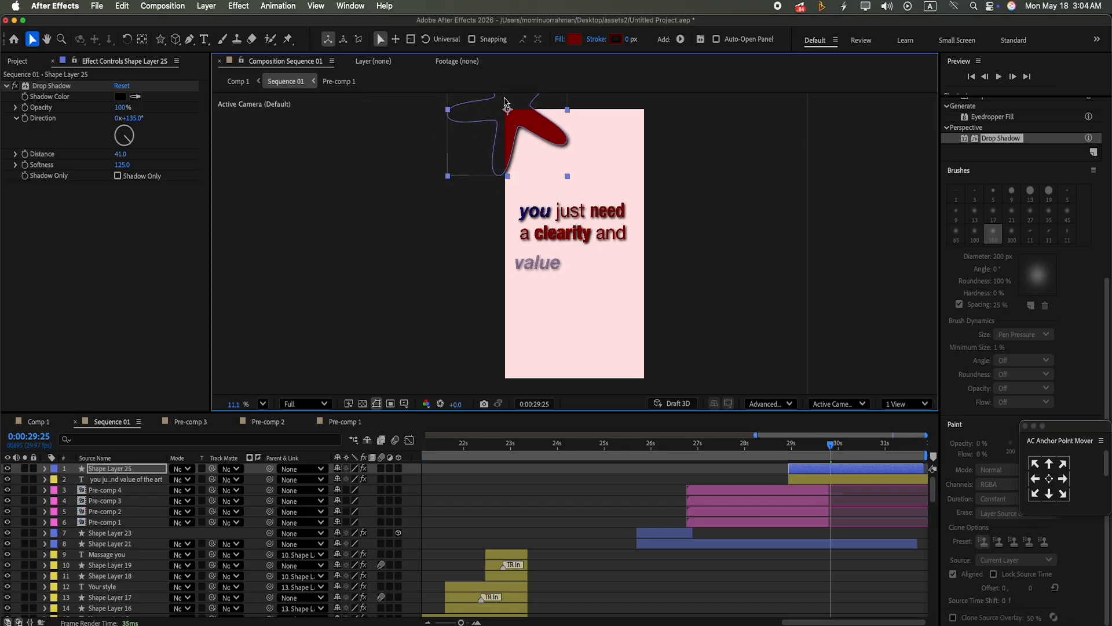
{"action": "left_click_drag", "start_coordinate": [709, 444], "coordinate": [681, 444]}
{"action": "left_click", "coordinate": [999, 76]}
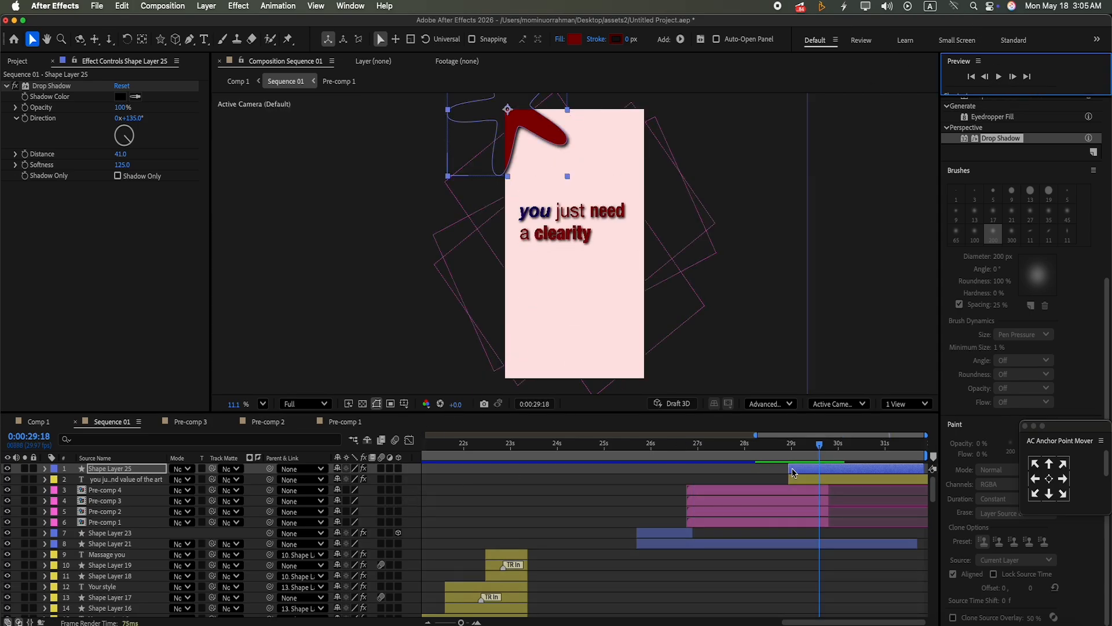
Step: Add a Rotation keyframe of 0° to the star layer at its start, 0:00:28:28
{"action": "left_click_drag", "start_coordinate": [815, 449], "coordinate": [783, 480]}
{"action": "left_click", "coordinate": [45, 469]}
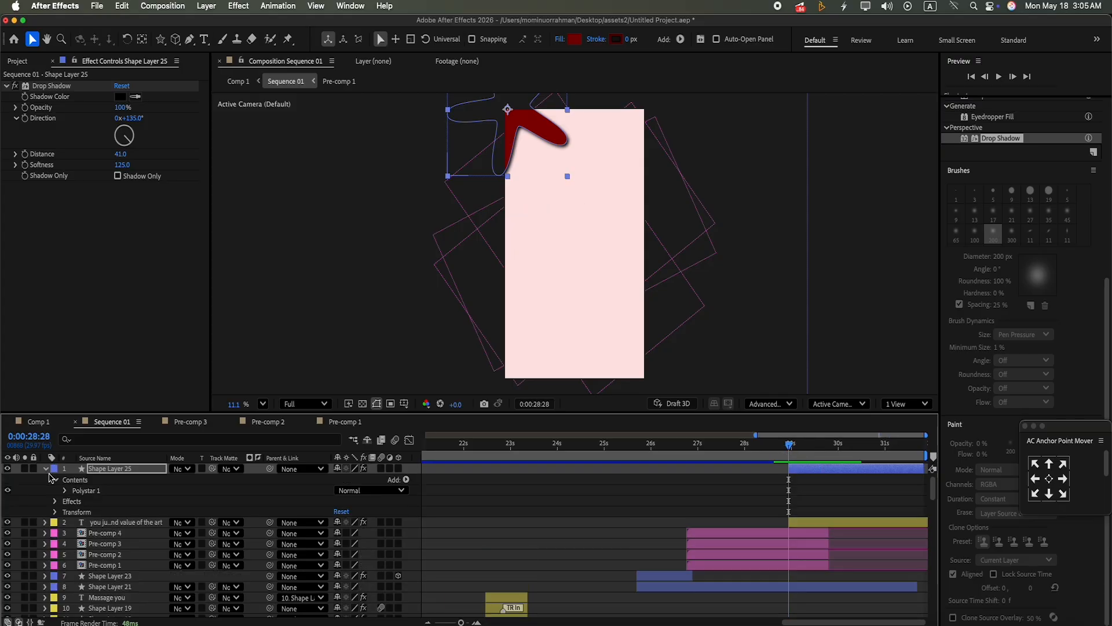
{"action": "left_click", "coordinate": [55, 513]}
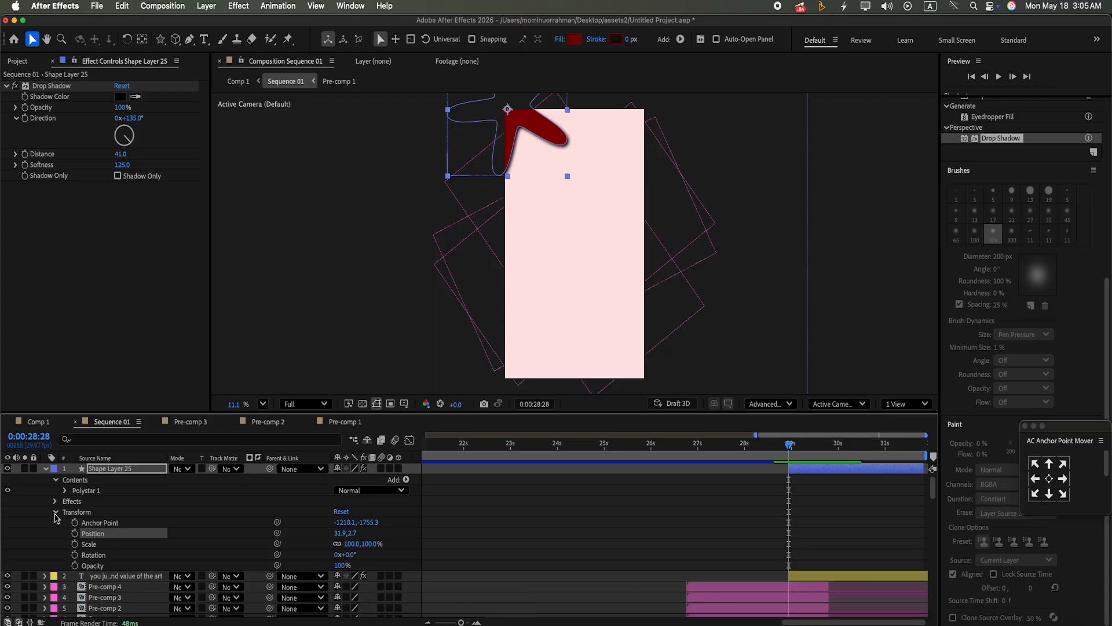
{"action": "left_click", "coordinate": [74, 554]}
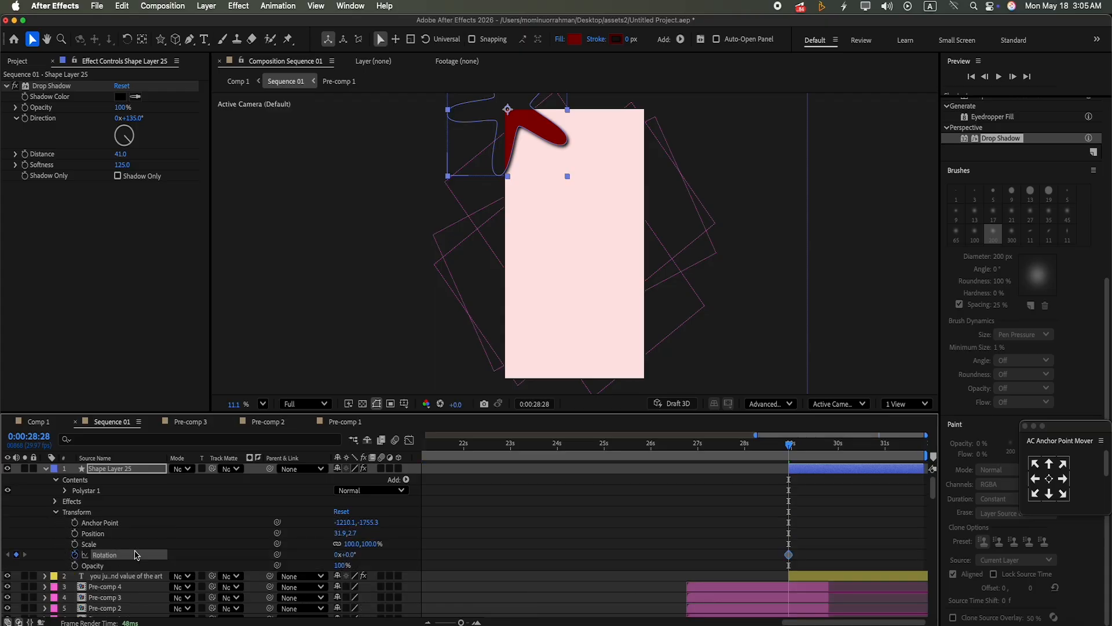
Step: Extend the pink background layer, Shape Layer 21, so it covers 0:00:31:19 and the end of the scene
{"action": "left_click", "coordinate": [852, 458]}
{"action": "left_click_drag", "start_coordinate": [861, 461], "coordinate": [918, 452]}
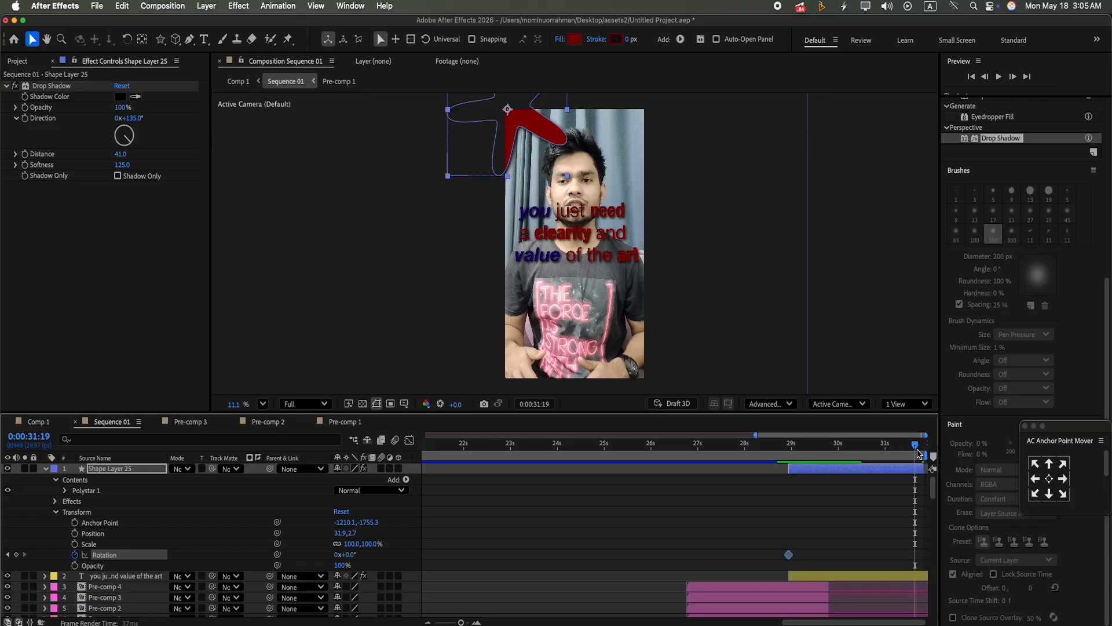
{"action": "mouse_move", "coordinate": [931, 493]}
{"action": "left_mouse_down"}
{"action": "mouse_move", "coordinate": [927, 522]}
{"action": "mouse_move", "coordinate": [927, 509]}
{"action": "mouse_move", "coordinate": [939, 527]}
{"action": "mouse_move", "coordinate": [933, 489]}
{"action": "left_mouse_up"}
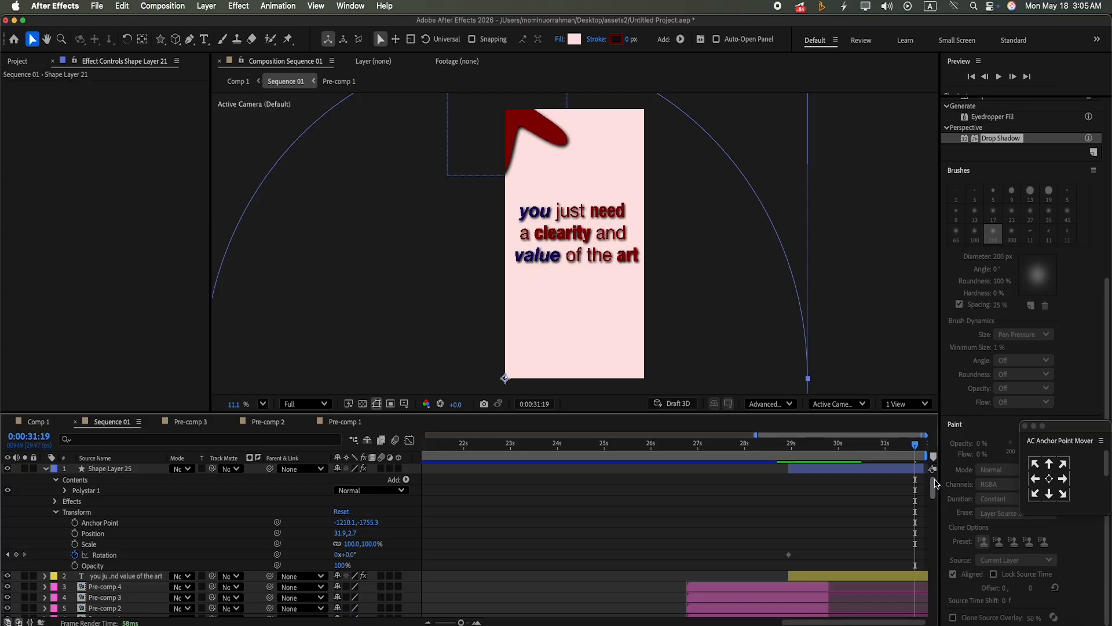
Step: Add a second Rotation keyframe with a slight clockwise turn to the star at 0:00:31:24 and preview the animation
{"action": "left_click_drag", "start_coordinate": [922, 457], "coordinate": [927, 460]}
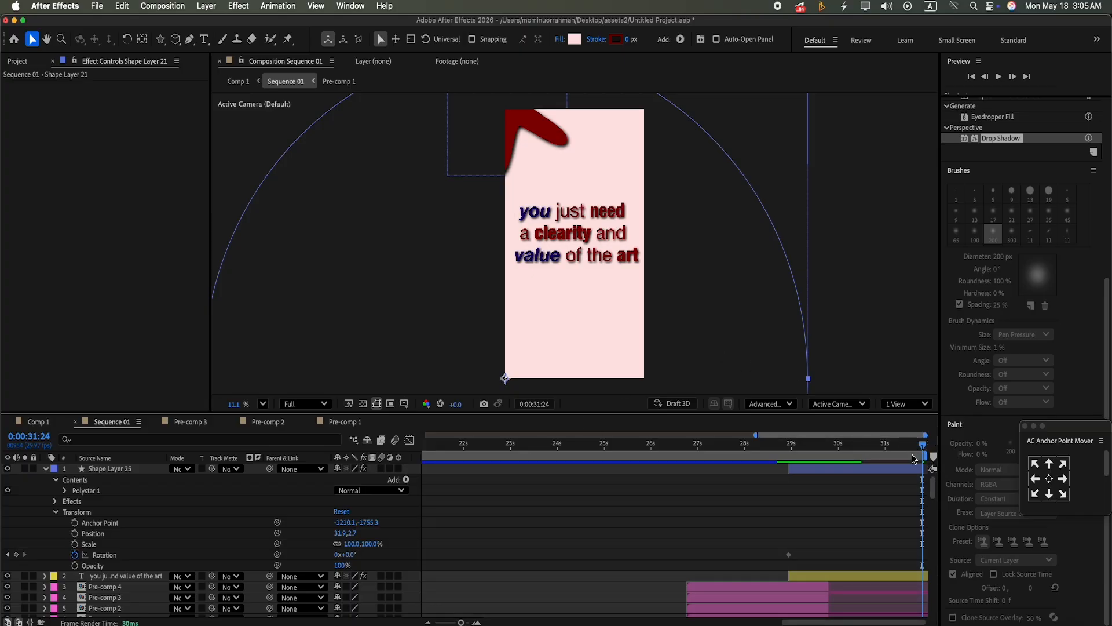
{"action": "left_click", "coordinate": [350, 555]}
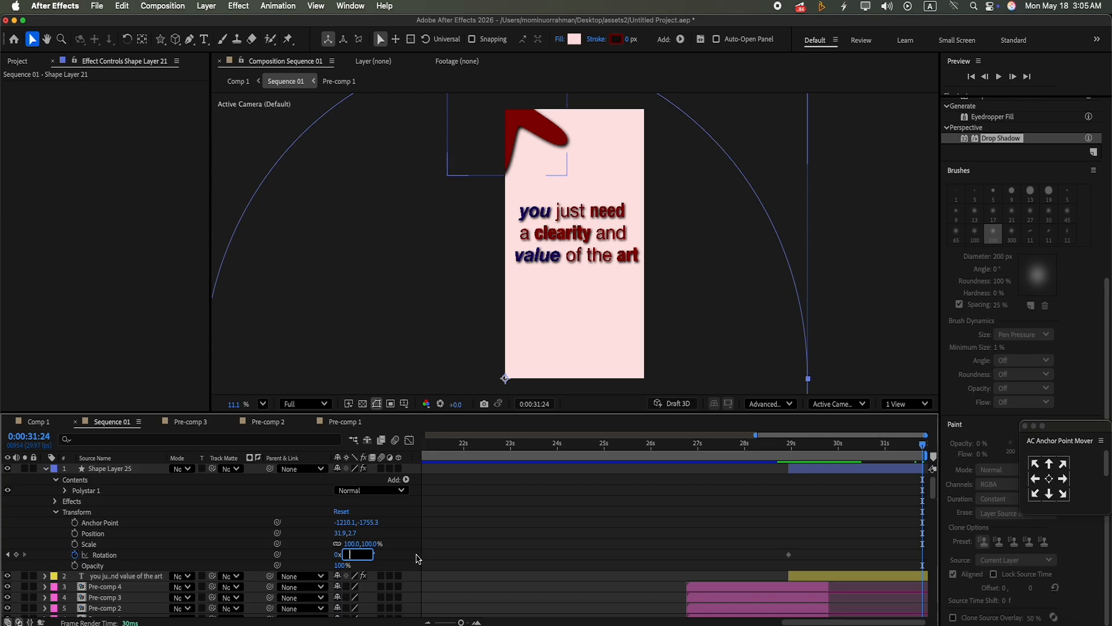
{"action": "left_click", "coordinate": [388, 558]}
{"action": "left_click_drag", "start_coordinate": [921, 445], "coordinate": [789, 497]}
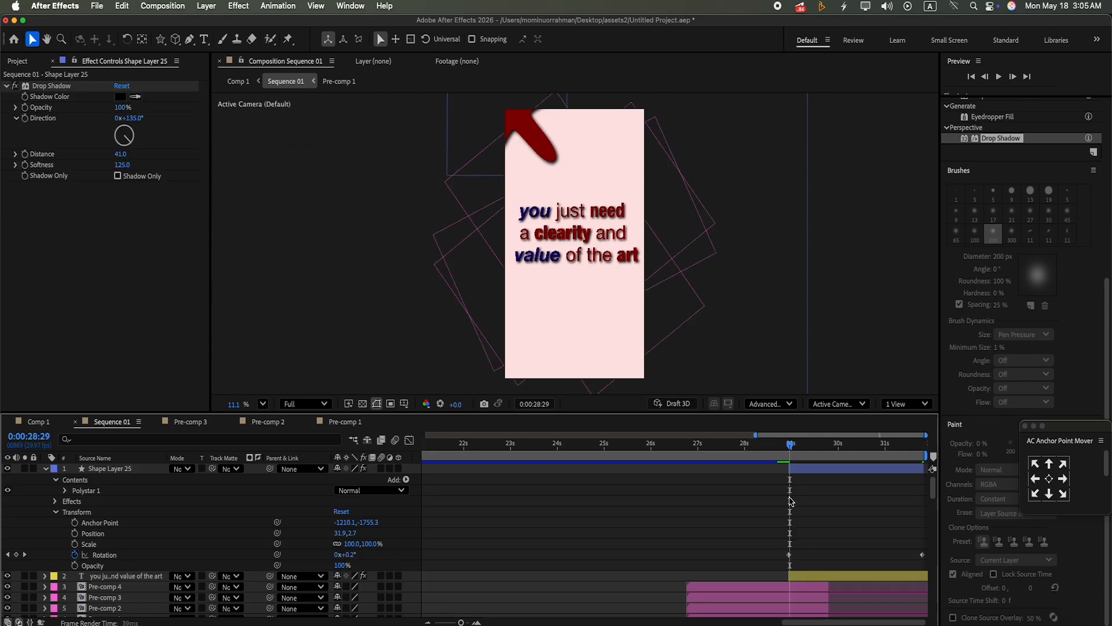
{"action": "left_click", "coordinate": [1004, 80]}
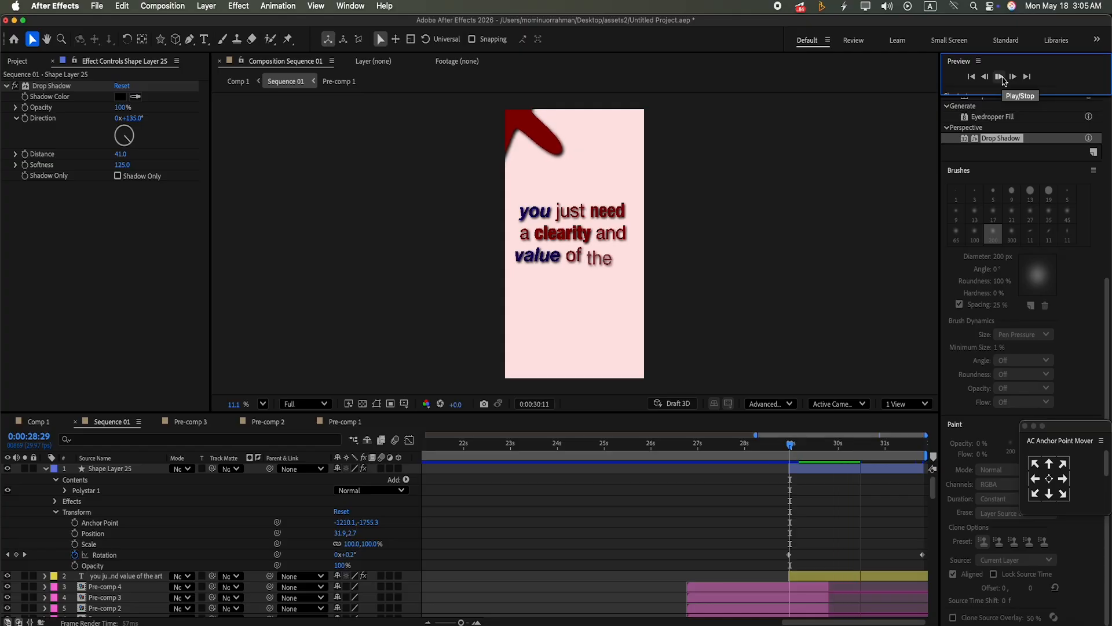
{"action": "left_click", "coordinate": [1003, 78]}
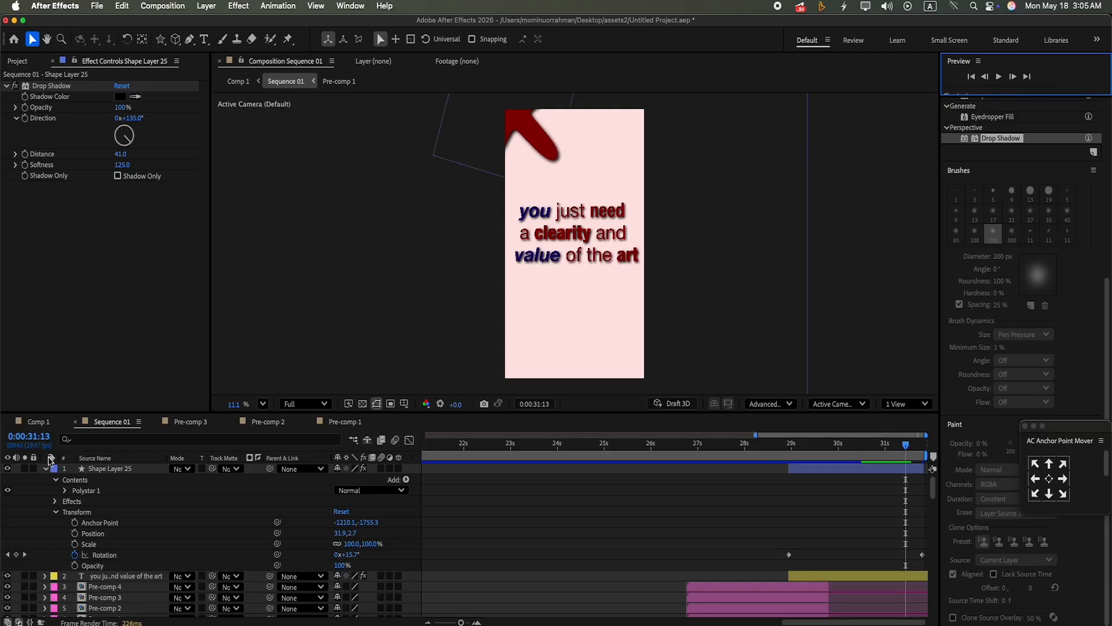
Step: Duplicate the star layer and move the copy onto the composition's lower-right corner
{"action": "left_click", "coordinate": [46, 468]}
{"action": "left_click", "coordinate": [819, 470]}
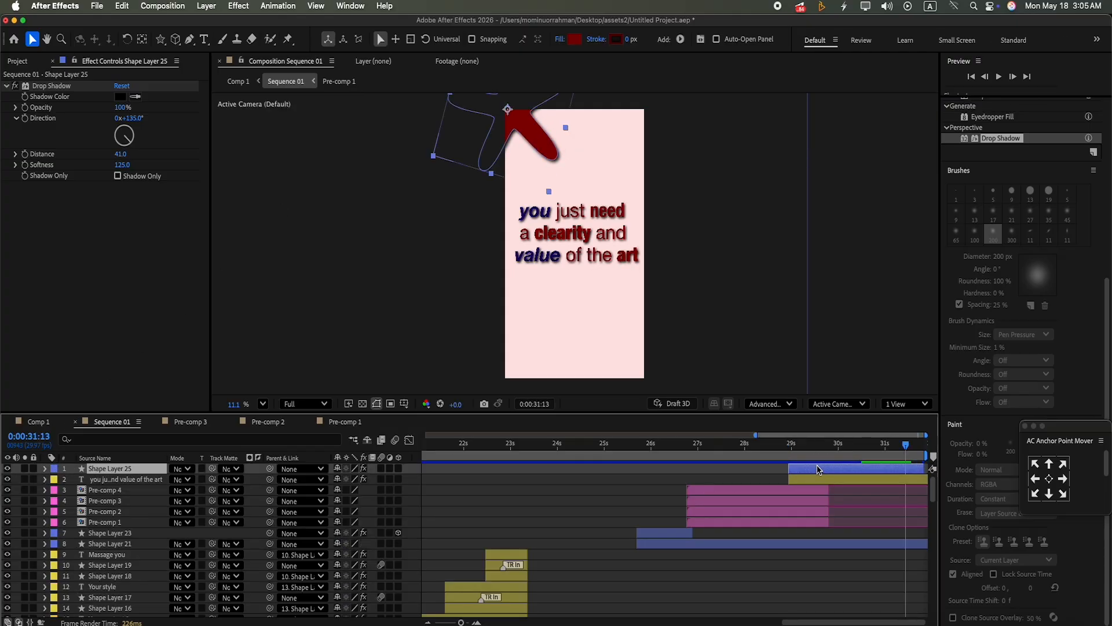
{"action": "key", "text": "ctrl+d"}
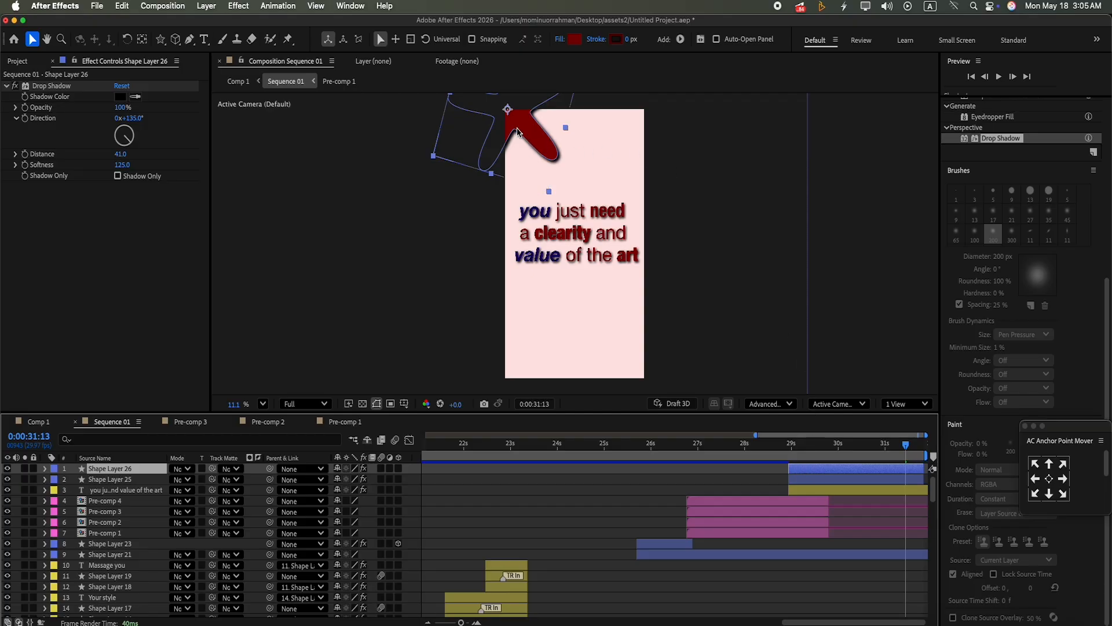
{"action": "left_click_drag", "start_coordinate": [518, 120], "coordinate": [651, 387]}
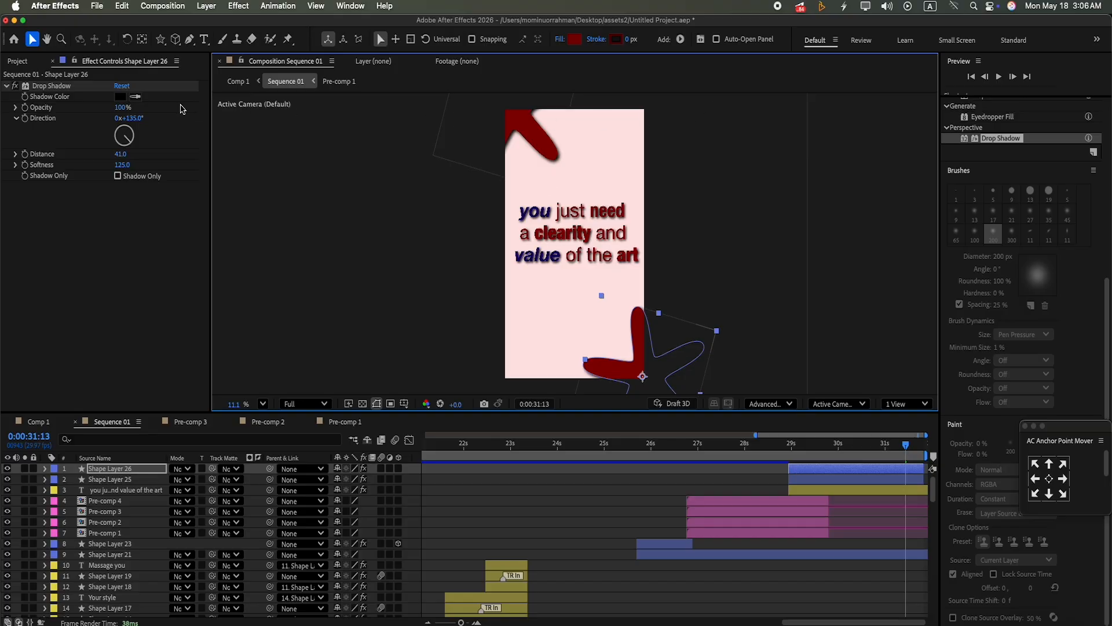
Step: Set the duplicated star's drop shadow direction to 0°
{"action": "mouse_move", "coordinate": [133, 137]}
{"action": "left_mouse_down"}
{"action": "mouse_move", "coordinate": [112, 110]}
{"action": "mouse_move", "coordinate": [115, 131]}
{"action": "left_mouse_up"}
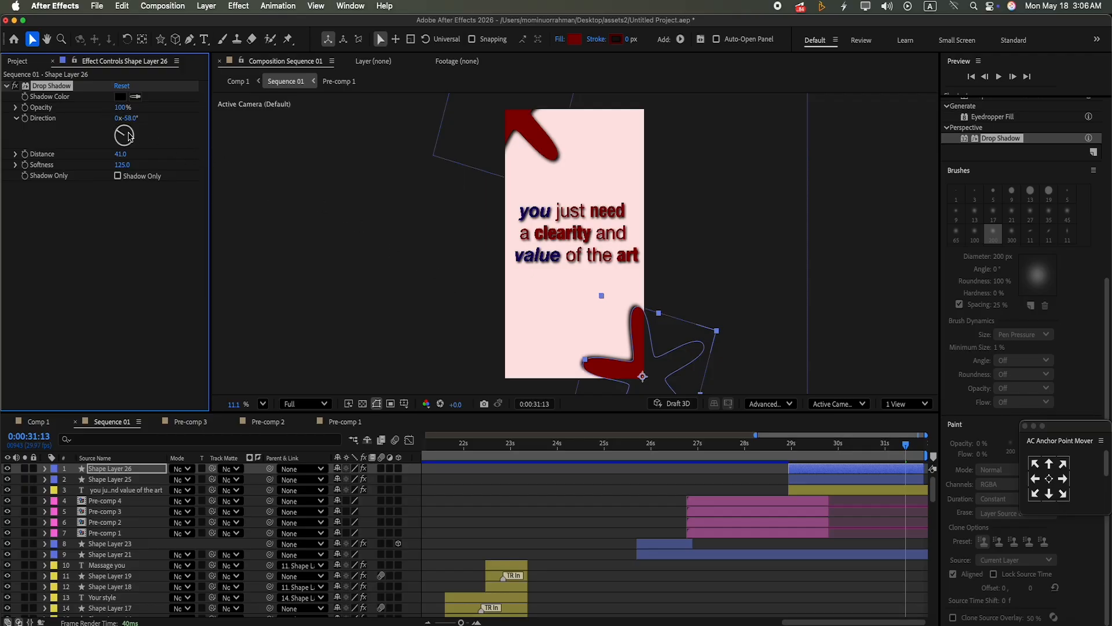
{"action": "left_click", "coordinate": [122, 133]}
{"action": "left_click_drag", "start_coordinate": [122, 133], "coordinate": [128, 131]}
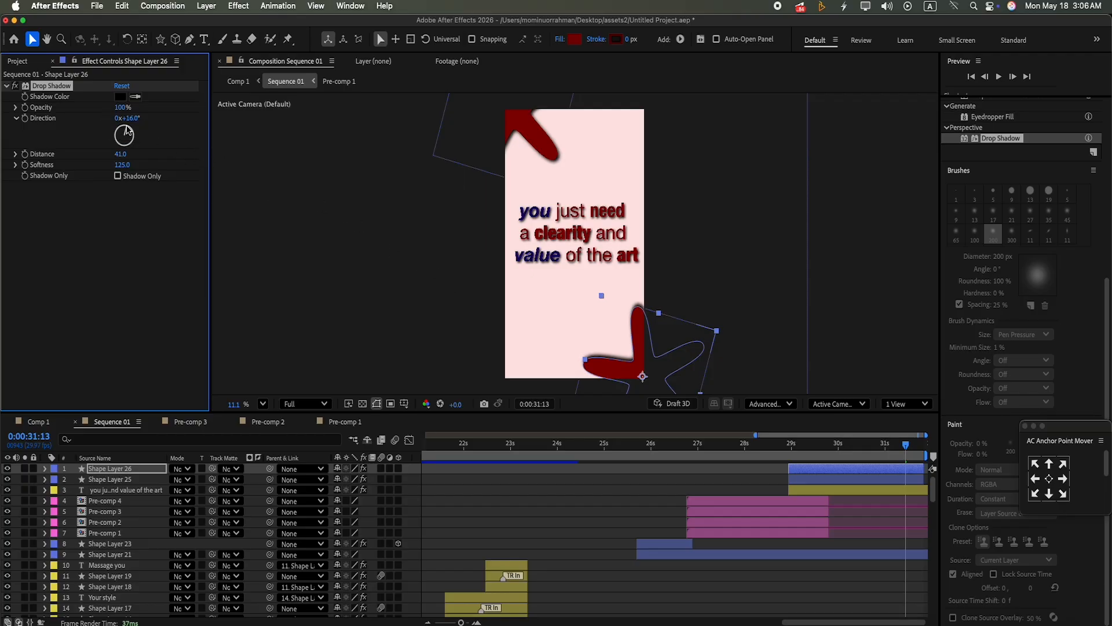
{"action": "left_click_drag", "start_coordinate": [897, 444], "coordinate": [810, 457]}
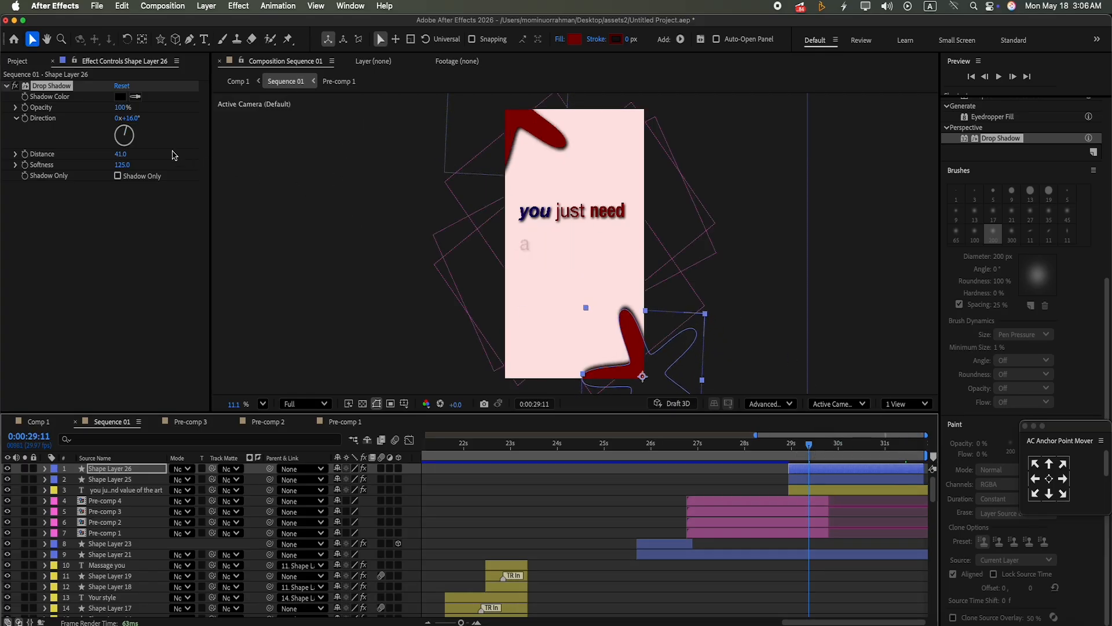
{"action": "left_click_drag", "start_coordinate": [128, 130], "coordinate": [125, 130]}
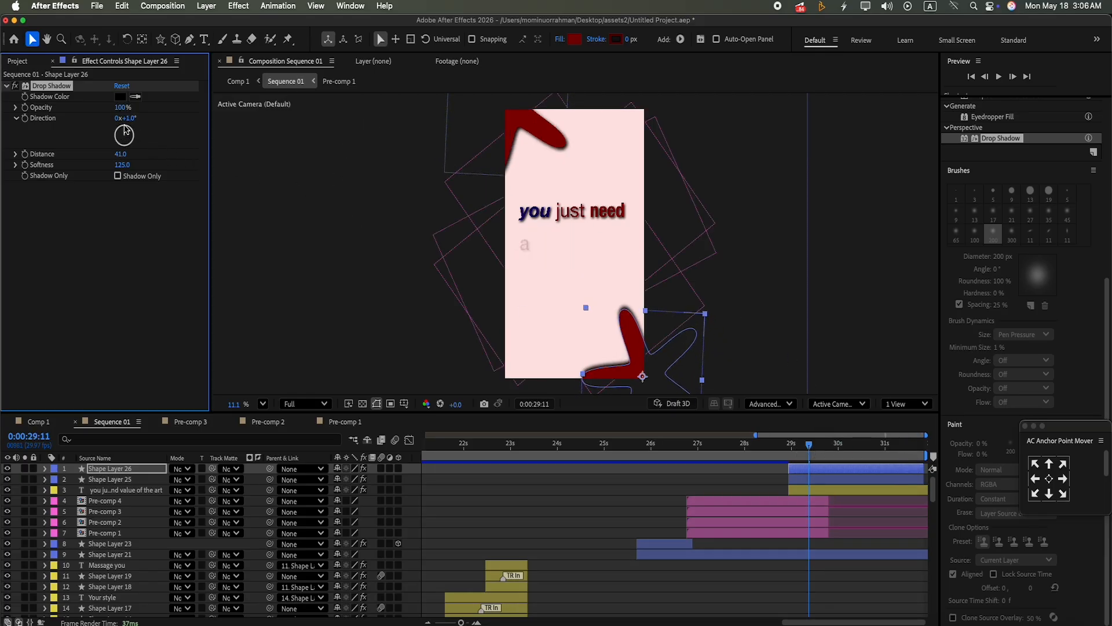
{"action": "left_click", "coordinate": [128, 118]}
{"action": "left_click", "coordinate": [156, 151]}
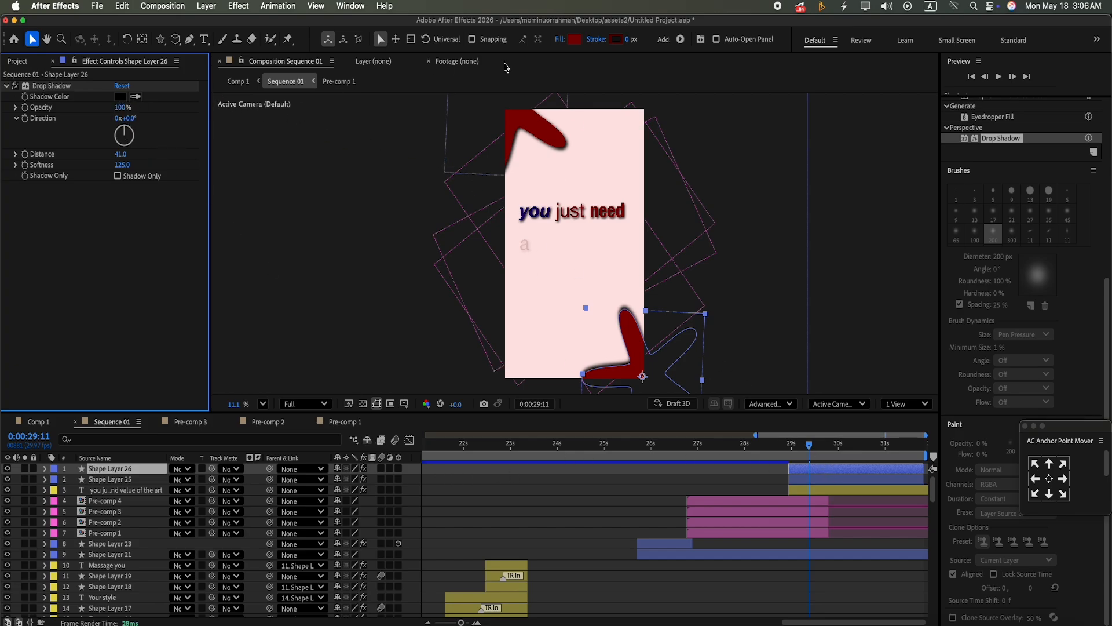
Step: Change the duplicated star's fill to the dark blue 140357 sampled from the word "you"
{"action": "left_click", "coordinate": [573, 39]}
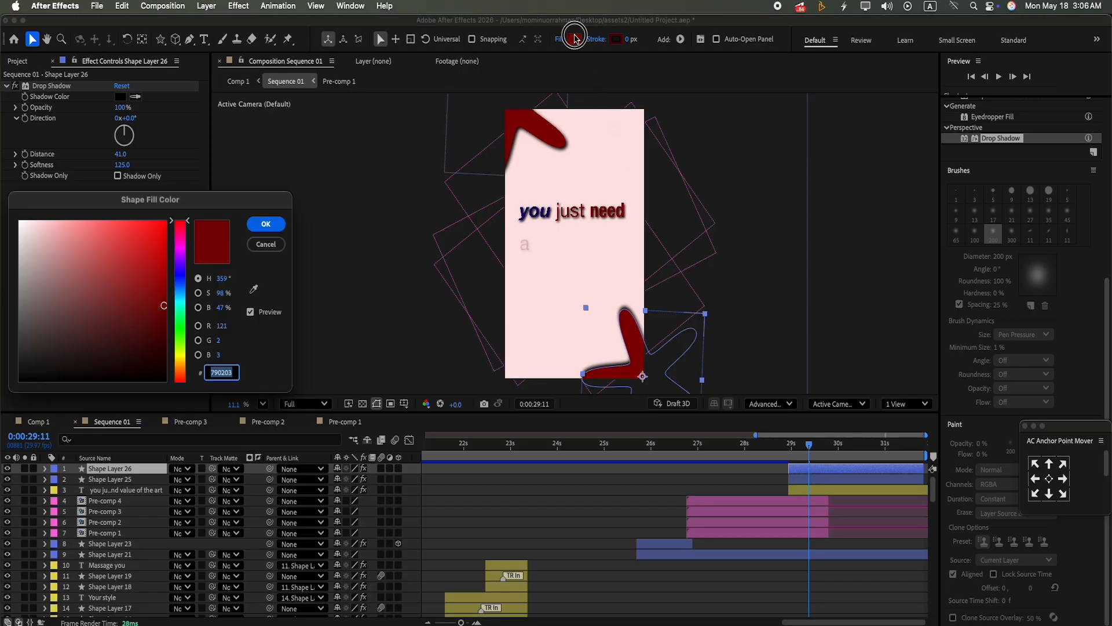
{"action": "left_click", "coordinate": [254, 289]}
{"action": "left_click", "coordinate": [548, 209]}
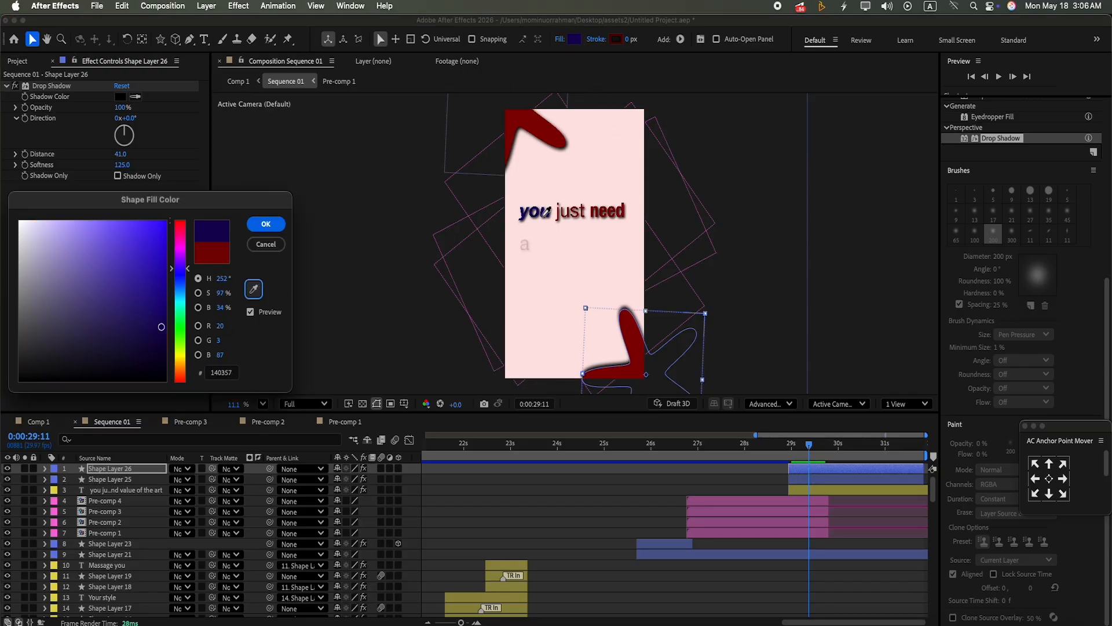